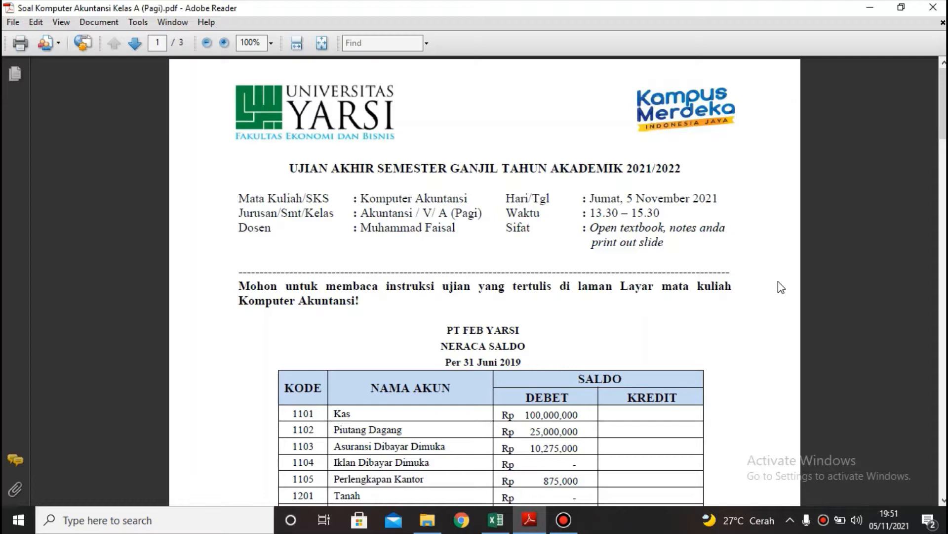
Switch to Excel, insert the BG picture at cell A1 of MENU UTAMA, and stretch it to about 30.7 cm wide by 12.8 cm high.
left_click_drag(944, 113, 944, 372)
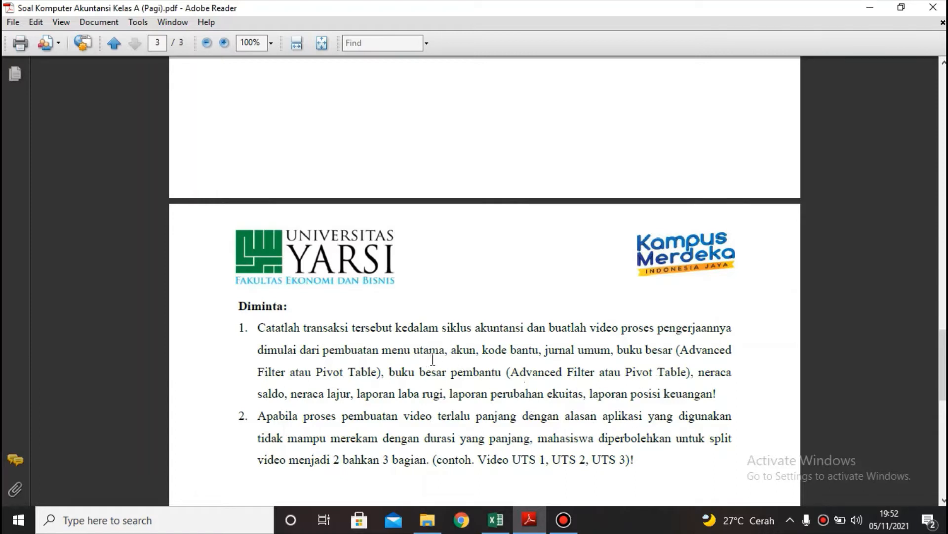
left_click(496, 519)
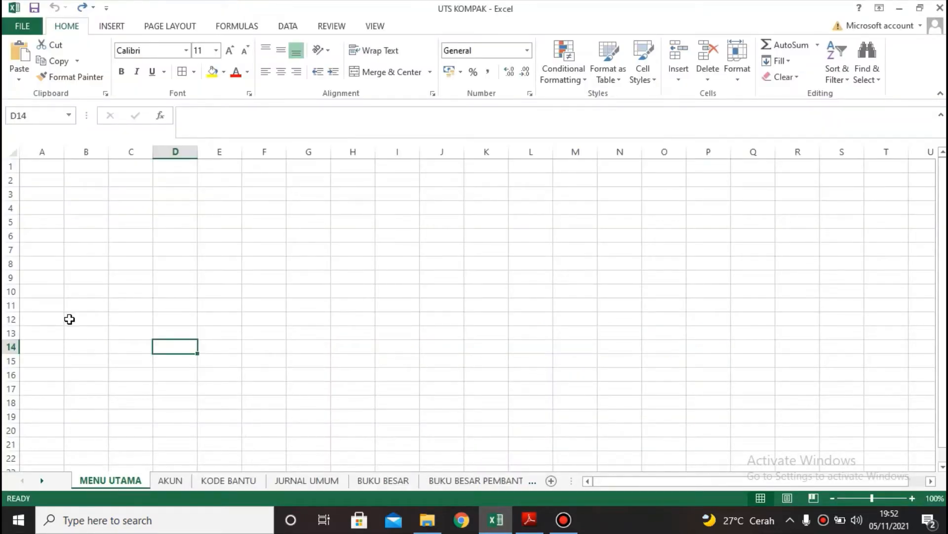
left_click(49, 167)
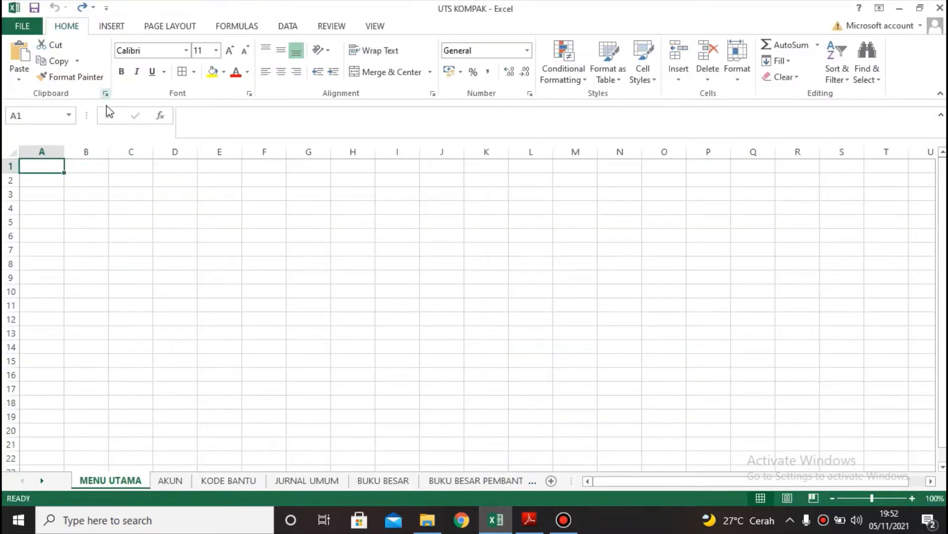
left_click(112, 25)
left_click(157, 59)
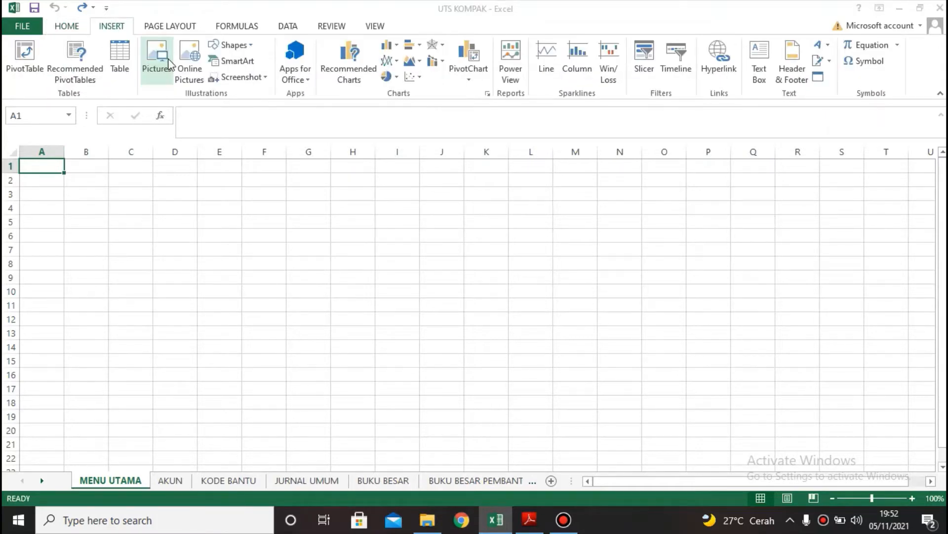
left_click(308, 130)
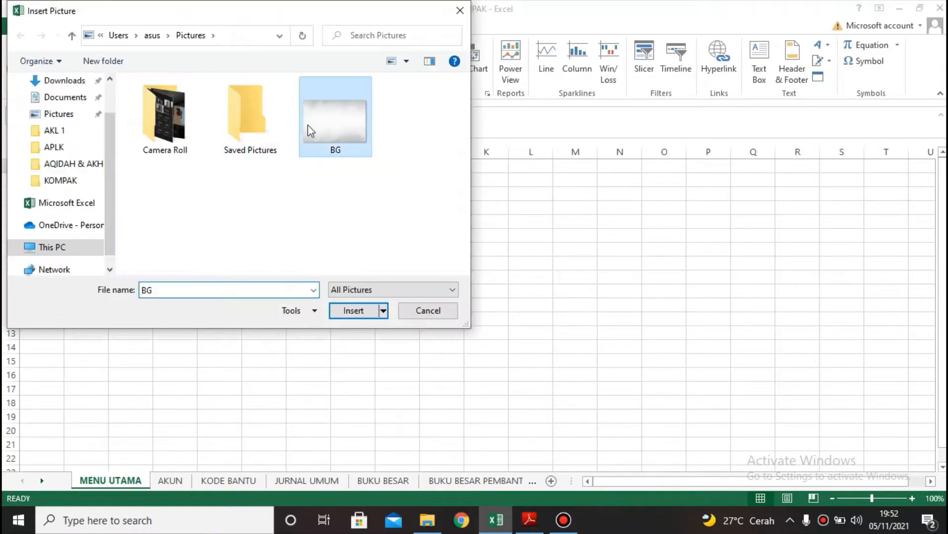
left_click(352, 312)
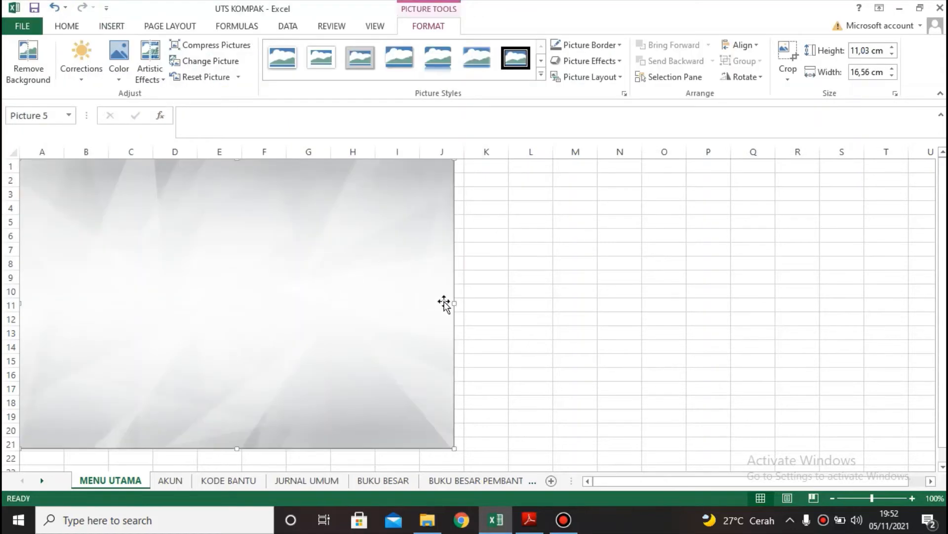
left_click_drag(454, 309, 824, 316)
left_click_drag(423, 450, 423, 481)
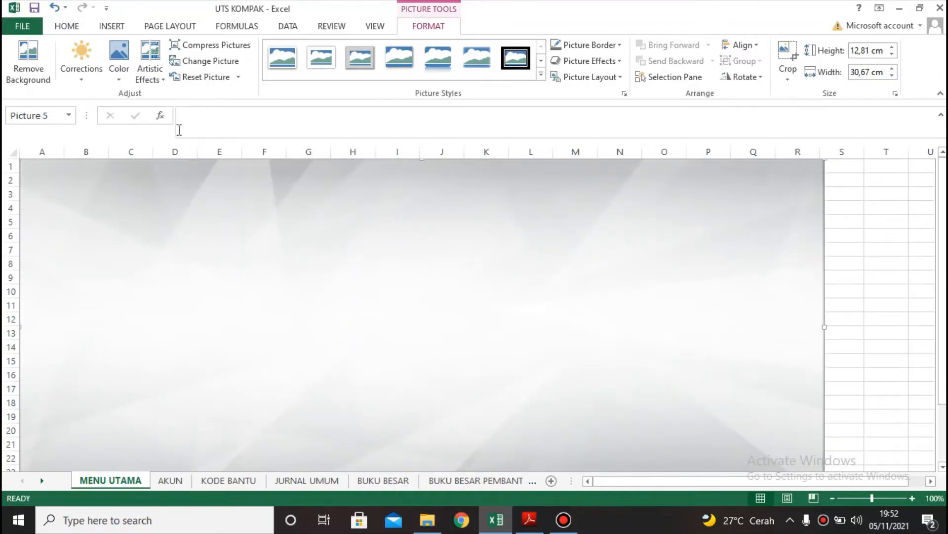
Draw a rounded rectangle about 6.75 cm by 1.7 cm near the picture's upper edge, across columns G to K, and fill it grey.
left_click(109, 27)
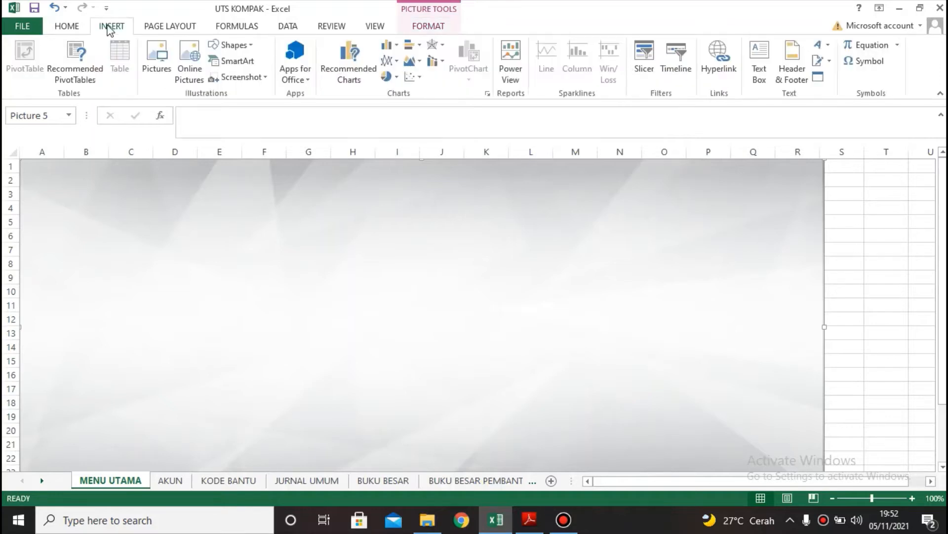
left_click(220, 46)
left_click(283, 78)
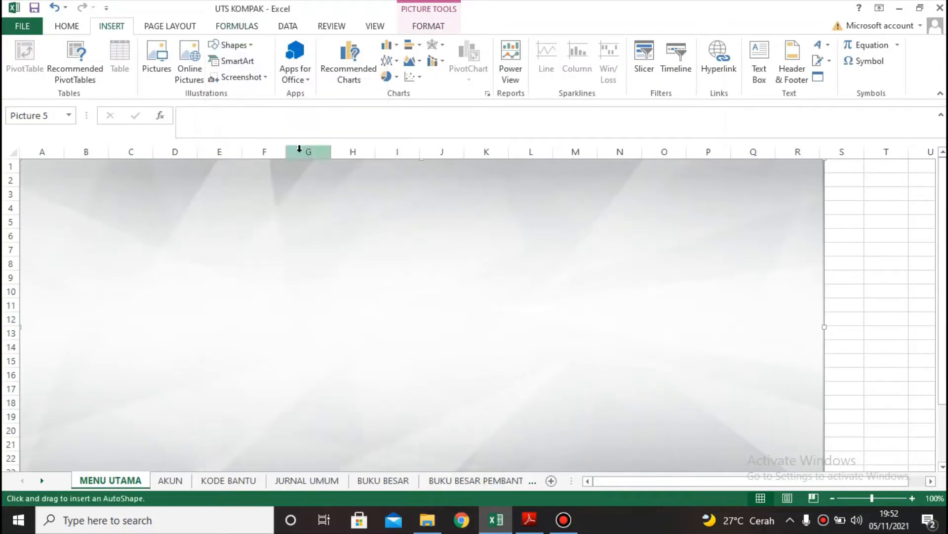
mouse_move(318, 166)
left_mouse_down()
mouse_move(502, 222)
mouse_move(494, 211)
left_mouse_up()
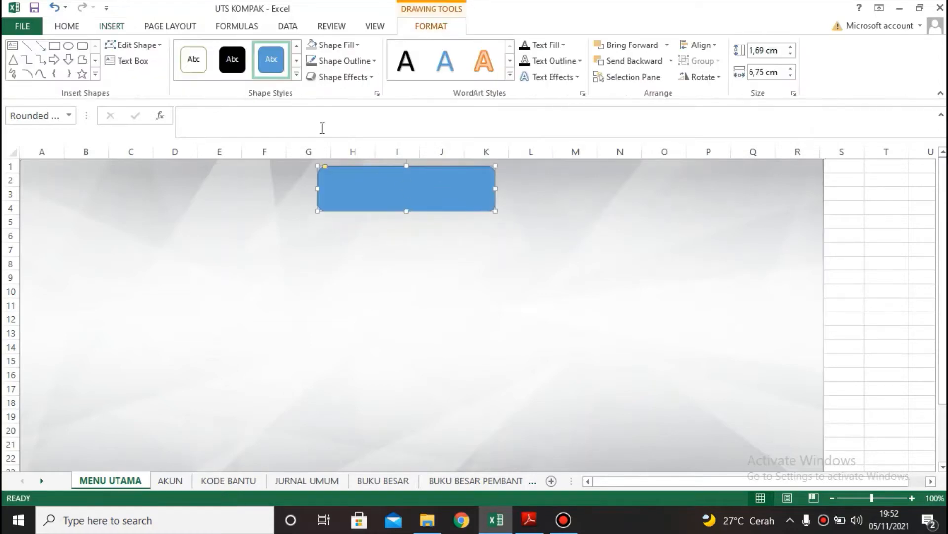
left_click(315, 43)
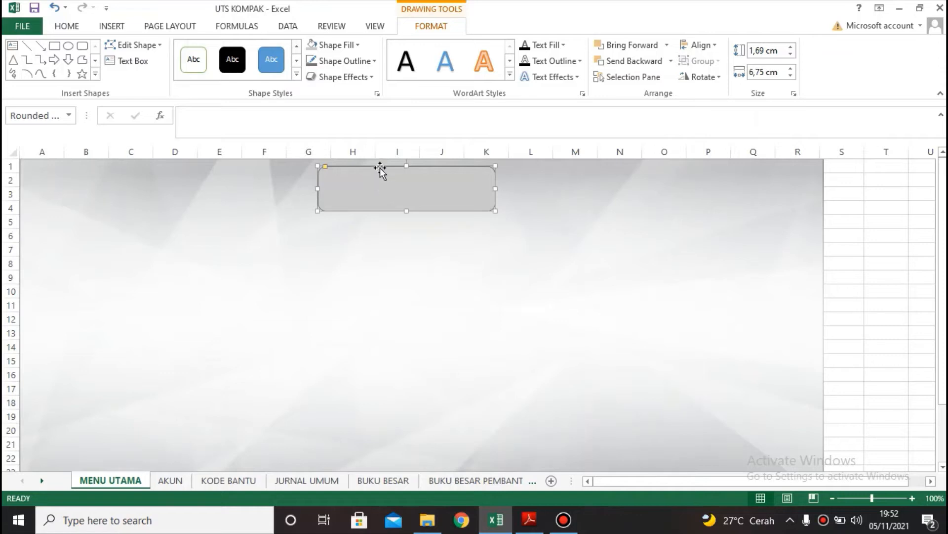
Label the rounded rectangle "EXCEL ACCOUNTING" in bold black Times New Roman.
type("EXCEL ACCOUNTING")
key("ctrl+a")
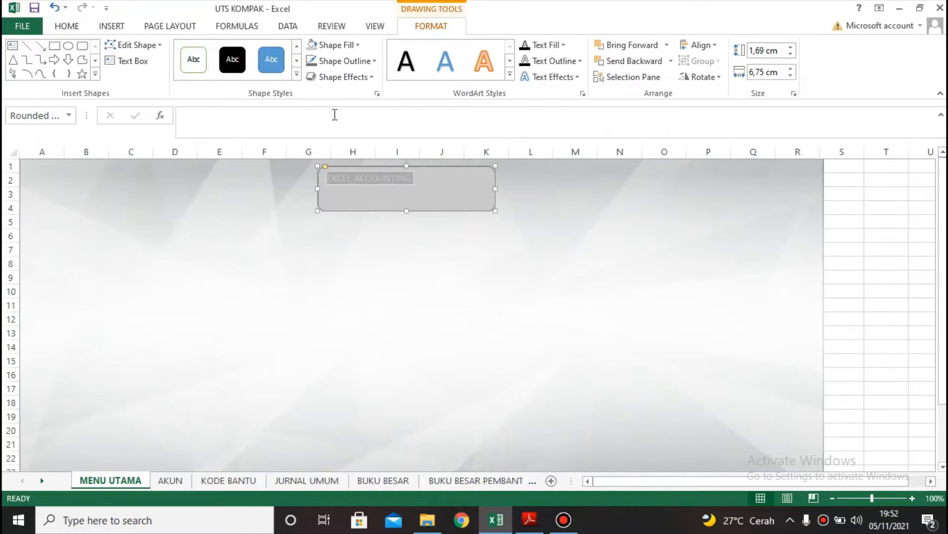
left_click(67, 26)
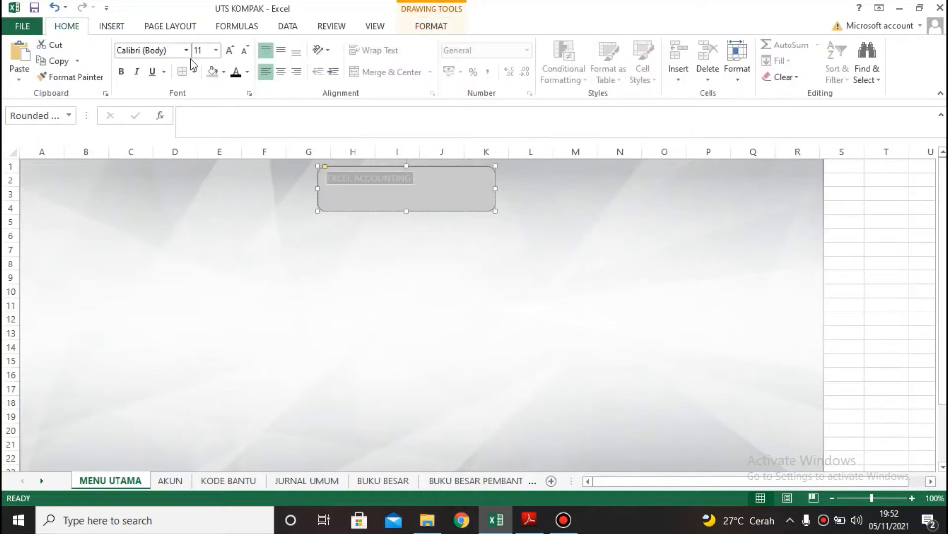
left_click(236, 73)
left_click(122, 72)
left_click(148, 50)
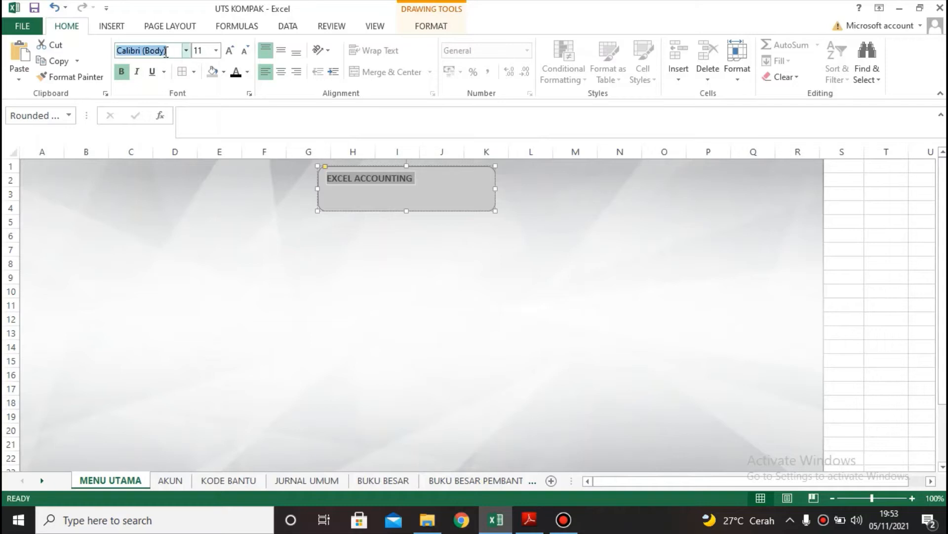
type("Times New Roma")
key("Return")
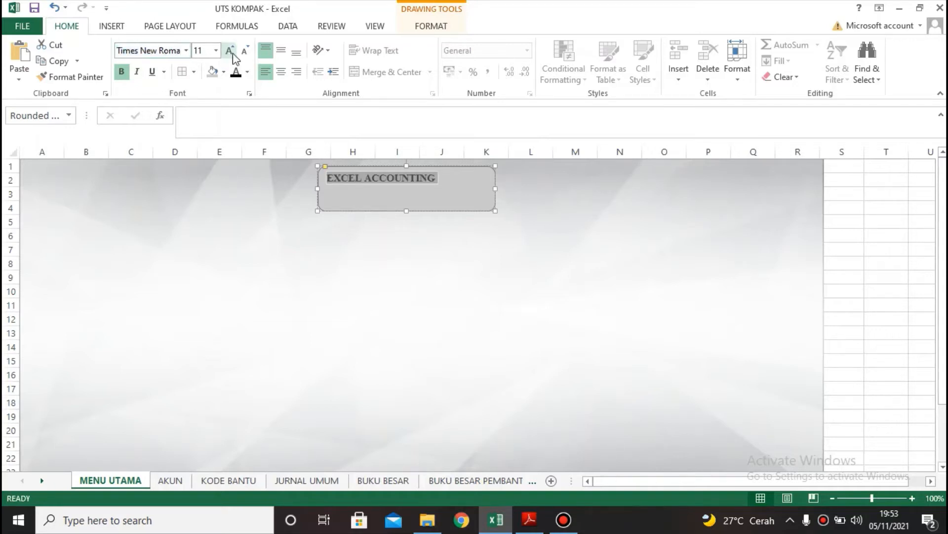
Enlarge the EXCEL ACCOUNTING text to size 16 and centre it horizontally and vertically in its shape.
left_click(206, 51)
type("12")
key("Return")
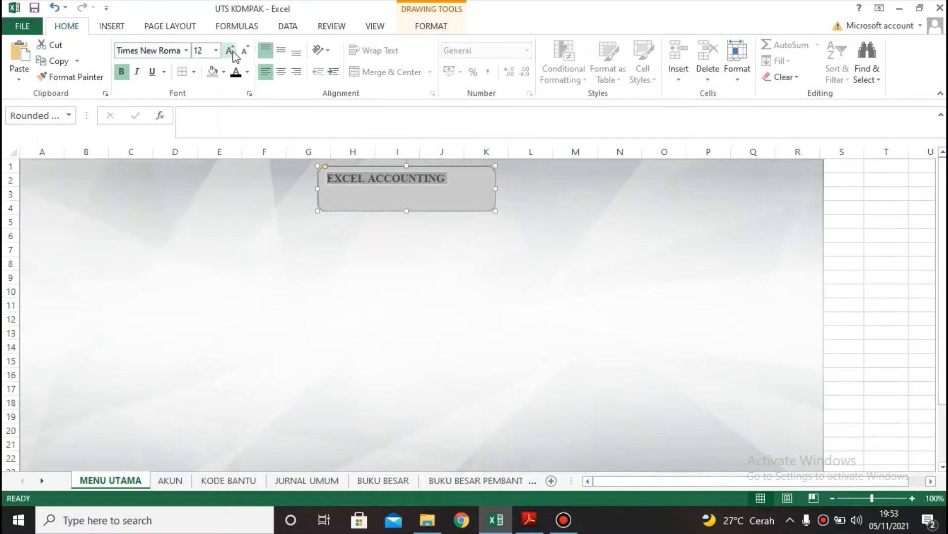
left_click(229, 50)
left_click(229, 50)
left_click(280, 72)
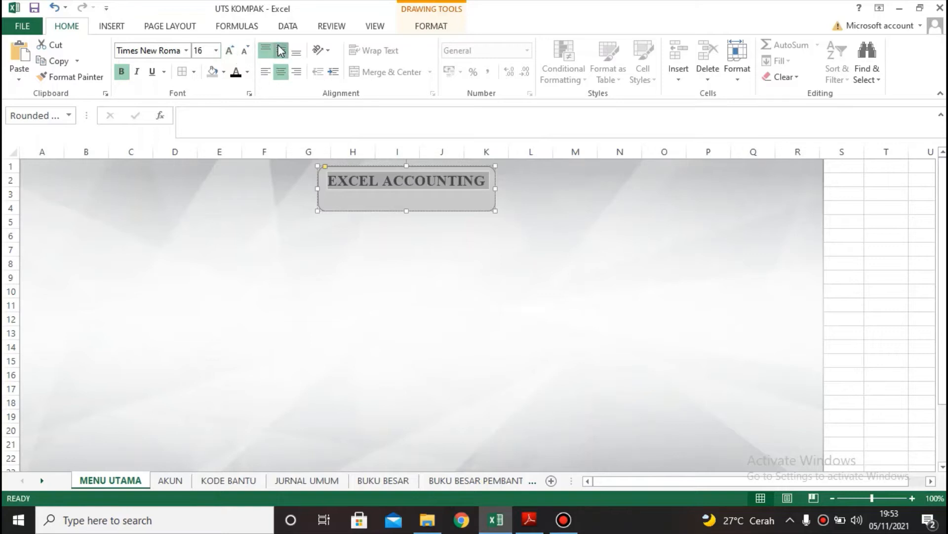
left_click(281, 49)
left_click(332, 234)
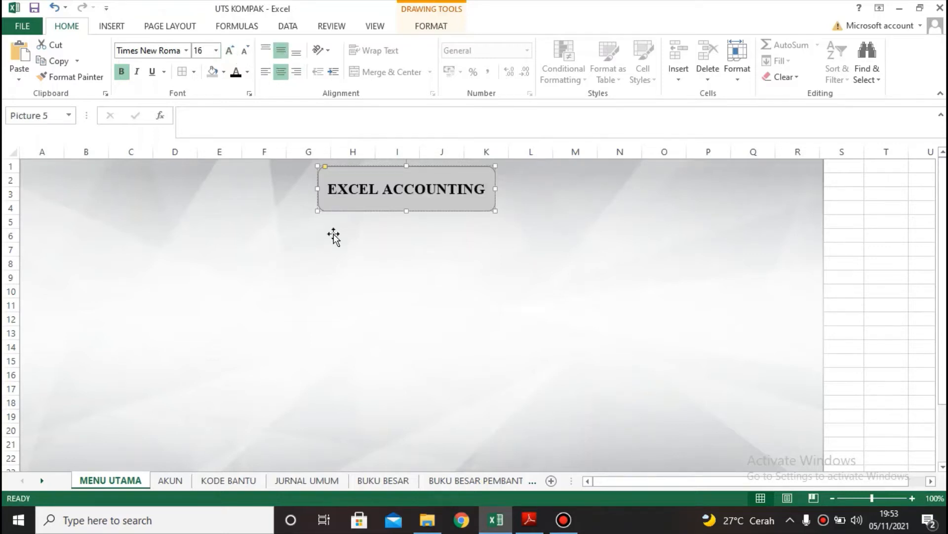
Draw a second rounded rectangle about 5.2 cm by 2 cm directly below the EXCEL ACCOUNTING shape and fill it grey.
left_click(118, 28)
left_click(233, 45)
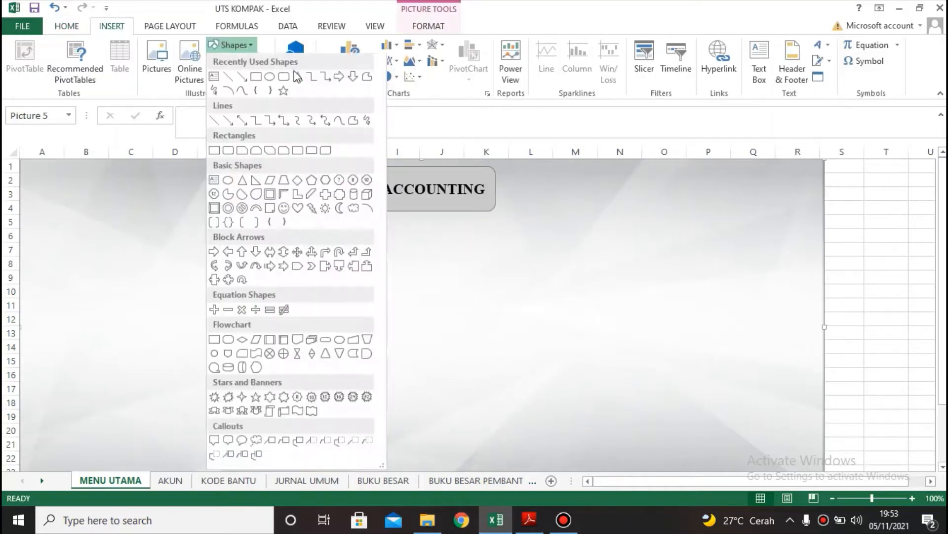
left_click(285, 78)
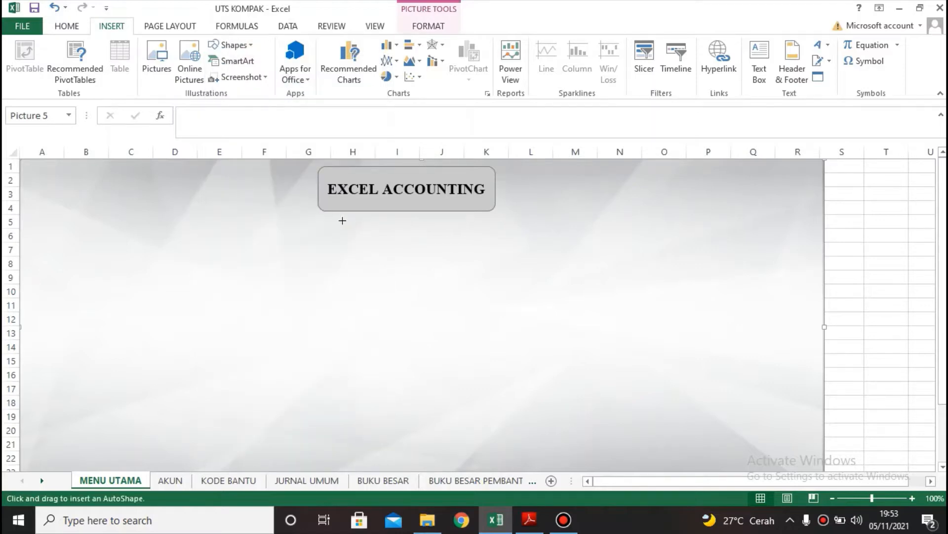
mouse_move(343, 221)
left_mouse_down()
mouse_move(469, 258)
mouse_move(480, 274)
mouse_move(425, 248)
left_mouse_up()
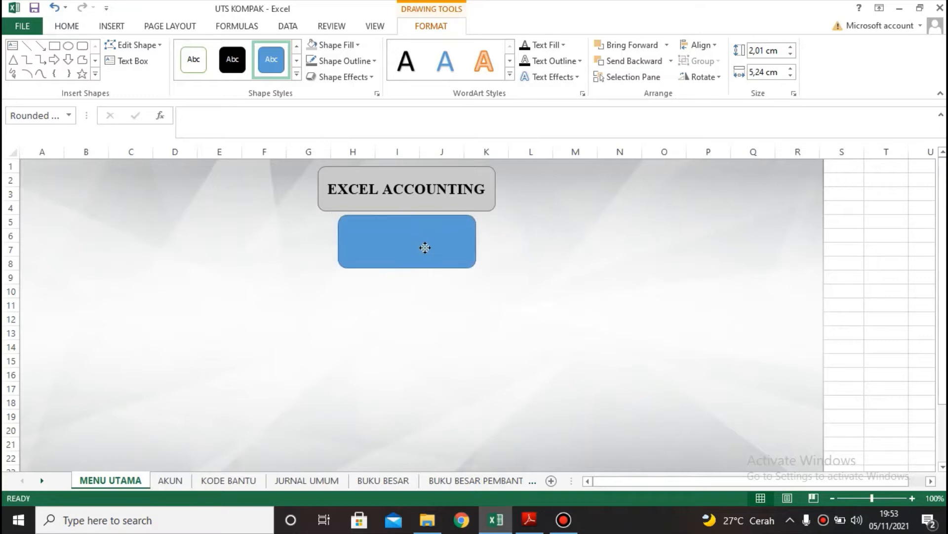
left_click(326, 45)
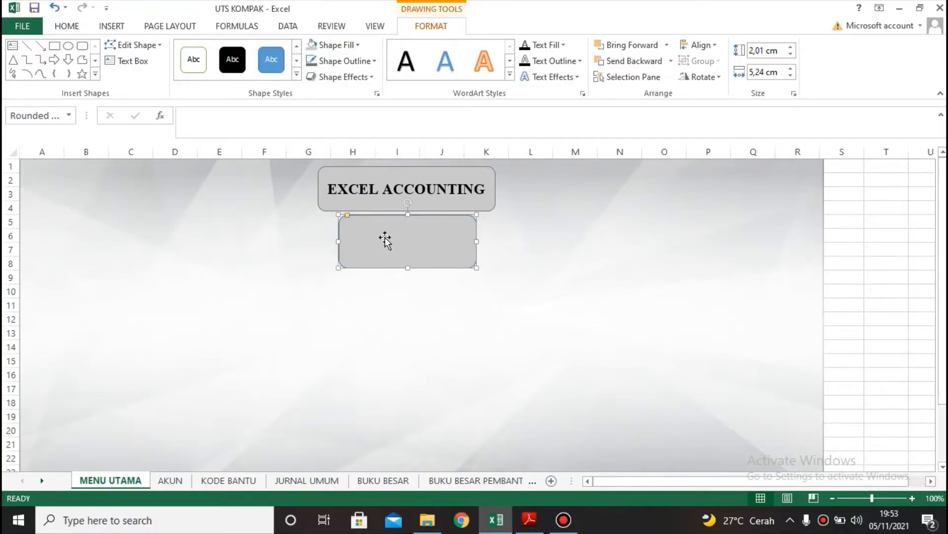
Enter "PT FEB YARSI" and "PER 31 JULI 2019" on two lines in the second shape, using Times New Roman.
type("PT FEB YARSI")
key("Return")
type("PER 31 JULI 2019")
key("ctrl+a")
left_click(79, 27)
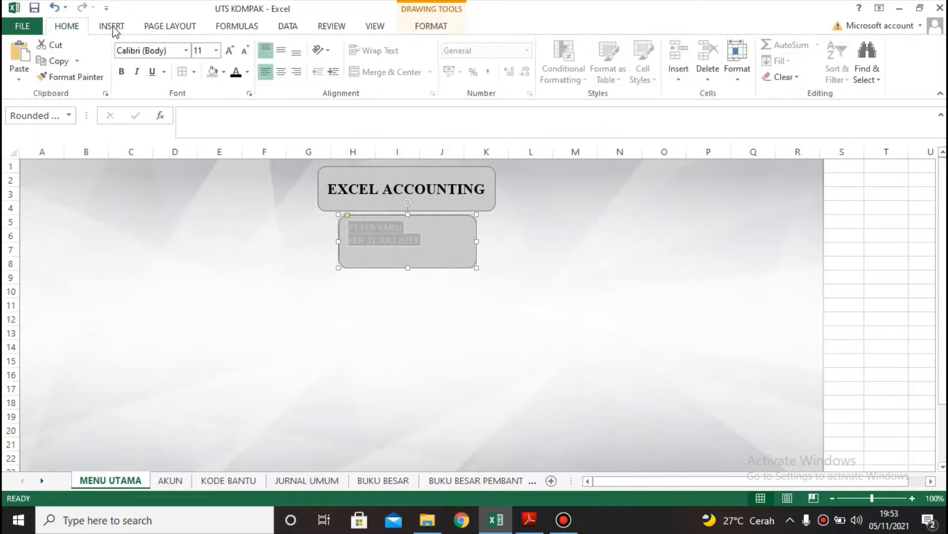
left_click(139, 52)
type("Times New Roman")
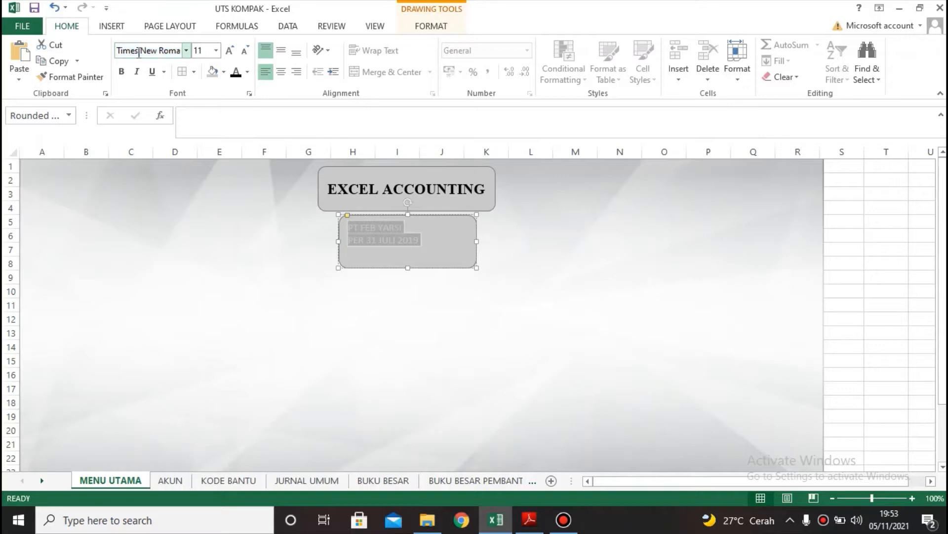
key("Return")
Format the PT FEB YARSI text as bold, black and size 14, centred horizontally and vertically in its shape.
left_click(202, 49)
type("12")
key("Return")
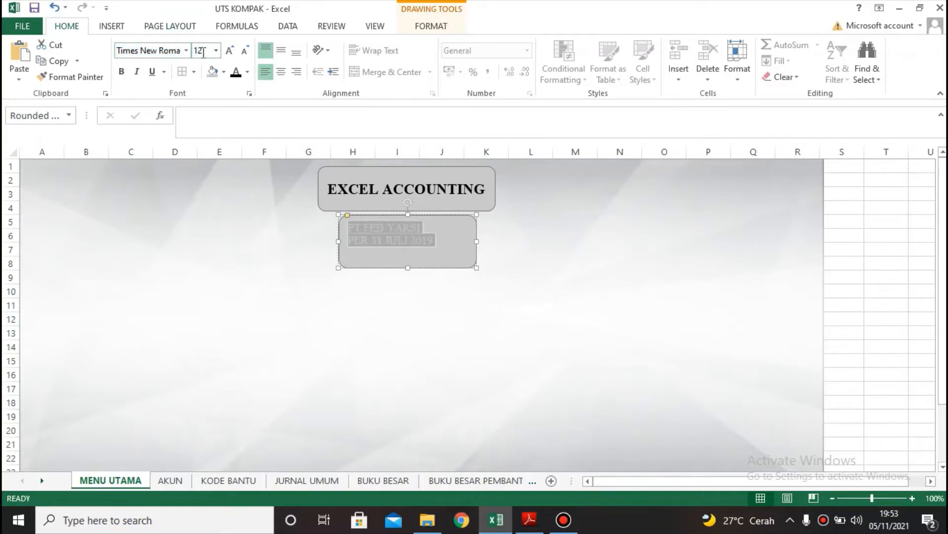
left_click(236, 73)
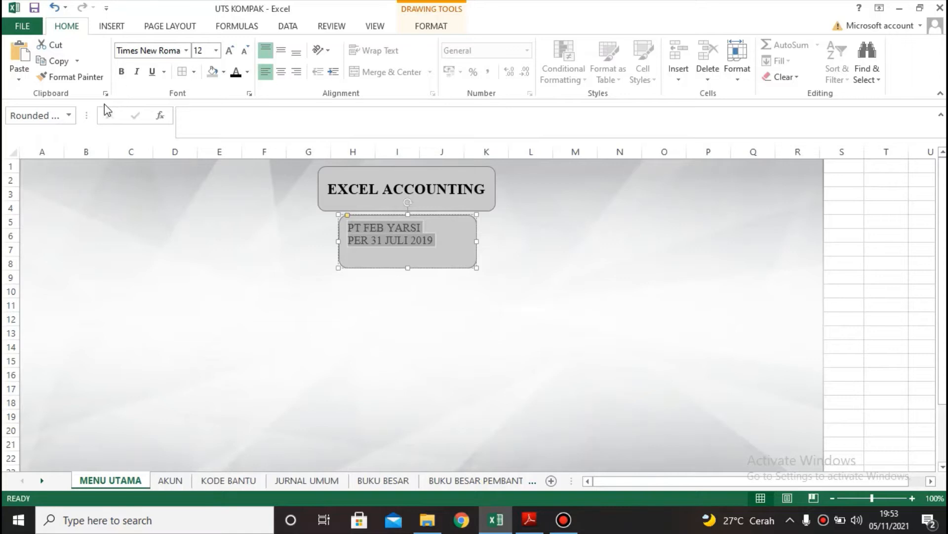
left_click(120, 72)
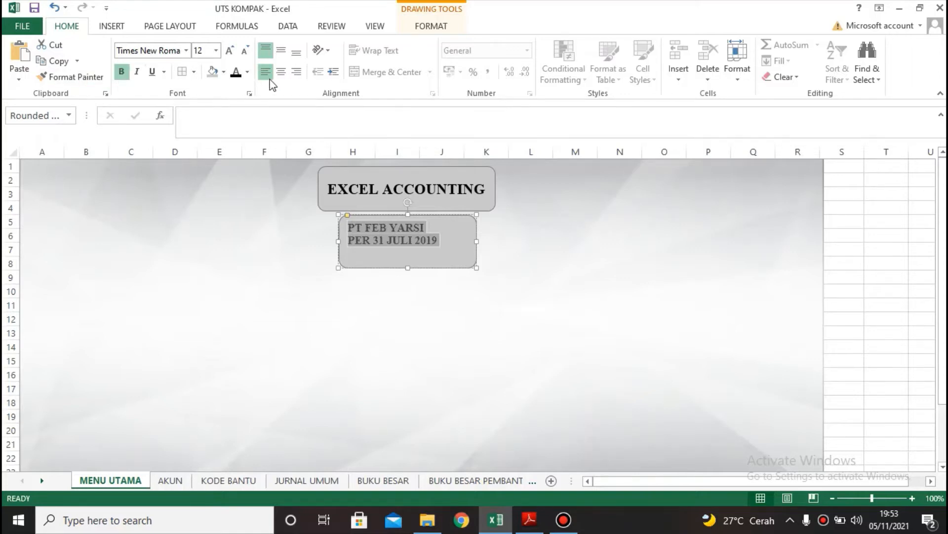
left_click(230, 50)
left_click(281, 50)
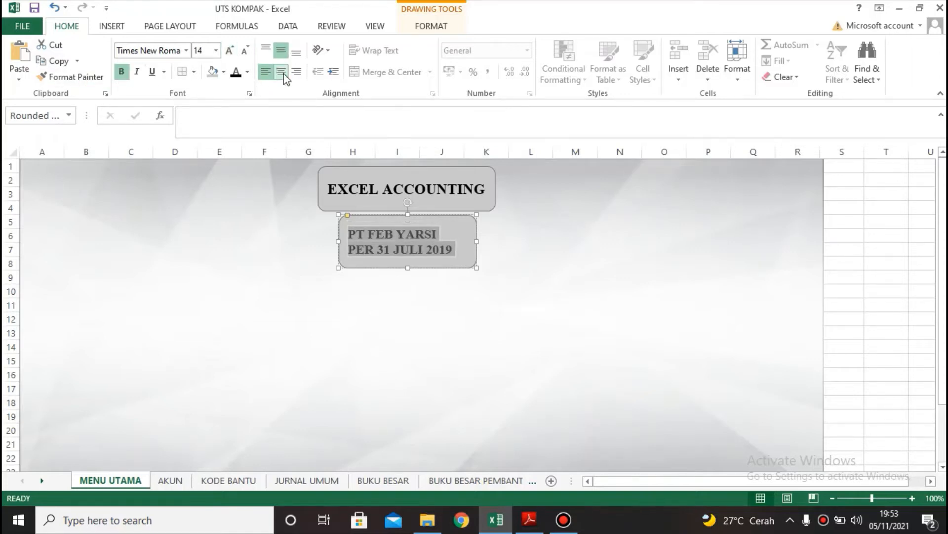
left_click(280, 72)
left_click(459, 311)
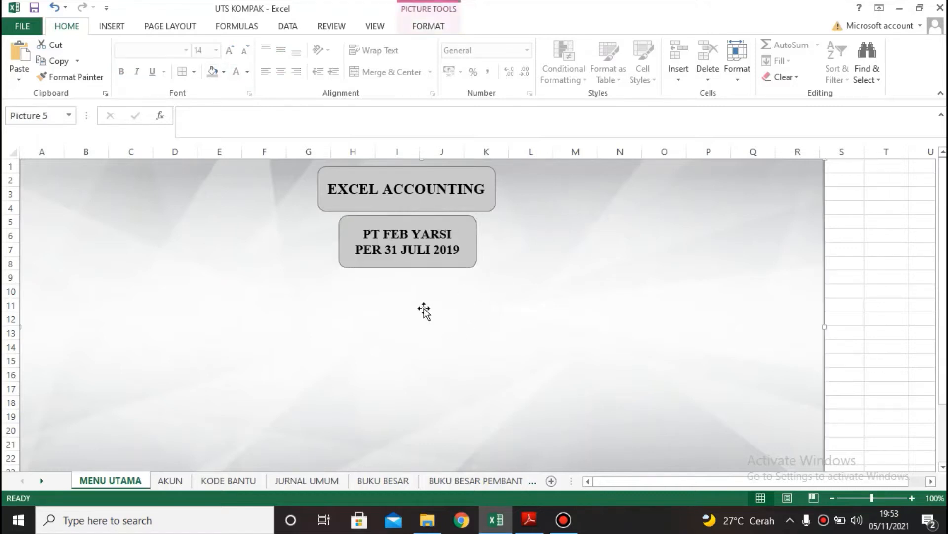
Draw a rounded rectangle about 5 cm by 1.8 cm over columns A to D, rows 10 to 13, and fill it grey.
left_click(112, 26)
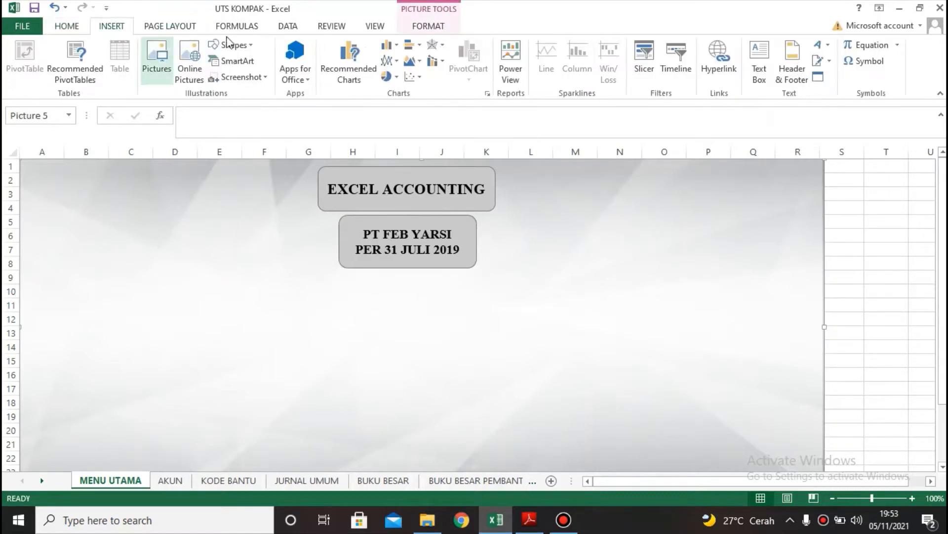
left_click(229, 45)
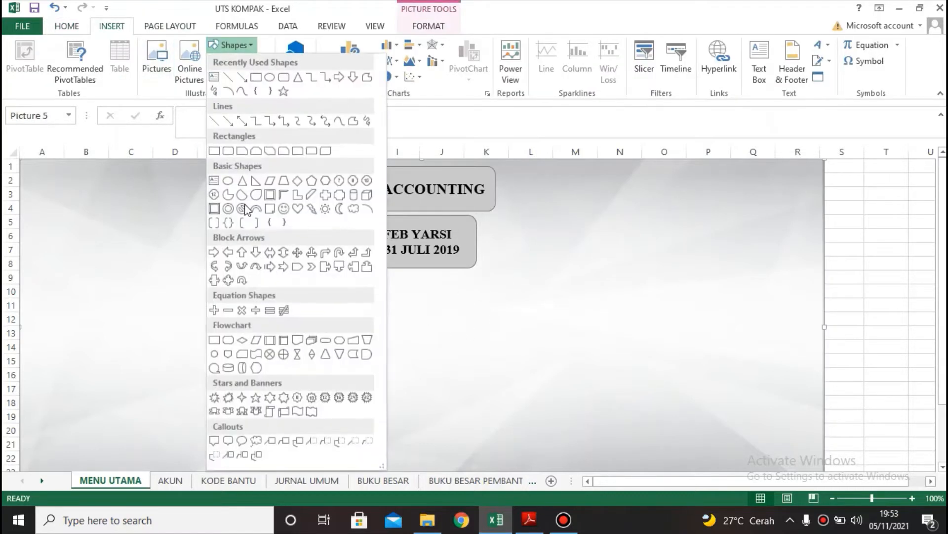
left_click(284, 76)
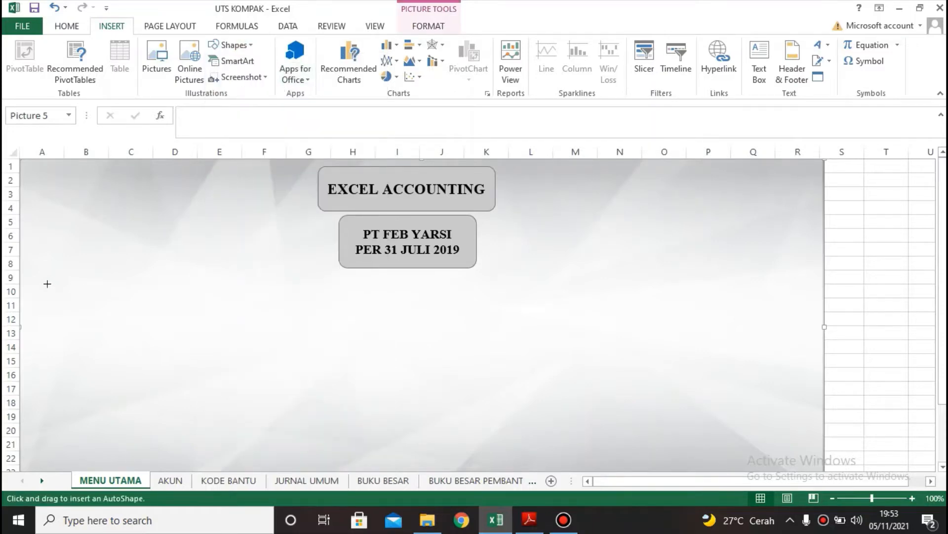
mouse_move(45, 289)
left_mouse_down()
mouse_move(106, 324)
mouse_move(185, 338)
mouse_move(176, 336)
left_mouse_up()
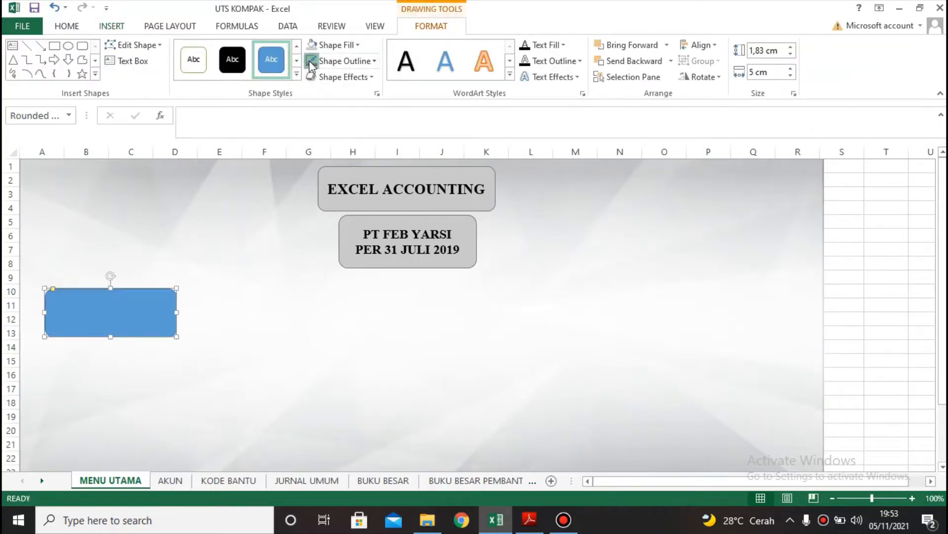
left_click(312, 45)
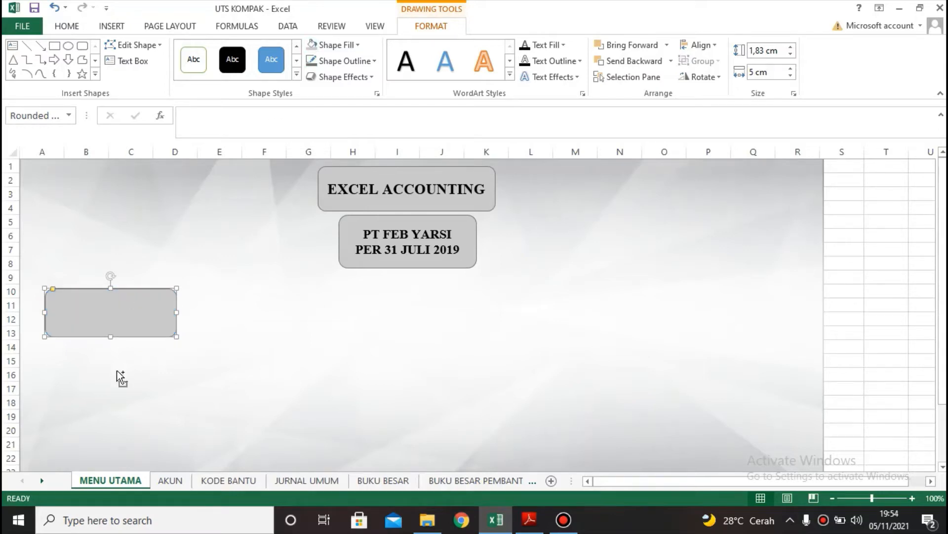
Duplicate the blank grey rounded rectangle, place the copy directly below it over rows 15 to 18, and reselect the original.
key("ctrl+d")
left_click_drag(134, 346, 129, 381)
left_click(132, 310)
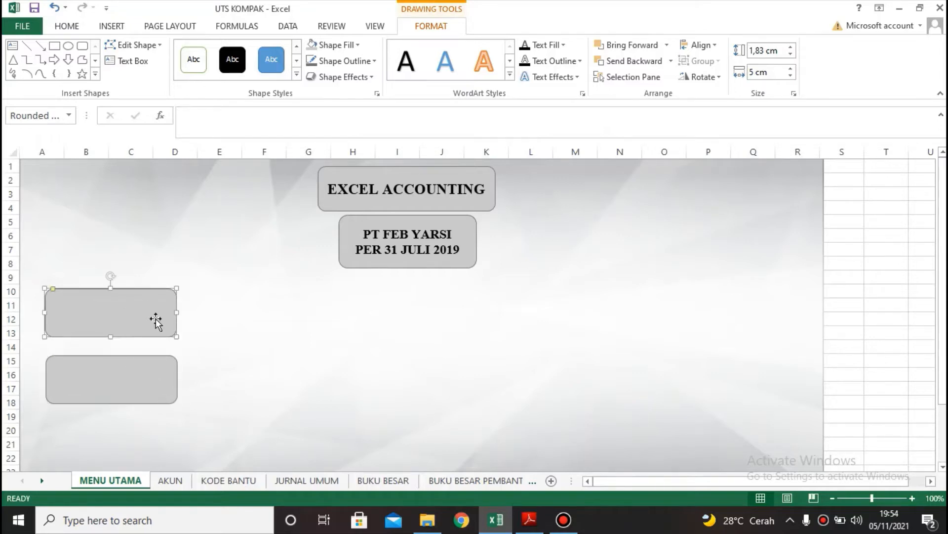
Duplicate the pair of blank grey rectangles four times across columns E to R, forming two rows of five.
left_click(140, 376, "ctrl")
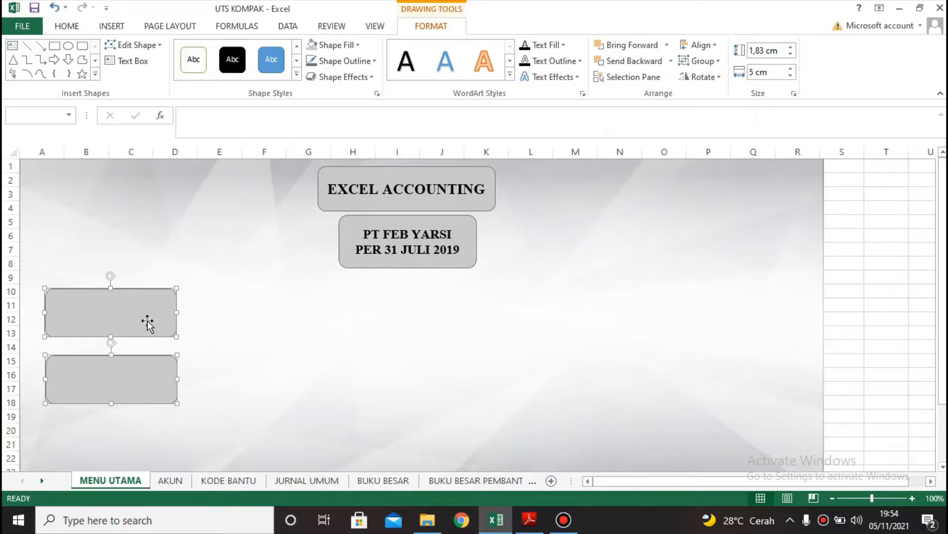
key("ctrl+d")
left_click_drag(152, 320, 290, 308)
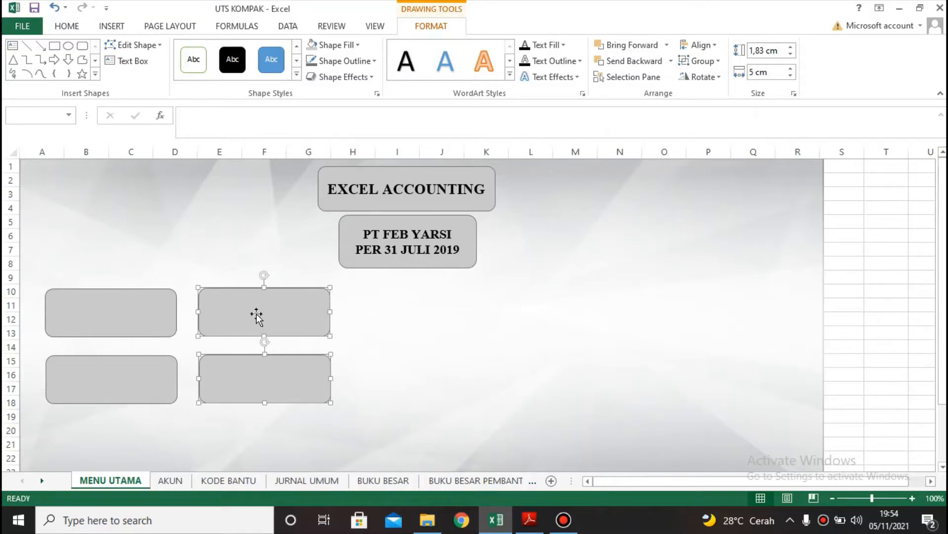
left_click_drag(256, 314, 616, 321)
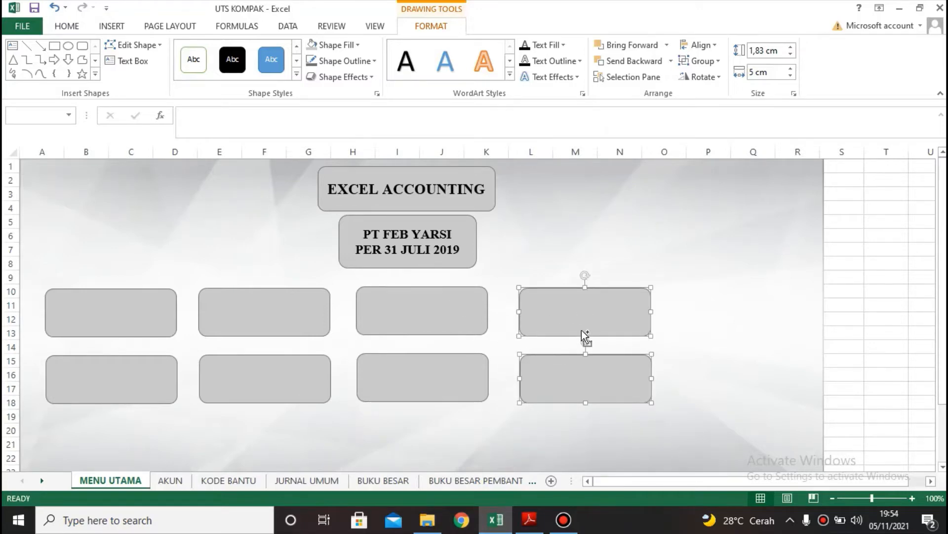
left_click_drag(581, 331, 757, 315)
left_click(855, 351)
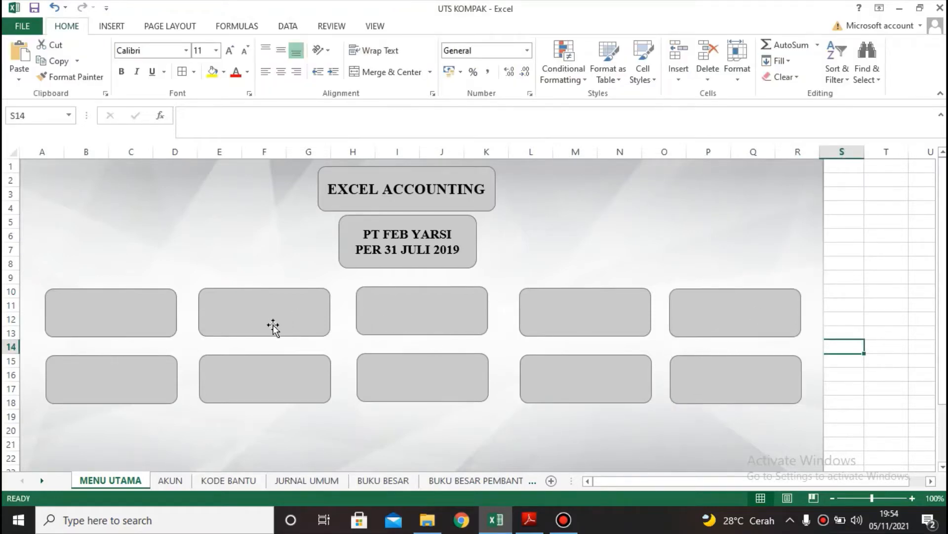
Label the first column's rectangles AKUN and KODE BANTU, and the second column's JURNAL UMUM and BUKU BESAR, from upper to lower.
left_click(89, 312)
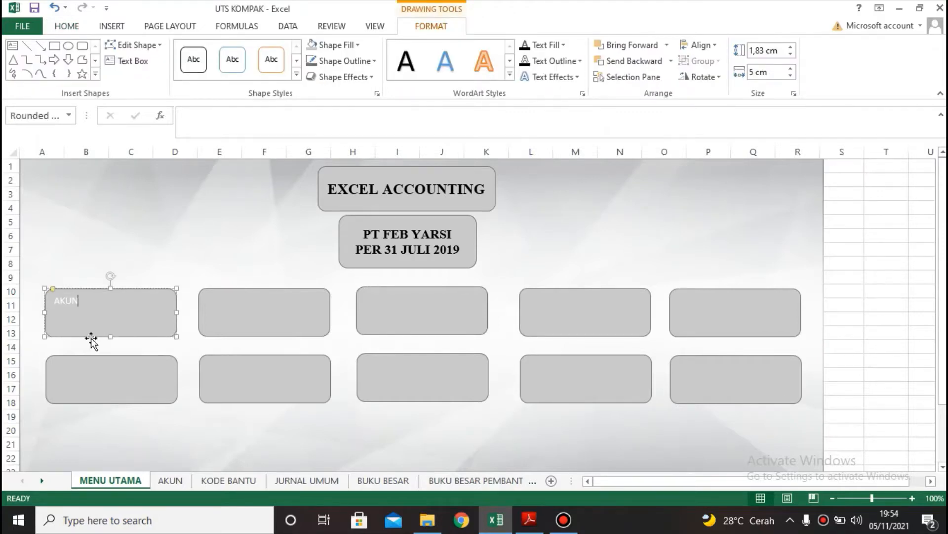
left_click(104, 373)
type("K")
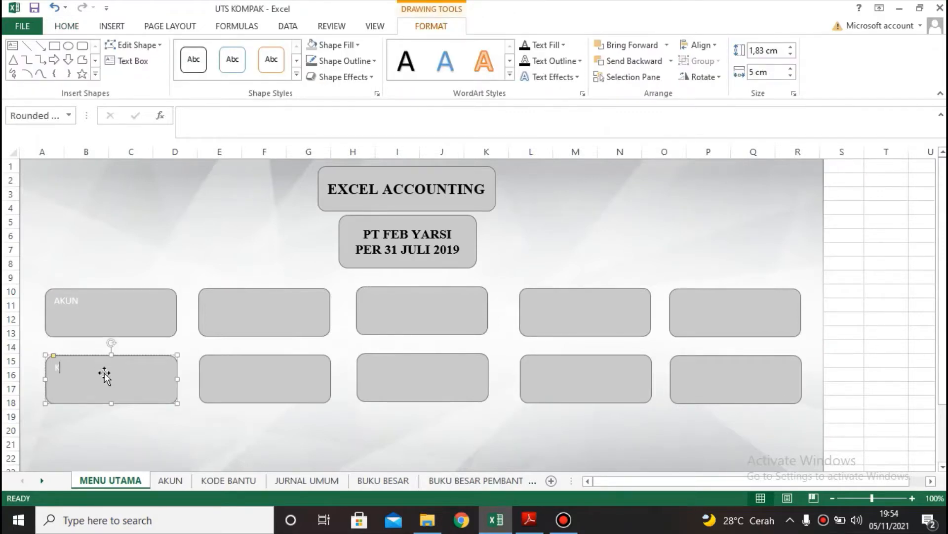
type("ODE BANTU")
left_click(247, 304)
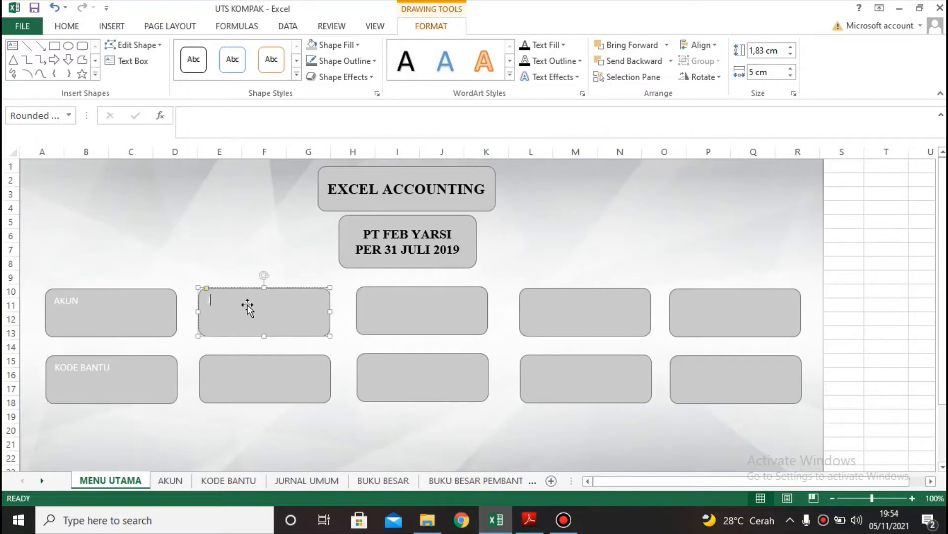
type("JURNAL UMUM")
left_click(261, 387)
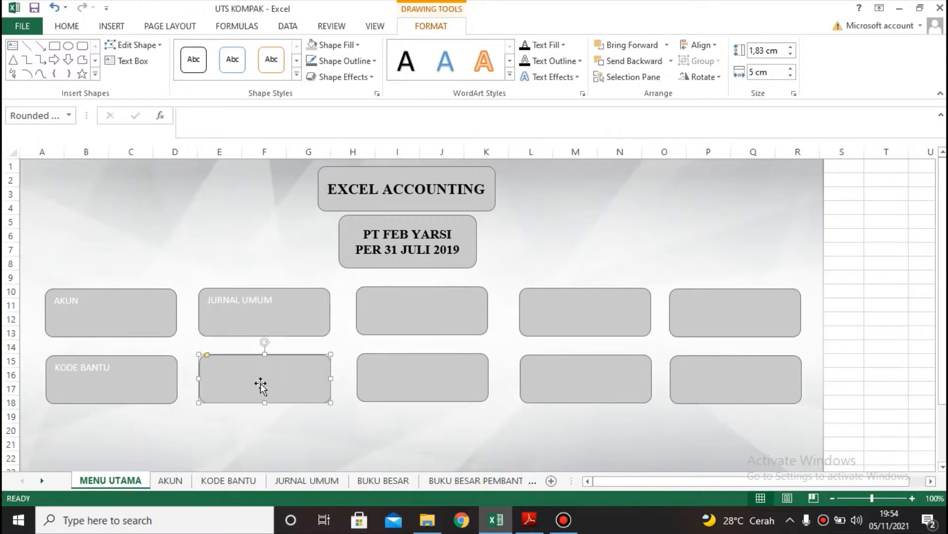
type("BUKU BESAR")
Label the remaining rectangles, column by column, BUKU BESAR PEMBANTU, NERACA SALDO, NERACA LAJUR, LABA RUGI, PERUBAHAN EKUITAS and NERACA.
left_click(391, 315)
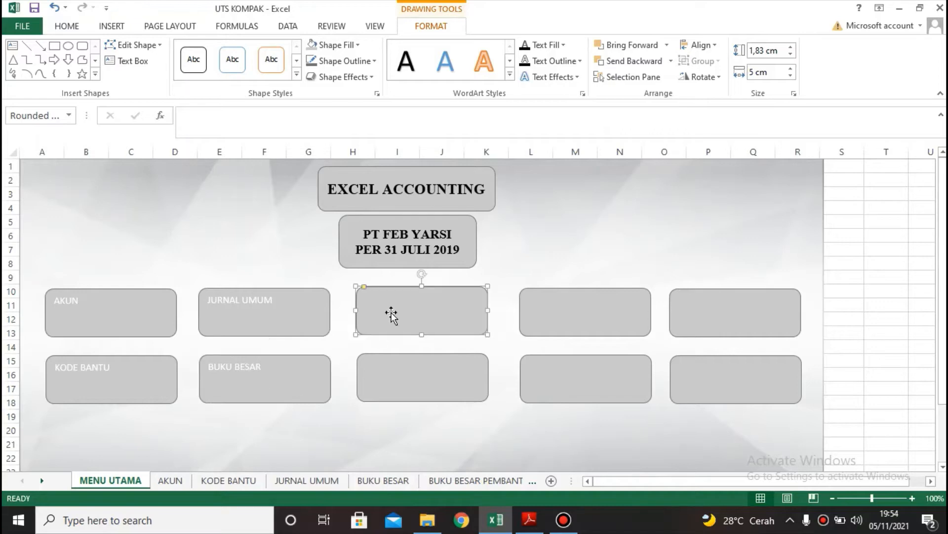
type("BUKU BESAR PEMBANTU")
left_click(434, 368)
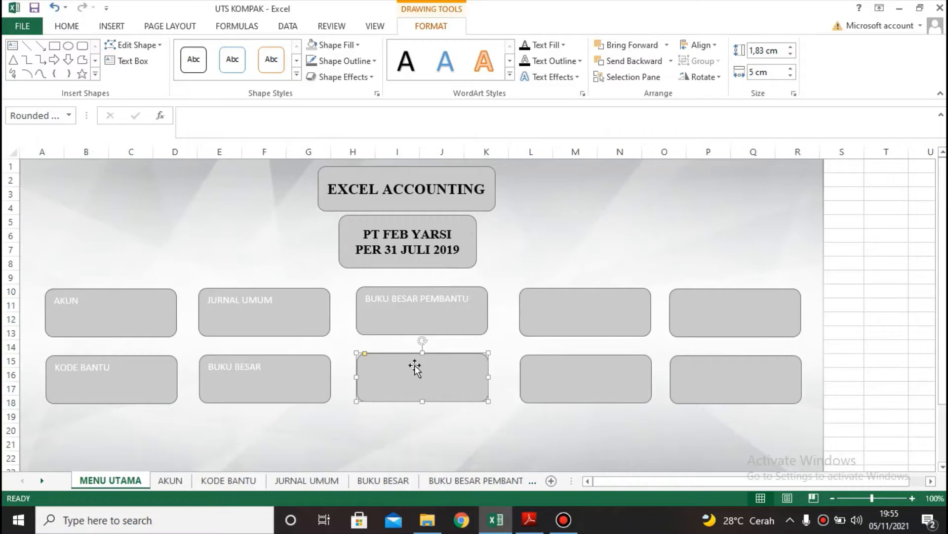
type("NERACA SALDO")
left_click(559, 299)
type("N")
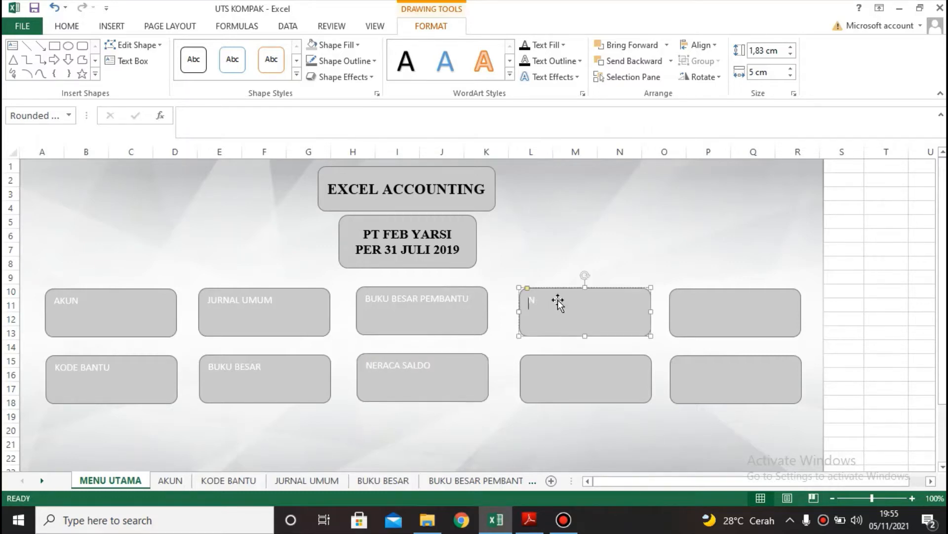
type("ERACA LAJUR")
left_click(566, 384)
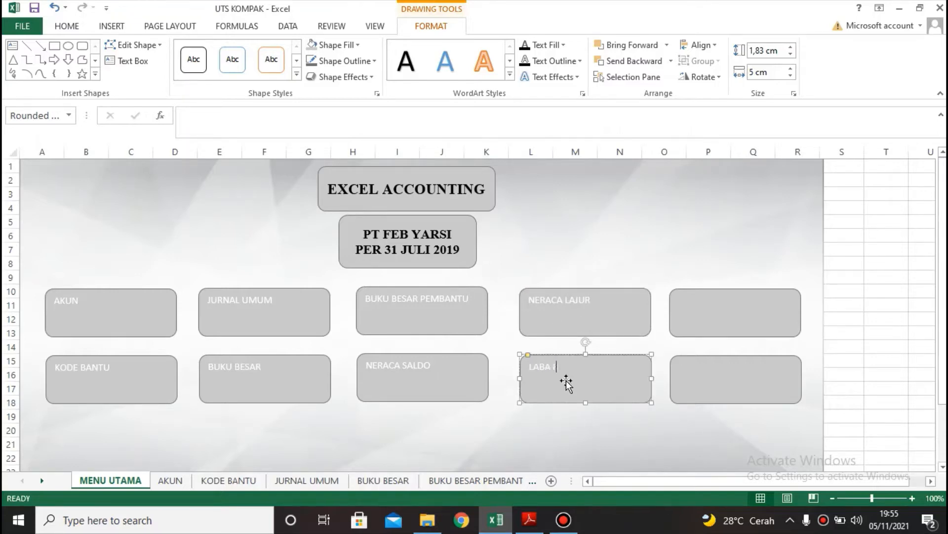
left_click(759, 311)
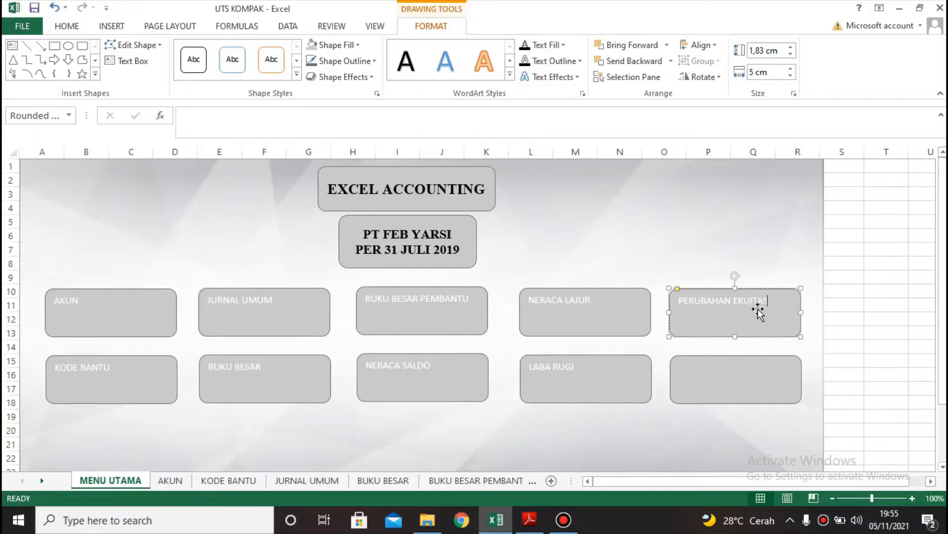
left_click(715, 369)
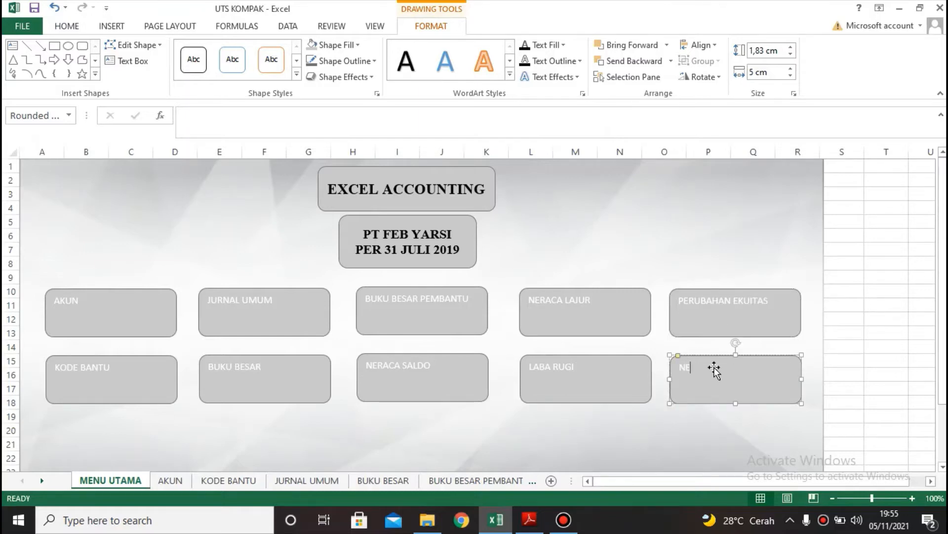
Select all ten menu button shapes together and set their font to Times New Roman.
left_click(97, 310, "ctrl")
left_click(137, 380, "ctrl")
left_click(227, 313, "ctrl")
left_click(263, 377, "ctrl")
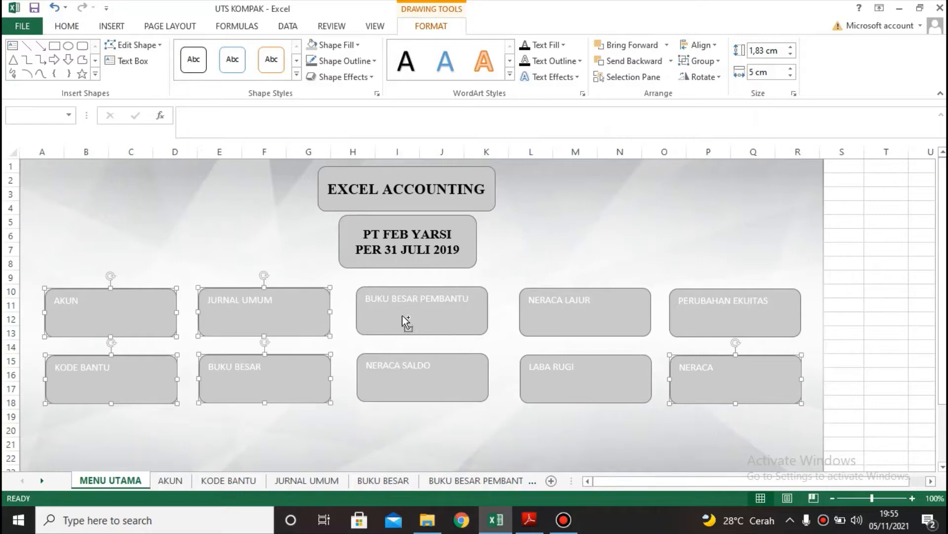
left_click(410, 306, "ctrl")
left_click(422, 375, "ctrl")
left_click(550, 312, "ctrl")
left_click(571, 385, "ctrl")
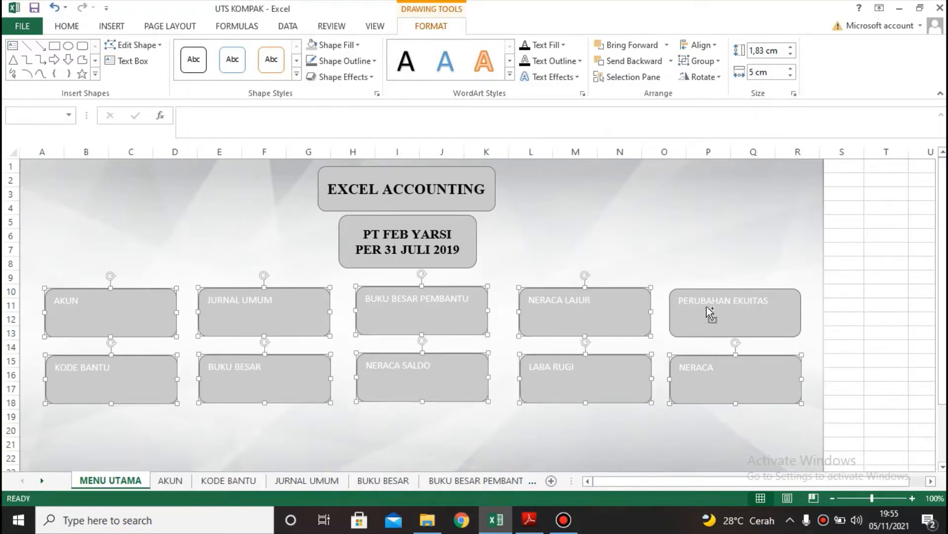
left_click(708, 311, "ctrl")
left_click(709, 387, "ctrl")
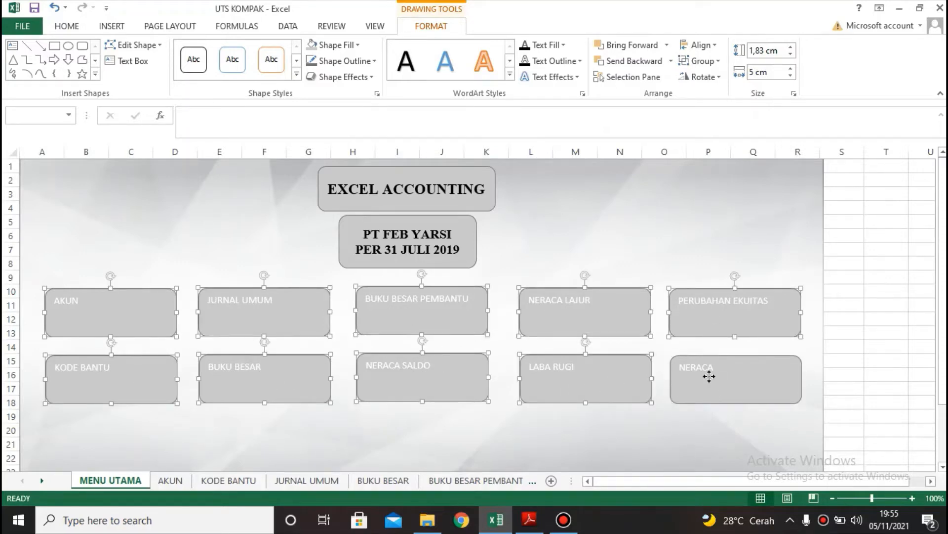
left_click(708, 379, "ctrl")
left_click(67, 26)
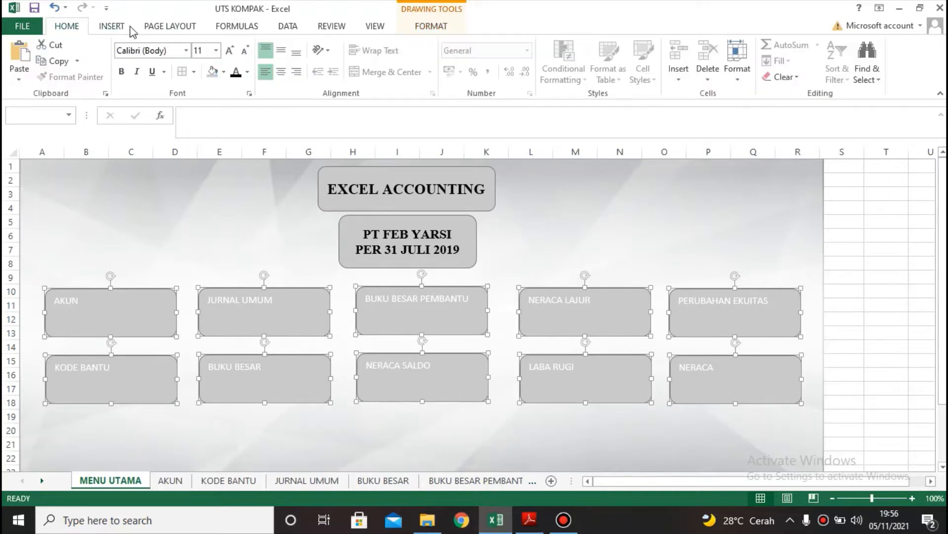
left_click(147, 51)
type("Times New Roman")
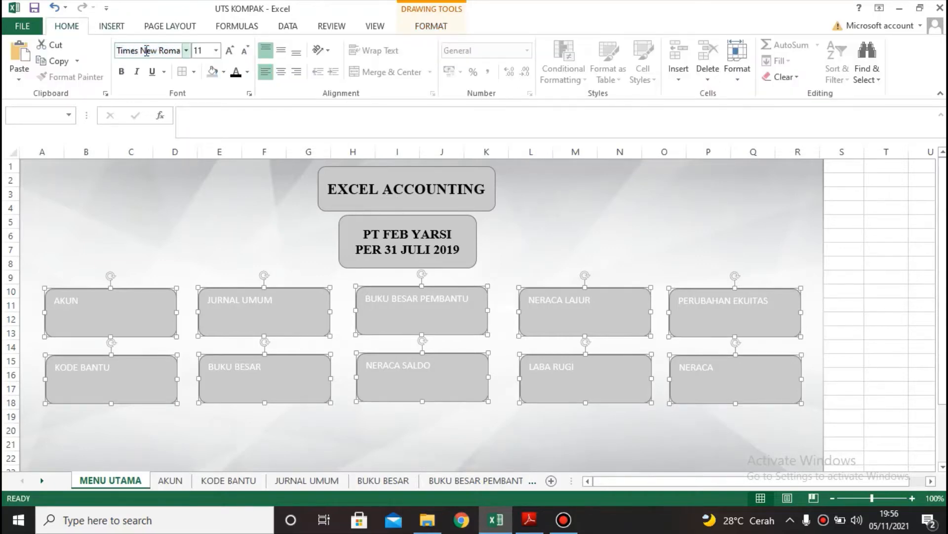
key("Return")
Format the text of the ten selected menu shapes as bold, black and size 16, centred horizontally and vertically.
left_click(210, 51)
type("1")
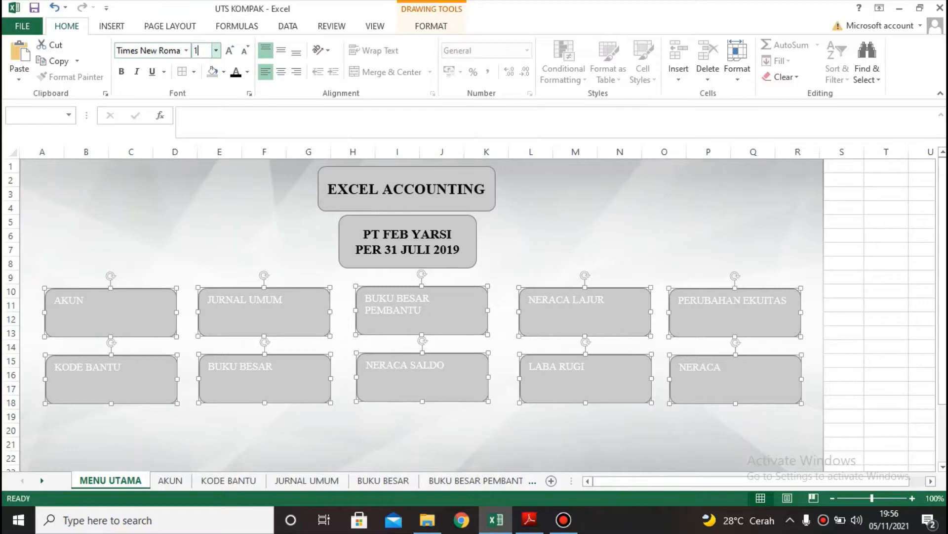
type("2")
key("Return")
left_click(229, 50)
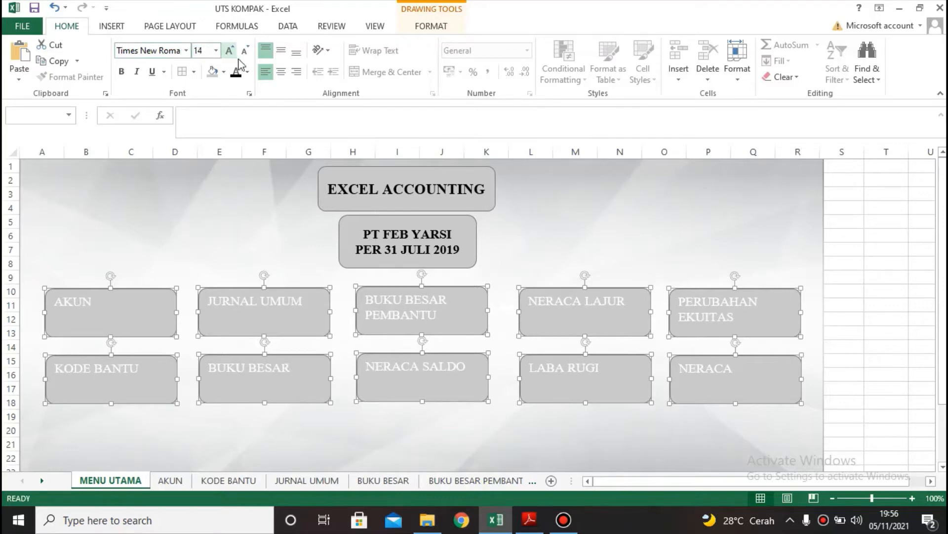
left_click(121, 72)
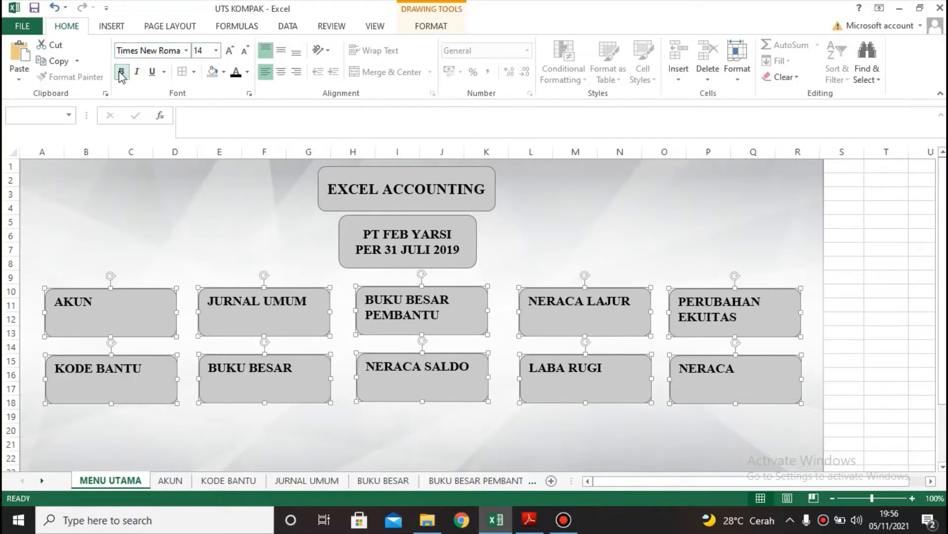
left_click(281, 51)
left_click(281, 72)
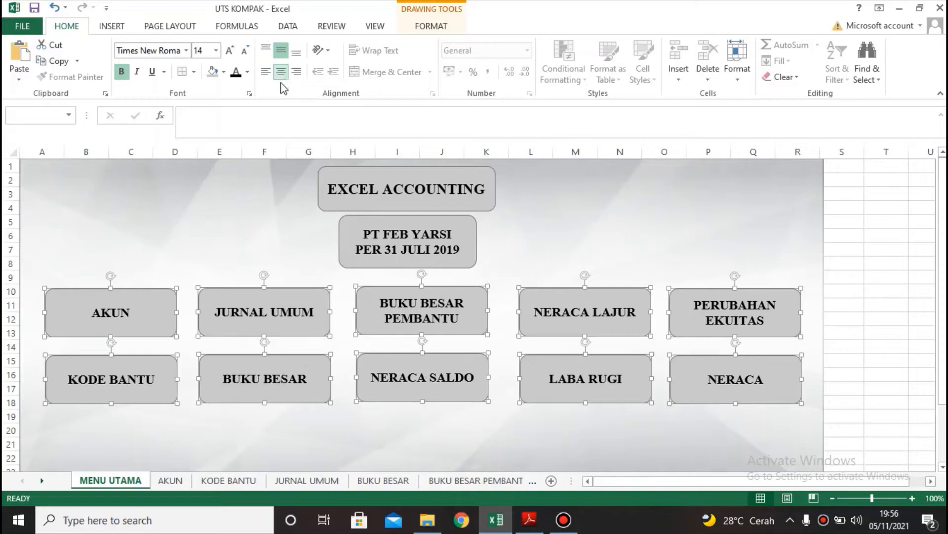
left_click(229, 50)
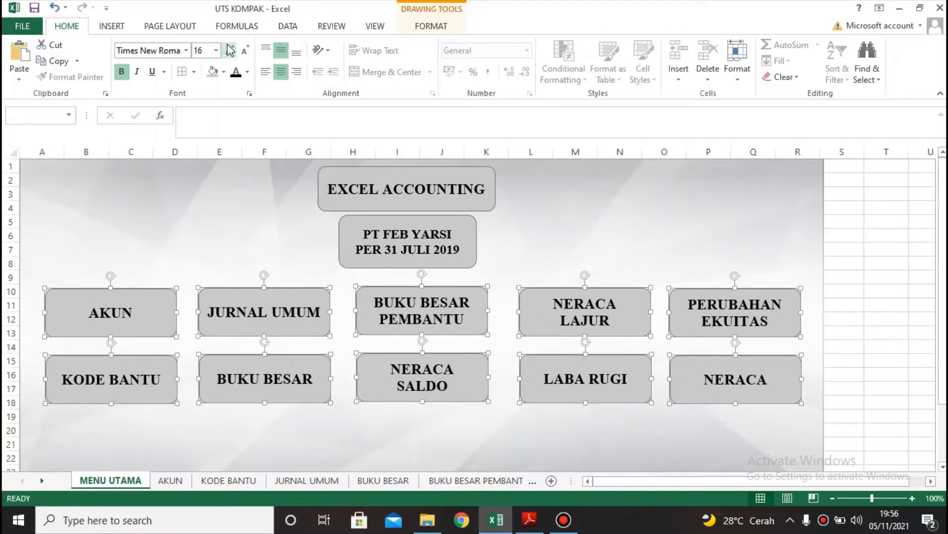
left_click(544, 243)
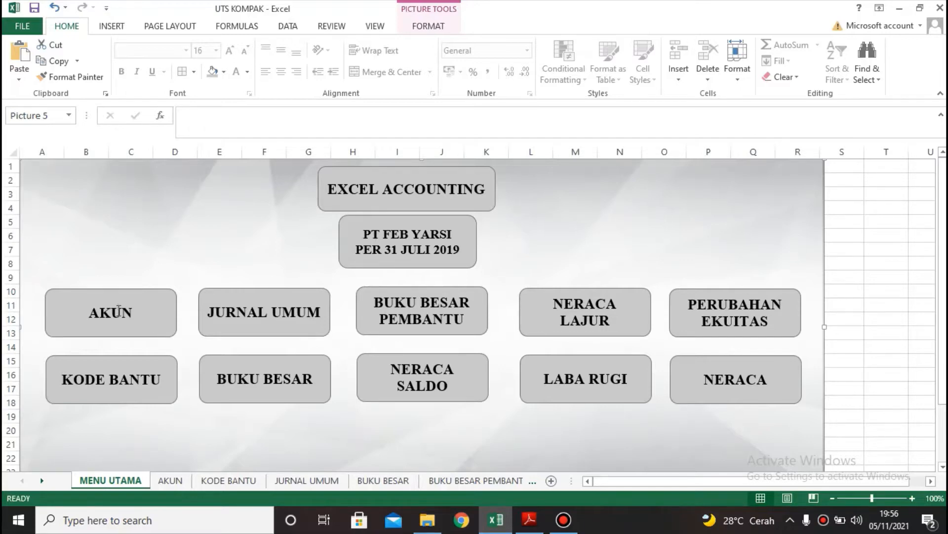
Add a hyperlink from the AKUN shape to cell A1 of the AKUN sheet in this document.
left_click(149, 295)
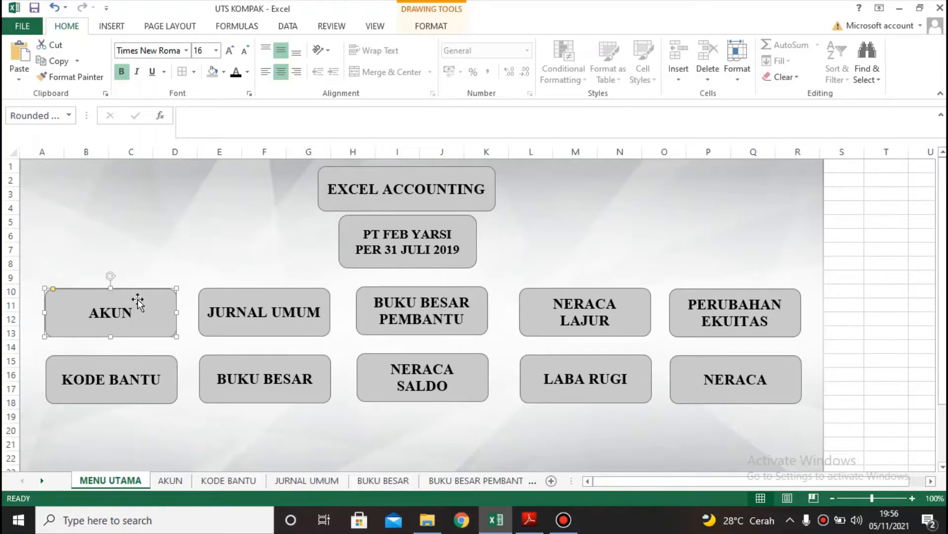
right_click(137, 298)
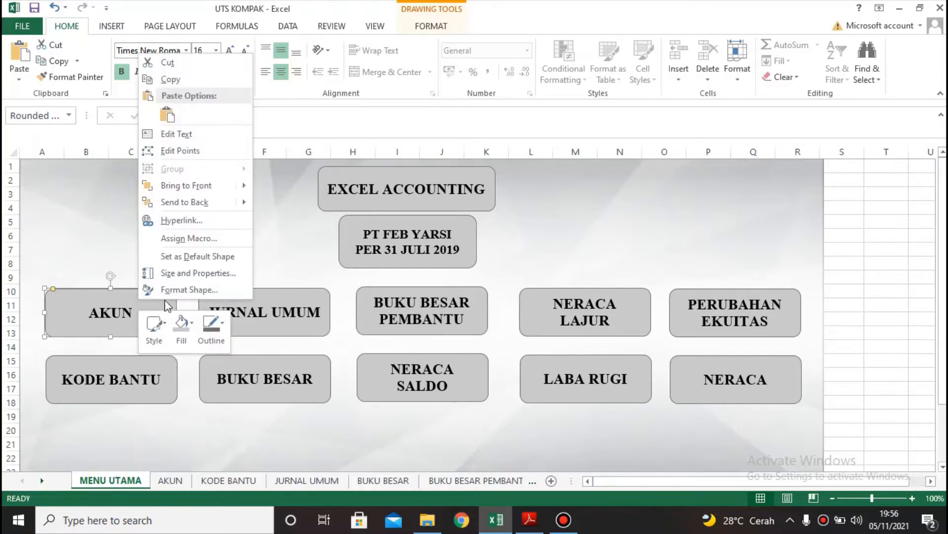
left_click(192, 221)
left_click(20, 212)
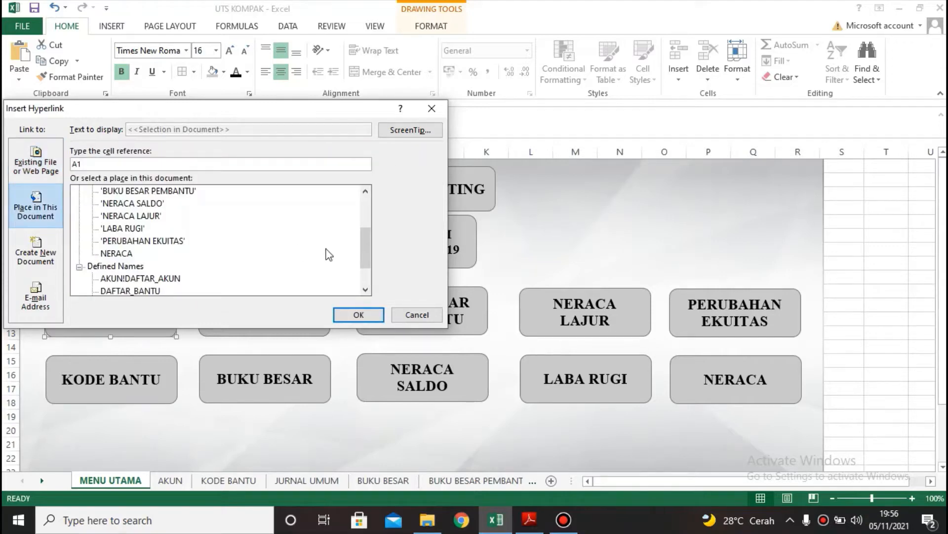
left_click_drag(362, 250, 366, 212)
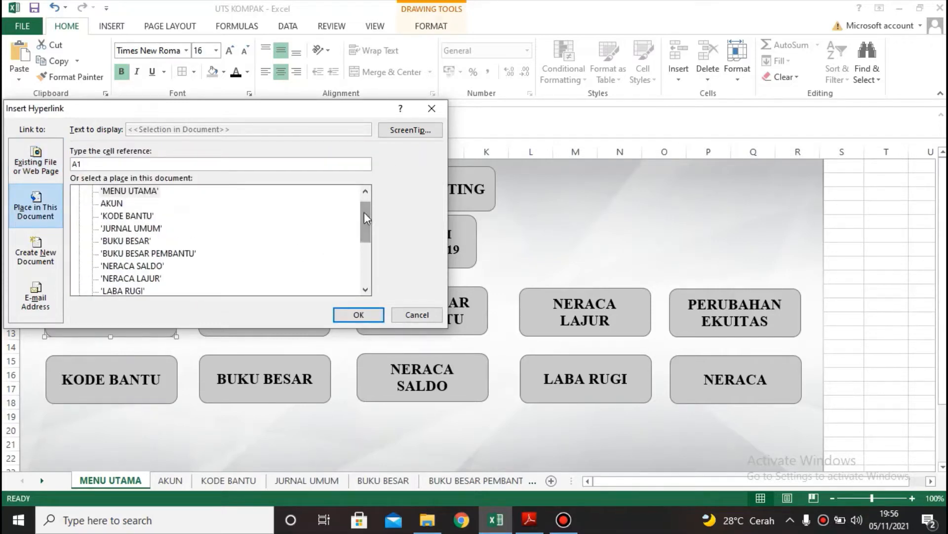
left_click(111, 204)
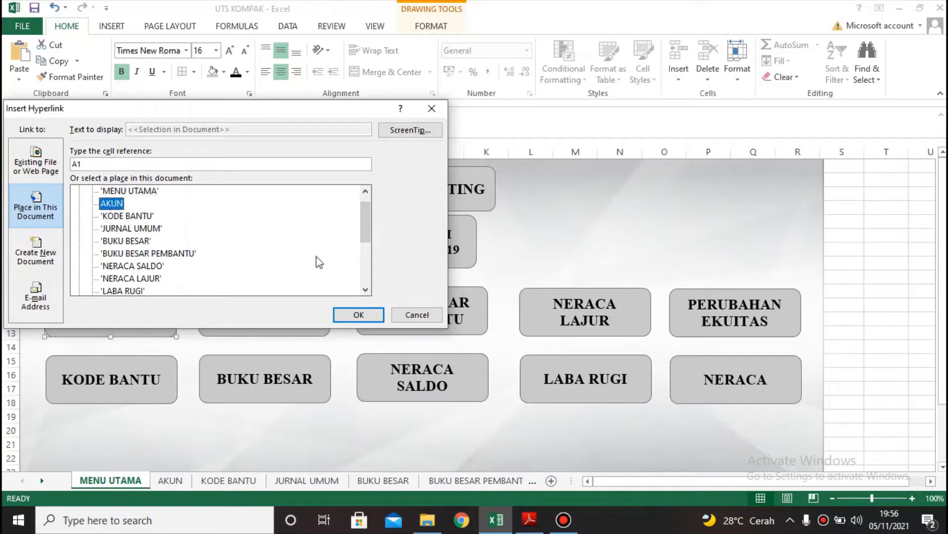
left_click(358, 314)
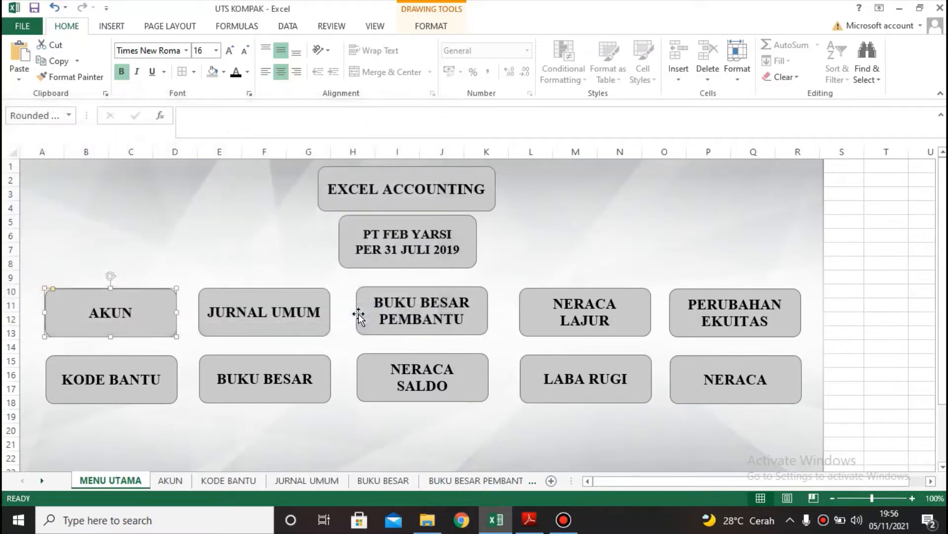
Add a hyperlink from the KODE BANTU shape to cell A1 of the KODE BANTU sheet in this document.
left_click(130, 371)
right_click(133, 369)
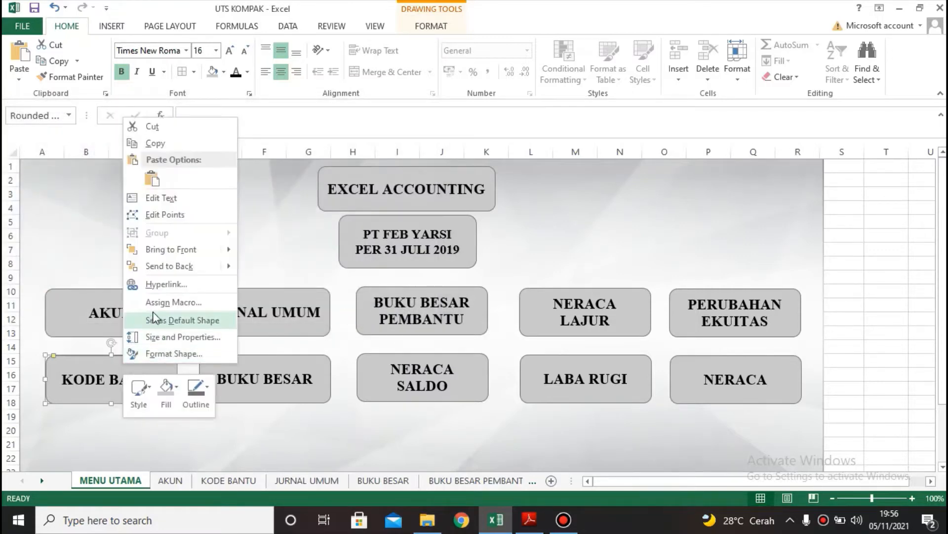
left_click(166, 284)
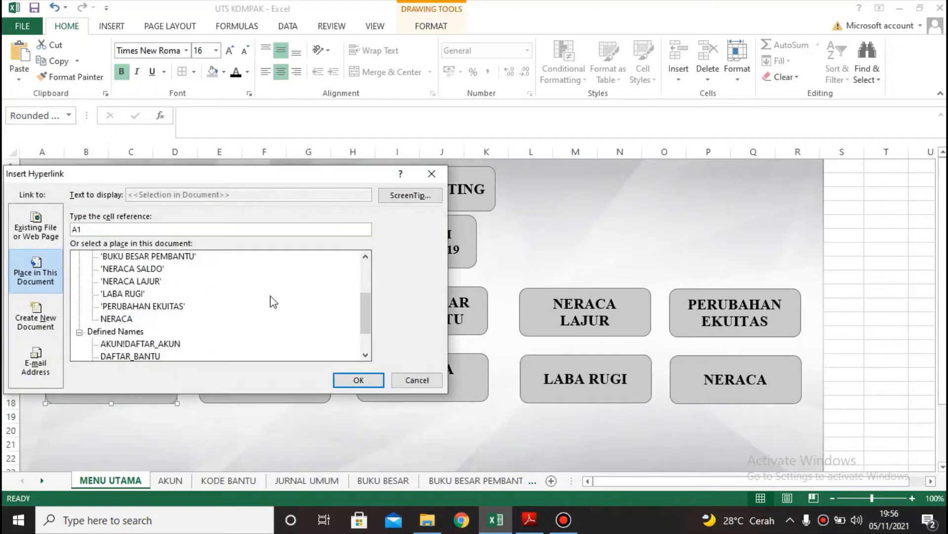
left_click_drag(361, 303, 363, 282)
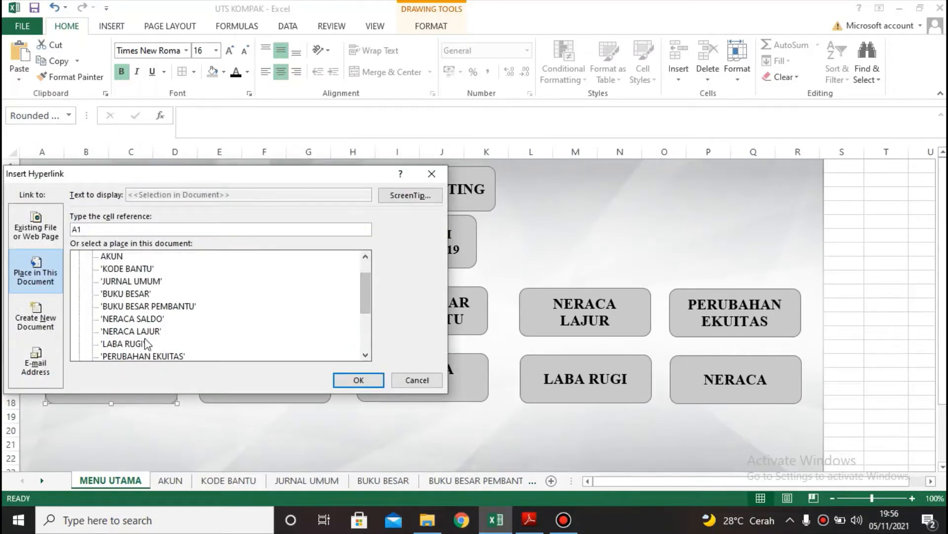
left_click(144, 269)
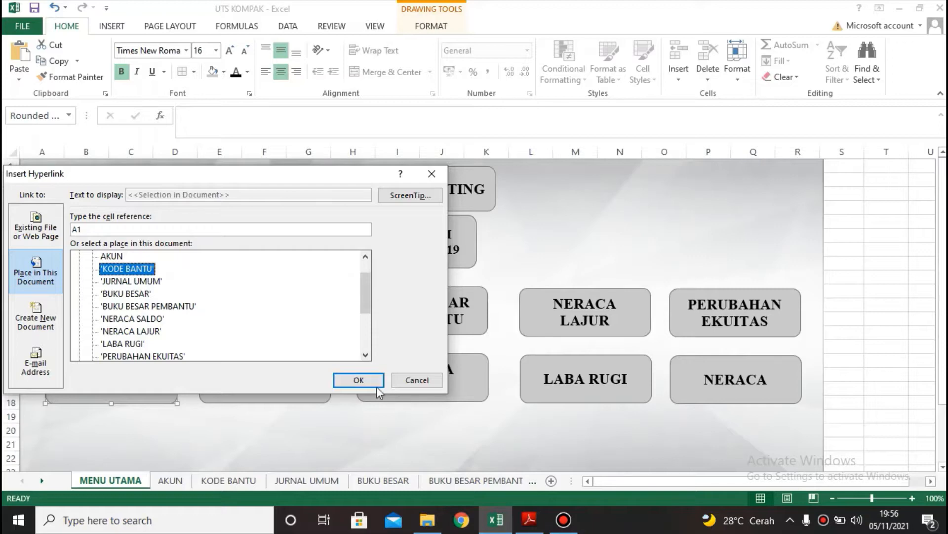
left_click(359, 380)
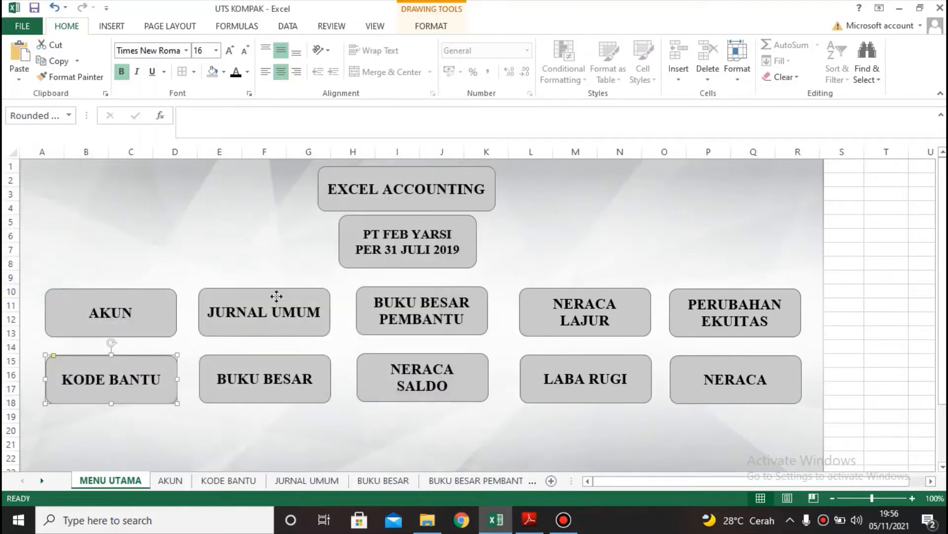
Link the JURNAL UMUM shape to cell A1 of the JURNAL UMUM sheet in this document.
left_click(277, 296)
right_click(277, 296)
left_click(320, 215)
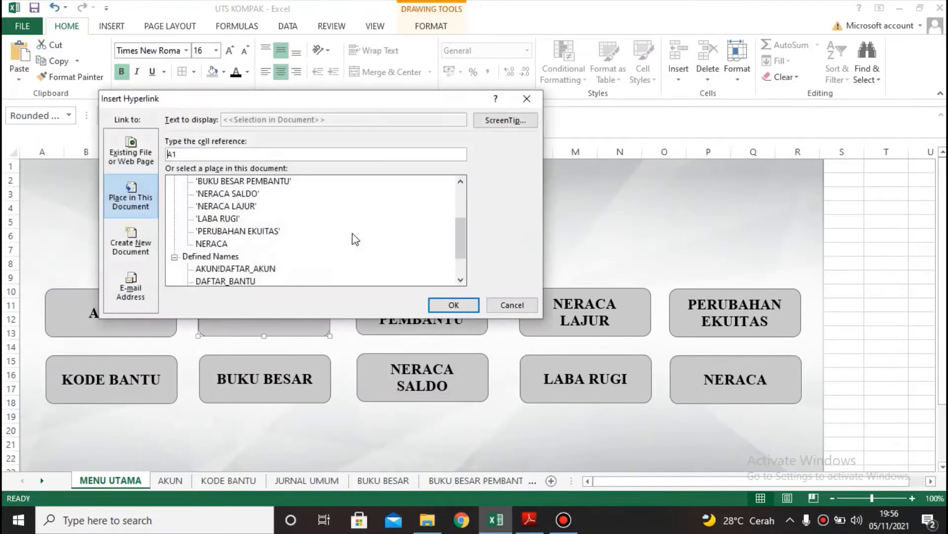
left_click_drag(457, 225, 447, 206)
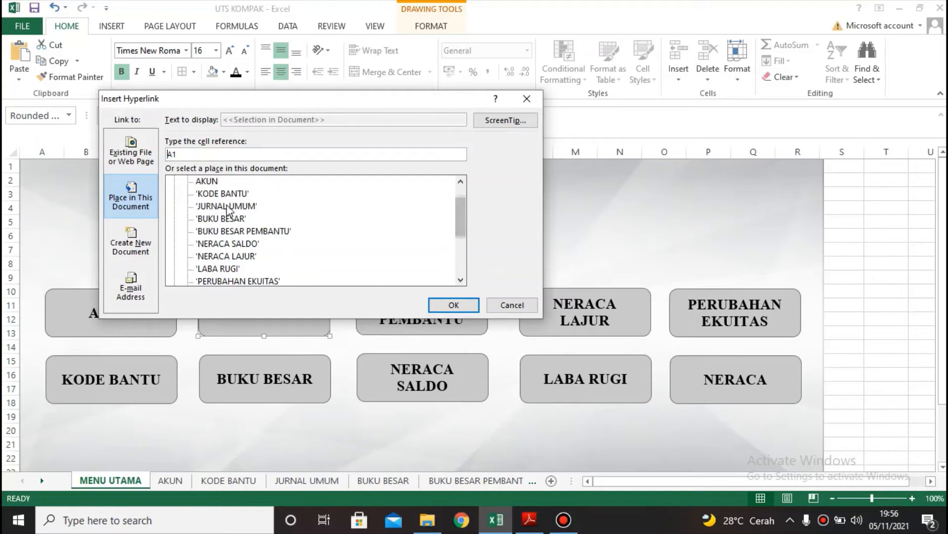
left_click(227, 206)
left_click(453, 305)
Link the BUKU BESAR shape to cell A1 of the BUKU BESAR sheet in this document.
left_click(302, 365)
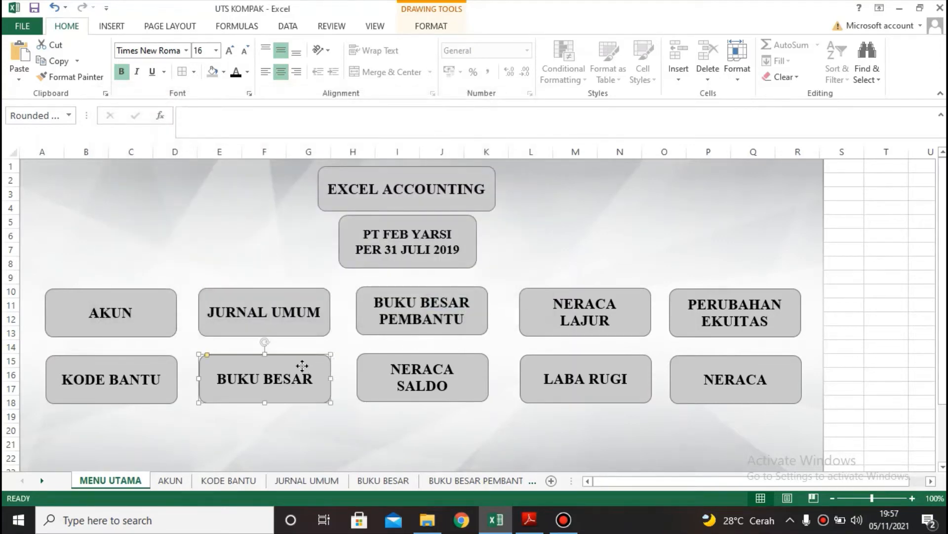
right_click(302, 366)
left_click(327, 285)
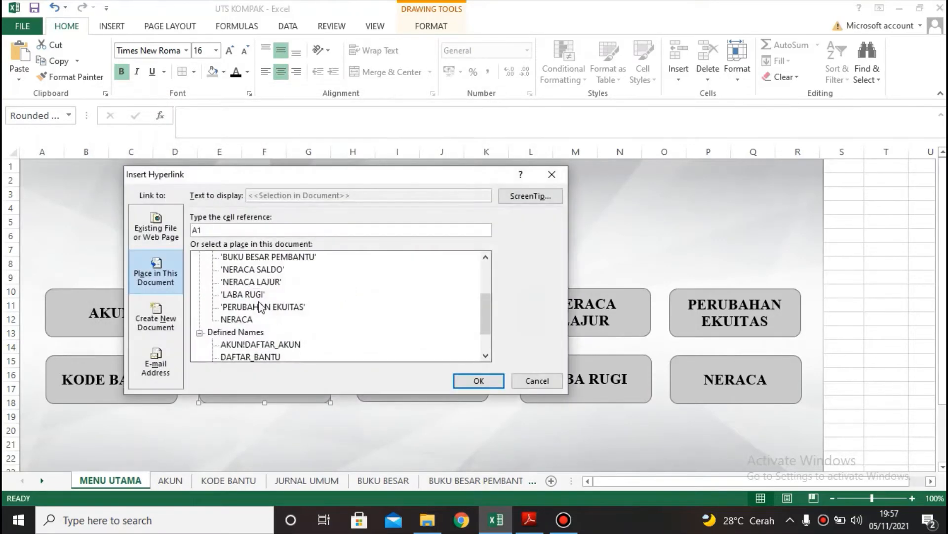
left_click_drag(486, 299, 486, 274)
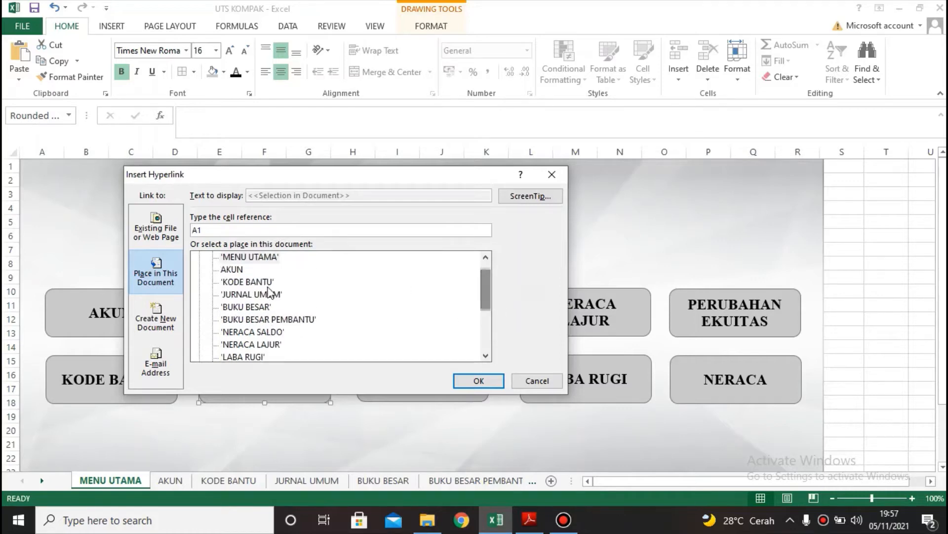
left_click(266, 307)
left_click(459, 381)
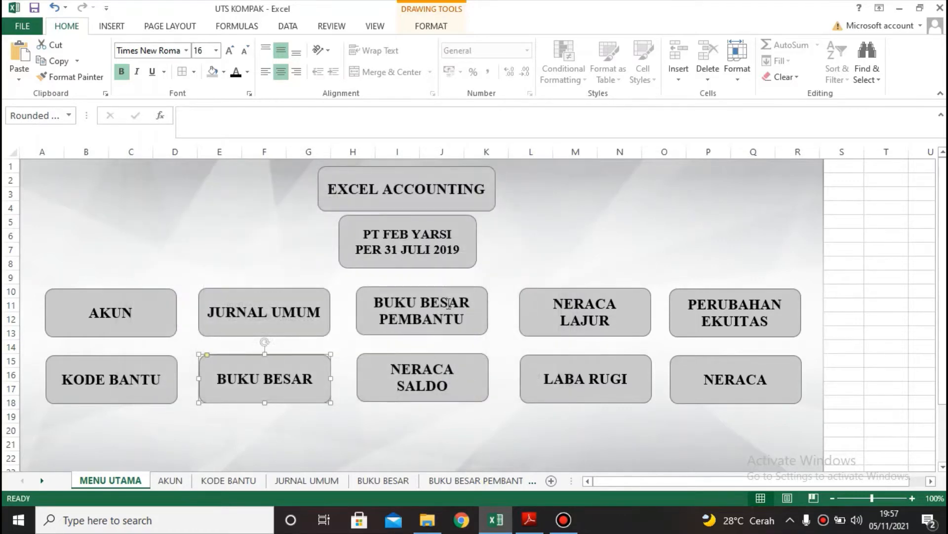
Link the BUKU BESAR PEMBANTU shape to cell A1 of the BUKU BESAR PEMBANTU sheet in this document.
right_click(474, 294)
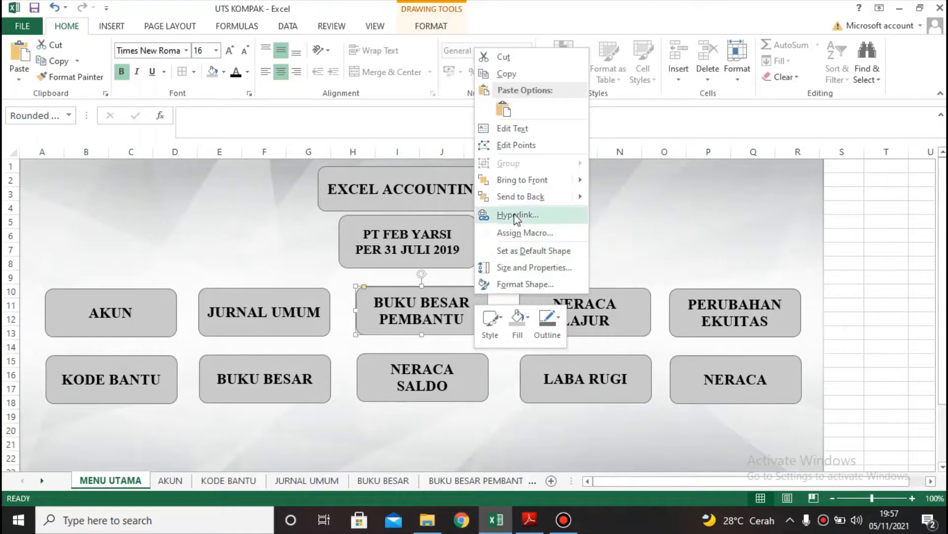
left_click(518, 216)
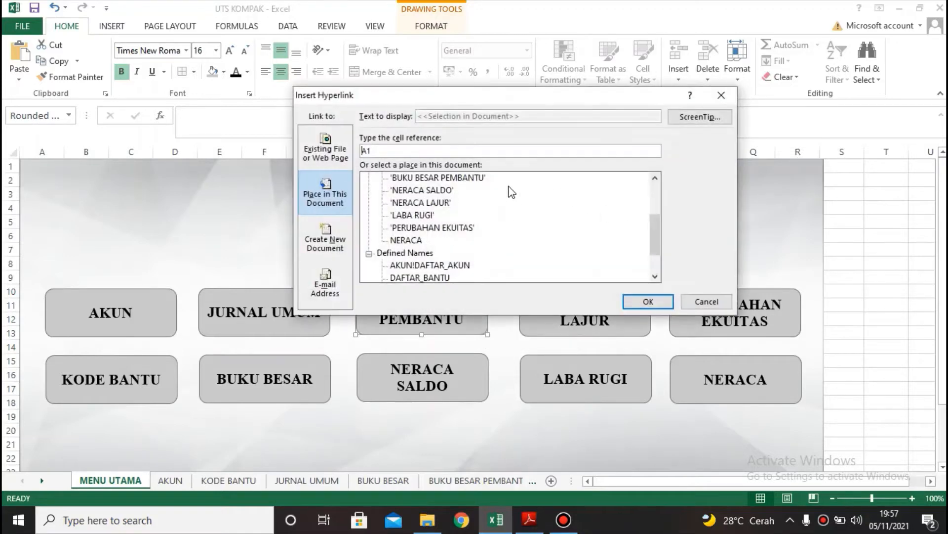
left_click(467, 178)
left_click(647, 301)
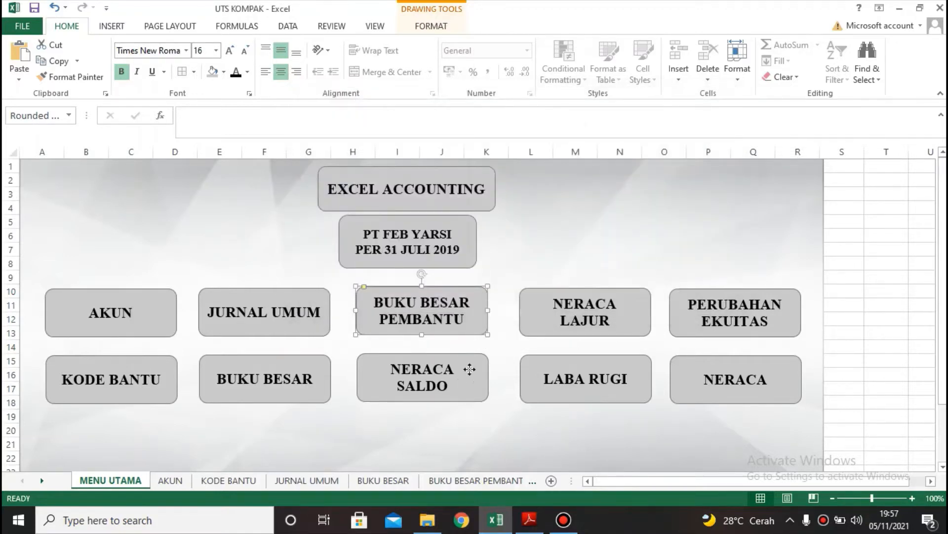
Link the NERACA SALDO shape to cell A1 of the NERACA SALDO sheet in this document.
right_click(470, 369)
left_click(489, 289)
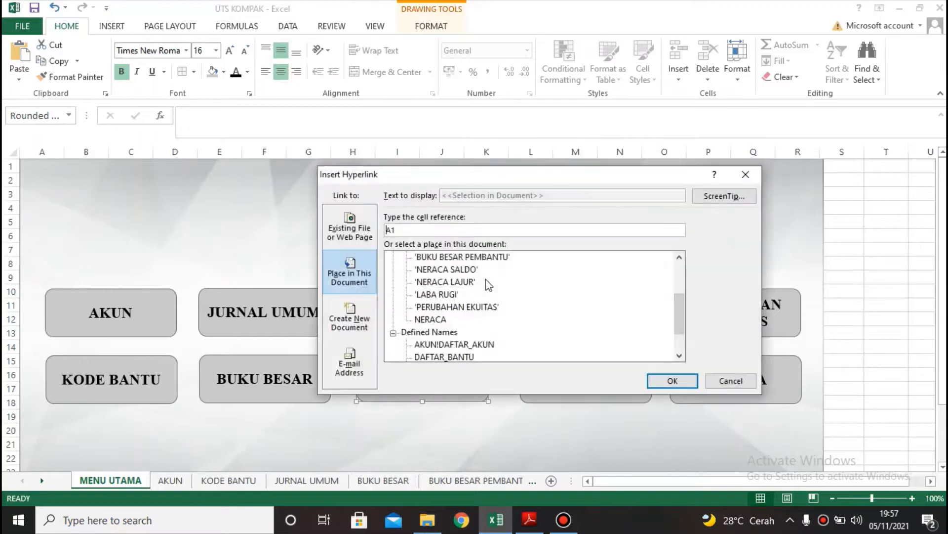
left_click(447, 269)
left_click(662, 381)
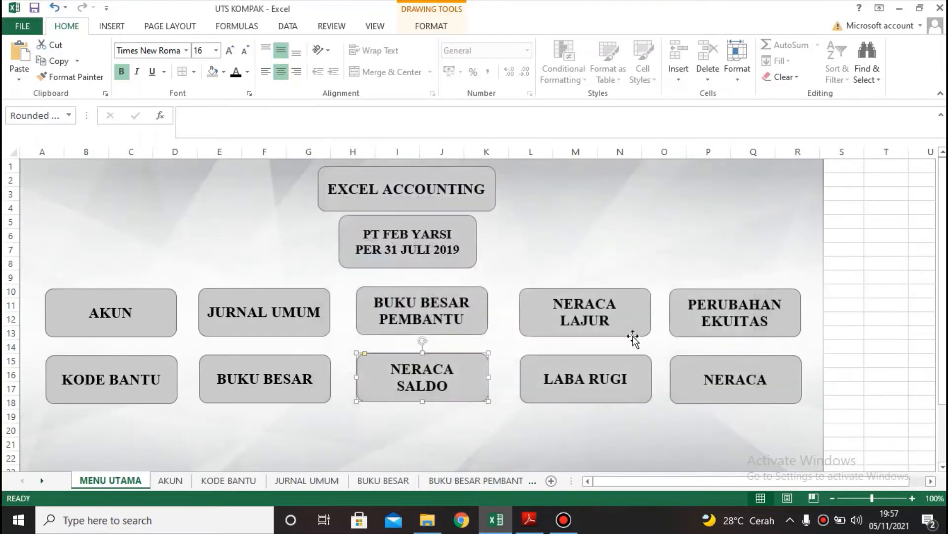
Link the NERACA LAJUR shape to cell A1 of the NERACA LAJUR sheet in this document.
left_click(625, 319)
right_click(625, 319)
left_click(653, 244)
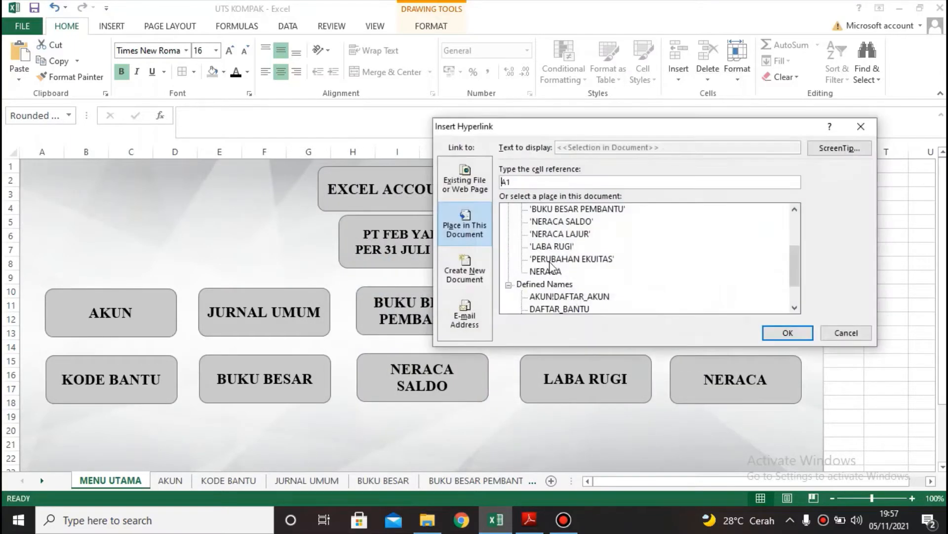
left_click(560, 235)
left_click(787, 332)
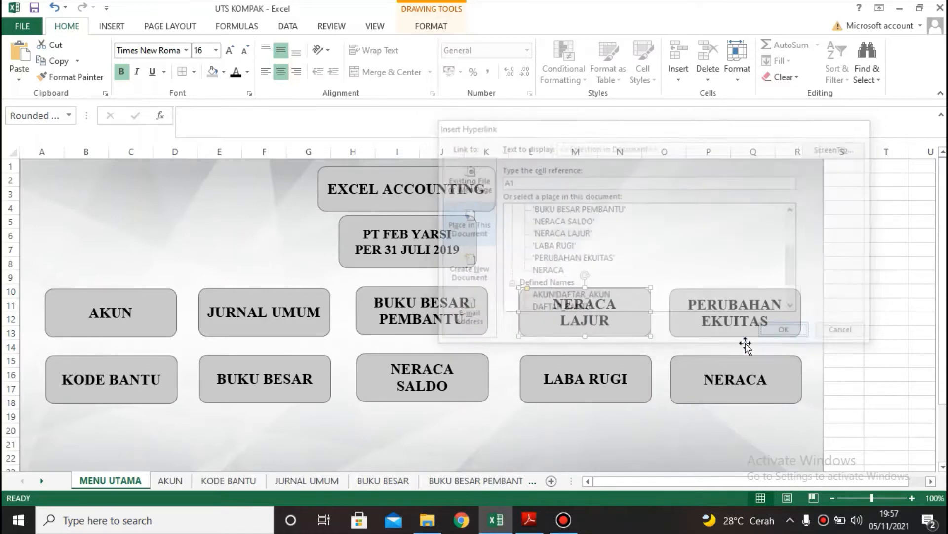
Link the LABA RUGI shape to cell A1 of the LABA RUGI sheet in this document.
left_click(613, 371)
right_click(622, 373)
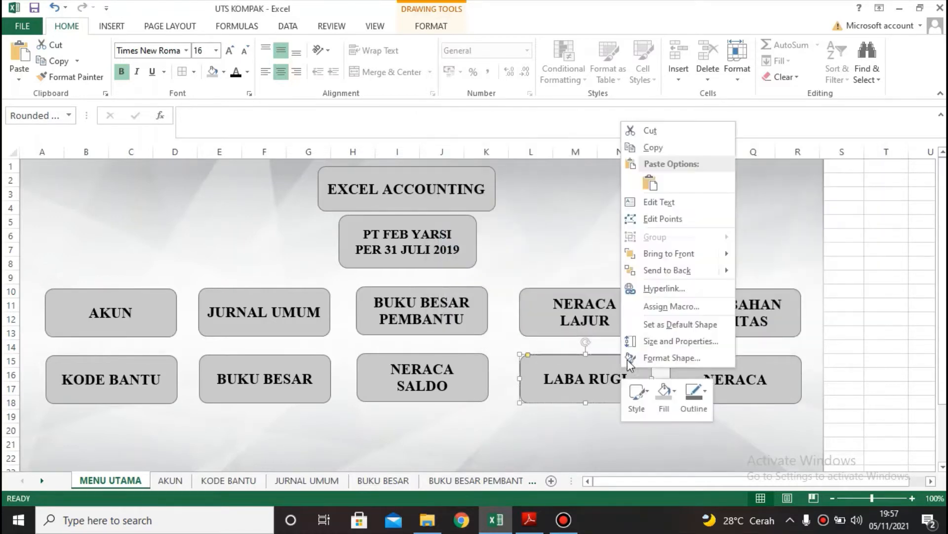
left_click(659, 288)
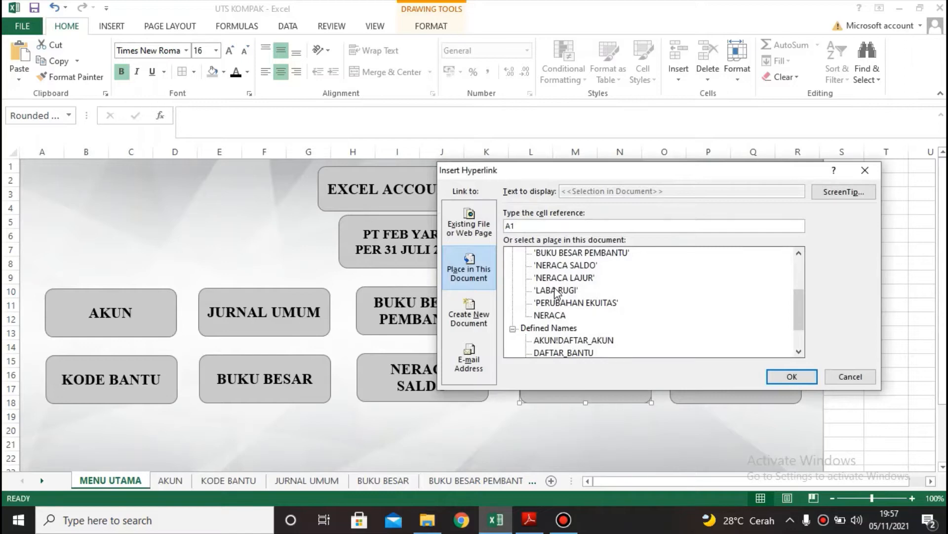
left_click(557, 292)
left_click(791, 376)
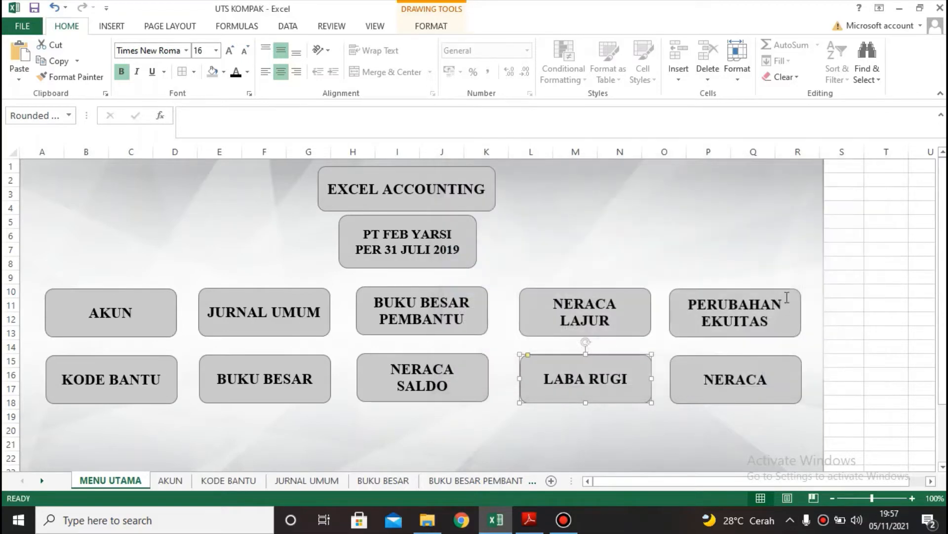
Link the PERUBAHAN EKUITAS shape to cell A1 of the PERUBAHAN EKUITAS sheet in this document.
left_click(787, 297)
right_click(789, 296)
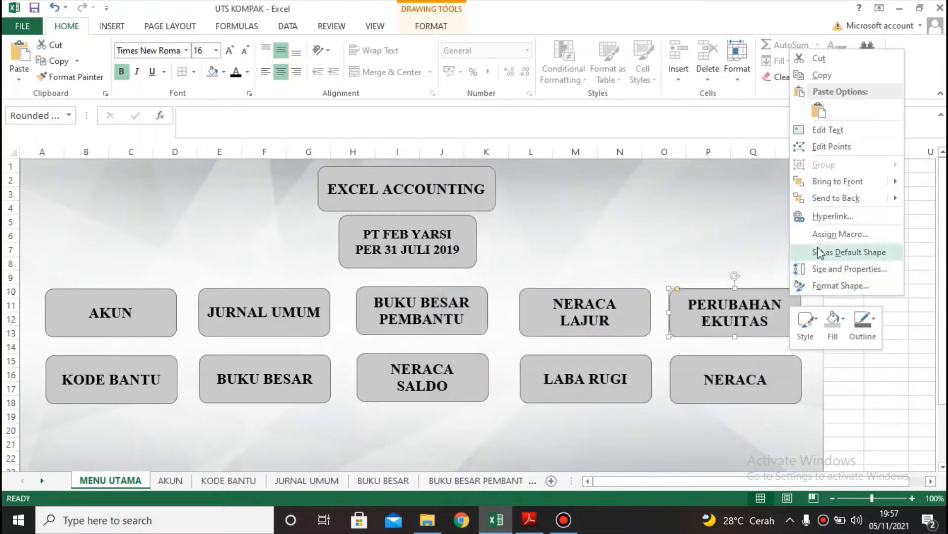
left_click(800, 216)
left_click(643, 235)
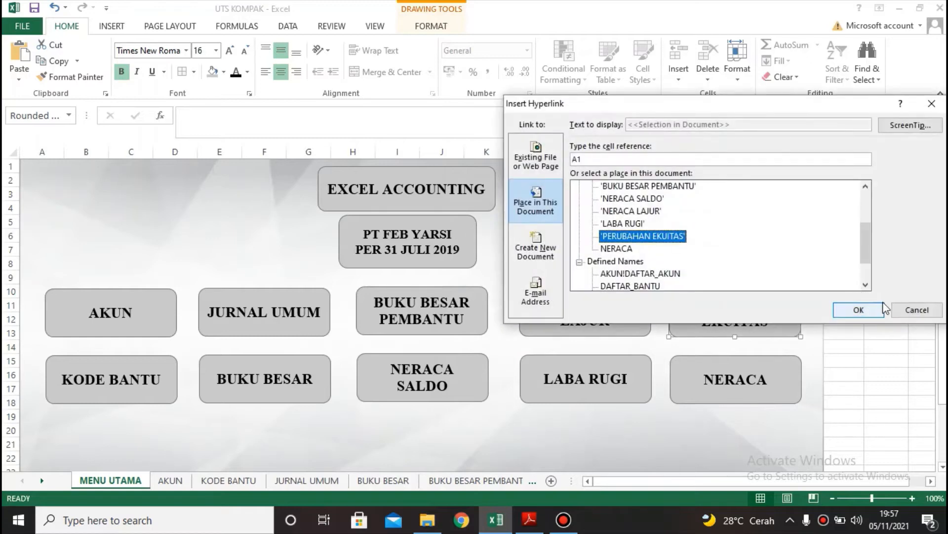
left_click(856, 307)
Link the NERACA shape to cell A1 of the NERACA sheet in this document.
right_click(781, 365)
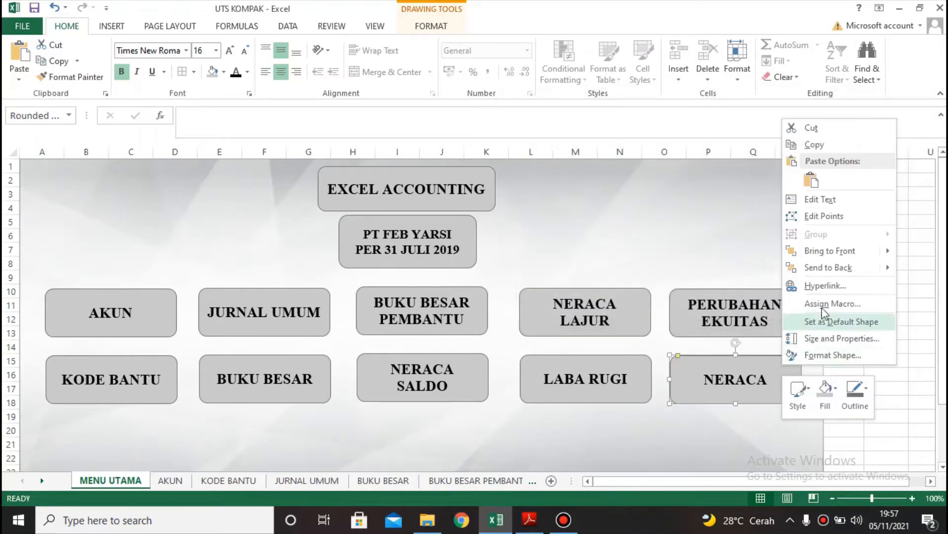
left_click(828, 292)
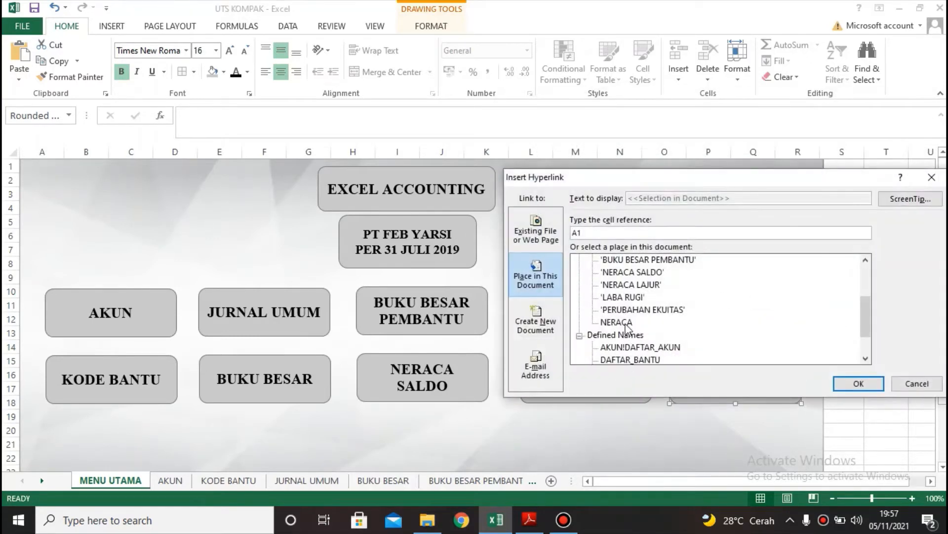
left_click(616, 322)
left_click(858, 384)
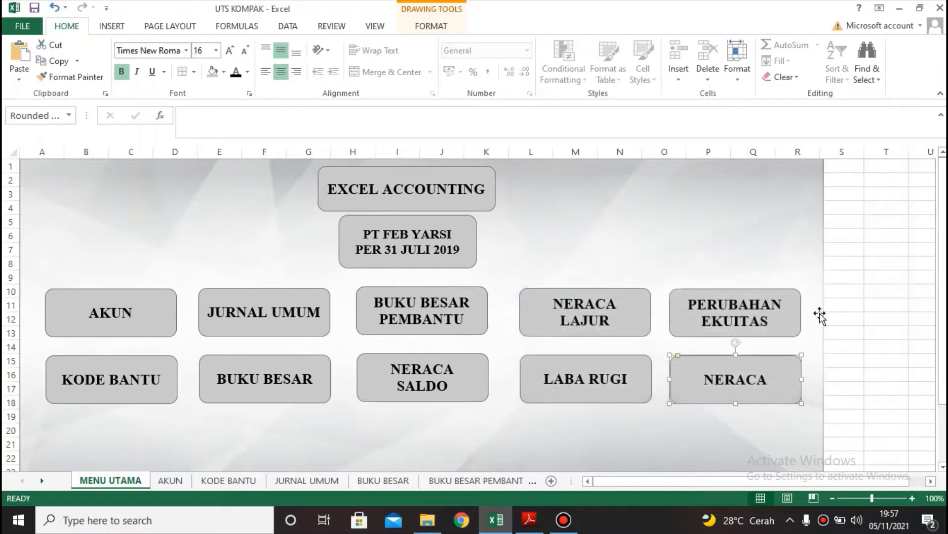
Deselect the NERACA shape and open the AKUN sheet through the hyperlink on its menu shape.
left_click(686, 244)
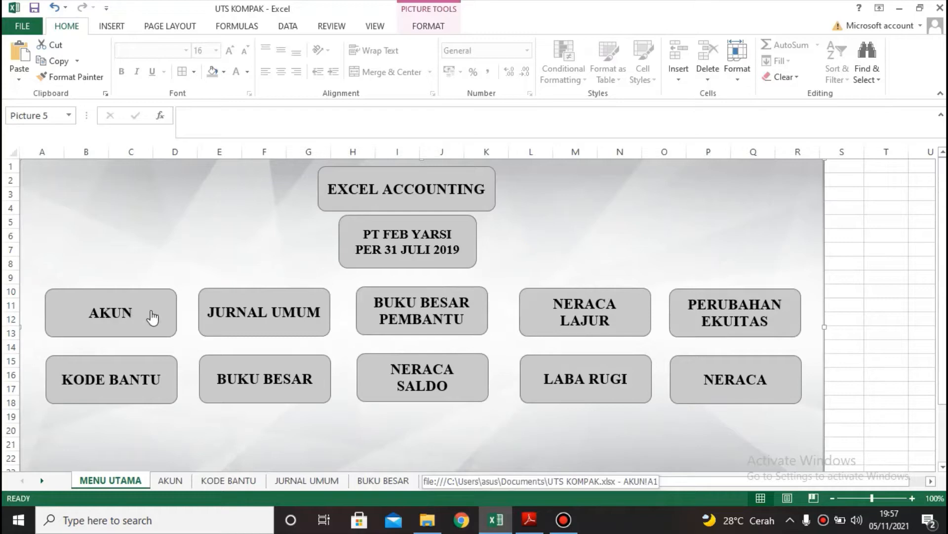
left_click(112, 316)
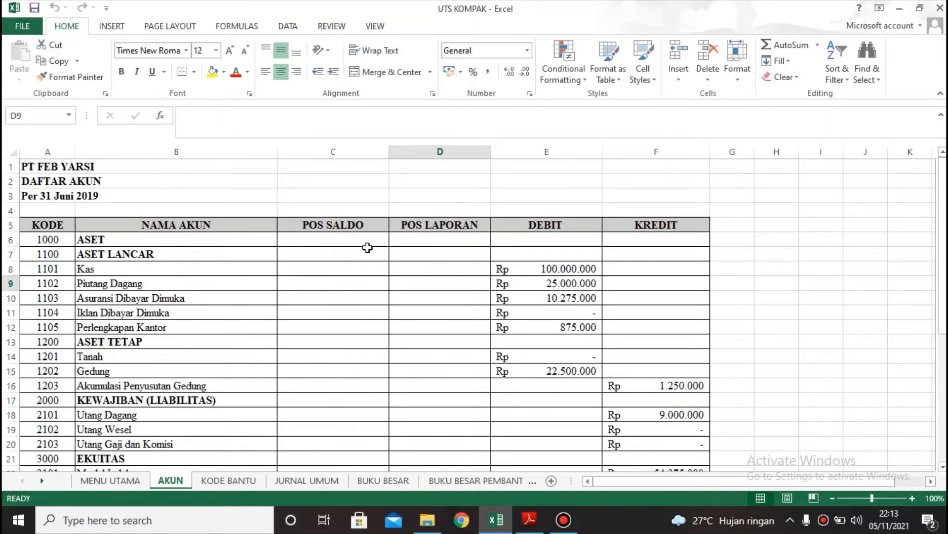
Add list data validation to cell C6 under POS SALDO with source DEBIT;KREDIT;- and Ignore blank off, and open its dropdown list.
left_click(340, 238)
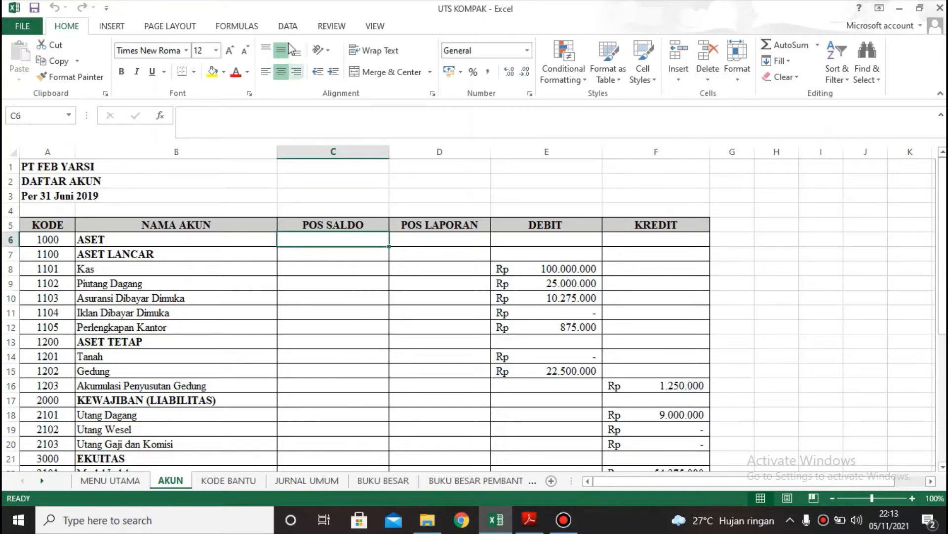
left_click(289, 27)
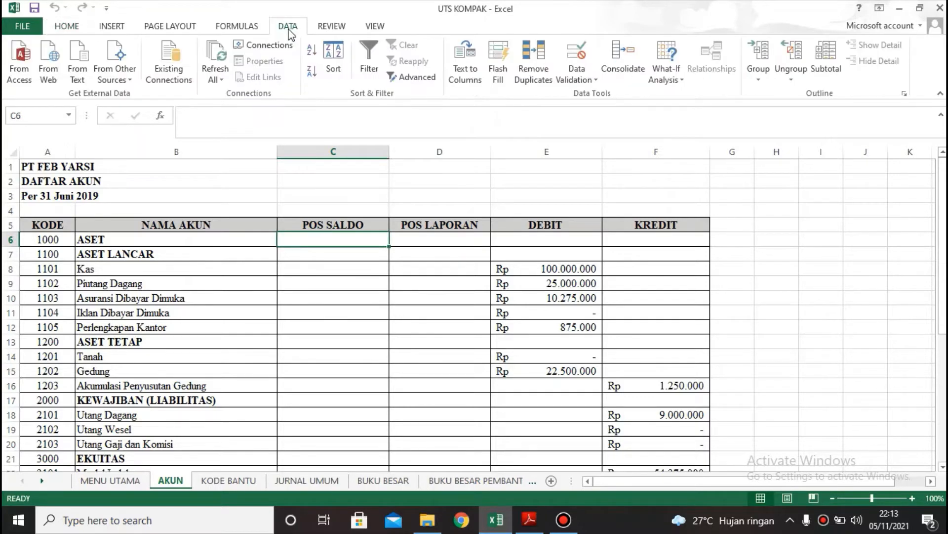
left_click(577, 52)
left_click_drag(152, 278, 505, 98)
left_click(473, 170)
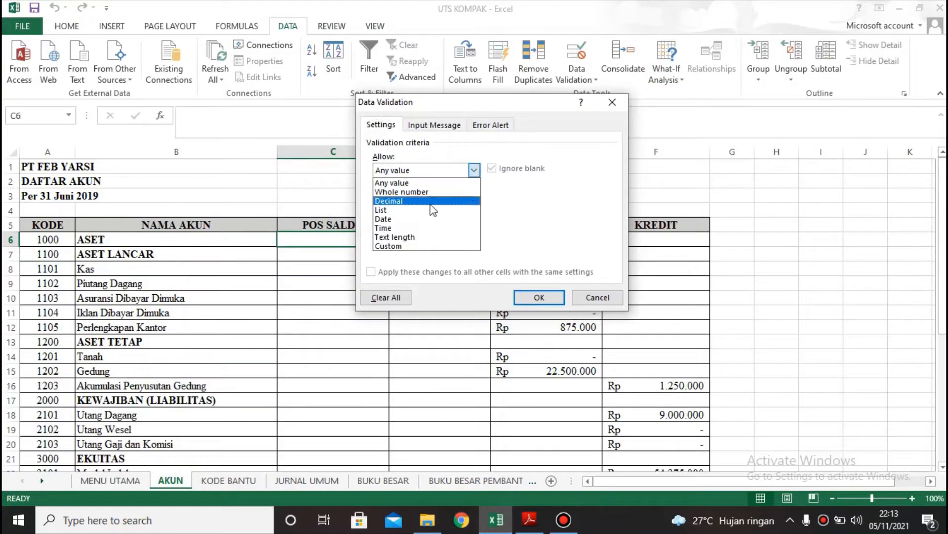
left_click(390, 205)
left_click(498, 168)
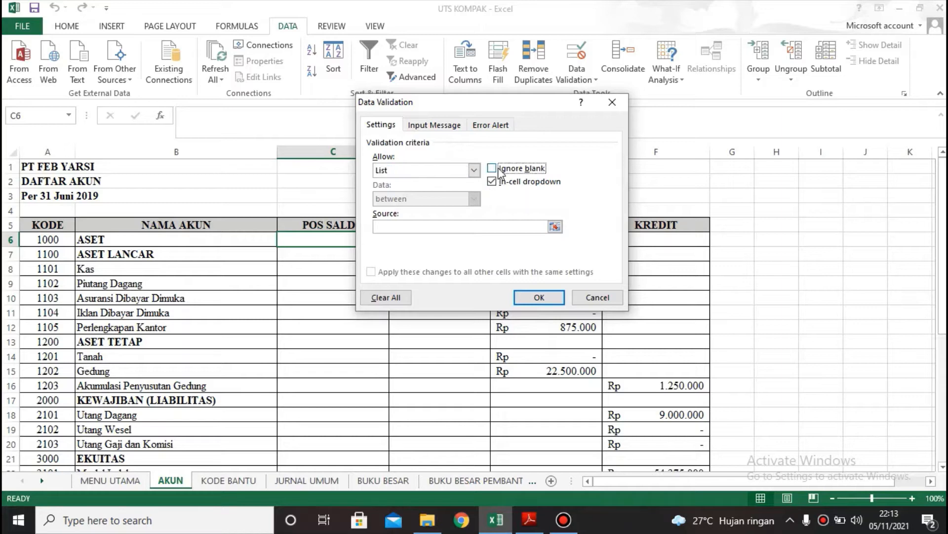
left_click(397, 226)
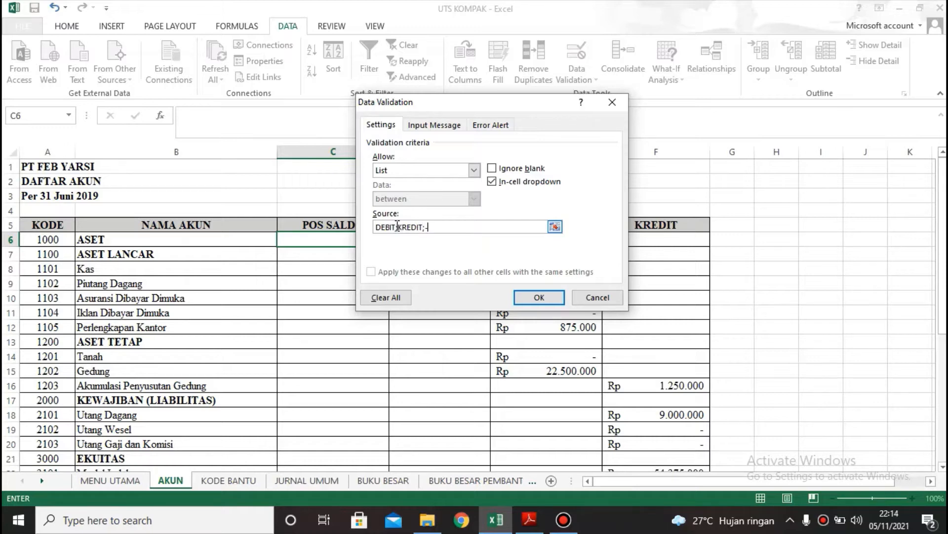
left_click(539, 297)
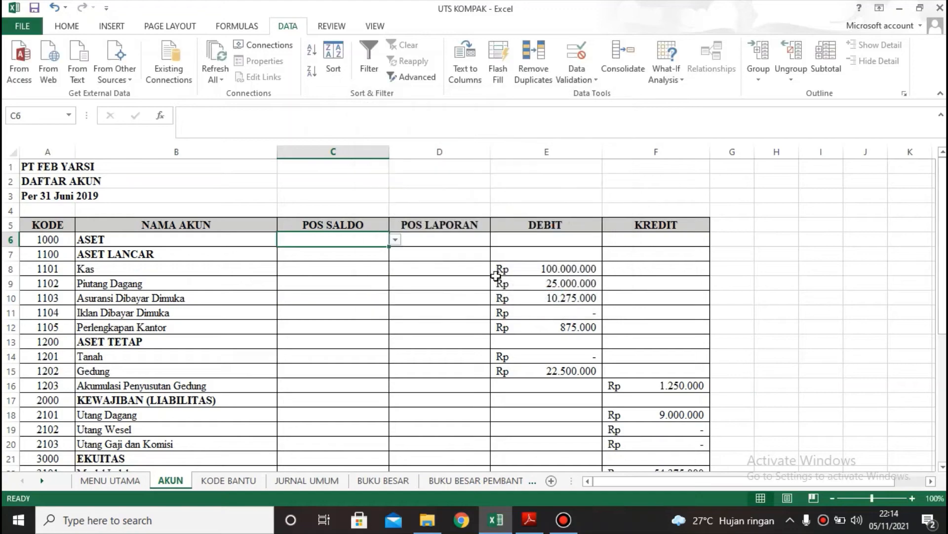
left_click(395, 239)
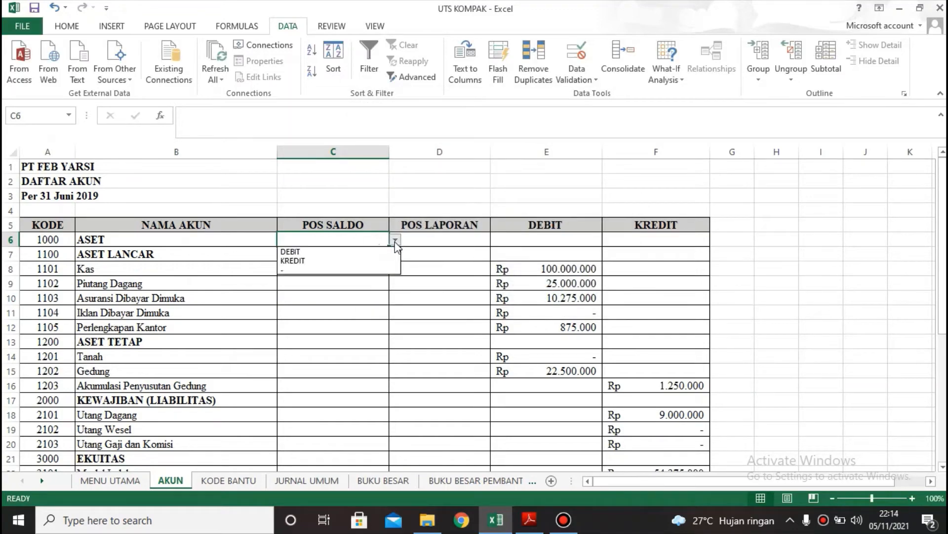
Choose DEBIT in cell C6 under POS SALDO and fill it down to the last account row, C33.
left_click(381, 249)
double_click(389, 246)
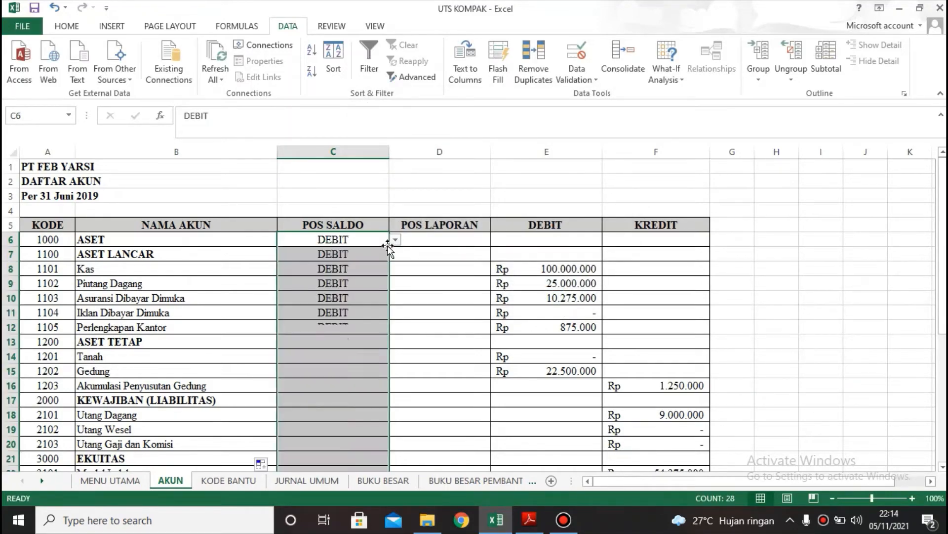
scroll(390, 265, "down", 6)
scroll(390, 266, "up", 6)
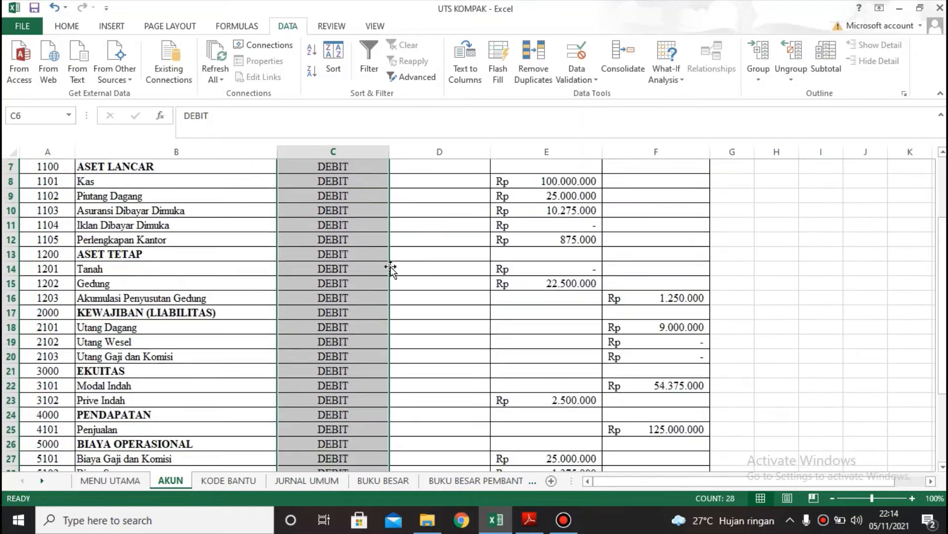
scroll(351, 369, "down", 1)
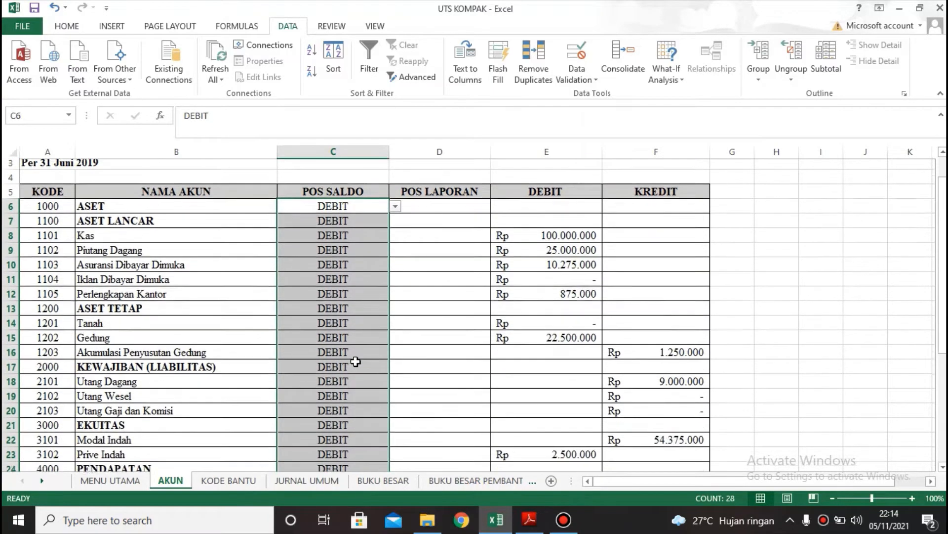
Set POS SALDO to KREDIT for Akumulasi Penyusutan Gedung in C16 and fill it down to Modal Indah in C22.
left_click(351, 342)
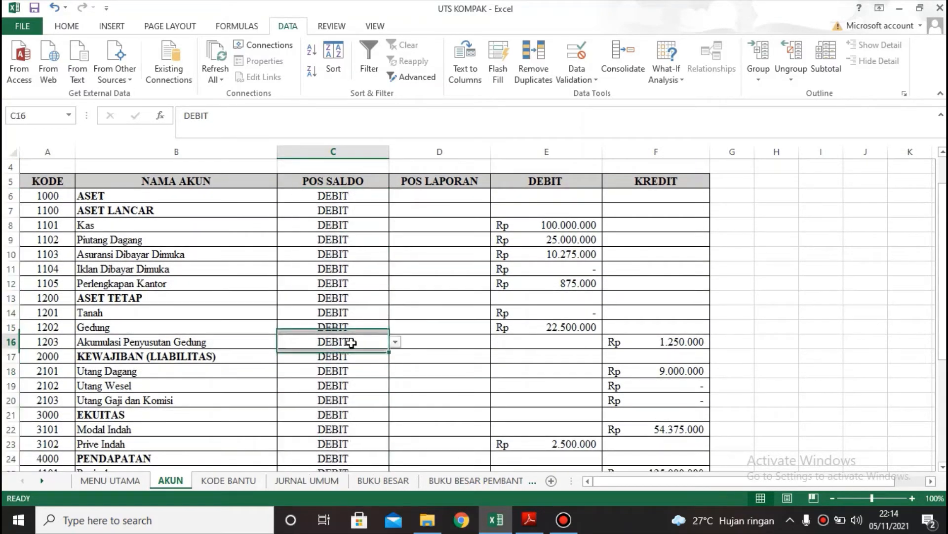
left_click(395, 342)
left_click(371, 363)
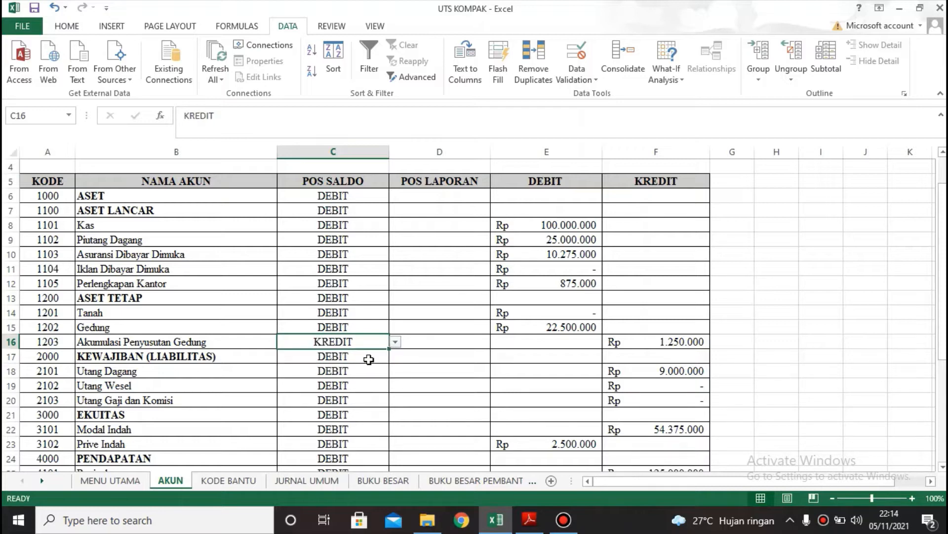
left_click_drag(390, 349, 388, 431)
scroll(387, 429, "down", 3)
left_click(350, 316)
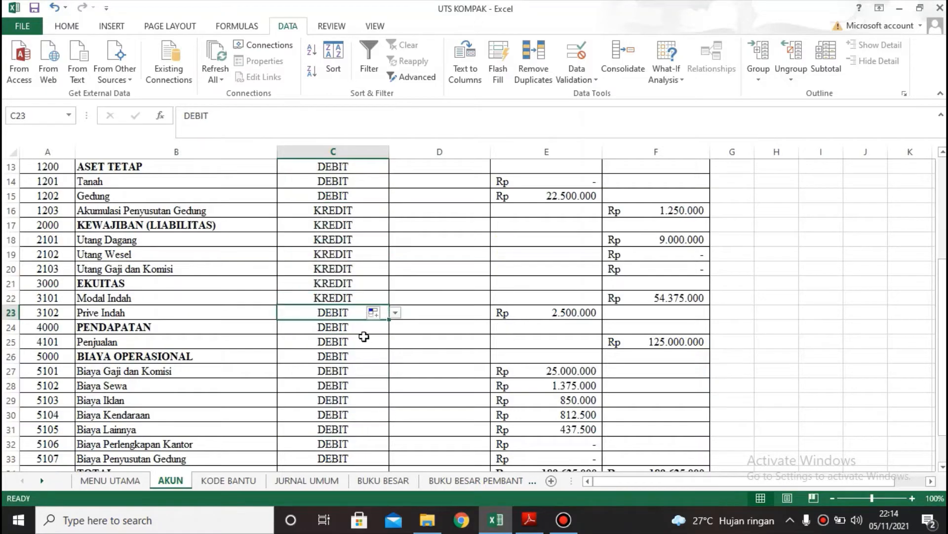
Set POS SALDO to KREDIT for PENDAPATAN in C24 and copy it down to Penjualan in C25.
left_click(366, 326)
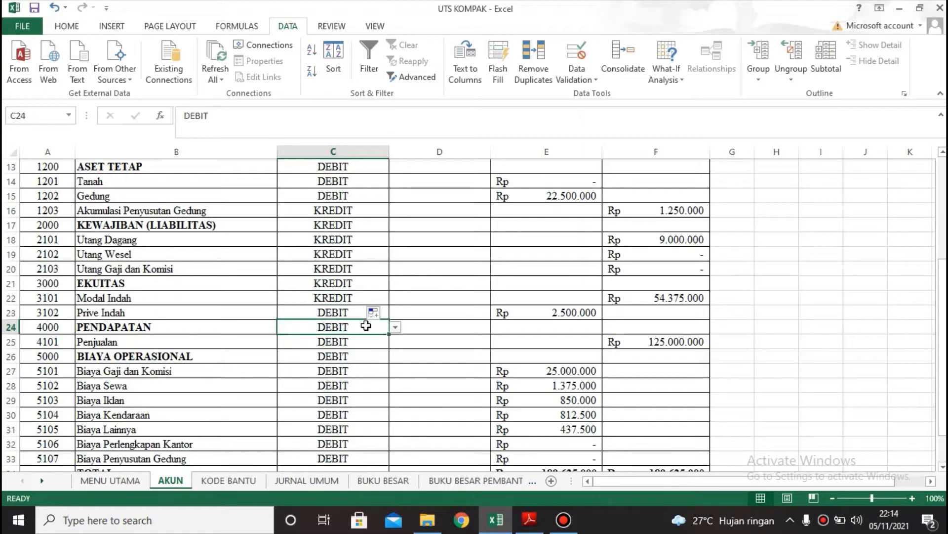
left_click(396, 327)
left_click(372, 345)
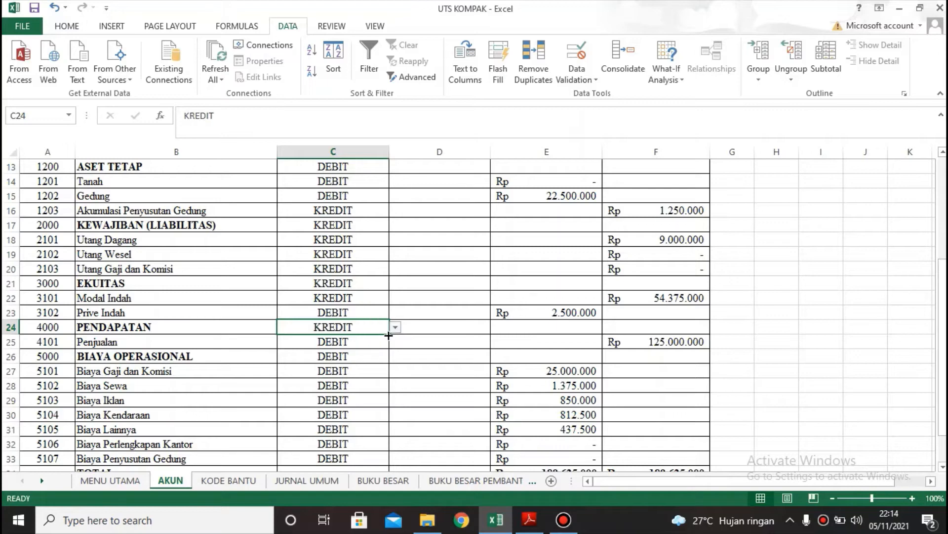
left_click_drag(389, 335, 387, 348)
left_click(424, 327)
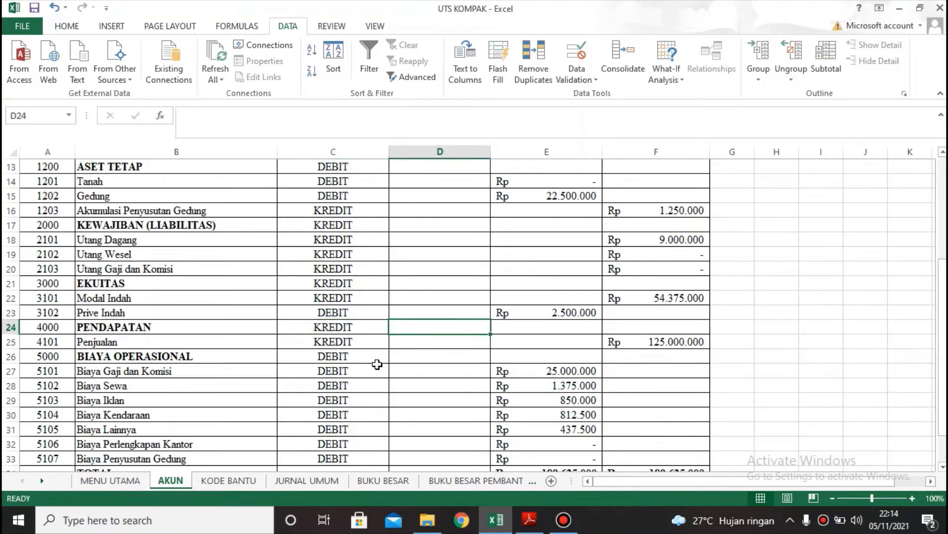
Add list data validation to cell D6 under POS LAPORAN with source NERACA;LABA RUGI;- and Ignore blank off.
scroll(377, 364, "down", 4)
scroll(377, 364, "up", 8)
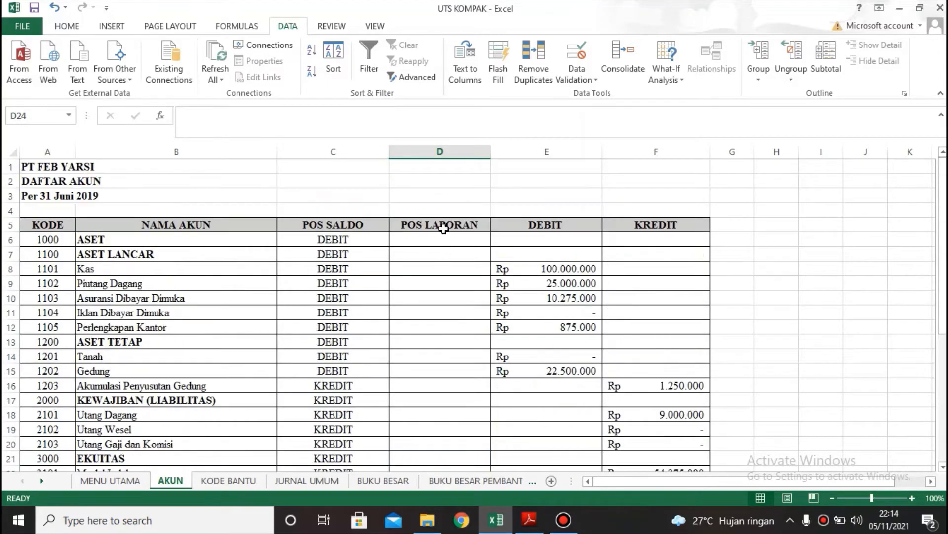
left_click(446, 241)
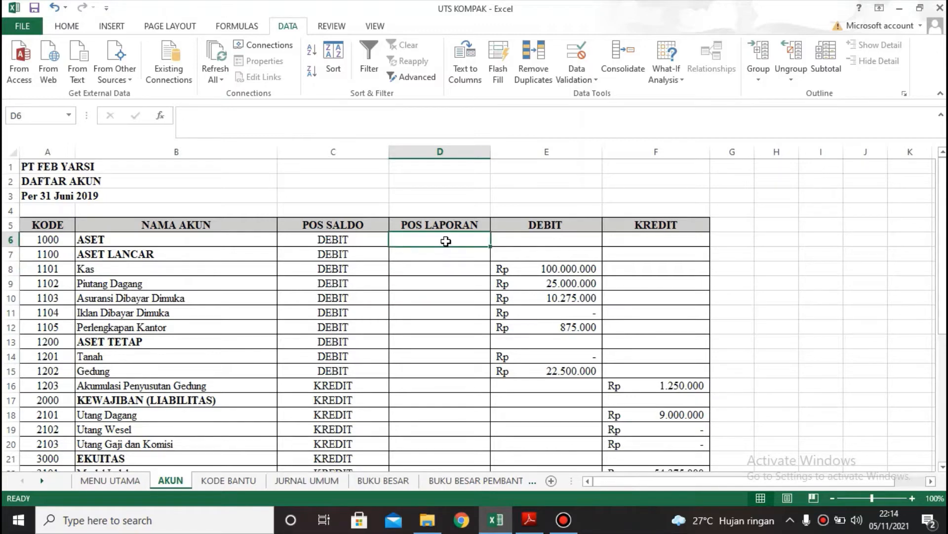
left_click(575, 64)
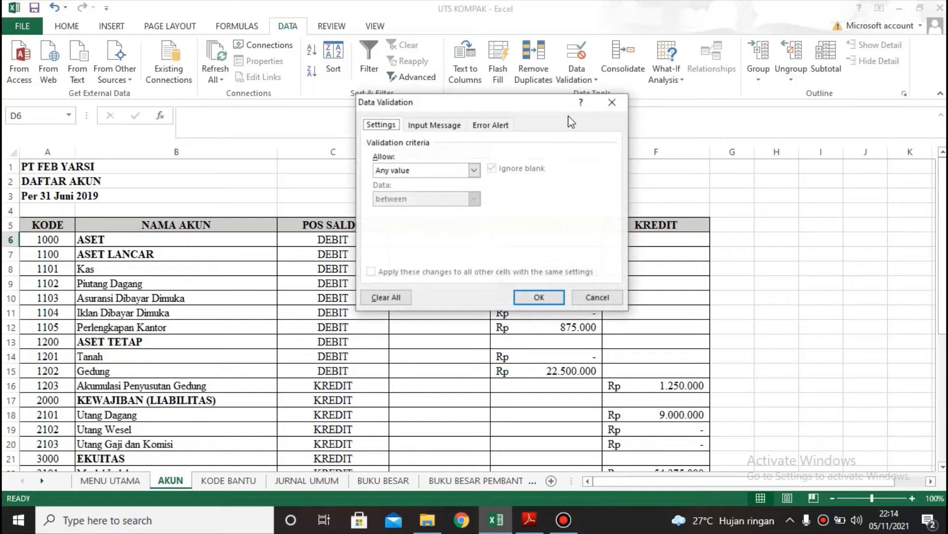
left_click(474, 170)
left_click(432, 211)
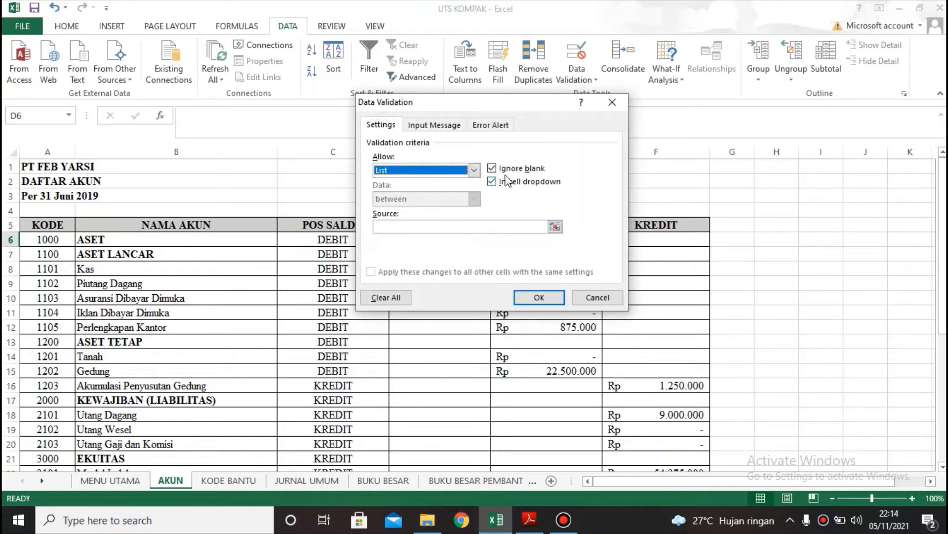
left_click(492, 169)
left_click(461, 226)
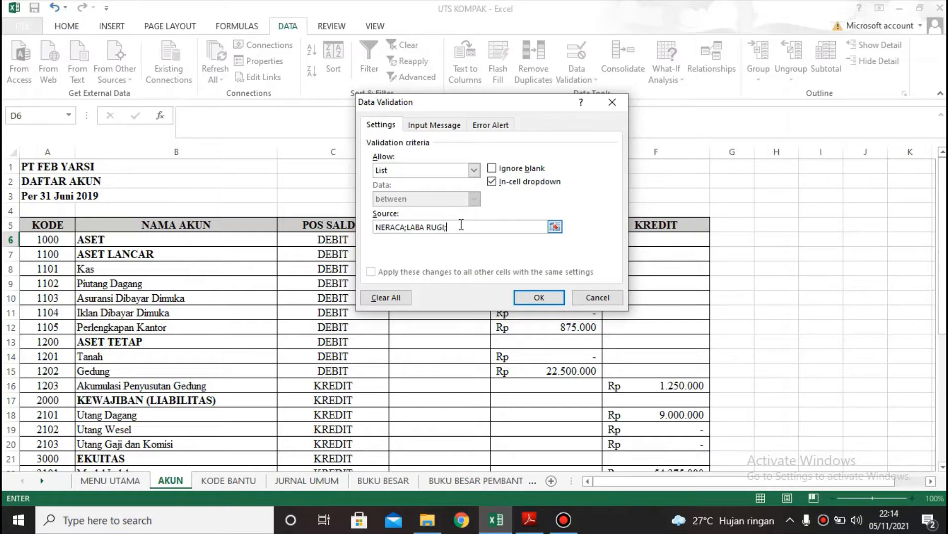
left_click(529, 297)
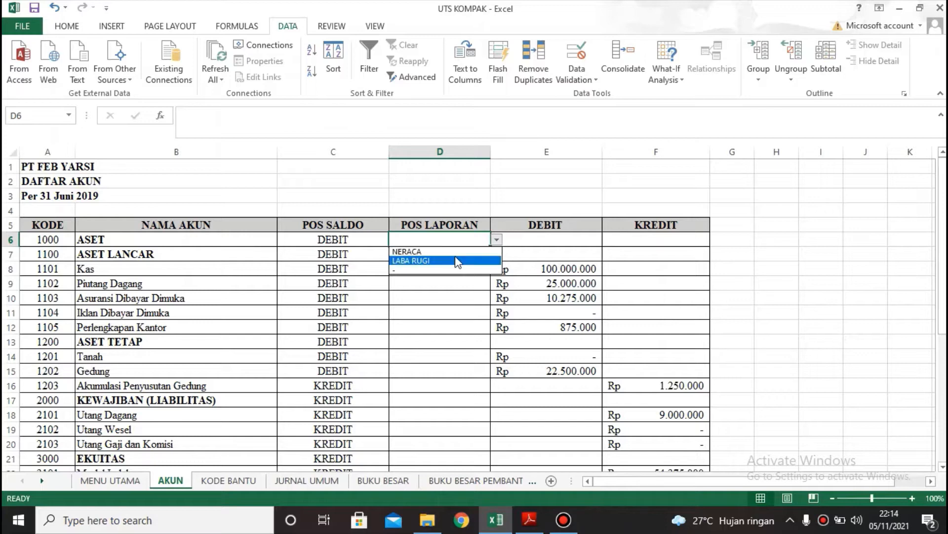
Choose NERACA in cell D6 under POS LAPORAN and fill it down to the last account row, D33.
left_click(489, 260)
left_click(496, 240)
left_click(475, 245)
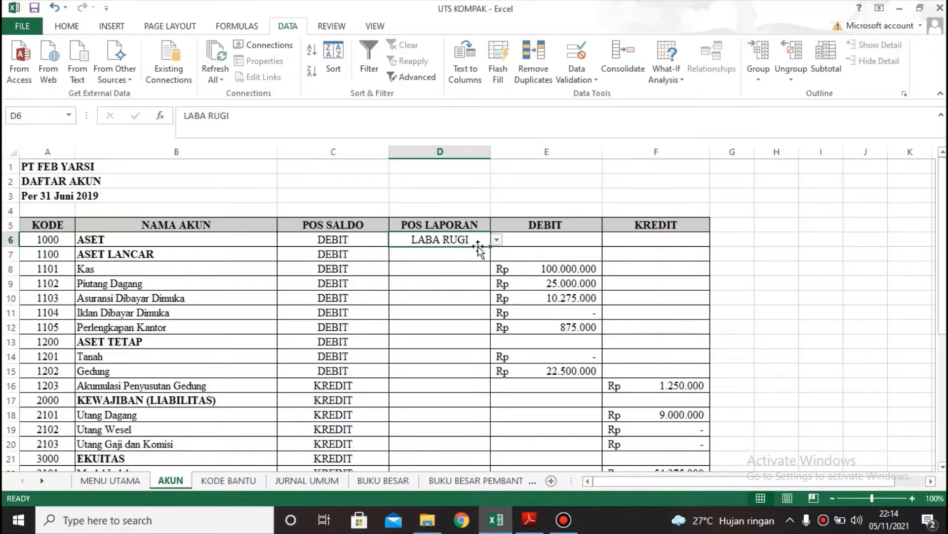
left_click(497, 240)
left_click(471, 253)
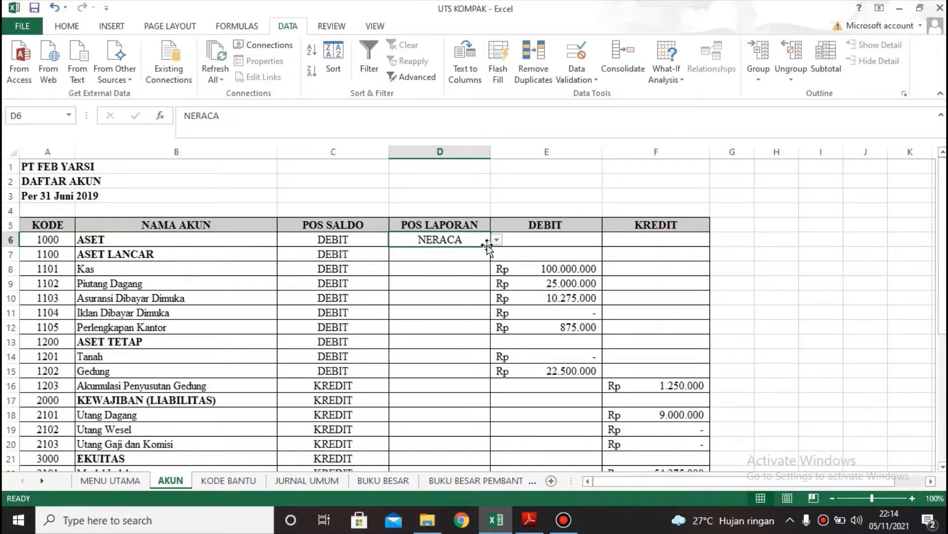
left_click_drag(491, 248, 490, 291)
scroll(490, 292, "up", 2)
scroll(477, 346, "down", 1)
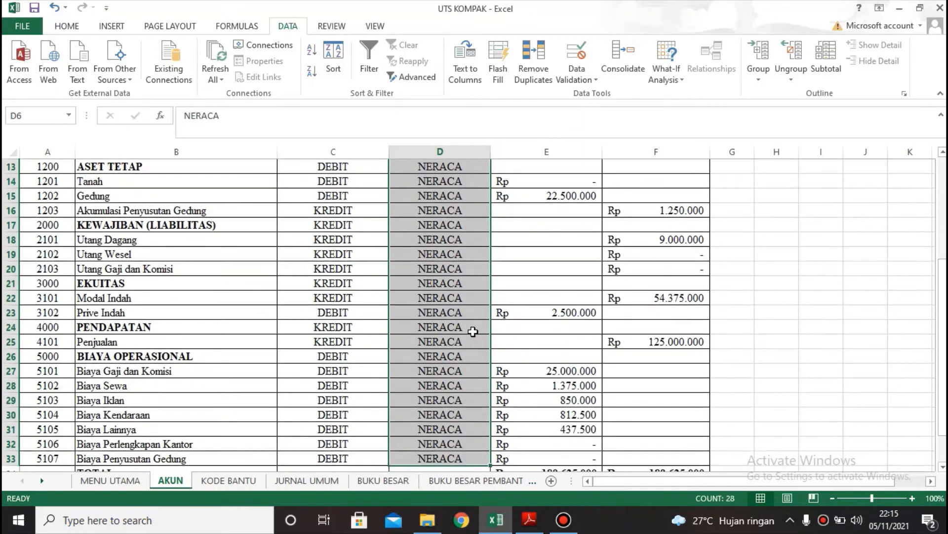
Set POS LAPORAN to LABA RUGI for PENDAPATAN in D24 and fill it down to Biaya Penyusutan Gedung in D33.
scroll(477, 345, "down", 1)
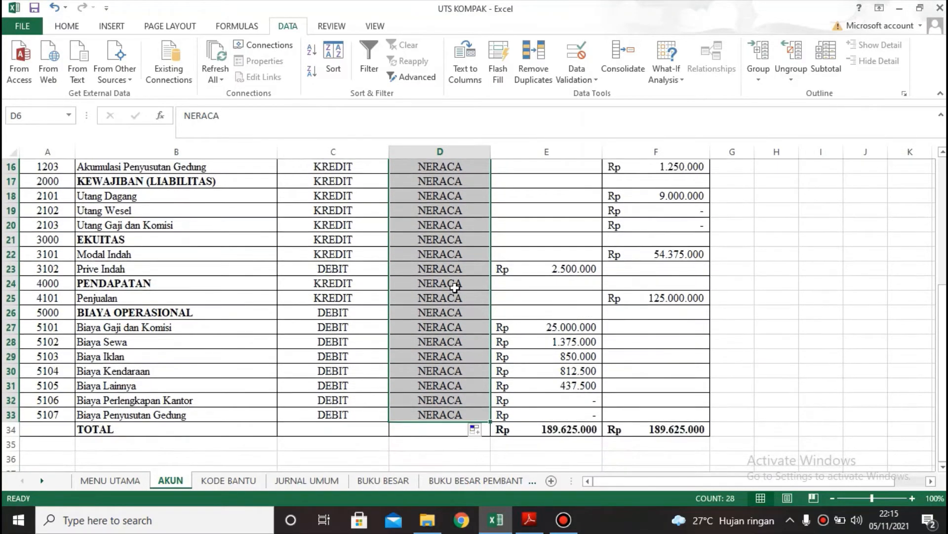
left_click(455, 283)
left_click(496, 283)
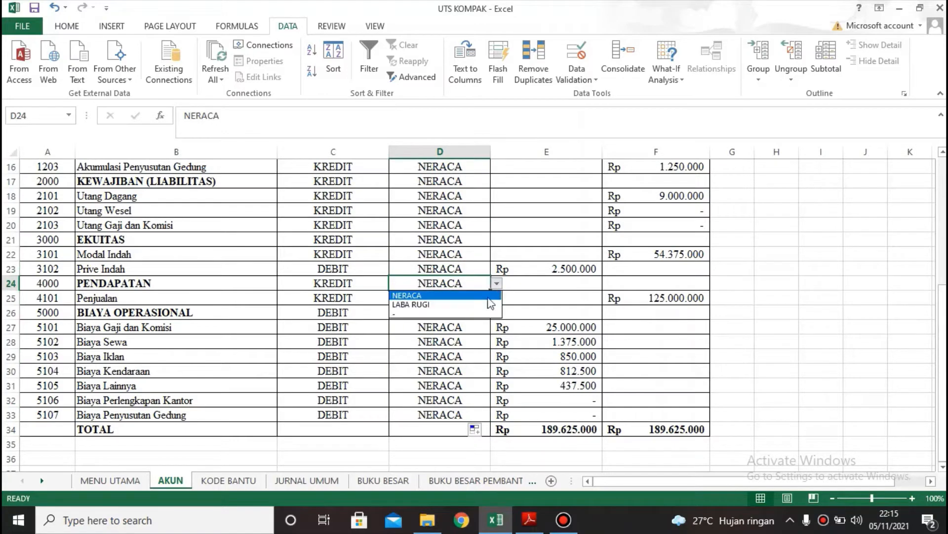
left_click(474, 305)
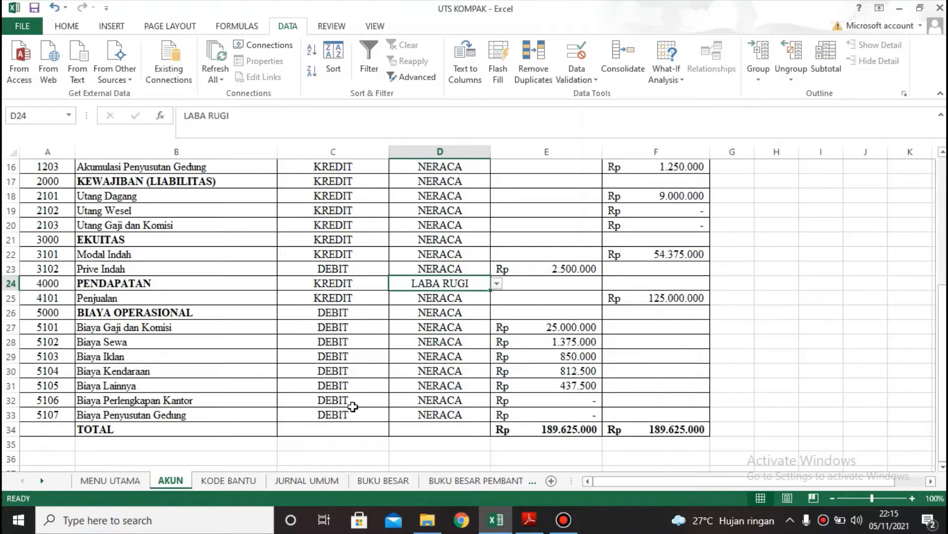
left_click_drag(491, 292, 489, 418)
scroll(314, 328, "up", 5)
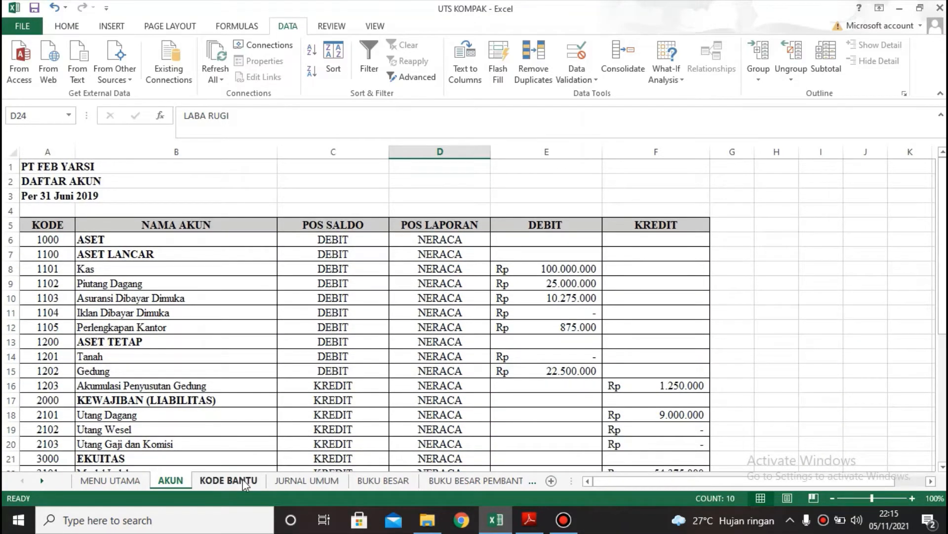
On the KODE BANTU sheet, add list data validation to cell C6 under STATUS with source PIUTANG;UTANG;- and Ignore blank off.
left_click(228, 480)
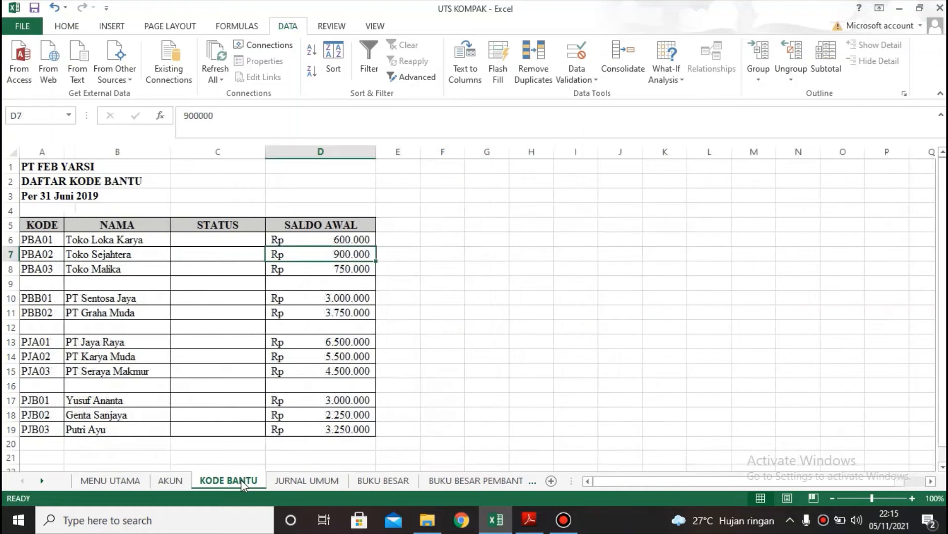
left_click(226, 239)
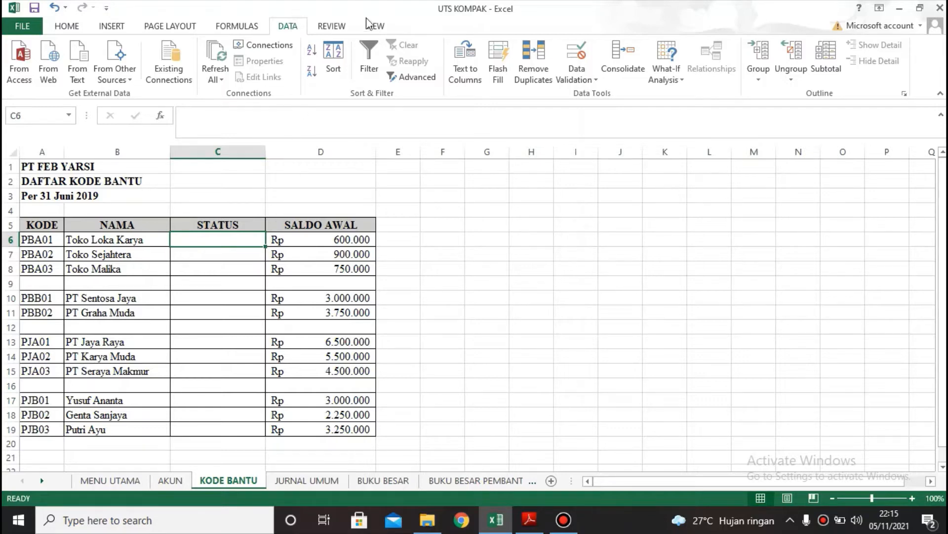
left_click(577, 57)
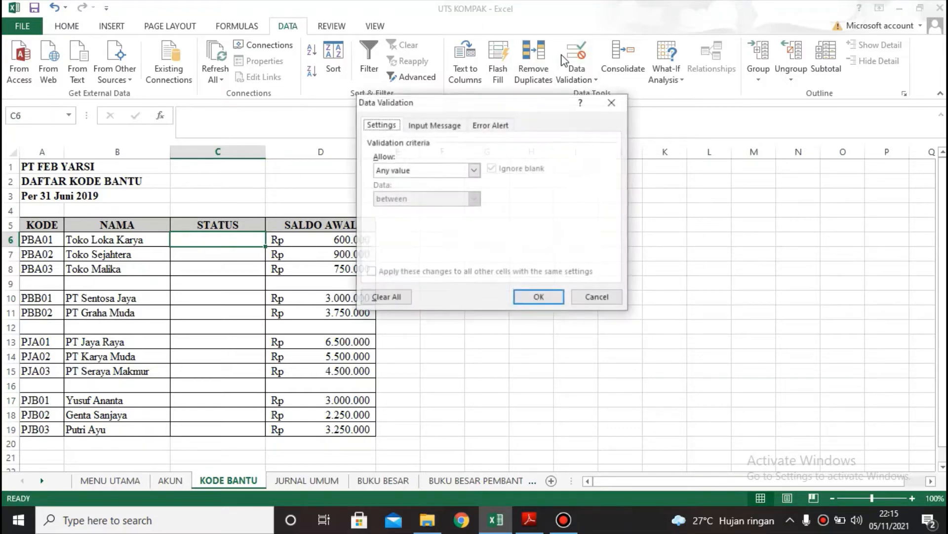
left_click(474, 170)
left_click(396, 209)
left_click(492, 168)
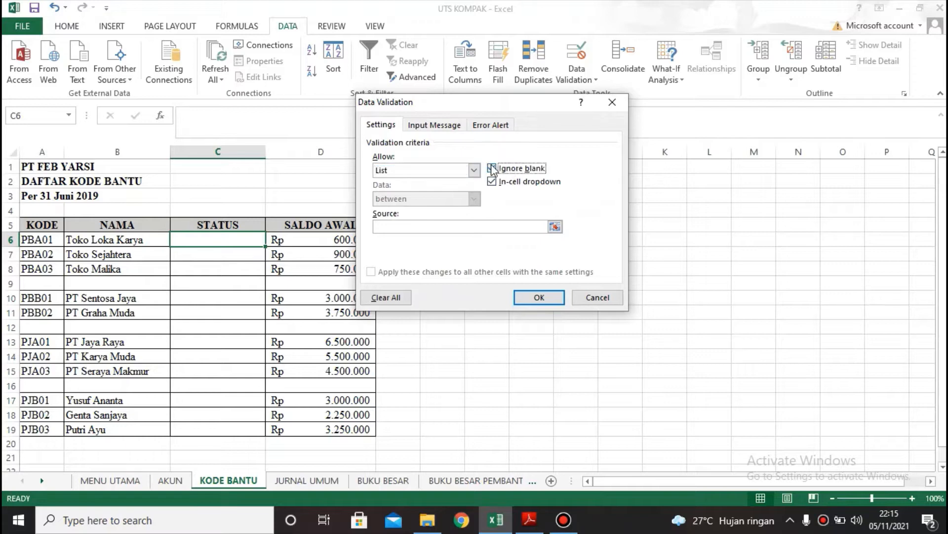
left_click(421, 226)
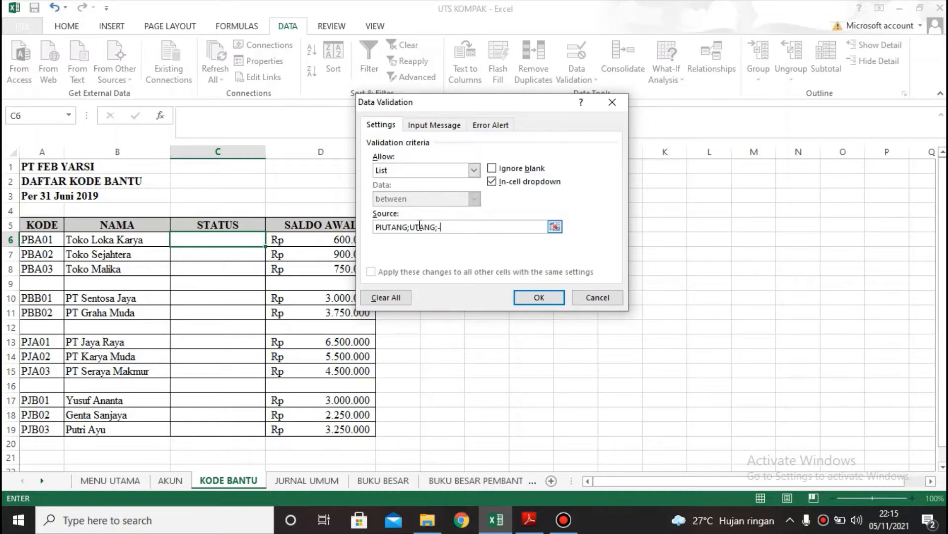
left_click(539, 297)
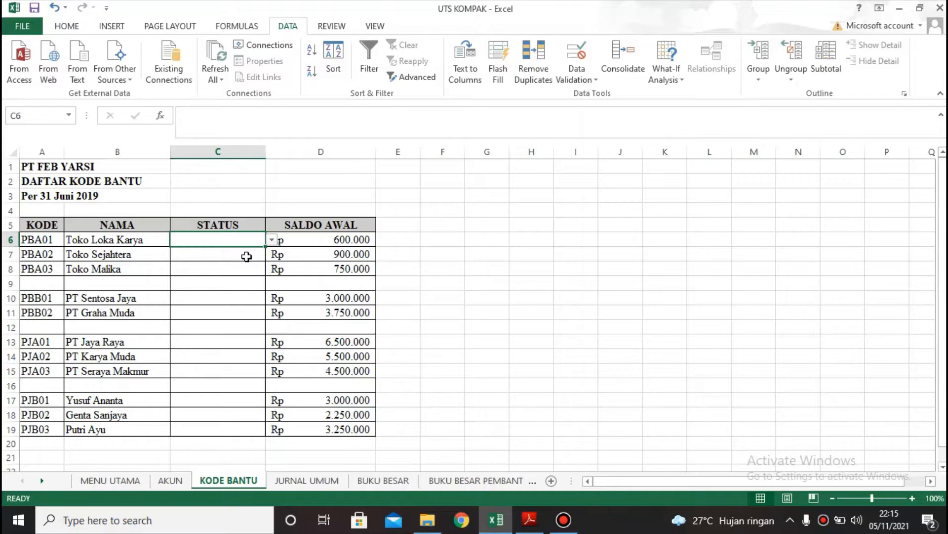
Place the workbook and the Adobe Reader question PDF side by side and show the PDF's DAFTAR KODE BANTU table on page 2.
key("super+Left")
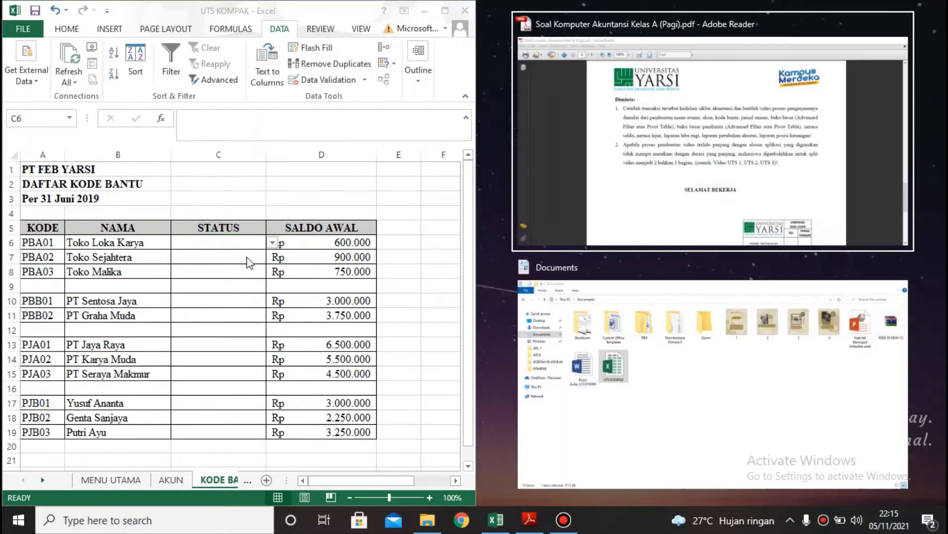
left_click(623, 147)
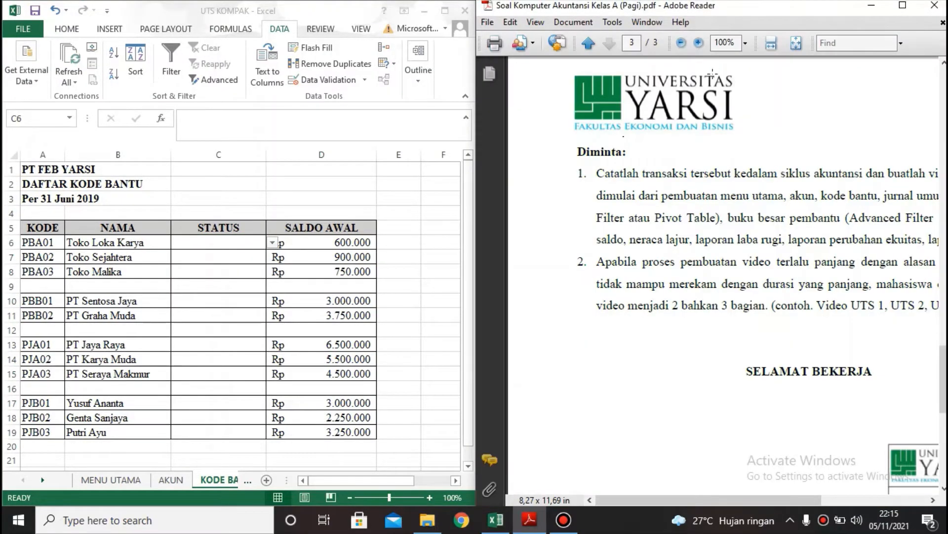
scroll(713, 75, "up", 15)
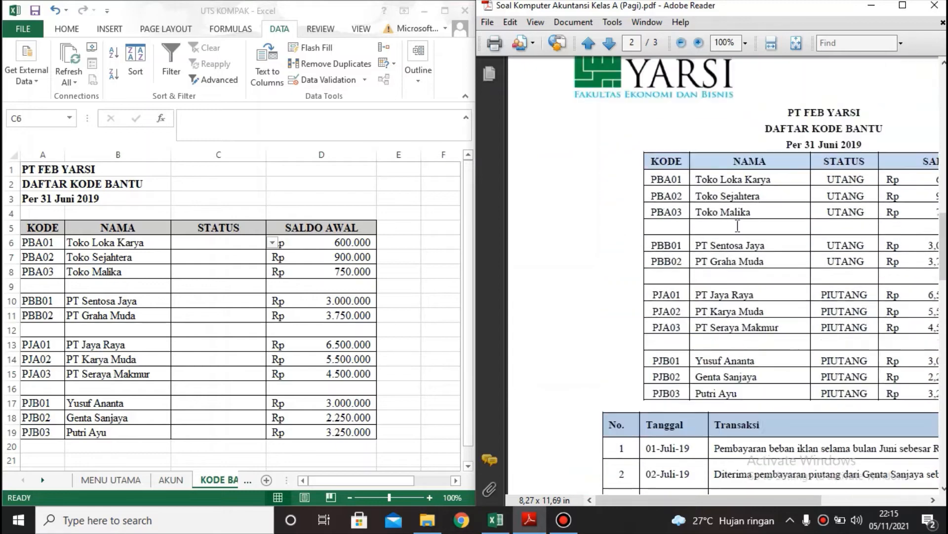
scroll(792, 466, "right", 3)
scroll(791, 465, "up", 1)
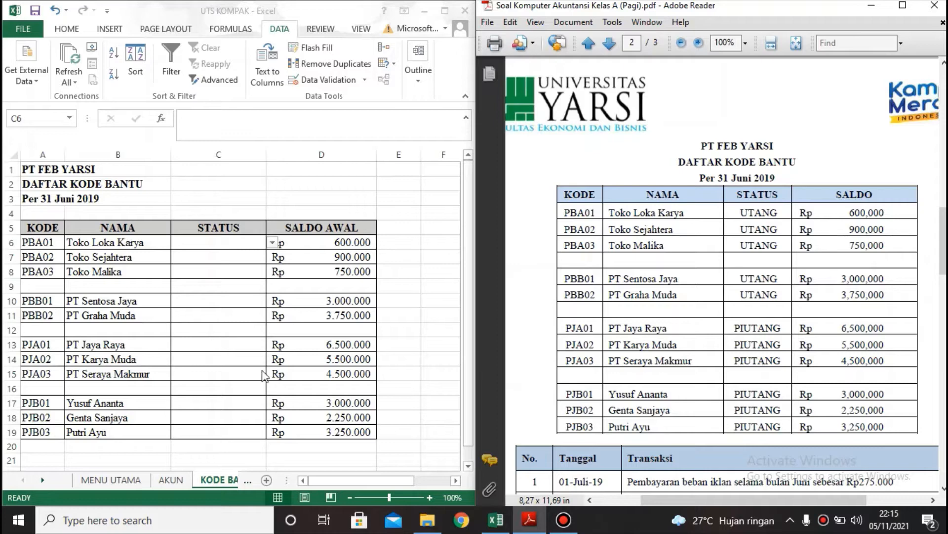
Choose UTANG in cell C6 under STATUS and fill it down to the last table row, C19.
left_click(267, 248)
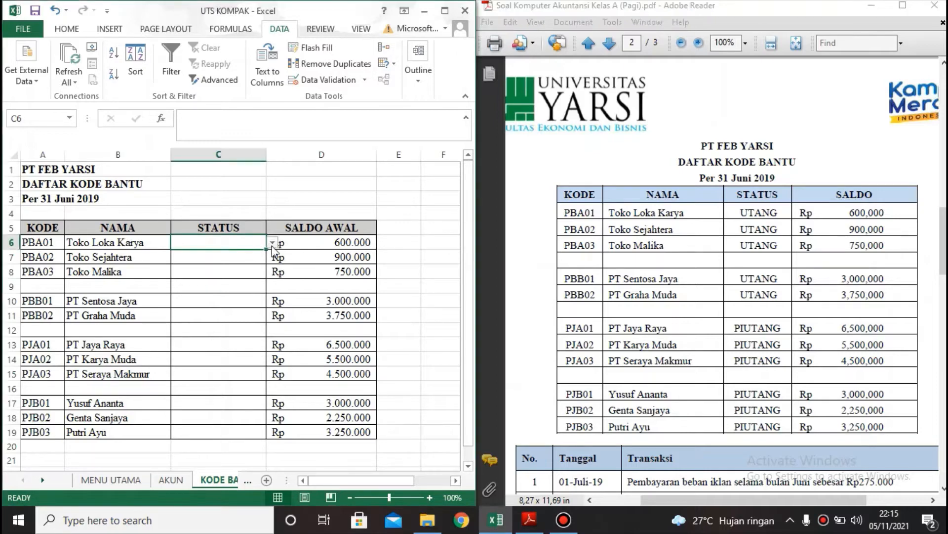
left_click(272, 244)
left_click(254, 261)
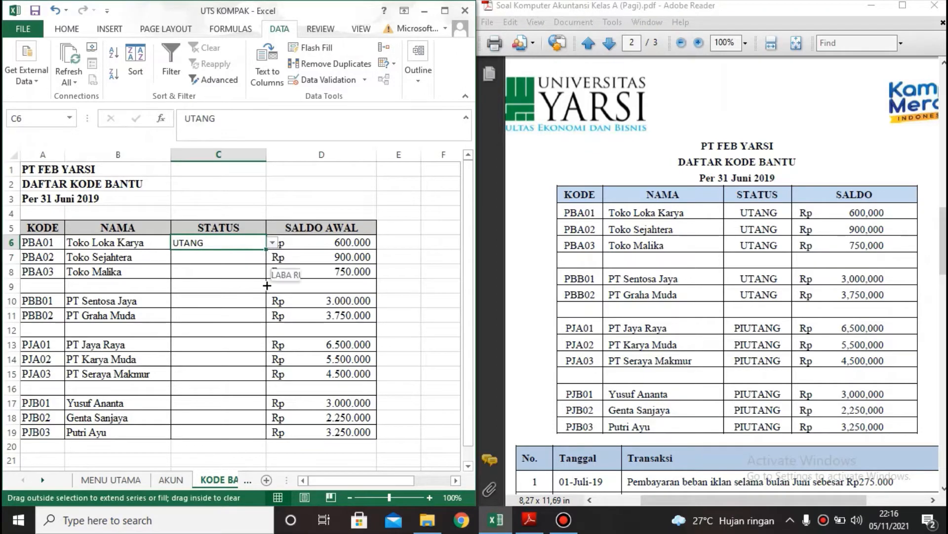
left_click_drag(267, 285, 260, 434)
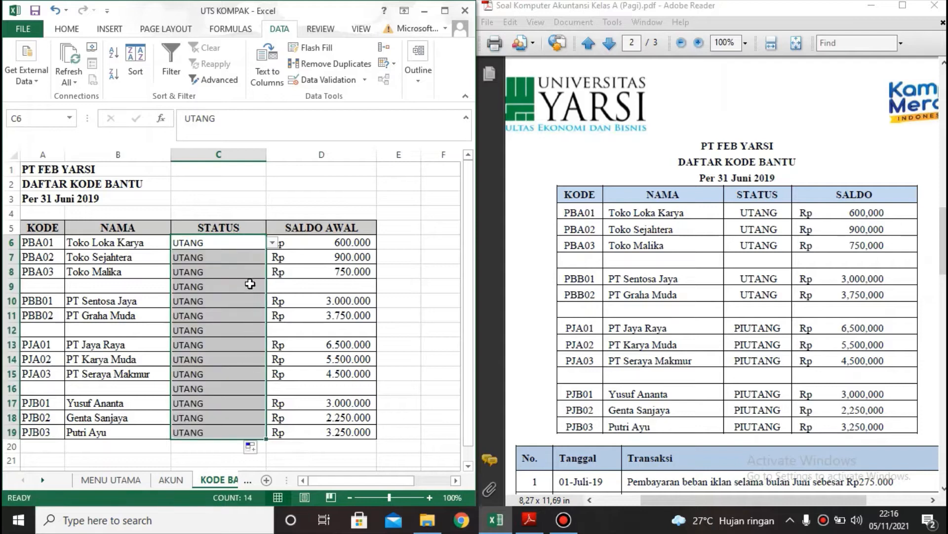
Choose "-" as the STATUS for the empty separator rows in cells C9 and C12.
left_click(250, 283)
left_click(272, 286)
left_click(257, 326)
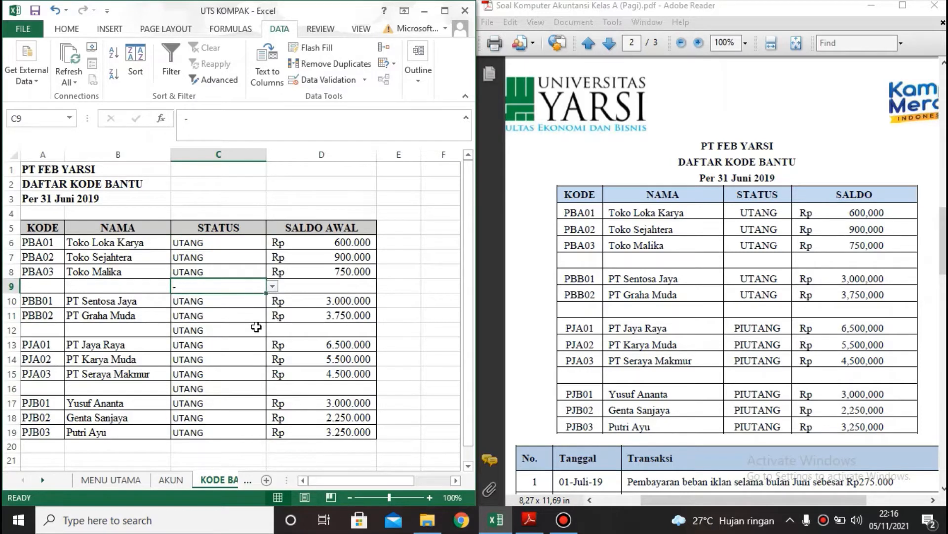
left_click(257, 327)
left_click(273, 330)
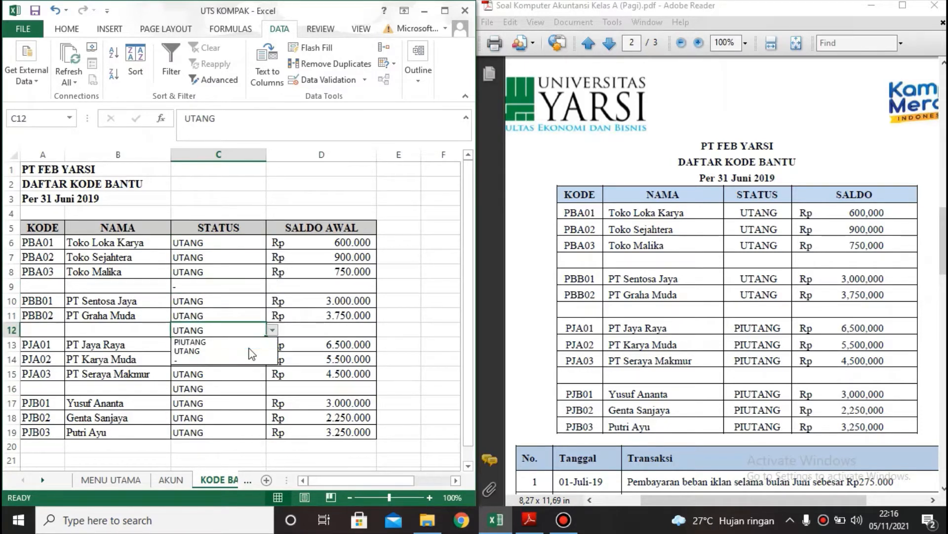
left_click(240, 360)
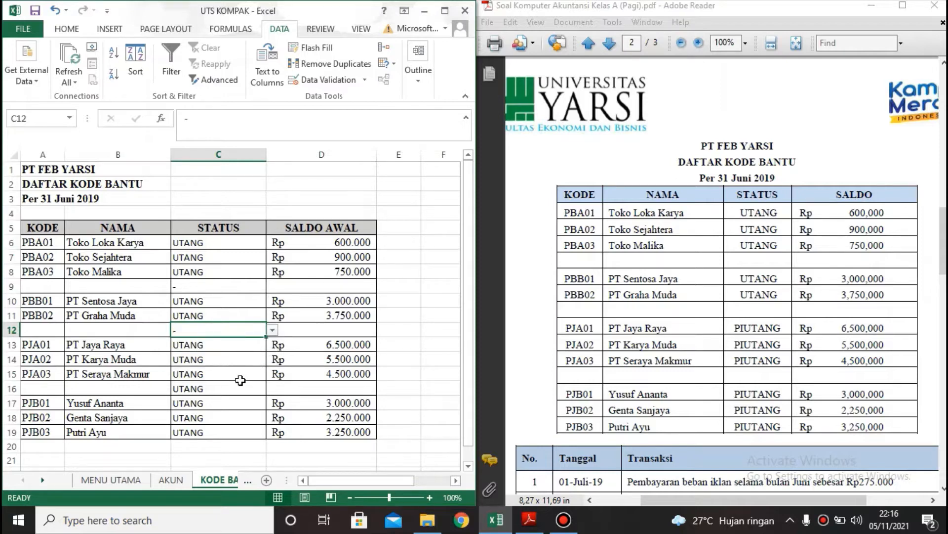
Choose PIUTANG in C13 and fill it down to C19, with "-" for the empty row in C16.
left_click(258, 343)
left_click(272, 345)
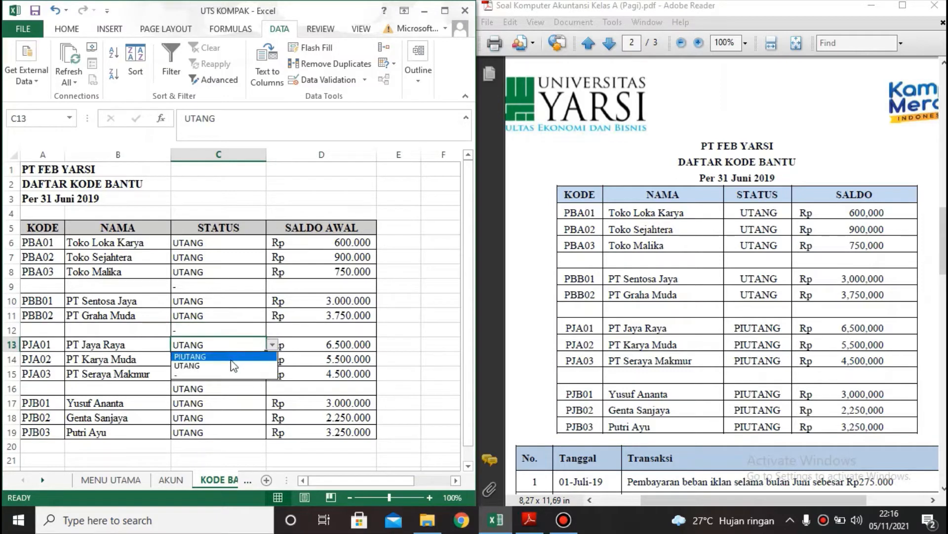
left_click(228, 355)
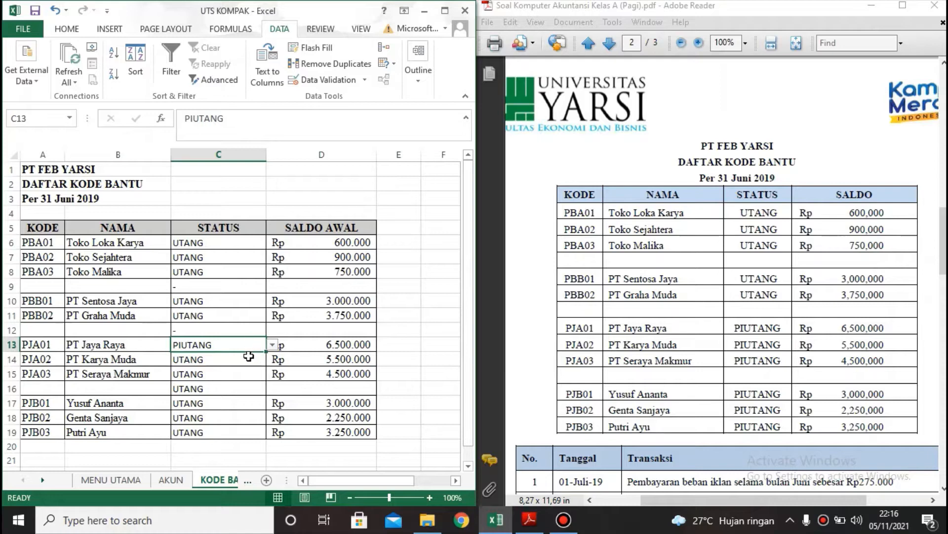
left_click_drag(266, 353, 266, 437)
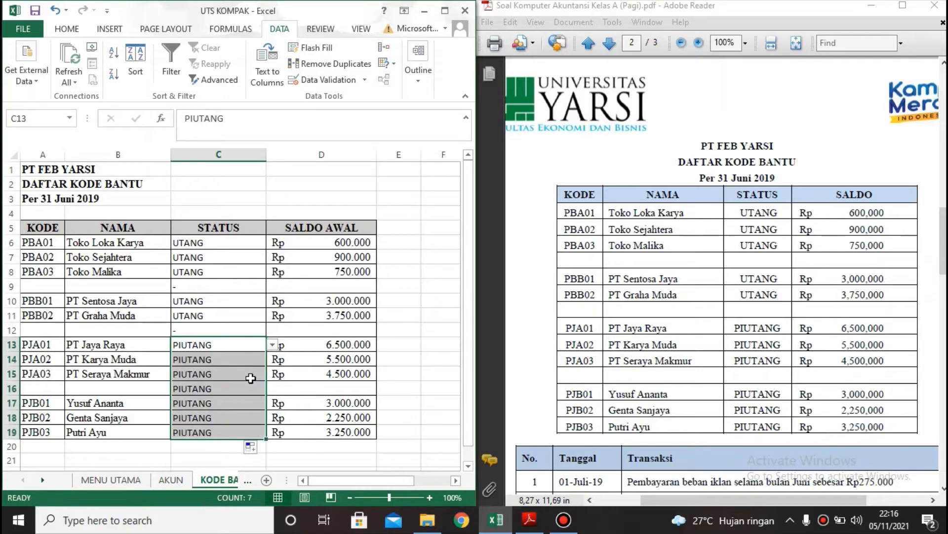
left_click(263, 389)
left_click(272, 388)
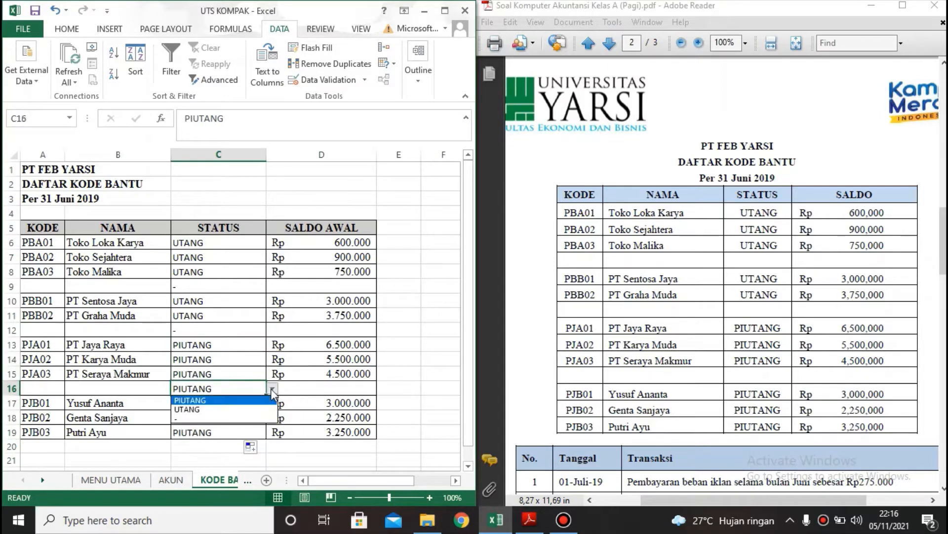
left_click(236, 416)
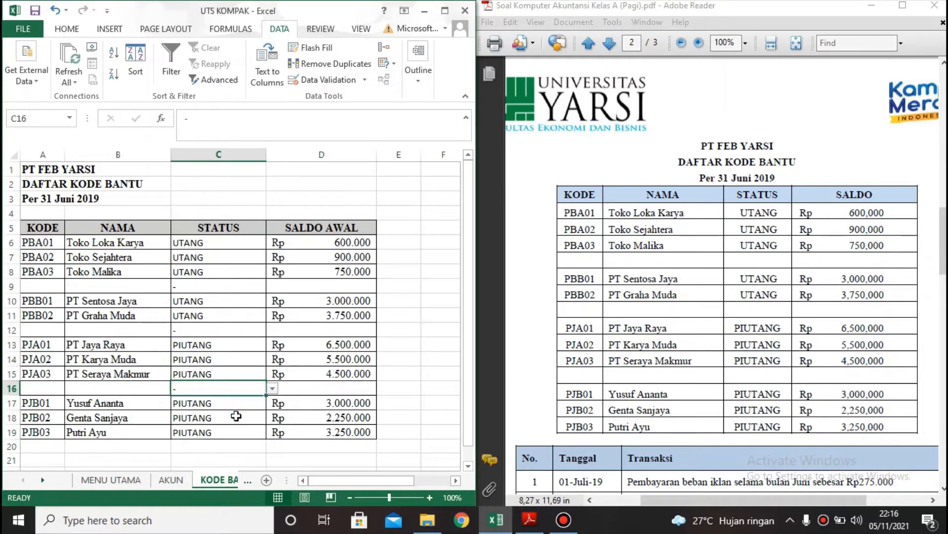
Maximize the workbook window and set the font of the STATUS entries in C6:C19 to Times New Roman.
left_click(446, 11)
left_click_drag(208, 242, 267, 432)
left_click(74, 30)
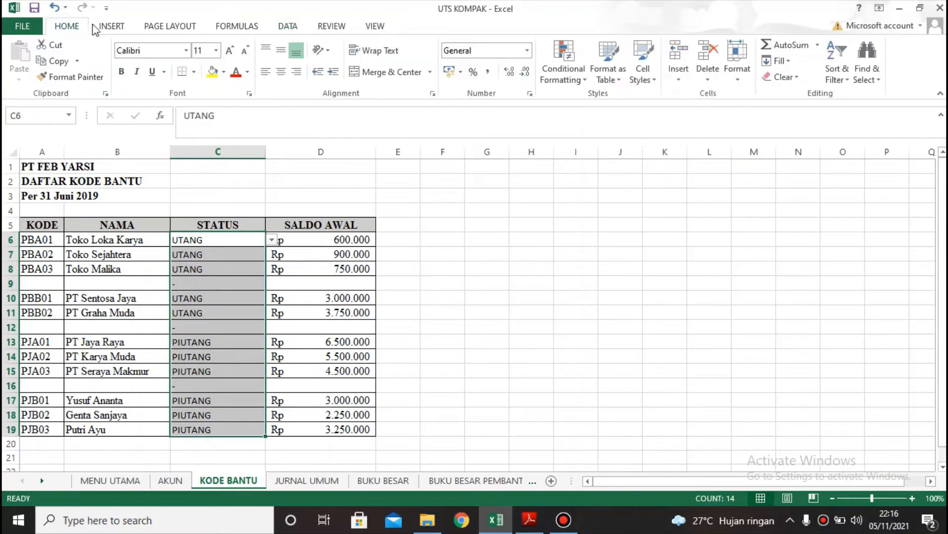
left_click(192, 50)
left_click(186, 50)
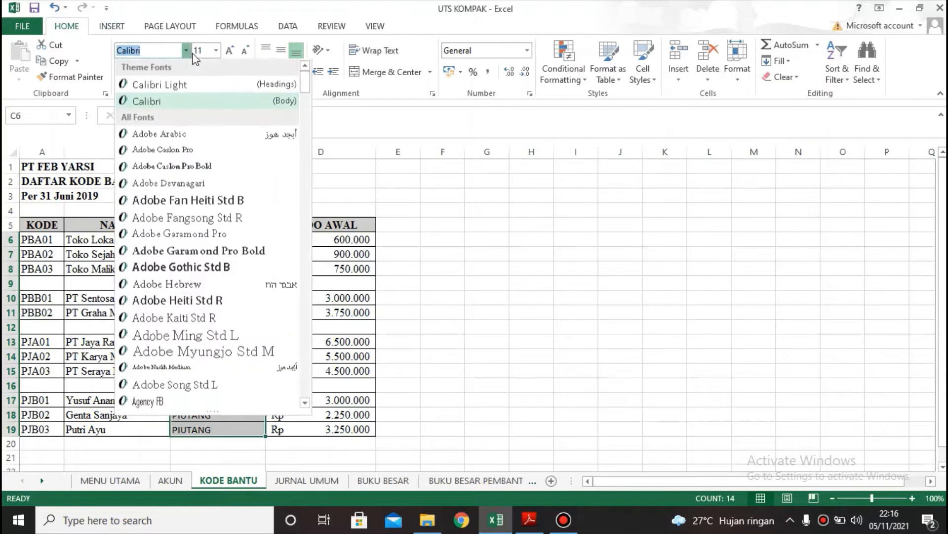
type("Times New Roman")
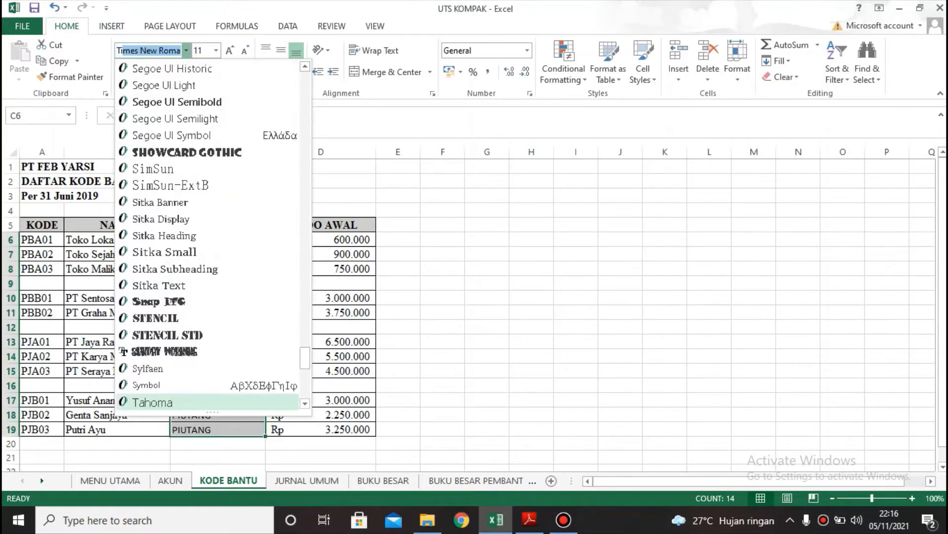
key("Return")
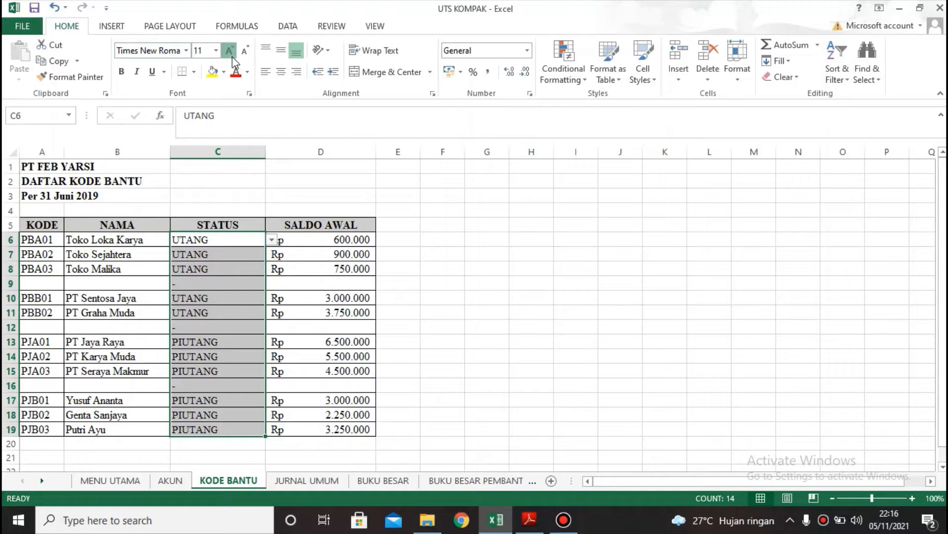
left_click_drag(249, 226, 244, 210)
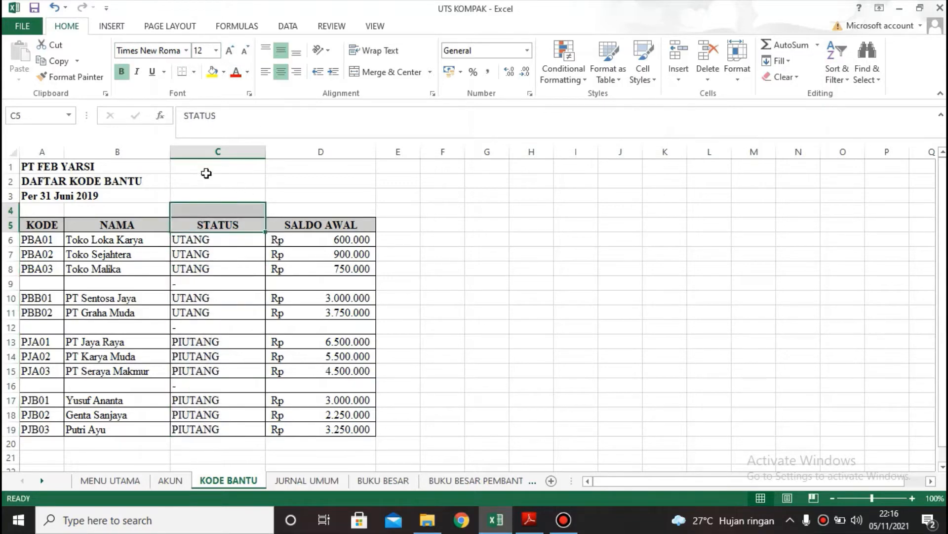
Switch from the question PDF in Adobe Reader to the Excel workbook and open the AKUN sheet through its MENU UTAMA link.
scroll(224, 295, "down", 1)
scroll(222, 298, "up", 1)
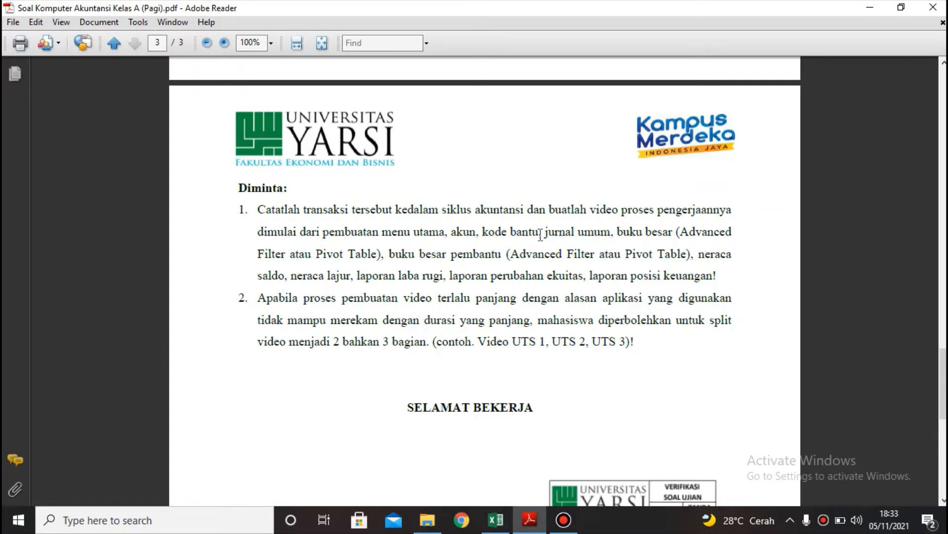
left_click(496, 519)
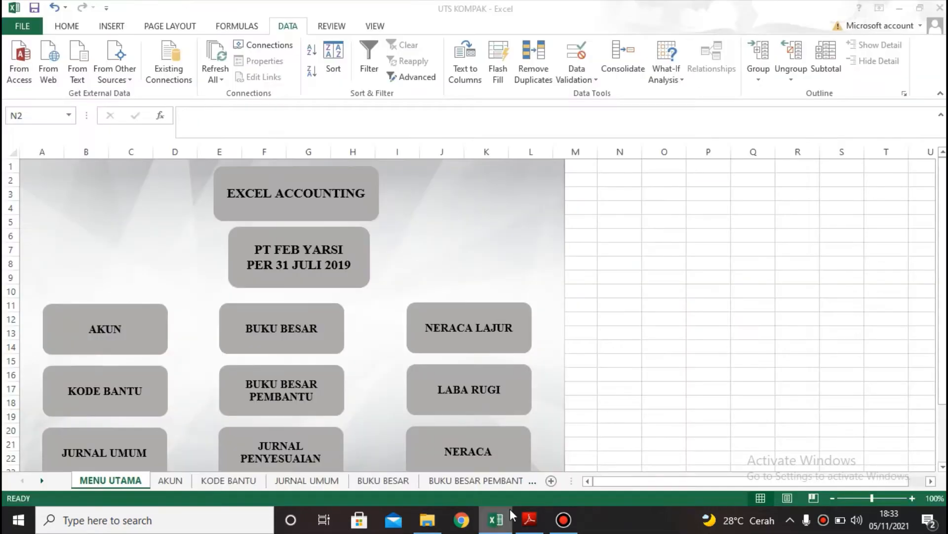
left_click(131, 332)
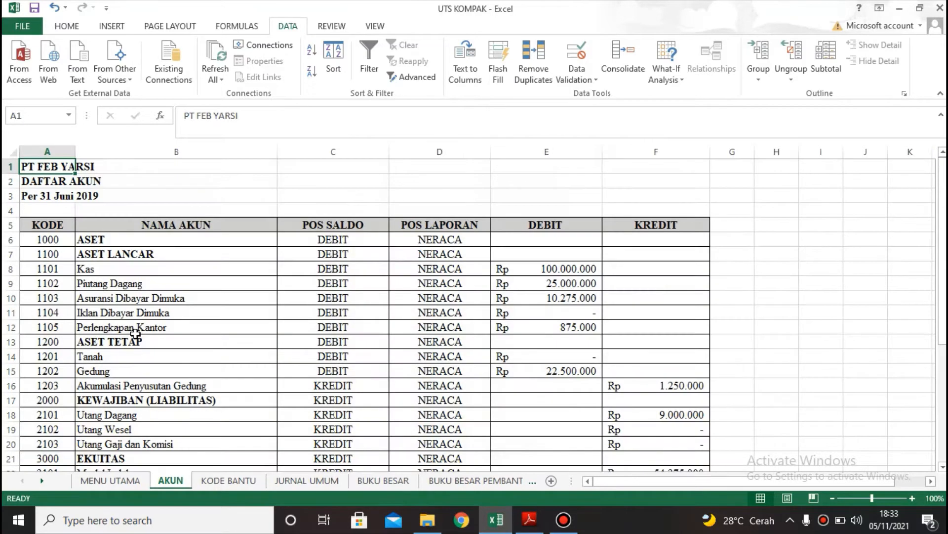
Name the account code range A6:A33 on the AKUN sheet KODE_AKUN.
left_click_drag(47, 240, 54, 435)
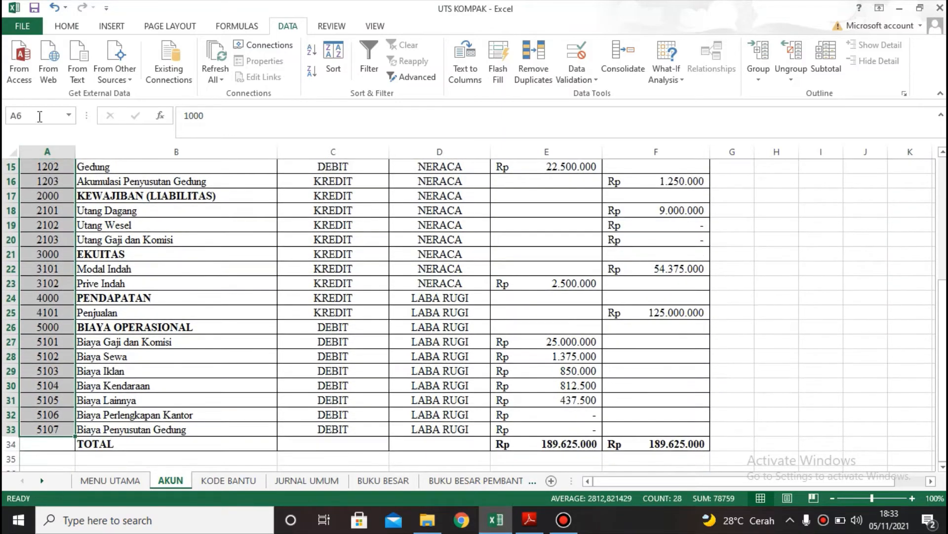
left_click(39, 119)
key("BackSpace")
type("KODE_AKUN")
key("Return")
Name the account table range A5:F33, including its header row and excluding TOTAL, DAFTAR_AKUN.
left_click_drag(68, 225, 652, 431)
left_click(39, 117)
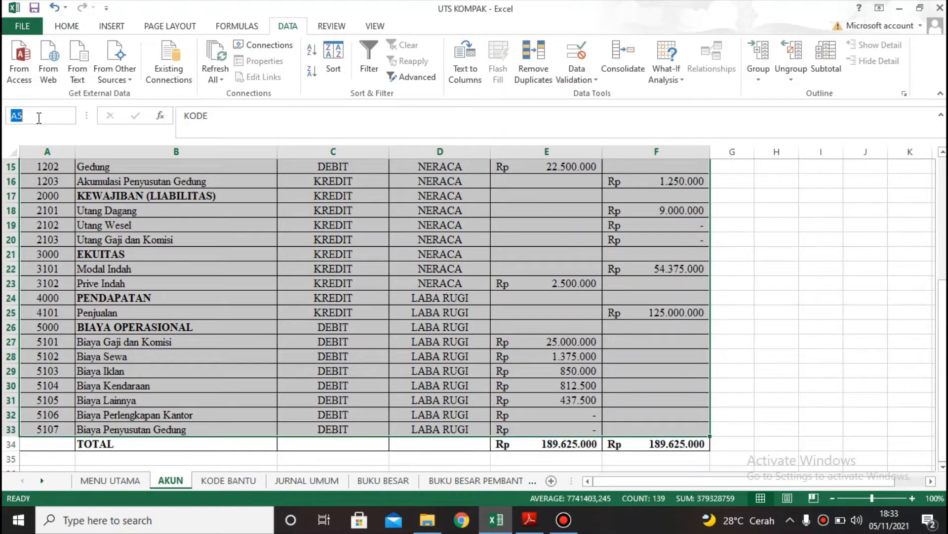
type("D")
type("AFTAR_AKUN")
key("Return")
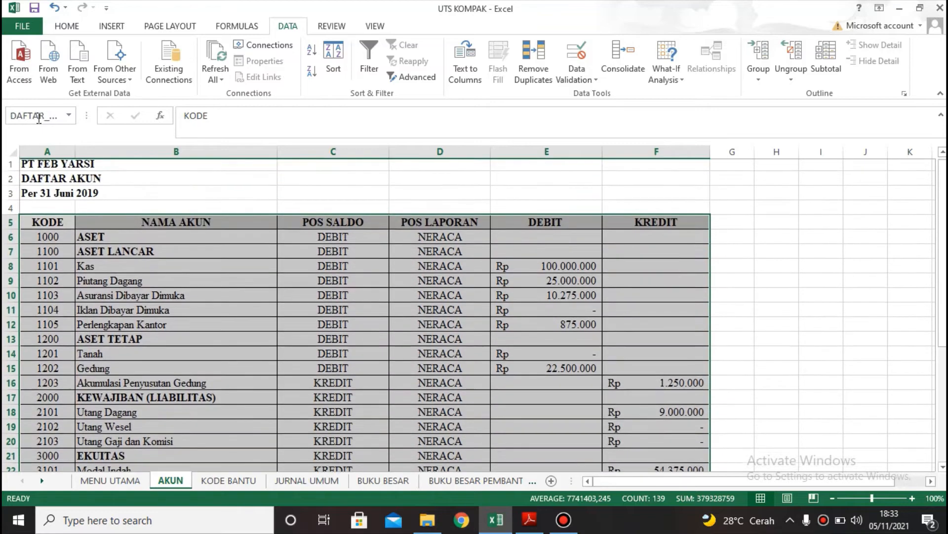
On the KODE BANTU sheet, name the code range A6:A19 KODE_BANTU.
left_click(222, 484)
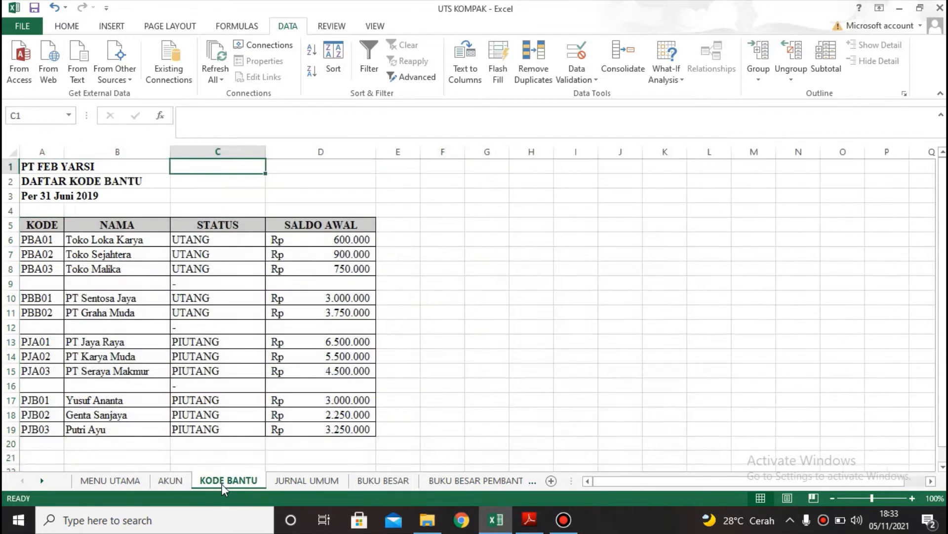
left_click_drag(47, 236, 47, 428)
left_click(21, 115)
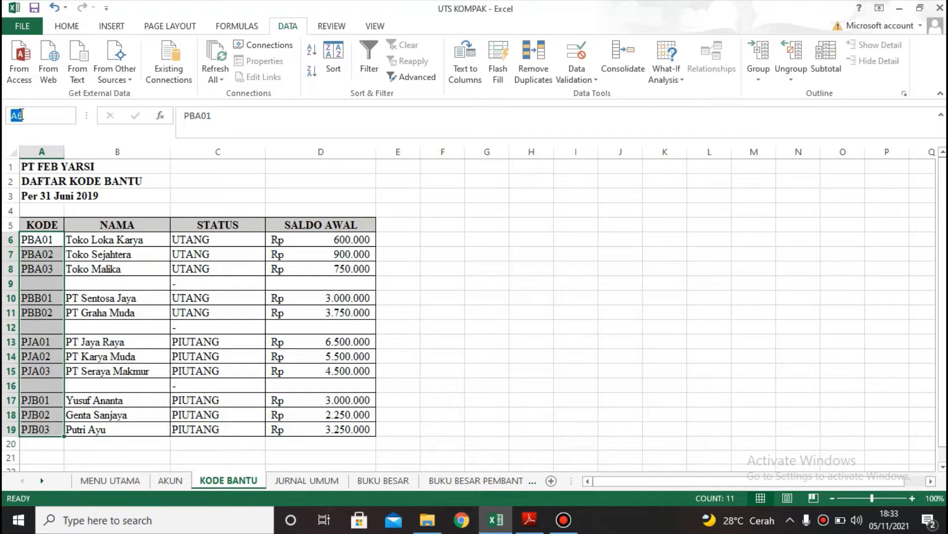
type("KO")
type("DE_BANTU")
key("Return")
Name the whole KODE BANTU table A5:D19, including its header row, DAFTAR_BANTU.
left_click_drag(42, 225, 346, 429)
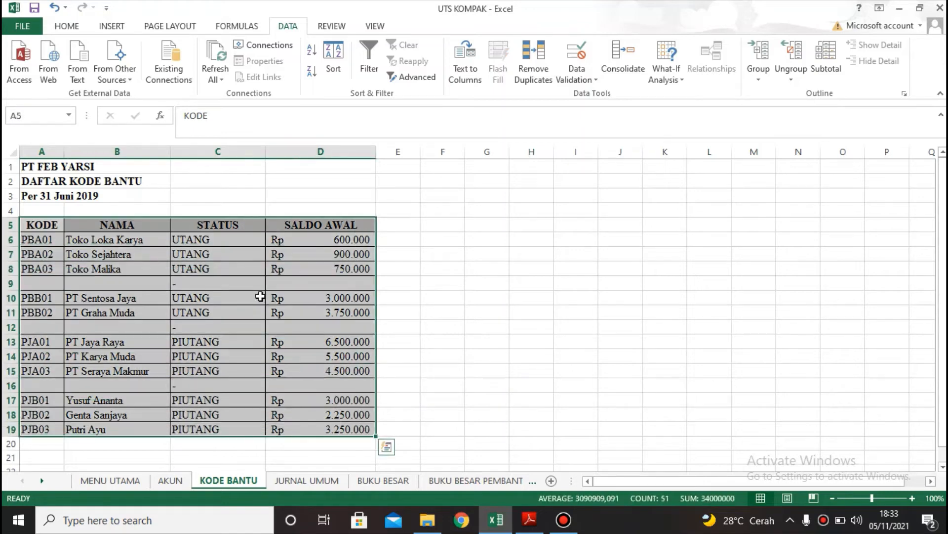
left_click(31, 119)
type("DA")
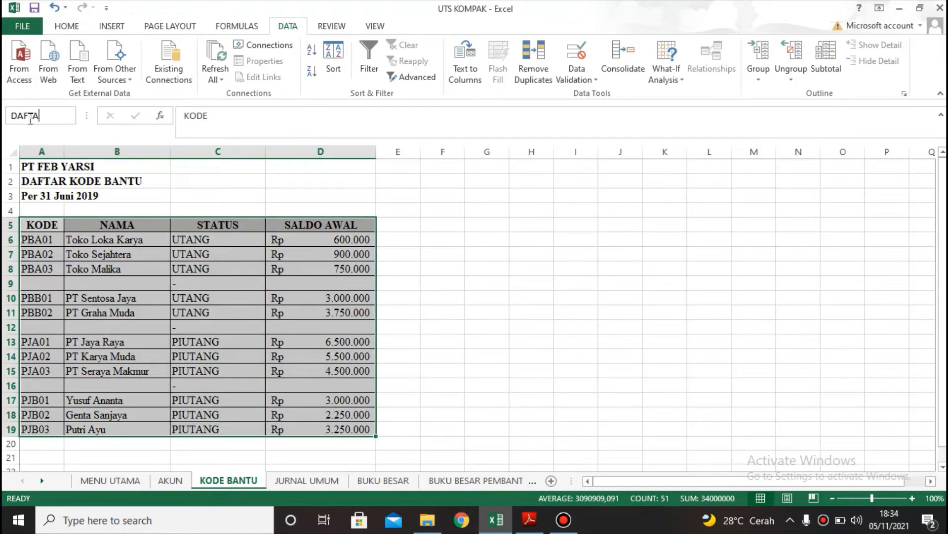
type("FTAR_BANTU")
key("Return")
left_click(143, 191)
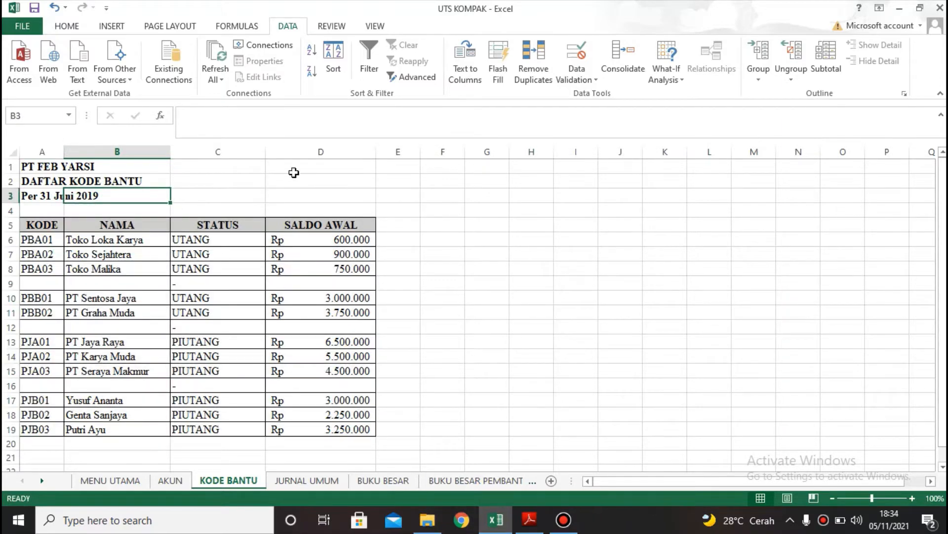
Review the workbook's defined names and the ranges they refer to in the Name Manager.
left_click(238, 27)
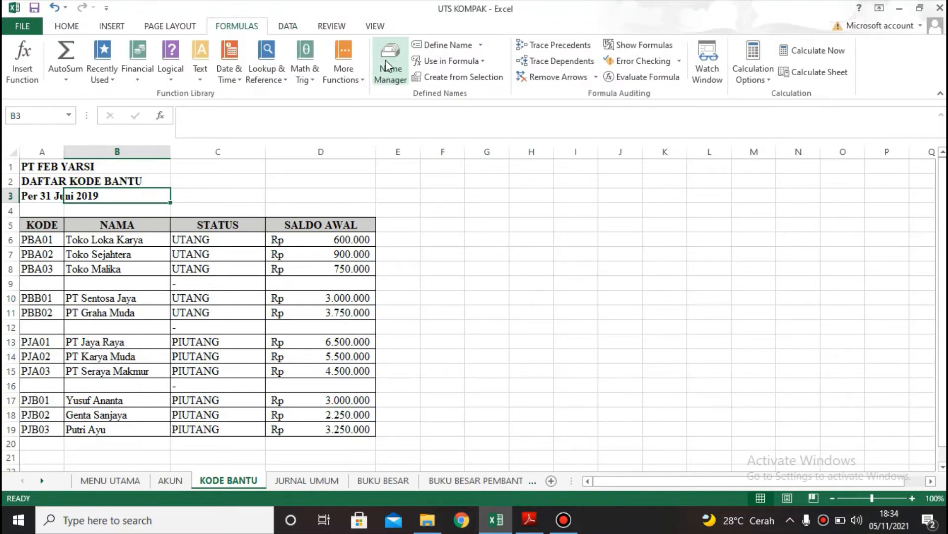
left_click(385, 61)
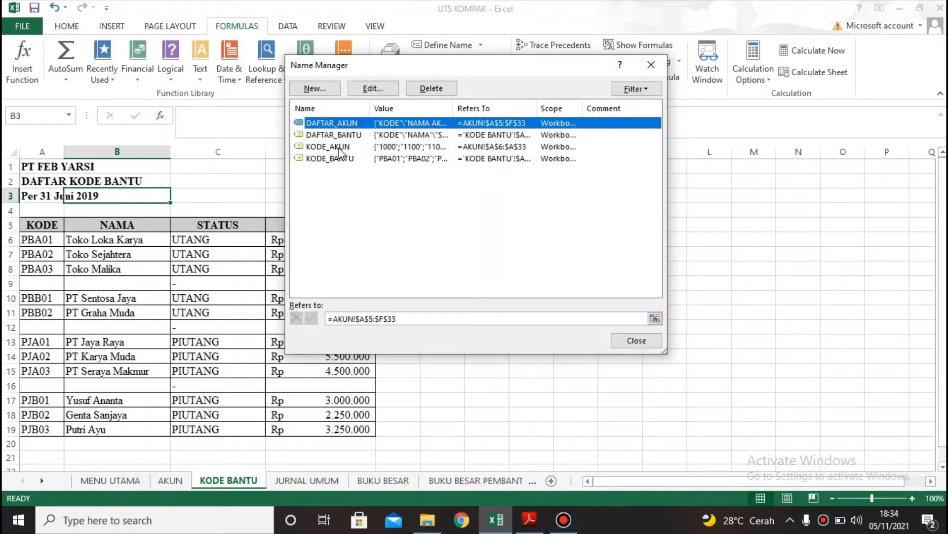
left_click(651, 65)
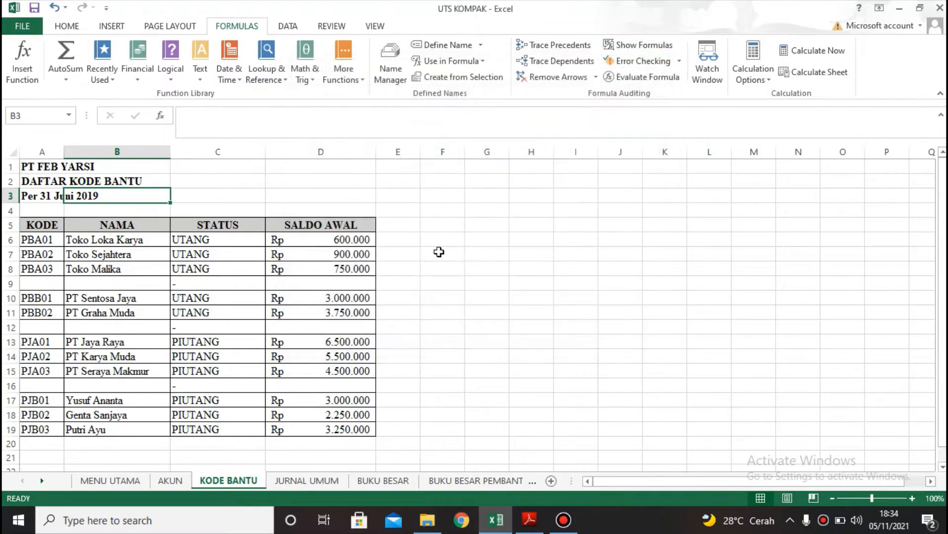
On the JURNAL UMUM sheet, add list data validation to cell B38 with source =KODE_AKUN and Ignore blank off.
left_click(307, 480)
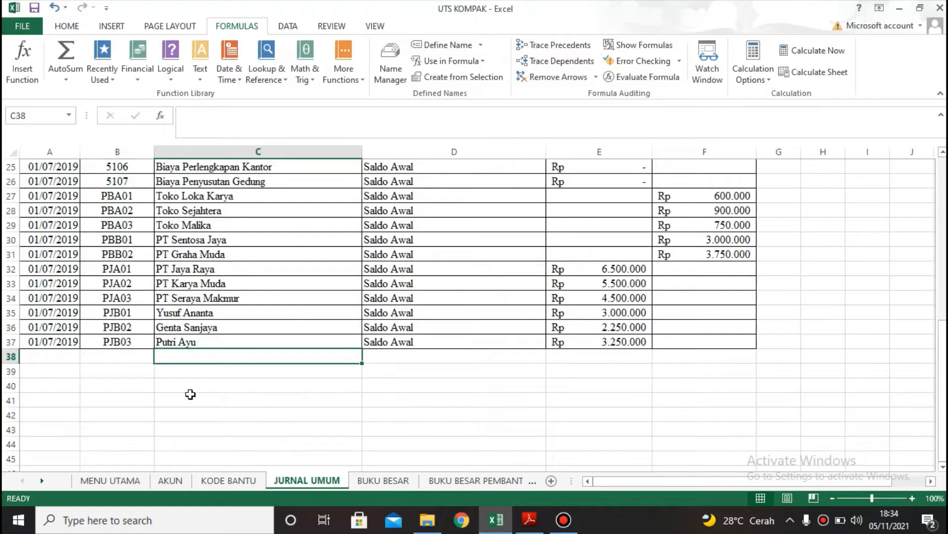
left_click(127, 357)
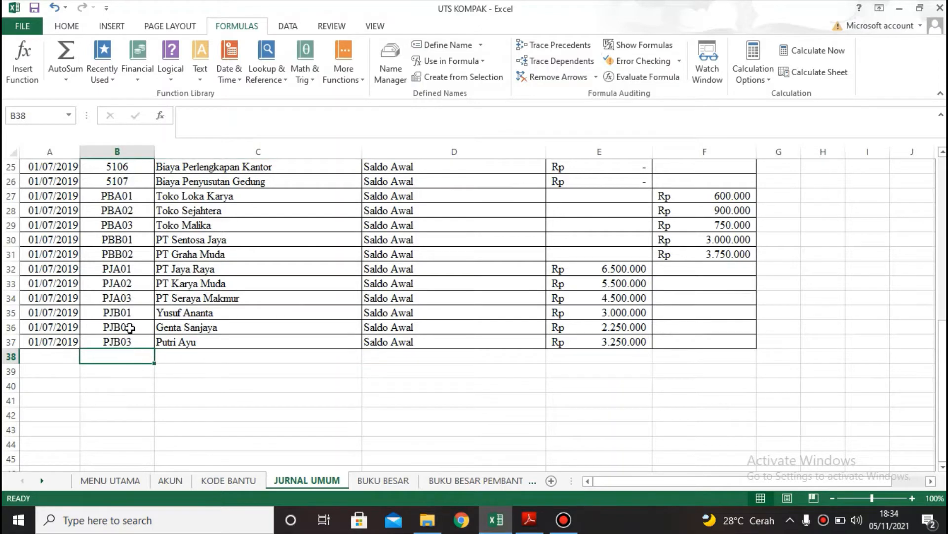
left_click(288, 28)
left_click(577, 54)
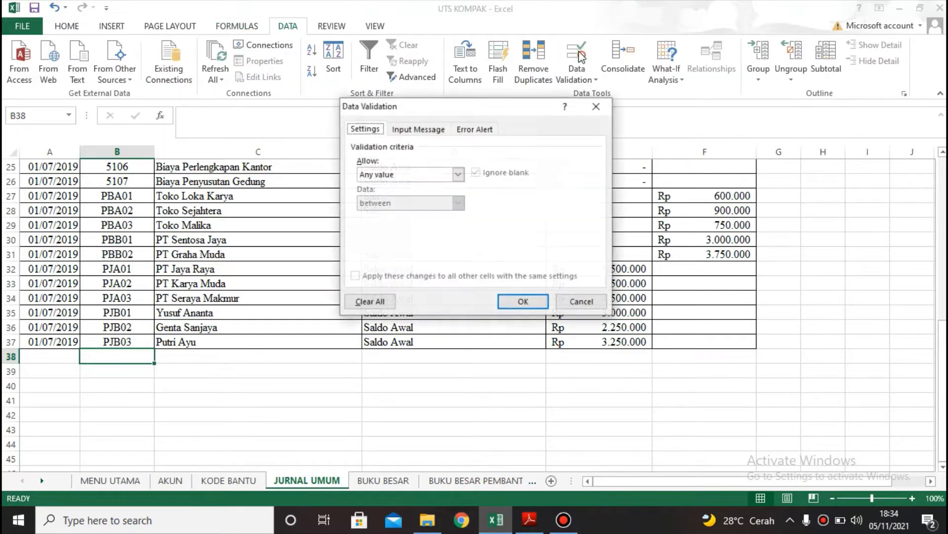
left_click(459, 175)
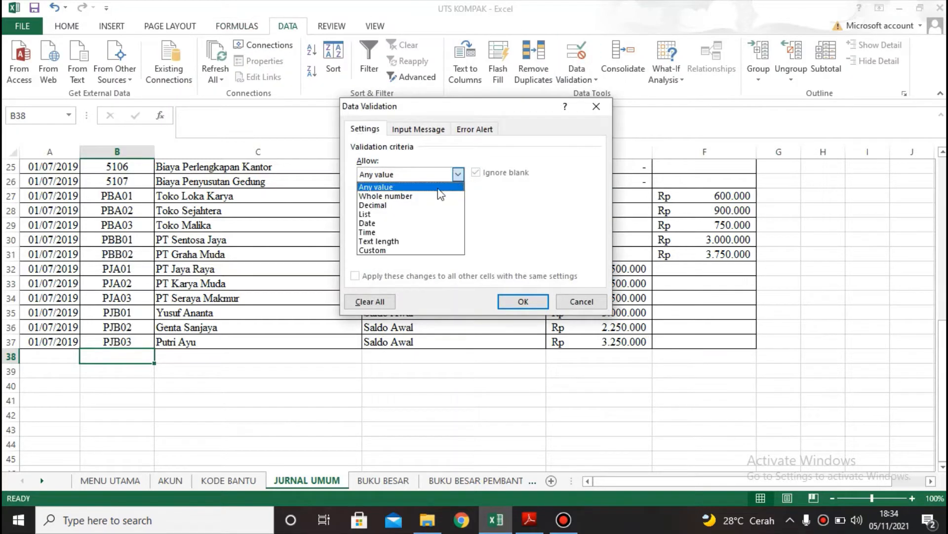
left_click(396, 213)
left_click(491, 176)
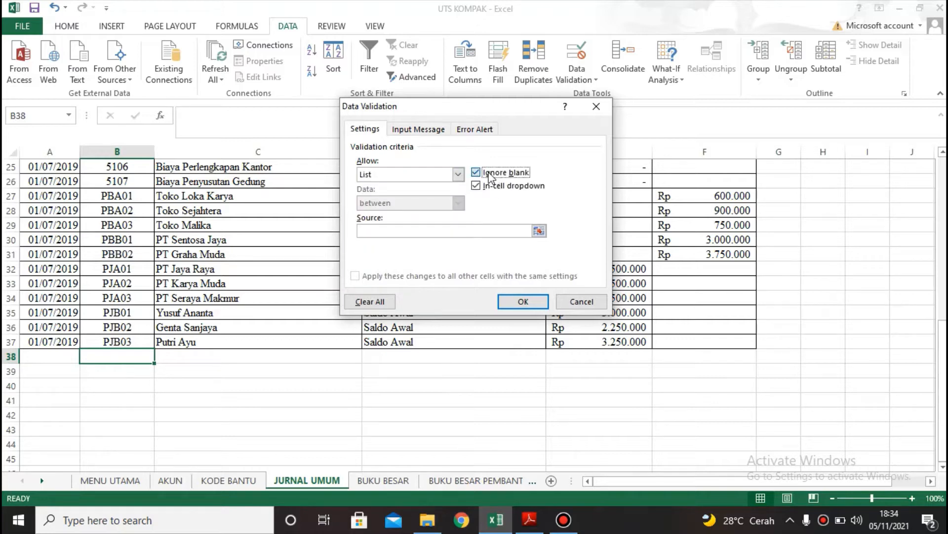
left_click(397, 231)
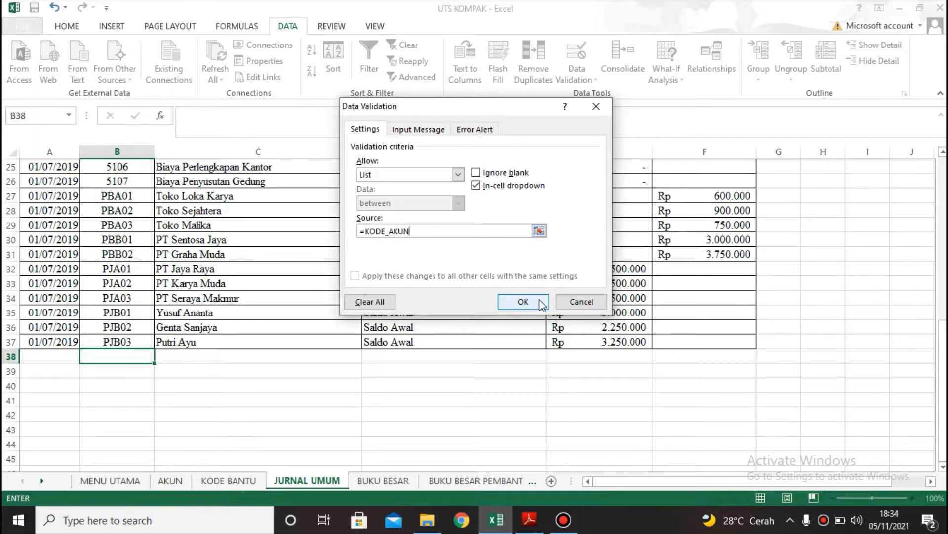
left_click(523, 303)
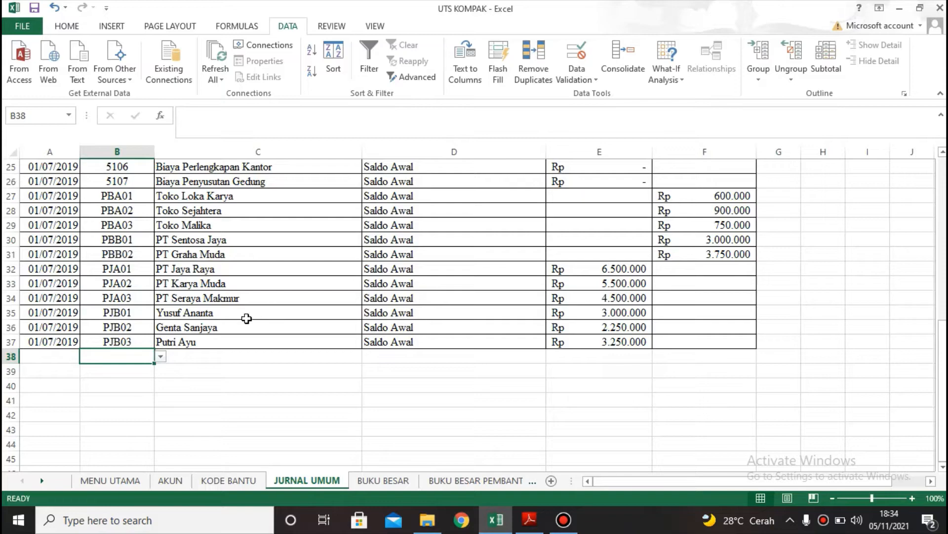
In cell C38 of JURNAL UMUM, enter the formula =VLOOKUP(B38;DAFTAR_AKUN;2;FALSE) to look up the account name.
left_click(199, 357)
scroll(214, 352, "up", 8)
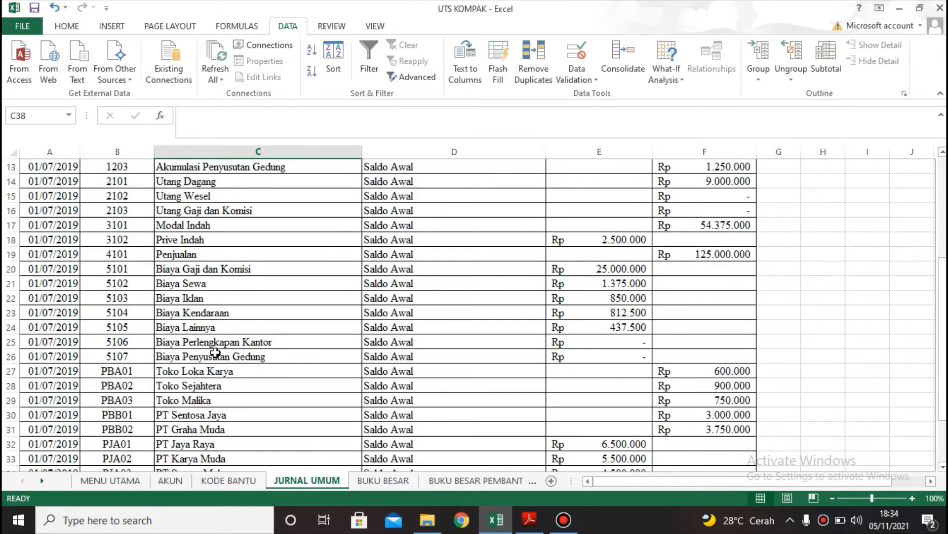
scroll(223, 316, "down", 8)
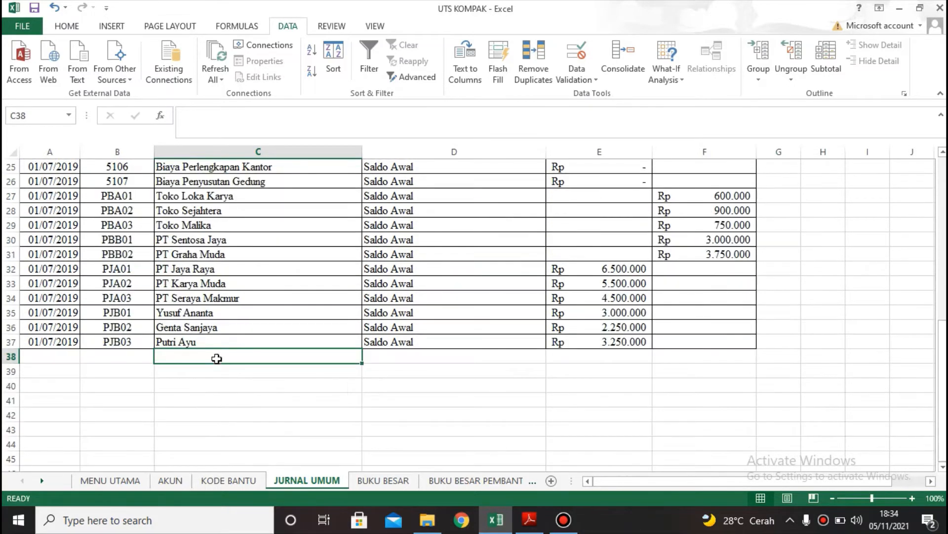
type("=")
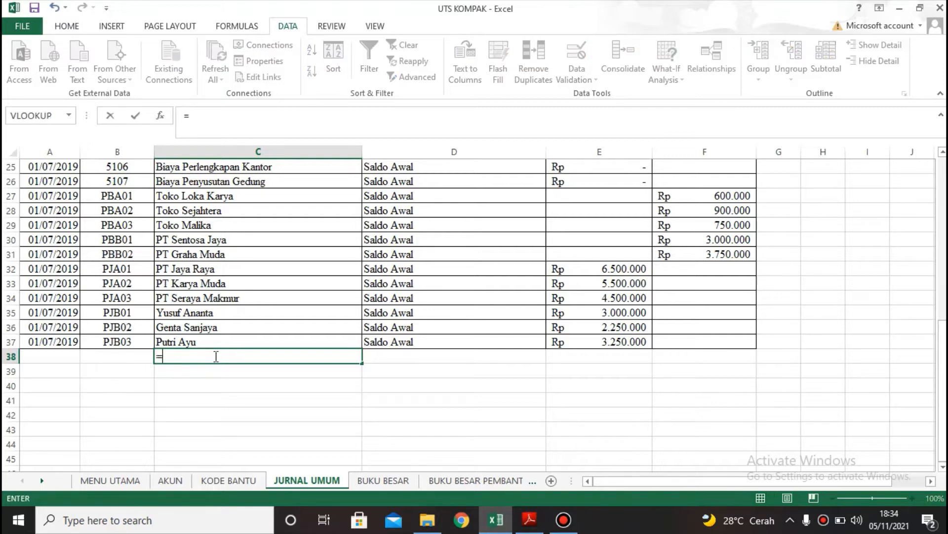
type("VLOO")
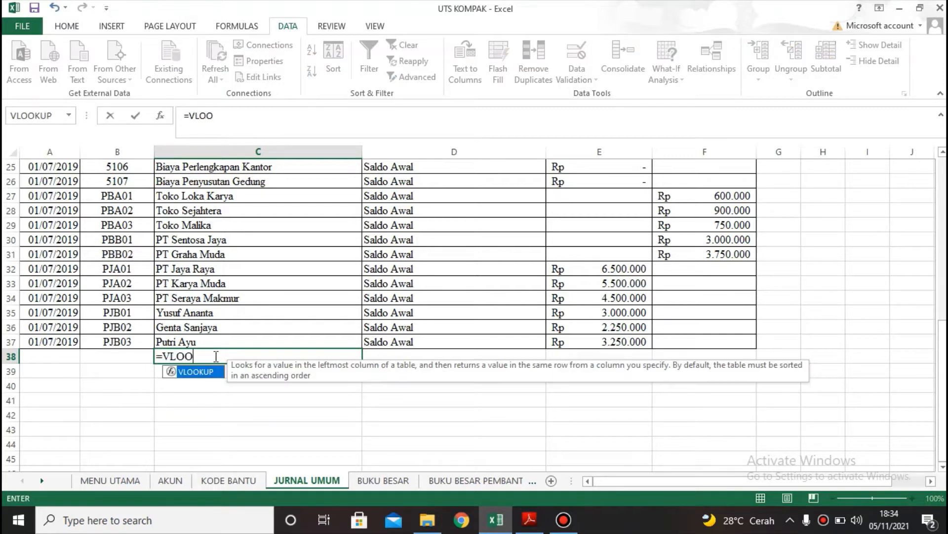
double_click(196, 371)
left_click(113, 356)
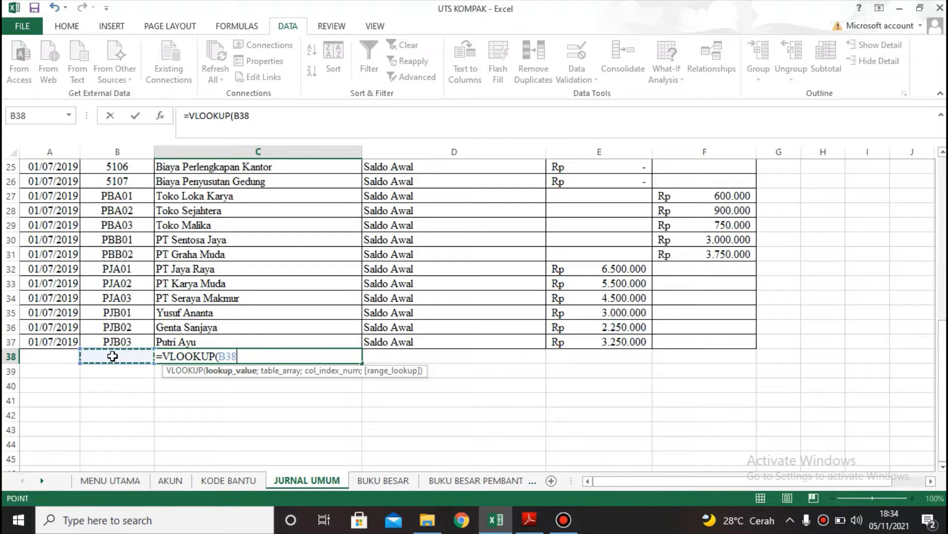
type(";")
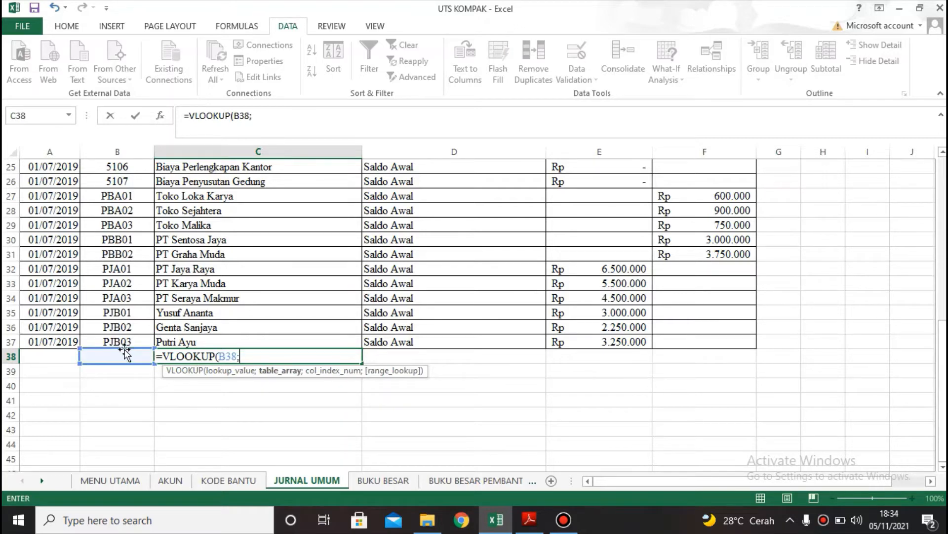
type("DAF")
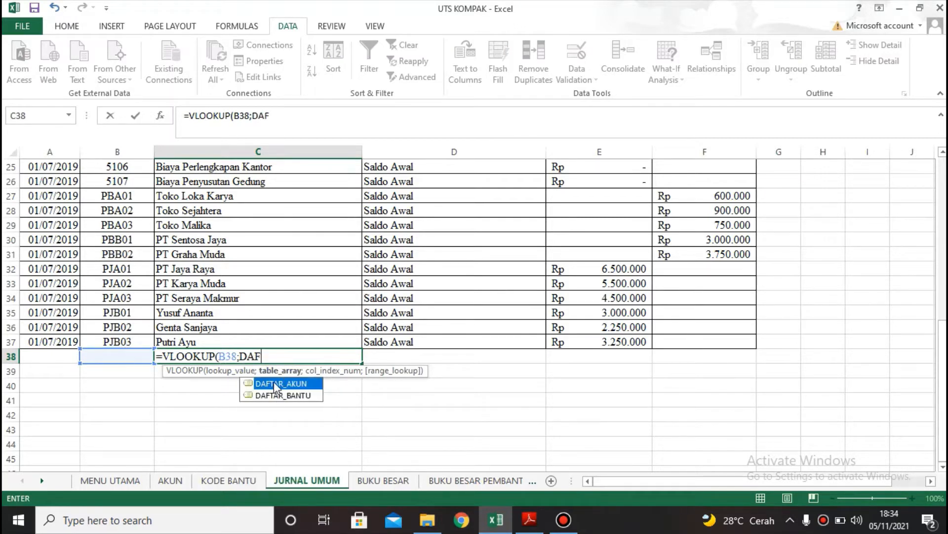
double_click(274, 383)
type(";2;")
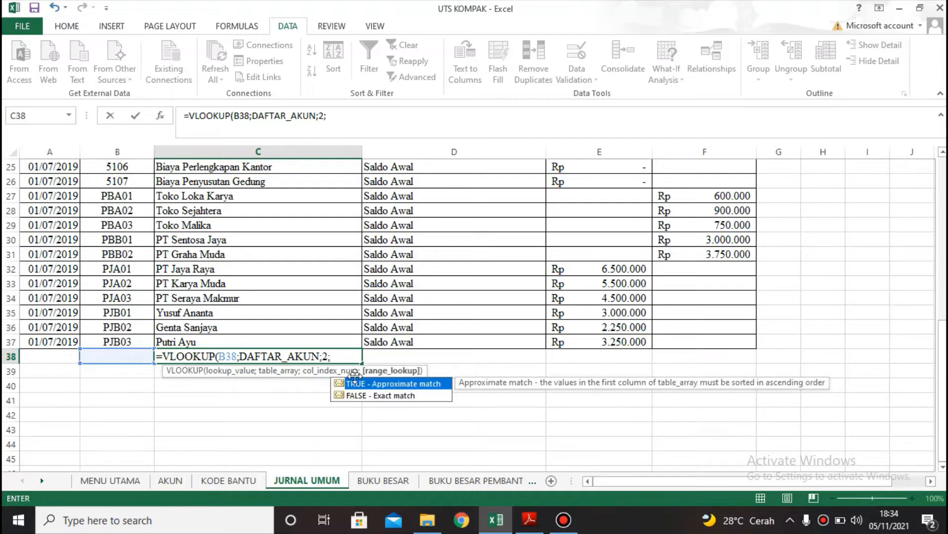
double_click(392, 395)
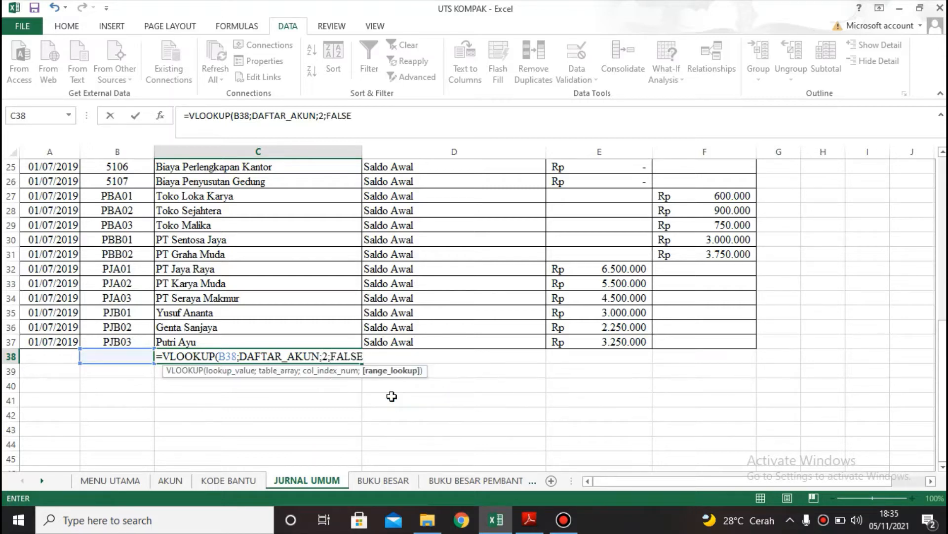
key("Return")
Fill the account code dropdown validation from B38 down column B to beyond row 150.
left_click(118, 358)
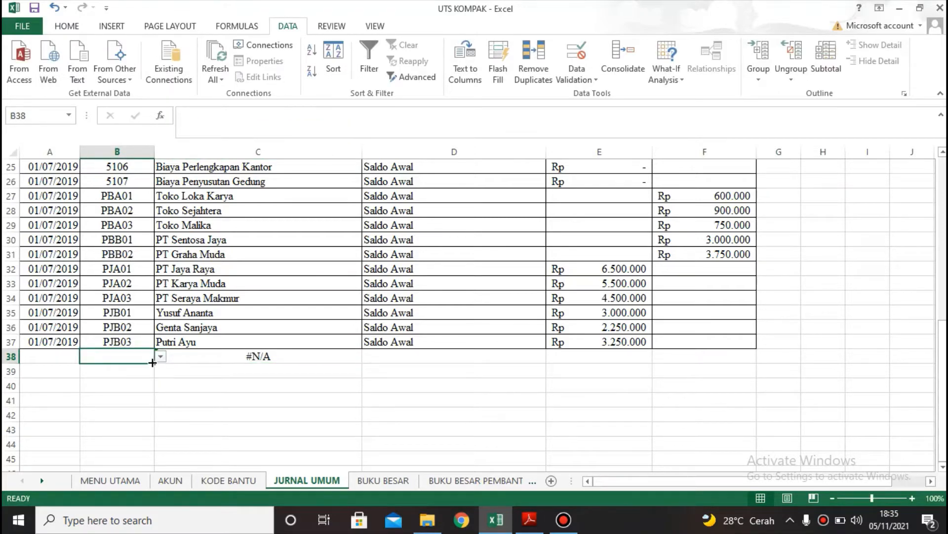
left_click_drag(153, 362, 161, 341)
scroll(269, 288, "up", 16)
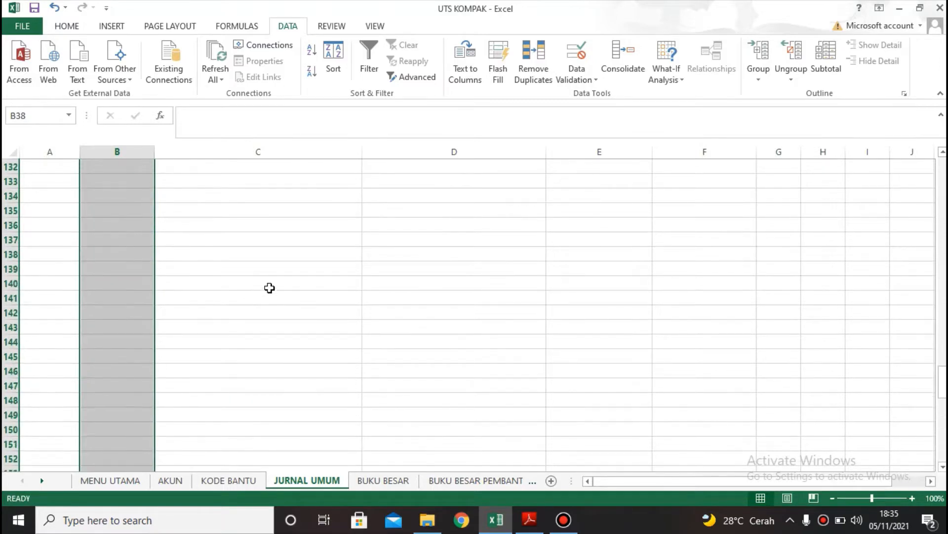
scroll(270, 288, "up", 20)
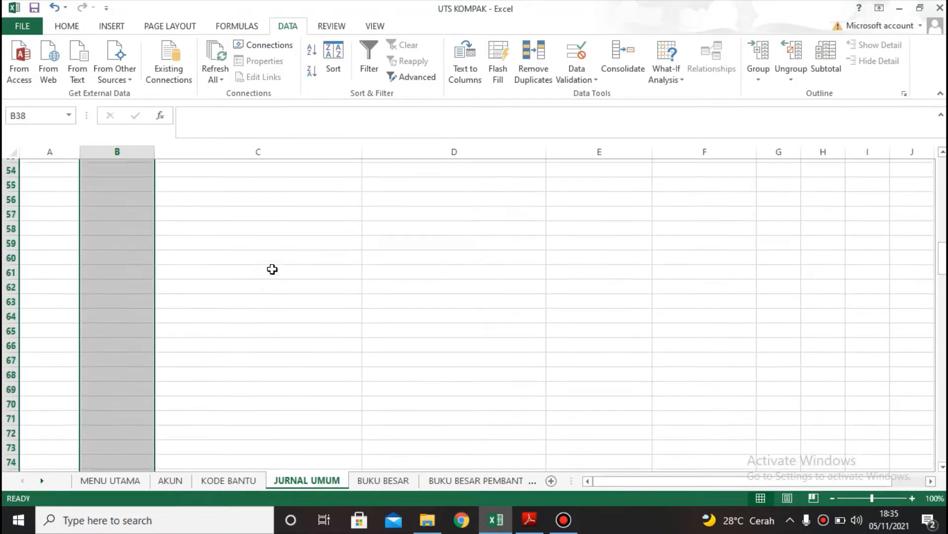
scroll(272, 268, "up", 13)
scroll(282, 265, "down", 4)
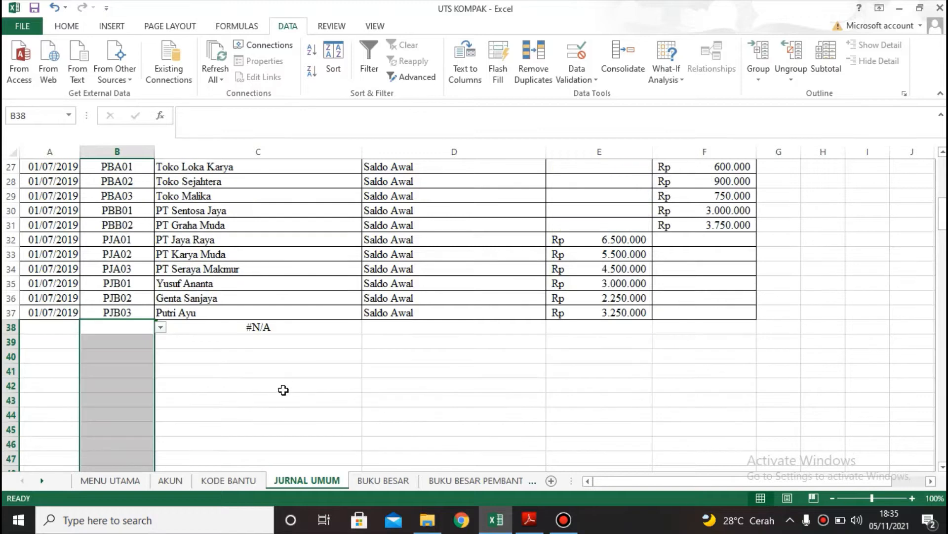
Fill the VLOOKUP formula from C38 down column C to row 182.
left_click(294, 326)
left_click_drag(365, 336, 340, 336)
scroll(341, 336, "up", 20)
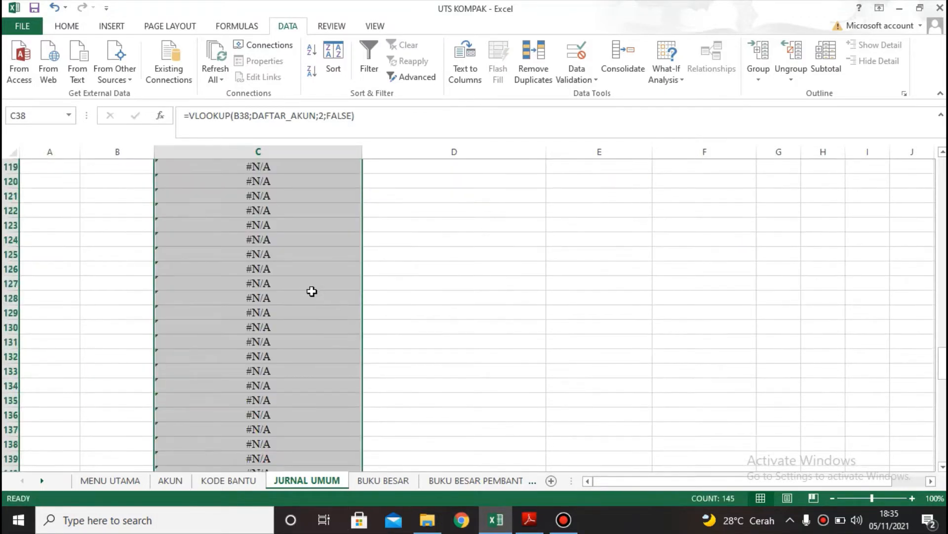
scroll(255, 266, "up", 15)
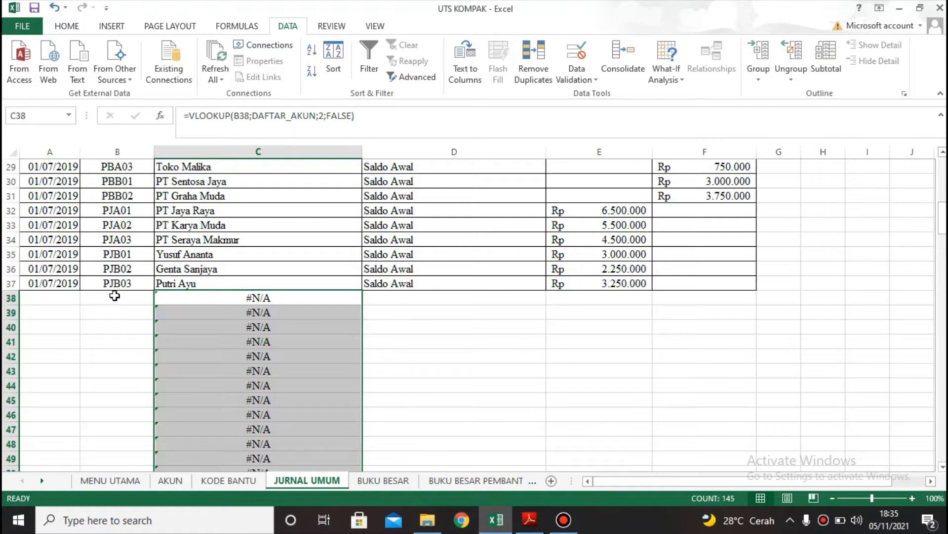
Place the workbook beside the Soal Komputer Akuntansi Kelas A (Pagi) PDF in Adobe Reader and show its page 2 transaction table at 100%.
left_click(115, 295)
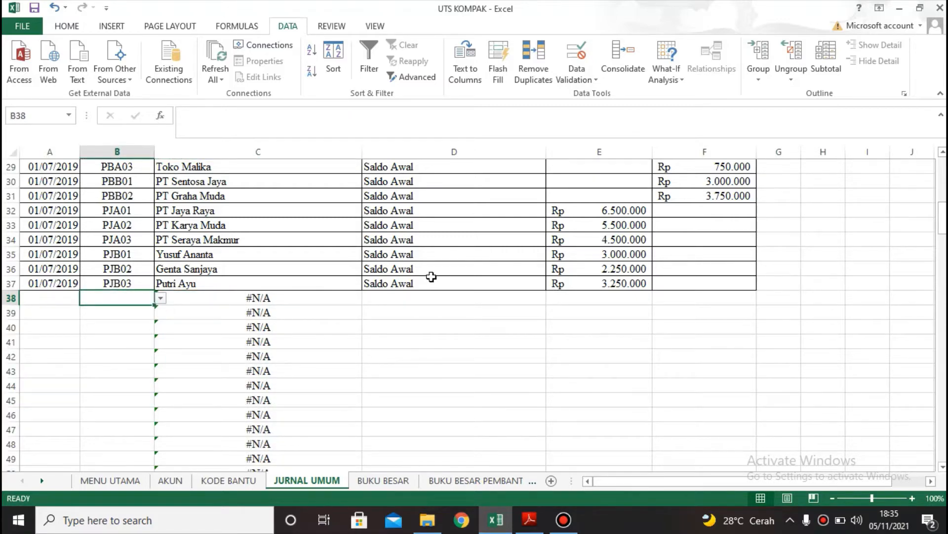
key("super+Left")
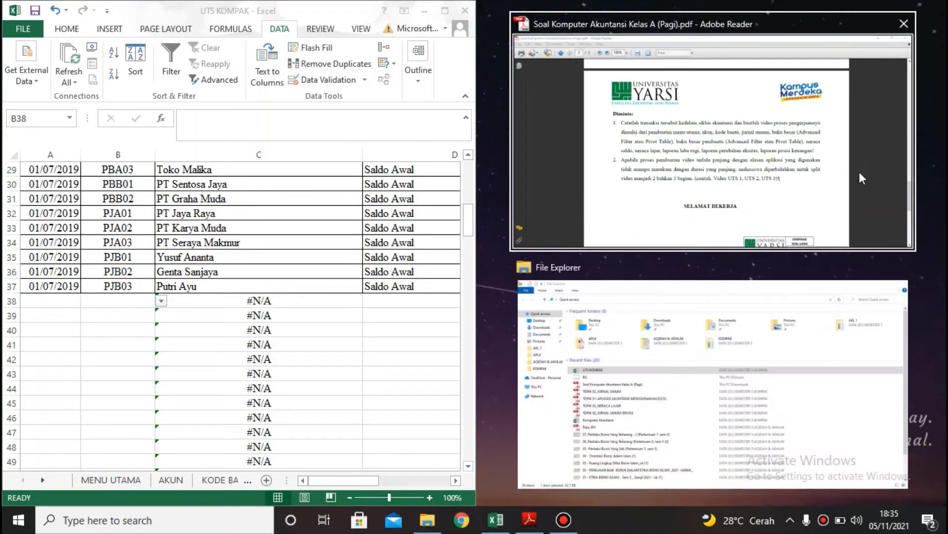
left_click(858, 171)
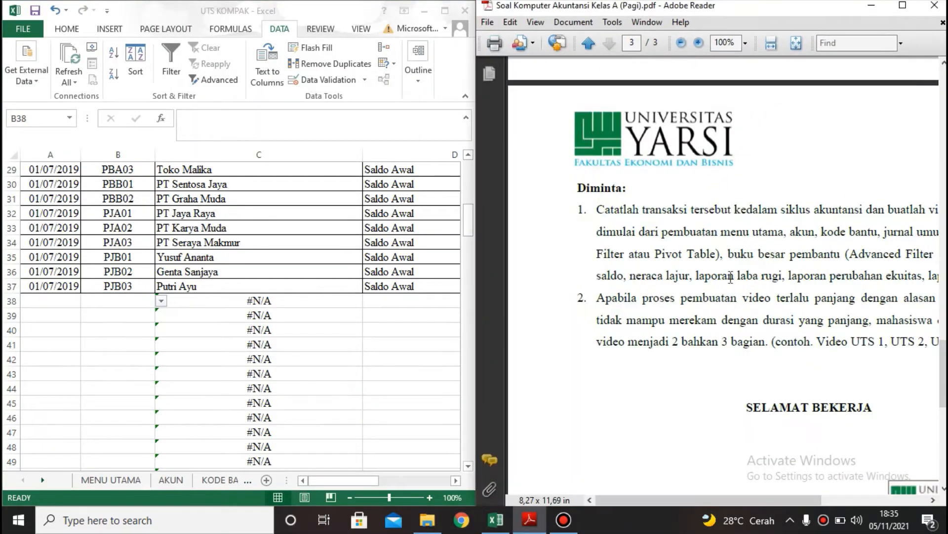
scroll(730, 278, "up", 10)
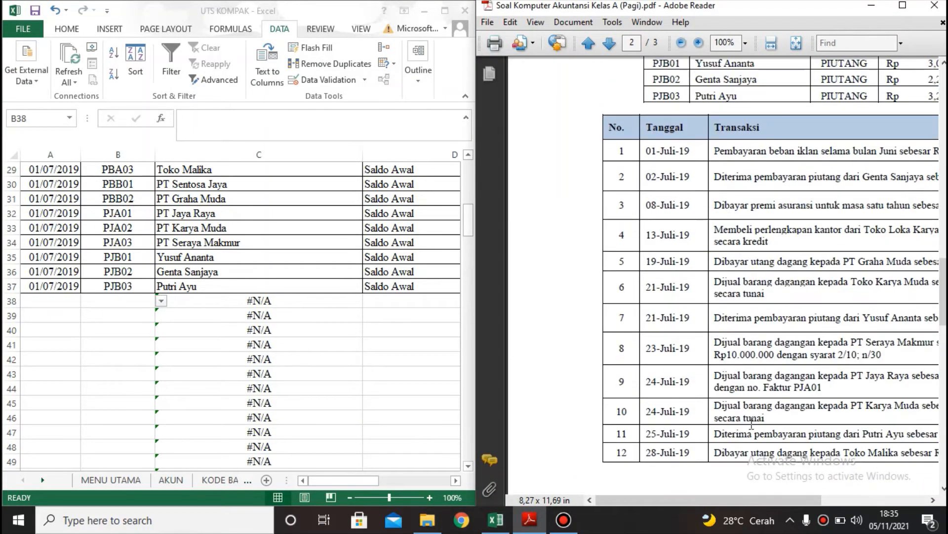
left_click_drag(734, 500, 781, 496)
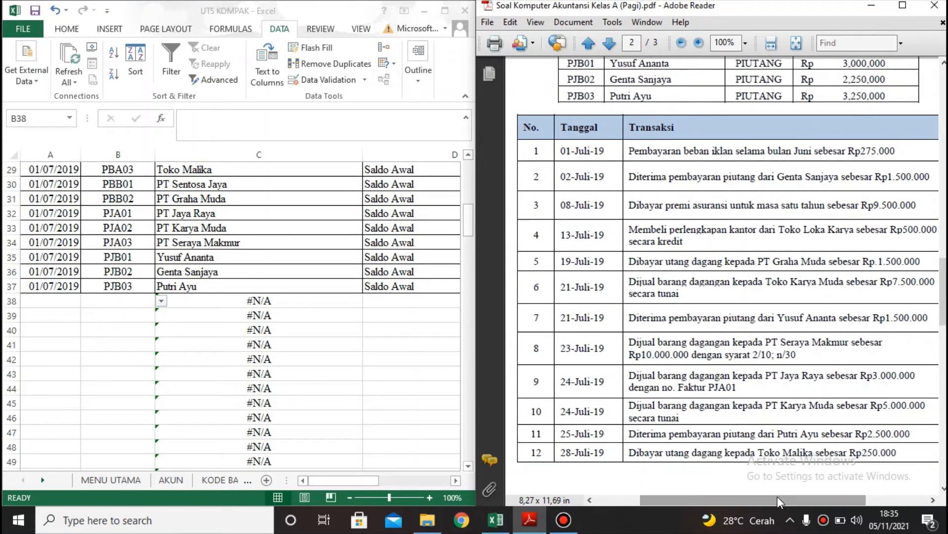
left_click(682, 43)
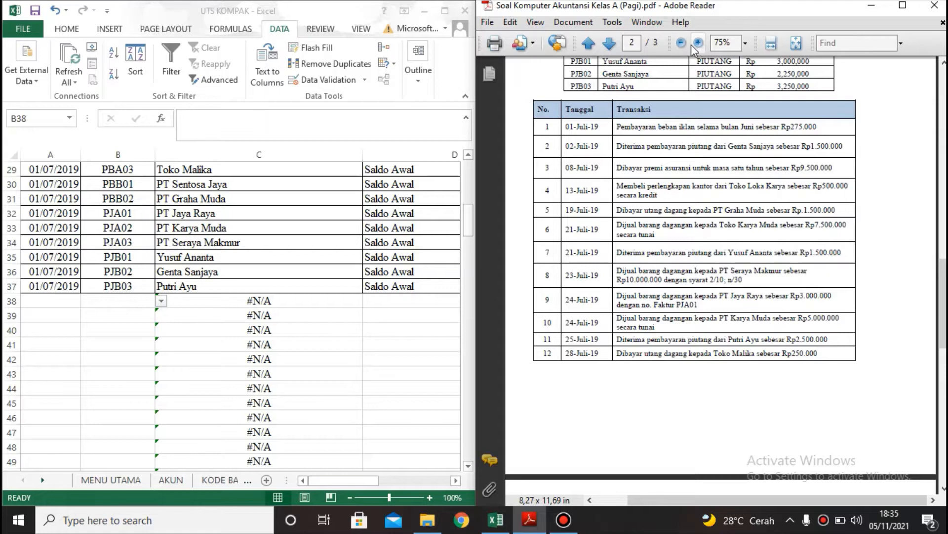
left_click(694, 44)
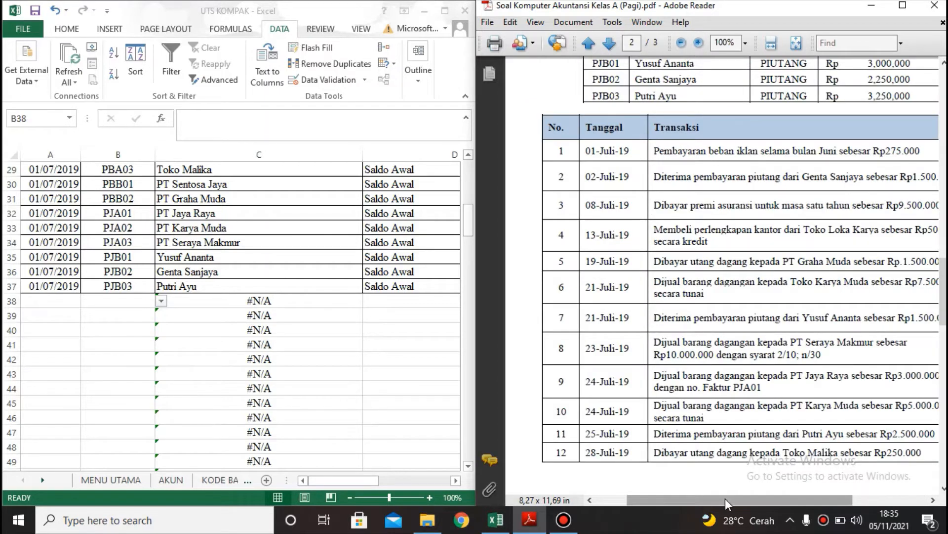
left_click_drag(726, 498, 741, 489)
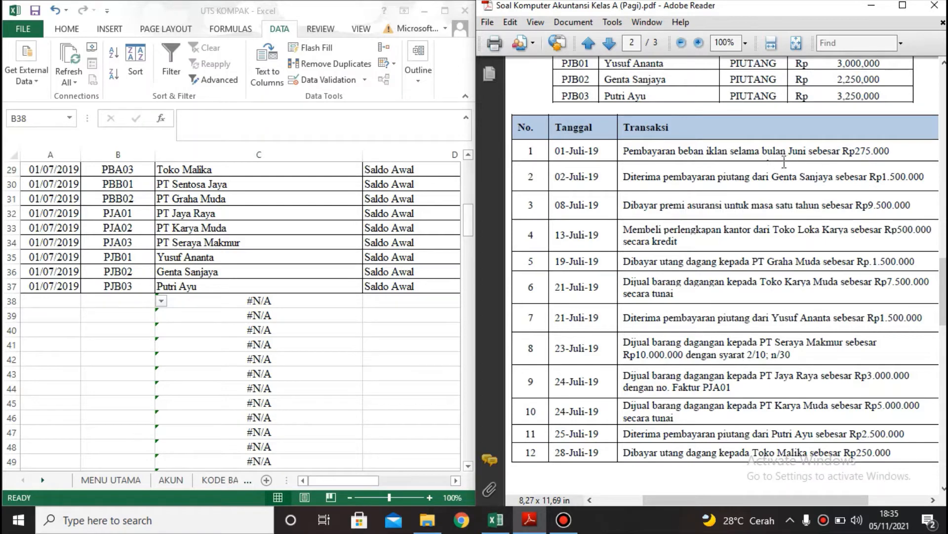
Switch back to Excel and enter the first transaction's date, 1-7-19, in cell A38 of the journal.
left_click(60, 300)
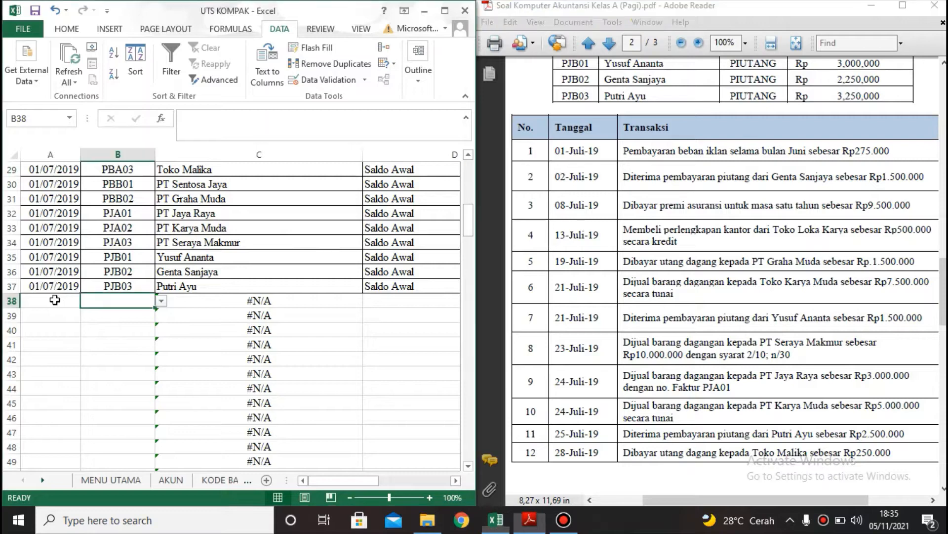
left_click(54, 301)
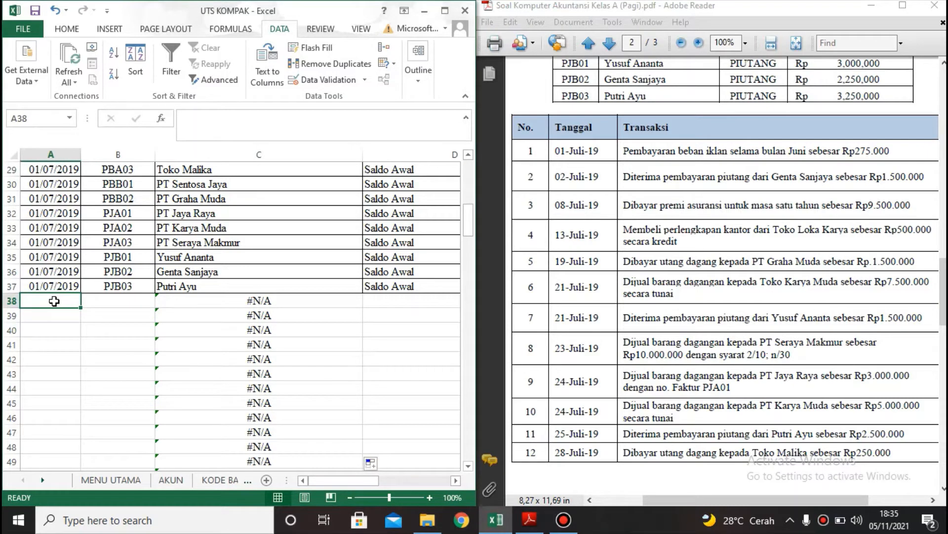
type("1-")
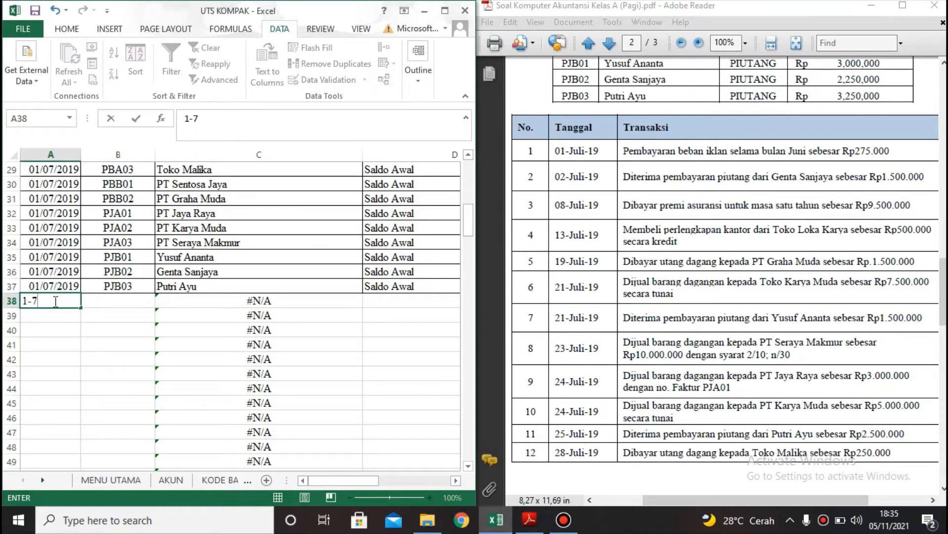
type("7-19")
key("Return")
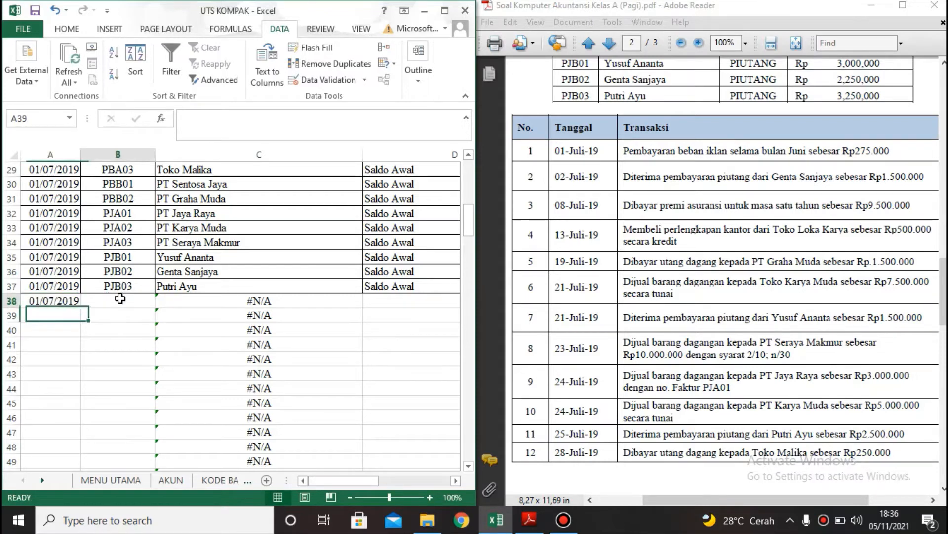
Choose account code 5103 from the list in cell B38.
left_click(118, 298)
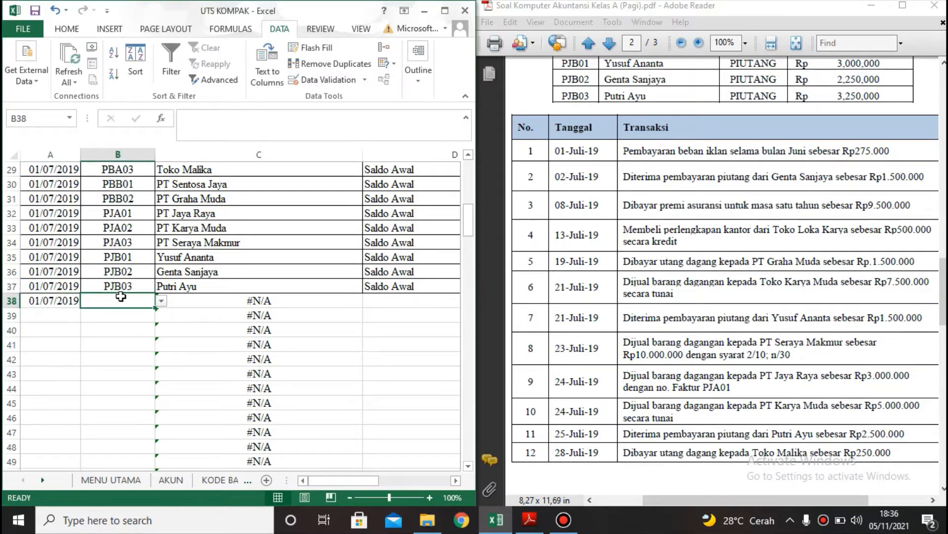
left_click(162, 301)
left_click_drag(162, 322, 165, 366)
left_click(111, 354)
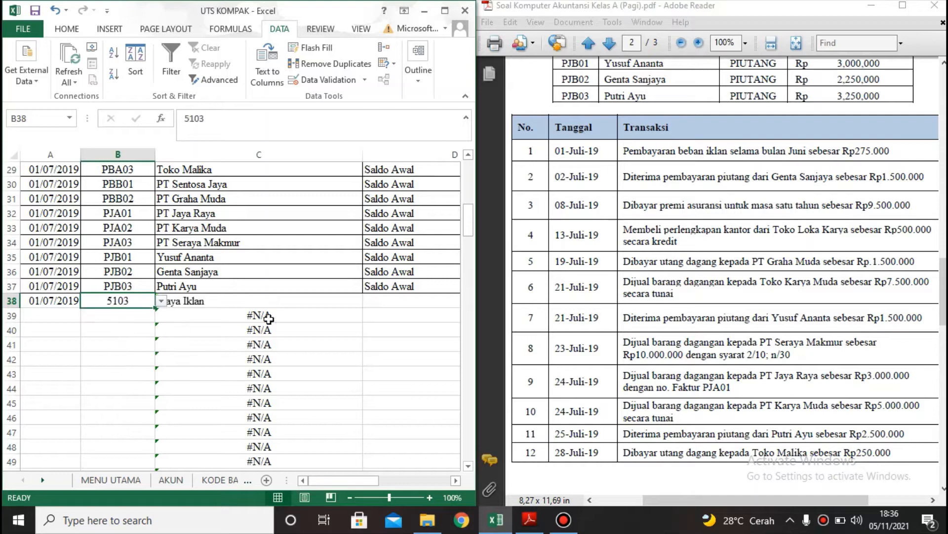
Enter the transaction description "Pembayaran Beban Iklan" in cell D38.
left_click(390, 301)
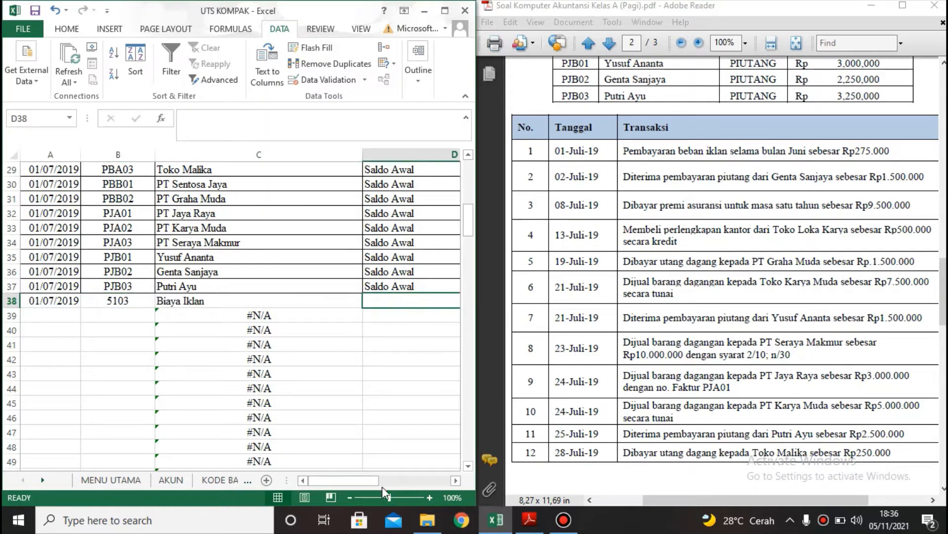
left_click_drag(357, 476, 377, 479)
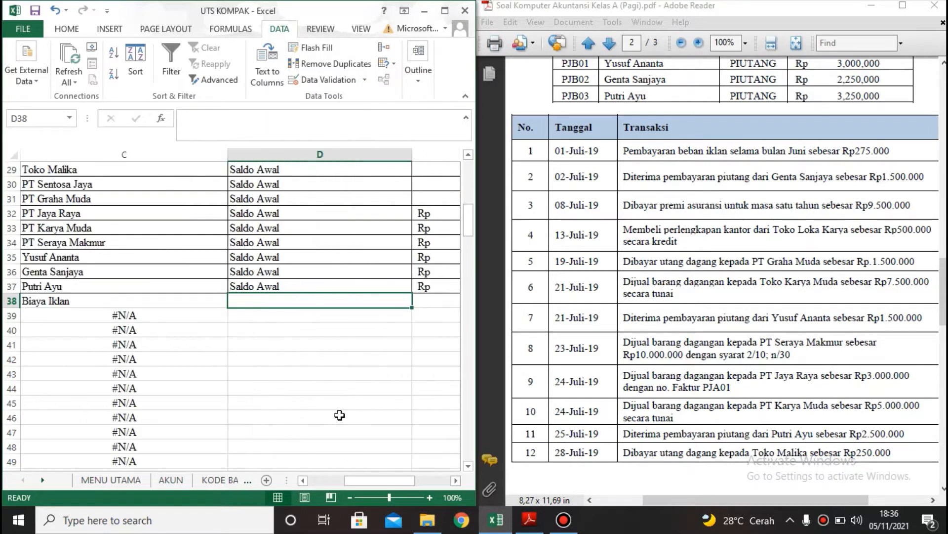
double_click(292, 306)
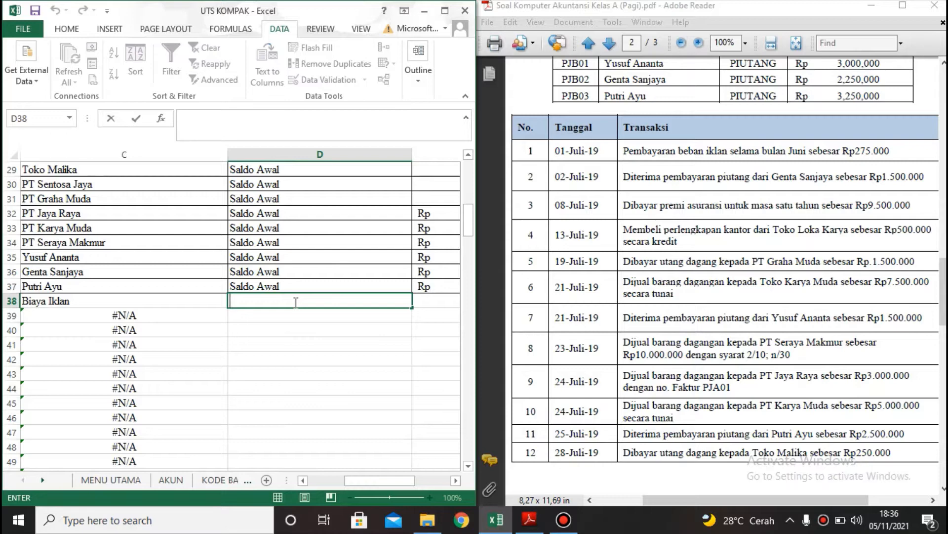
type("p")
key("BackSpace")
type("Pembayaran ")
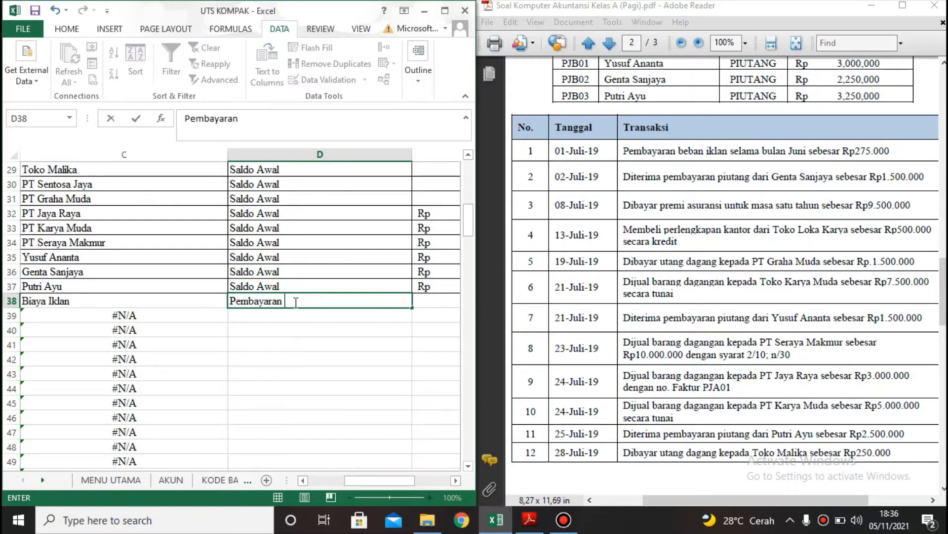
type("Beban Iklan")
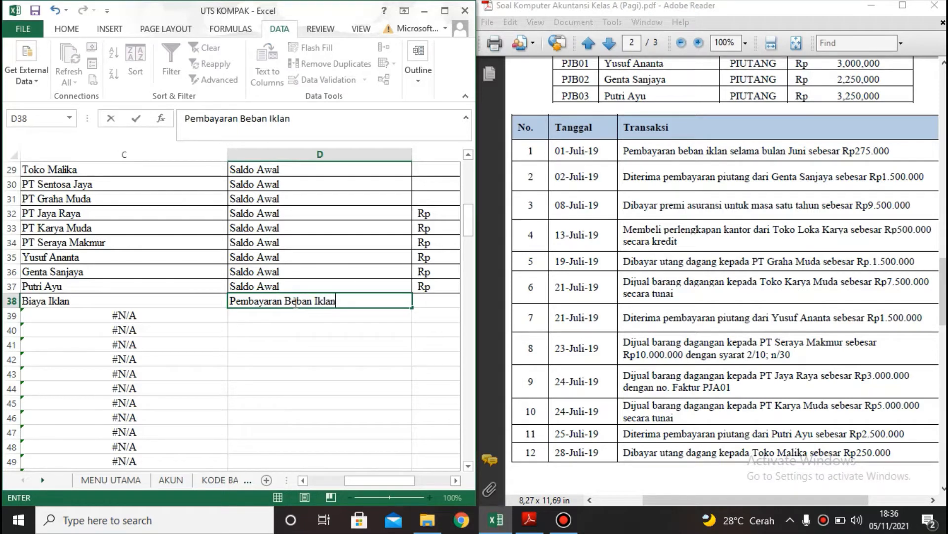
key("Tab")
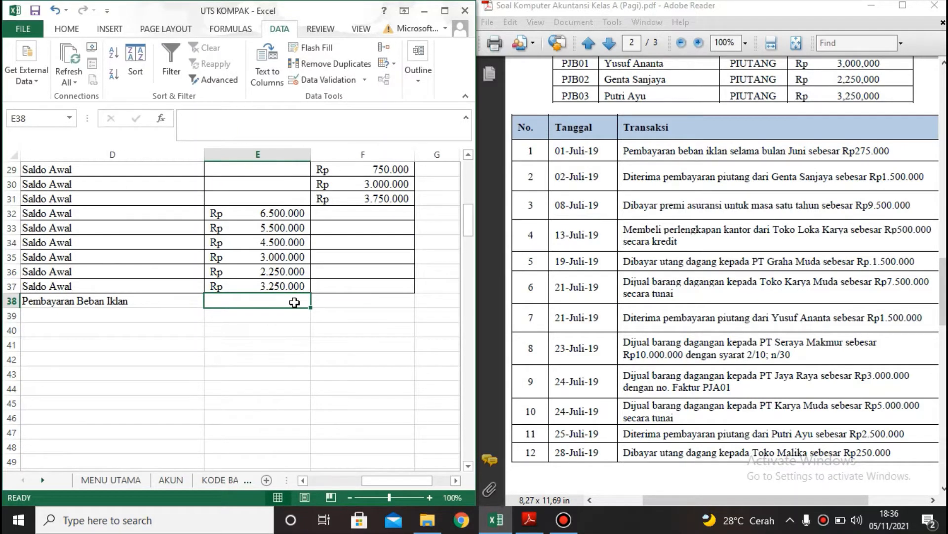
Enter the advertising payment's debit amount of 275.000 in cell E38.
type("275")
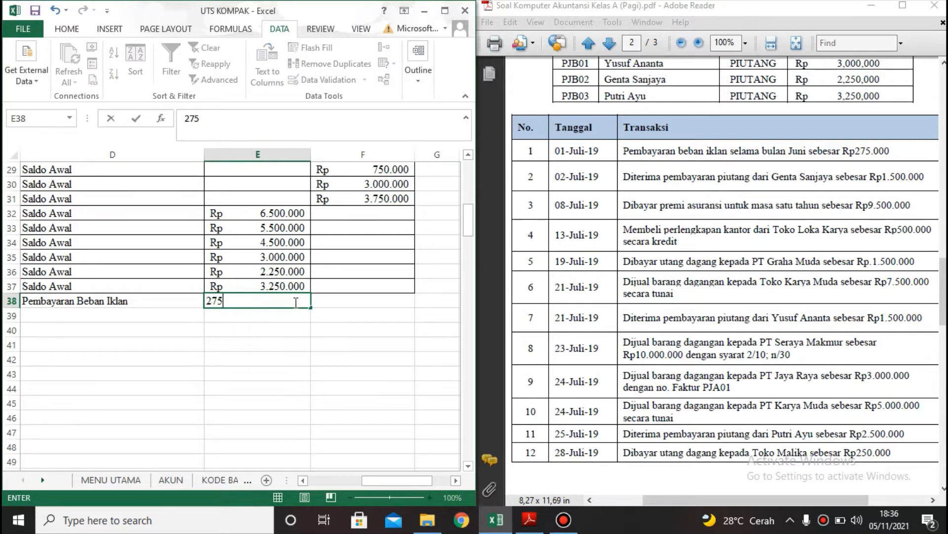
type(".000")
key("Return")
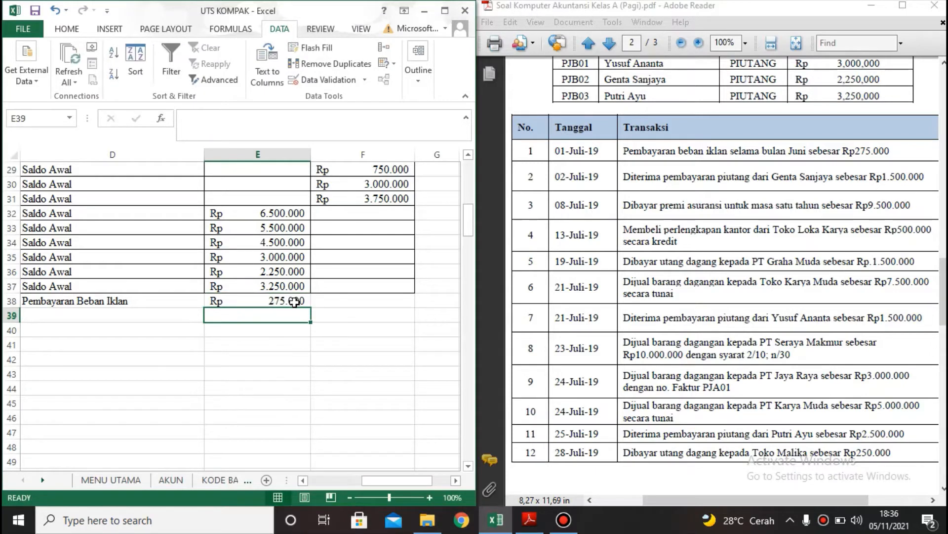
Copy the transaction date from cell A38 into cell A39.
key("Home")
key("Up")
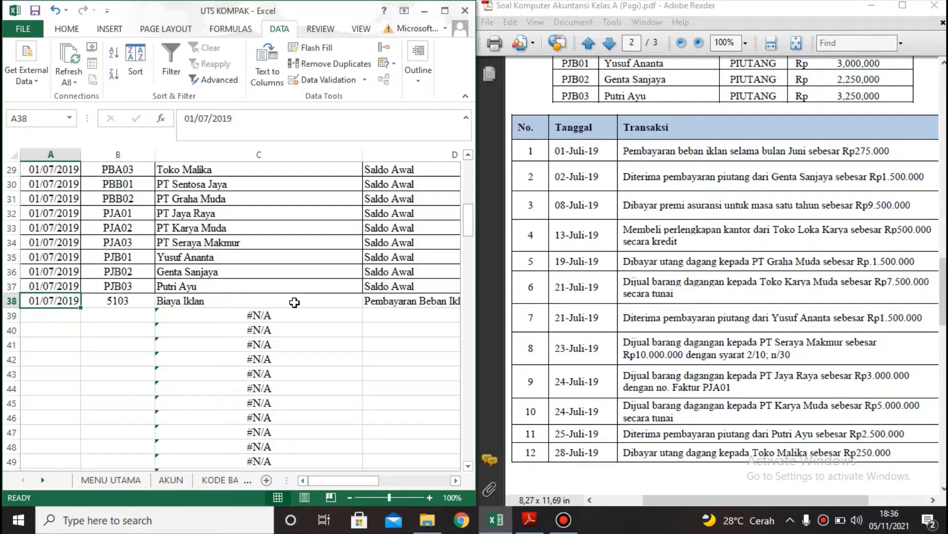
key("ctrl+c")
key("Down")
key("ctrl+c")
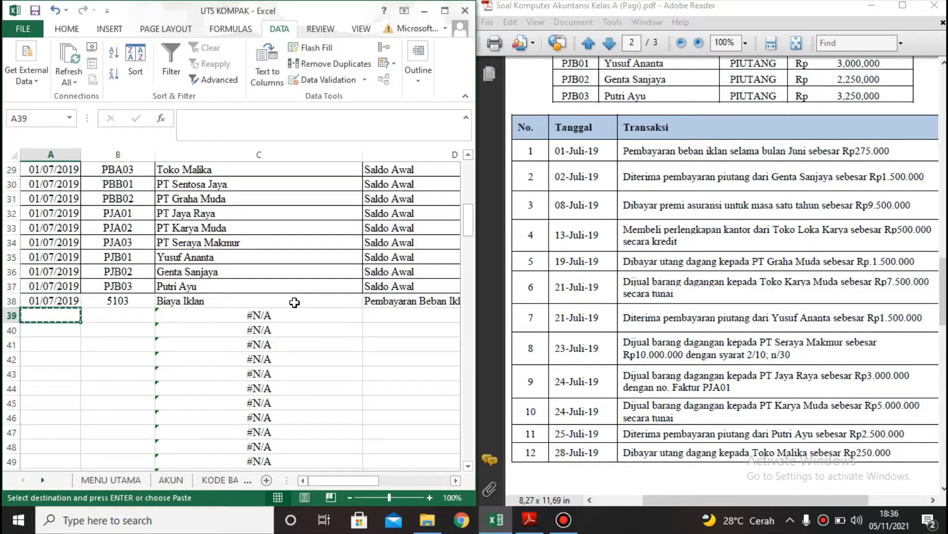
key("Up")
key("ctrl+c")
key("Down")
key("ctrl+v")
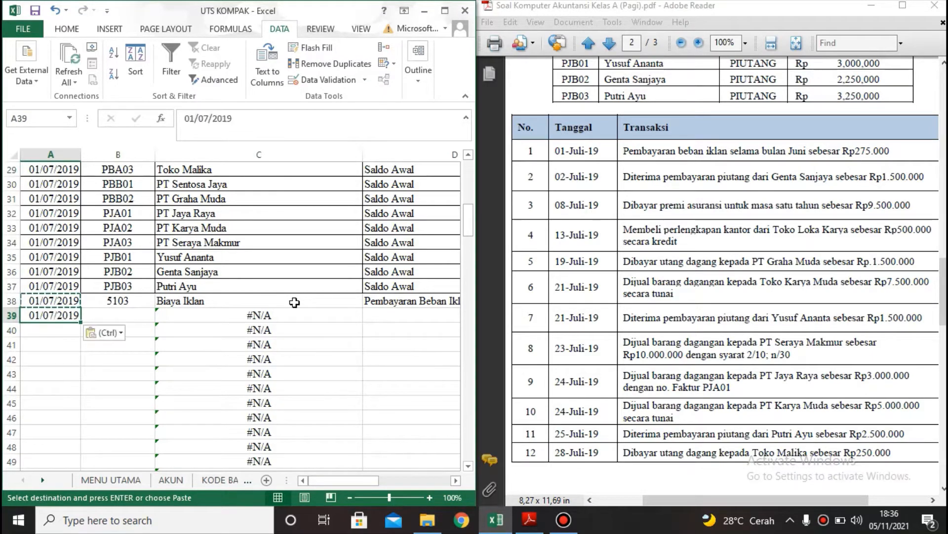
Choose account code 1101 from the list in cell B39.
key("Right")
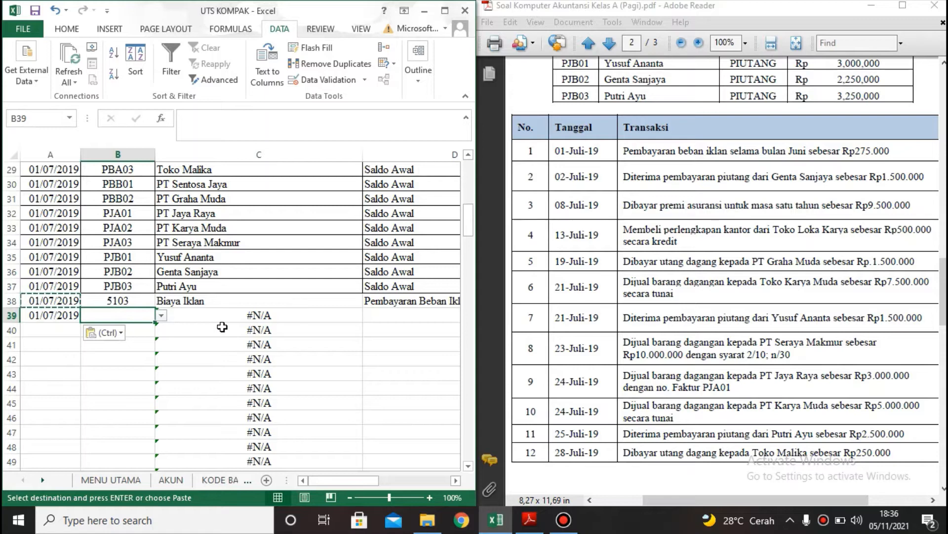
left_click(162, 315)
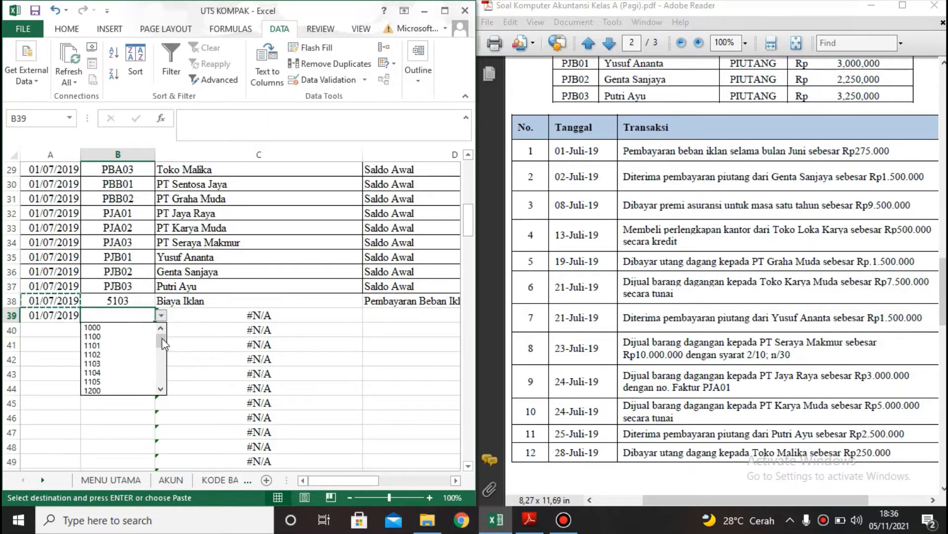
left_click(129, 345)
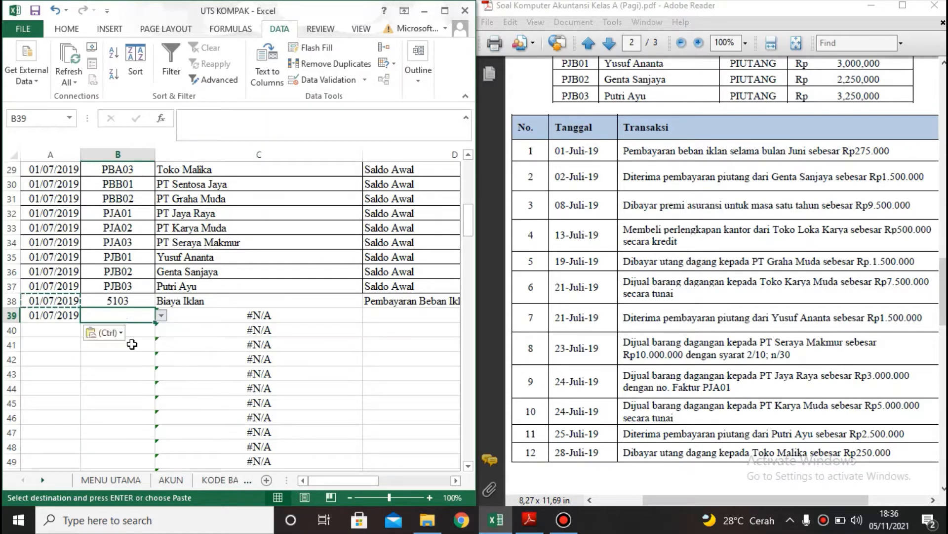
Copy the description "Pembayaran Beban Iklan" from cell D38 into cell D39.
left_click(401, 315)
left_click_drag(375, 485, 412, 474)
left_click(335, 298)
key("ctrl+c")
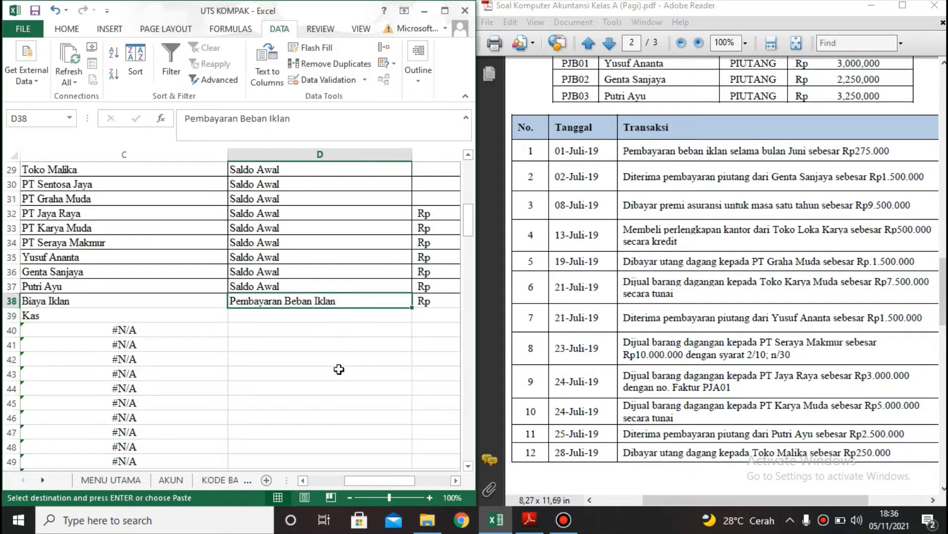
left_click(337, 317)
key("ctrl+v")
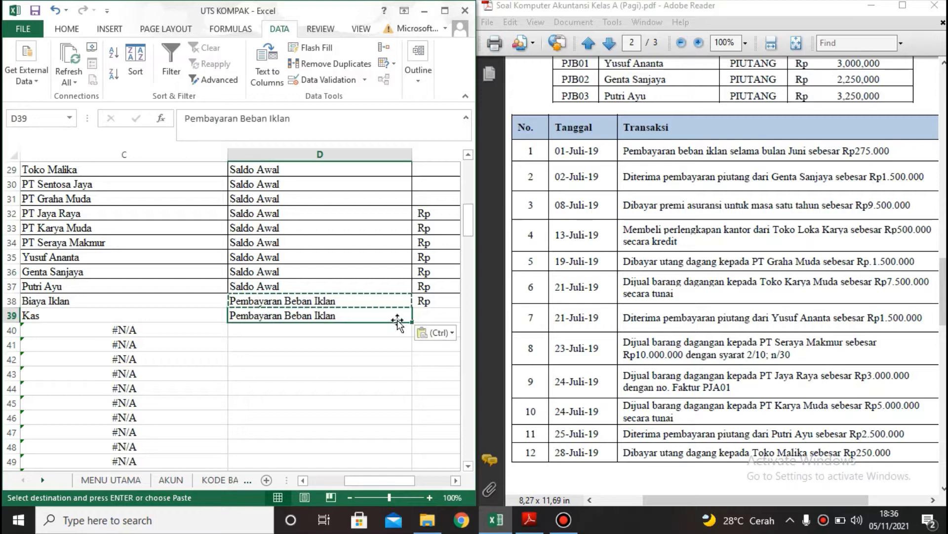
Copy the debit amount in cell E38 into the credit cell F39.
left_click(414, 317)
key("Up")
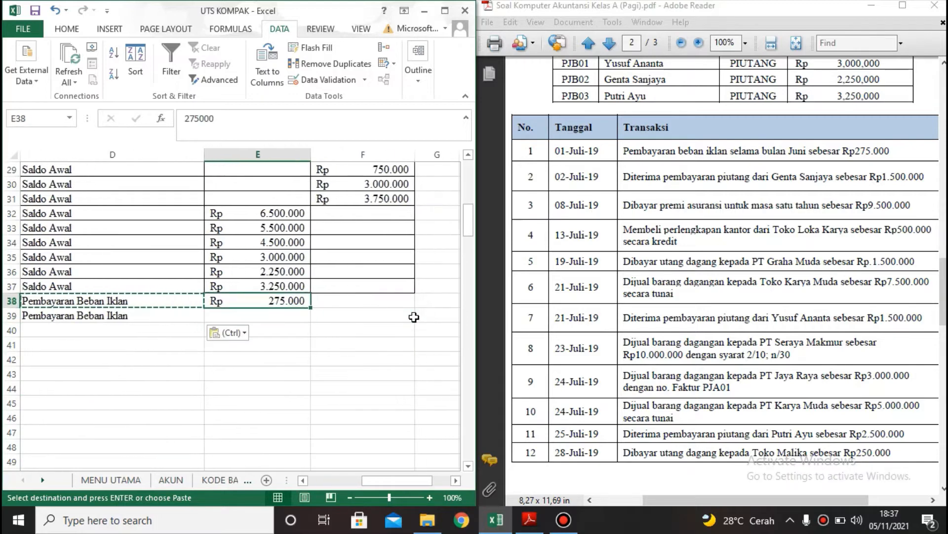
key("ctrl+c")
left_click(414, 317)
key("ctrl+v")
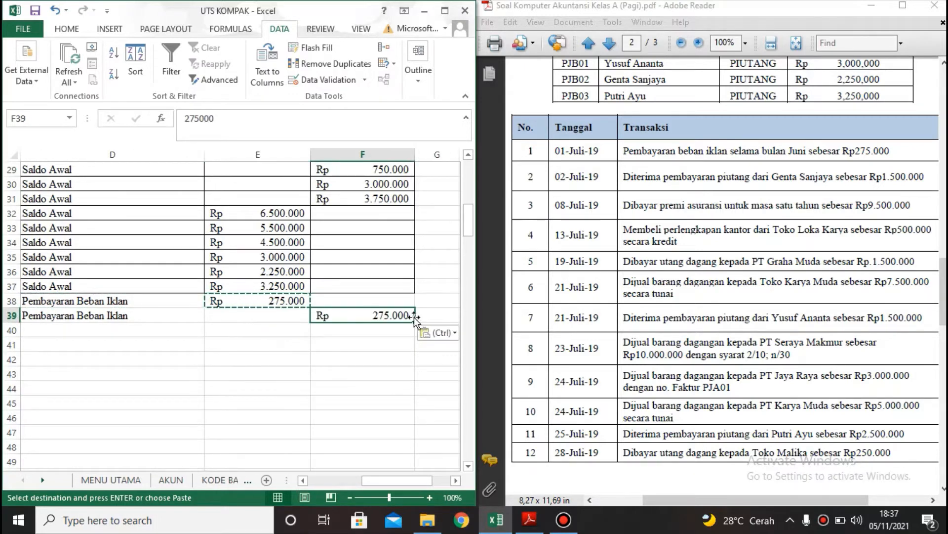
Start the second transaction in row 40 with date 2-7-19 and account code 1101 from the list.
key("Home")
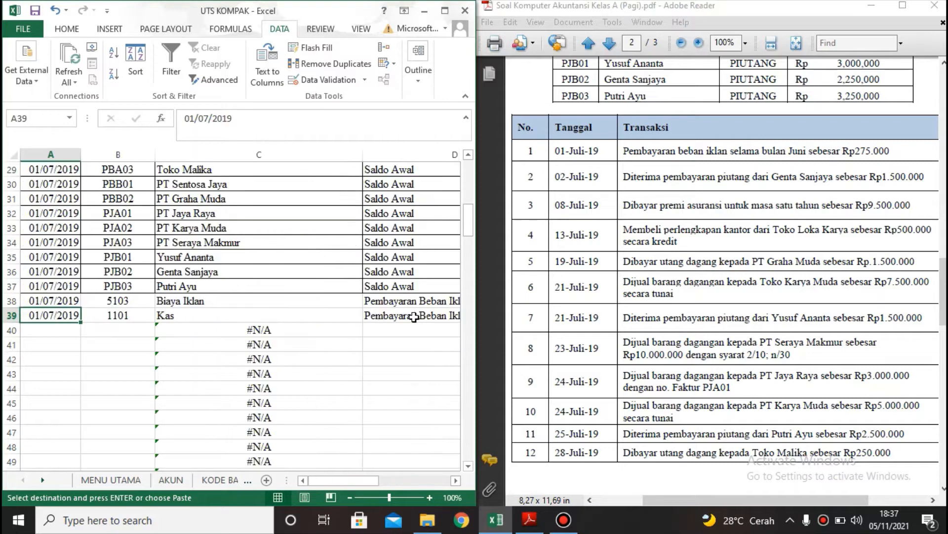
key("Down")
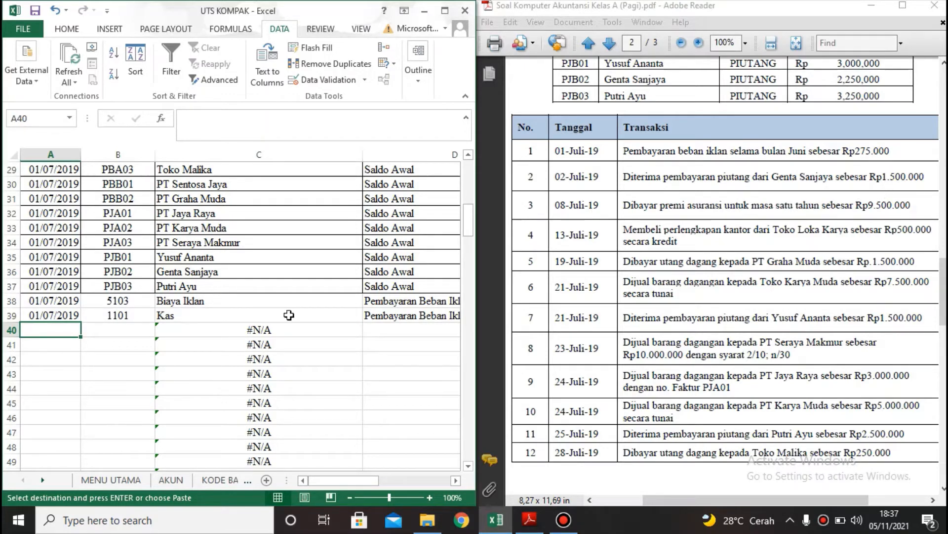
type("2")
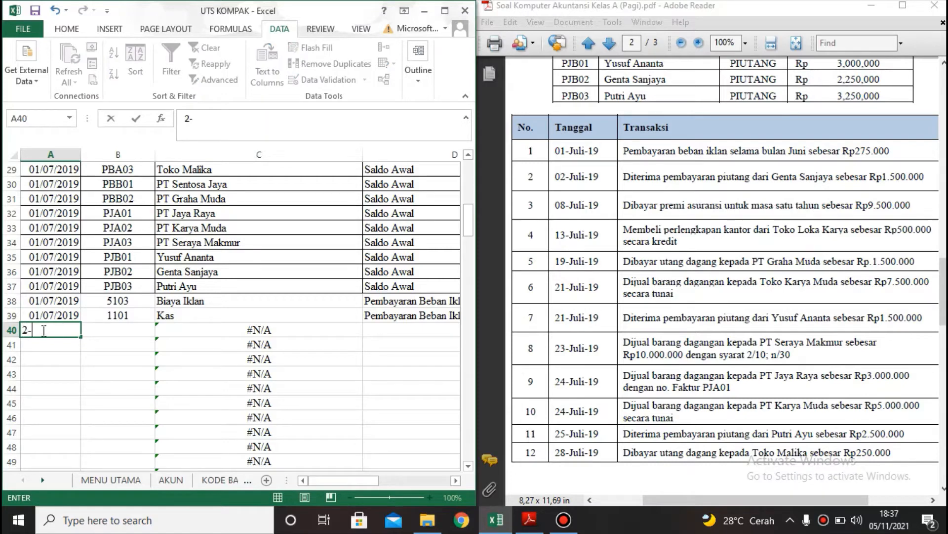
type("-7-19")
key("Tab")
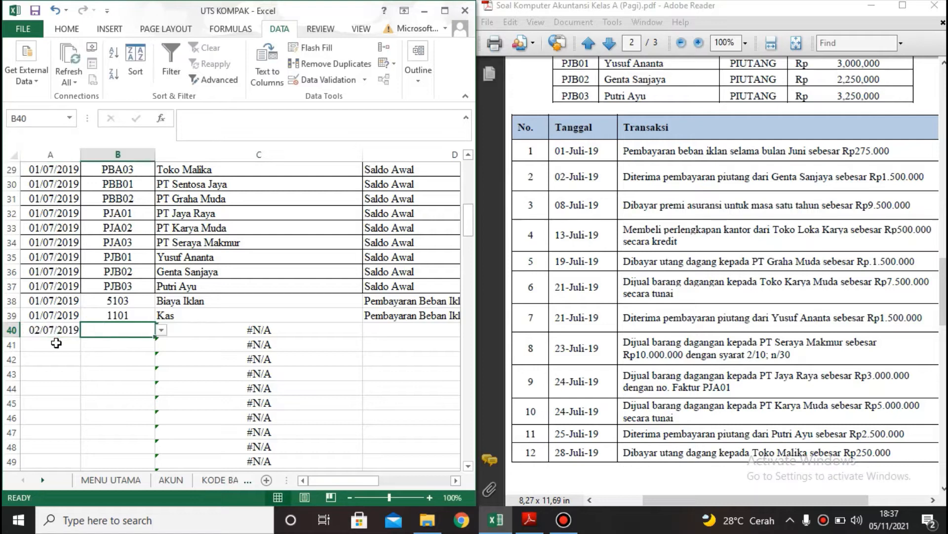
left_click(161, 330)
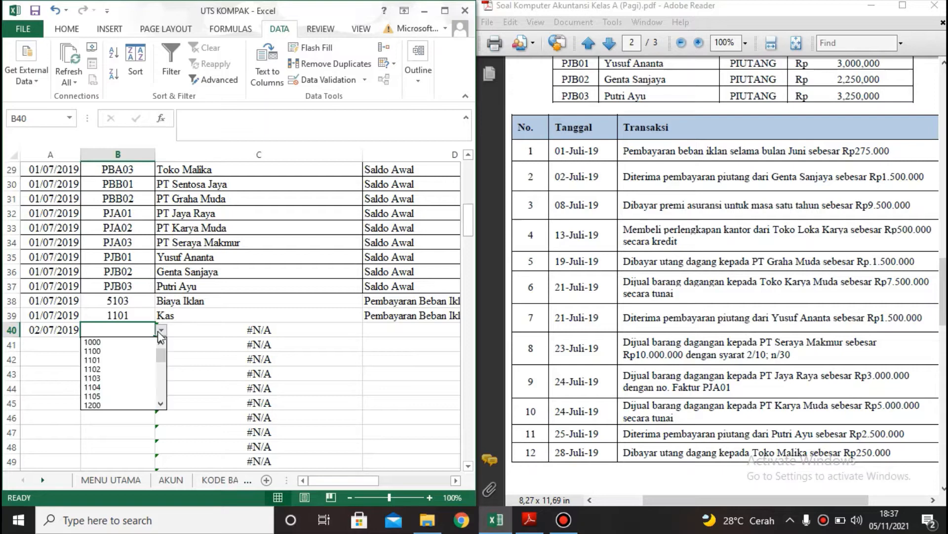
left_click(123, 360)
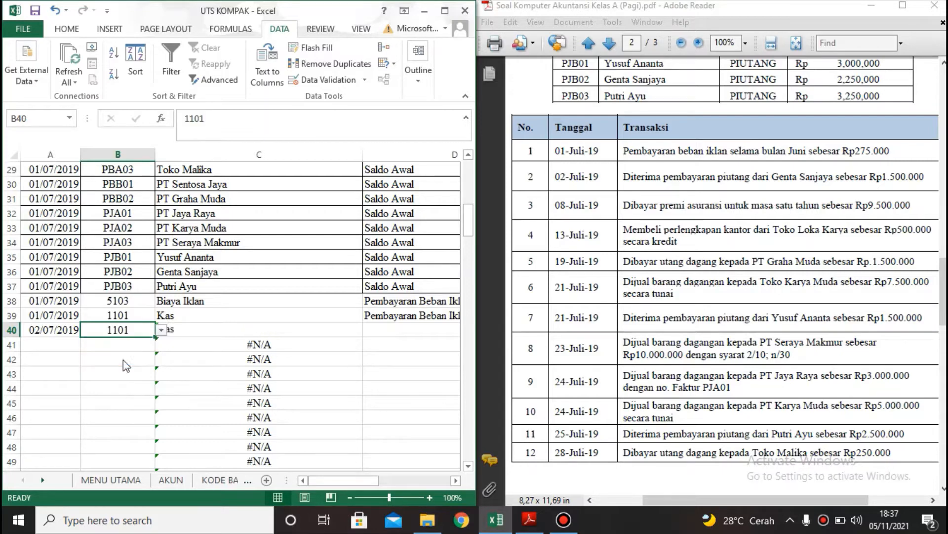
Enter the transaction description "Penerimaan Piutang" in cell D40.
left_click(425, 330)
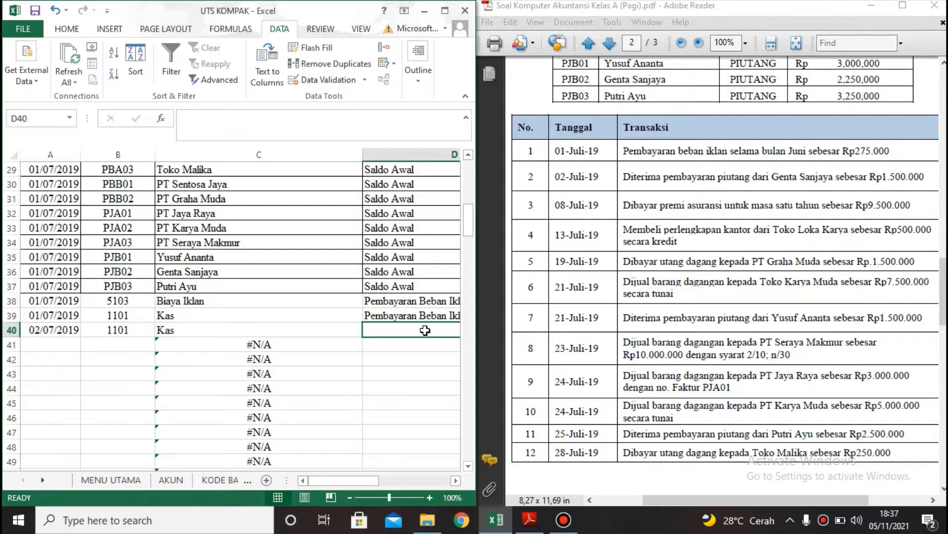
type("Pener")
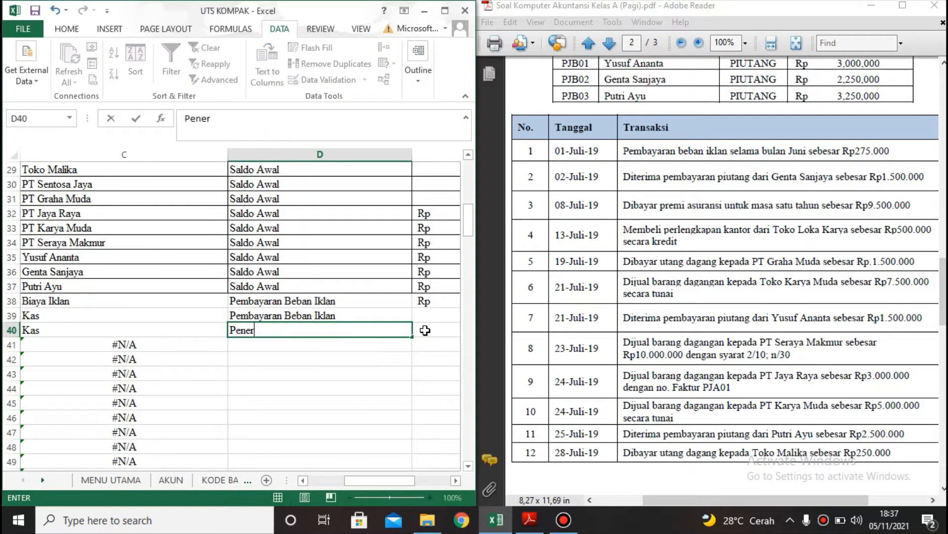
type("imaan Piu")
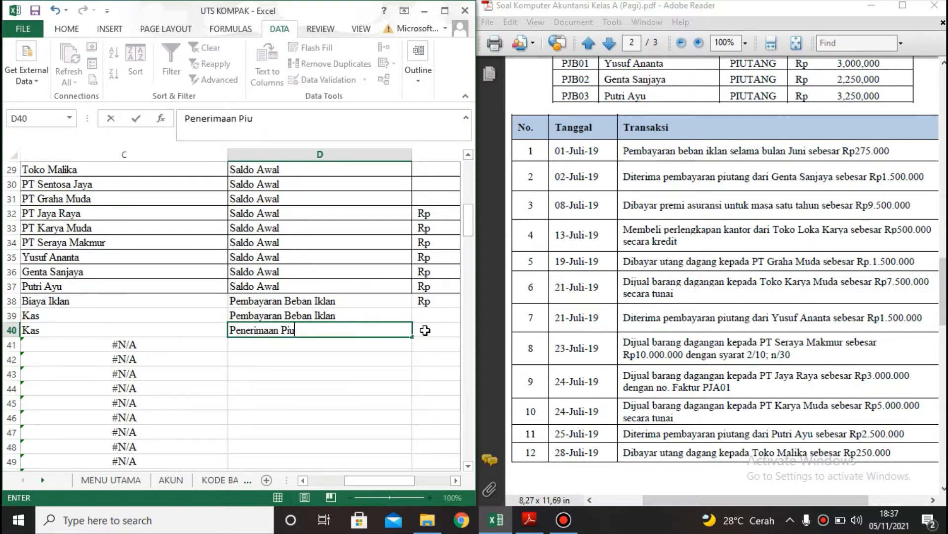
type("tang")
key("Tab")
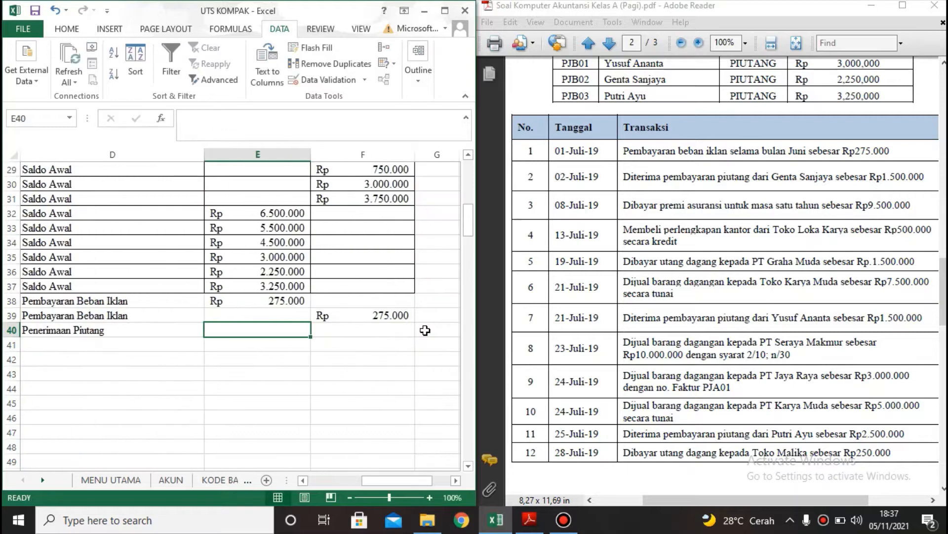
Enter the receivable payment's debit amount of 1.500.000 in cell E40.
type("1.500")
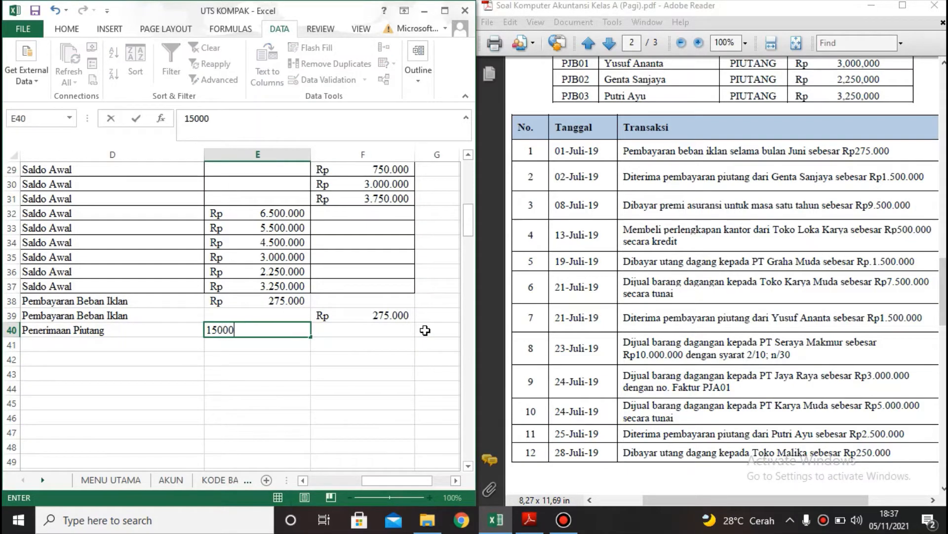
type(".000")
key("Return")
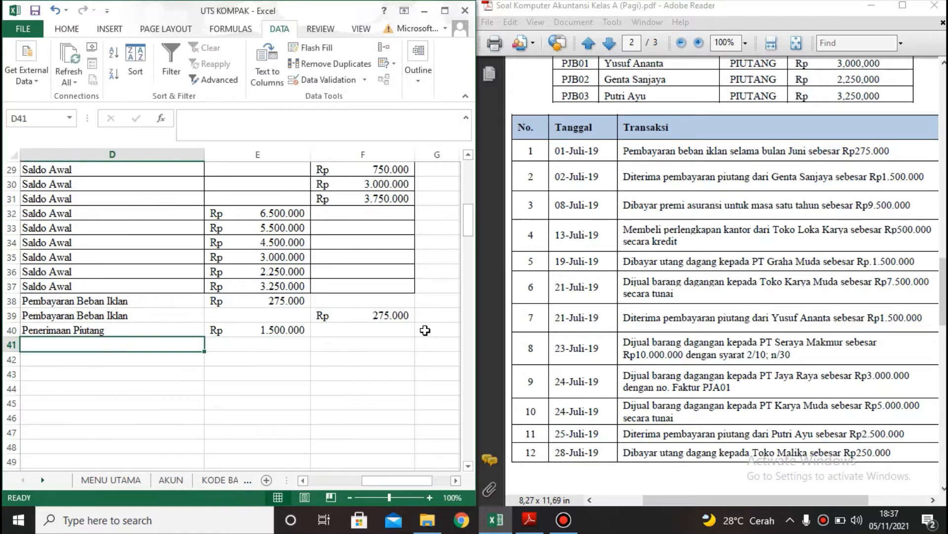
Copy the second transaction's date from cell A40 into cell A41.
key("Home")
key("Up")
key("ctrl+c")
key("Down")
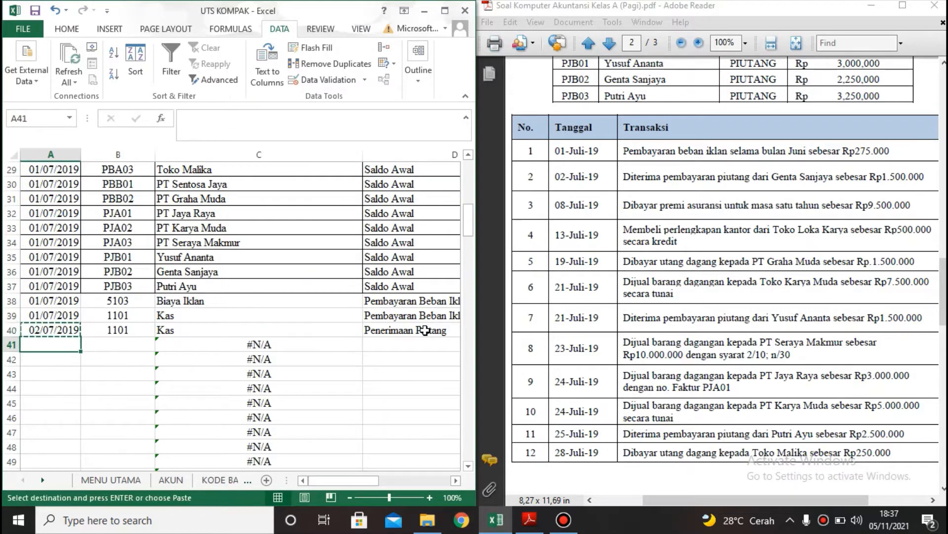
key("Right")
key("Left")
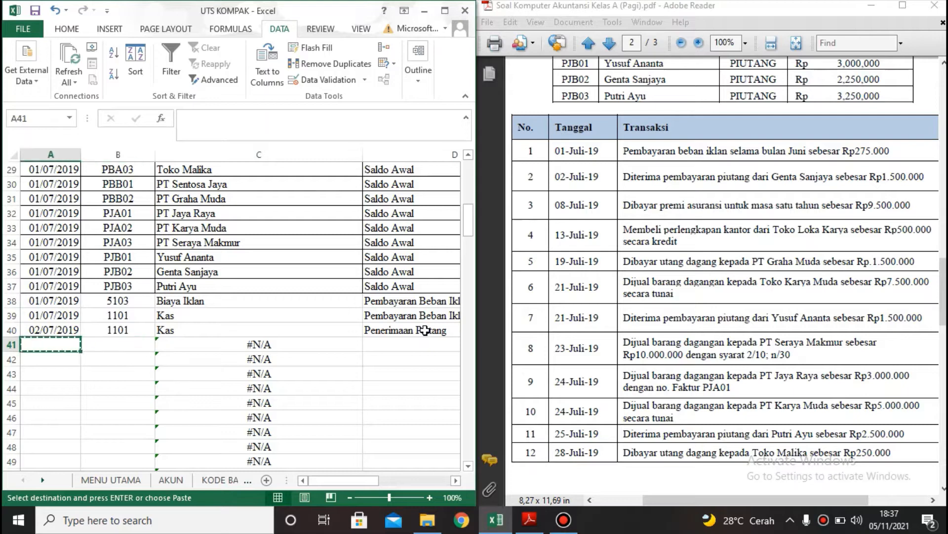
key("ctrl+c")
key("Up")
key("ctrl+c")
key("Down")
key("ctrl+v")
Choose account code 1102 from the list in cell B41.
key("Right")
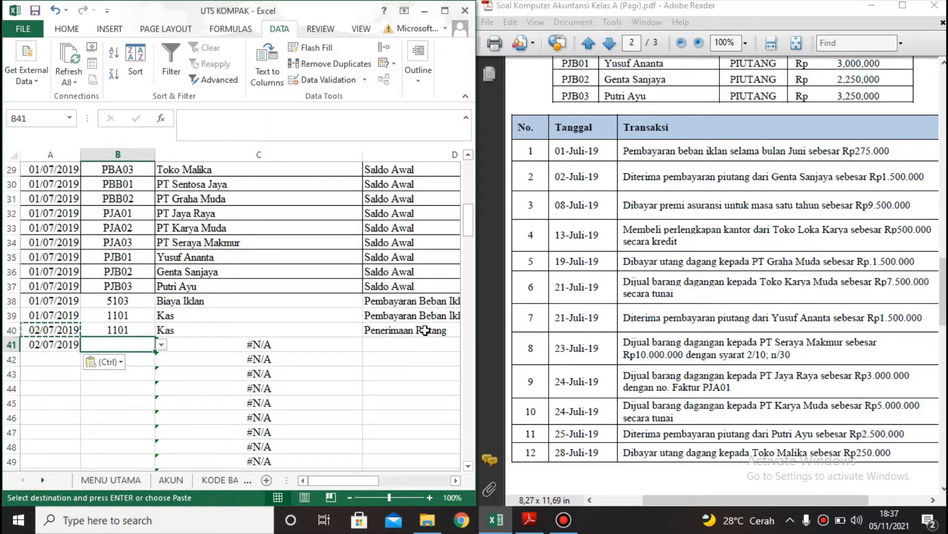
left_click(162, 345)
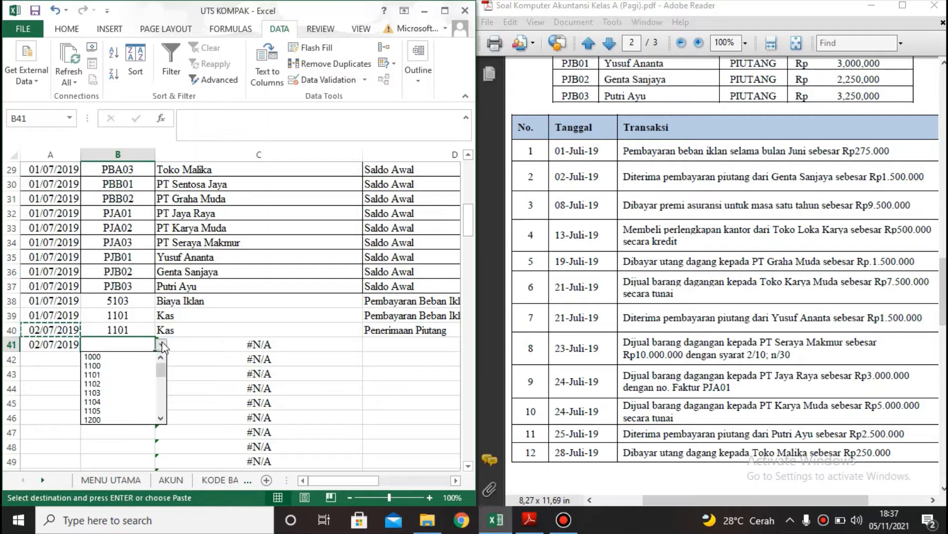
left_click(115, 380)
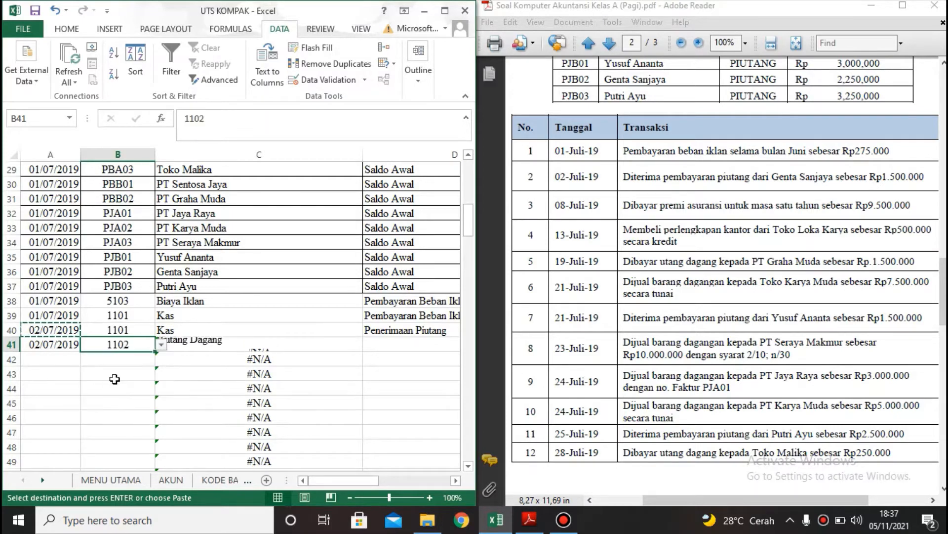
Copy the description "Penerimaan Piutang" from cell D40 into cell D41.
left_click(423, 344)
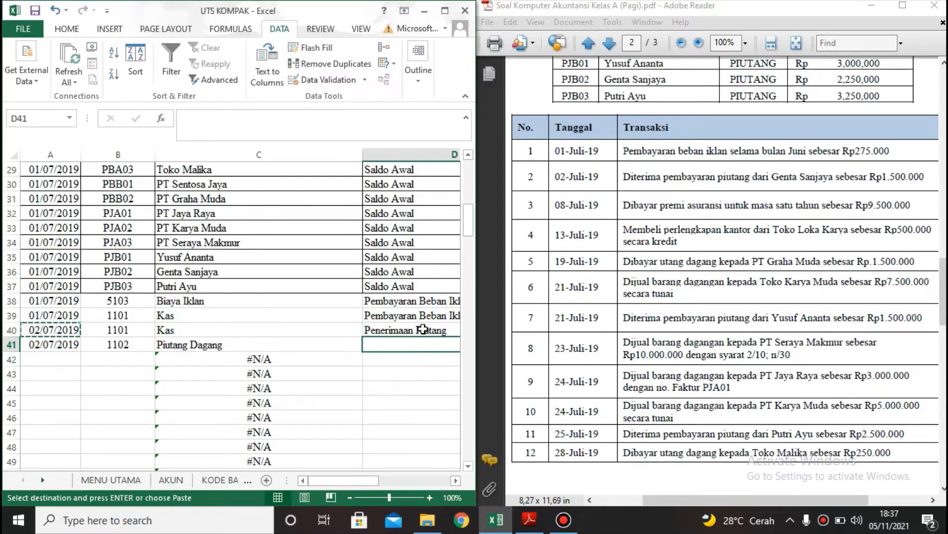
left_click(423, 330)
key("ctrl+c")
left_click(429, 345)
key("ctrl+v")
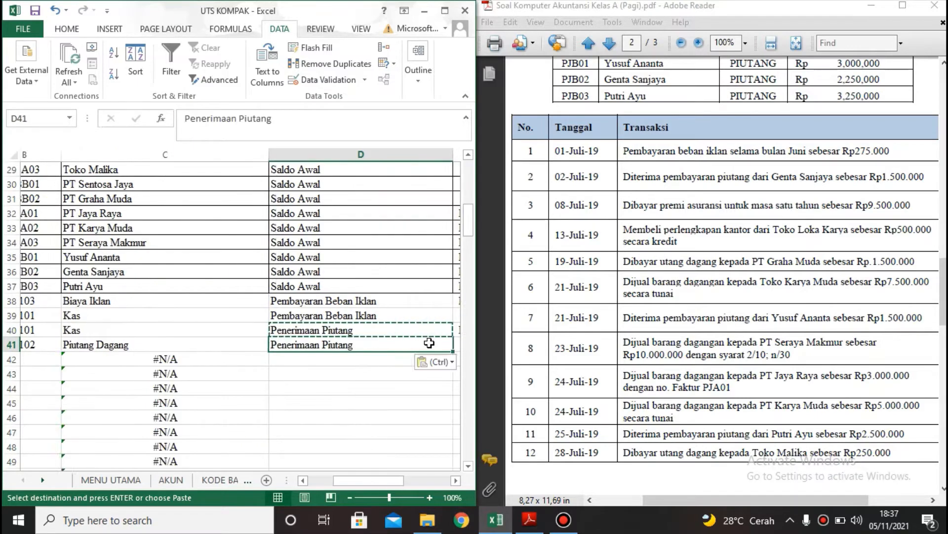
Copy the debit amount in cell E40 into the credit cell F41, and return to the date column.
key("Right")
key("Up")
key("ctrl+c")
key("Right")
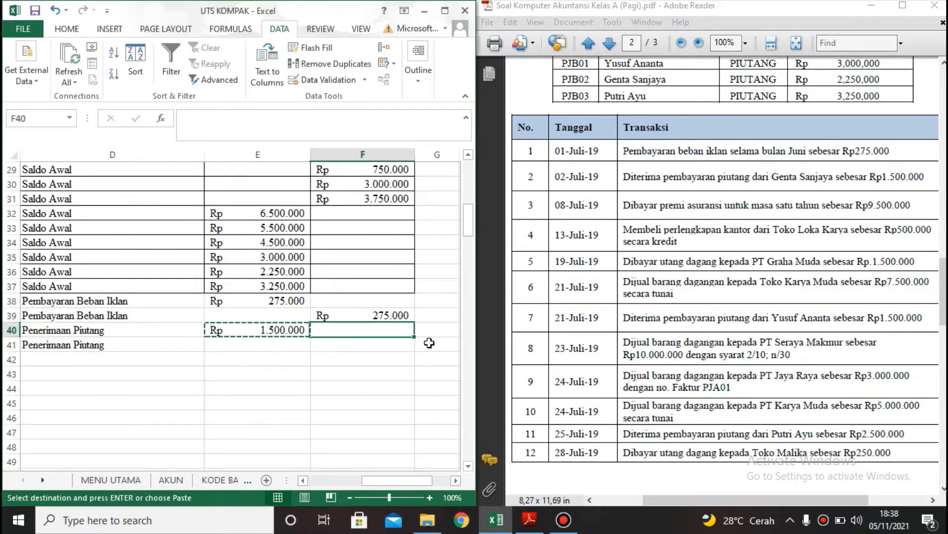
key("Down")
key("ctrl+v")
key("Left")
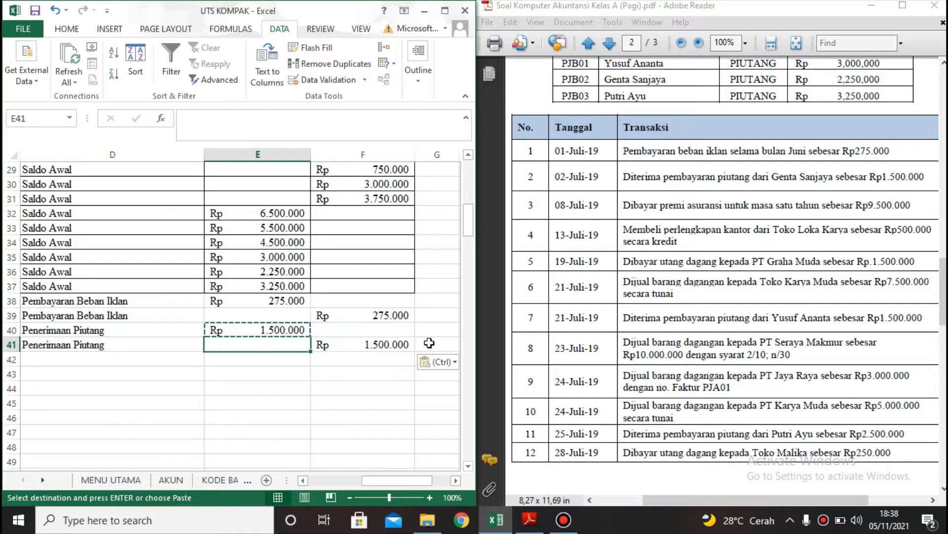
key("Home")
key("Down")
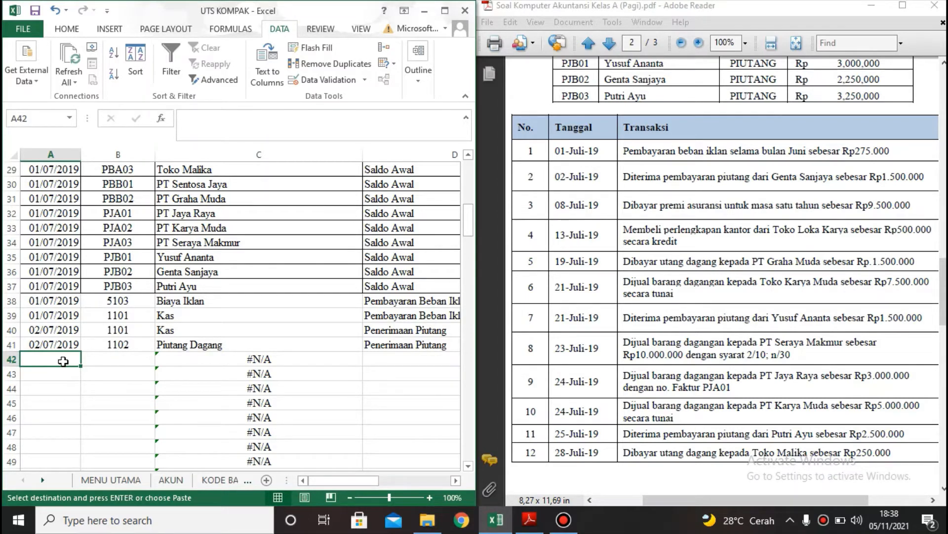
key("Up")
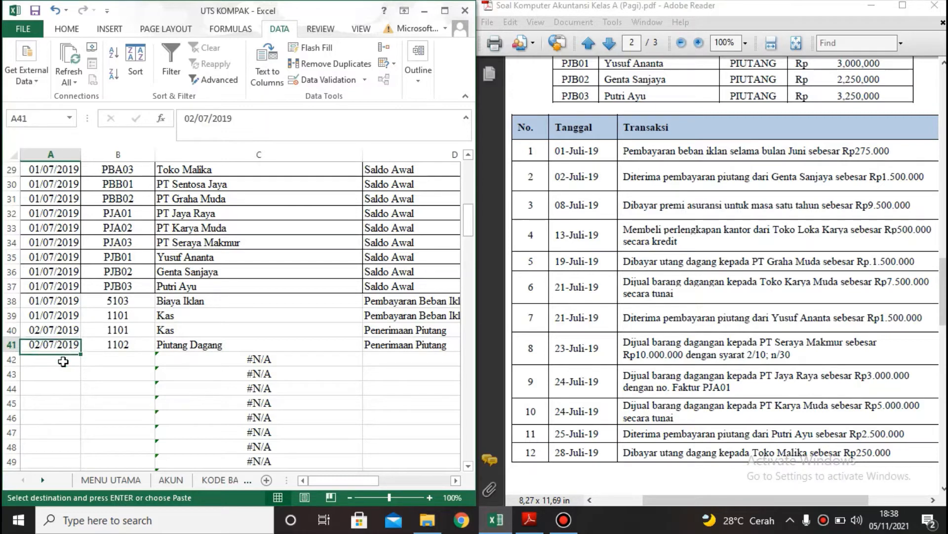
Copy the date from cell A41 into cell A42.
key("ctrl+c")
key("Down")
key("ctrl+v")
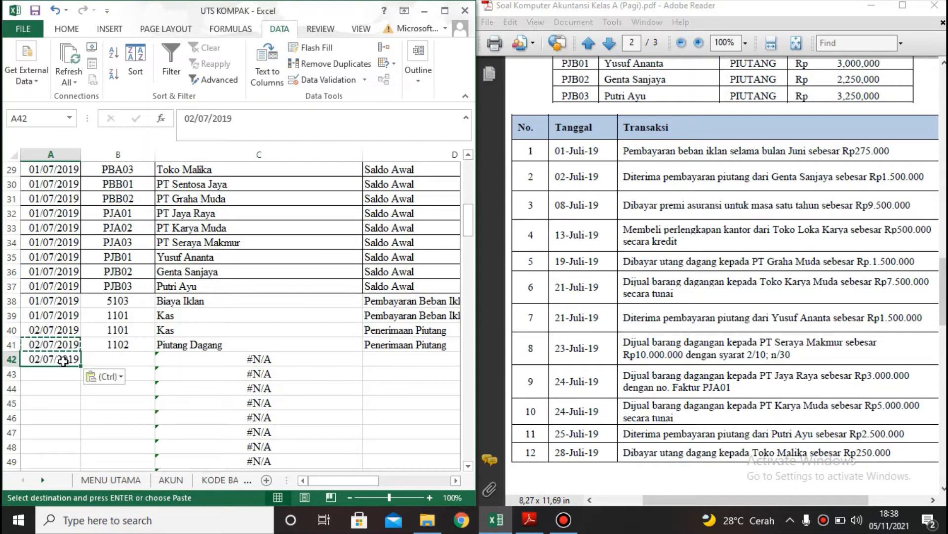
Set the data validation list source of cell B42 to the KODE BANTU codes.
key("Right")
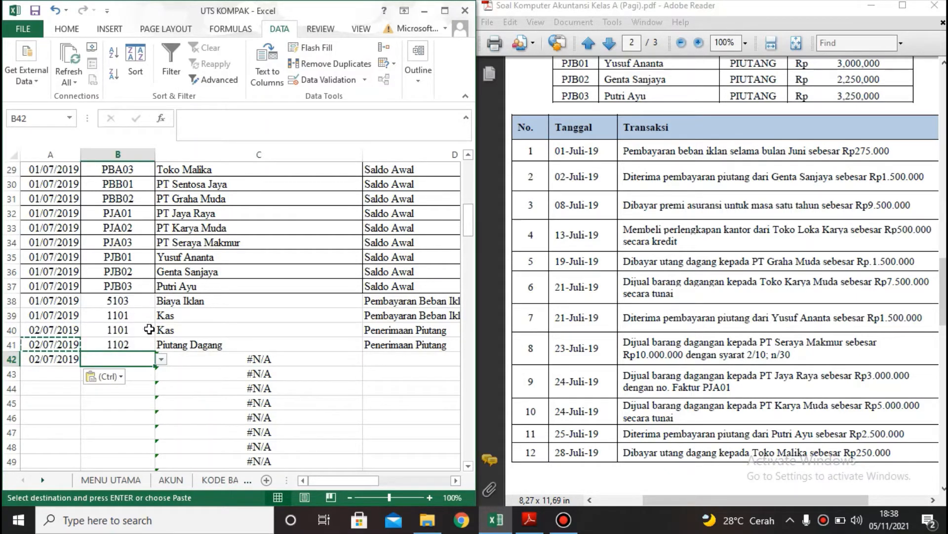
left_click(326, 80)
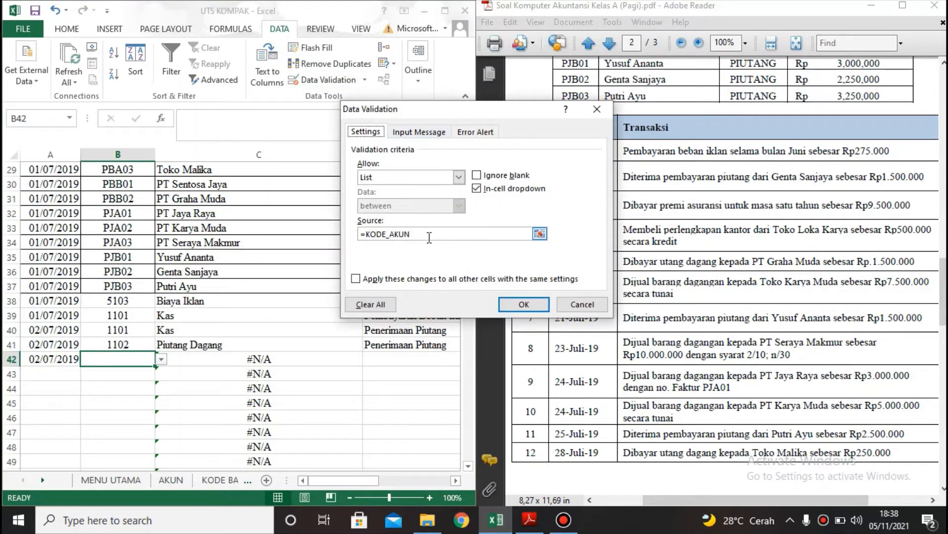
key("BackSpace")
key("BackSpace")
key("BackSpace")
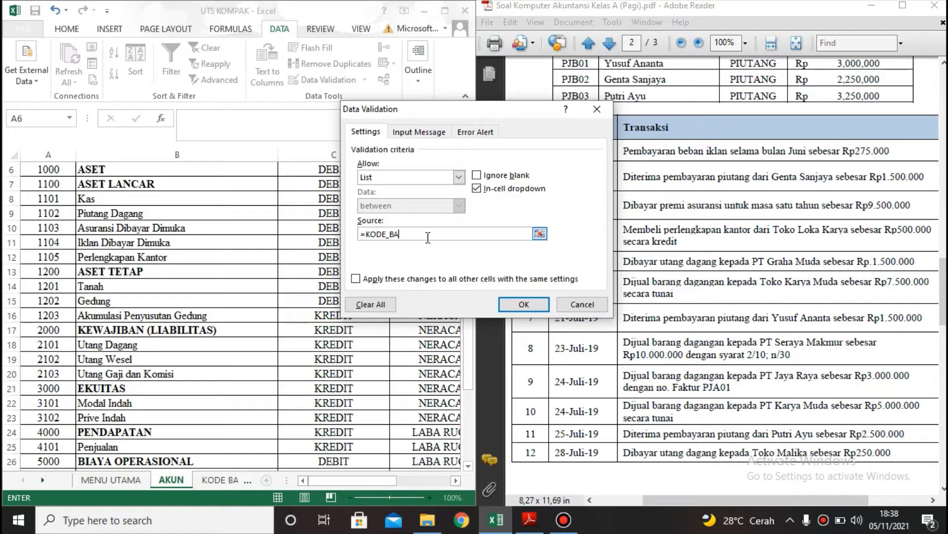
left_click(513, 303)
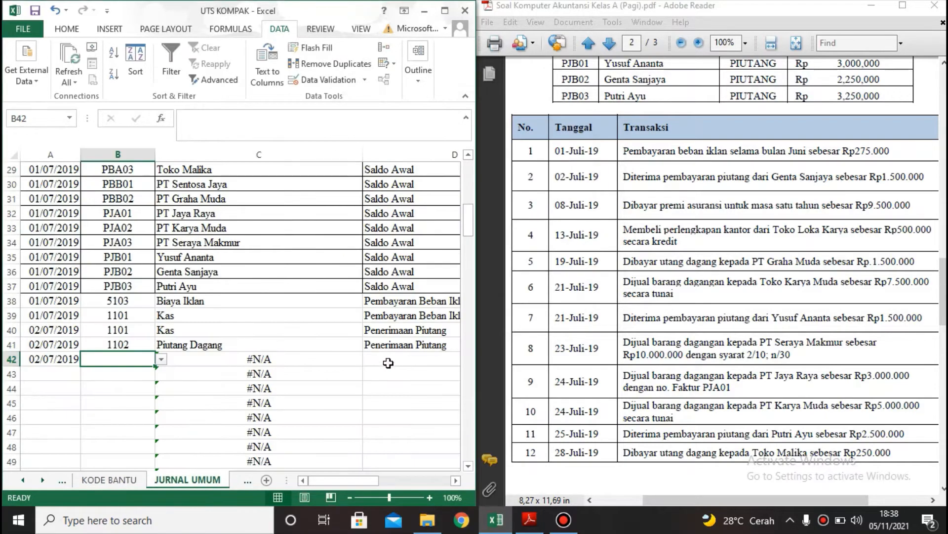
Change the lookup table in cell C42's VLOOKUP formula to DAFTAR_BANTU.
left_click(246, 359)
left_click(317, 118)
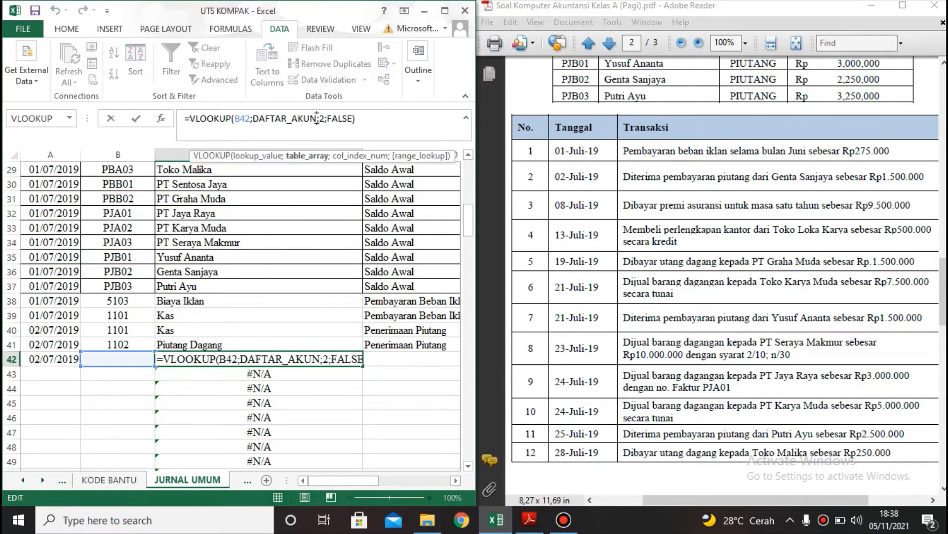
key("BackSpace")
key("BackSpace")
key("BackSpace")
key("BackSpace")
type("BAN")
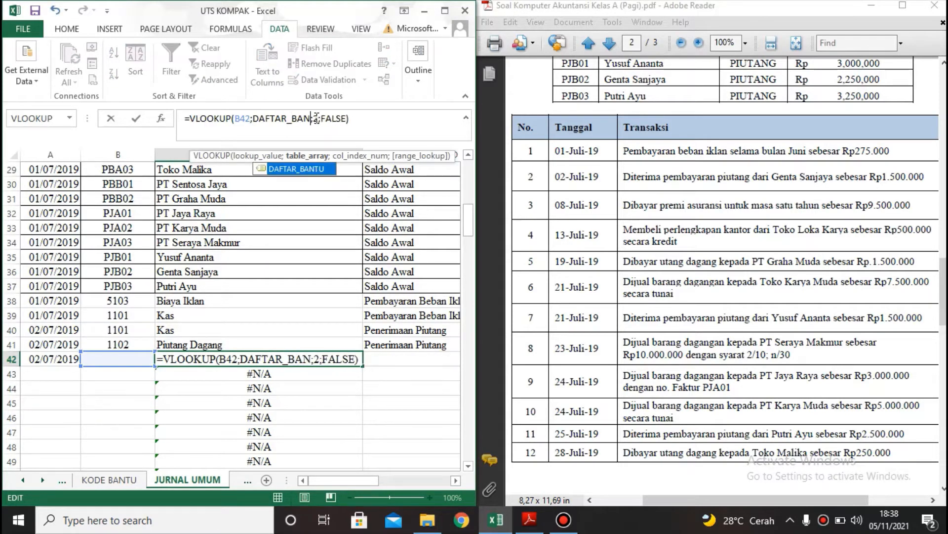
type("TU")
key("Return")
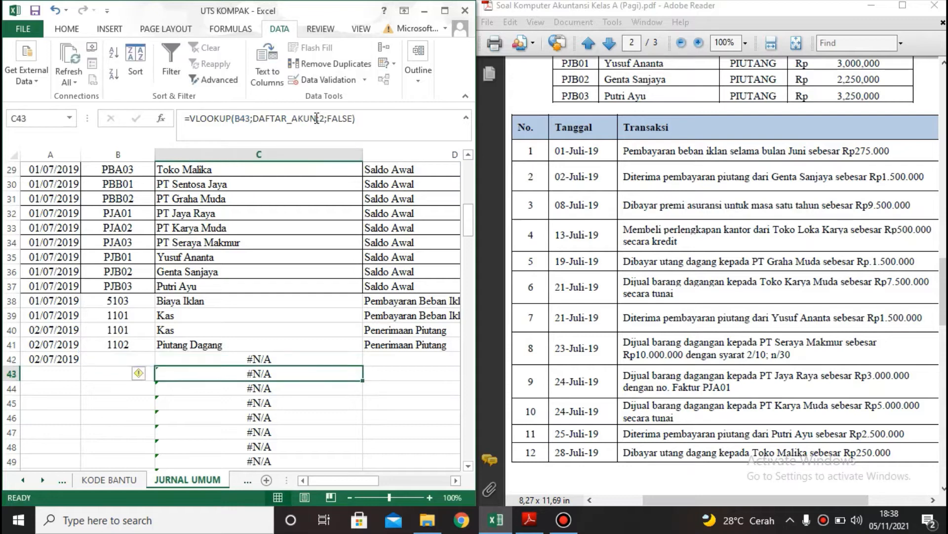
Choose helper code PJB02 from the list in cell B42.
left_click(119, 360)
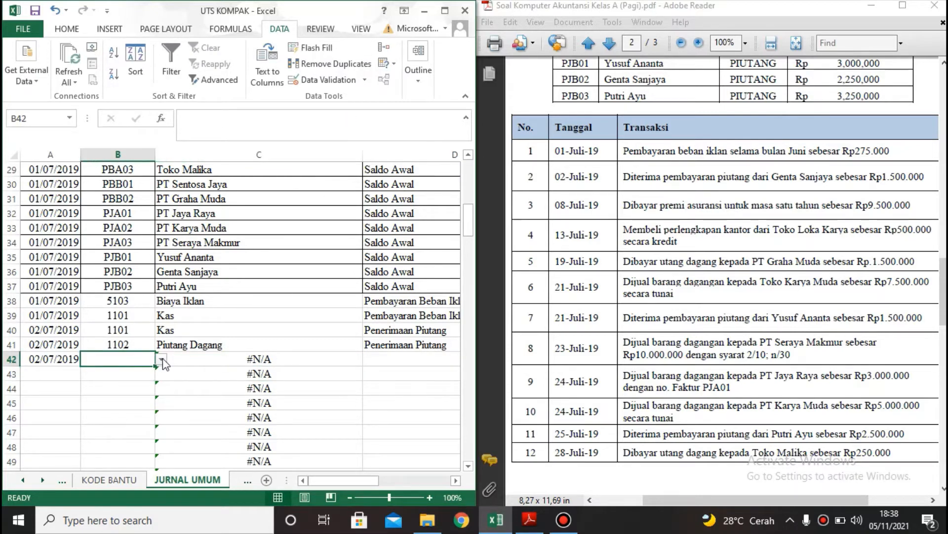
left_click(162, 360)
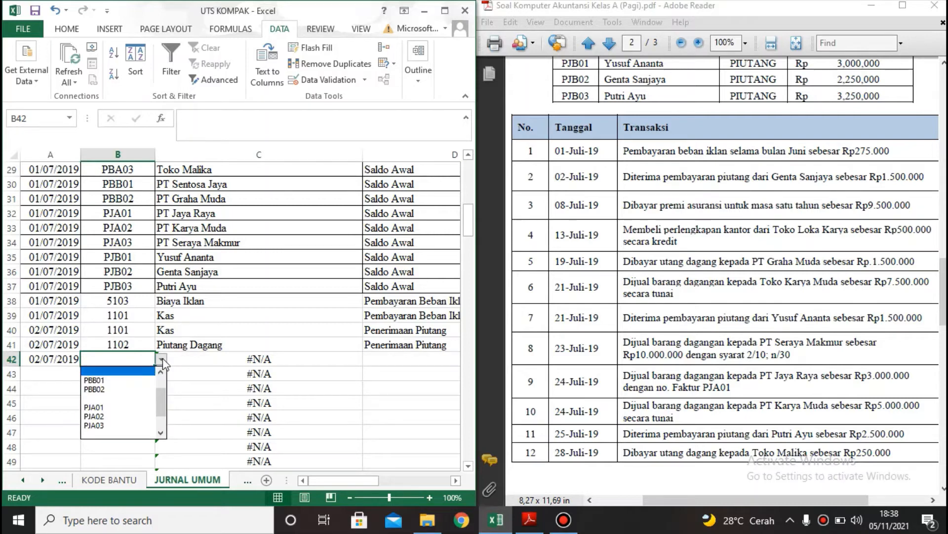
scroll(159, 400, "down", 2)
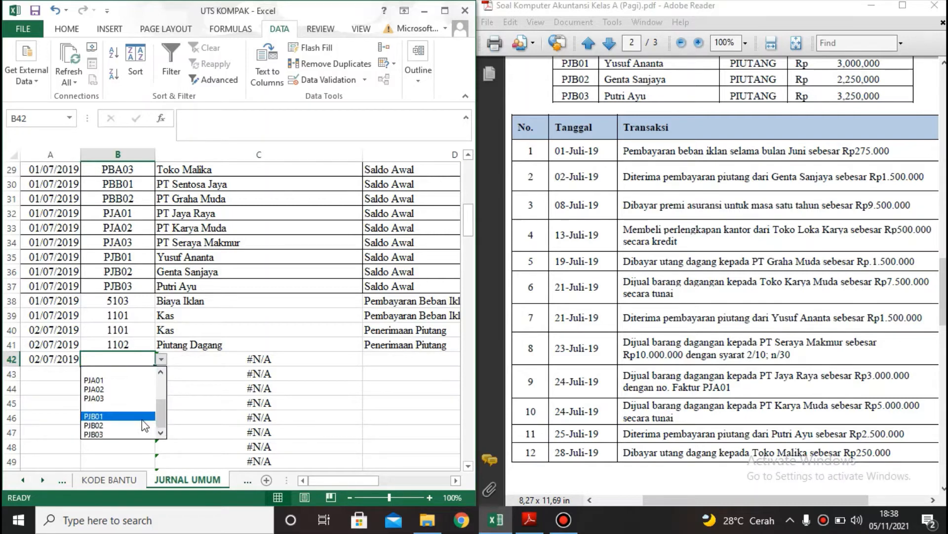
left_click(140, 425)
Copy the description "Penerimaan Piutang" from cell D41 into cell D42.
left_click(387, 358)
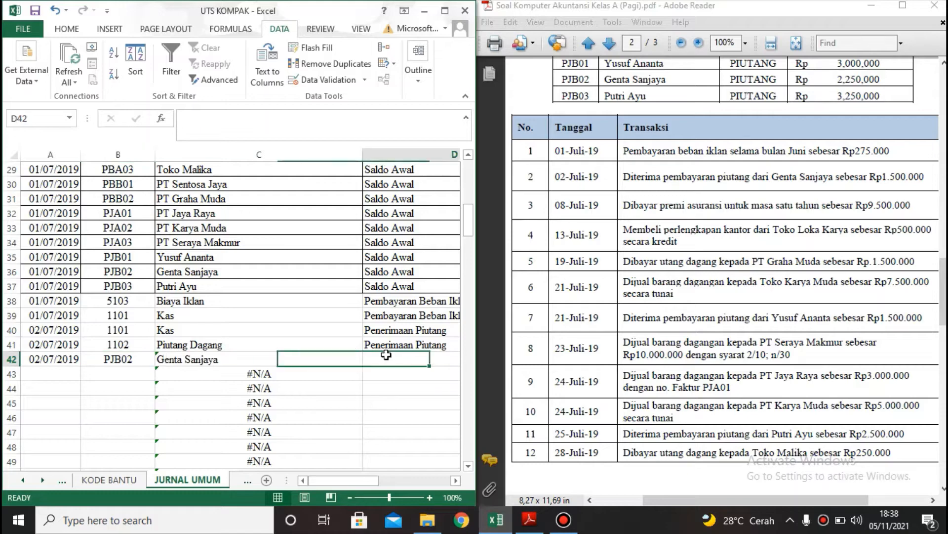
left_click(402, 344)
key("ctrl+c")
left_click(406, 358)
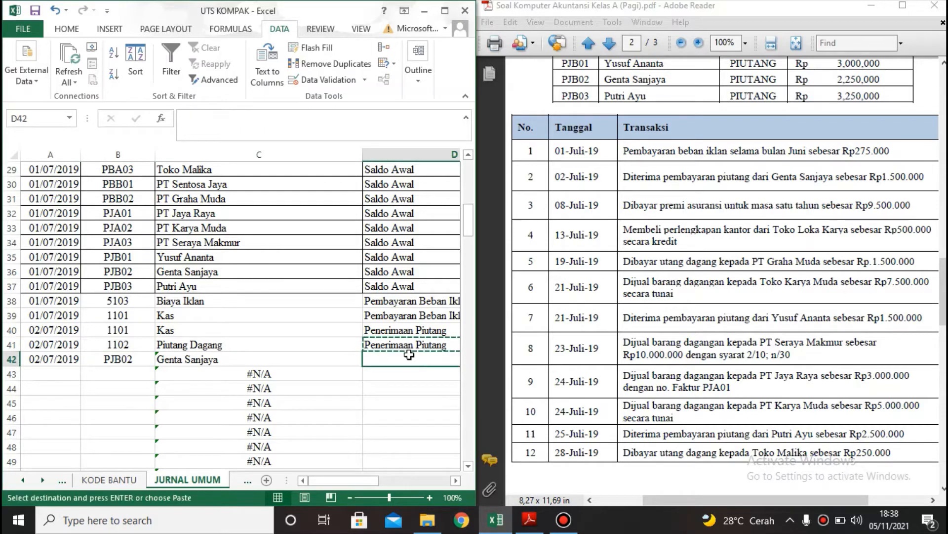
key("ctrl+v")
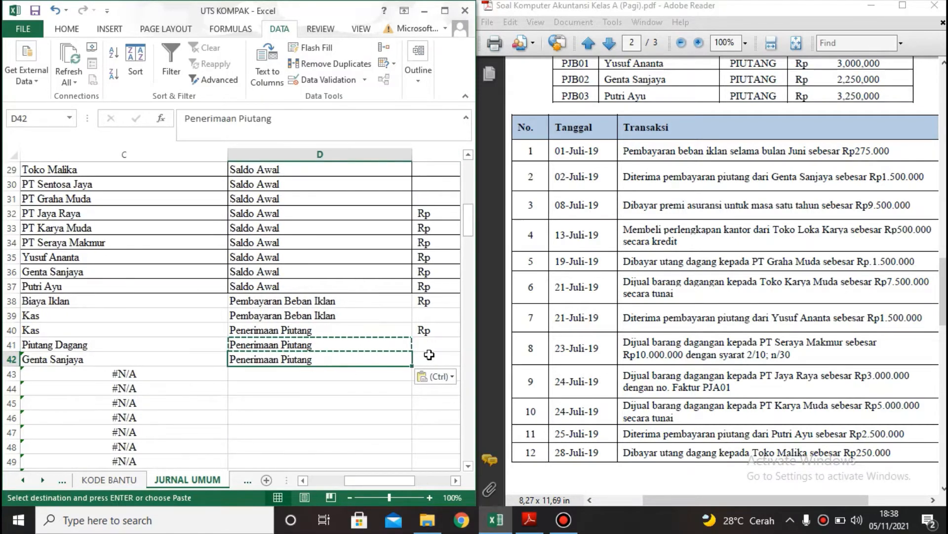
Enter a credit amount of 1500000 in cell F42.
left_click(431, 360)
key("Right")
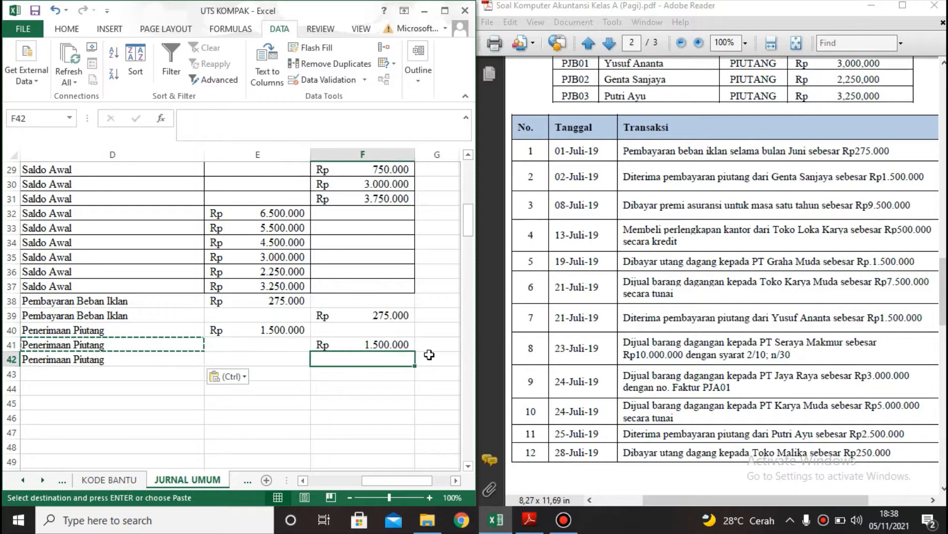
key("Escape")
type("15")
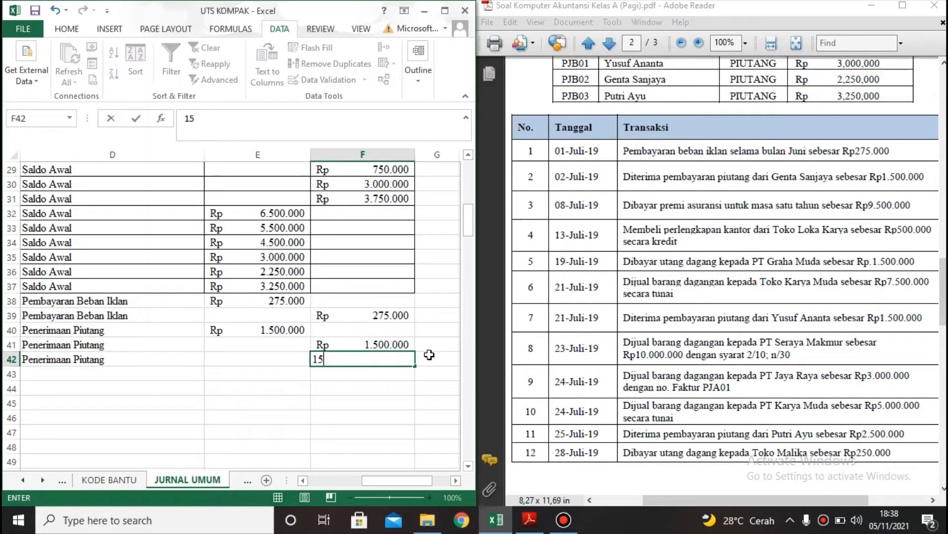
type("00000")
key("Return")
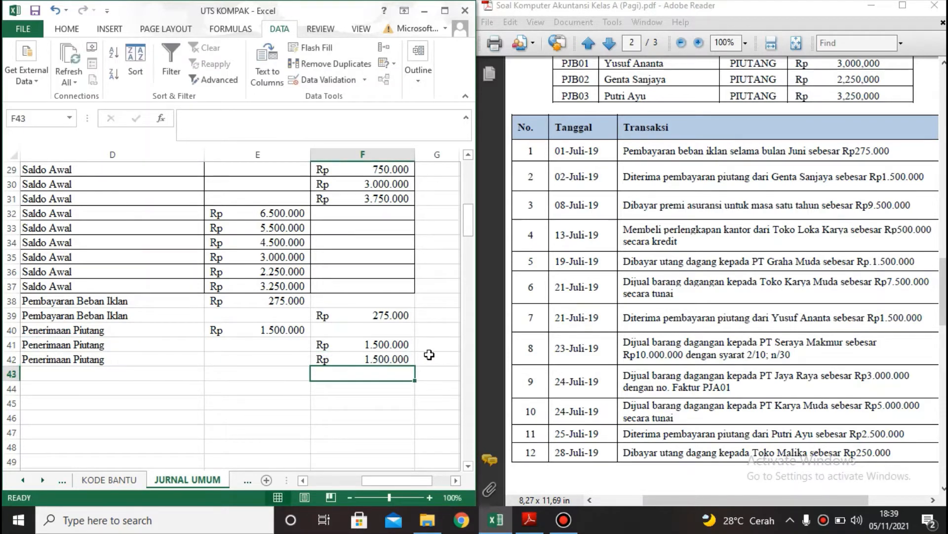
Enter the third transaction's date 8-7-19 in cell A43 and choose account code 1103 in cell B43.
key("Left")
key("Home")
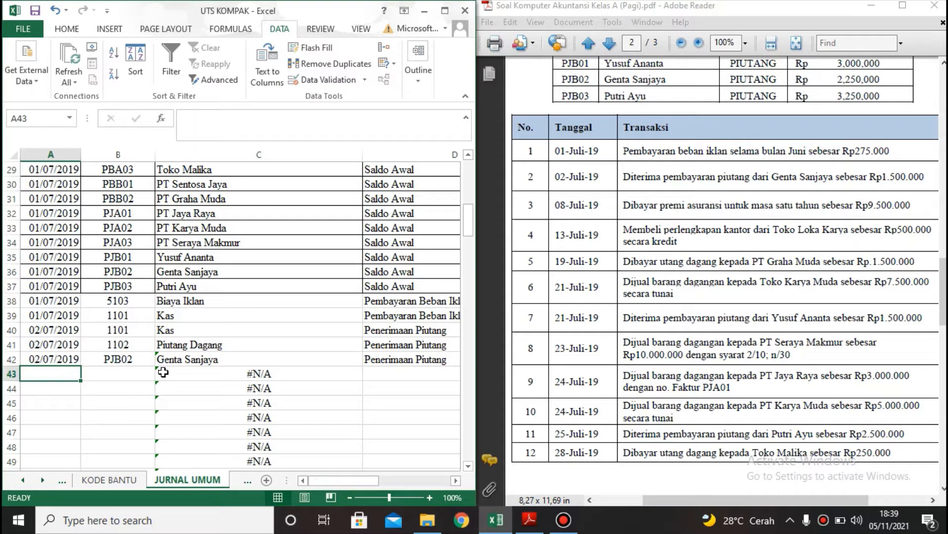
type("8-7-")
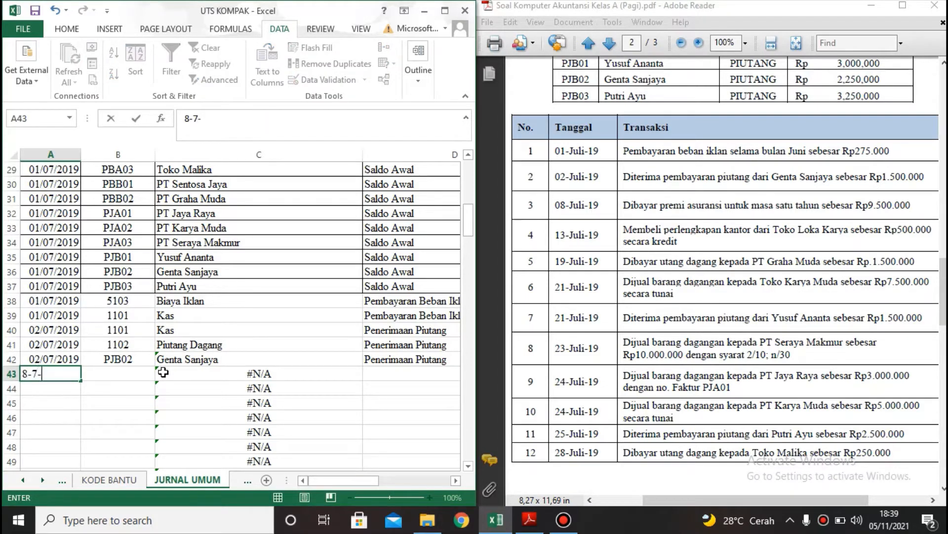
type("19")
key("Return")
key("Up")
key("Right")
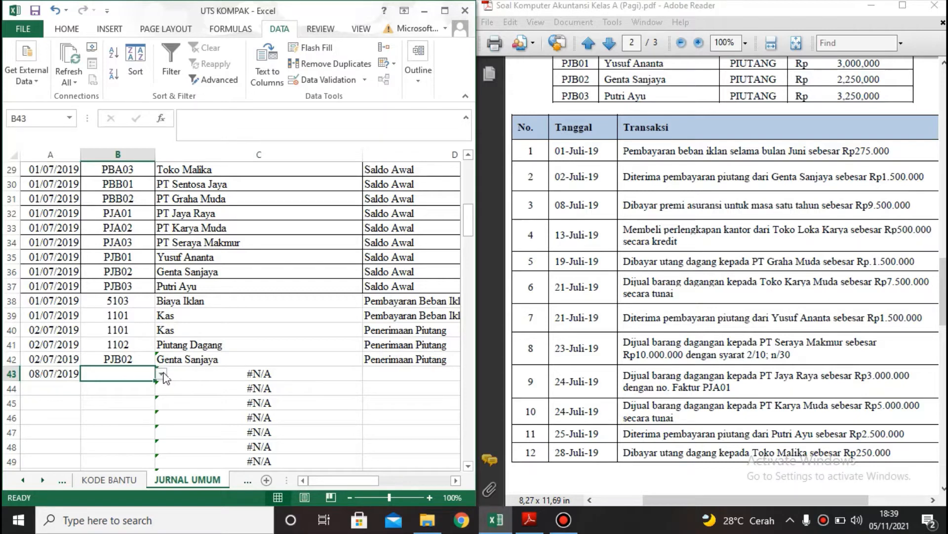
left_click(162, 374)
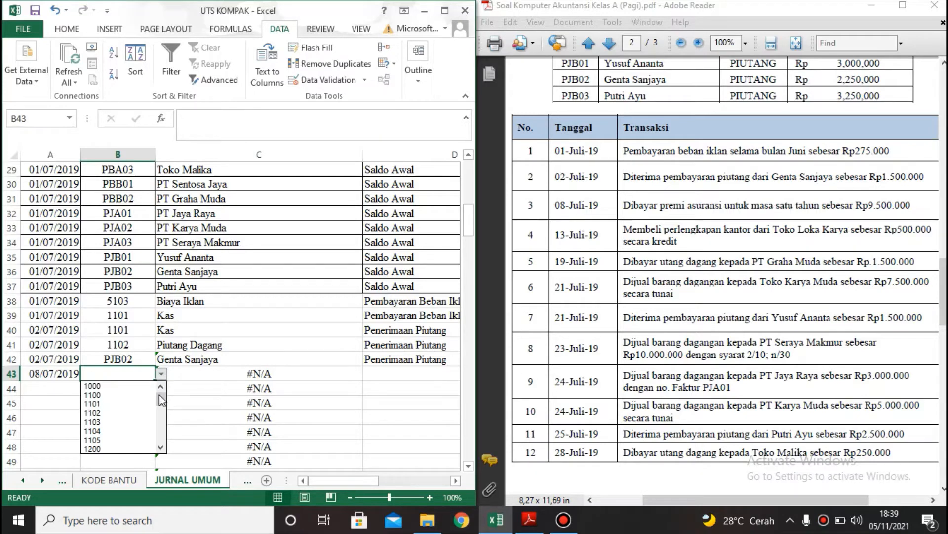
left_click(127, 421)
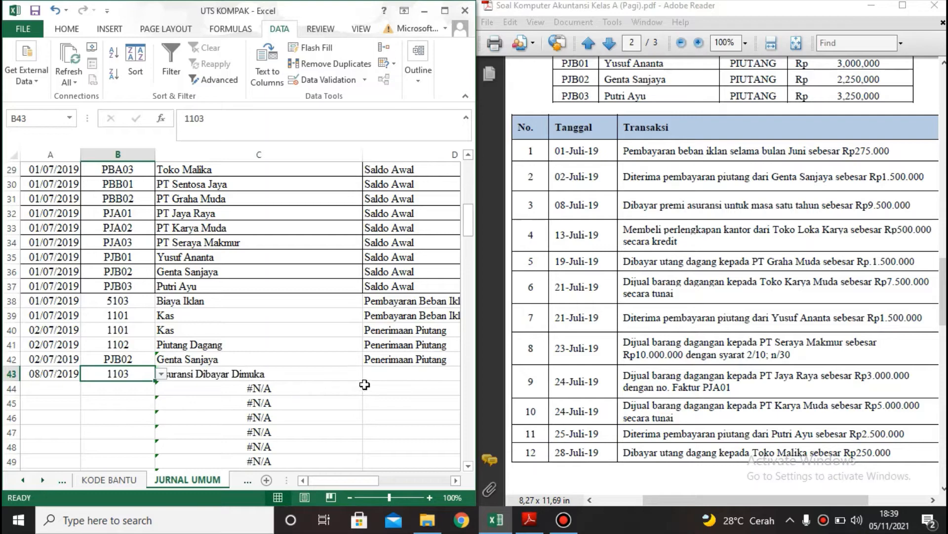
Enter the description "Pembayaran Premi Asuransi" in cell D43.
left_click(393, 372)
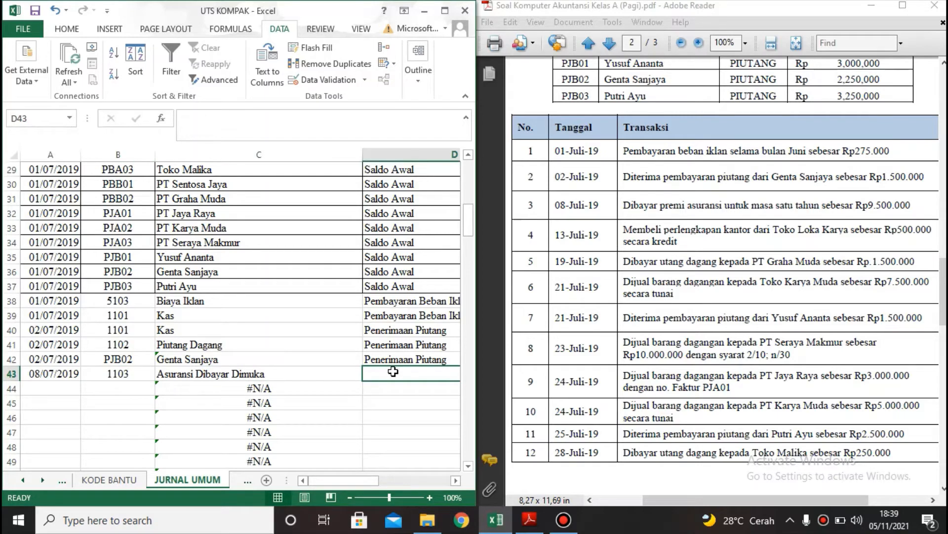
scroll(392, 372, "right", 3)
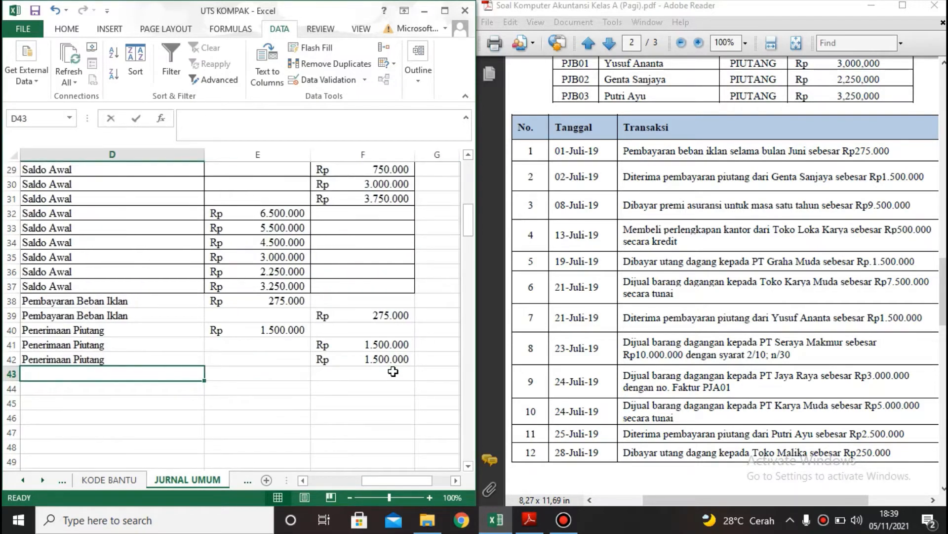
type("Pemba")
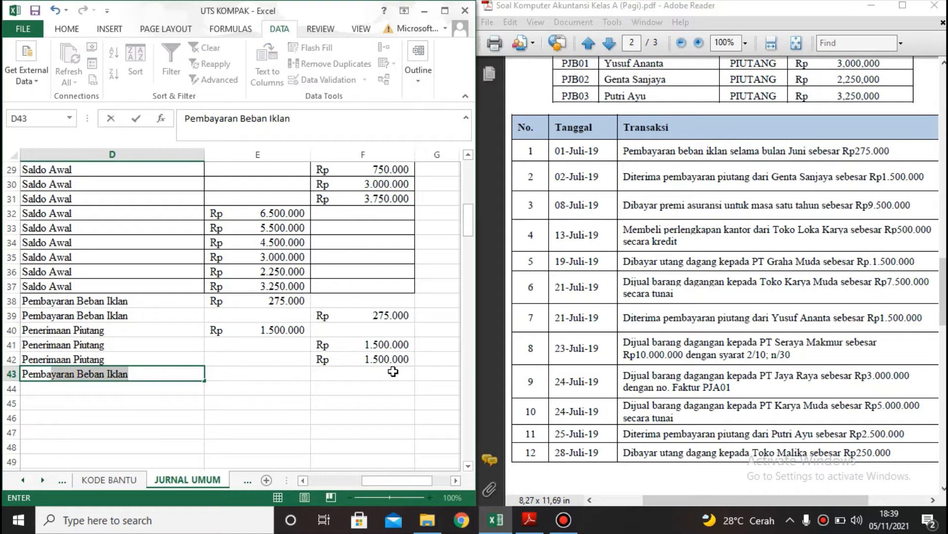
type("yaran Prem")
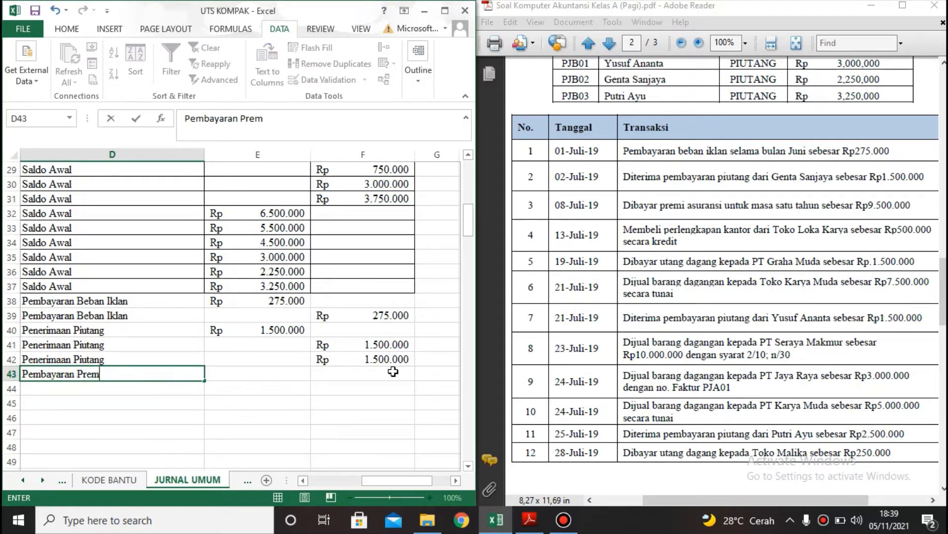
type("i Asuransi")
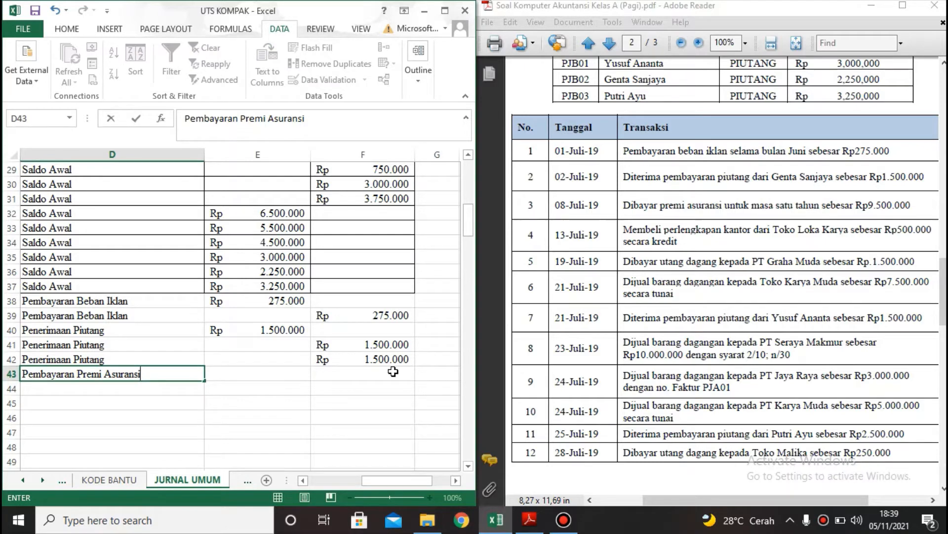
Enter a debit amount of 9500000 in cell E43.
key("Tab")
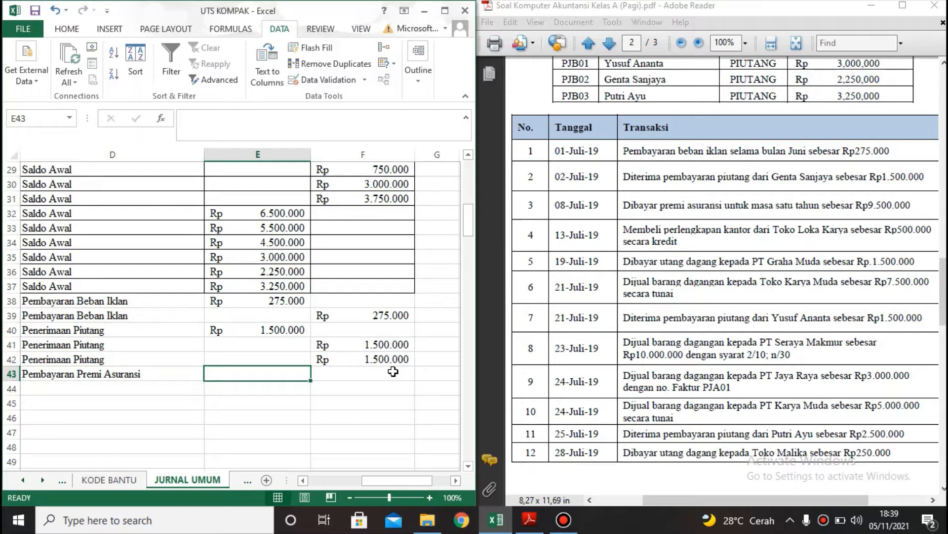
type("950")
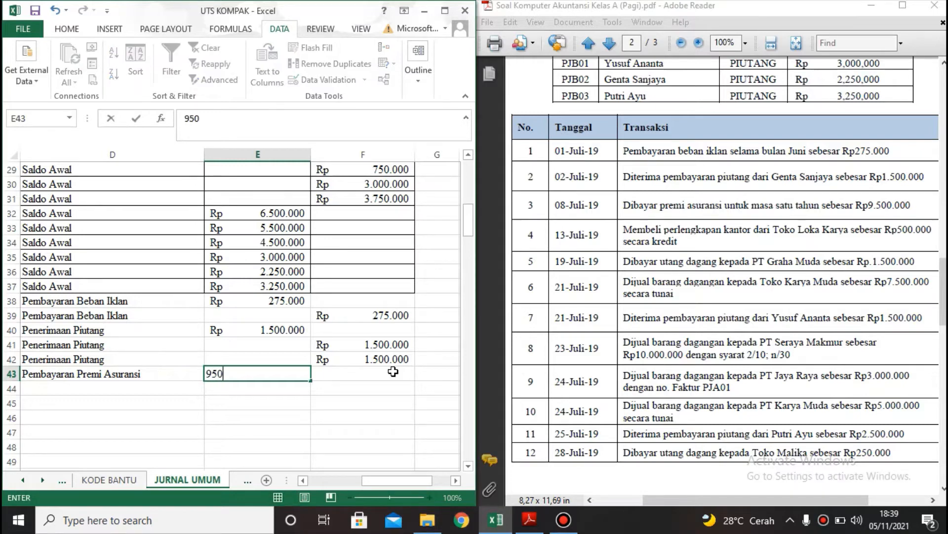
type("0000")
key("Return")
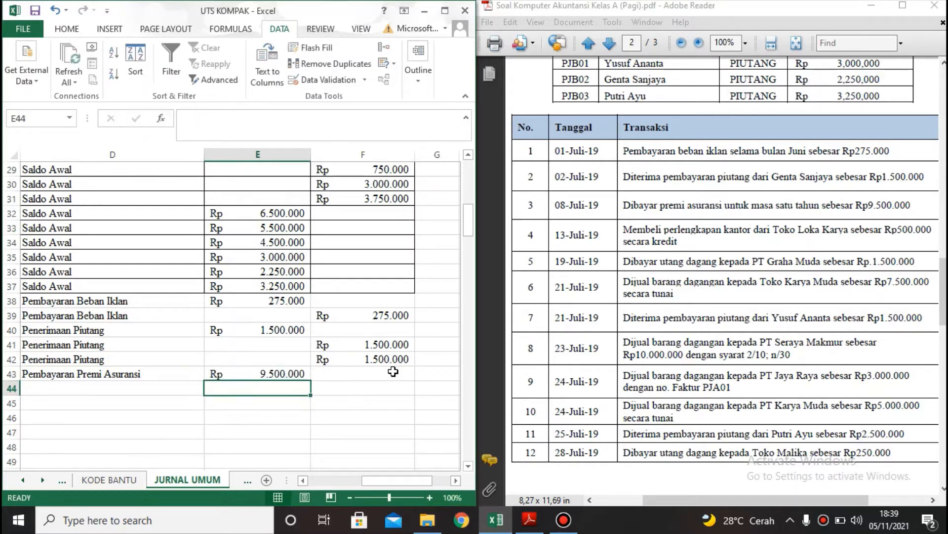
Copy the date from cell A43 into cell A44 and choose account code 1101 in cell B44.
key("Home")
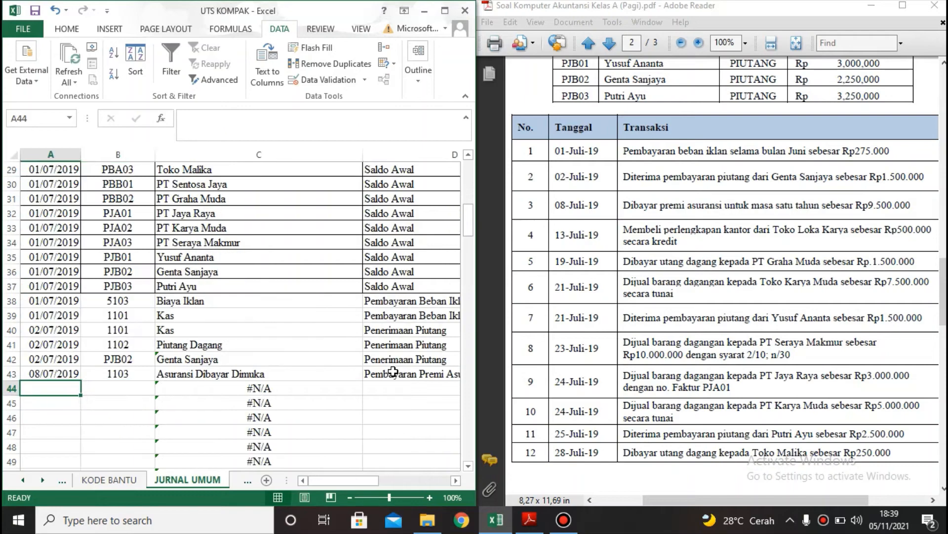
left_click(68, 377)
key("ctrl+c")
left_click(70, 387)
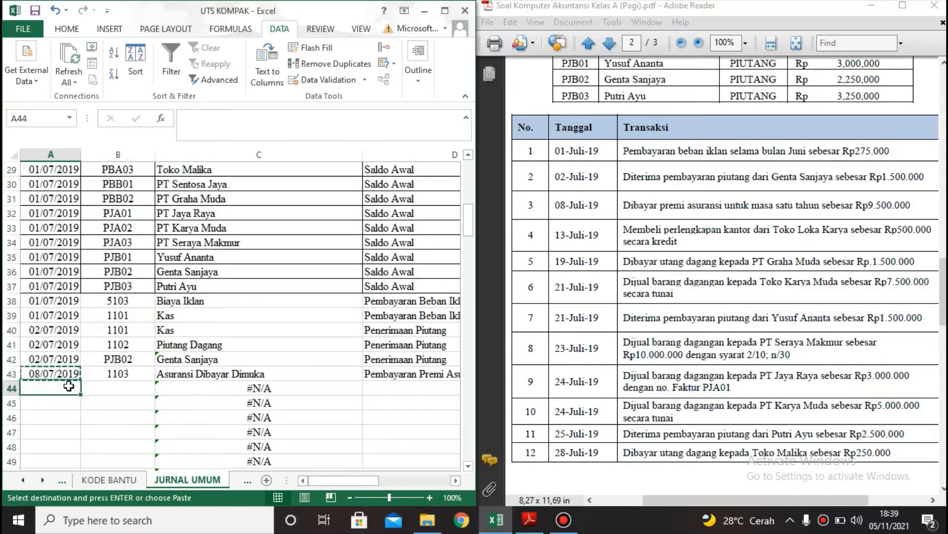
key("ctrl+v")
key("Tab")
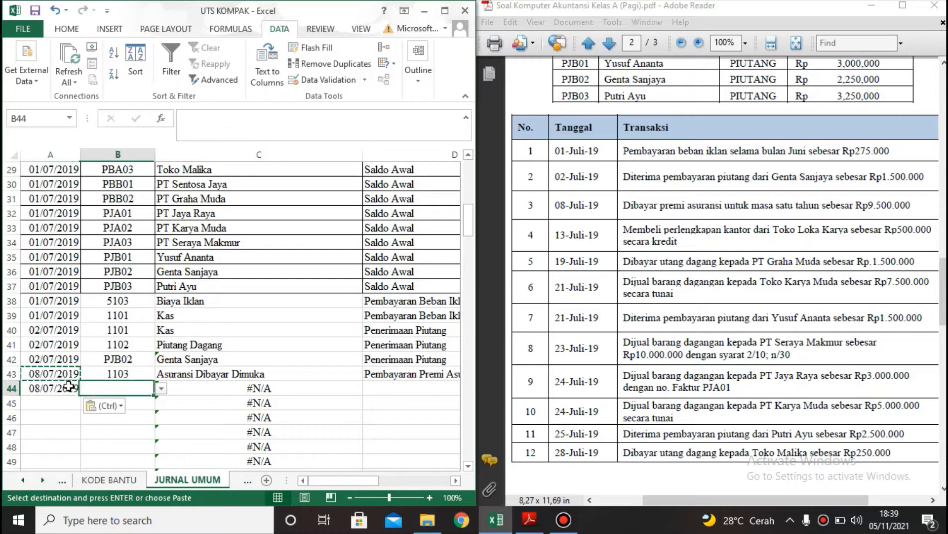
left_click(161, 389)
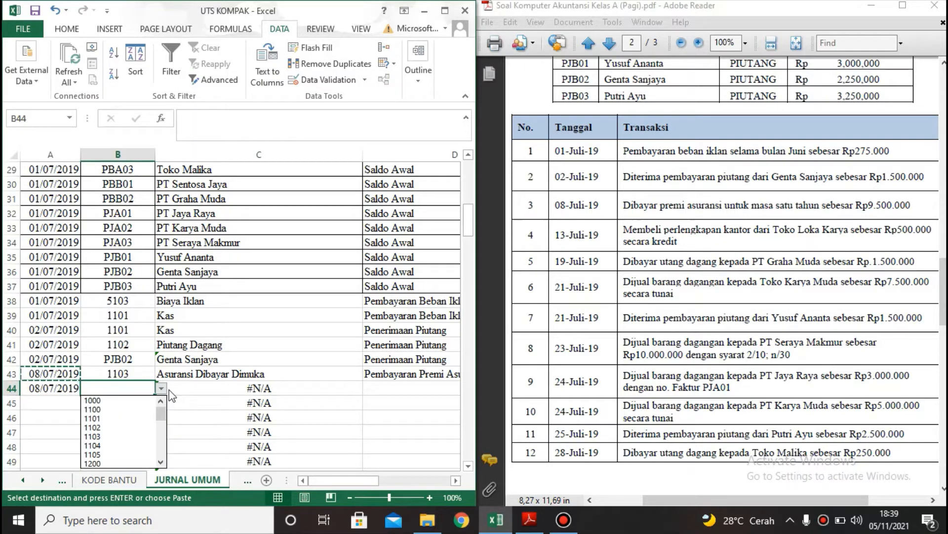
left_click(146, 419)
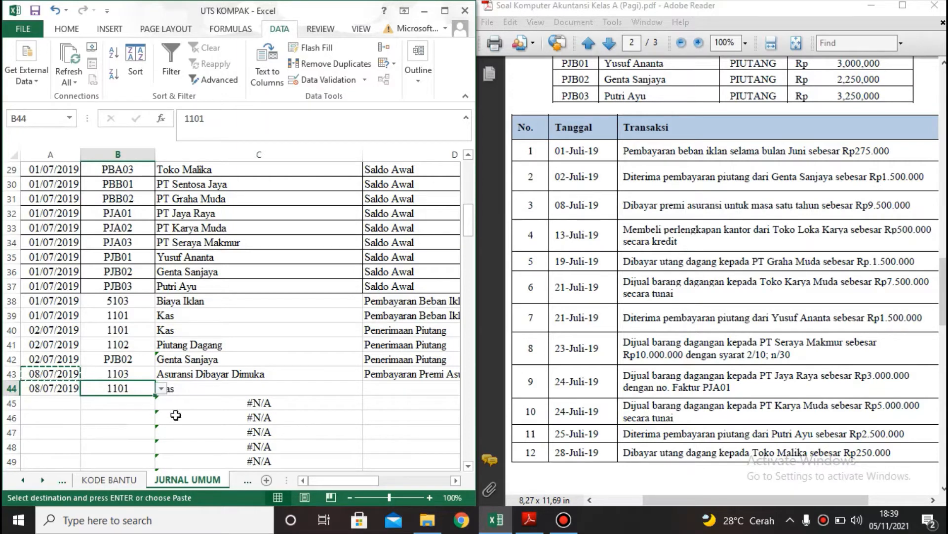
Fill the description "Pembayaran Premi Asuransi" from cell D43 down into cell D44.
left_click(436, 388)
left_click(438, 377)
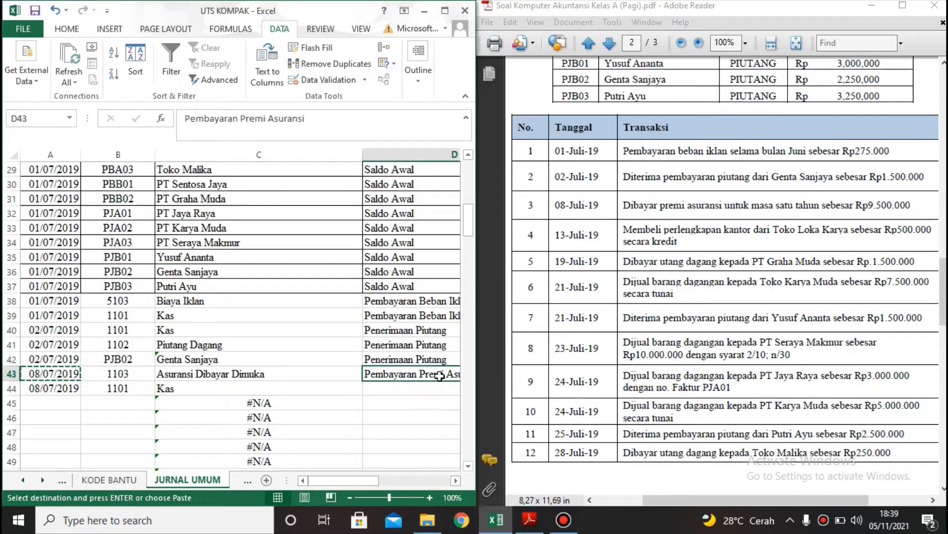
key("Right")
key("Left")
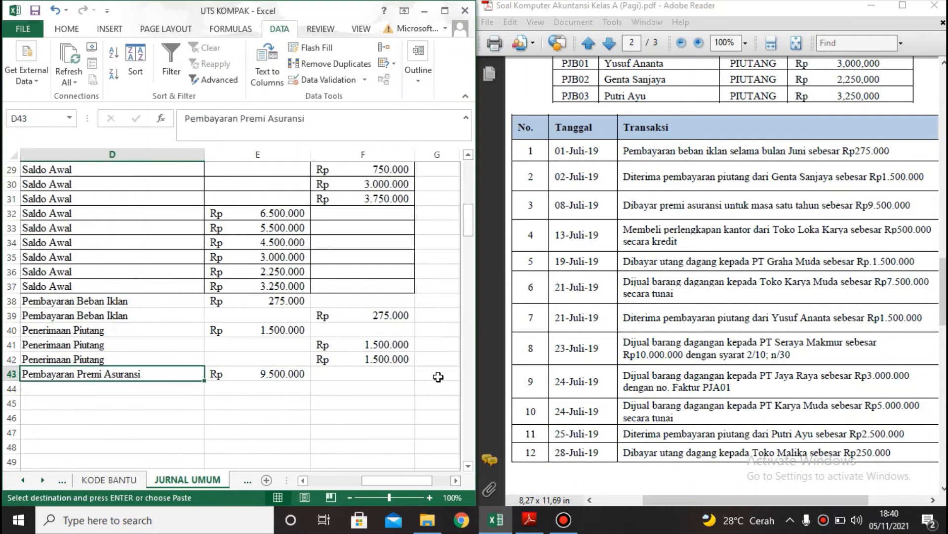
left_click_drag(204, 381, 205, 395)
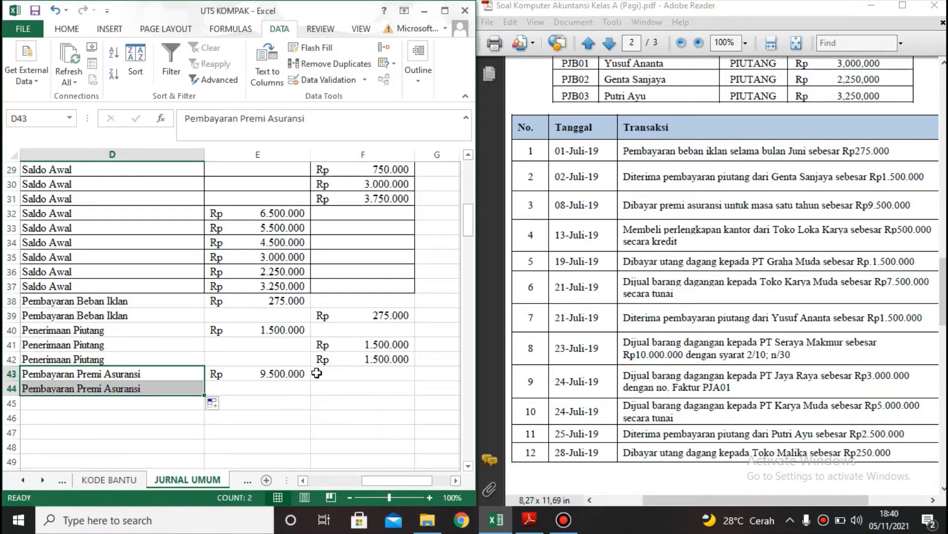
Copy the debit amount from cell E43 into credit cell F44.
left_click(301, 375)
key("ctrl+c")
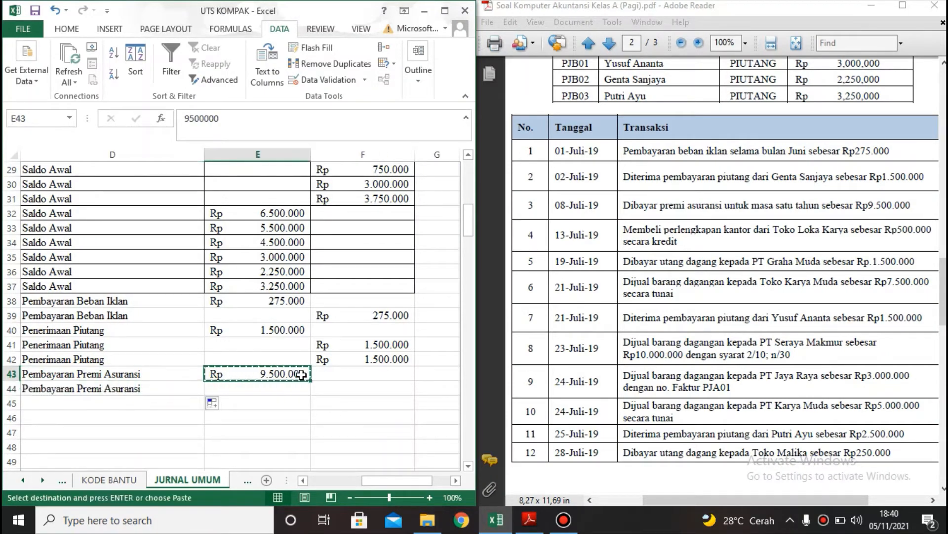
key("Down")
key("Right")
key("ctrl+v")
key("Left")
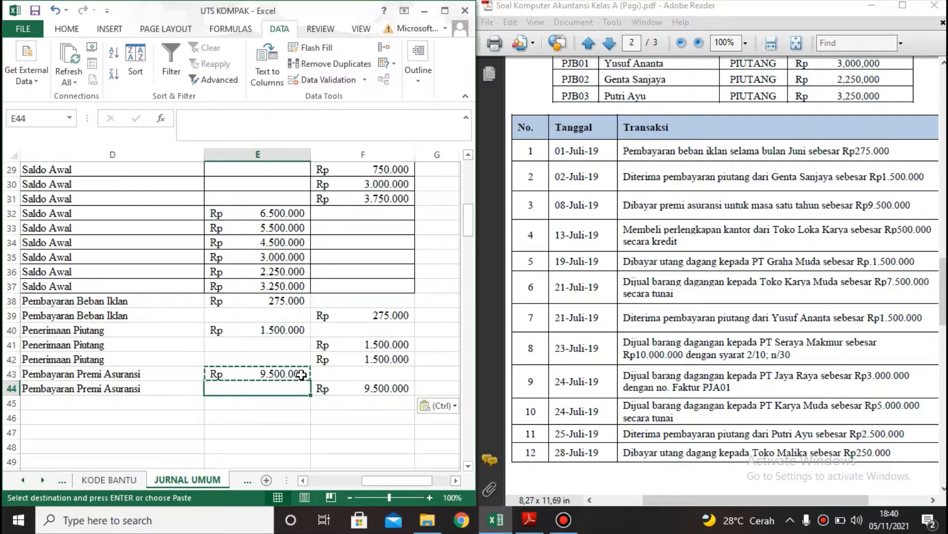
Enter the fourth transaction's date 13-7-19 in cell A45 and choose account code 1105 in cell B45.
key("Home")
key("Down")
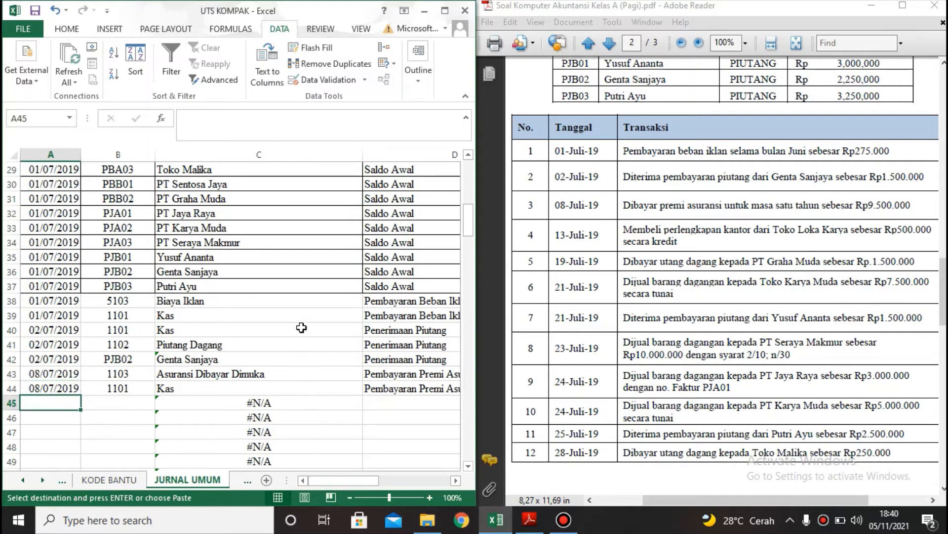
type("13-")
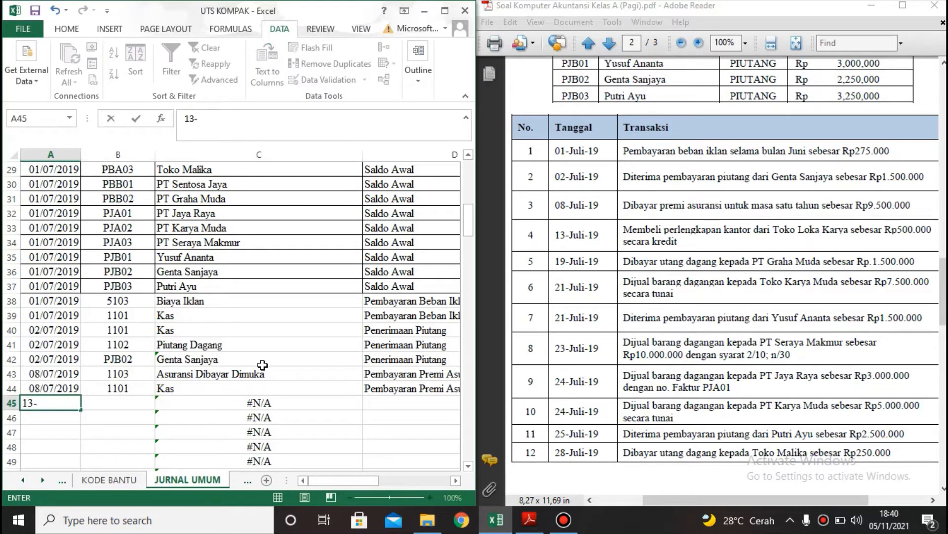
type("7-19")
key("Tab")
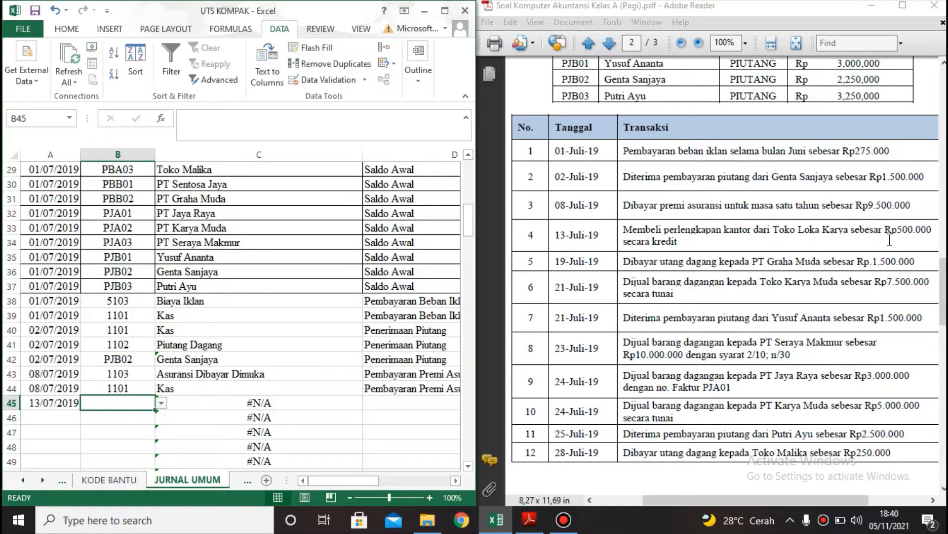
left_click(162, 403)
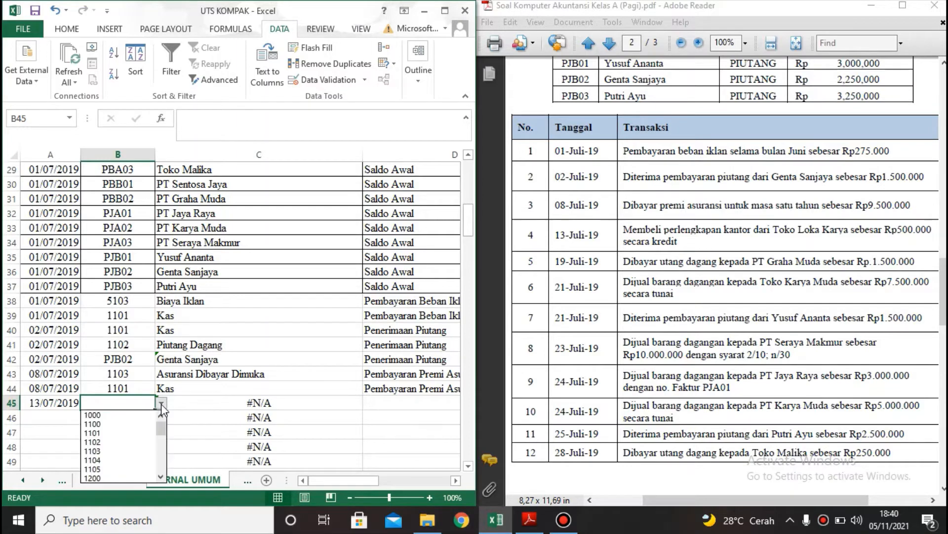
left_click(119, 469)
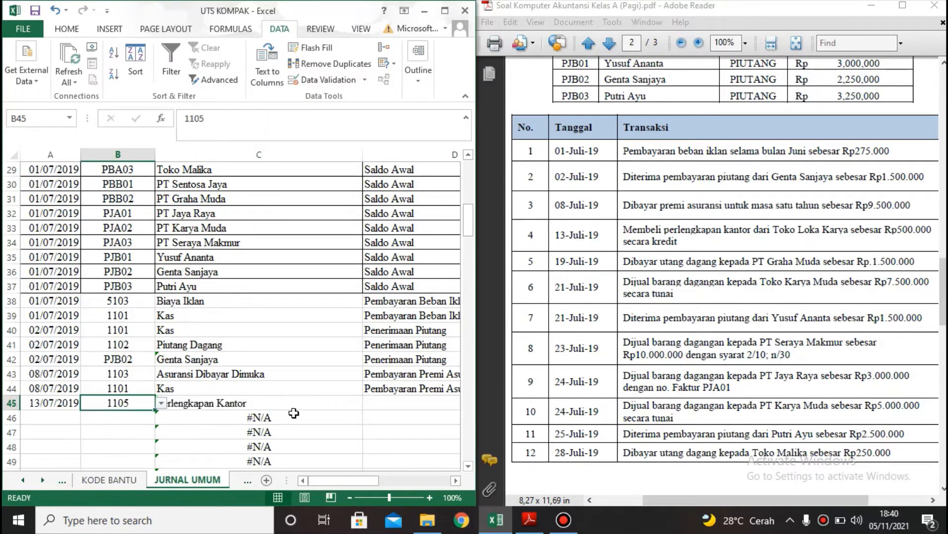
Enter the description "Pembelian Perlengkapan Kantor" in cell D45.
left_click(425, 402)
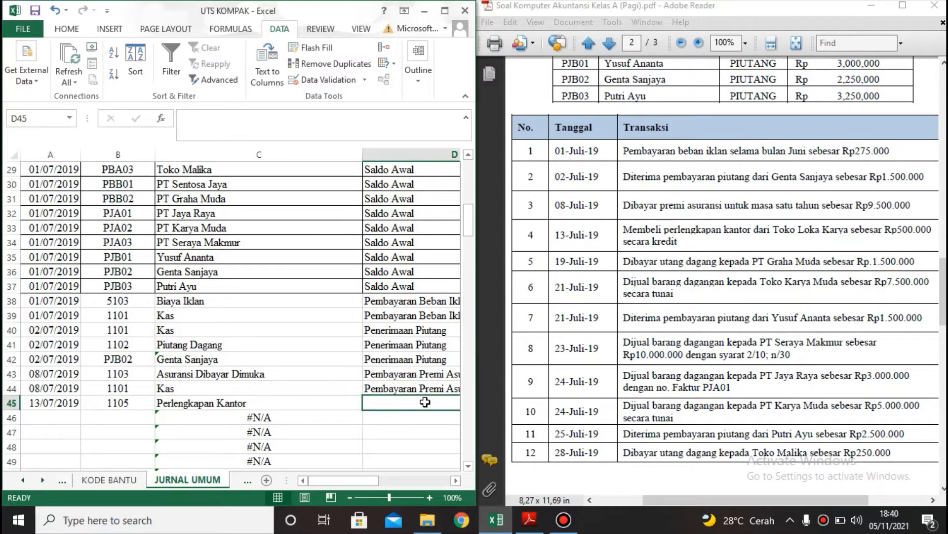
type("Pembe")
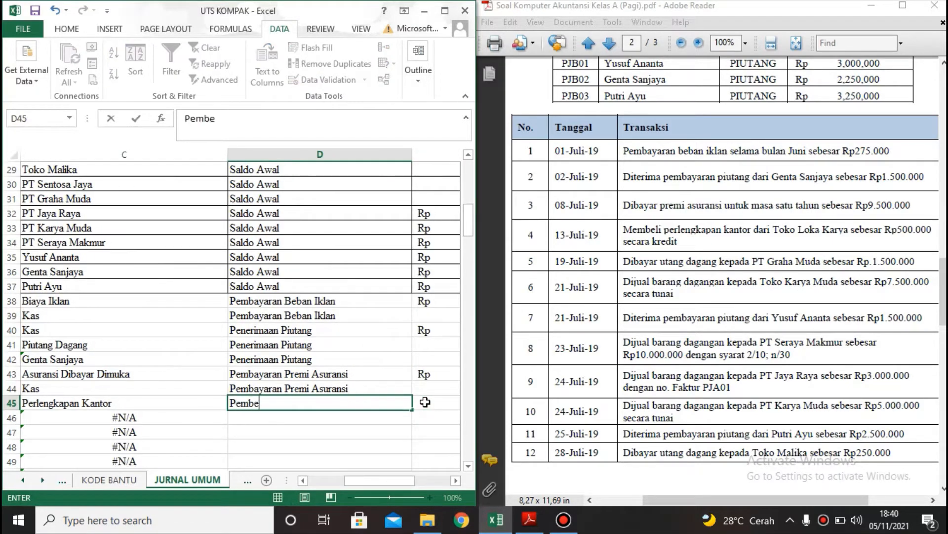
type("rli")
key("BackSpace")
key("BackSpace")
type("lian Perlen")
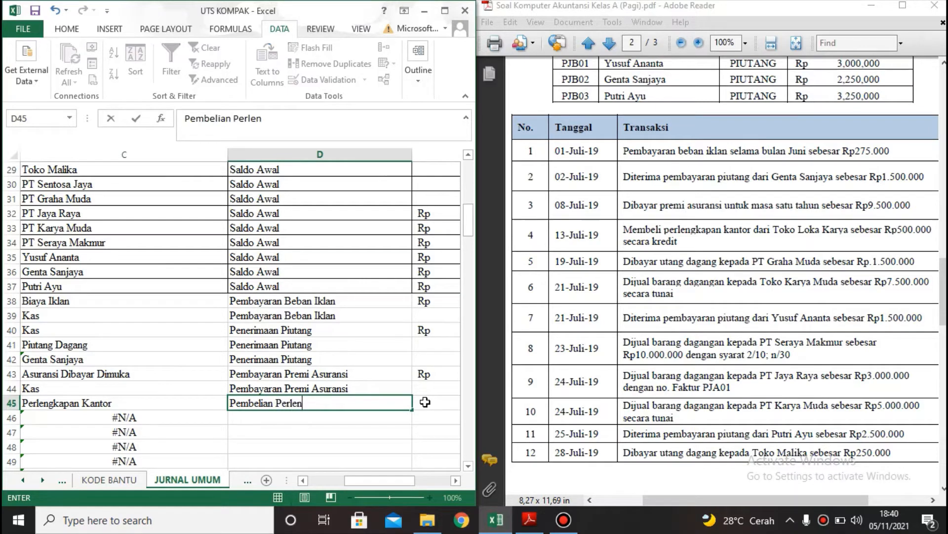
type("gkapan KAntor")
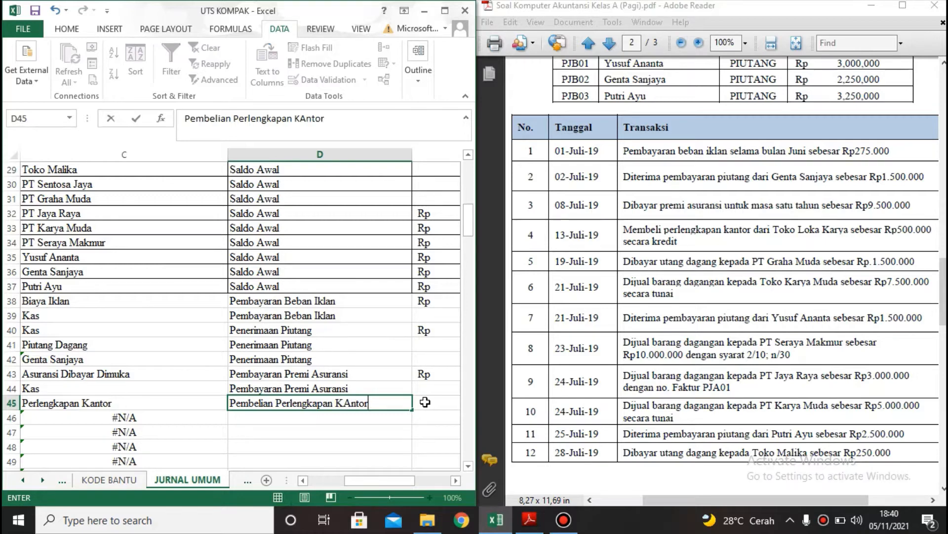
key("Return")
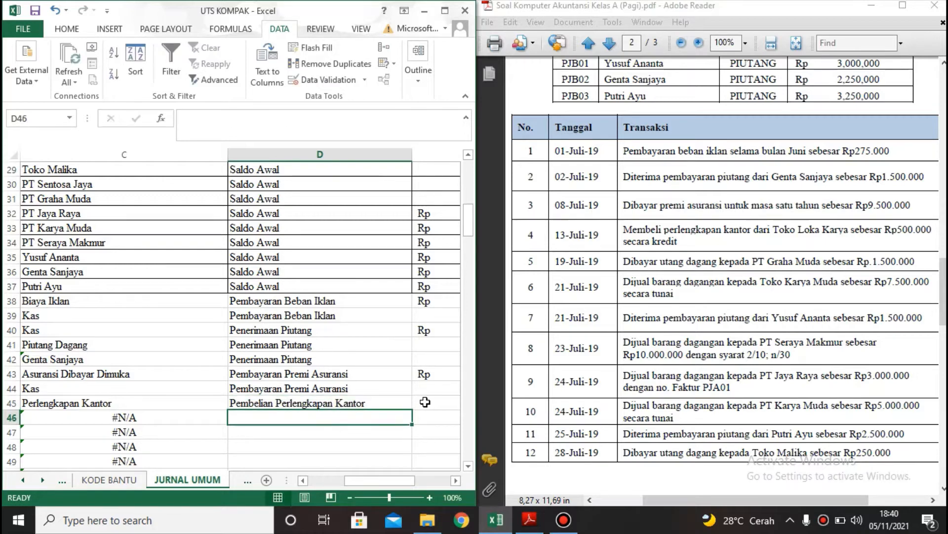
Enter a debit amount of 500000 in cell E45.
key("Up")
key("Right")
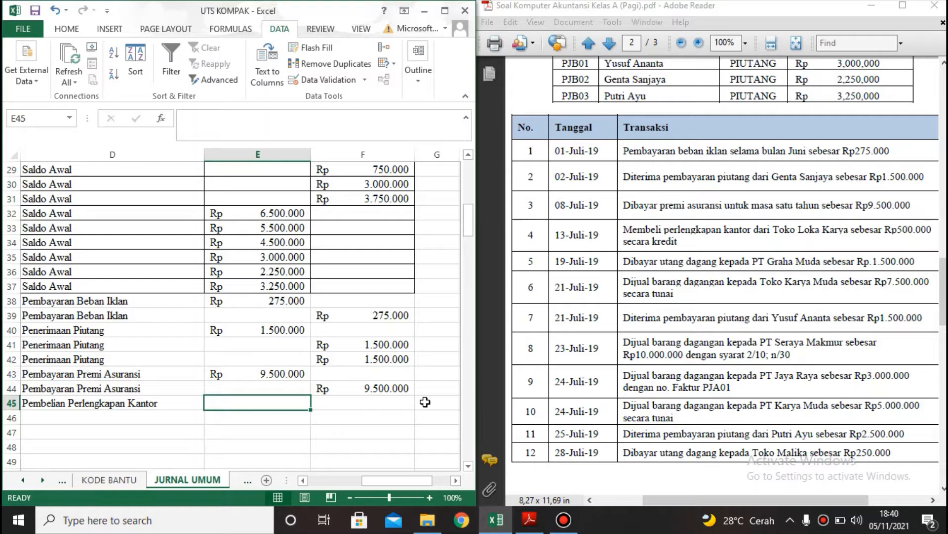
type("500.00")
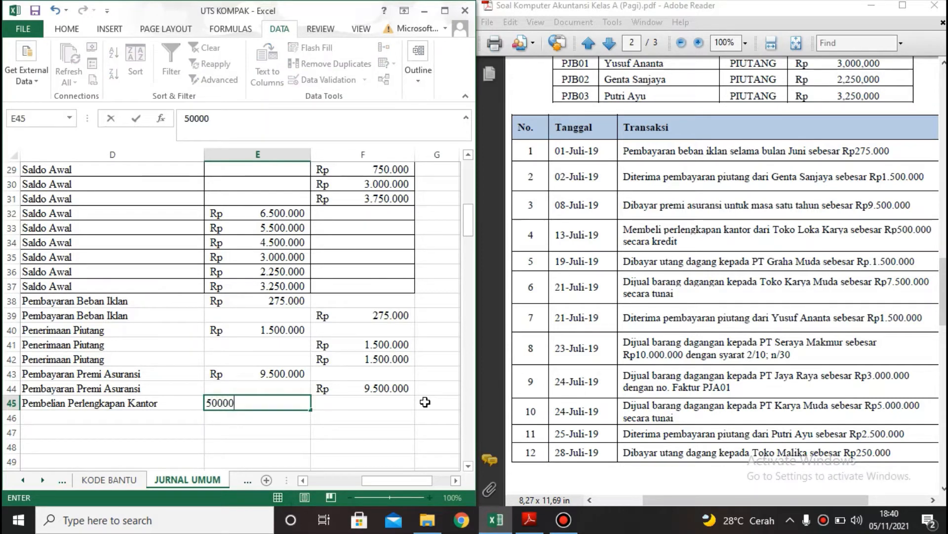
type("0")
key("Return")
Copy the date from cell A45 into cell A46 and choose account code 2101 in cell B46.
key("Left")
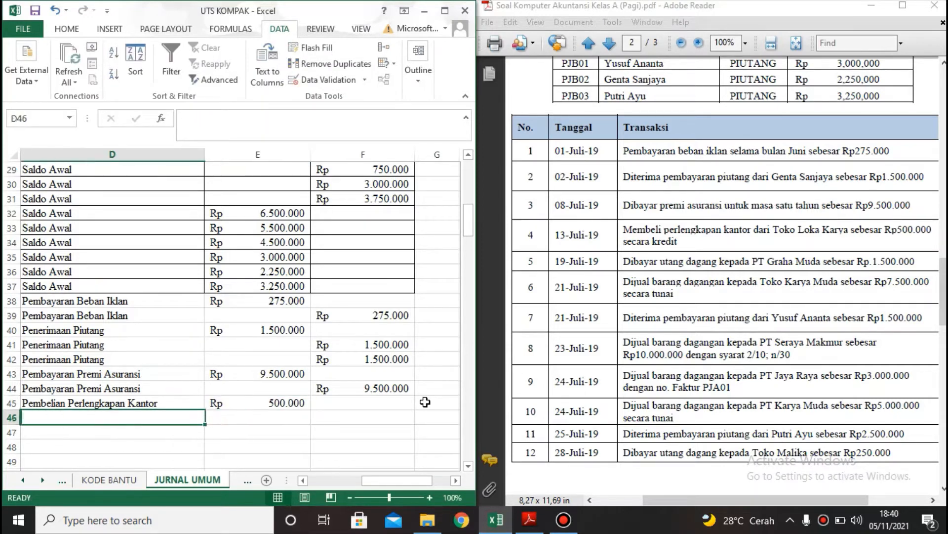
key("Home")
key("Up")
key("ctrl+c")
key("Down")
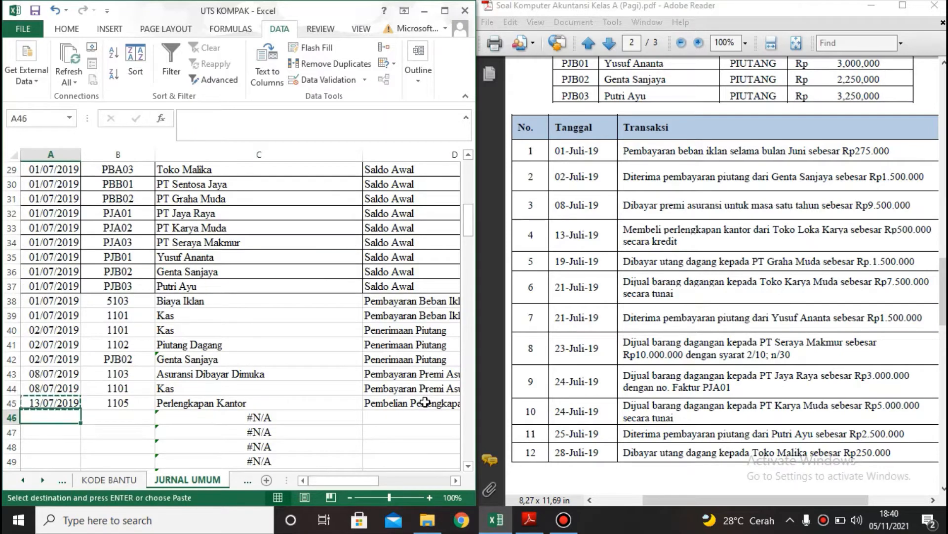
key("ctrl+v")
key("Right")
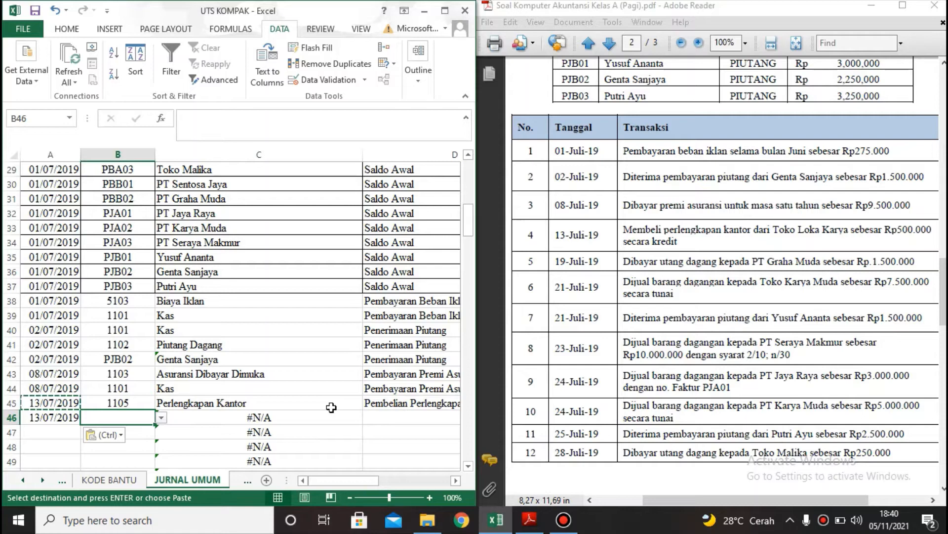
left_click(162, 418)
left_click_drag(160, 440, 161, 453)
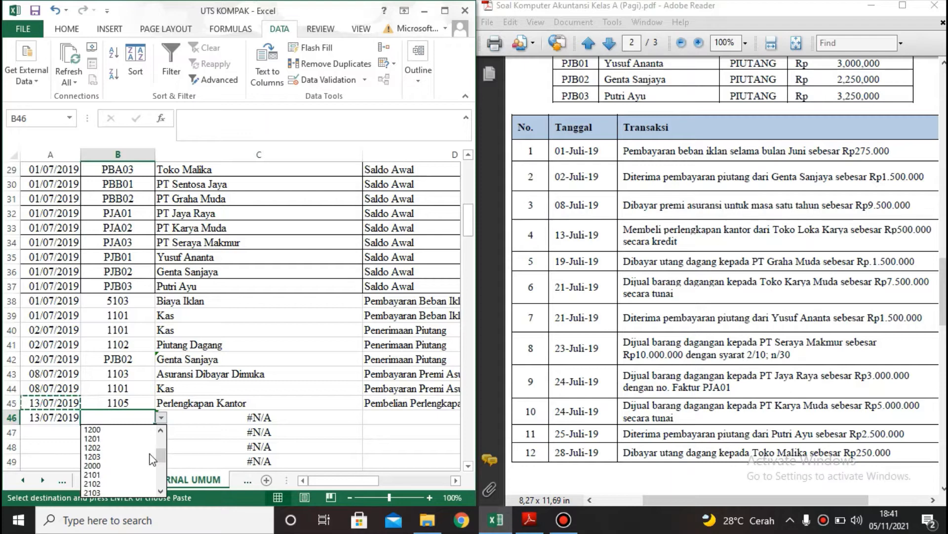
left_click(110, 476)
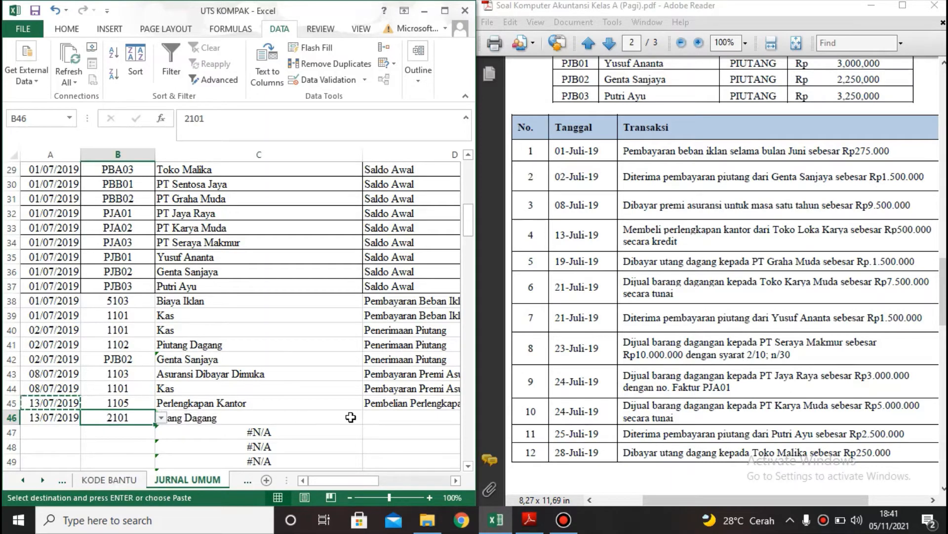
Fill the description "Pembelian Perlengkapan Kantor" from cell D45 down into cell D46.
left_click(431, 416)
left_click(435, 404)
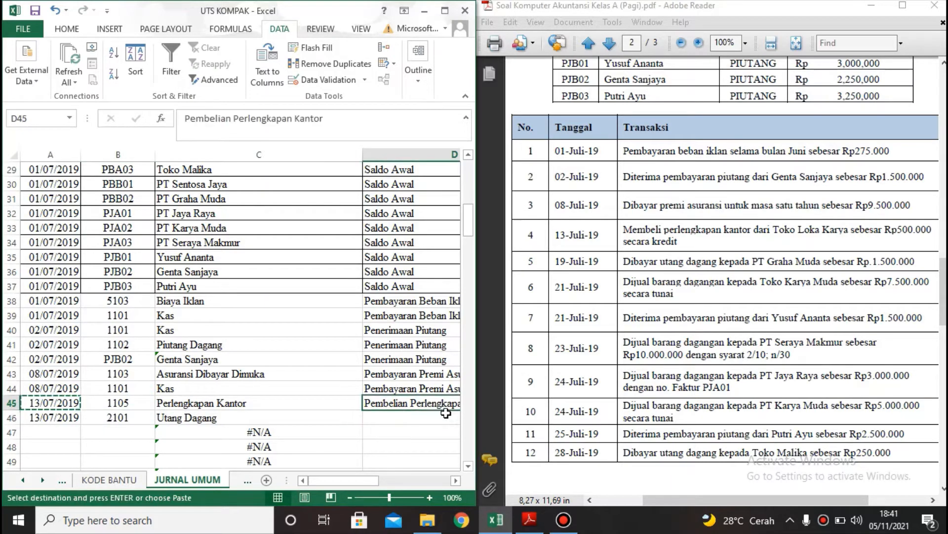
left_click_drag(372, 481, 408, 482)
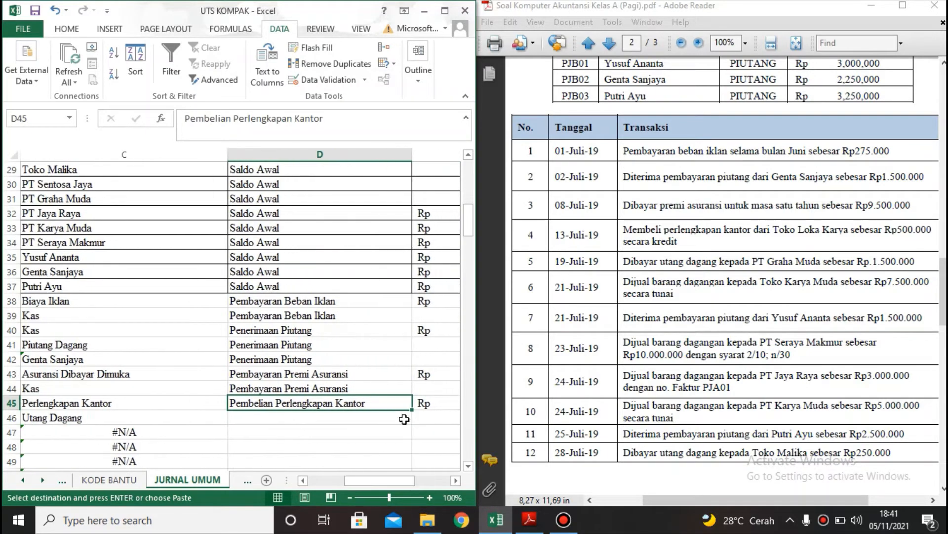
left_click_drag(411, 410, 410, 420)
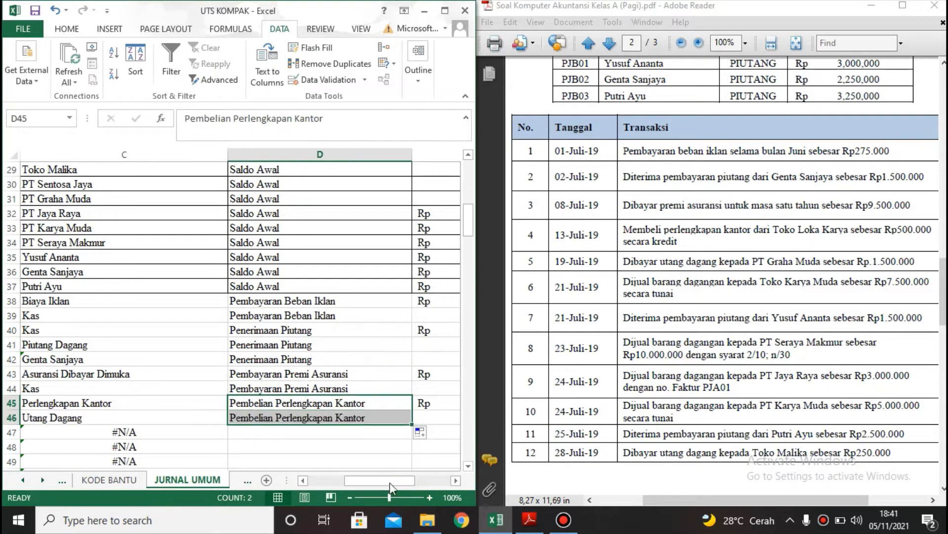
Copy the debit amount from cell E45 into credit cell F46.
left_click_drag(389, 482, 435, 478)
left_click(115, 403)
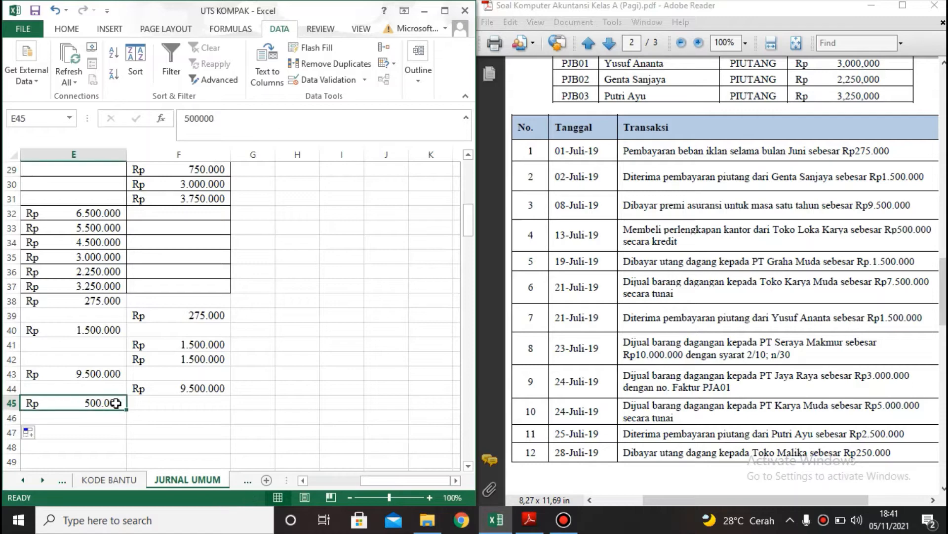
key("ctrl+c")
key("Right")
key("Down")
key("ctrl+v")
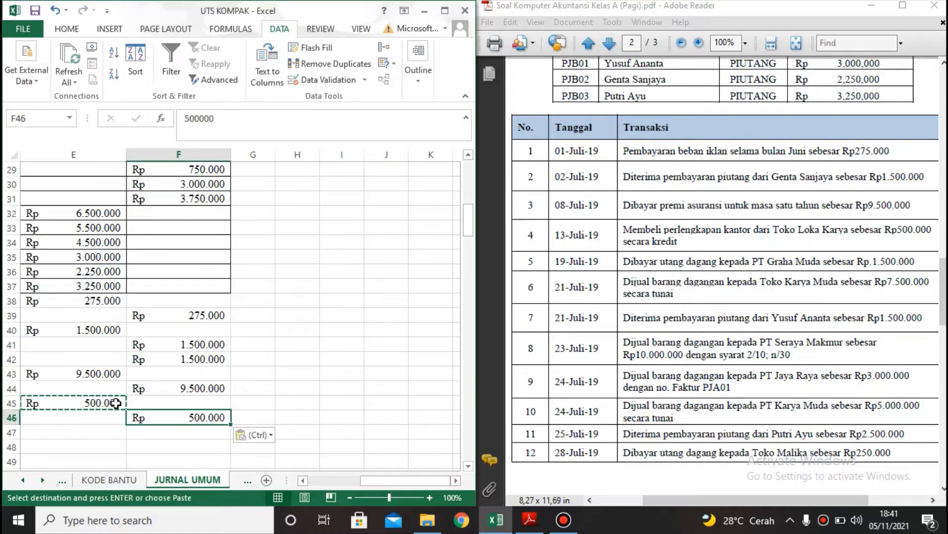
Copy the date from cell A46 into cell A47 for the helper-code row.
key("Left")
key("Home")
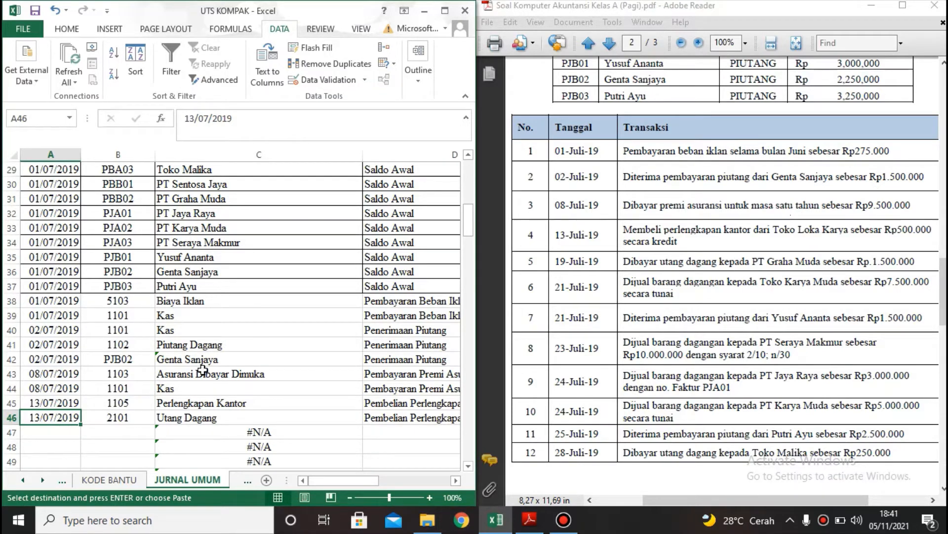
left_click(39, 431)
left_click(43, 414)
key("ctrl+c")
key("Down")
key("ctrl+v")
Change the data validation list source of cell B47 to =KODE_BANTU.
key("Right")
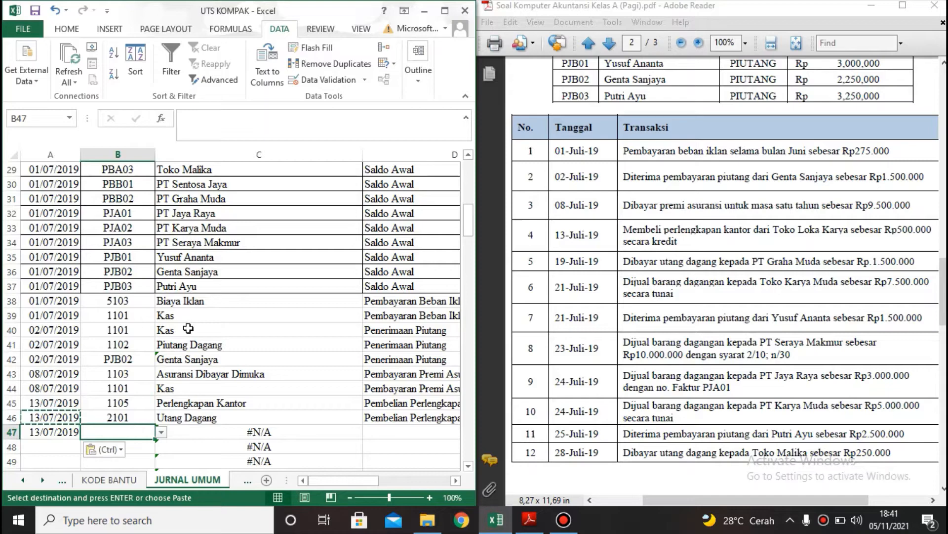
left_click(319, 78)
left_click(458, 234)
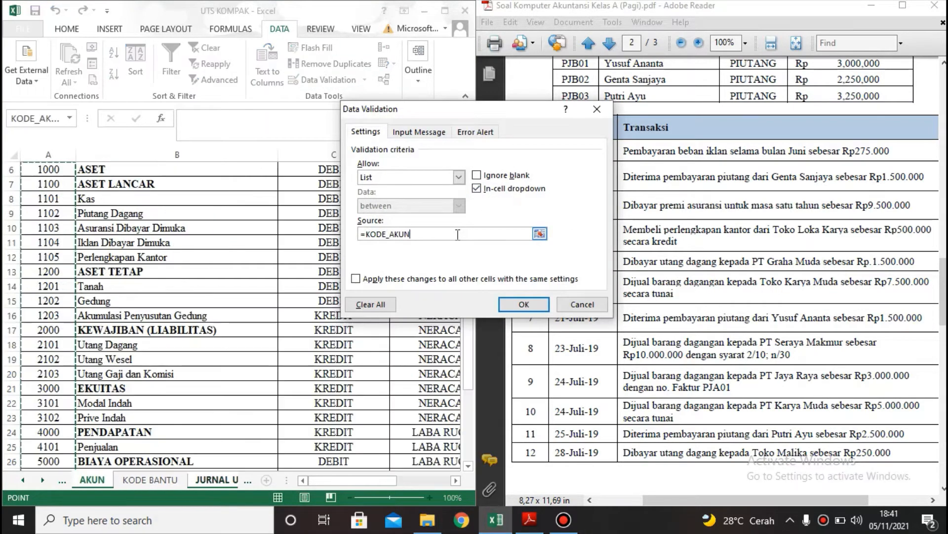
key("BackSpace")
key("BackSpace")
key("BackSpace")
key("BackSpace")
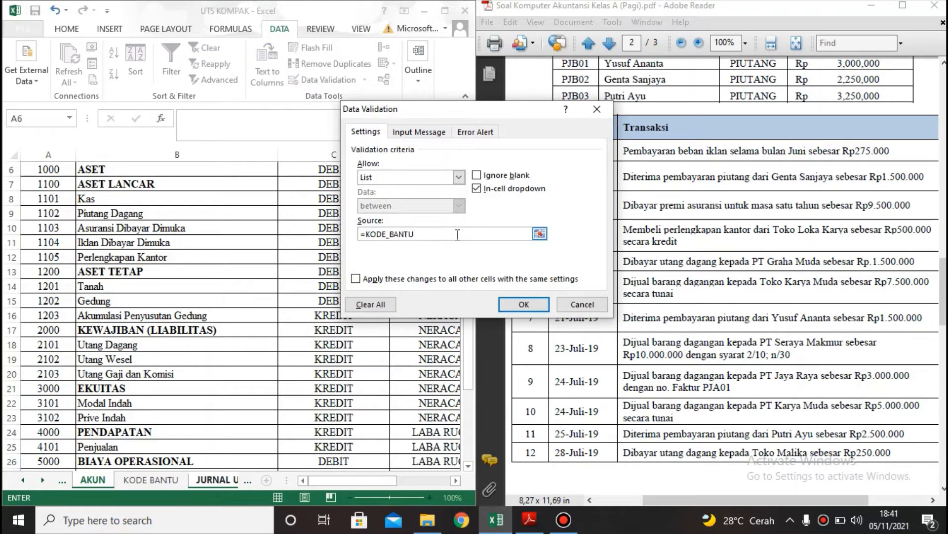
key("Return")
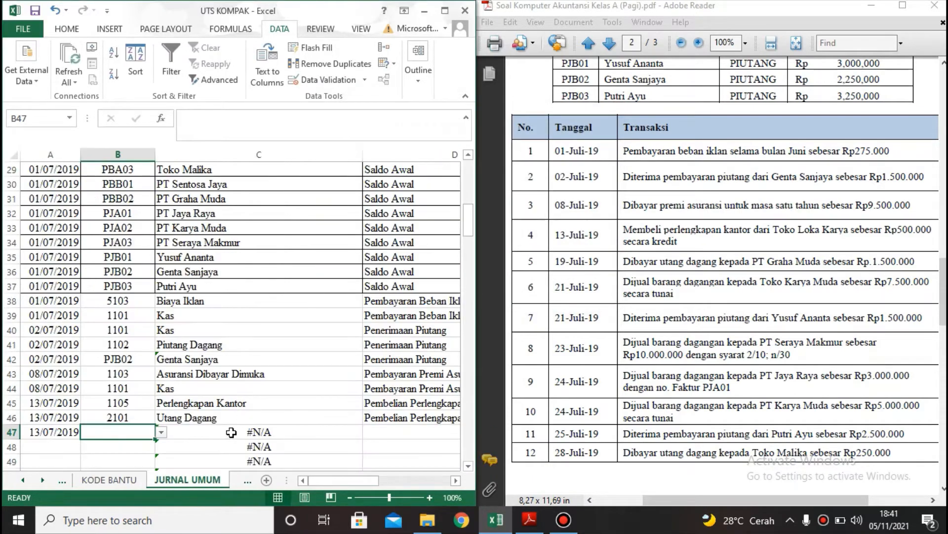
Change the lookup table in cell C47's VLOOKUP formula to DAFTAR_BANTU.
left_click(231, 433)
left_click(316, 119)
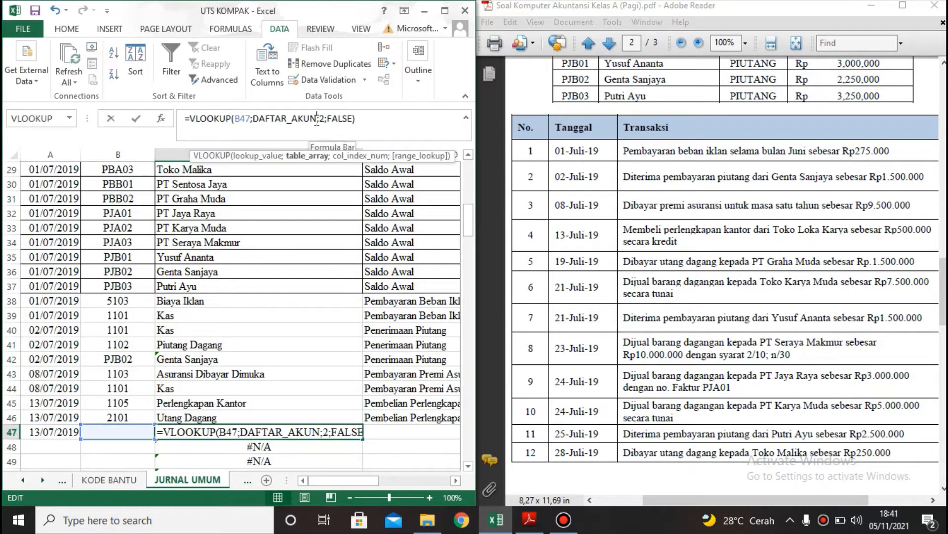
key("BackSpace")
key("BackSpace")
key("BackSpace")
key("BackSpace")
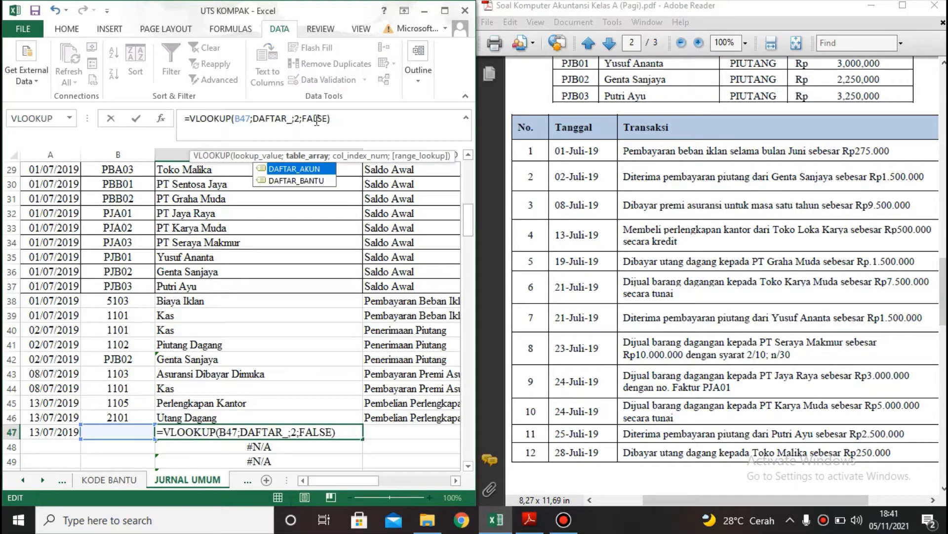
double_click(306, 181)
key("Return")
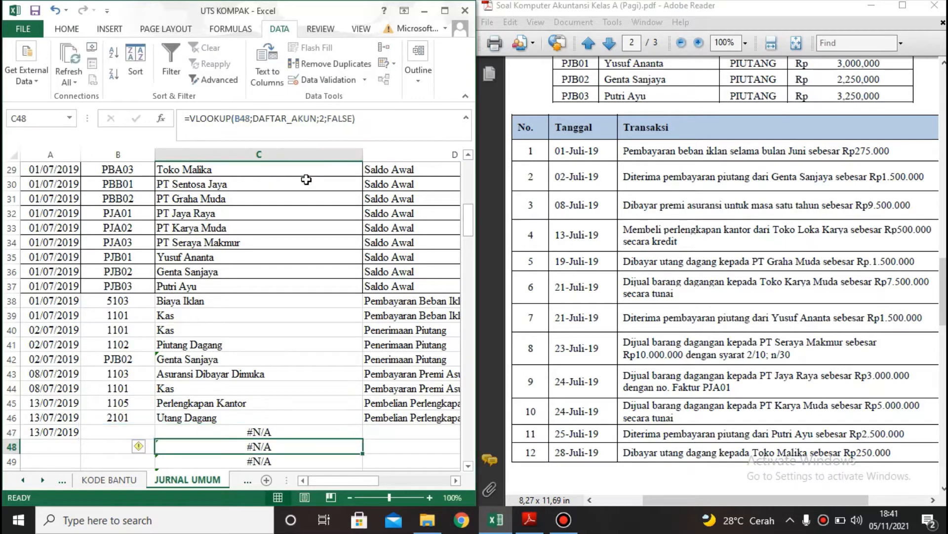
Choose helper code PBA01 for Toko Loka Karya in cell B47 from its dropdown list.
left_click(129, 428)
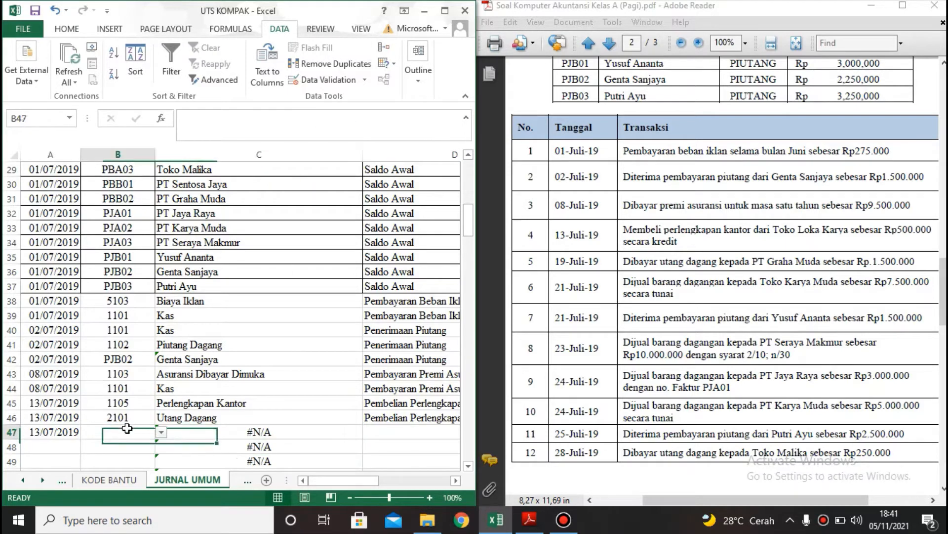
left_click(161, 432)
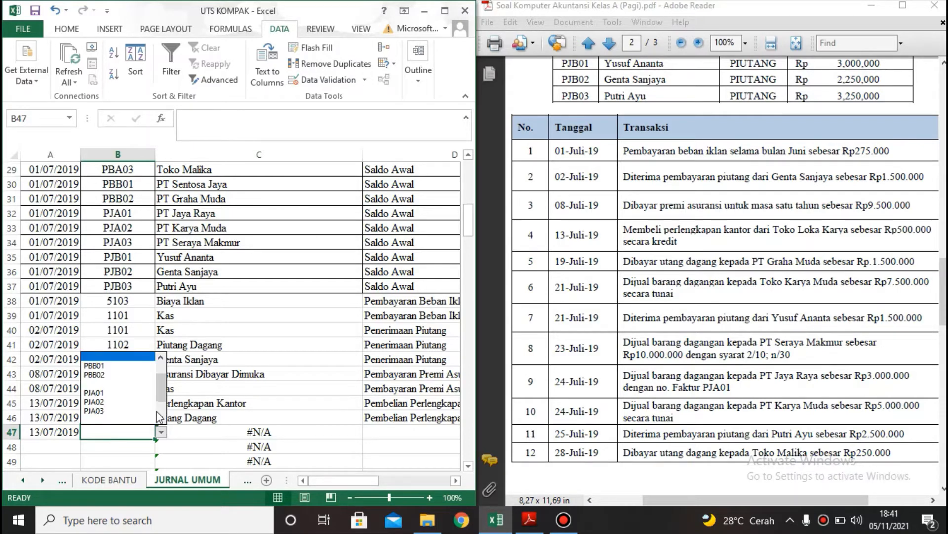
mouse_move(161, 382)
left_mouse_down()
mouse_move(162, 396)
mouse_move(164, 367)
left_mouse_up()
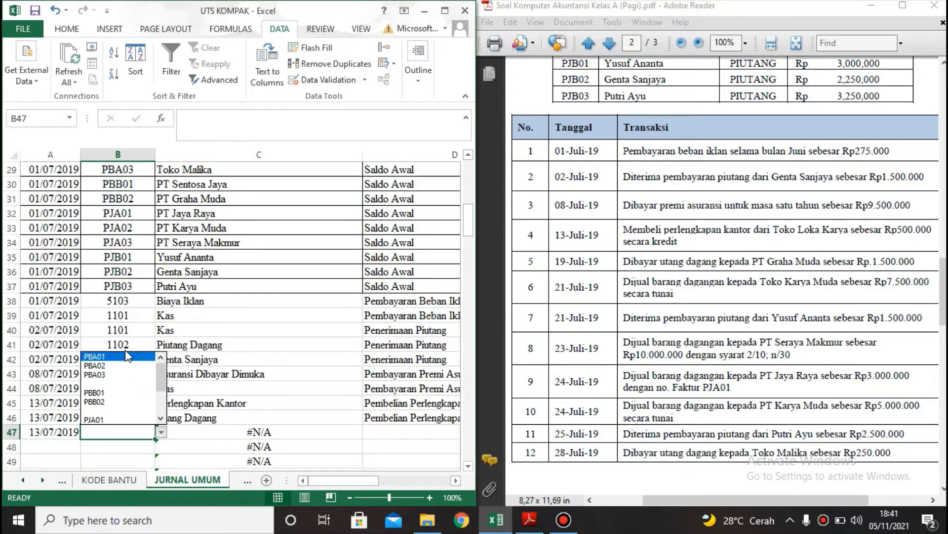
left_click(125, 350)
left_click(162, 433)
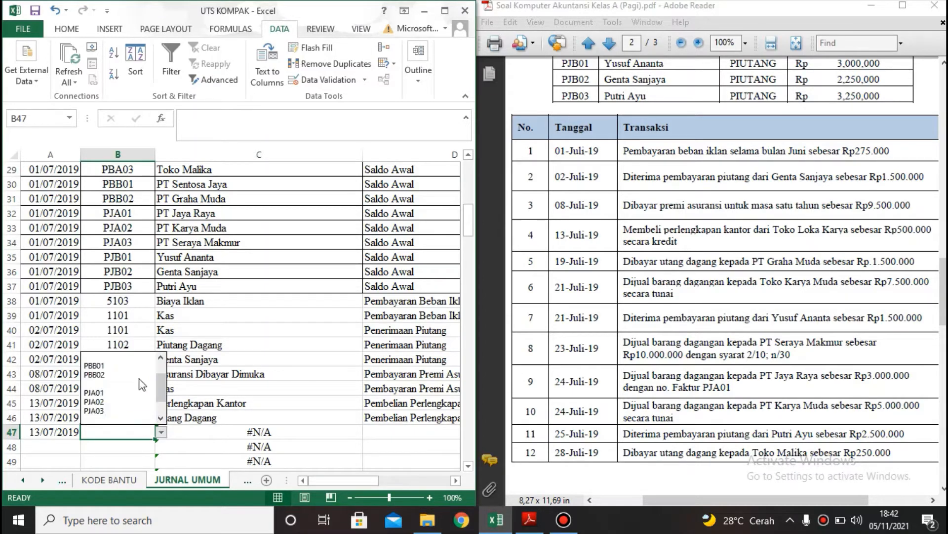
left_click(135, 372)
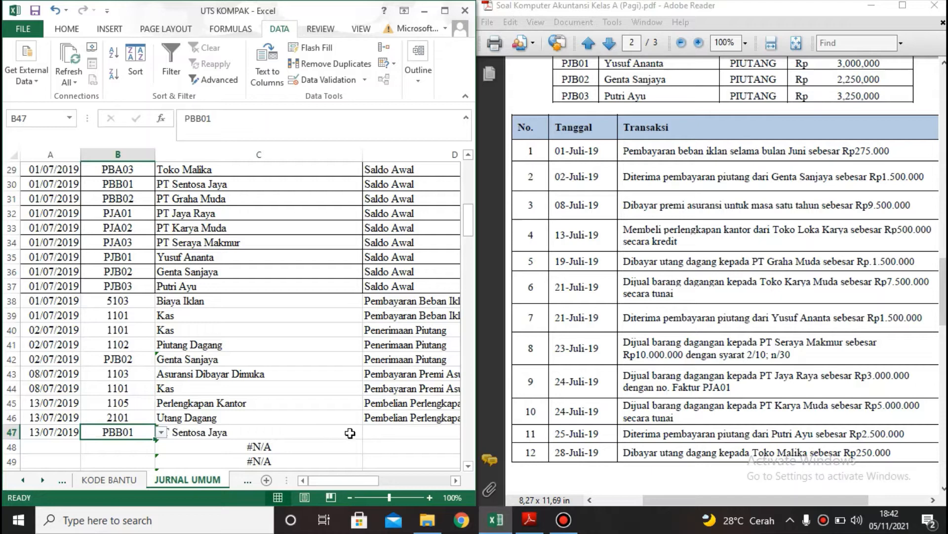
left_click(162, 433)
left_click_drag(163, 383, 163, 368)
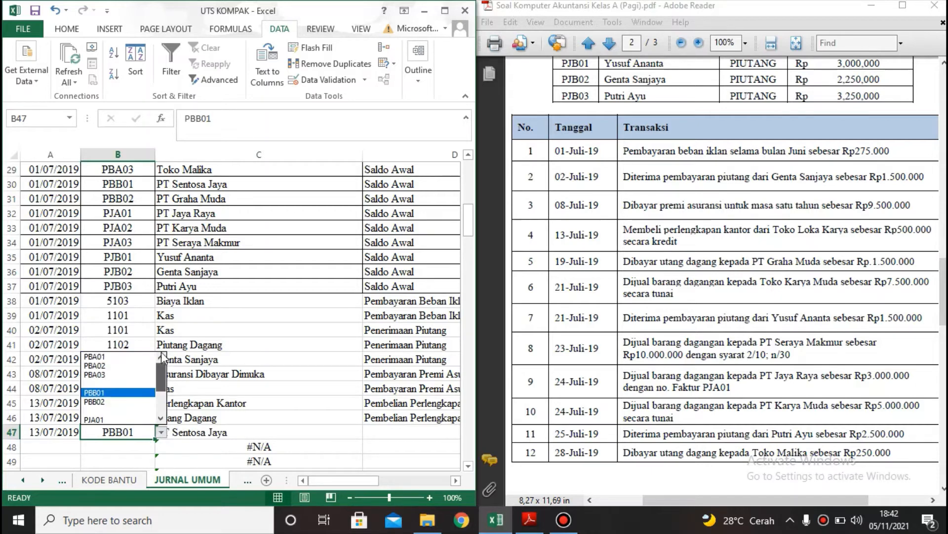
left_click(121, 357)
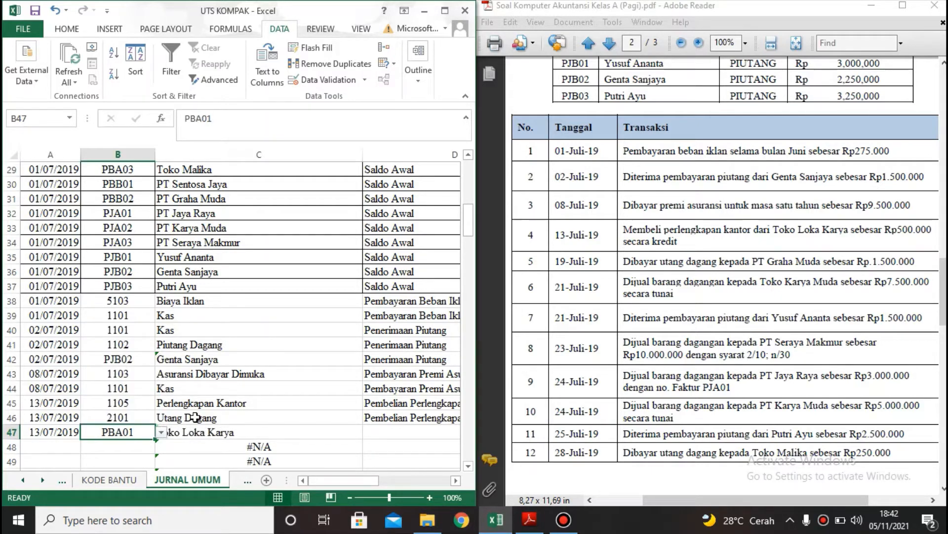
Copy the description Pembelian Perlengkapan Kantor from cell D46 into cell D47.
left_click(291, 435)
left_click(393, 428)
left_click(399, 418)
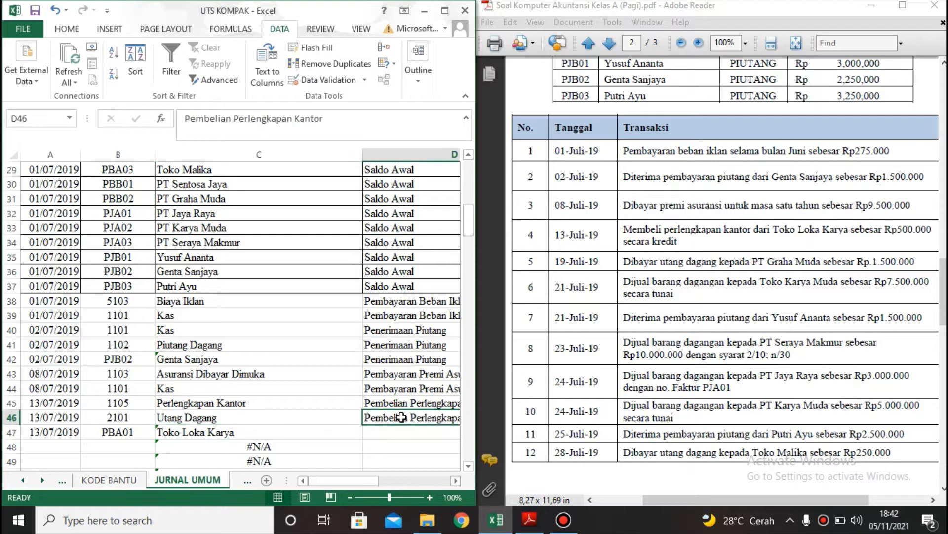
key("ctrl+c")
key("Down")
key("ctrl+v")
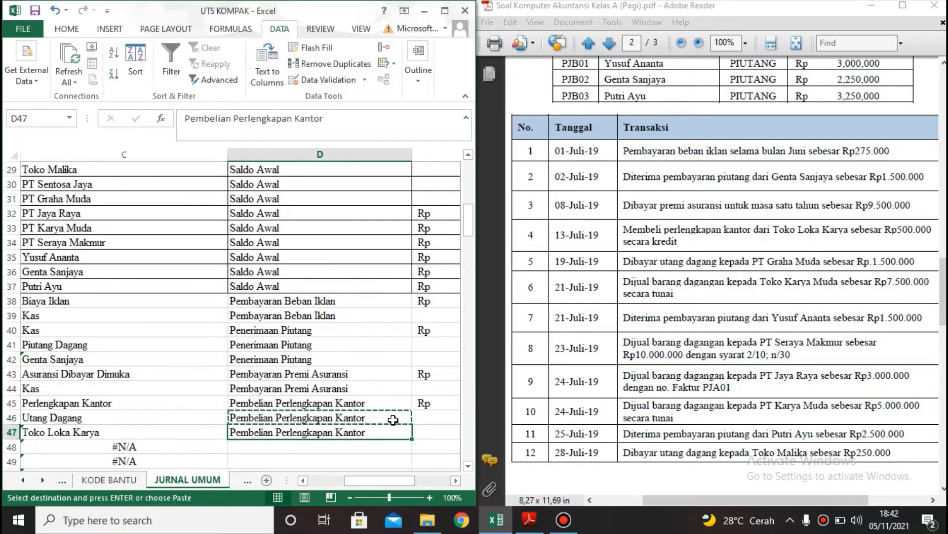
Copy the credit amount from cell F46 into cell F47 for the helper-code row.
key("Right")
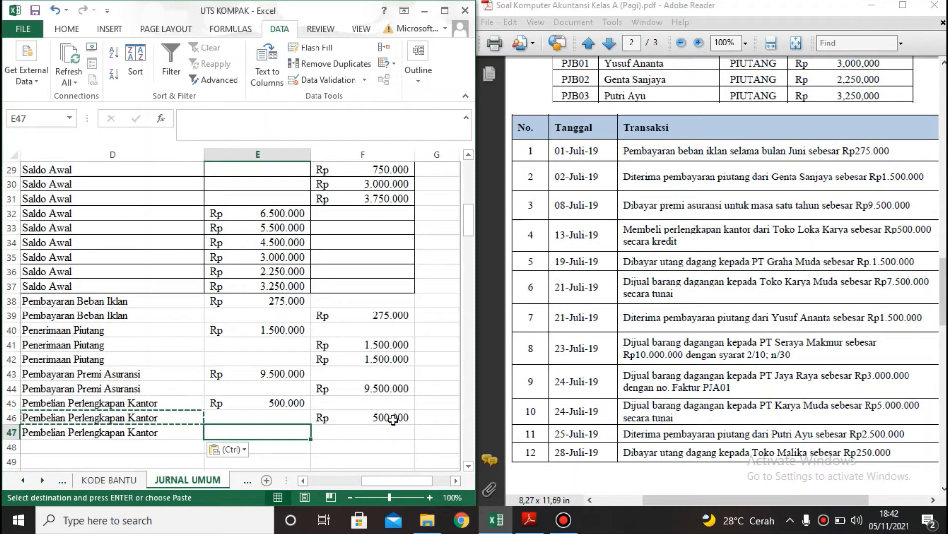
key("Right")
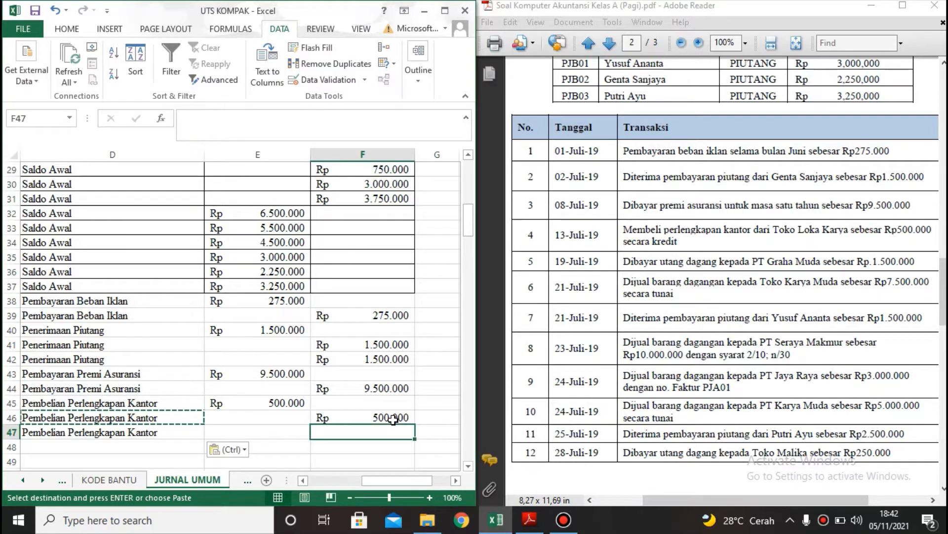
left_click(393, 419)
key("ctrl+c")
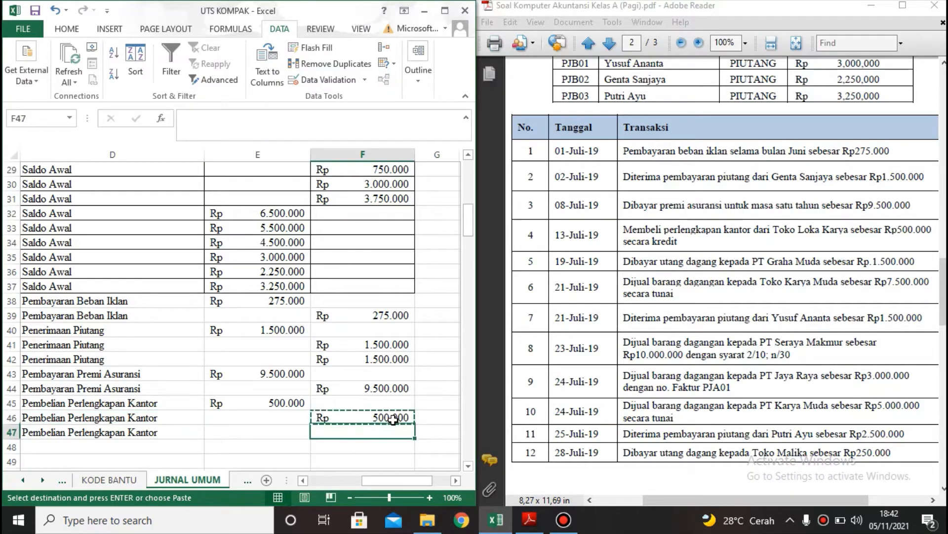
key("Down")
key("ctrl+v")
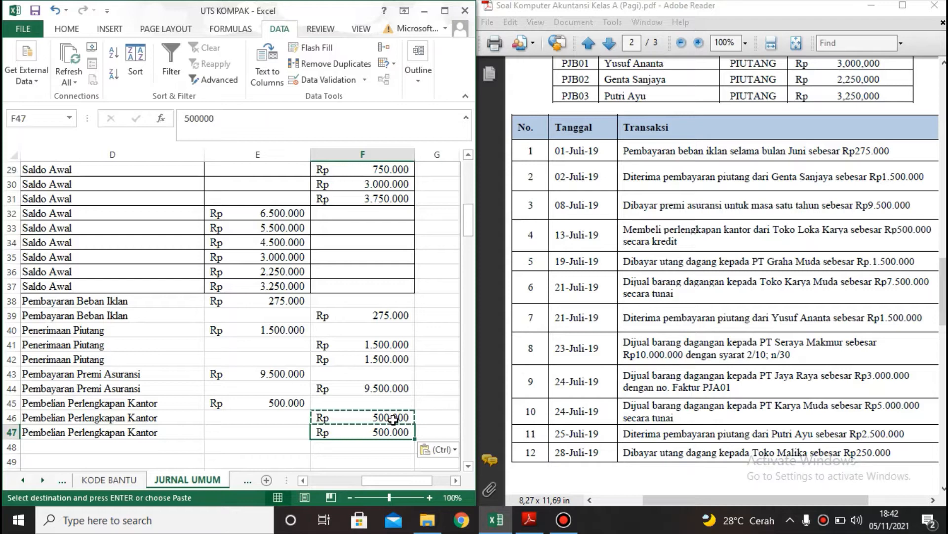
Enter the date 19-7-19 in cell A48 for the debt payment to PT Graha Muda.
key("Left")
key("Left")
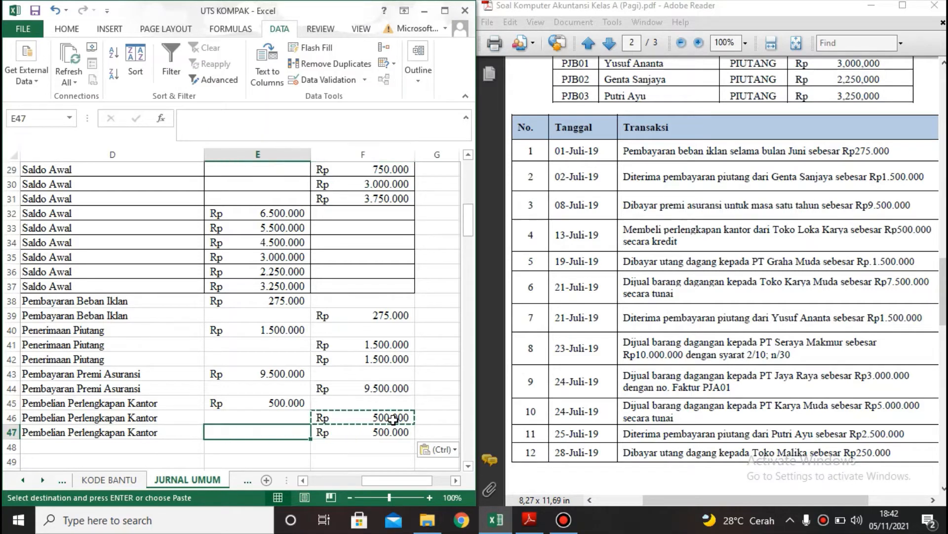
key("Left")
key("Left")
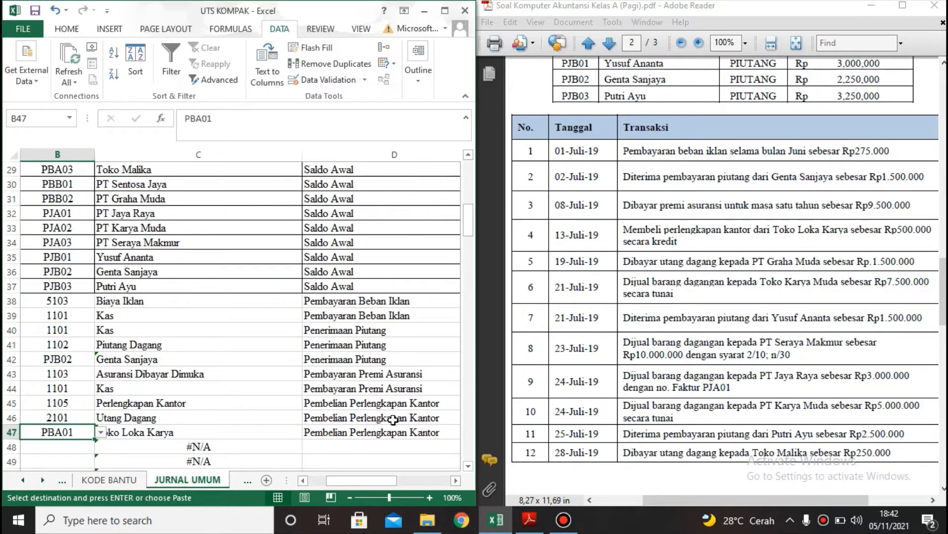
key("Down")
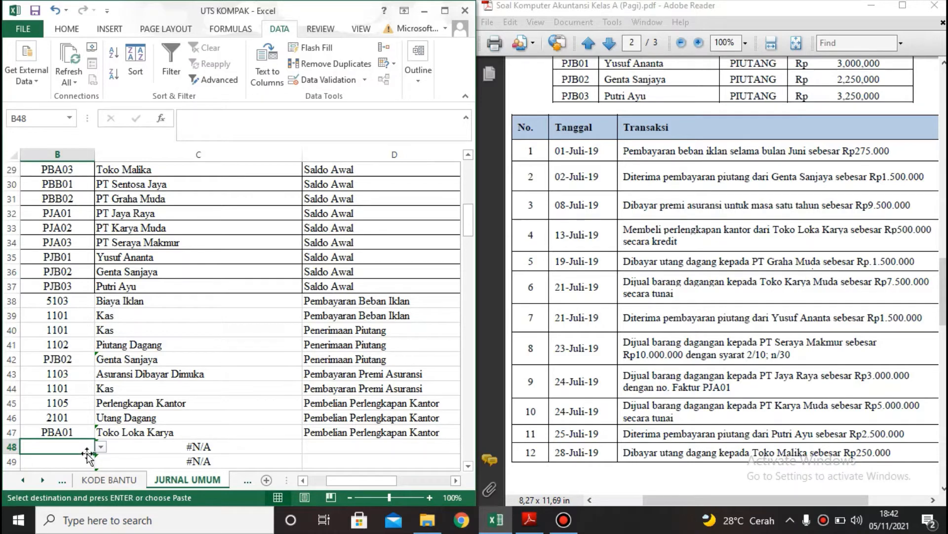
key("Left")
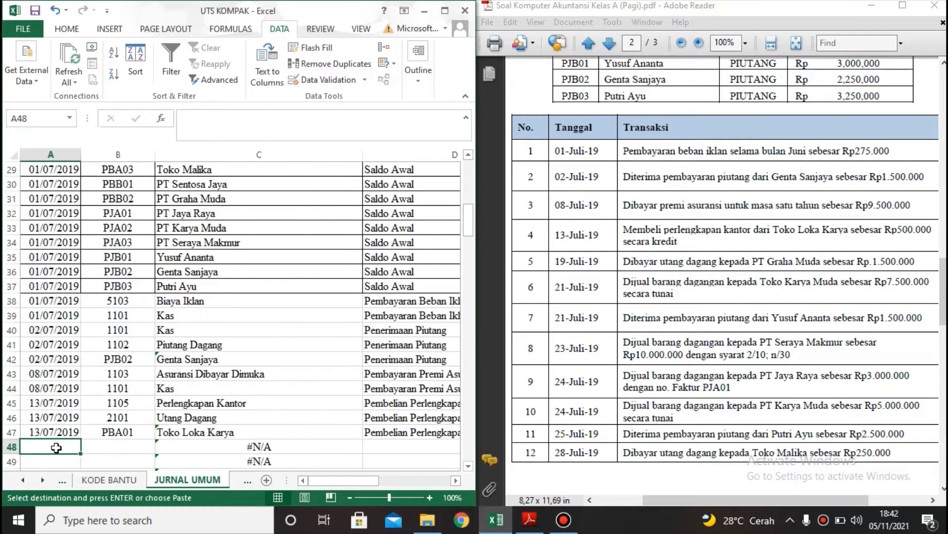
type("19-7-19")
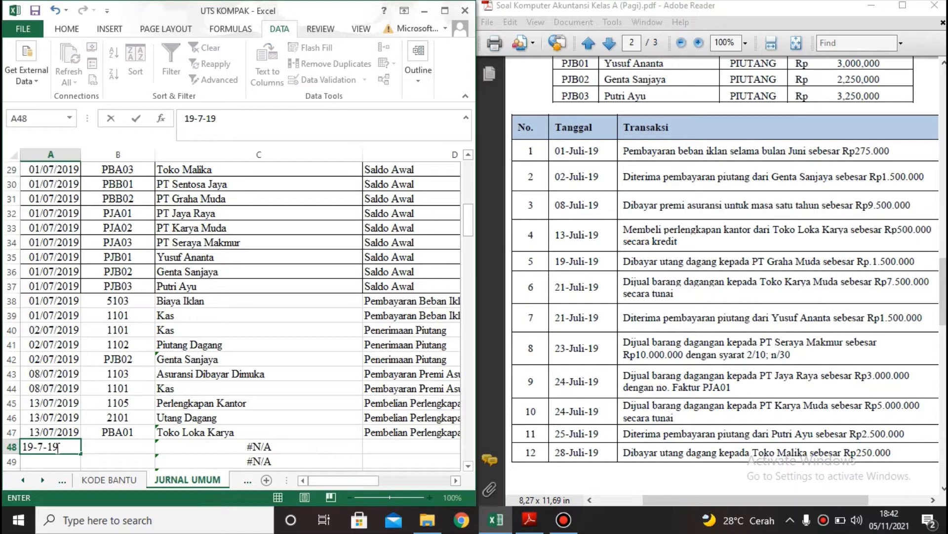
key("Return")
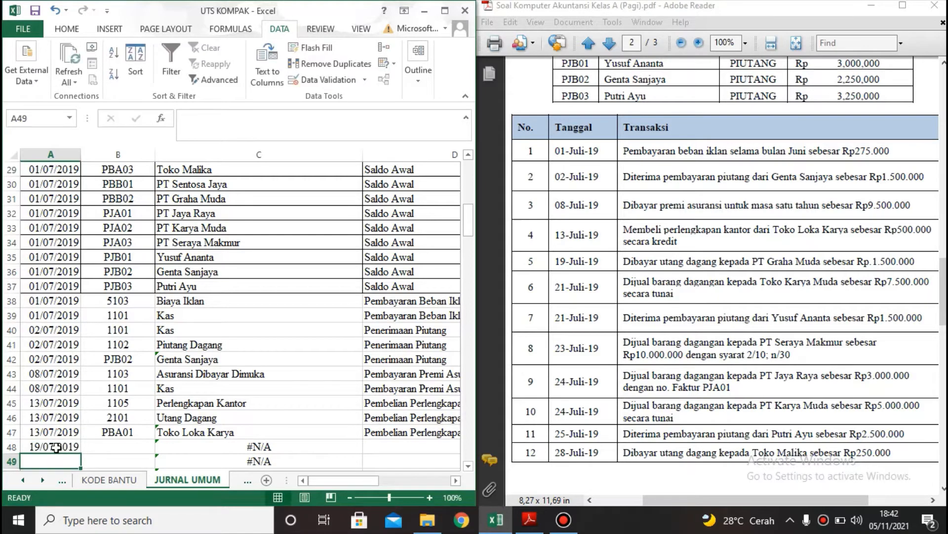
Choose account code 2101 (Utang Dagang) in cell B48 from its dropdown list.
left_click(56, 447)
key("Tab")
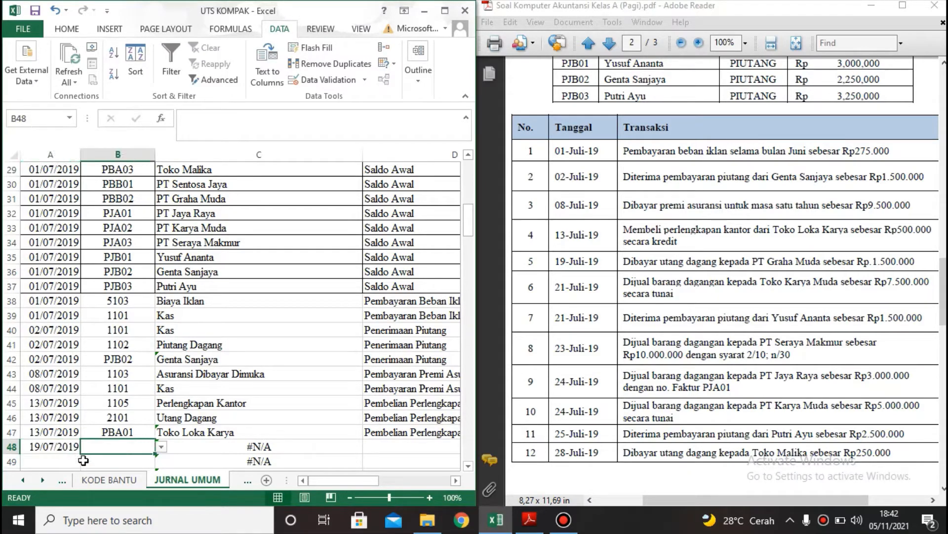
left_click(161, 447)
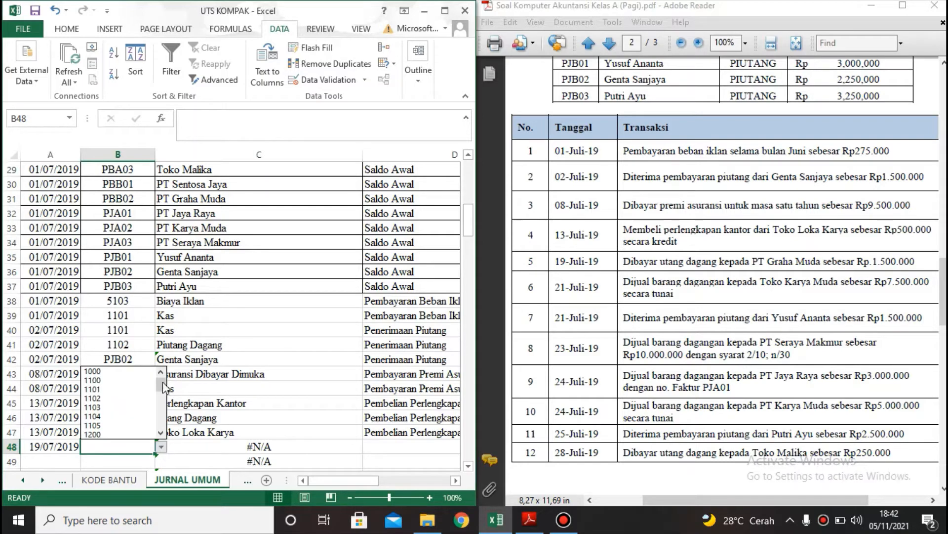
left_click_drag(162, 381, 162, 398)
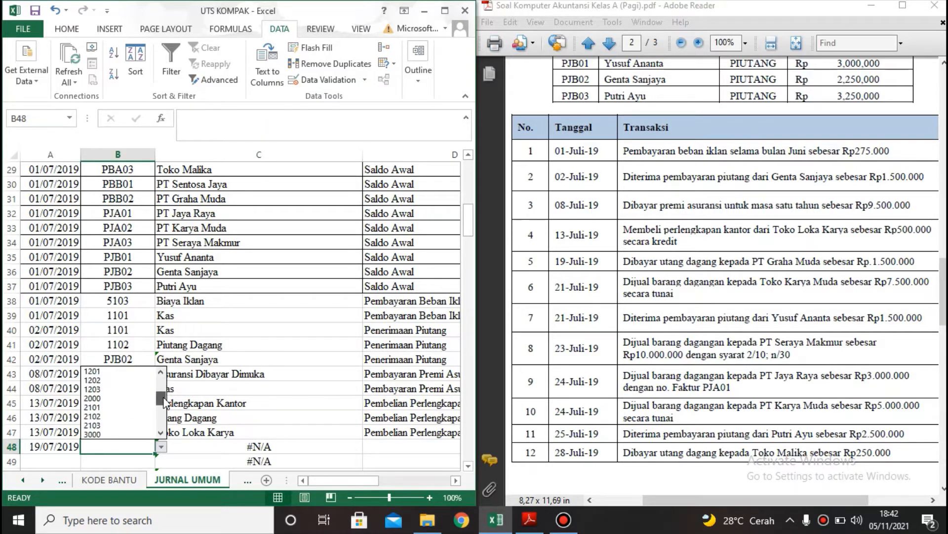
left_click(125, 411)
Enter the description Pembayaran Utang Dagang in cell D48.
left_click(400, 447)
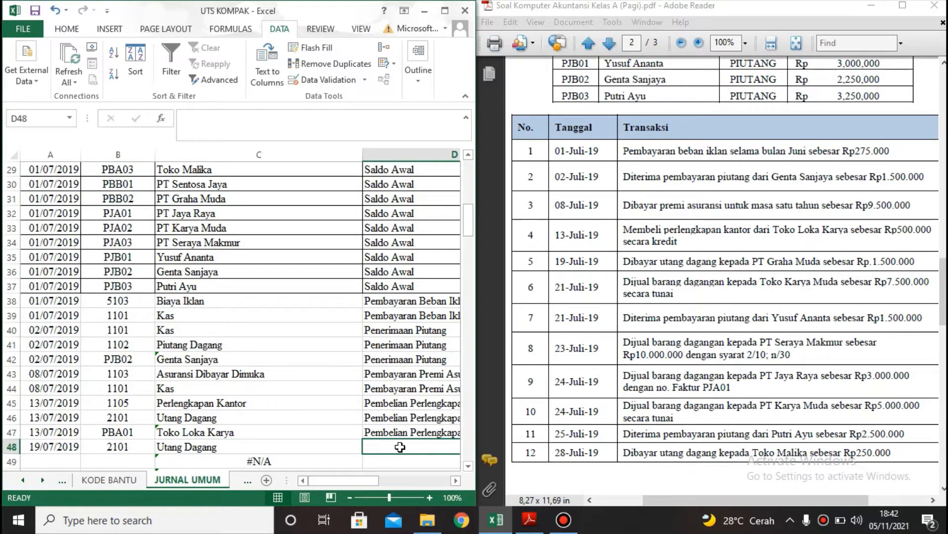
type("pEMB")
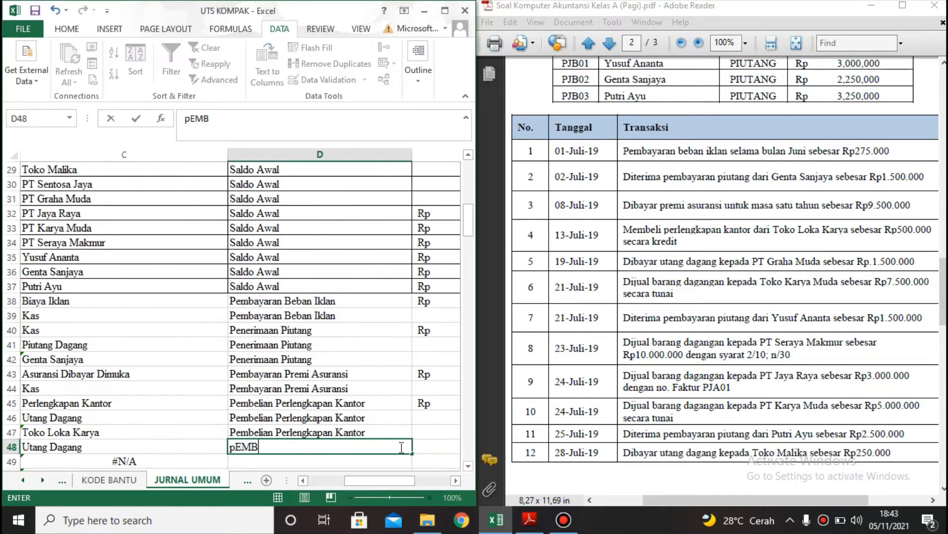
key("BackSpace")
key("BackSpace")
key("BackSpace")
key("BackSpace")
type("Pembayaran")
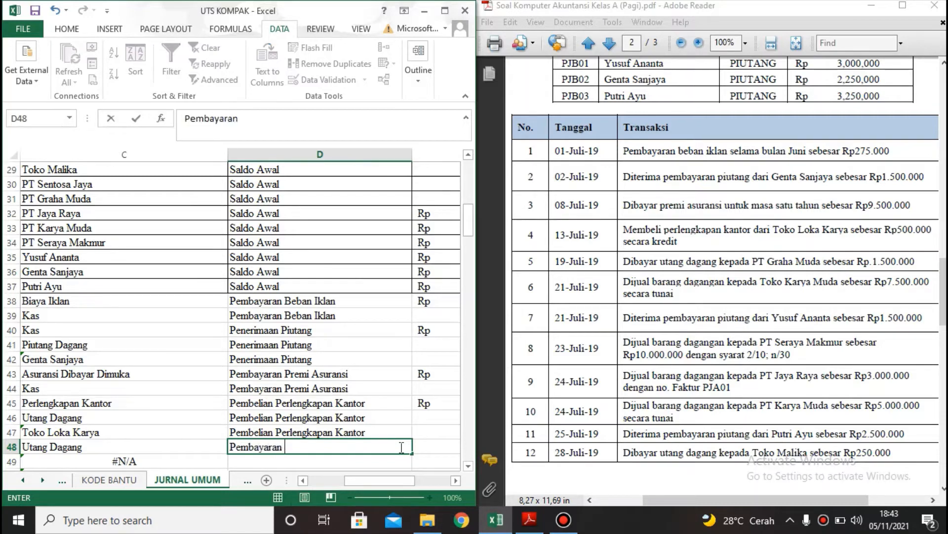
type(" Utang Dagang")
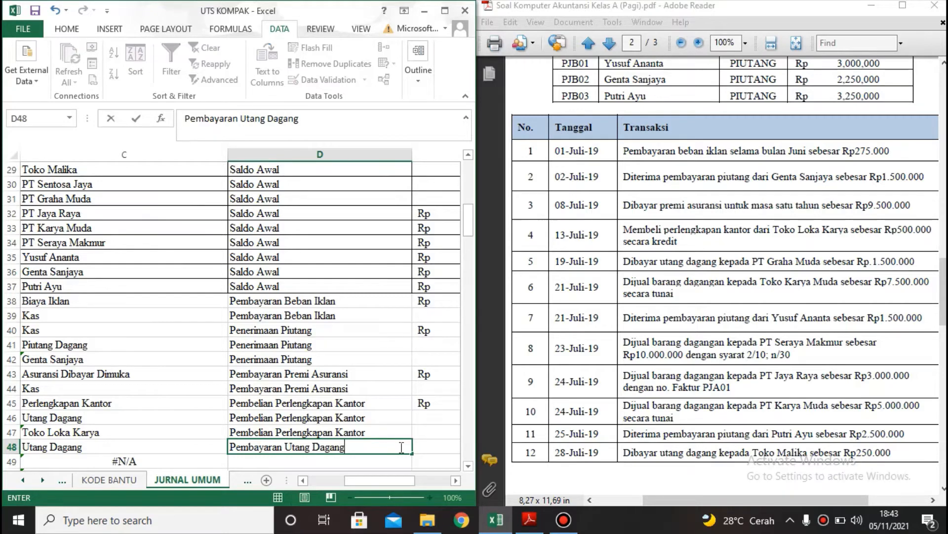
Enter the debit amount 1500000 in cell E48.
key("Tab")
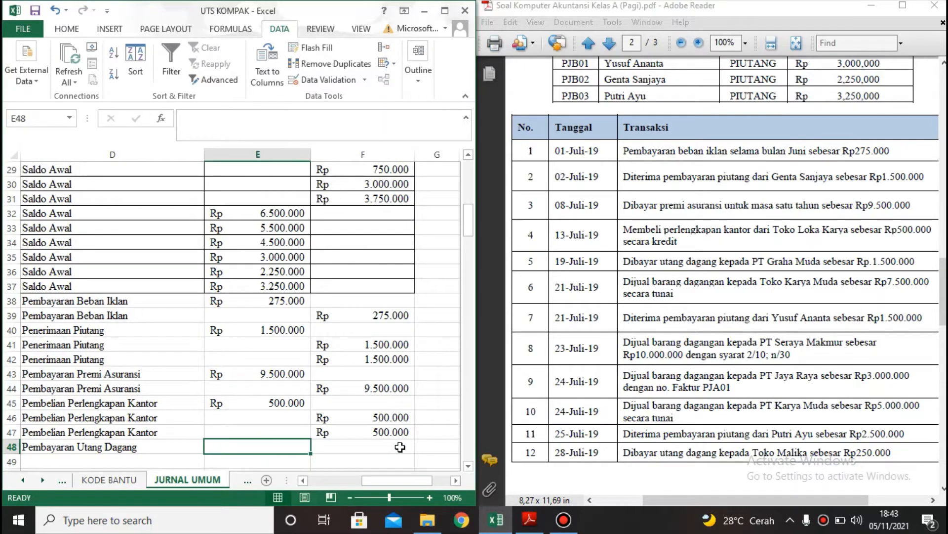
type("1500")
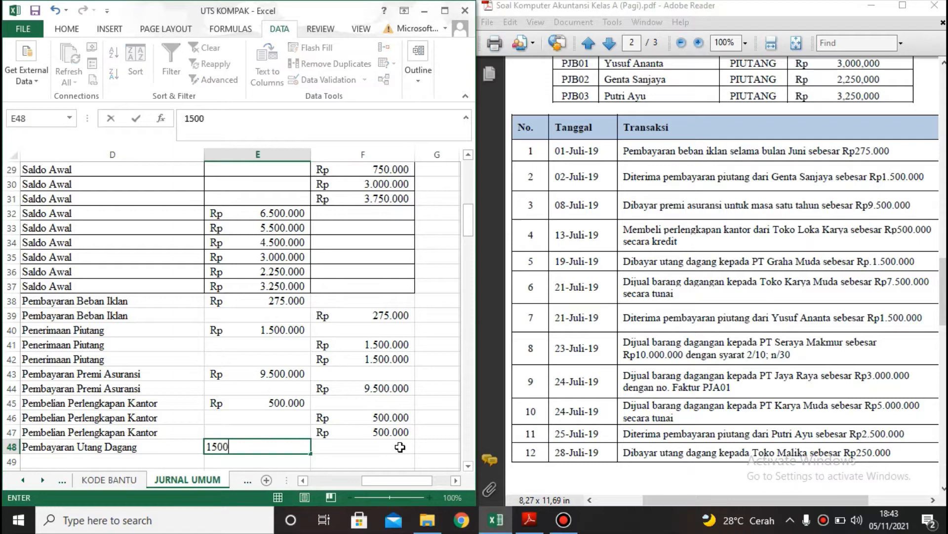
type("000")
key("Return")
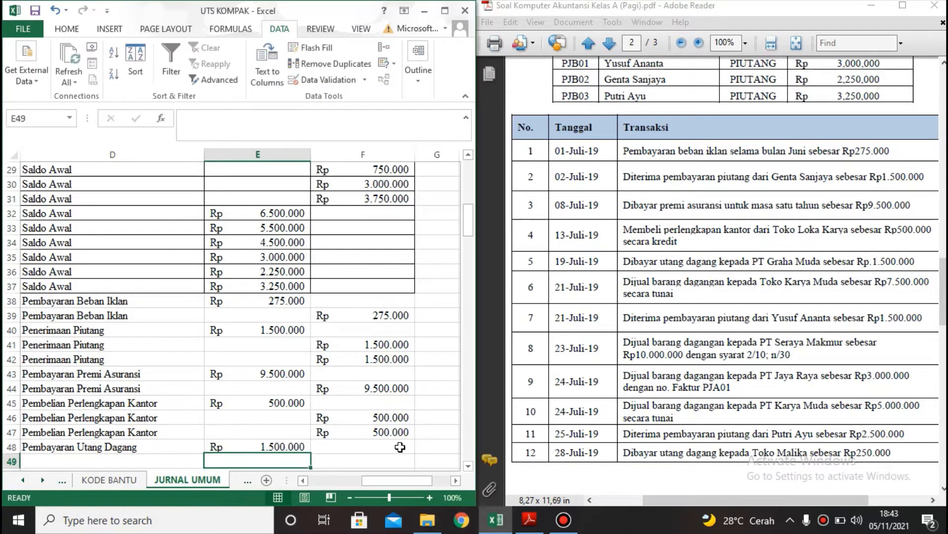
Copy the date from cell A48 into cell A49 for the cash row.
key("Left")
key("Left")
key("Left")
key("Left")
key("Up")
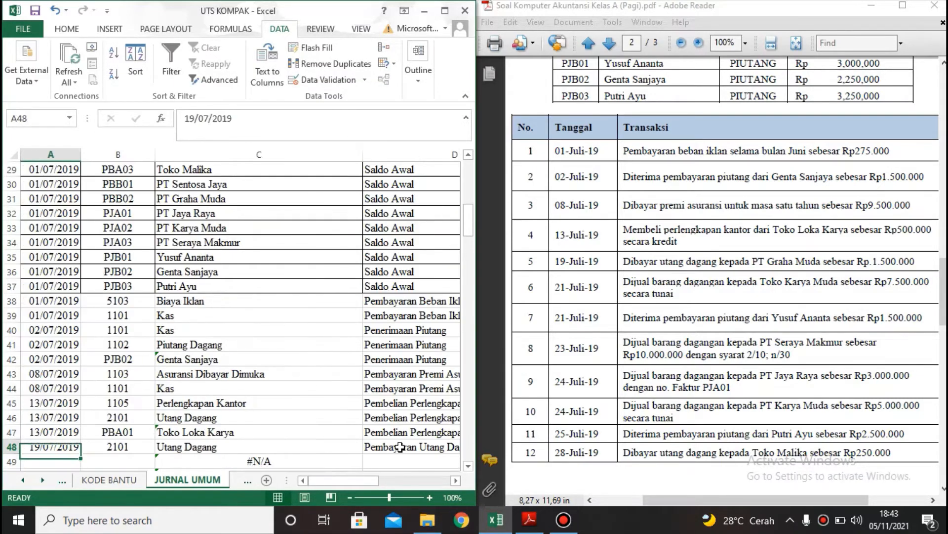
key("ctrl+c")
key("Down")
key("ctrl+v")
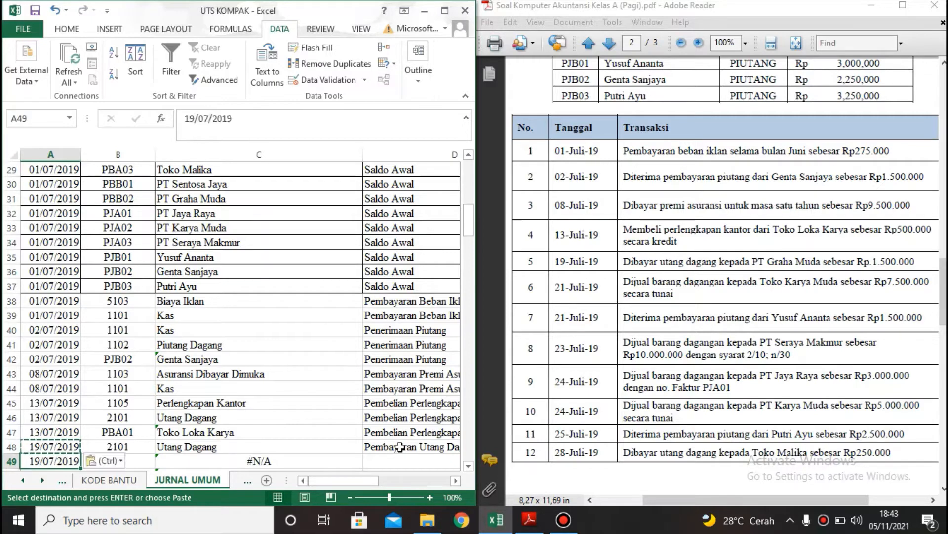
Choose account code 1101 (Kas) in cell B49 from its dropdown list.
key("Right")
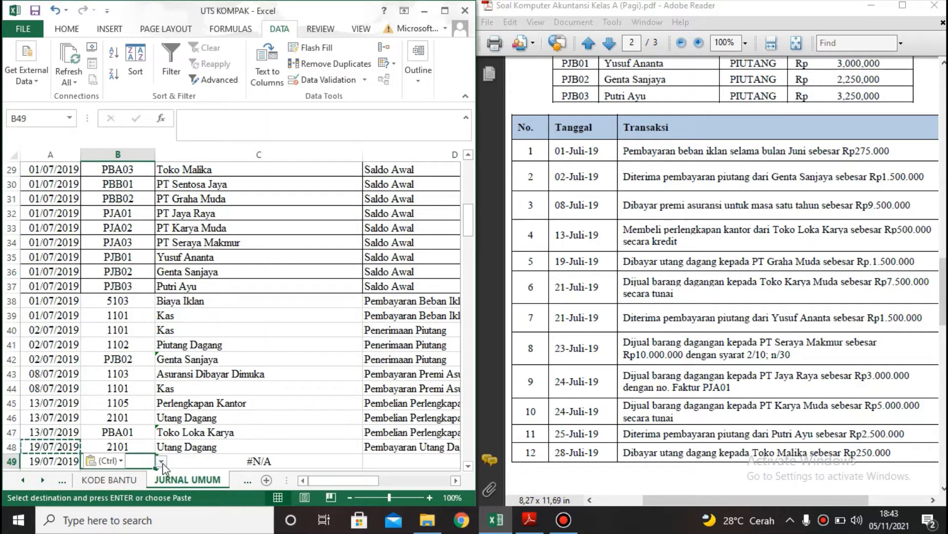
left_click(162, 461)
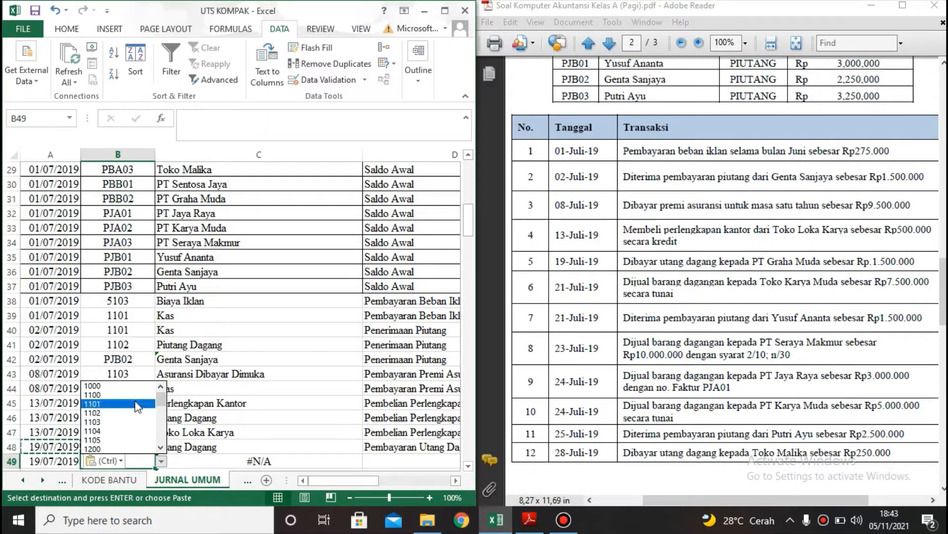
left_click(92, 404)
Copy the description Pembayaran Utang Dagang from cell D48 into cell D49 for the cash row.
left_click(425, 462)
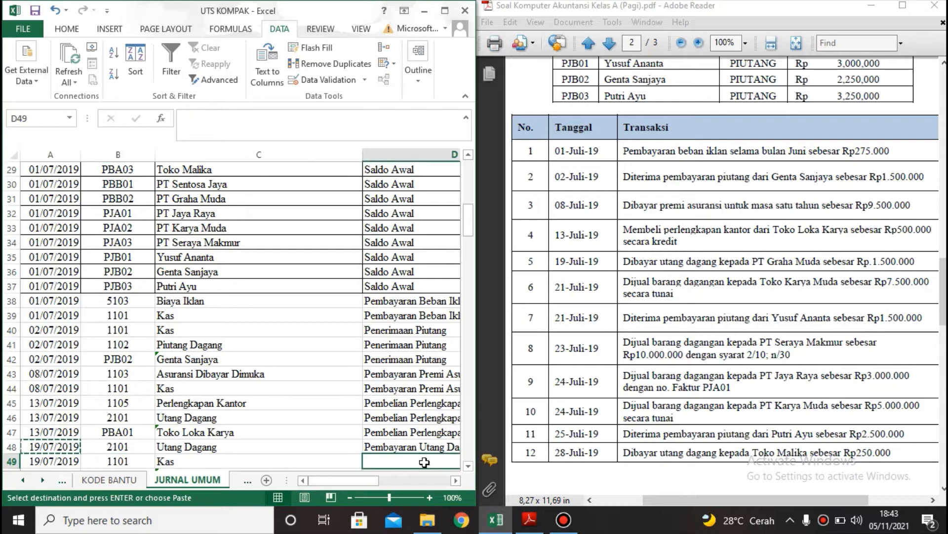
key("Up")
key("ctrl+c")
key("Down")
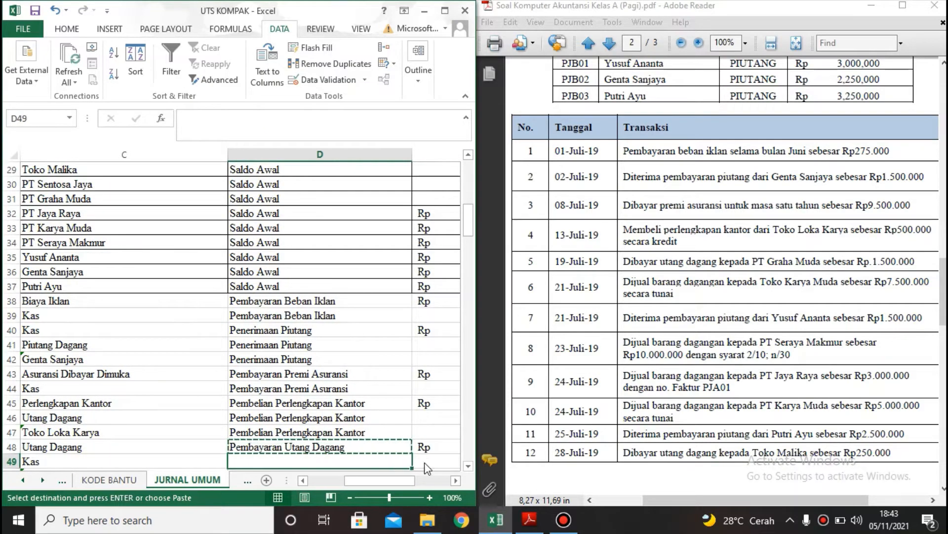
key("ctrl+v")
Copy the amount 1500000 from debit cell E48 into credit cell F49.
key("Right")
key("Up")
key("ctrl+c")
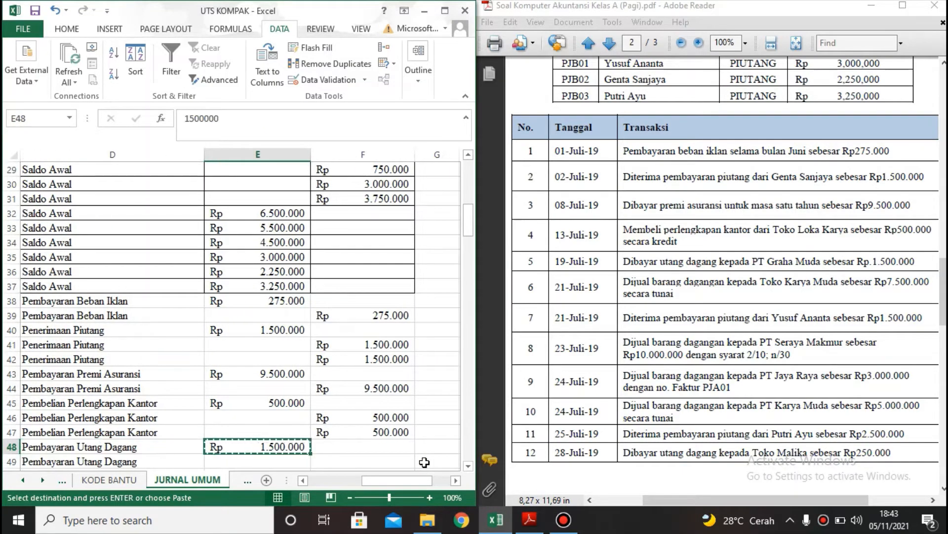
key("Right")
key("Down")
key("ctrl+v")
Copy the date 19/07/2019 from cell A49 into cell A50 for the helper row.
key("Left")
key("Left")
key("Left")
key("Left")
key("Left")
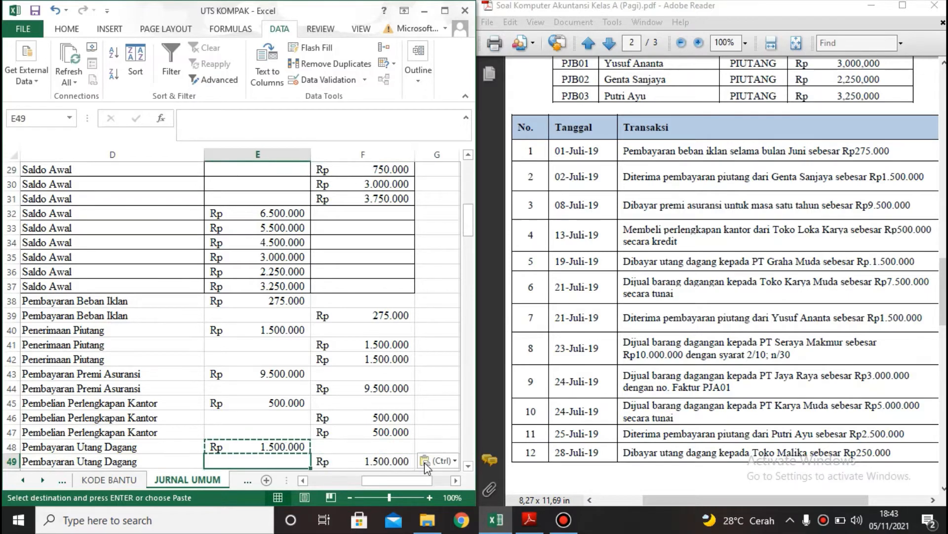
key("Down")
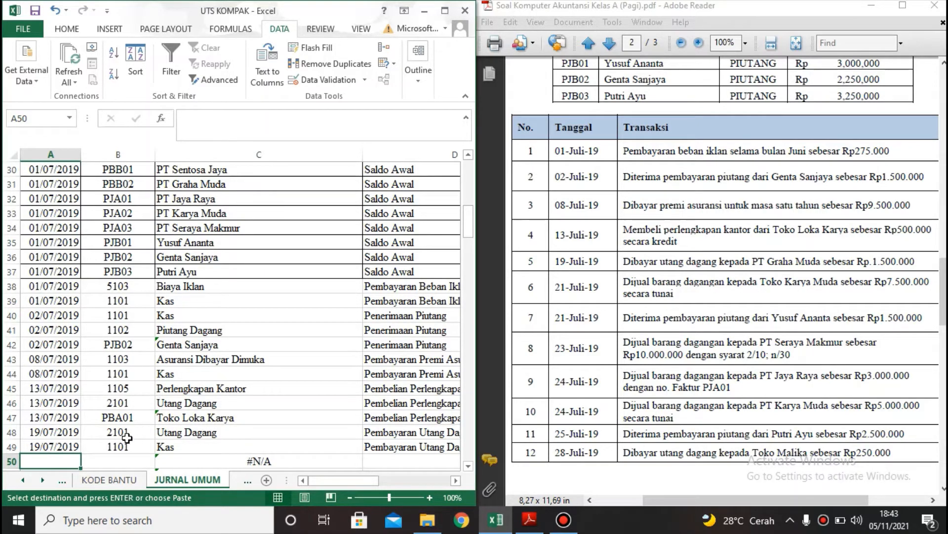
left_click(68, 446)
key("ctrl+c")
key("Down")
key("ctrl+v")
Change the data validation list source of cell B50 to =KODE_BANTU.
key("Right")
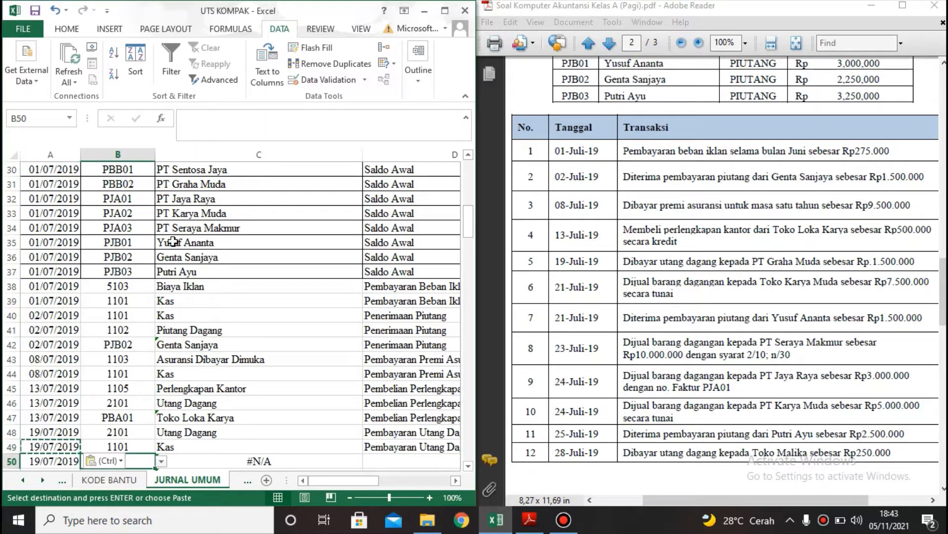
left_click(321, 79)
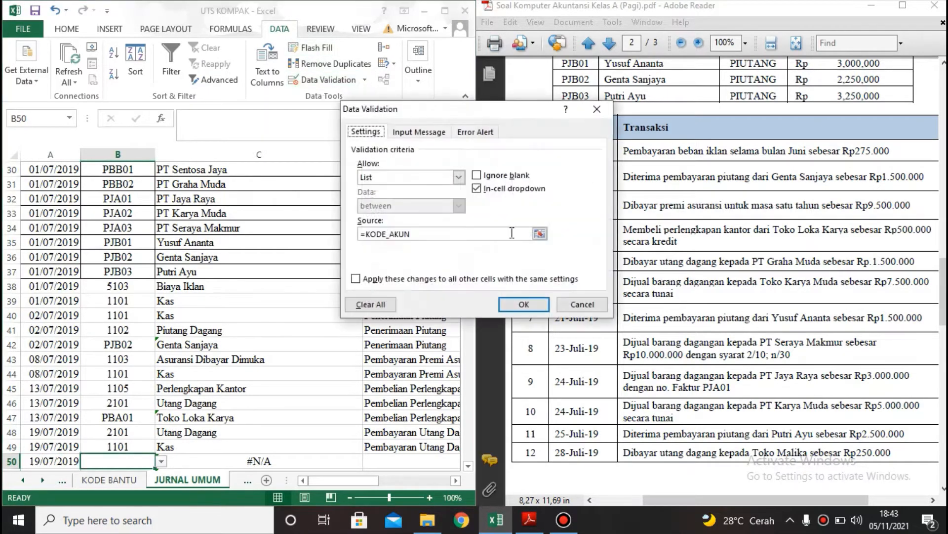
left_click(443, 233)
key("BackSpace")
key("BackSpace")
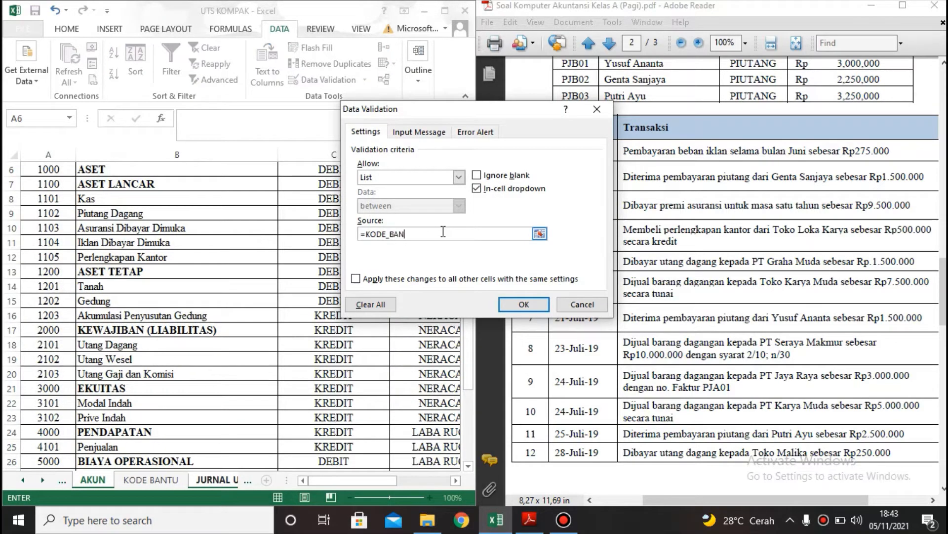
type("BANTU")
key("Return")
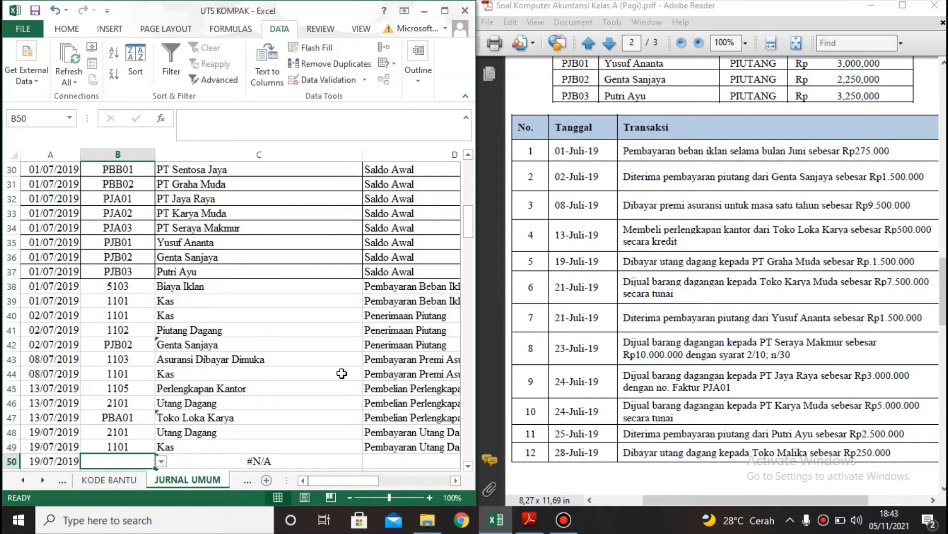
Change the lookup table in cell C50's VLOOKUP formula to DAFTAR_BANTU.
left_click(277, 462)
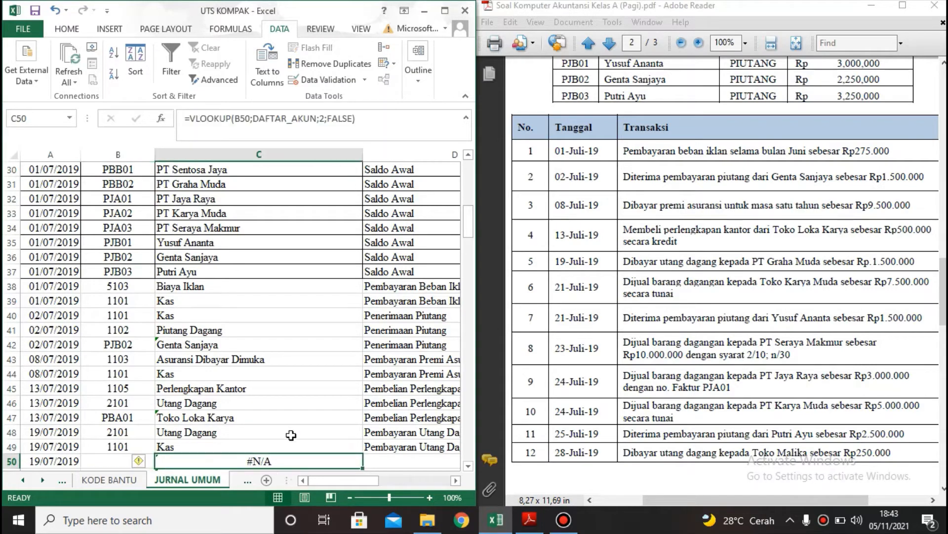
left_click(313, 119)
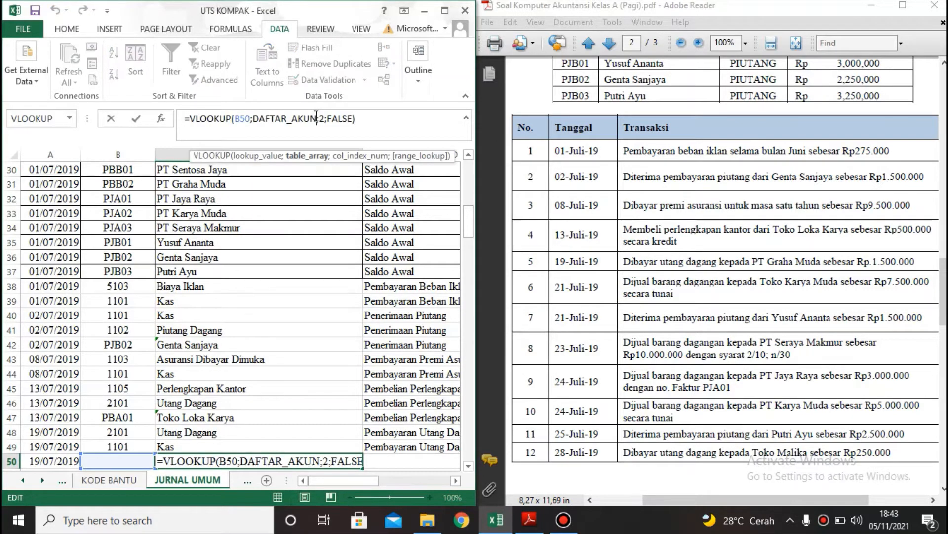
key("BackSpace")
key("BackSpace")
key("BackSpace")
key("BackSpace")
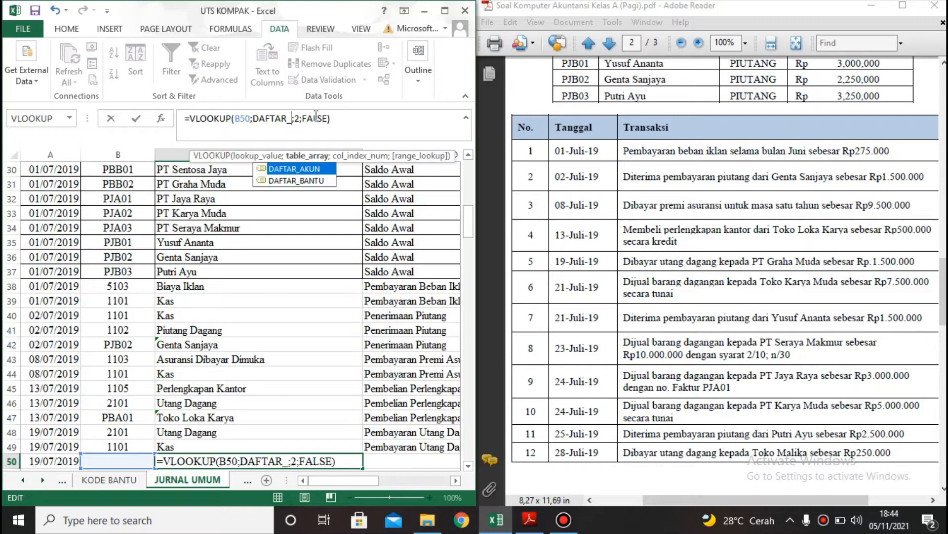
double_click(302, 181)
key("Return")
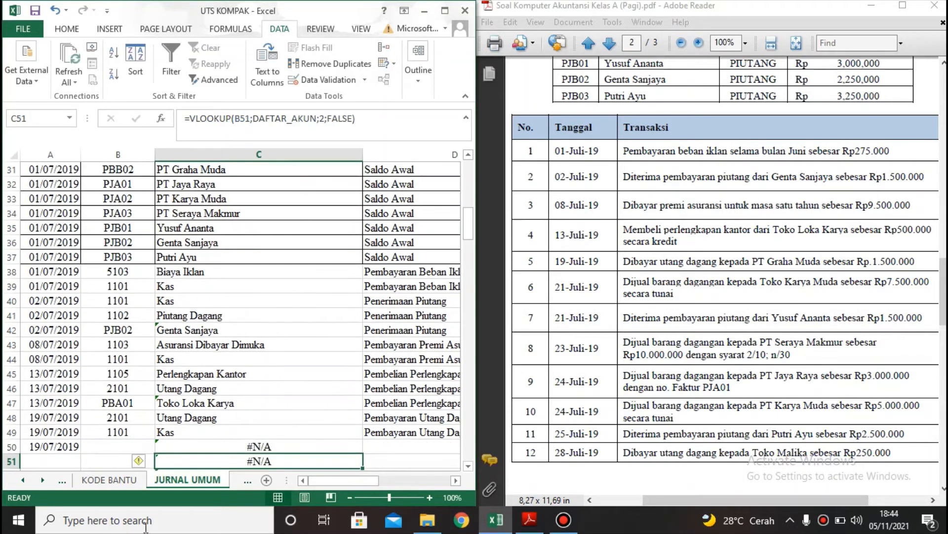
Select the empty helper code cell B50 in the 19/07/2019 row.
left_click(142, 449)
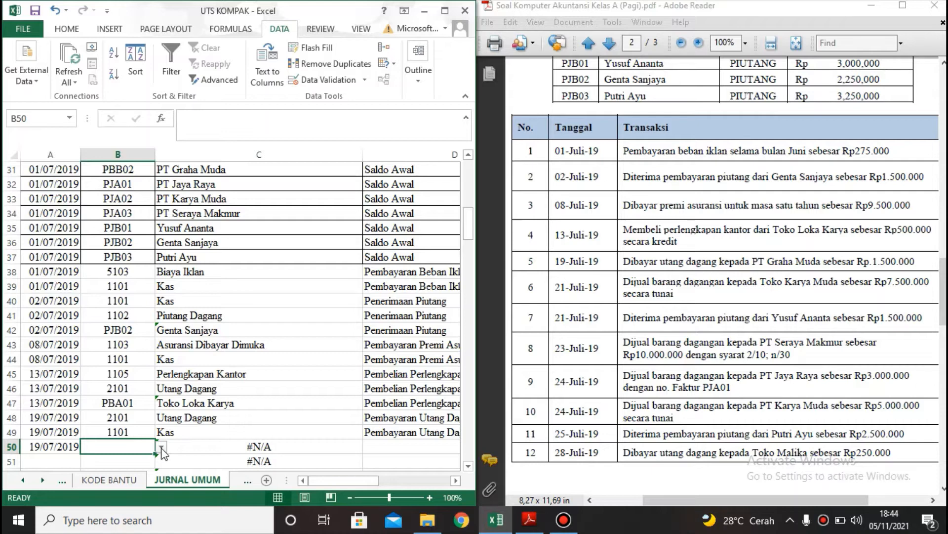
Pick code PBB02 in B50 and copy the Pembayaran Utang Dagang description from D49 into D50.
left_click(161, 447)
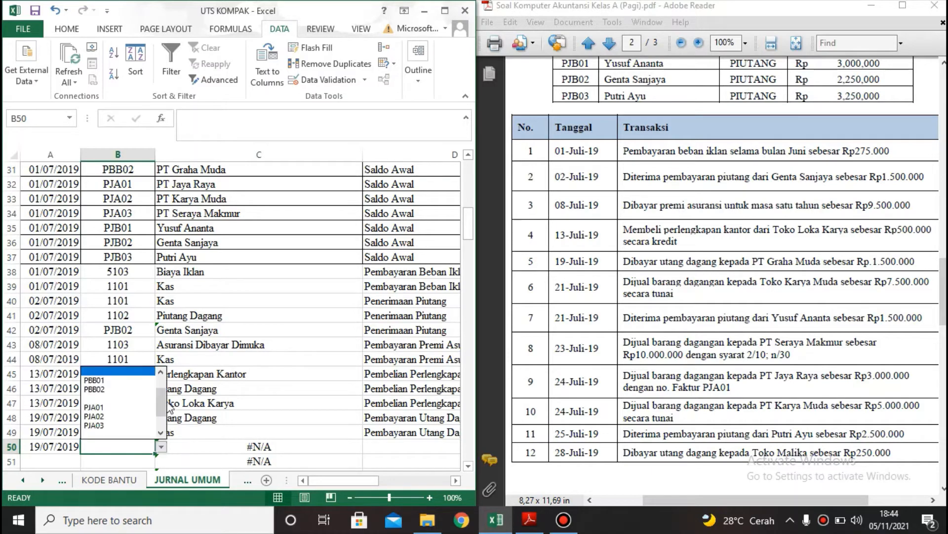
left_click(148, 386)
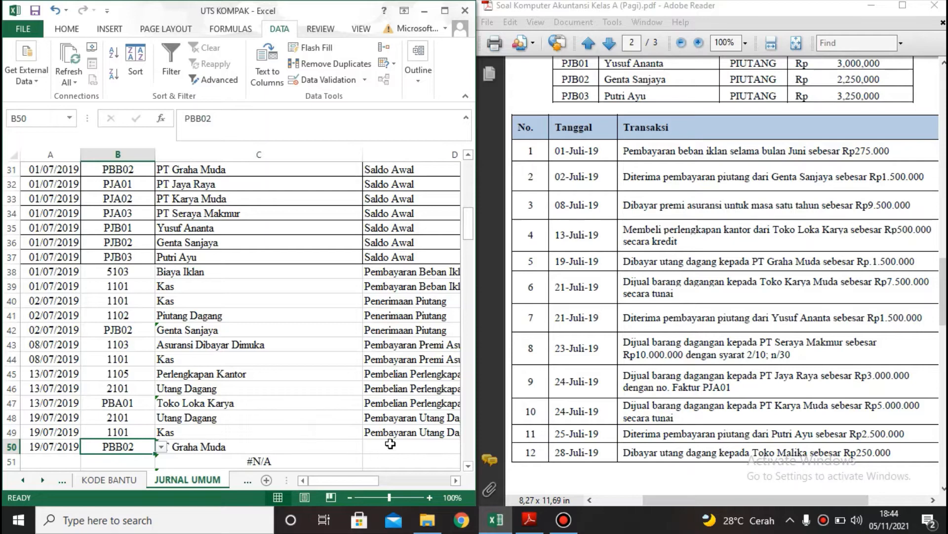
left_click(402, 430)
key("ctrl+c")
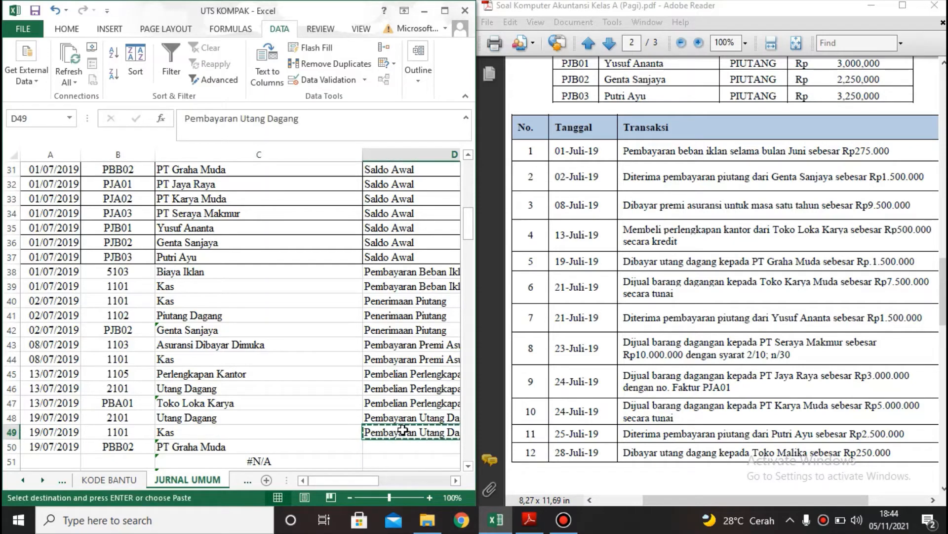
key("Down")
key("ctrl+v")
key("Right")
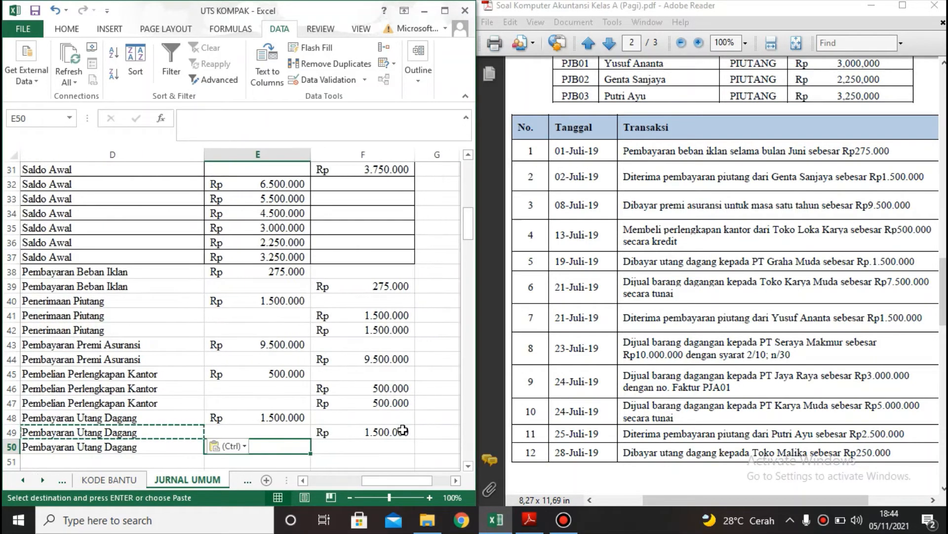
Copy the debit amount from E48 into E50 for the PT Graha Muda entry.
key("Right")
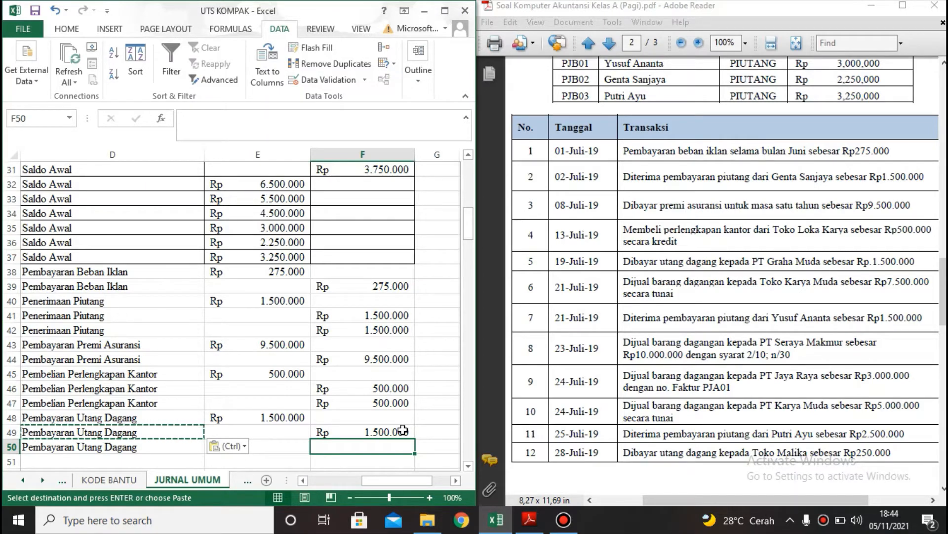
key("Left")
key("Up")
key("Up")
key("ctrl+c")
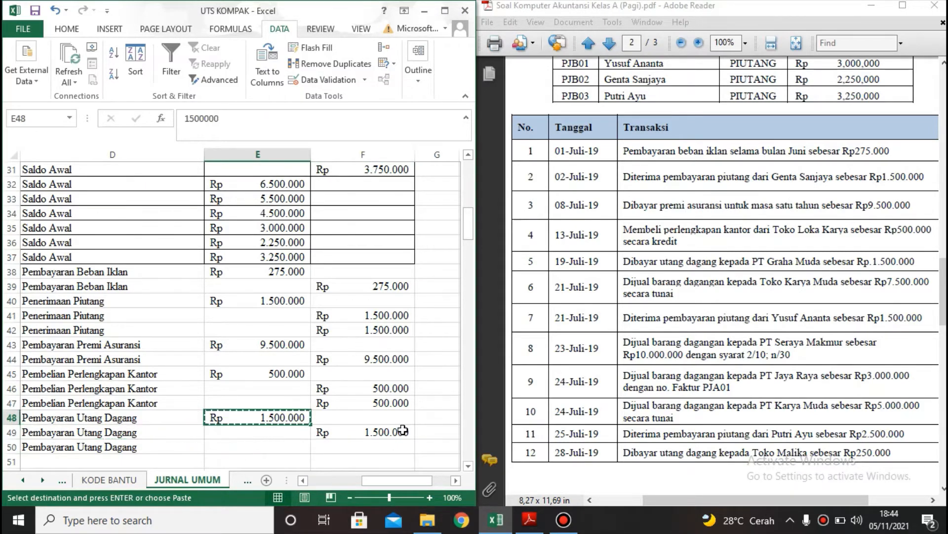
key("Down")
key("Down")
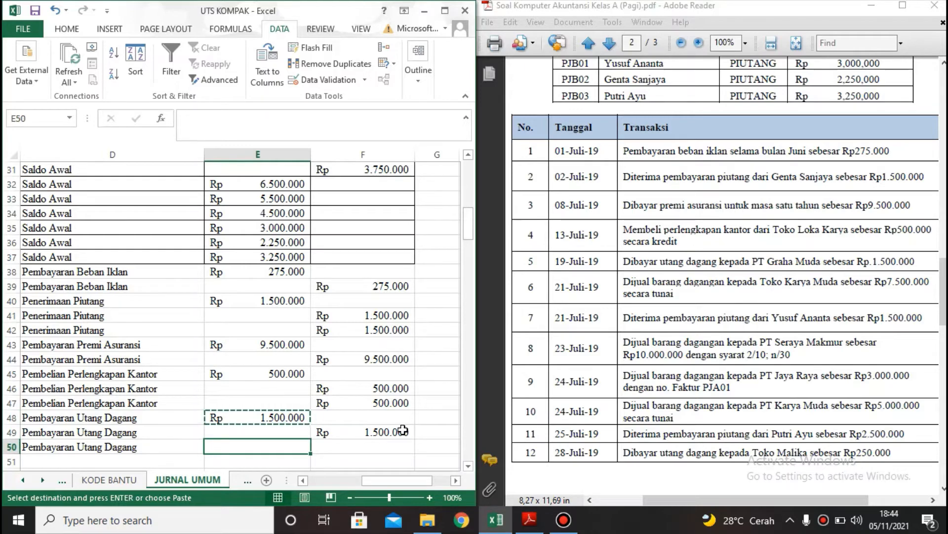
key("ctrl+v")
key("Left")
key("Left")
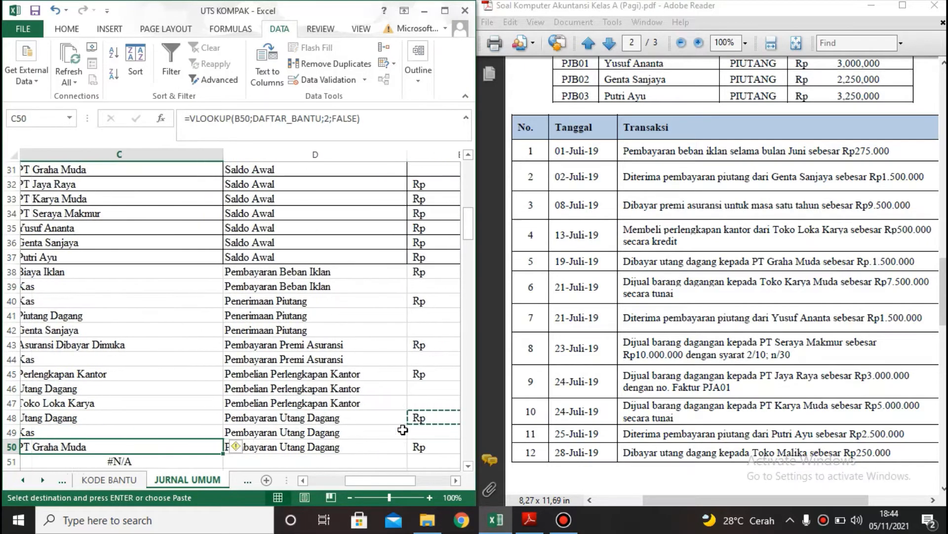
key("Left")
key("Left")
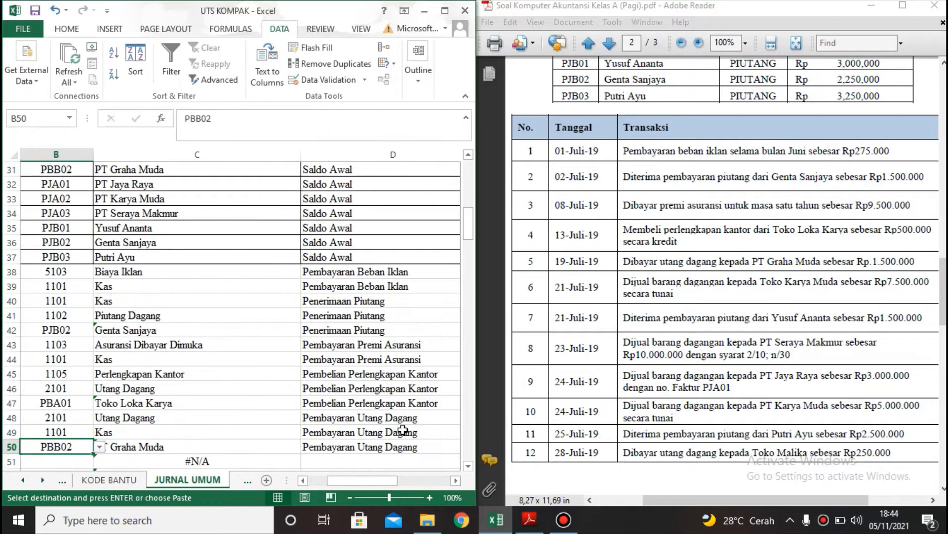
Start the next journal row by entering the date 21-7-19 in A51 and picking account code 1101 in B51.
key("Down")
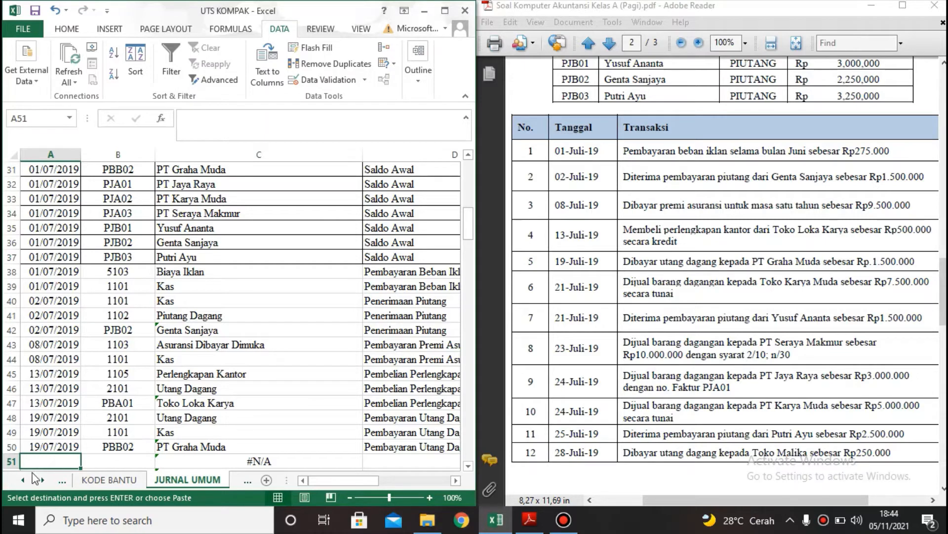
type("21")
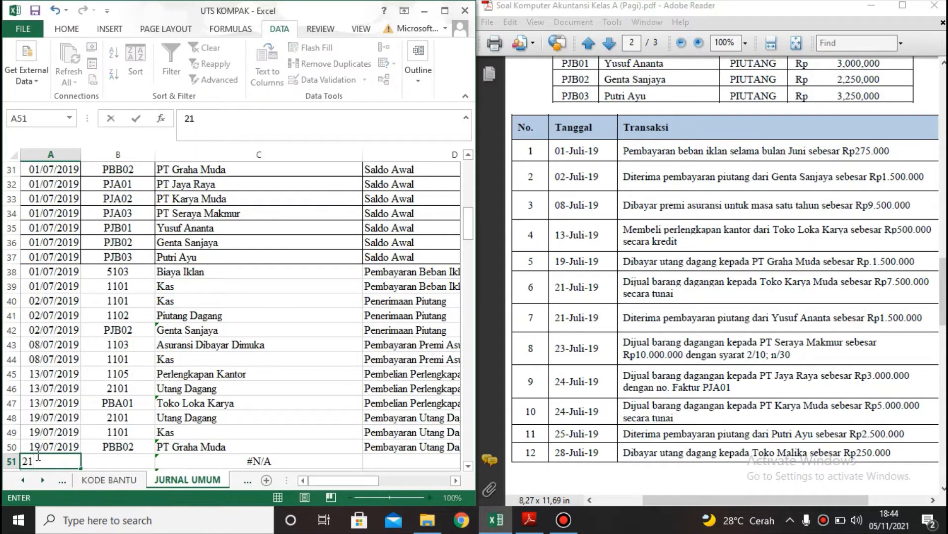
type("-7-19")
key("Return")
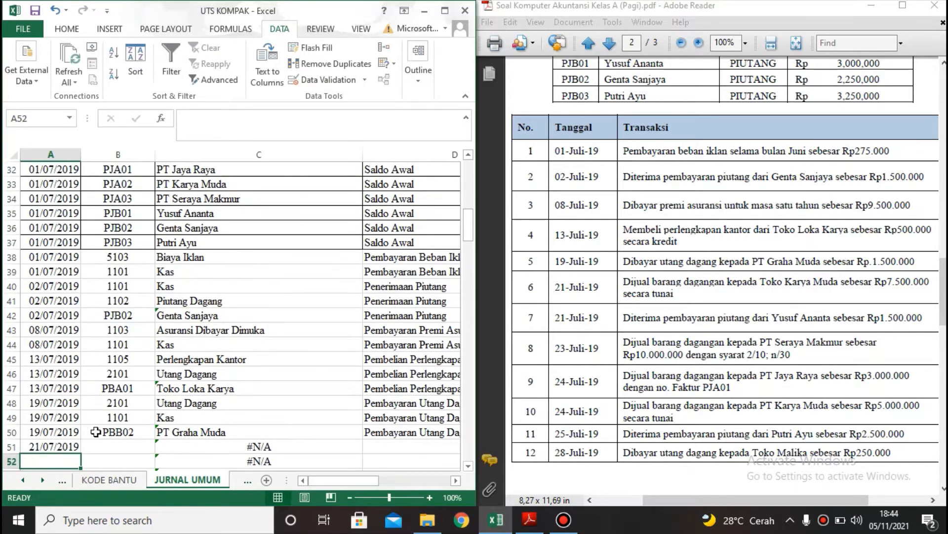
left_click(113, 449)
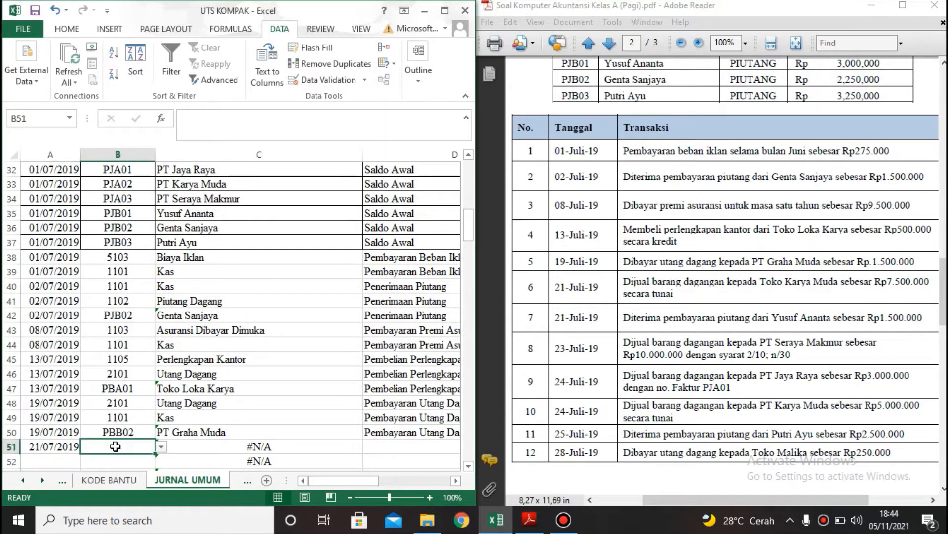
left_click(162, 446)
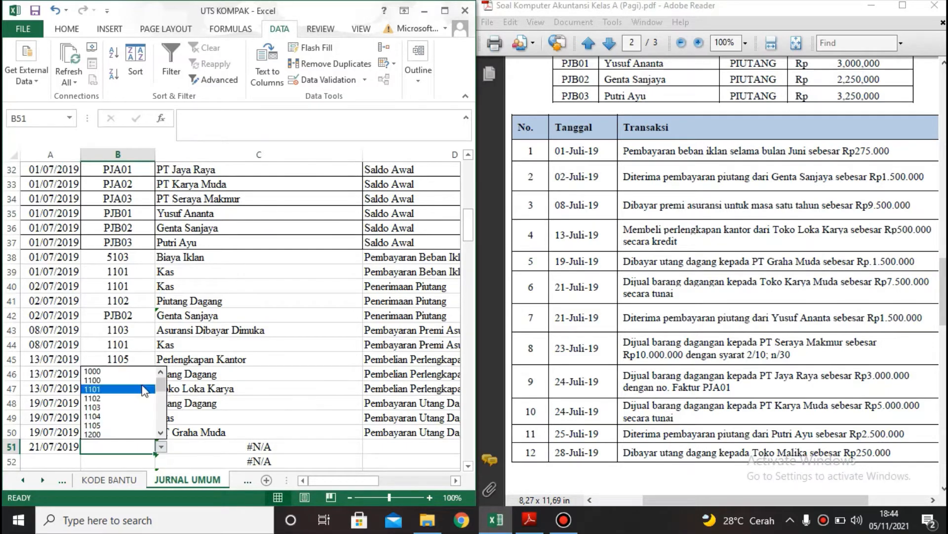
left_click(99, 390)
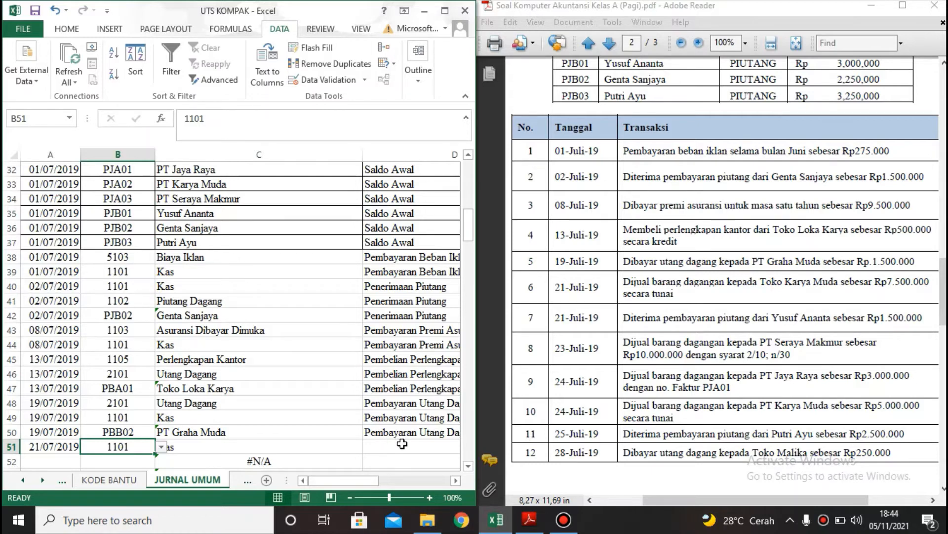
Enter the description "Penjualan Barang Dagangan Secara Tunai" in D51 and a debit of 7500000 in E51.
left_click(402, 443)
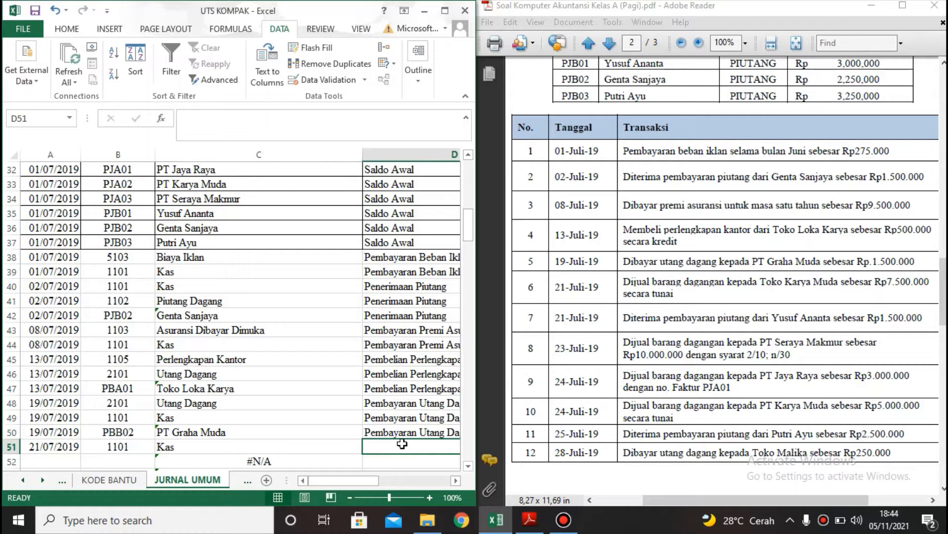
type("p")
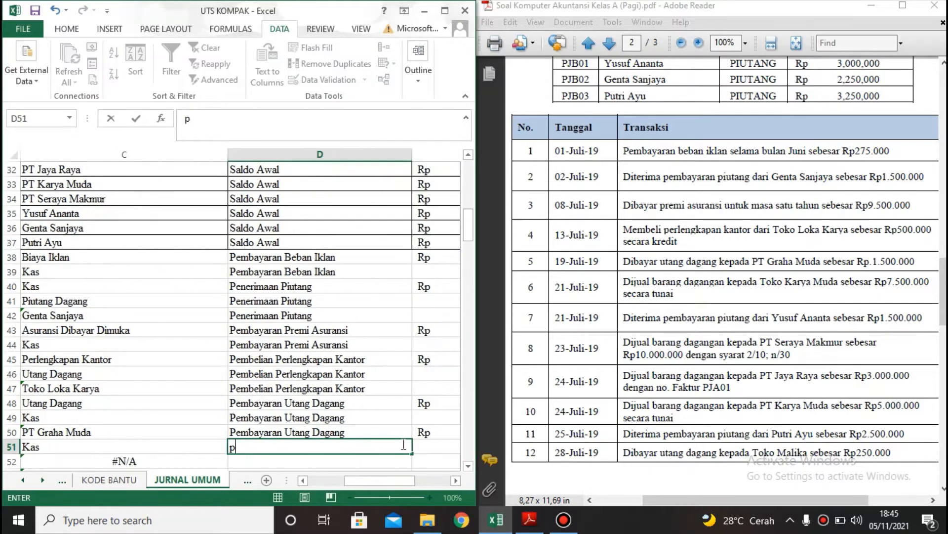
type("enjualan Barang")
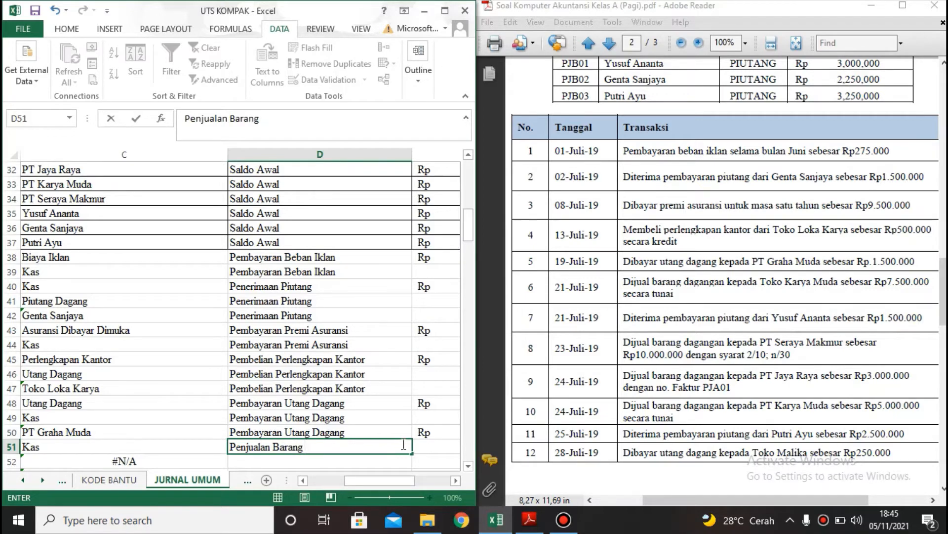
type(" Dagangan")
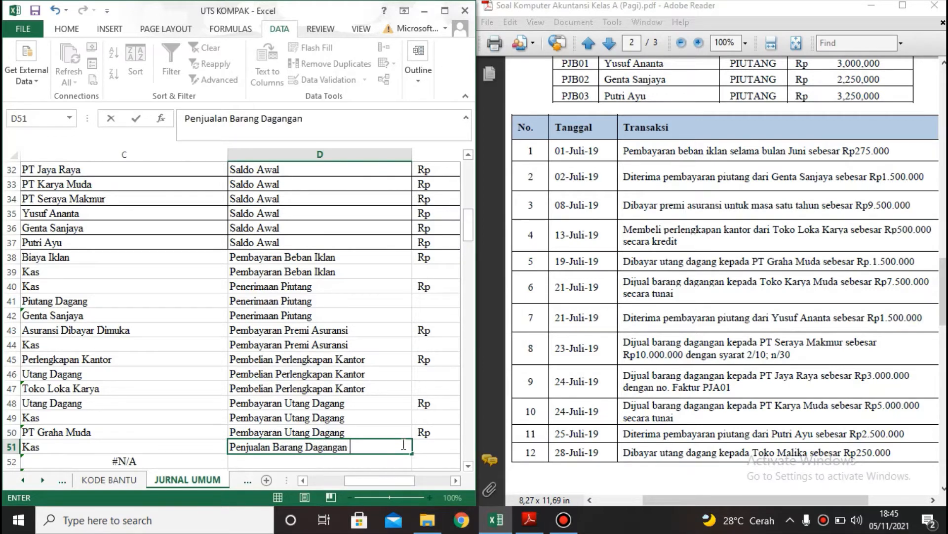
type(" Secara Tunai")
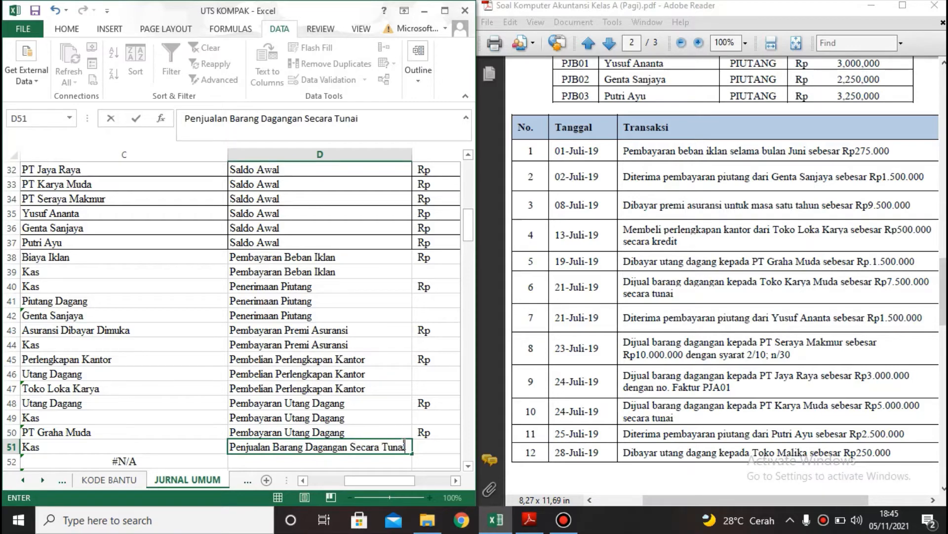
key("Tab")
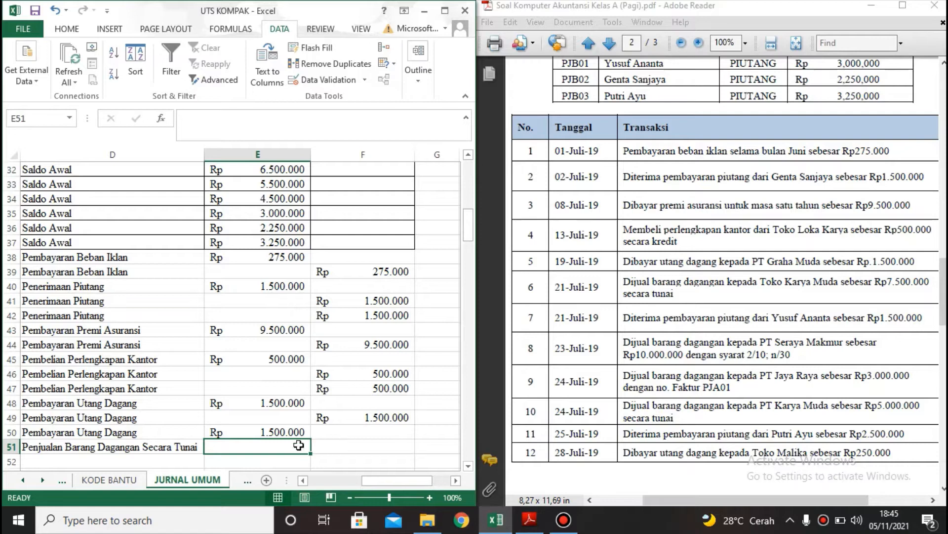
type("7.5")
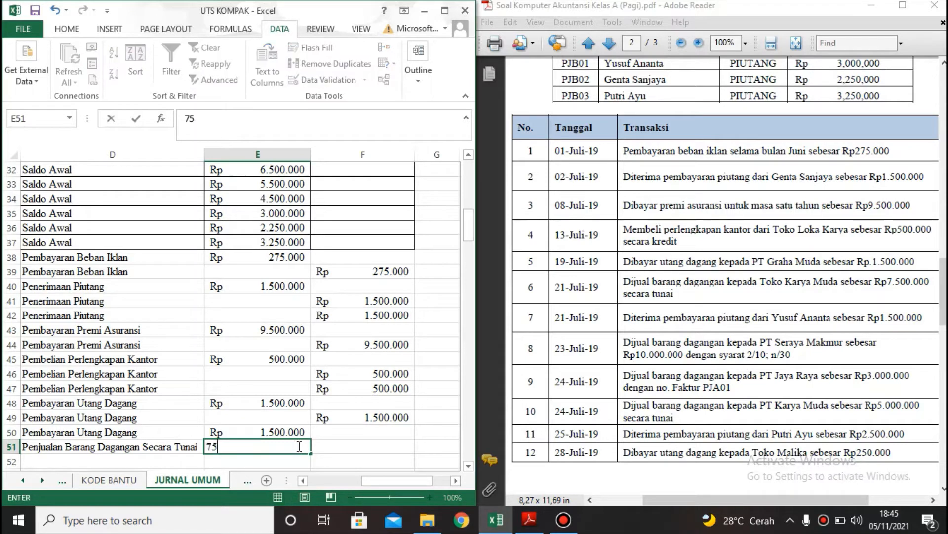
type("00.000")
key("Return")
Copy the date from A51 into A52 and pick account code 4101 in B52.
key("Home")
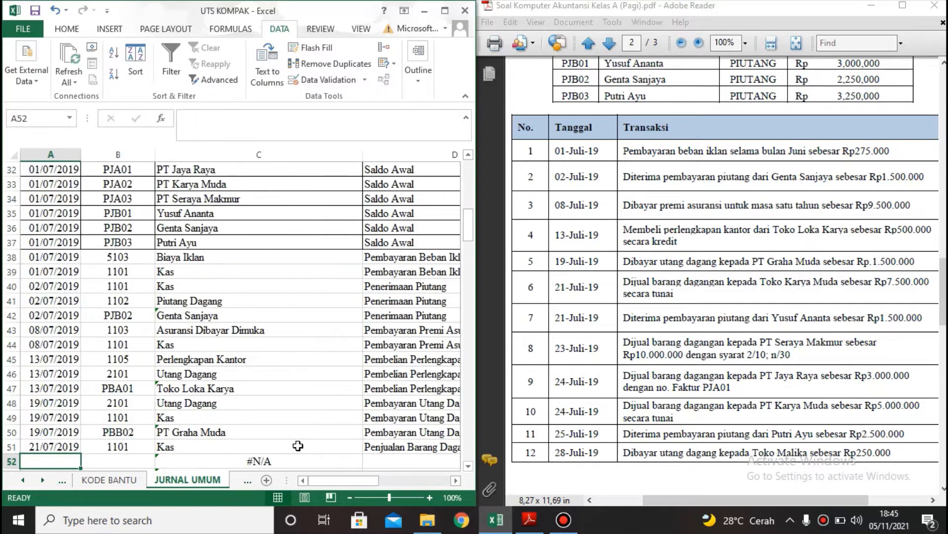
key("Up")
key("ctrl+c")
key("Down")
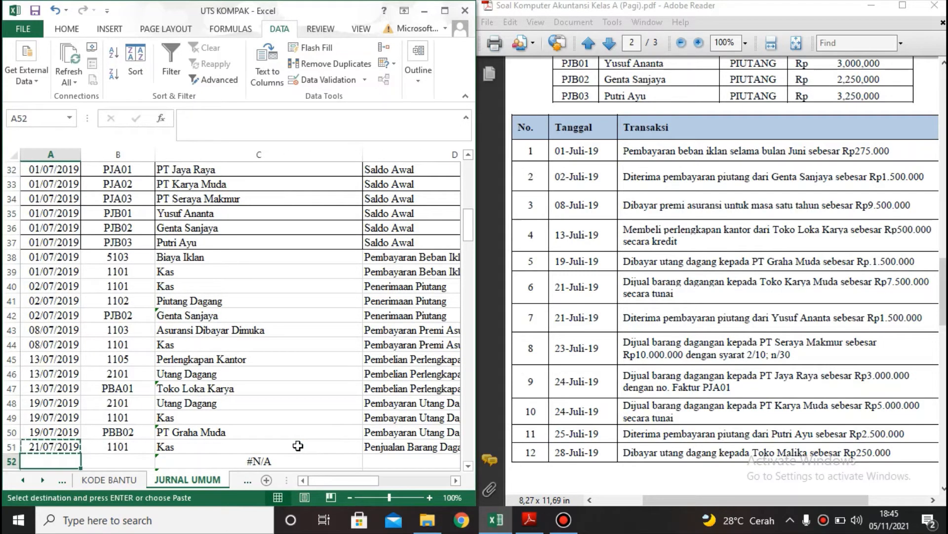
key("ctrl+v")
key("Right")
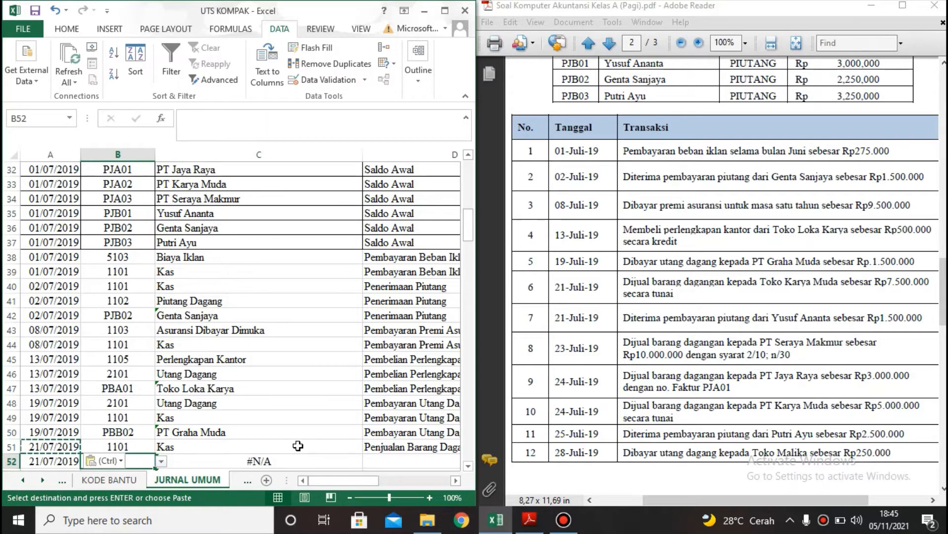
left_click(161, 461)
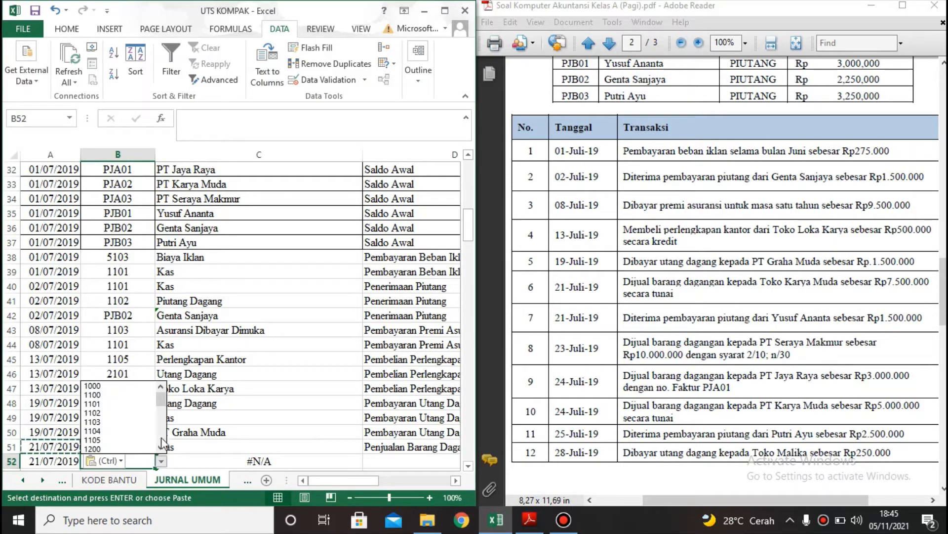
left_click_drag(162, 394, 168, 425)
left_click(119, 448)
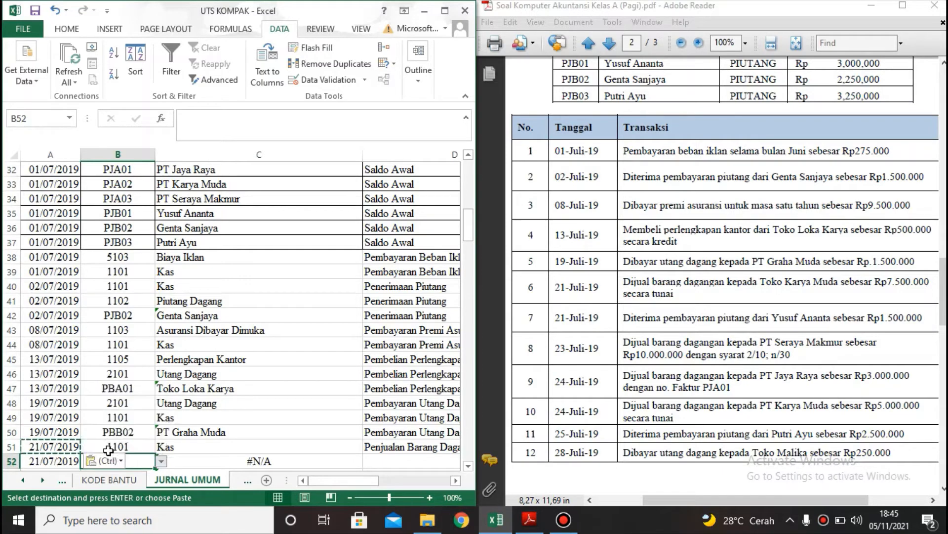
Copy the cash-sale description from D51 into D52.
left_click(417, 458)
left_click(421, 447)
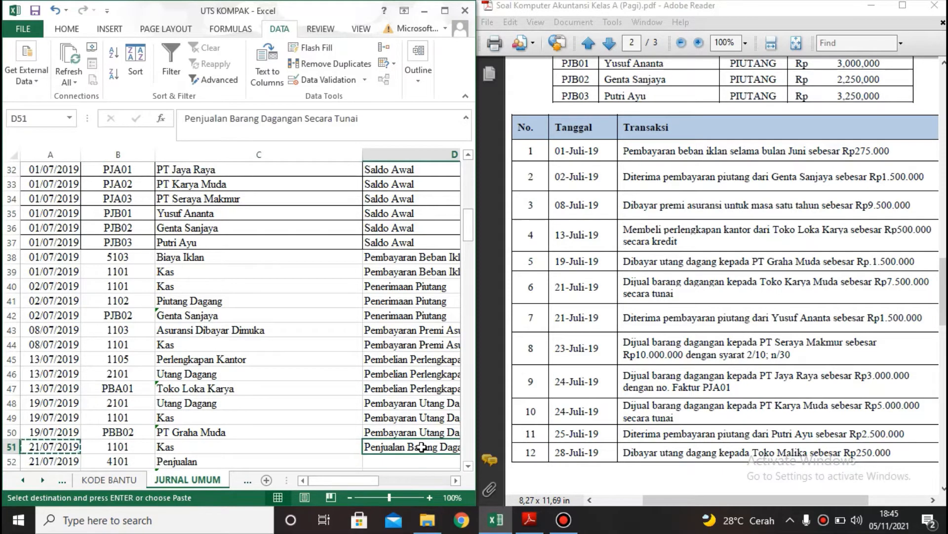
key("ctrl+c")
key("Down")
key("ctrl+v")
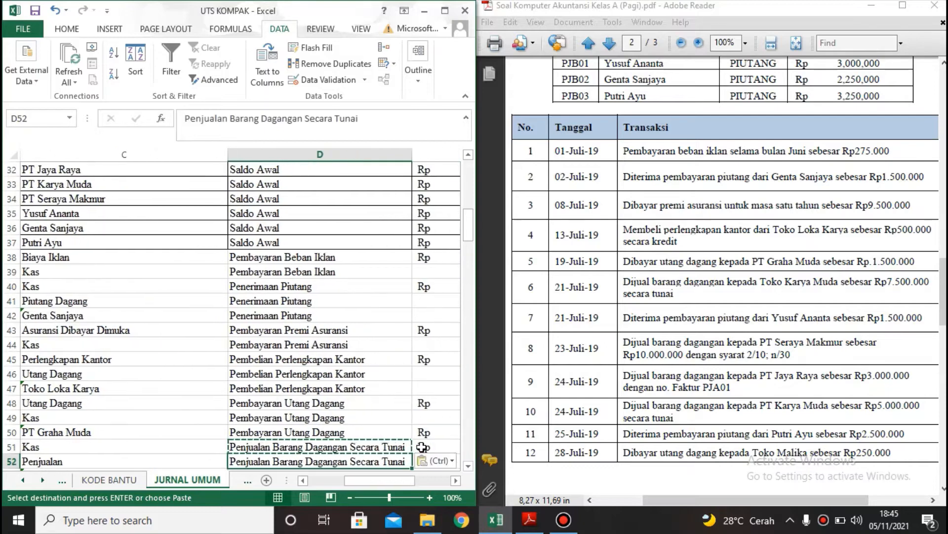
Copy the debit amount in E51 to the credit cell F52 of the Penjualan row.
key("Right")
key("Up")
key("ctrl+c")
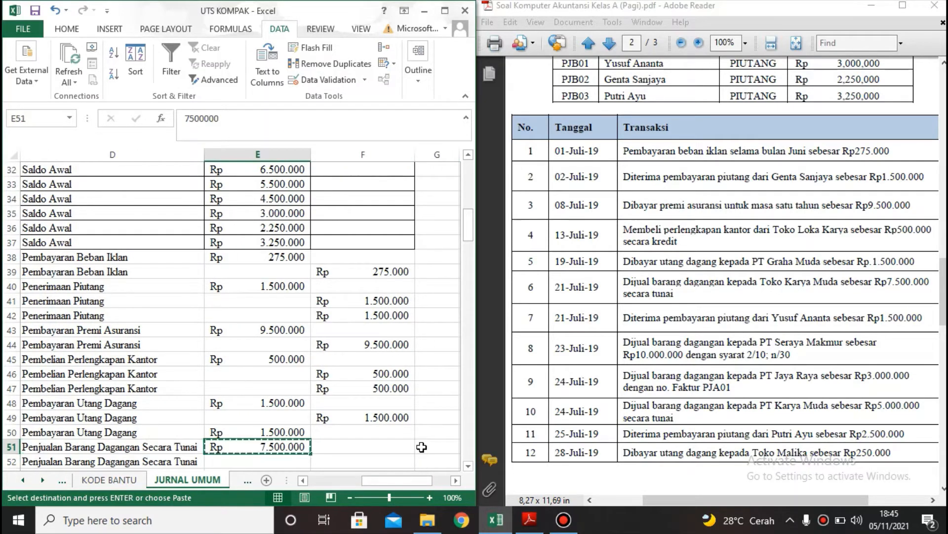
key("Right")
key("Down")
key("ctrl+v")
key("Left")
key("Left")
key("Left")
key("Left")
key("Left")
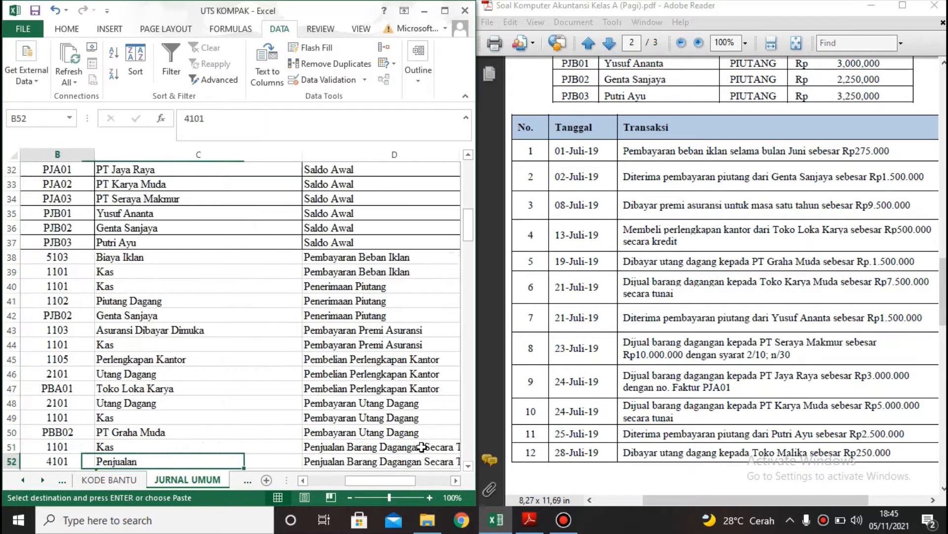
Enter the transaction date 23-7-19 in A53.
key("Down")
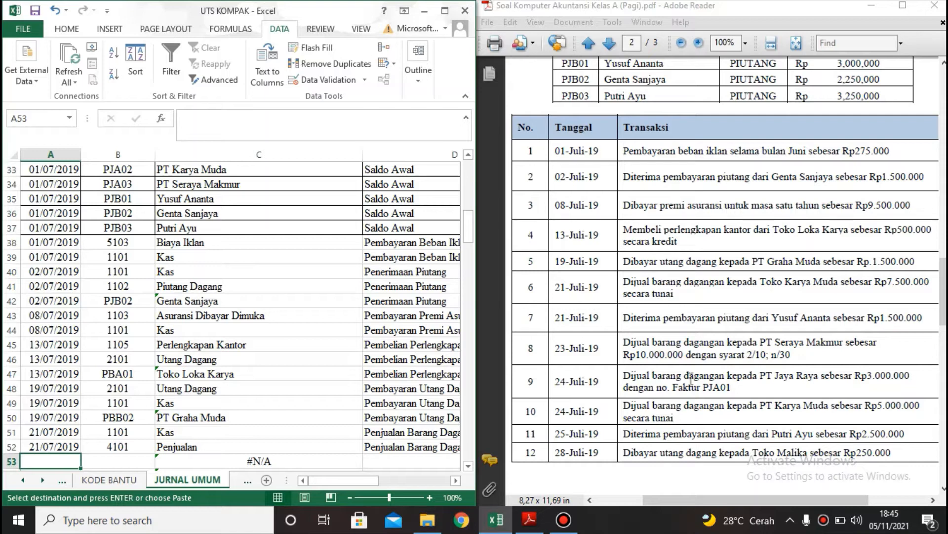
key("Escape")
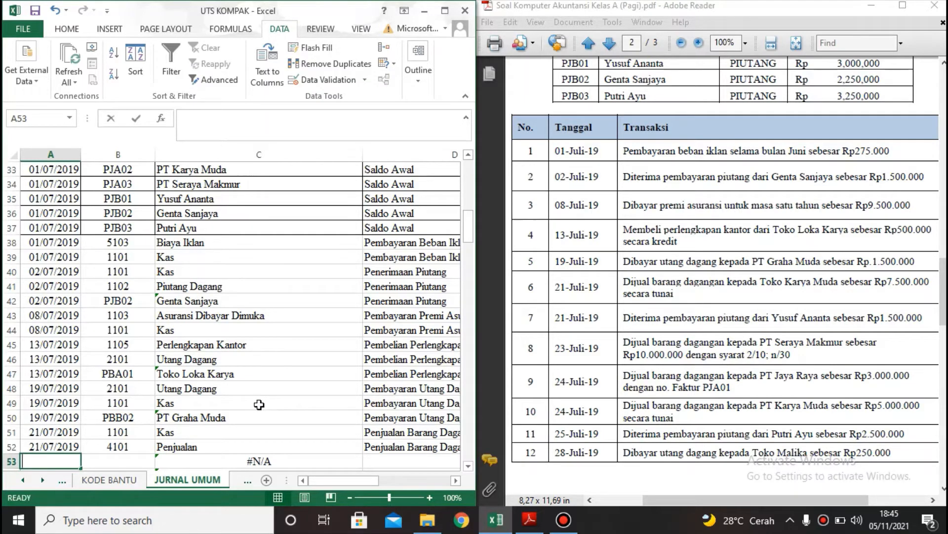
type("23-7")
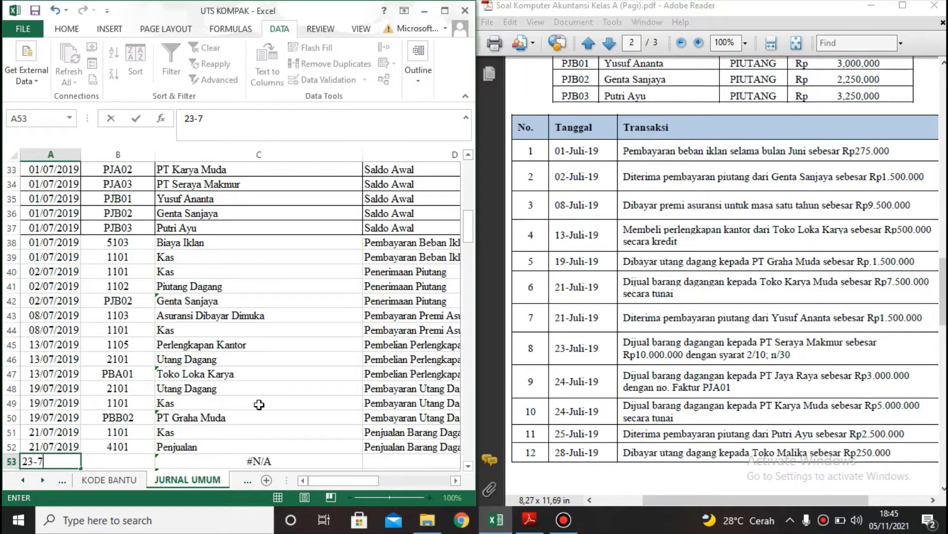
type("-19")
key("Tab")
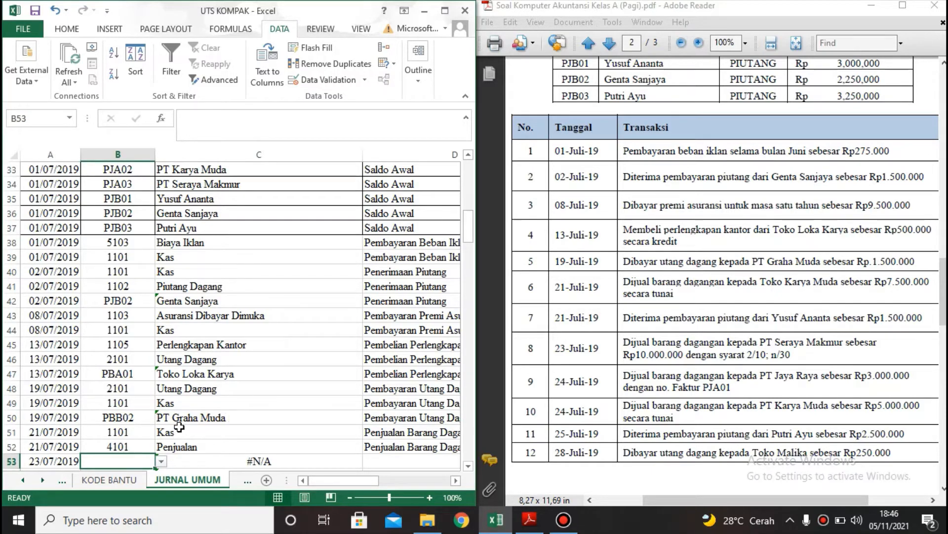
Replace the date in A53 with 21-7-19 to match transaction 7 in the PDF.
scroll(177, 423, "down", 1)
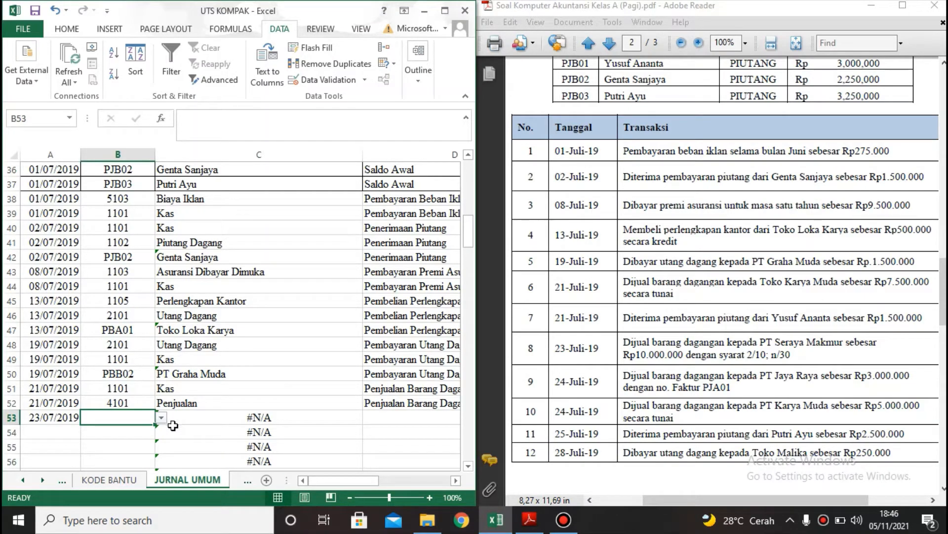
key("Left")
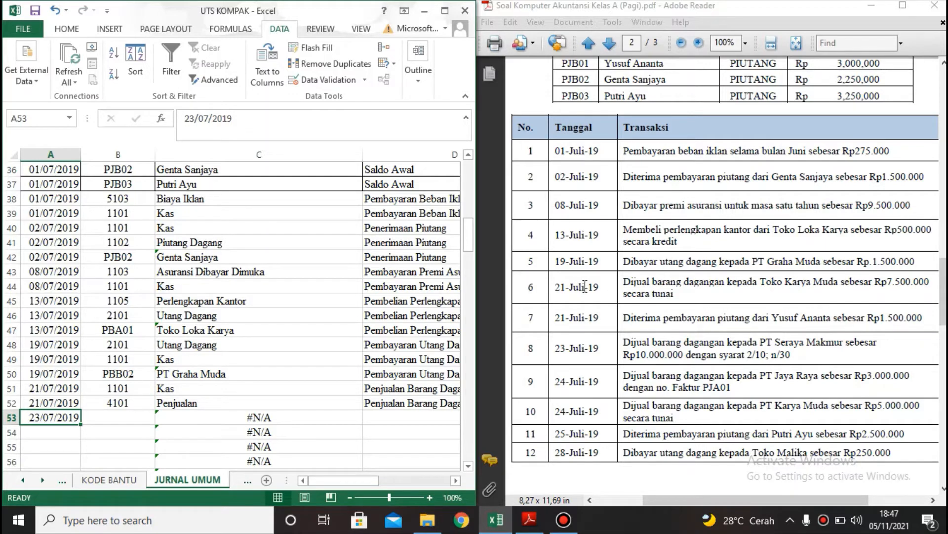
left_click_drag(555, 318, 891, 303)
left_click(54, 420)
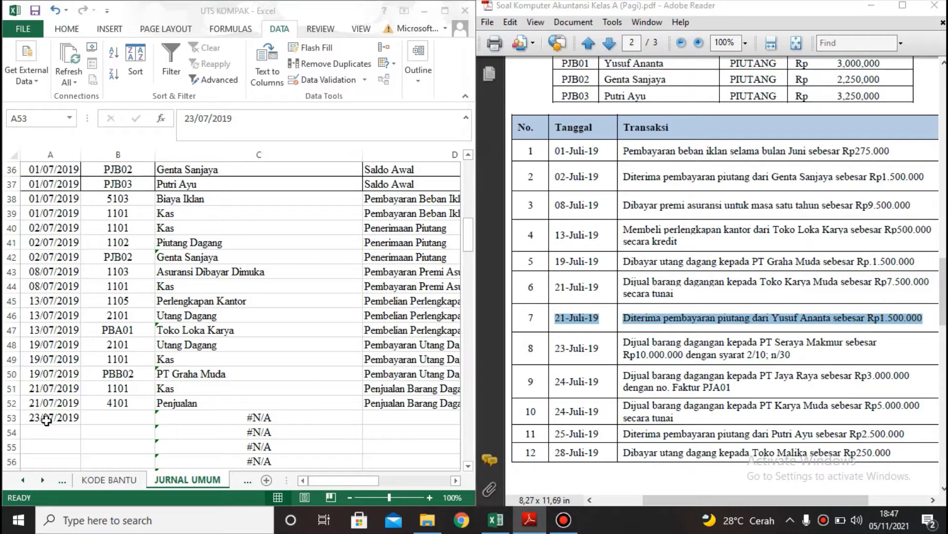
key("Delete")
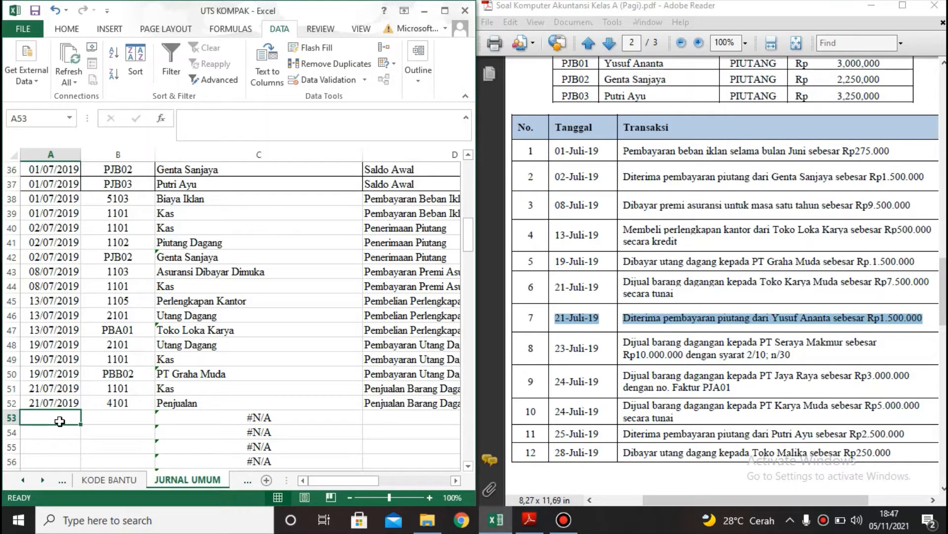
type("21-7")
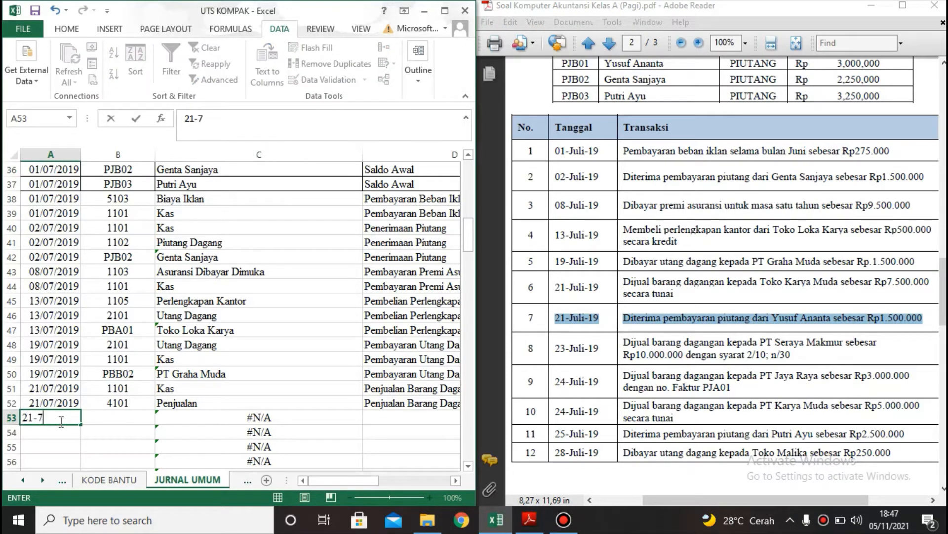
type("-19")
key("Return")
left_click(60, 420)
Pick account code 1101 (Kas) in B53.
key("Tab")
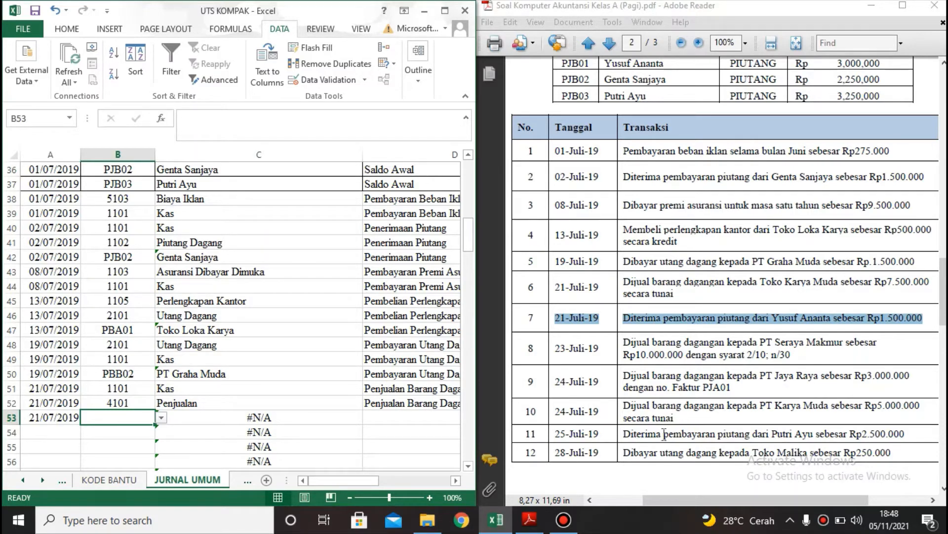
left_click(162, 418)
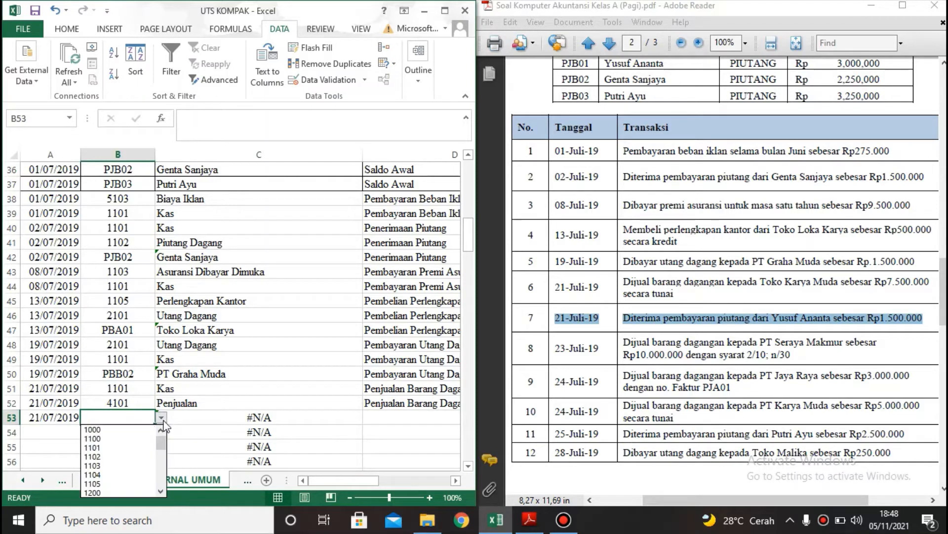
left_click(147, 438)
left_click(162, 417)
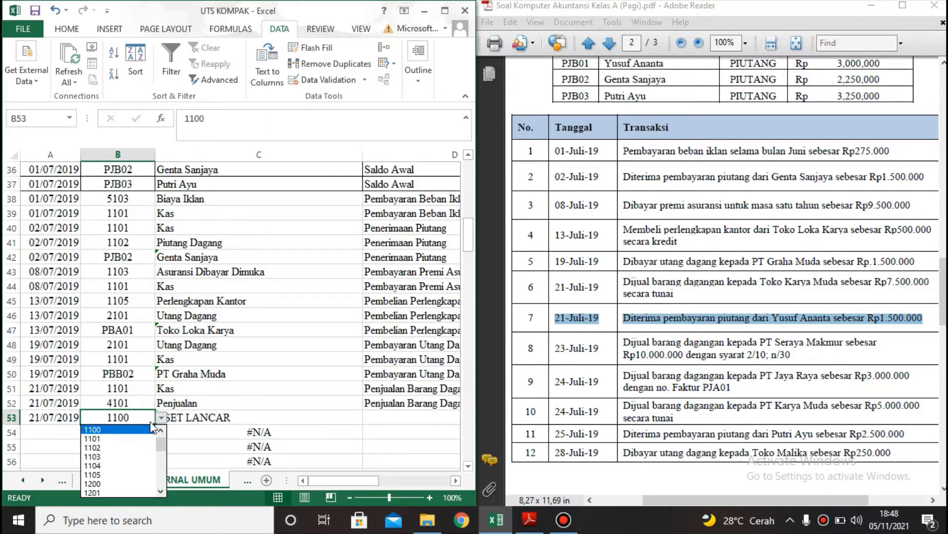
left_click(121, 439)
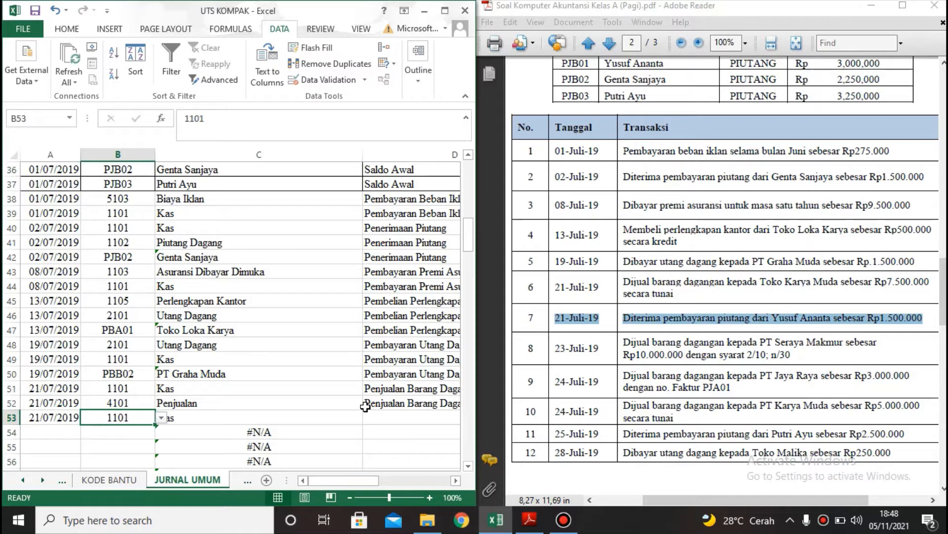
Enter the description "Penerimaan Piutang" in D53 and the debit amount 1500000 in E53.
left_click(400, 414)
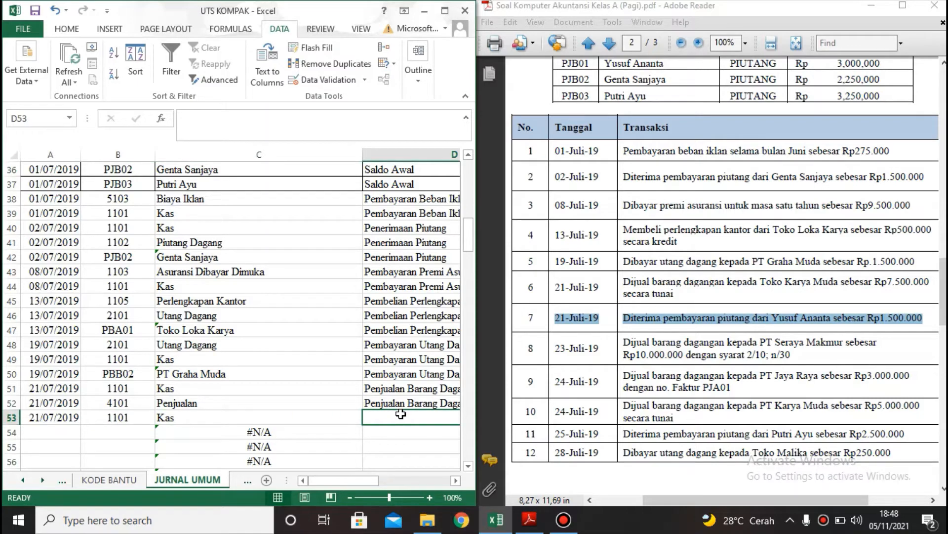
type("Pen")
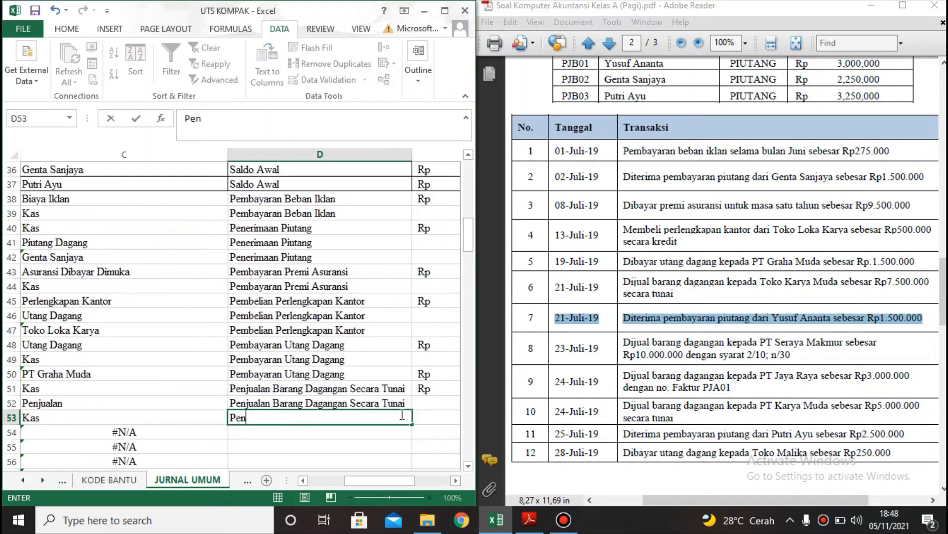
type("erimaan Piutang")
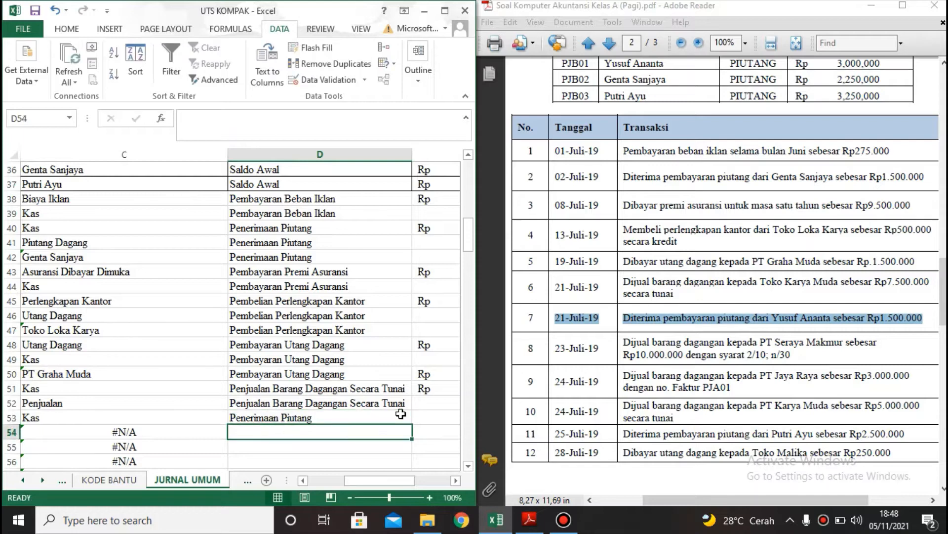
key("Tab")
type("150000")
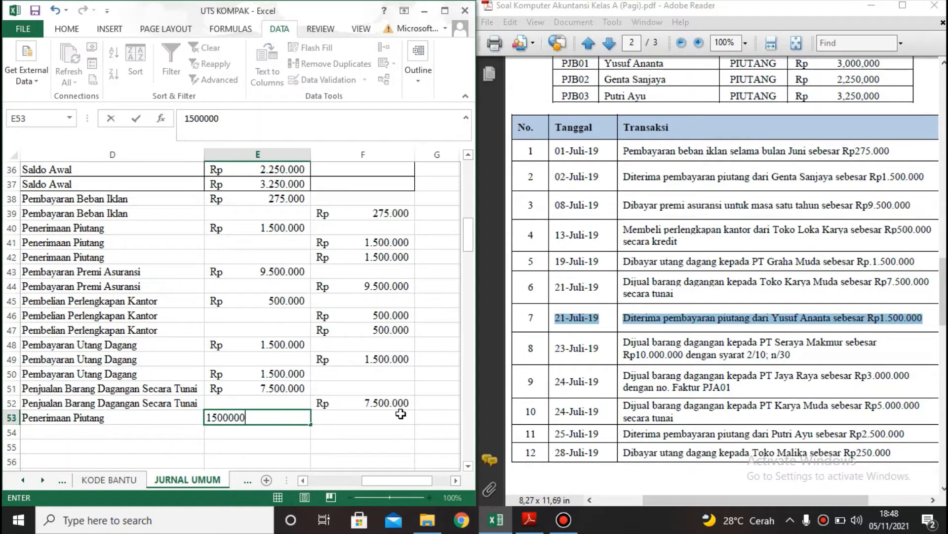
key("Return")
Copy the date from A53 into A54 and pick account code 1102 in B54.
key("Home")
key("Up")
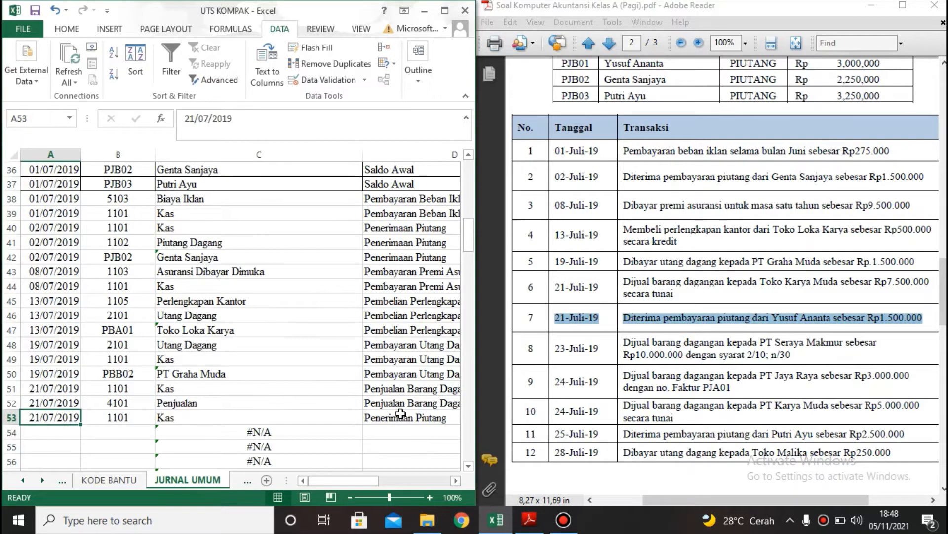
key("ctrl+c")
key("Down")
key("ctrl+v")
key("Right")
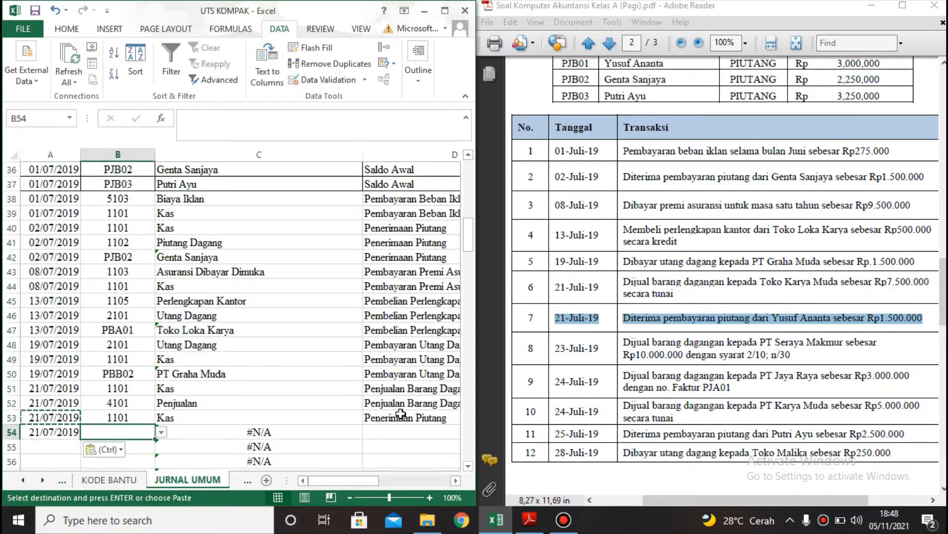
left_click(161, 432)
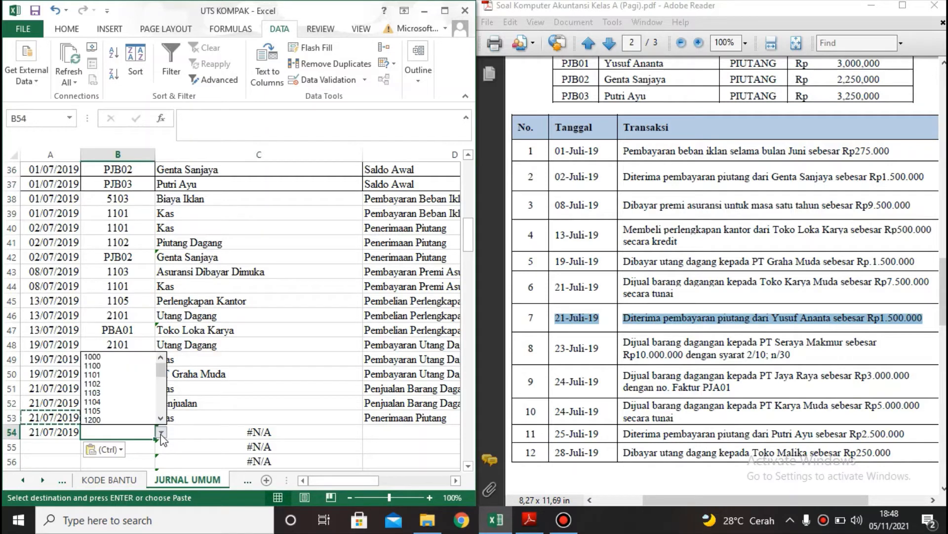
left_click(125, 383)
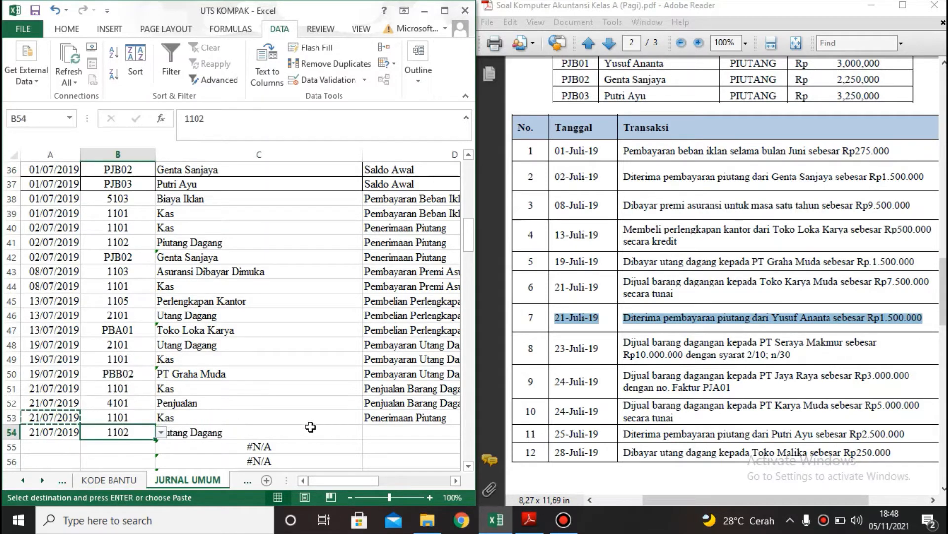
Copy the receivable-receipt description from D53 into D54.
left_click(417, 428)
left_click(418, 418)
key("ctrl+c")
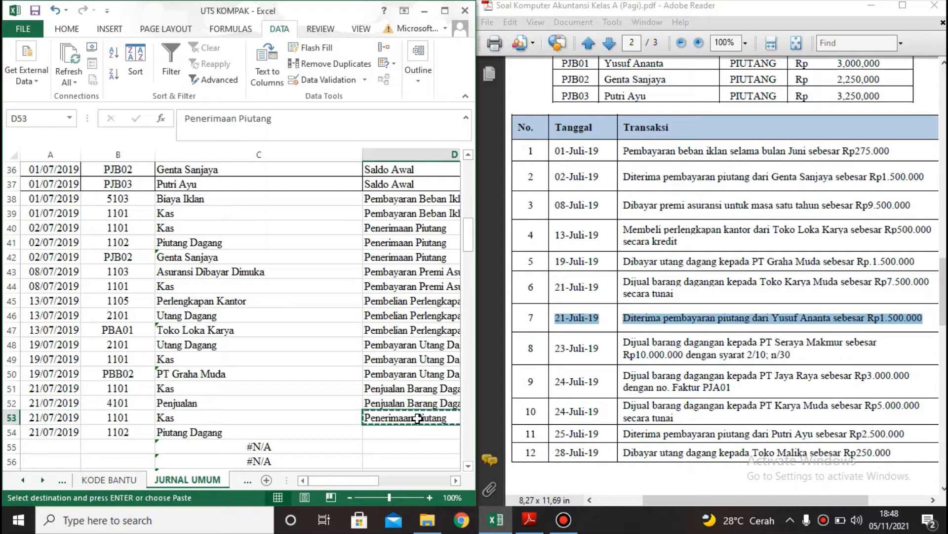
key("Down")
key("ctrl+v")
Copy the debit amount in E53 to the credit cell F54 of the Piutang Dagang row.
key("Right")
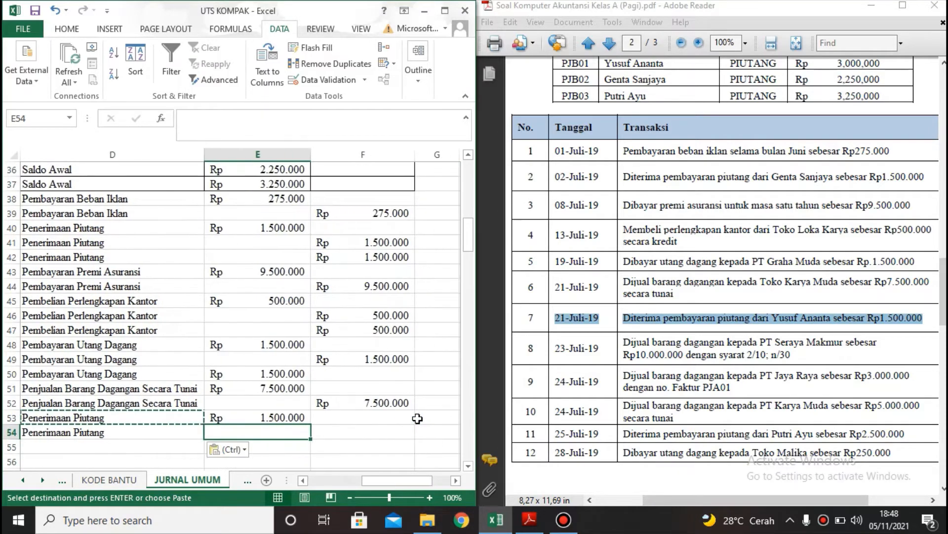
key("Up")
key("ctrl+c")
key("Right")
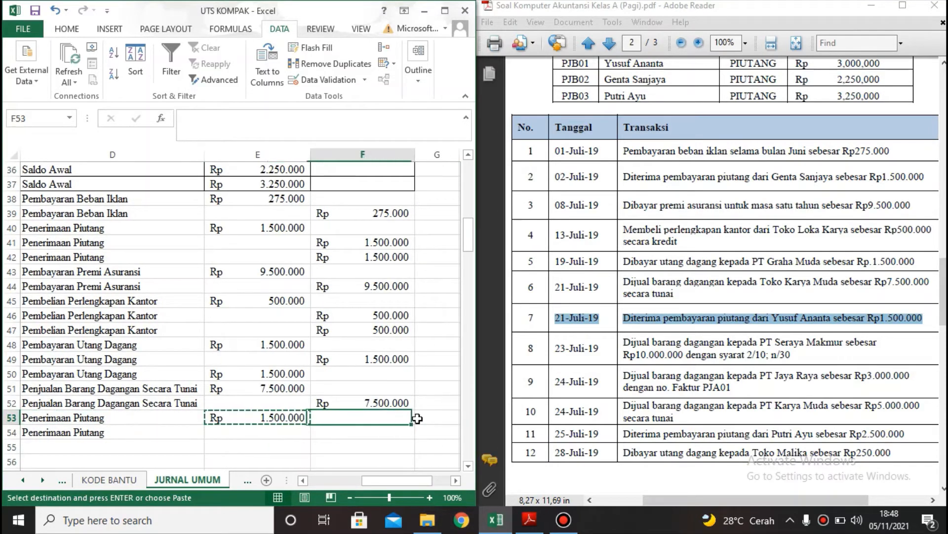
key("Down")
key("ctrl+v")
Enter the transaction date 21-7-19 in A55.
key("Left")
key("Left")
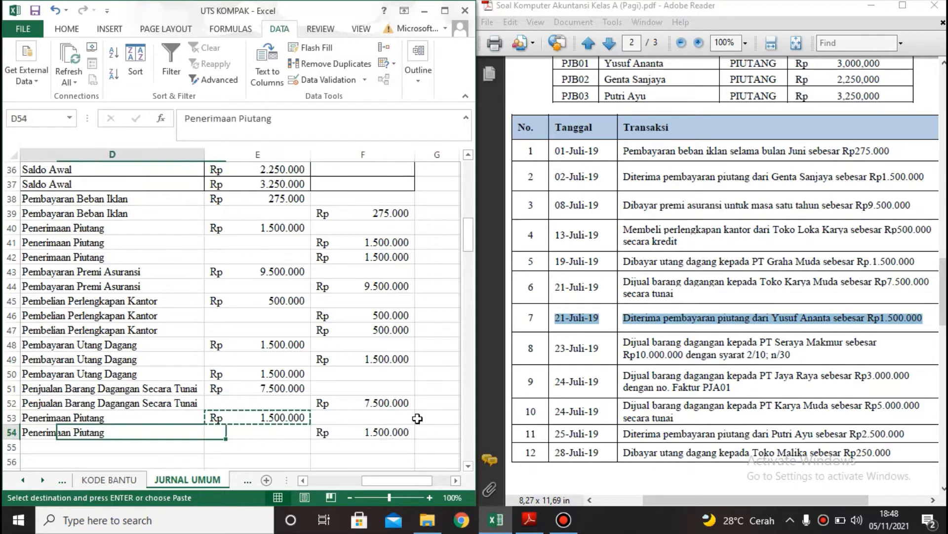
key("Home")
key("Down")
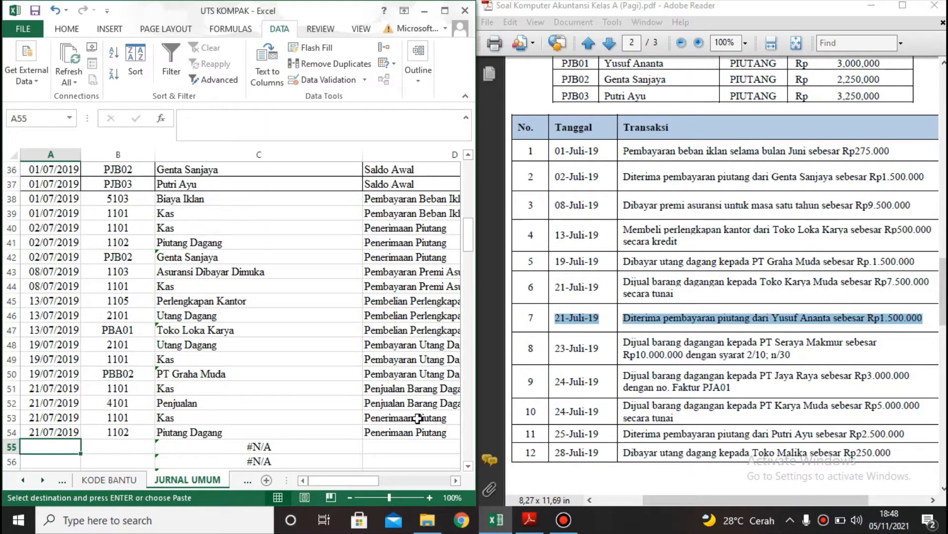
type("21-7-")
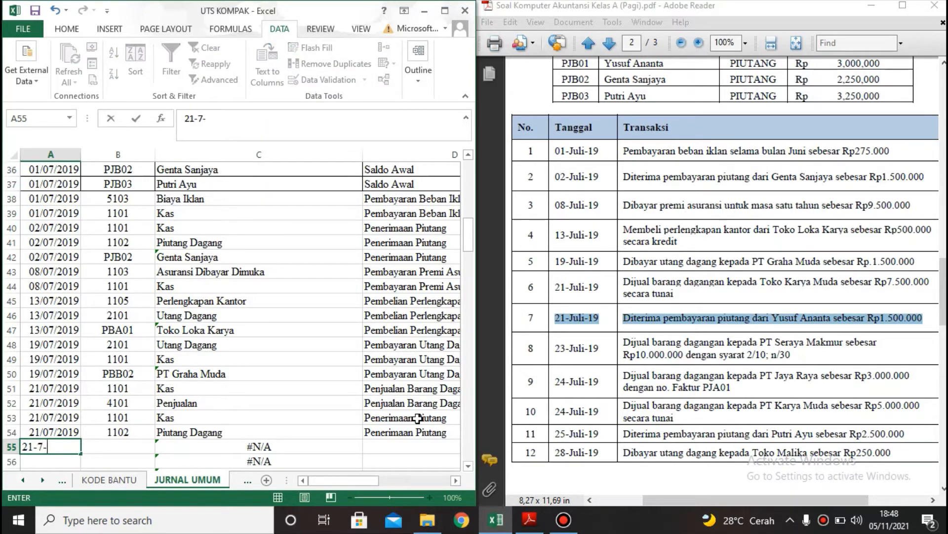
type("19")
key("Return")
key("Up")
Change the data validation list source of B55 to =KODE_BANTU.
key("Right")
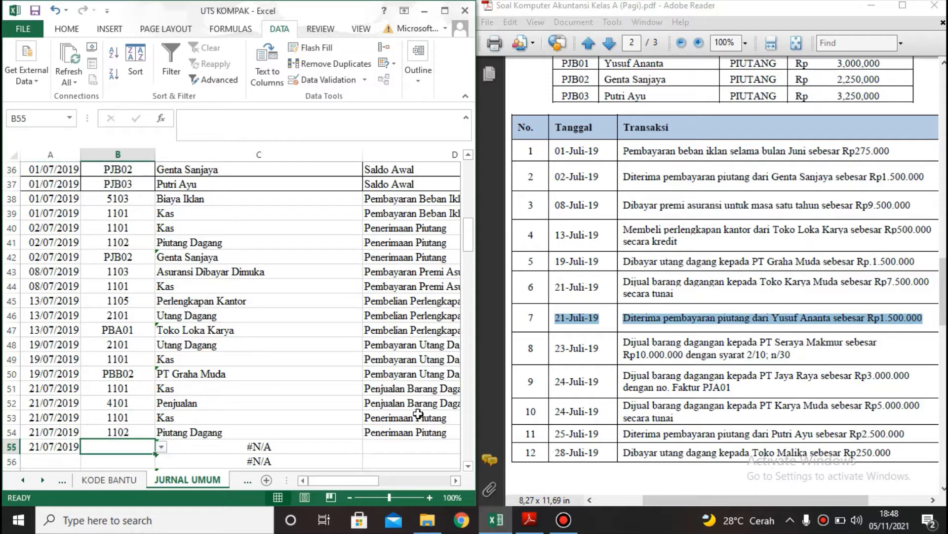
left_click(321, 80)
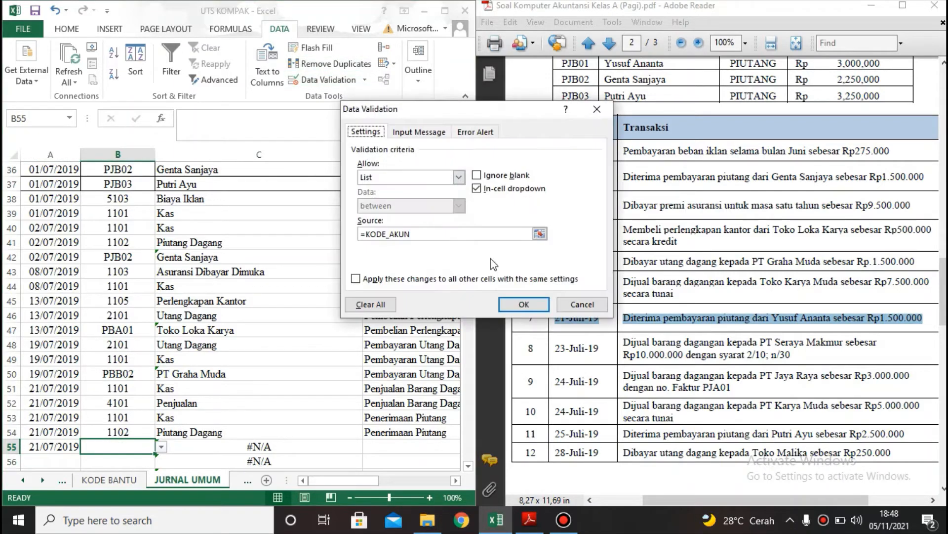
left_click(473, 232)
key("BackSpace")
key("BackSpace")
key("BackSpace")
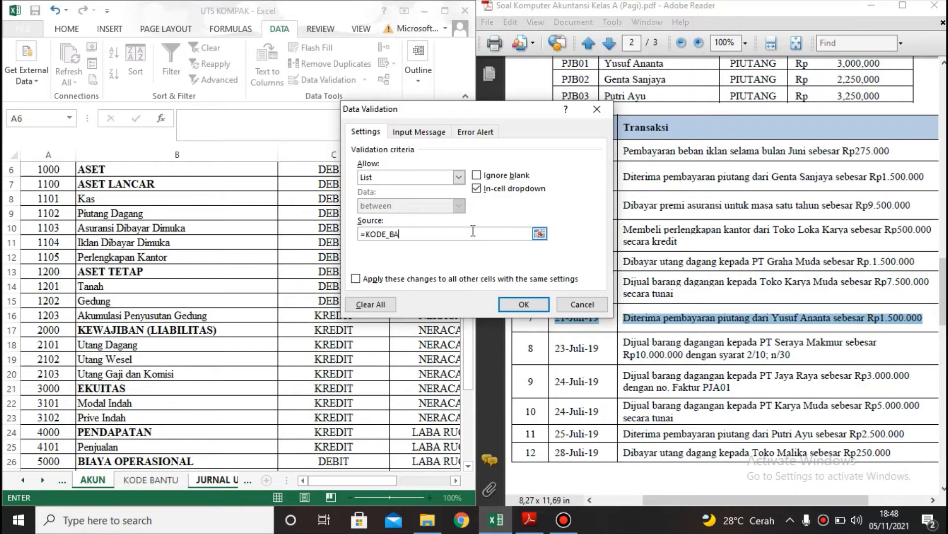
key("Return")
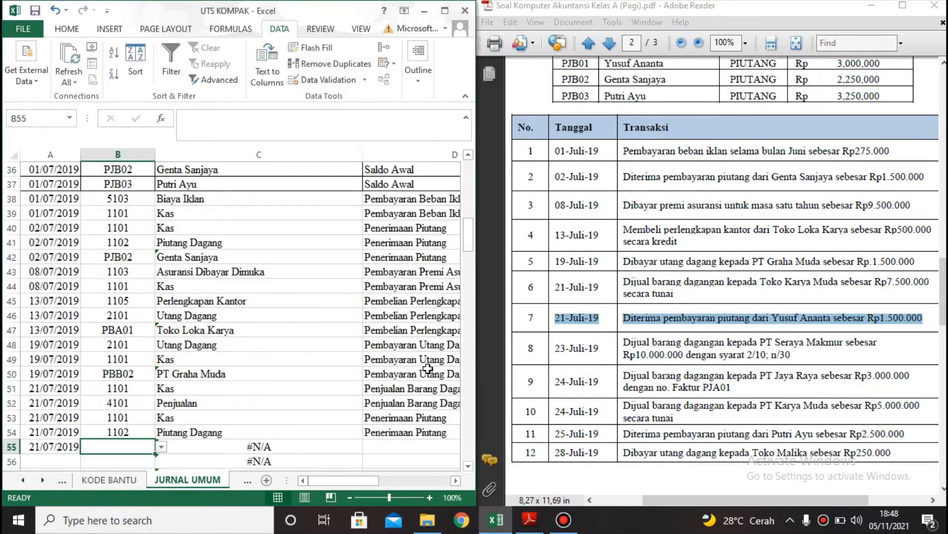
Change the lookup table in the C55 VLOOKUP formula from DAFTAR_AKUN to DAFTAR_BANTU.
left_click(229, 448)
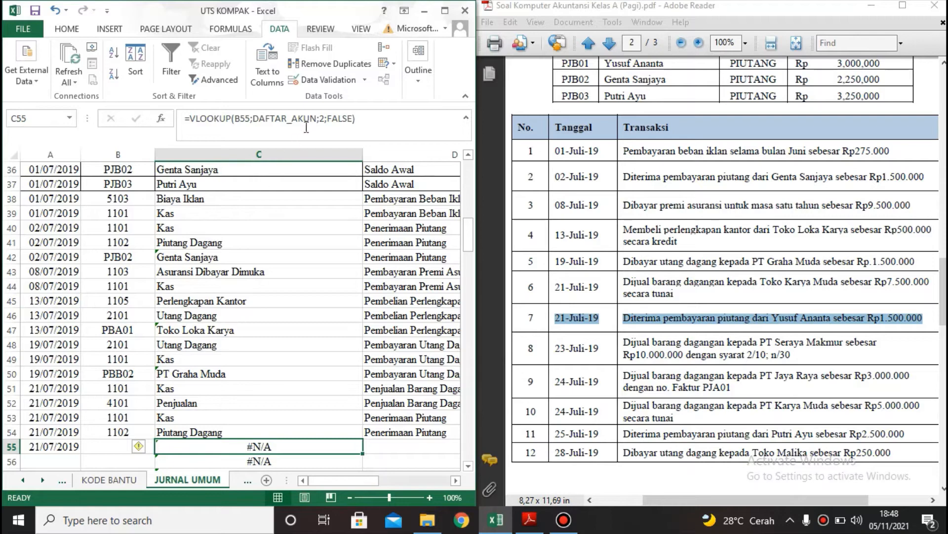
left_click(318, 118)
key("BackSpace")
key("BackSpace")
key("BackSpace")
key("BackSpace")
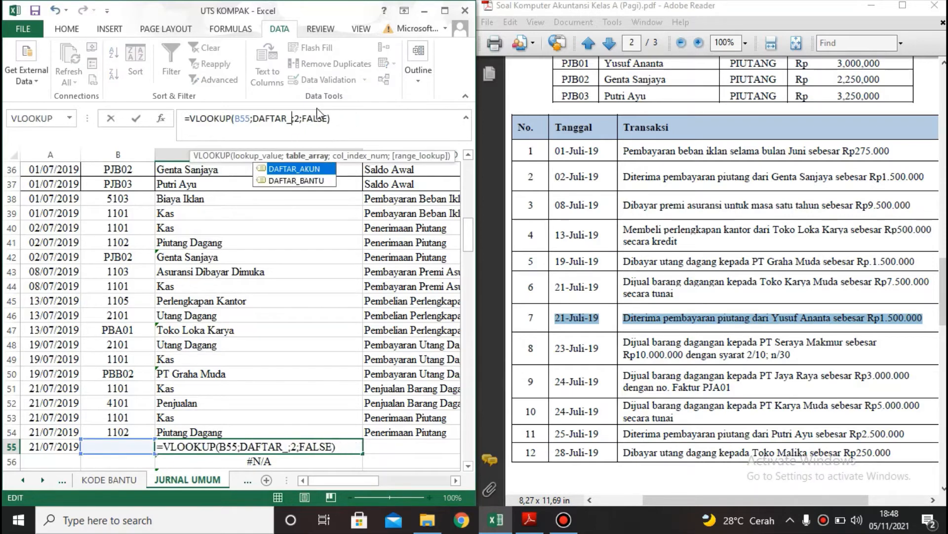
double_click(309, 181)
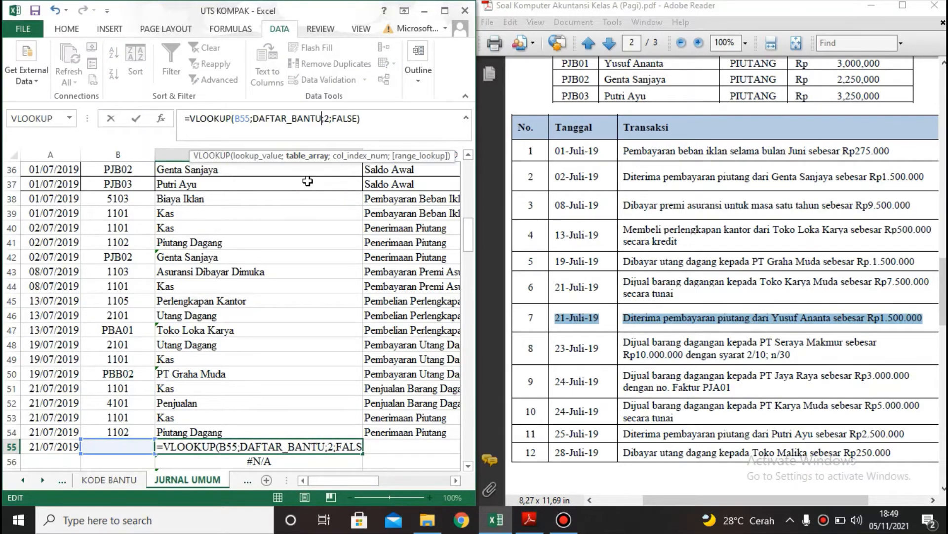
key("Return")
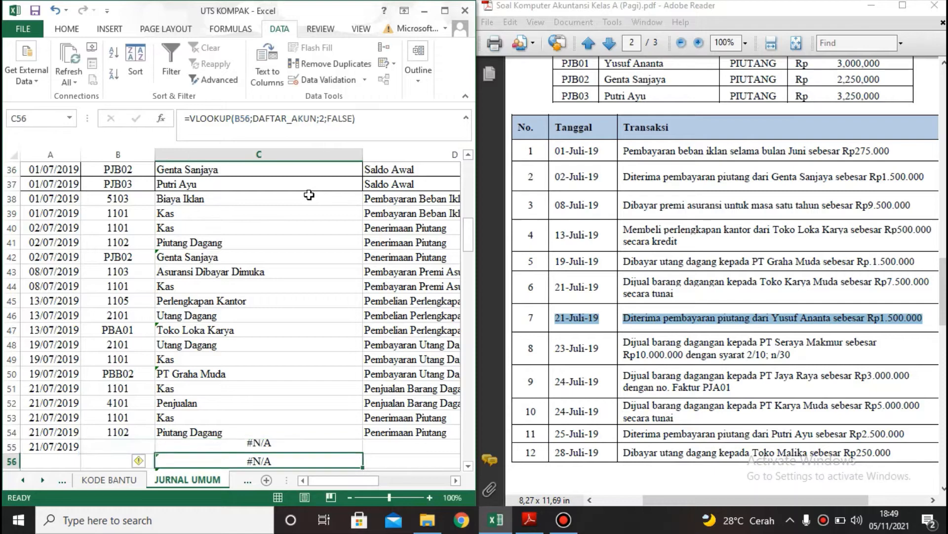
Pick the auxiliary code PJB01 in B55 and go to the description cell D55.
left_click(134, 441)
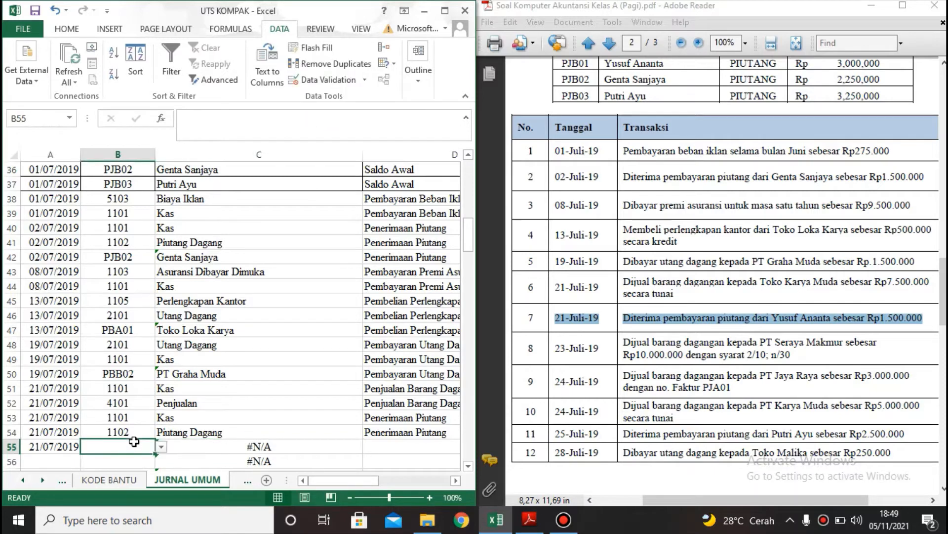
left_click(162, 447)
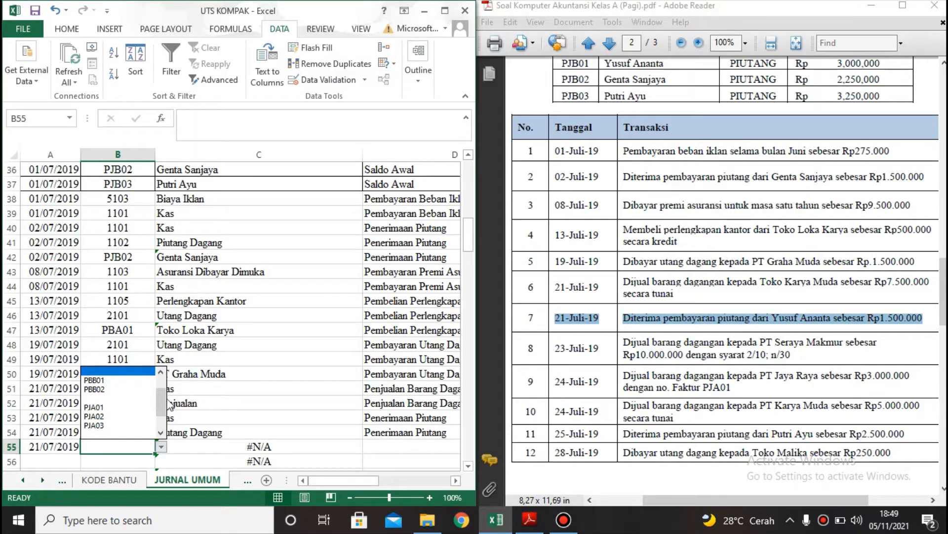
left_click_drag(163, 402, 164, 416)
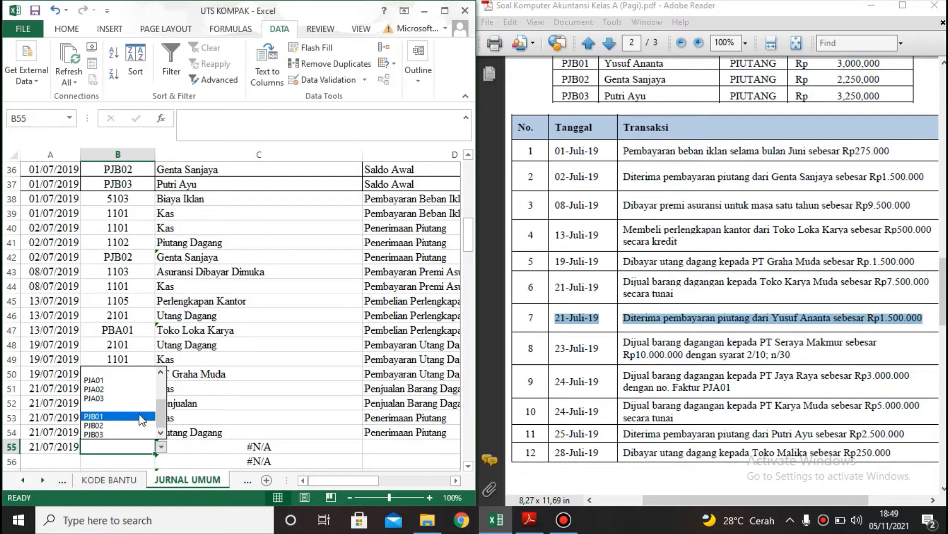
left_click(142, 417)
key("Right")
key("Right")
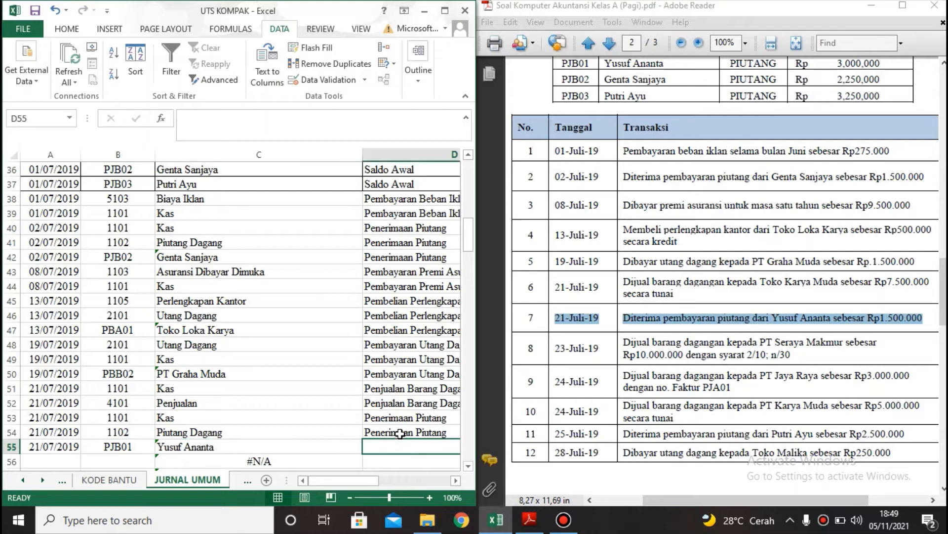
Copy the description "Penerimaan Piutang" from D54 into D55.
left_click(400, 433)
key("ctrl+c")
key("Down")
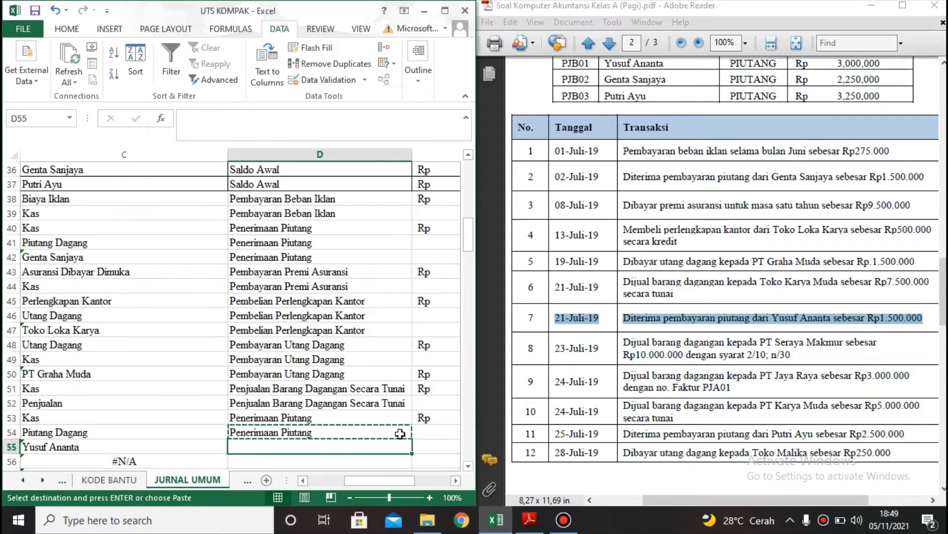
key("ctrl+v")
key("Right")
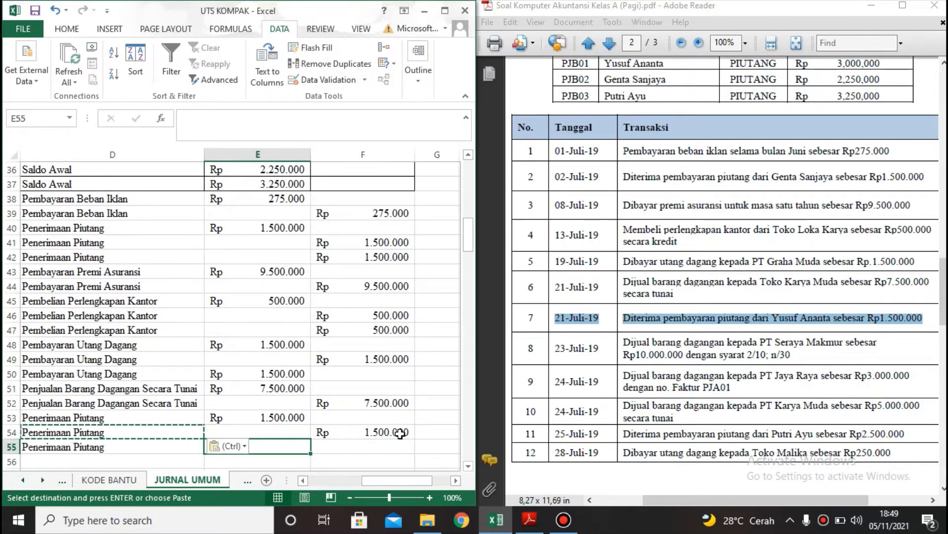
Copy the credit amount of Rp 1.500.000 from F54 into F55.
key("Up")
key("Right")
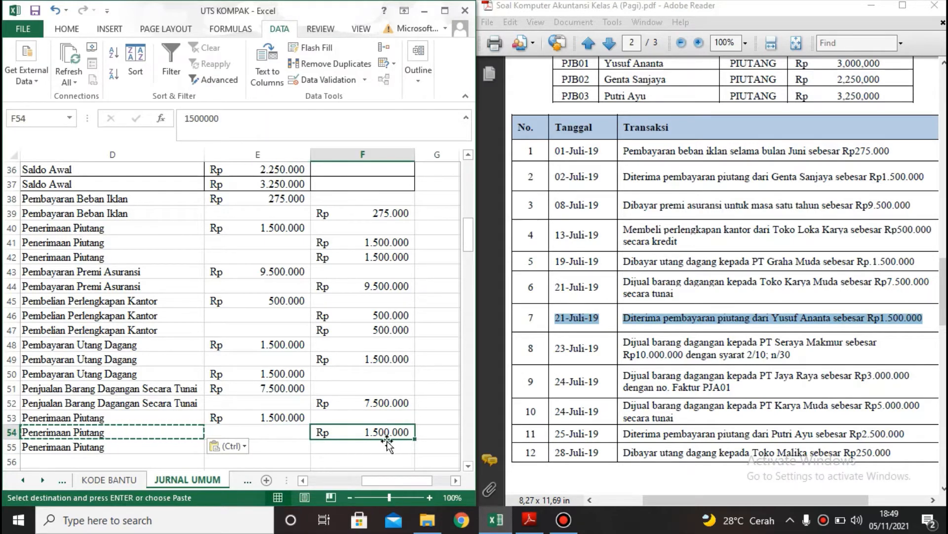
key("ctrl+c")
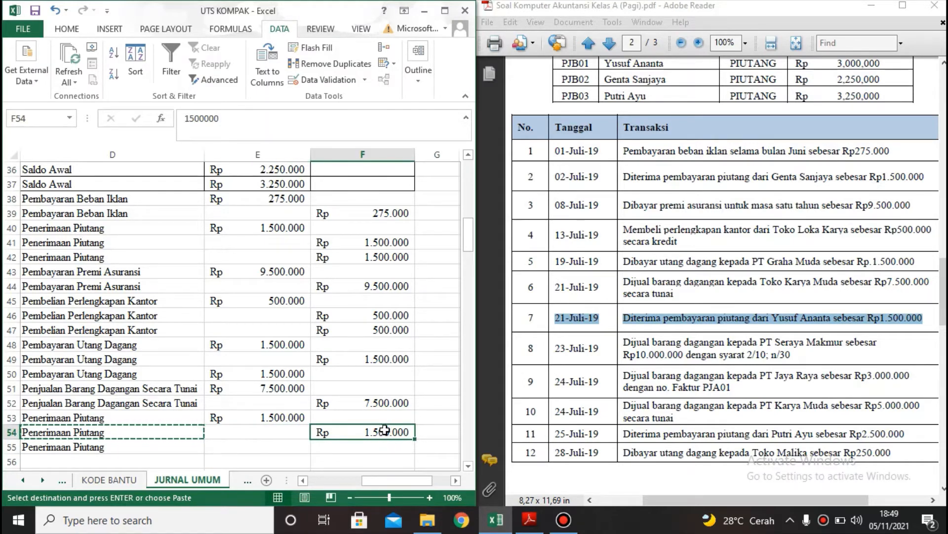
key("ctrl+c")
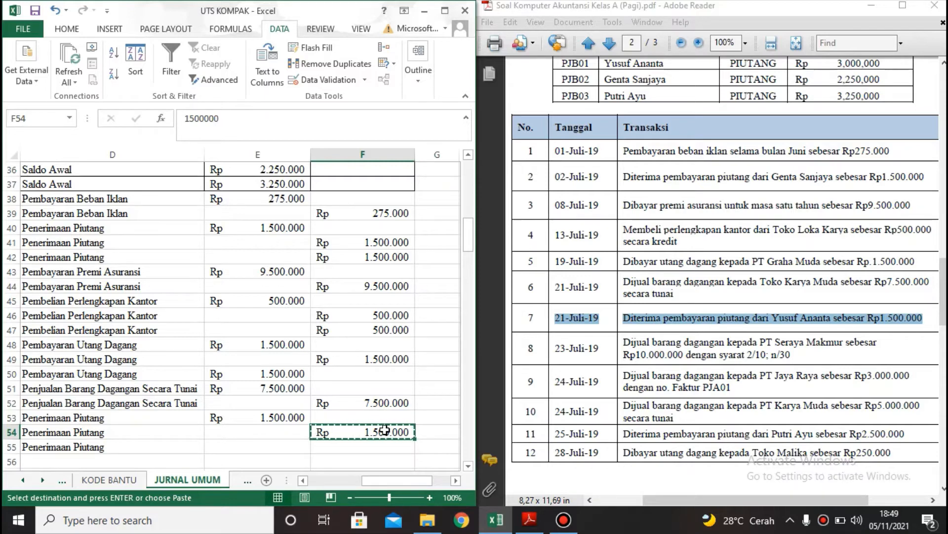
key("Down")
key("ctrl+v")
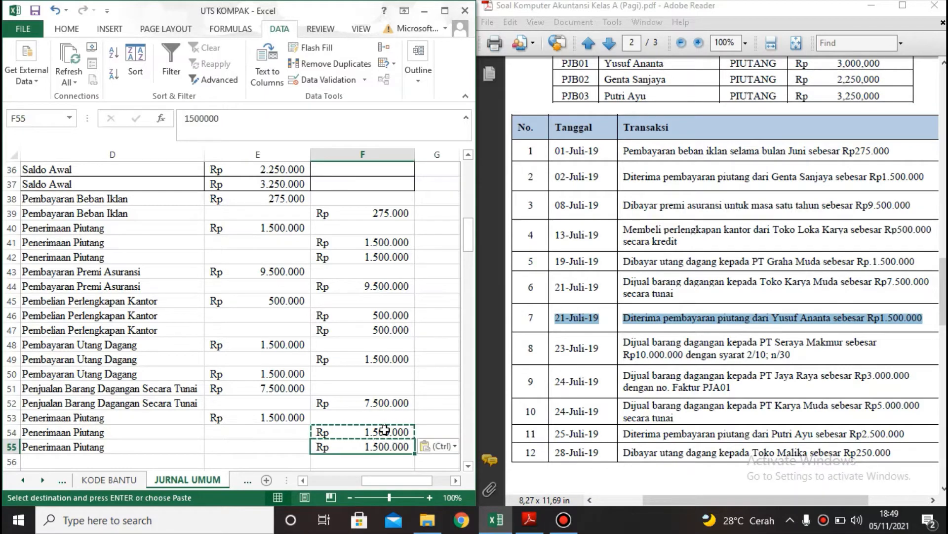
Go to A56 for the next entry and highlight transaction 8, the 23-Juli-19 sale to PT Seraya Makmur, in the PDF.
key("Left")
key("Left")
key("Left")
key("Left")
key("Left")
key("Down")
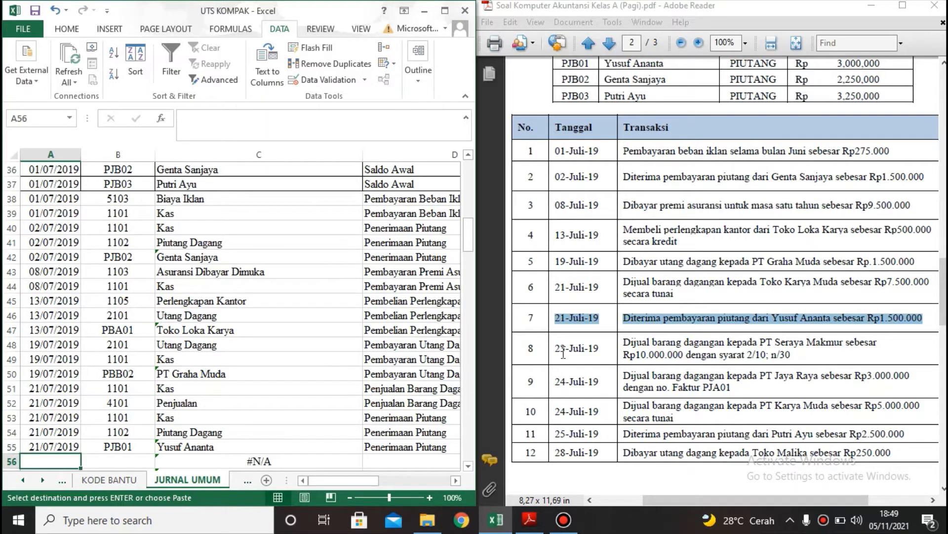
left_click_drag(556, 347, 850, 346)
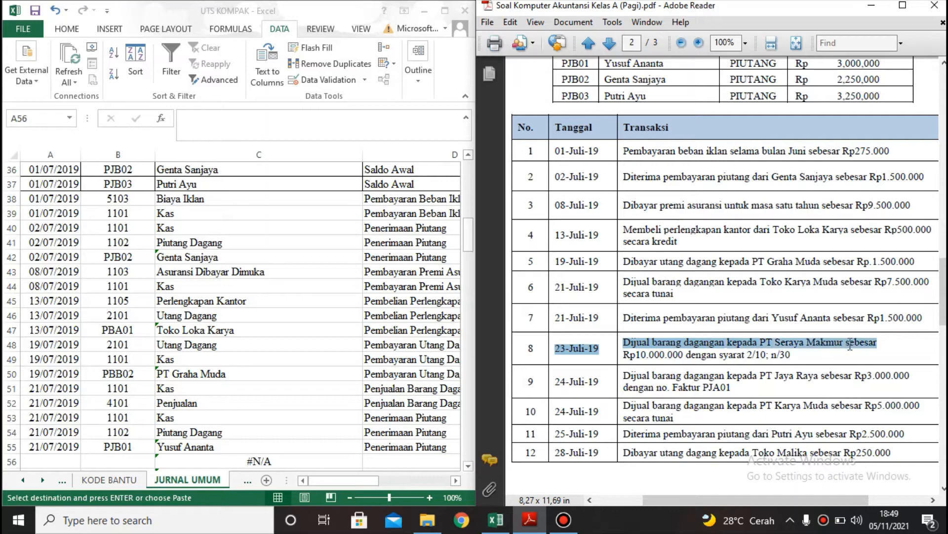
left_click_drag(822, 362, 789, 360)
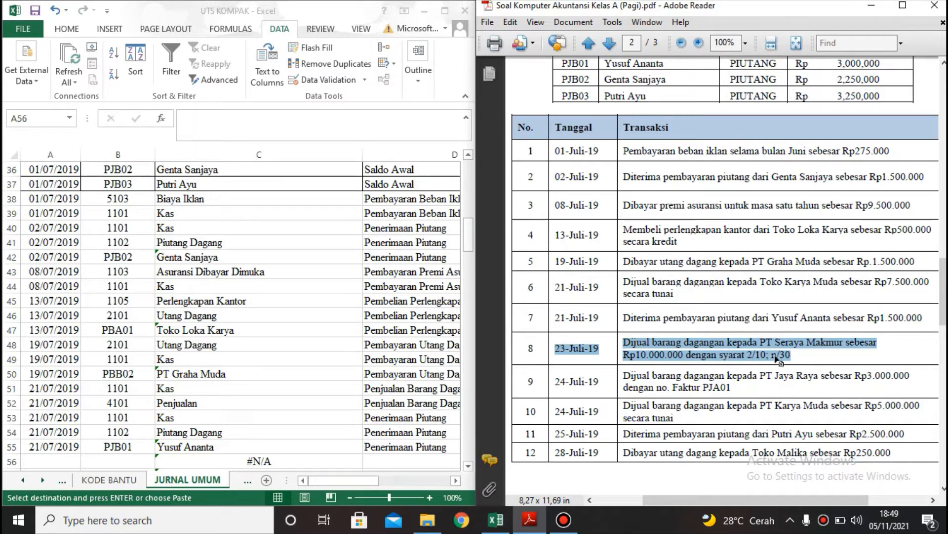
Enter the transaction date 23-7-19 in A56.
left_click(49, 460)
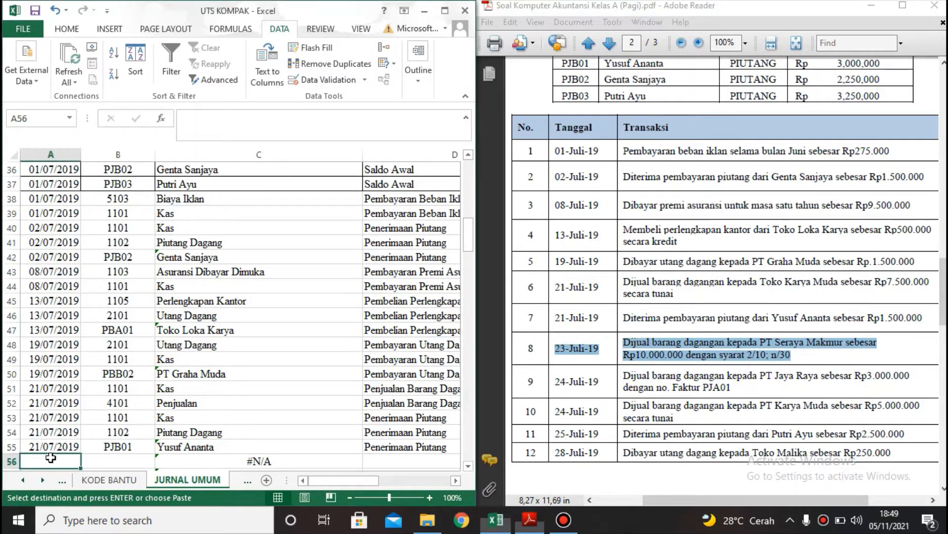
type("23")
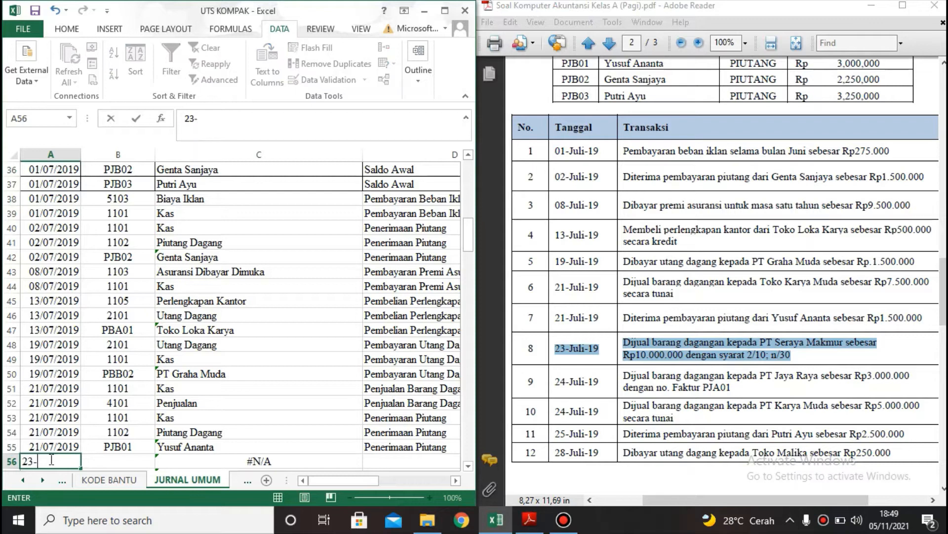
type("-7-19")
key("Return")
key("Up")
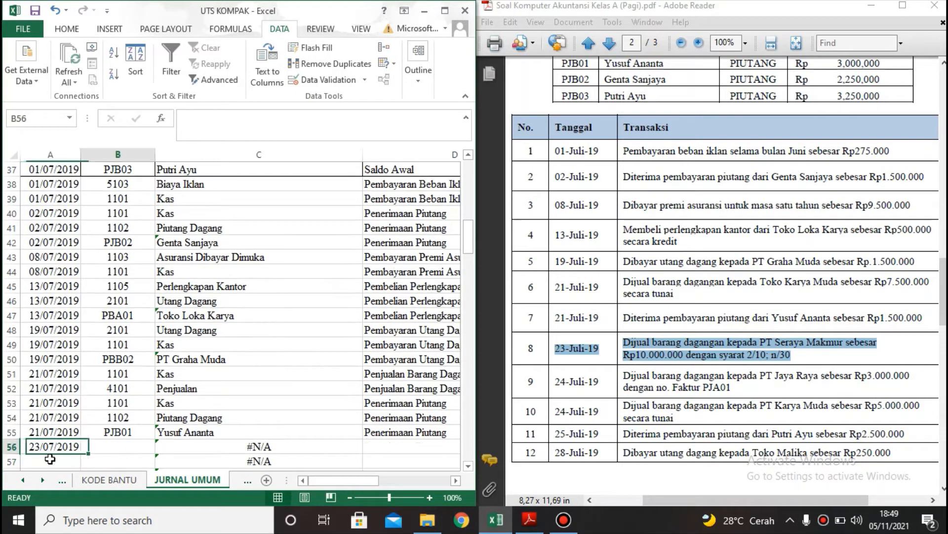
Pick the account code 1102 for B56.
key("Right")
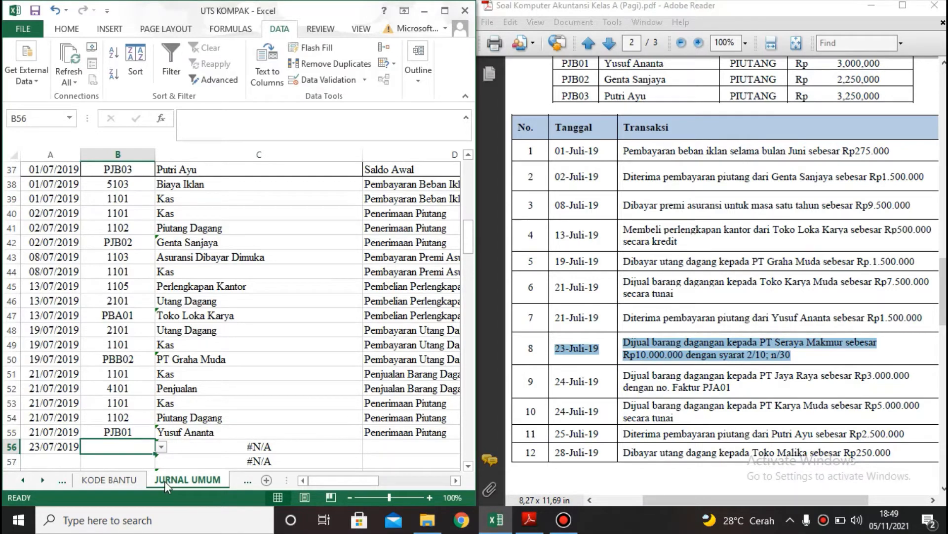
left_click(162, 447)
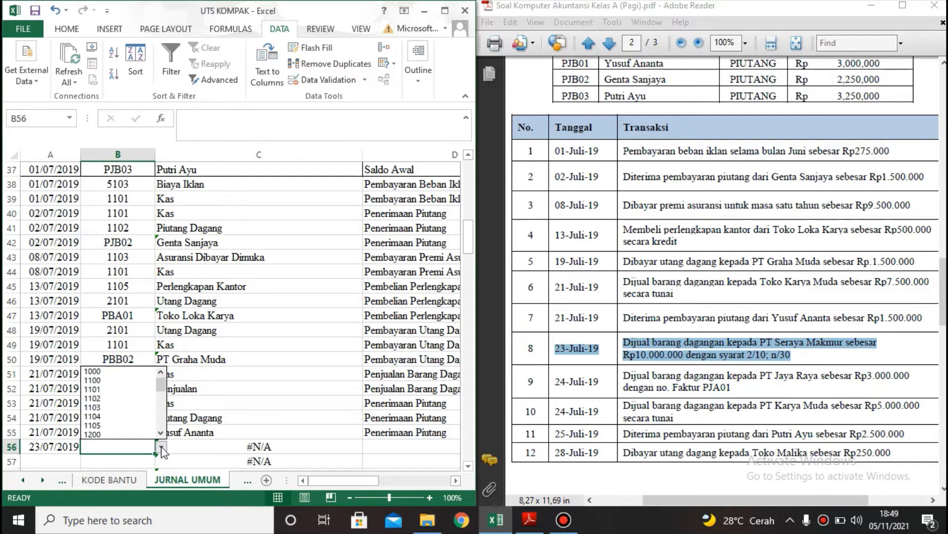
left_click(130, 396)
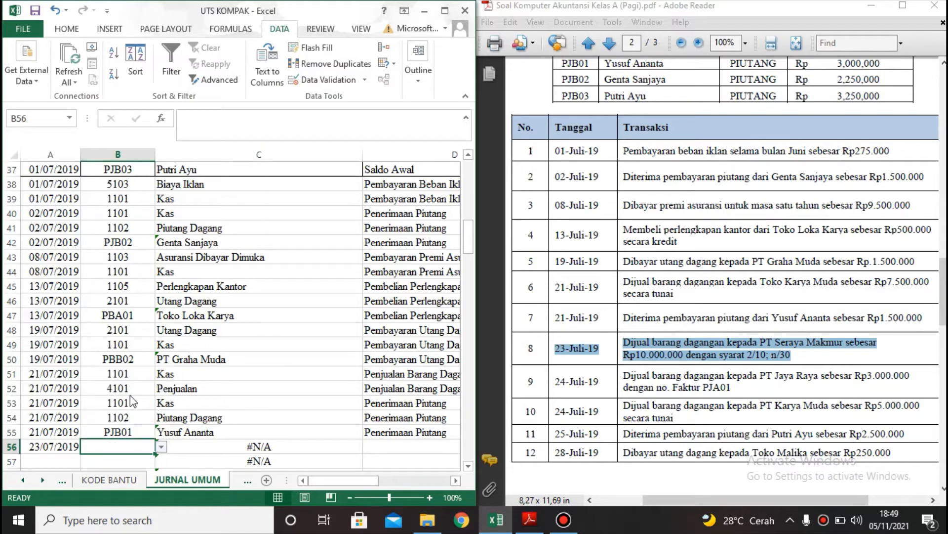
Enter the description "Penjualan Barang Dagangan Secara Kredit" in D56.
left_click(387, 441)
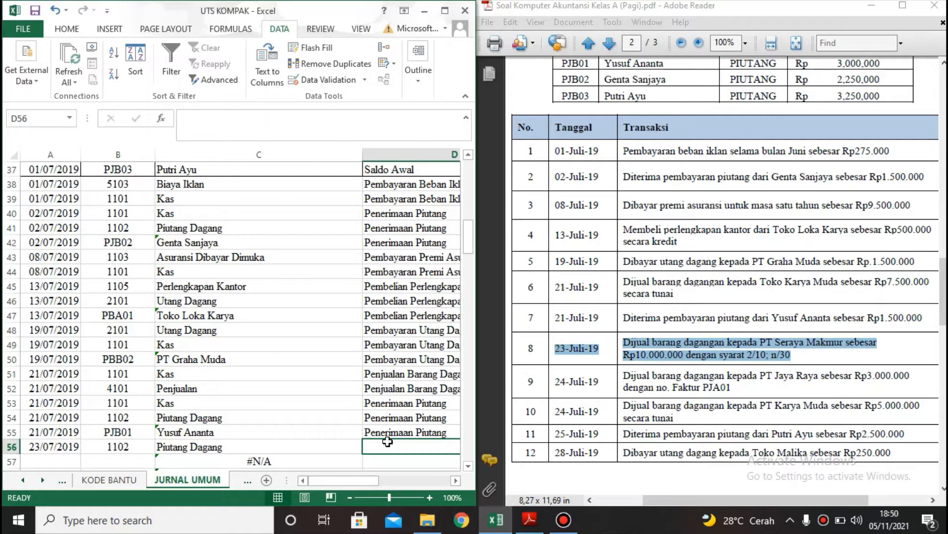
type("pENJU")
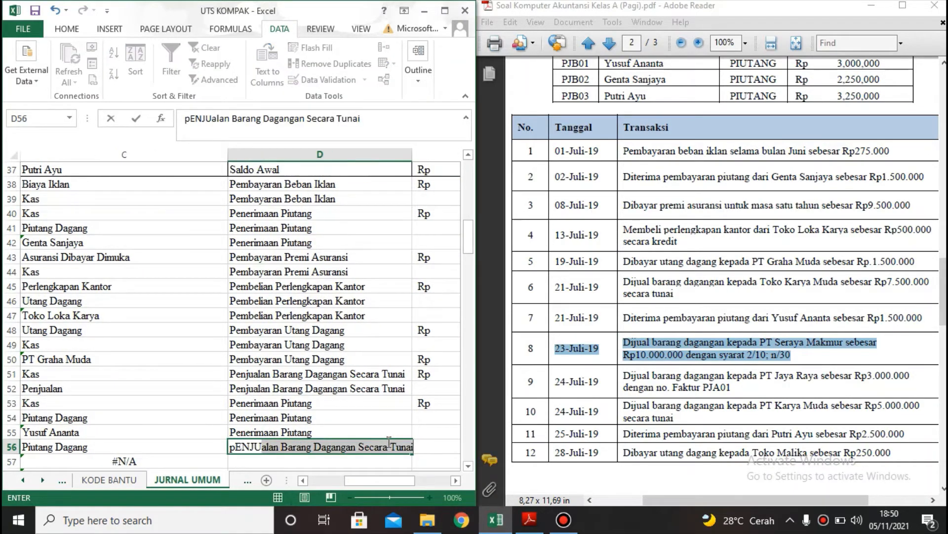
key("BackSpace")
key("BackSpace")
key("BackSpace")
key("BackSpace")
key("BackSpace")
key("BackSpace")
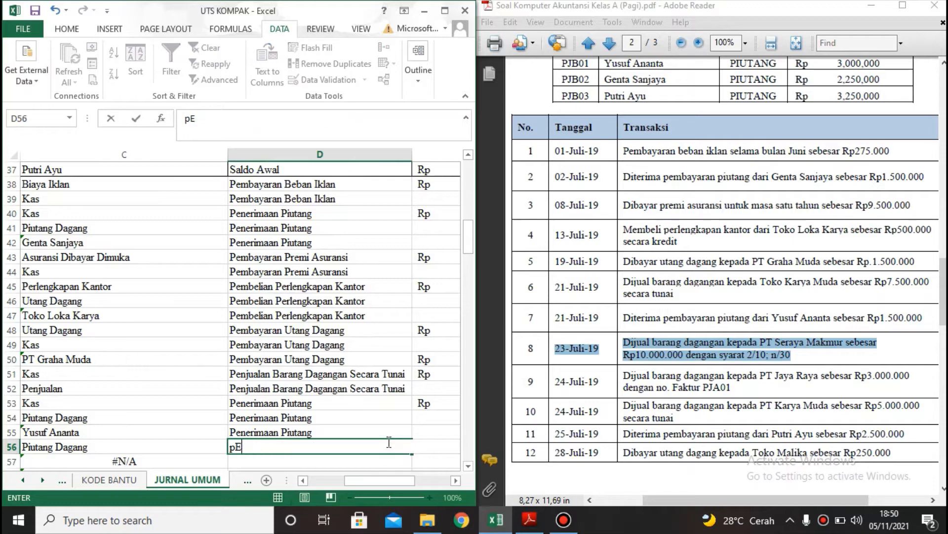
type("Penjualan Bara")
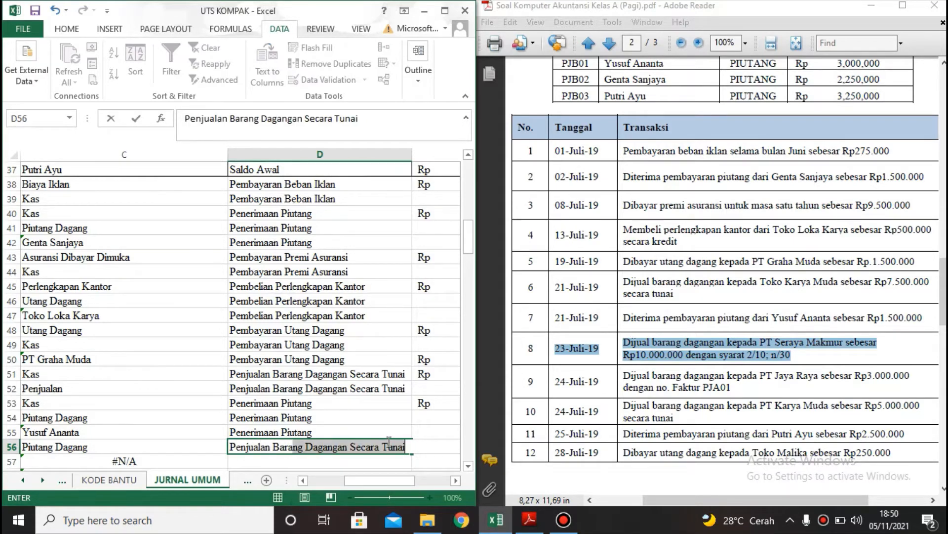
type("ng Dagangan ")
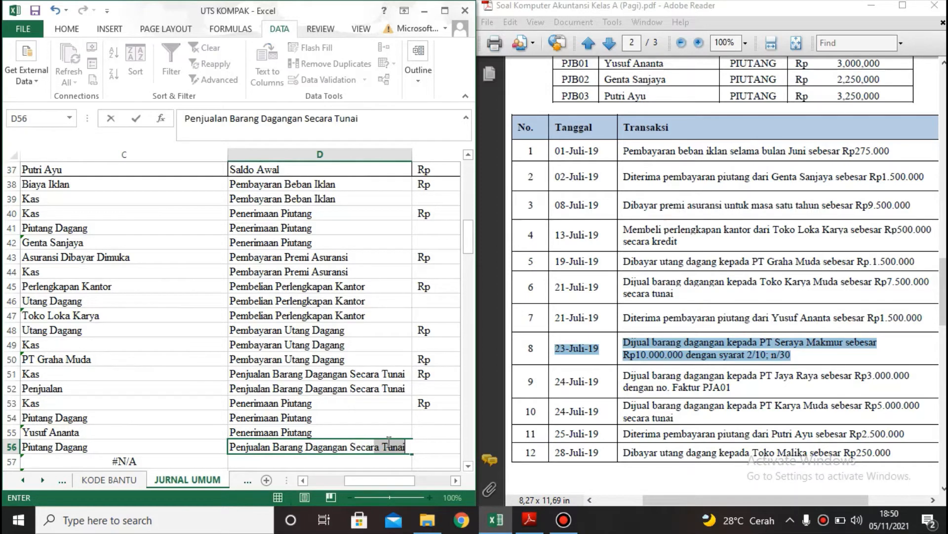
type("Secara Kre")
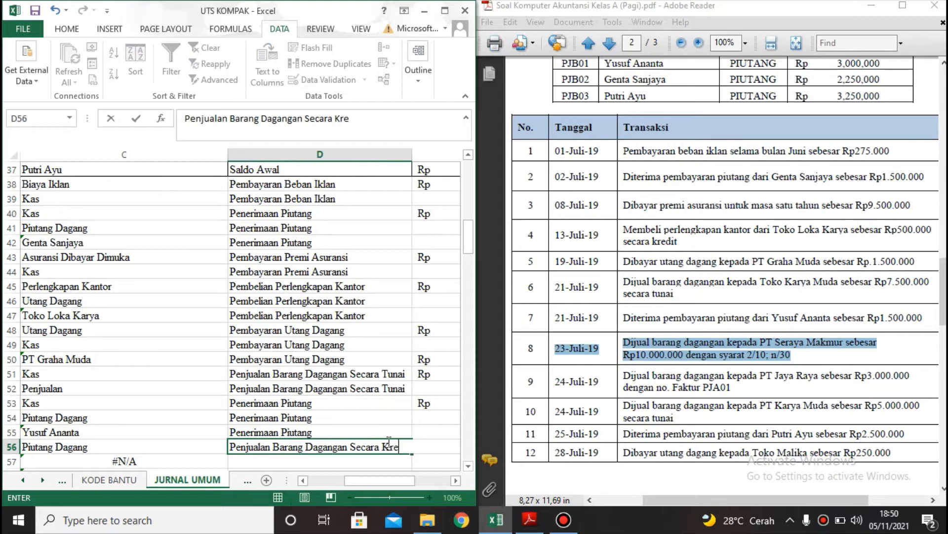
type("dit")
key("Tab")
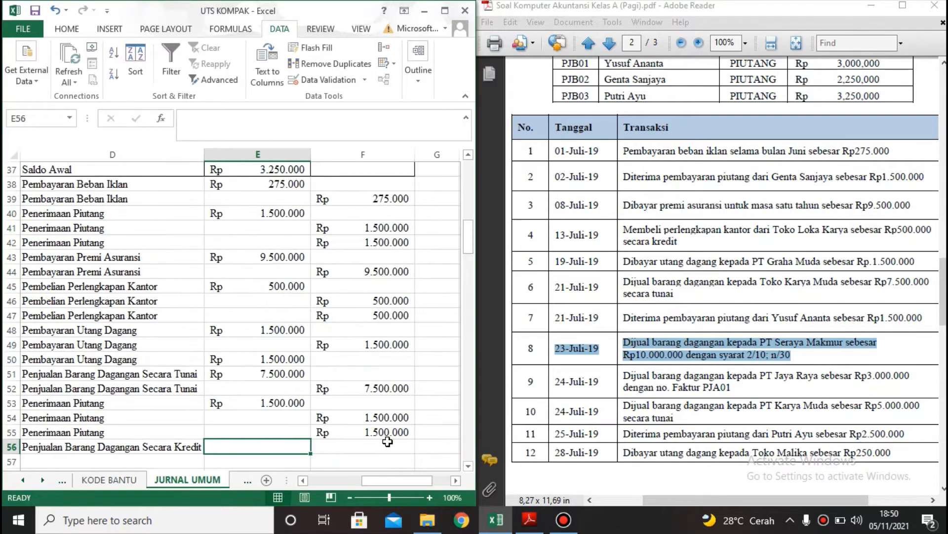
Enter a debit amount of 10000000 in E56.
type("10.0")
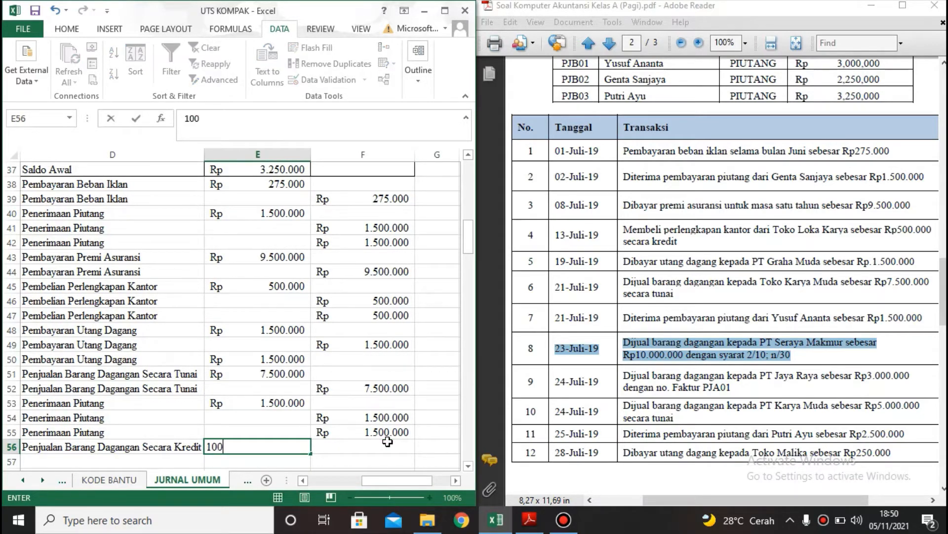
type("00.")
type("00000")
key("Return")
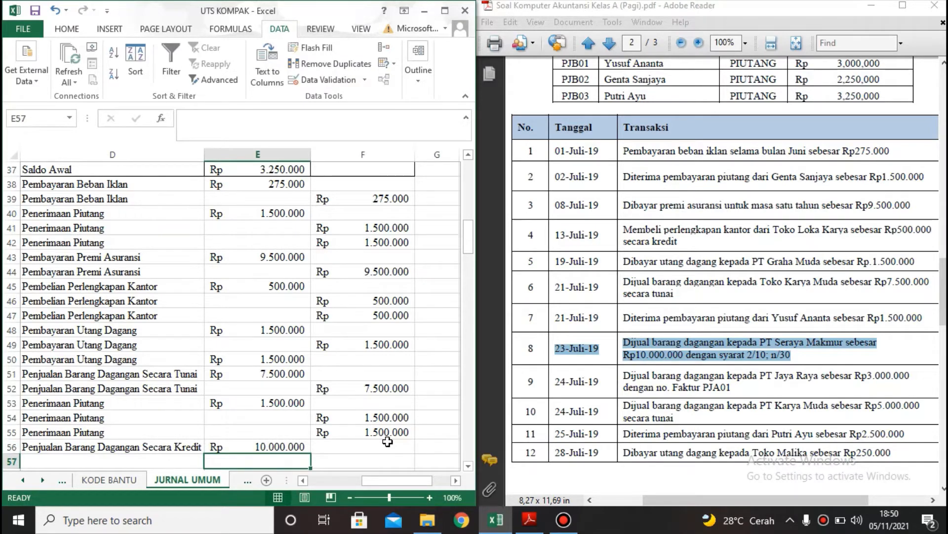
Copy the transaction date from A56 into A57.
key("Left")
key("Left")
key("Left")
key("Left")
key("Up")
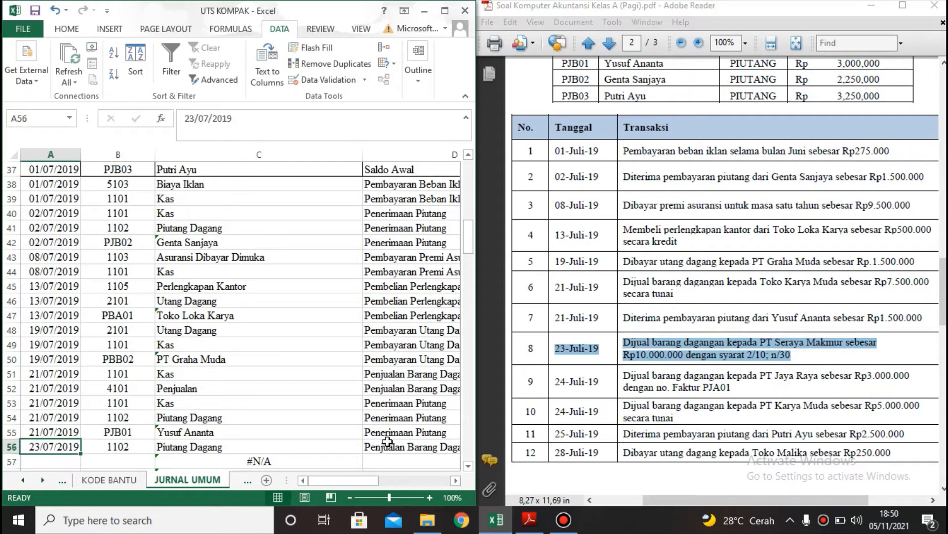
key("ctrl+c")
key("Down")
key("ctrl+v")
Pick the account code 4101 for B57.
key("Right")
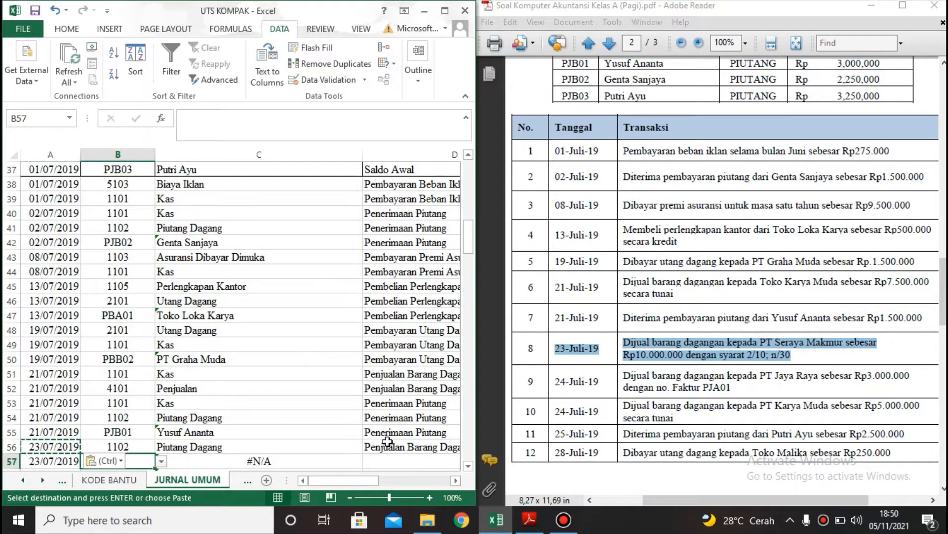
left_click(161, 461)
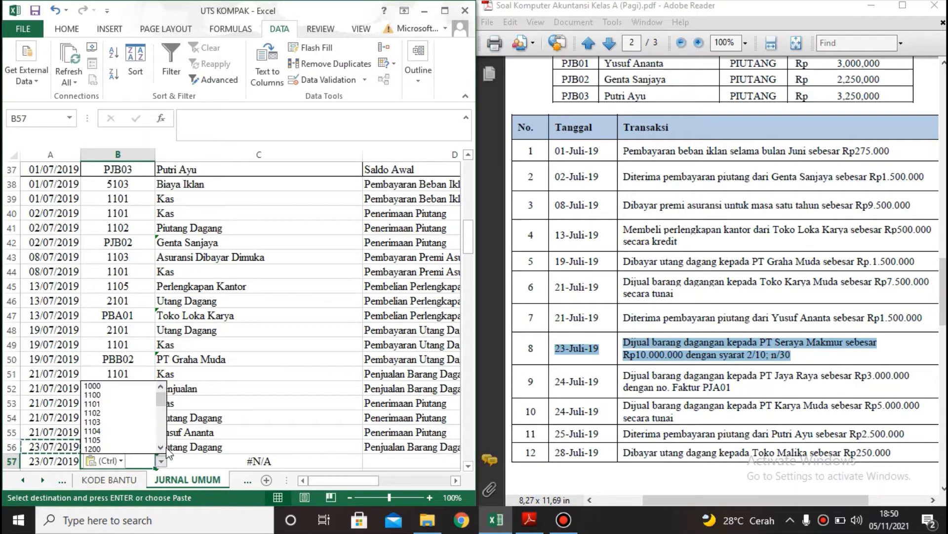
left_click_drag(160, 399, 160, 425)
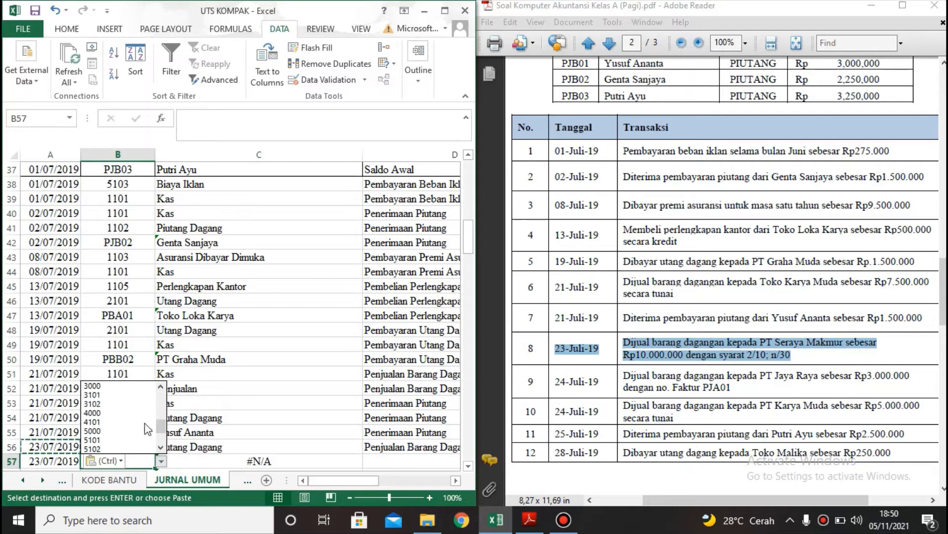
left_click(132, 422)
Copy the credit sale description from D56 into D57.
left_click(394, 461)
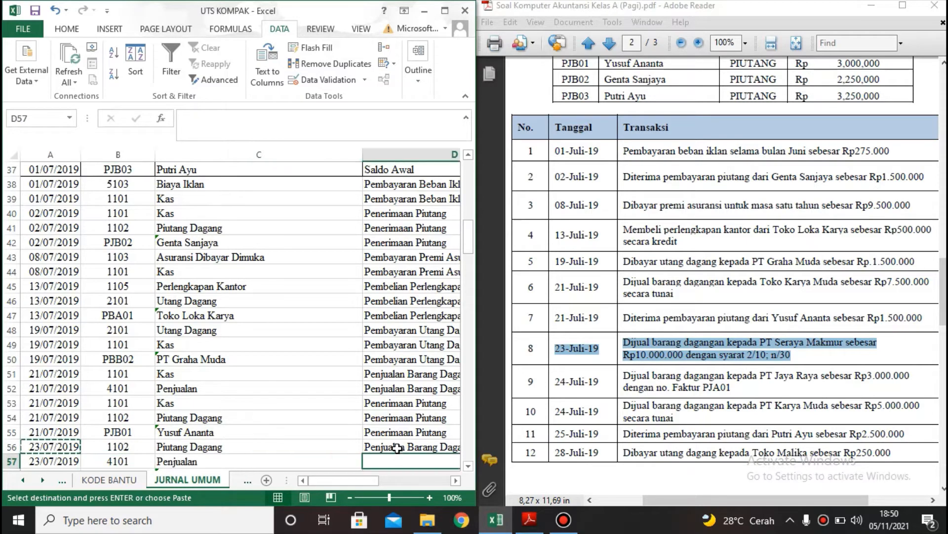
left_click(398, 447)
key("ctrl+c")
key("Down")
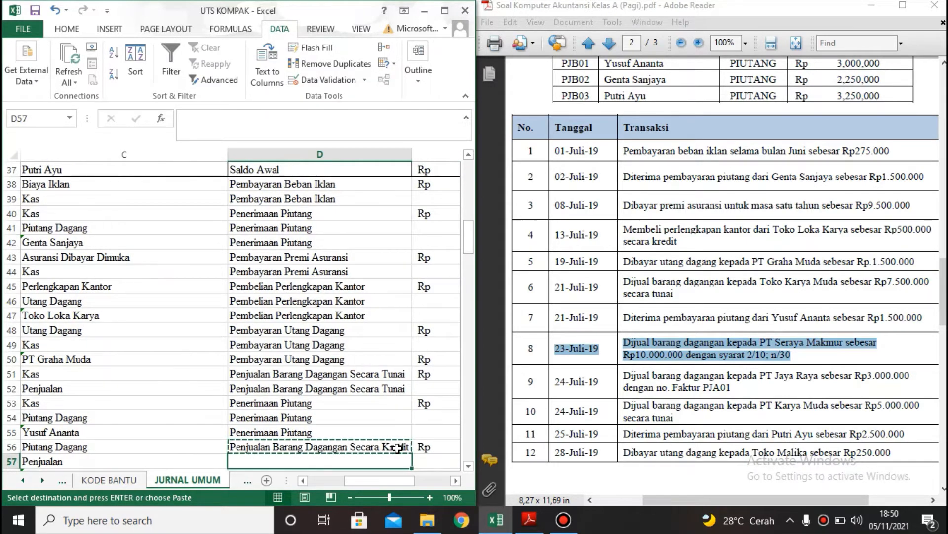
key("ctrl+v")
Copy the Rp 10.000.000 amount from E56 into the credit cell F57.
key("Up")
key("Right")
key("ctrl+c")
key("Right")
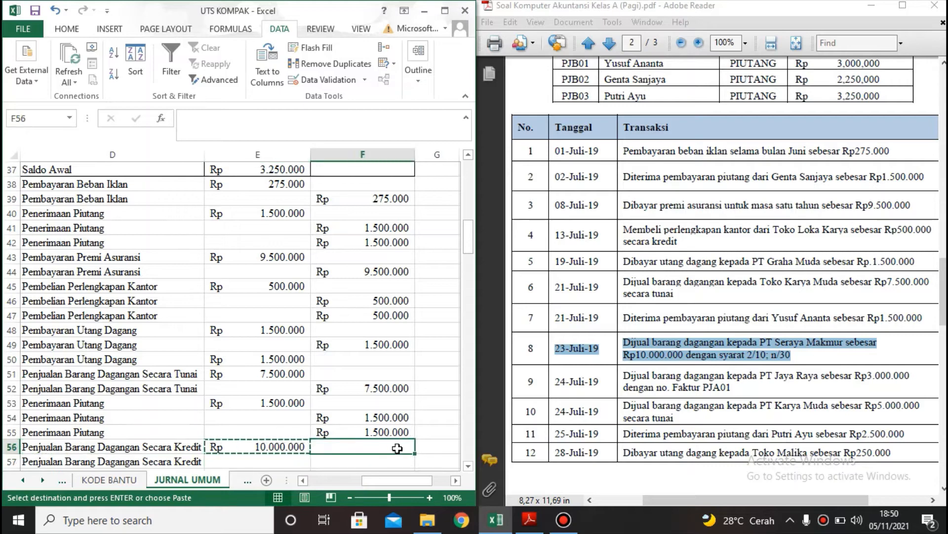
key("Down")
key("ctrl+v")
Copy the transaction date from A57 into A58.
key("Left")
key("Left")
key("Left")
key("Left")
key("Left")
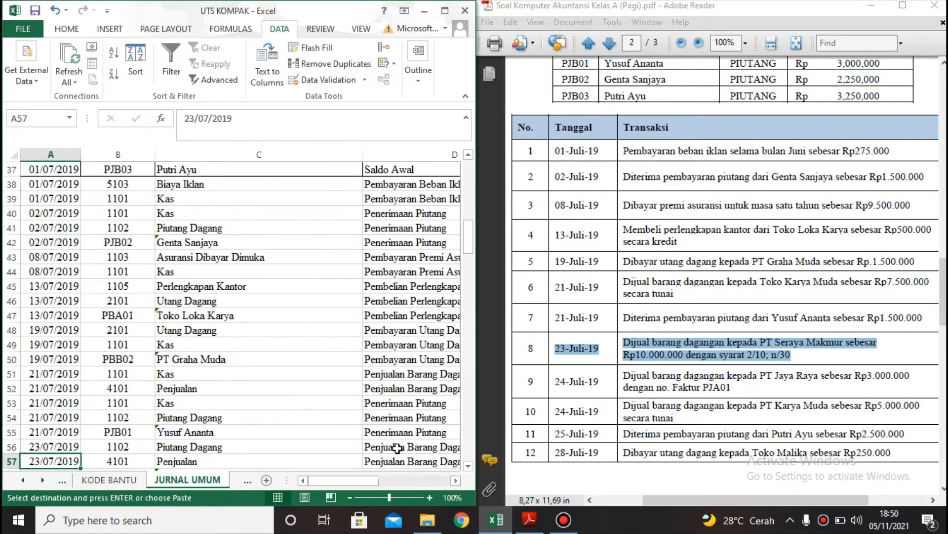
key("Down")
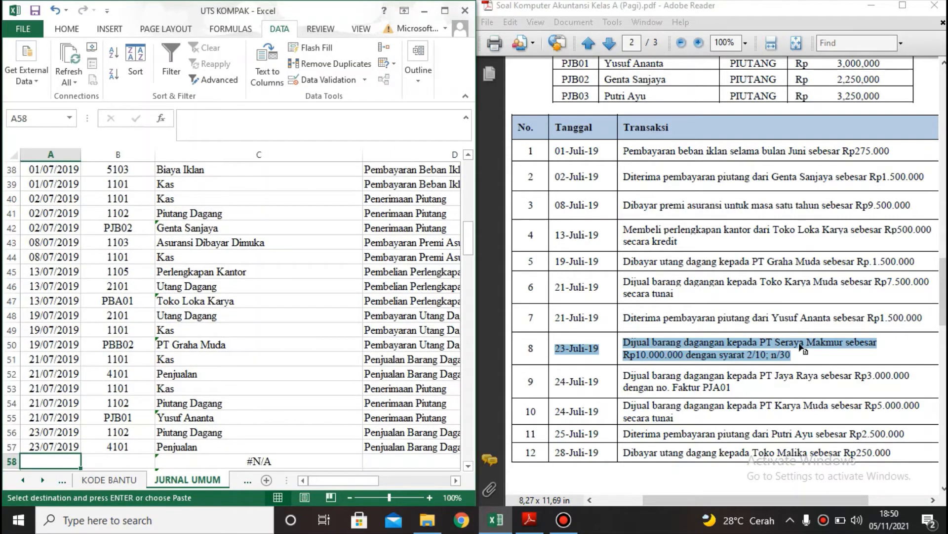
left_click(51, 446)
key("ctrl+c")
key("Down")
key("ctrl+v")
Change the list validation source for B58 to =KODE_BANTU so it offers the auxiliary codes.
key("Right")
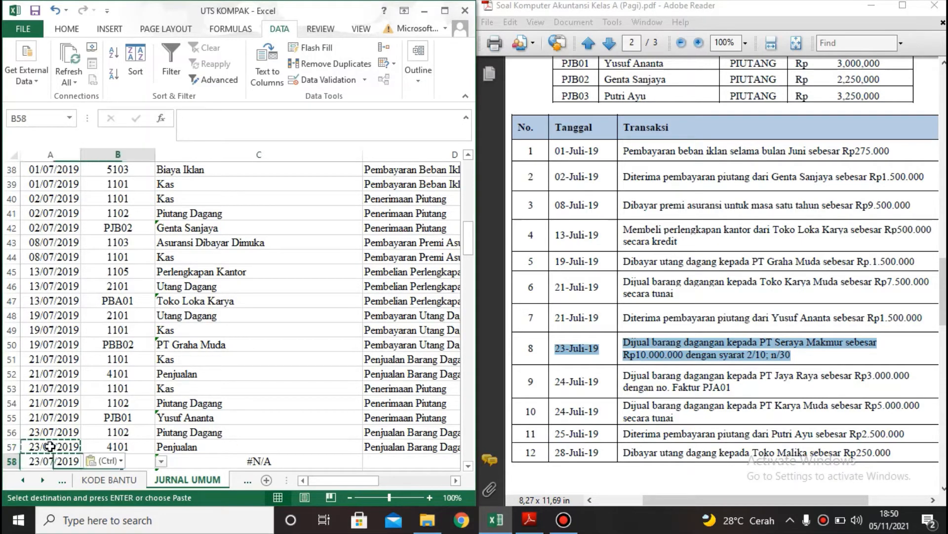
left_click(324, 85)
left_click(452, 234)
key("BackSpace")
key("BackSpace")
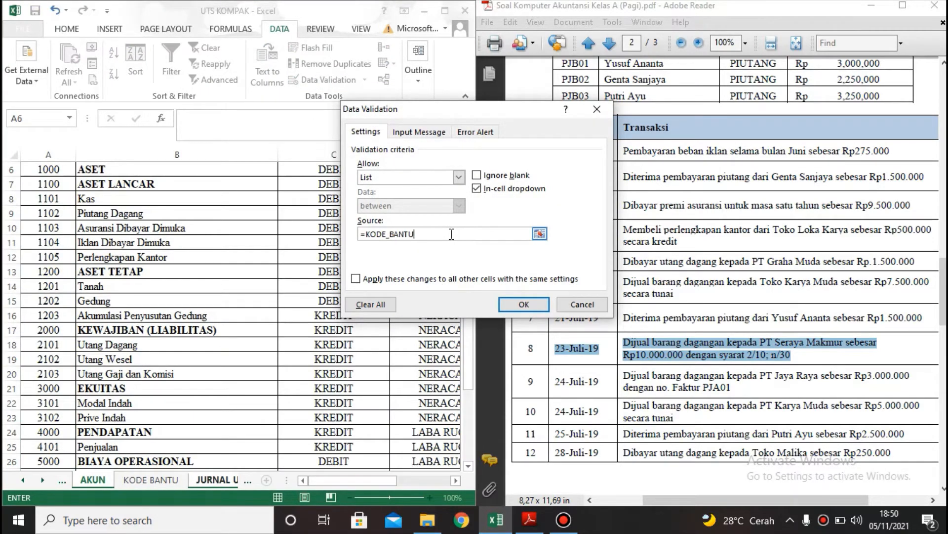
key("Return")
Change the VLOOKUP table in C58 from DAFTAR_AKUN to DAFTAR_BANTU.
left_click(227, 459)
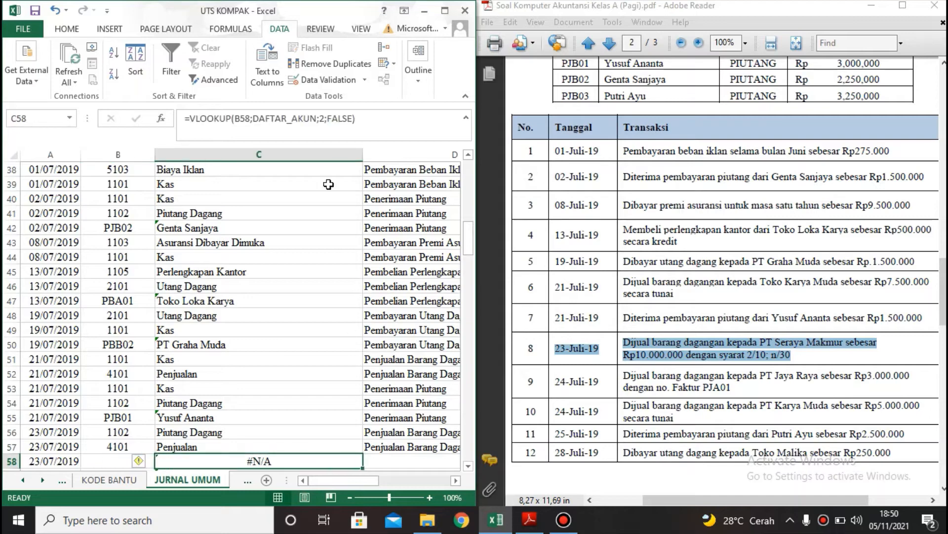
left_click(316, 119)
key("BackSpace")
key("BackSpace")
key("BackSpace")
key("BackSpace")
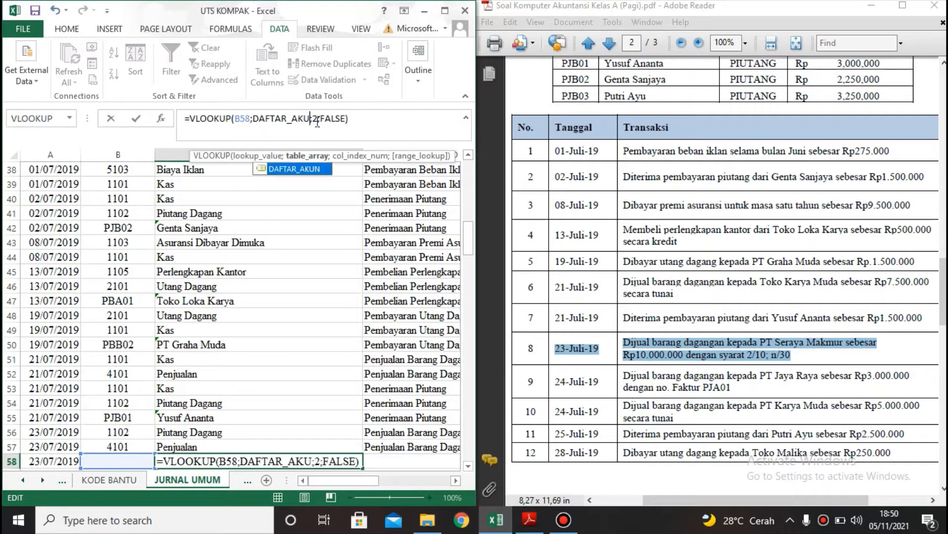
double_click(311, 185)
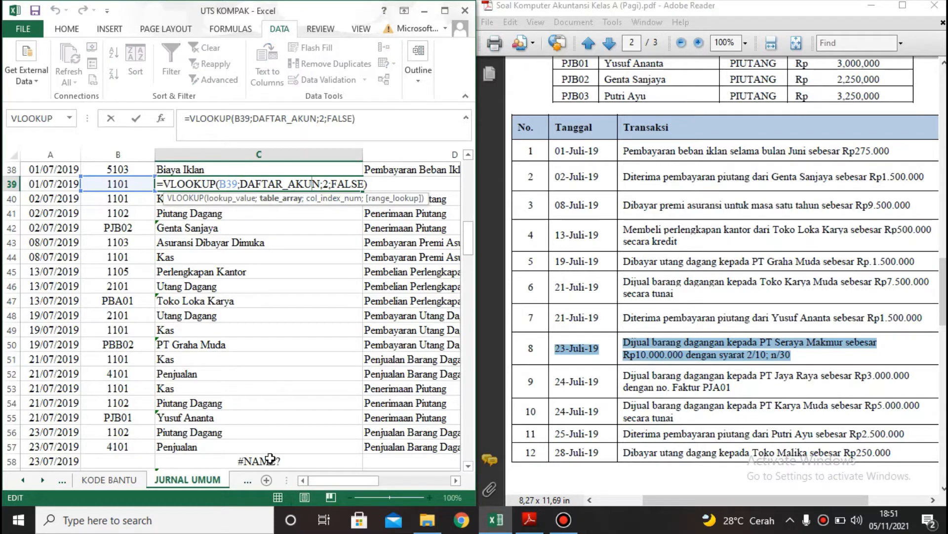
key("Return")
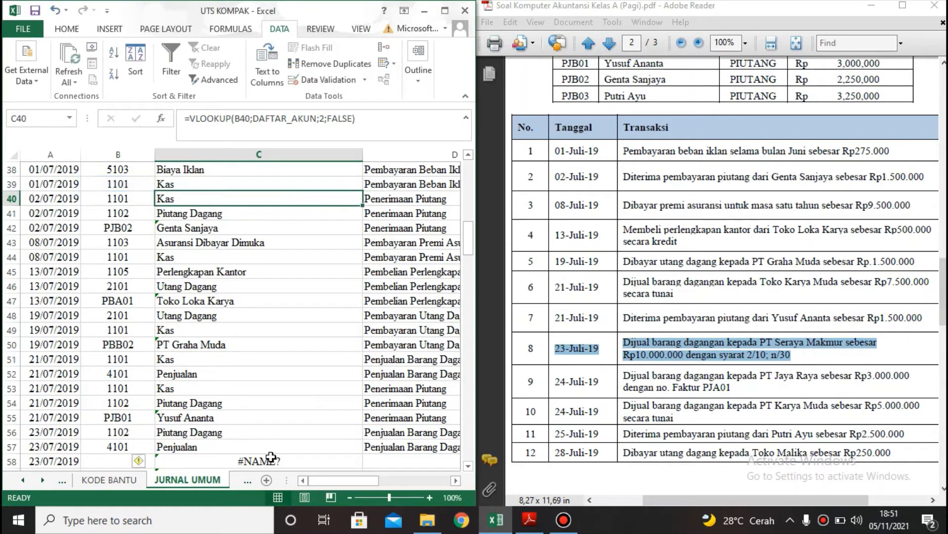
left_click(271, 460)
left_click(293, 118)
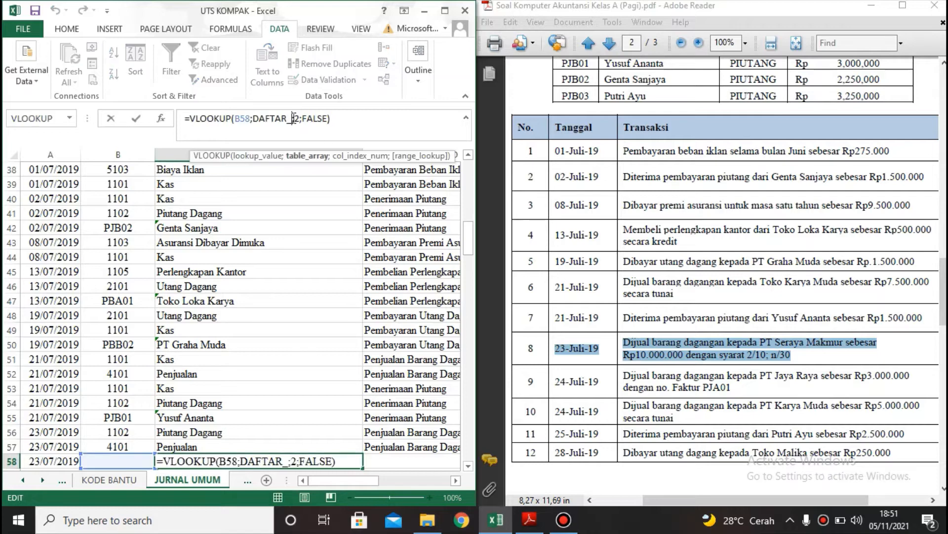
type("BAN")
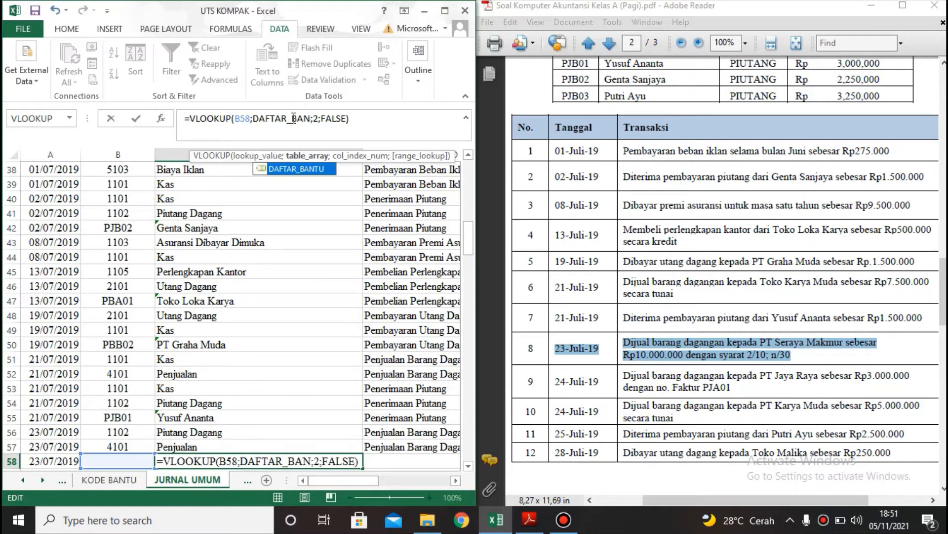
double_click(301, 169)
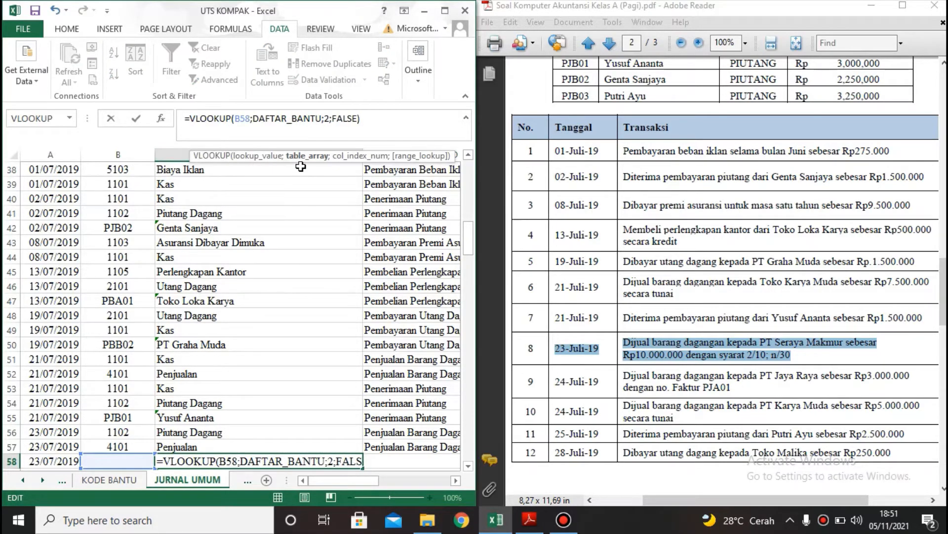
key("Return")
Pick the auxiliary code PJA03 for B58.
left_click(289, 442)
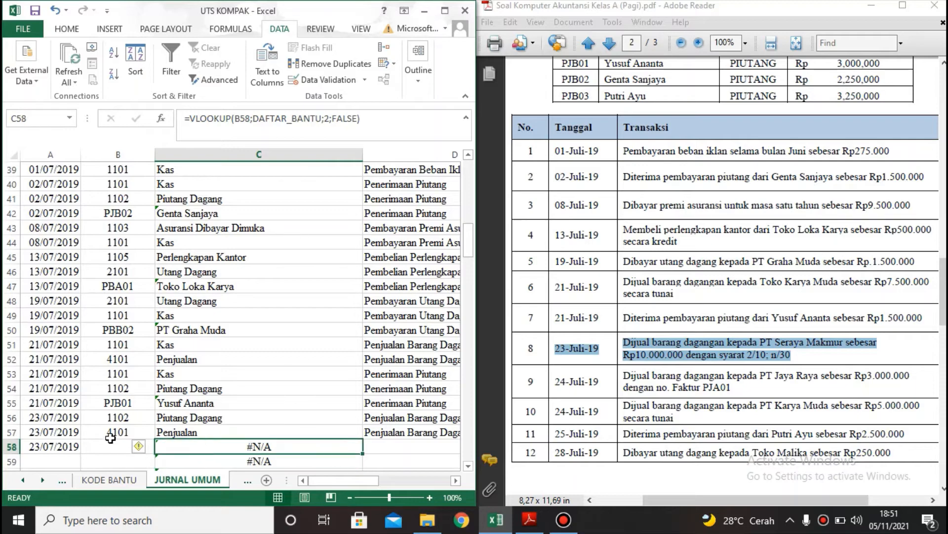
left_click(112, 445)
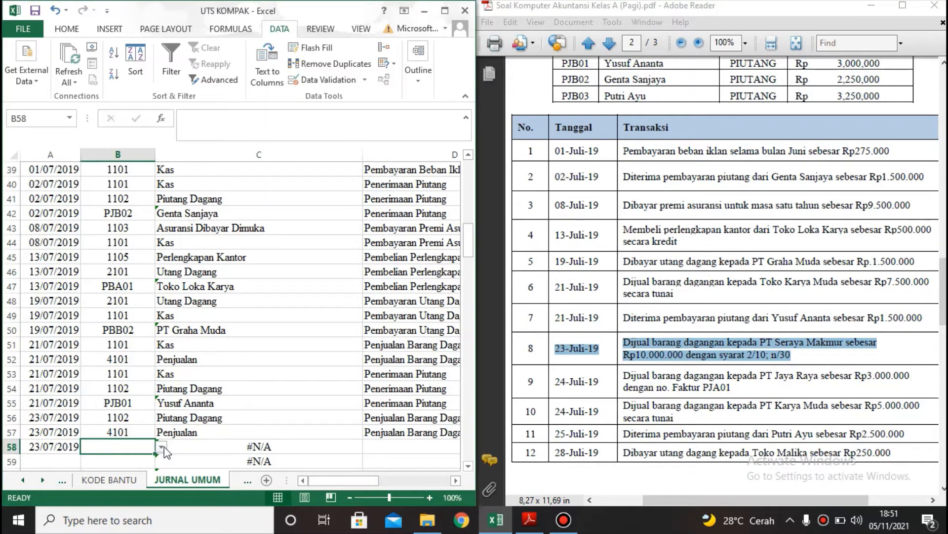
left_click(162, 446)
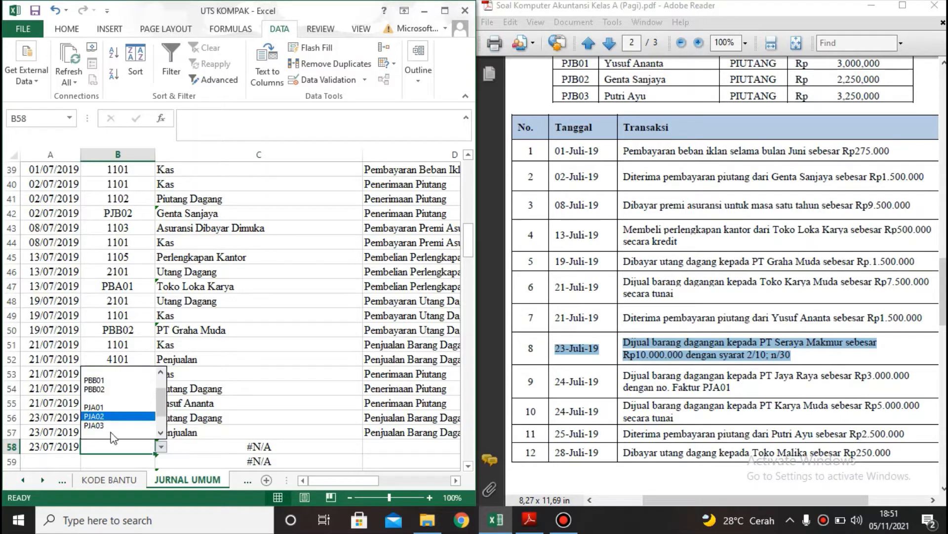
left_click(95, 425)
Copy the description Penjualan Barang Dagangan Secara Kredit from D57 into D58.
left_click(414, 447)
left_click(415, 433)
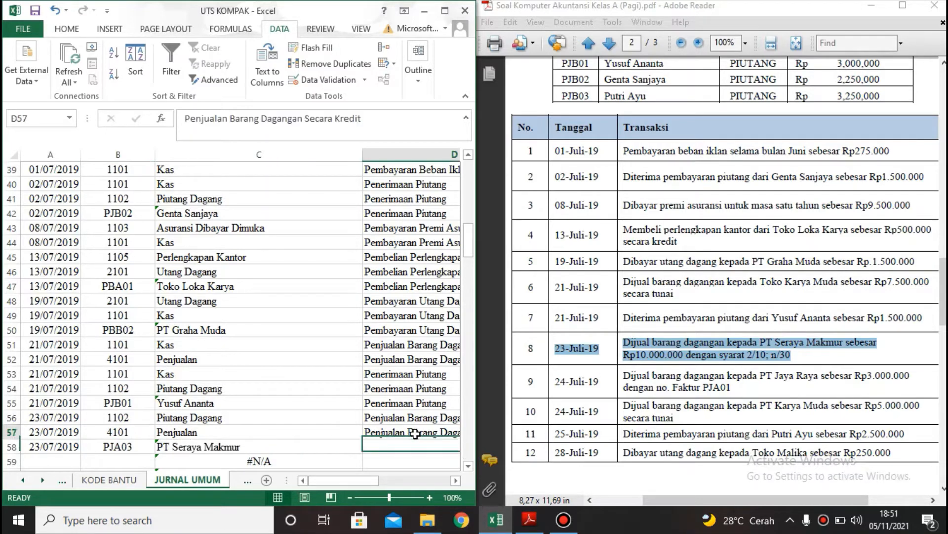
key("ctrl+c")
key("Left")
key("Right")
key("Down")
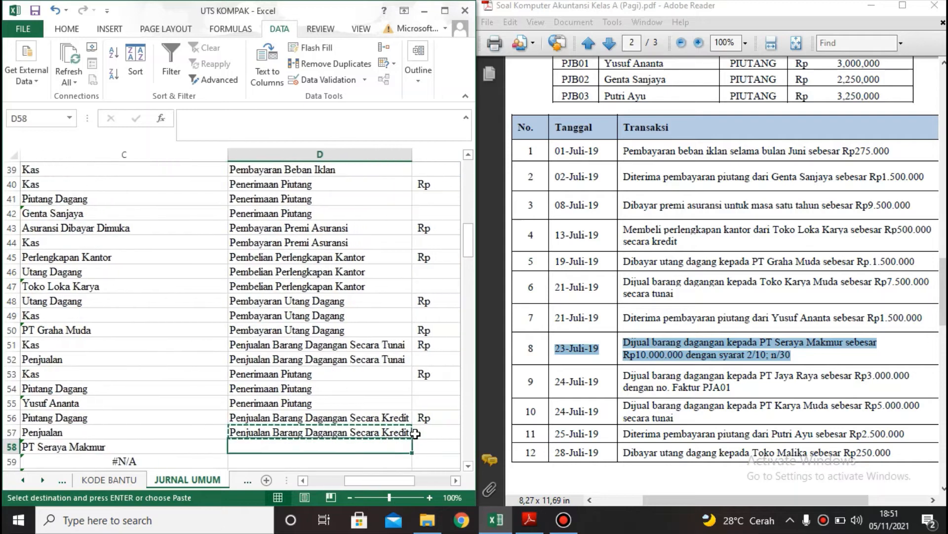
key("ctrl+v")
key("Right")
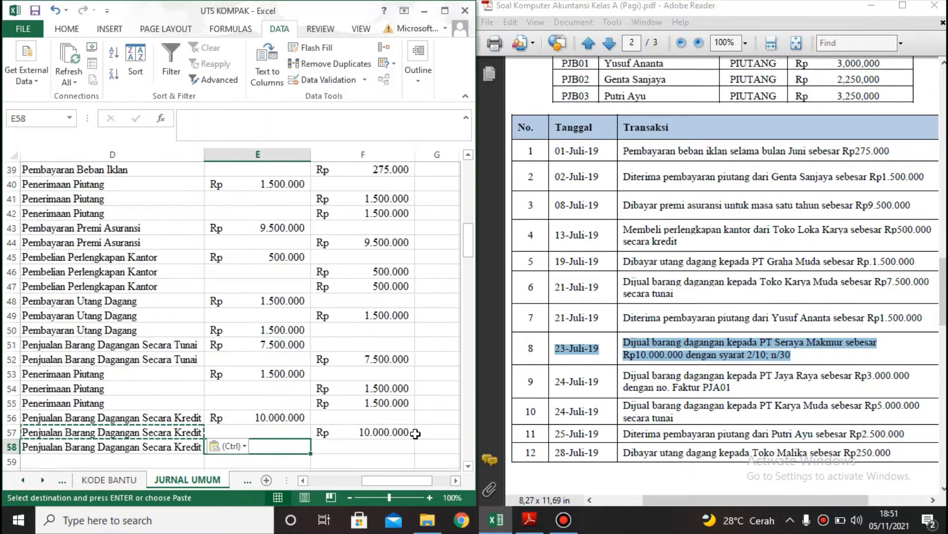
Copy the Rp 10.000.000 amount from F57 into the debit cell E58.
key("Right")
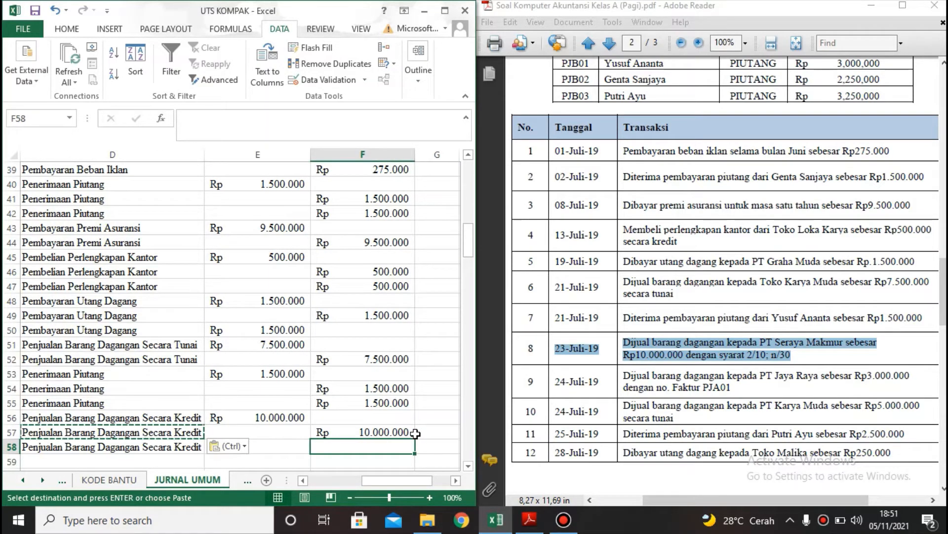
key("Left")
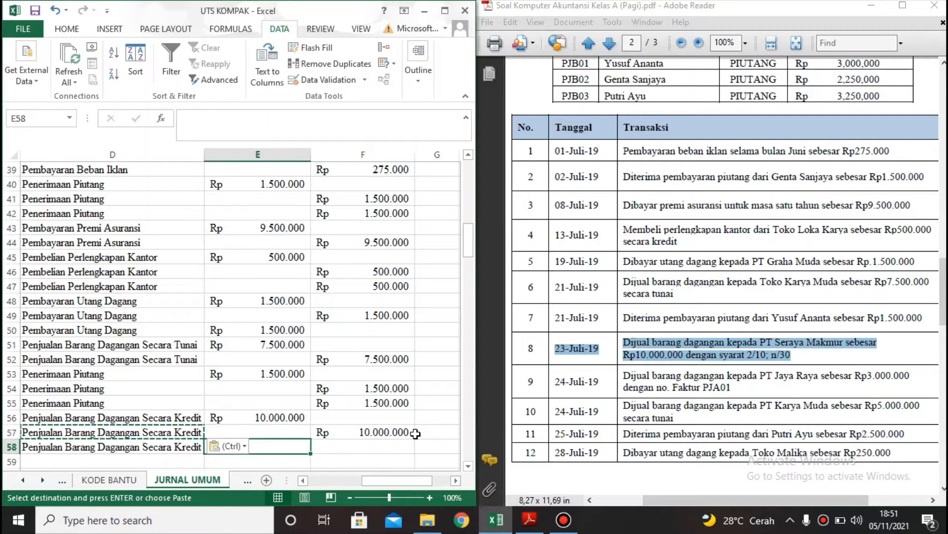
key("Up")
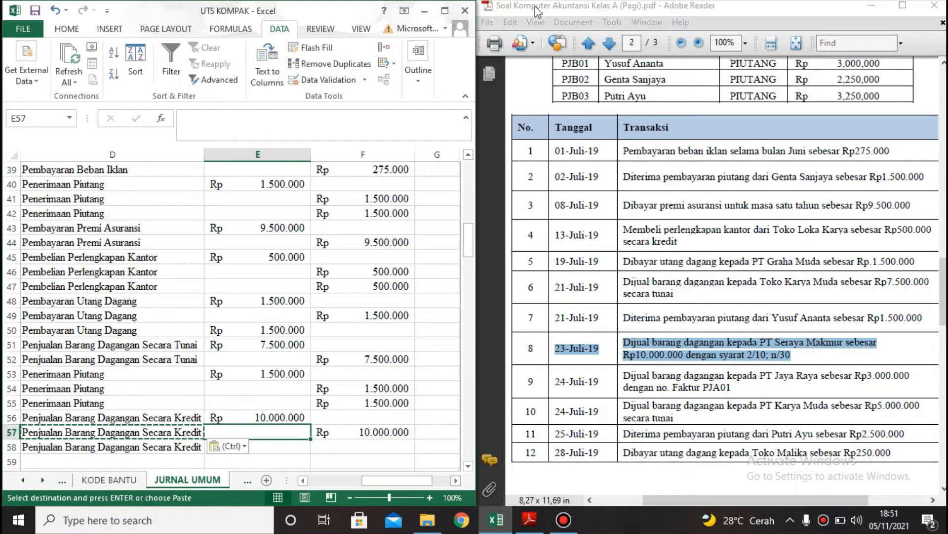
key("Escape")
left_click(266, 446)
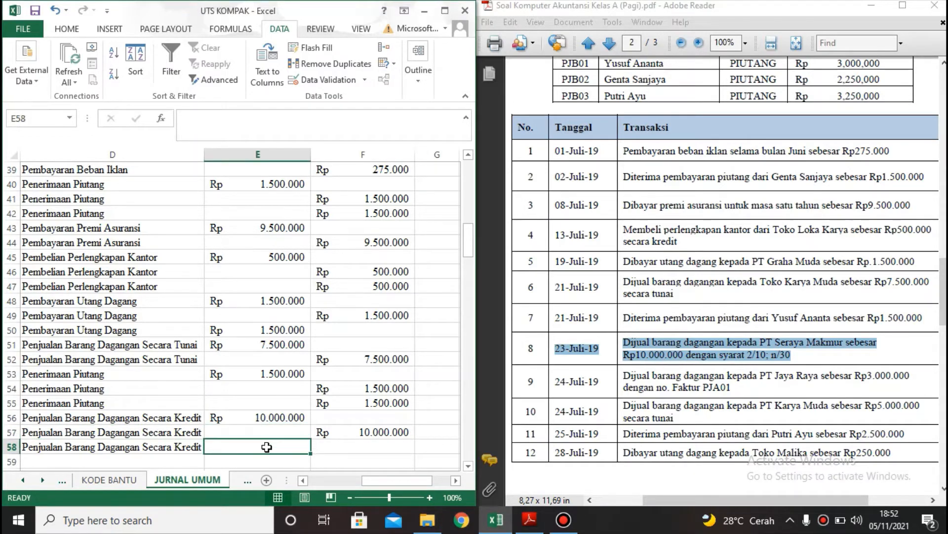
left_click(336, 431)
key("ctrl+c")
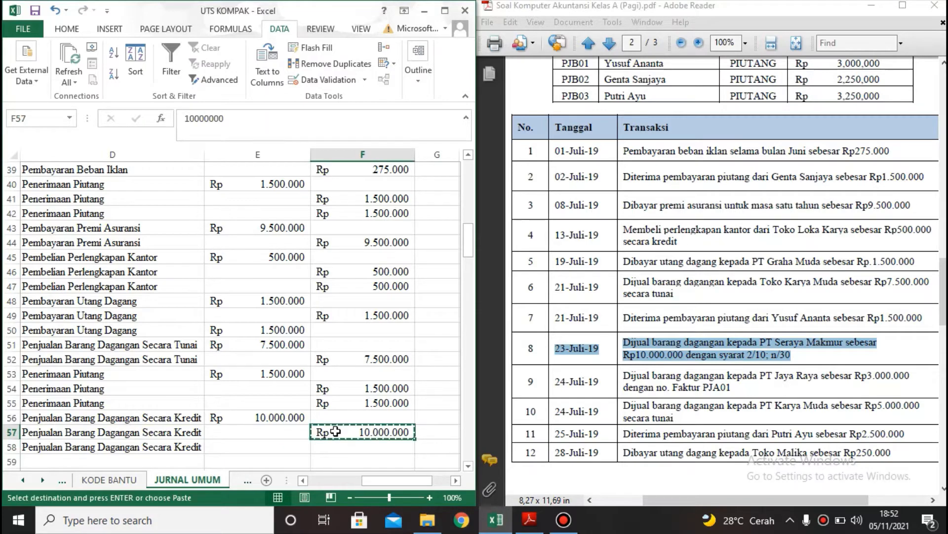
key("Left")
key("Down")
key("ctrl+v")
Highlight transaction 9 in the PDF and enter its date 24-7-19 in A59.
key("Left")
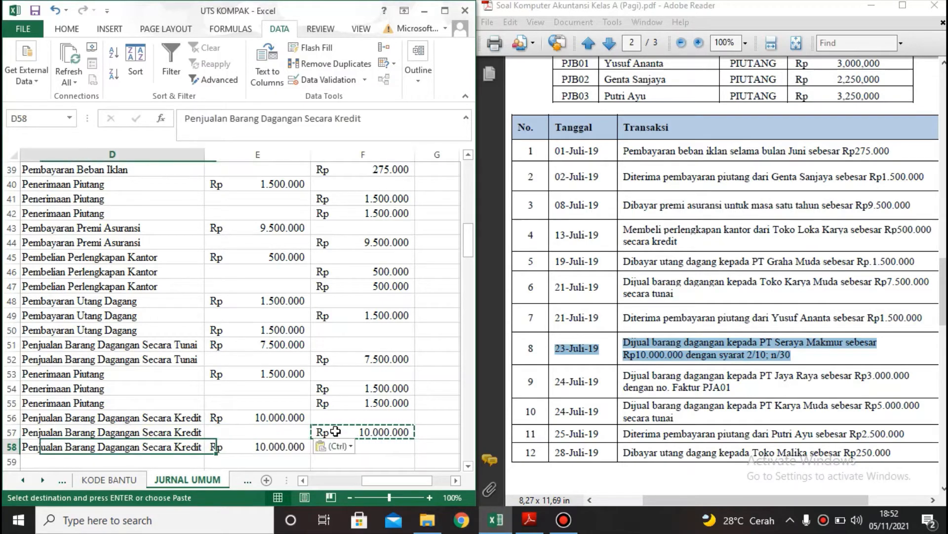
key("Left")
key("Left")
key("Left")
key("Down")
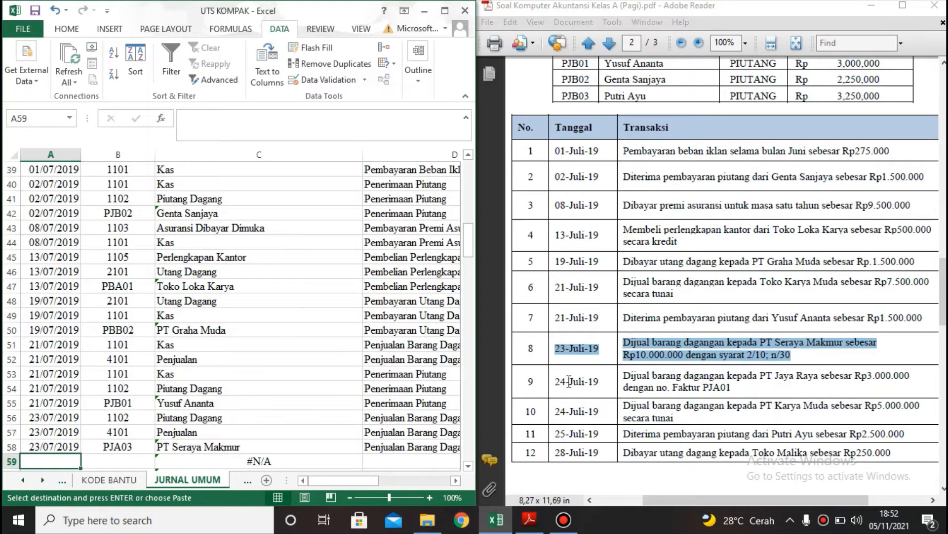
left_click_drag(570, 381, 733, 387)
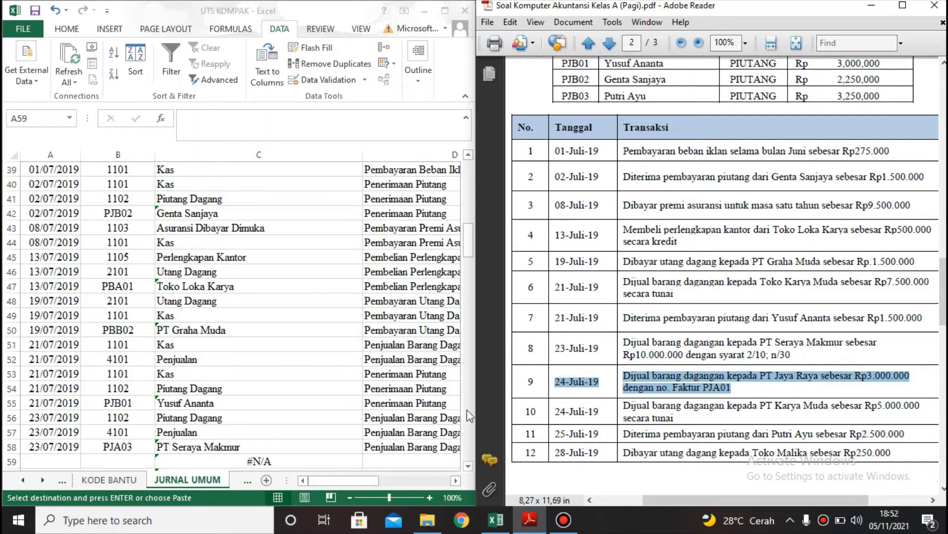
left_click(39, 458)
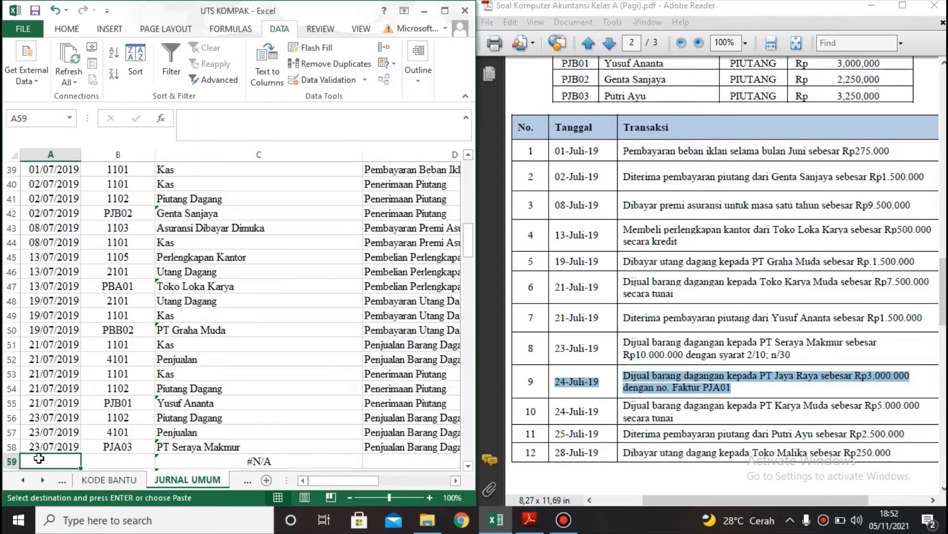
type("24-7-1")
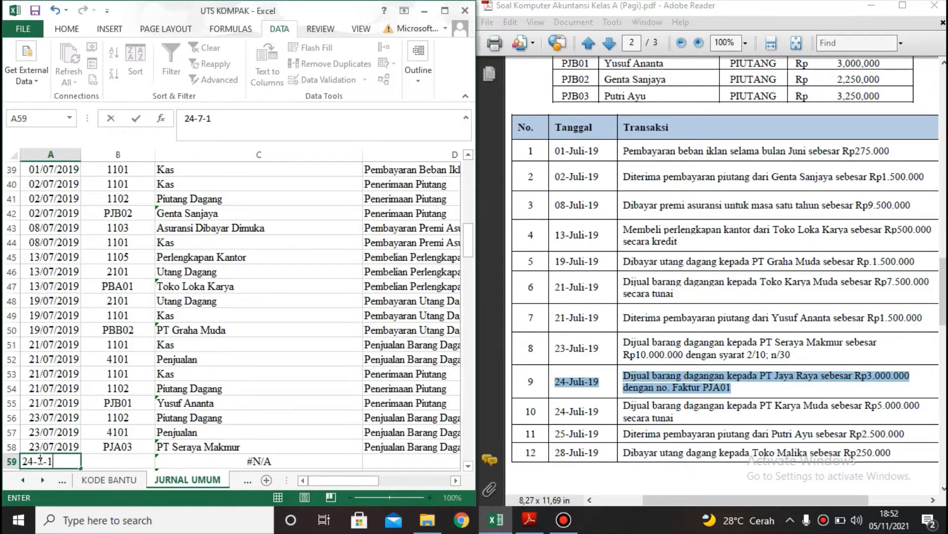
type("9")
key("Tab")
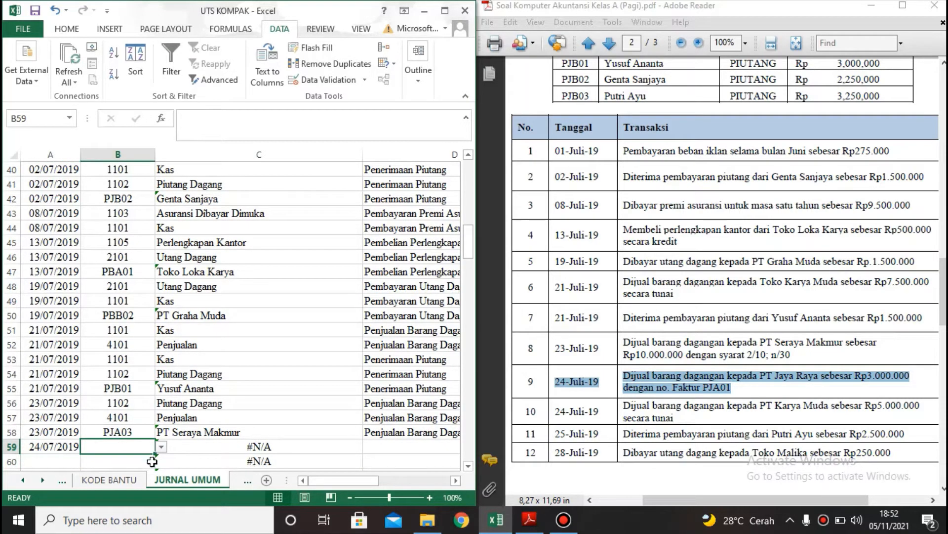
Pick the account code 1102 for B59 and copy the credit sale description from D58 into D59.
left_click(161, 446)
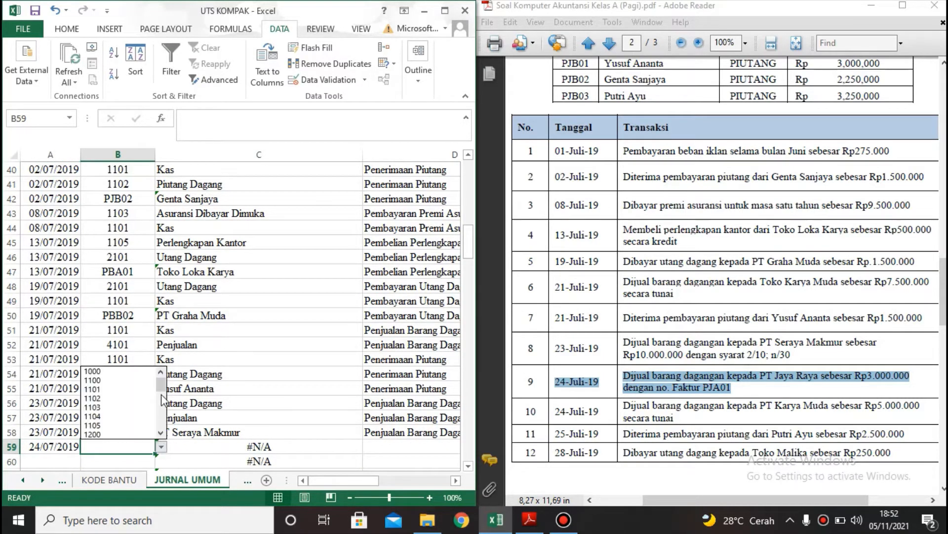
left_click(113, 398)
left_click(408, 444)
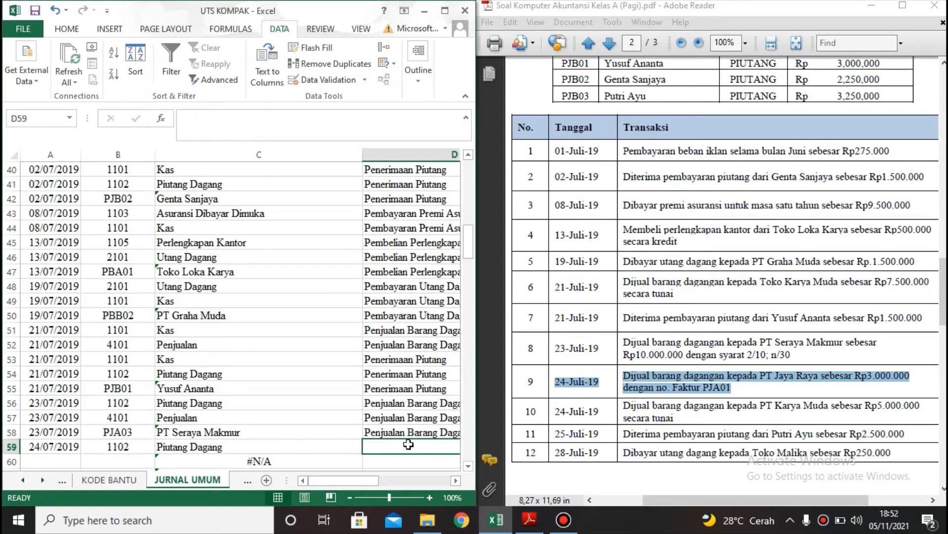
scroll(408, 444, "right", 3)
key("Up")
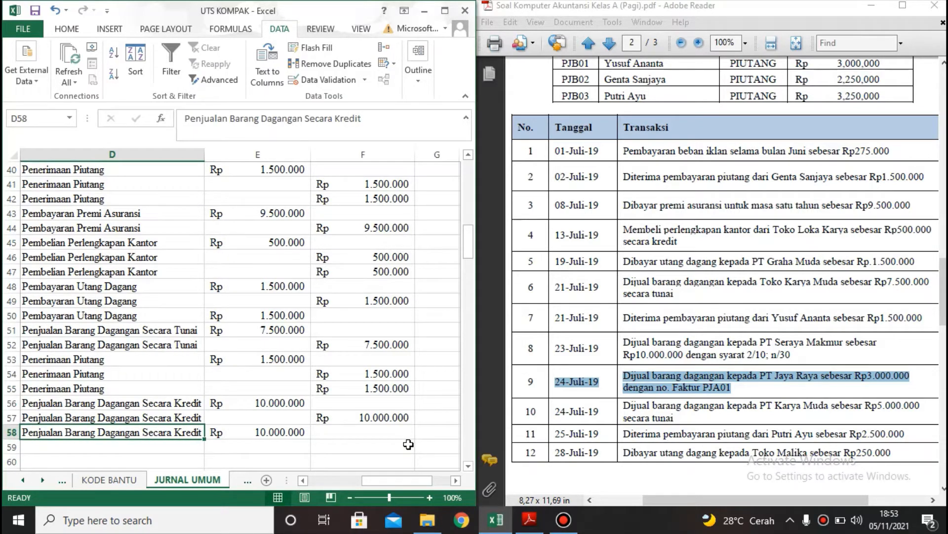
key("ctrl+c")
key("Down")
key("ctrl+v")
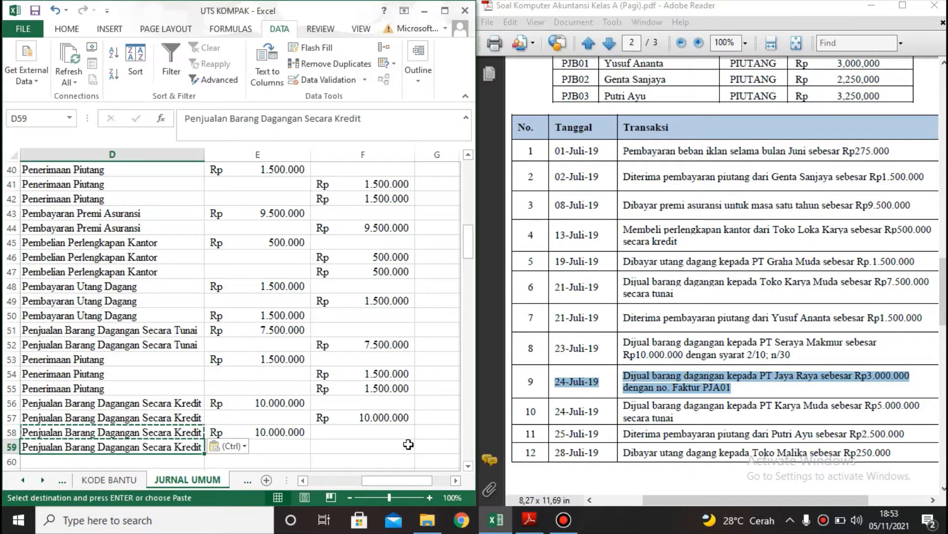
Enter a debit of 3000000 in E59 for the credit sale to PT Jaya Raya.
key("Right")
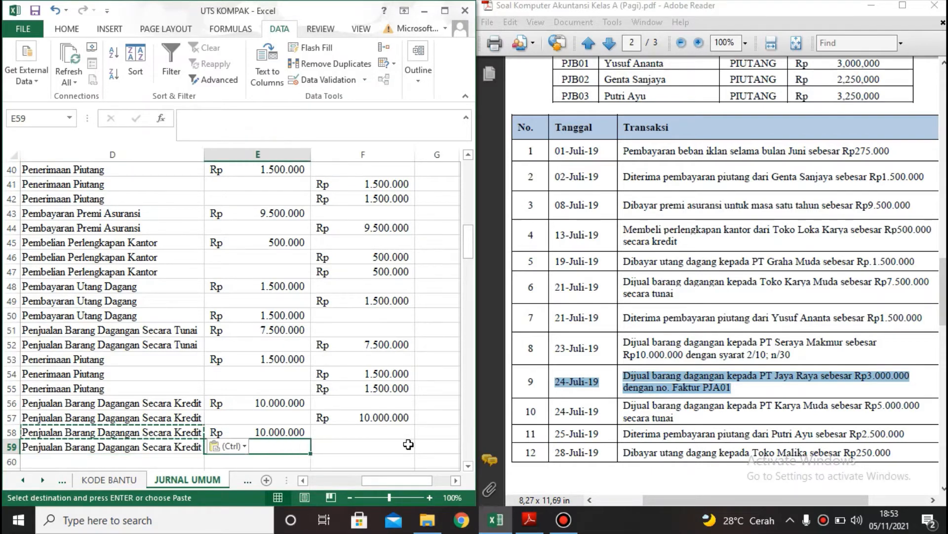
type("300000")
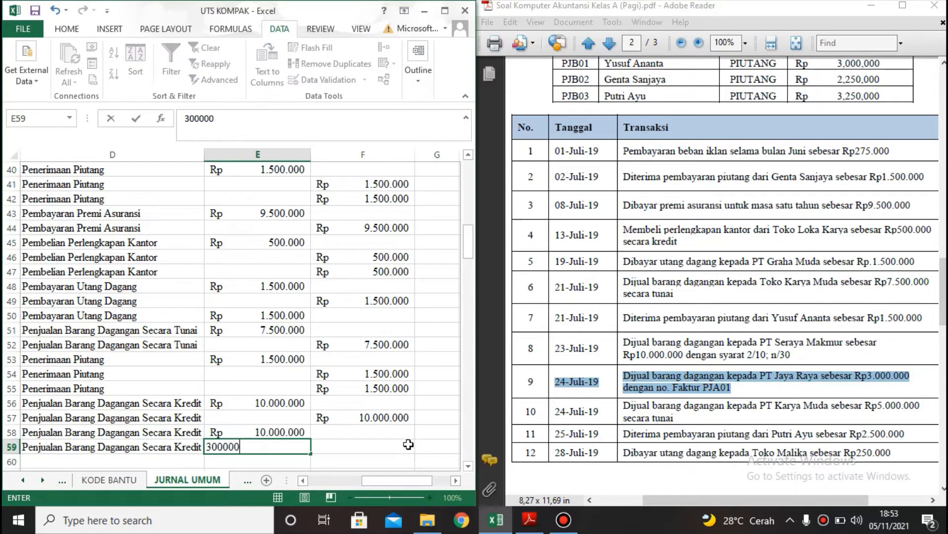
type("0")
key("Return")
Copy the transaction date from A59 into A60.
key("Left")
key("Left")
key("Left")
key("Left")
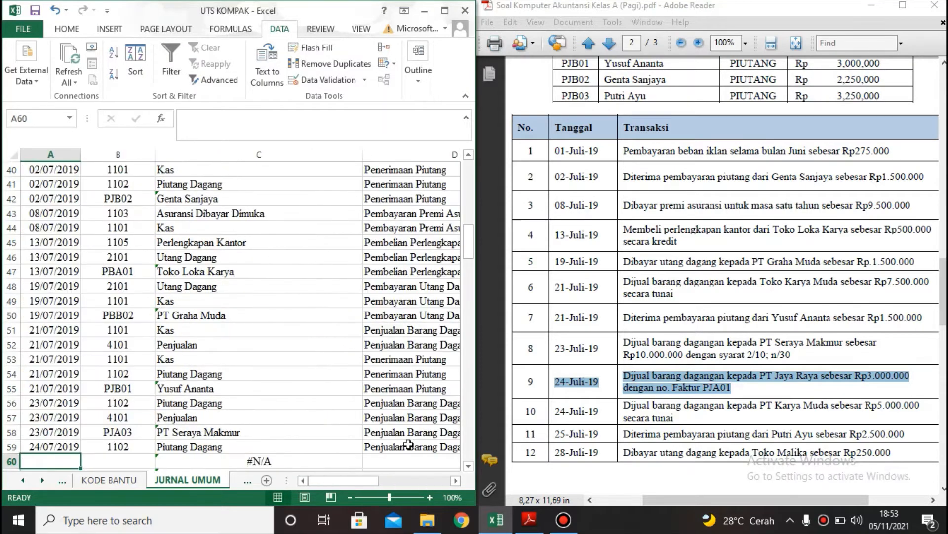
key("Up")
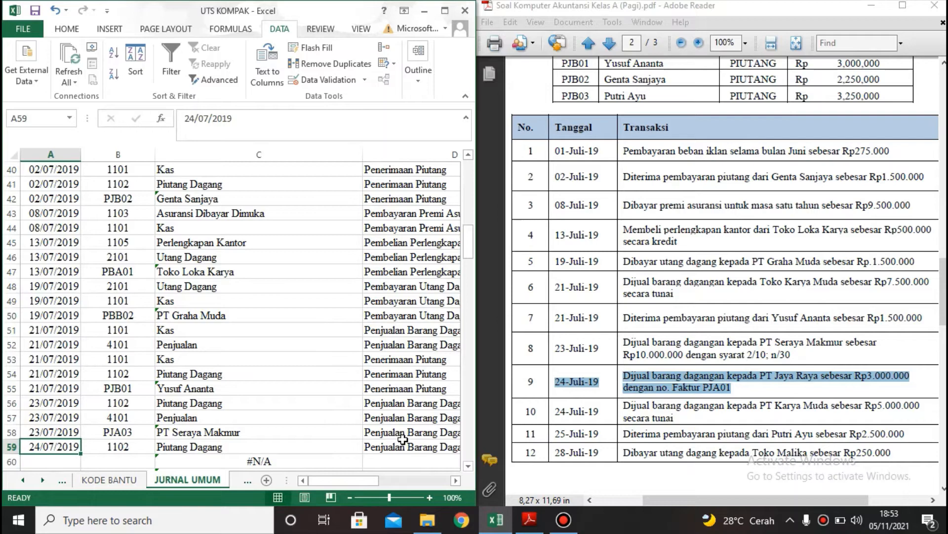
key("ctrl+c")
key("Down")
key("ctrl+v")
key("Right")
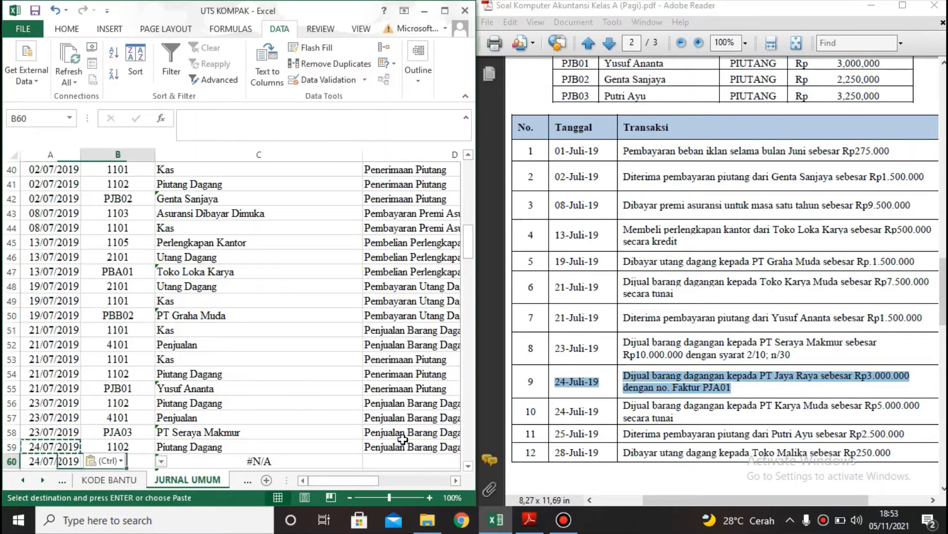
Pick the account code 4101 for B60 and copy the credit sale description from D59 into D60.
left_click(161, 461)
left_click_drag(161, 399, 162, 432)
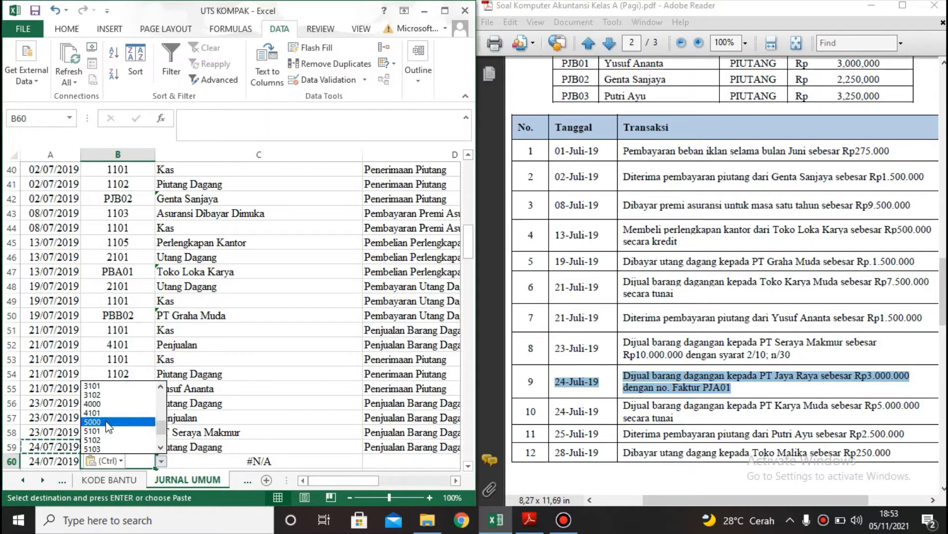
left_click(121, 412)
left_click(409, 447)
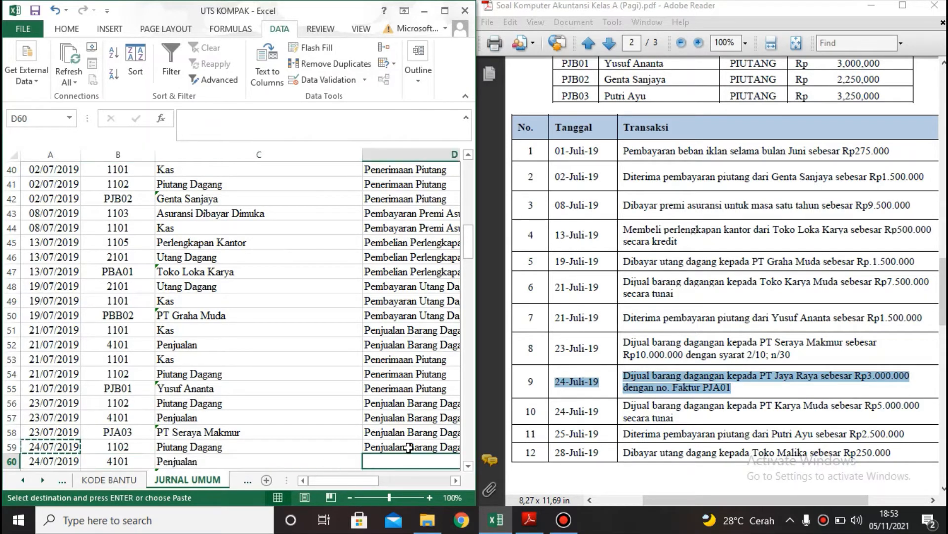
key("ctrl+c")
key("Down")
key("ctrl+v")
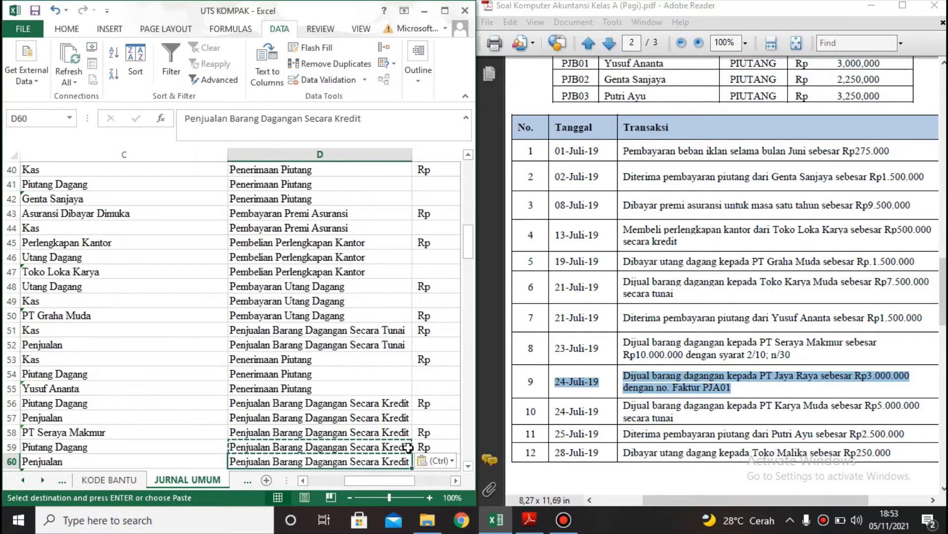
Copy the 3000000 amount from E59 into F60 as the credit for the sale.
key("Right")
key("Up")
key("ctrl+c")
key("Down")
key("Right")
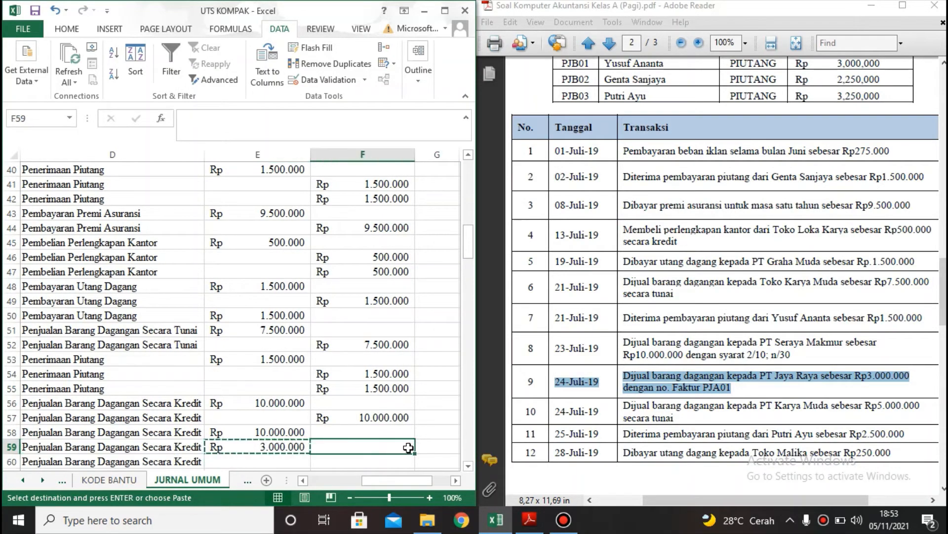
key("ctrl+v")
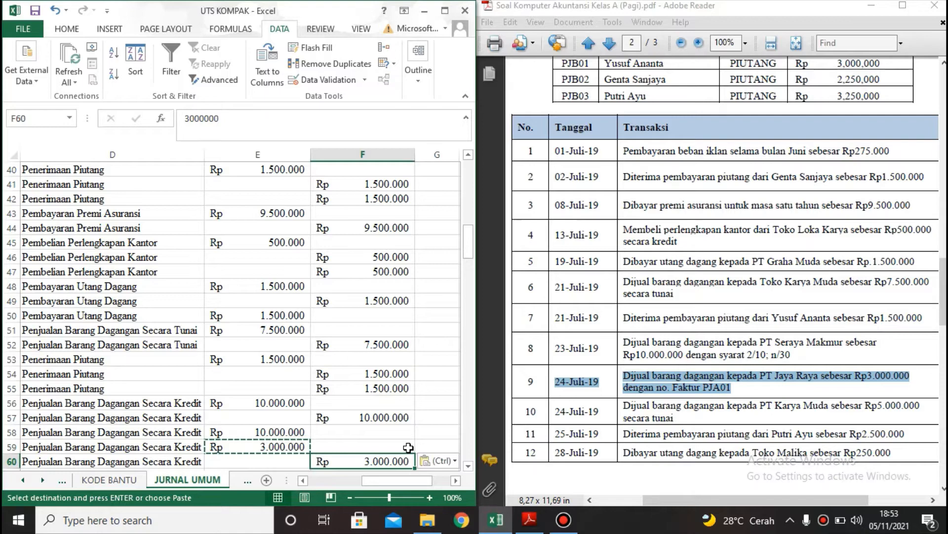
Copy the transaction date from A60 into A61.
key("Left")
key("Home")
key("Down")
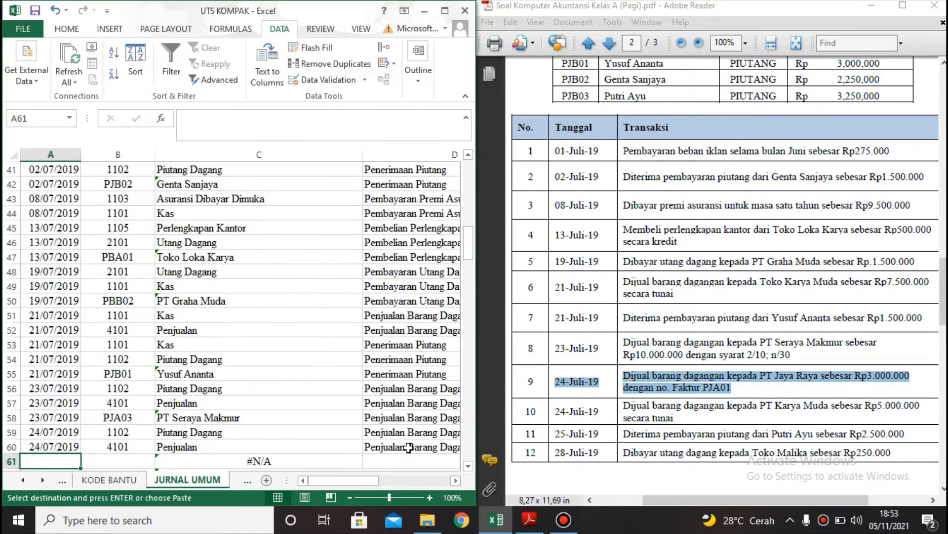
key("Up")
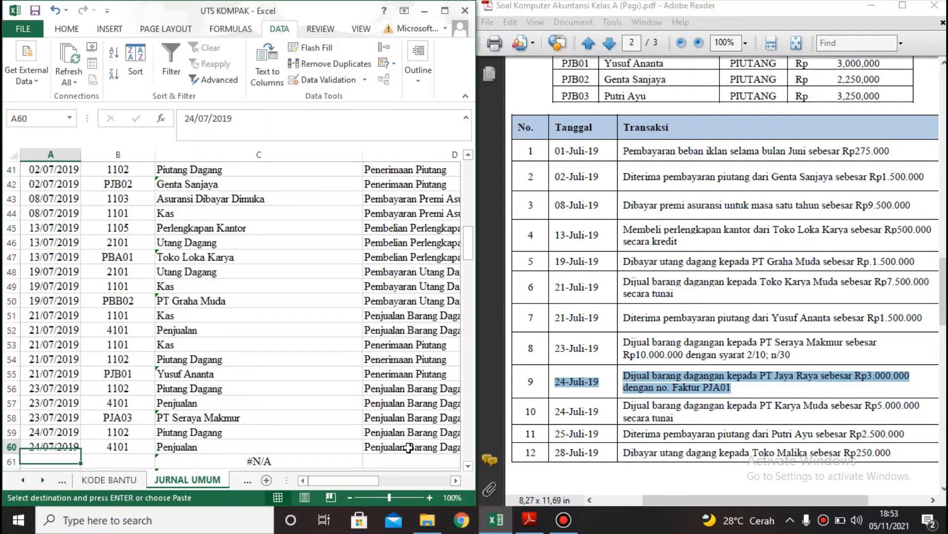
key("ctrl+c")
key("Down")
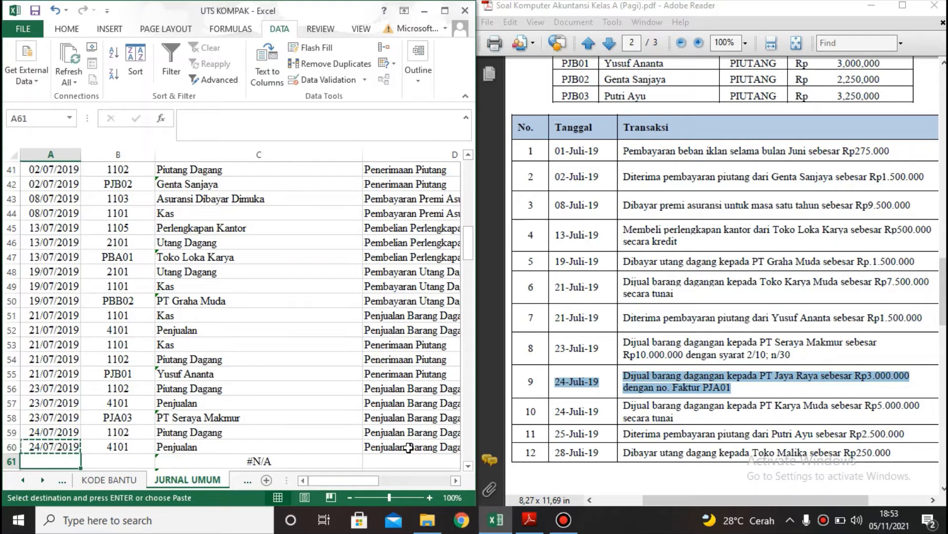
key("ctrl+v")
Change the source of B61's validation list from the account codes to the auxiliary codes.
key("Right")
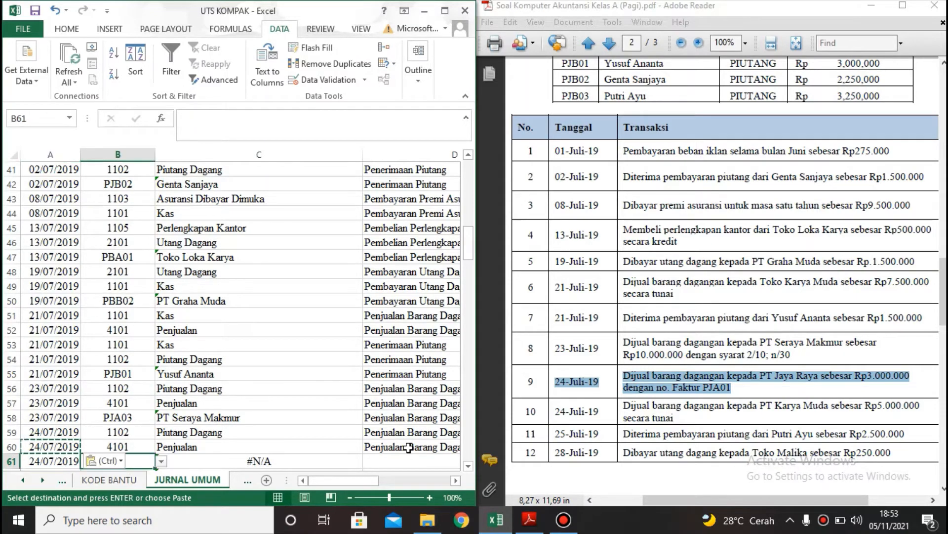
left_click(326, 79)
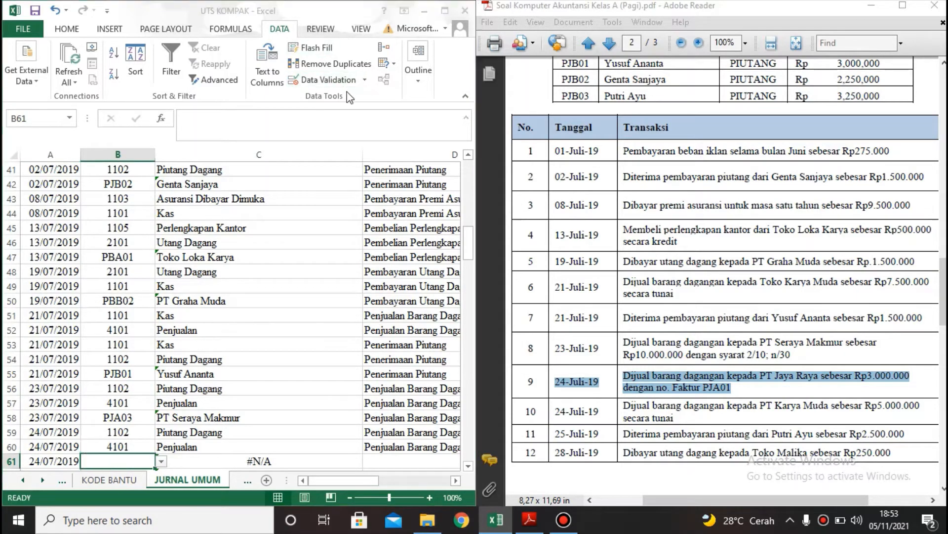
left_click(440, 233)
key("BackSpace")
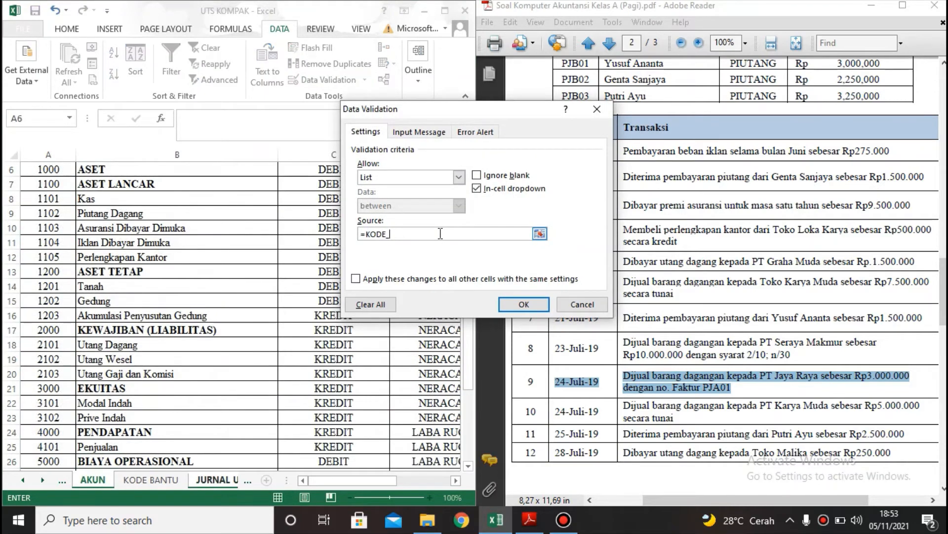
type("+")
key("Down")
key("Up")
key("Return")
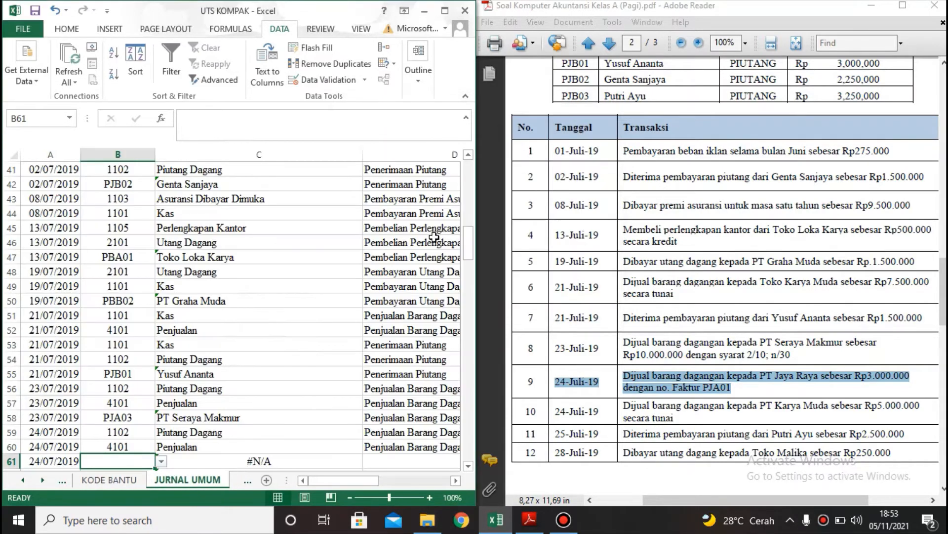
Edit the VLOOKUP formula in C61 to use the DAFTAR_BANTU table instead of DAFTAR_AKUN.
left_click(205, 457)
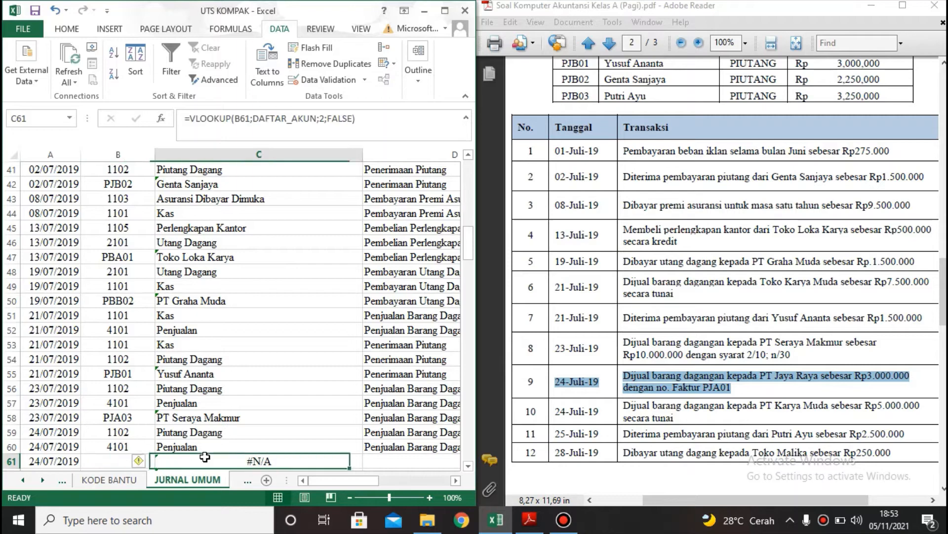
left_click(313, 118)
key("BackSpace")
key("BackSpace")
key("BackSpace")
key("BackSpace")
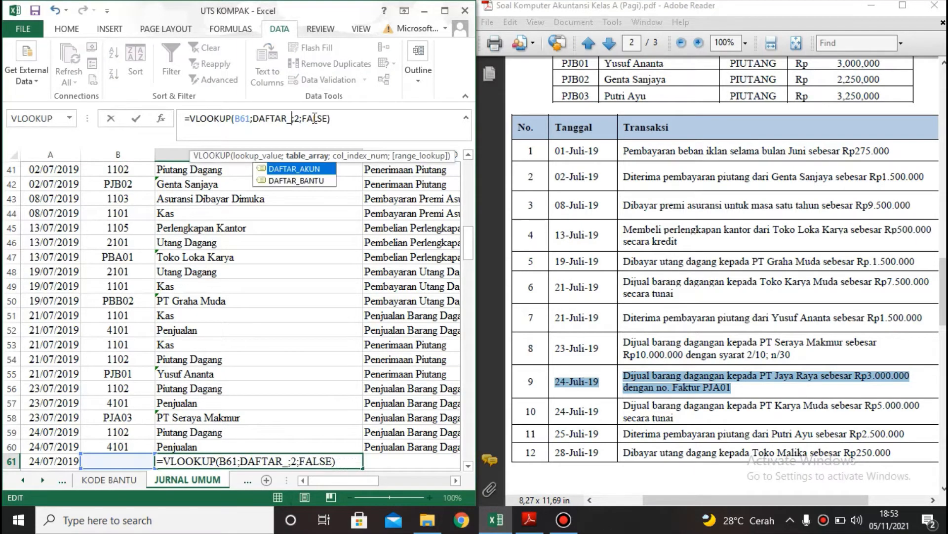
type("BA")
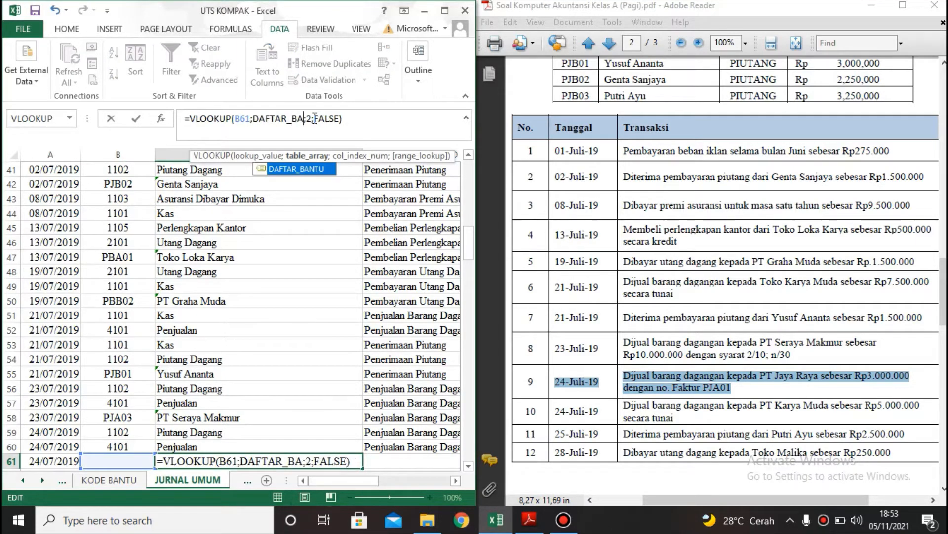
type("NTU")
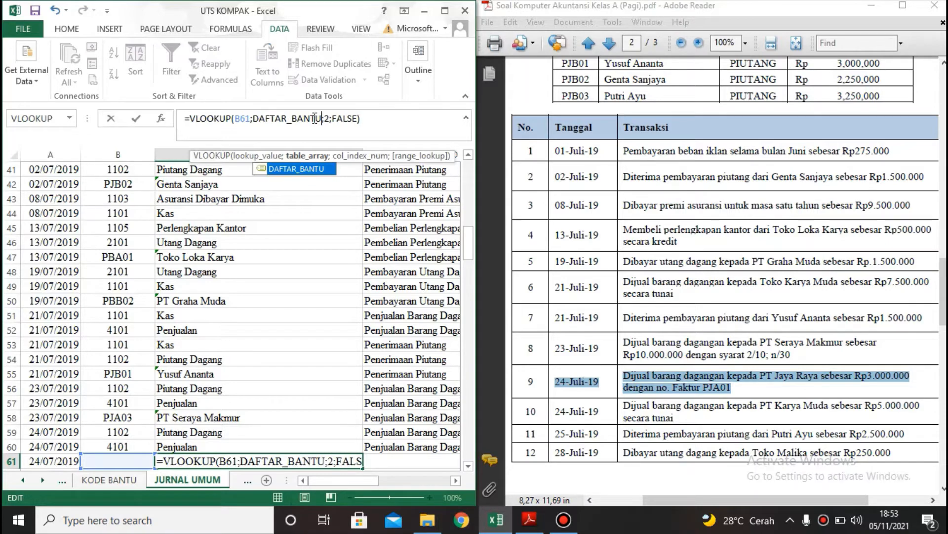
key("Return")
Pick the auxiliary code PJA01 for B61 and copy the credit sale description from D60 into D61.
left_click(143, 447)
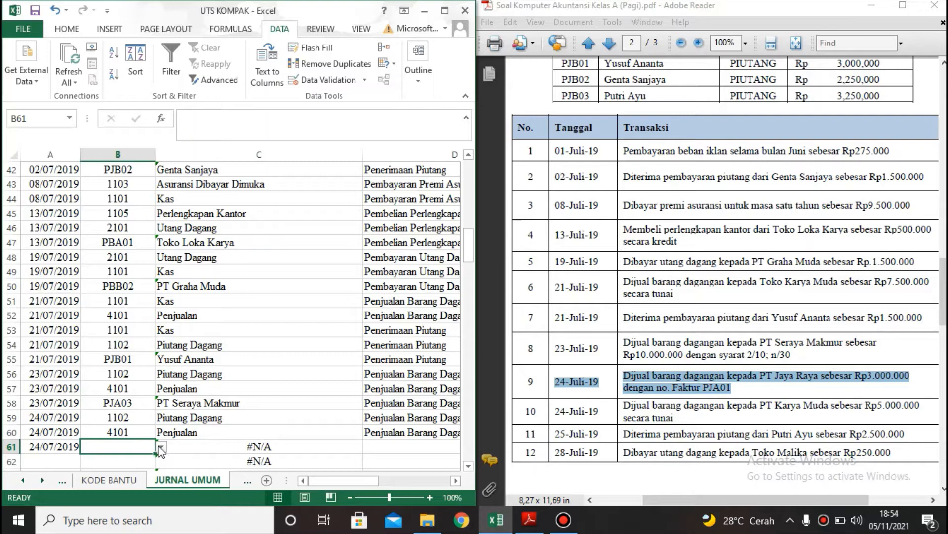
left_click(160, 447)
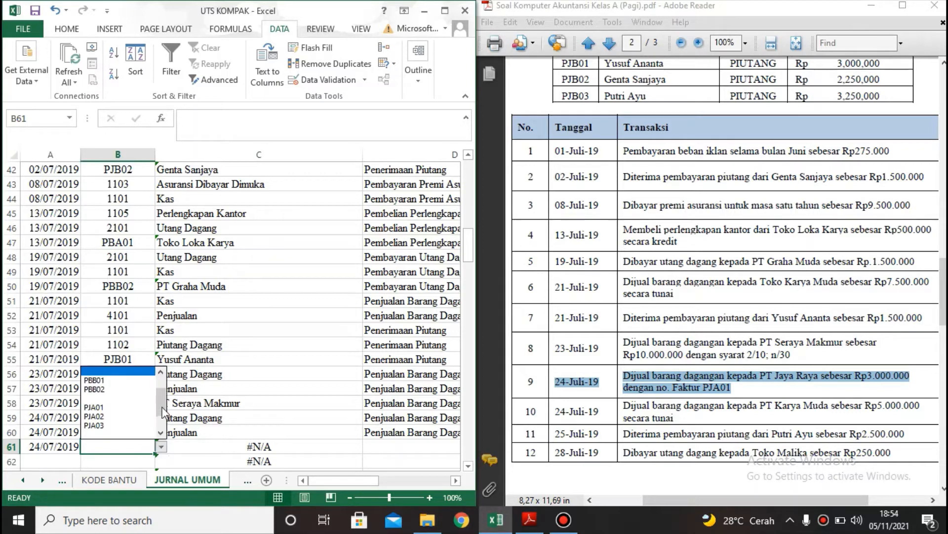
left_click(134, 408)
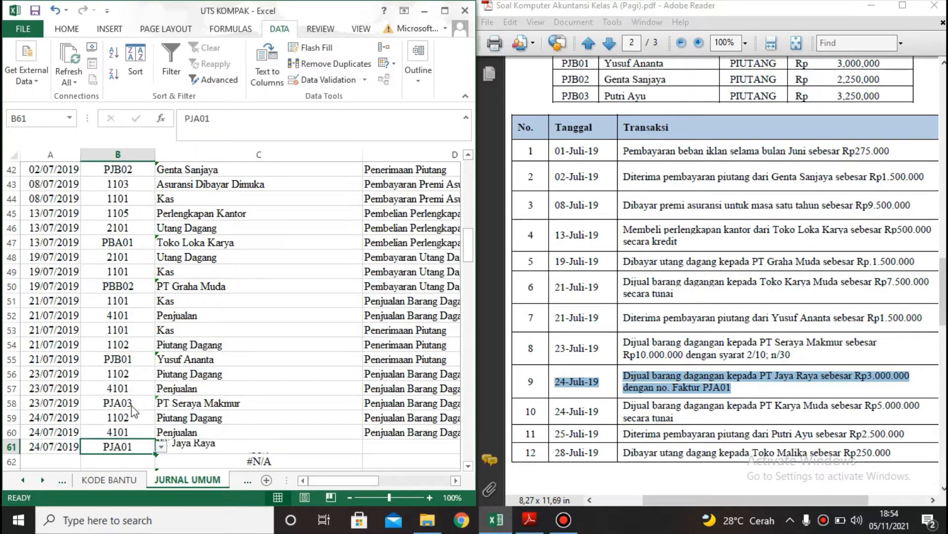
left_click(414, 434)
key("ctrl+c")
scroll(414, 434, "right", 2)
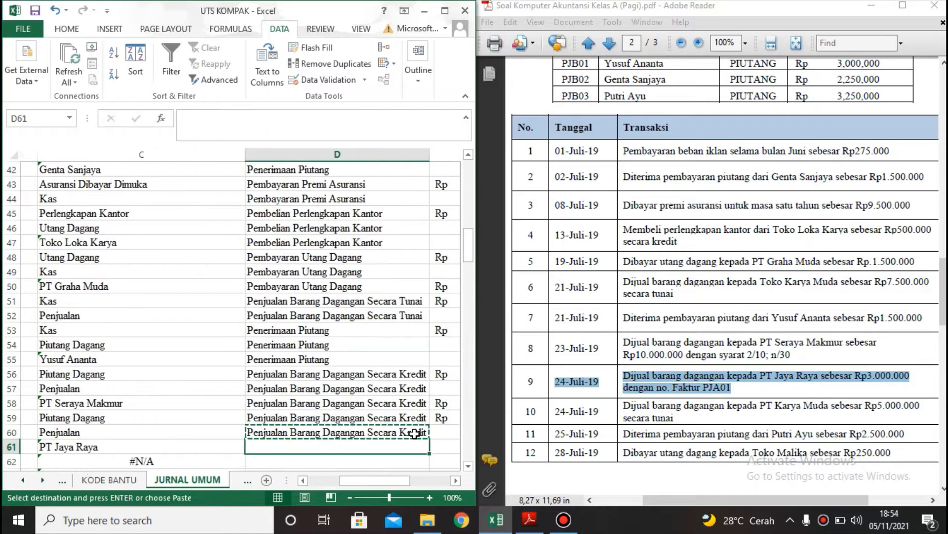
key("Down")
key("ctrl+v")
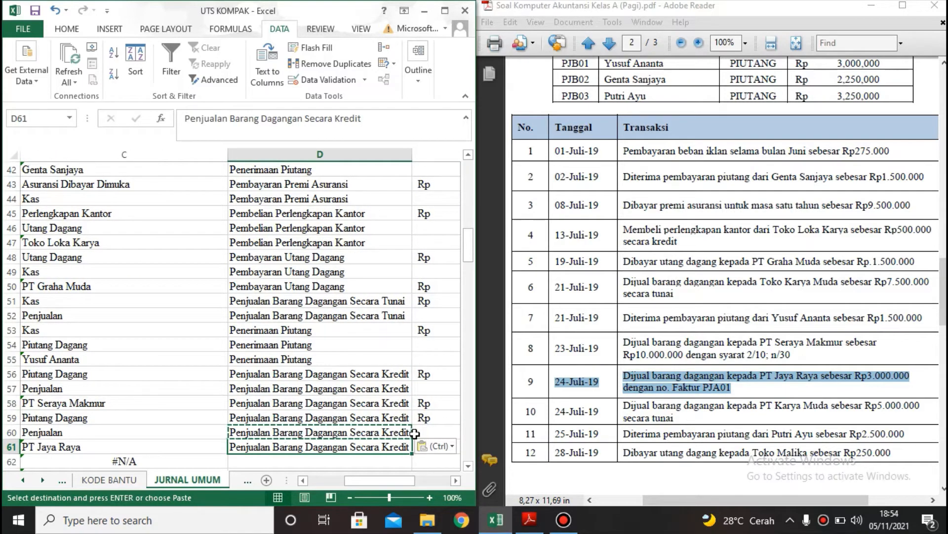
Enter a debit of 3000000 in E61 for PT Jaya Raya.
key("Right")
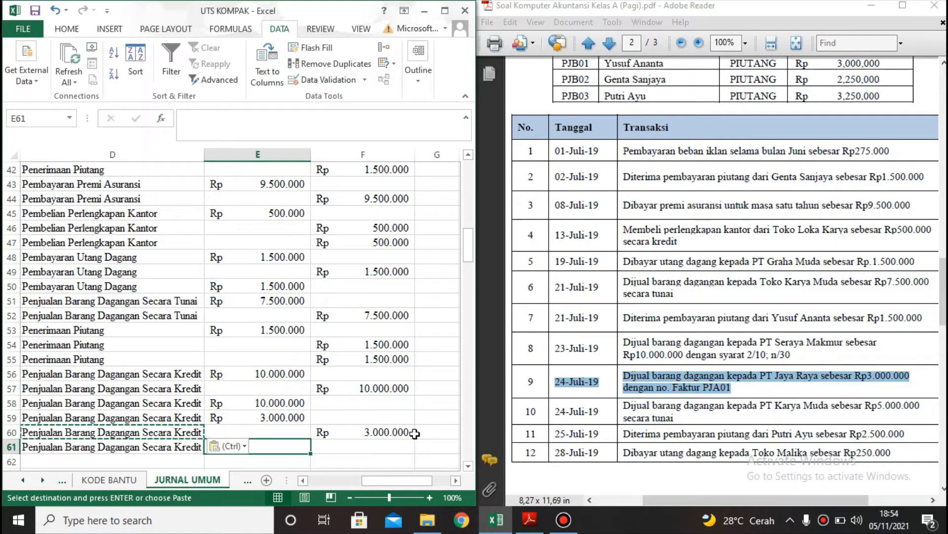
type("300.000")
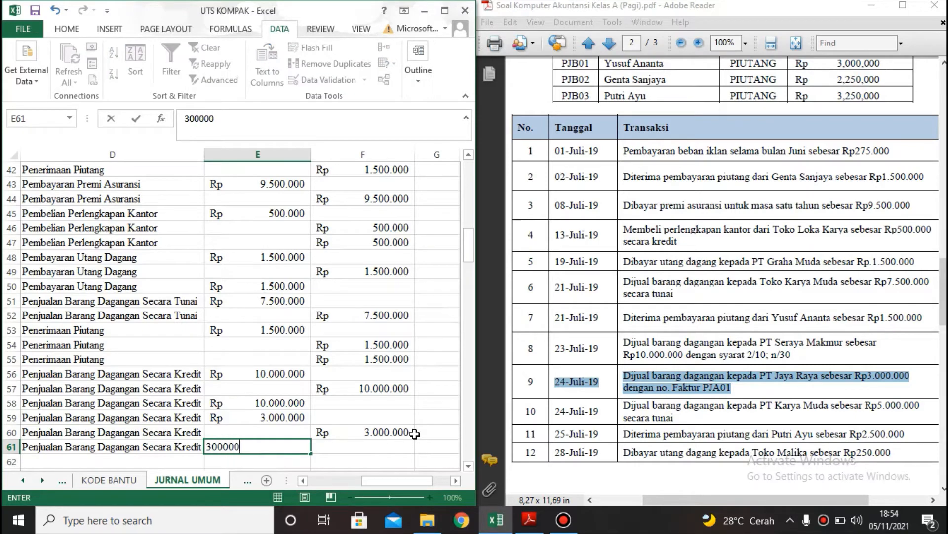
key("Return")
key("Up")
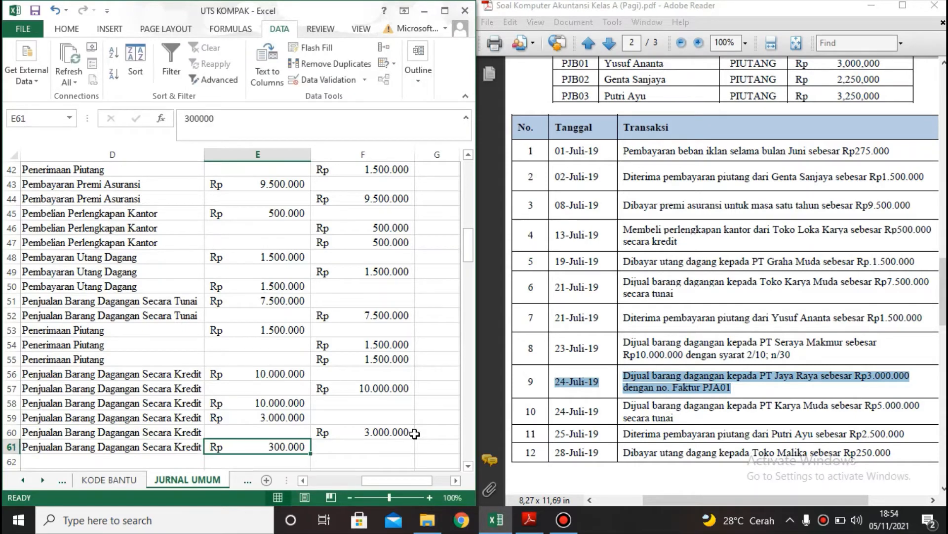
left_click(312, 129)
type("0")
key("Return")
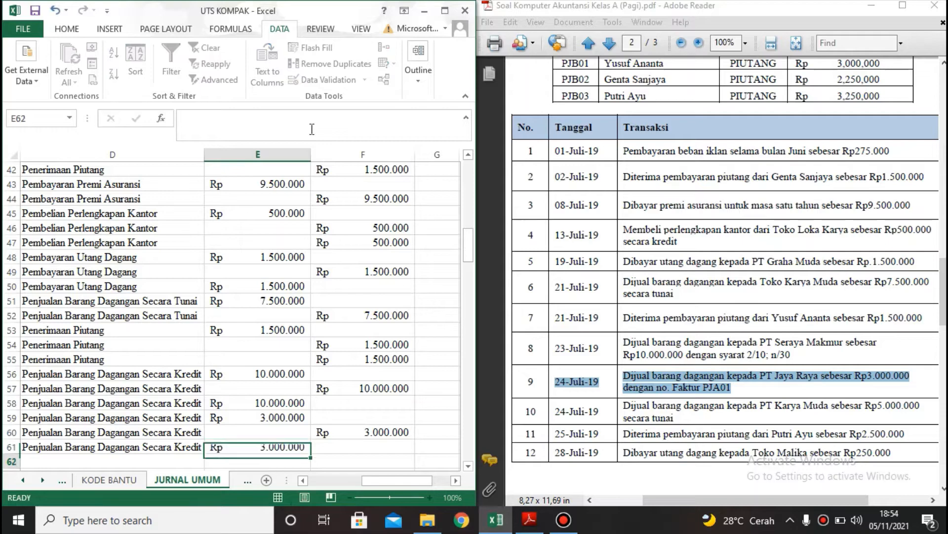
Switch to the PDF in Adobe Reader and highlight transaction 10, the cash sale to PT Karya Muda.
key("Home")
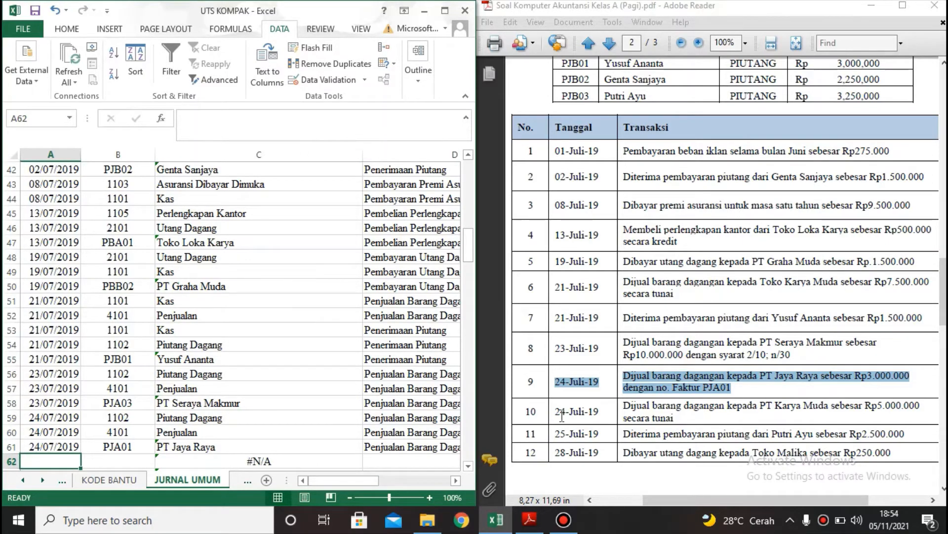
left_click_drag(556, 412, 686, 405)
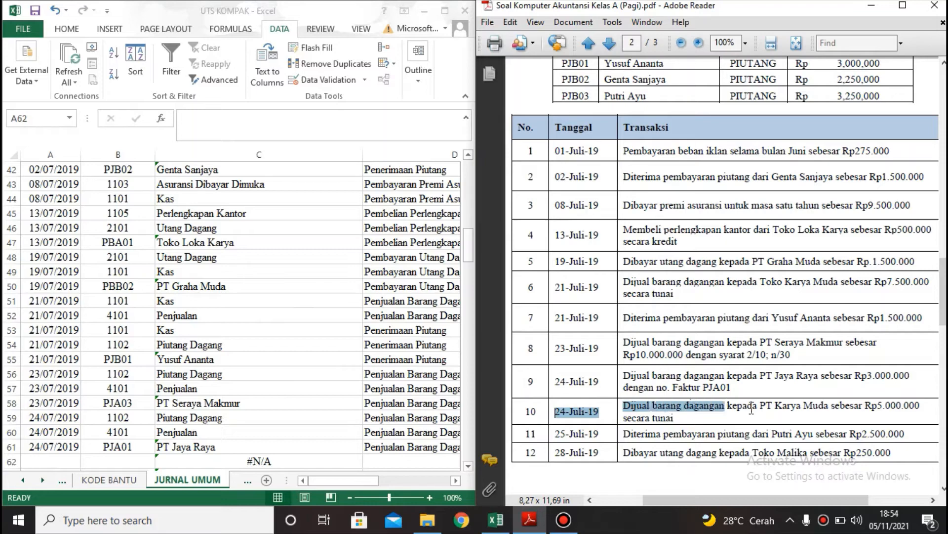
left_click_drag(751, 409, 680, 420)
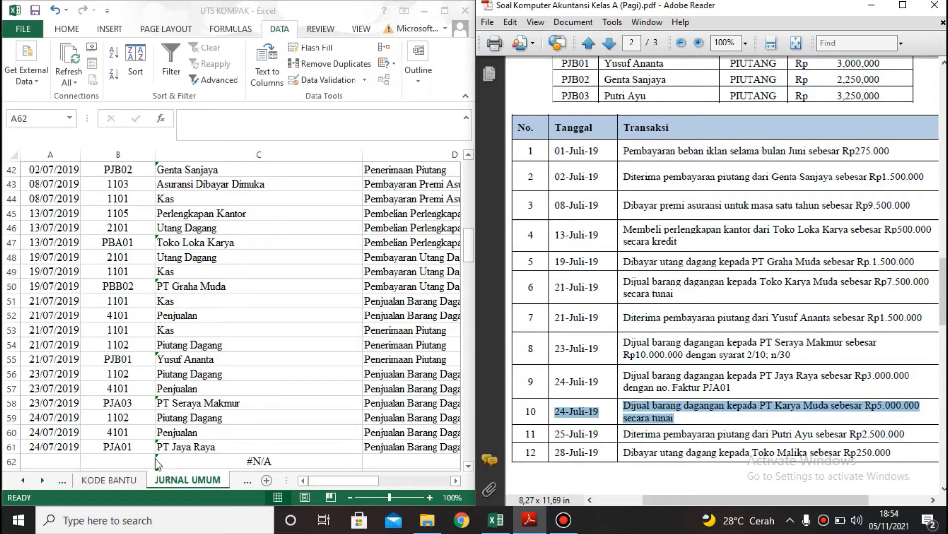
Return to the Excel journal, enter the date 24-7-19 in A62 and pick the account code 1101 for B62.
left_click(58, 459)
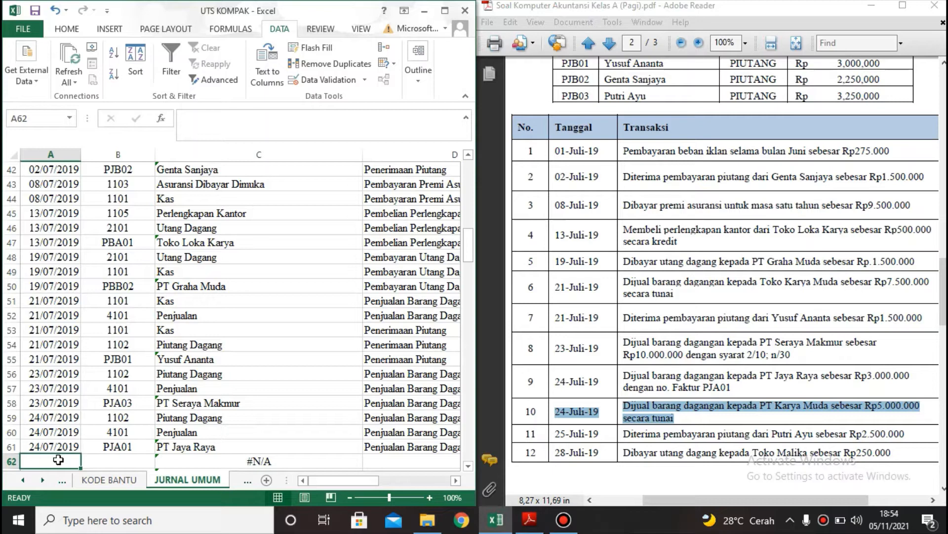
type("24-7-1")
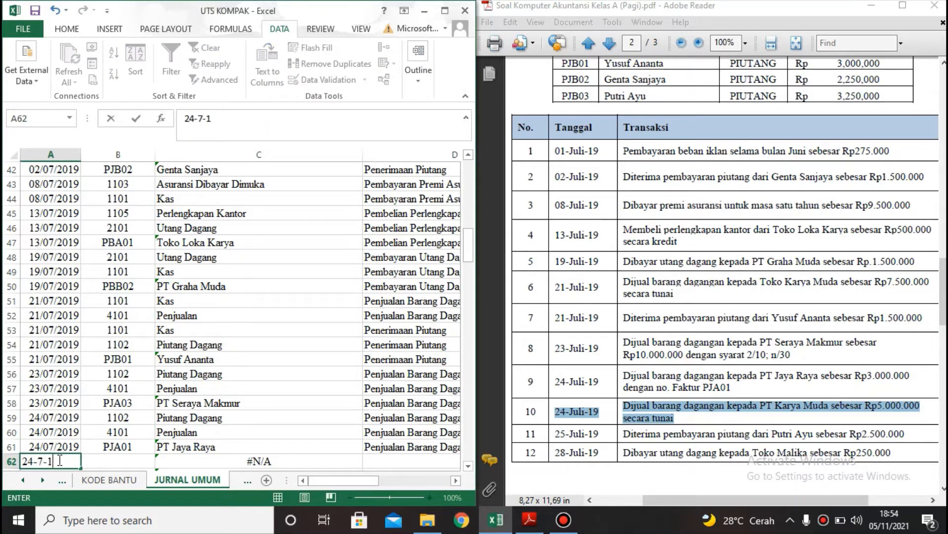
type("9")
key("Tab")
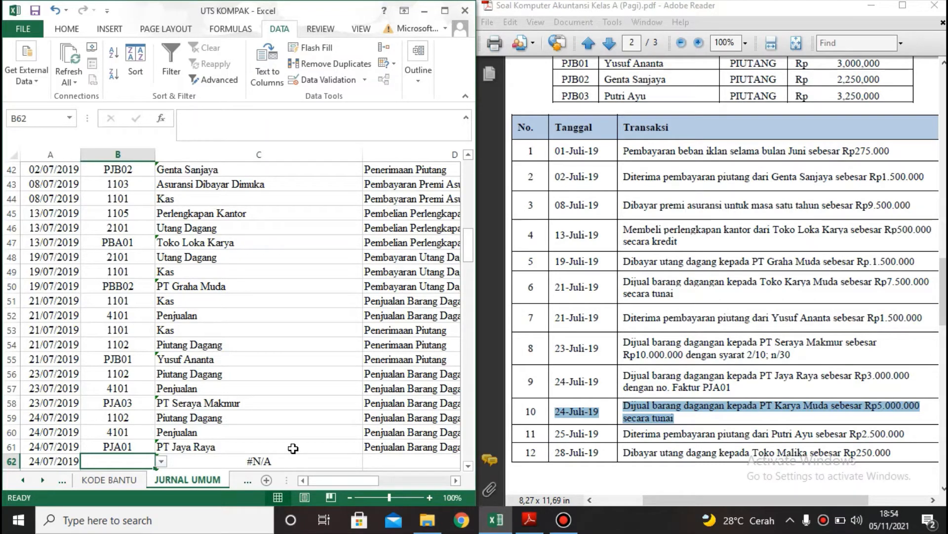
left_click(162, 461)
left_click(113, 403)
Enter the description "Penjualan Barang Dagangan Secara Tunai" in D62 for the cash sale.
left_click(423, 458)
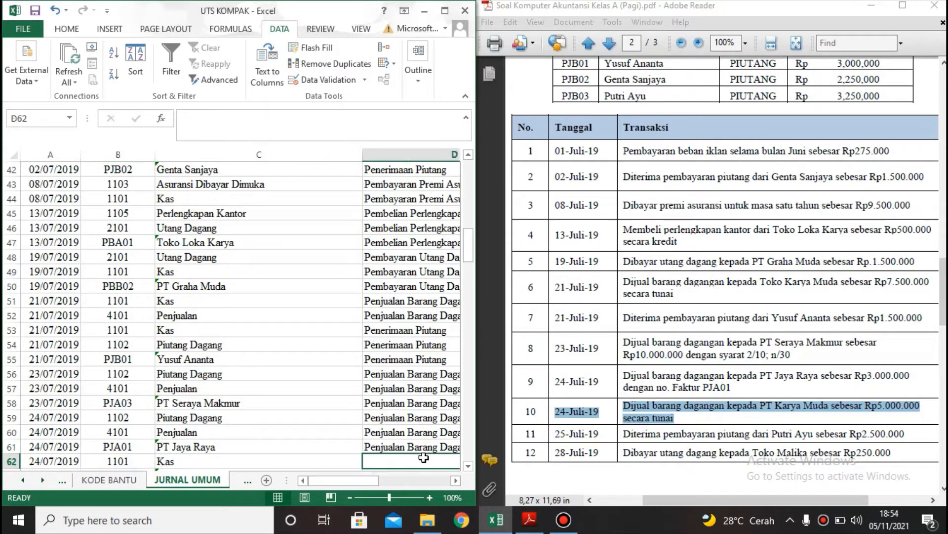
type("pEN")
key("BackSpace")
key("BackSpace")
key("BackSpace")
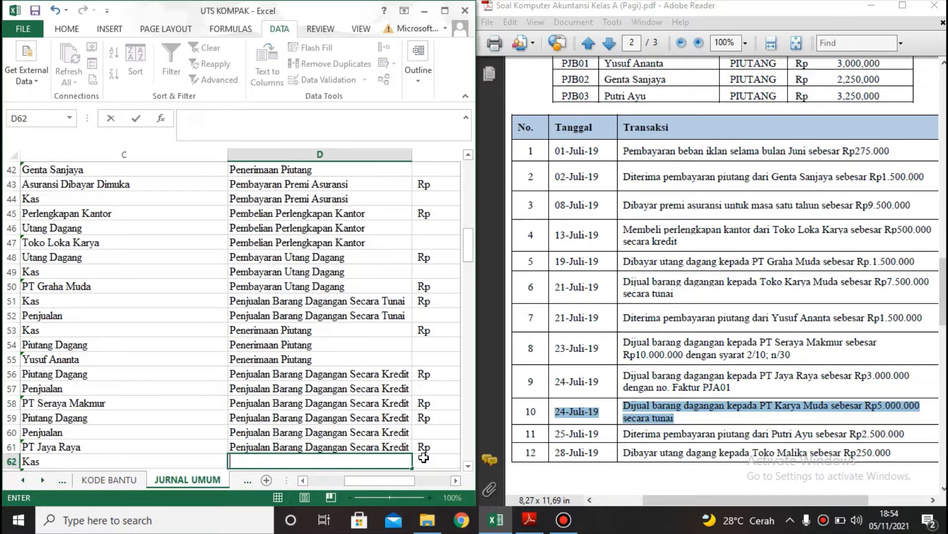
type("Penjya")
key("Home")
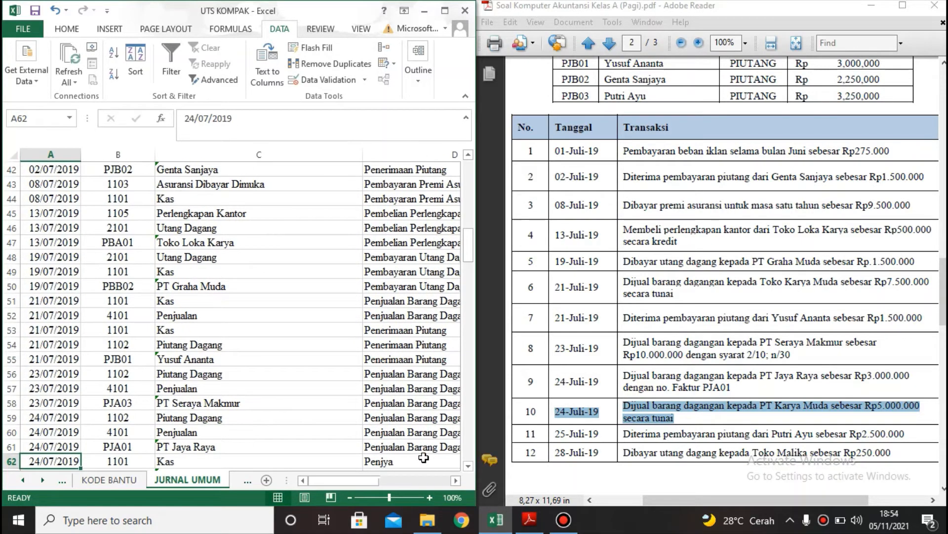
key("Right")
key("Right")
key("Right")
key("F2")
key("BackSpace")
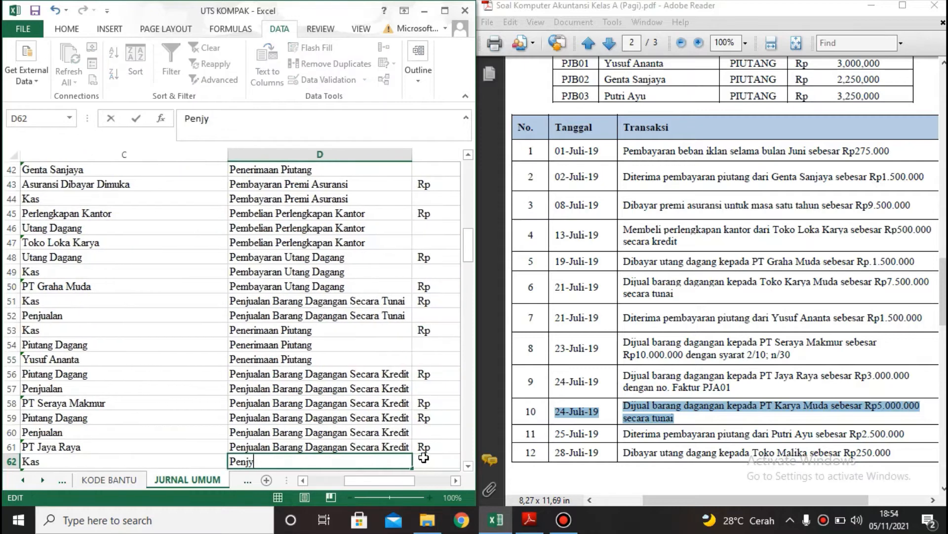
type("ualan Bara")
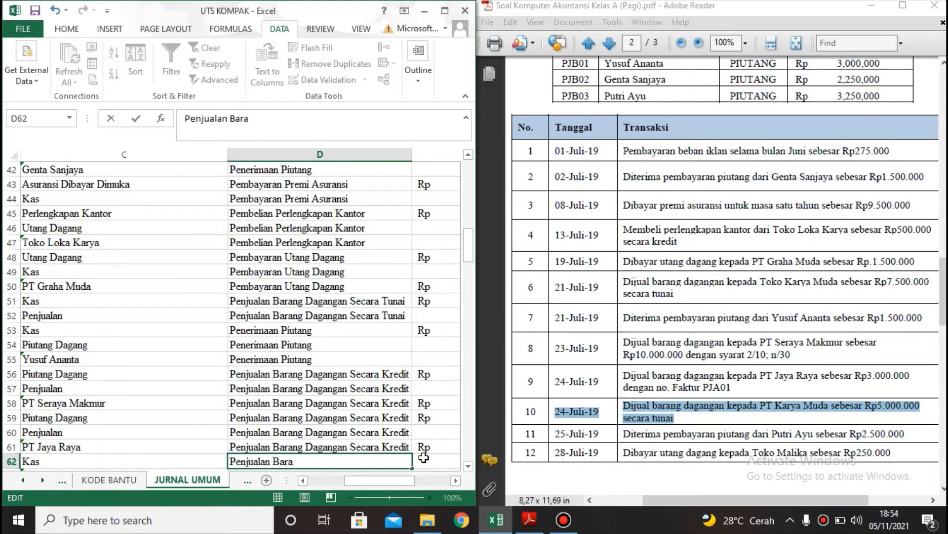
type("ng Daga")
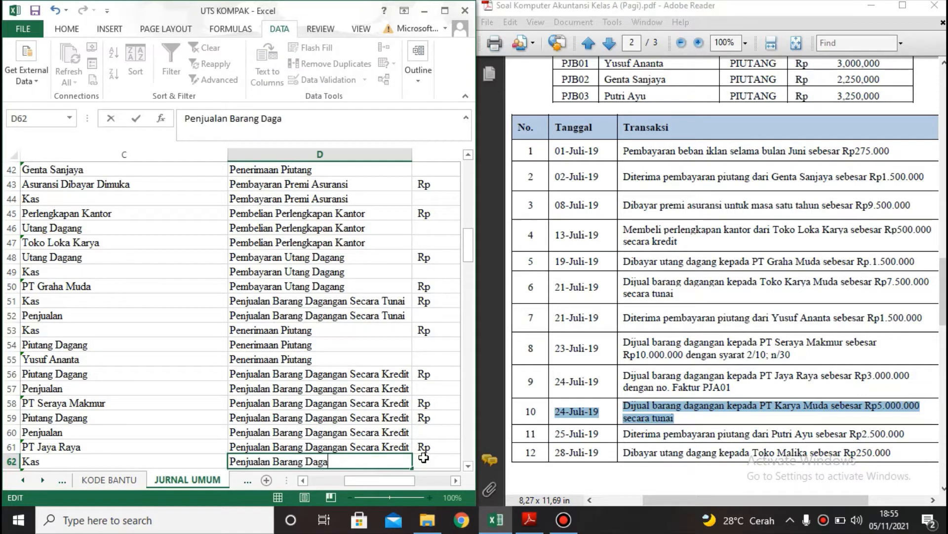
type("ngan Secara Tunai")
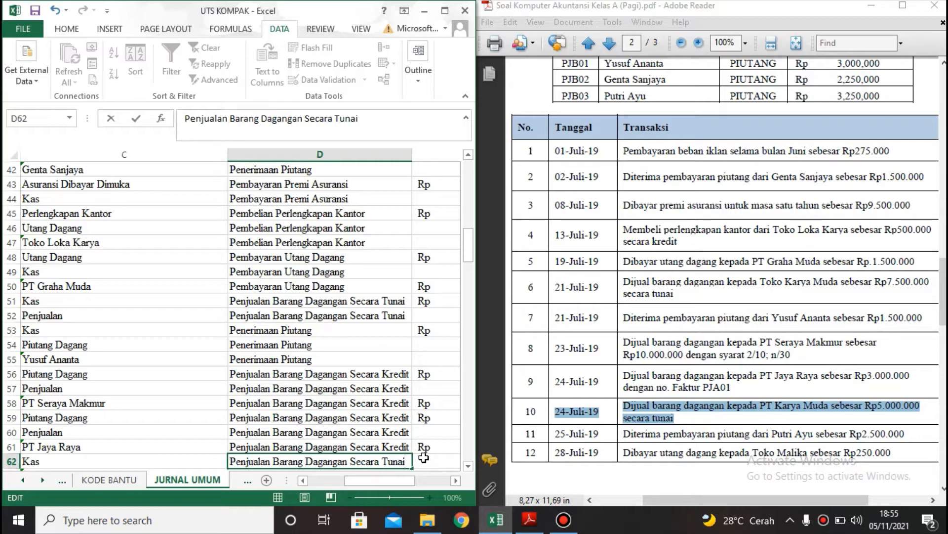
key("Return")
Enter a debit of 5000000 in E62 for the Kas line.
key("Up")
key("Right")
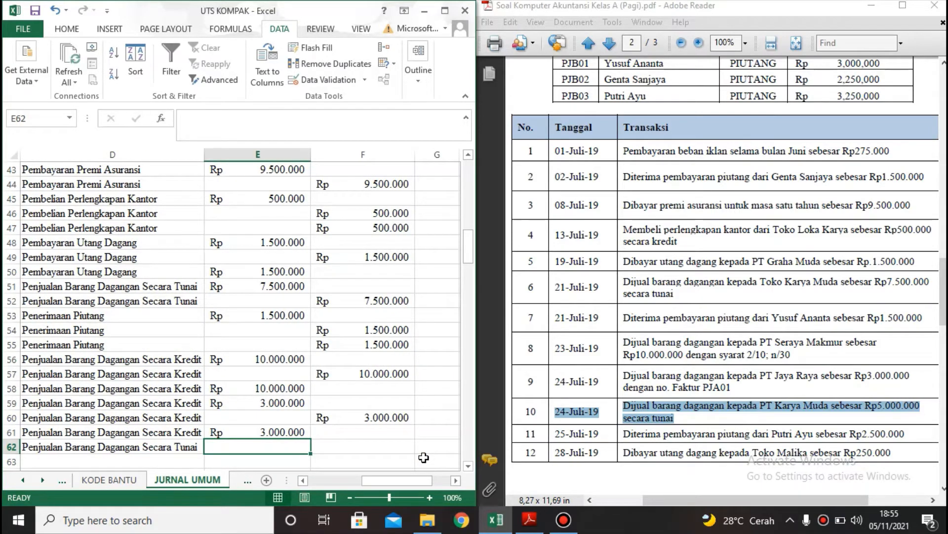
type("500000")
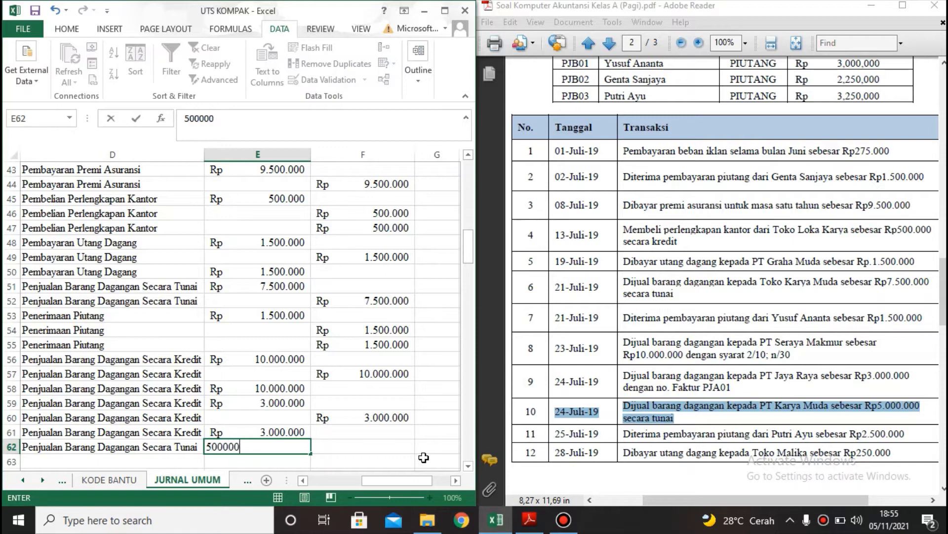
key("Return")
Copy the transaction date from A62 into A63.
key("Left")
key("Left")
key("Left")
key("Left")
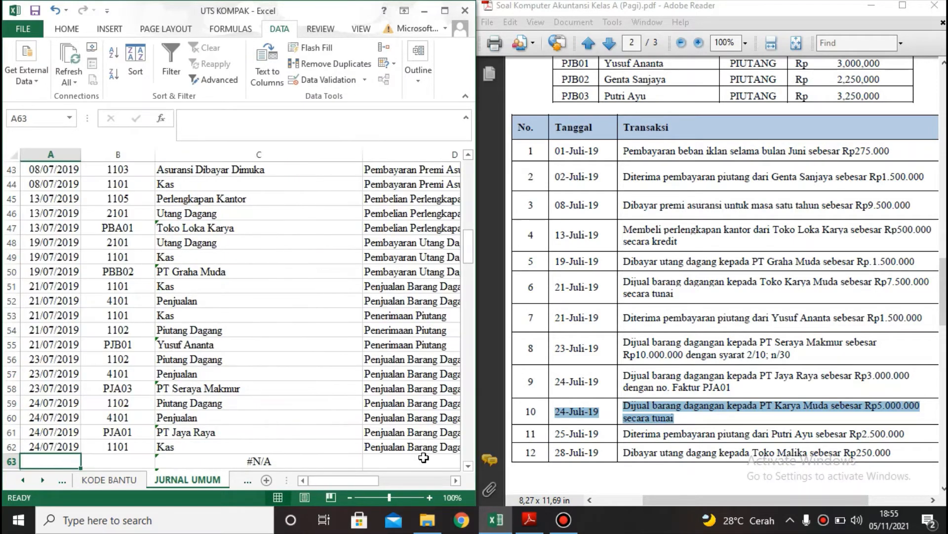
key("Up")
key("ctrl+c")
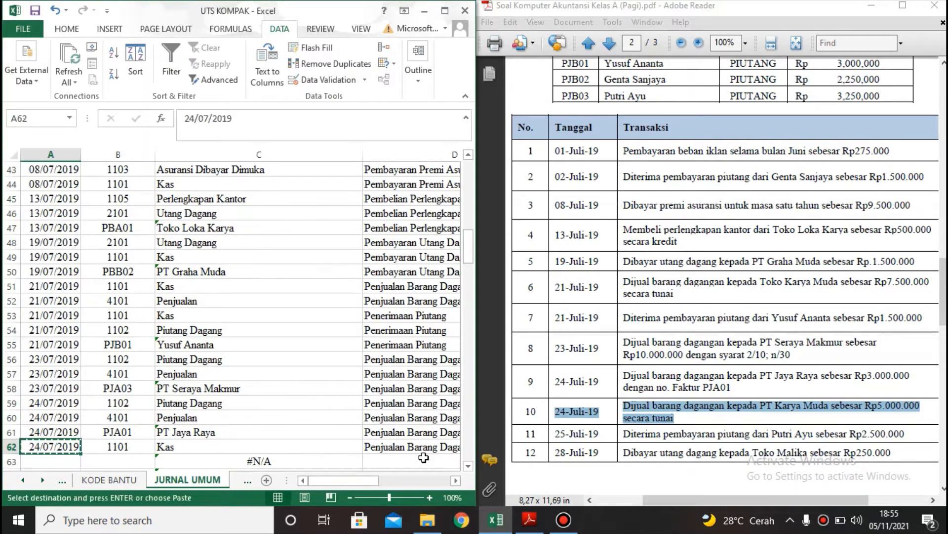
key("Down")
key("ctrl+v")
Pick the account code 4101 for B63.
key("Right")
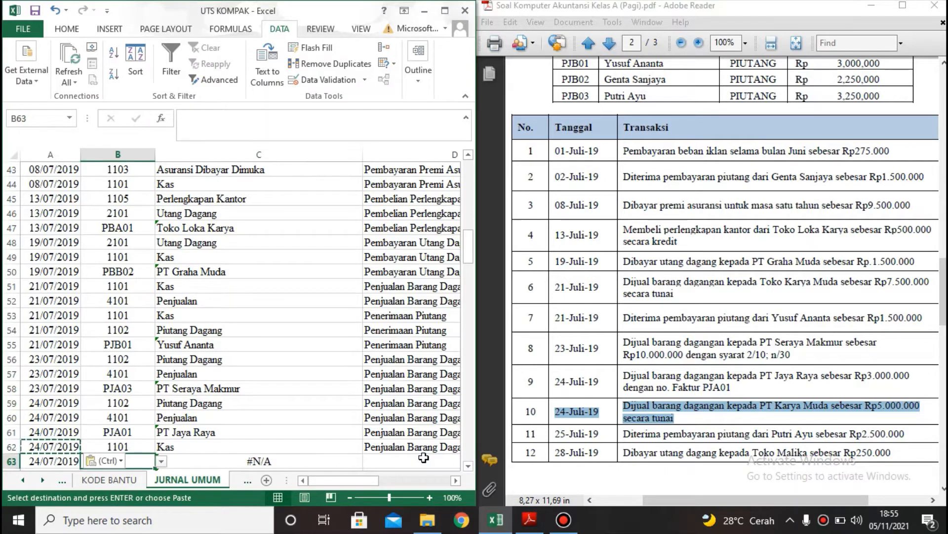
left_click(162, 461)
left_click_drag(165, 403, 166, 426)
left_click(118, 421)
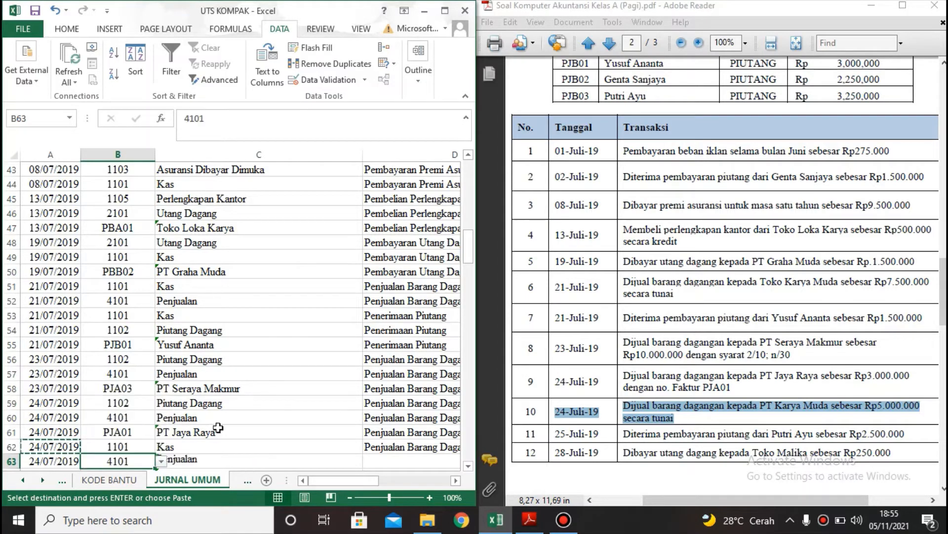
Copy the cash sale description from D62 into D63.
left_click(421, 447)
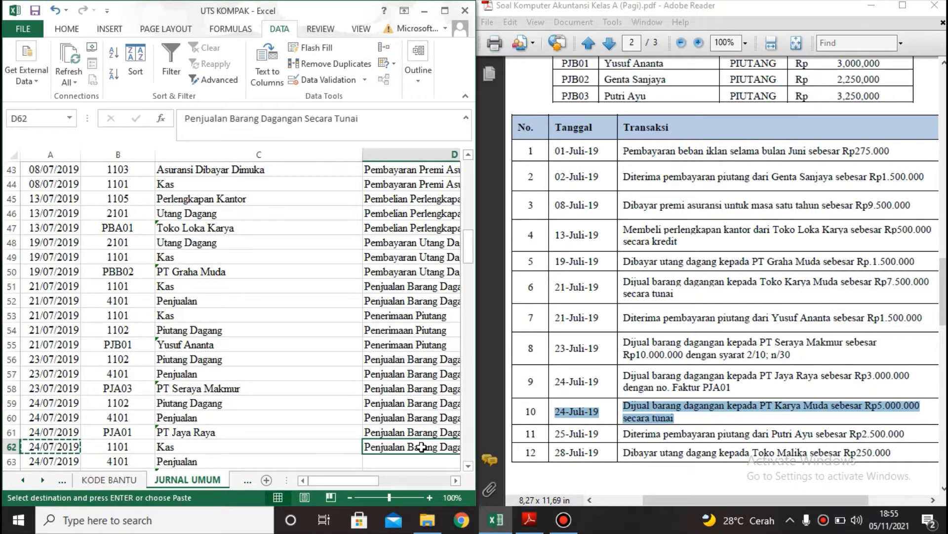
key("ctrl+c")
key("Down")
key("ctrl+v")
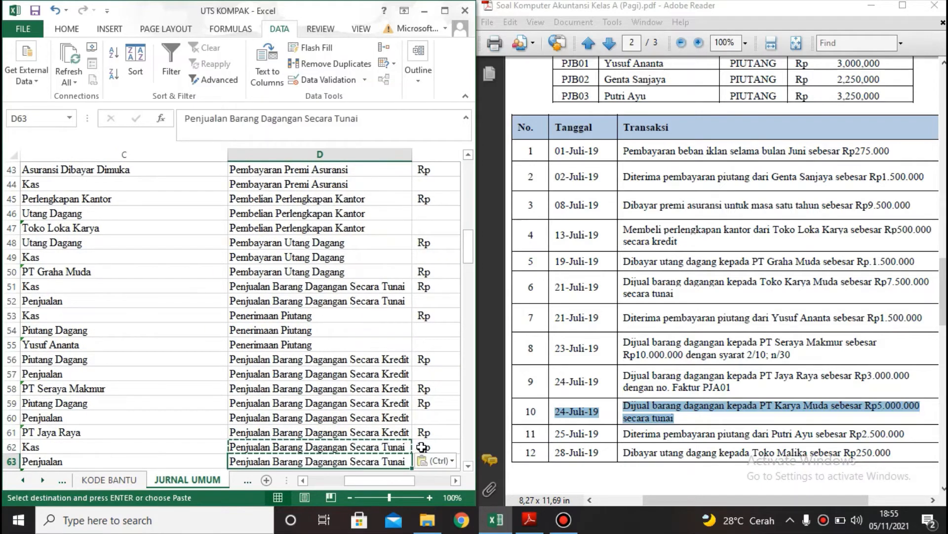
Copy the debit amount from E62 into F63 as the credit for Penjualan.
key("Right")
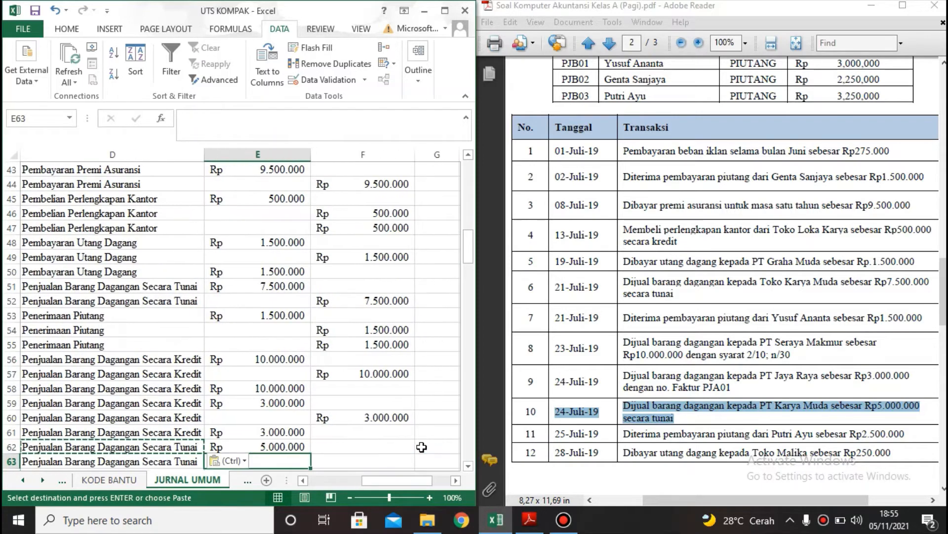
key("Up")
key("ctrl+c")
key("Right")
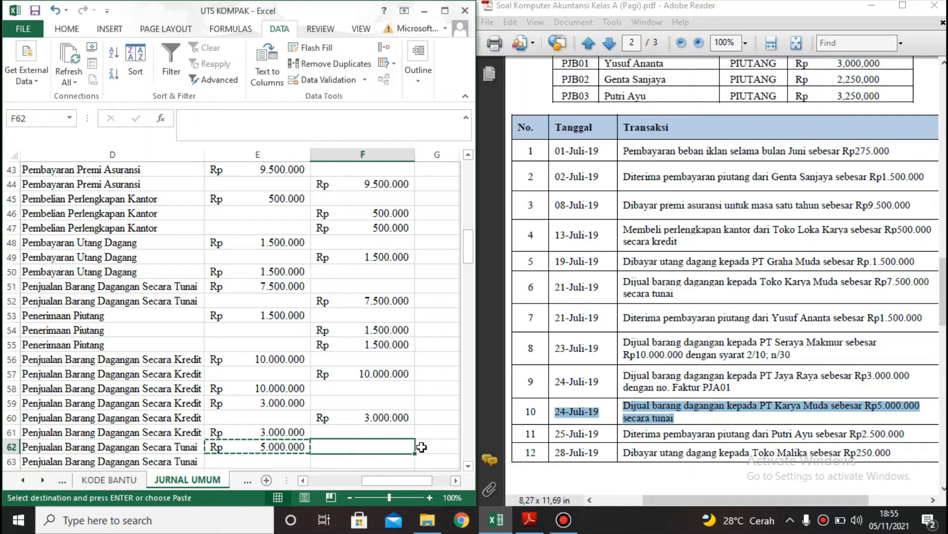
key("Down")
key("ctrl+v")
Switch to the PDF in Adobe Reader and highlight transaction 11, the receivable payment received on 25-Juli-19.
key("Home")
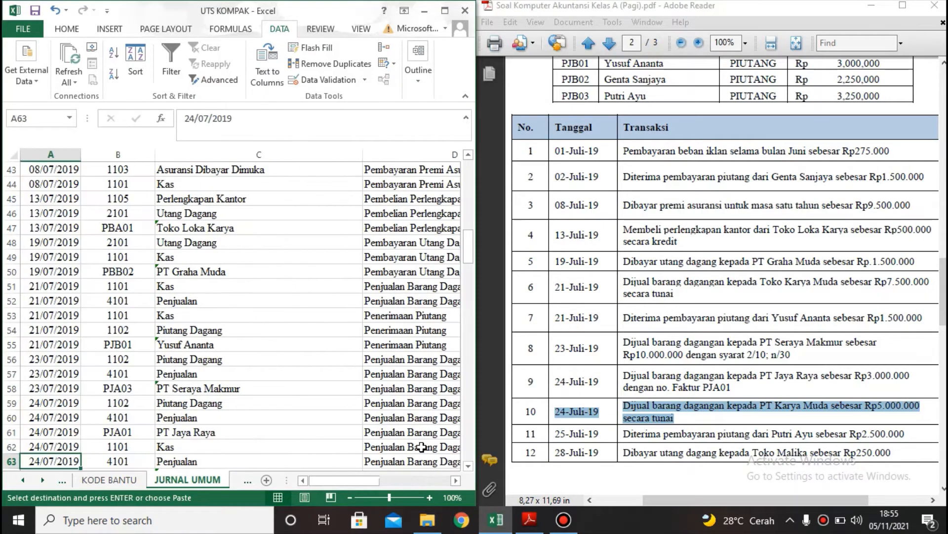
key("Down")
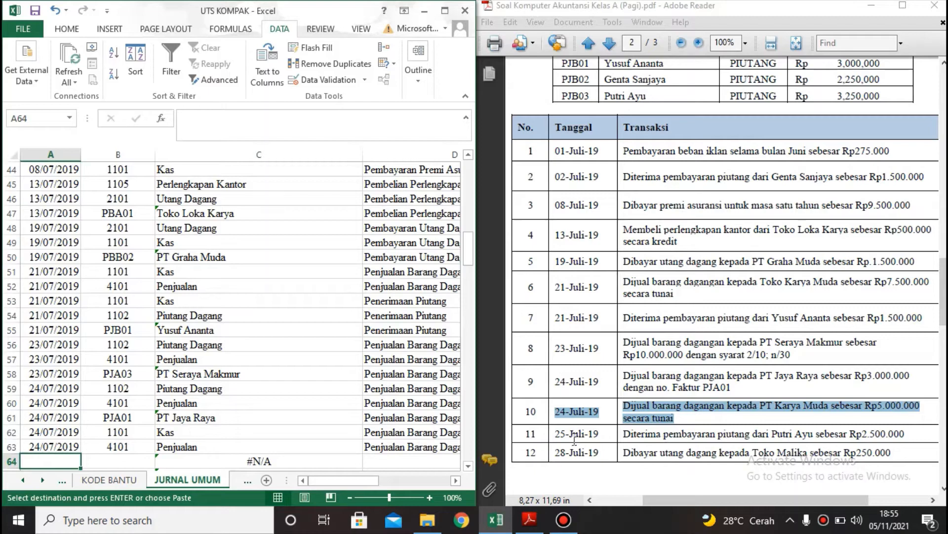
left_click_drag(555, 434, 888, 425)
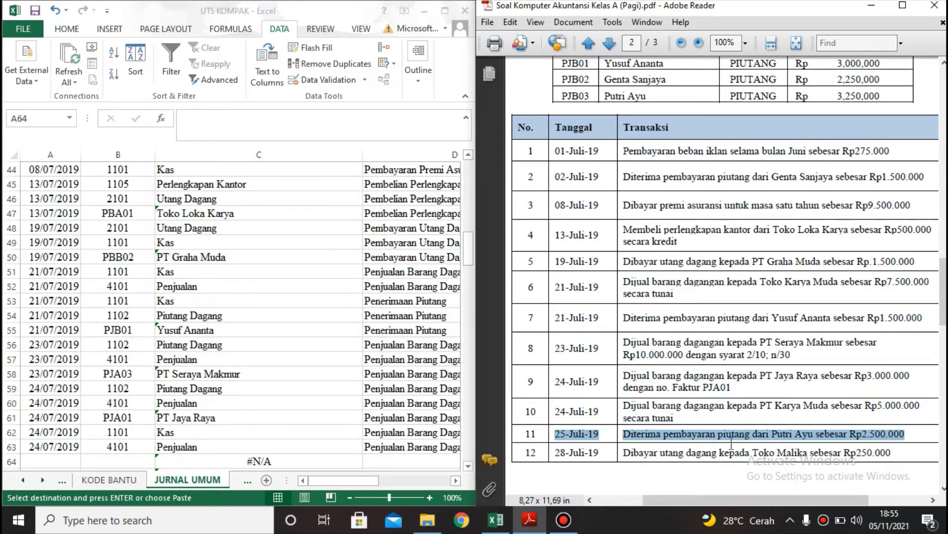
Return to the Excel journal, enter the date 25-7-19 in A64 and pick the account code 1101 for B64.
left_click(55, 458)
type("25")
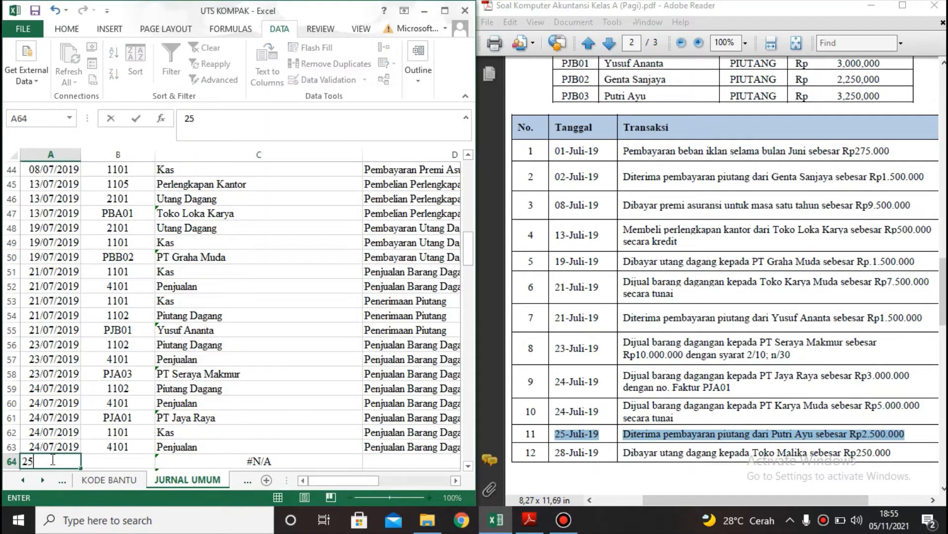
type("-7-19")
key("Tab")
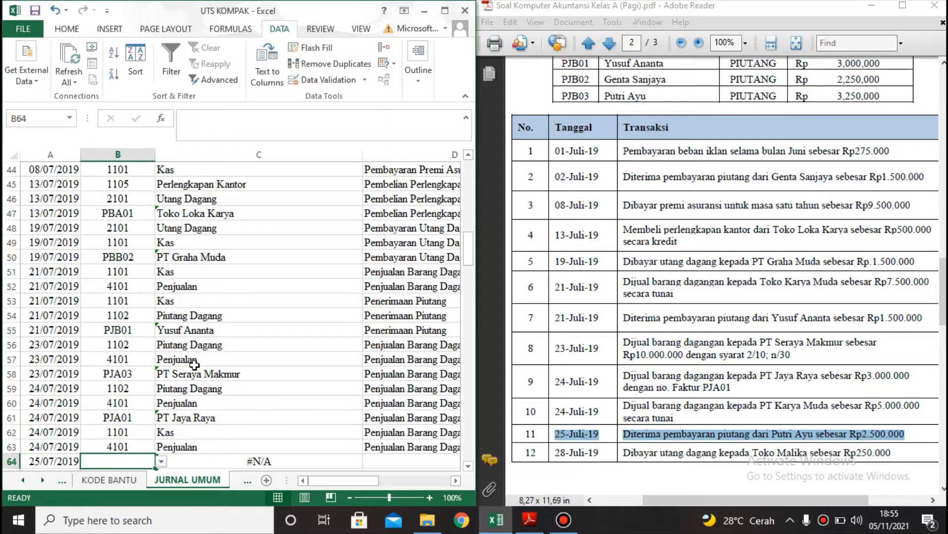
left_click(161, 462)
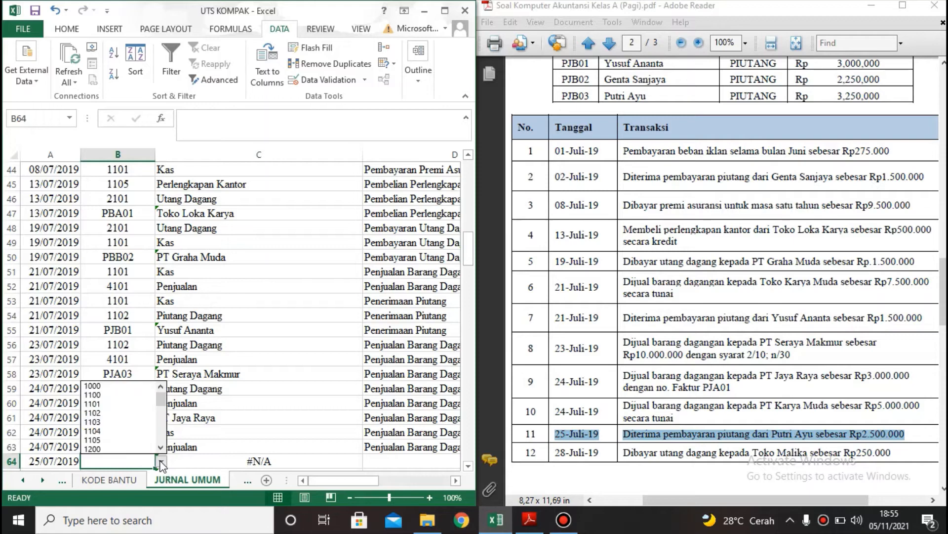
left_click(148, 403)
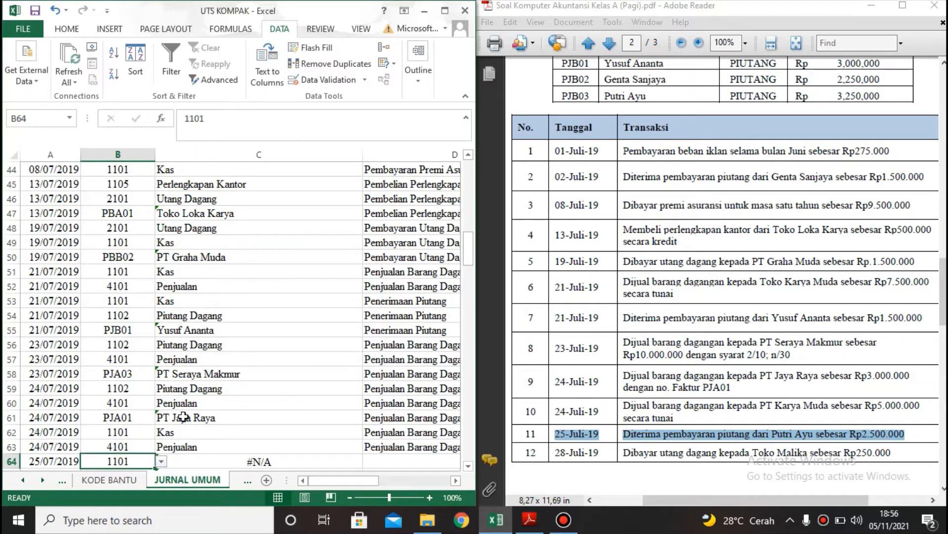
Enter the description "Penerimaan Piutang" in D64 and a debit of 2500000 in E64.
left_click(407, 457)
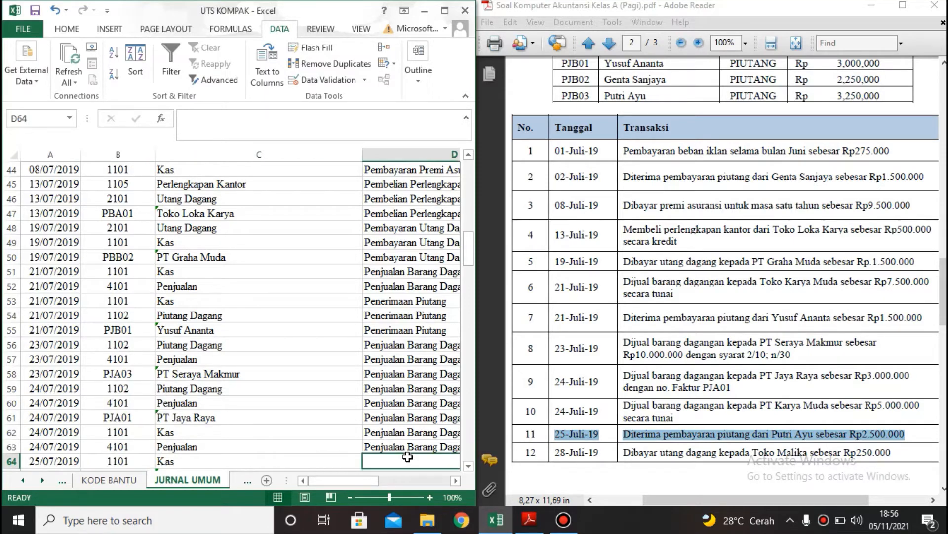
type("Penerimaan Piutang")
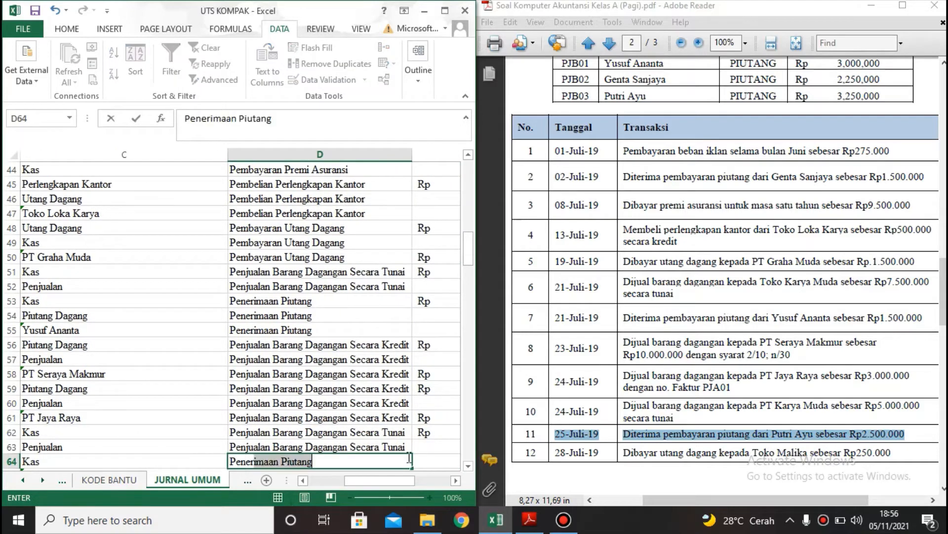
key("Tab")
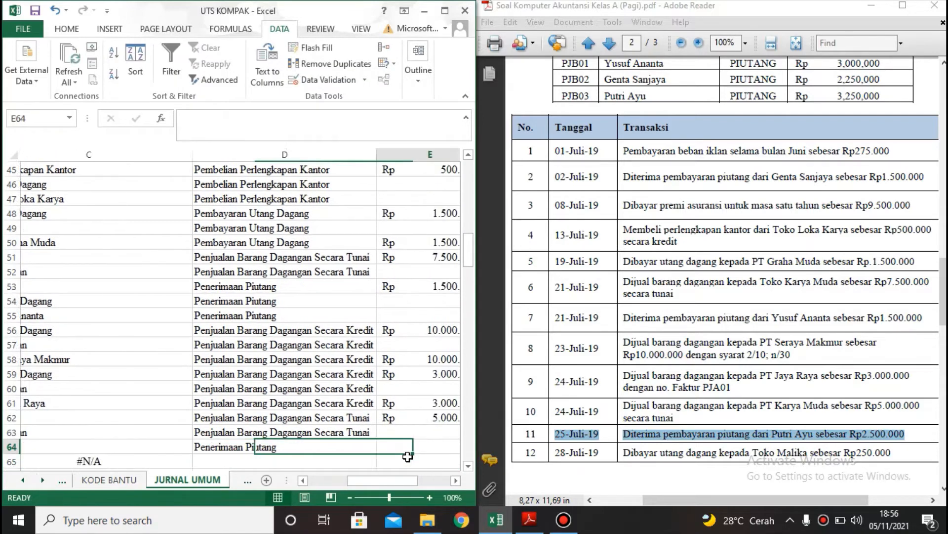
type("250")
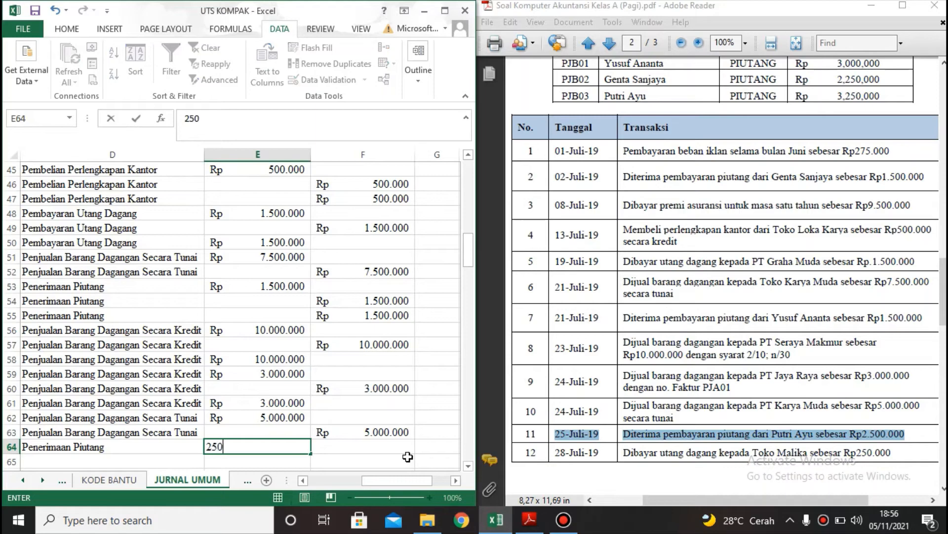
type("0000")
key("Return")
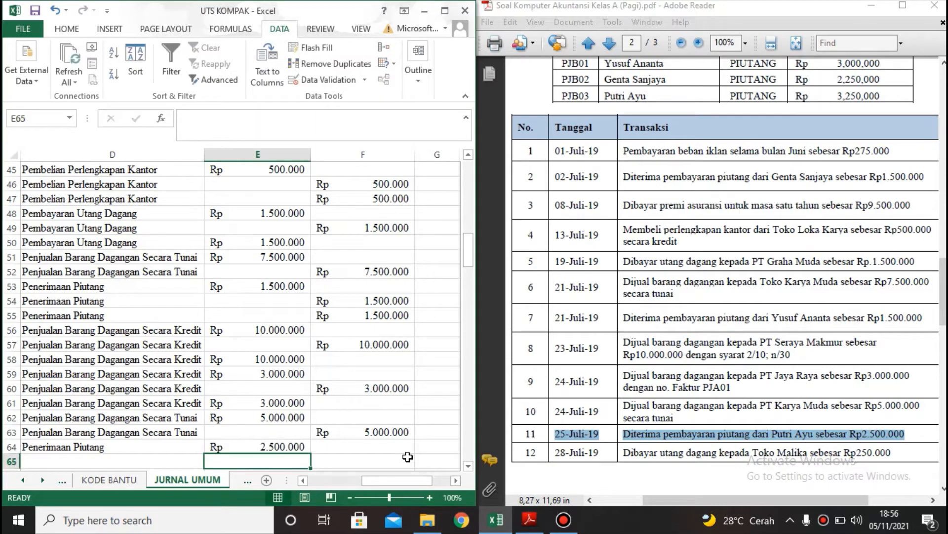
Copy the transaction date from A64 into A65.
key("Up")
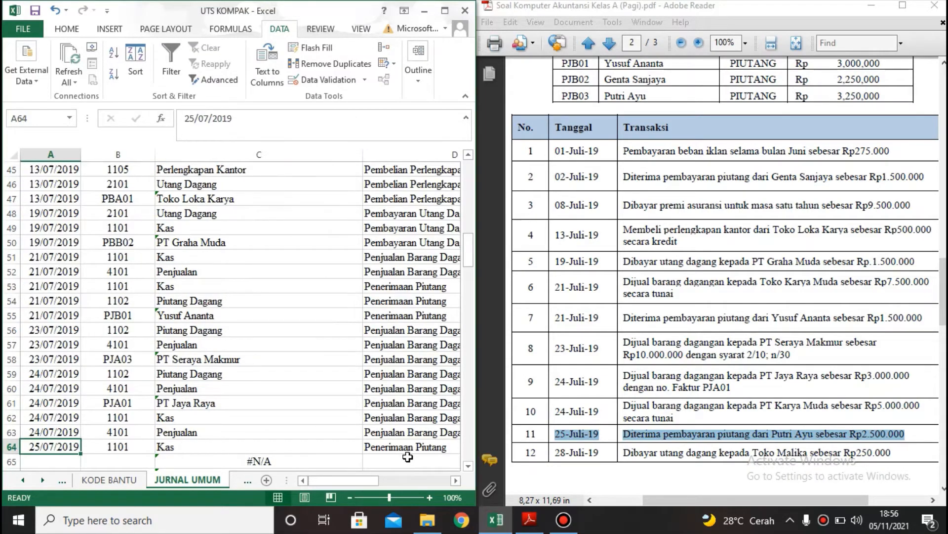
key("ctrl+c")
key("ctrl+Down")
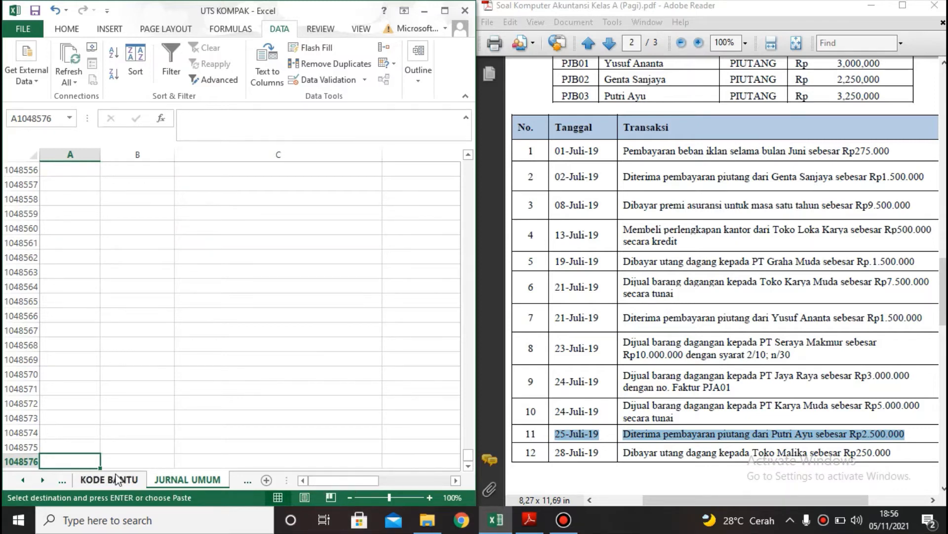
left_click(82, 417)
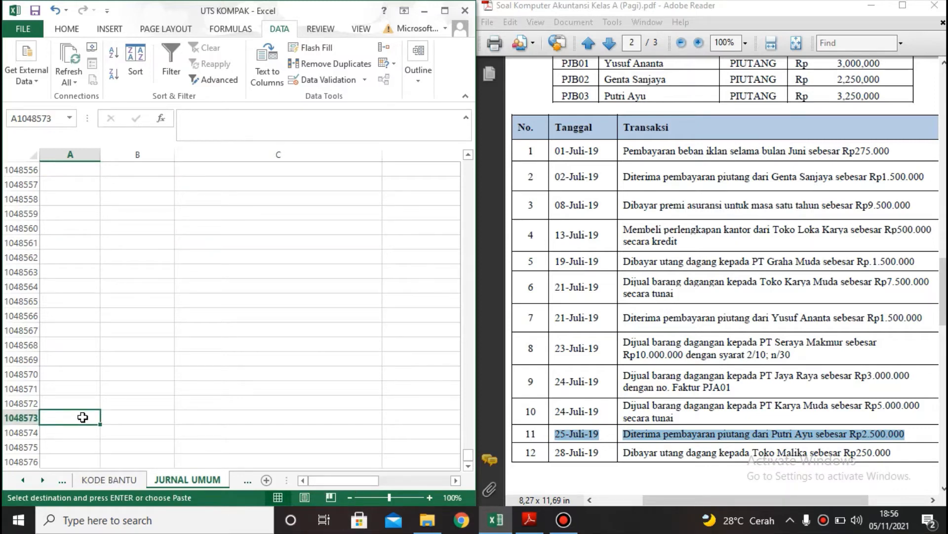
key("ctrl+Up")
key("Down")
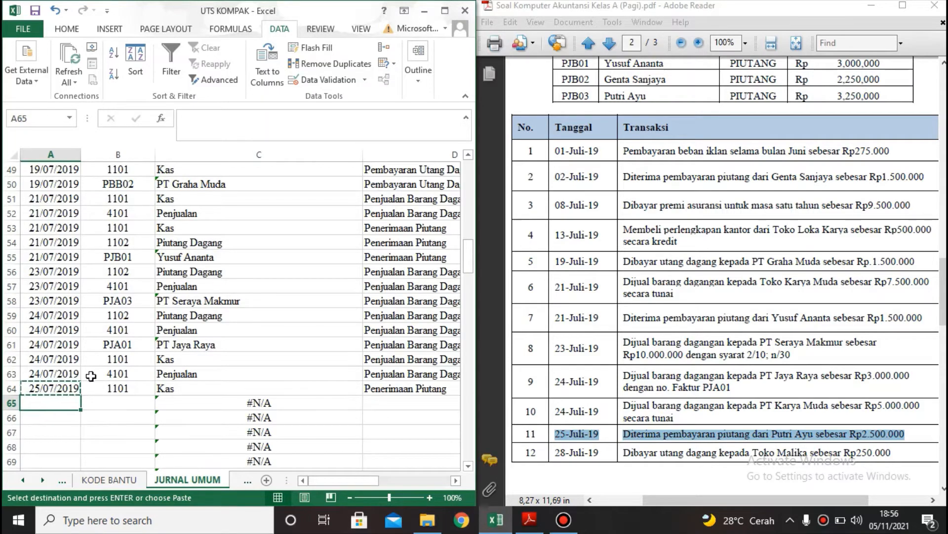
key("ctrl+v")
Pick the account code 1102 for B65 in the journal.
key("Right")
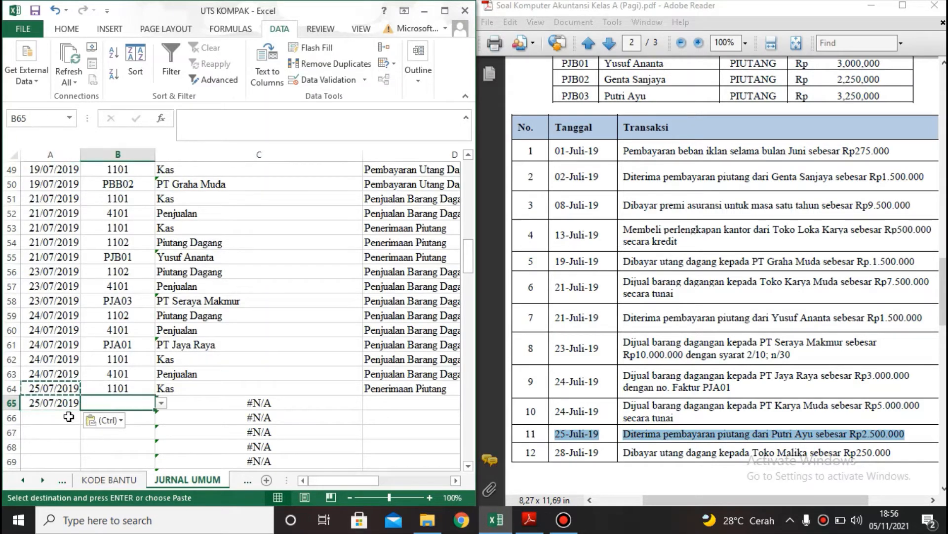
left_click(160, 403)
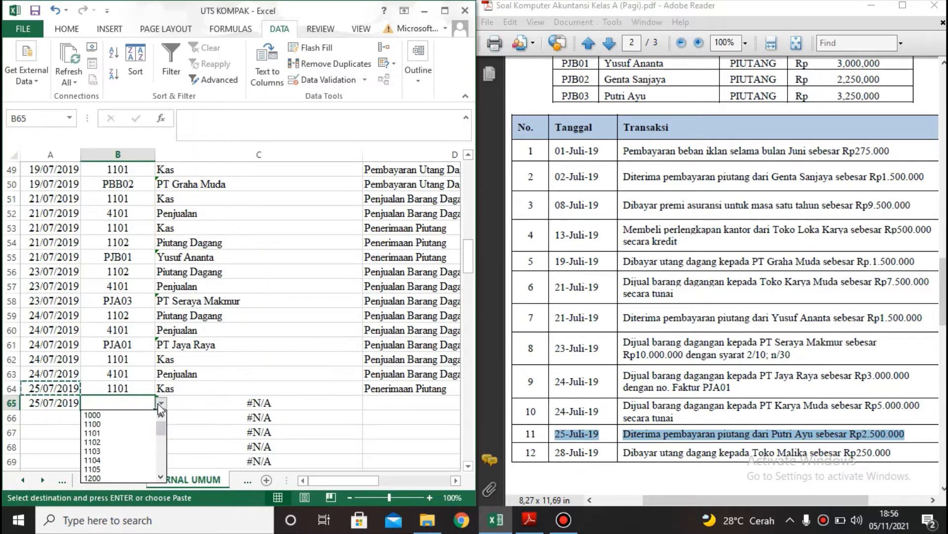
left_click(119, 442)
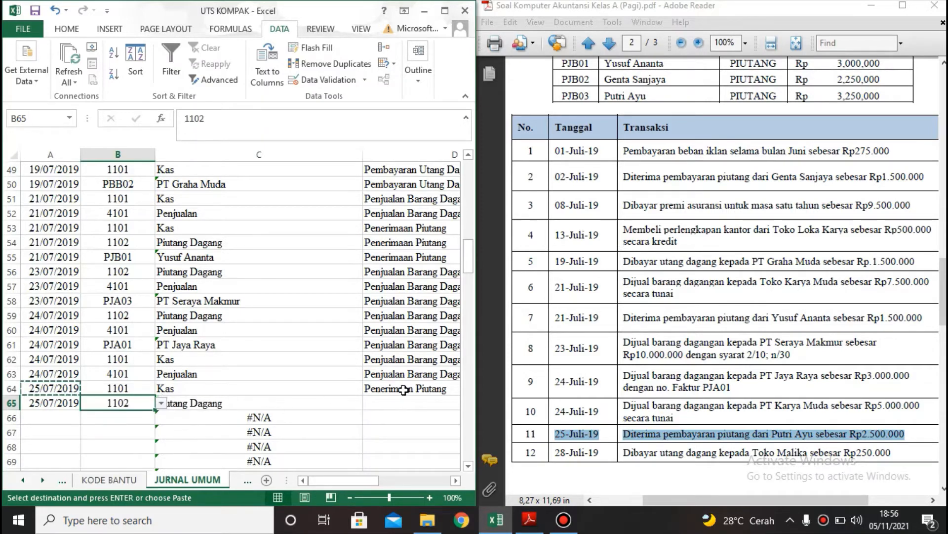
Copy the description from D64 into D65 and the debit amount from E64 into F65 as the credit.
left_click(413, 388)
key("ctrl+c")
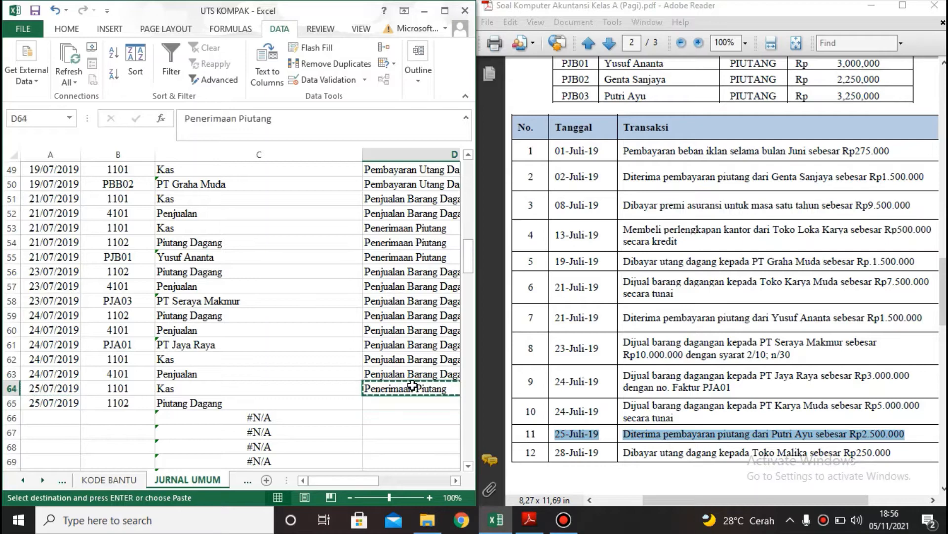
key("Down")
key("ctrl+v")
key("Right")
key("Up")
key("ctrl+c")
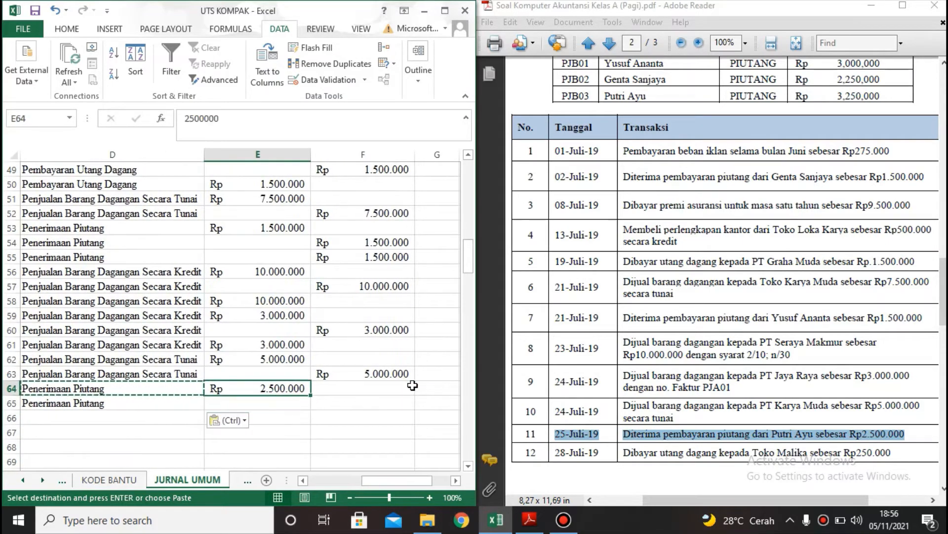
key("Right")
key("Down")
key("ctrl+v")
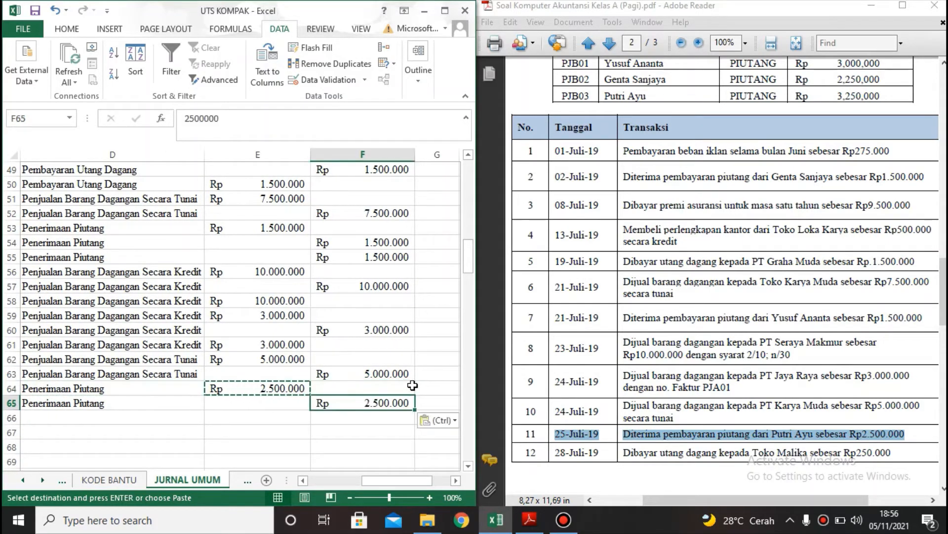
Switch to the PDF in Adobe Reader and highlight transaction 12, the trade payable payment to Toko Malika on 28-Juli-19.
key("Left")
key("Left")
key("Left")
key("Left")
key("Left")
key("Down")
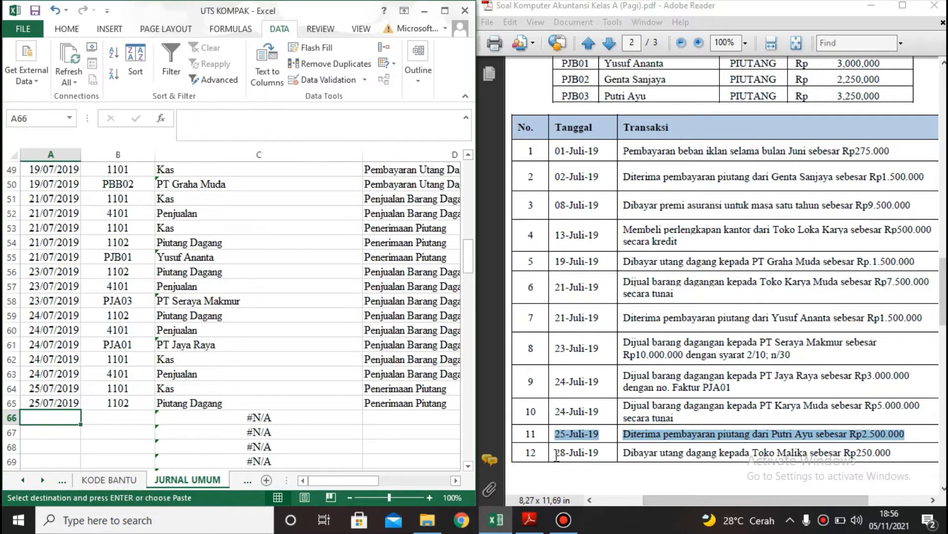
left_click_drag(554, 452, 893, 448)
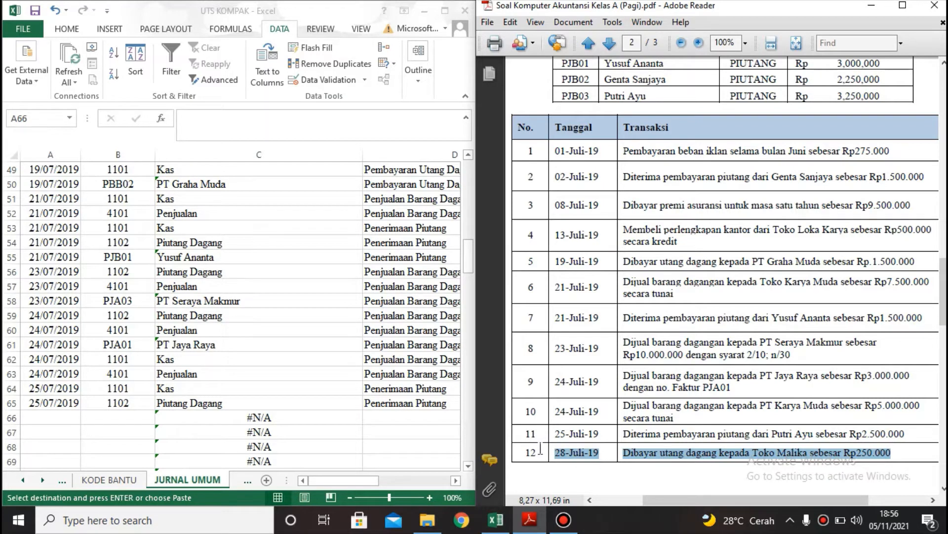
Return to the Excel journal, enter the date 28-7-19 in A66 and pick the account code 2101 for B66.
left_click(67, 414)
type("2")
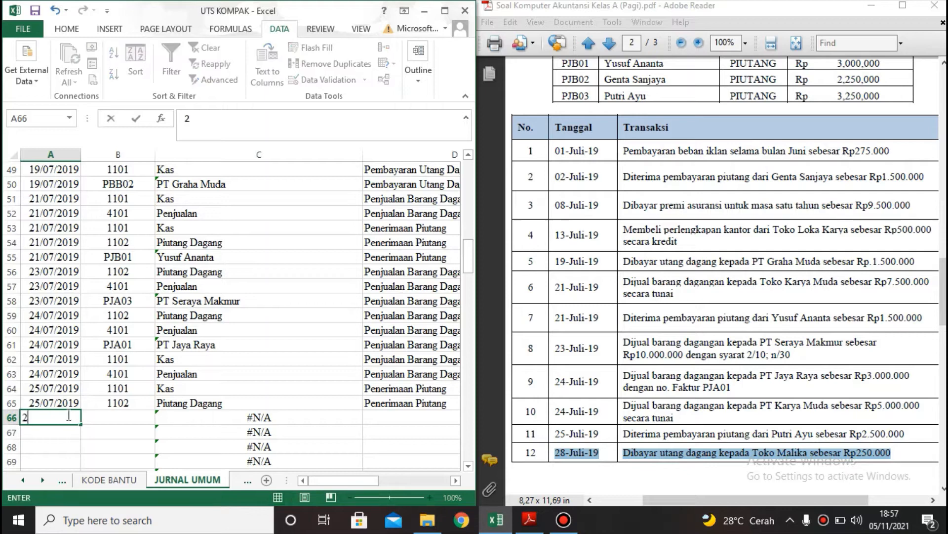
type("8-7-19")
key("Tab")
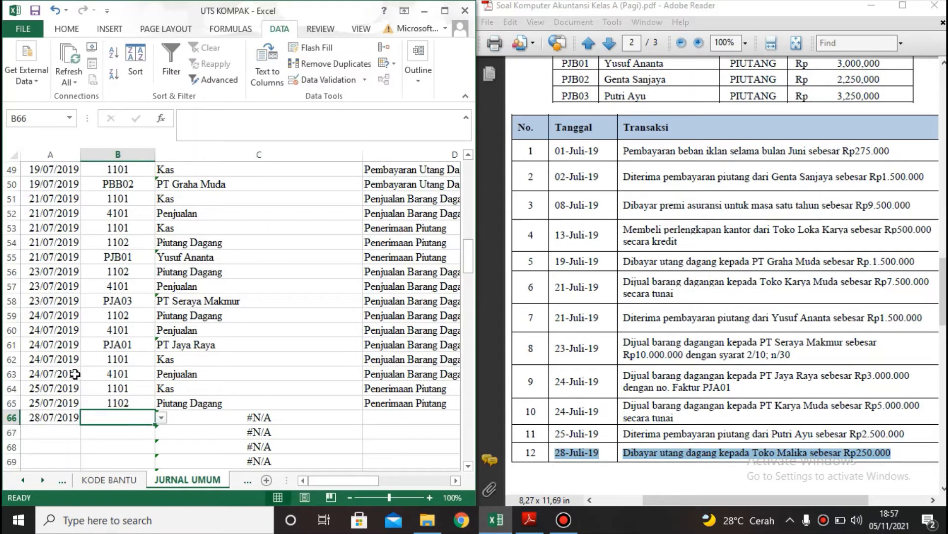
left_click(161, 417)
left_click_drag(162, 438, 163, 465)
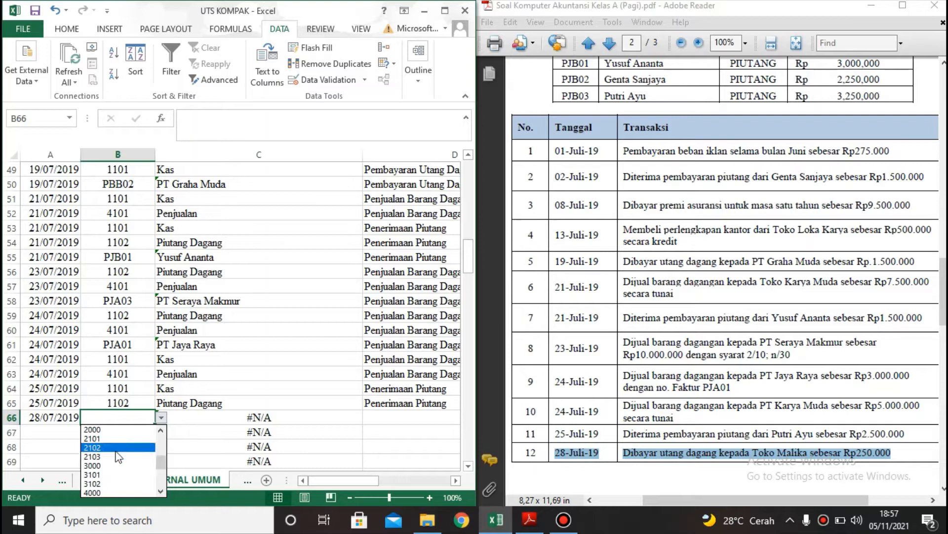
left_click(97, 438)
Enter the description "Pembayaran Utang Dagang" in D66 and a debit of 250000 in E66.
left_click(400, 418)
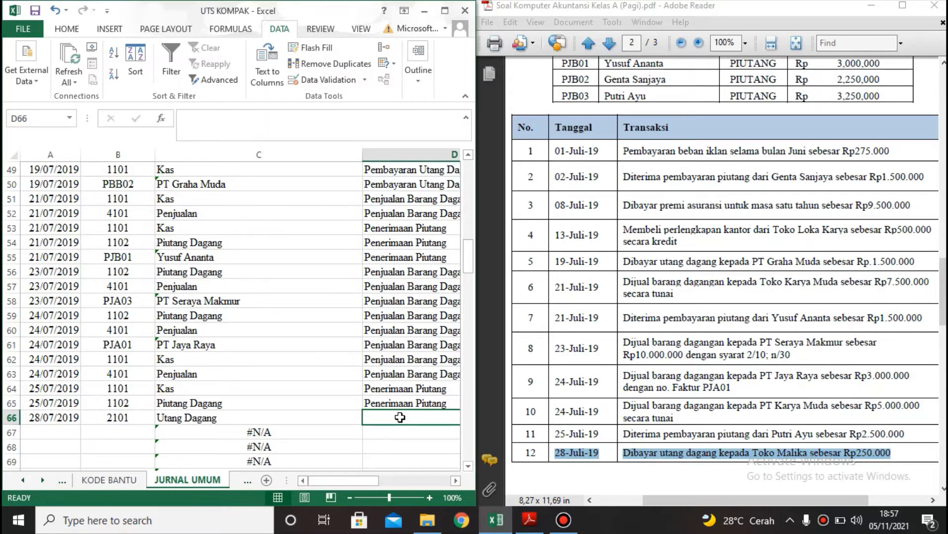
type("Pembayaran")
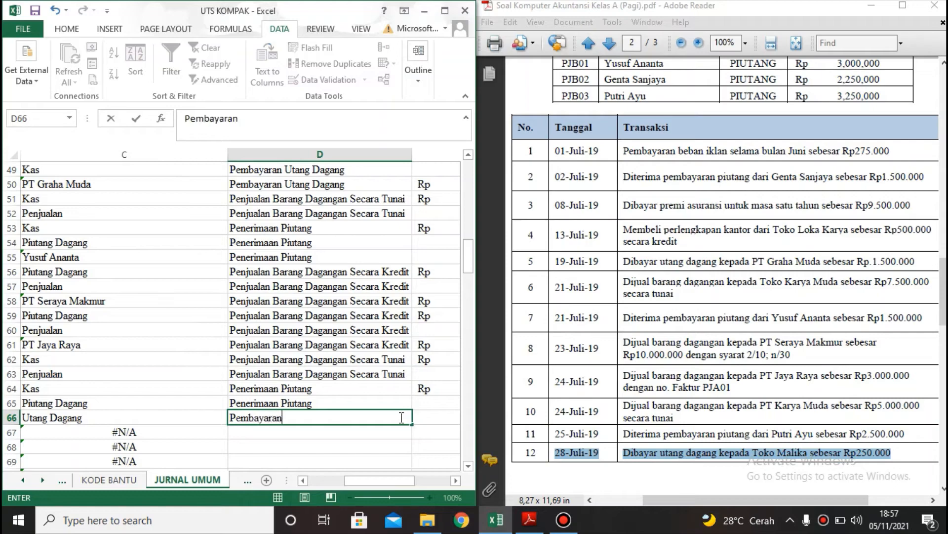
type(" Utang Dagang")
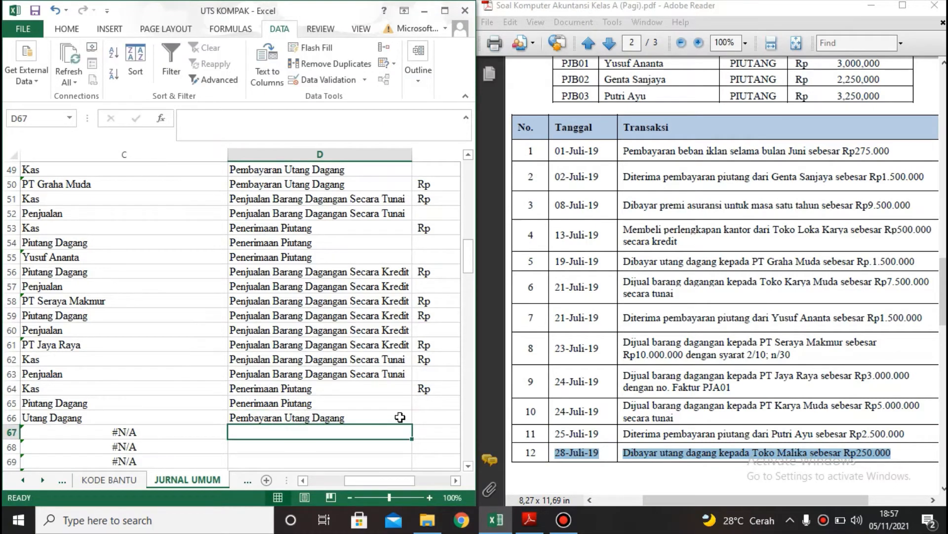
key("Tab")
type("25")
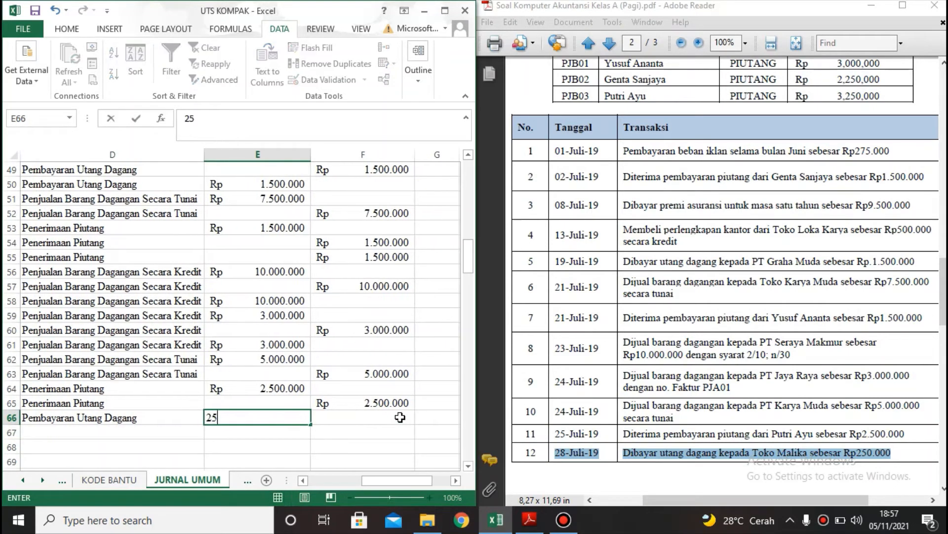
key("Return")
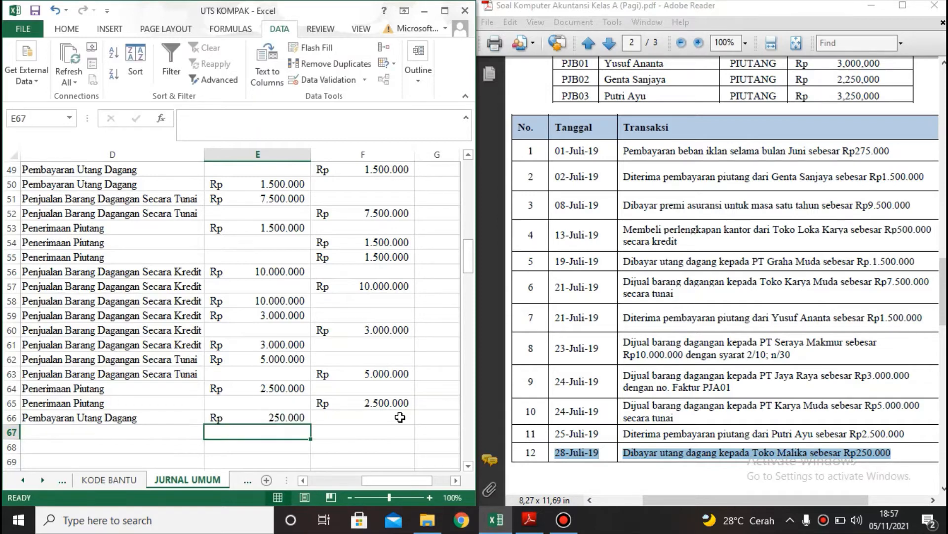
Copy the date from A66 into A67 and pick the account code 1101 for B67.
key("Home")
key("Up")
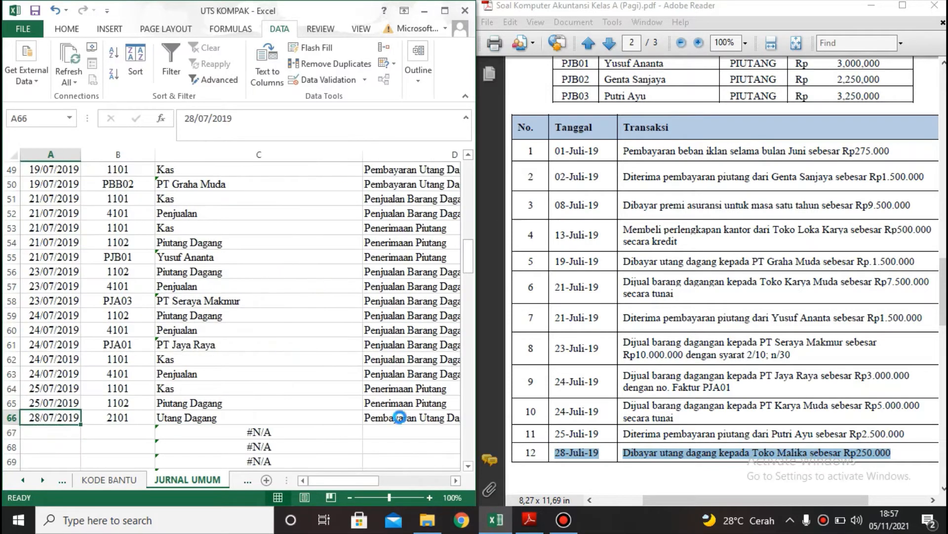
key("ctrl+c")
key("Down")
key("ctrl+v")
key("Right")
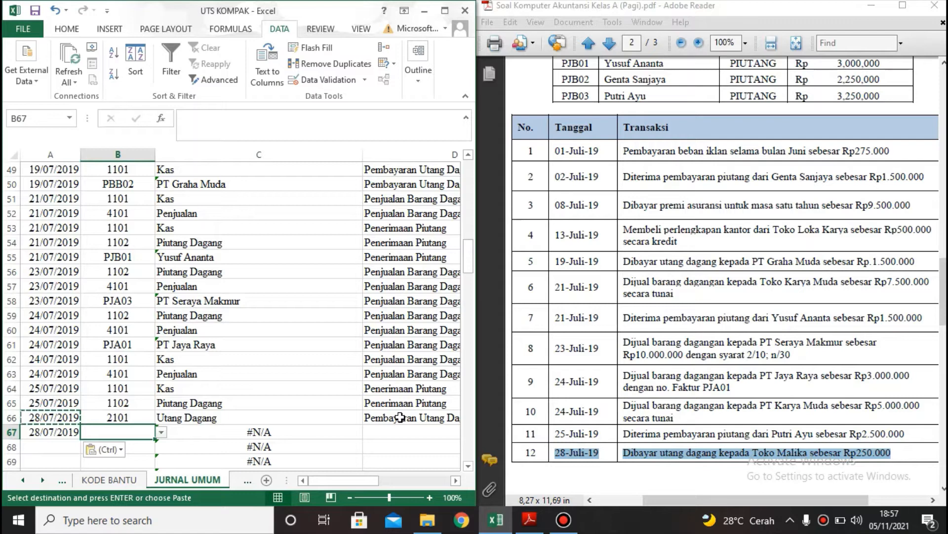
left_click(161, 432)
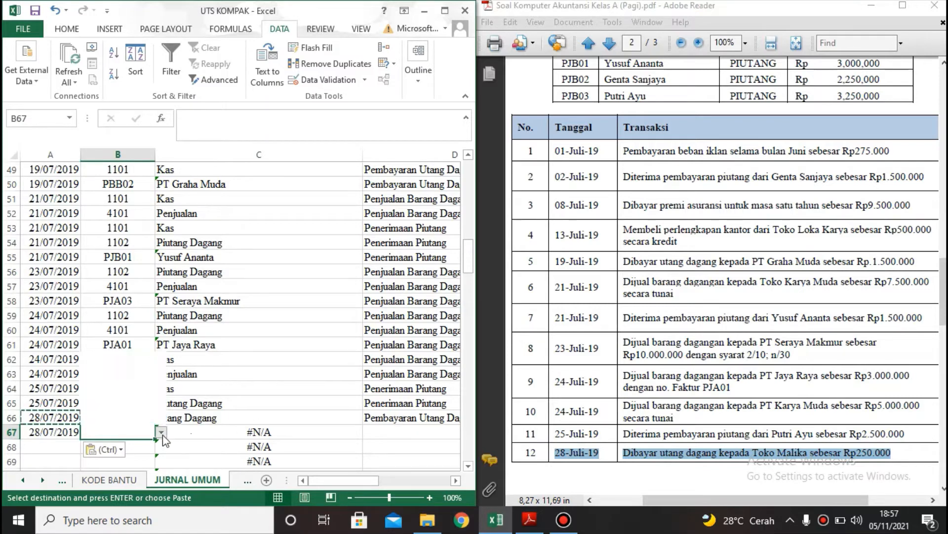
left_click(141, 370)
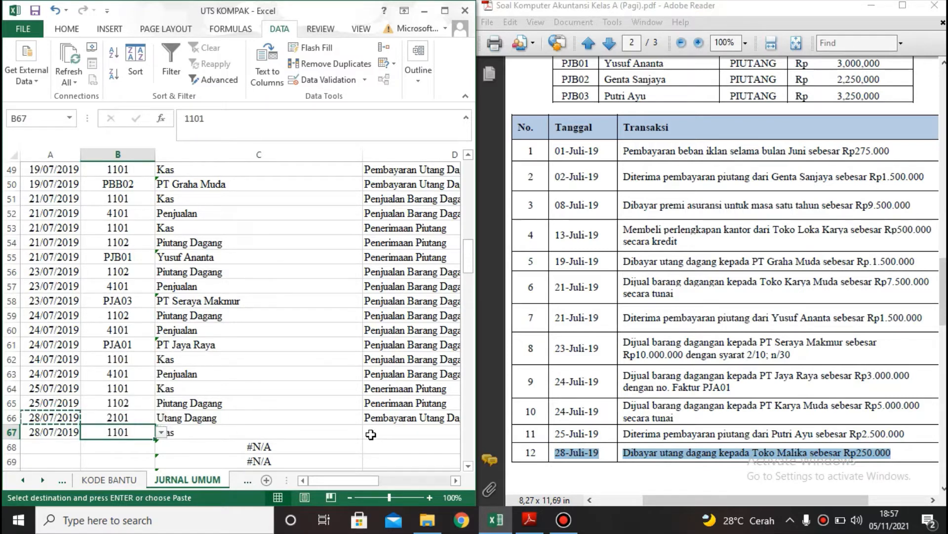
Copy the description from D66 into D67 and the debit amount from E66 into F67 as the credit.
left_click(405, 424)
key("ctrl+c")
key("Down")
key("ctrl+v")
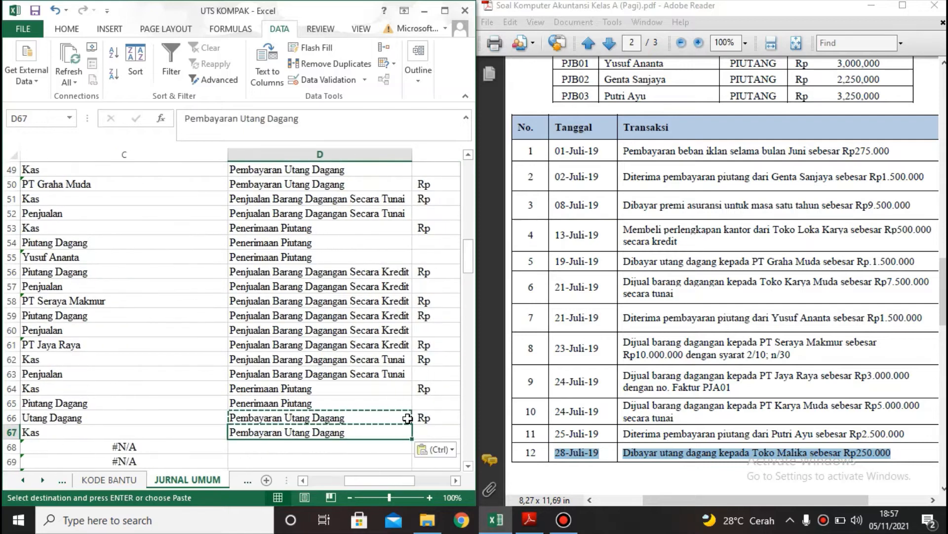
key("Right")
key("Up")
key("ctrl+c")
key("Right")
key("Down")
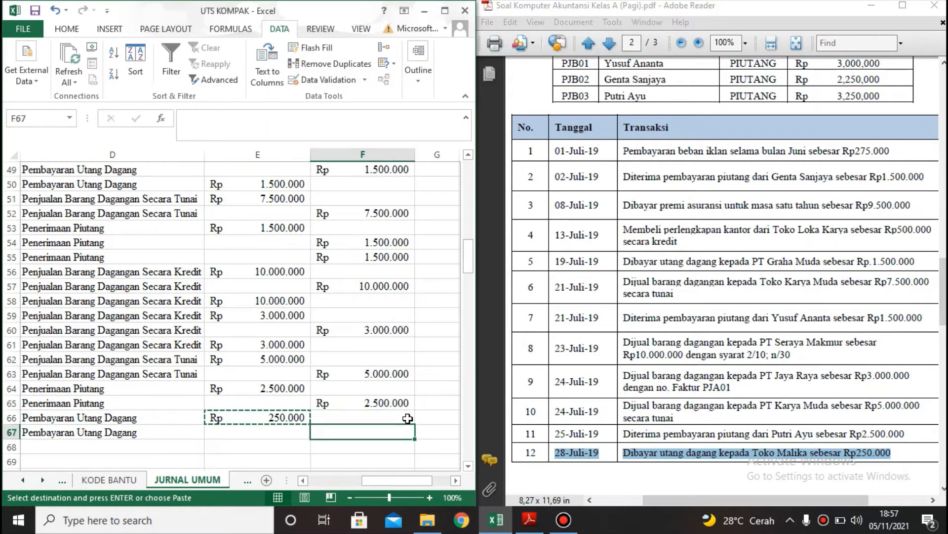
key("ctrl+v")
key("Home")
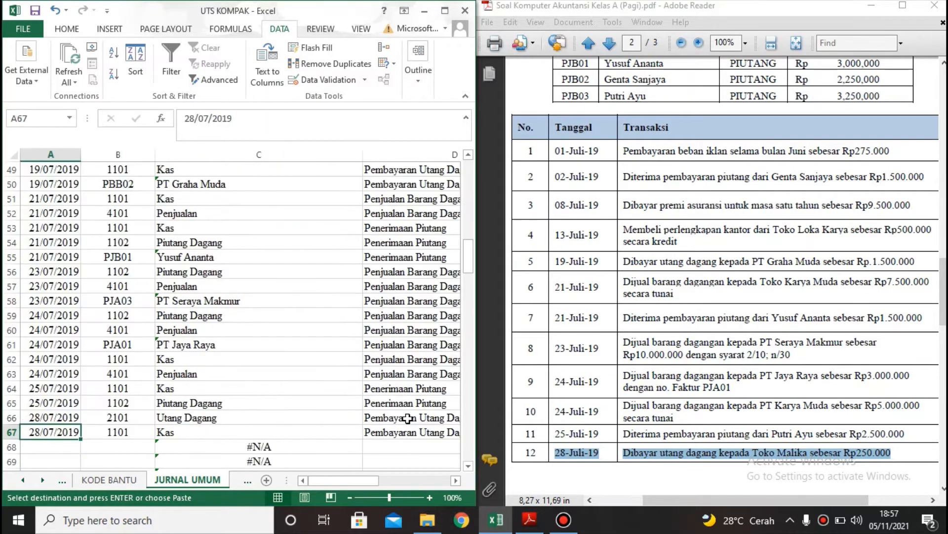
Copy the transaction date from A67 into A68.
key("Down")
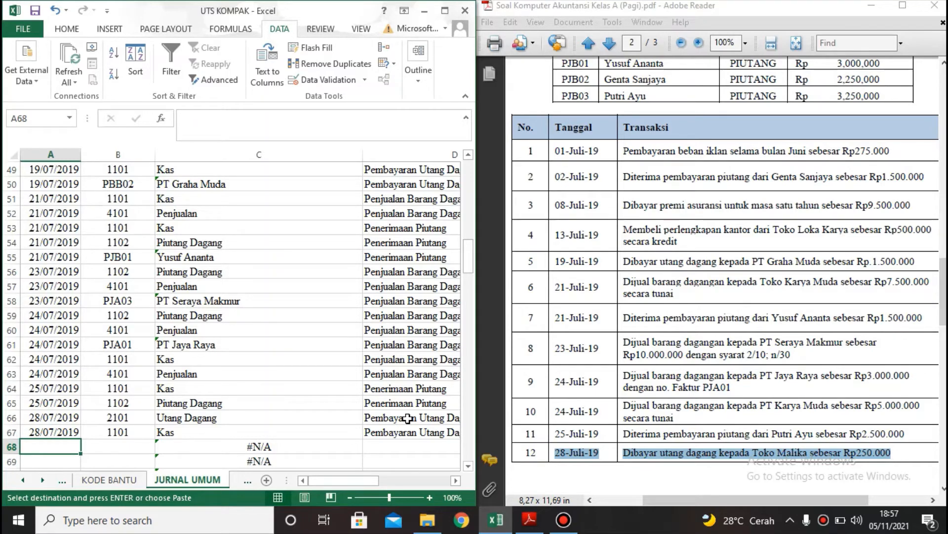
key("Up")
key("ctrl+c")
key("Down")
key("ctrl+v")
Change the data validation list source of B68 to =KODE_BANTU.
key("Right")
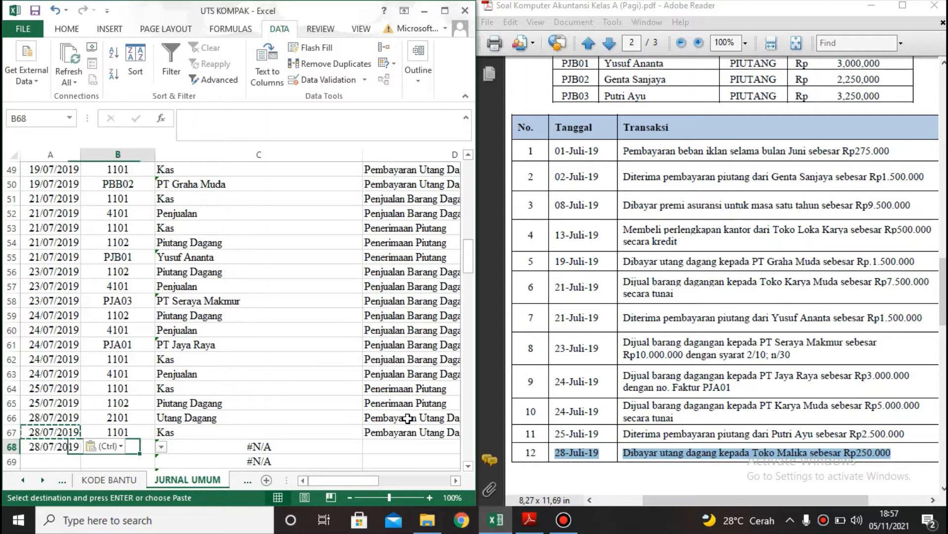
left_click(320, 79)
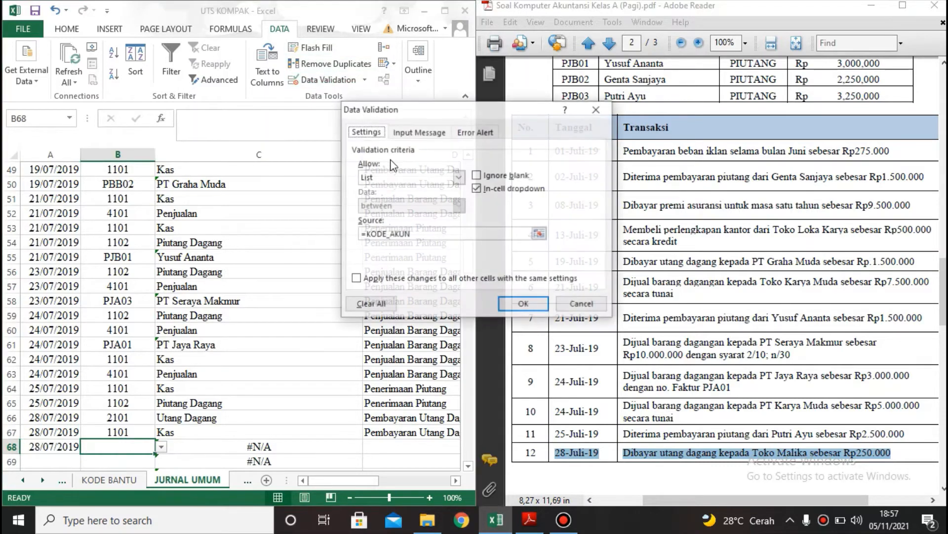
left_click(461, 233)
key("BackSpace")
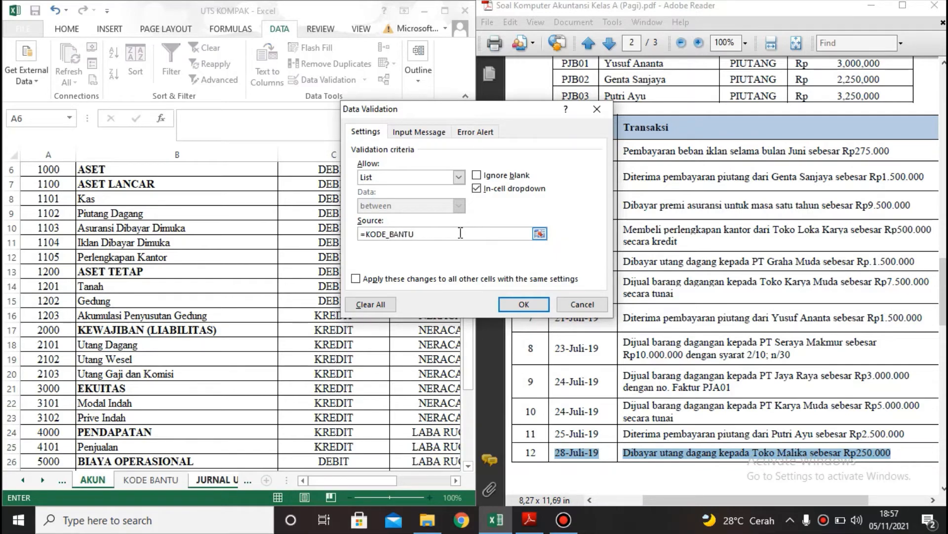
key("Return")
Change the lookup table in the C68 VLOOKUP formula to DAFTAR_BANTU.
left_click(241, 449)
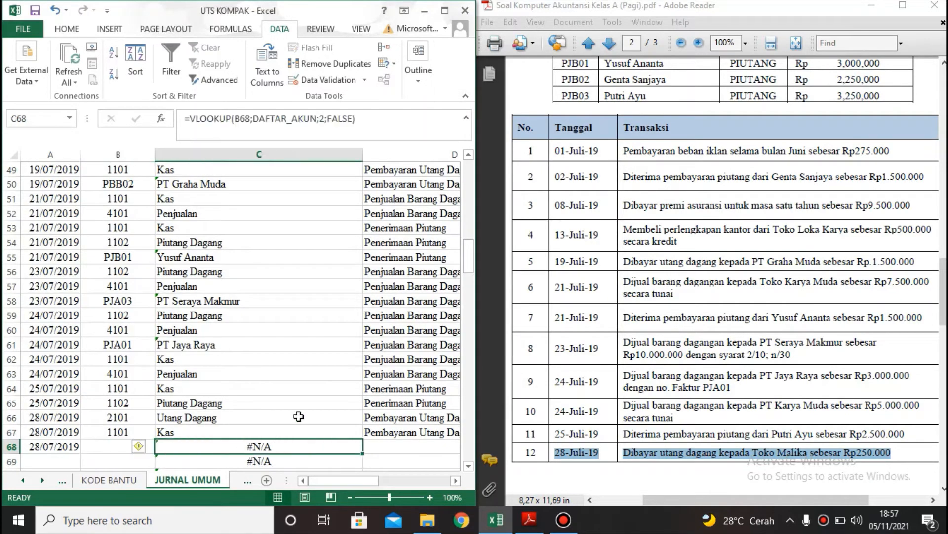
left_click(316, 121)
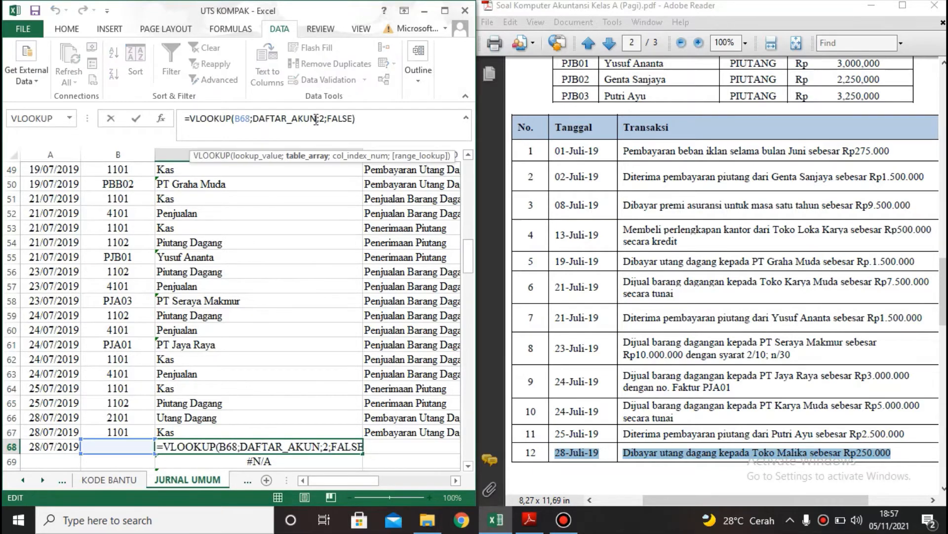
key("BackSpace")
key("BackSpace")
key("BackSpace")
key("BackSpace")
type("BAN")
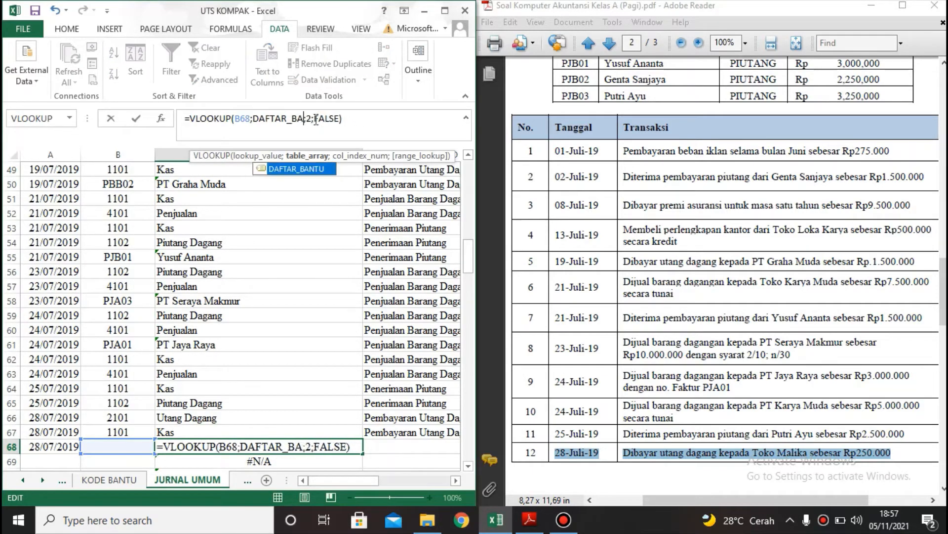
type("TU")
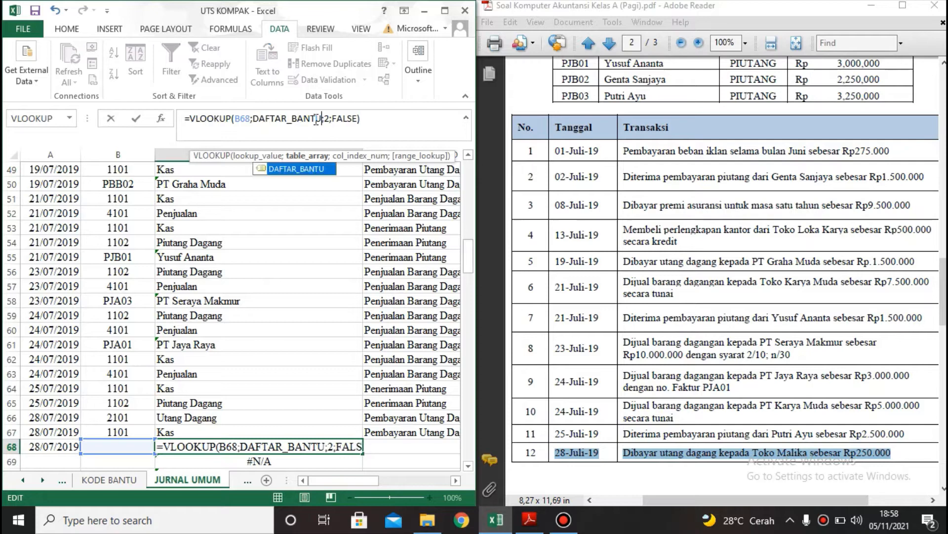
key("Return")
left_click(262, 447)
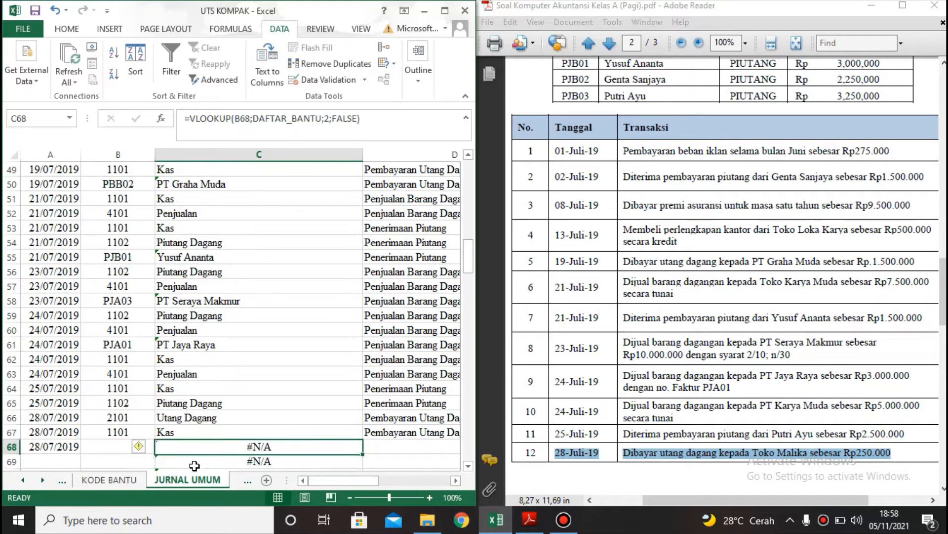
Pick the auxiliary code PBA03 for B68.
left_click(151, 446)
left_click(161, 447)
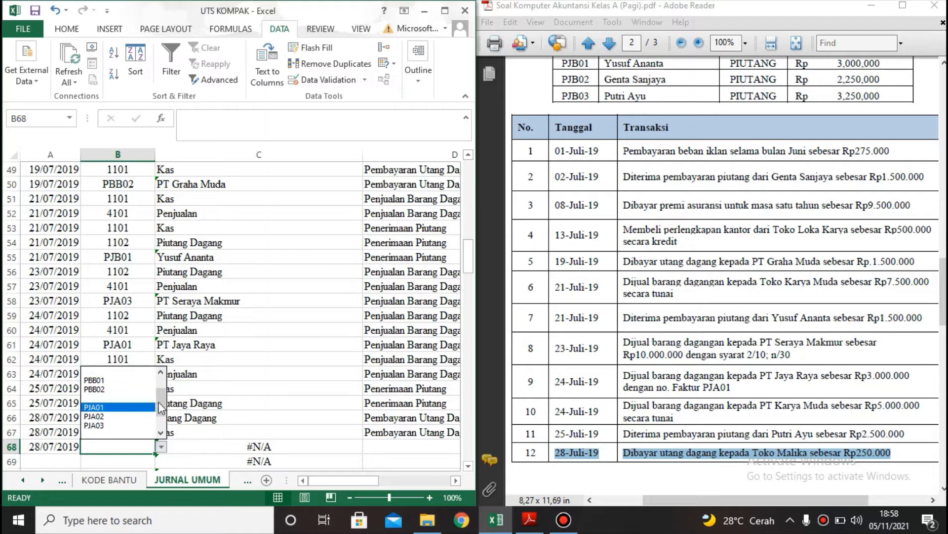
left_click_drag(164, 408, 162, 381)
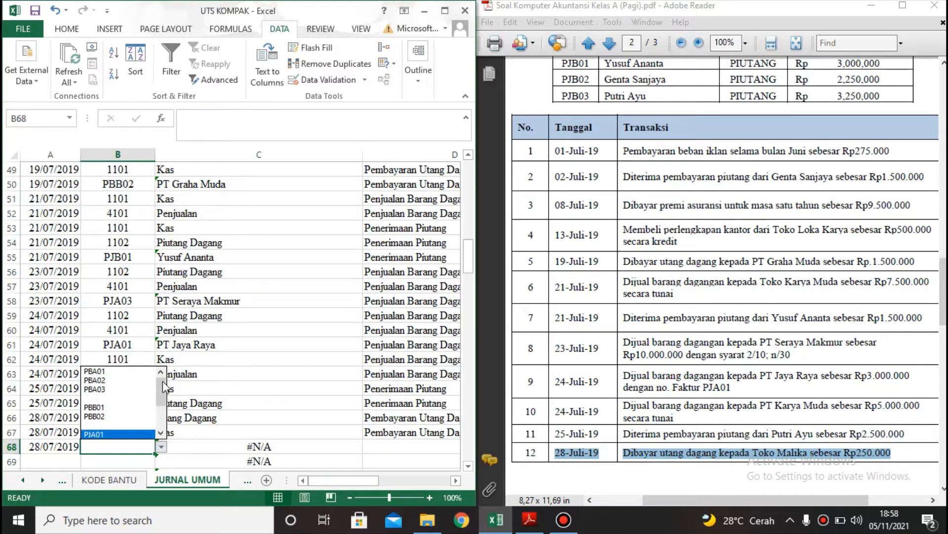
left_click(133, 389)
Copy the description Pembayaran Utang Dagang from D67 into D68.
left_click(423, 443)
left_click(424, 434)
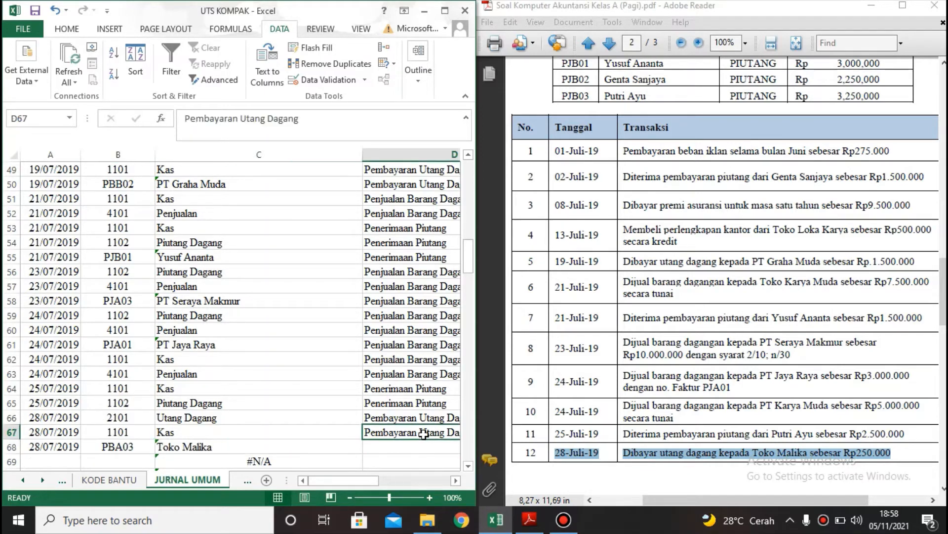
key("ctrl+c")
key("Down")
key("ctrl+v")
key("Right")
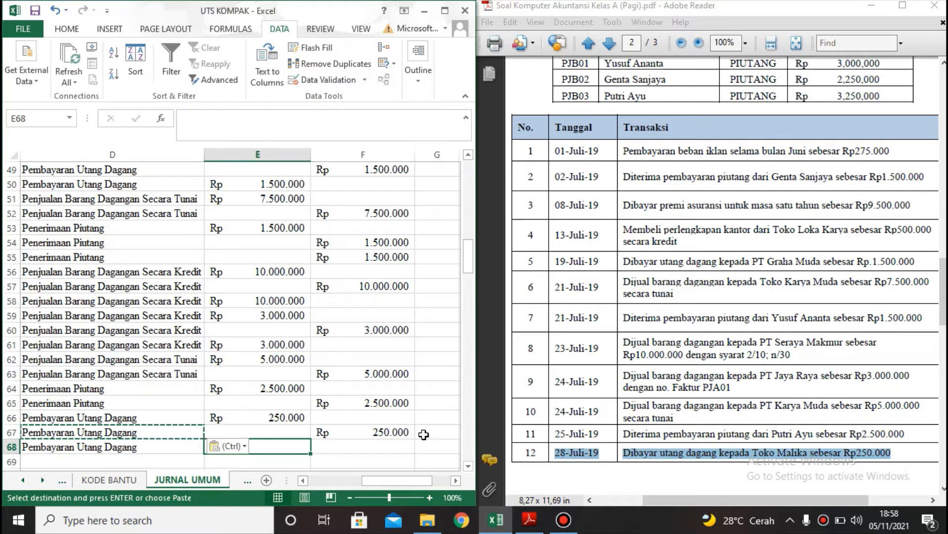
Copy the 250.000 credit amount from F67 into the debit cell E68.
key("Up")
key("Right")
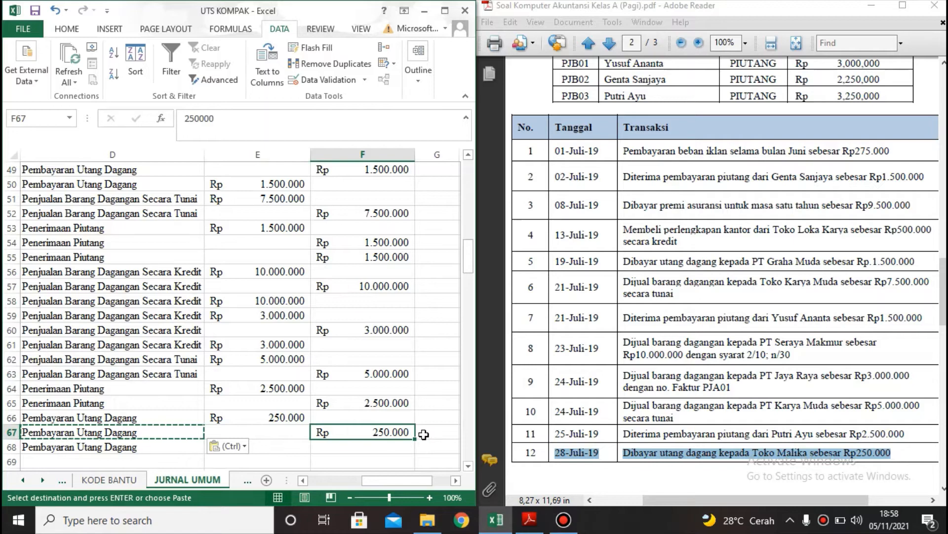
key("ctrl+c")
key("Left")
key("Down")
key("ctrl+v")
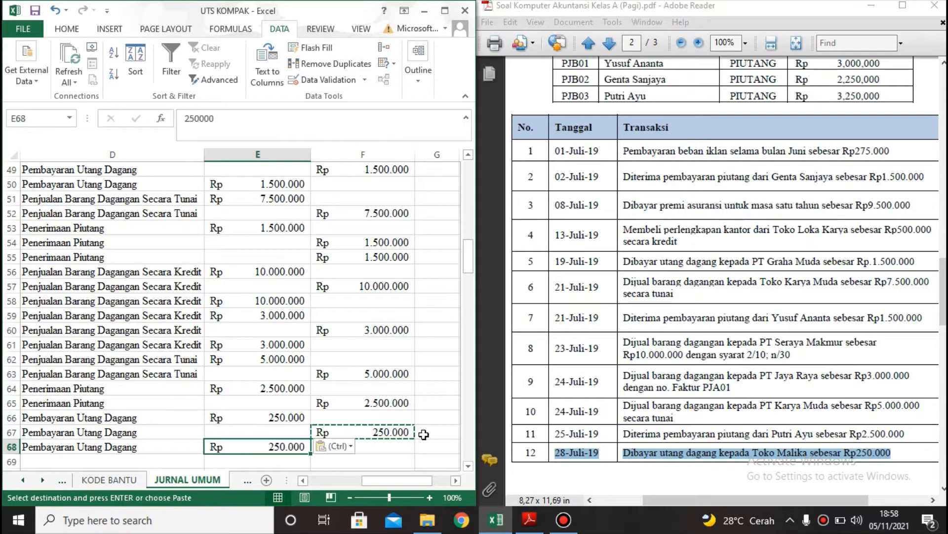
key("Left")
key("Home")
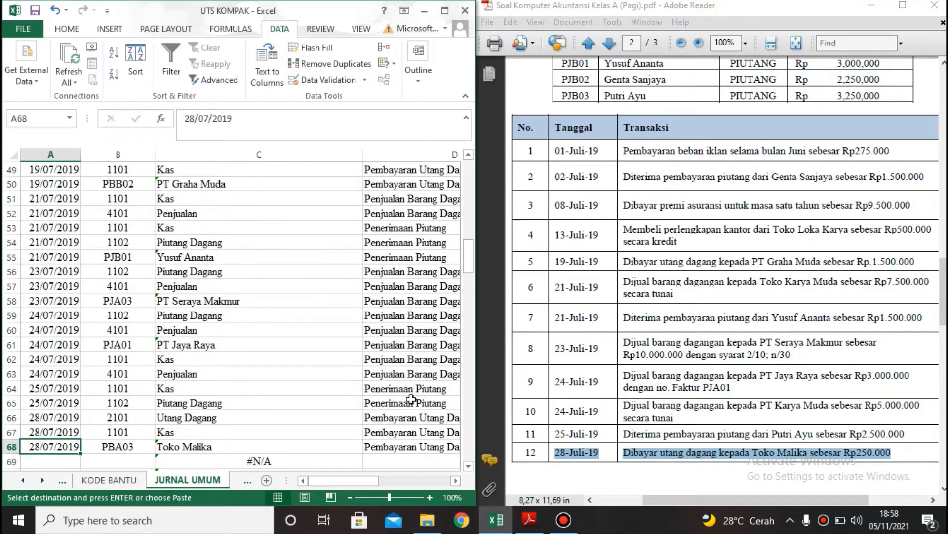
scroll(444, 382, "down", 1)
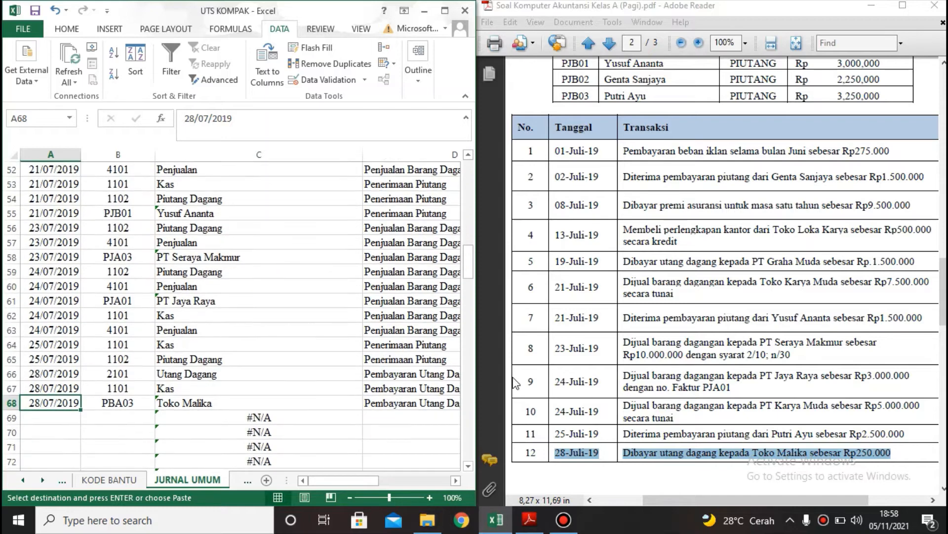
Maximize the workbook window and fill the auxiliary entry A68:F68 with light blue.
left_click(444, 10)
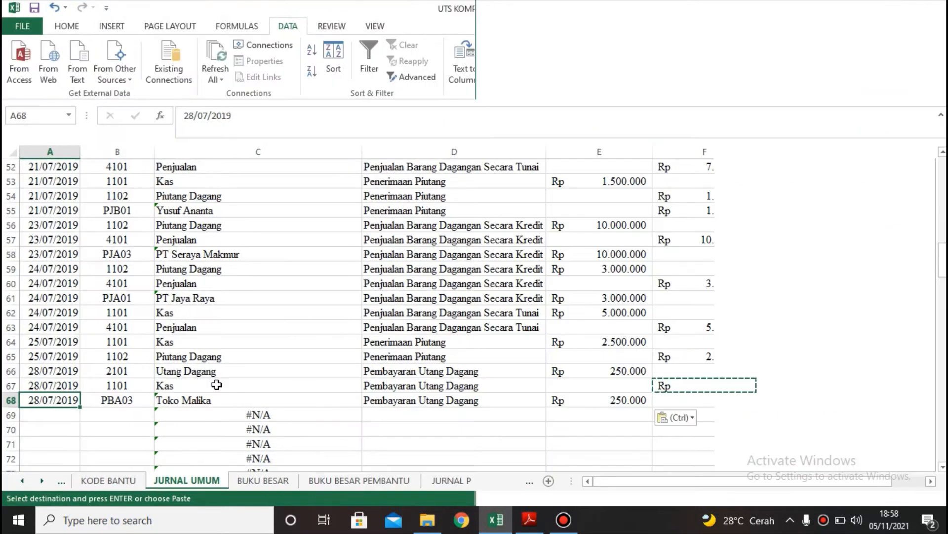
left_click(10, 400)
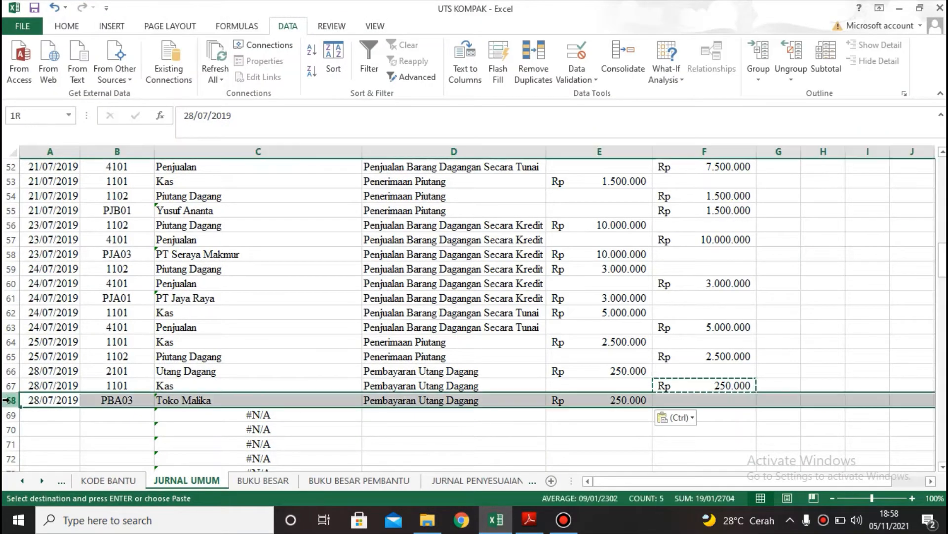
left_click_drag(47, 400, 666, 395)
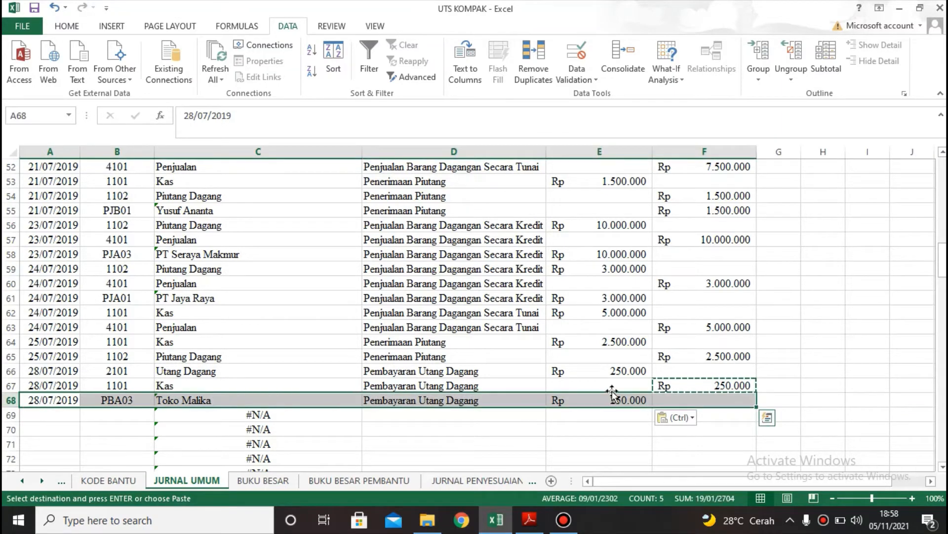
left_click(67, 26)
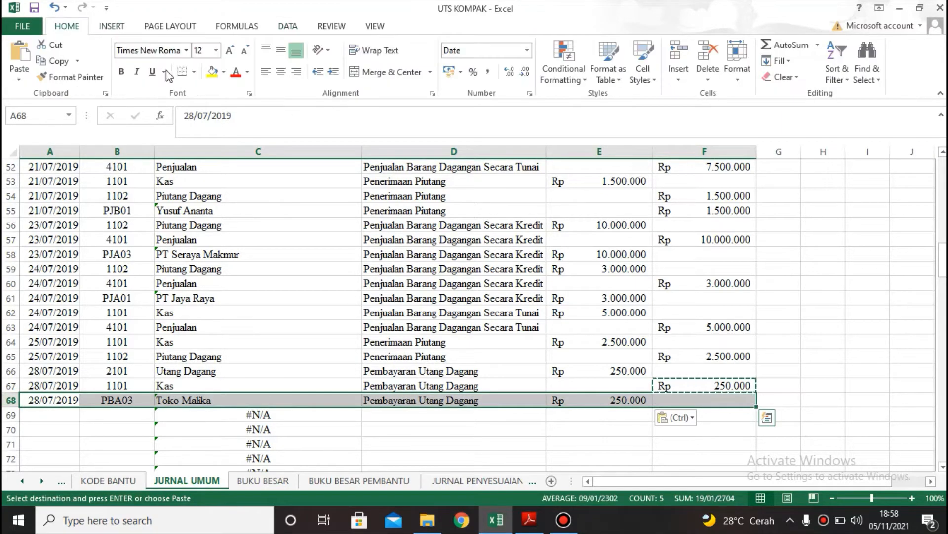
left_click(224, 72)
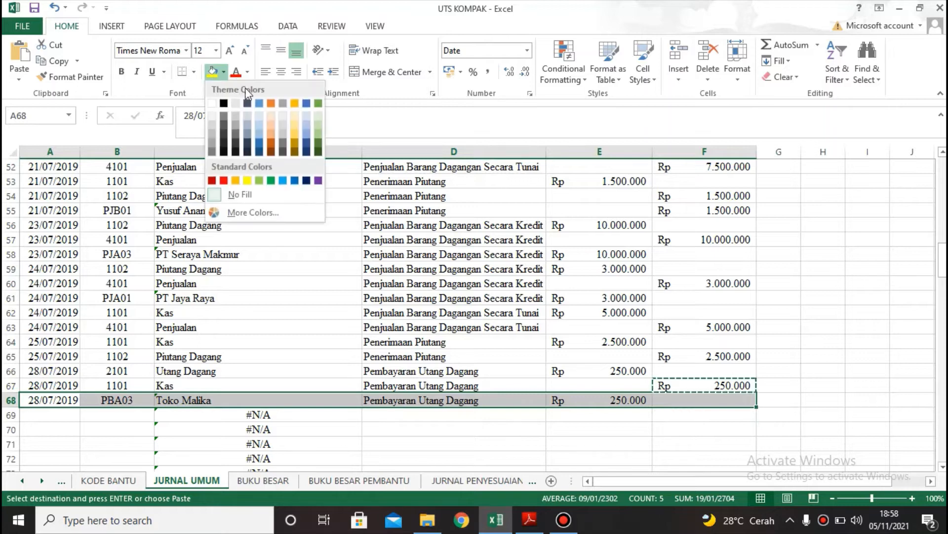
left_click(308, 122)
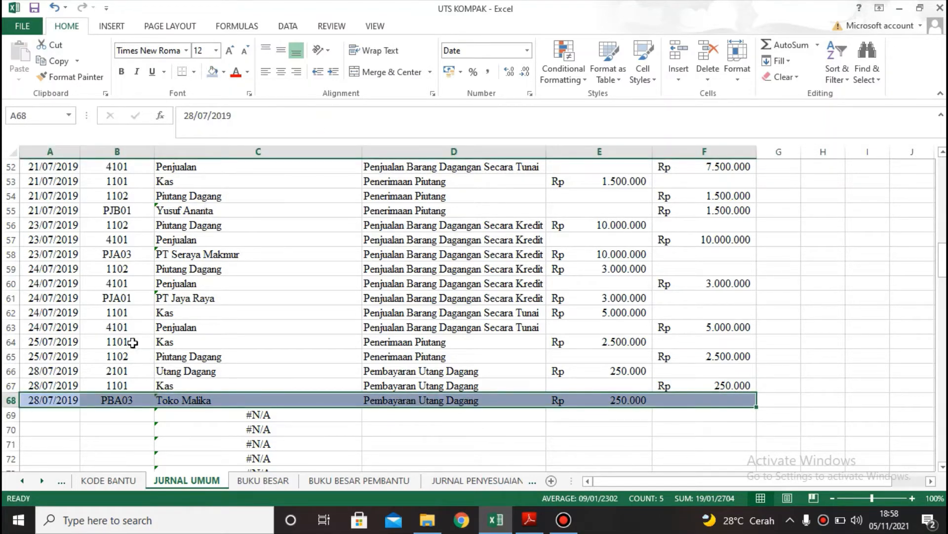
Apply the same light blue fill to the auxiliary entries A61:F61, A55:F55 and A58:F58.
left_click_drag(36, 295, 678, 299)
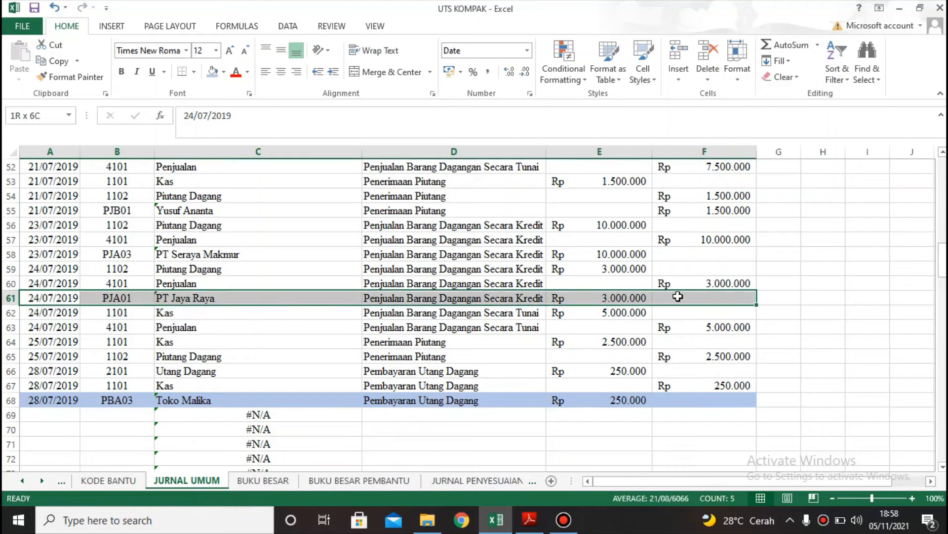
left_click(212, 72)
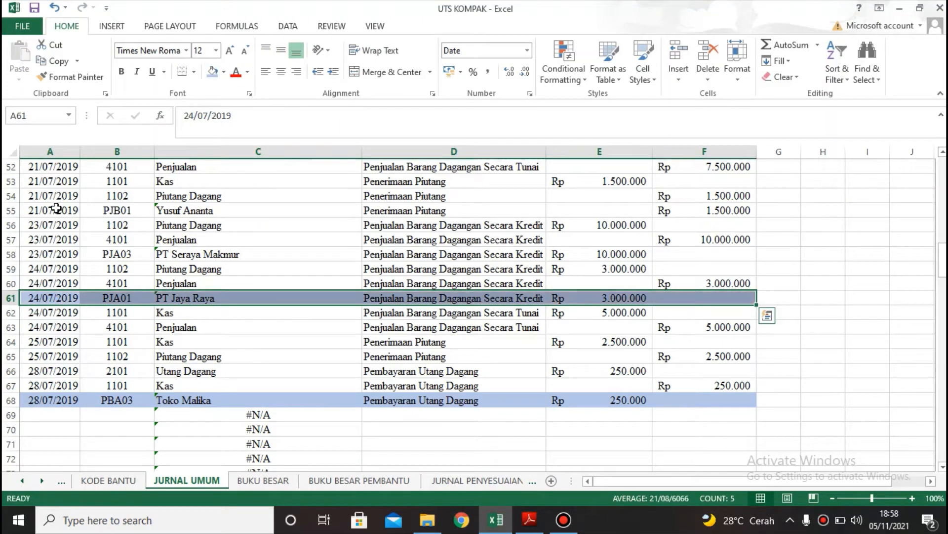
left_click_drag(57, 209, 702, 210)
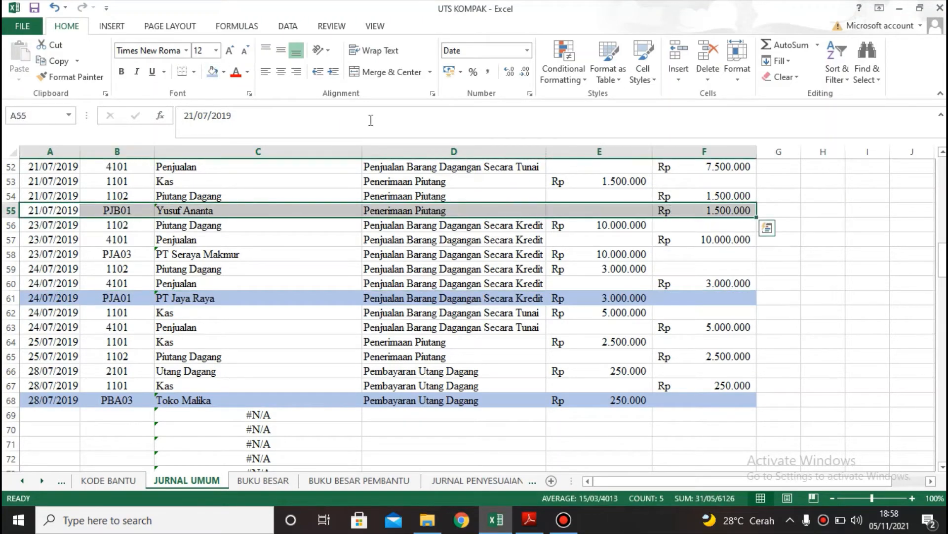
left_click(212, 72)
left_click_drag(38, 256, 716, 257)
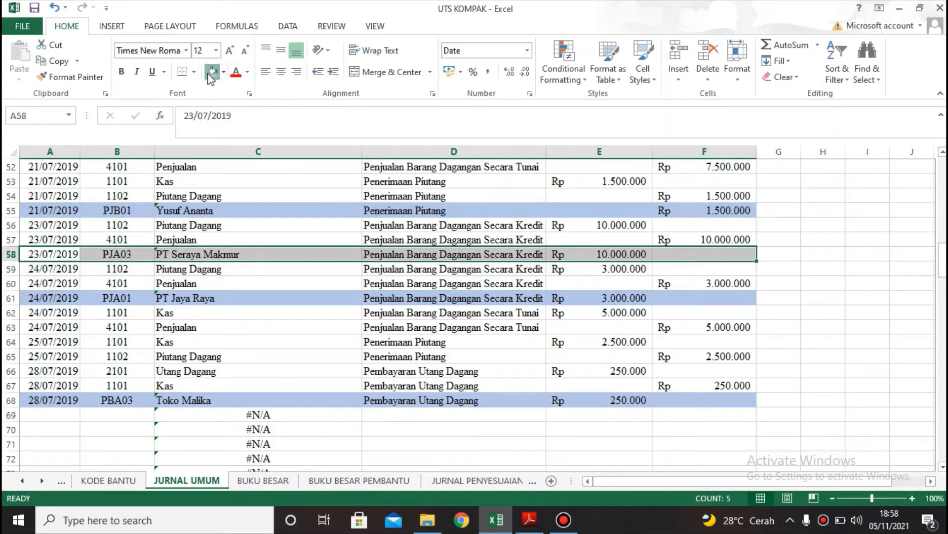
left_click(210, 74)
Apply the same light blue fill to the auxiliary entries A50:F50 and A47:F47.
scroll(226, 212, "up", 2)
left_click_drag(74, 224, 684, 222)
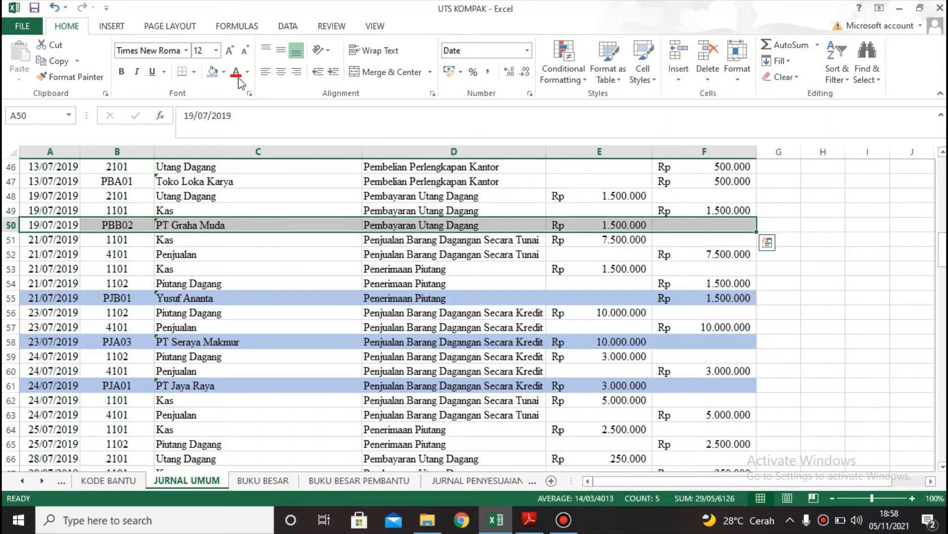
left_click(212, 73)
scroll(73, 227, "up", 1)
left_click_drag(72, 227, 726, 210)
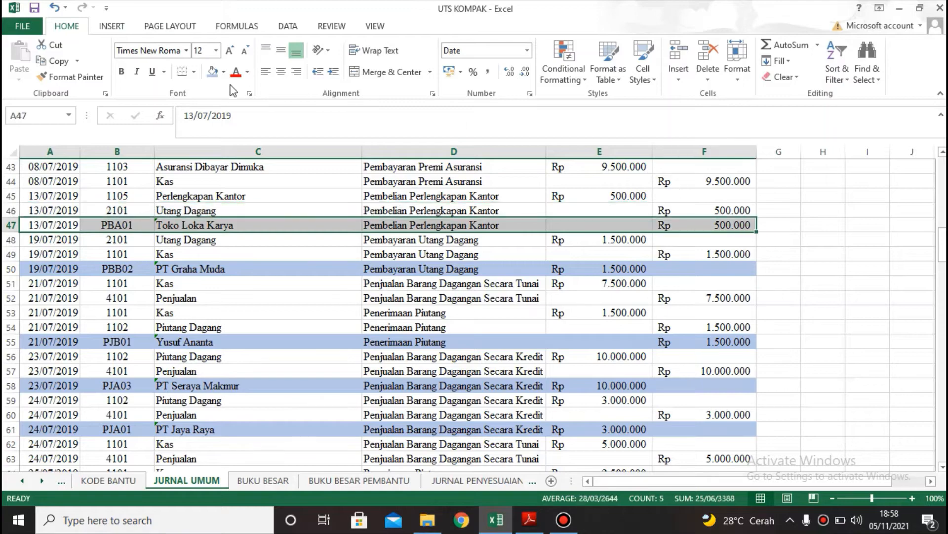
left_click(214, 72)
Fill the auxiliary entry A42:F42 with the same light blue and review the July journal entries.
scroll(182, 256, "up", 1)
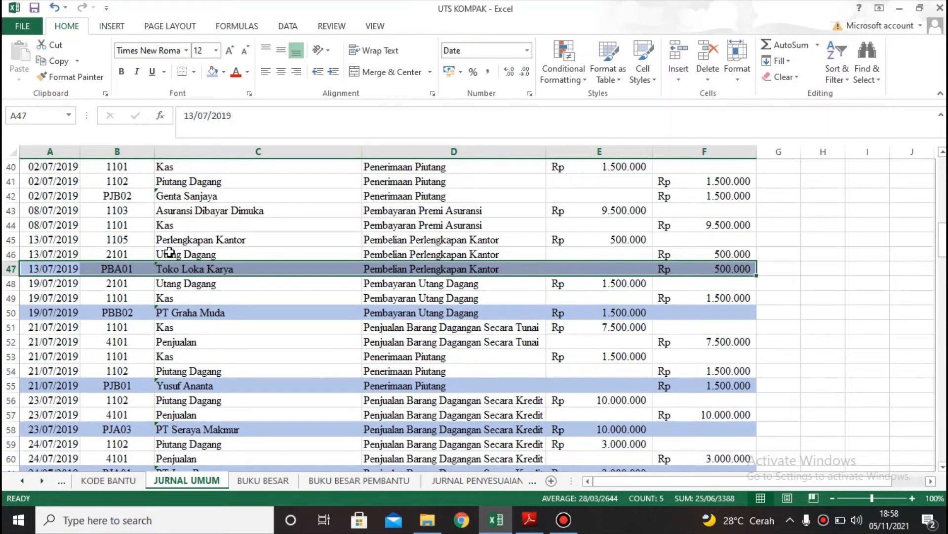
scroll(170, 253, "up", 3)
scroll(212, 307, "down", 1)
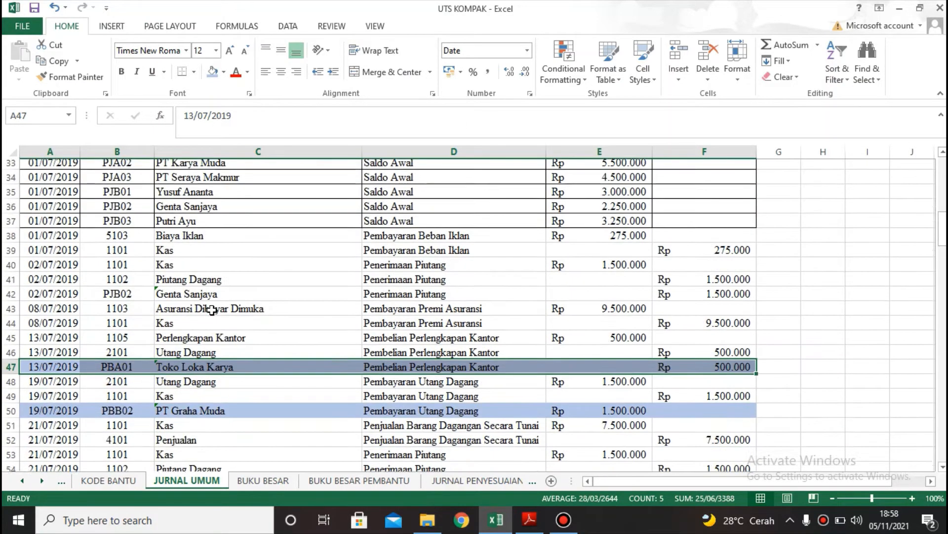
left_click_drag(68, 279, 680, 277)
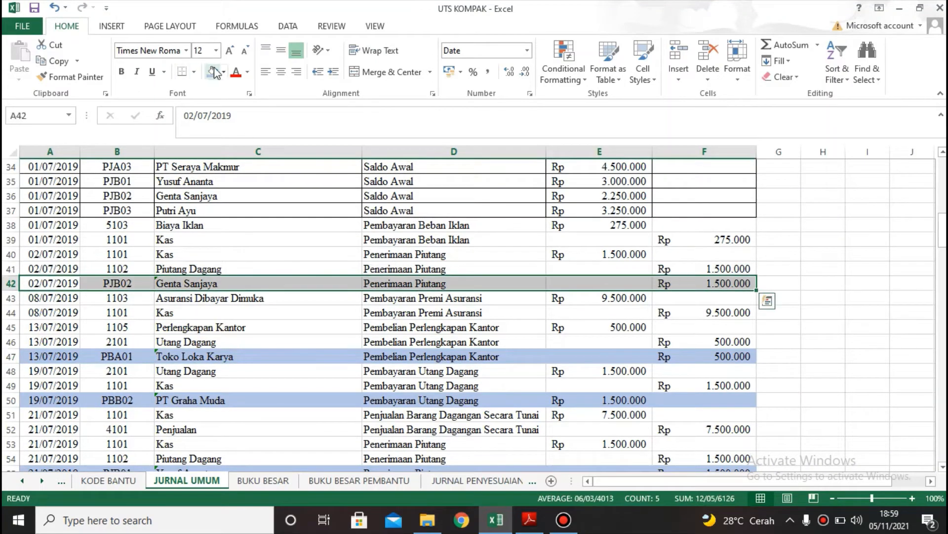
left_click(214, 73)
left_click(236, 225)
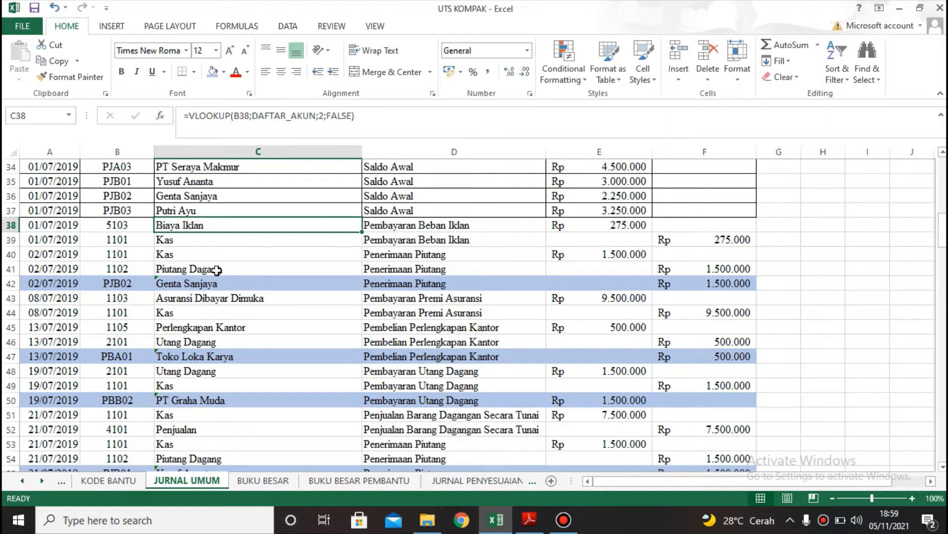
scroll(239, 311, "down", 4)
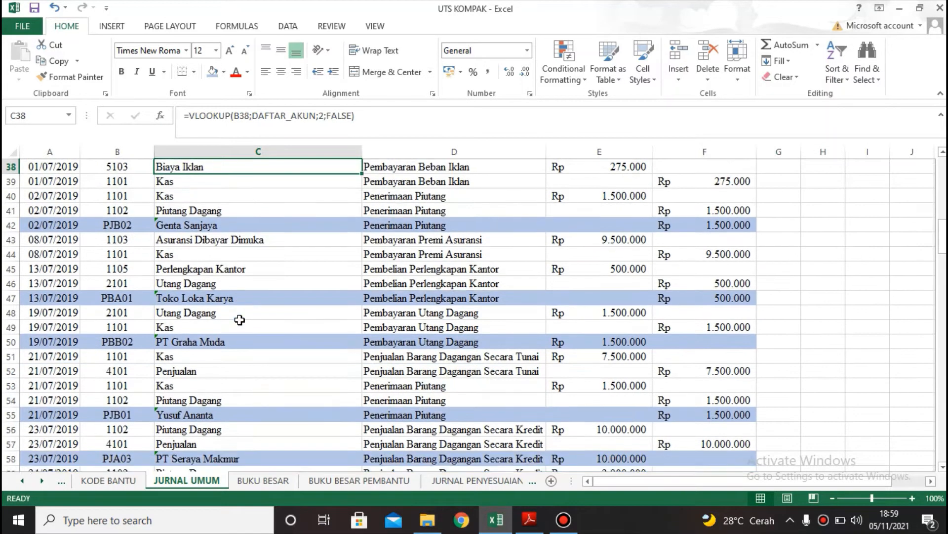
scroll(240, 321, "down", 2)
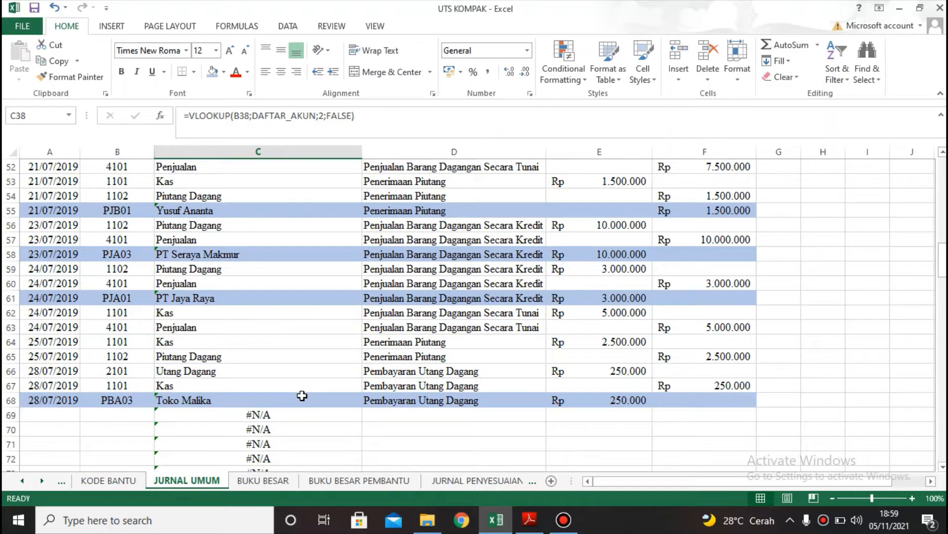
scroll(303, 396, "up", 5)
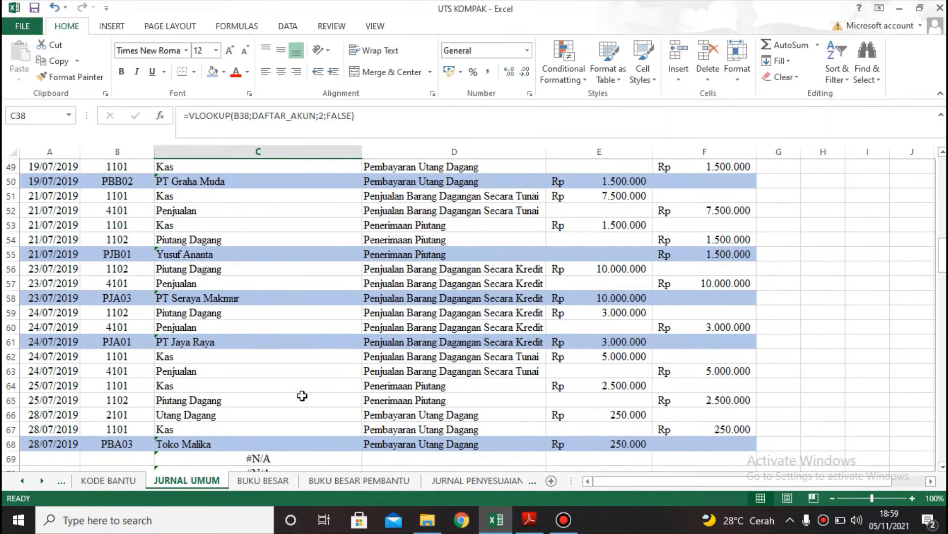
scroll(302, 395, "up", 4)
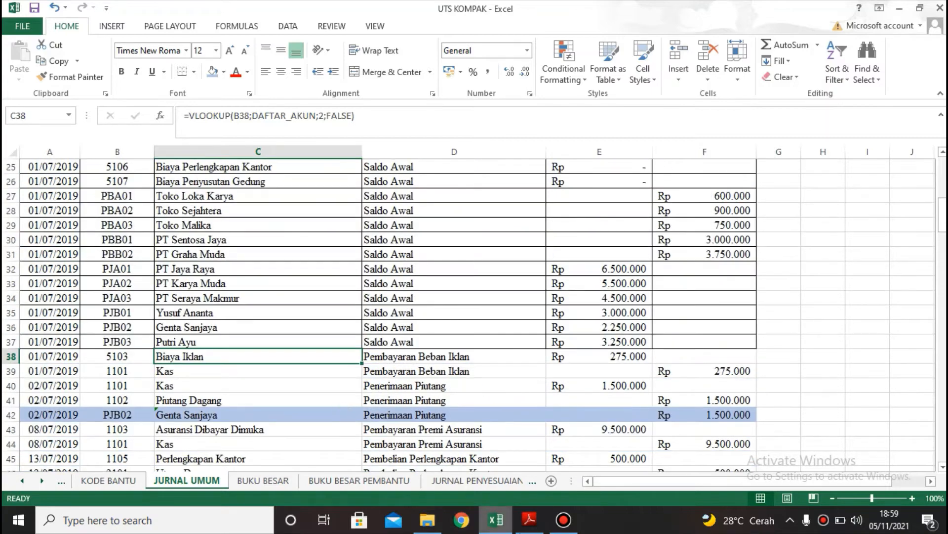
Switch to the exercise PDF in Adobe Reader, maximize it and read the requirements under Diminta on page 3.
left_click(529, 520)
left_click(907, 7)
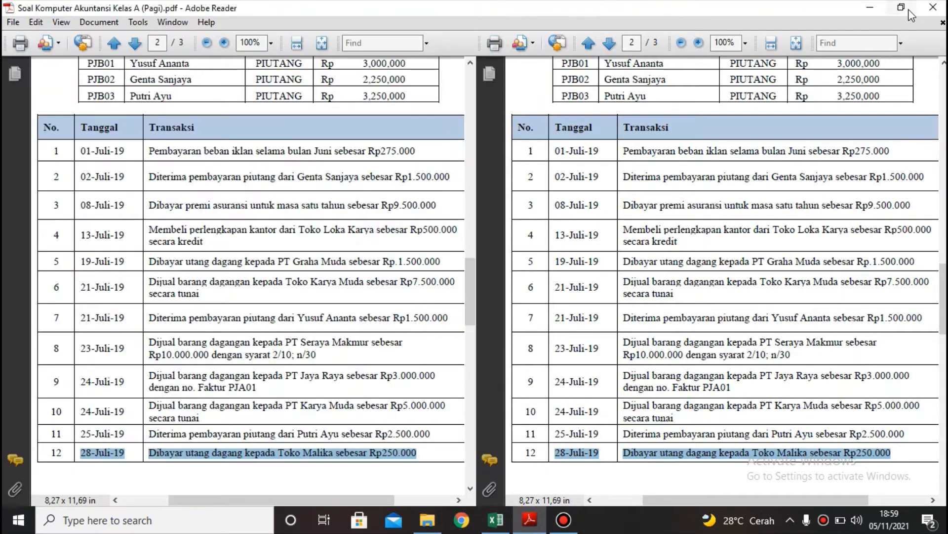
left_click(641, 371)
scroll(640, 375, "down", 10)
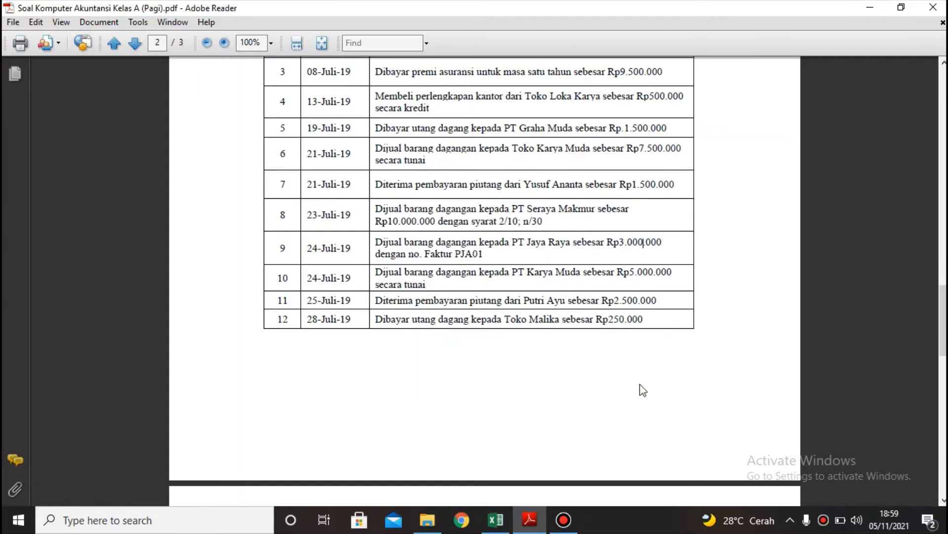
scroll(634, 389, "down", 1)
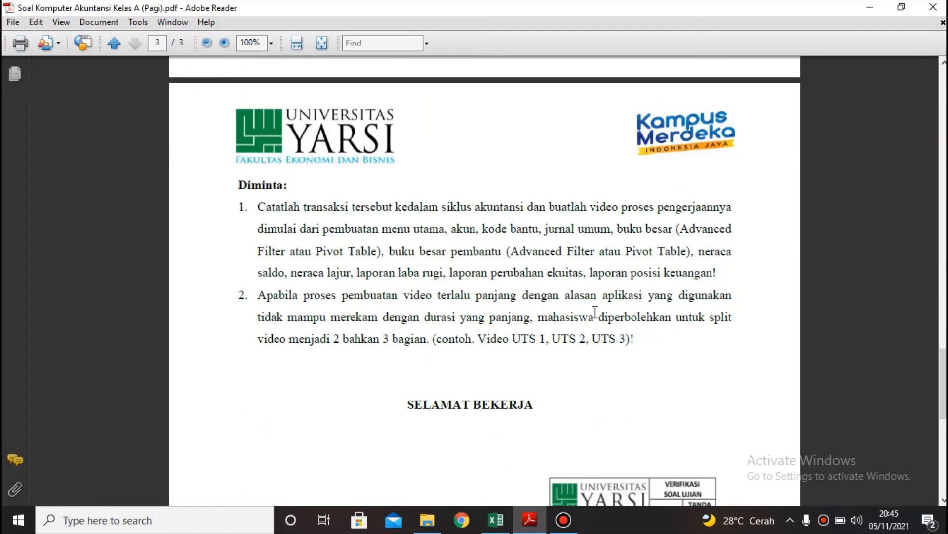
Switch to the UTS KOMPAK workbook in Excel and go to the BUKU BESAR sheet from the main menu.
left_click(496, 520)
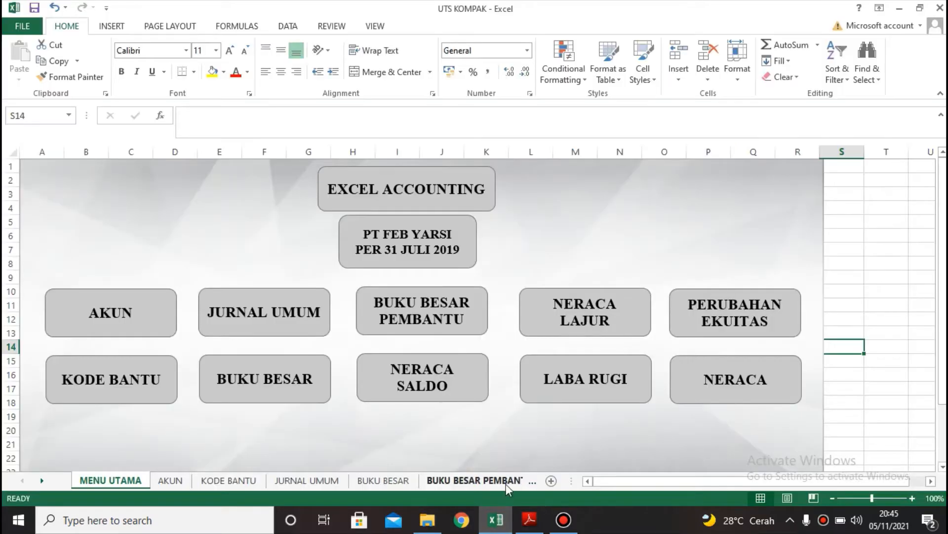
left_click(296, 394)
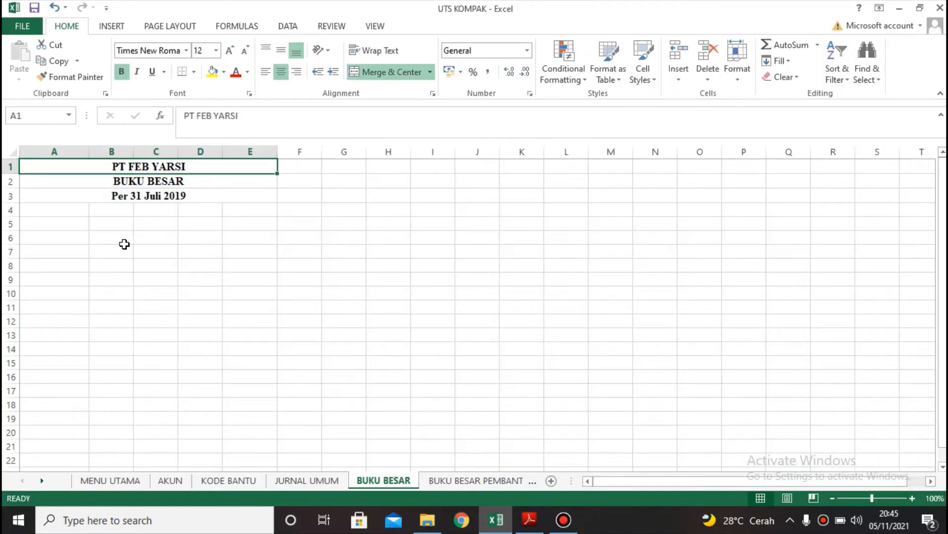
left_click(61, 227)
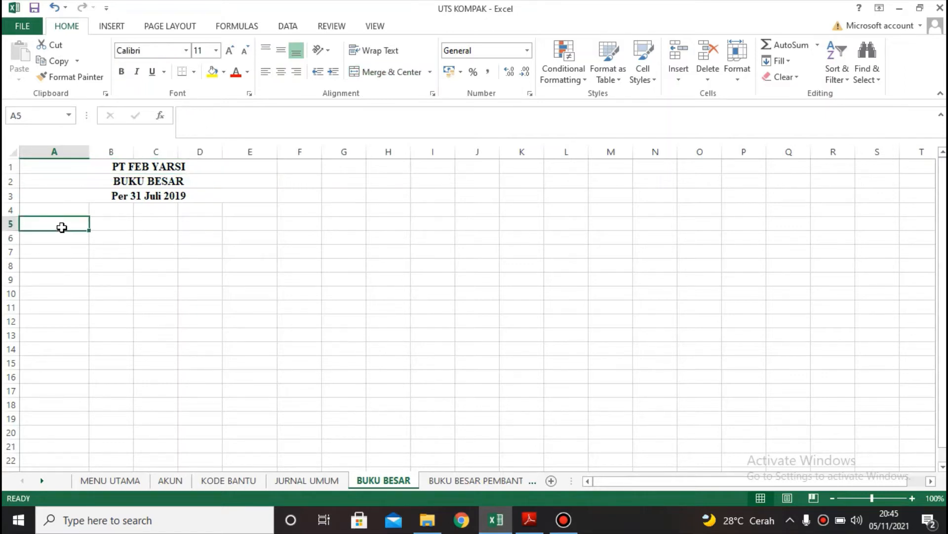
Insert a PivotTable at cell A7 of BUKU BESAR, using 'JURNAL UMUM'!$A$5:$F$68 as the source range.
left_click(68, 247)
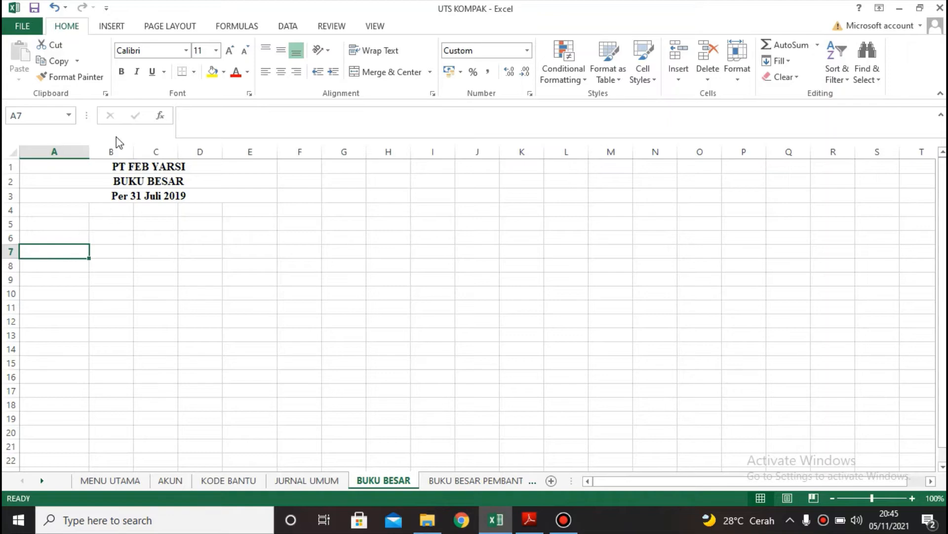
left_click(115, 25)
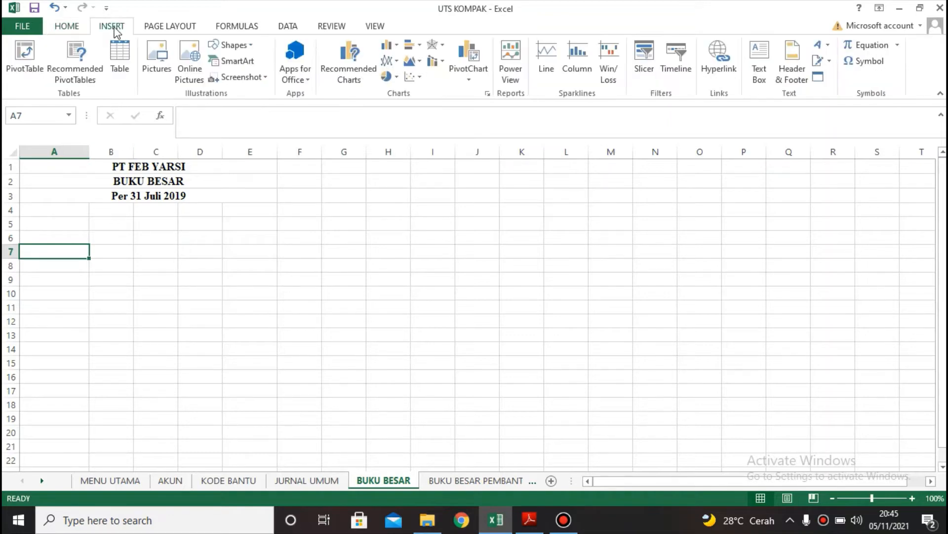
left_click(25, 54)
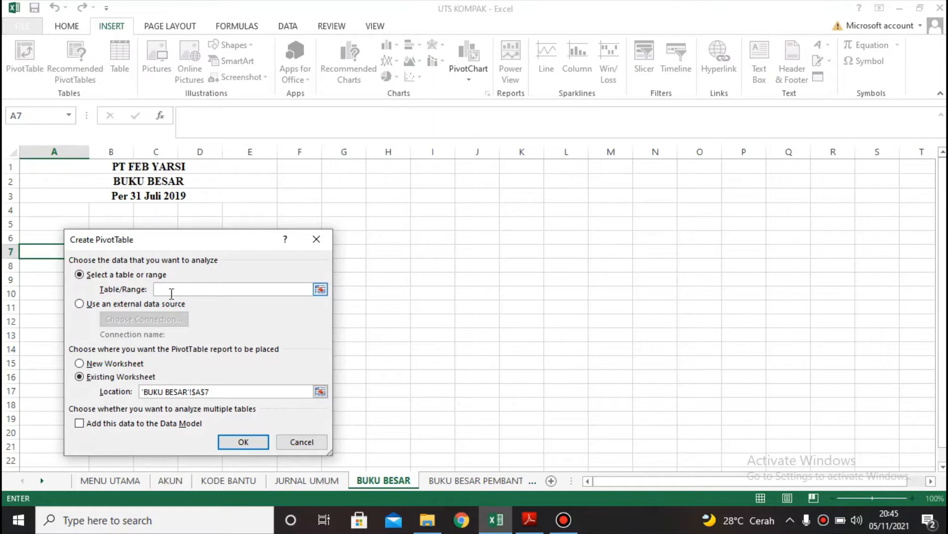
left_click(287, 481)
left_click_drag(41, 229, 673, 269)
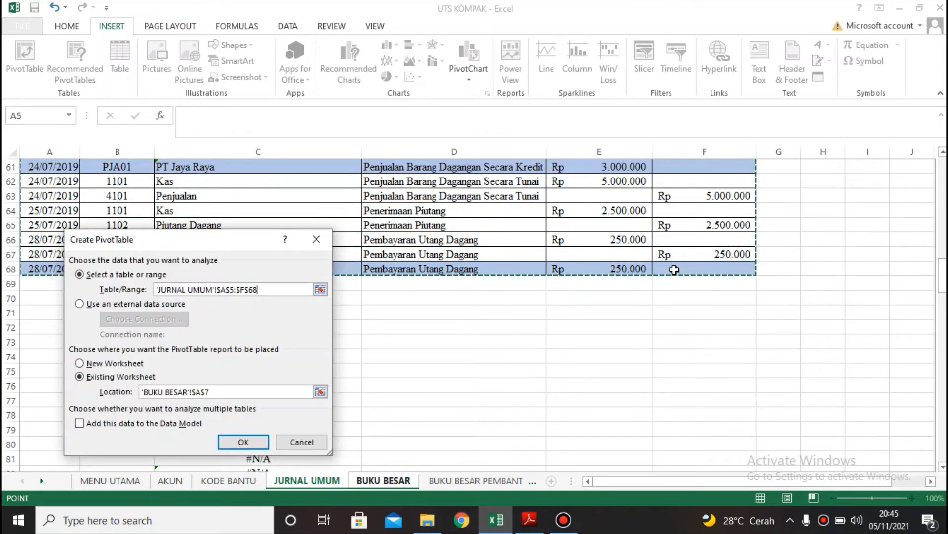
left_click(243, 441)
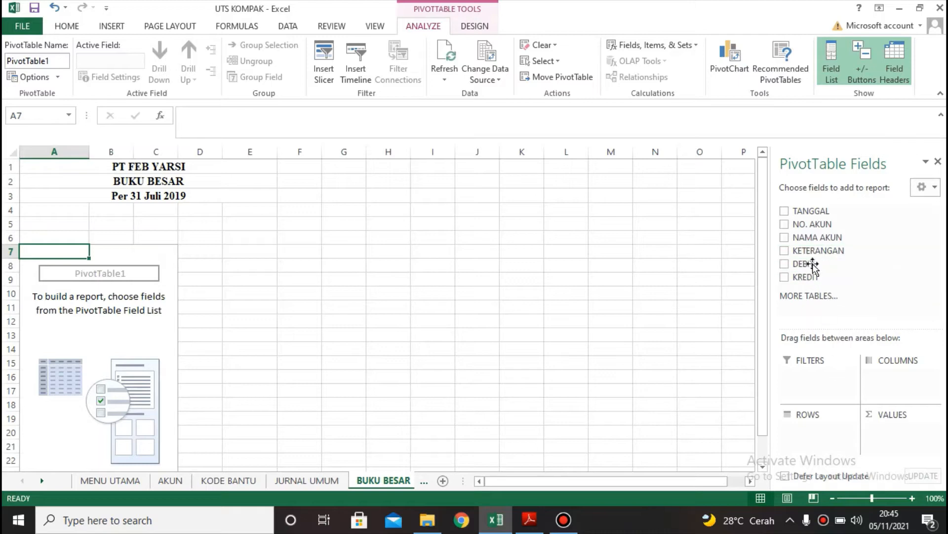
Lay out the PivotTable with NO. AKUN as filter, TANGGAL and KETERANGAN as rows, and DEBIT and KREDIT as values.
left_click_drag(830, 226, 810, 376)
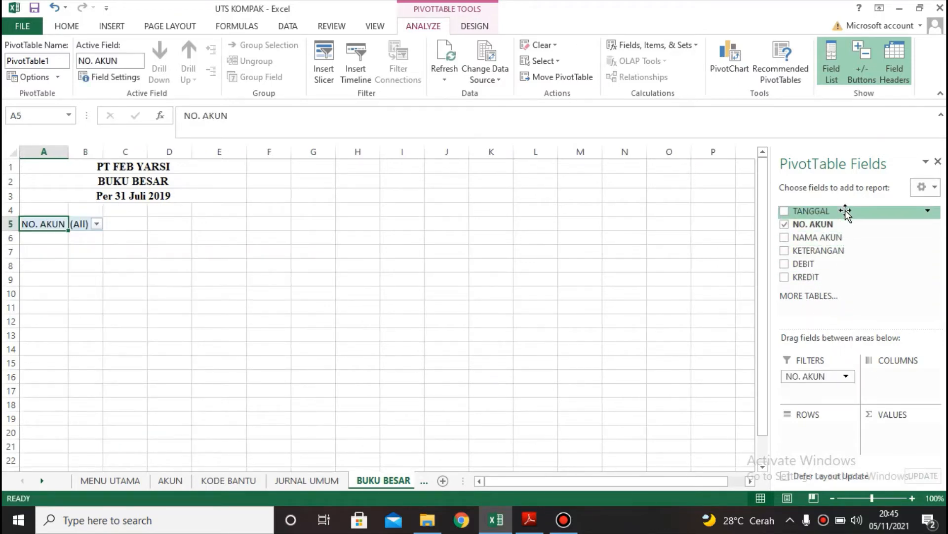
left_click_drag(820, 211, 820, 431)
left_click_drag(819, 250, 820, 445)
left_click_drag(806, 269, 889, 432)
left_click_drag(810, 277, 887, 445)
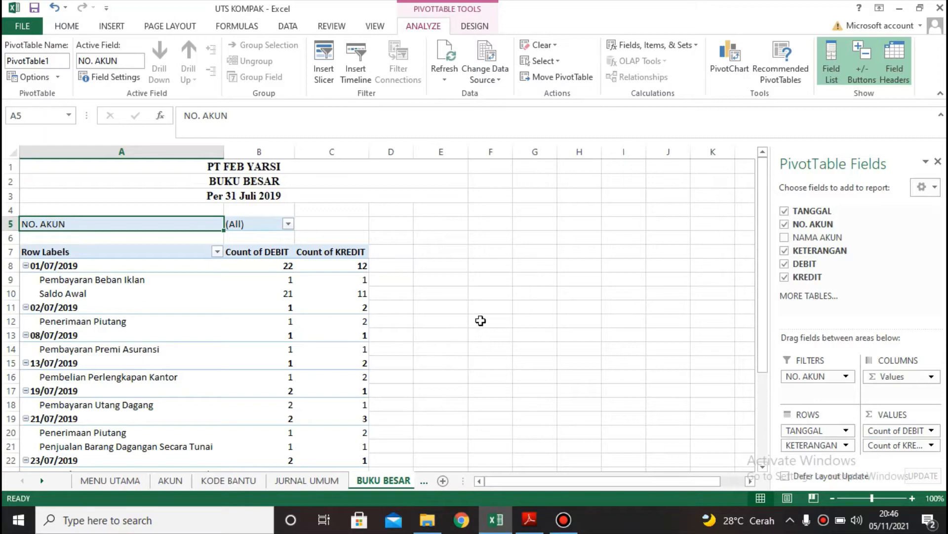
Set the TANGGAL field to no subtotals and show its item labels in tabular form.
left_click(847, 433)
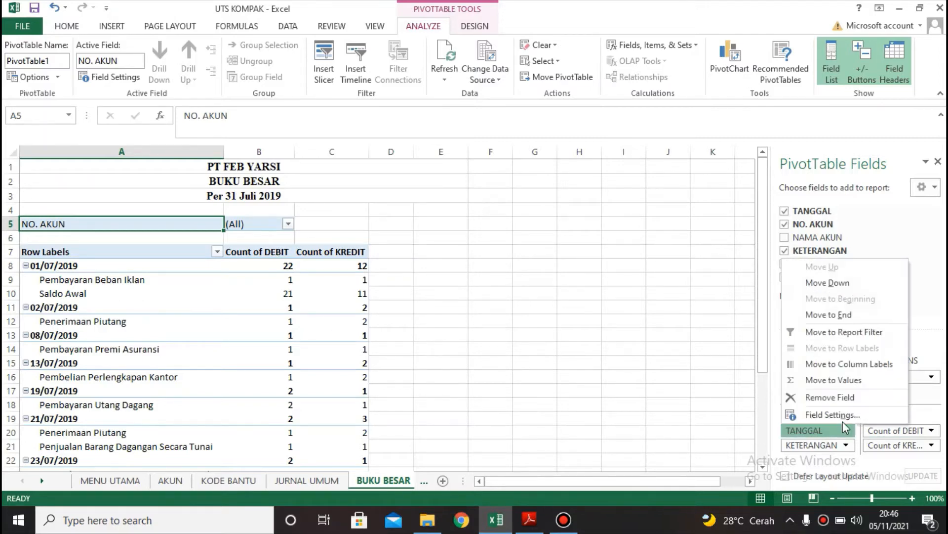
left_click(846, 416)
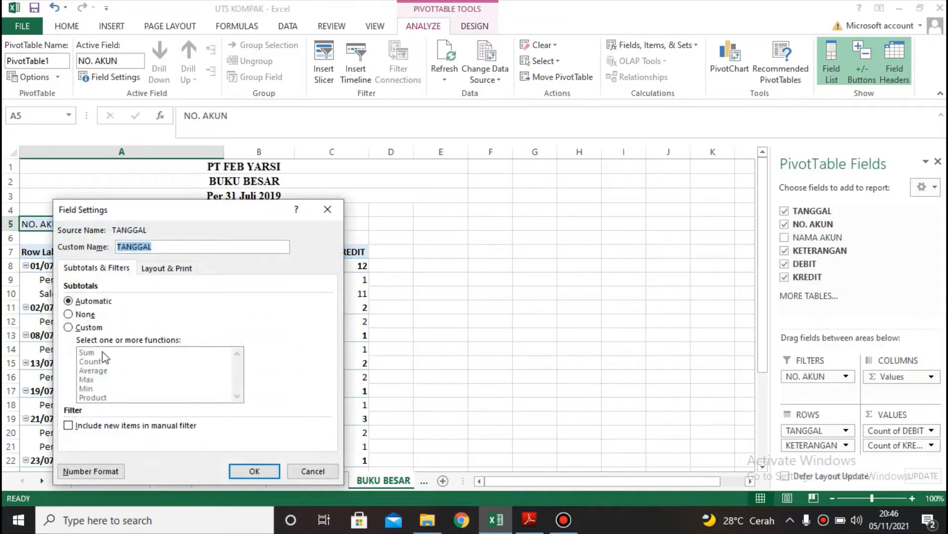
left_click(91, 319)
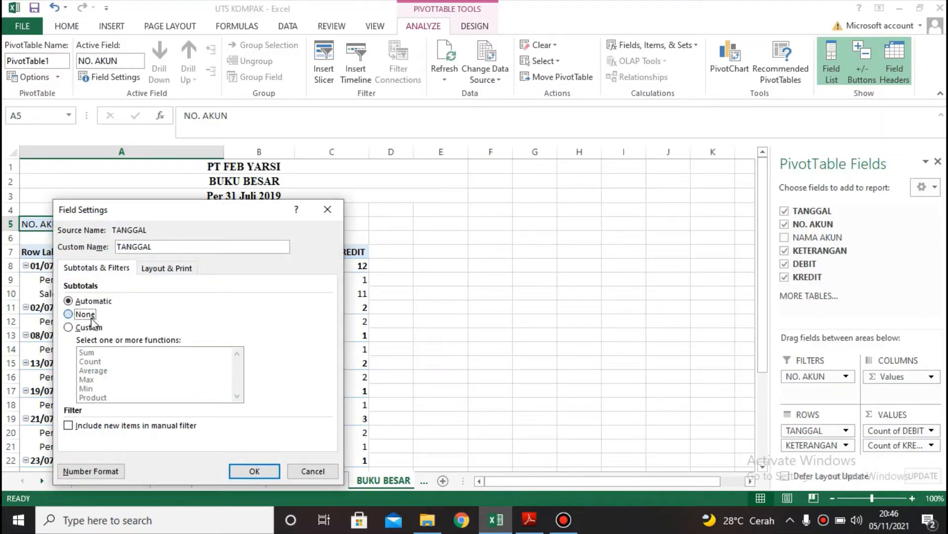
left_click(145, 270)
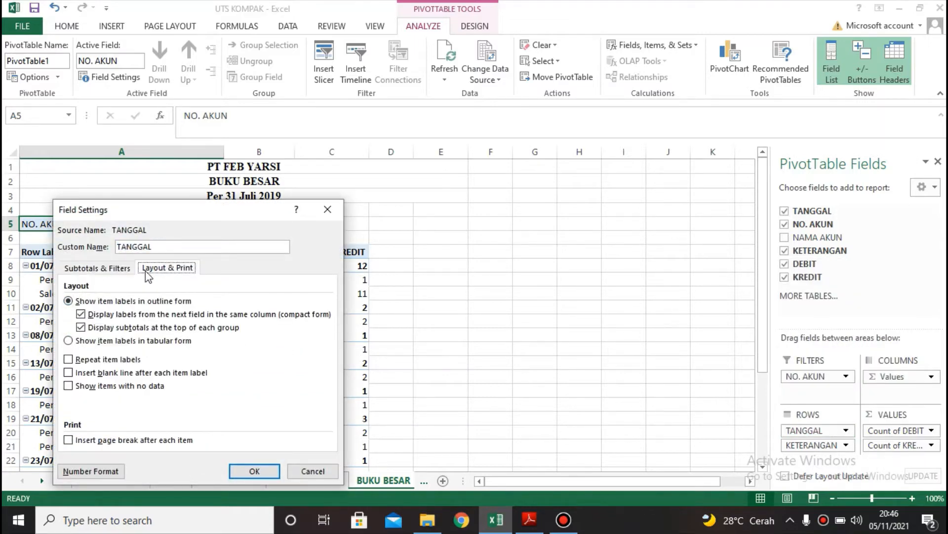
left_click(114, 341)
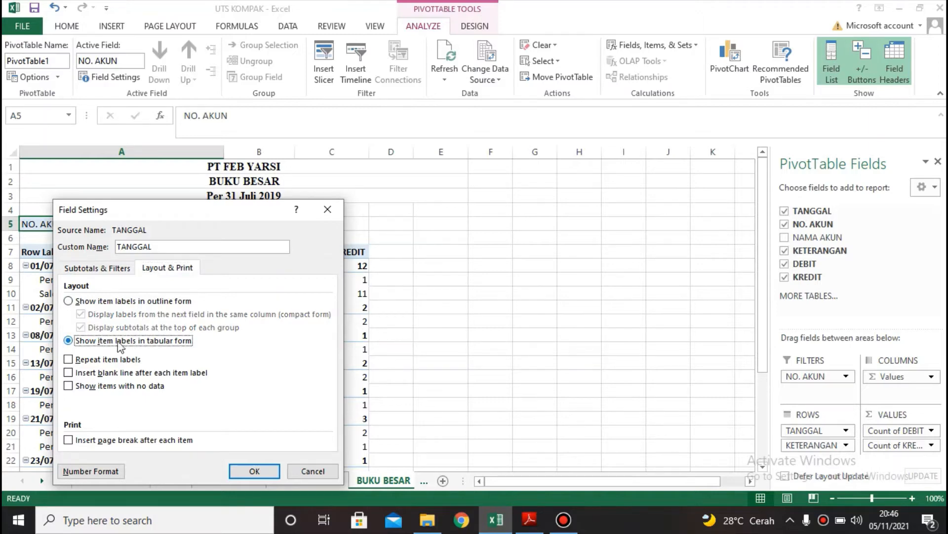
left_click(260, 474)
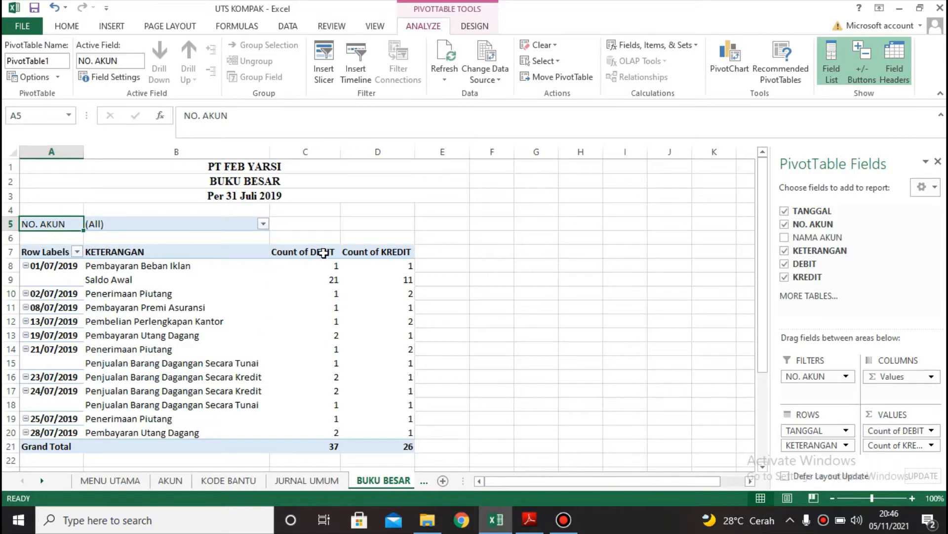
Summarize the DEBIT and KREDIT value fields by Sum instead of Count.
left_click(323, 253)
double_click(324, 250)
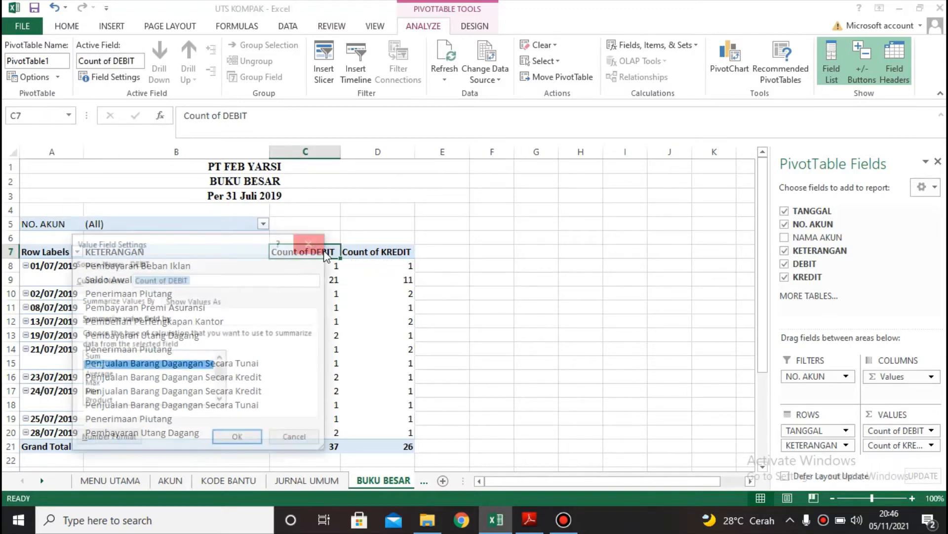
left_click(111, 356)
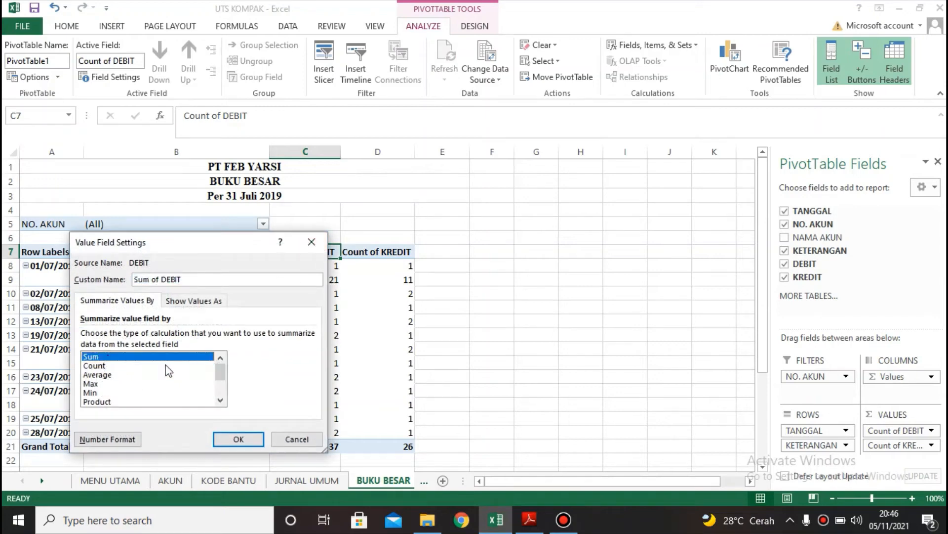
left_click(238, 439)
double_click(356, 253)
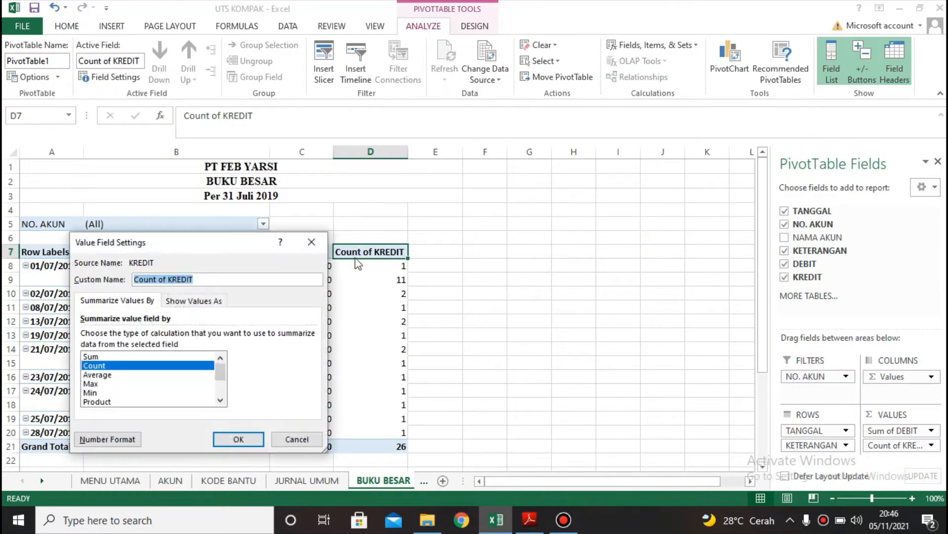
left_click(136, 356)
left_click(257, 439)
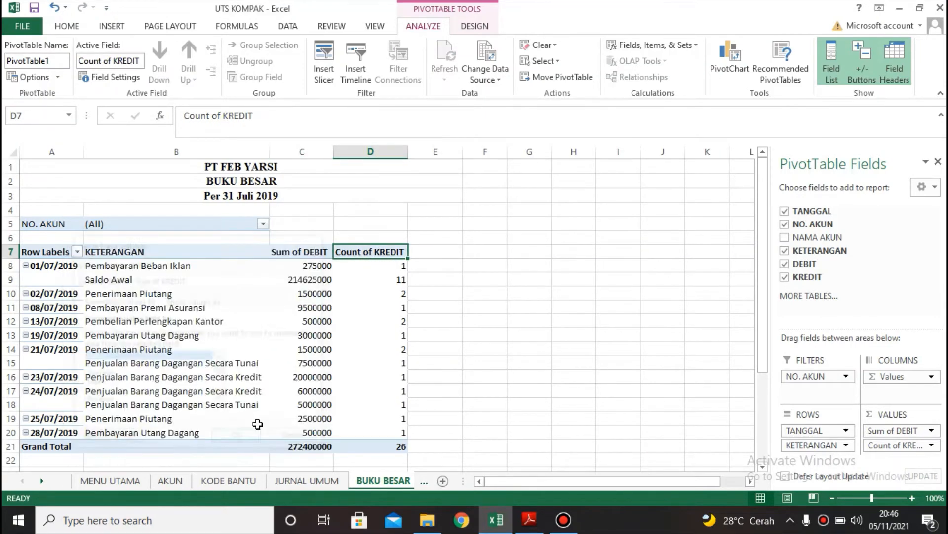
Enter the label NAMA AKUN in cell A6, below the NO. AKUN filter.
left_click(54, 237)
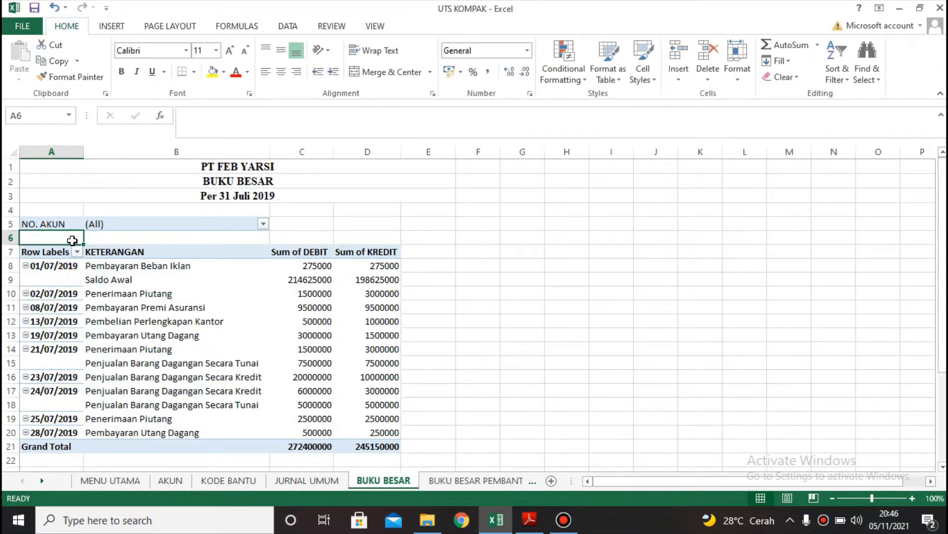
type("NAMA AKUN")
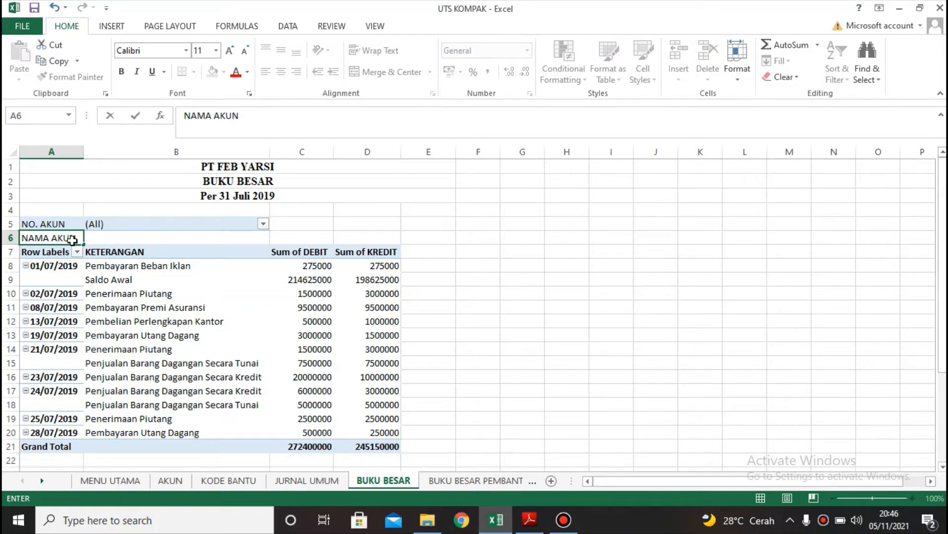
key("Return")
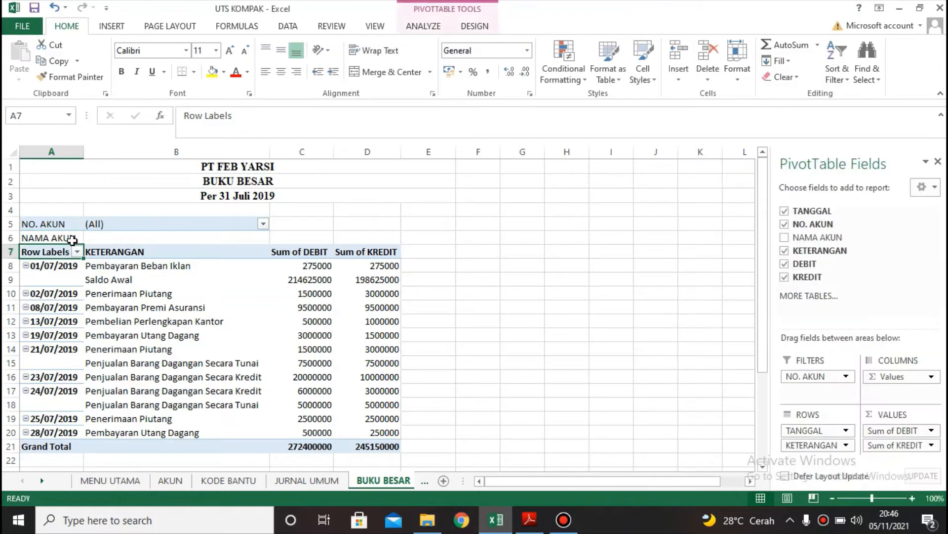
Format the NAMA AKUN label in A6 with the custom number format @* ":" to append a right-aligned colon.
left_click(72, 240)
right_click(60, 238)
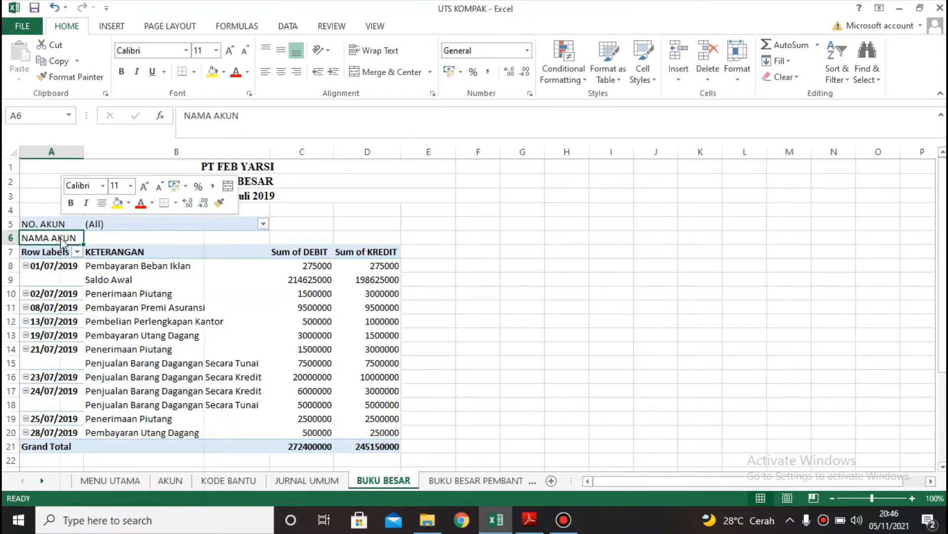
left_click(109, 443)
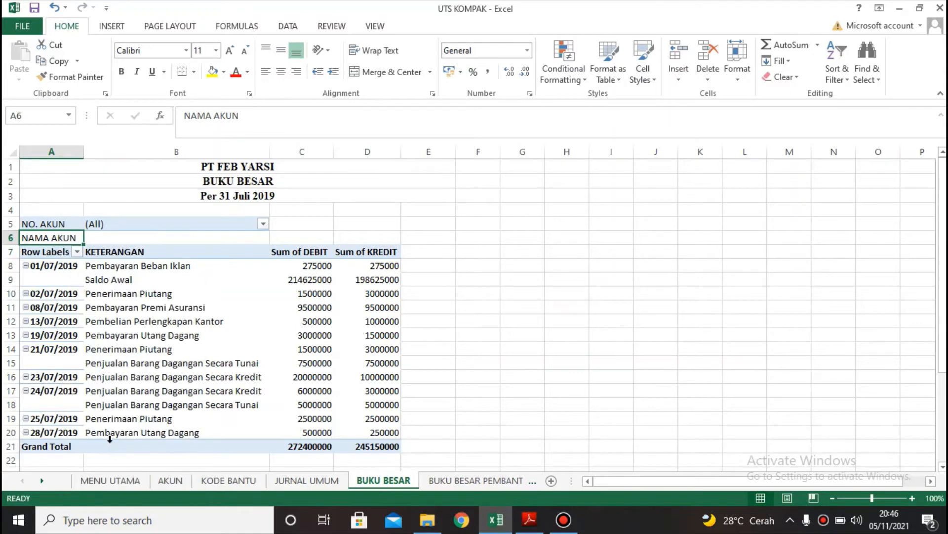
left_click(44, 346)
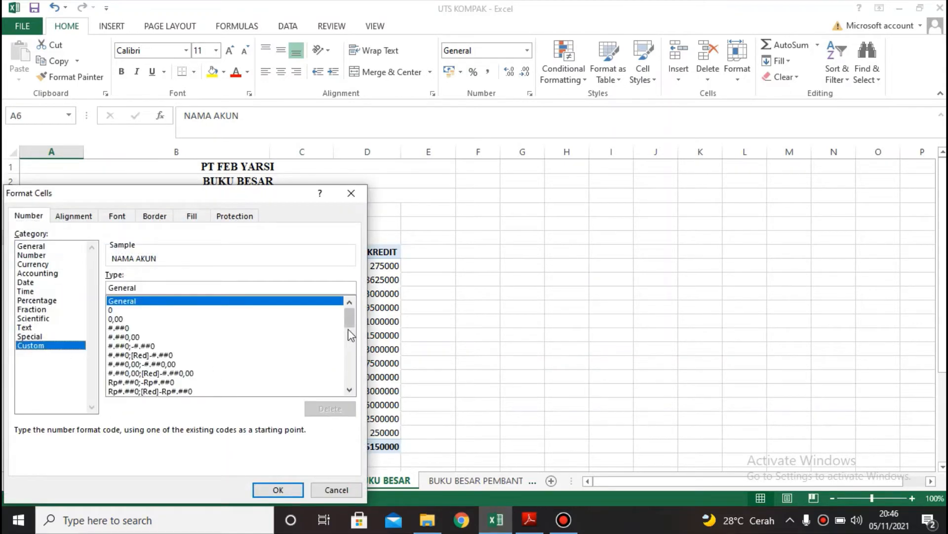
left_click_drag(350, 316, 354, 379)
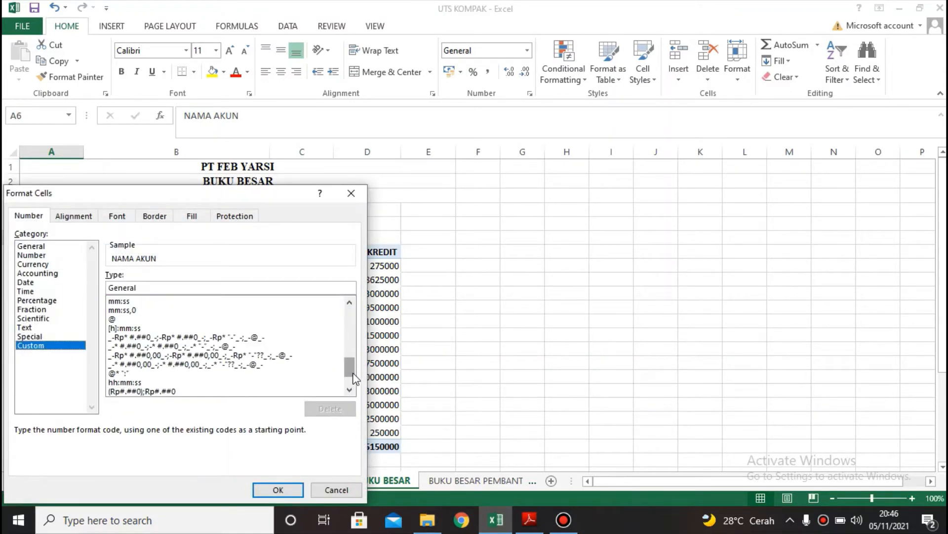
left_click(119, 373)
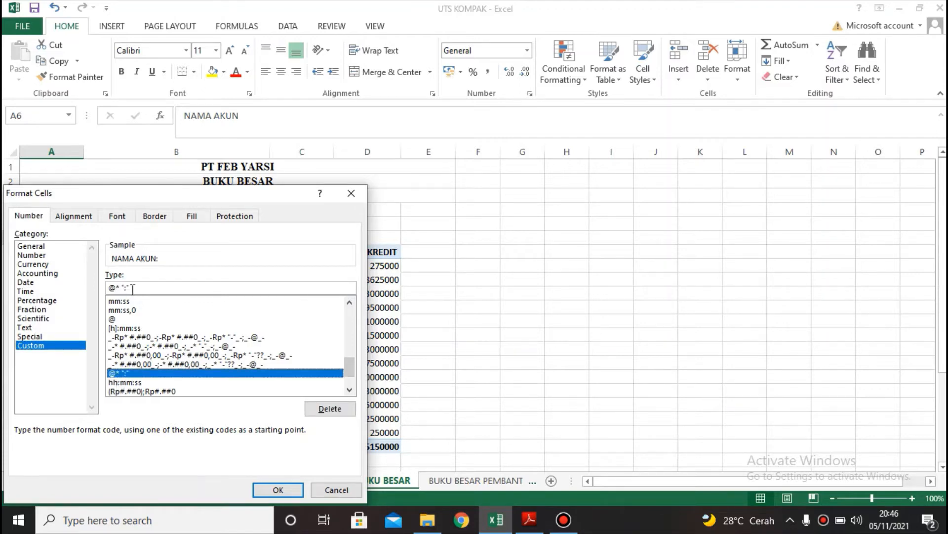
left_click(278, 489)
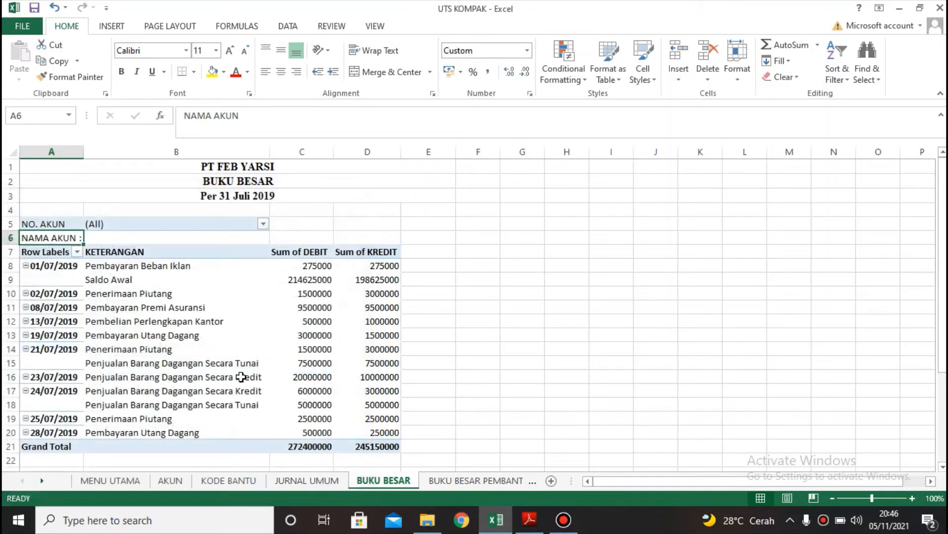
Apply the custom number format @* ":" to the NO. AKUN filter label in A5.
left_click(67, 225)
right_click(68, 225)
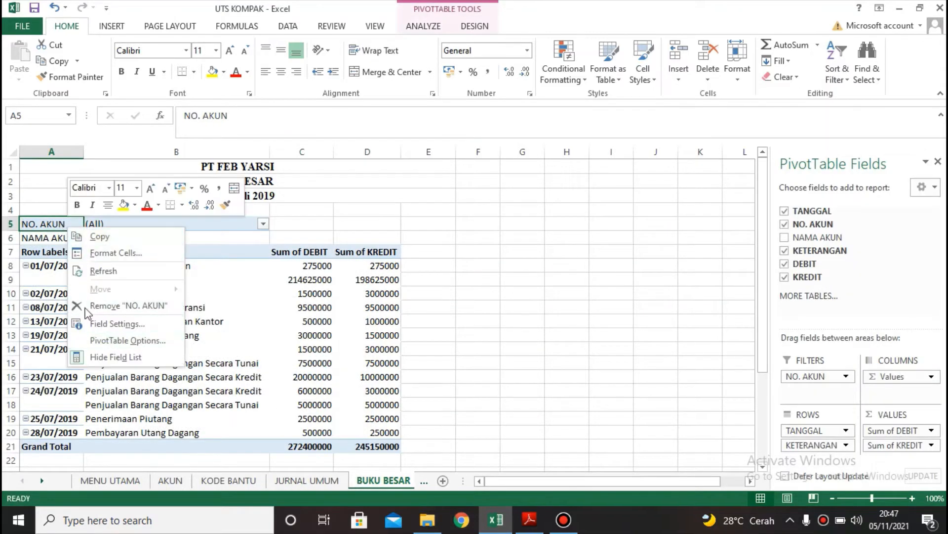
left_click(152, 259)
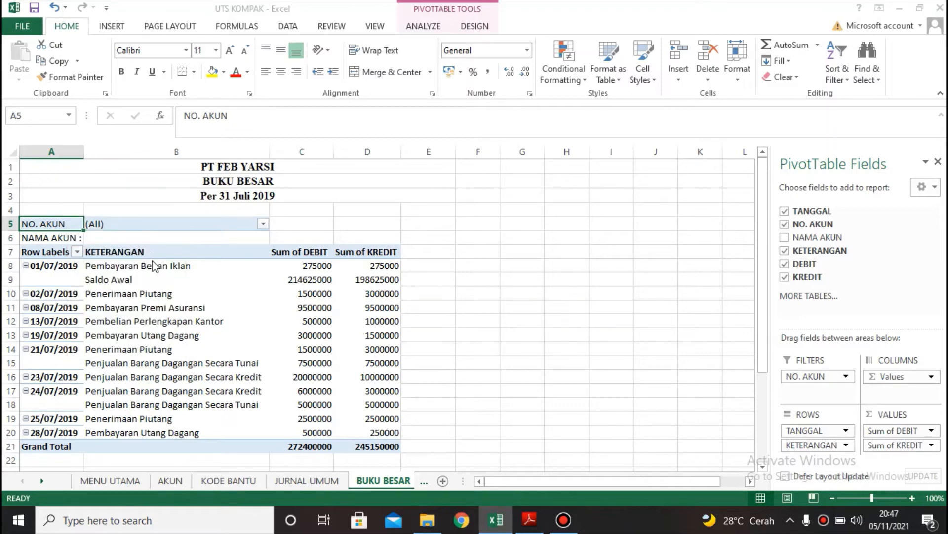
left_click(75, 253)
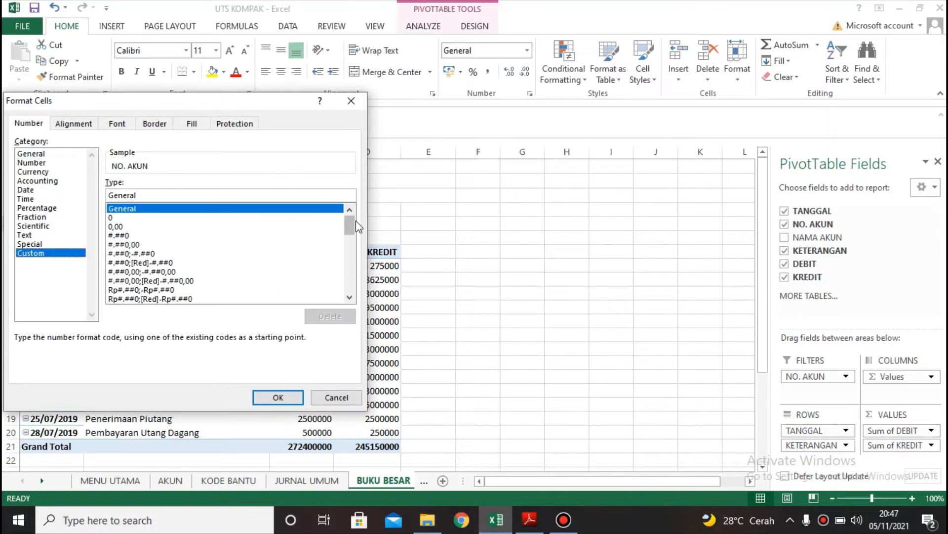
left_click_drag(350, 223, 349, 282)
left_click(162, 254)
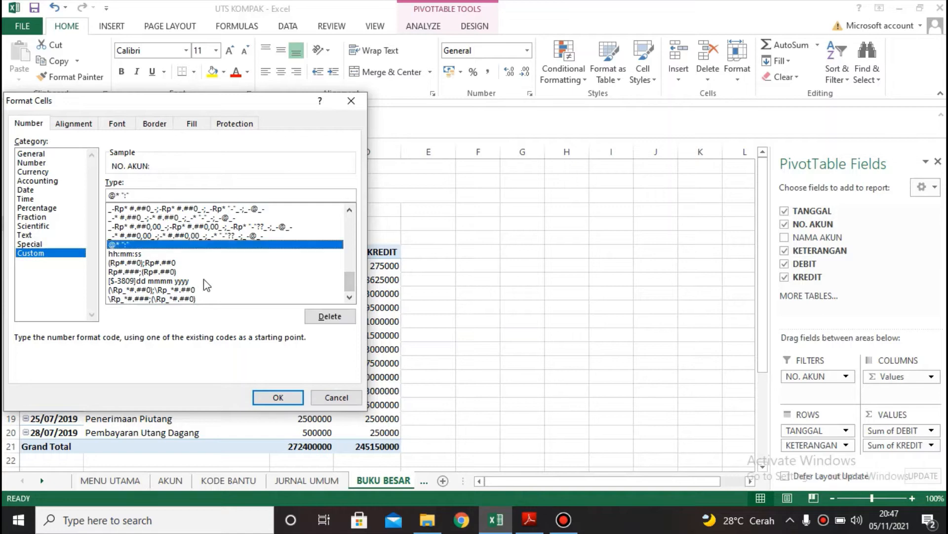
left_click(276, 396)
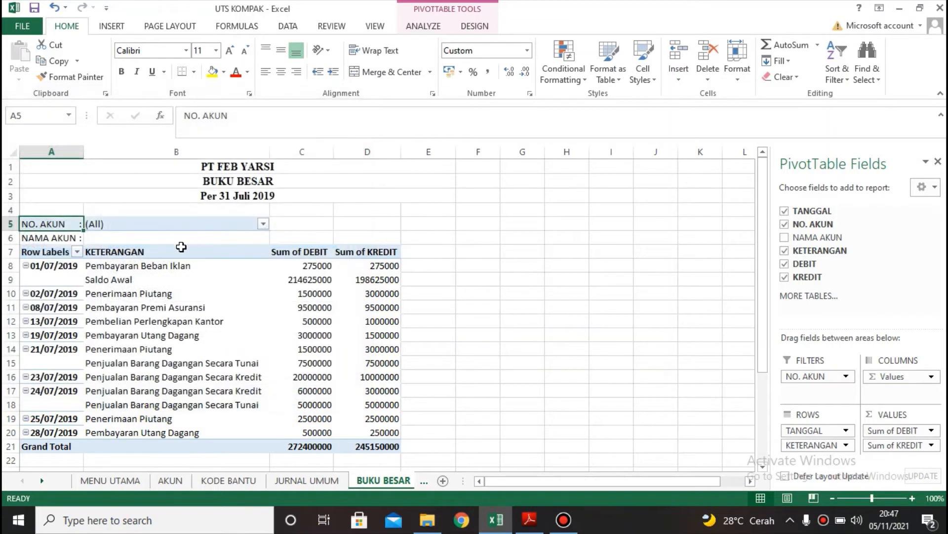
Copy the NAMA AKUN label from A6 into cells D5 and D6.
left_click(59, 238)
key("ctrl+c")
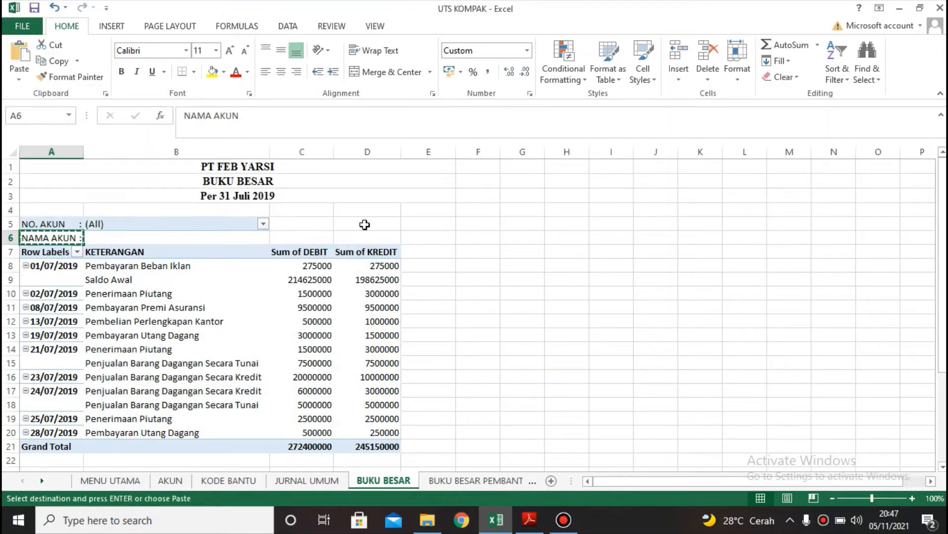
left_click_drag(365, 223, 390, 241)
key("ctrl+v")
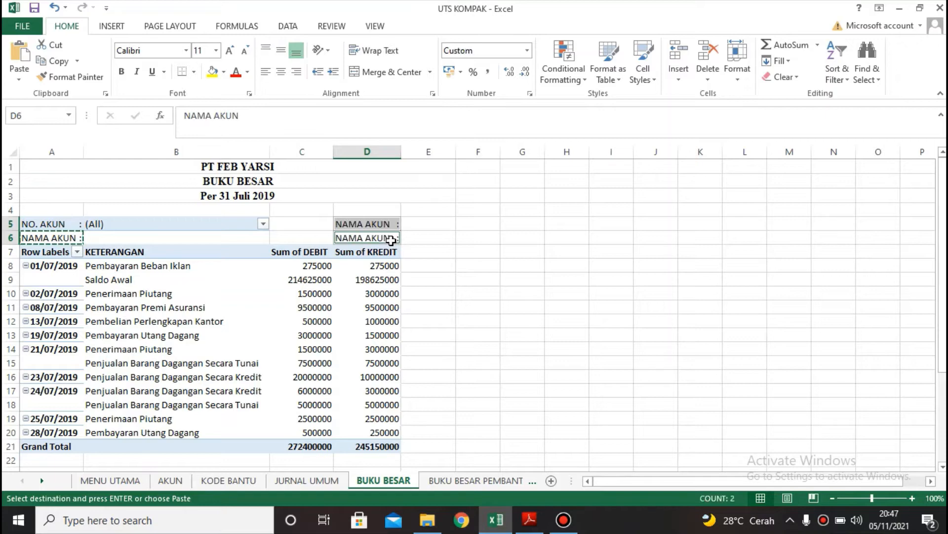
left_click(451, 227)
Replace the label text in D5 with POS SALDO.
left_click(388, 221)
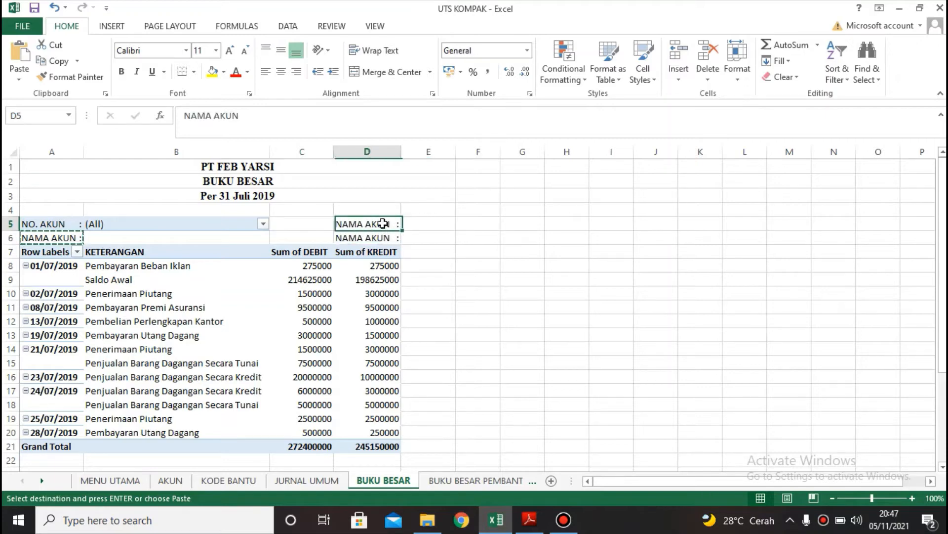
left_click(257, 114)
key("BackSpace")
key("BackSpace")
key("BackSpace")
key("BackSpace")
key("BackSpace")
key("BackSpace")
key("BackSpace")
key("BackSpace")
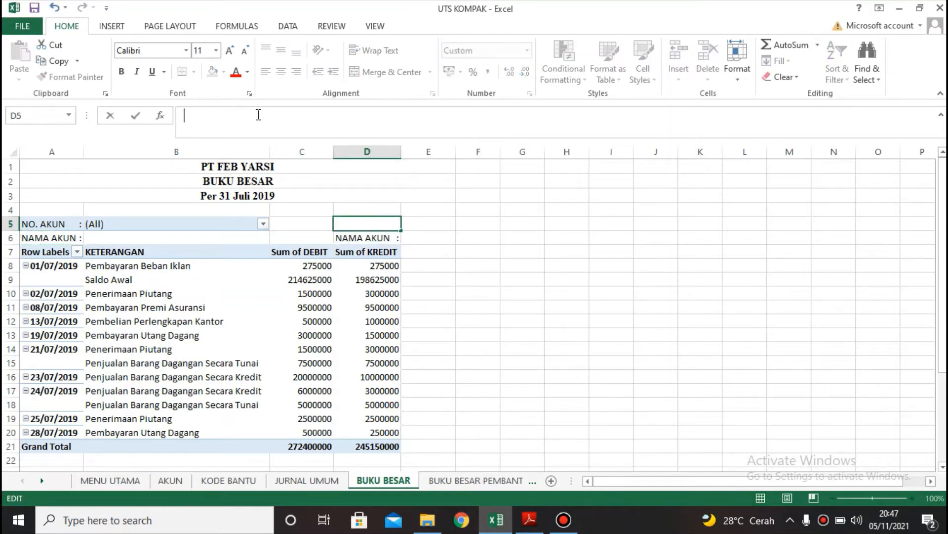
type("POS SALDO")
key("Return")
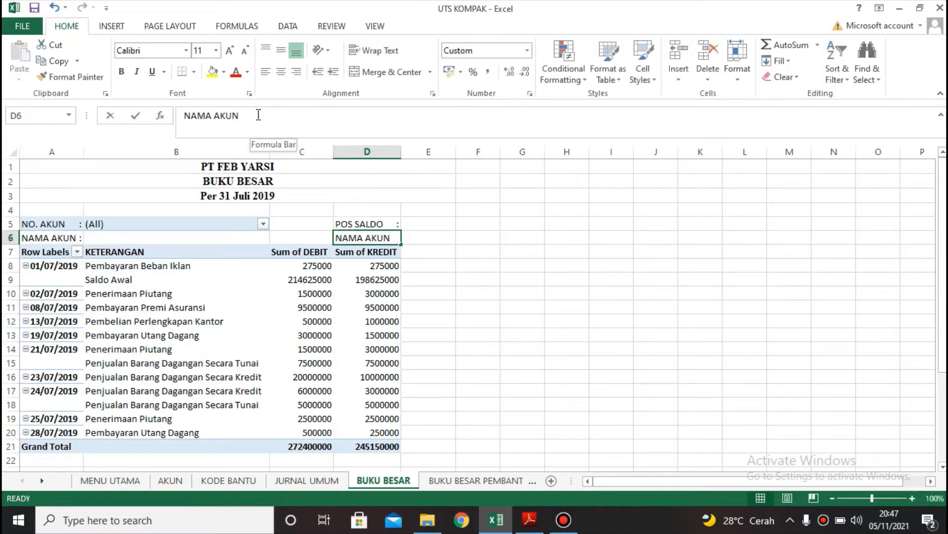
Replace the label text in D6 with SALDO AWAL.
left_click(258, 114)
key("BackSpace")
key("BackSpace")
key("BackSpace")
key("BackSpace")
key("BackSpace")
key("BackSpace")
key("BackSpace")
key("BackSpace")
type("SALDO AWAL")
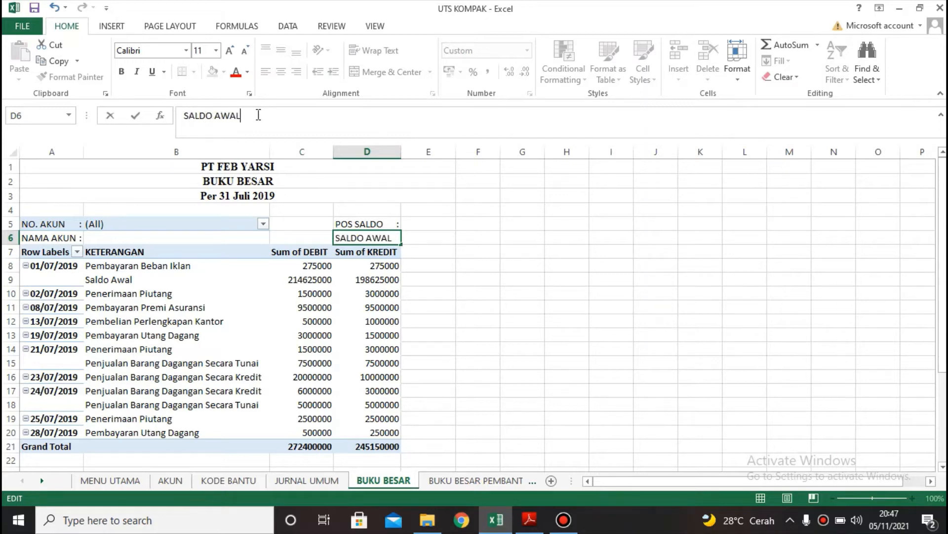
key("Return")
Enter the formula =VLOOKUP(B5;DAFTAR_AKUN;2;FALSE) in B6 to look up the account name.
left_click(143, 238)
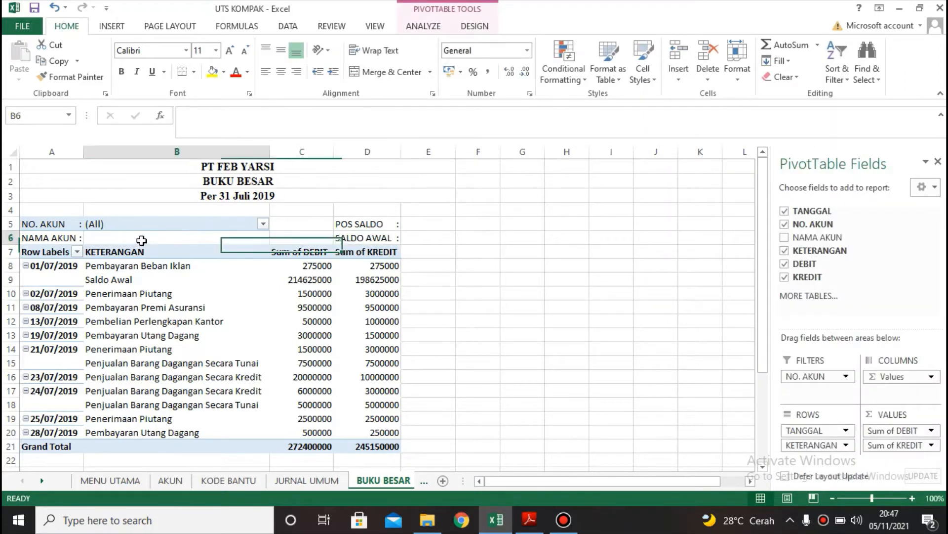
double_click(102, 238)
type("=")
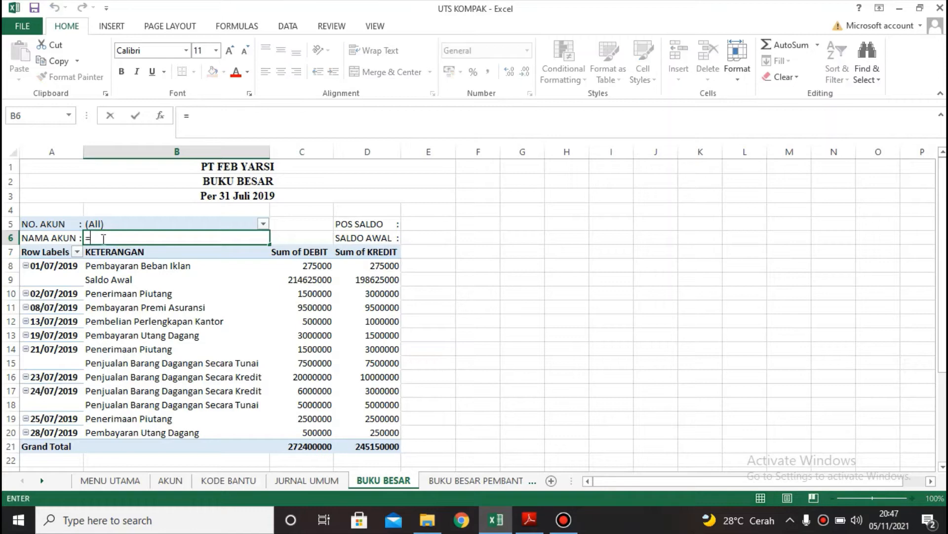
type("VLOO")
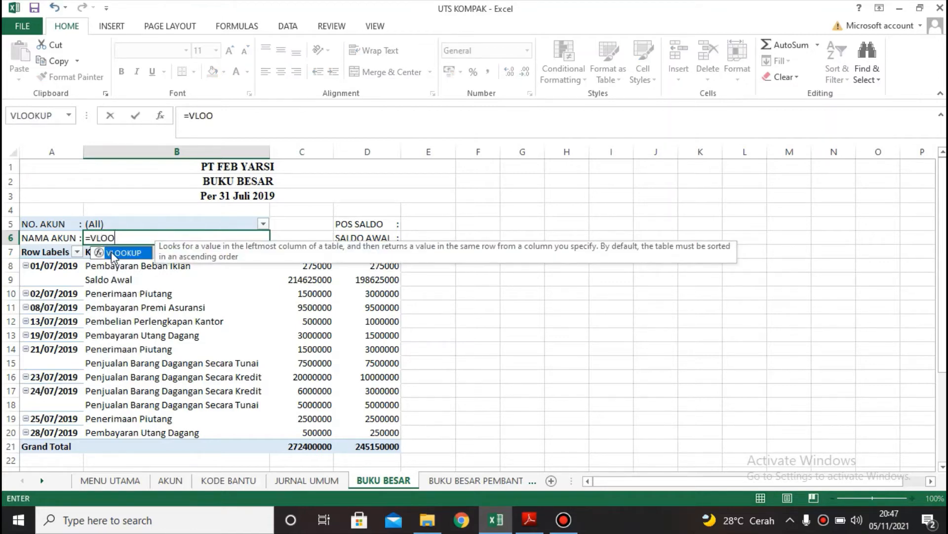
double_click(114, 254)
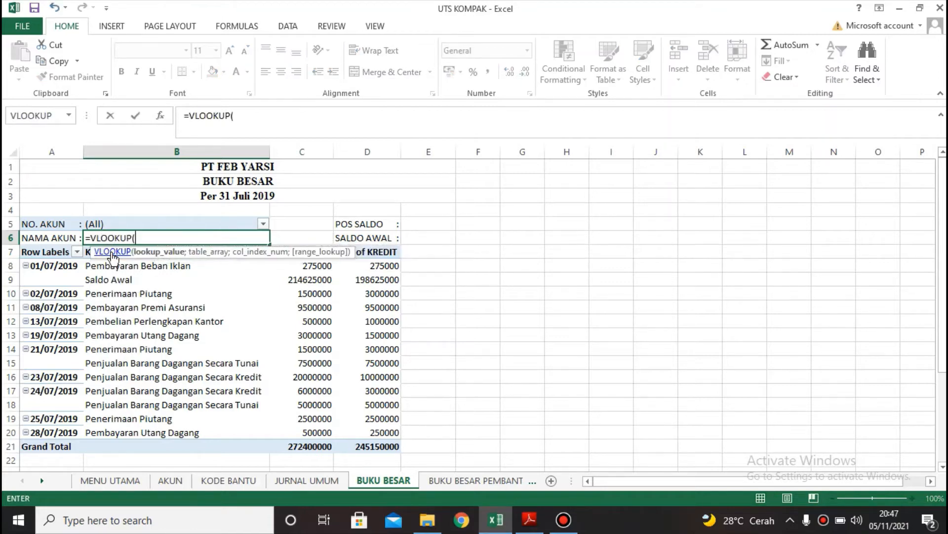
left_click(113, 224)
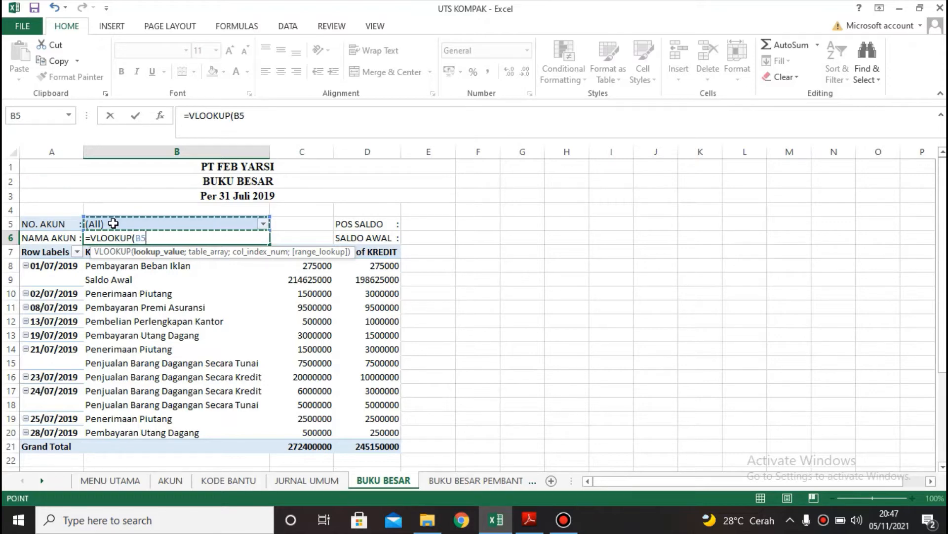
type(";DAF")
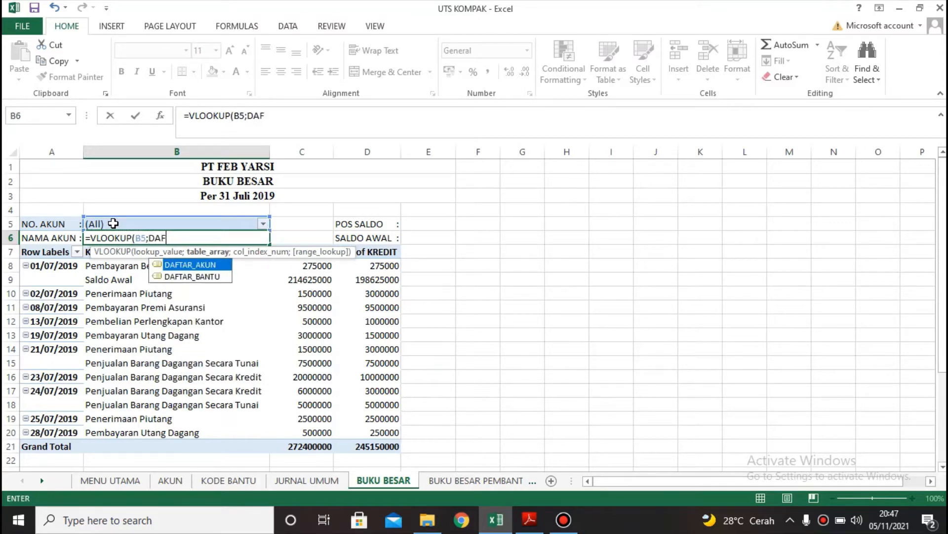
double_click(170, 265)
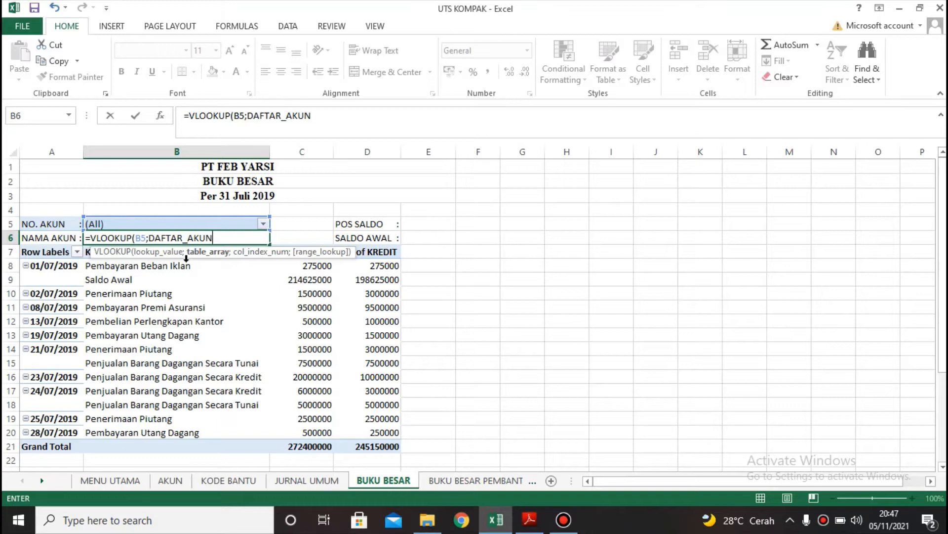
type(";2")
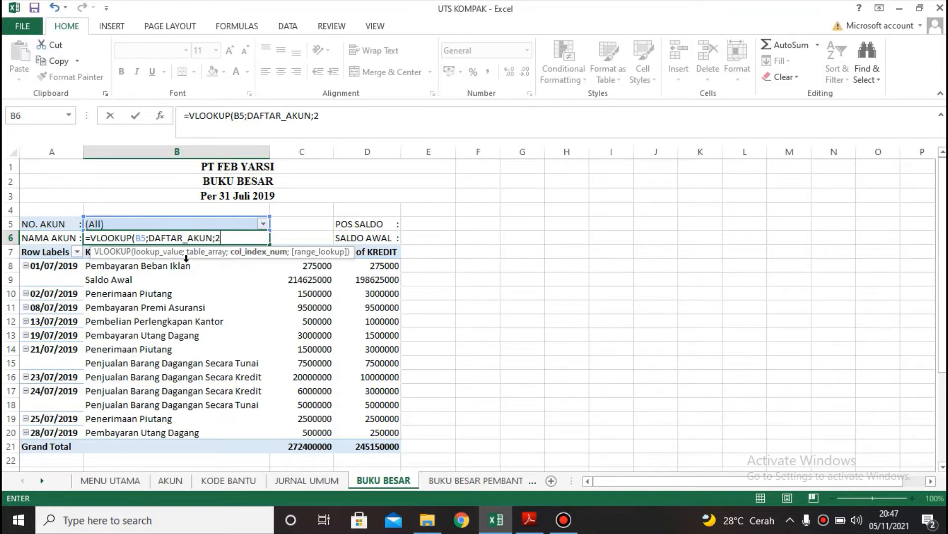
type(";")
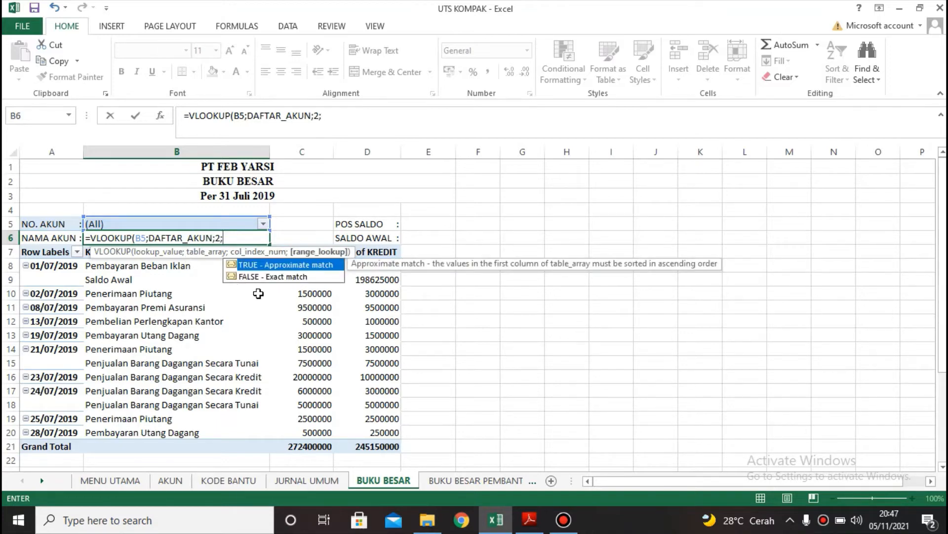
double_click(260, 276)
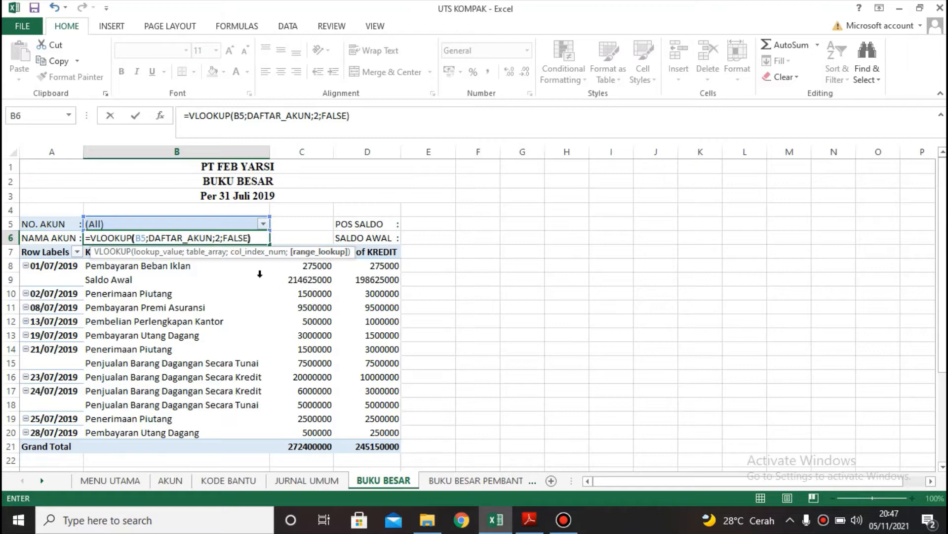
type(")")
key("Return")
Copy the account name lookup from B6 into E5 and E6, and widen column E.
left_click(238, 237)
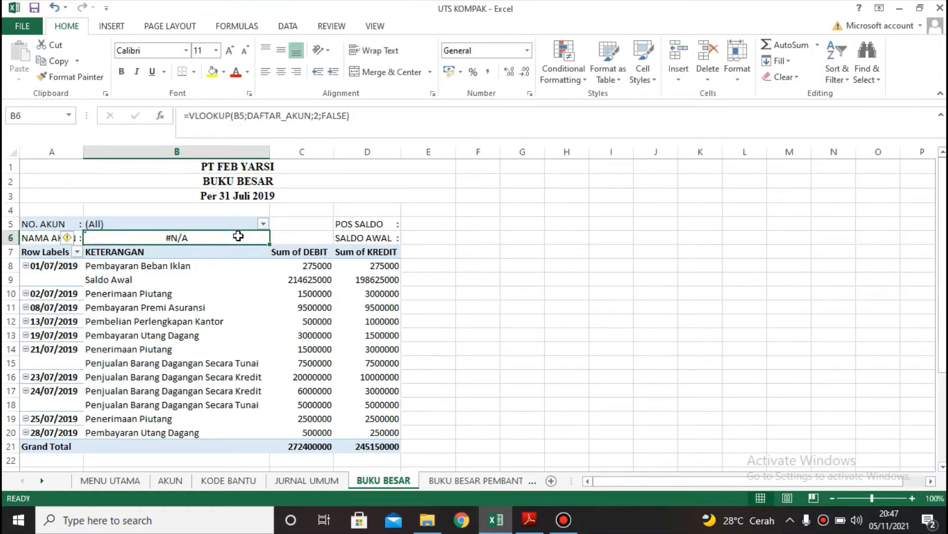
key("ctrl+c")
left_click(435, 226)
key("ctrl+v")
left_click(439, 240)
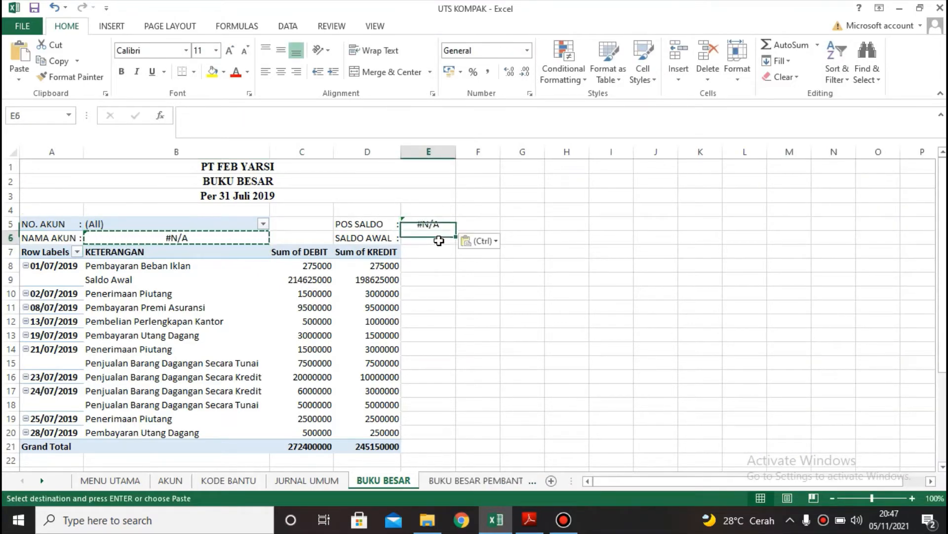
key("ctrl+v")
left_click_drag(456, 152, 494, 151)
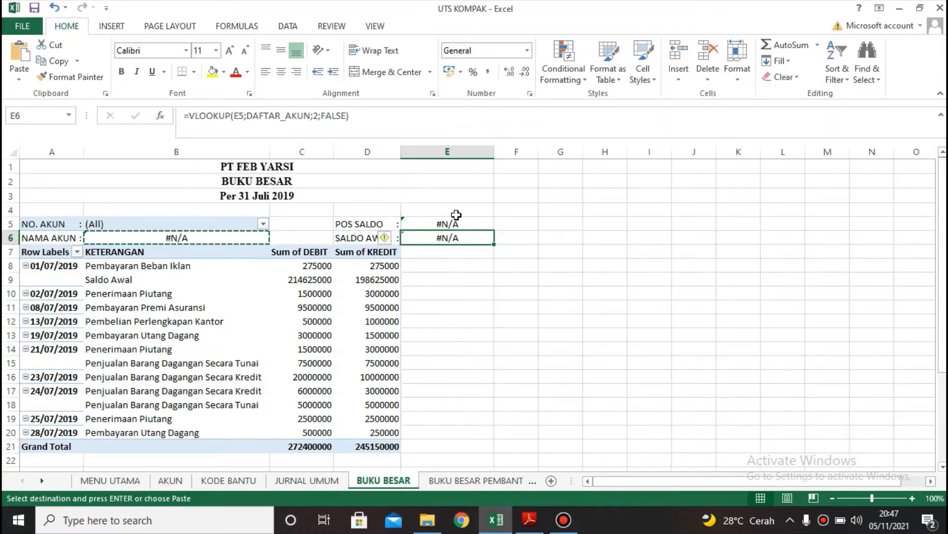
Change the POS SALDO formula in E5 to =VLOOKUP(B5;DAFTAR_AKUN;3;FALSE).
left_click(448, 222)
left_click(241, 115)
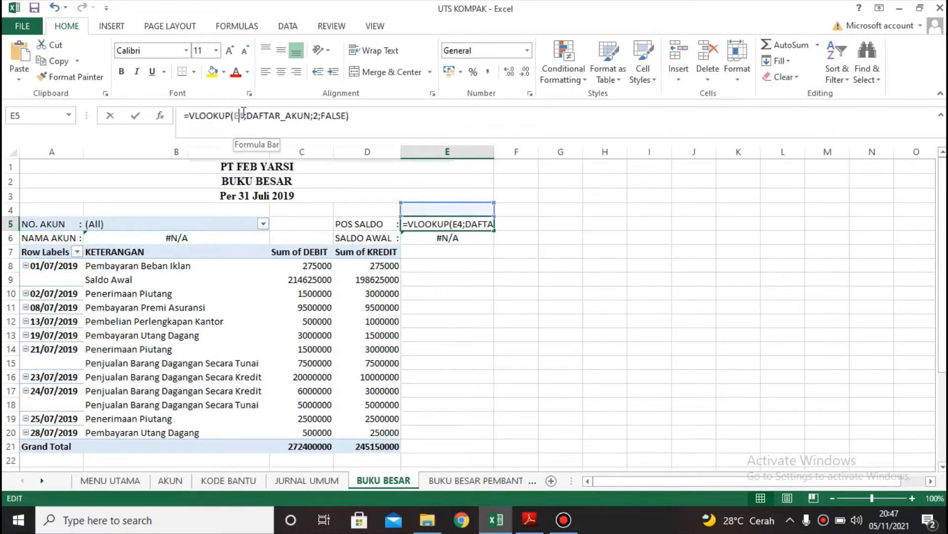
key("BackSpace")
key("Delete")
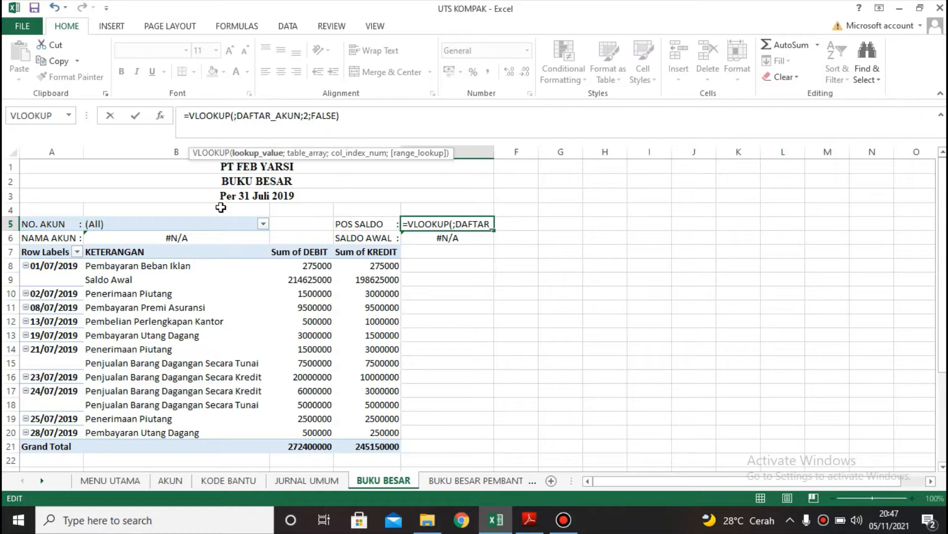
left_click(213, 224)
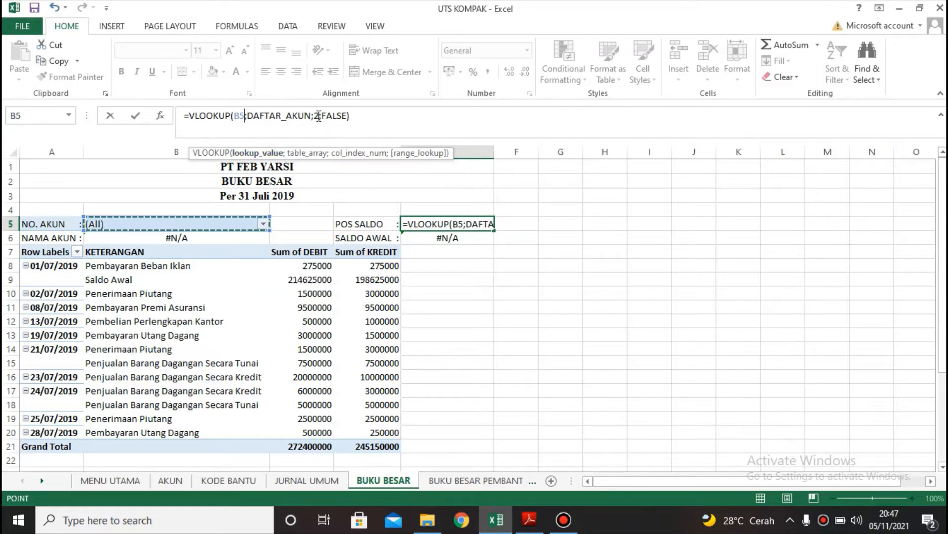
left_click(318, 116)
key("BackSpace")
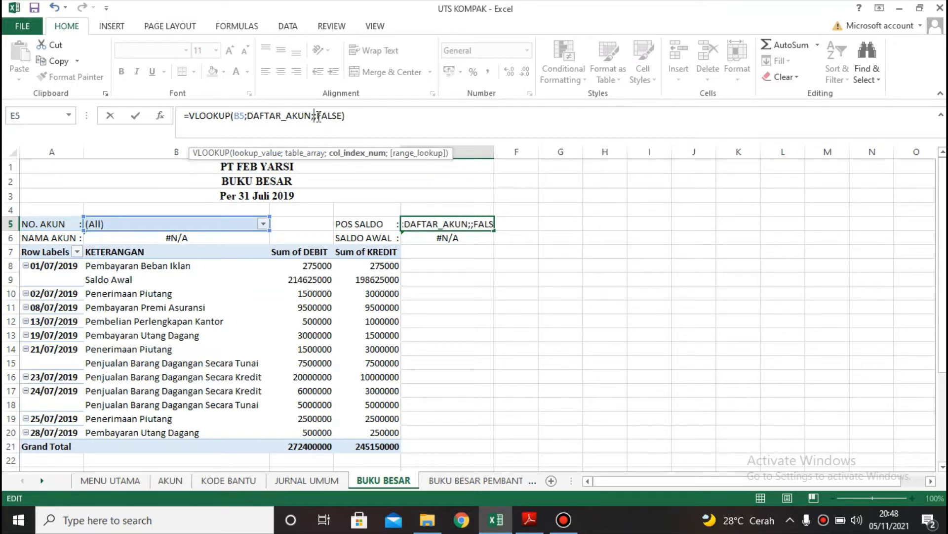
type("3")
key("Return")
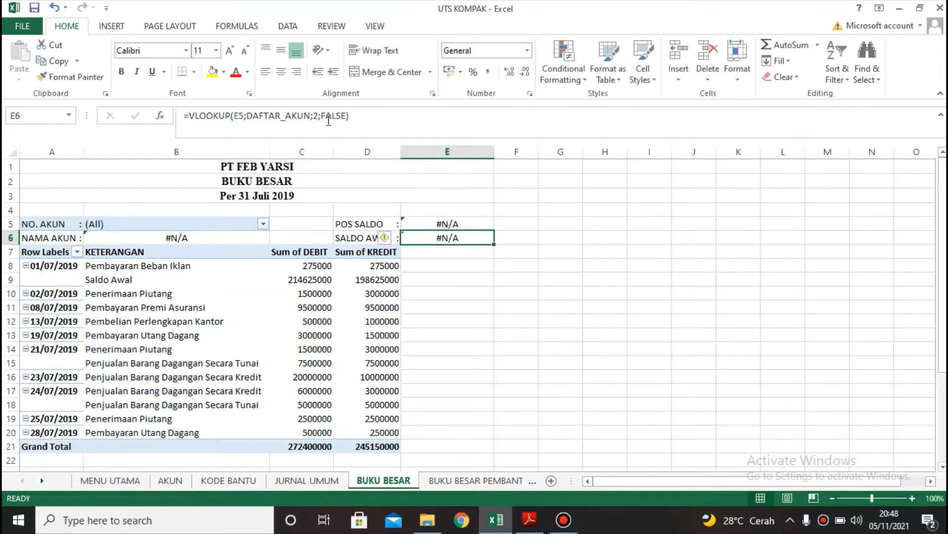
Edit the SALDO AWAL lookup in E6 to use B5 as lookup value and 5 as column index.
left_click(245, 115)
key("BackSpace")
key("BackSpace")
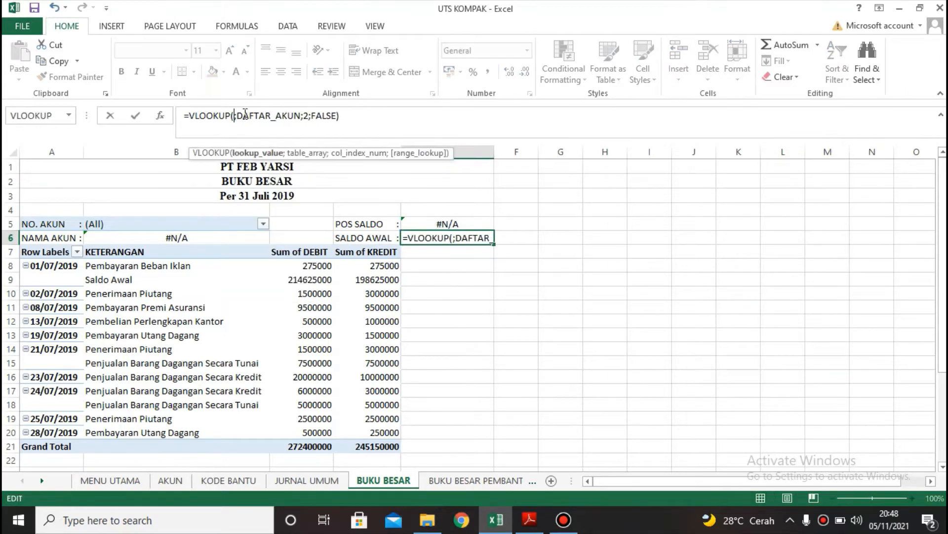
left_click(183, 223)
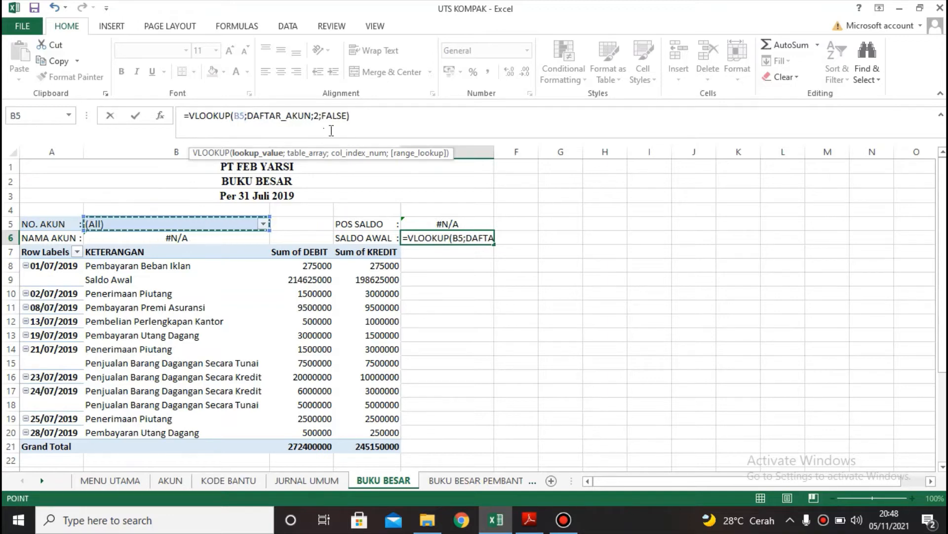
left_click(315, 117)
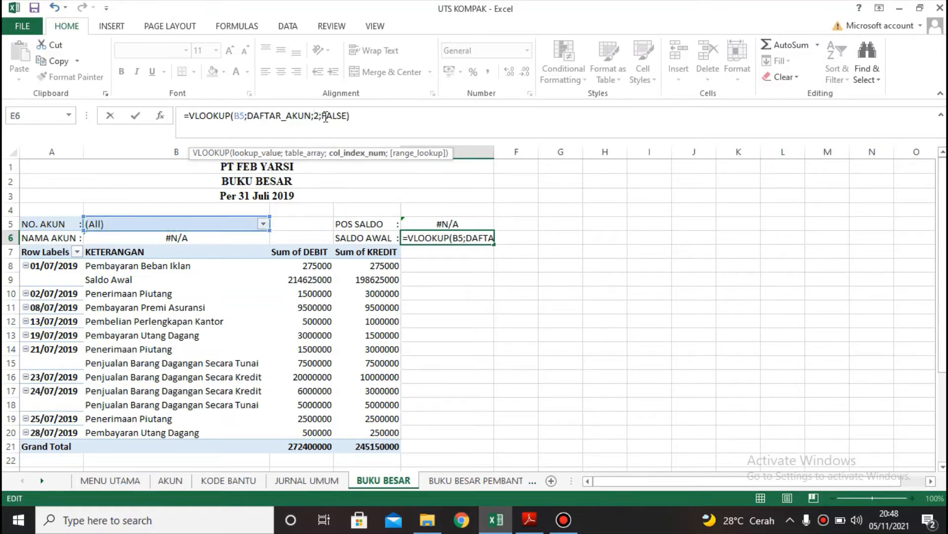
left_click(326, 117)
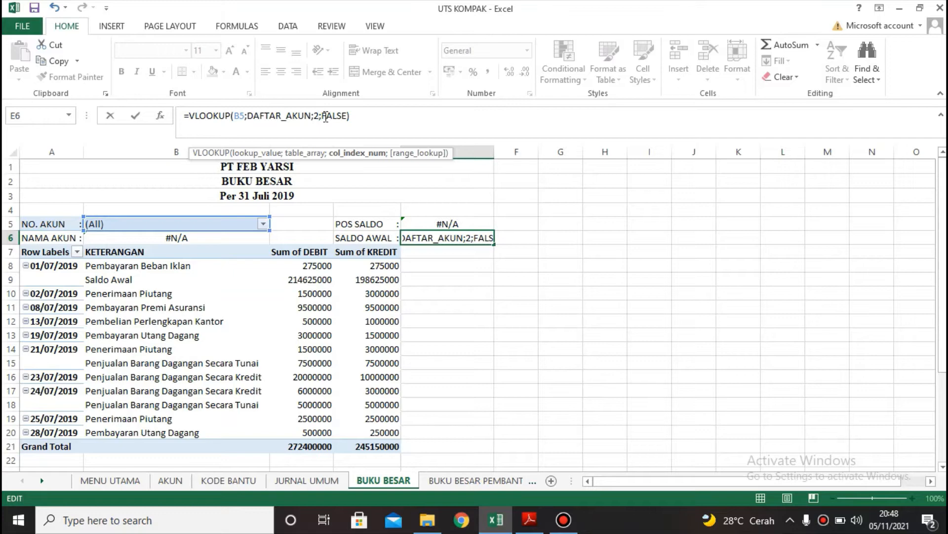
key("Left")
key("BackSpace")
type("5")
Extend the E6 formula by adding +VLOOKUP(B5;DAFTAR_AKUN;6;FALSE) to the existing lookup.
left_click_drag(202, 115, 362, 117)
key("ctrl+c")
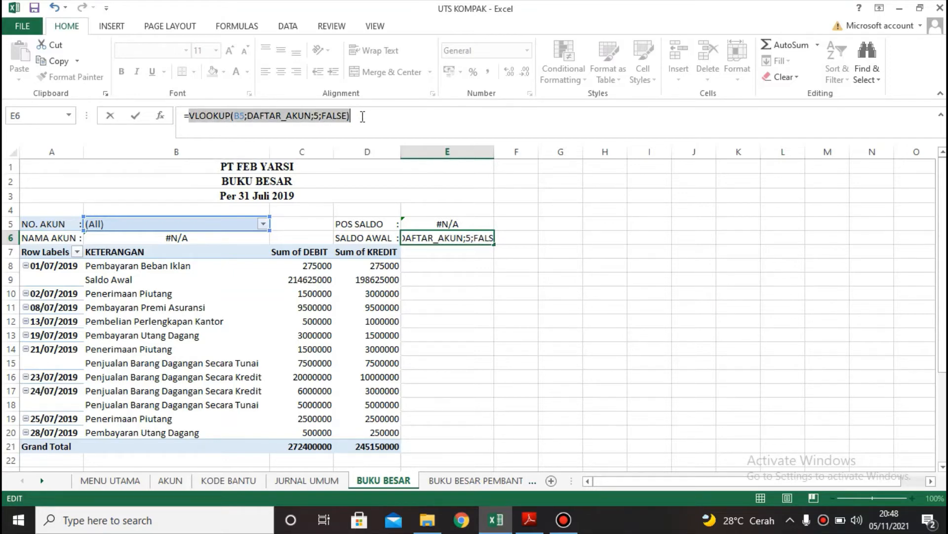
left_click(366, 117)
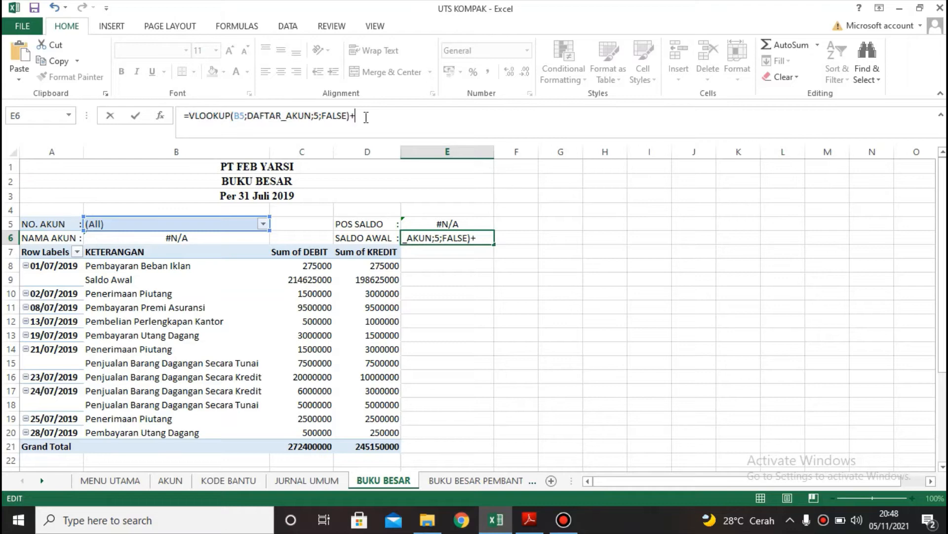
type("+")
key("ctrl+v")
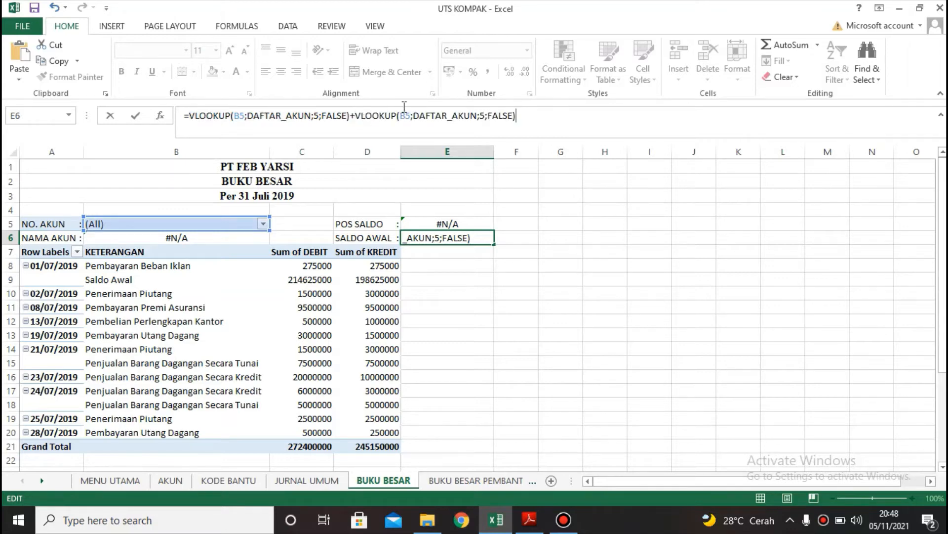
left_click(486, 116)
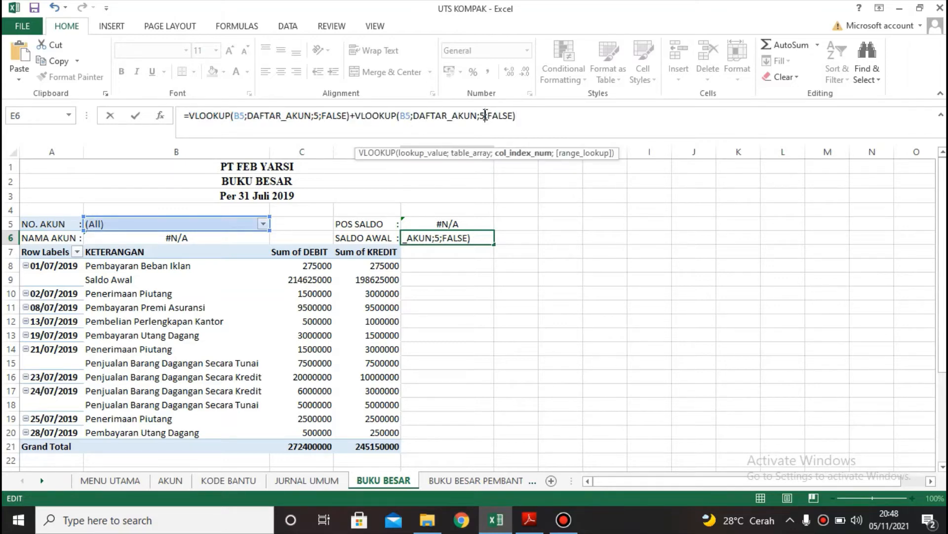
key("BackSpace")
type("6")
key("Return")
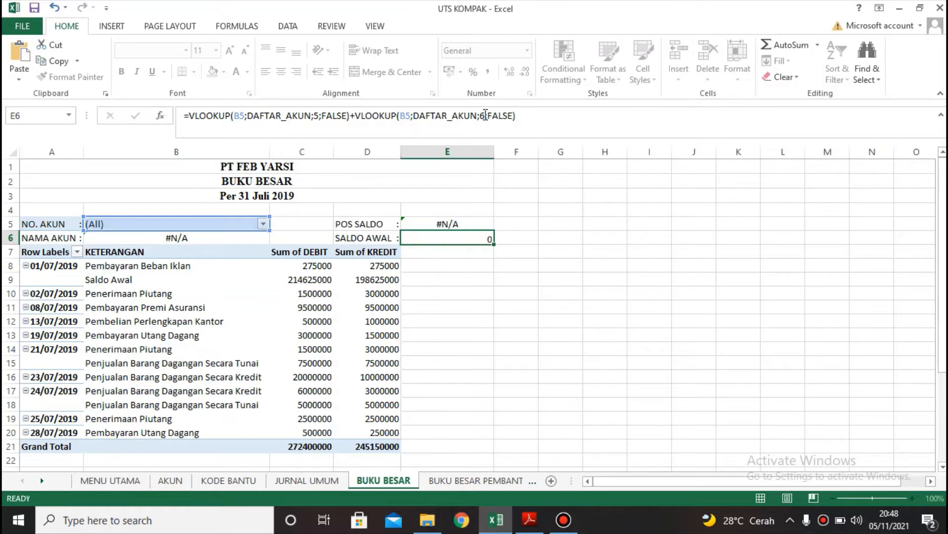
Filter the ledger PivotTable's NO. AKUN field in B5 to account 1101.
left_click(219, 225)
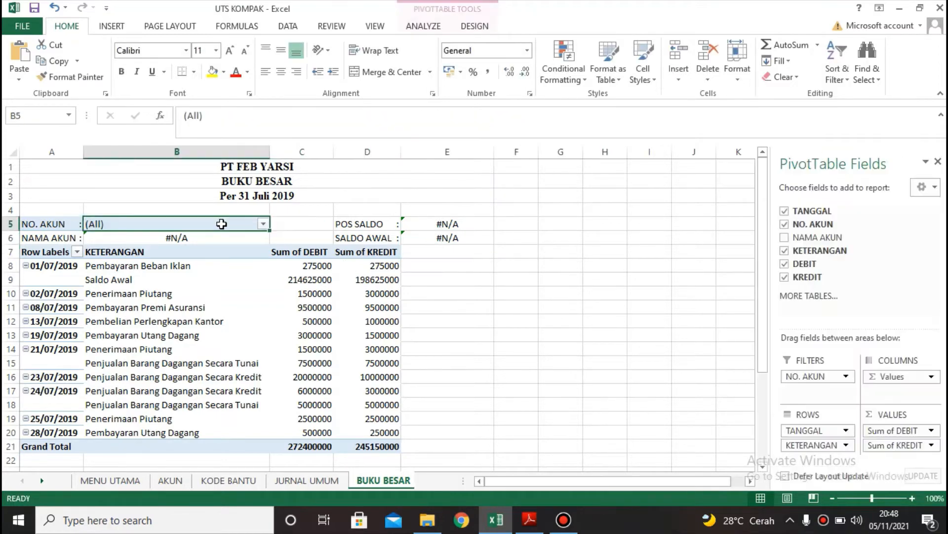
left_click(264, 226)
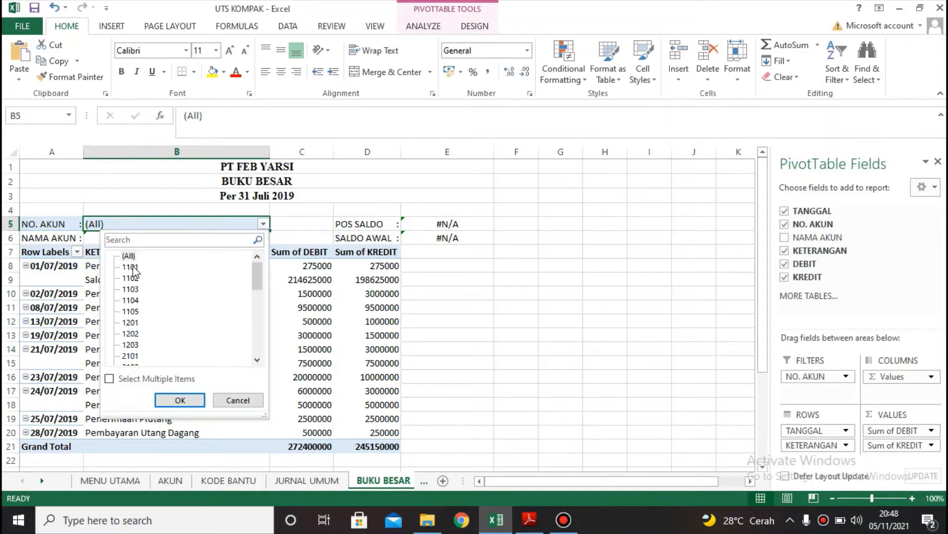
left_click(131, 267)
left_click(183, 398)
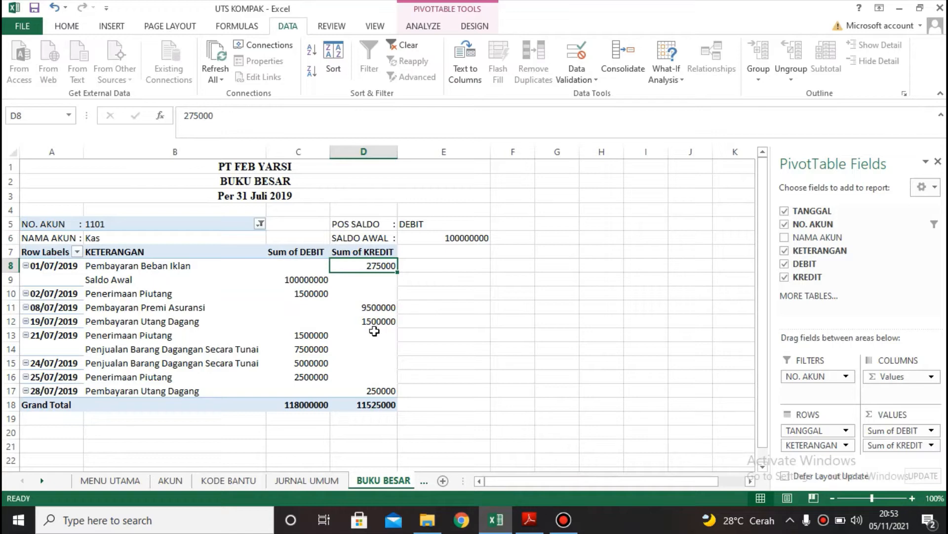
Start a new calculated field in the ledger PivotTable and name it SALDO.
left_click(383, 252)
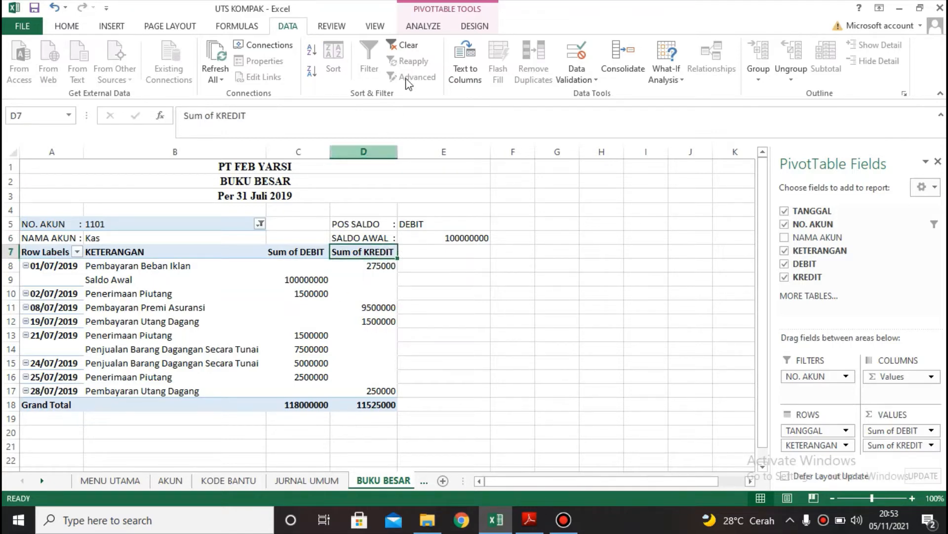
left_click(423, 26)
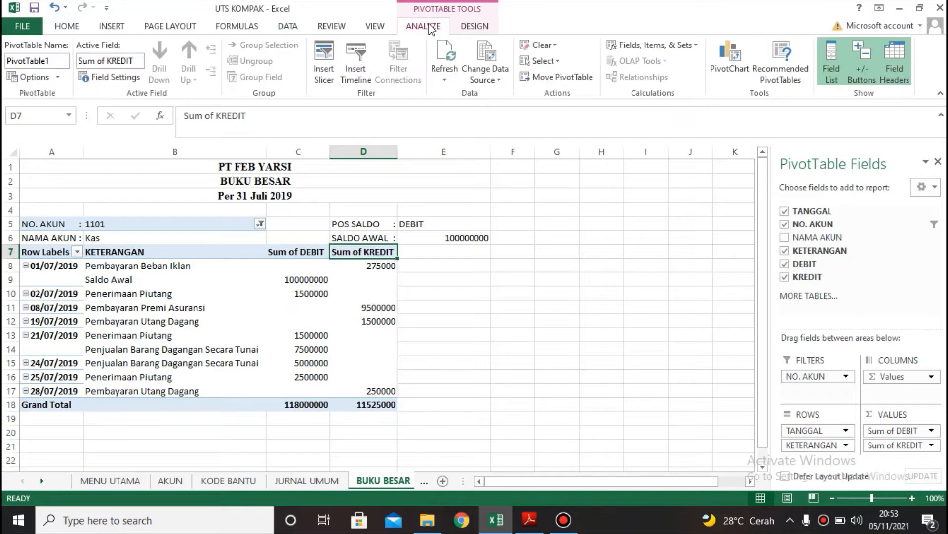
left_click(636, 45)
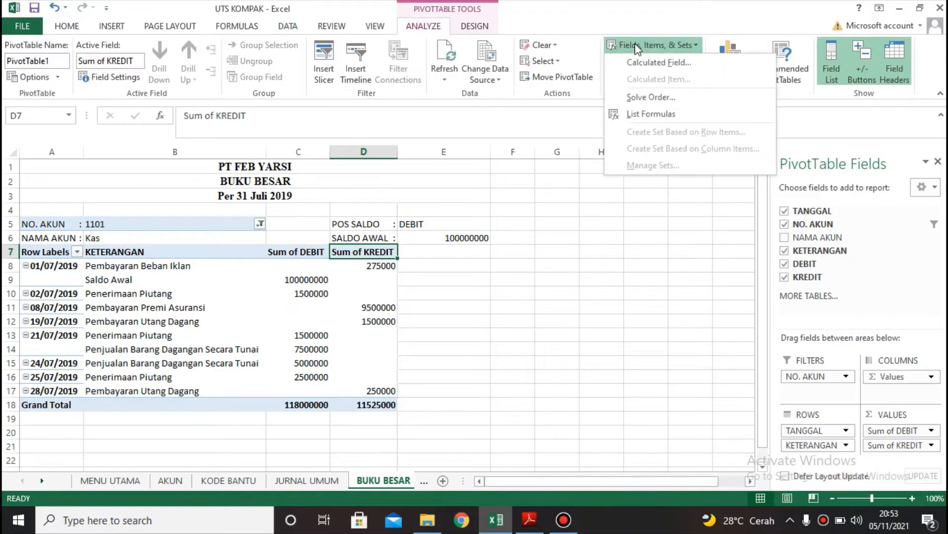
left_click(651, 63)
left_click(172, 273)
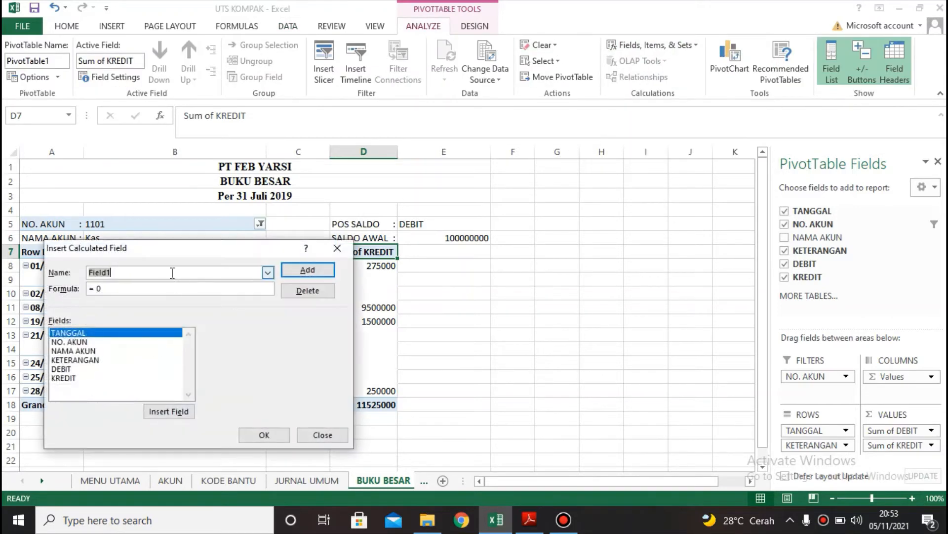
key("BackSpace")
type("SALDO")
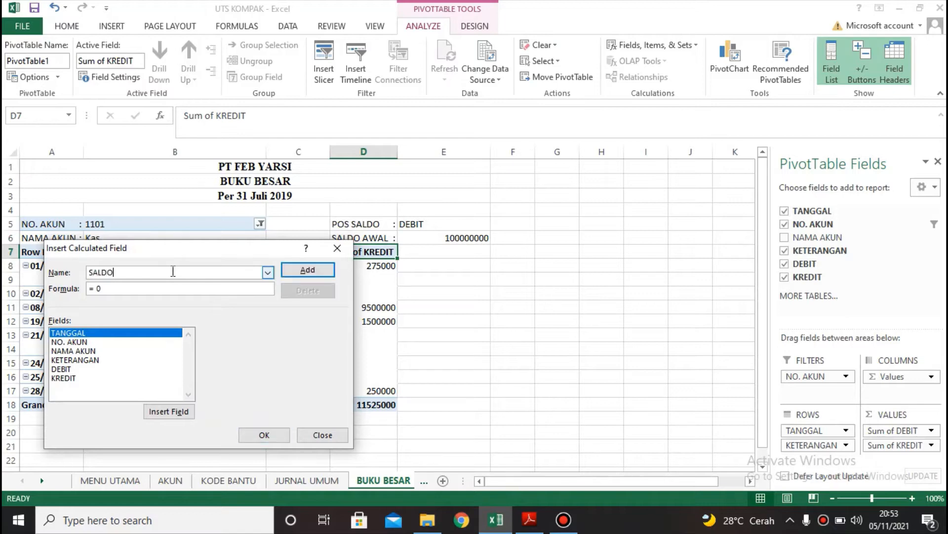
Define the SALDO field's formula as DEBIT - KREDIT and add it to the PivotTable.
left_click(163, 289)
left_click(59, 369)
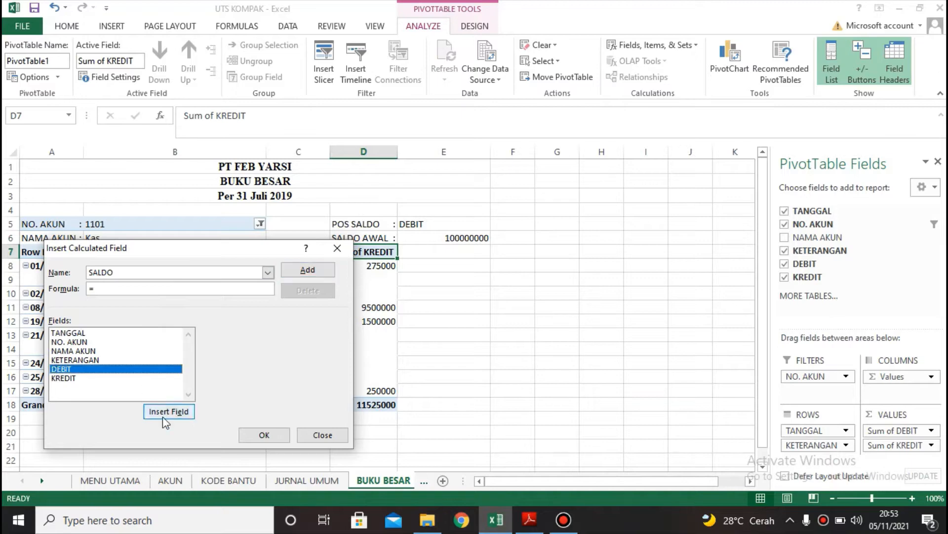
left_click(170, 412)
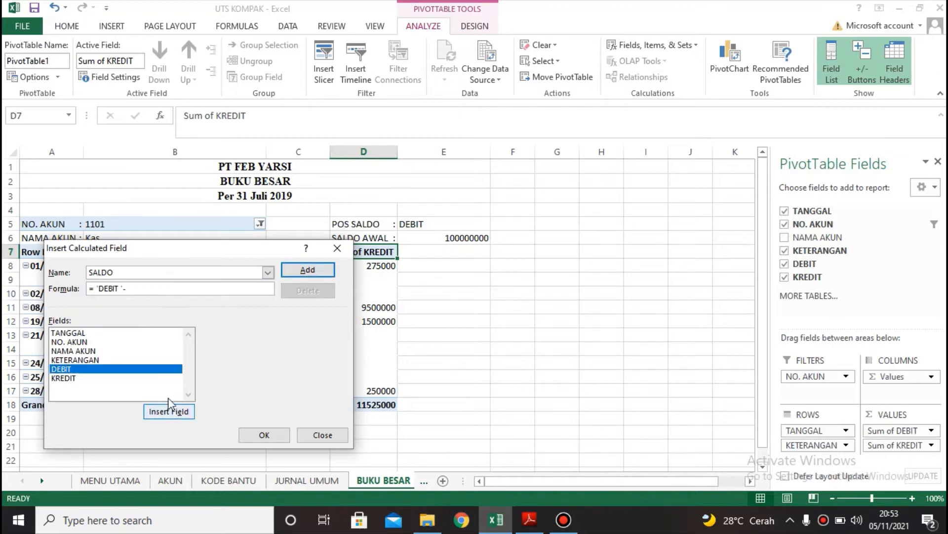
type("-")
left_click(65, 378)
left_click(169, 411)
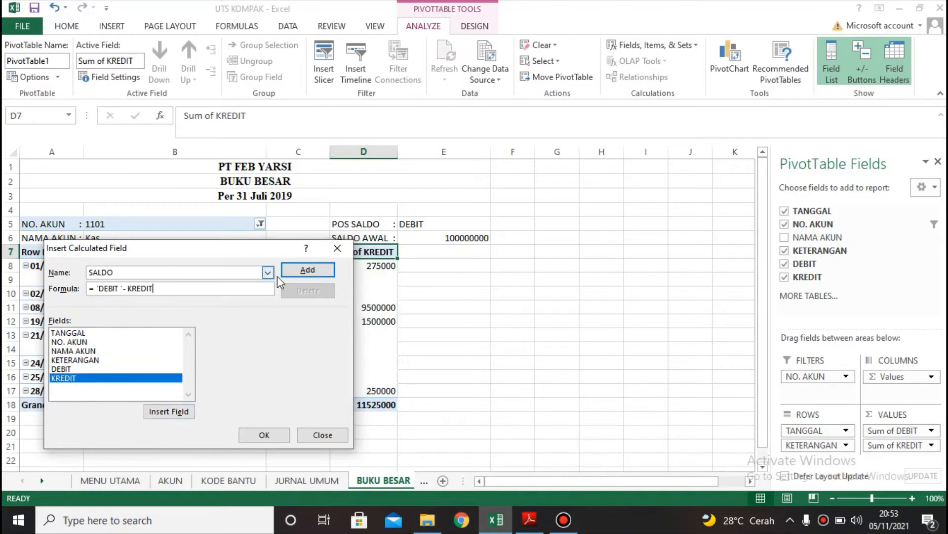
left_click(308, 269)
left_click(263, 433)
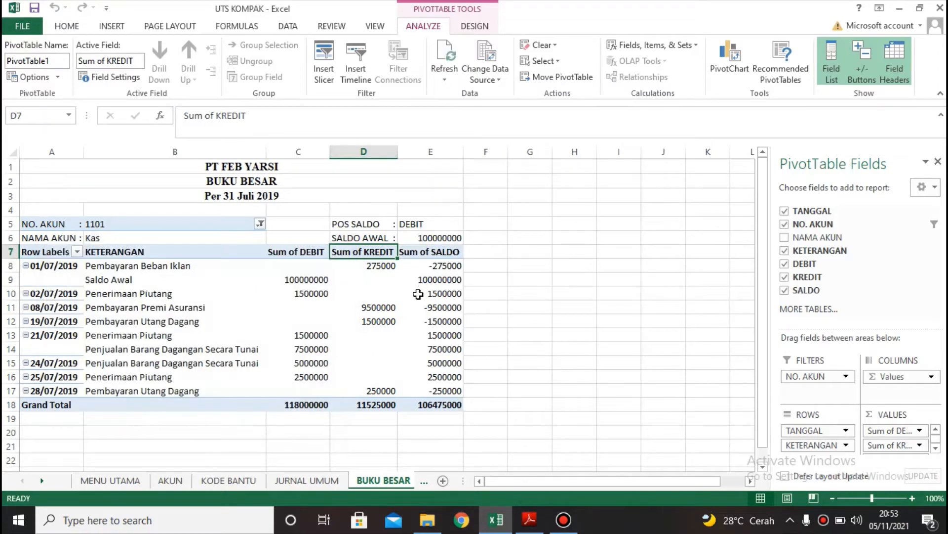
Apply the Rupiah accounting number format to columns C to E and widen them to fit the amounts.
left_click_drag(298, 152, 431, 151)
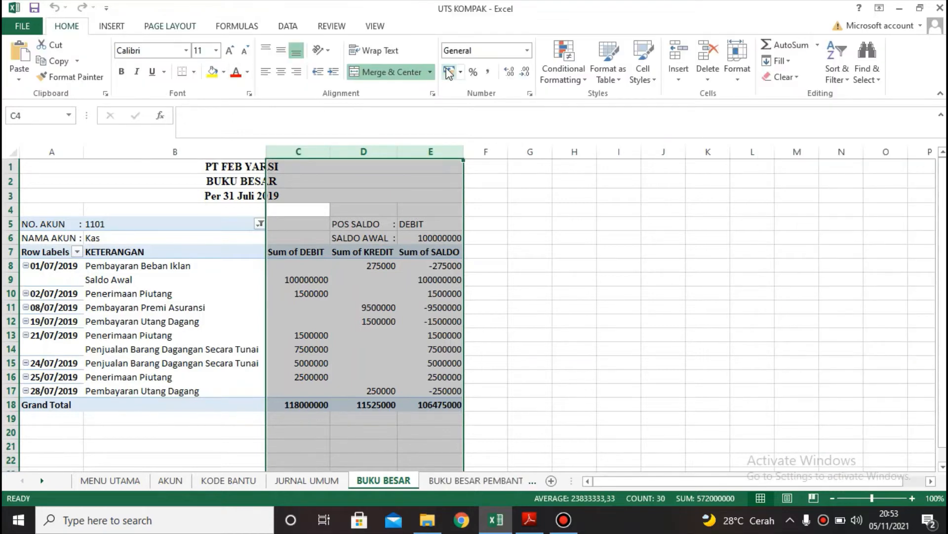
left_click(449, 72)
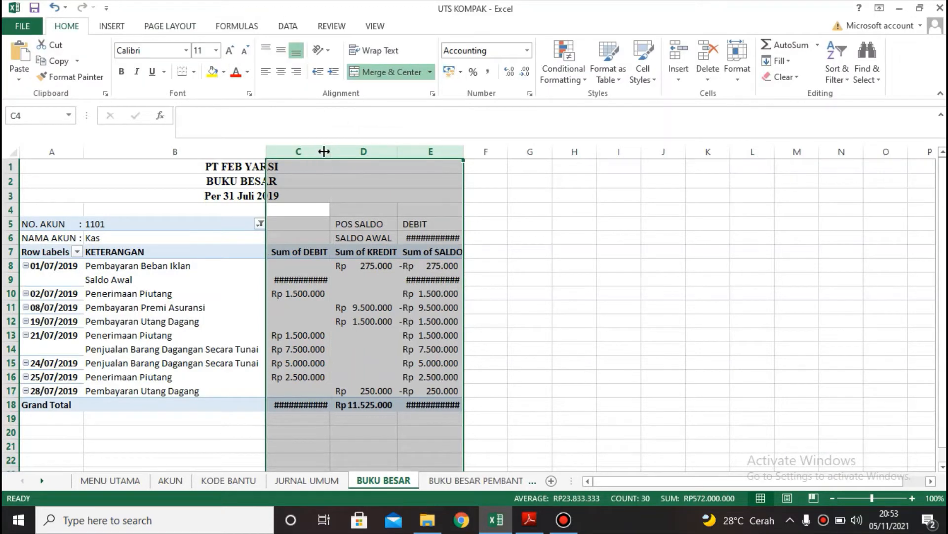
left_click_drag(324, 151, 338, 152)
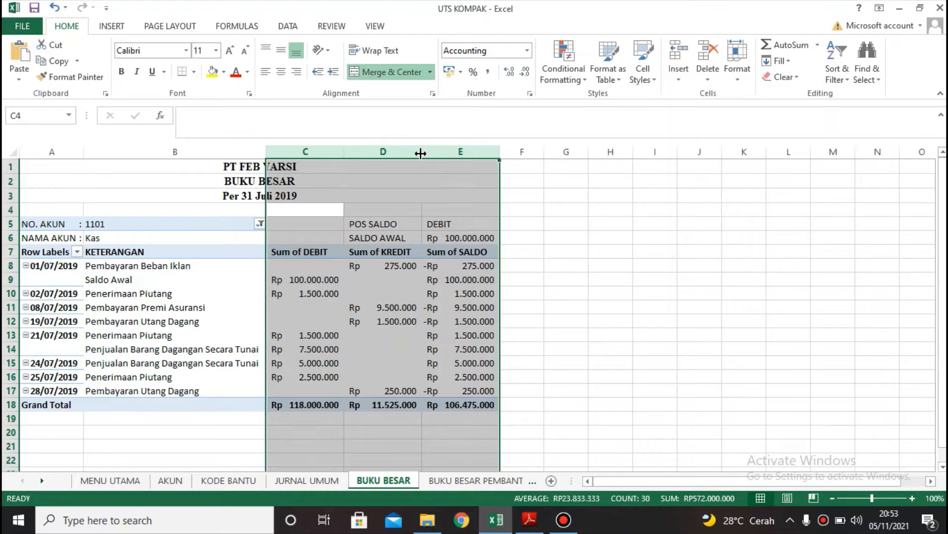
left_click_drag(420, 153, 435, 152)
left_click_drag(538, 147, 564, 149)
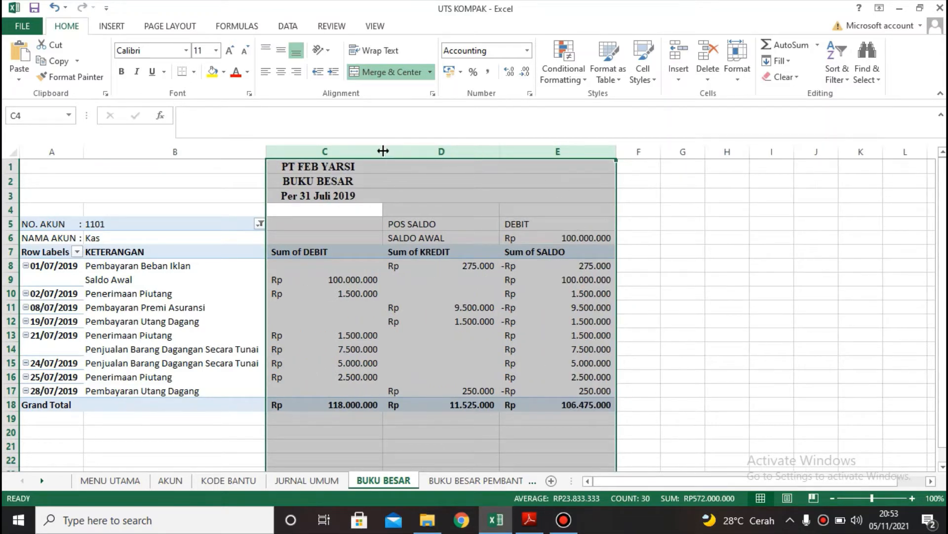
left_click_drag(383, 151, 368, 151)
left_click_drag(469, 152, 457, 153)
left_click(555, 265)
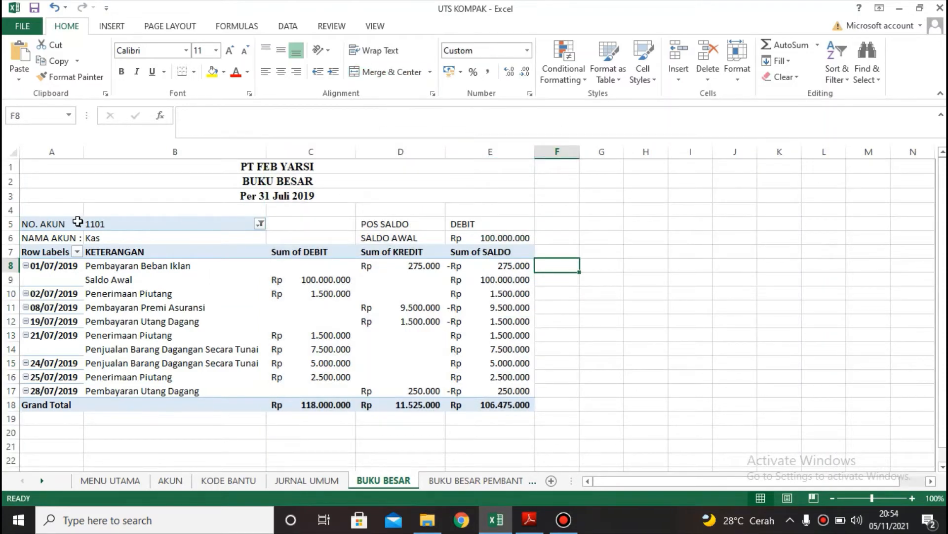
Copy the account 1101 ledger block A5:E18 and paste it at A20.
left_click_drag(69, 221, 484, 403)
key("ctrl+c")
scroll(115, 396, "down", 1)
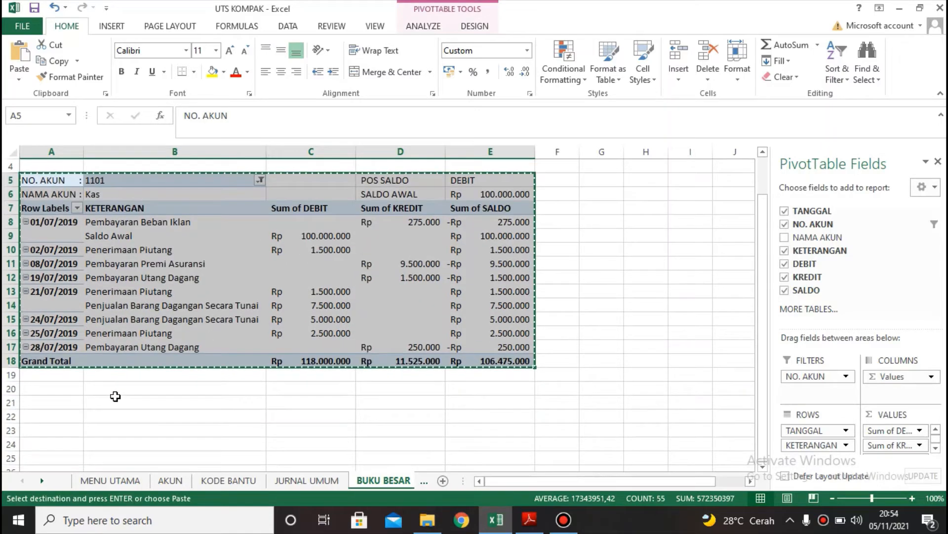
left_click(66, 392)
key("ctrl+v")
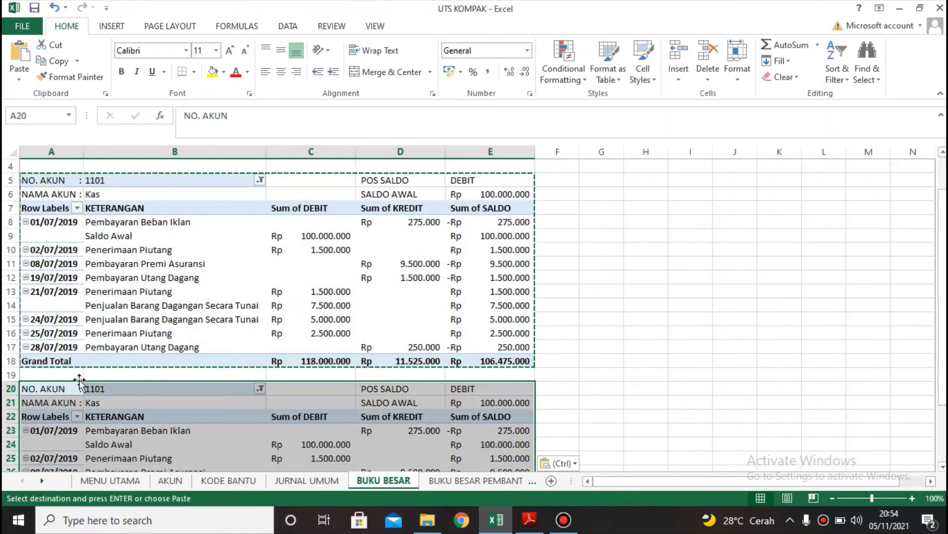
left_click(260, 392)
left_click(261, 392)
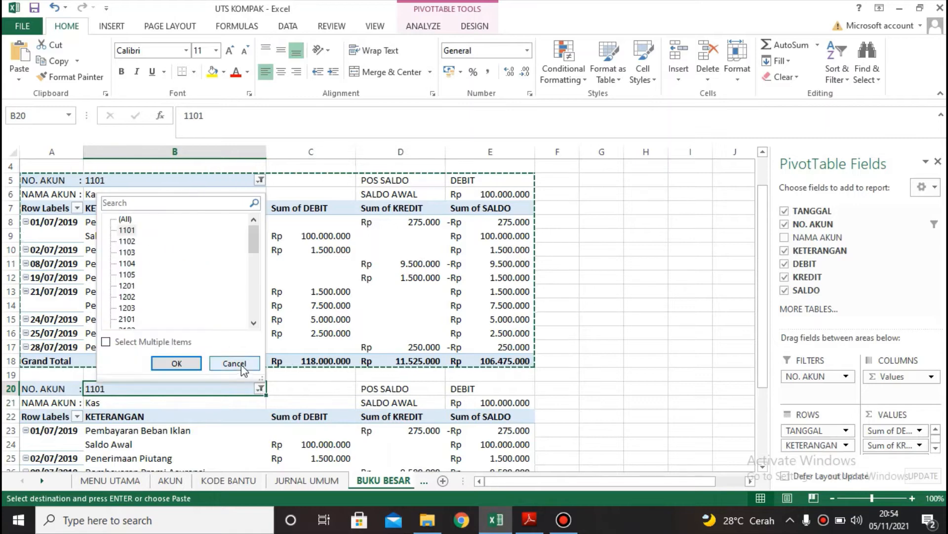
left_click_drag(254, 239, 253, 260)
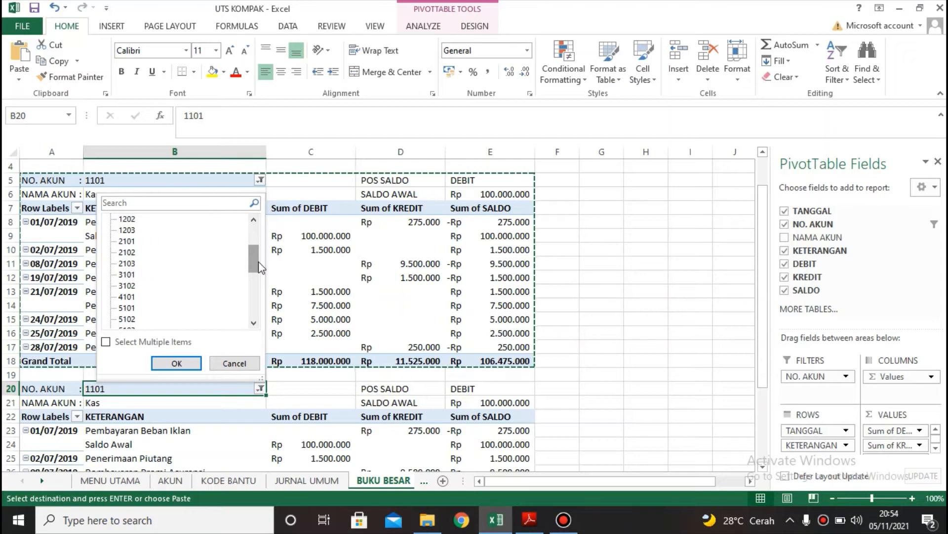
key("Escape")
Filter the copied PivotTable's NO. AKUN field in B20 to account 2101.
left_click(262, 390)
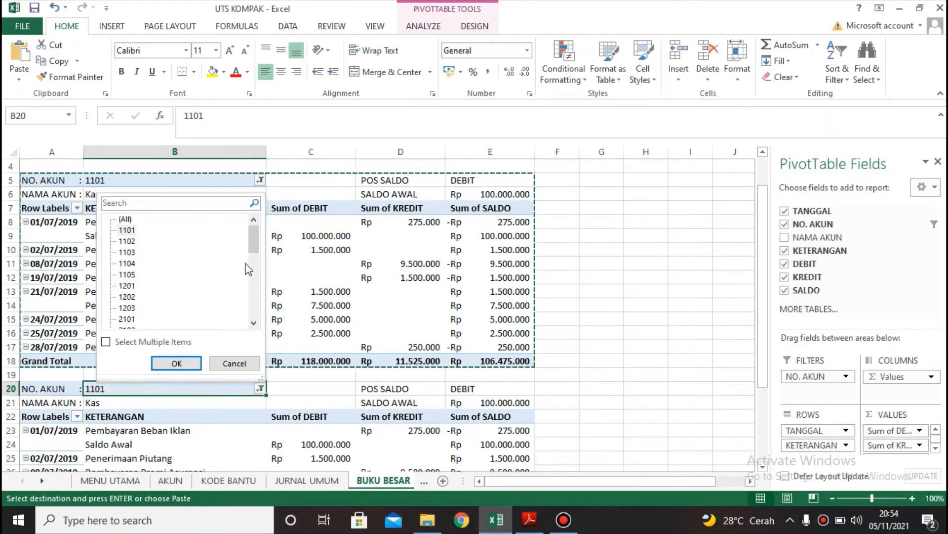
left_click_drag(251, 236, 253, 263)
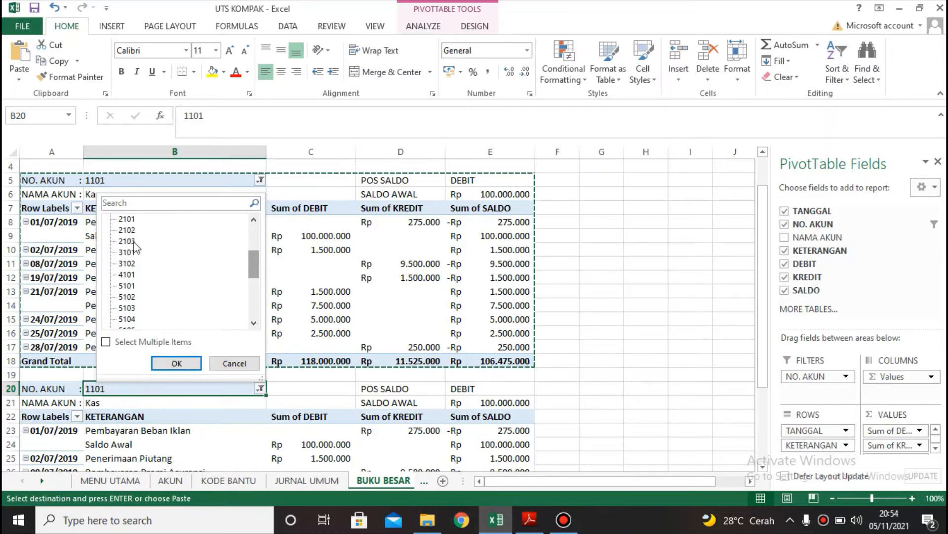
left_click(130, 220)
left_click(177, 363)
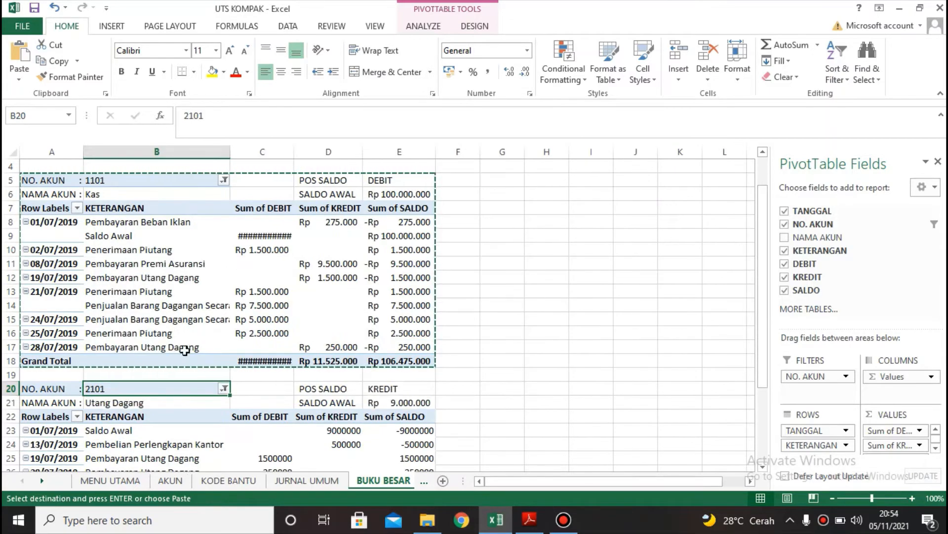
scroll(257, 374, "down", 2)
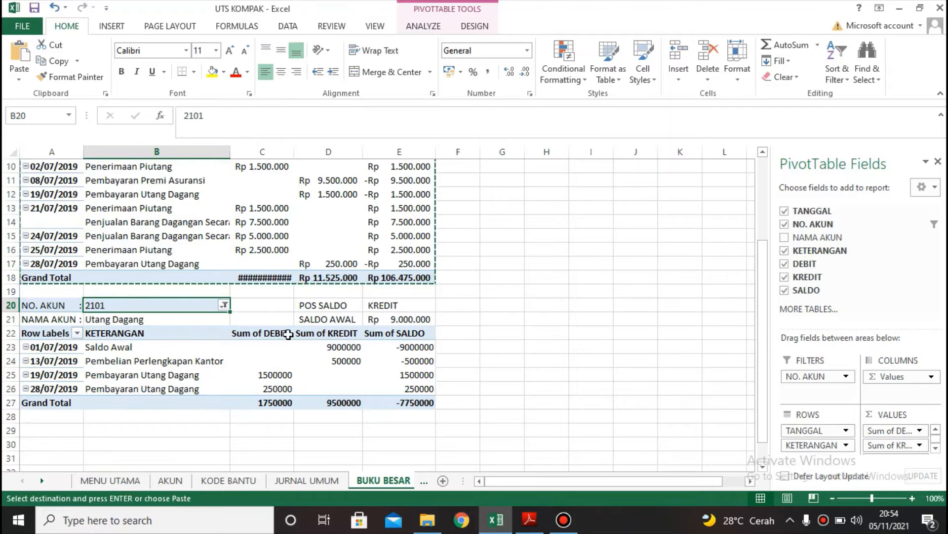
Apply the Rupiah accounting format to the debit, kredit and saldo columns of the account 2101 PivotTable and widen column C.
left_click_drag(267, 325, 398, 356)
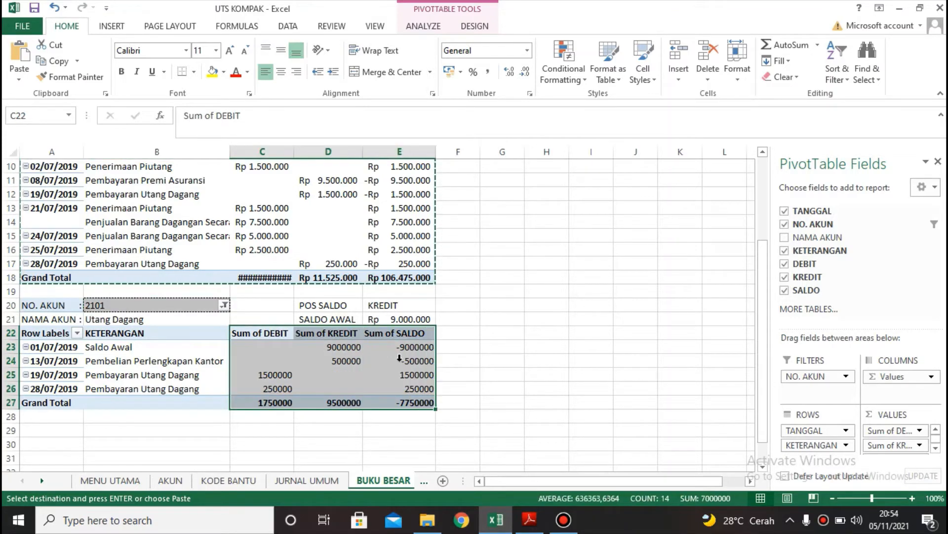
left_click(448, 71)
left_click(303, 303)
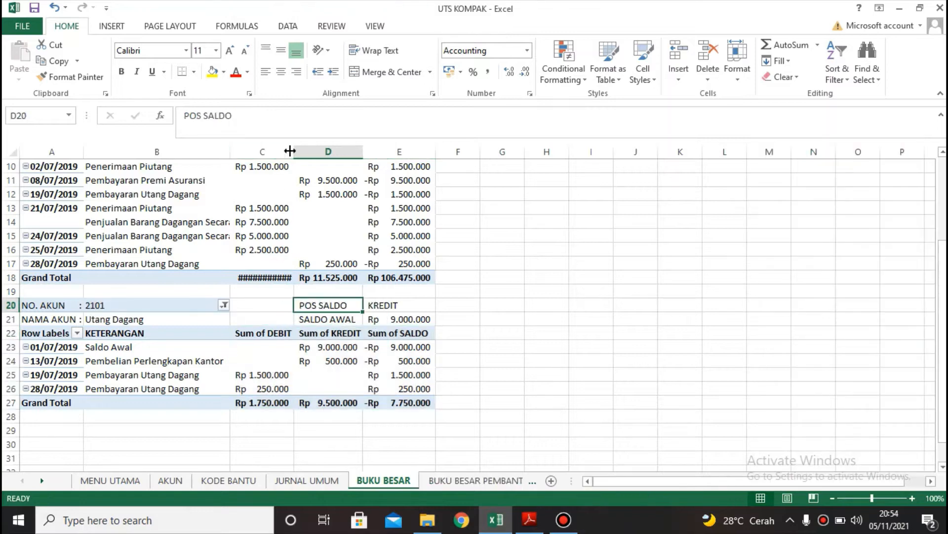
left_click_drag(293, 152, 309, 152)
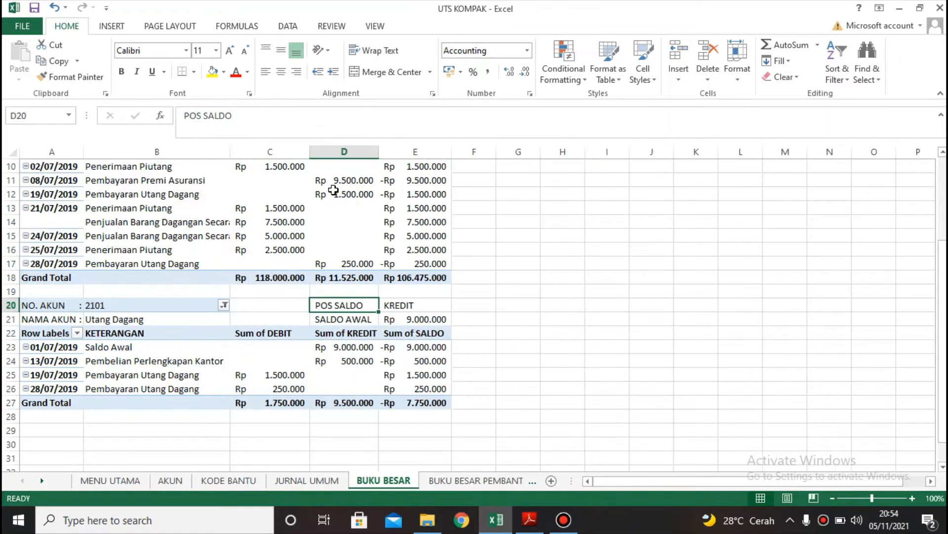
Apply the custom number format (\Rp_*#.##0);\Rp_*#.##0 to the Sum of SALDO values E23:E27 of account 2101.
left_click(438, 348)
left_click_drag(429, 348, 430, 402)
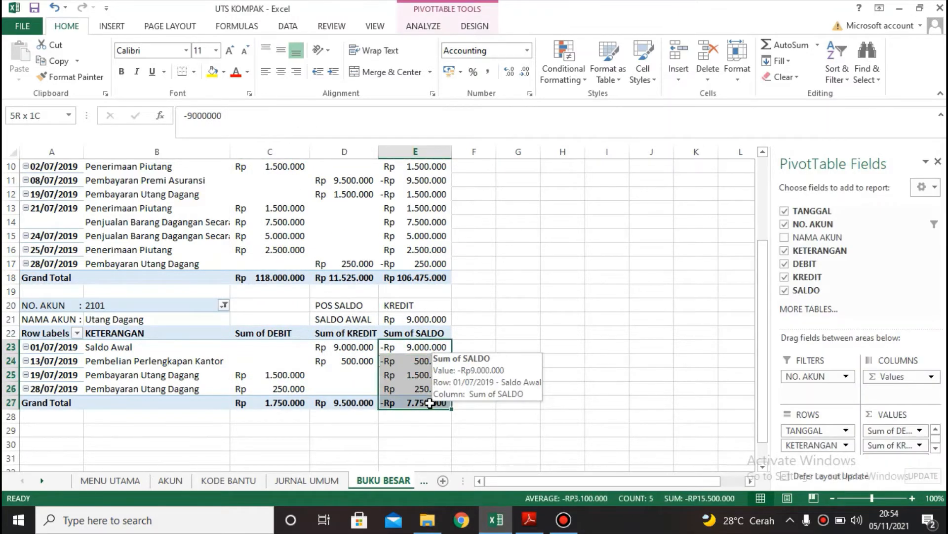
right_click(422, 347)
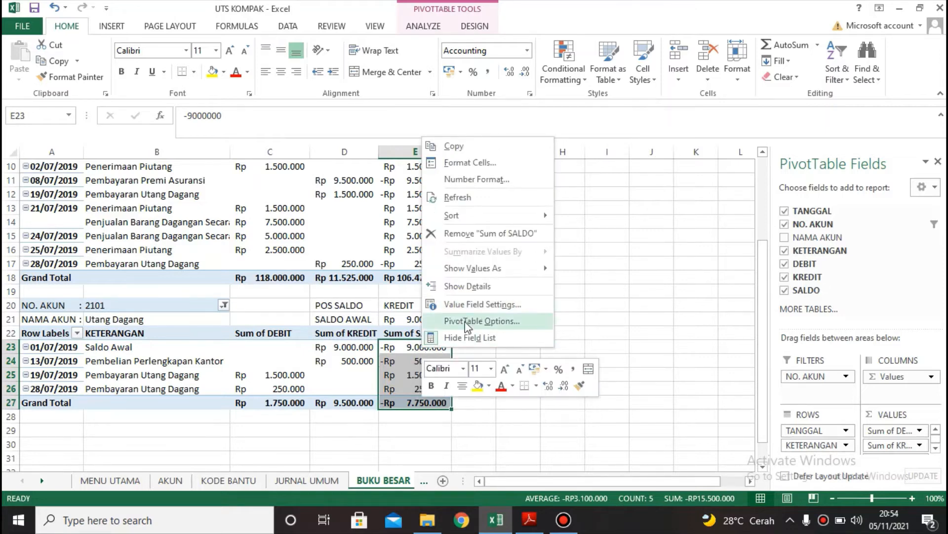
left_click(508, 163)
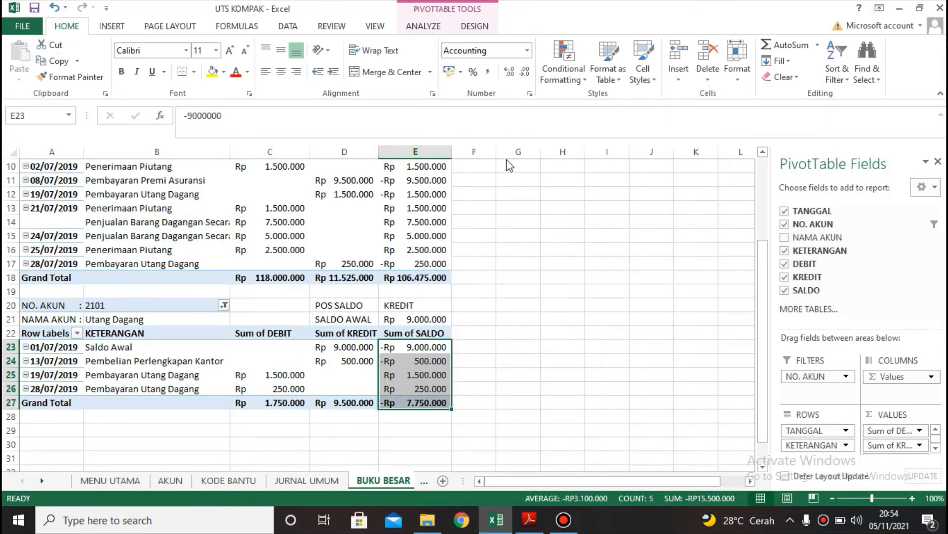
left_click(358, 162)
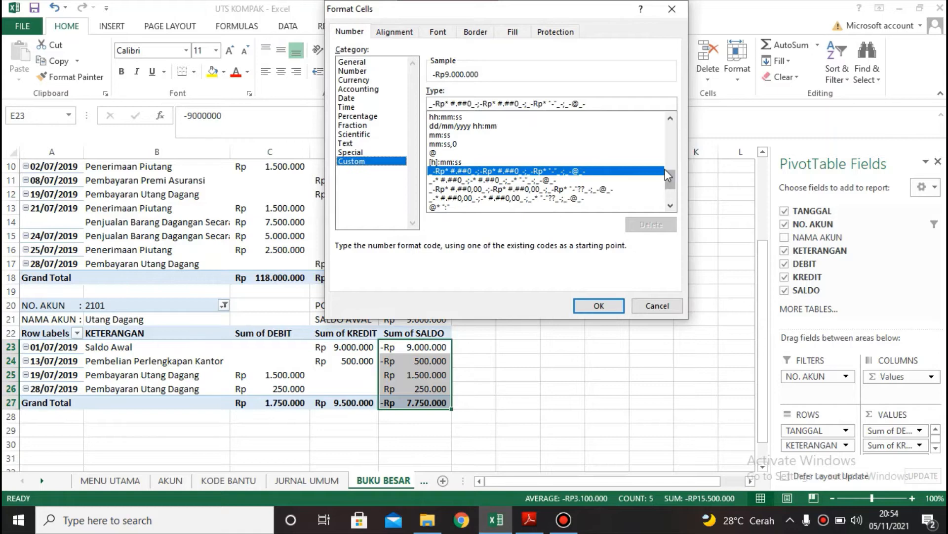
scroll(665, 169, "down", 2)
left_click(524, 198)
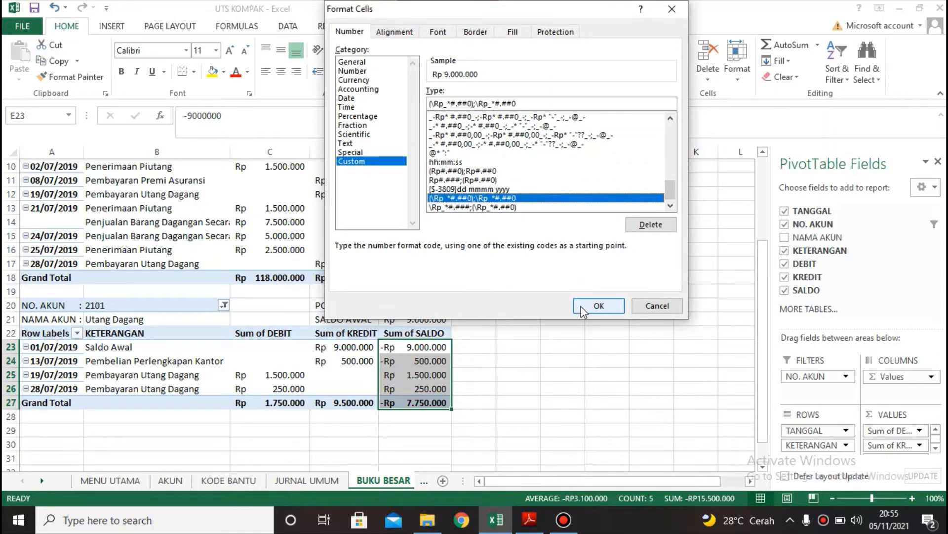
left_click(597, 306)
left_click(521, 335)
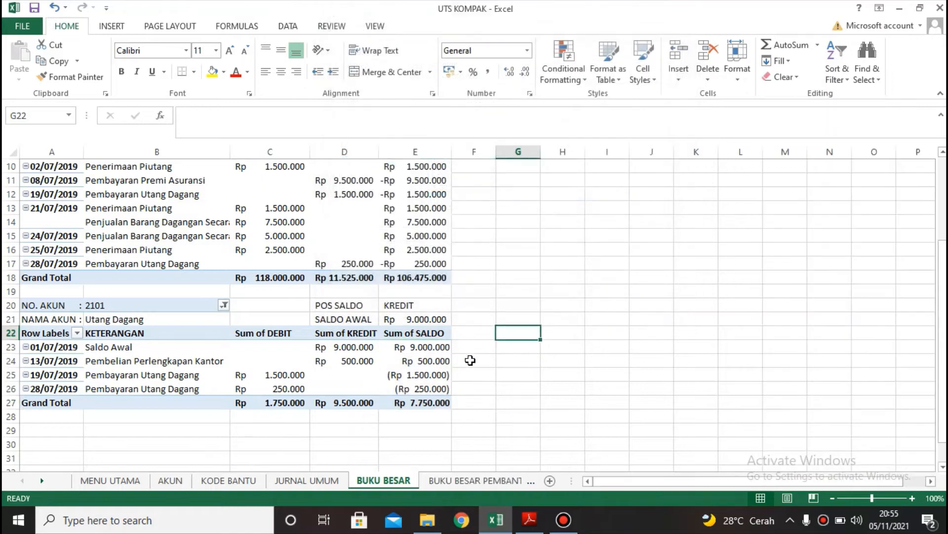
left_click(426, 351)
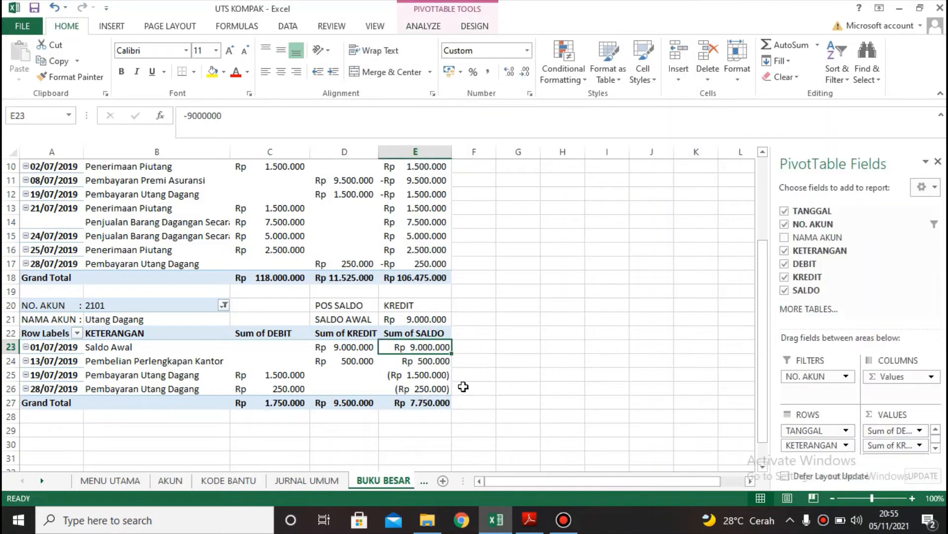
left_click(421, 360)
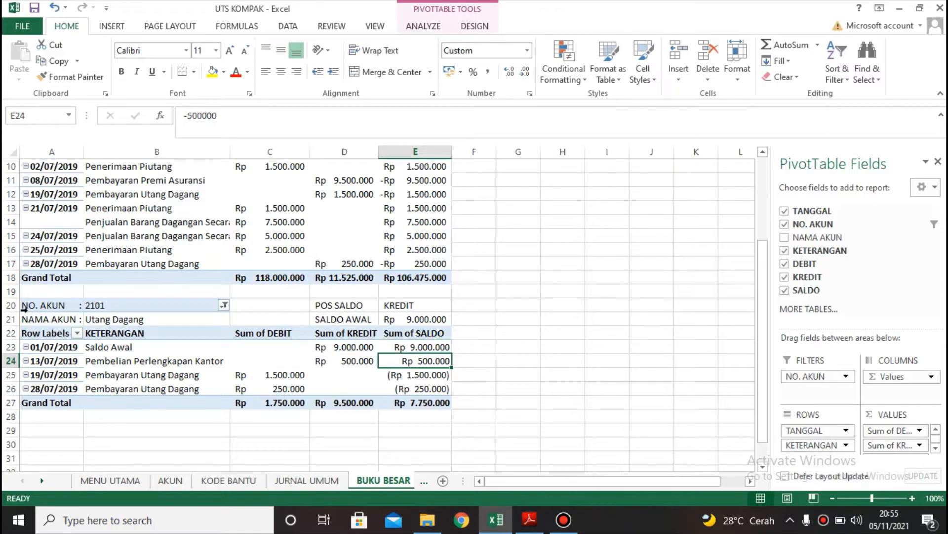
Copy the account 2101 ledger block A20:E27 and paste it at cell A29.
left_click_drag(67, 306, 414, 400)
key("ctrl+c")
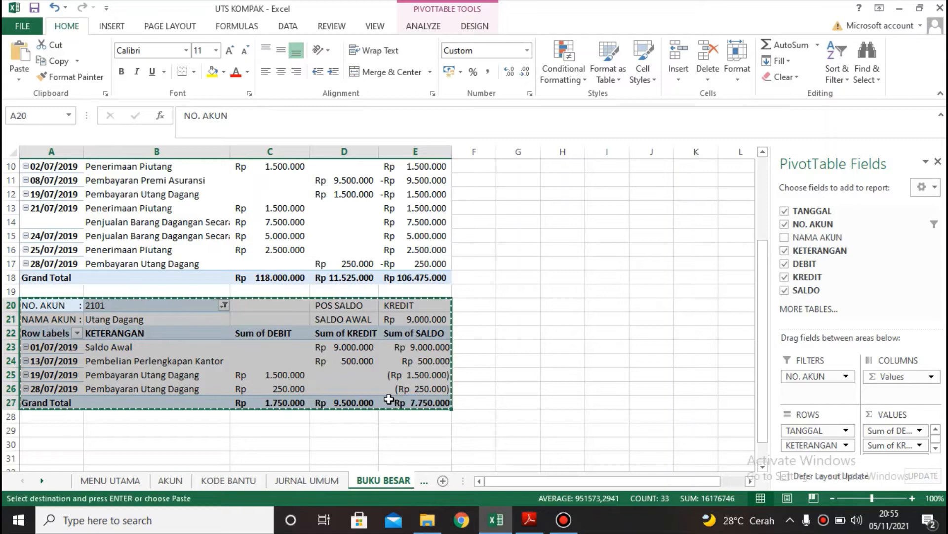
scroll(66, 370, "down", 1)
left_click(59, 392)
key("ctrl+v")
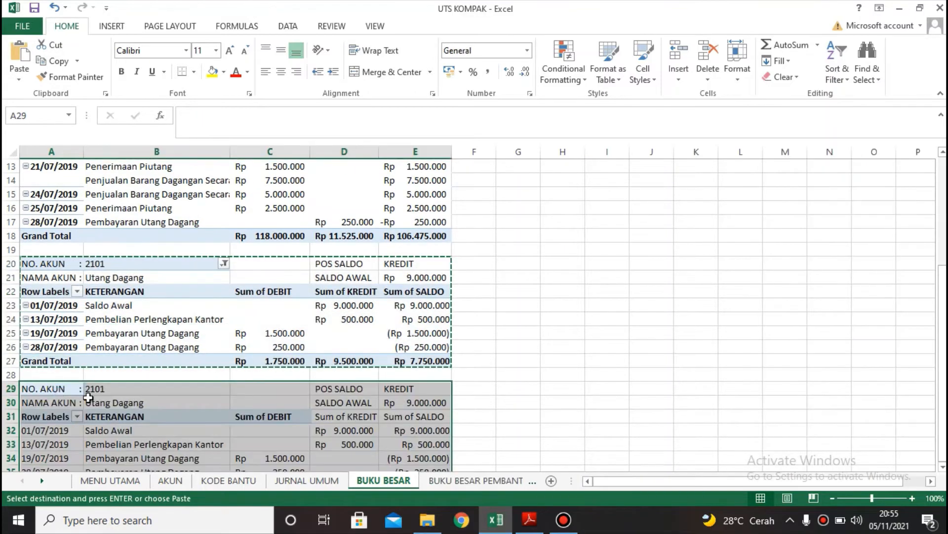
Filter the pasted PivotTable's NO. AKUN in B29 to account 1102.
left_click(136, 393)
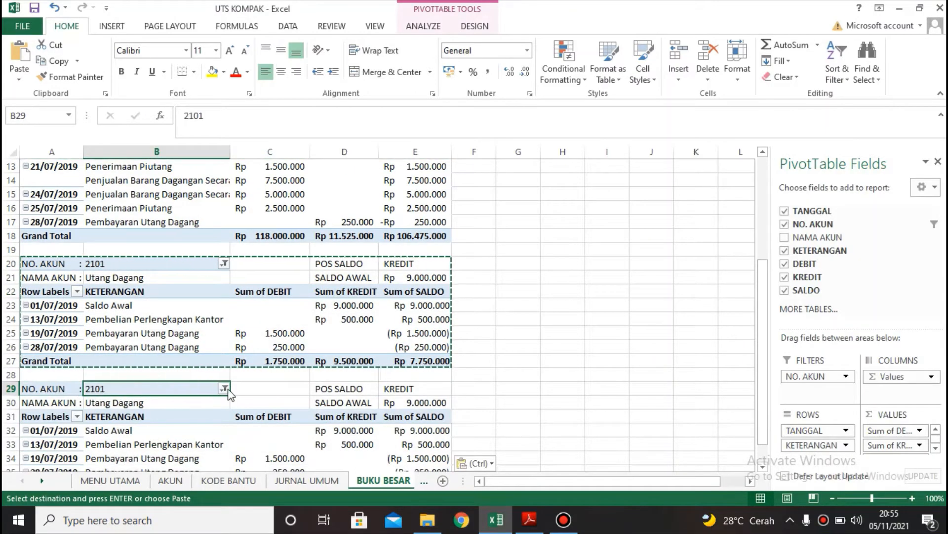
left_click(224, 388)
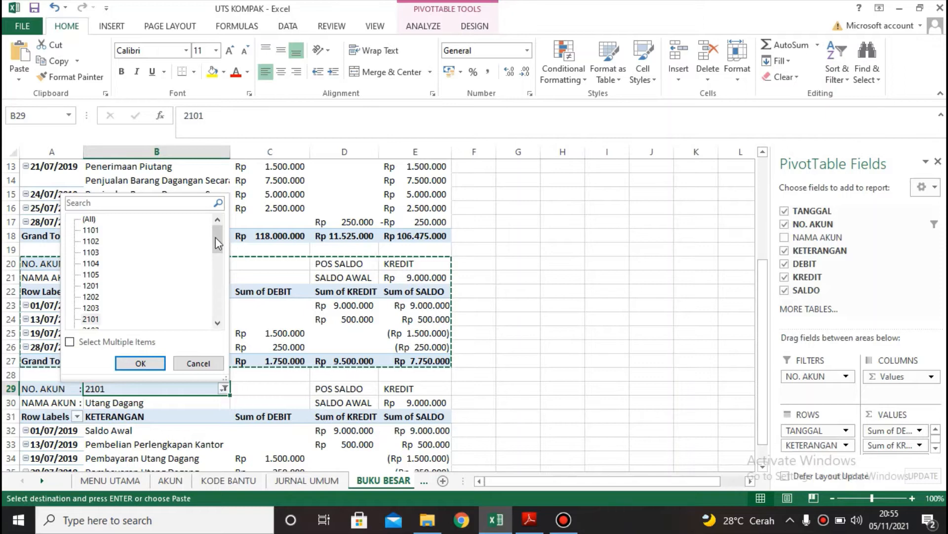
left_click(92, 241)
left_click(143, 363)
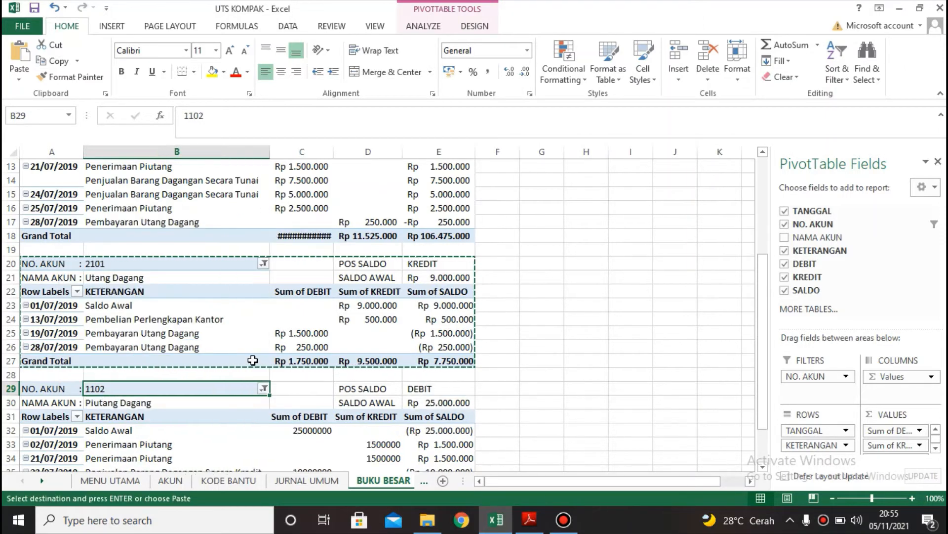
Reset the number format of account 1102's Sum of SALDO values, including the grand total, to General.
scroll(254, 361, "down", 2)
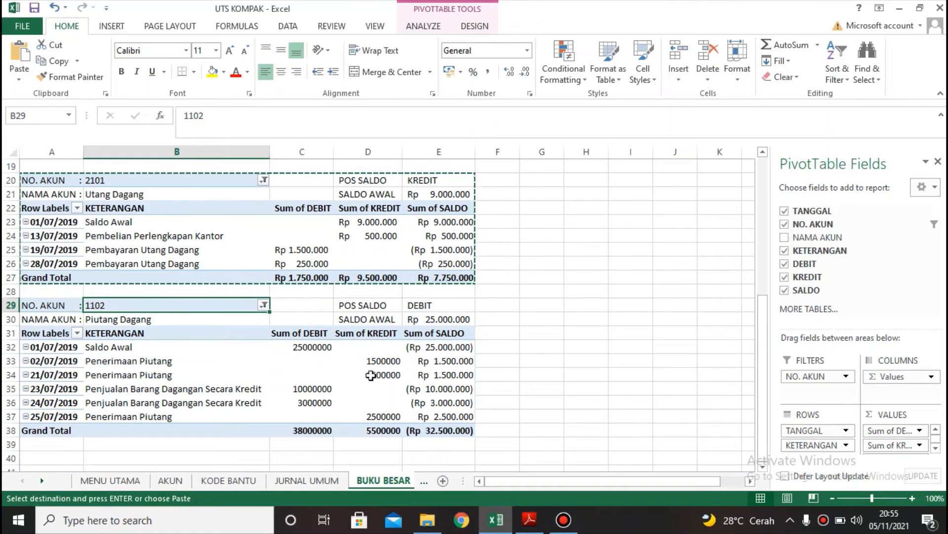
left_click_drag(446, 346, 456, 435)
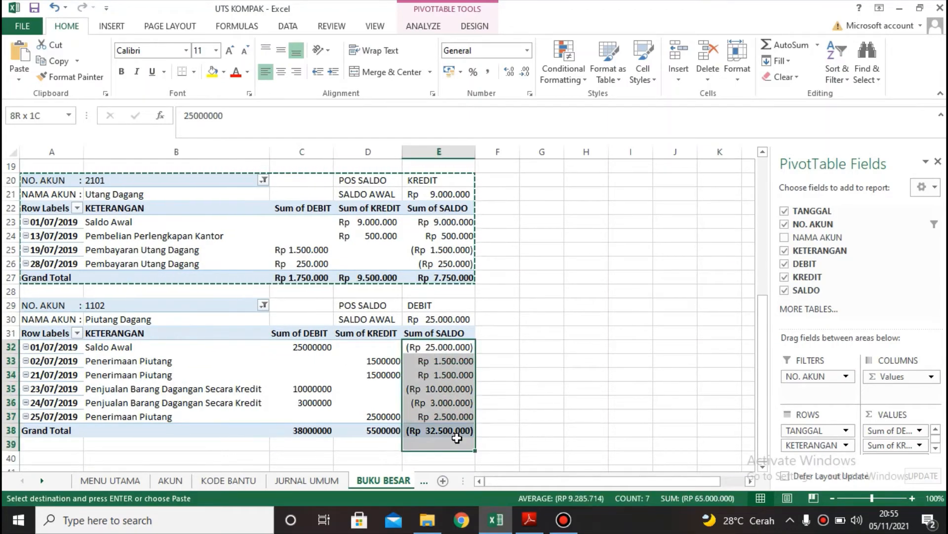
right_click(457, 351)
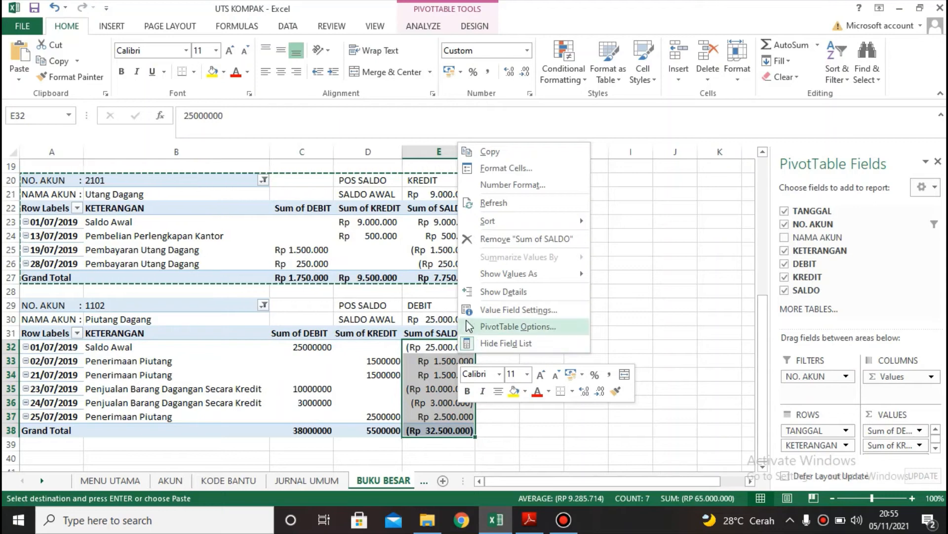
left_click(526, 173)
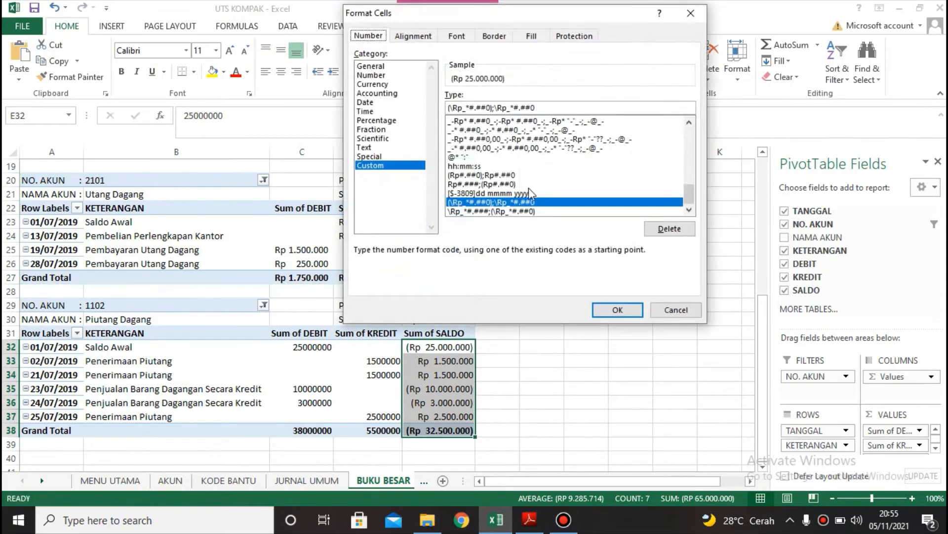
scroll(675, 168, "up", 10)
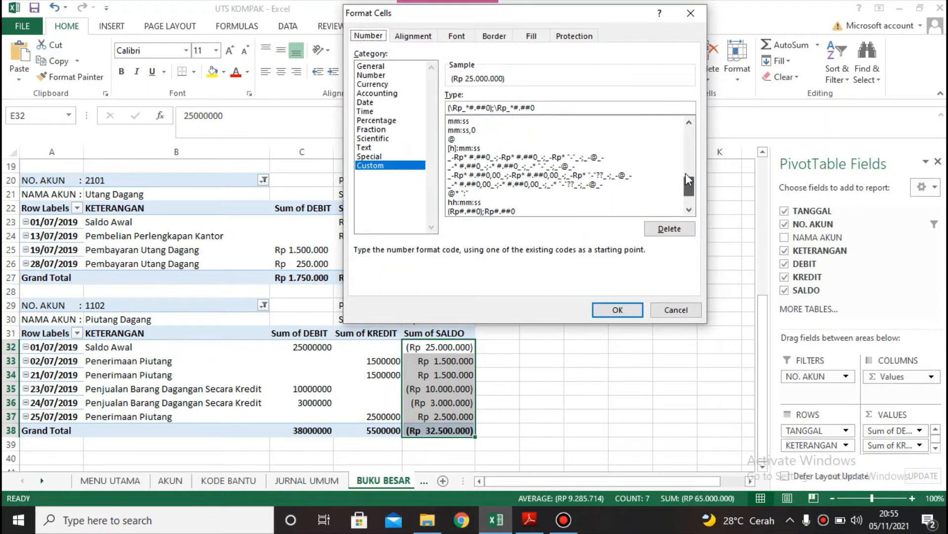
left_click(514, 121)
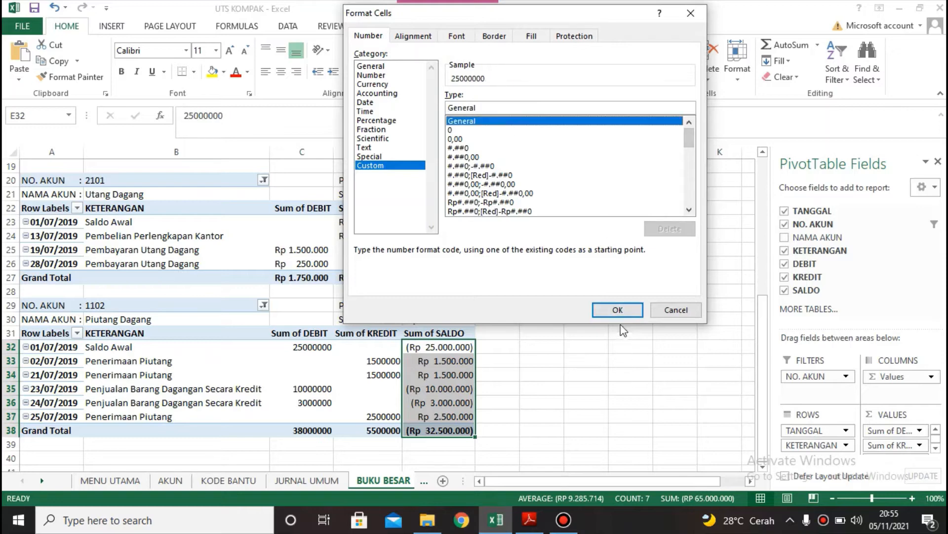
left_click(616, 309)
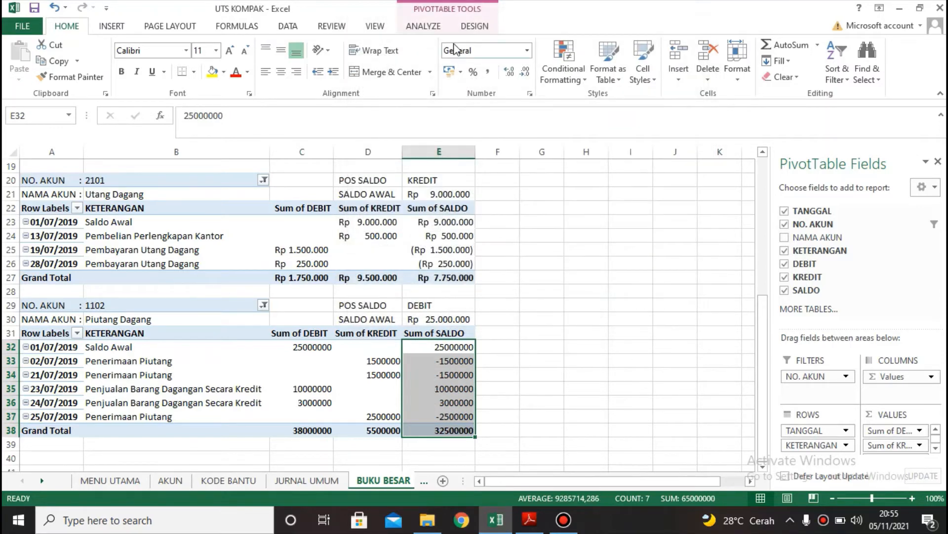
Apply the Rupiah accounting format to the saldo, debit and kredit values of the account 1102 PivotTable.
left_click(449, 72)
left_click(497, 306)
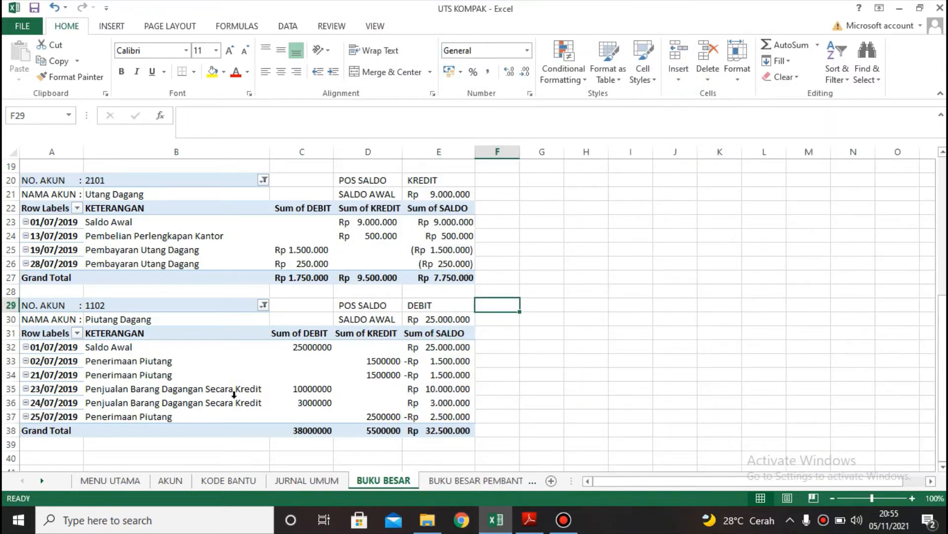
left_click_drag(312, 348, 390, 431)
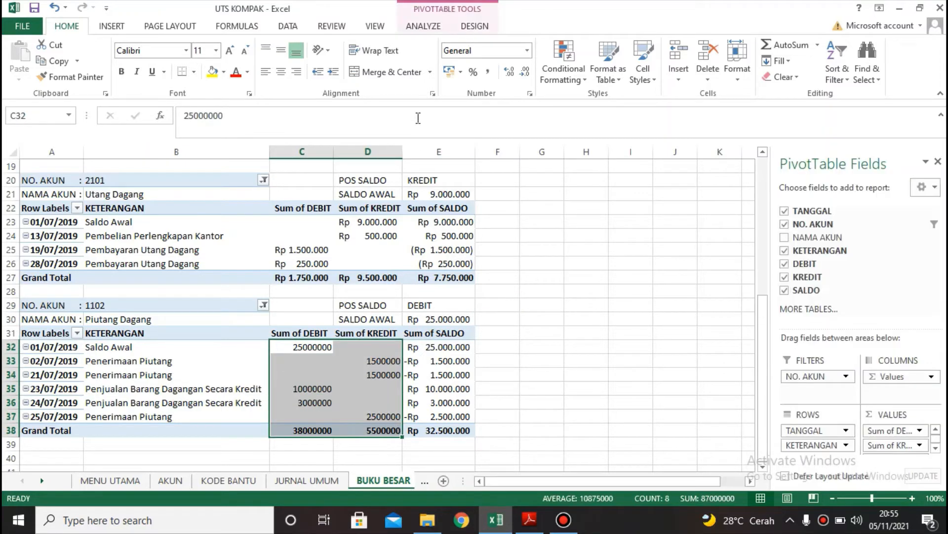
left_click(449, 72)
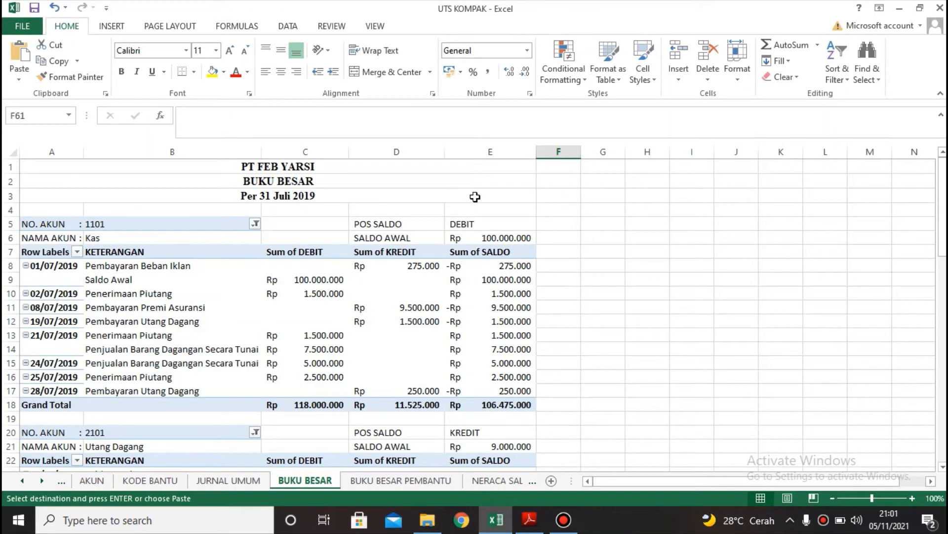
scroll(475, 196, "down", 11)
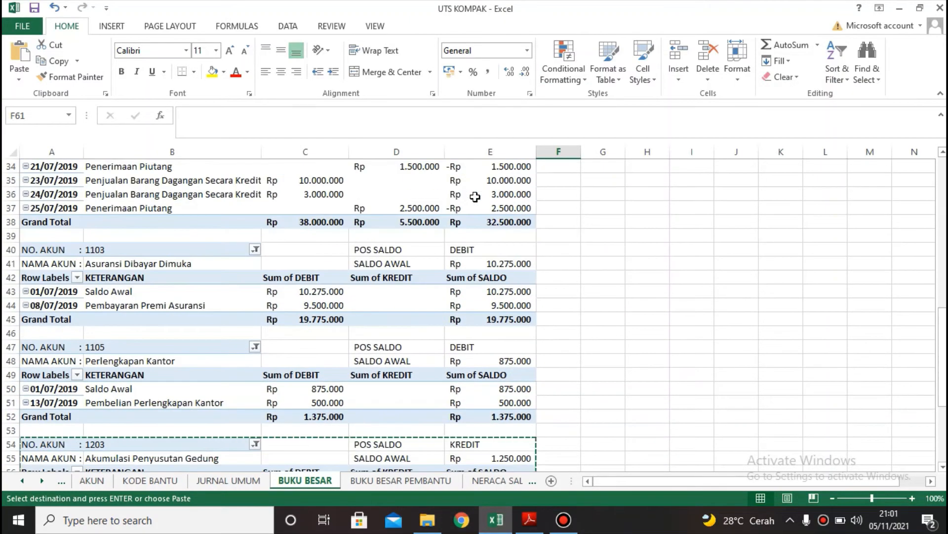
scroll(475, 196, "down", 5)
scroll(477, 197, "up", 8)
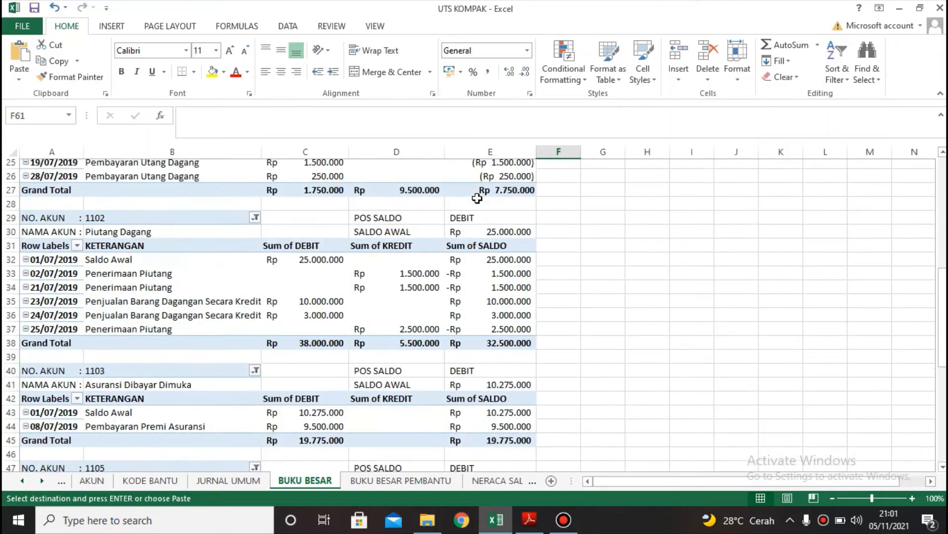
scroll(477, 197, "up", 8)
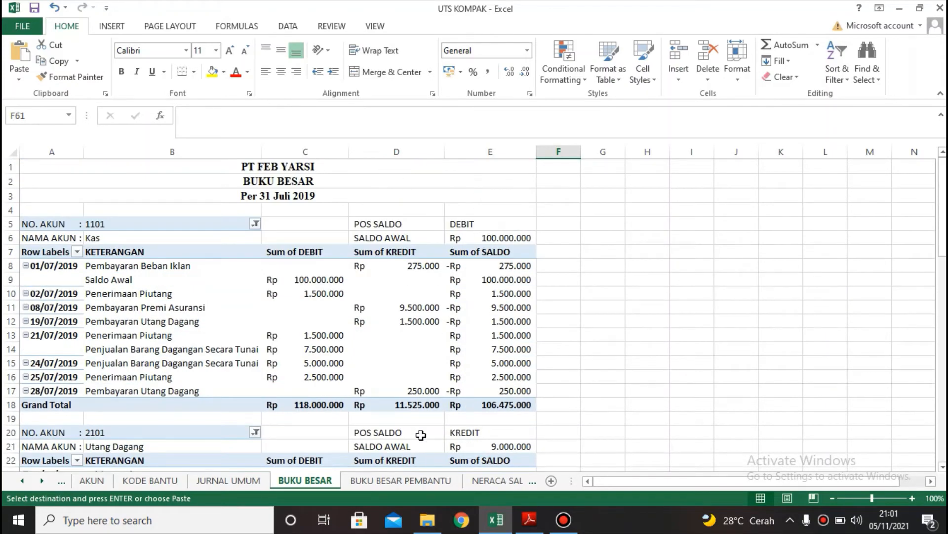
Insert a PivotTable at A7 of the BUKU BESAR PEMBANTU sheet from the JURNAL UMUM range A5:F69.
left_click(402, 484)
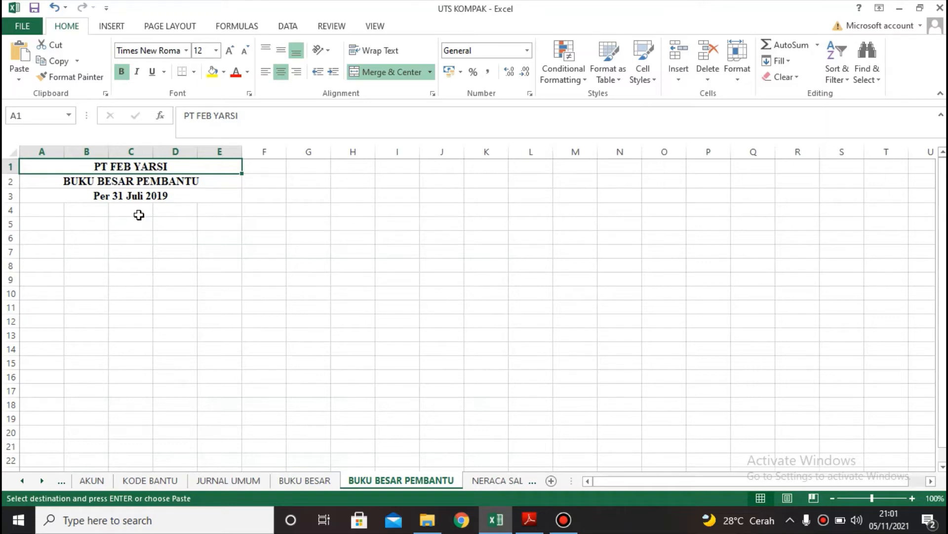
left_click(56, 251)
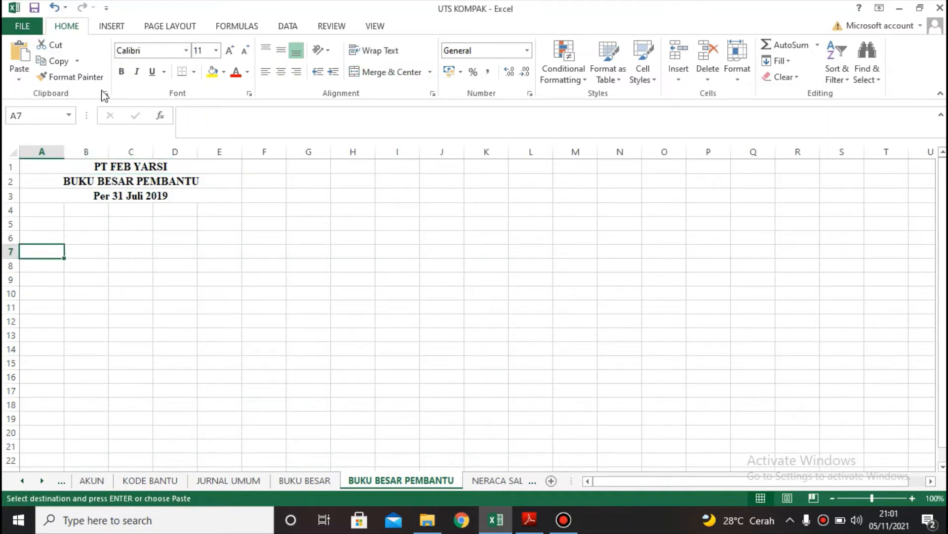
left_click(112, 26)
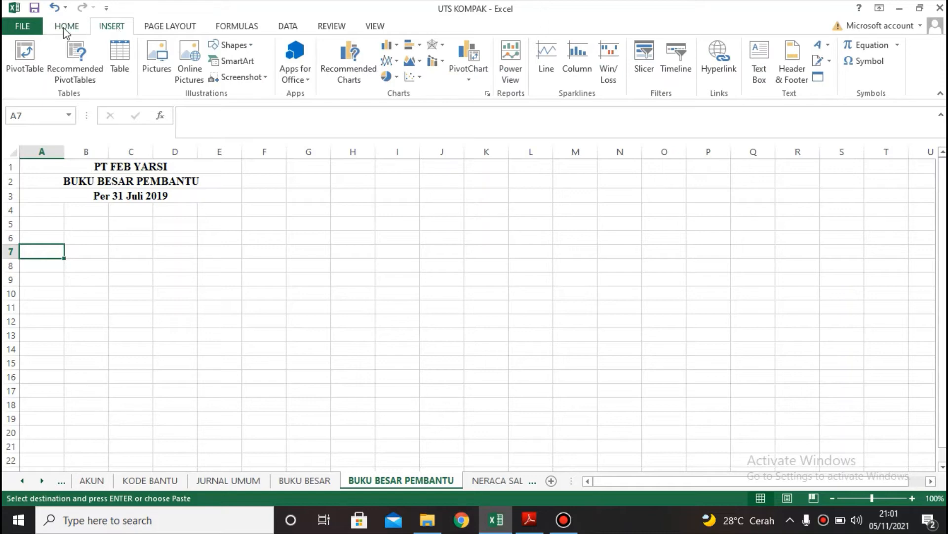
left_click(22, 58)
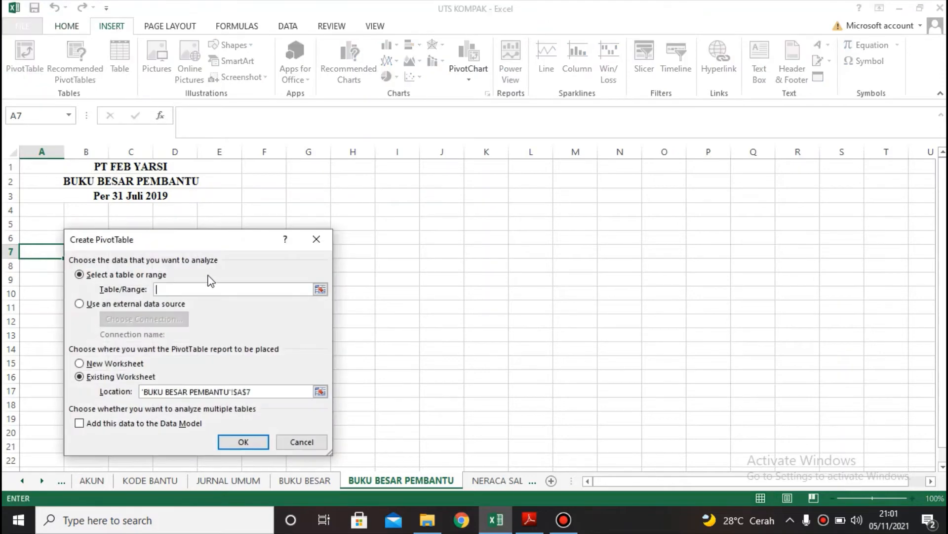
left_click(233, 482)
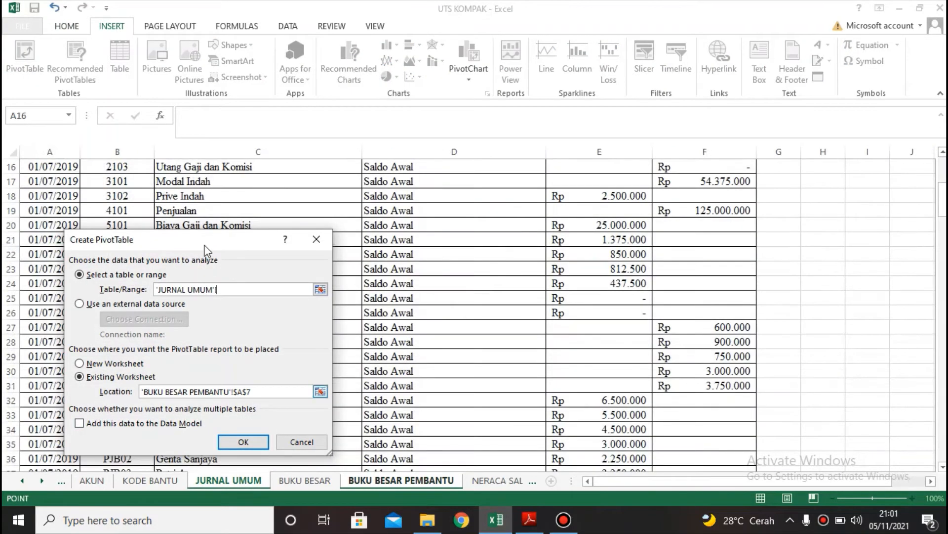
left_click_drag(52, 226, 697, 314)
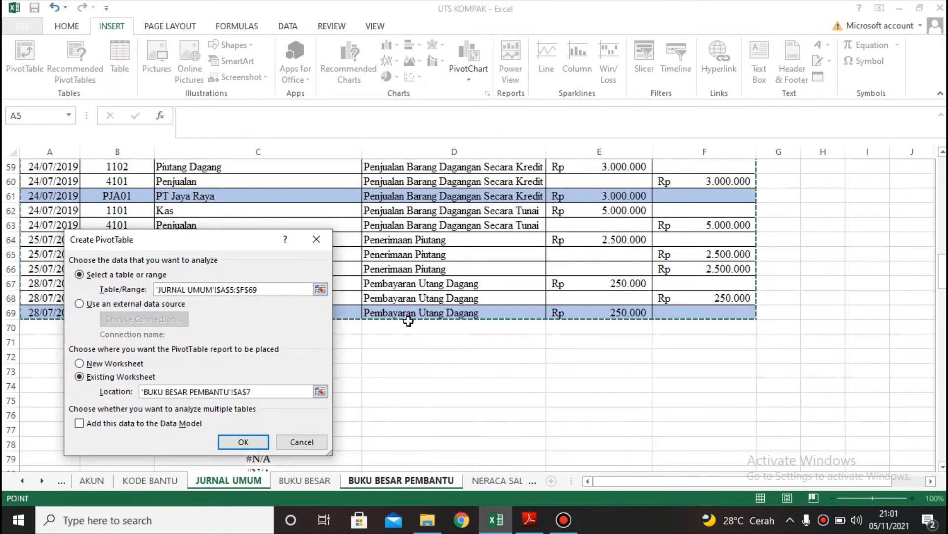
left_click(241, 442)
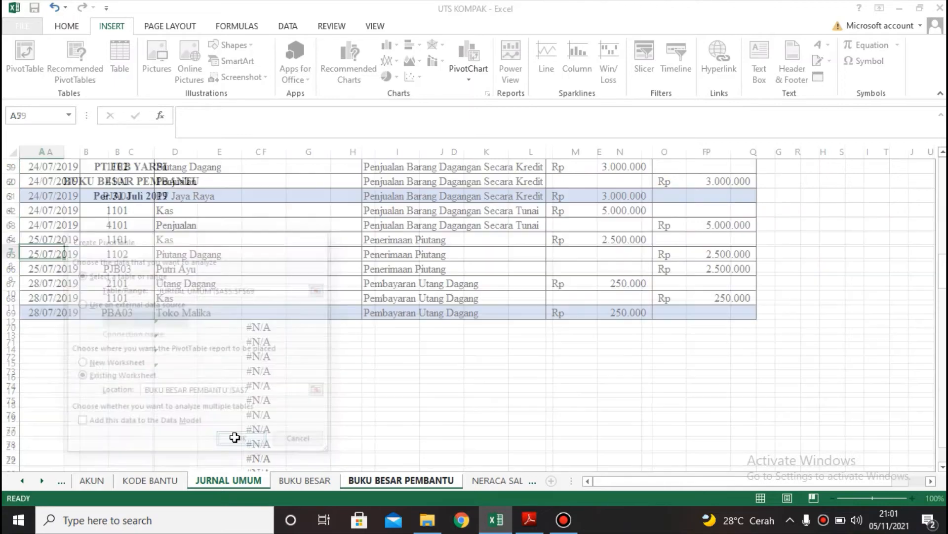
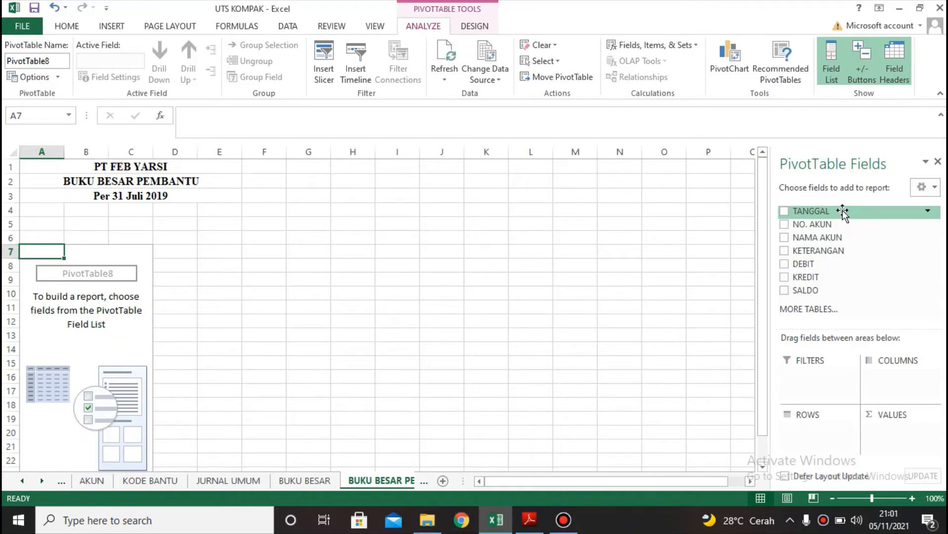
Lay out the PivotTable with TANGGAL and KETERANGAN as rows, NO. AKUN as filter, and DEBIT and KREDIT as values.
left_click_drag(843, 212, 820, 432)
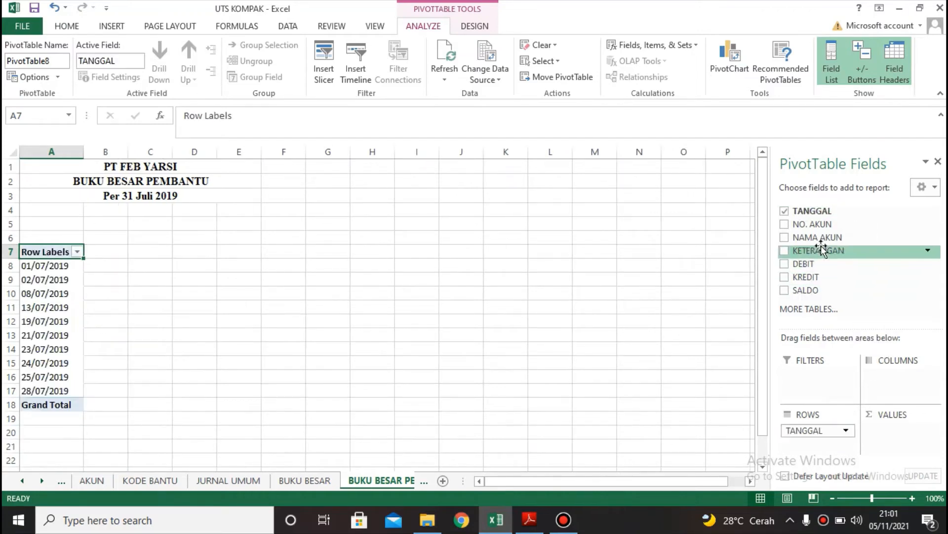
left_click_drag(821, 247, 819, 432)
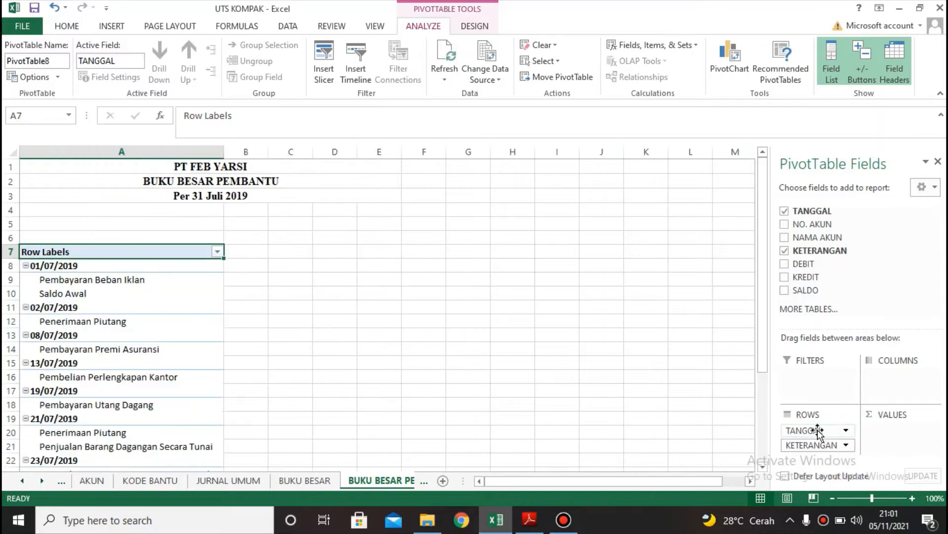
left_click_drag(811, 224, 806, 378)
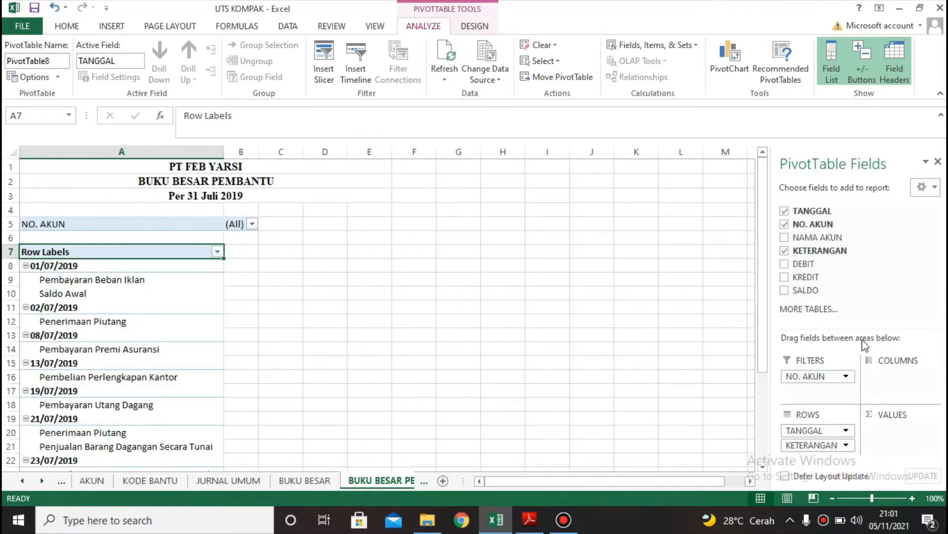
left_click_drag(811, 264, 889, 429)
left_click_drag(813, 278, 899, 445)
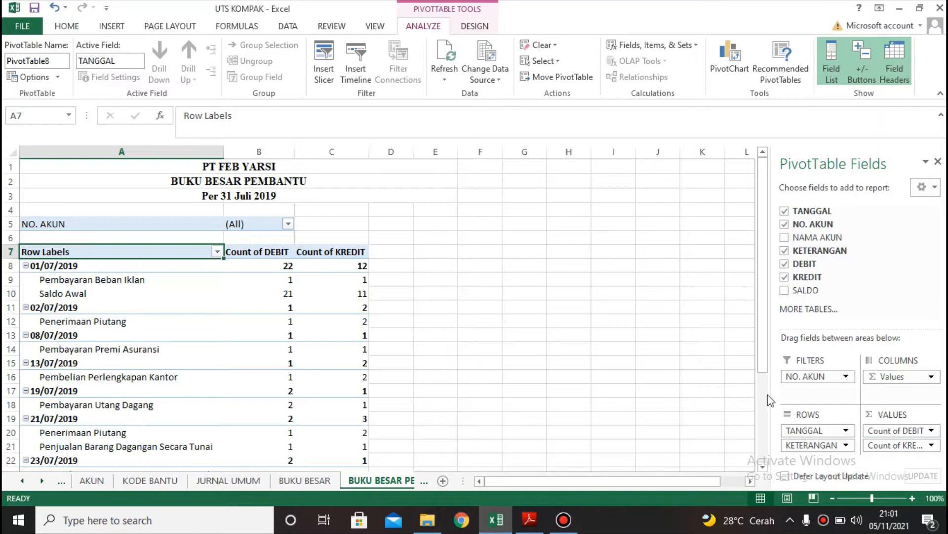
Summarize both the DEBIT and KREDIT value fields by Sum.
double_click(255, 254)
left_click(126, 356)
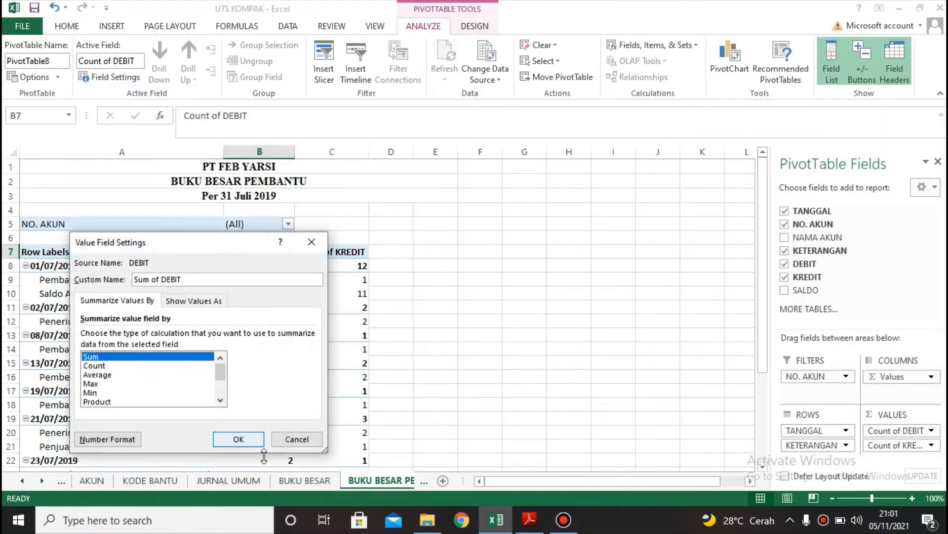
left_click(238, 438)
left_click(328, 245)
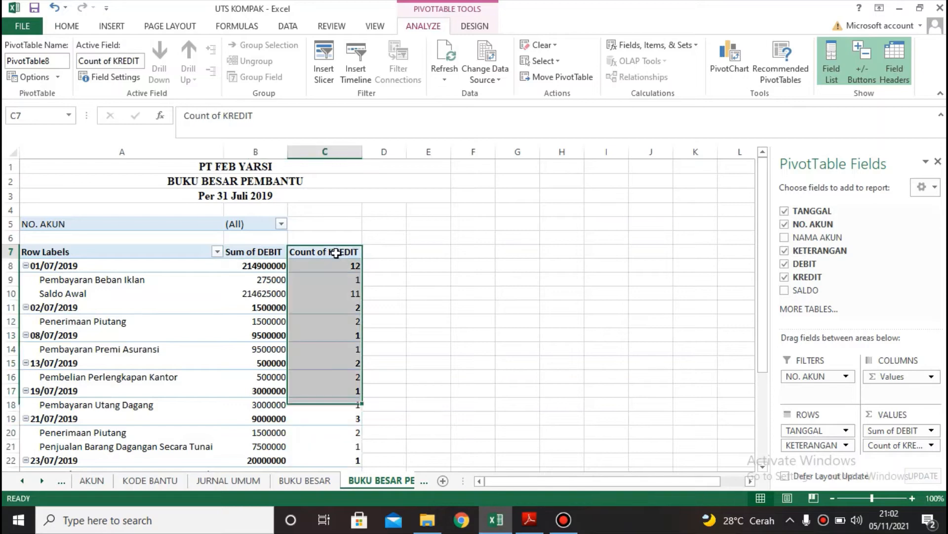
double_click(334, 251)
left_click(91, 357)
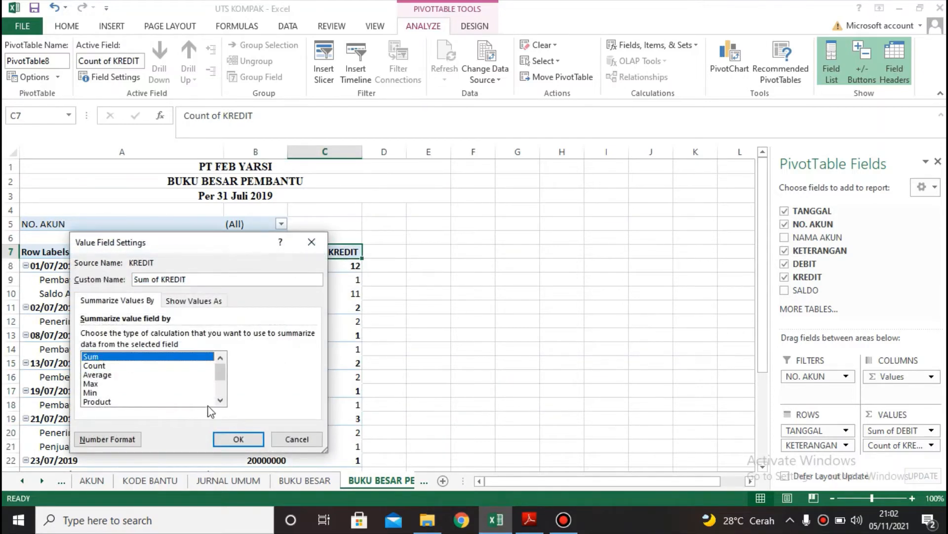
left_click(239, 438)
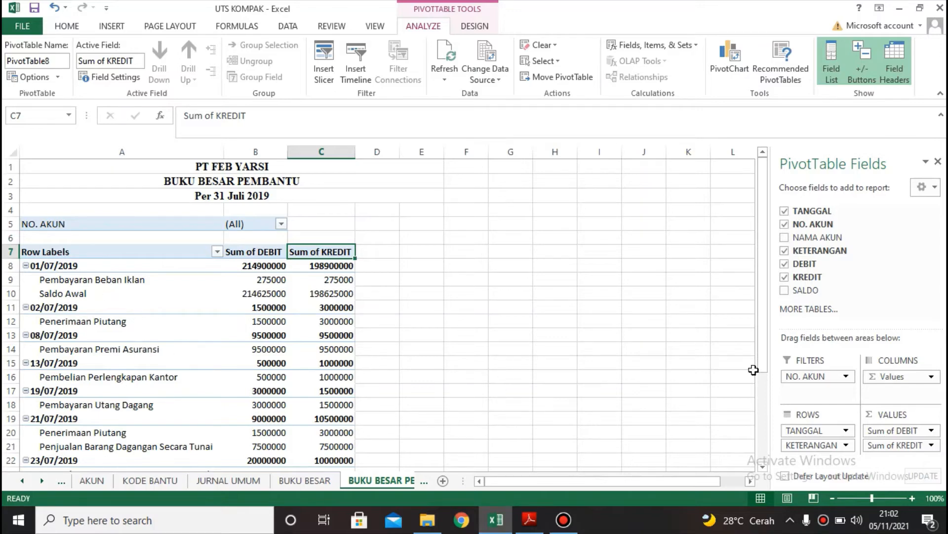
Set the TANGGAL field to no subtotals and show its item labels in tabular form.
left_click(847, 432)
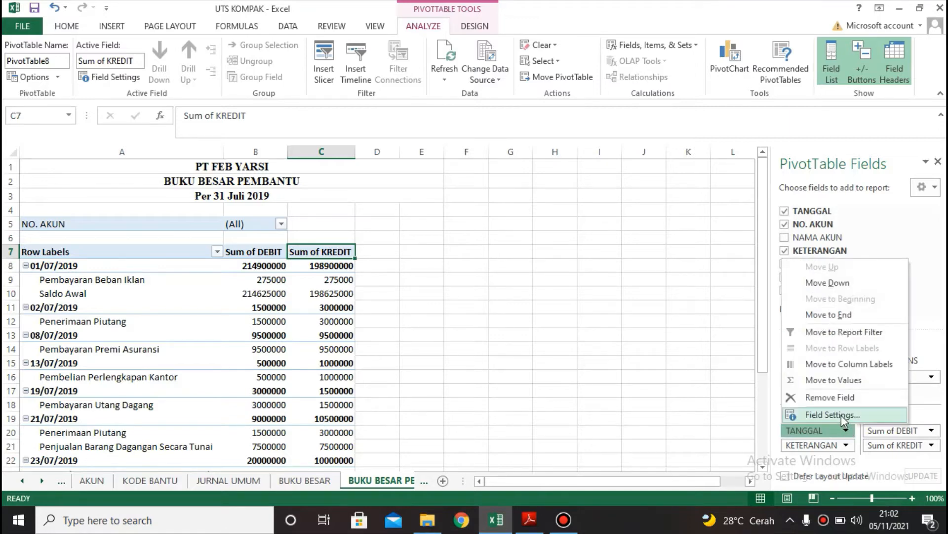
left_click(835, 415)
left_click(84, 315)
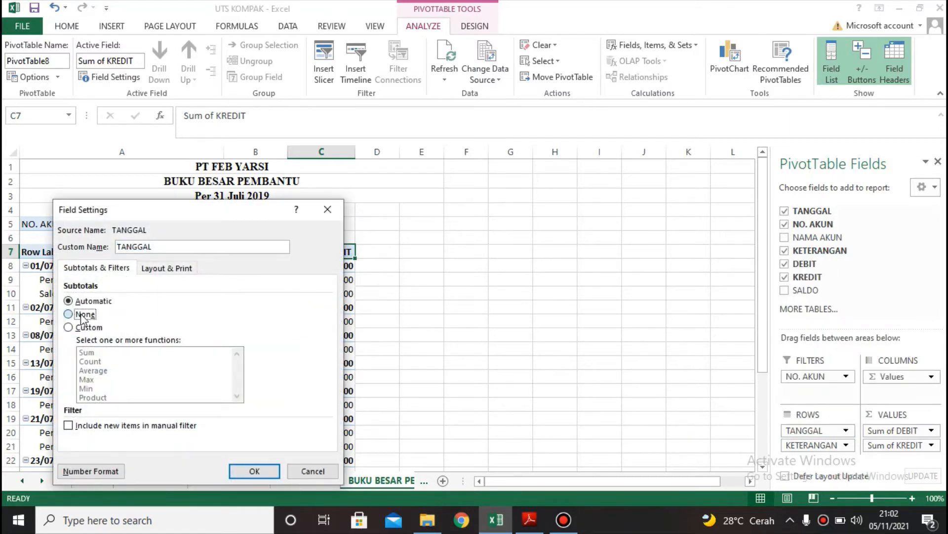
left_click(190, 269)
left_click(148, 341)
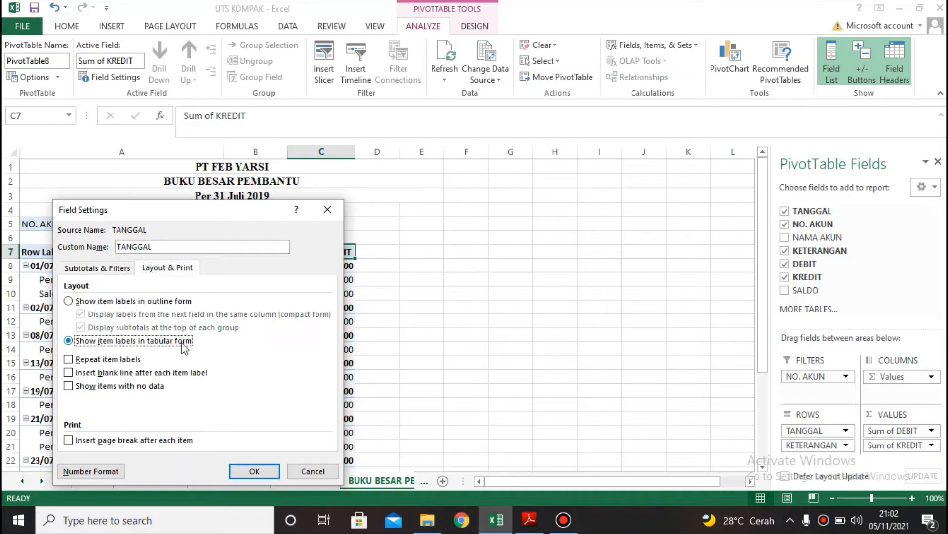
left_click(255, 471)
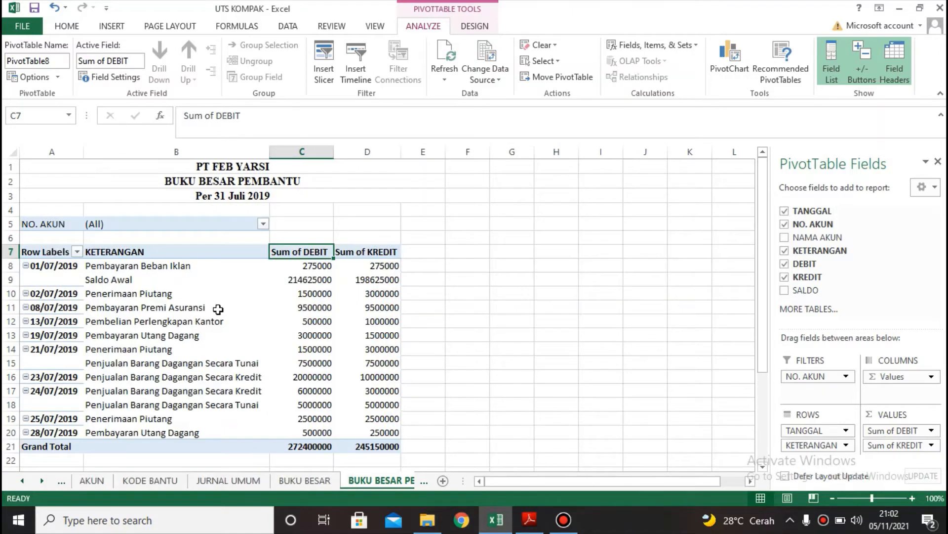
Enter the label NAMA RELASI in cell A6 below the NO. AKUN filter.
left_click(50, 235)
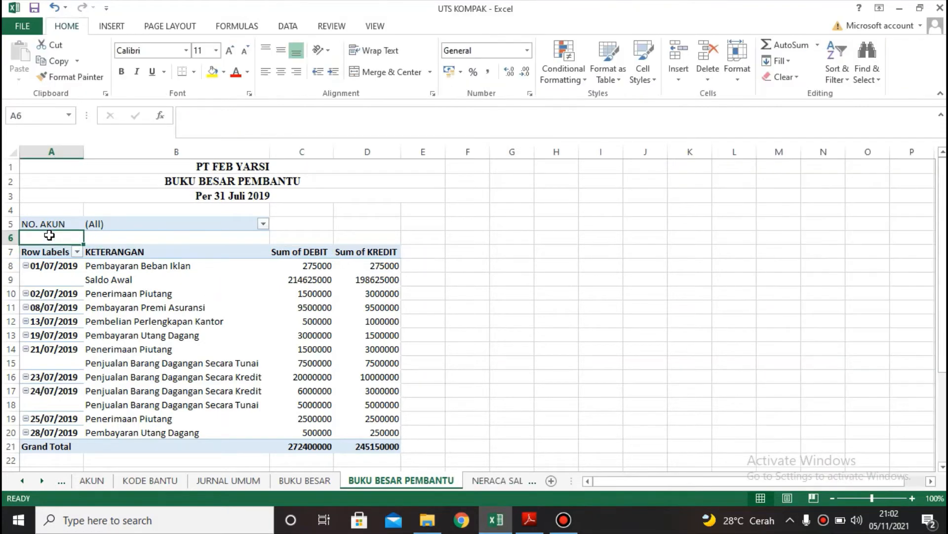
type("NAMA RELASI")
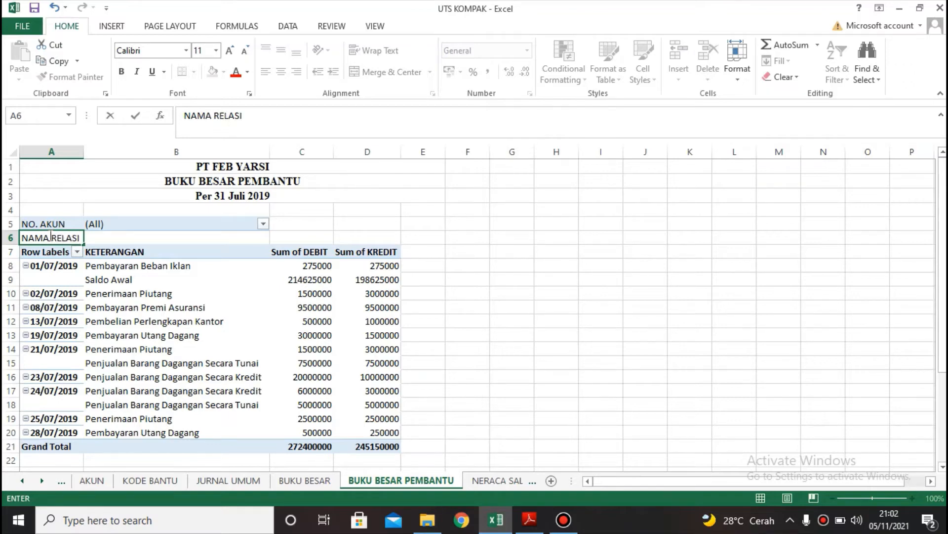
key("Return")
Apply the custom number format @* ":" to the NAMA RELASI label in A6 and widen column A to fit it.
left_click(51, 236)
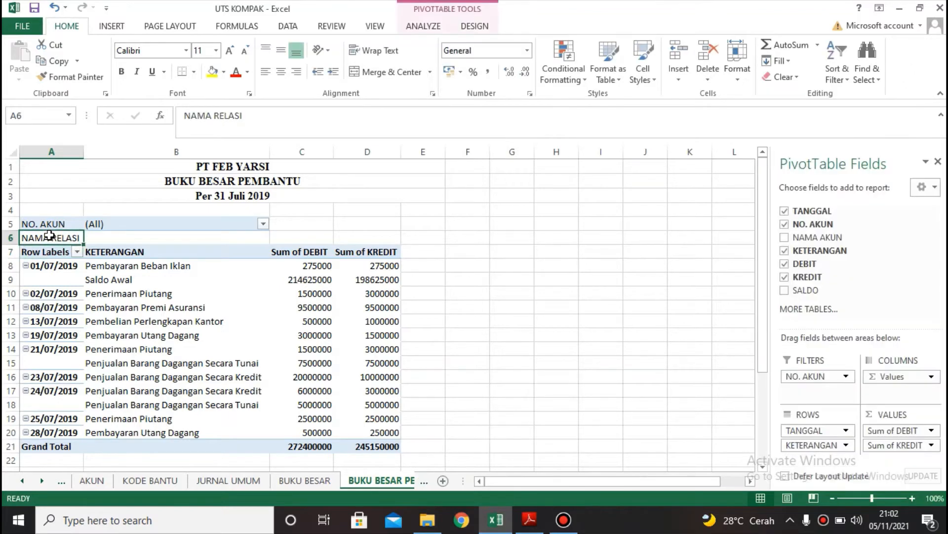
right_click(51, 238)
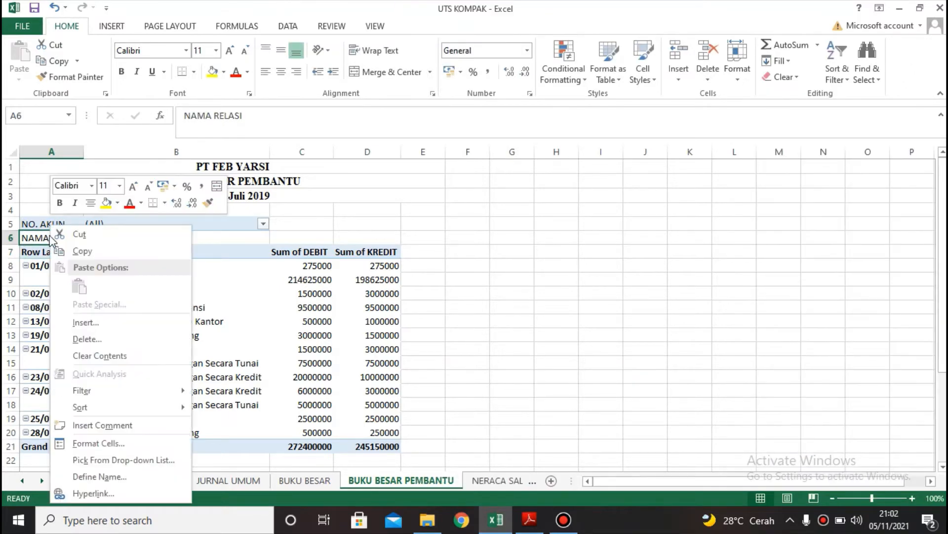
left_click(94, 442)
left_click(31, 345)
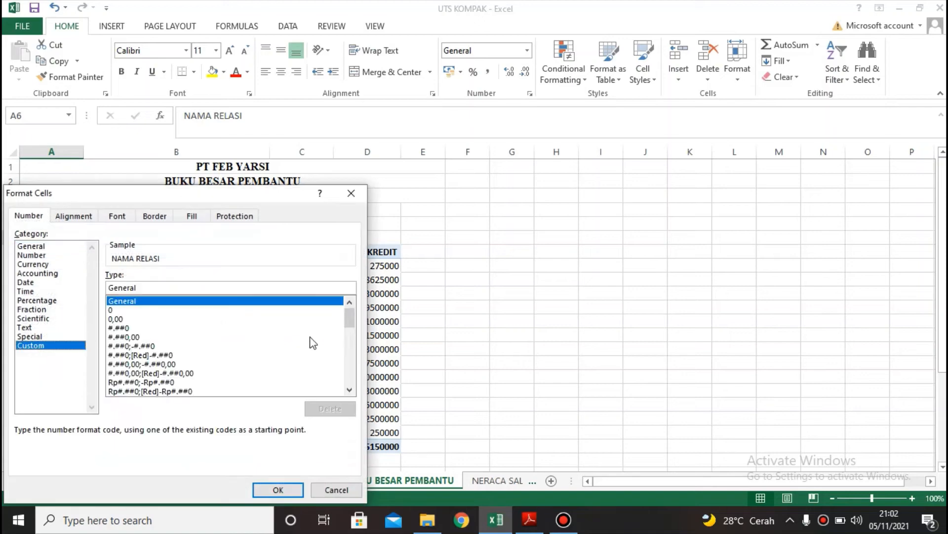
left_click_drag(349, 319, 350, 377)
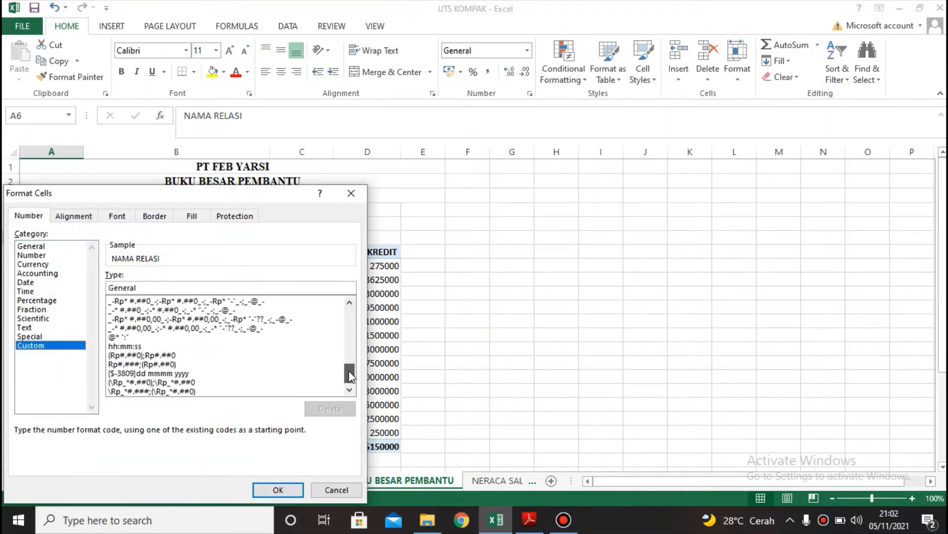
left_click(113, 336)
left_click(278, 490)
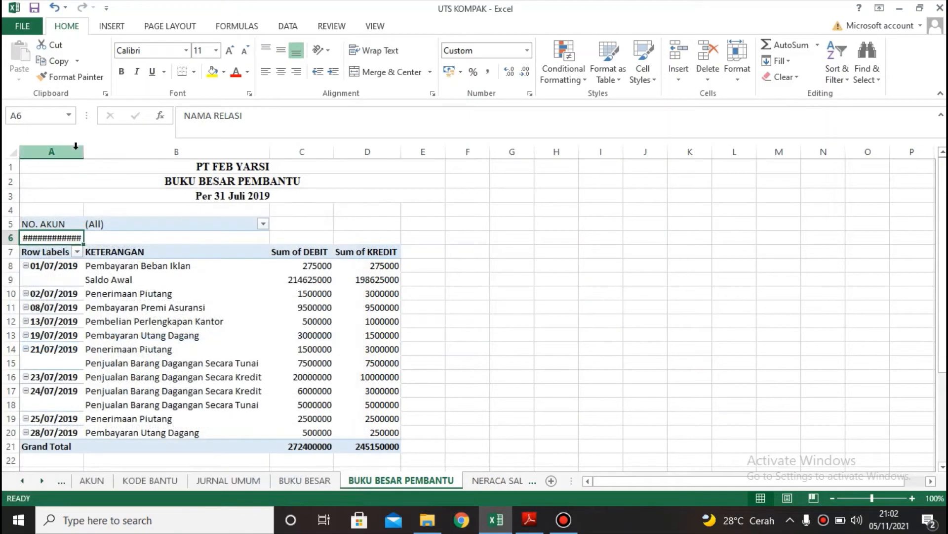
left_click_drag(83, 149, 94, 148)
left_click(80, 224)
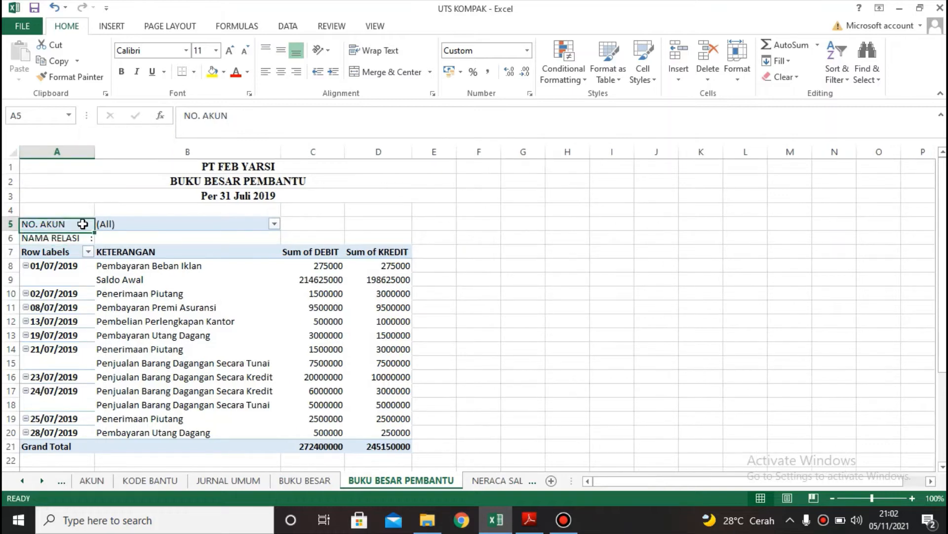
right_click(81, 225)
left_click(119, 321)
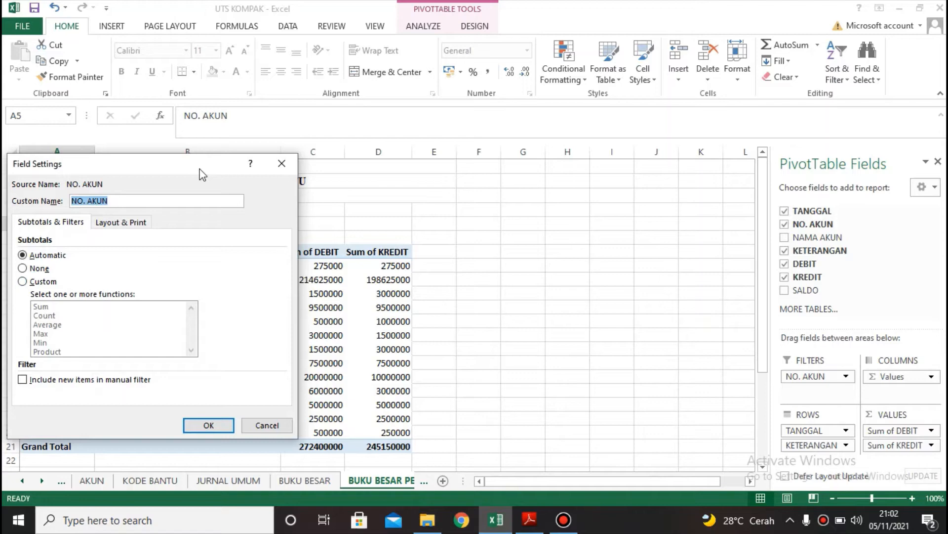
left_click(281, 163)
Apply the custom number format @* ":" to the NO. AKUN label in A5.
right_click(59, 222)
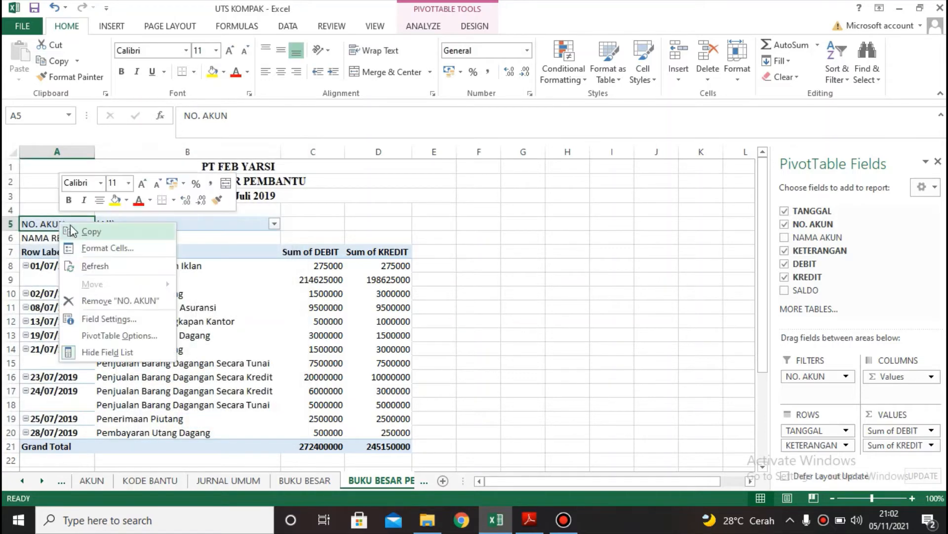
left_click(79, 247)
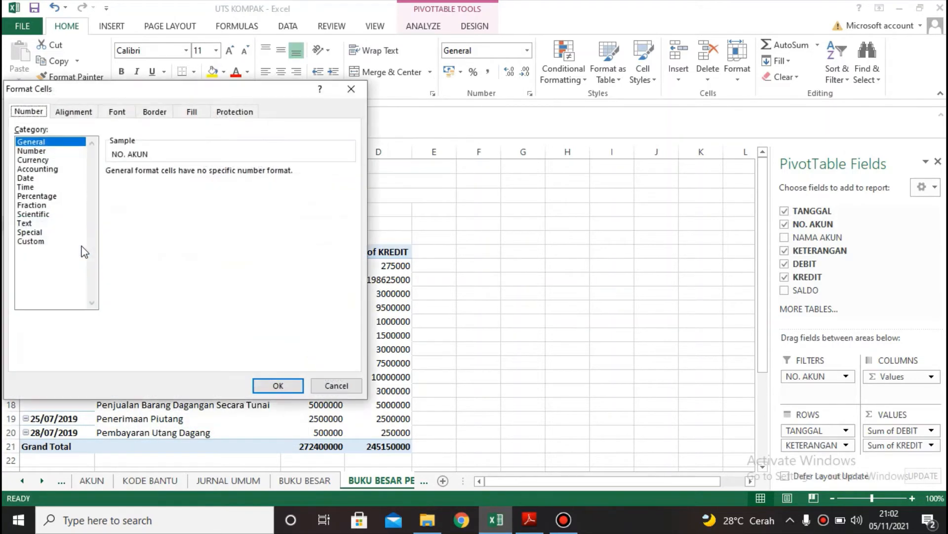
left_click(54, 241)
left_click_drag(349, 208, 350, 255)
left_click(141, 286)
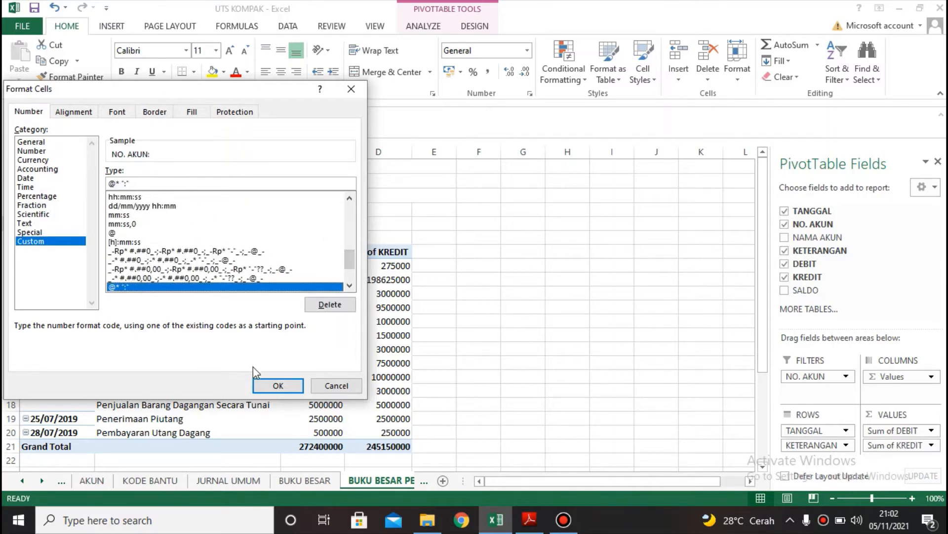
left_click(277, 386)
Copy the formatted NAMA RELASI label from A6 into cells D5 and D6.
left_click(63, 241)
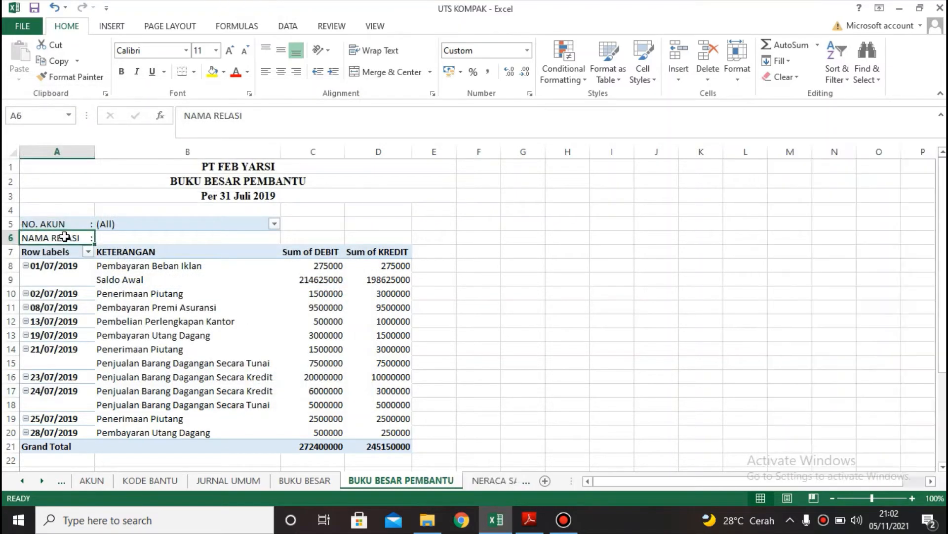
key("ctrl+c")
left_click(381, 225)
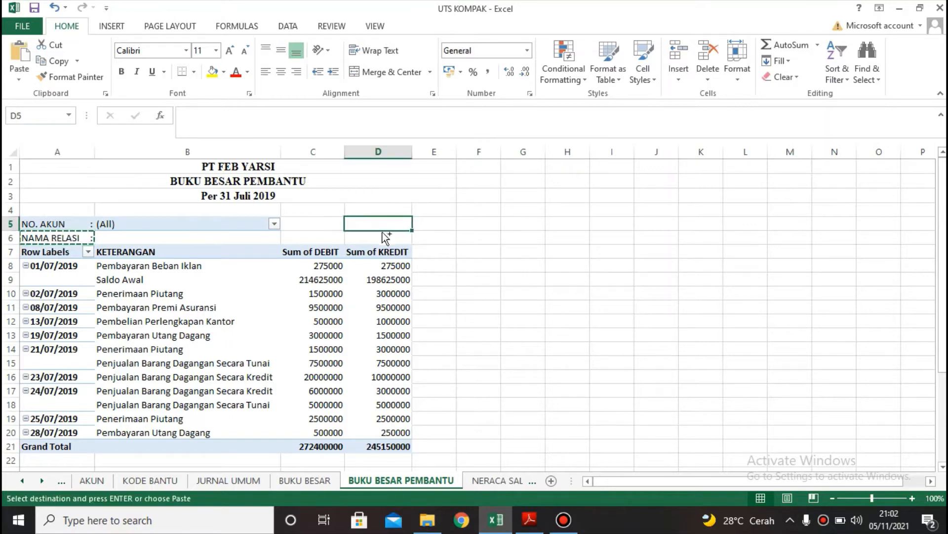
key("ctrl+v")
left_click(383, 241)
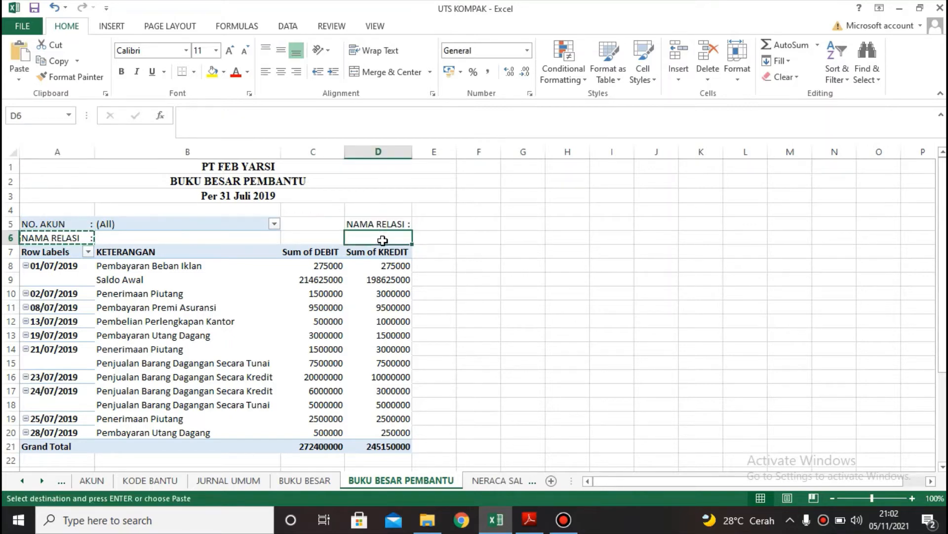
key("ctrl+v")
Replace the copied label in D5 with POS SALDO.
left_click(400, 223)
key("Escape")
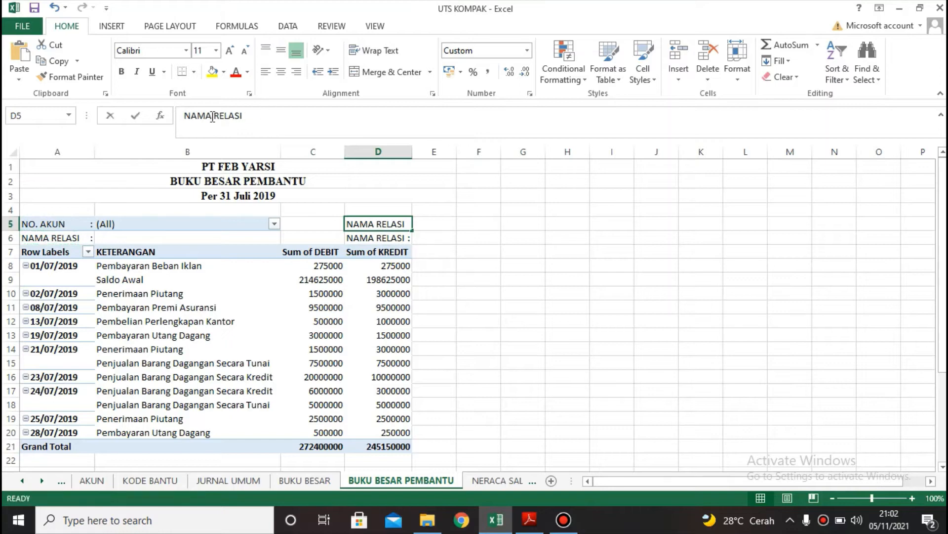
type("POS SALDO")
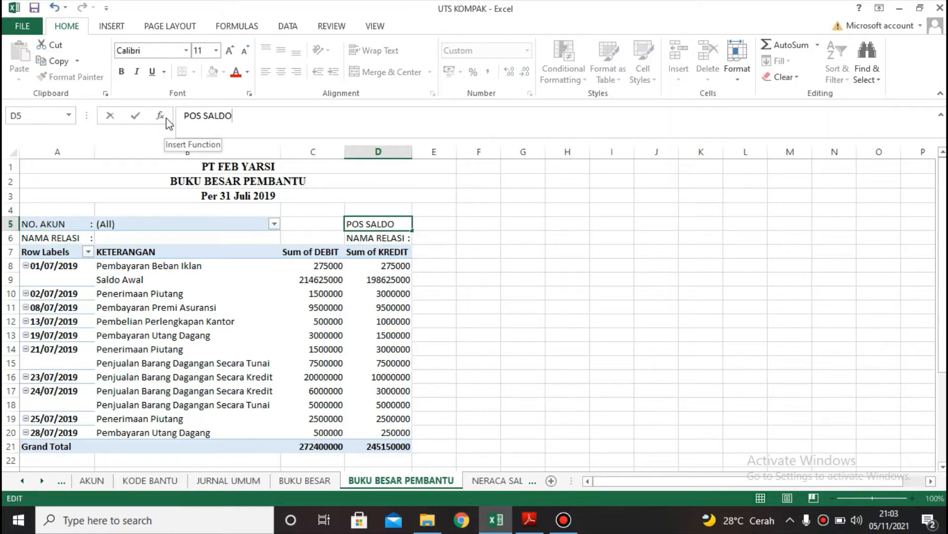
key("Return")
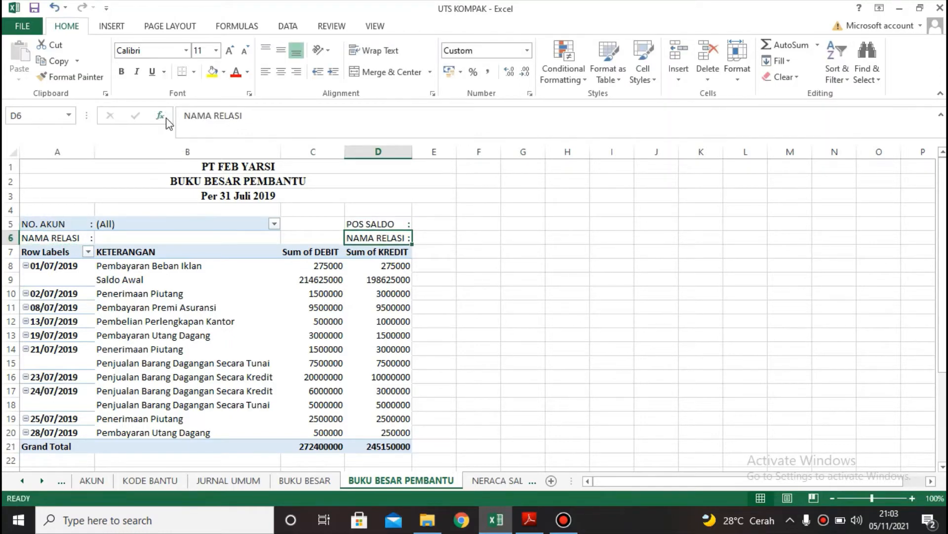
Replace the copied label in D6 with SALDO AWAL.
left_click(255, 119)
key("BackSpace")
key("BackSpace")
key("BackSpace")
key("BackSpace")
key("BackSpace")
key("BackSpace")
key("BackSpace")
key("BackSpace")
key("BackSpace")
key("BackSpace")
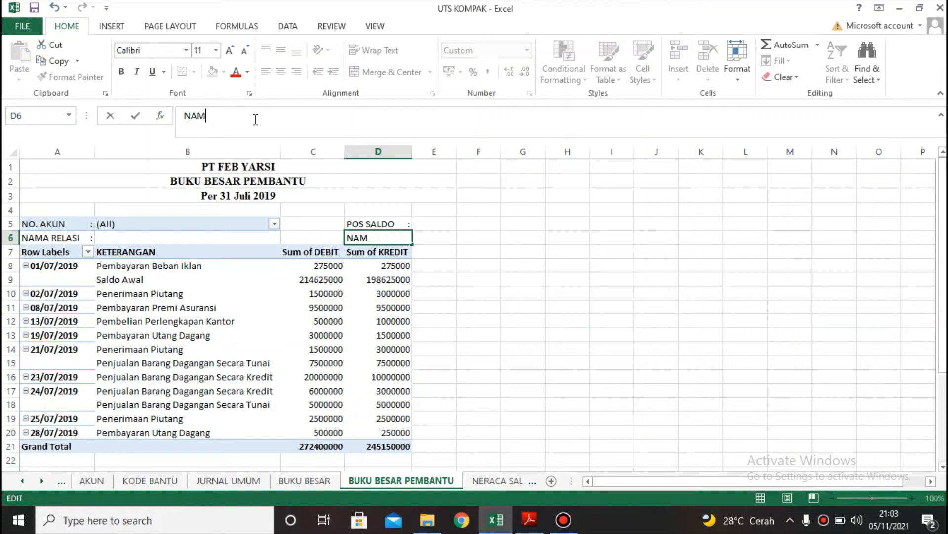
type("SALDO AWAL :")
key("Return")
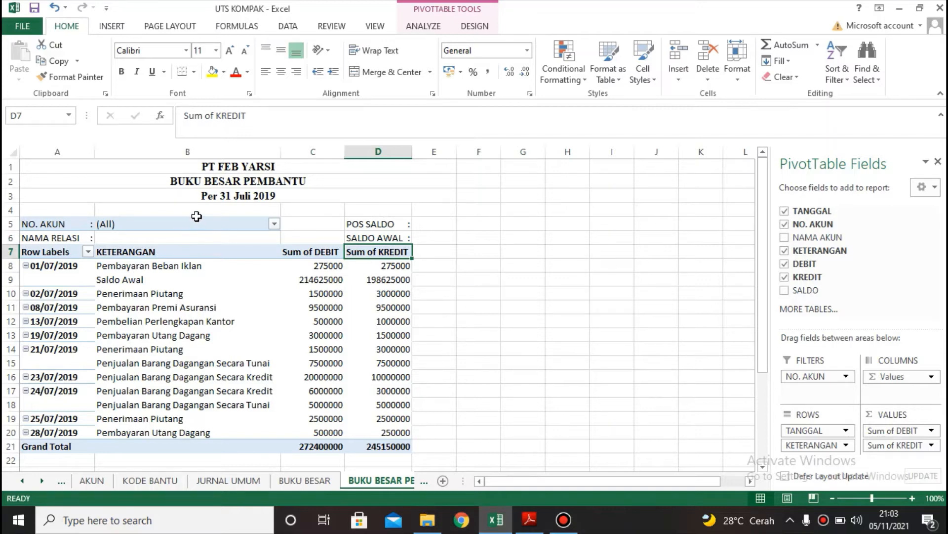
Enter =VLOOKUP(B5;DAFTAR_BANTU;2;FALSE) in B6 to look up the relation name for the filtered account.
left_click(176, 234)
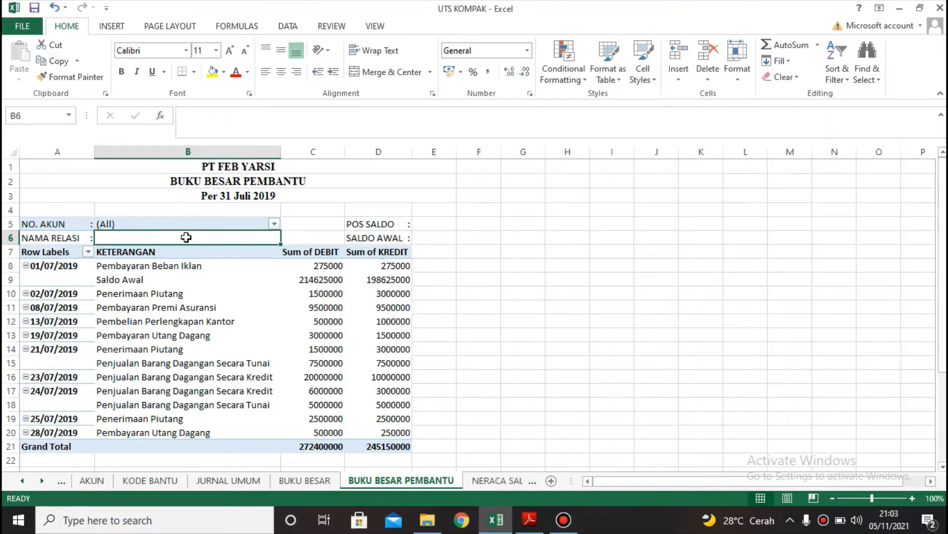
type("=V;")
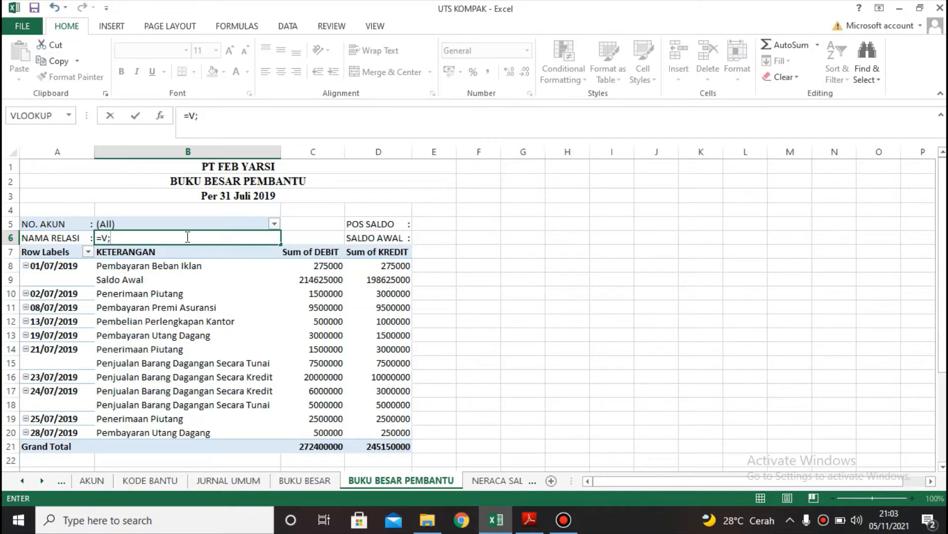
key("BackSpace")
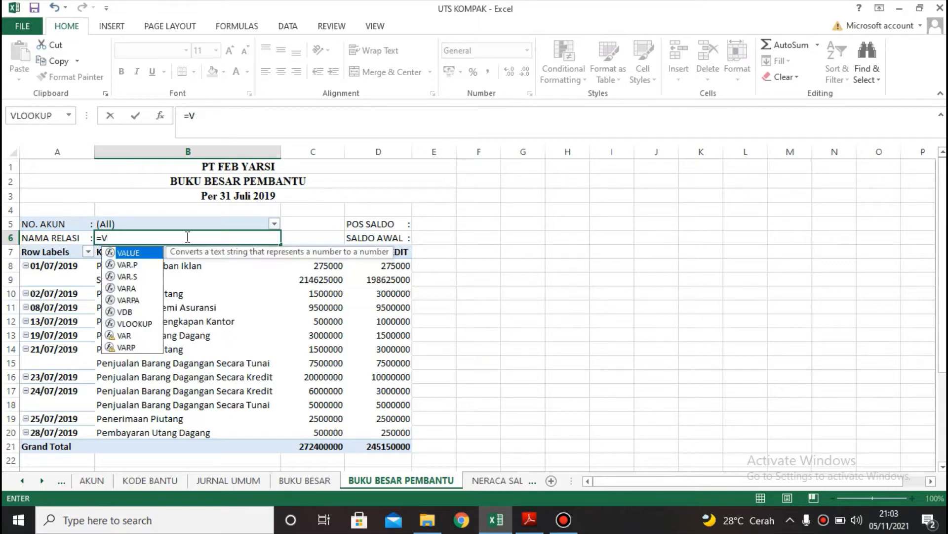
type("LO")
double_click(134, 253)
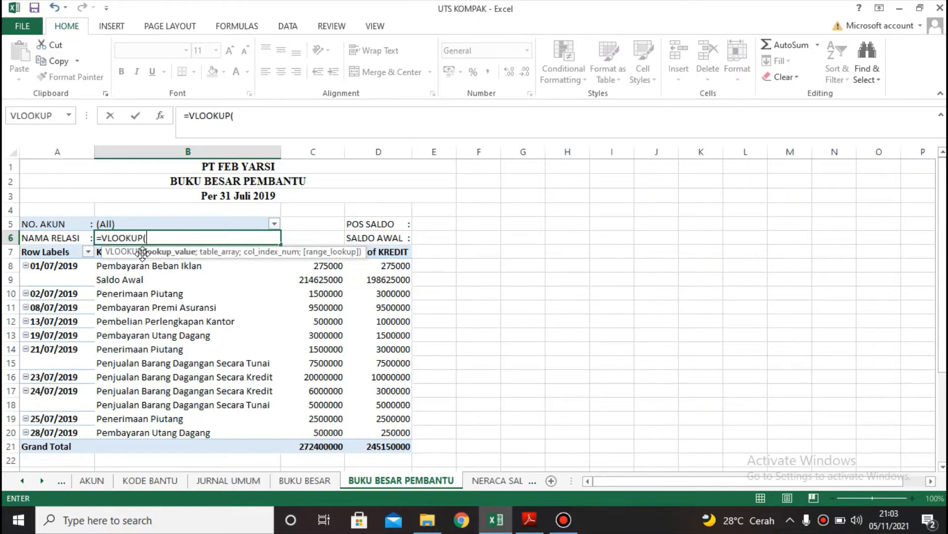
left_click(142, 220)
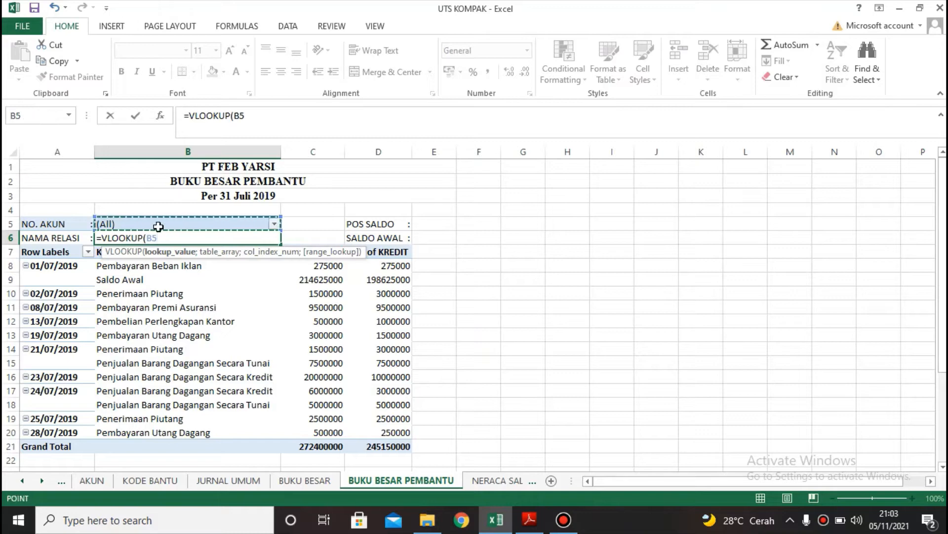
type(";DAF")
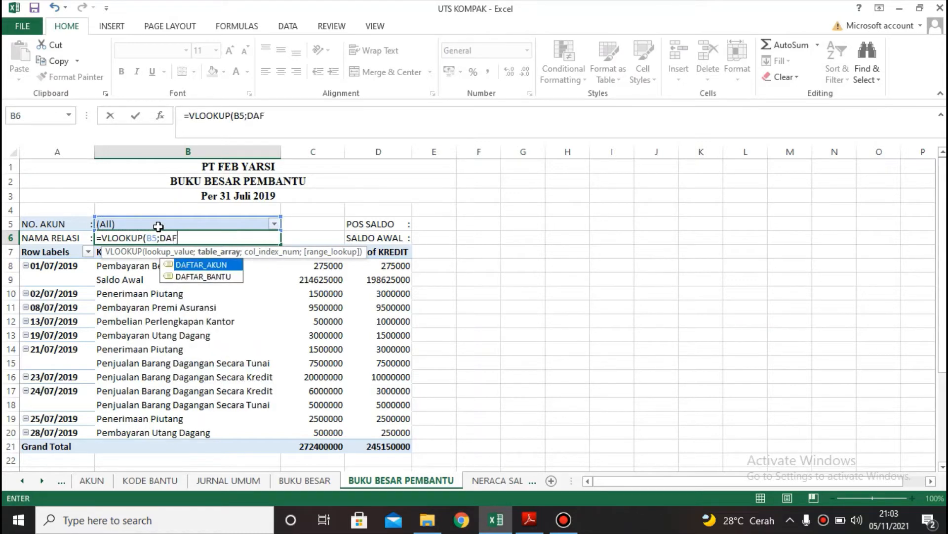
double_click(191, 277)
type(";")
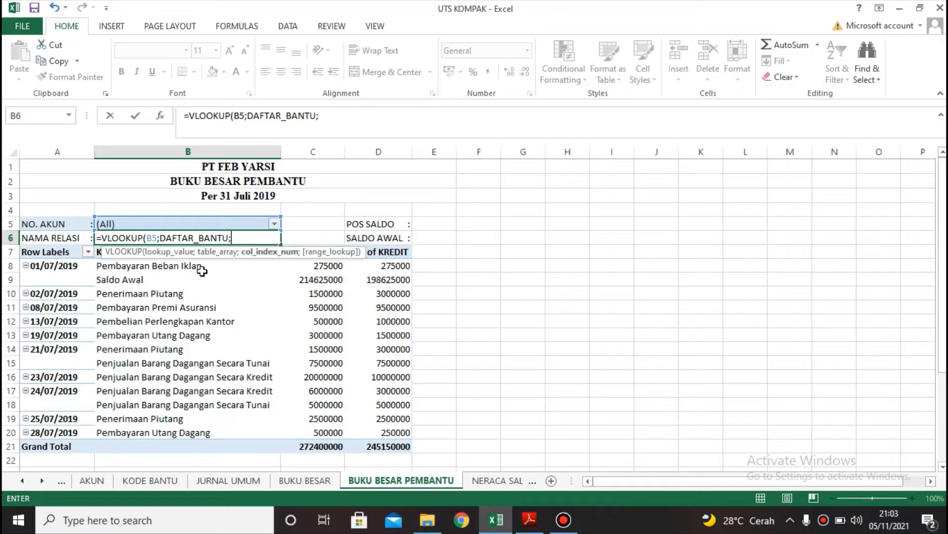
type("2;FAL")
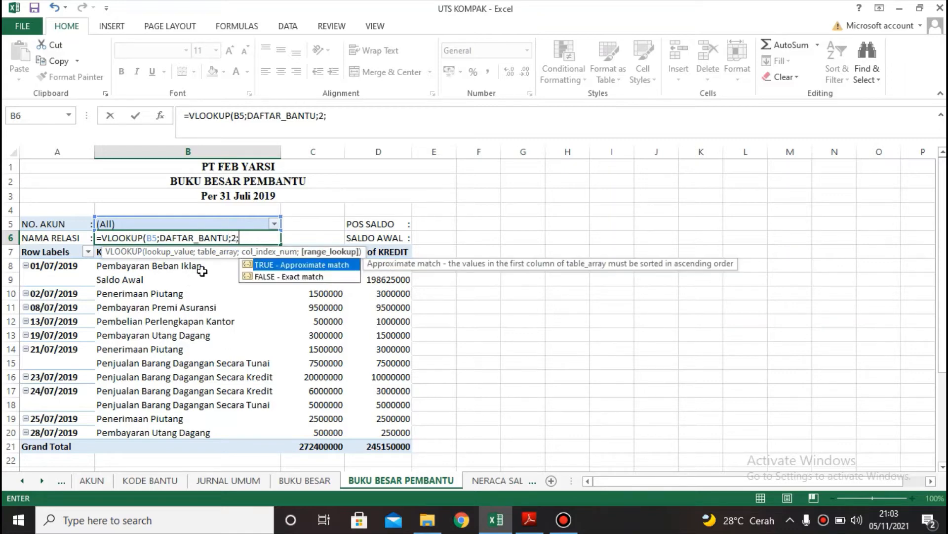
double_click(306, 276)
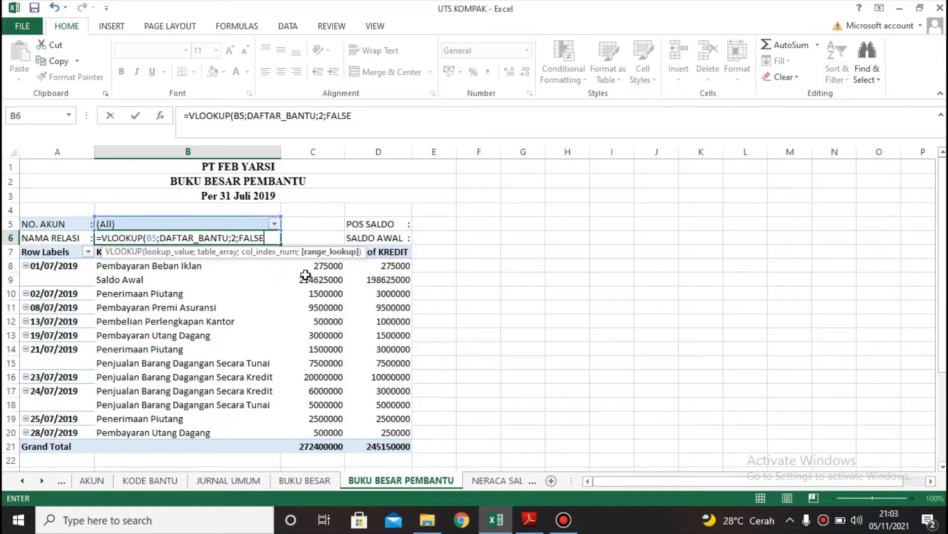
key("Return")
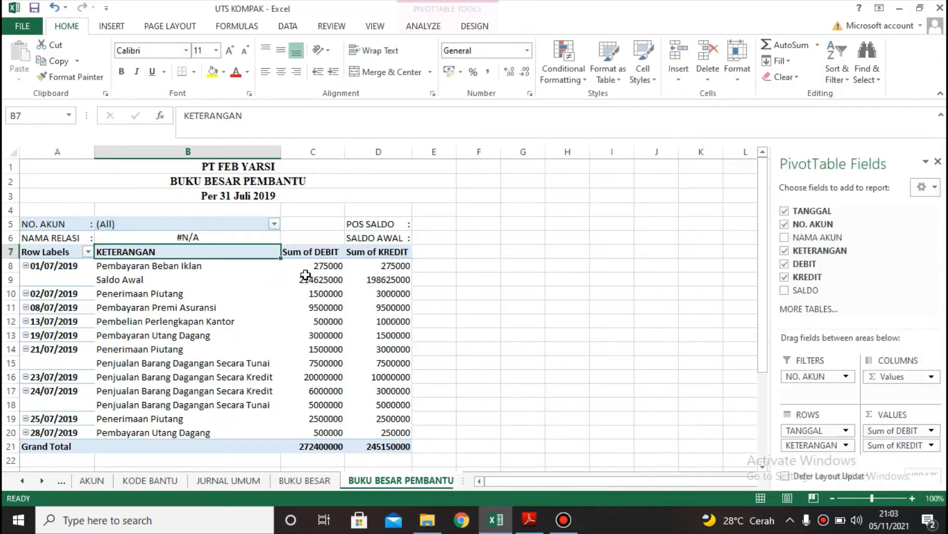
Copy the B6 lookup formula into E5 and E6 beside the balance labels, and widen column E.
left_click(237, 235)
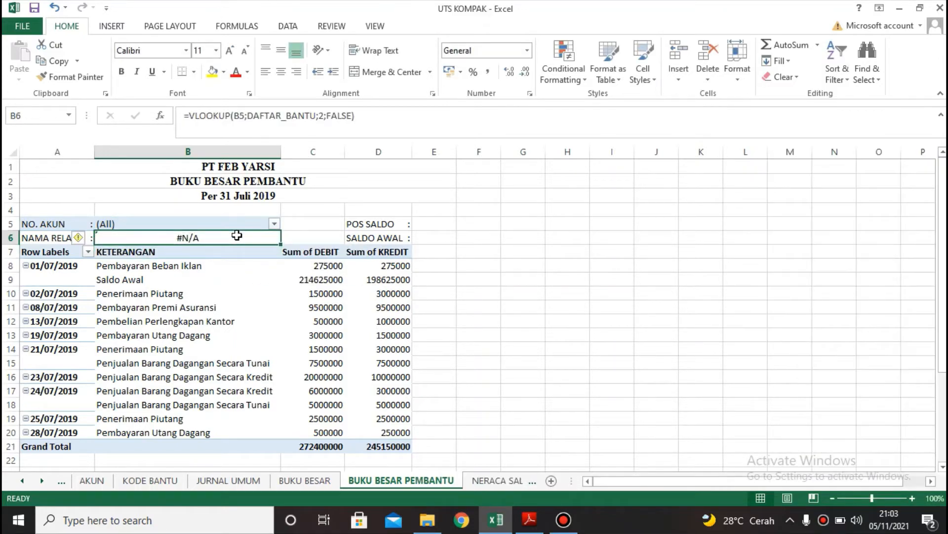
key("ctrl+c")
left_click(448, 222)
key("ctrl+v")
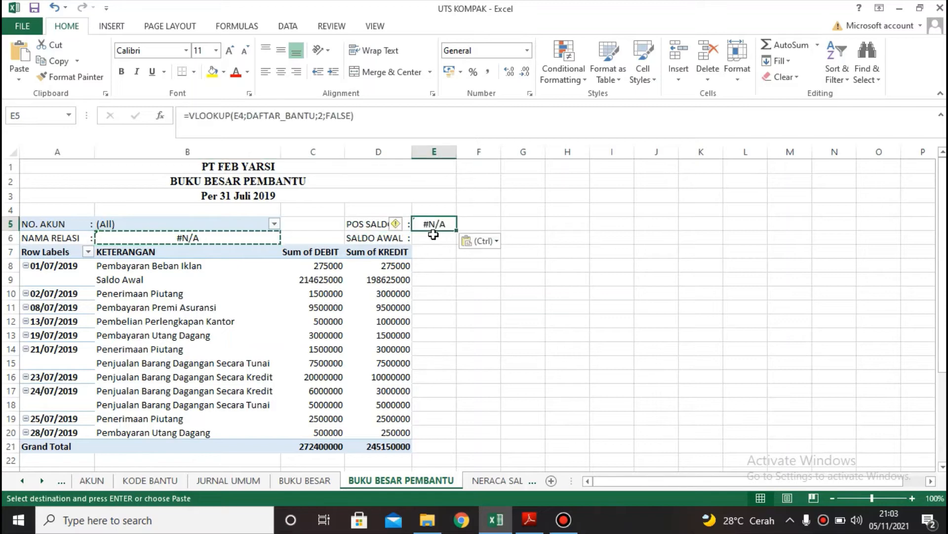
left_click(434, 236)
key("ctrl+v")
left_click_drag(457, 152, 492, 159)
Change the POS SALDO formula in E5 to =VLOOKUP(B5;DAFTAR_BANTU;3;FALSE).
left_click(454, 222)
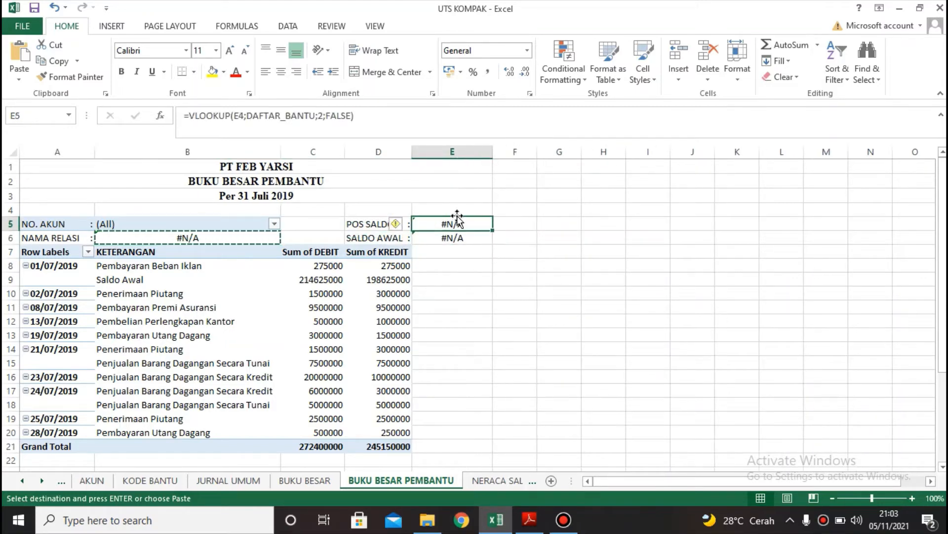
left_click(245, 115)
key("BackSpace")
key("BackSpace")
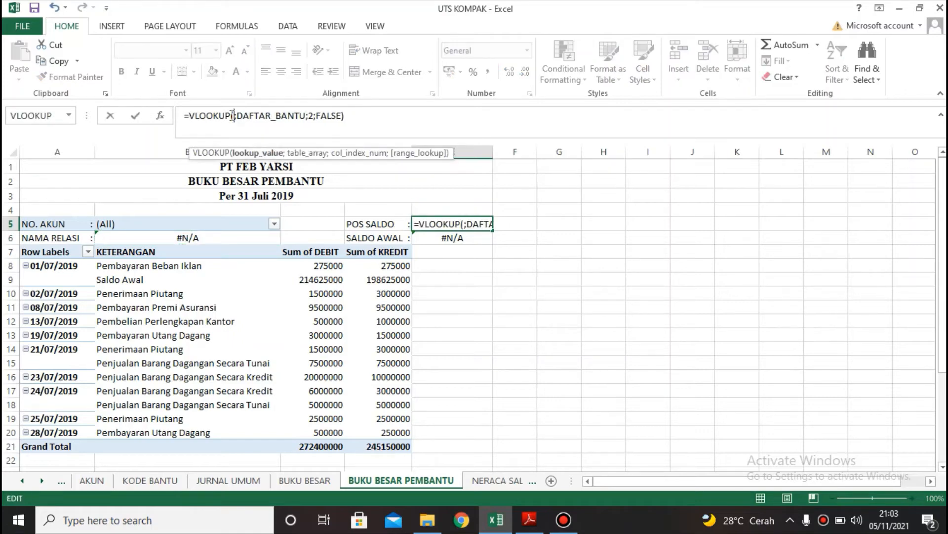
left_click(170, 224)
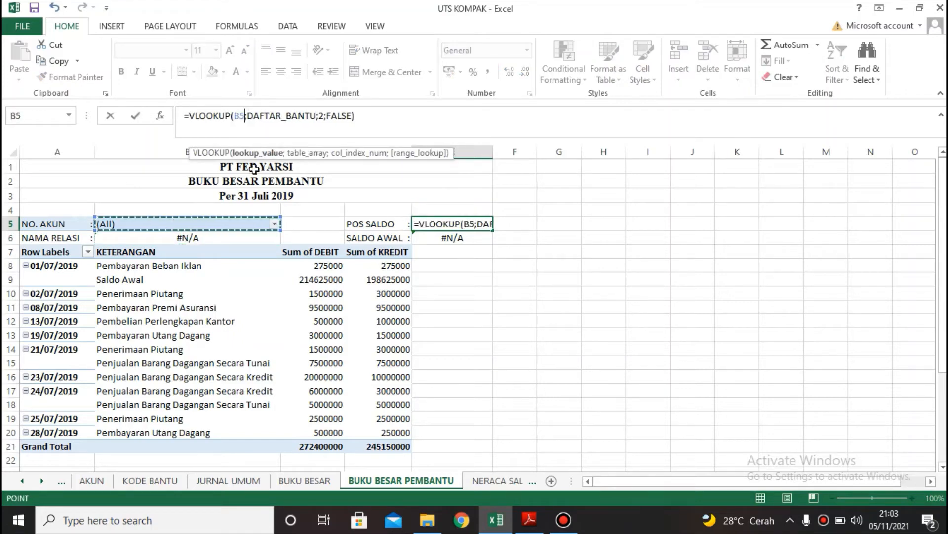
left_click(324, 115)
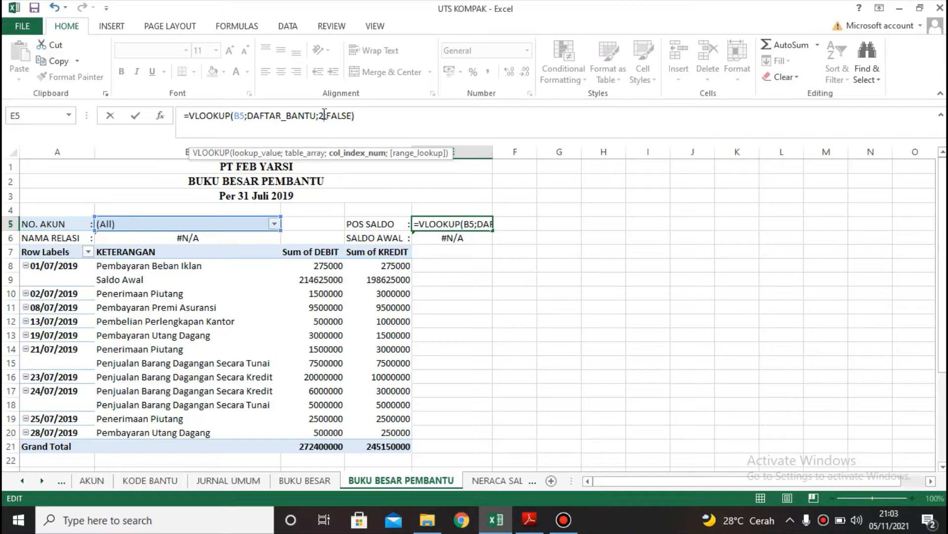
key("BackSpace")
type("3")
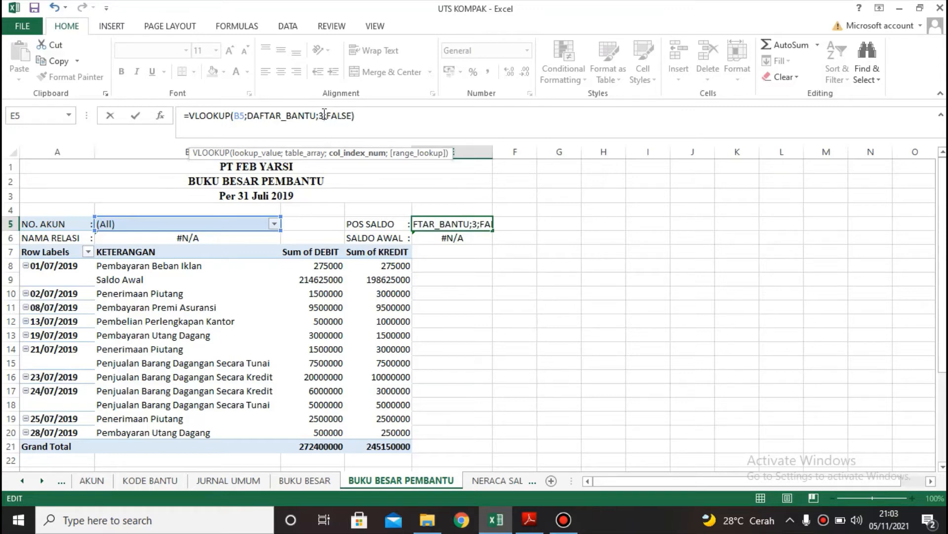
key("Return")
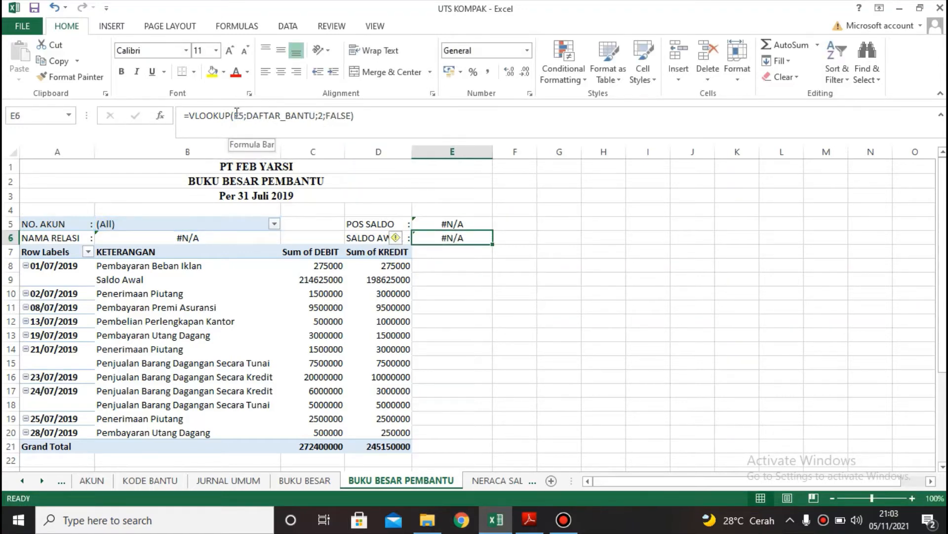
Change the SALDO AWAL formula in E6 to =VLOOKUP(B5;DAFTAR_BANTU;4;FALSE).
left_click(244, 116)
key("BackSpace")
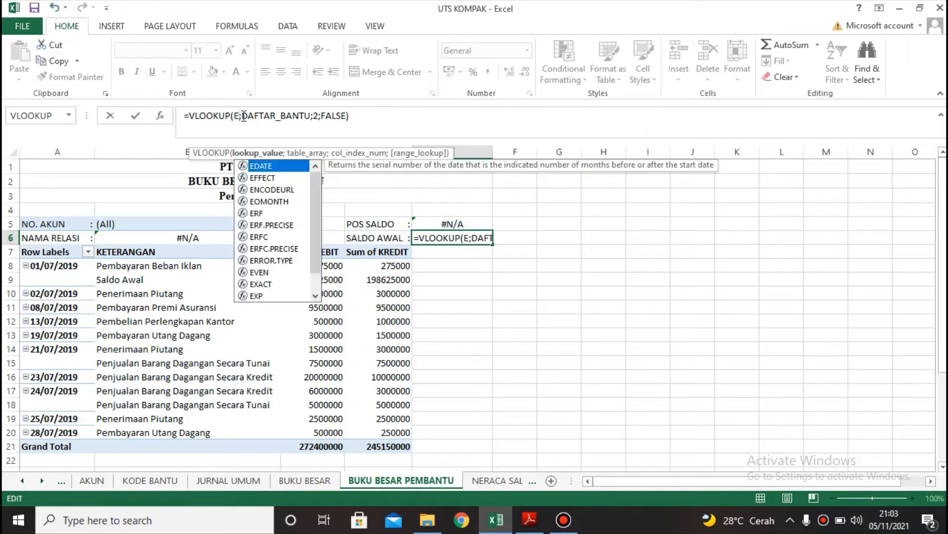
key("BackSpace")
left_click(181, 220)
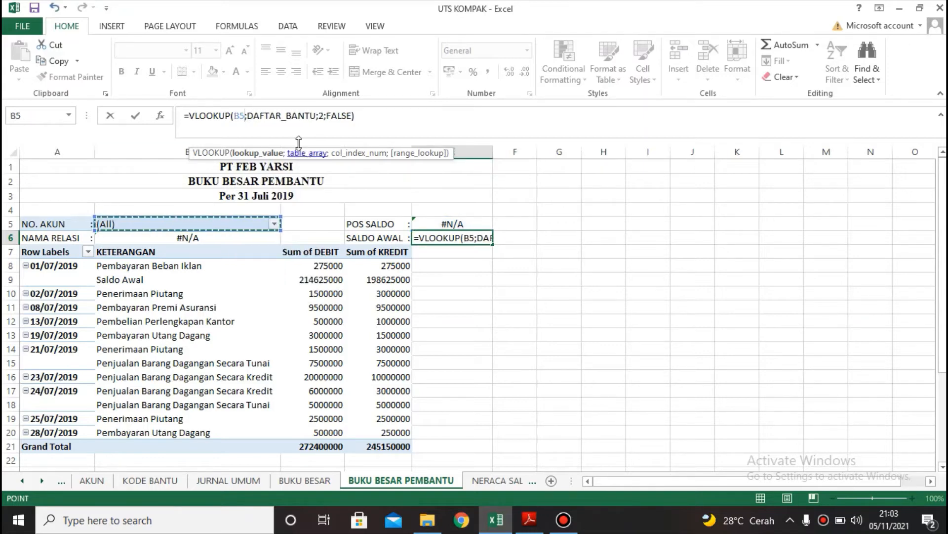
left_click(321, 118)
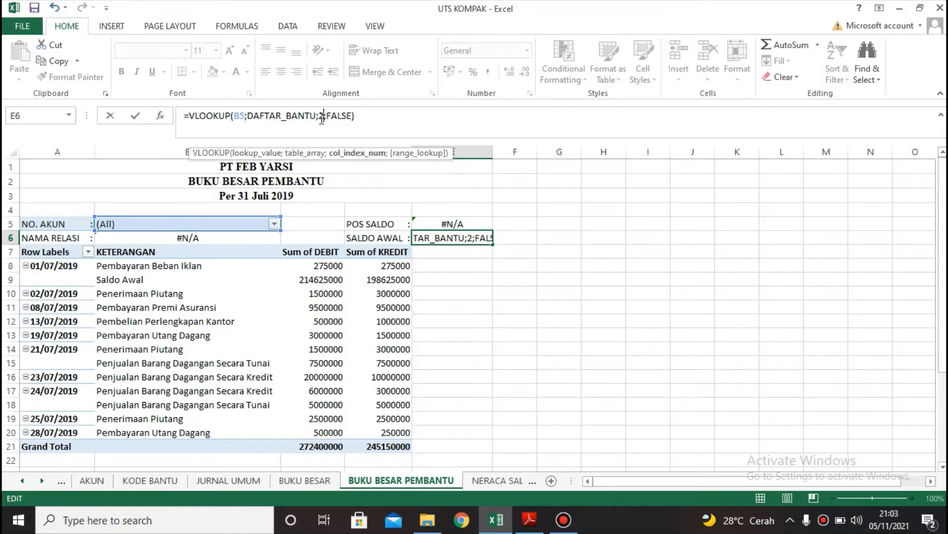
key("BackSpace")
type("4")
key("Return")
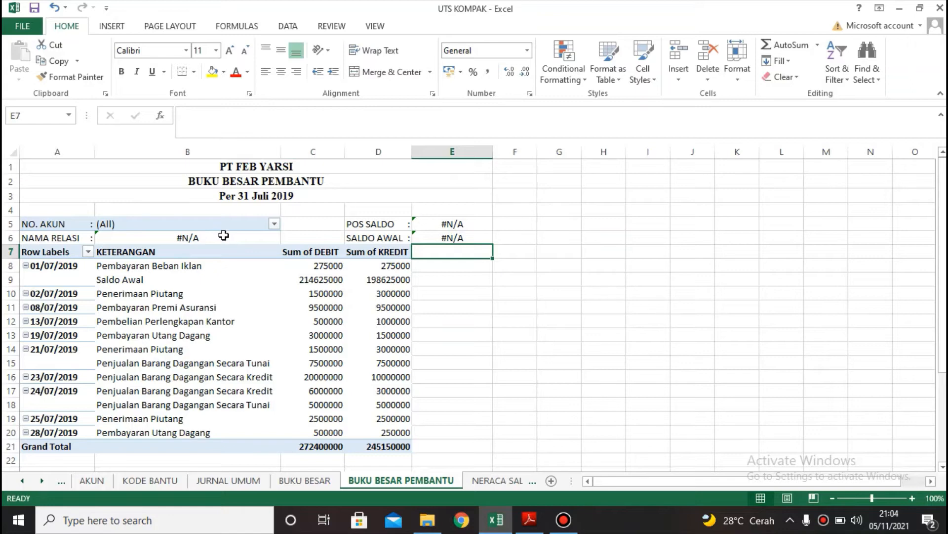
Filter the subsidiary ledger PivotTable by NO. AKUN PBA01 and select cell E7 beside its headers.
left_click(224, 236)
left_click(267, 223)
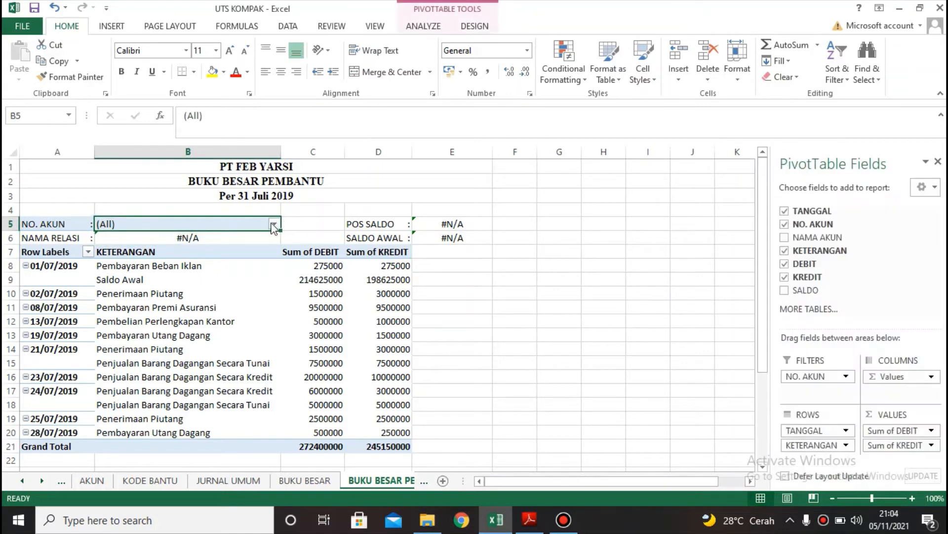
left_click(274, 223)
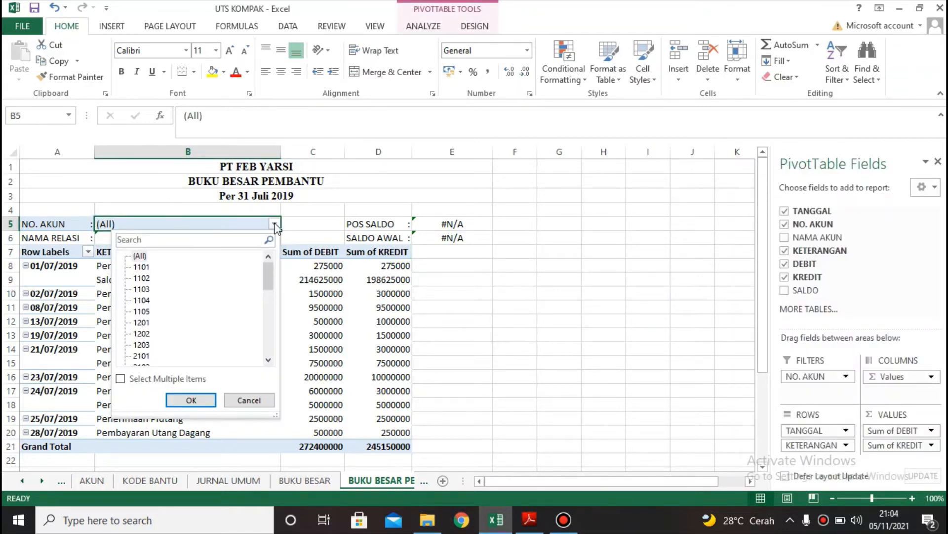
left_click_drag(263, 277, 264, 328)
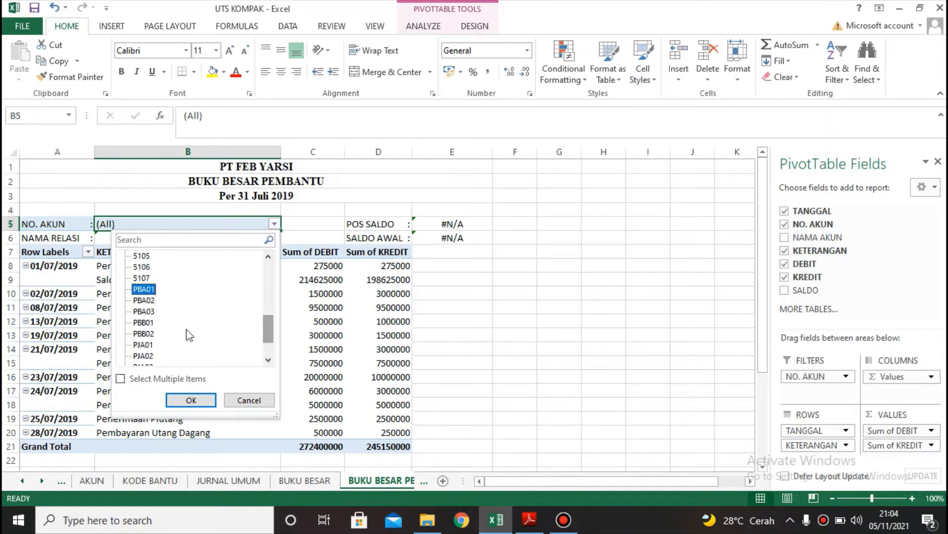
left_click(191, 400)
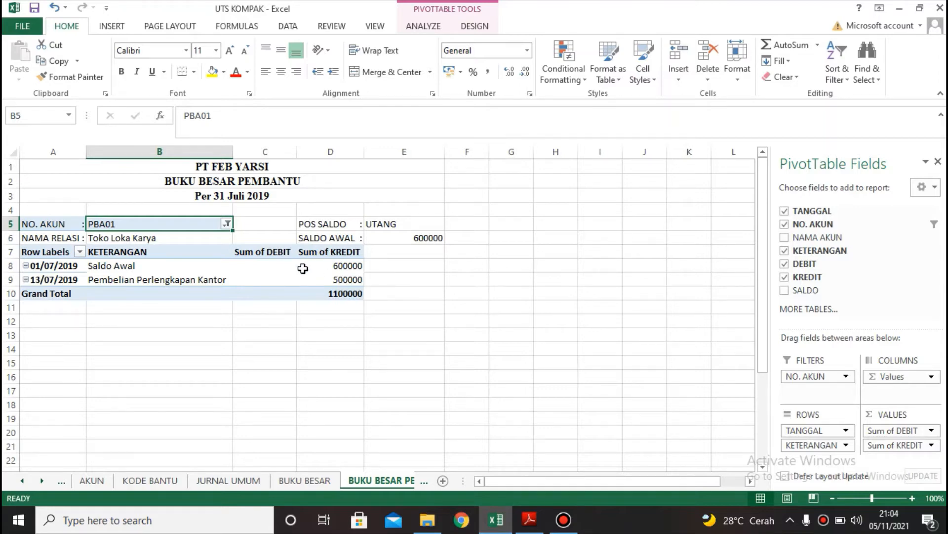
left_click(393, 253)
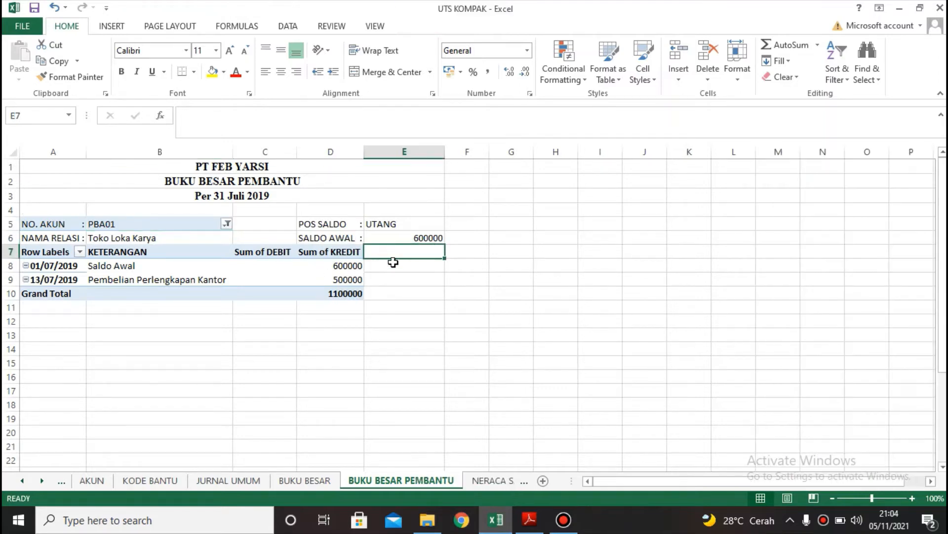
Start a calculated field named JUMLAH SALDO in the subsidiary ledger PivotTable.
left_click(338, 252)
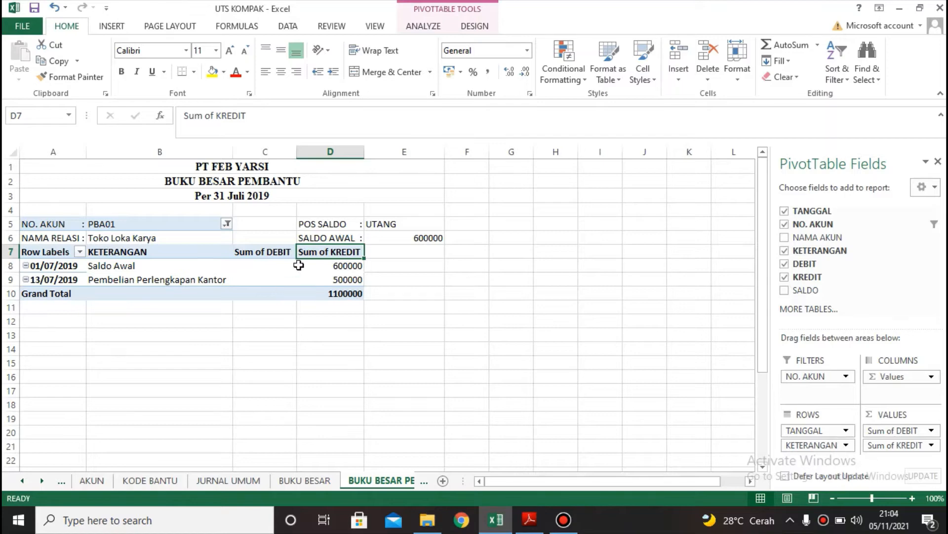
right_click(354, 253)
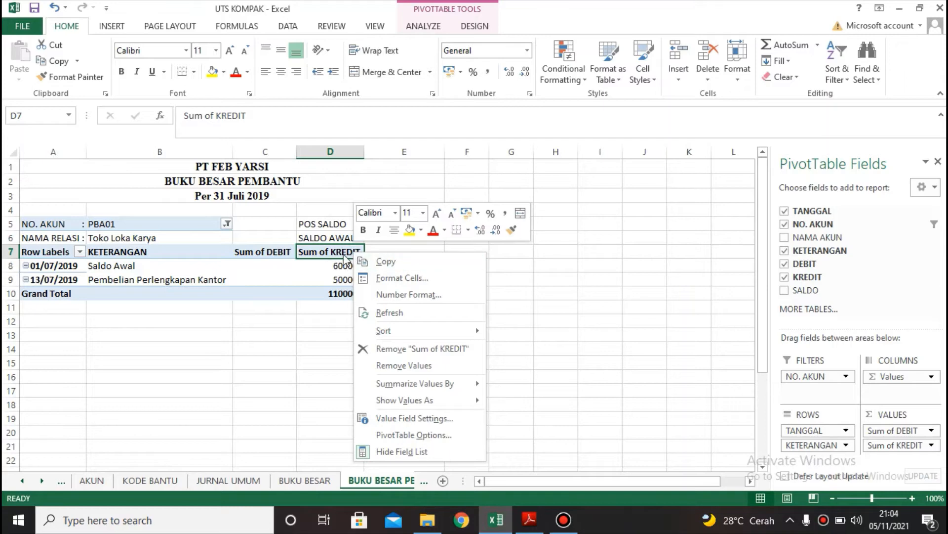
left_click(345, 253)
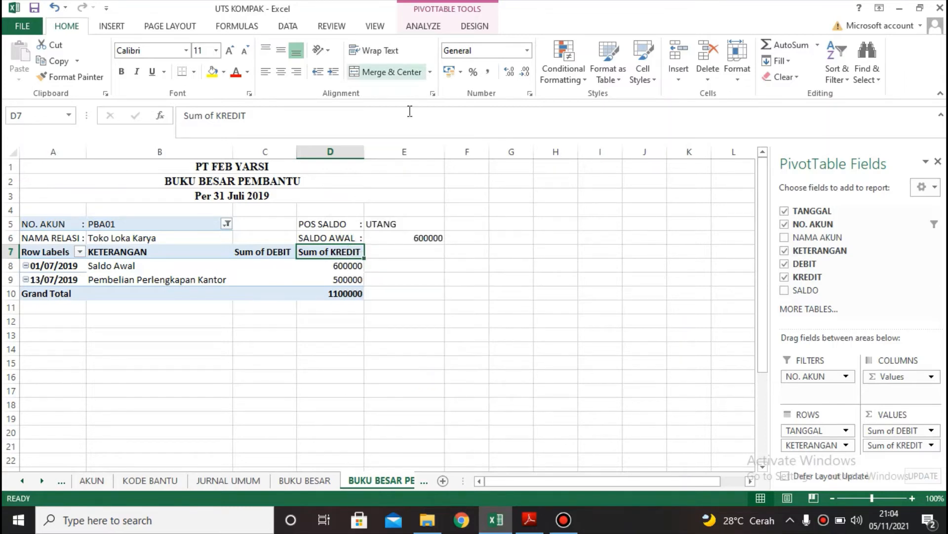
left_click(432, 32)
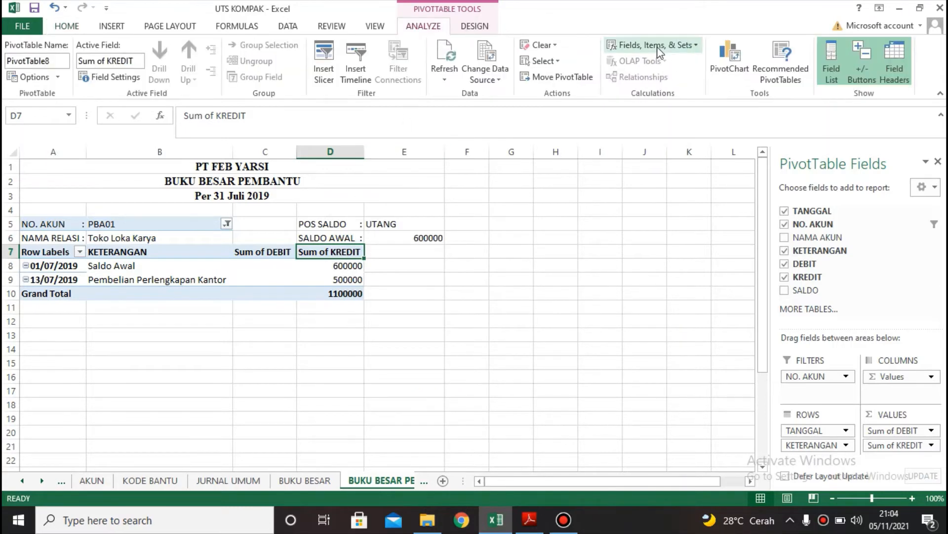
left_click(658, 47)
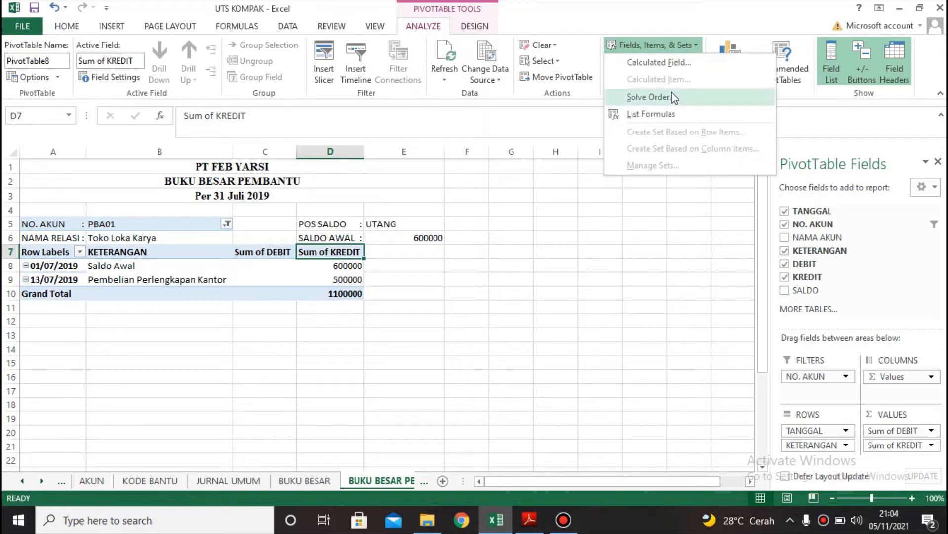
left_click(659, 62)
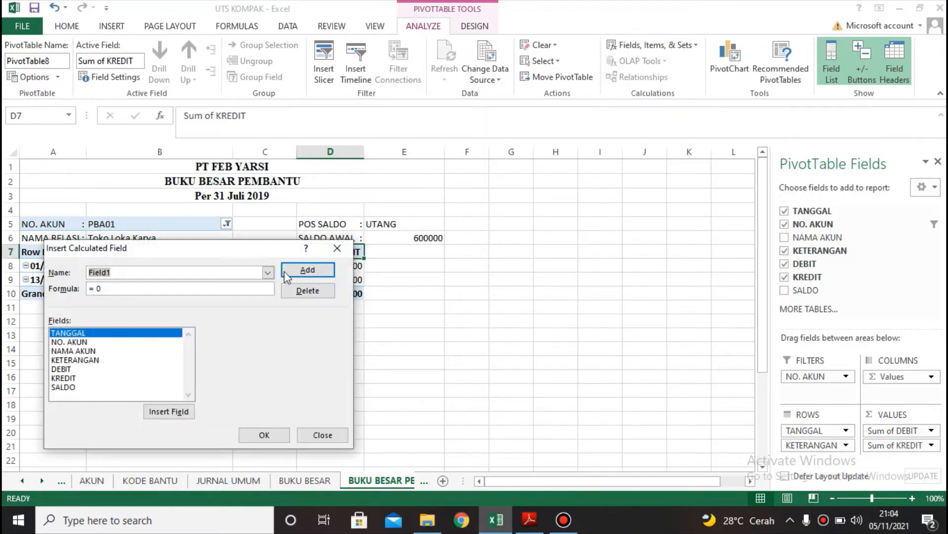
key("BackSpace")
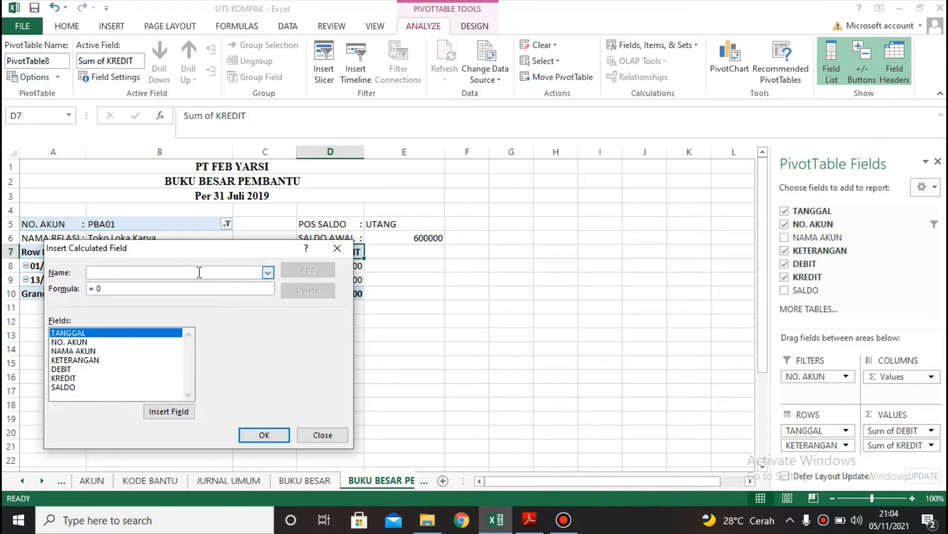
type("JUMLAH SALDO")
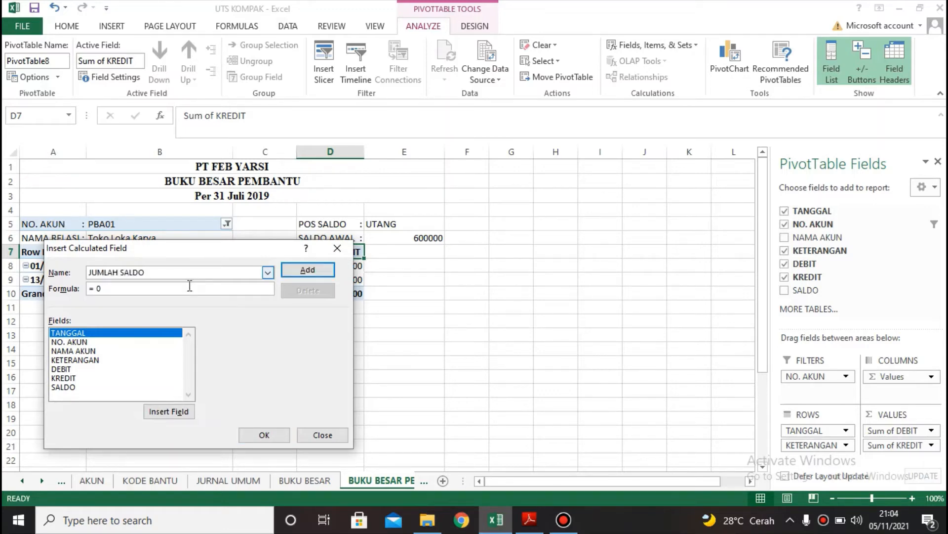
Set the JUMLAH SALDO formula to DEBIT - KREDIT and add the calculated field to the PivotTable.
left_click(74, 369)
left_click(168, 411)
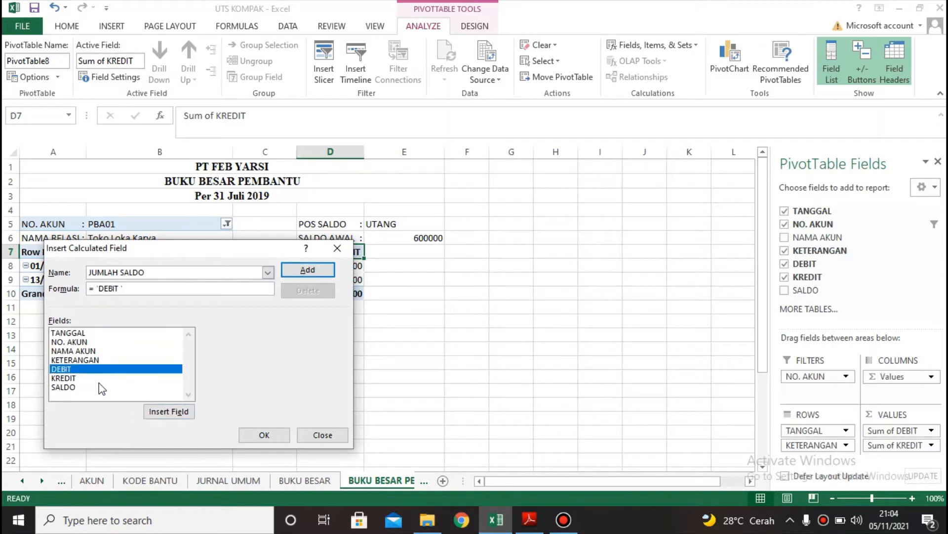
type("-")
left_click(64, 377)
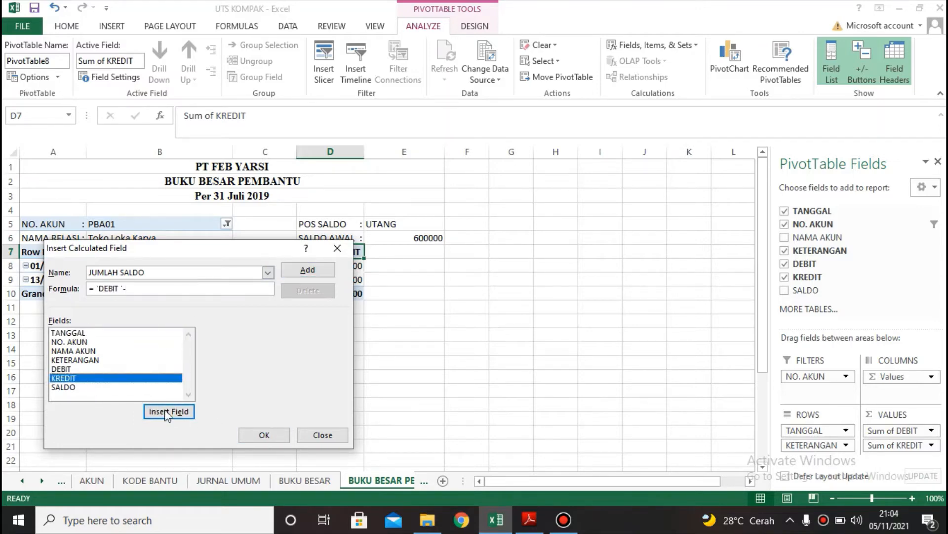
left_click(169, 411)
left_click(320, 276)
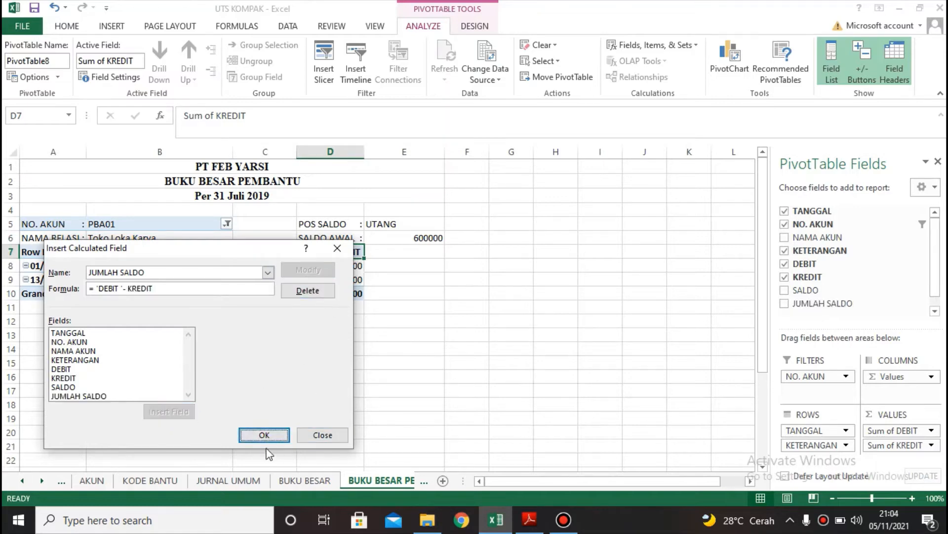
left_click(262, 432)
left_click(459, 253)
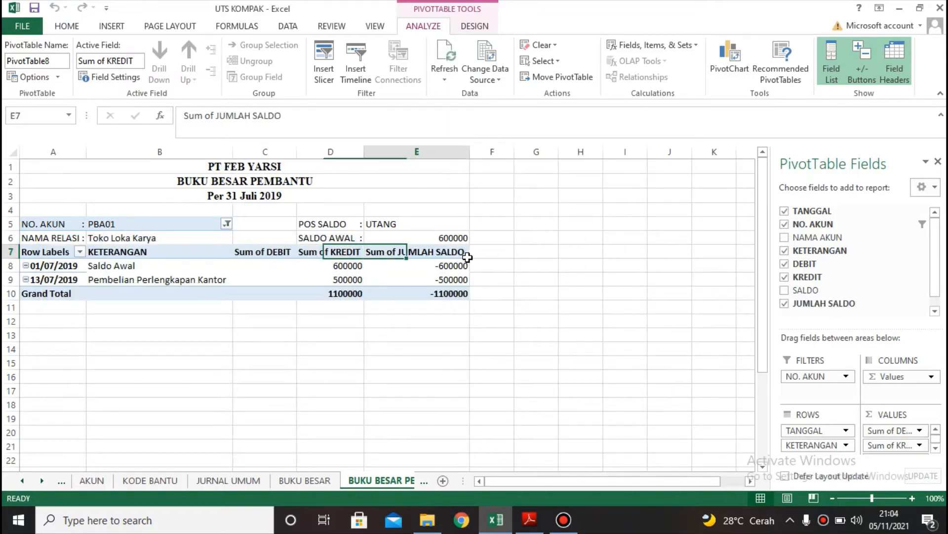
Format the JUMLAH SALDO values in E8:E10 with the custom number format \Rp_*#.###;(\Rp_*#.##0).
left_click(443, 266)
left_click_drag(444, 266, 445, 292)
right_click(414, 254)
left_click(388, 265)
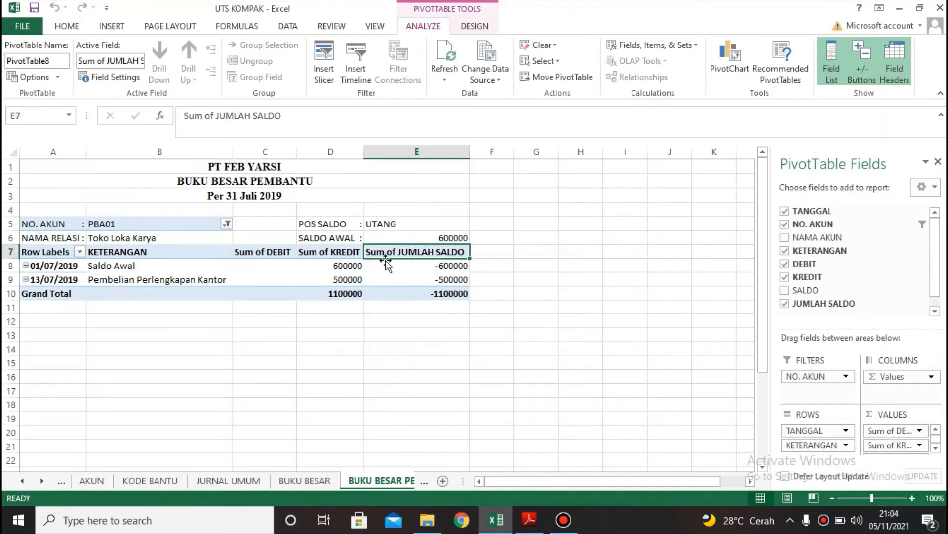
left_click_drag(389, 265, 402, 293)
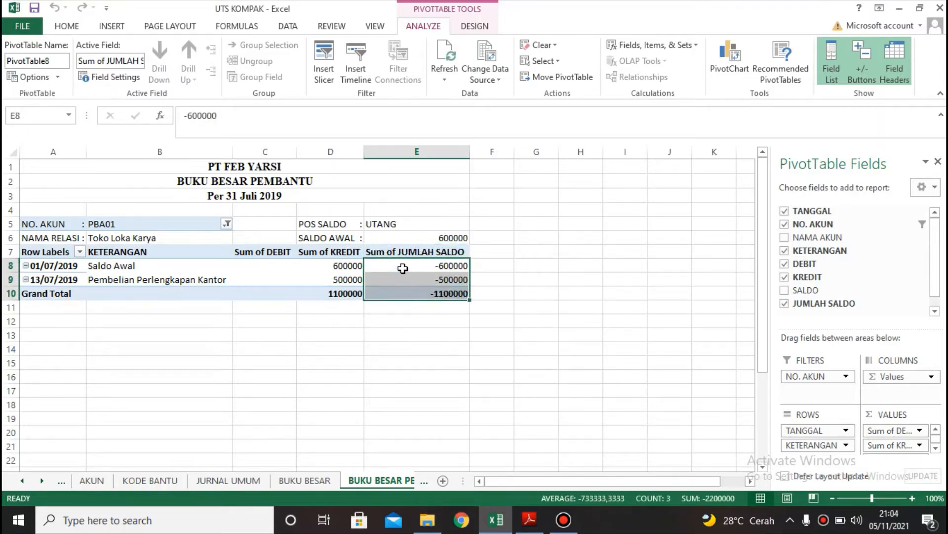
right_click(403, 268)
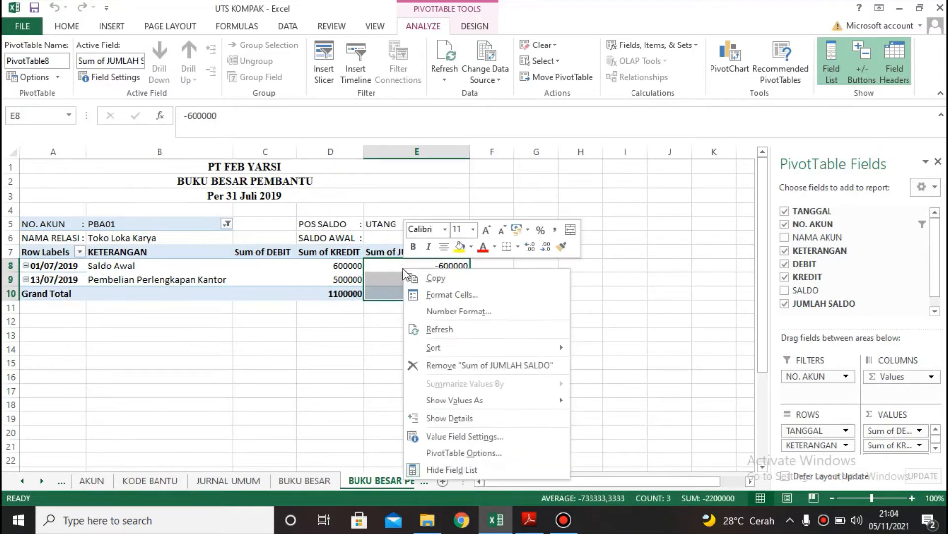
left_click(449, 296)
left_click(296, 287)
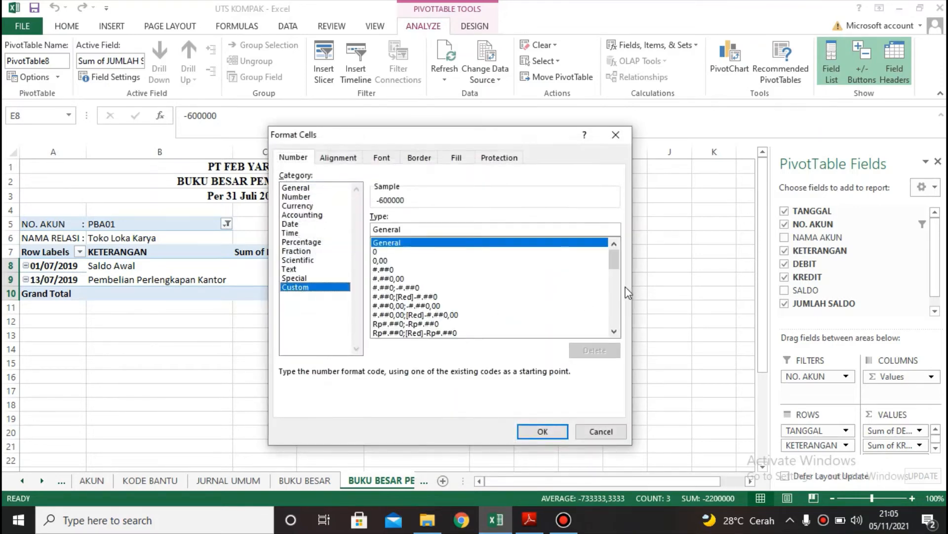
scroll(623, 296, "down", 2)
scroll(543, 318, "down", 8)
left_click(448, 333)
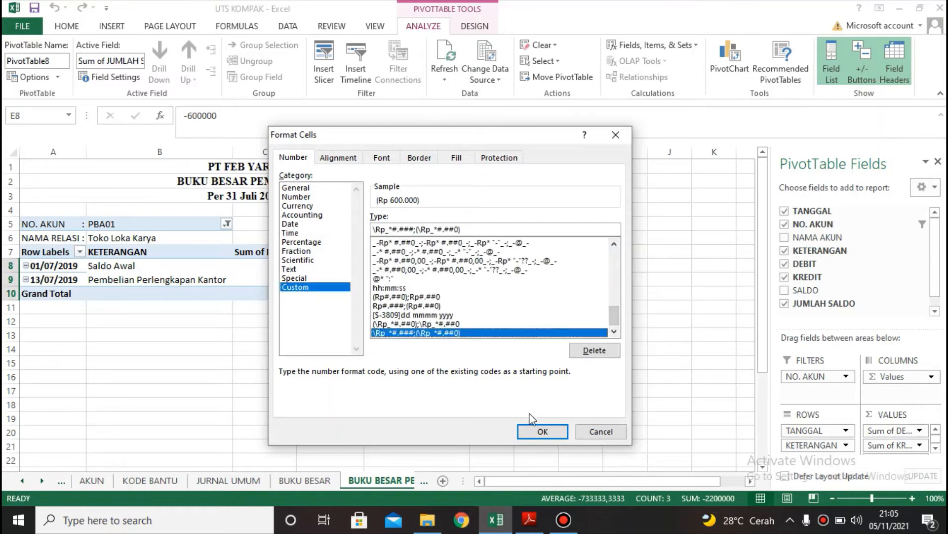
left_click(538, 430)
left_click(445, 313)
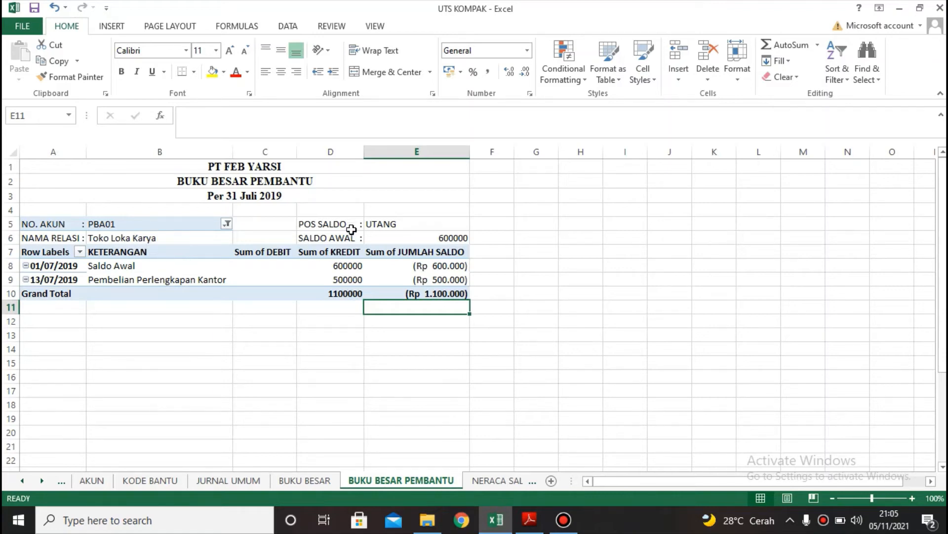
Apply the Rupiah Accounting format without decimals to the opening balance and PivotTable amounts in D6:E10.
left_click(433, 239)
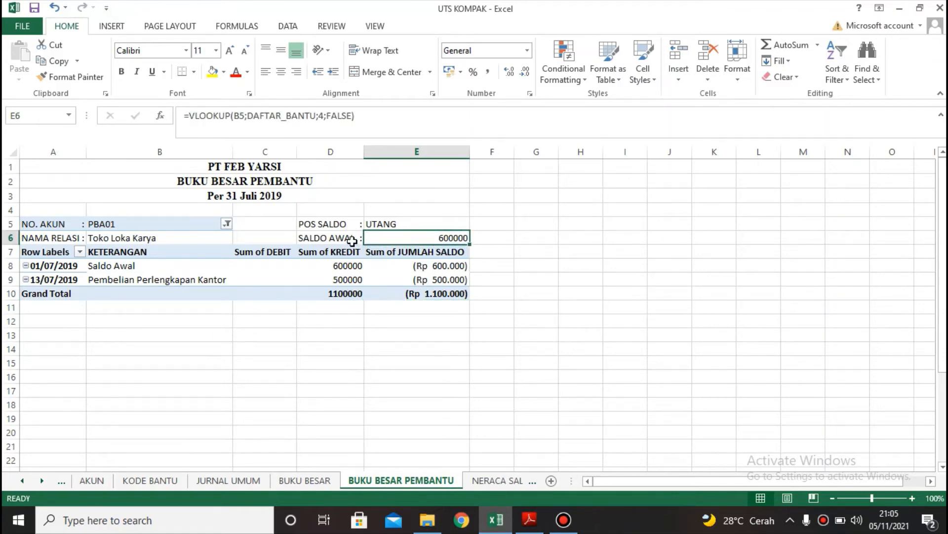
left_click_drag(352, 240, 435, 294)
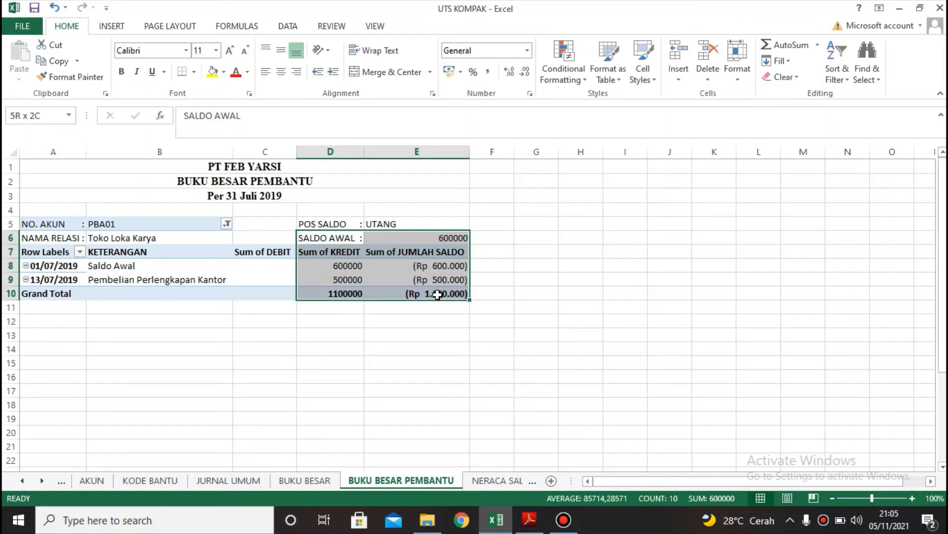
left_click(449, 72)
left_click(532, 222)
Reapply the custom Rupiah format with negatives in parentheses to the JUMLAH SALDO values in E8:E10.
left_click_drag(445, 262, 447, 292)
right_click(448, 271)
left_click(494, 296)
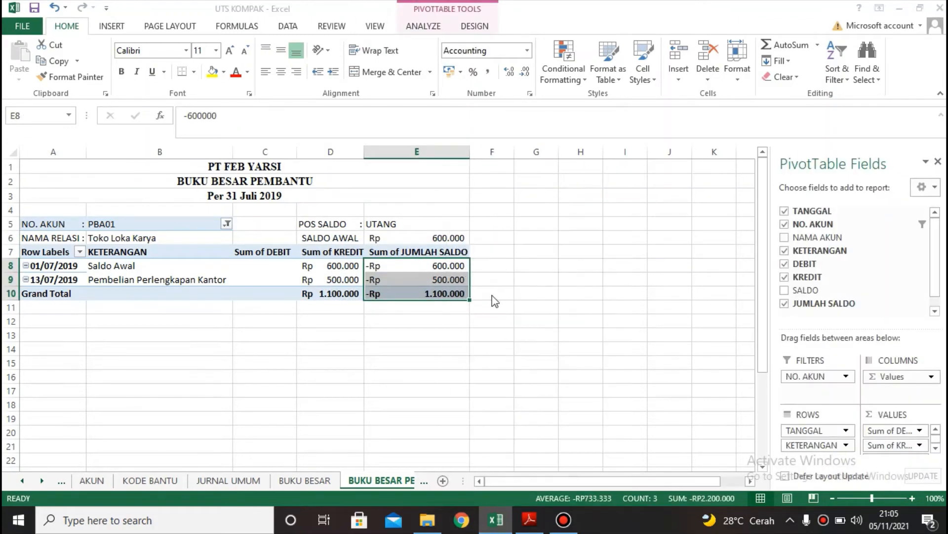
left_click(362, 294)
left_click_drag(662, 312, 657, 328)
left_click(535, 338)
left_click(587, 437)
left_click(489, 332)
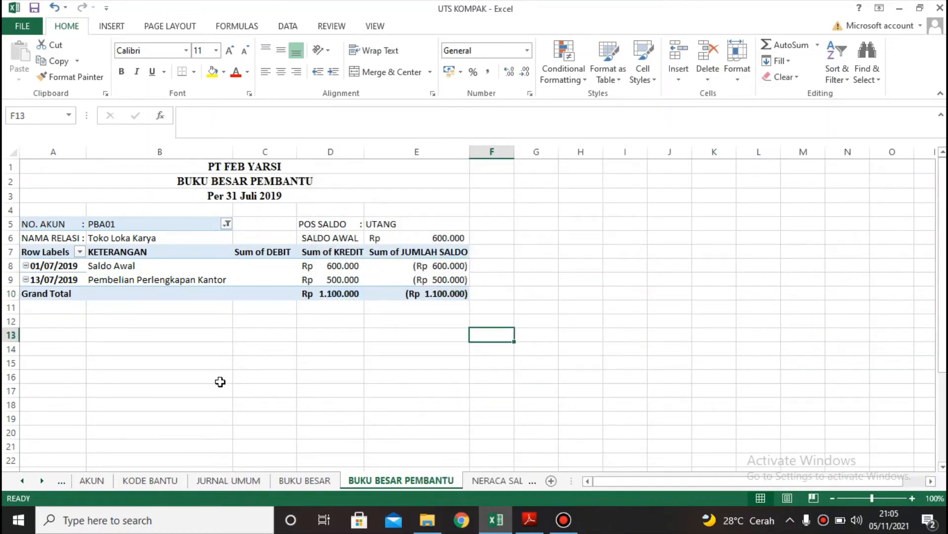
Check the relation codes on the KODE BANTU sheet, and copy the PBA01 ledger block A5:E10 to A12 on BUKU BESAR PEMBANTU.
left_click(139, 483)
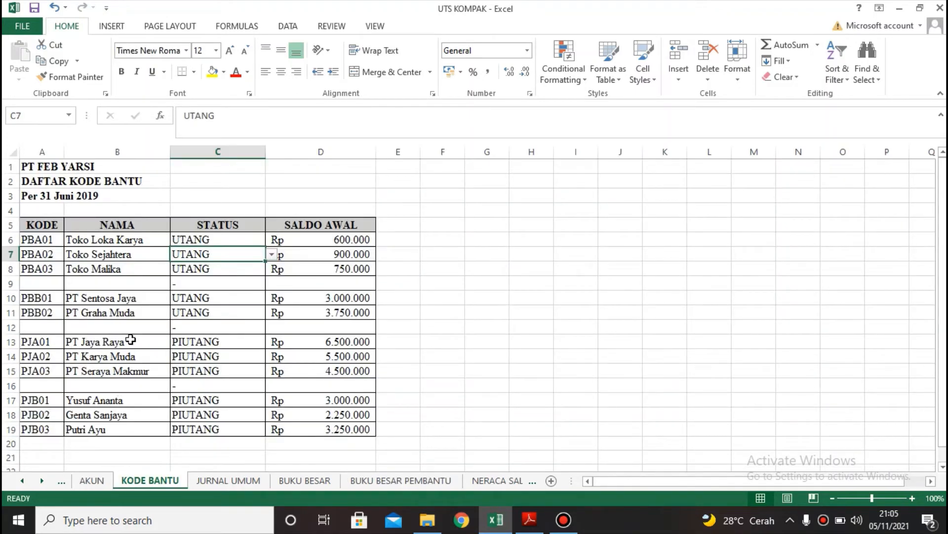
left_click(319, 485)
left_click(358, 482)
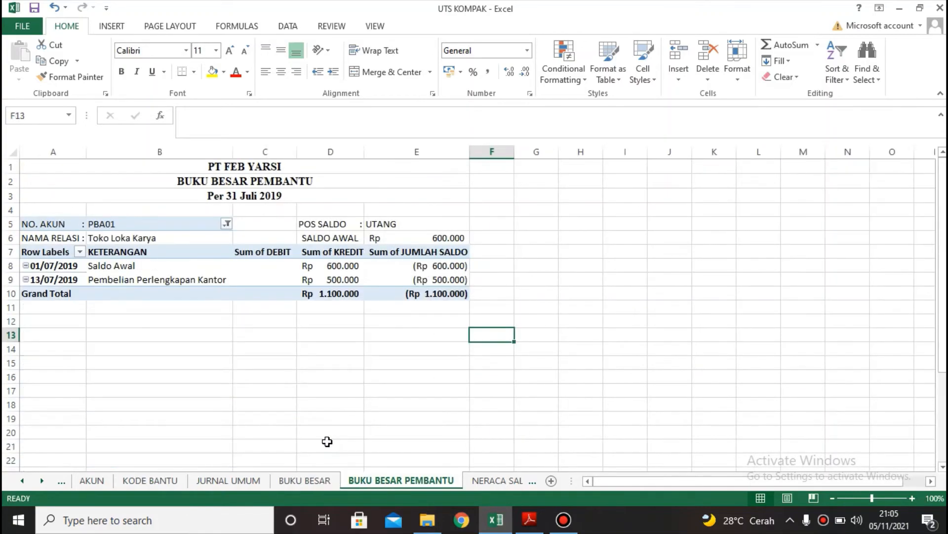
left_click_drag(39, 224, 411, 286)
key("ctrl+c")
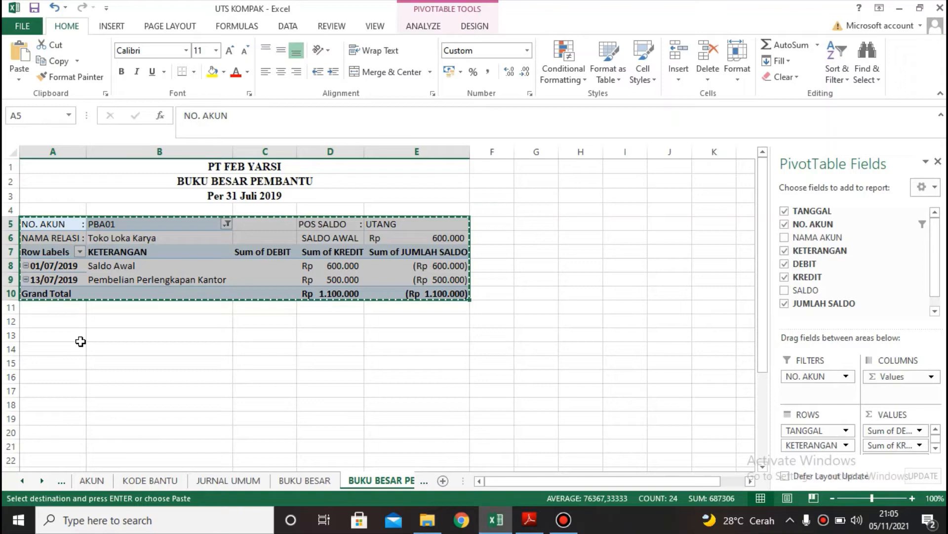
left_click(53, 320)
key("ctrl+v")
Filter the second ledger PivotTable by NO. AKUN PJA01 and check its JUMLAH SALDO amounts.
left_click(212, 321)
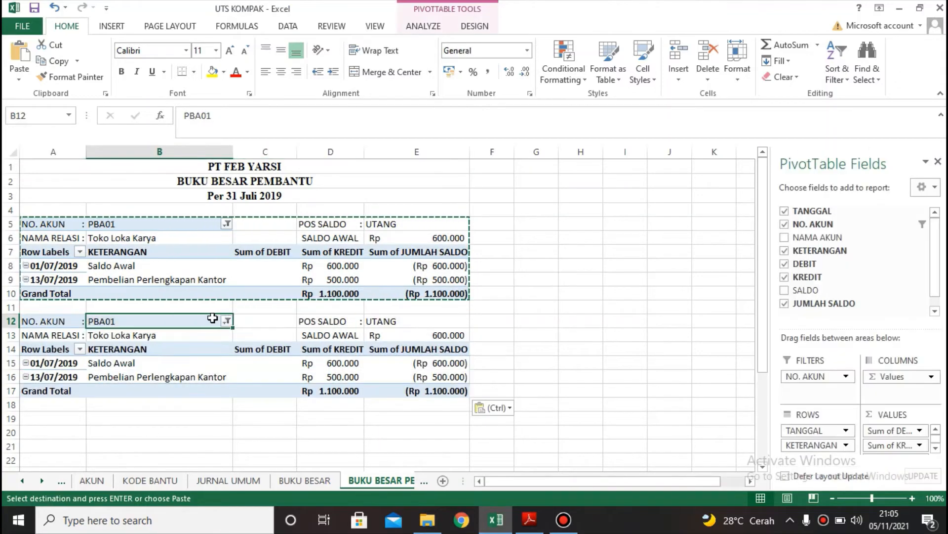
left_click(227, 321)
scroll(218, 173, "down", 10)
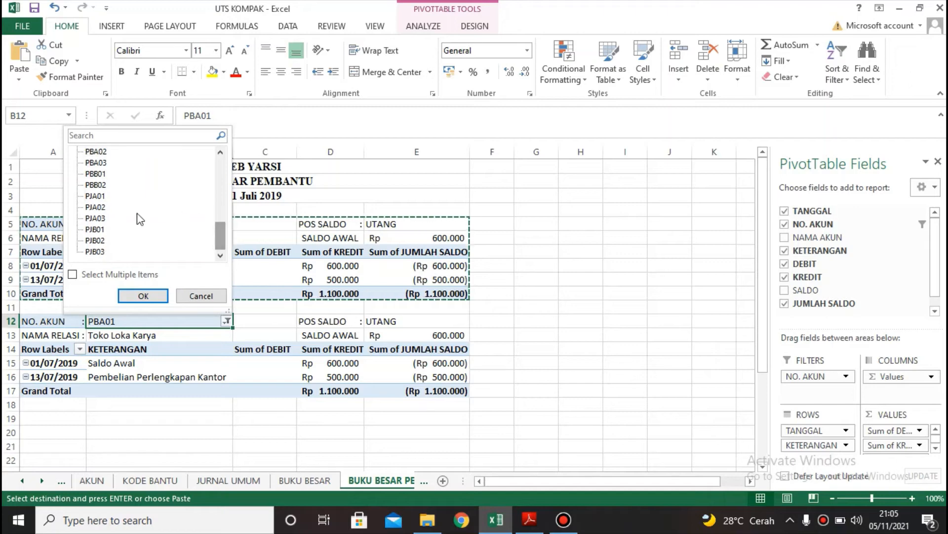
left_click(99, 196)
left_click(143, 295)
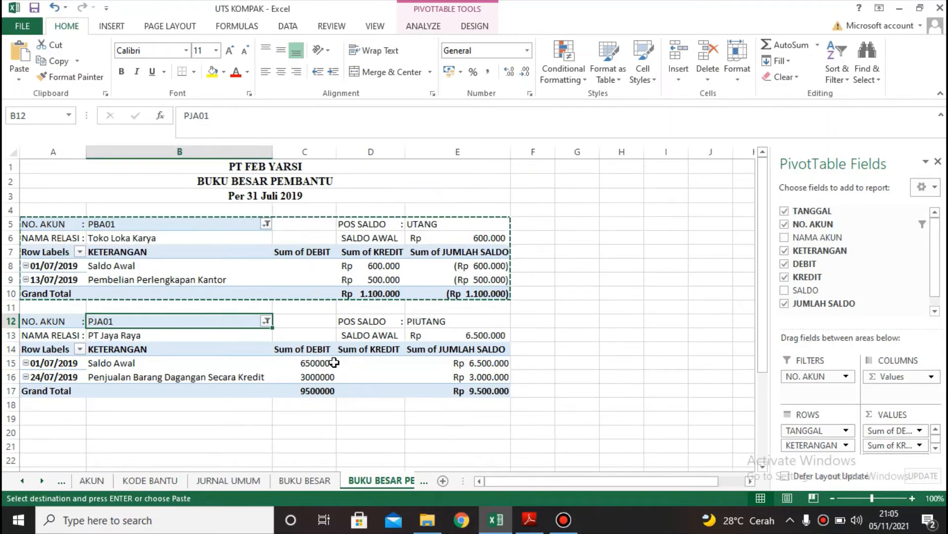
left_click(451, 371)
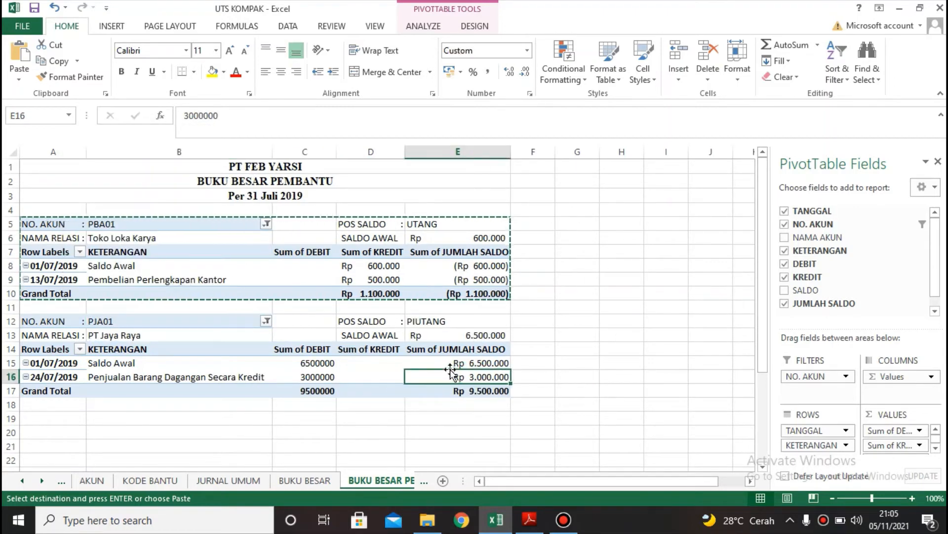
left_click(472, 391)
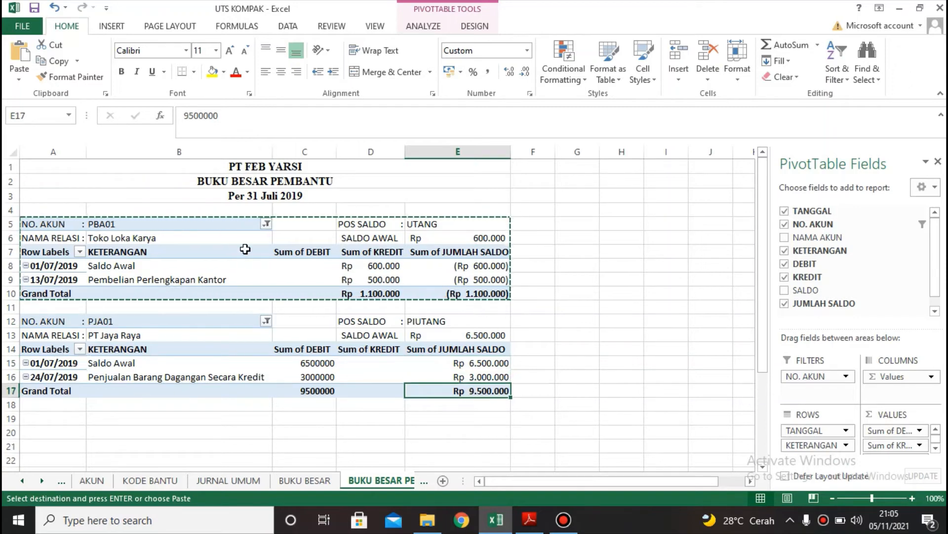
Copy the PJA01 ledger block A12:E17 to A19.
left_click_drag(52, 321, 472, 392)
key("ctrl+c")
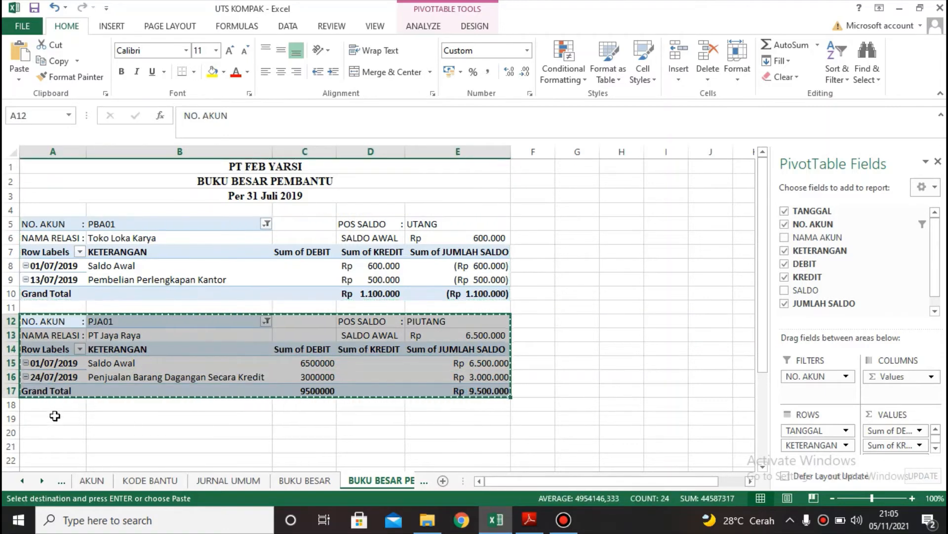
left_click(54, 418)
key("ctrl+v")
Filter the third ledger PivotTable by NO. AKUN PJA02.
left_click(140, 418)
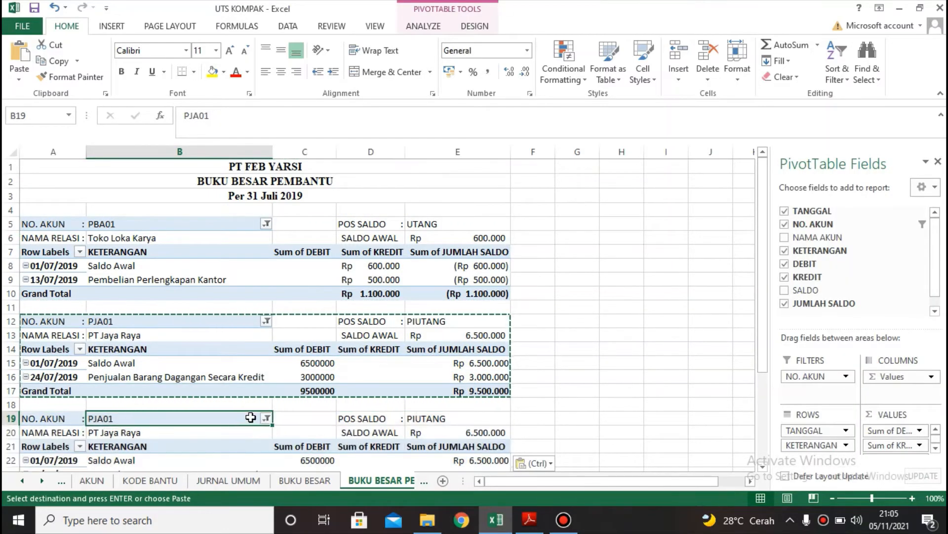
left_click(266, 418)
left_click_drag(258, 278, 258, 341)
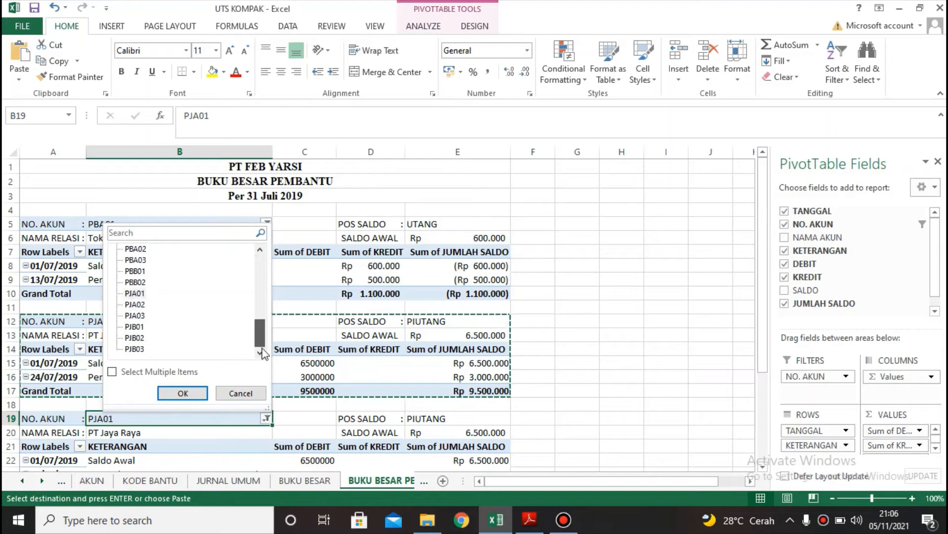
left_click(122, 305)
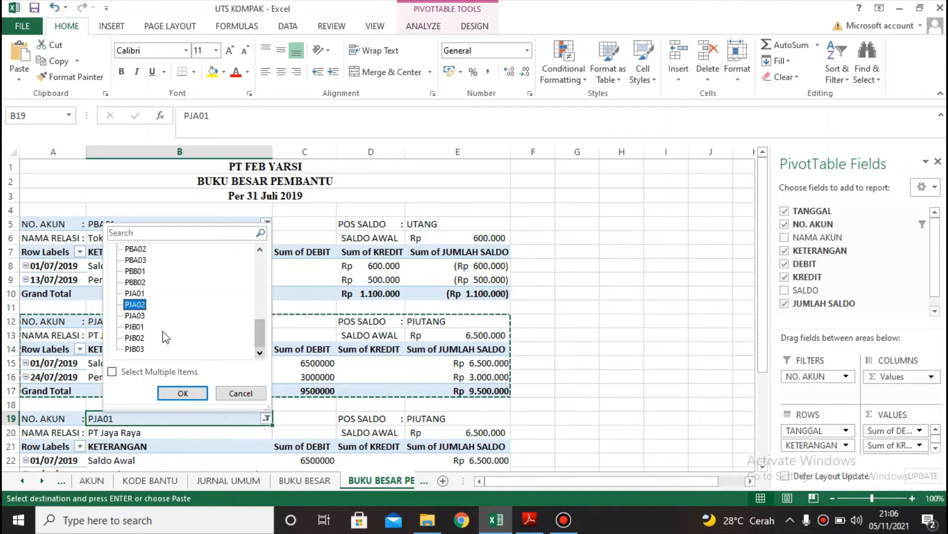
left_click(183, 393)
scroll(265, 390, "down", 3)
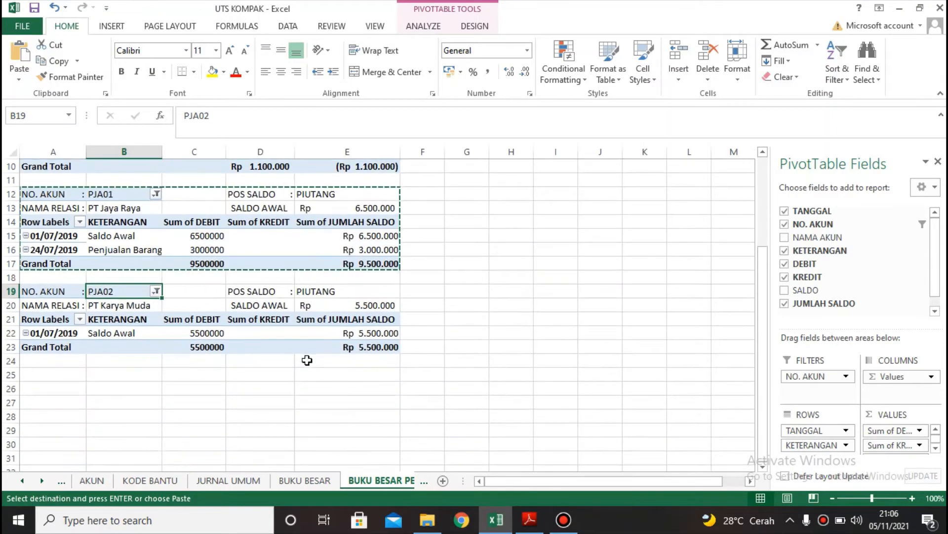
Review the relation ledger blocks on BUKU BESAR PEMBANTU and check the required reports in the assignment PDF.
left_click(277, 374)
scroll(203, 345, "up", 2)
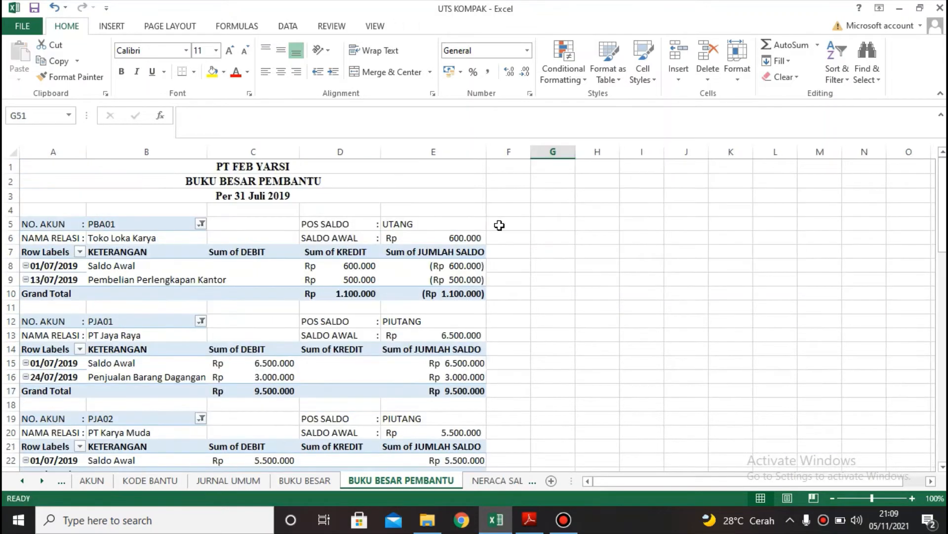
scroll(500, 220, "down", 8)
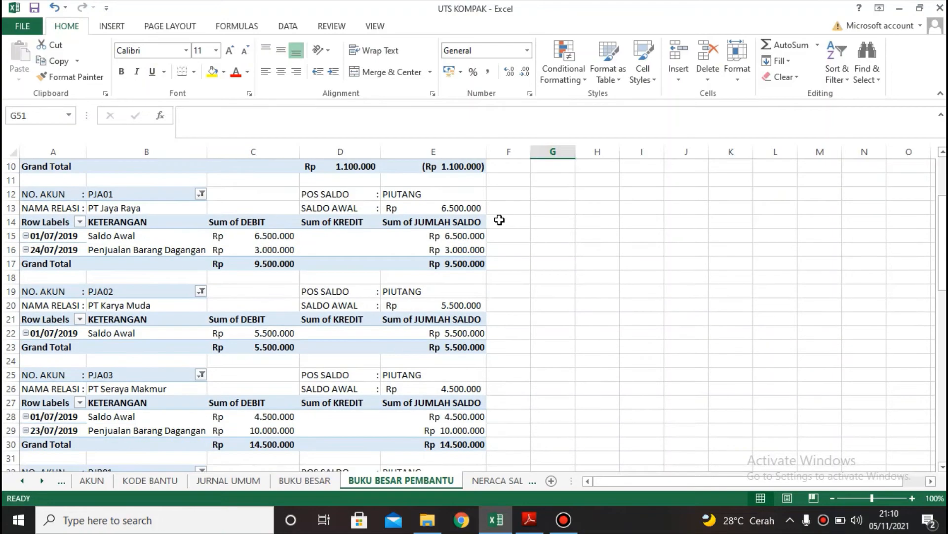
scroll(500, 220, "down", 9)
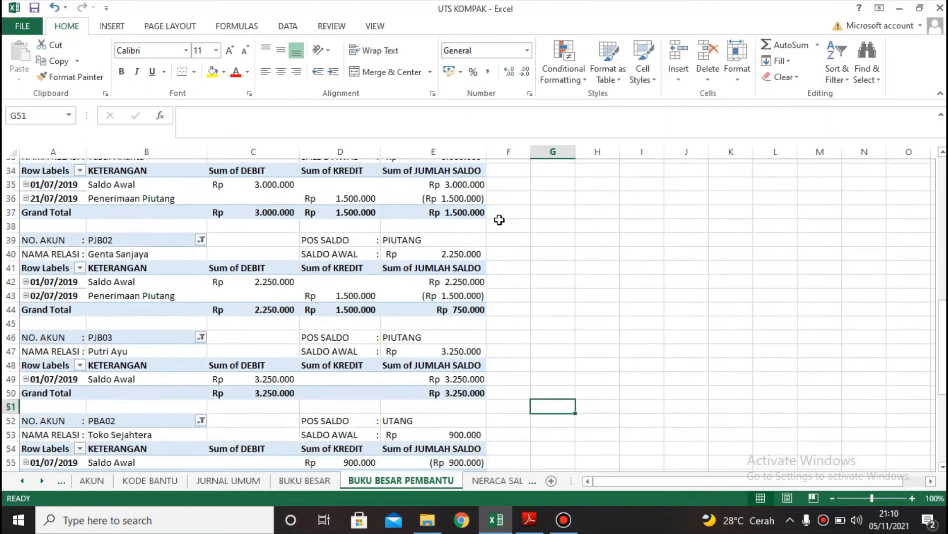
scroll(499, 220, "up", 11)
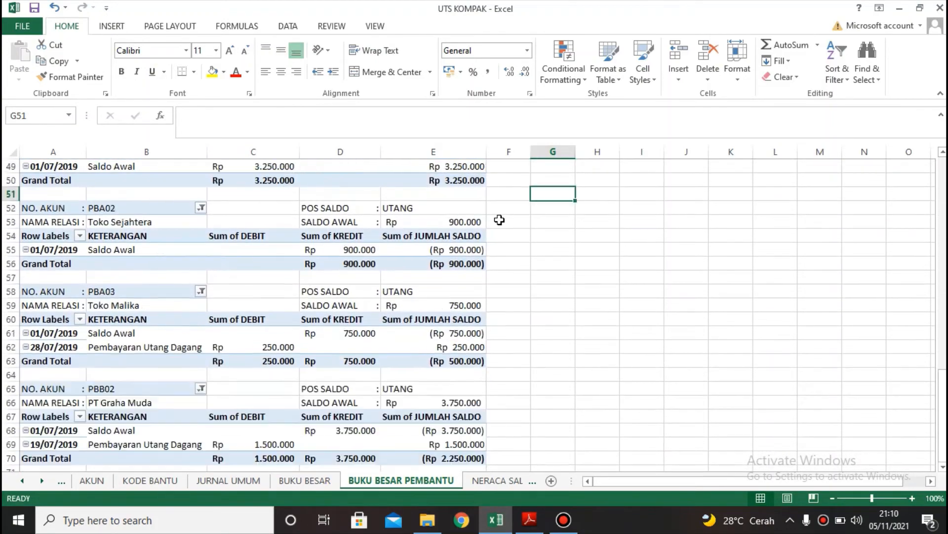
scroll(501, 228, "up", 6)
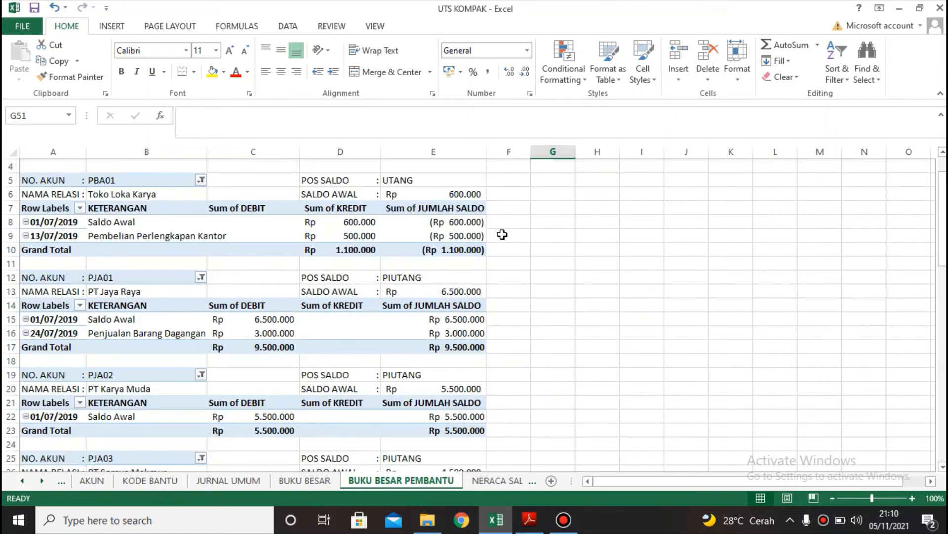
left_click(536, 531)
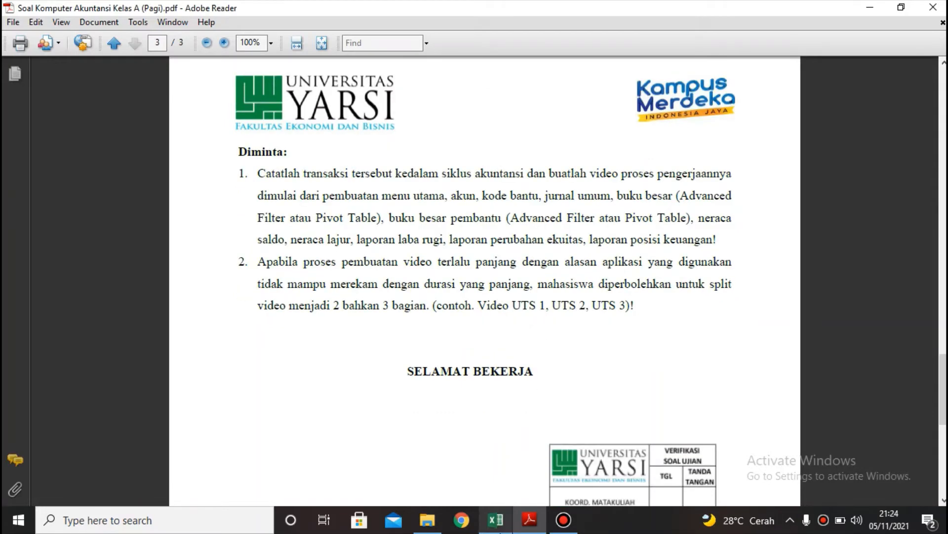
left_click(496, 520)
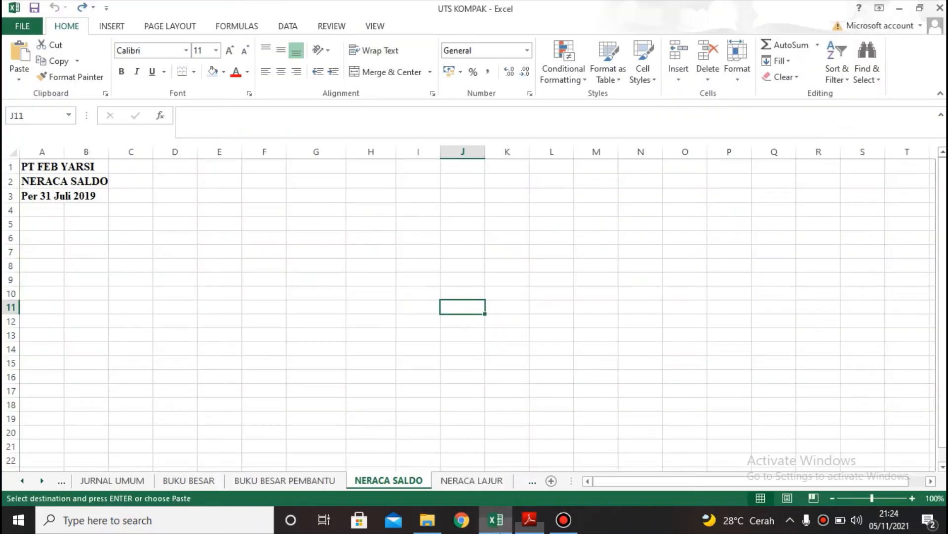
Create a PivotTable at A5 of NERACA SALDO from the JURNAL UMUM table, header row 5 through row 69.
left_click(48, 225)
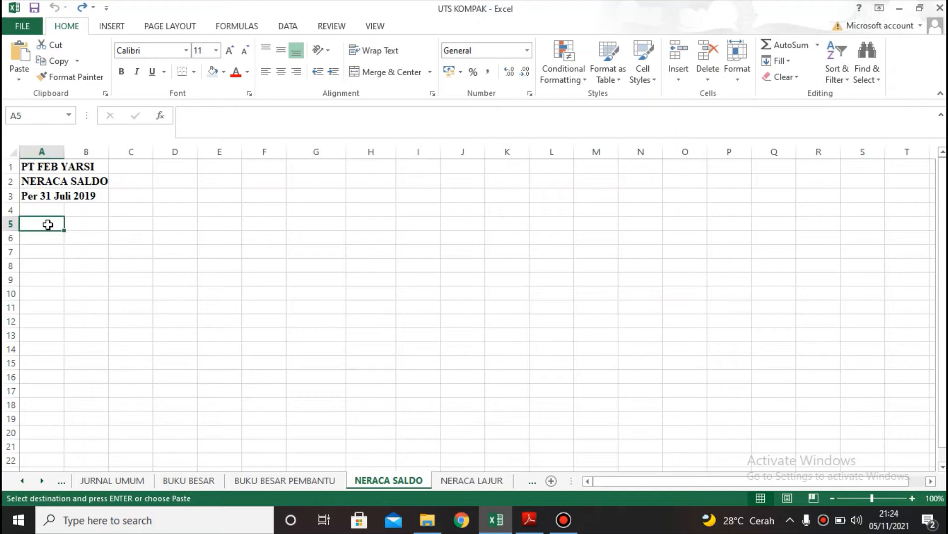
left_click(100, 26)
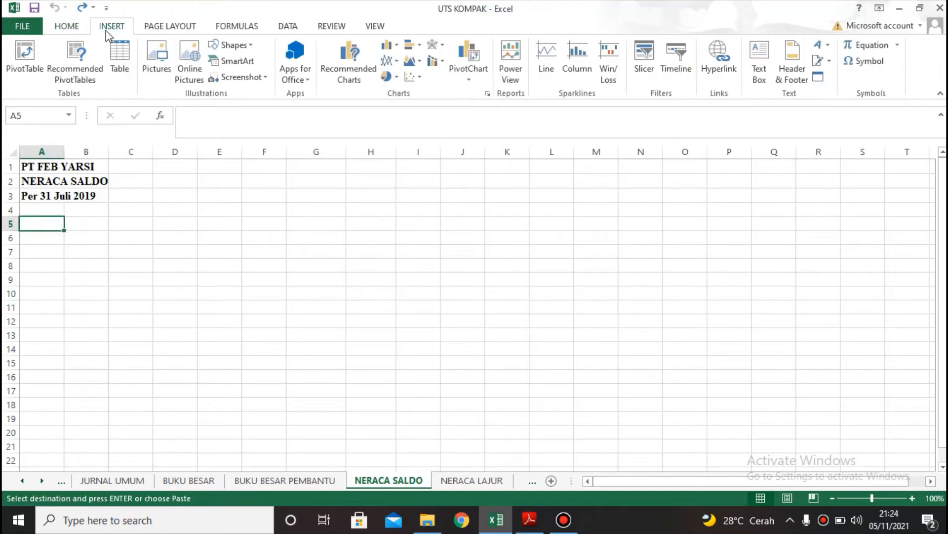
left_click(24, 64)
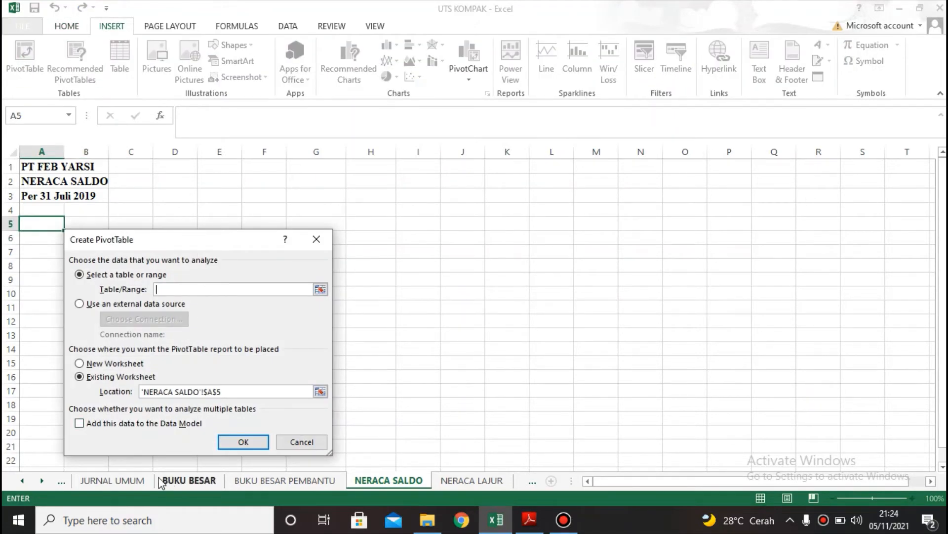
left_click(130, 479)
scroll(72, 297, "up", 4)
scroll(72, 271, "up", 16)
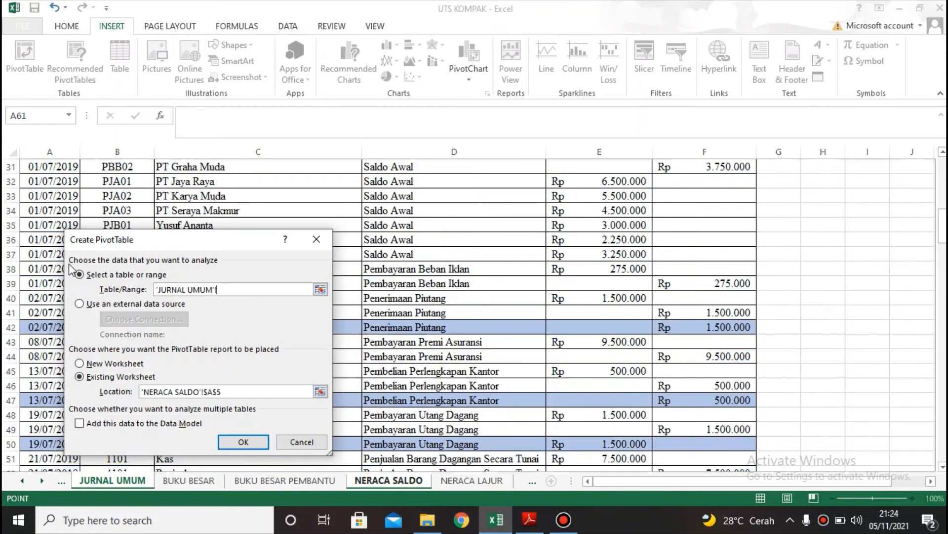
left_click(51, 227)
left_click_drag(51, 226, 671, 387)
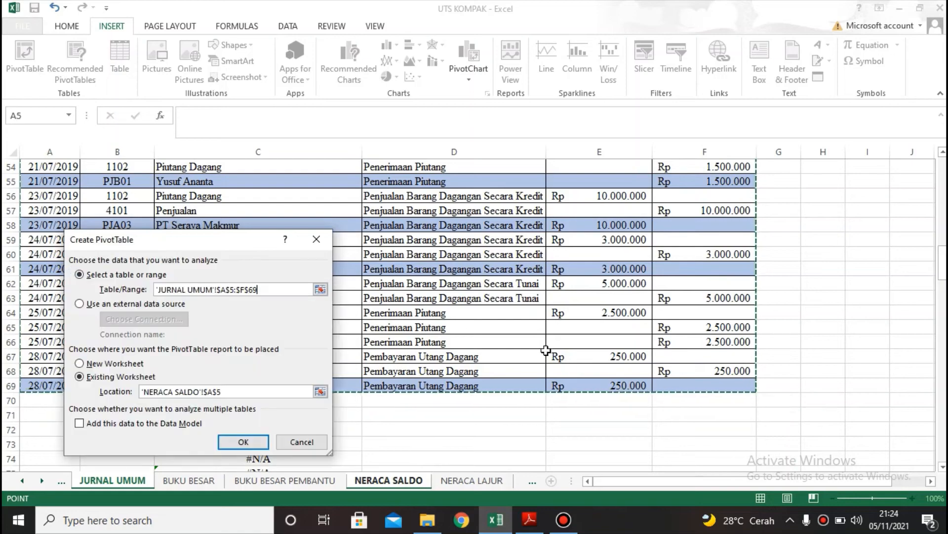
left_click(247, 439)
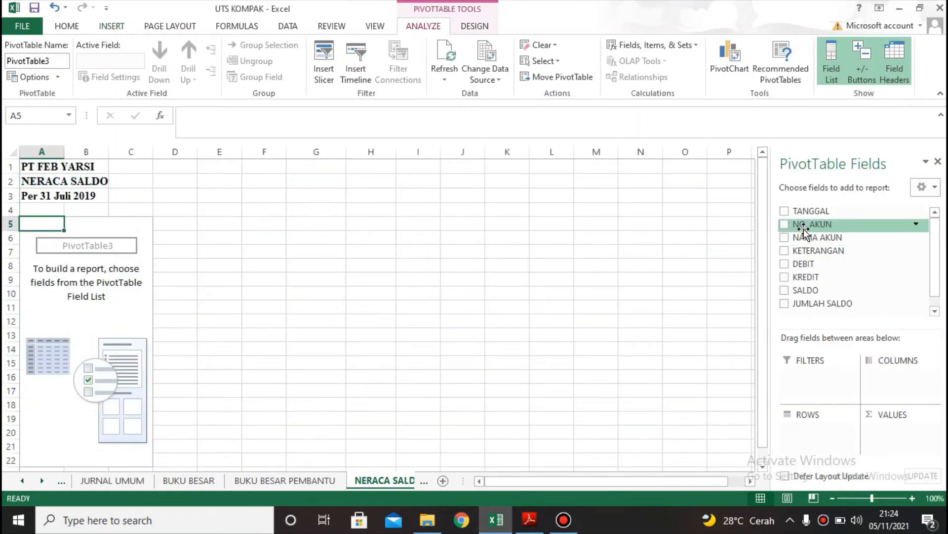
Set NO. AKUN and NAMA AKUN as the PivotTable's row fields and sum SALDO as its value field.
left_click_drag(805, 225, 815, 433)
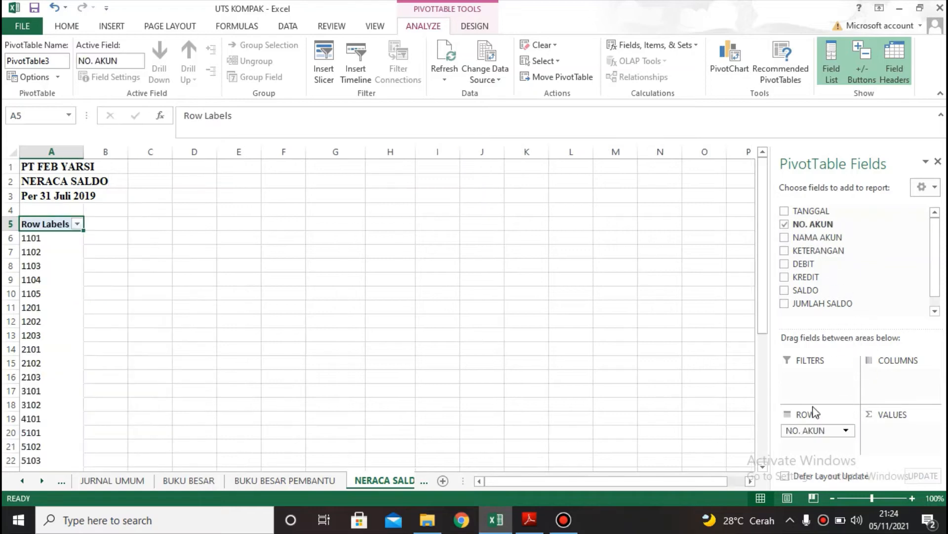
left_click_drag(834, 454, 820, 447)
left_click_drag(813, 278, 887, 435)
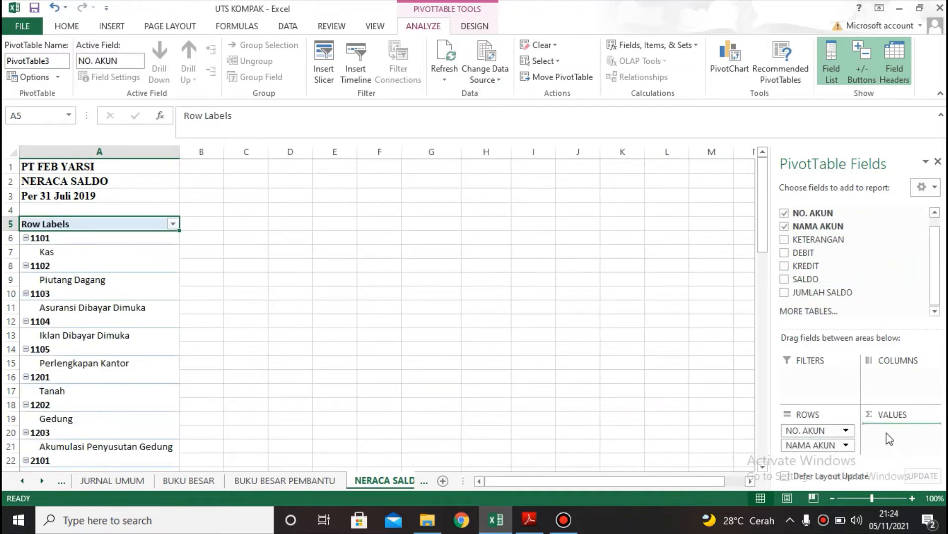
Set the NO. AKUN field to no subtotals and show its item labels in tabular form.
left_click(848, 434)
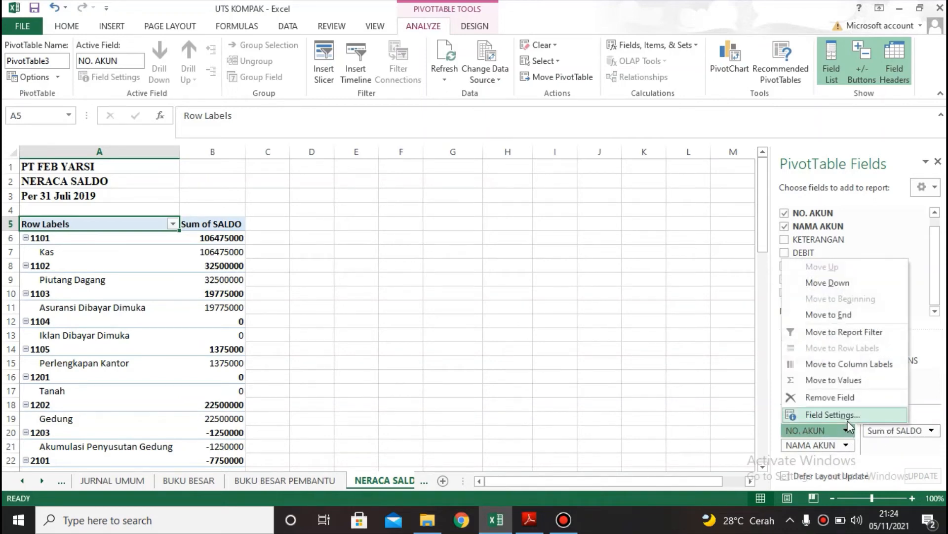
left_click(849, 426)
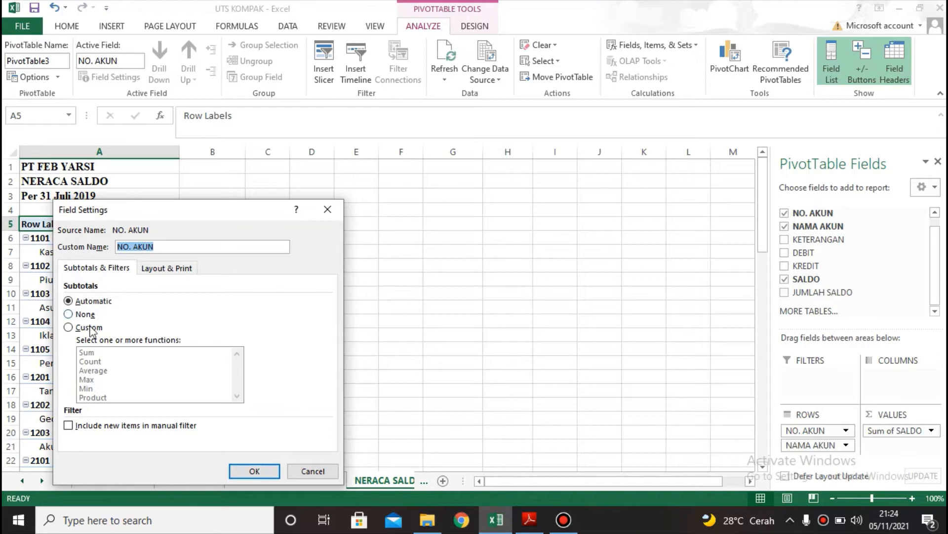
left_click(90, 315)
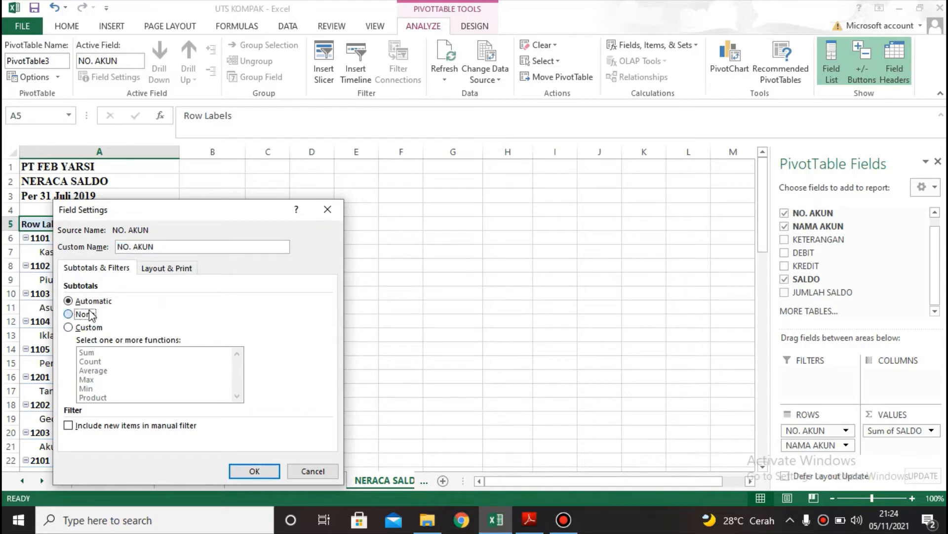
left_click(170, 270)
left_click(114, 342)
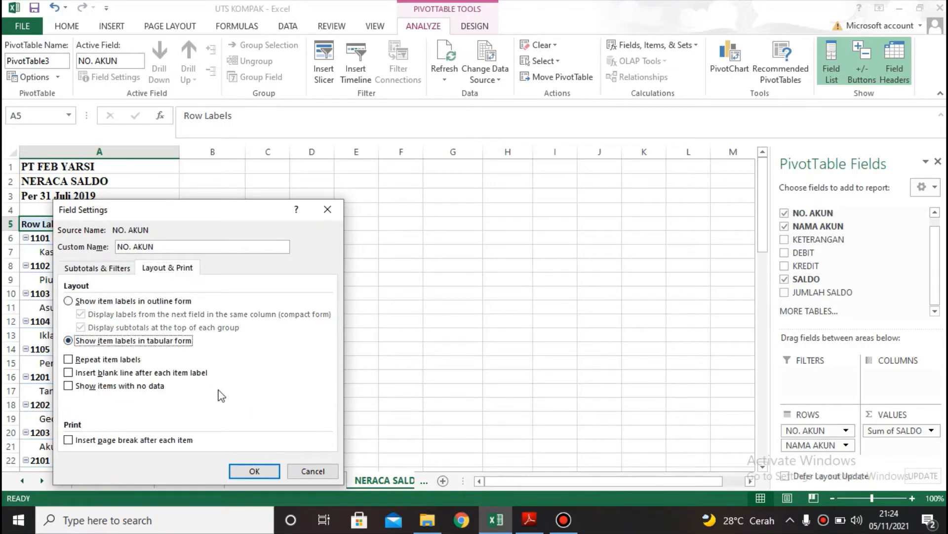
left_click(255, 470)
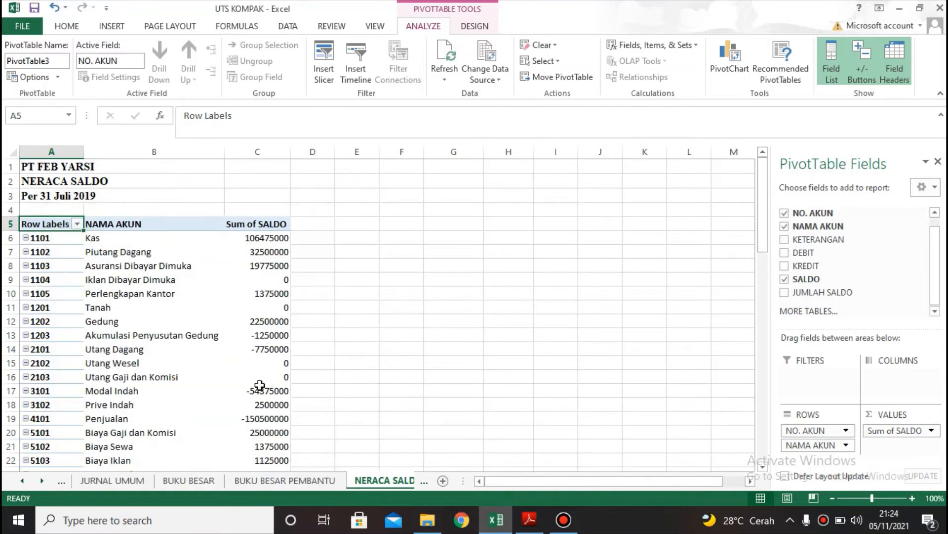
Exclude the payable relation codes PBA01, PBA02, PBA03, PBB01 and PBB02 in the trial balance's NO. AKUN filter.
scroll(79, 240, "down", 9)
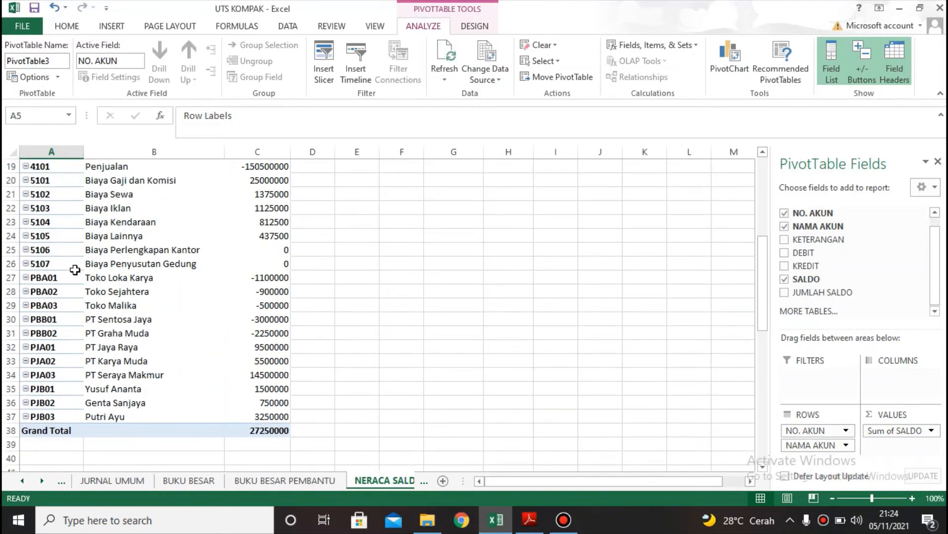
scroll(151, 278, "up", 2)
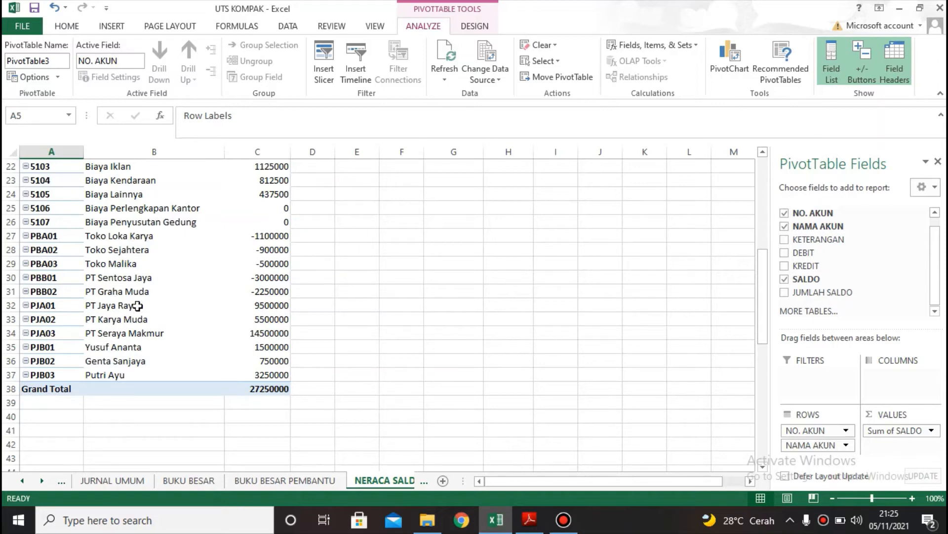
scroll(71, 312, "up", 7)
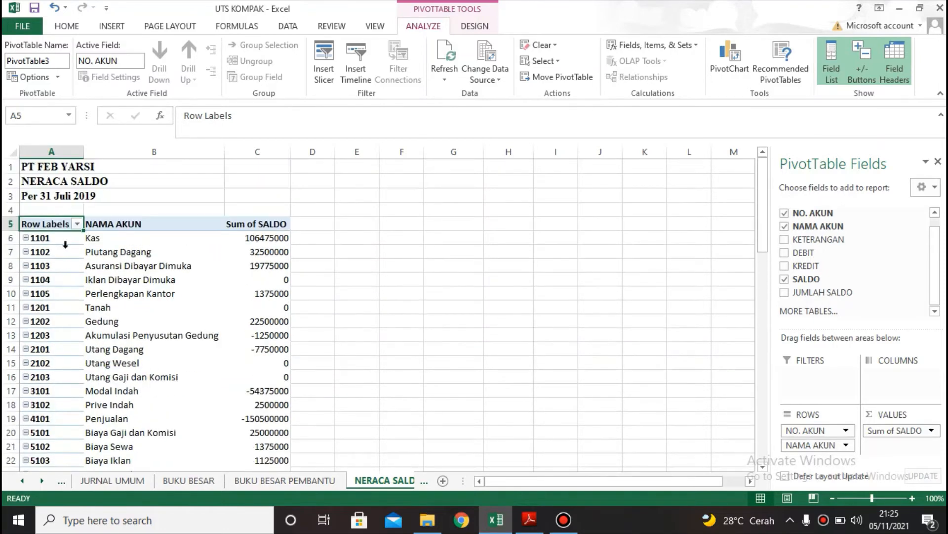
left_click(74, 229)
left_click(77, 223)
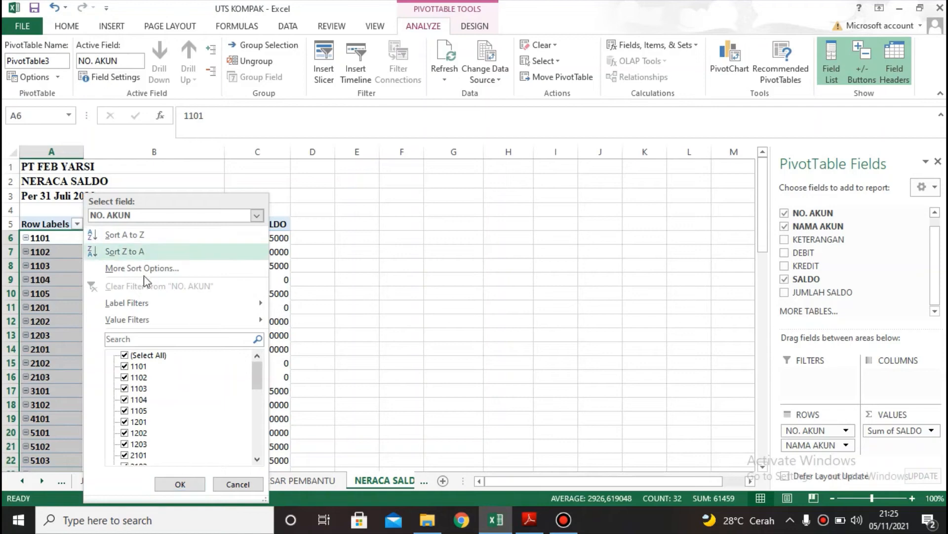
left_click_drag(257, 374, 257, 447)
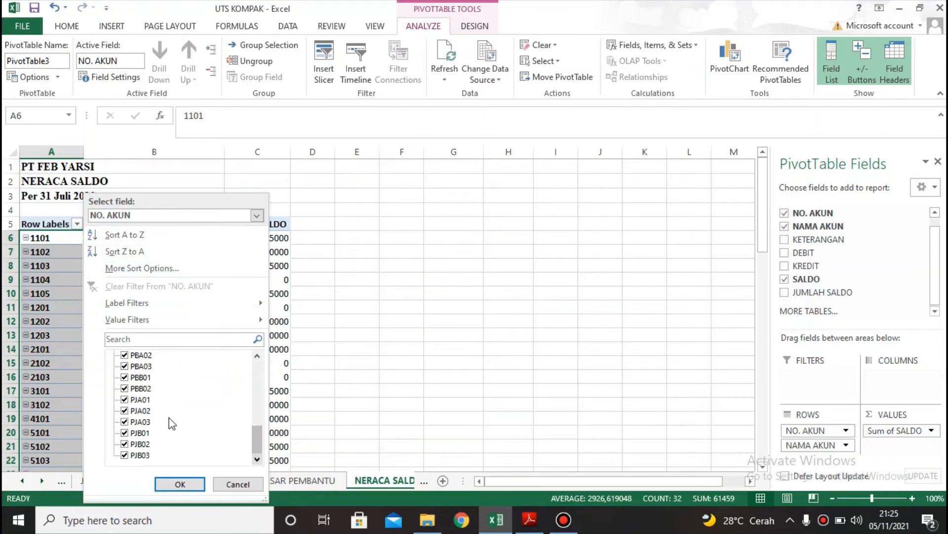
left_click(125, 355)
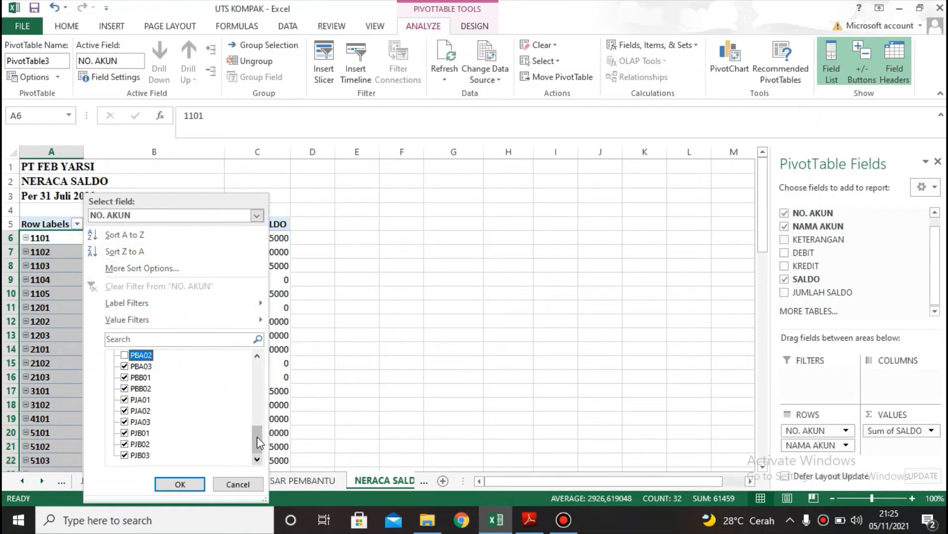
left_click_drag(258, 437, 256, 431)
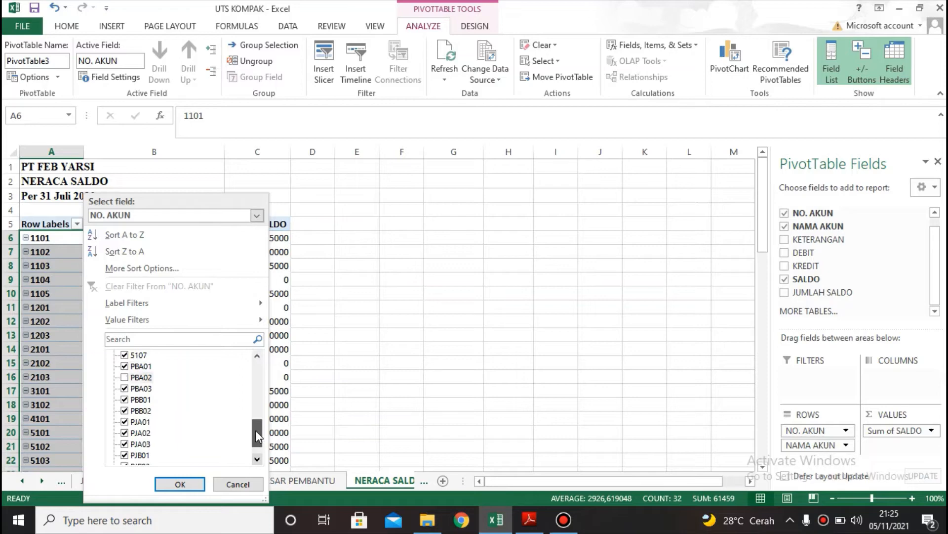
left_click(124, 366)
left_click(125, 389)
left_click(125, 399)
left_click(125, 411)
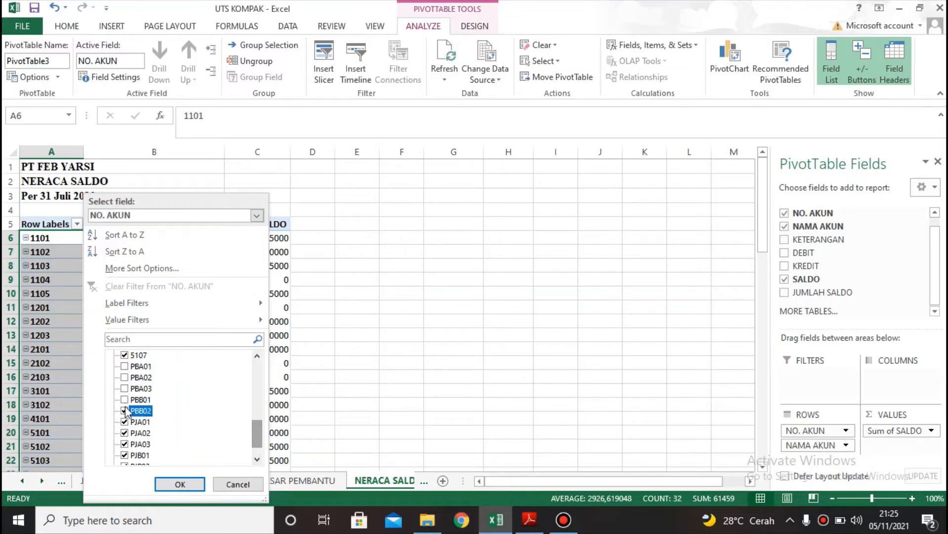
Exclude the receivable codes PJA01 to PJA03 and PJB01 to PJB03 as well, apply the filter and check the Grand Total.
left_click(124, 421)
left_click(125, 431)
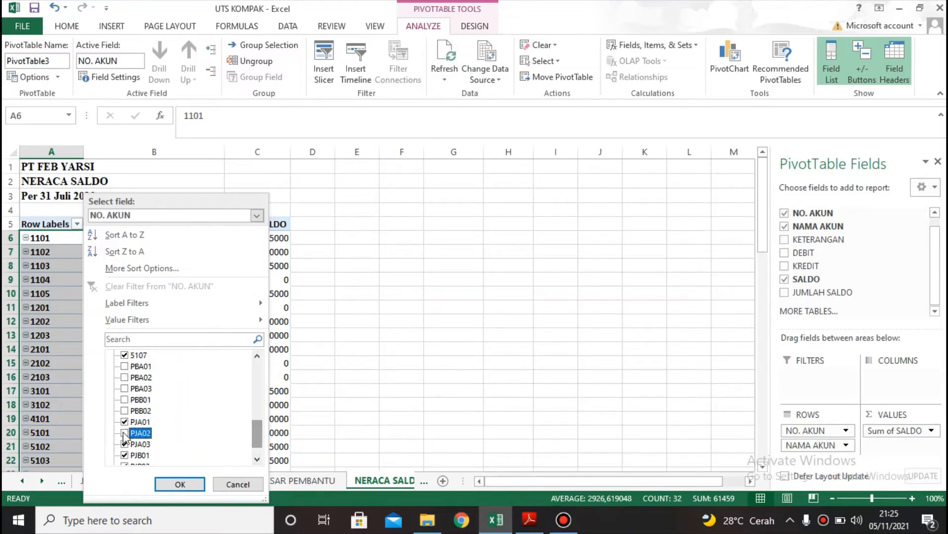
left_click(125, 422)
left_click(124, 444)
left_click(125, 454)
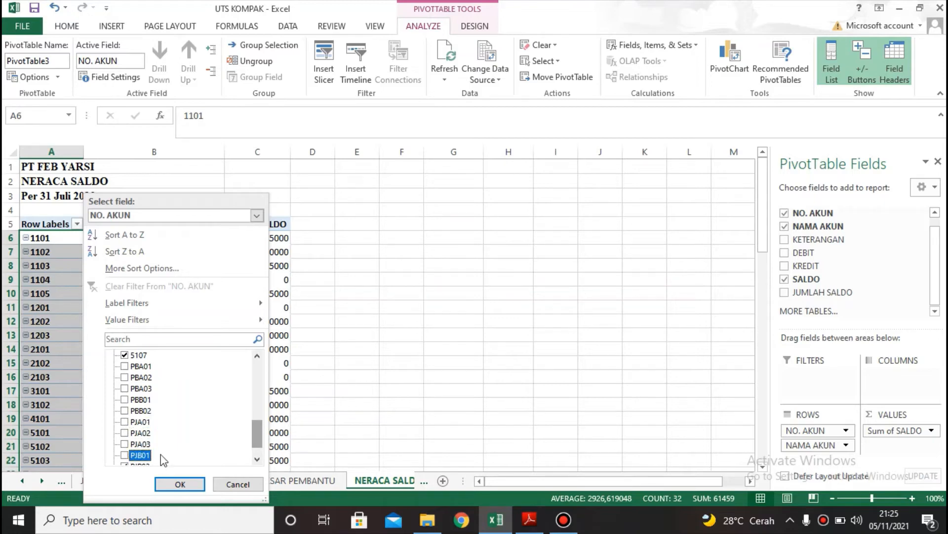
left_click_drag(258, 434, 257, 441)
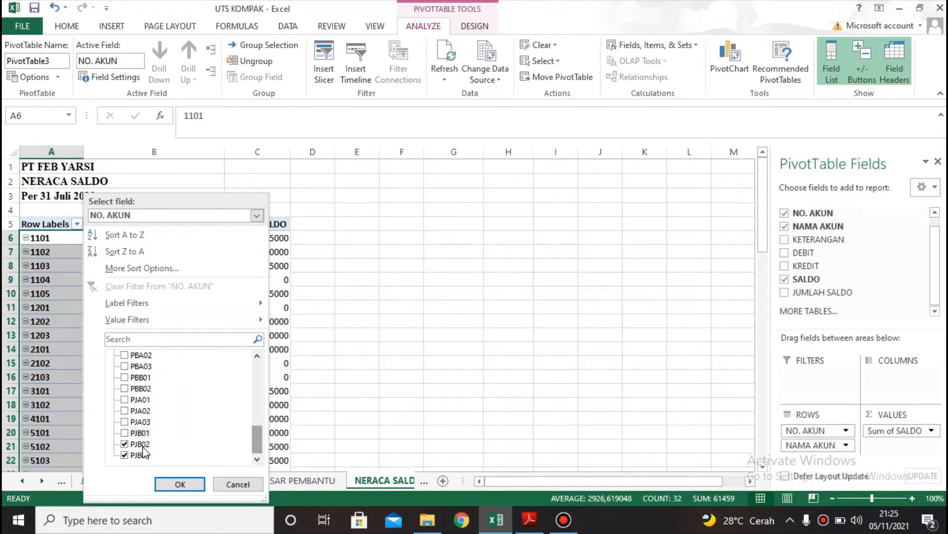
left_click(125, 444)
left_click(125, 455)
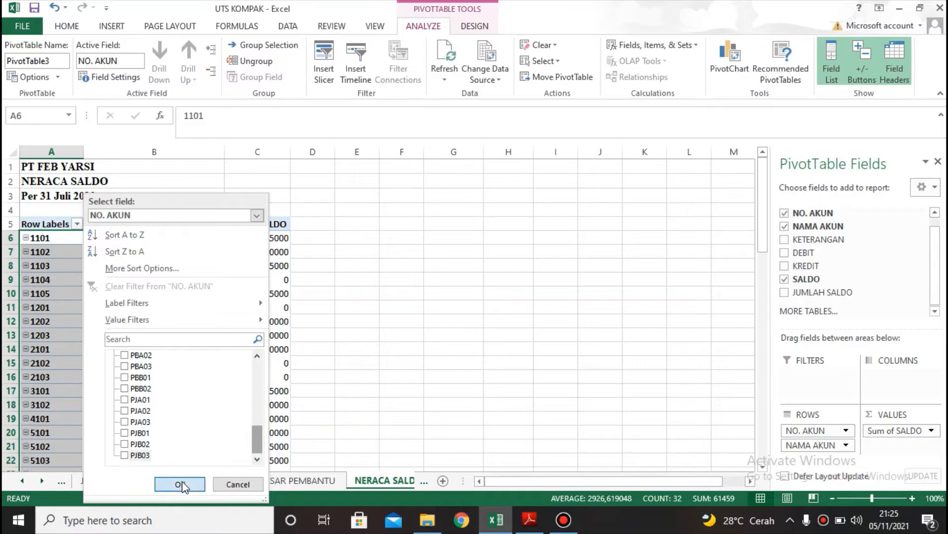
left_click(180, 484)
left_click(176, 297)
scroll(171, 306, "down", 6)
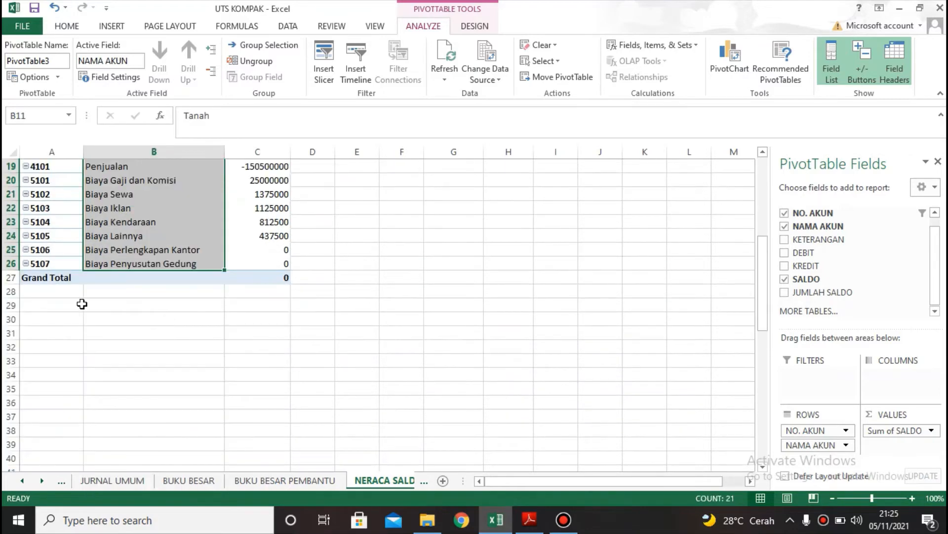
Format column C of NERACA SALDO in the Rupiah Accounting number format.
left_click(64, 313)
scroll(67, 307, "up", 6)
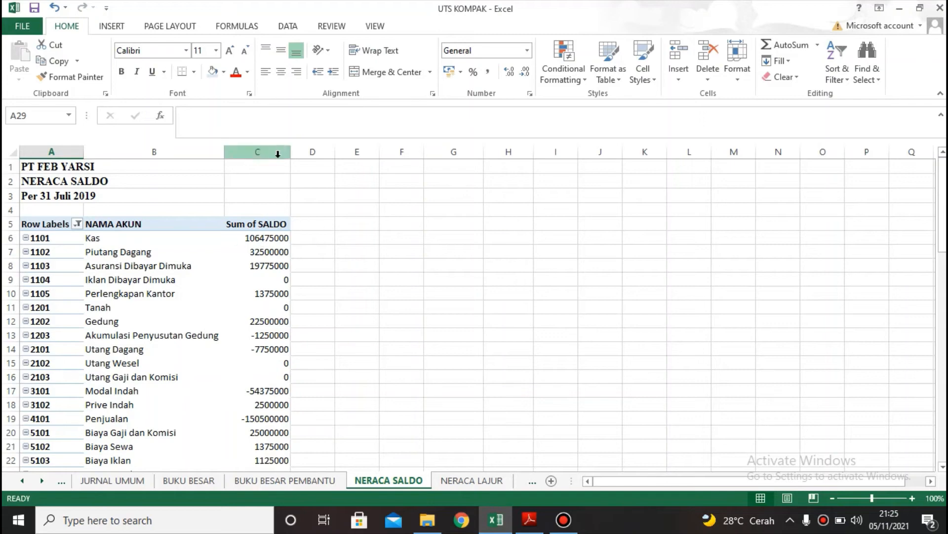
left_click(280, 152)
left_click(449, 71)
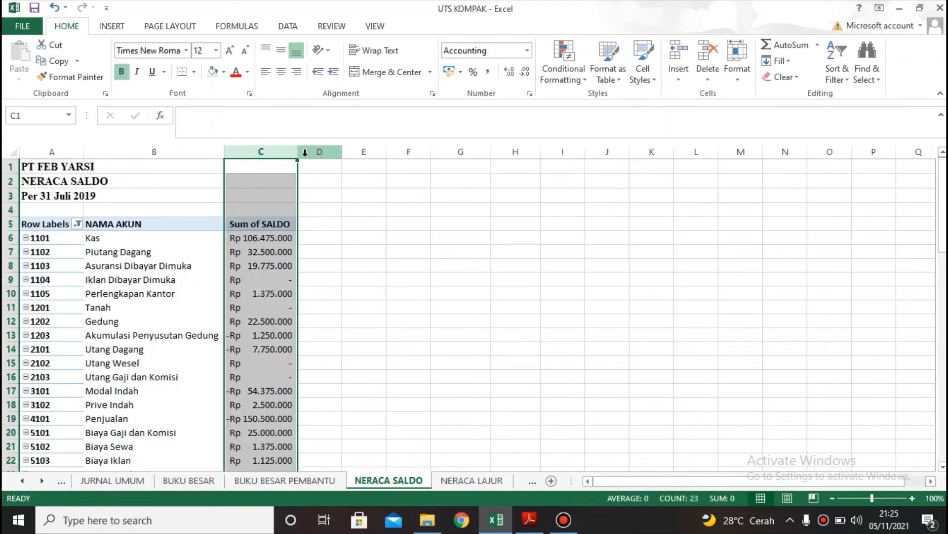
Widen column C and add the headers DEBIT in D5 and KREDIT in E5.
left_click_drag(297, 152, 456, 153)
left_click(340, 225)
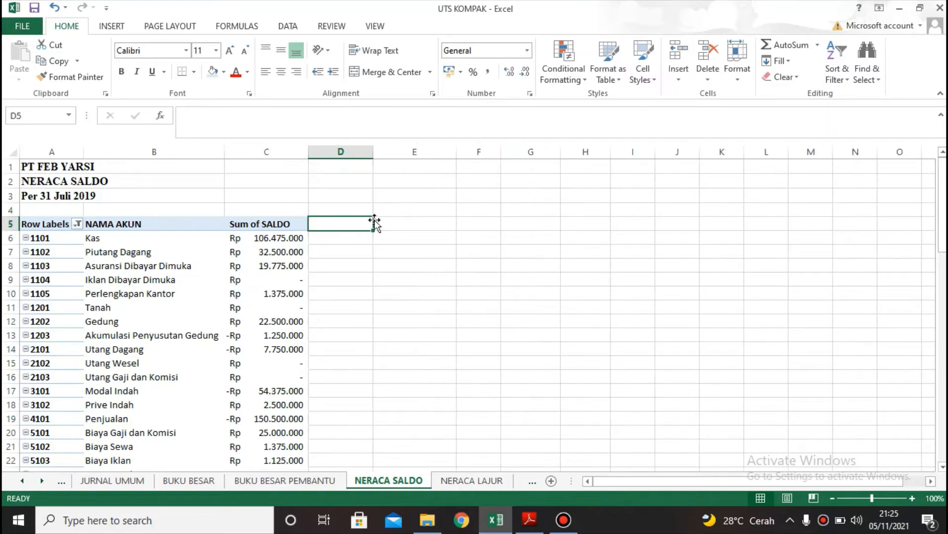
double_click(345, 226)
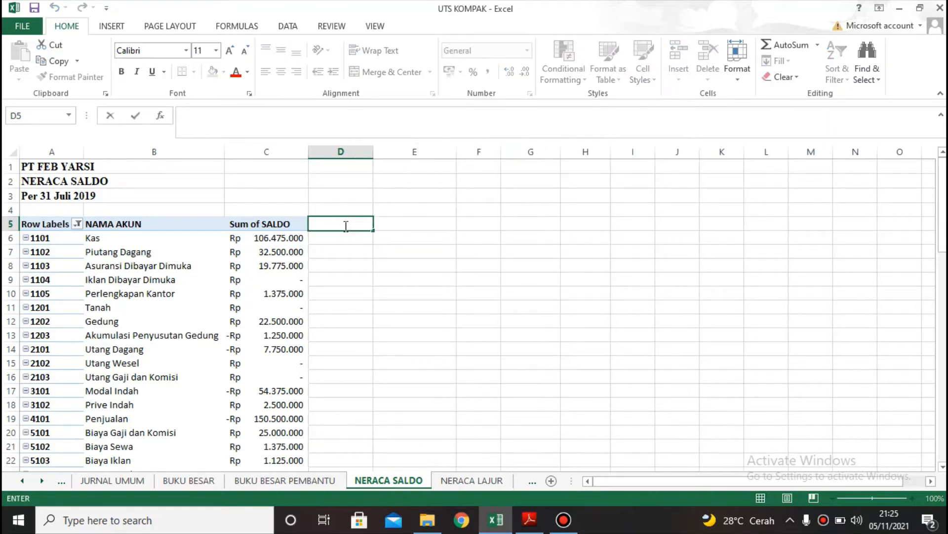
type("DEBIT")
key("Tab")
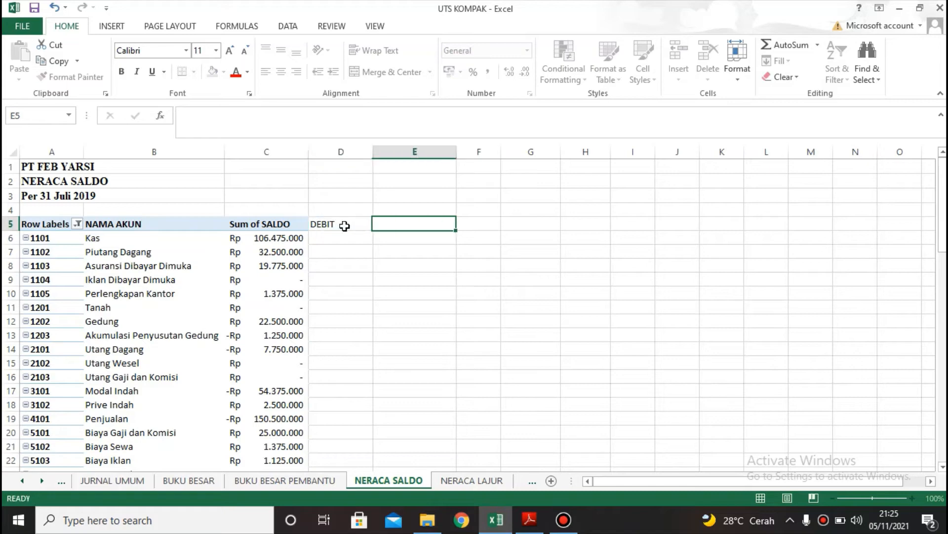
type("KREDI")
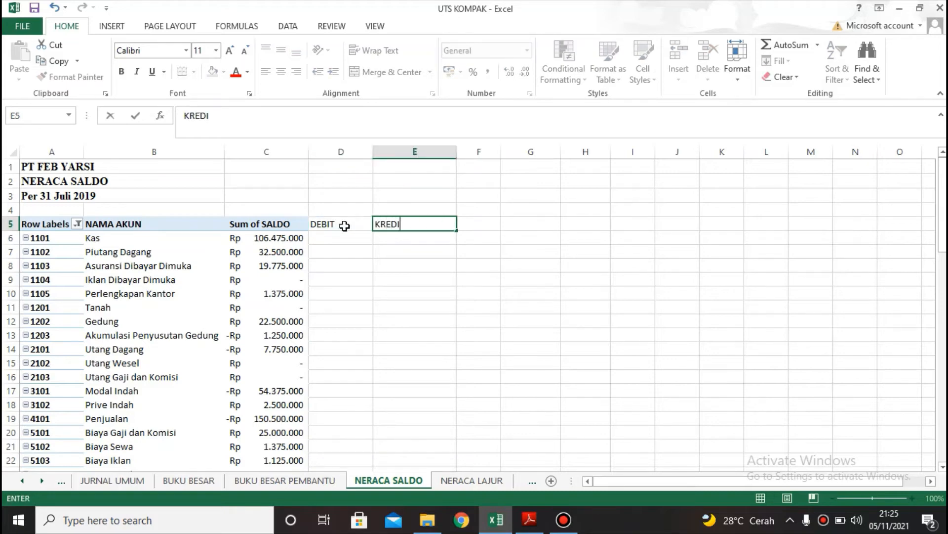
type("T")
key("Return")
Format the DEBIT and KREDIT headers bold with light blue fill, centred horizontally and vertically.
left_click(345, 226)
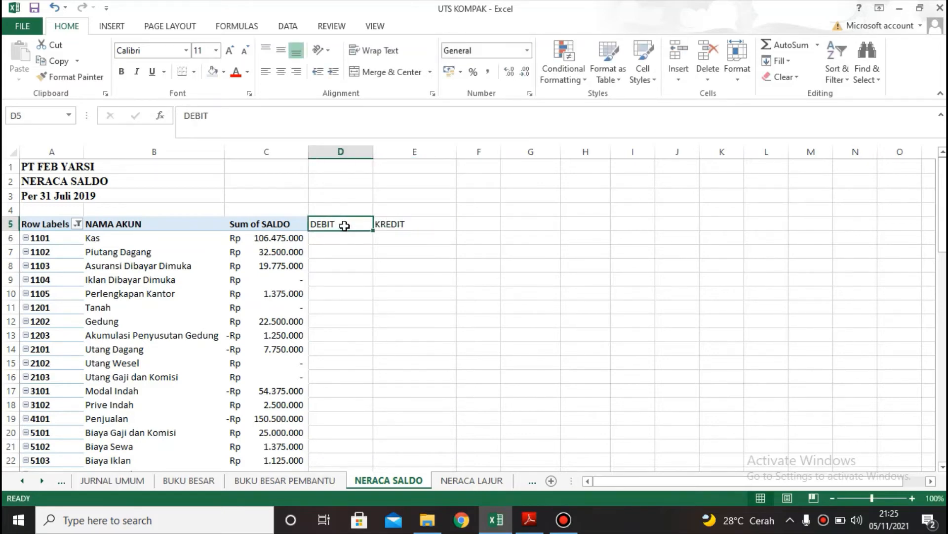
left_click_drag(344, 226, 377, 223)
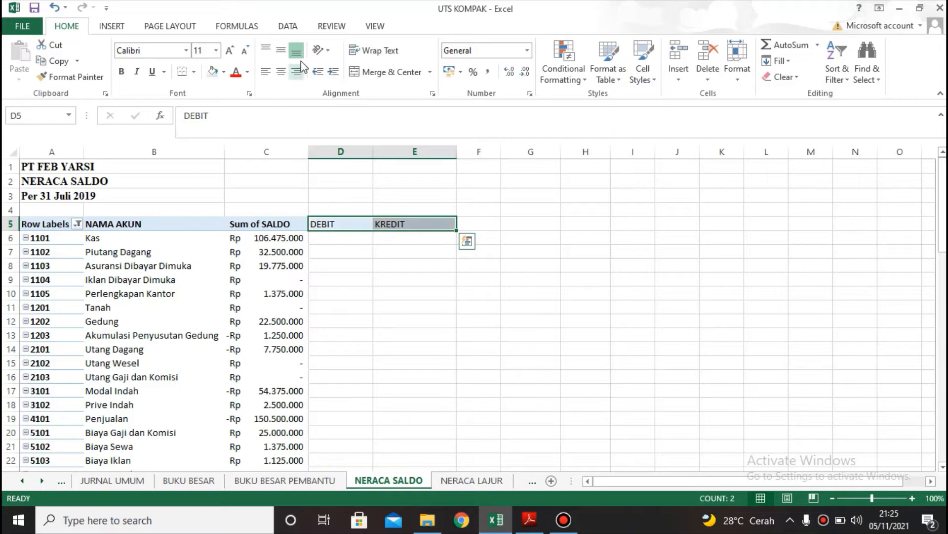
left_click(281, 72)
left_click(281, 50)
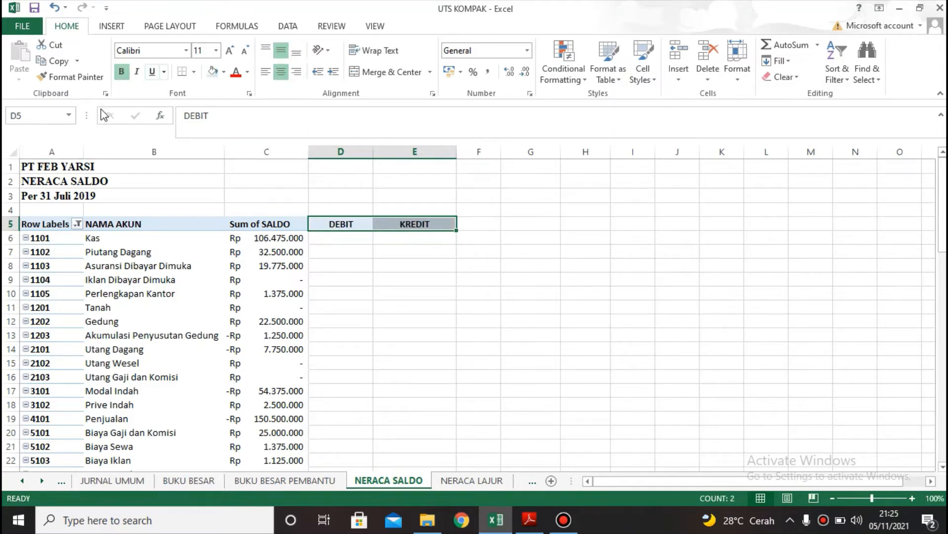
Set columns A to E of NERACA SALDO to Times New Roman, size 12.
left_click_drag(56, 153, 379, 151)
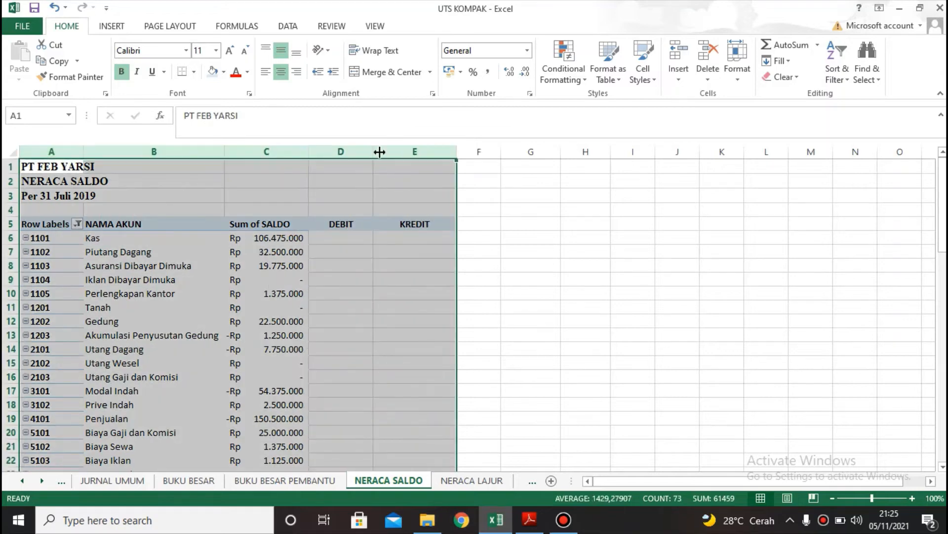
left_click(156, 50)
key("Return")
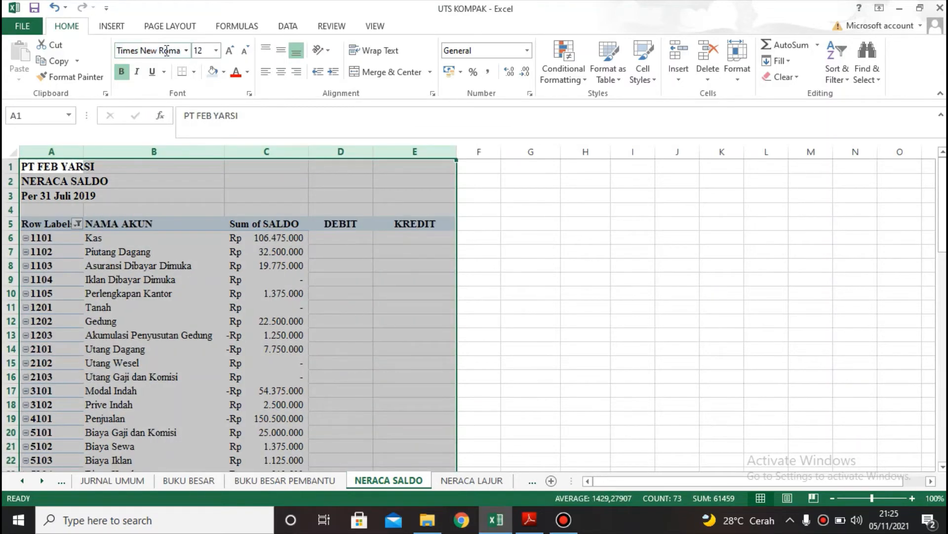
left_click(200, 47)
type("13")
key("Return")
left_click(358, 259)
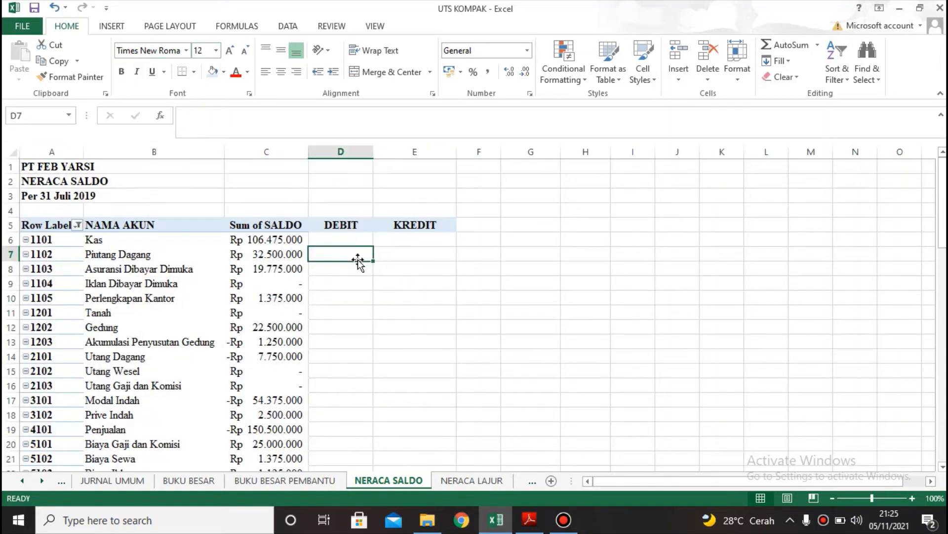
Widen columns A, C, D and E so the labels and Rupiah amounts have more room.
left_click_drag(311, 147, 334, 147)
left_click_drag(85, 153, 102, 152)
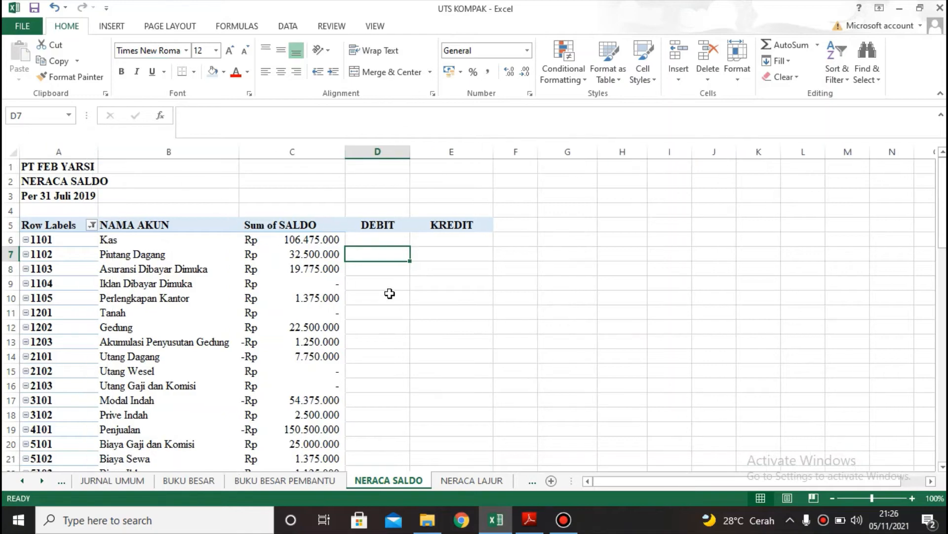
left_click_drag(411, 153, 441, 151)
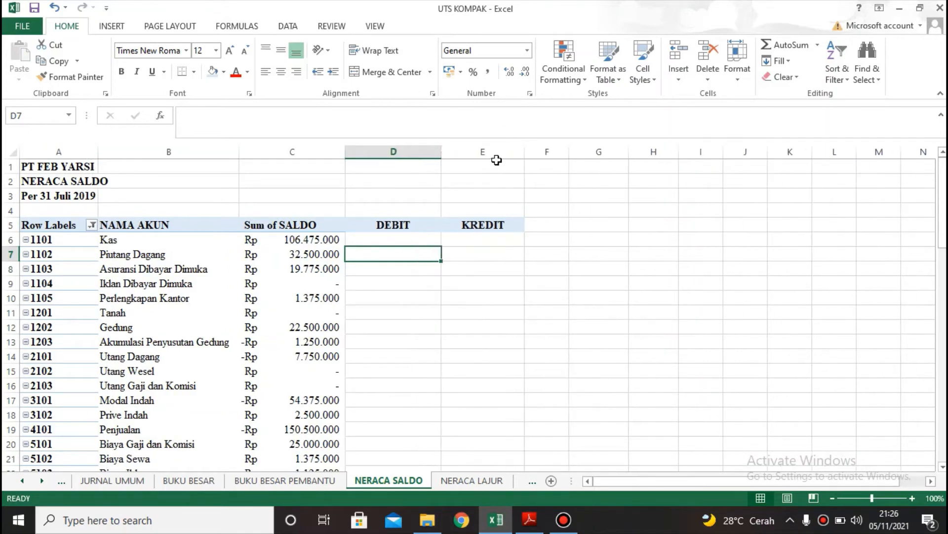
left_click_drag(524, 157, 529, 157)
Enter =C6 in D6, fill it down the DEBIT column to the Grand Total row and check the copied balances.
left_click(396, 237)
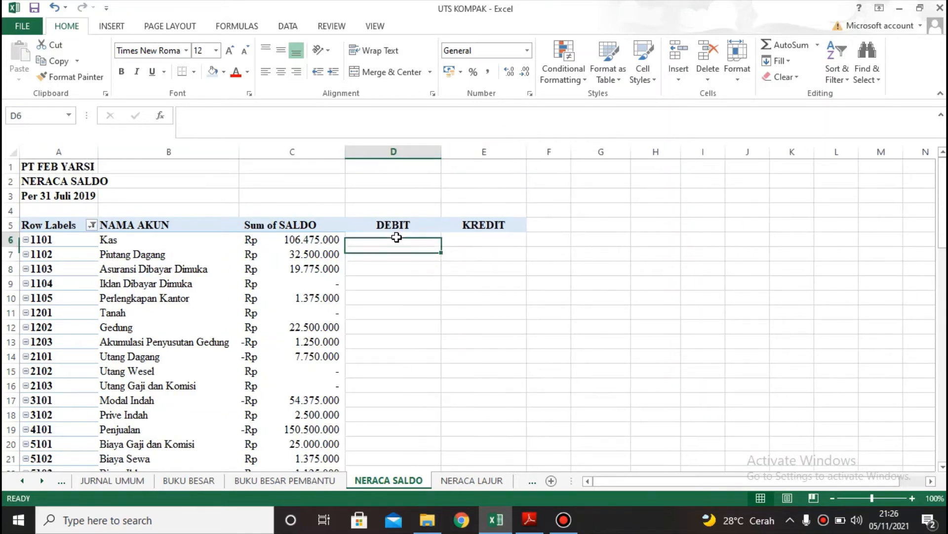
type("=")
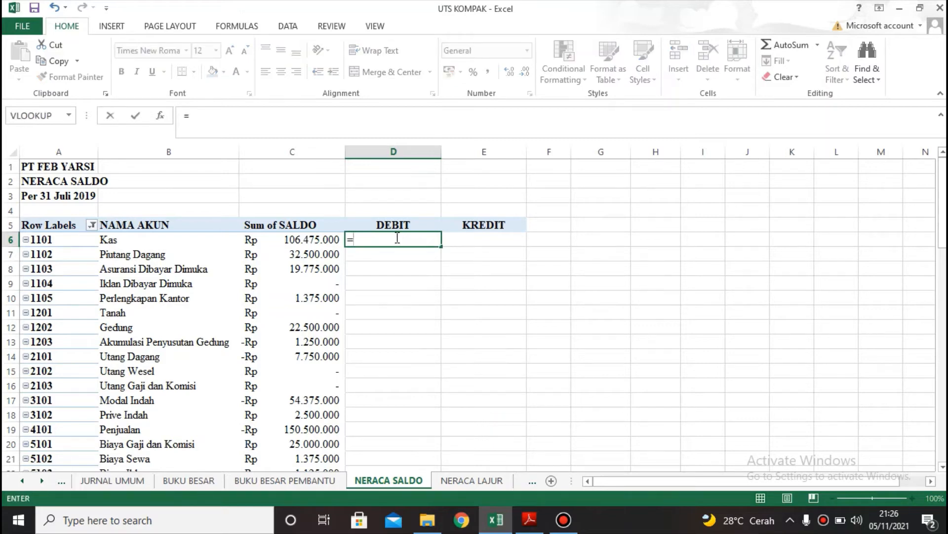
type("c6")
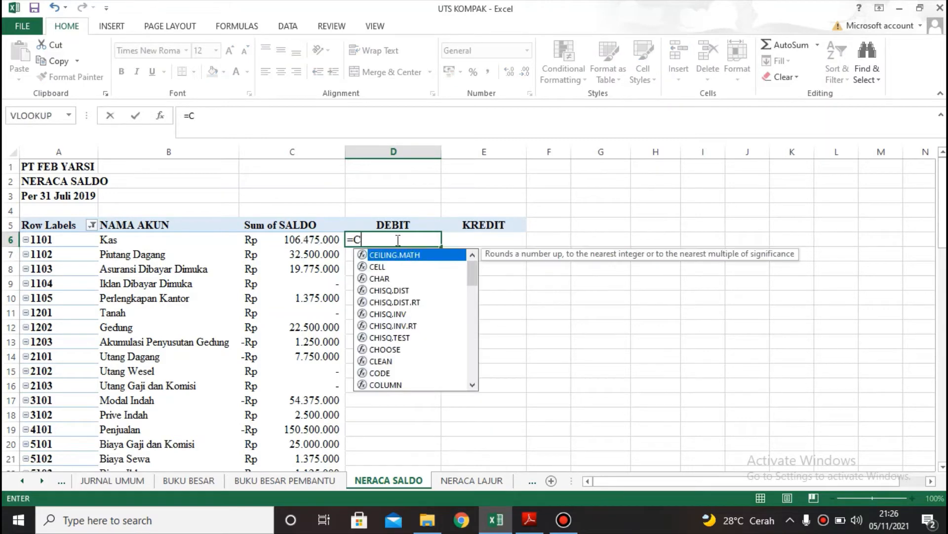
key("Return")
left_click(397, 241)
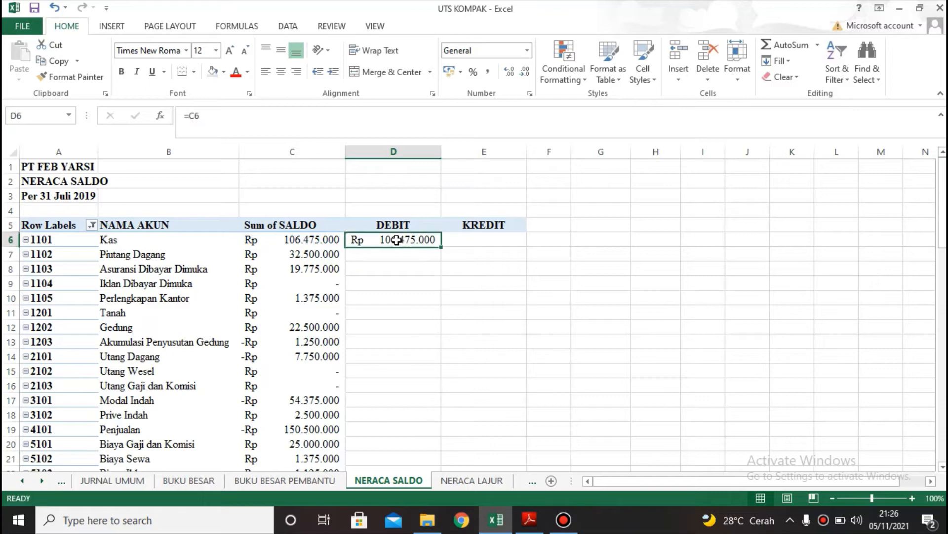
double_click(441, 246)
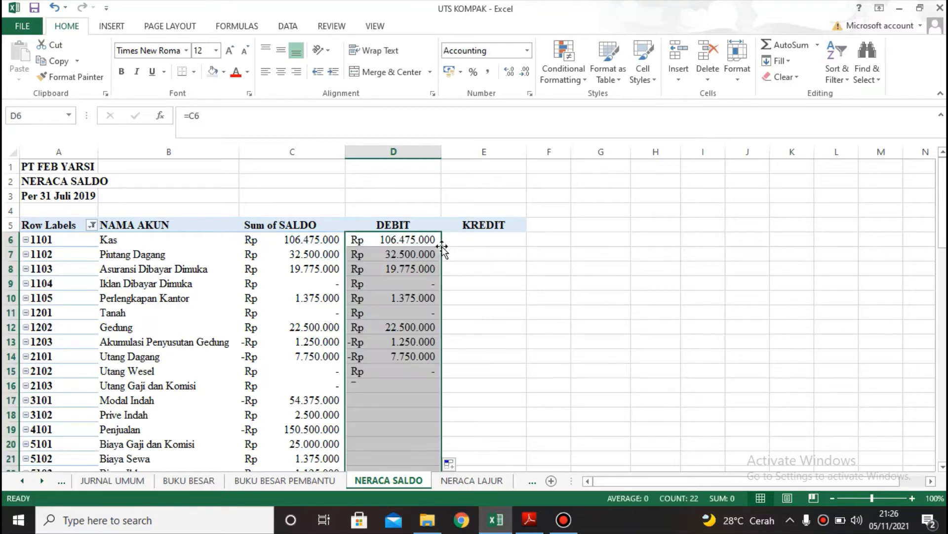
scroll(464, 300, "down", 5)
scroll(464, 300, "up", 5)
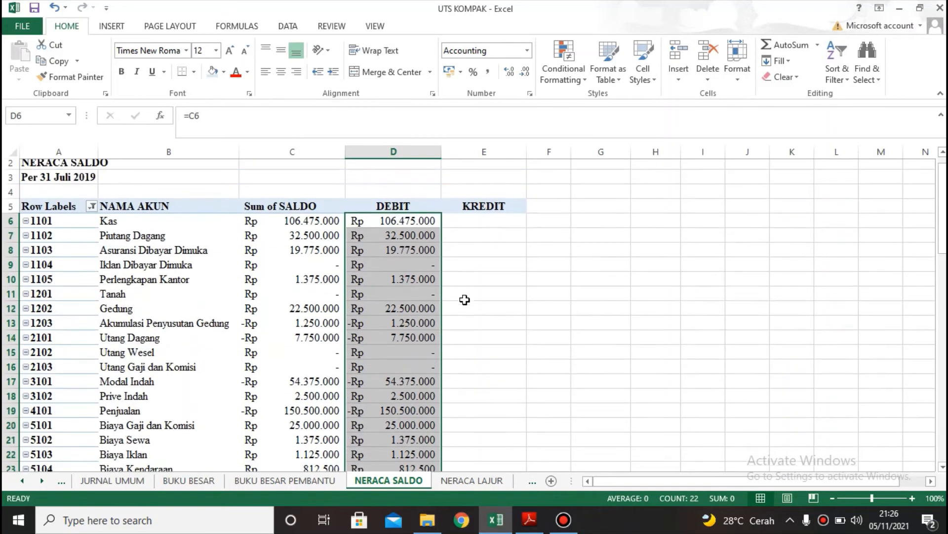
scroll(493, 263, "down", 2)
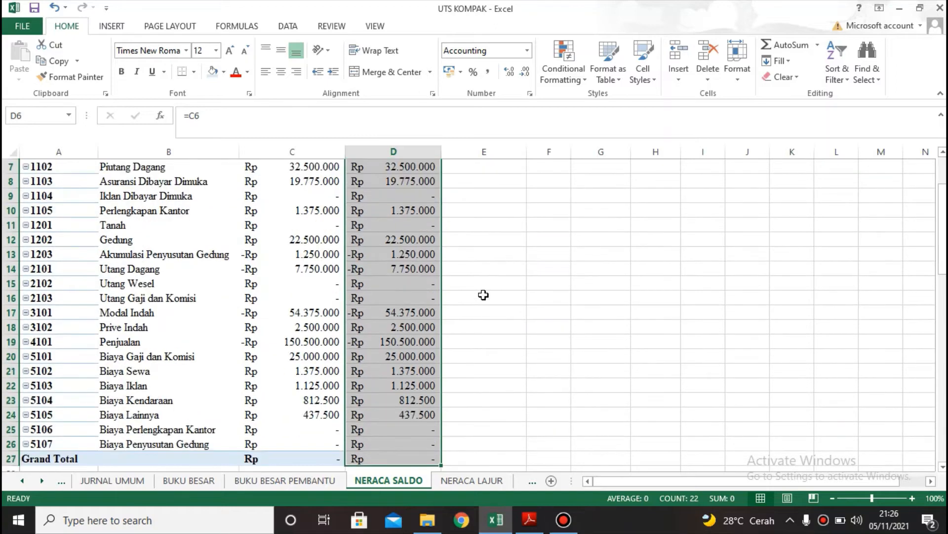
scroll(483, 295, "up", 1)
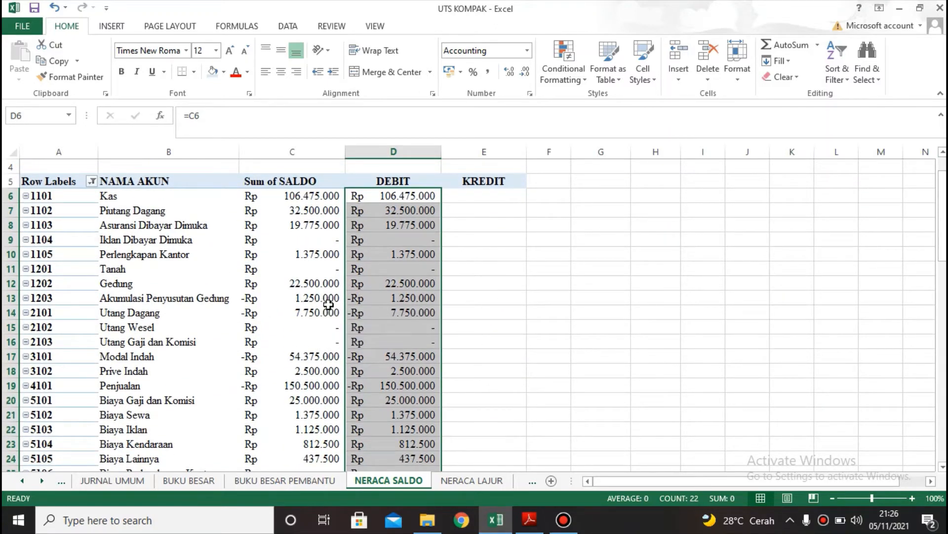
Clear the DEBIT cells of the credit-balance accounts, D13:D17 and the Penjualan cell D19.
left_click(426, 295)
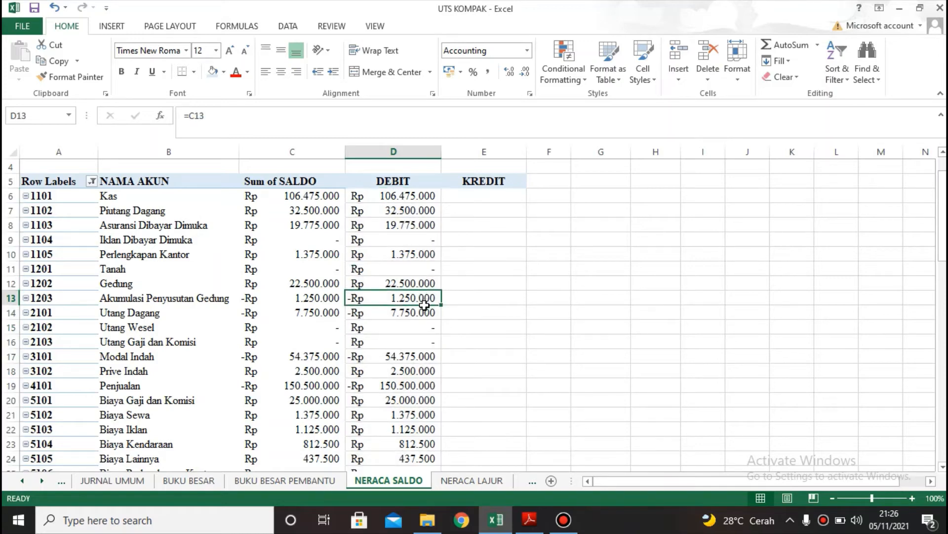
left_click_drag(425, 304, 428, 355)
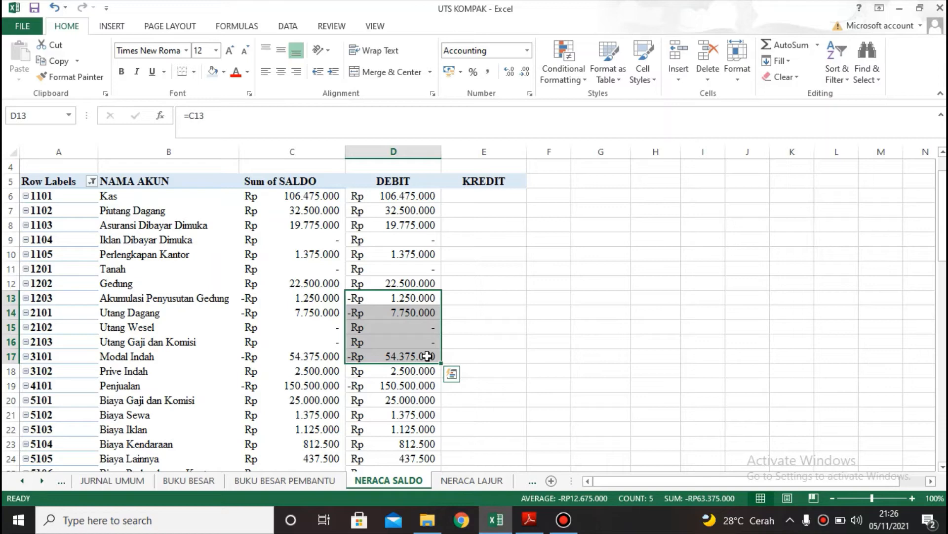
key("Delete")
scroll(428, 356, "down", 1)
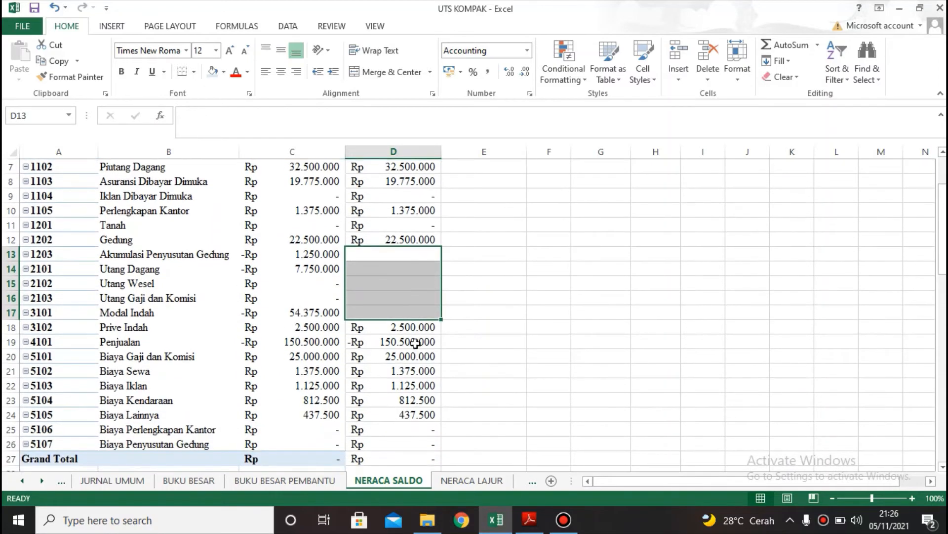
left_click(415, 339)
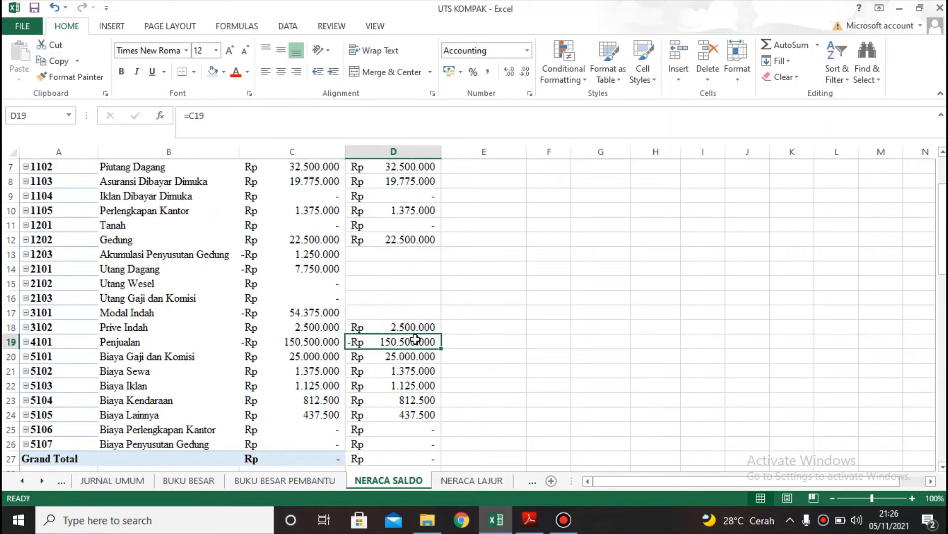
key("Delete")
Enter =-C13 in E13 and fill it down to E17 for the credit accounts 1203 to 3101.
scroll(464, 277, "up", 1)
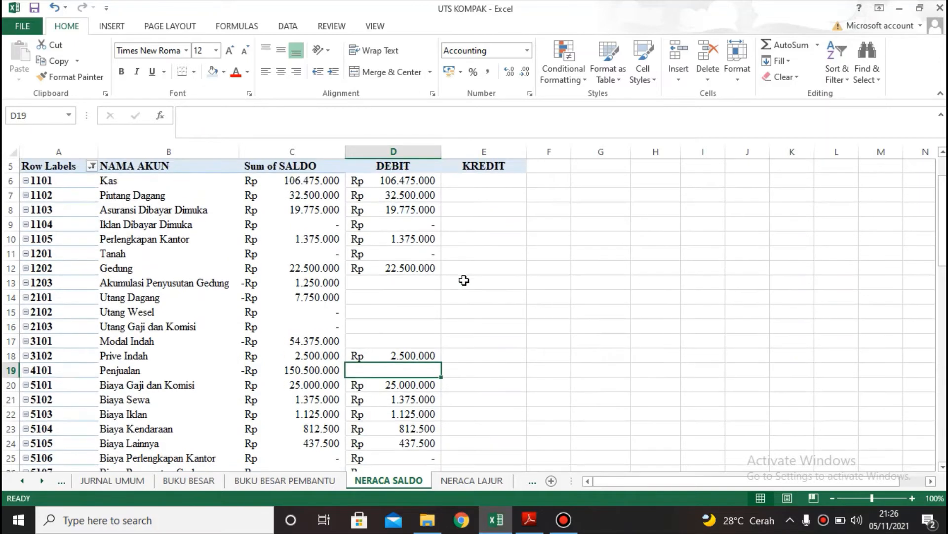
left_click(484, 295)
type("=")
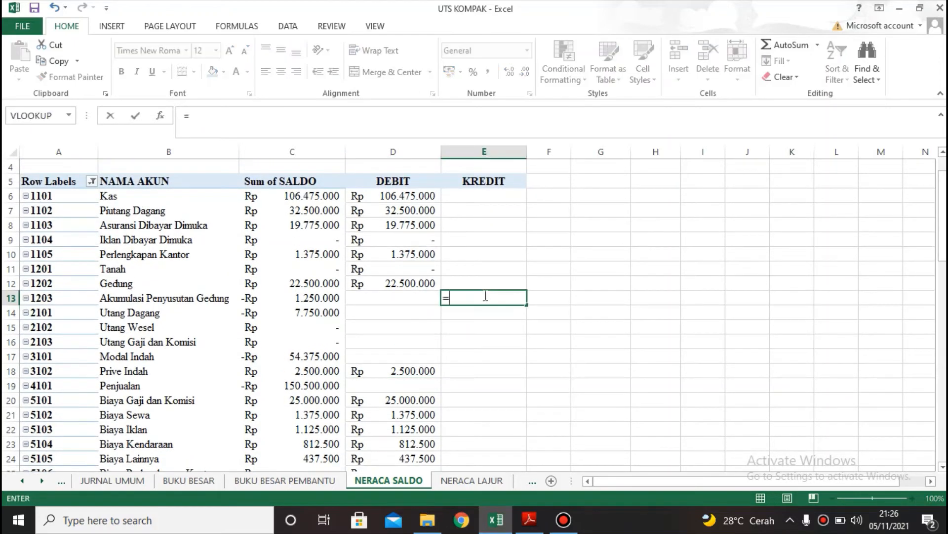
type("-C13")
key("ctrl+Return")
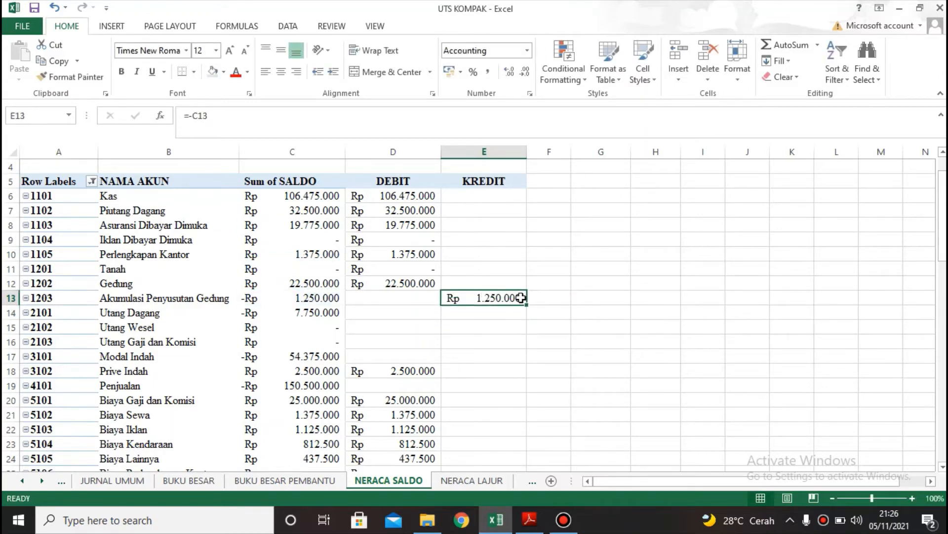
left_click_drag(526, 305, 526, 368)
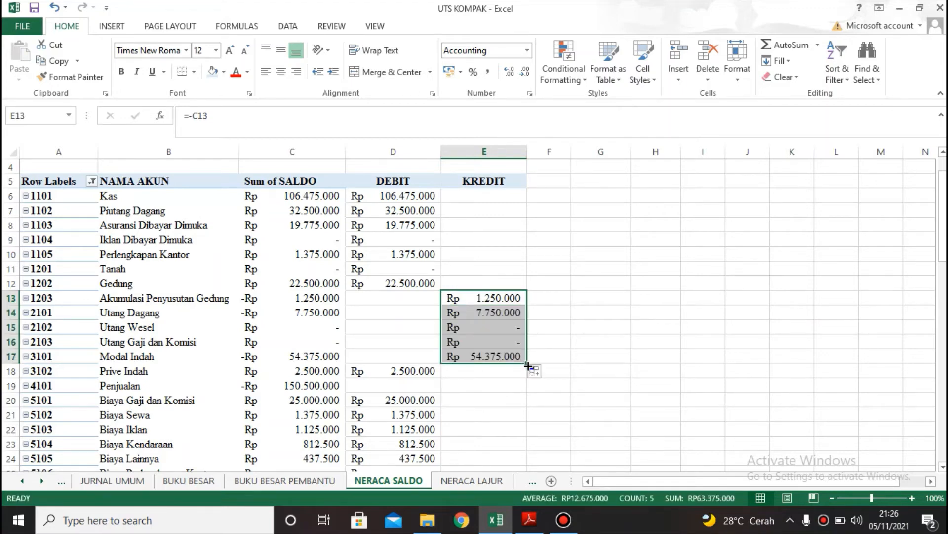
Enter =-C19 in E19 as the KREDIT amount of the Penjualan account.
scroll(506, 365, "down", 1)
left_click(493, 341)
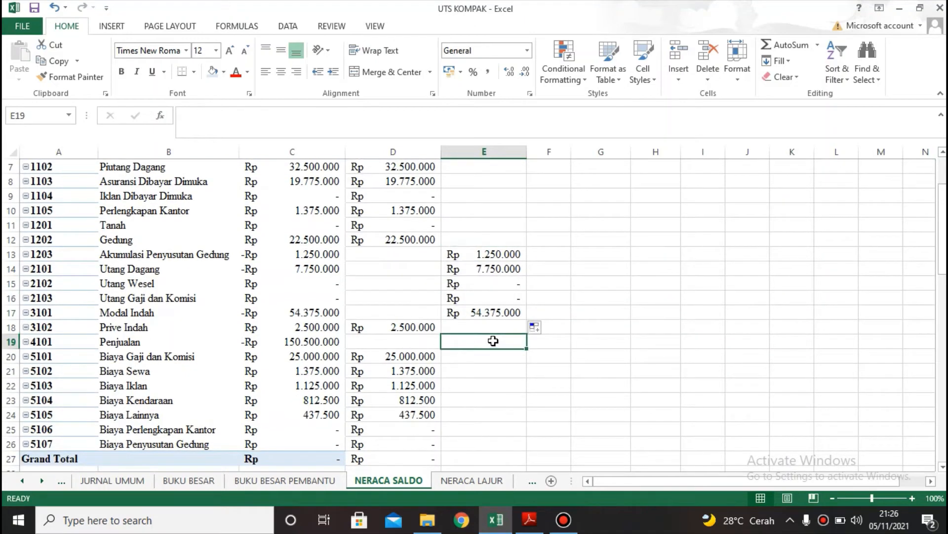
type("=-")
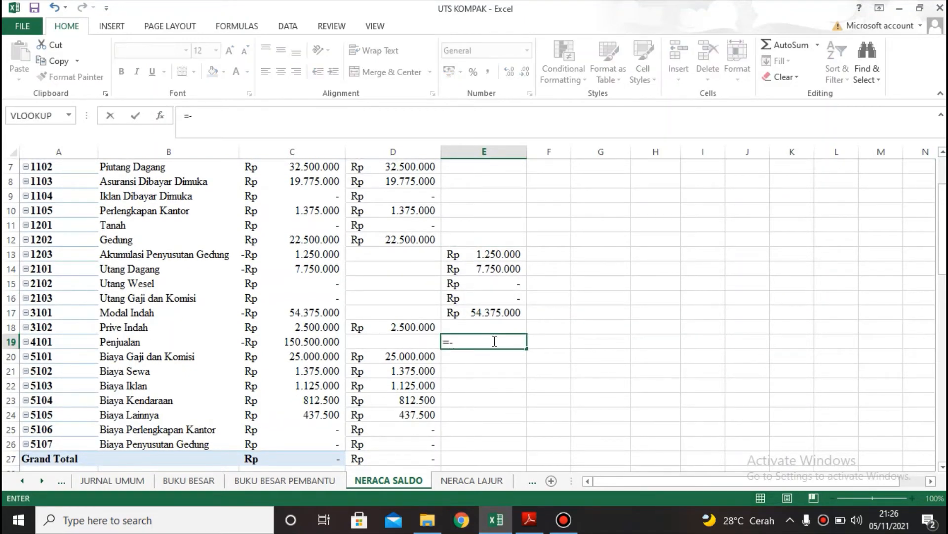
type("C19")
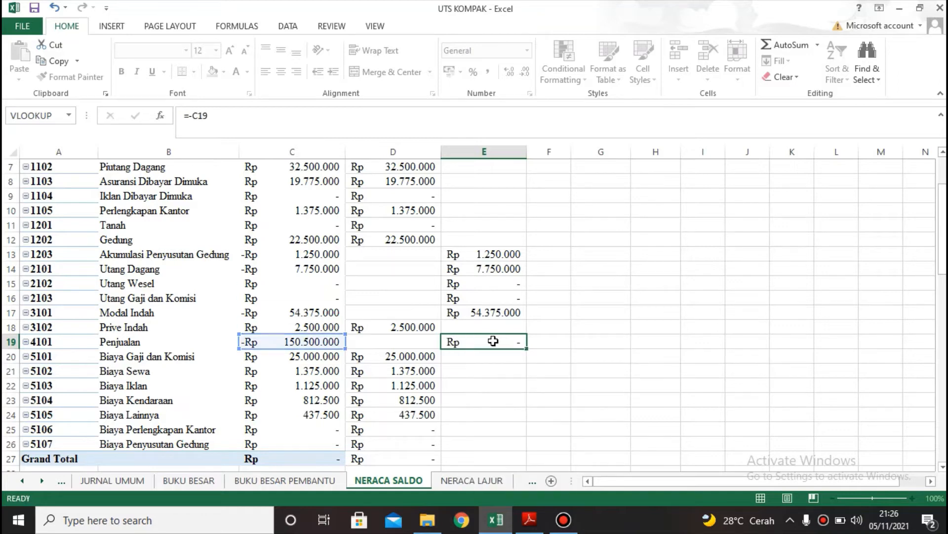
key("Return")
left_click(493, 340)
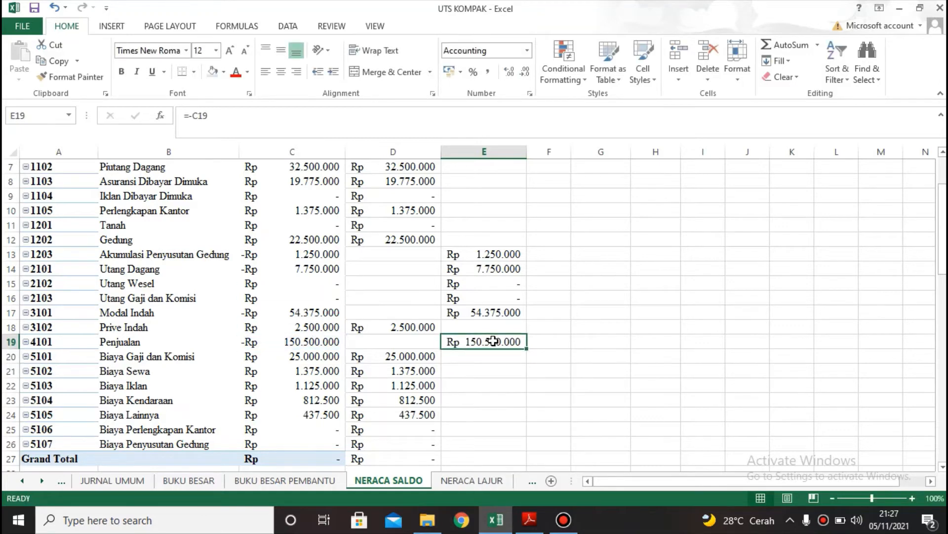
Replace the formulas in D6:E26 of the DEBIT and KREDIT columns with their values using Paste Special Values.
scroll(494, 346, "down", 3)
scroll(339, 338, "up", 5)
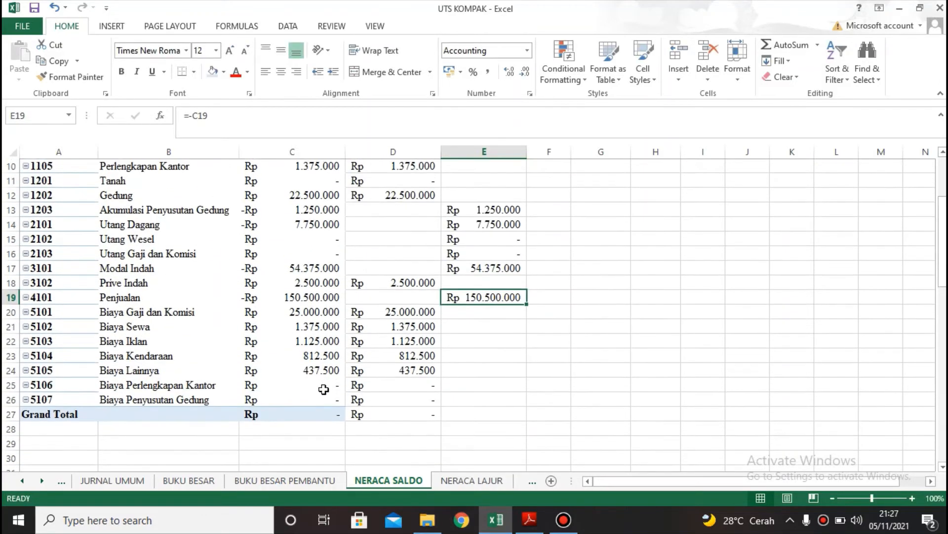
left_click_drag(394, 242, 493, 423)
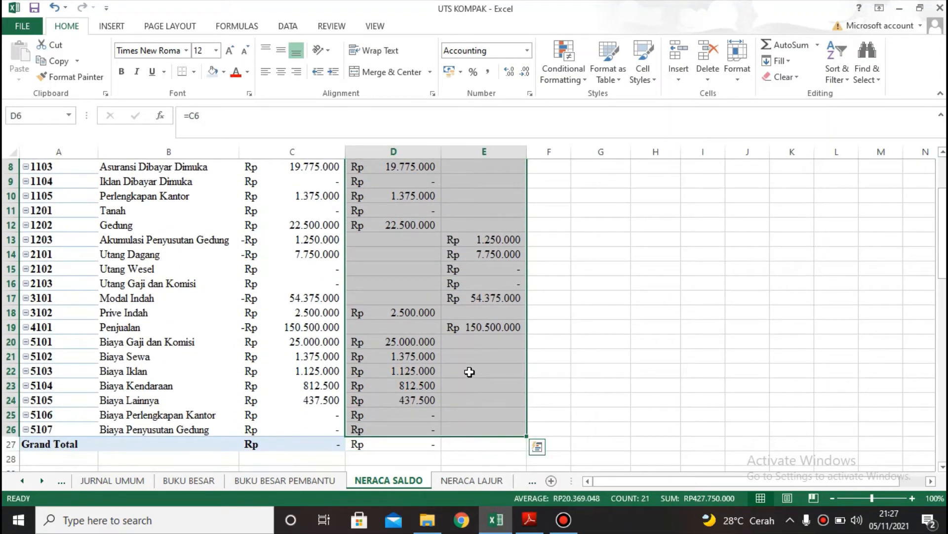
key("ctrl+c")
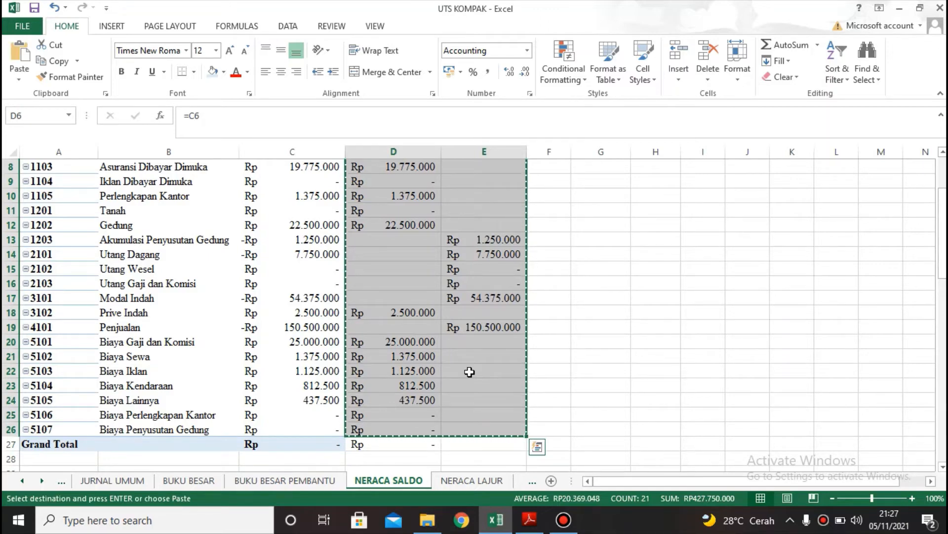
key("alt+e")
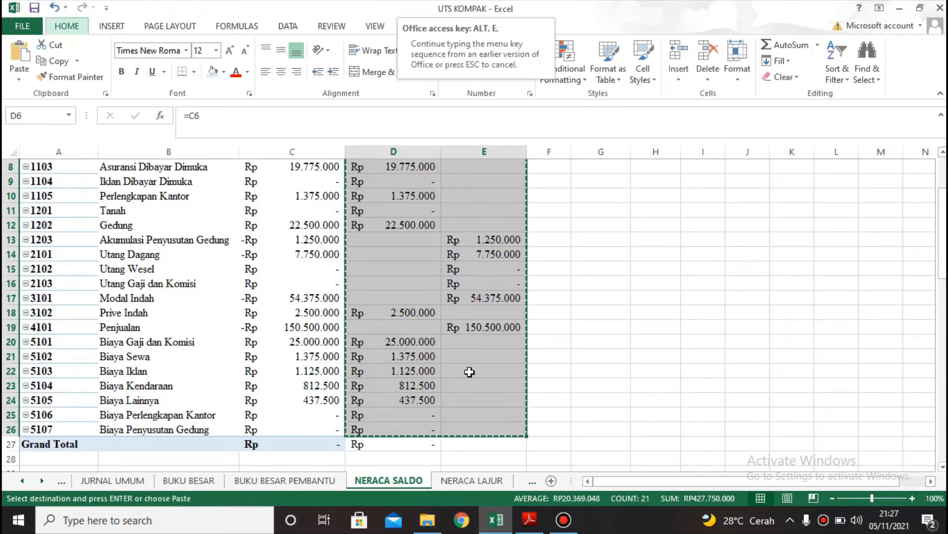
key("s")
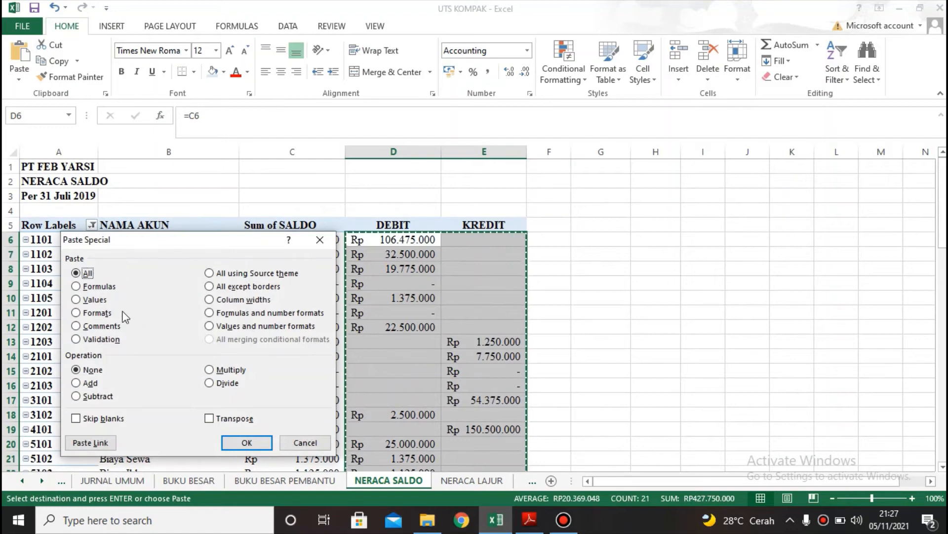
left_click(94, 300)
left_click(247, 445)
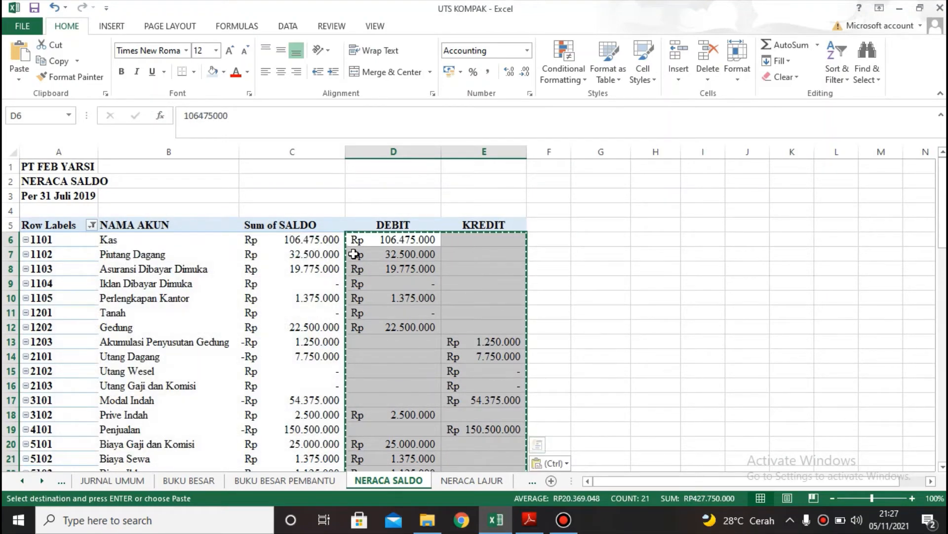
Remove the Sum of SALDO field from the PivotTable and delete the emptied column C.
left_click(303, 231)
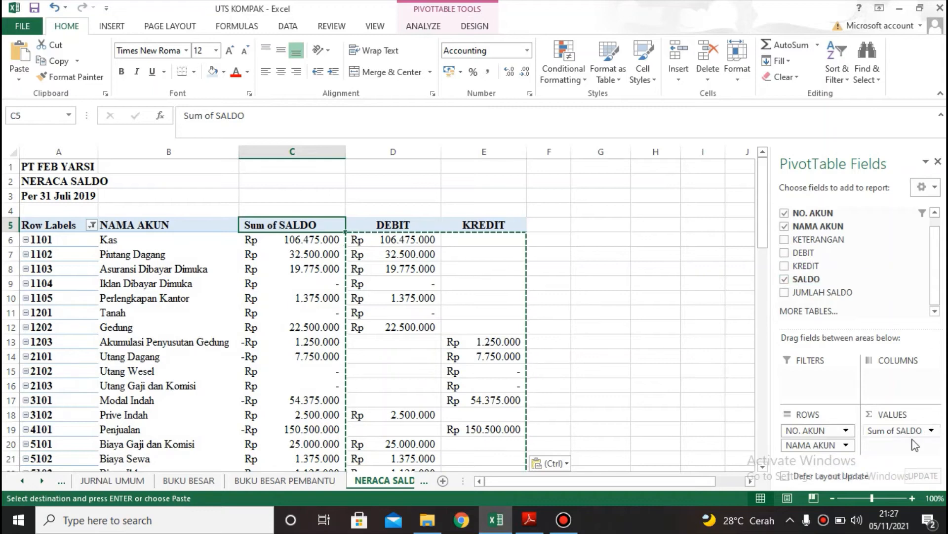
left_click_drag(906, 430, 829, 267)
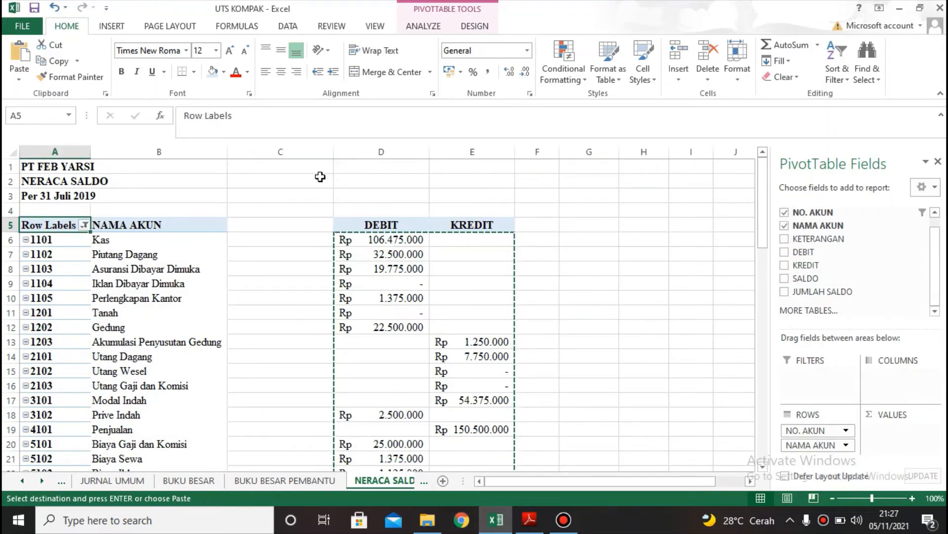
left_click(290, 153)
right_click(291, 154)
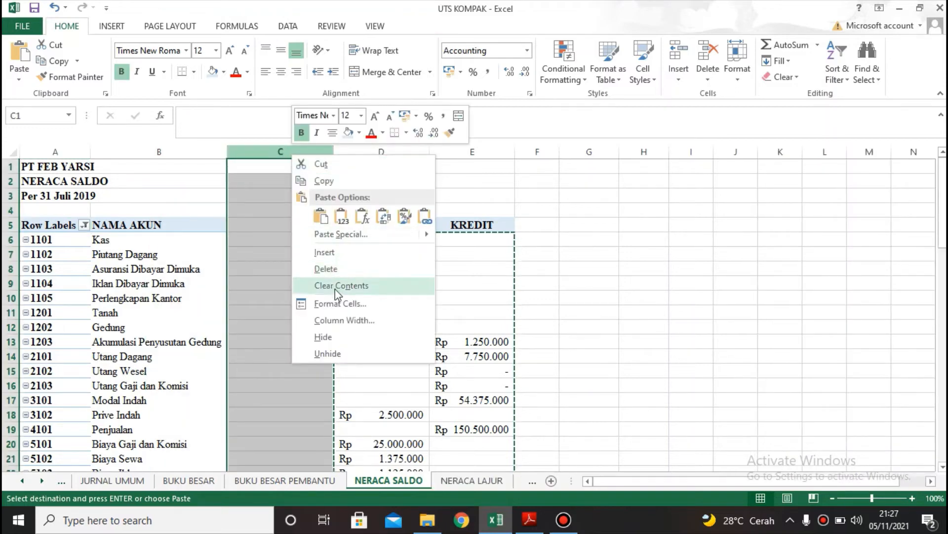
left_click(332, 269)
left_click(368, 285)
Clear the broken reference in Grand Total cell C27 and enter =SUM(C6:C26) as the DEBIT total.
scroll(368, 286, "down", 4)
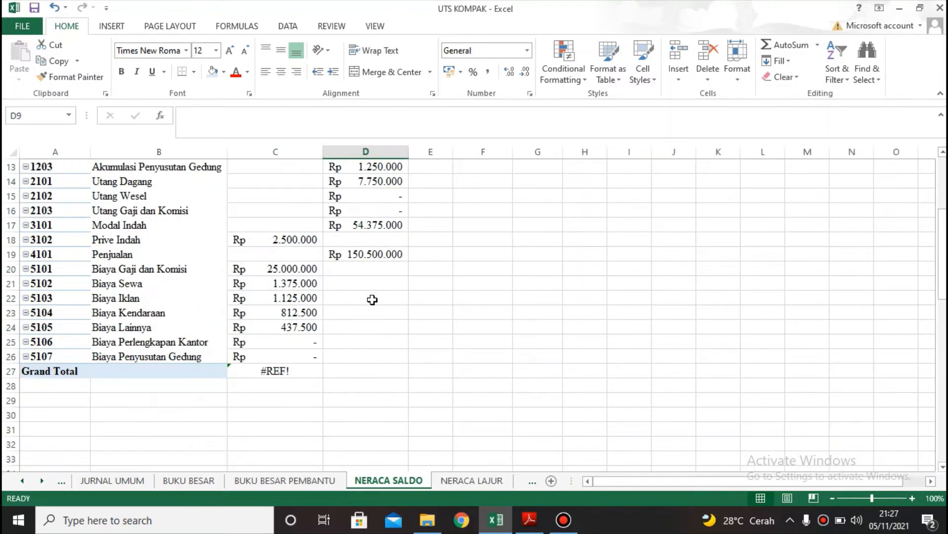
left_click(302, 372)
key("Delete")
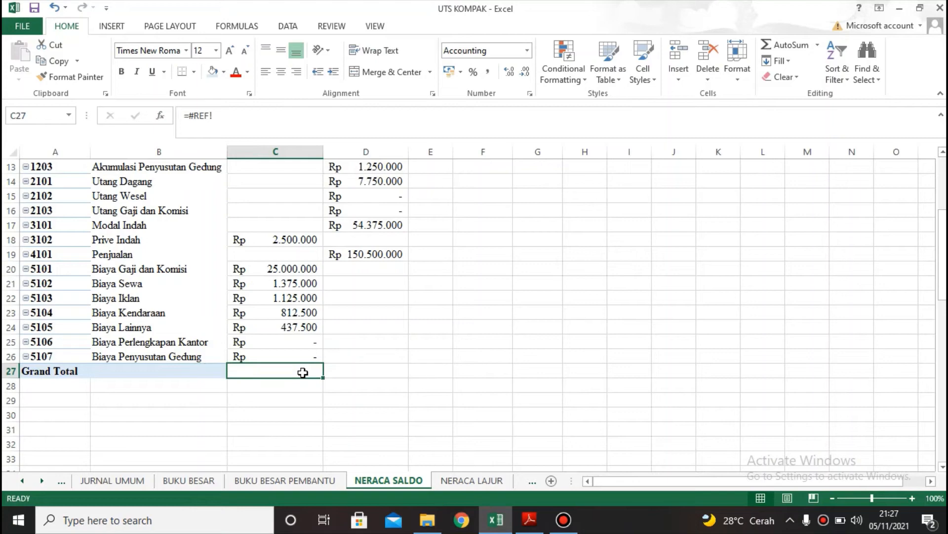
type("=SUM")
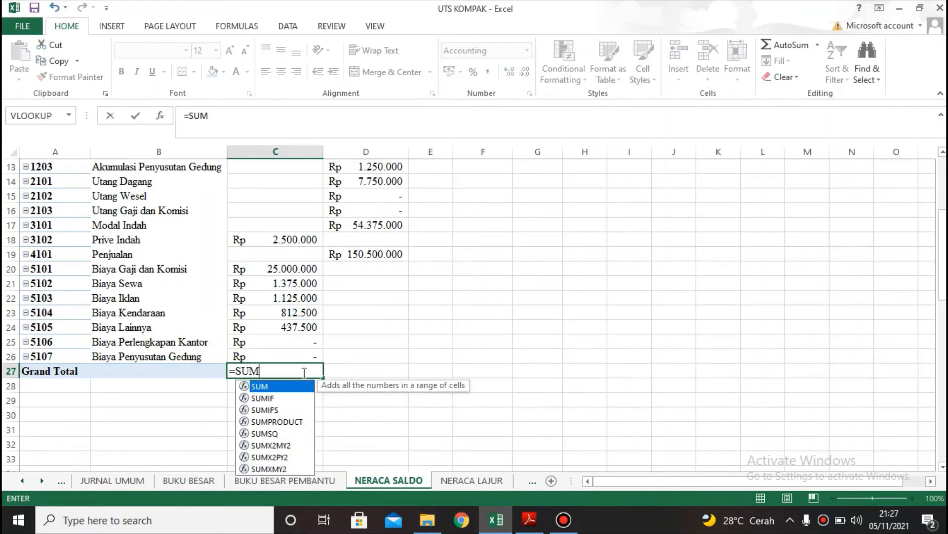
double_click(266, 390)
scroll(282, 260, "up", 4)
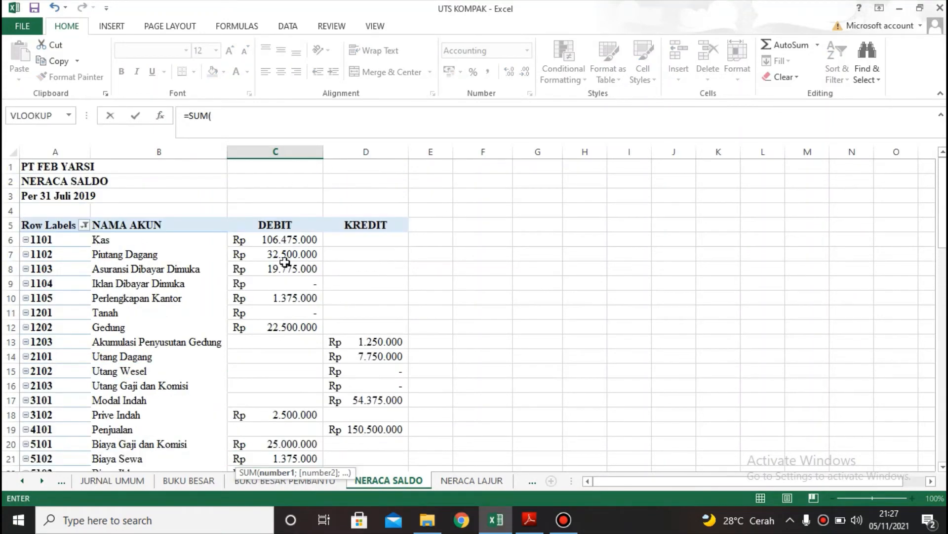
left_click_drag(289, 236, 289, 429)
key("Return")
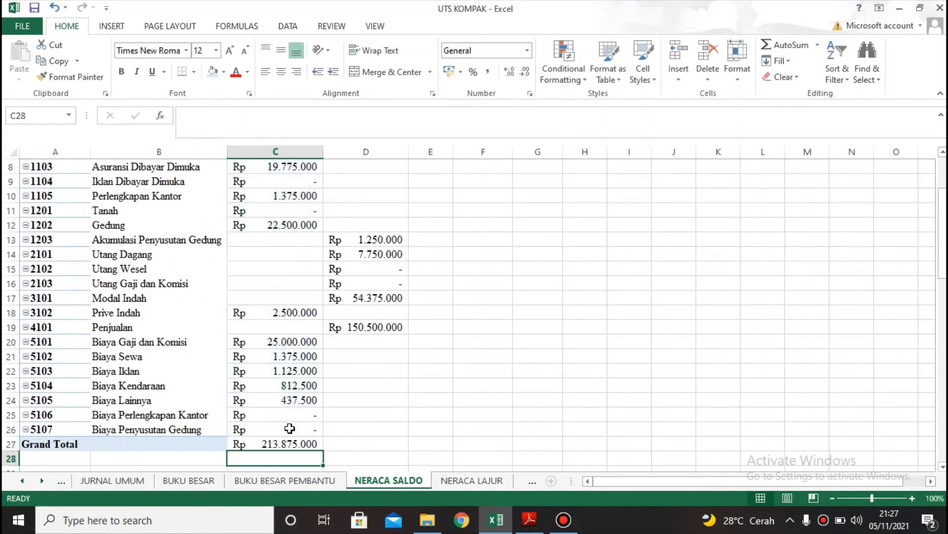
Fill the C27 total formula across to D27 for KREDIT and compare the two Grand Total amounts.
left_click(357, 442)
left_click(276, 443)
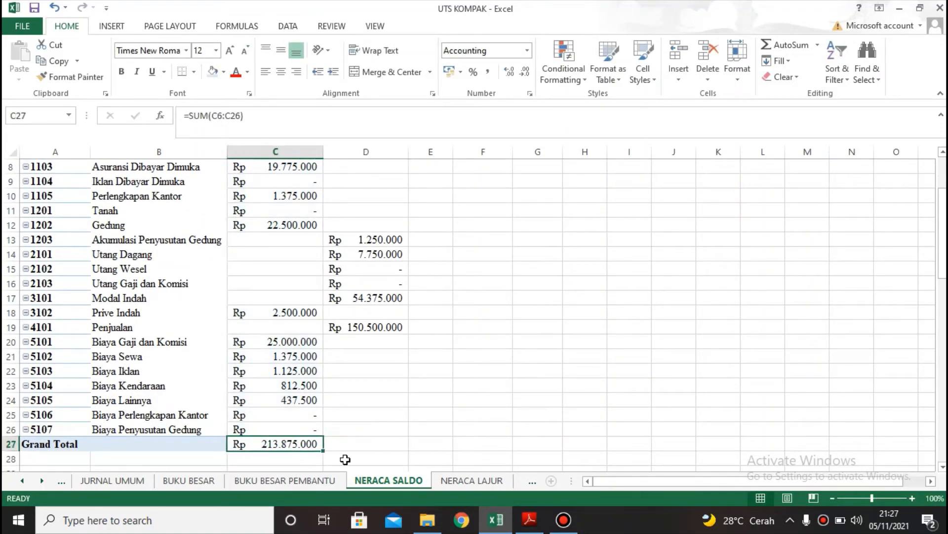
left_click_drag(320, 449, 366, 448)
left_click(484, 430)
scroll(383, 424, "up", 3)
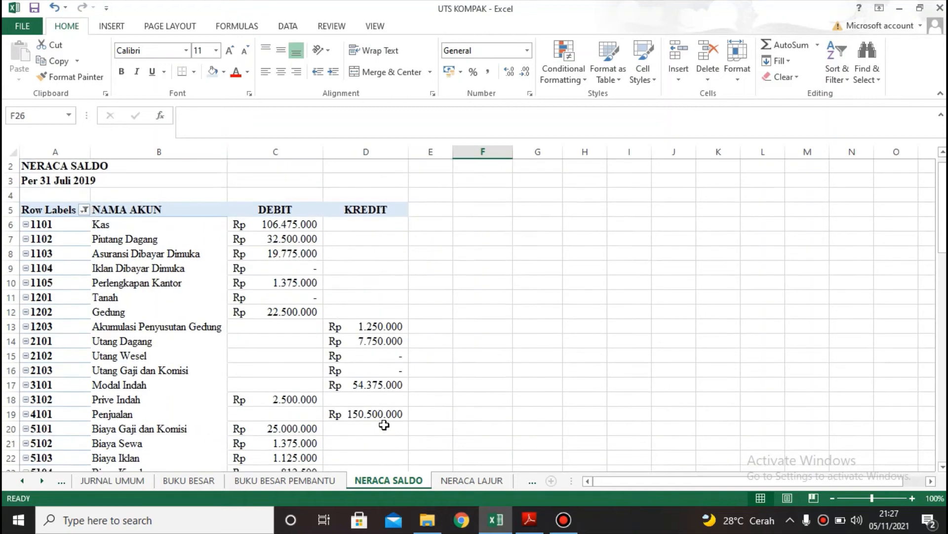
scroll(241, 423, "down", 4)
left_click_drag(247, 372, 349, 371)
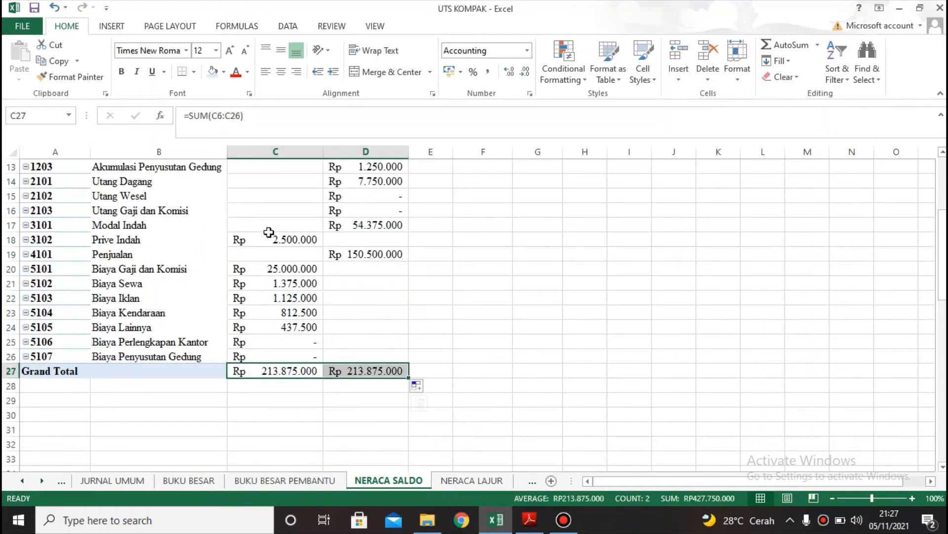
scroll(317, 333, "up", 4)
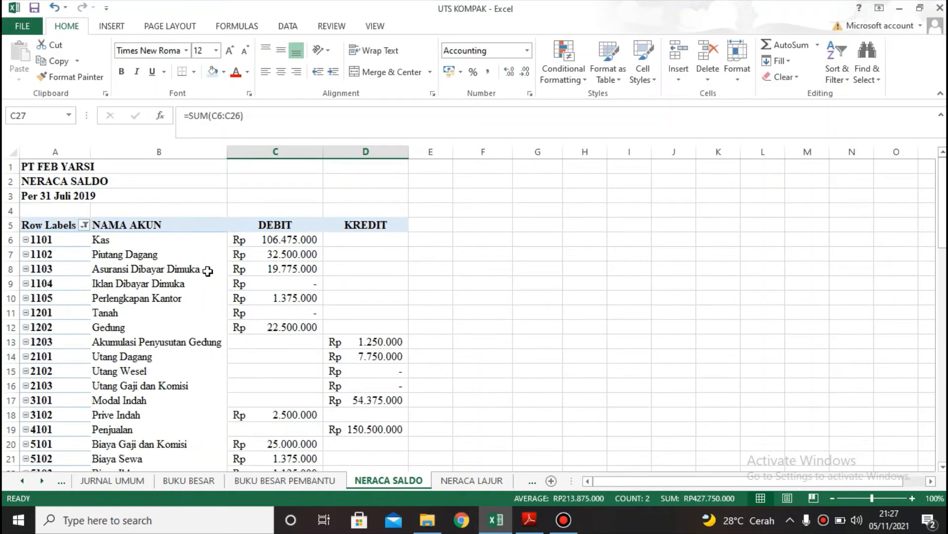
Widen the NAMA AKUN, DEBIT and KREDIT columns slightly.
left_click_drag(227, 152, 237, 153)
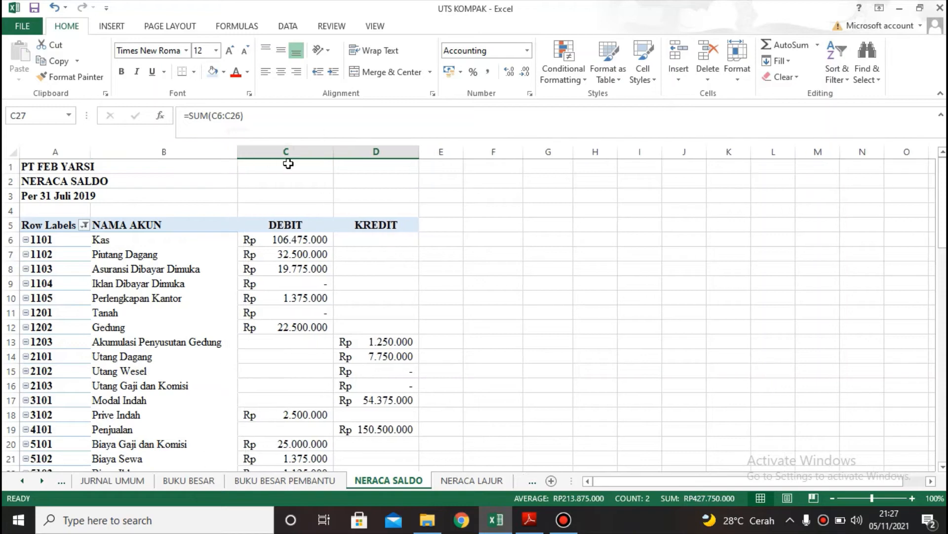
left_click_drag(333, 151, 342, 151)
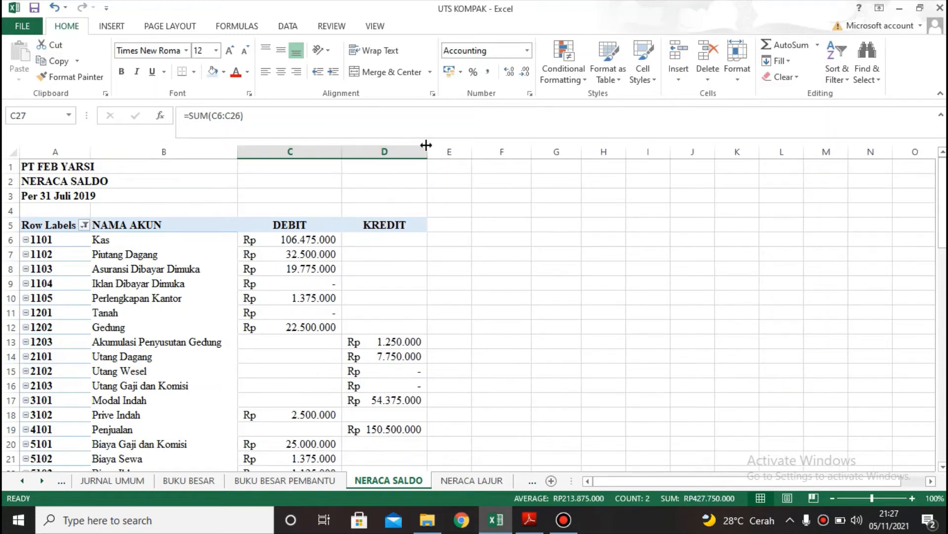
left_click_drag(427, 146, 434, 145)
Merge and center each of the three title lines in rows 1 to 3 across columns A to D.
left_click(38, 167)
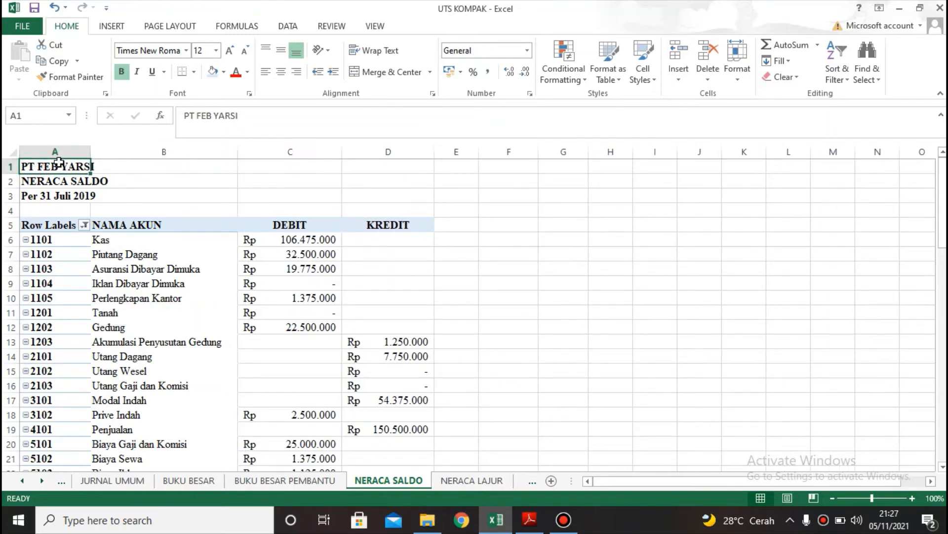
left_click_drag(203, 173, 368, 164)
left_click(383, 72)
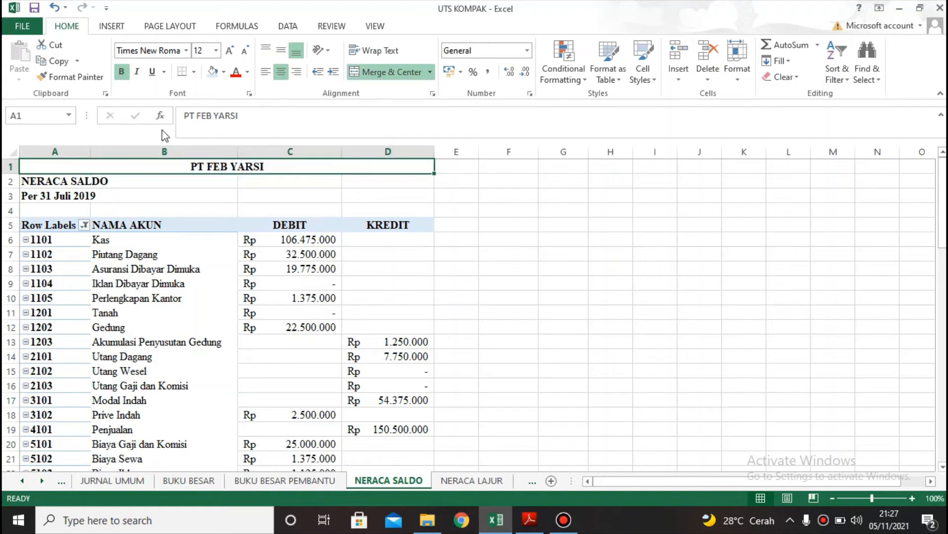
left_click_drag(72, 183, 426, 182)
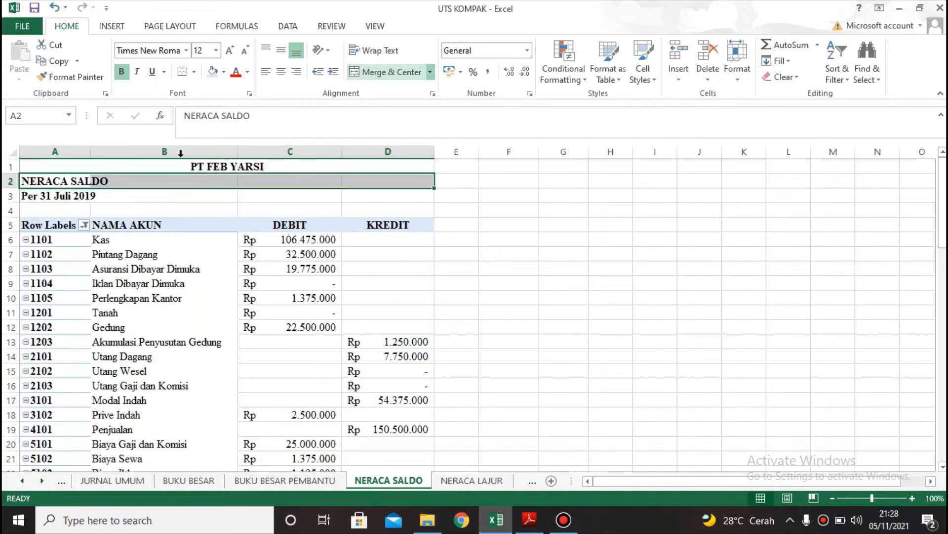
left_click(383, 73)
left_click_drag(52, 193, 306, 204)
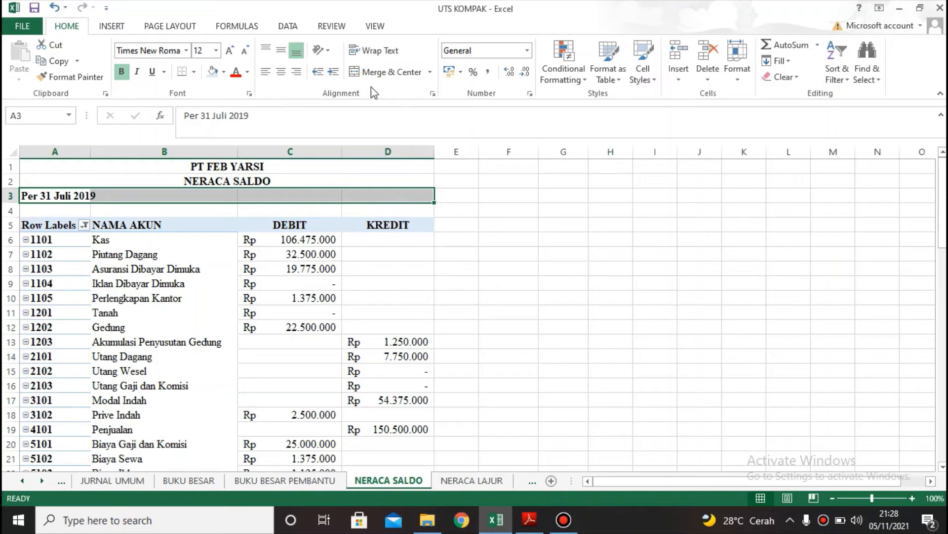
left_click(385, 72)
left_click(461, 209)
scroll(467, 213, "down", 2)
scroll(470, 213, "up", 2)
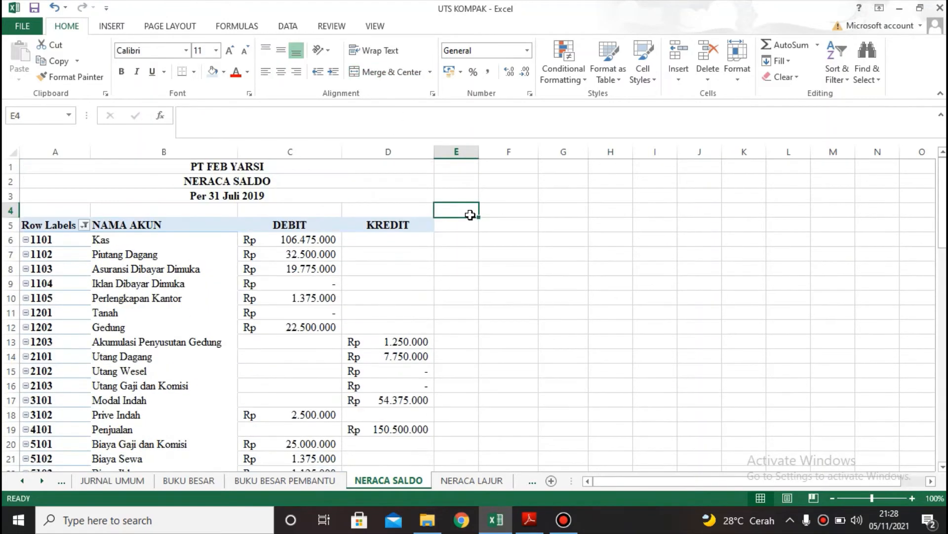
Make the DEBIT and KREDIT amounts in the Grand Total row bold.
scroll(473, 214, "down", 3)
left_click_drag(297, 415, 370, 415)
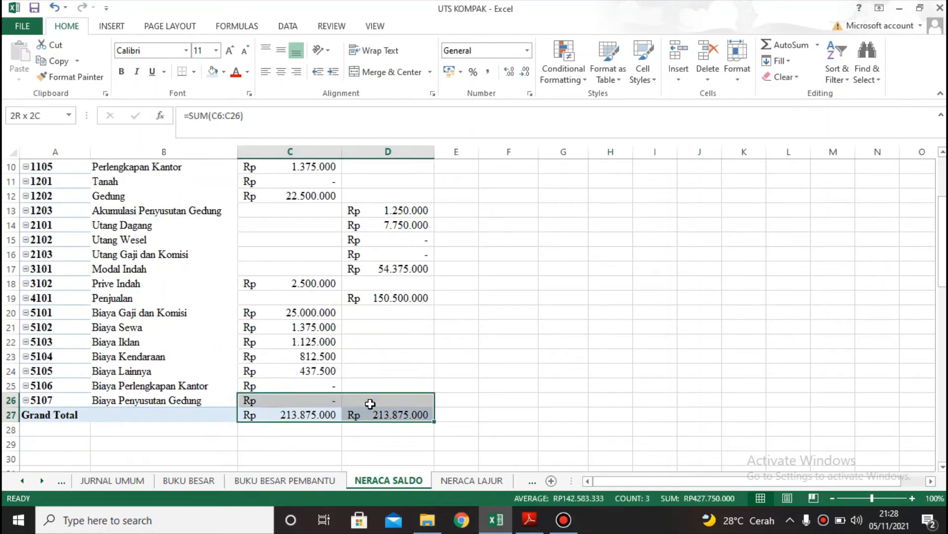
left_click(121, 71)
left_click(388, 224)
scroll(464, 309, "up", 3)
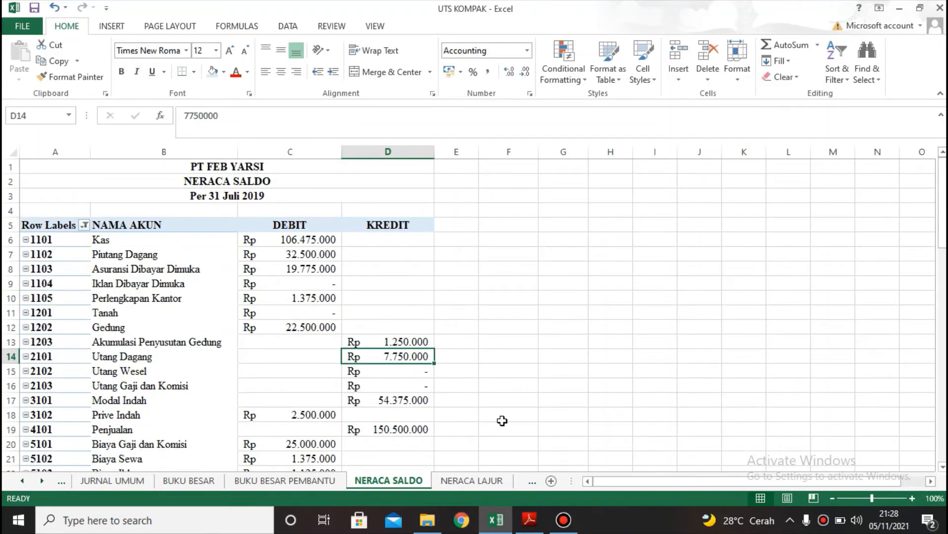
After checking the exam PDF in Adobe Reader, enter =KODE_AKUN in A6 of Excel's NERACA LAJUR sheet and fill it down to A33.
left_click(529, 519)
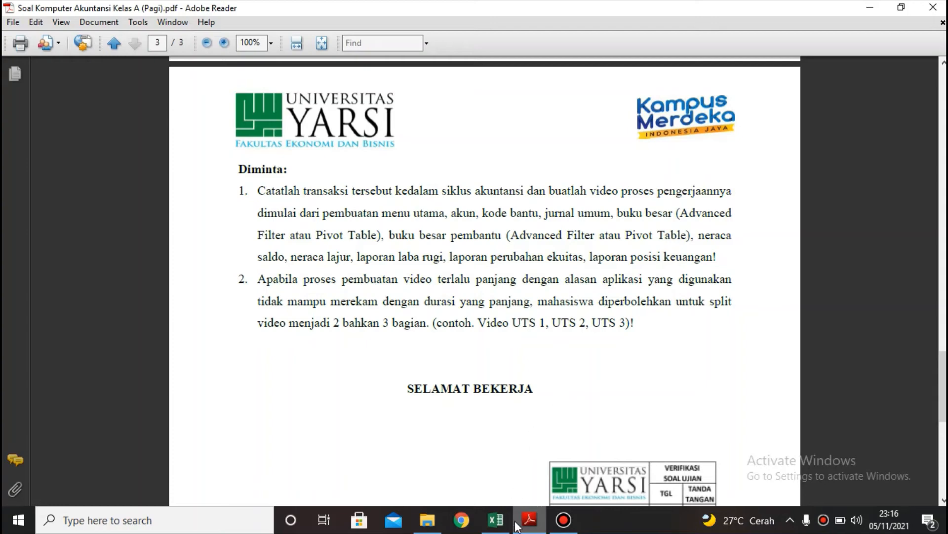
left_click(496, 519)
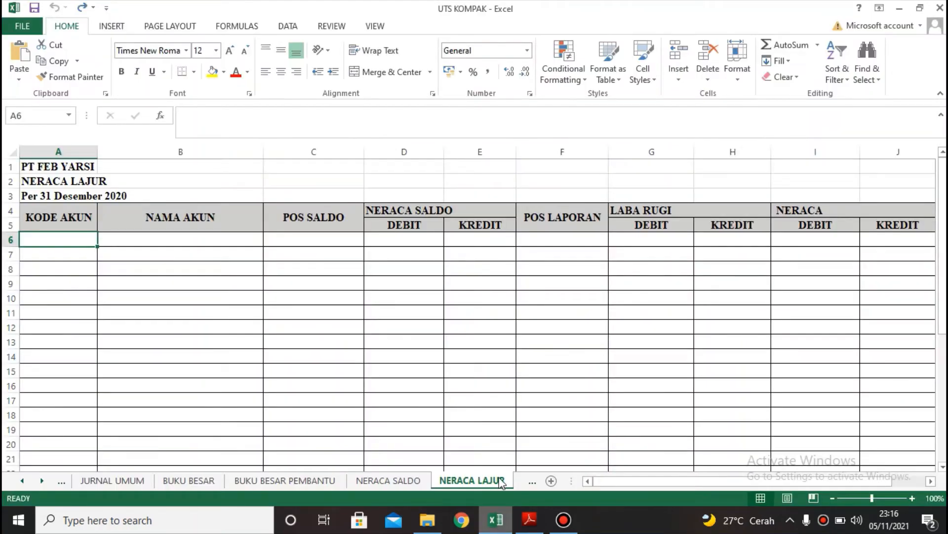
double_click(56, 237)
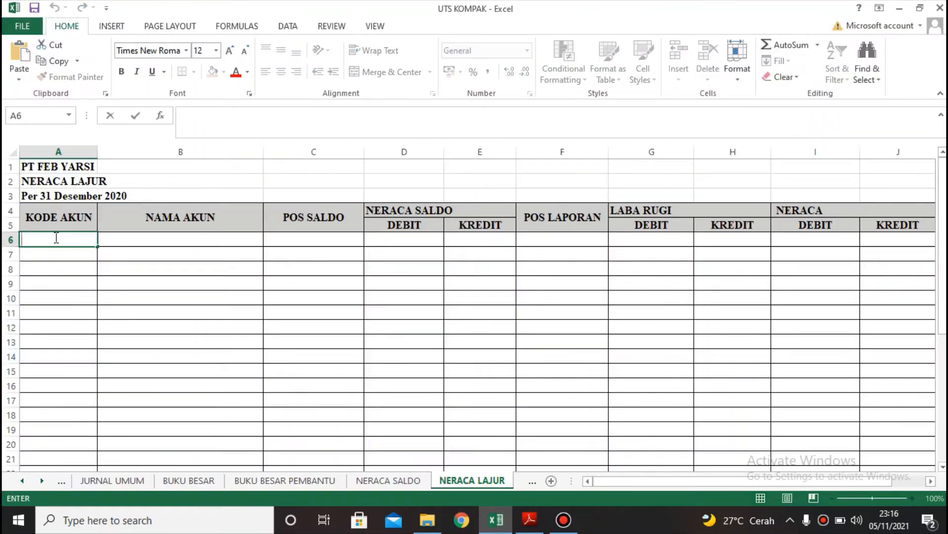
type("=KODE")
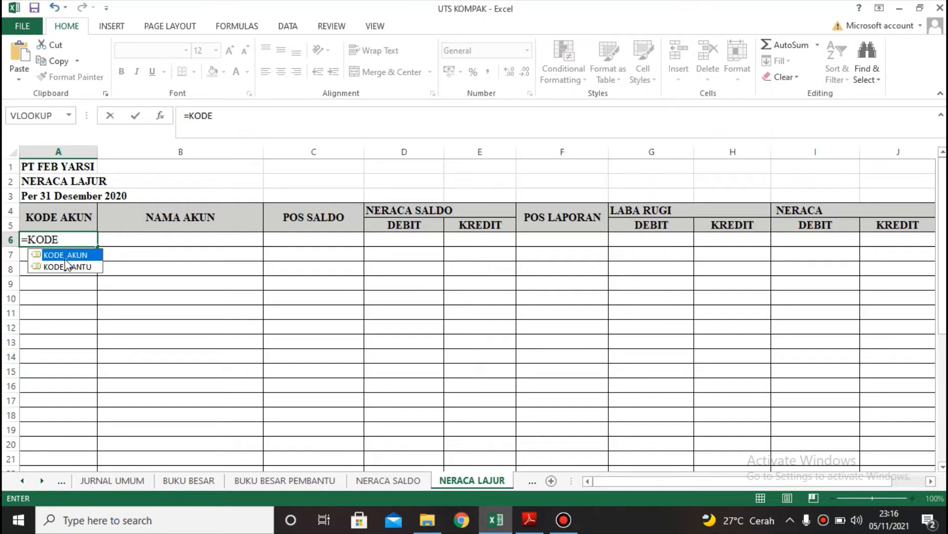
double_click(64, 256)
key("ctrl+Return")
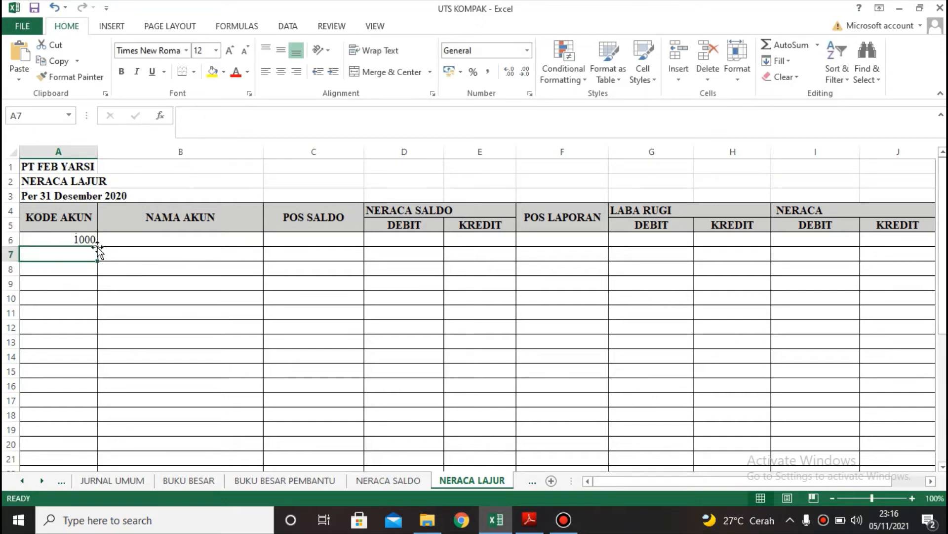
left_click_drag(101, 248, 102, 415)
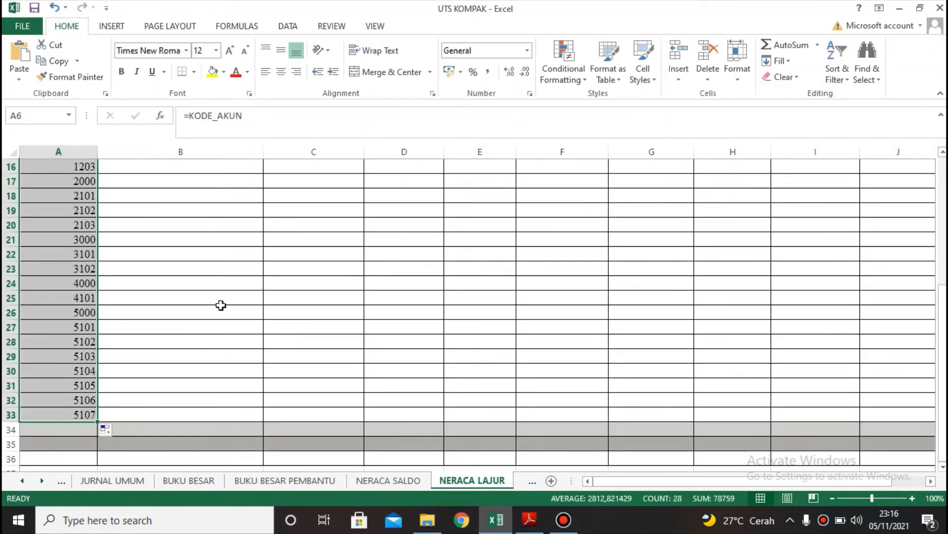
Enter =VLOOKUP(A6;DAFTAR_AKUN;2;FALSE) in B6 and fill it down the NAMA AKUN column.
scroll(221, 304, "up", 5)
left_click(214, 242)
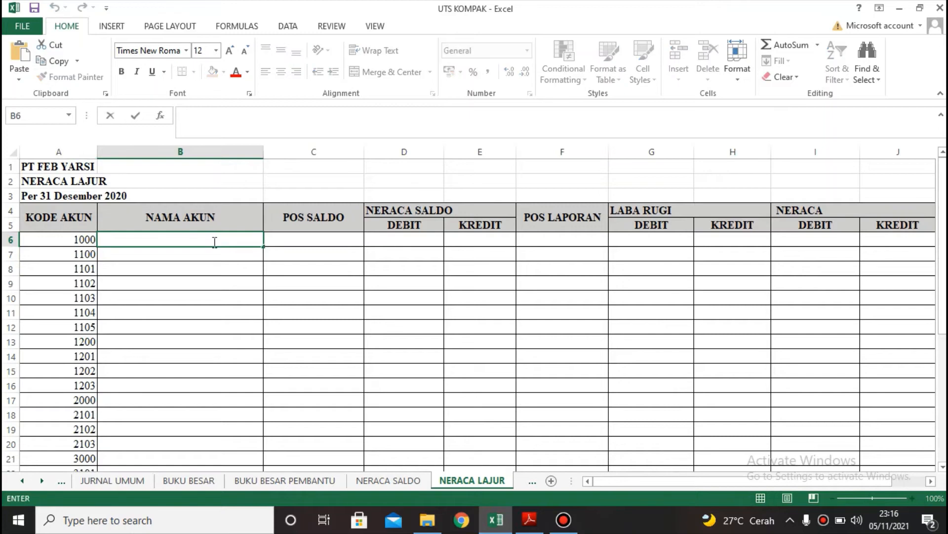
type("=VLO")
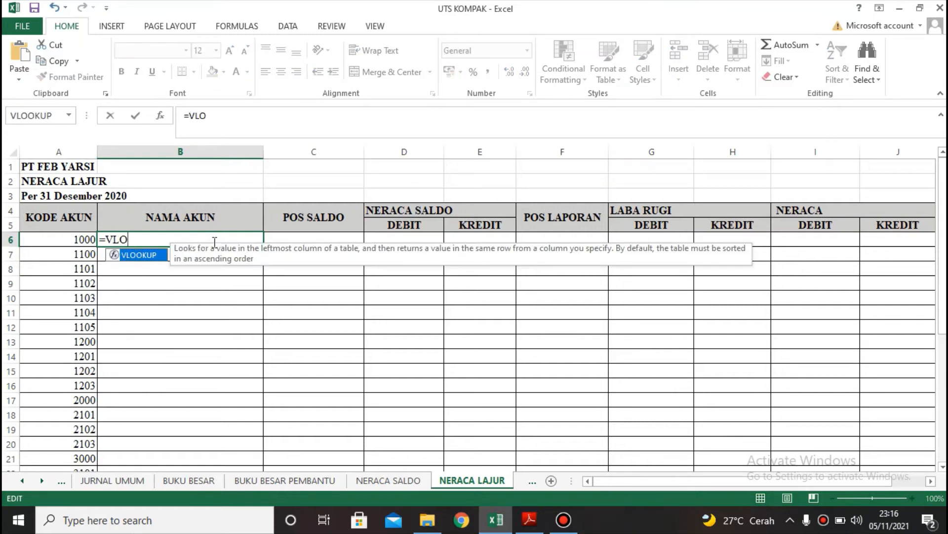
double_click(131, 255)
left_click(60, 240)
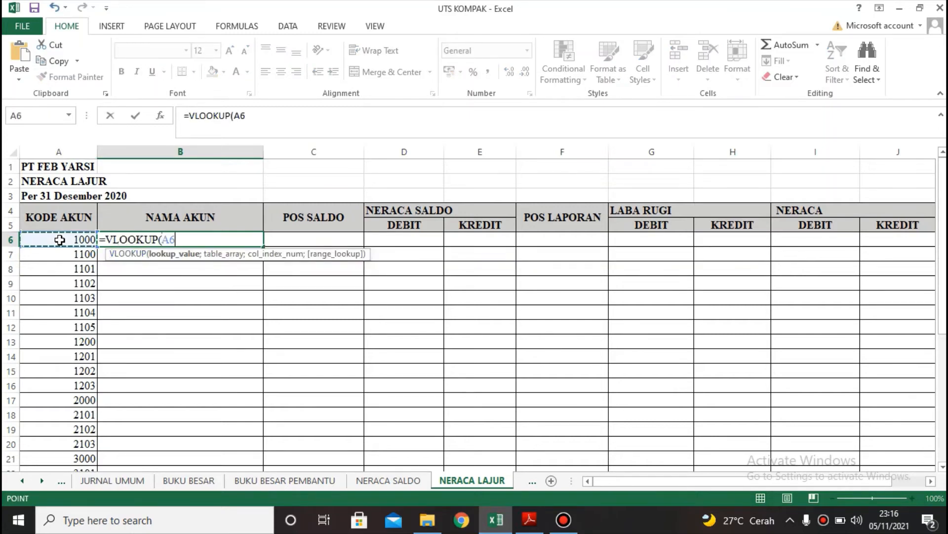
type(";DAF")
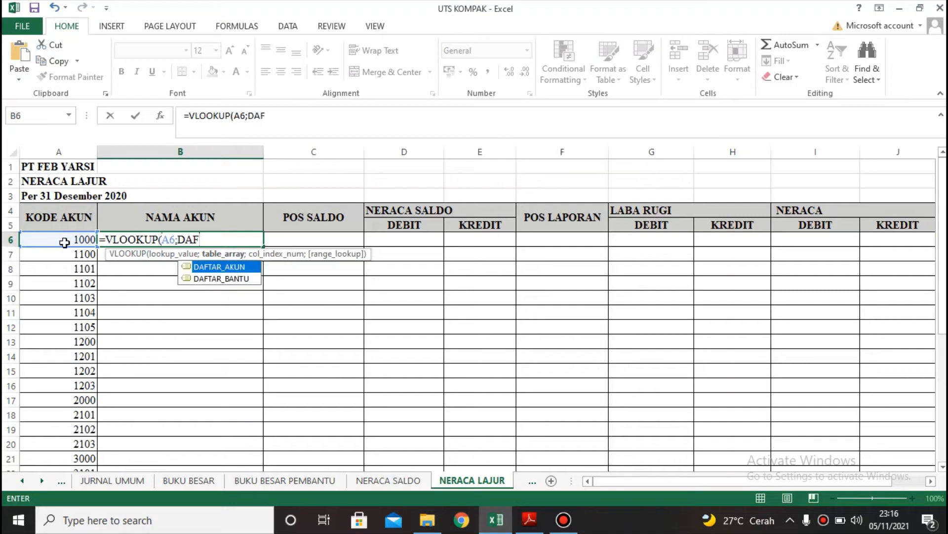
double_click(236, 267)
type(";")
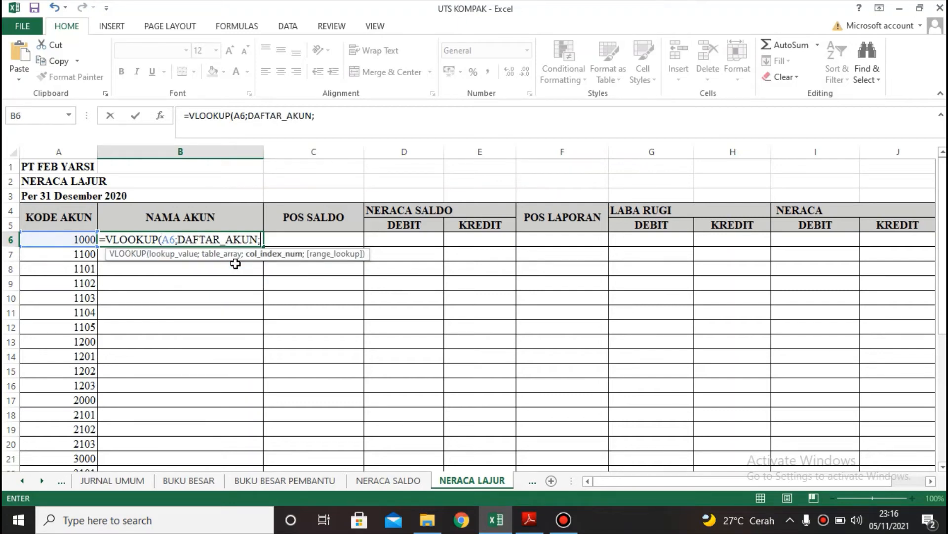
type("2;")
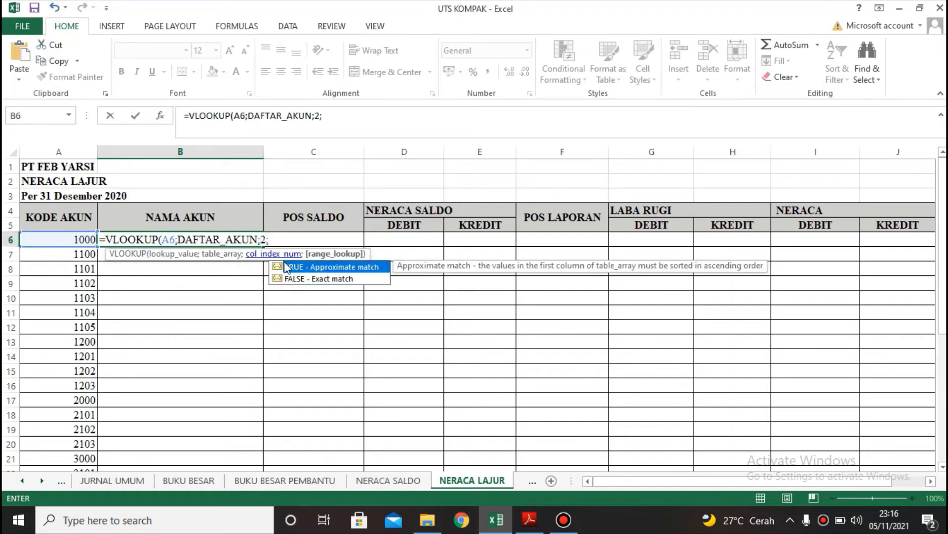
double_click(292, 279)
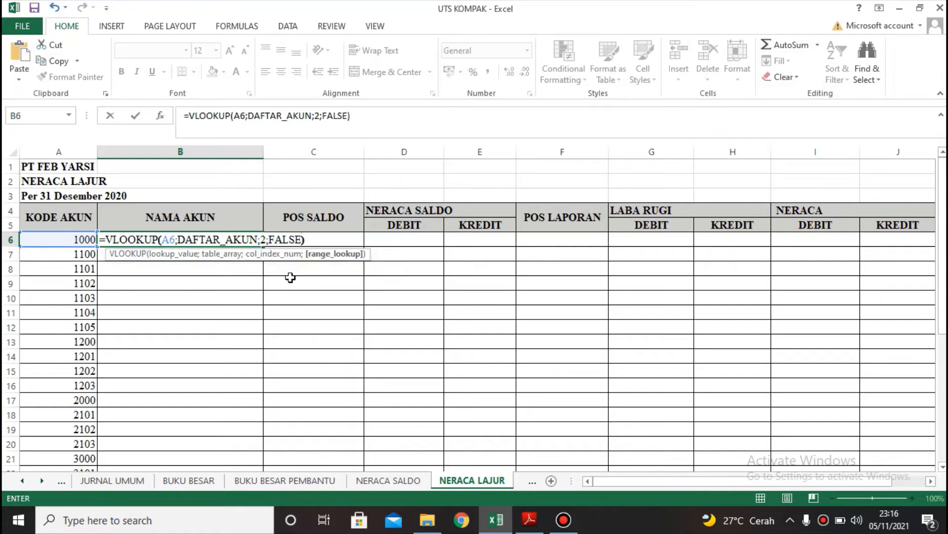
key("Return")
left_click(258, 244)
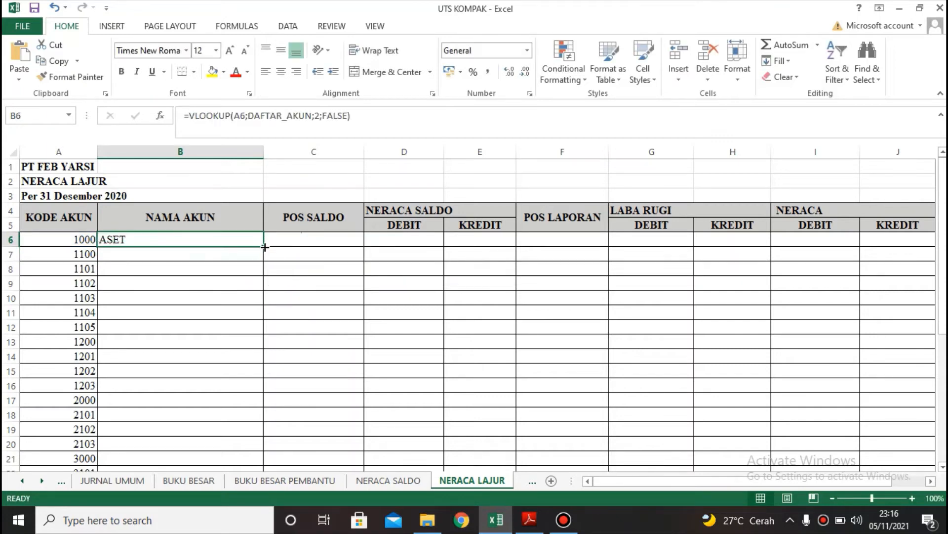
double_click(265, 247)
Copy the text of B6's VLOOKUP formula unchanged into C6 under POS SALDO.
left_click(344, 237)
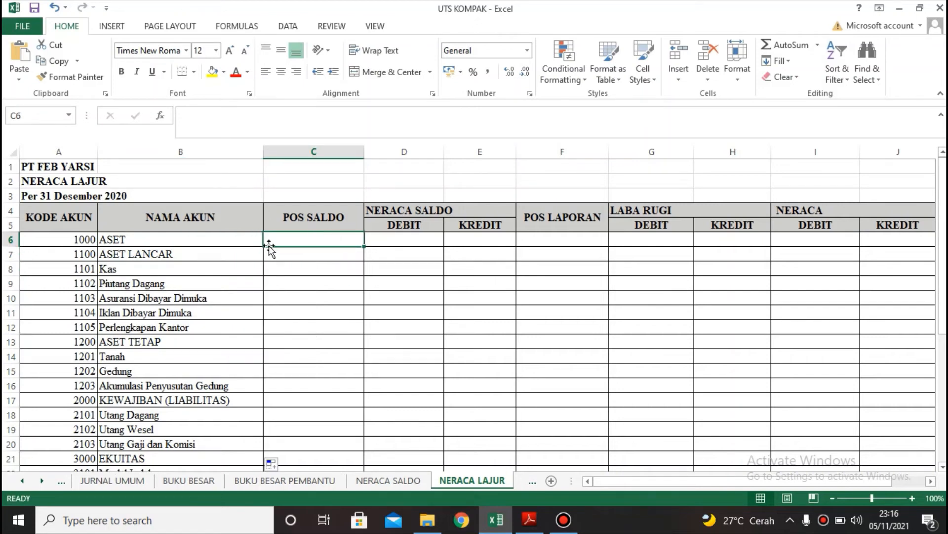
left_click(203, 236)
left_click(375, 119)
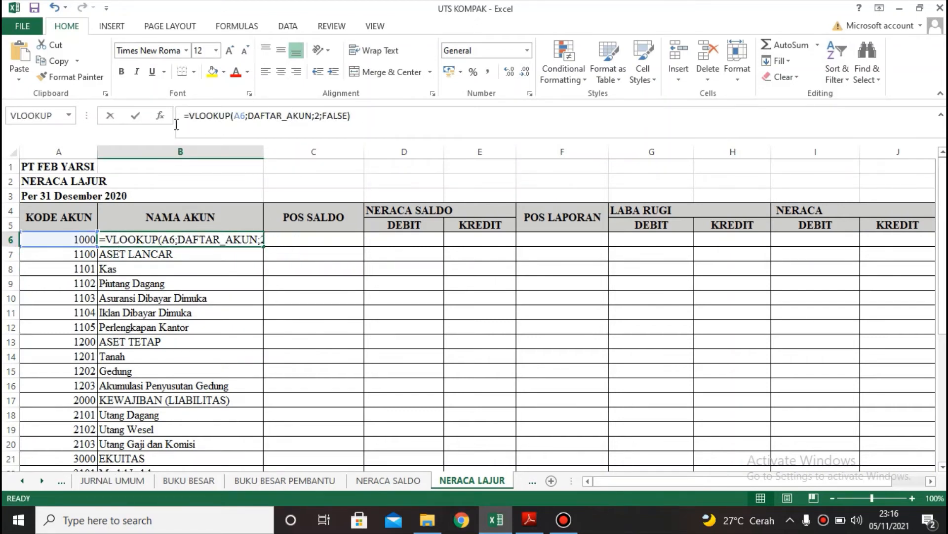
left_click_drag(176, 124, 174, 114)
key("ctrl+c")
key("Return")
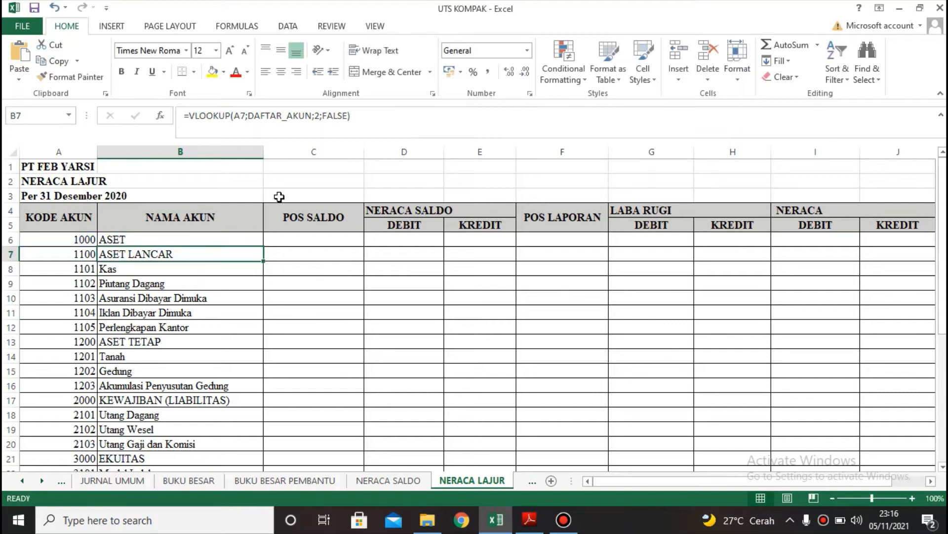
left_click(278, 228)
left_click(291, 240)
key("ctrl+v")
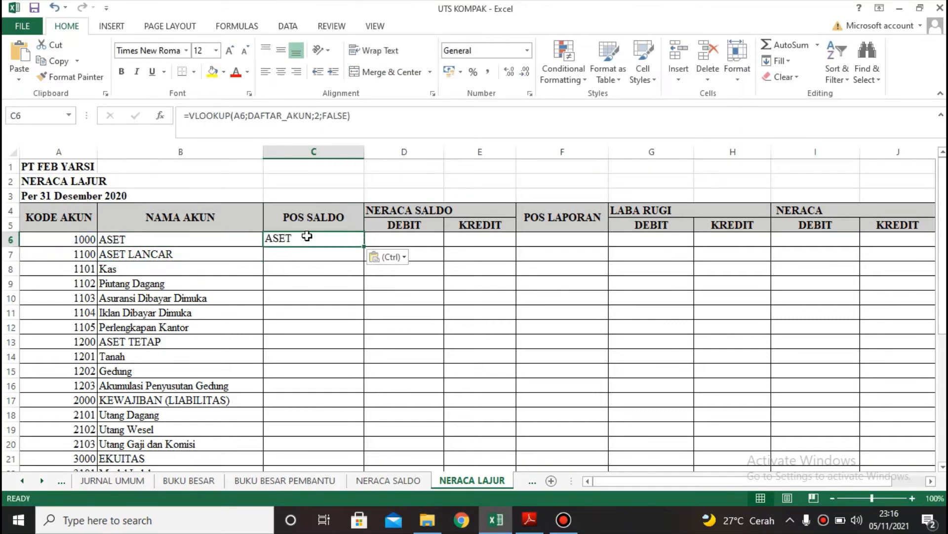
Change the column index in C6's VLOOKUP to 3 and fill the formula down the POS SALDO column.
left_click(320, 118)
key("BackSpace")
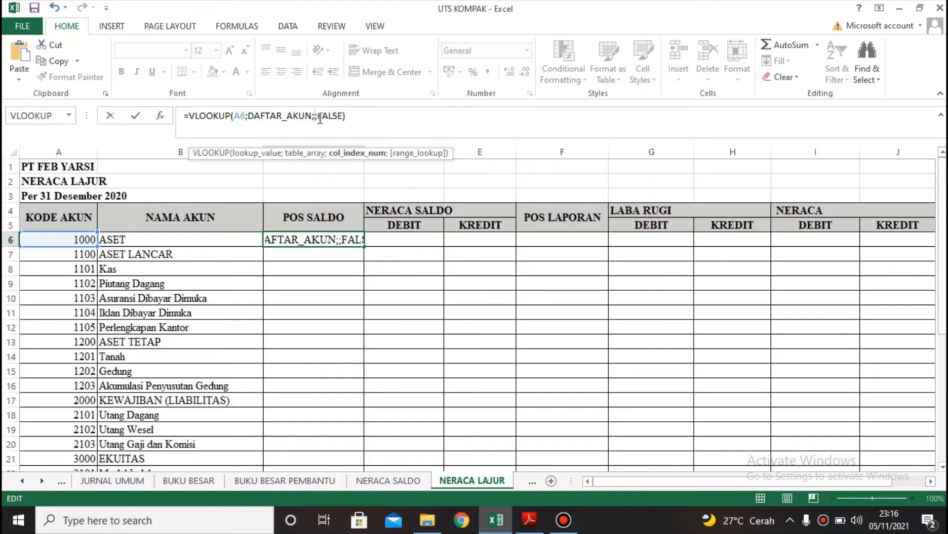
type("3")
key("Return")
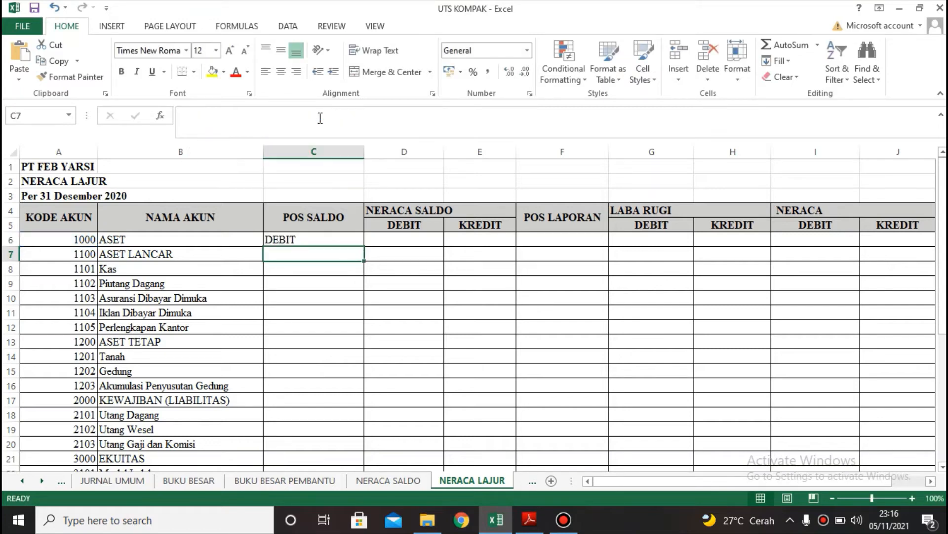
left_click(330, 240)
double_click(364, 248)
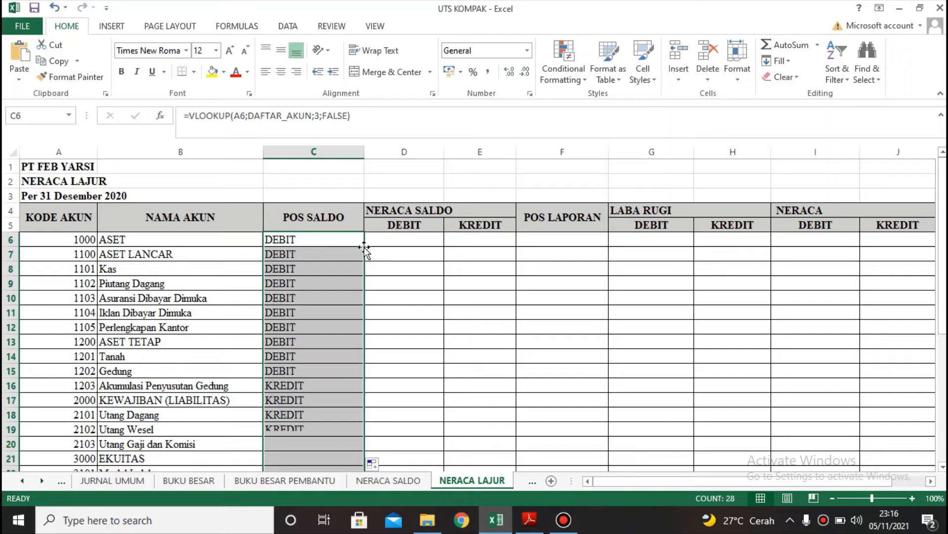
Start an IF formula in D6 under NERACA SALDO DEBIT with the logical test C6="DEBIT".
left_click(424, 238)
double_click(425, 238)
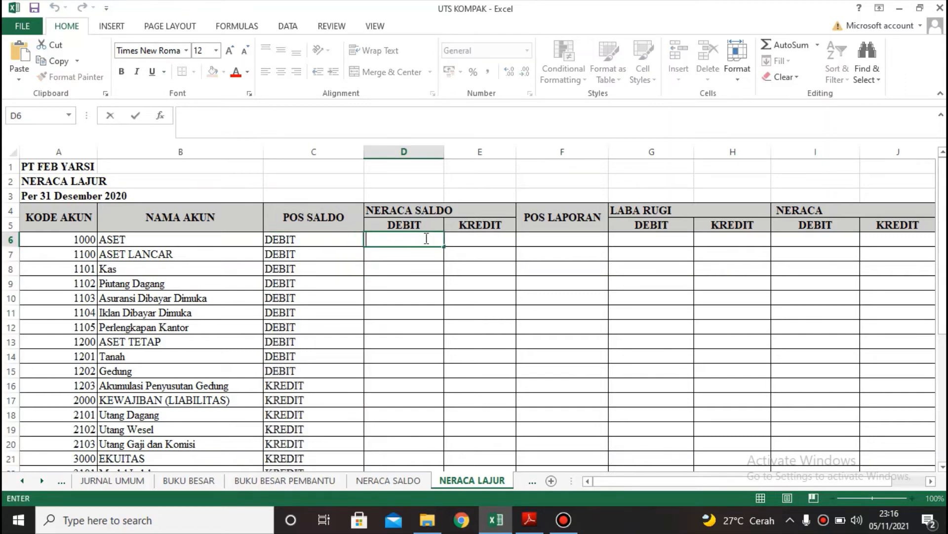
type("=IF")
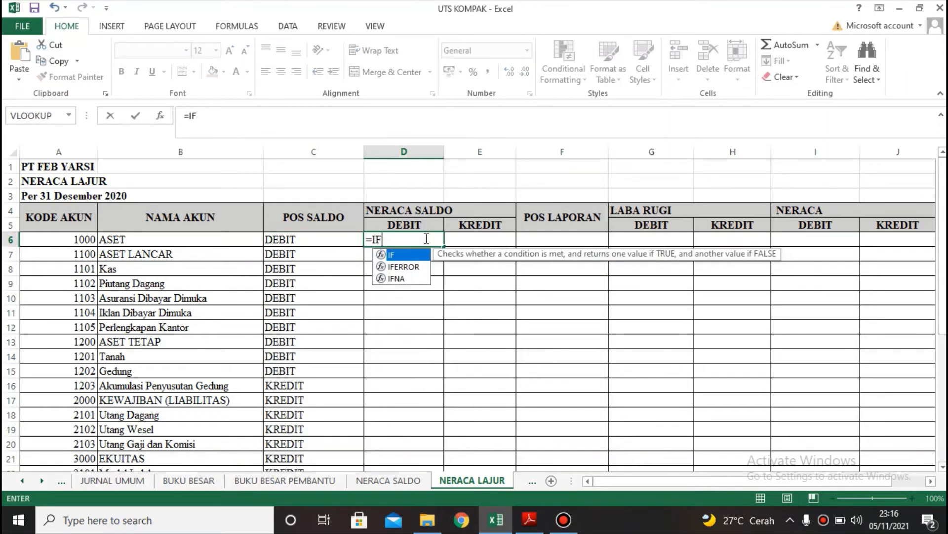
double_click(396, 256)
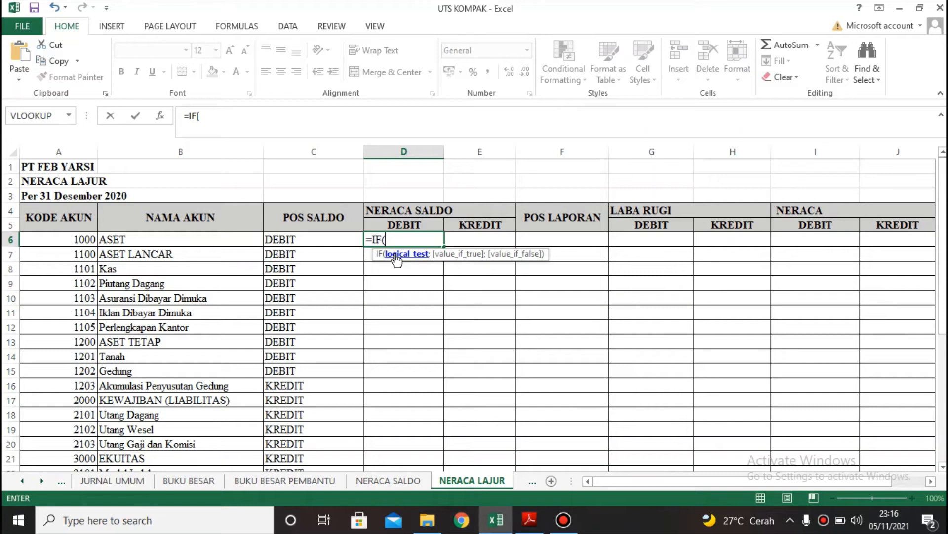
left_click(322, 240)
type("=")
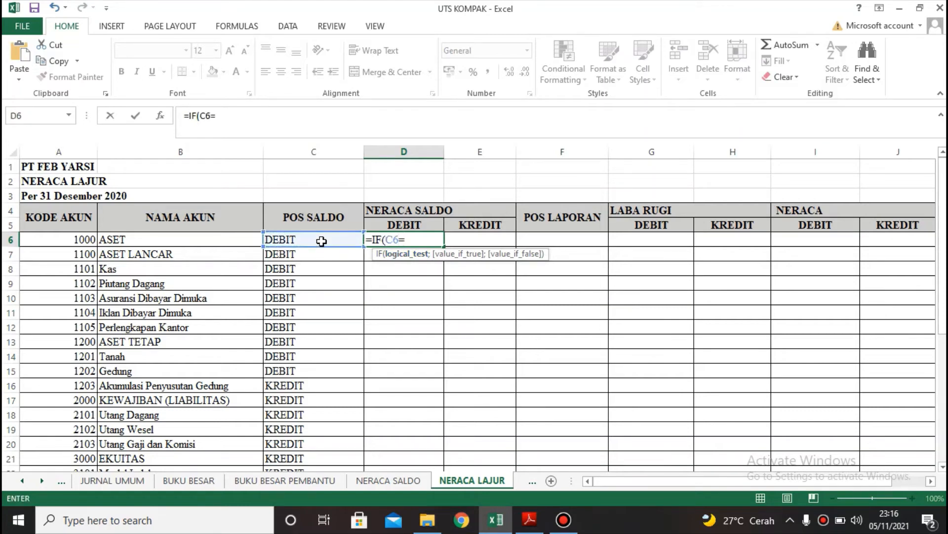
type("\"DEBIT\"")
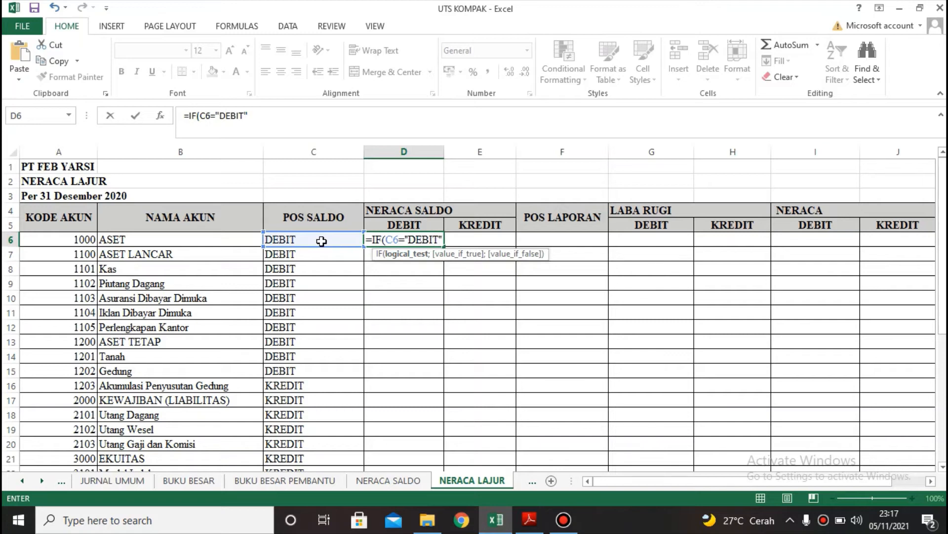
Add SUMIF(AKUN!A:A;AKUN!A6;AKUN!E:E) as the start of the IF formula's value-if-true, picking the ranges on the AKUN sheet.
type(";SUM")
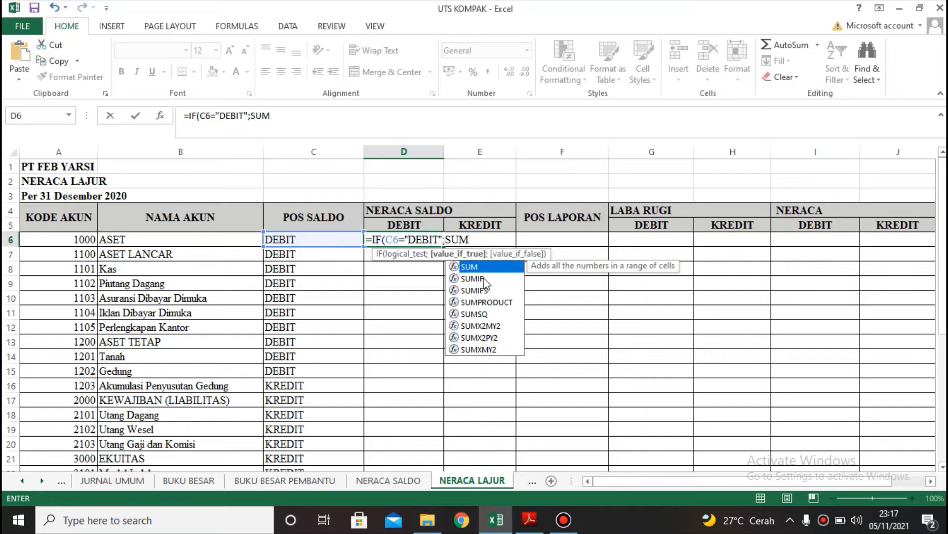
double_click(484, 279)
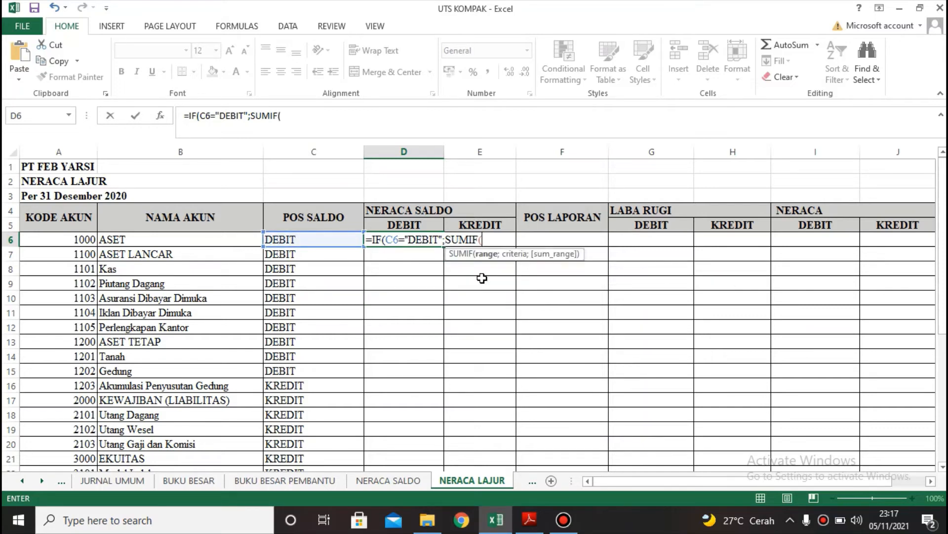
right_click(42, 480)
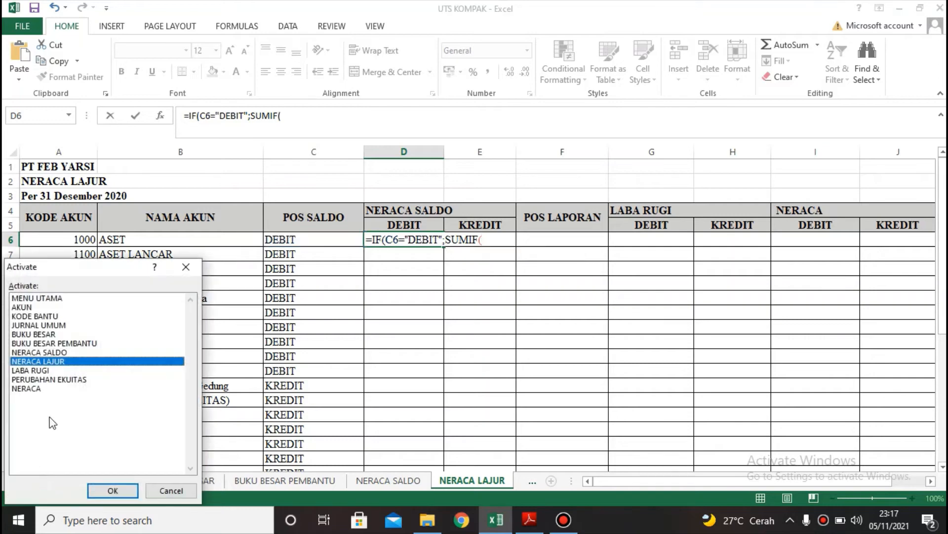
left_click(35, 307)
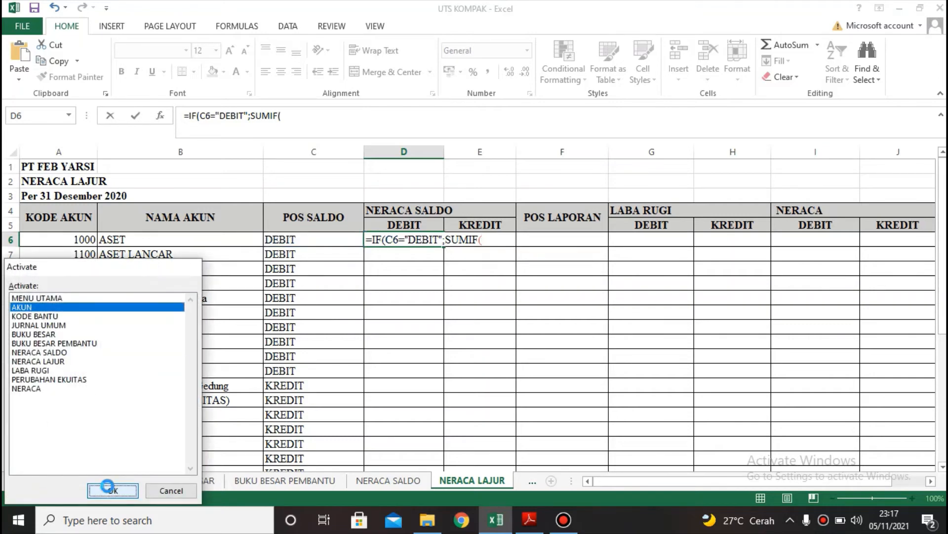
left_click(109, 488)
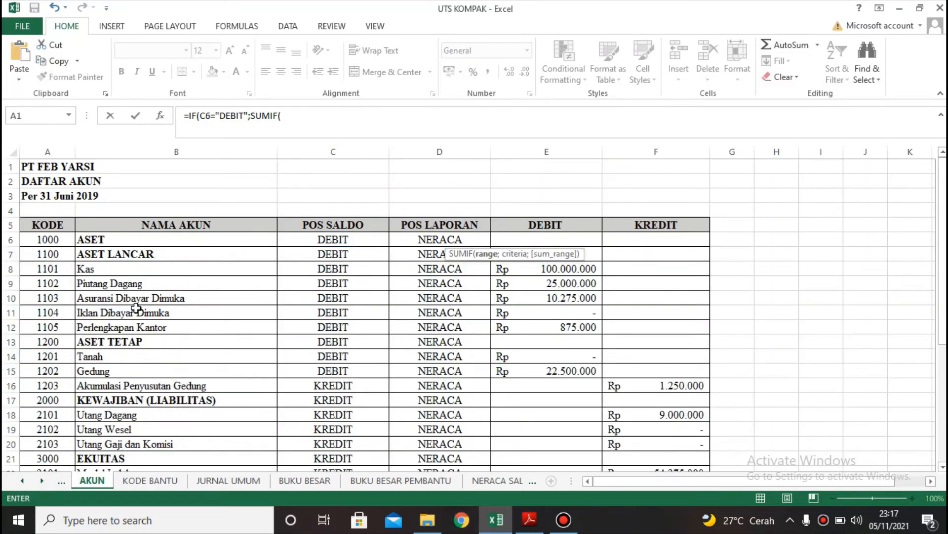
left_click(55, 149)
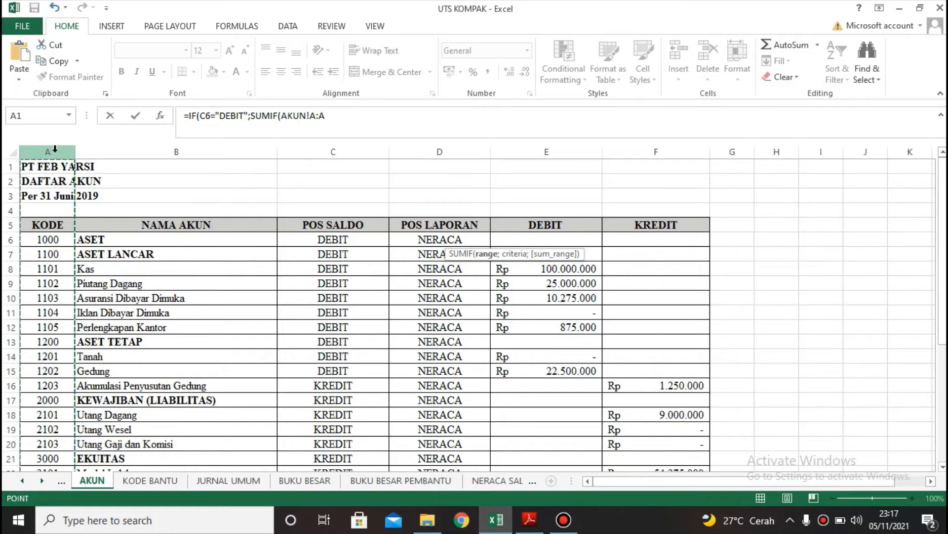
type(";")
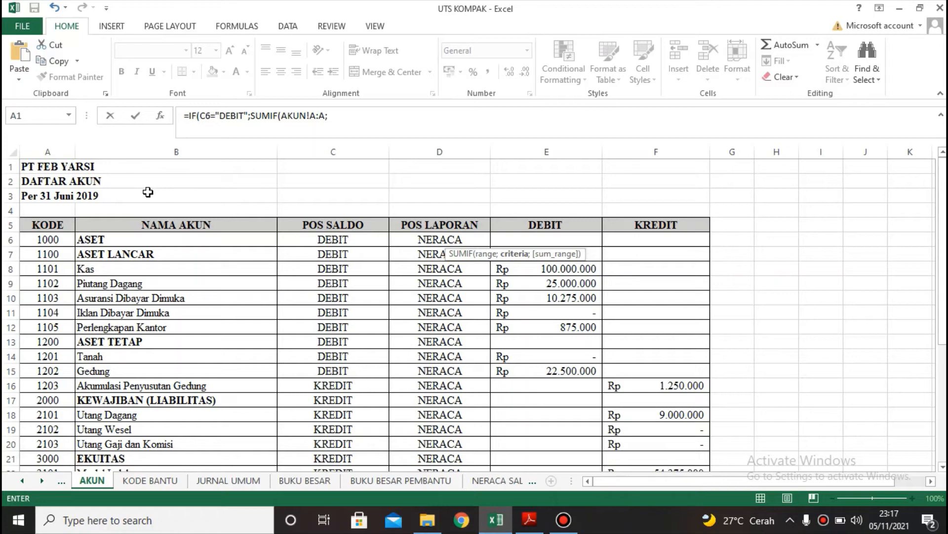
left_click(55, 239)
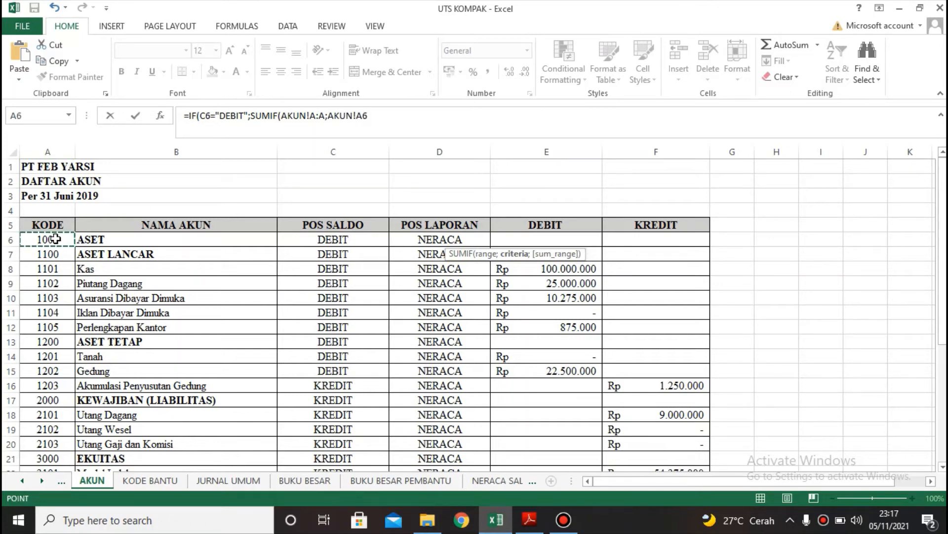
type(";")
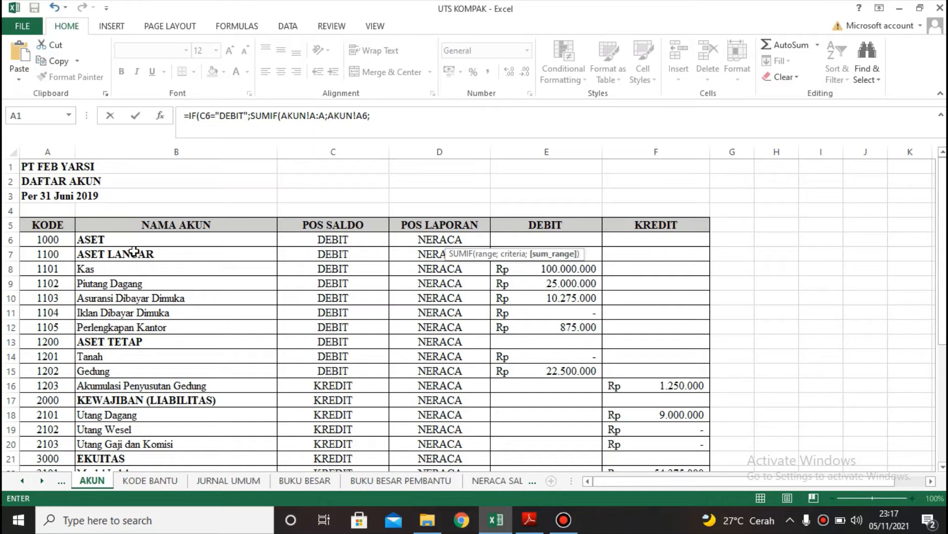
left_click(531, 149)
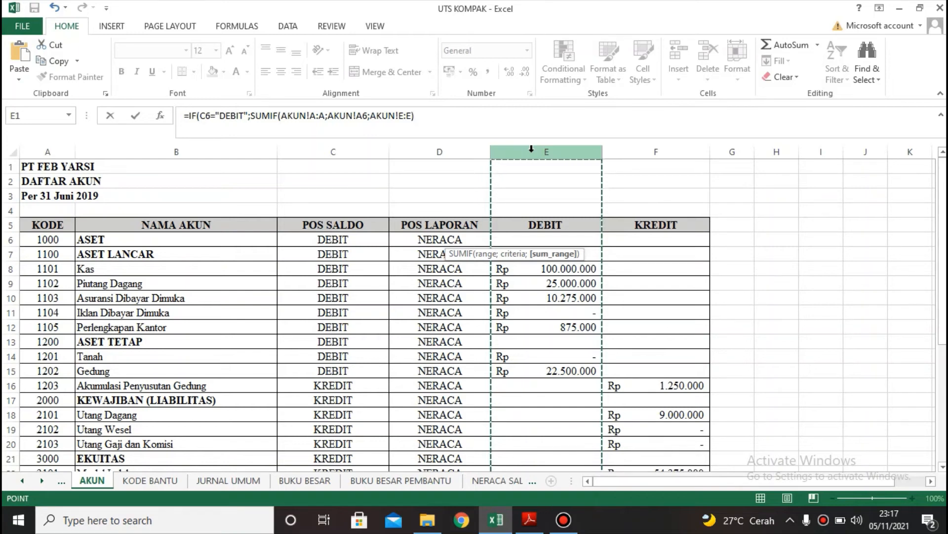
Subtract SUMIF(AKUN!A:A;AKUN!A6;AKUN!E:E) in the IF formula's value-if-true, picking the ranges on the AKUN sheet.
type(")-SUM")
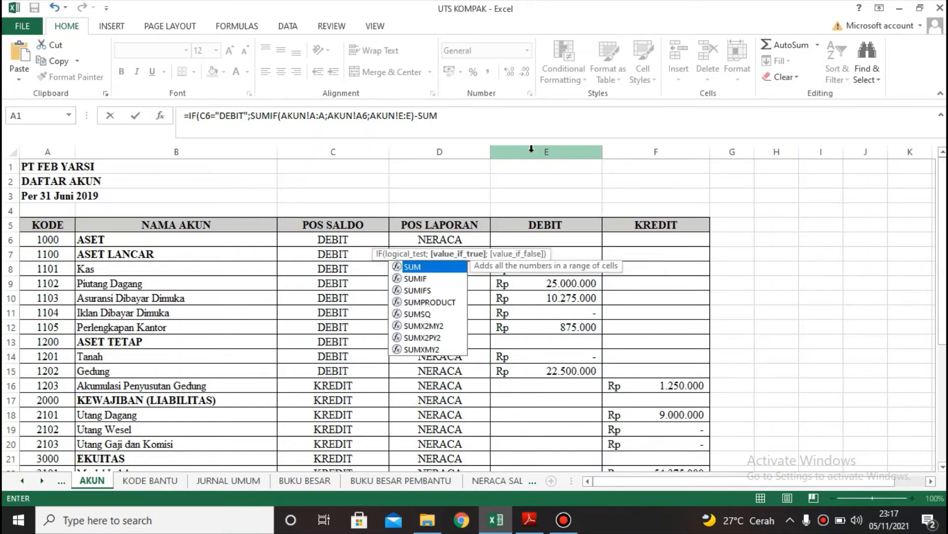
double_click(412, 279)
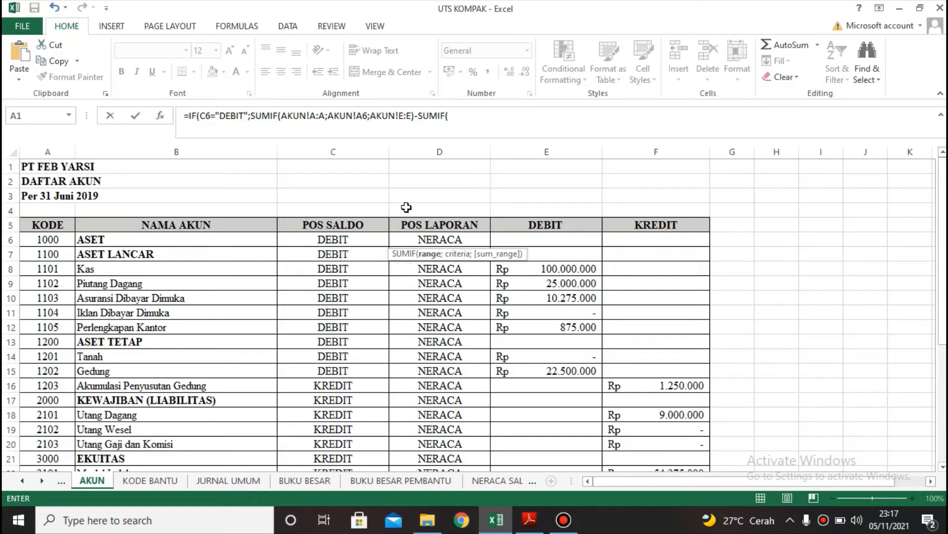
left_click(48, 152)
type(";")
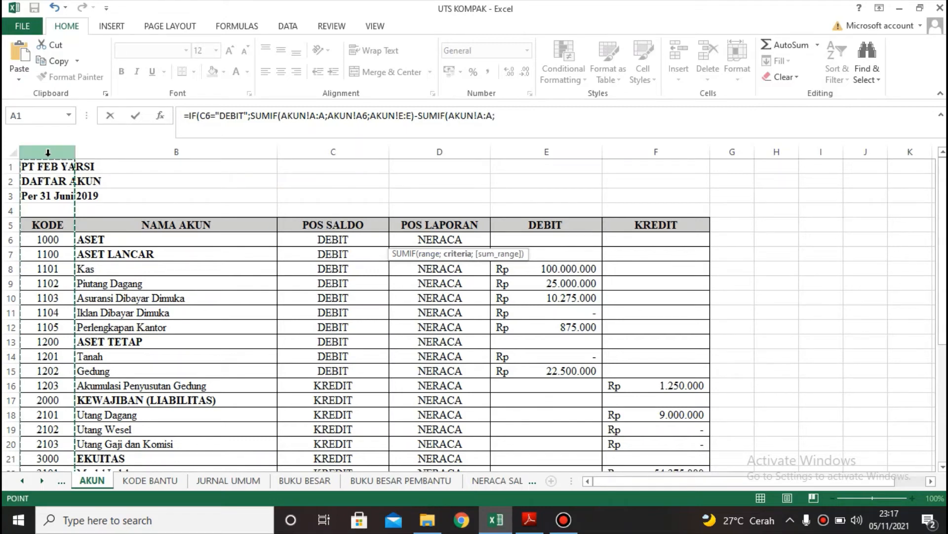
left_click(61, 241)
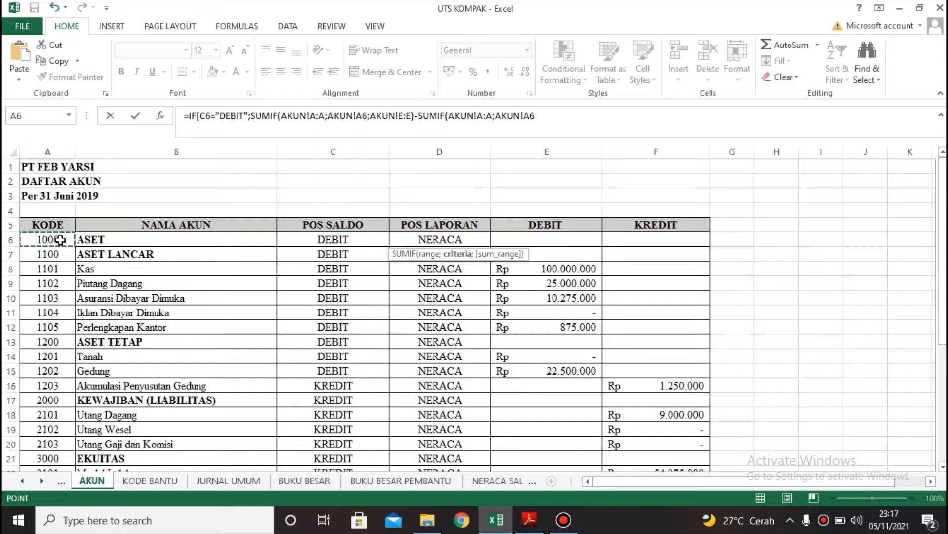
type(";")
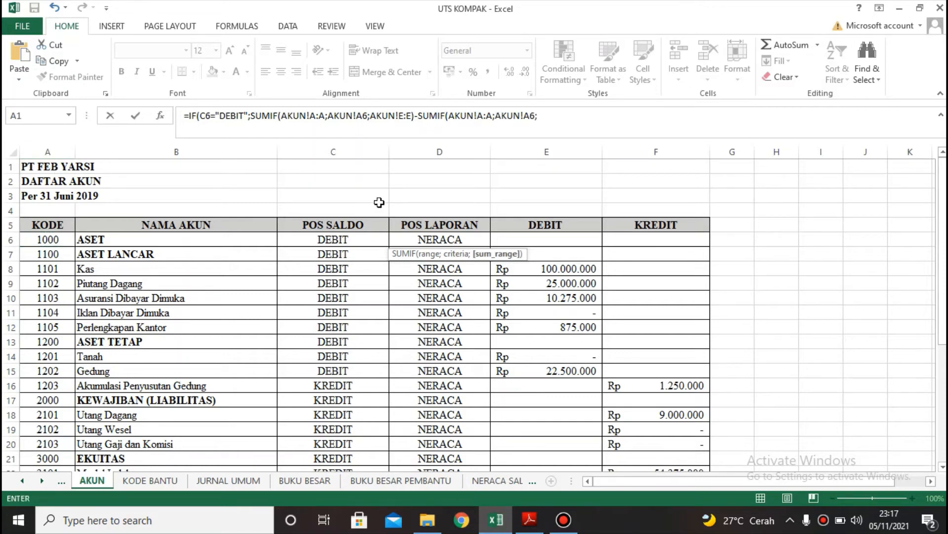
left_click(555, 146)
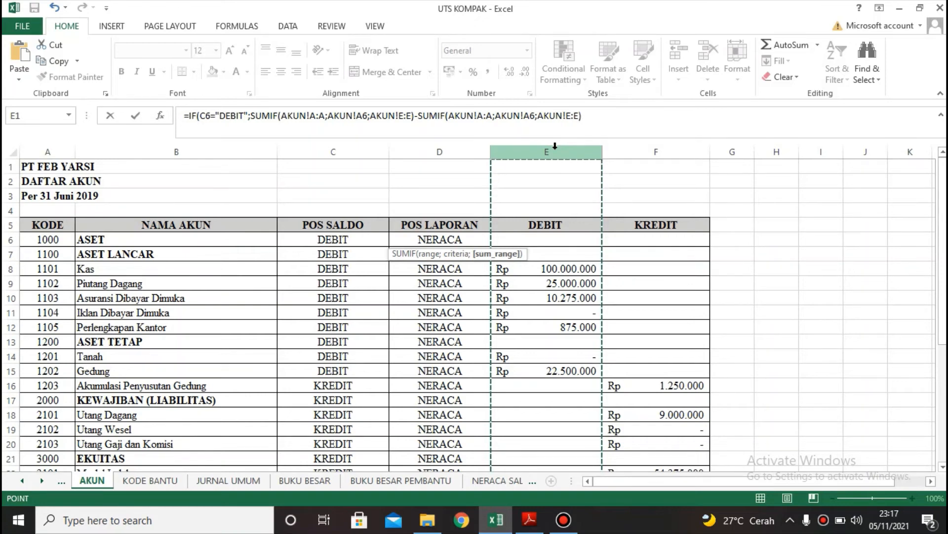
type(")")
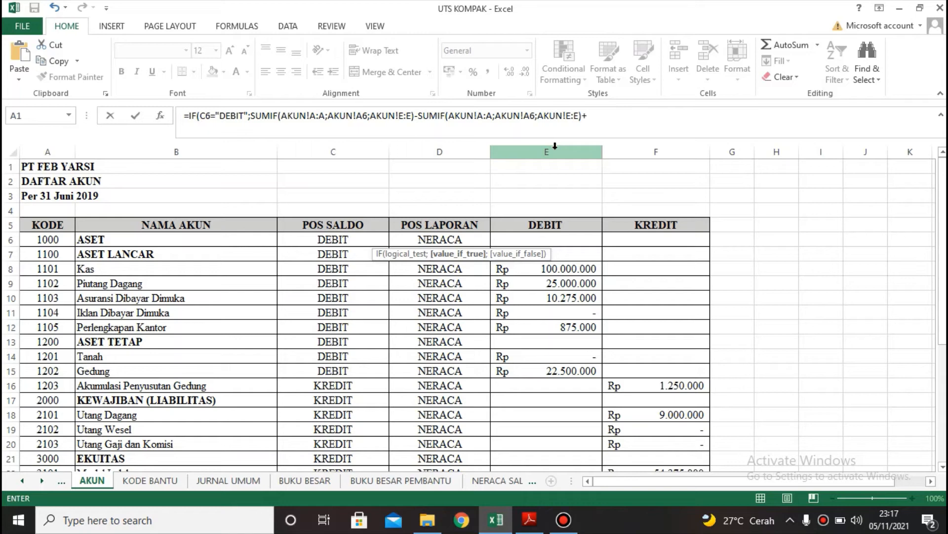
Add a second positive SUMIF term to the formula with the JURNAL UMUM sheet's column B as its range.
type("+SUM")
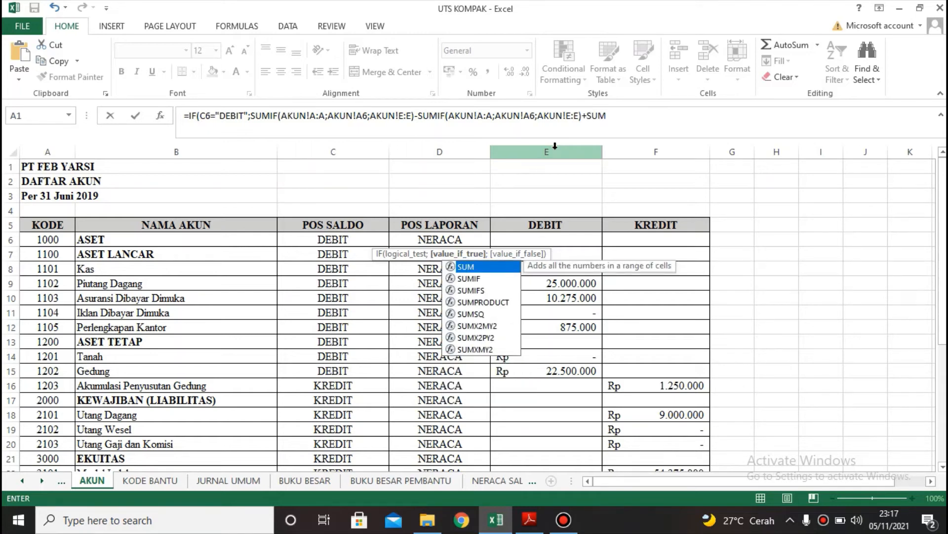
double_click(486, 278)
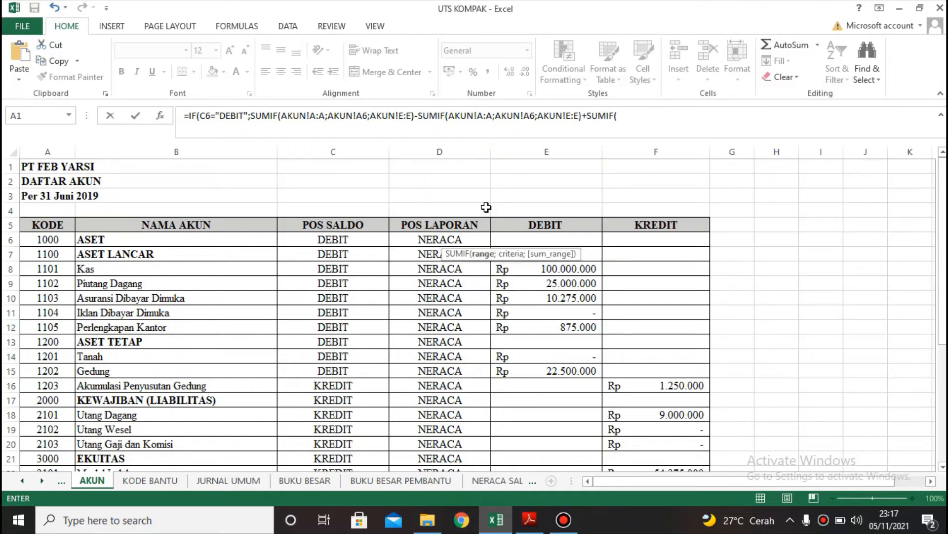
right_click(41, 482)
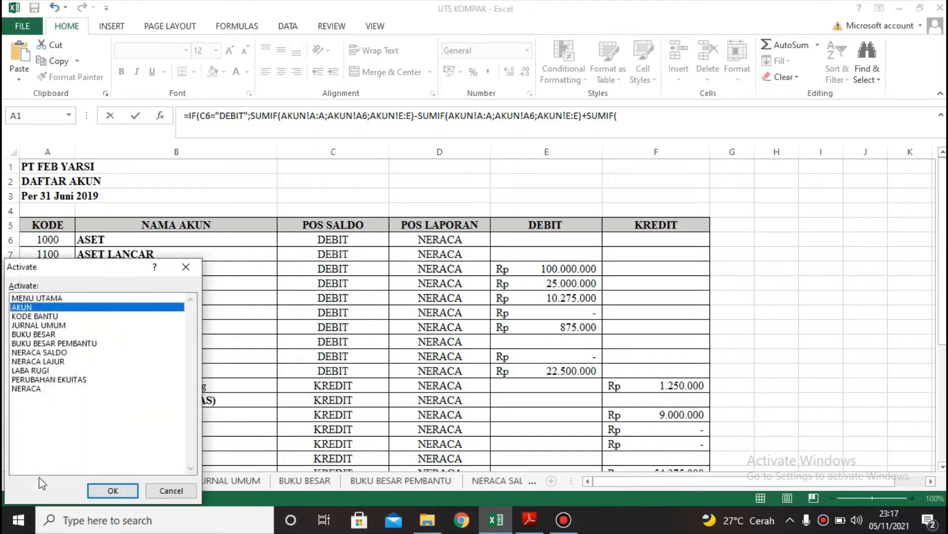
left_click(39, 325)
left_click(112, 490)
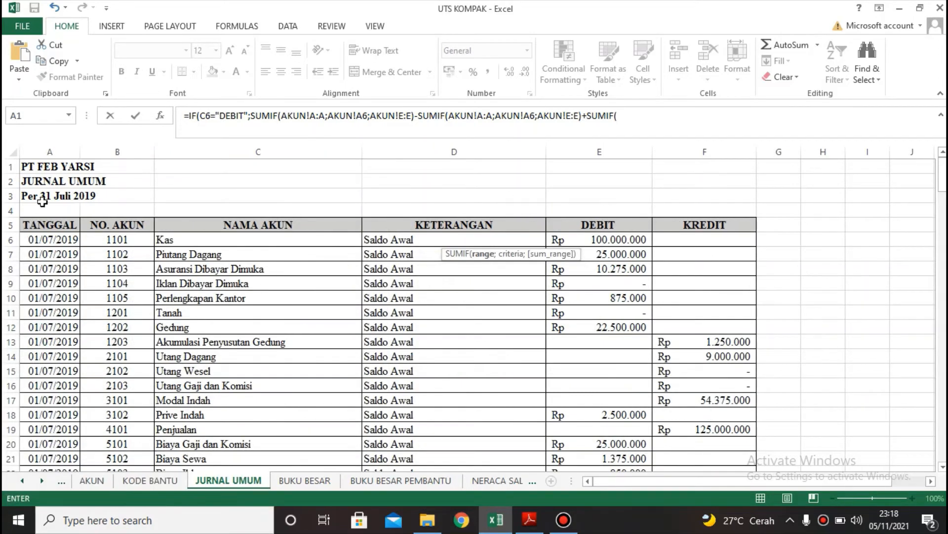
left_click(101, 149)
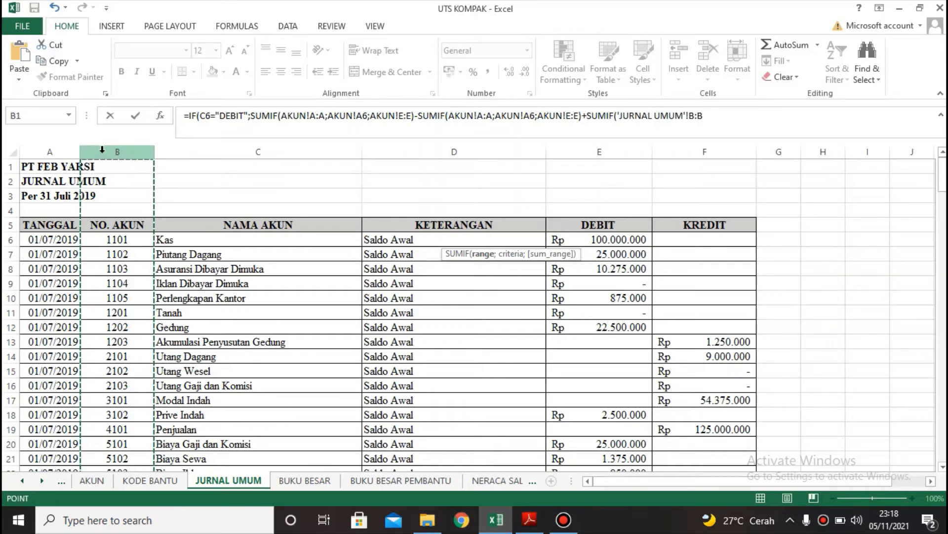
type(";")
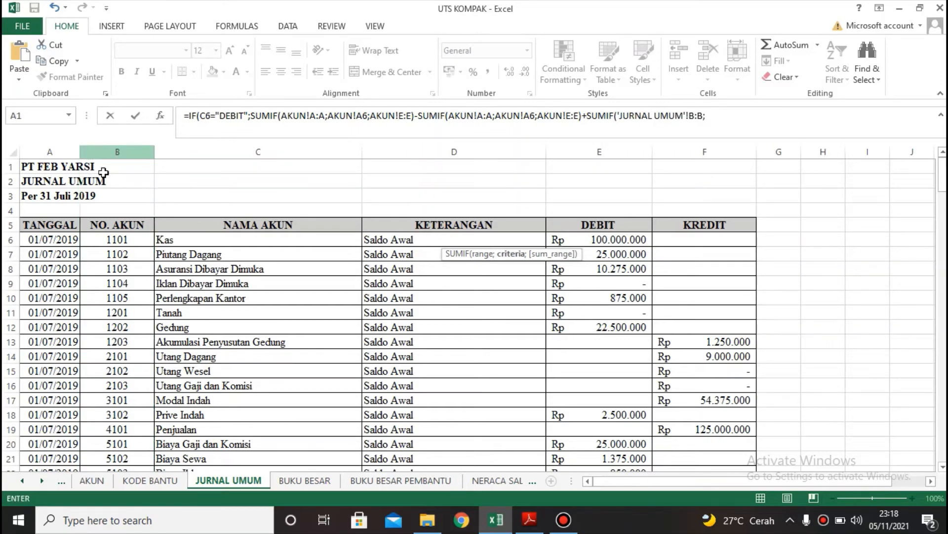
Complete that SUMIF with cell A6 of NERACA LAJUR as criteria and JURNAL UMUM column E as sum range.
right_click(43, 481)
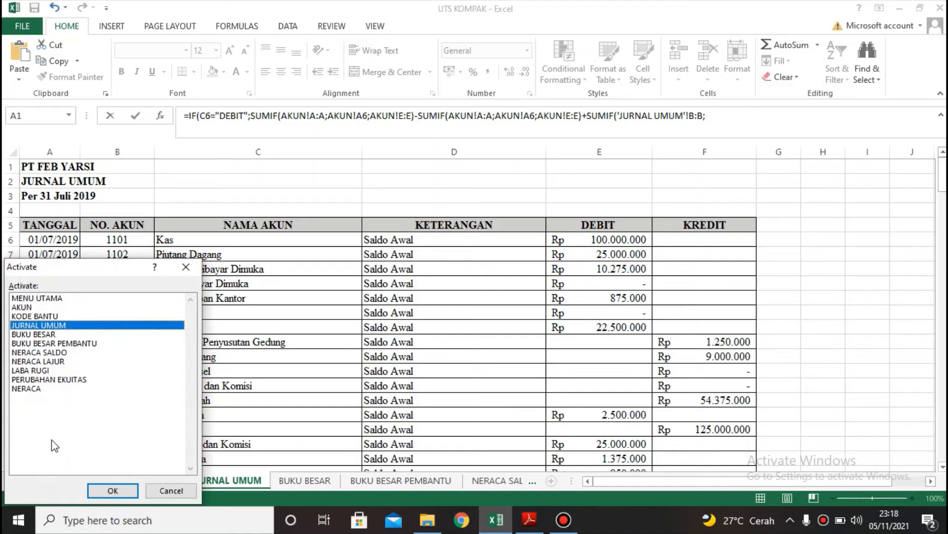
left_click(54, 363)
left_click(112, 490)
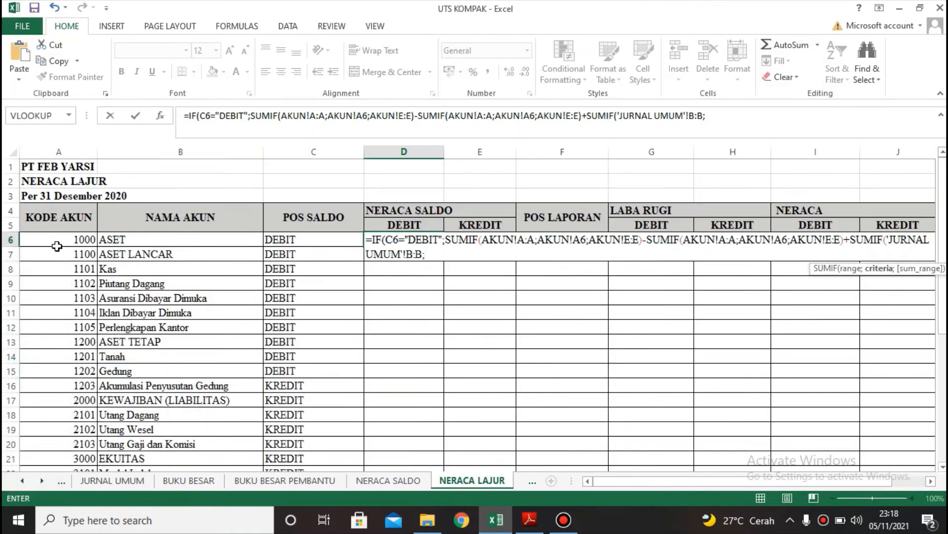
left_click(62, 241)
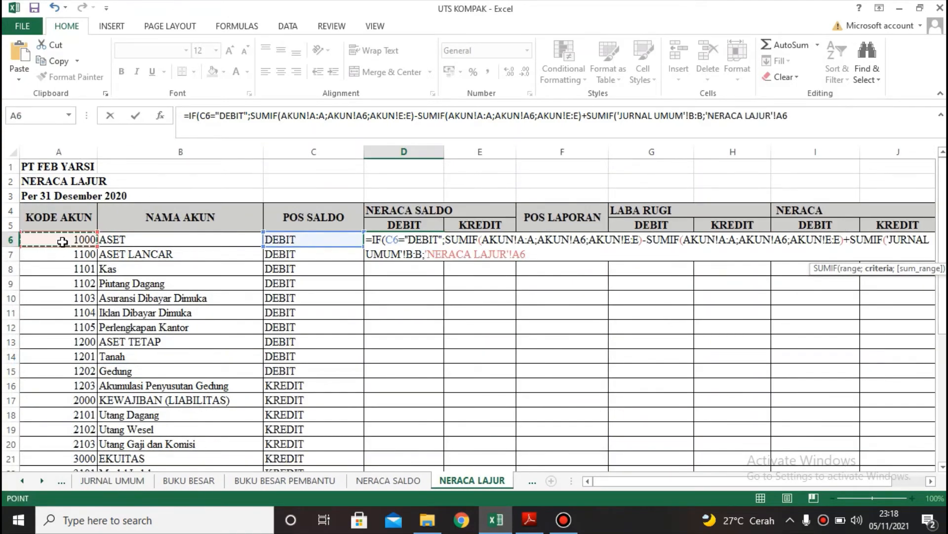
type(";")
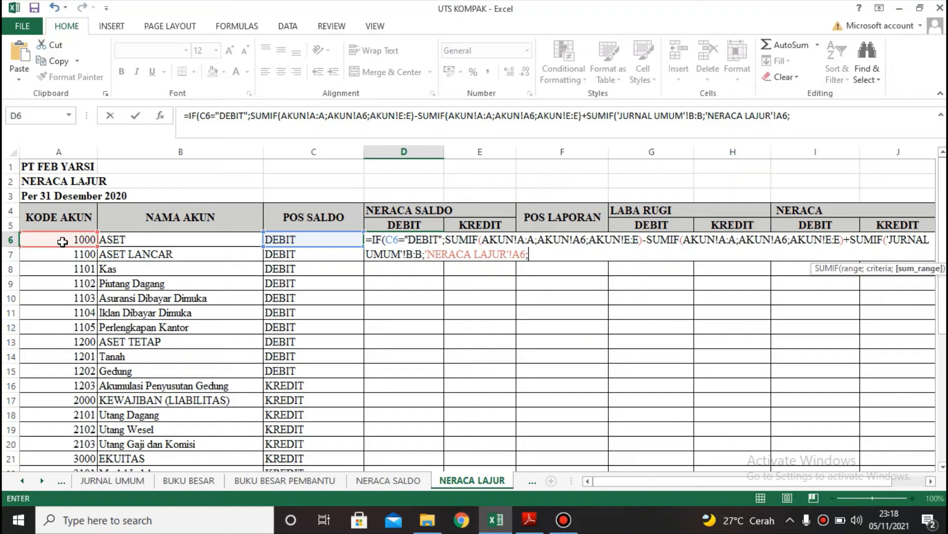
left_click(78, 485)
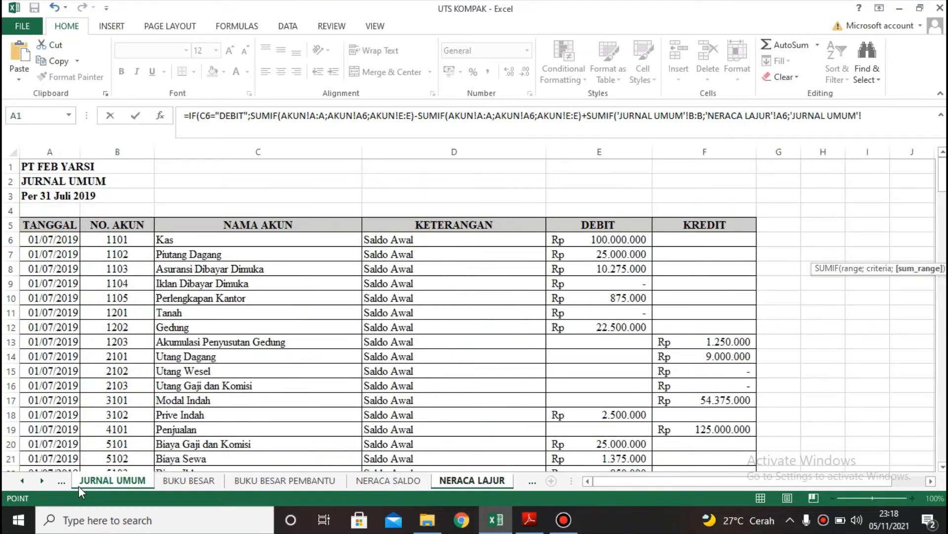
left_click(604, 150)
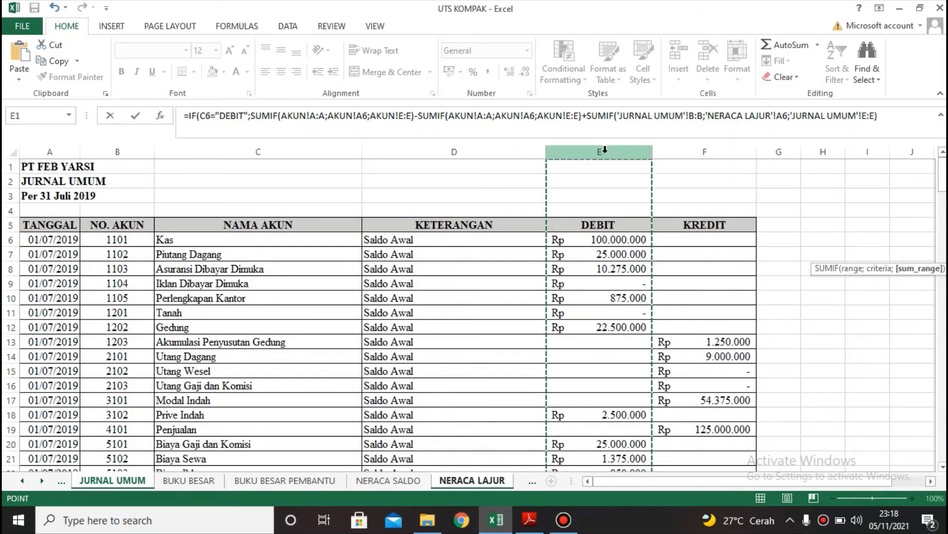
type(")")
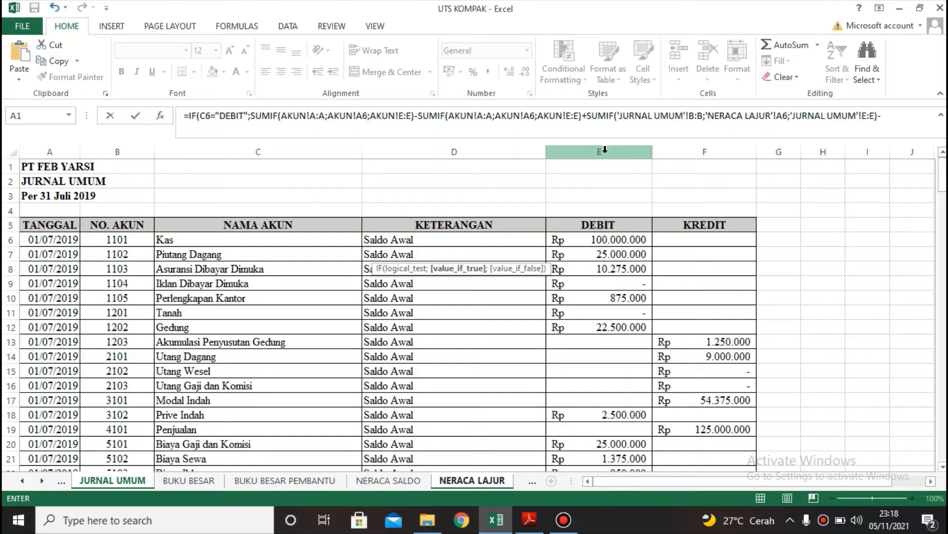
Subtract a SUMIF with JURNAL UMUM column B as range, NERACA LAJUR A6 as criteria and JURNAL UMUM column F as sum range.
type("-SUM")
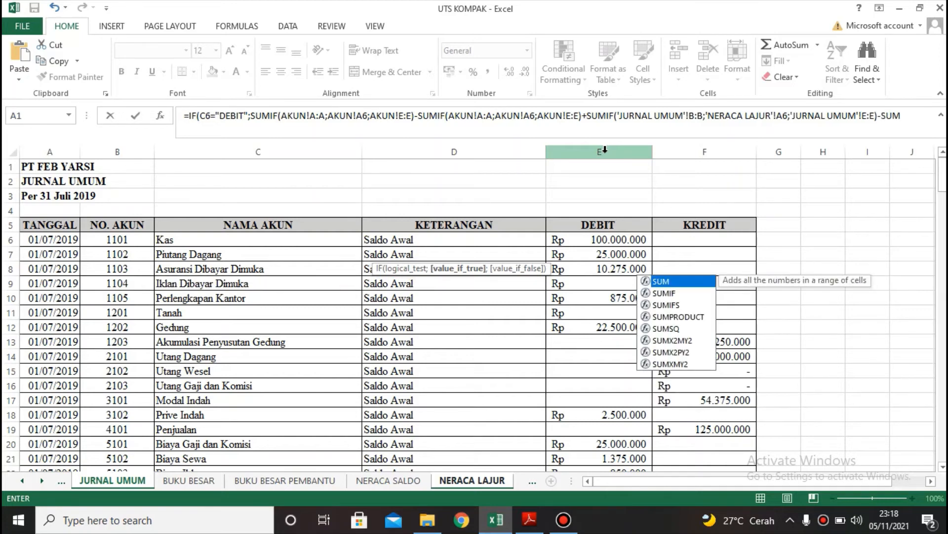
double_click(676, 292)
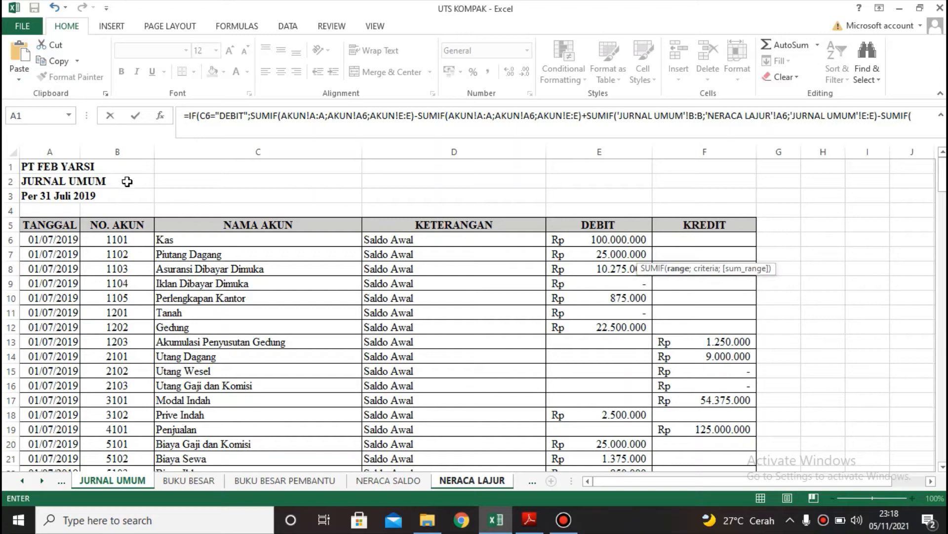
left_click(126, 148)
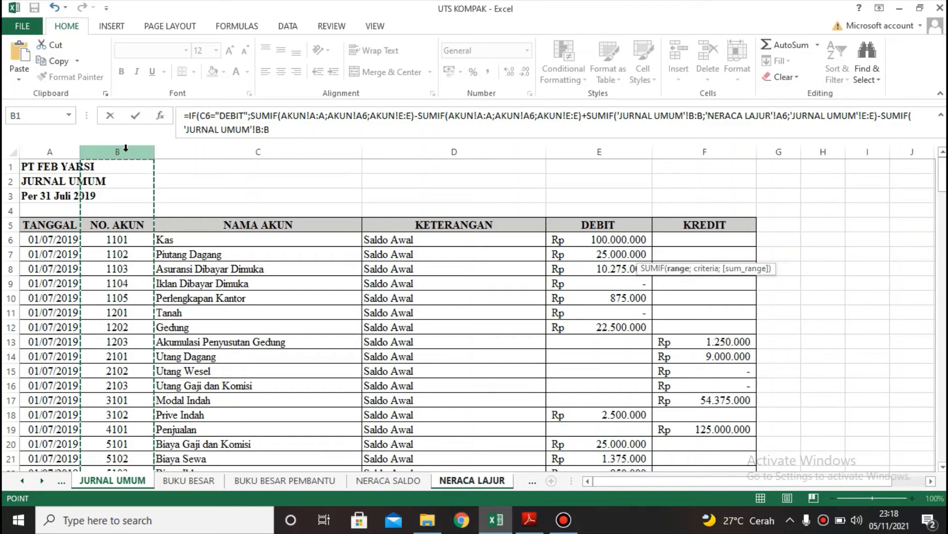
type(";")
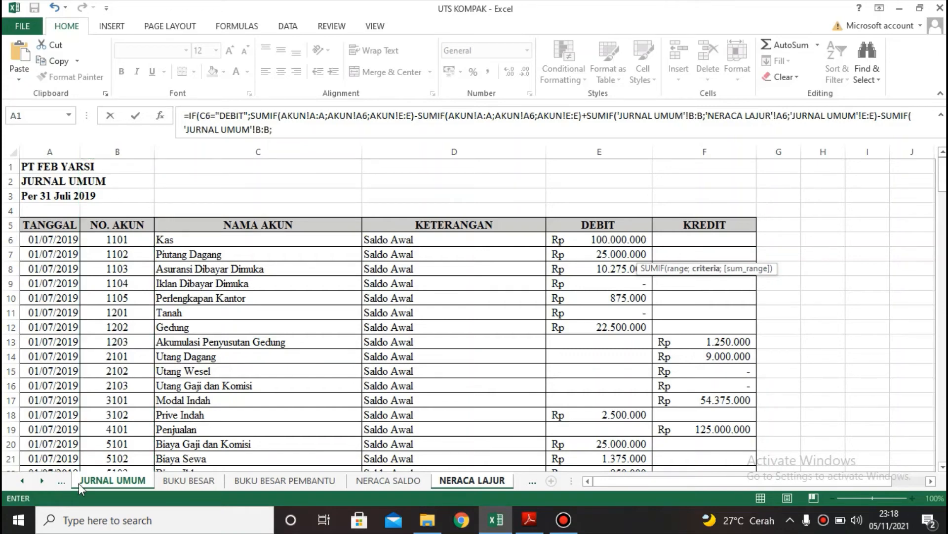
left_click(453, 484)
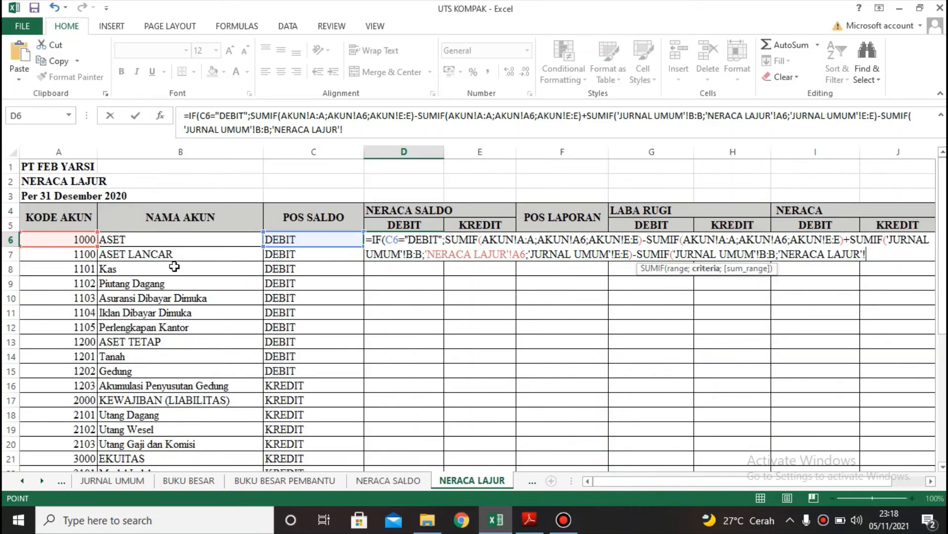
left_click(78, 240)
type(";")
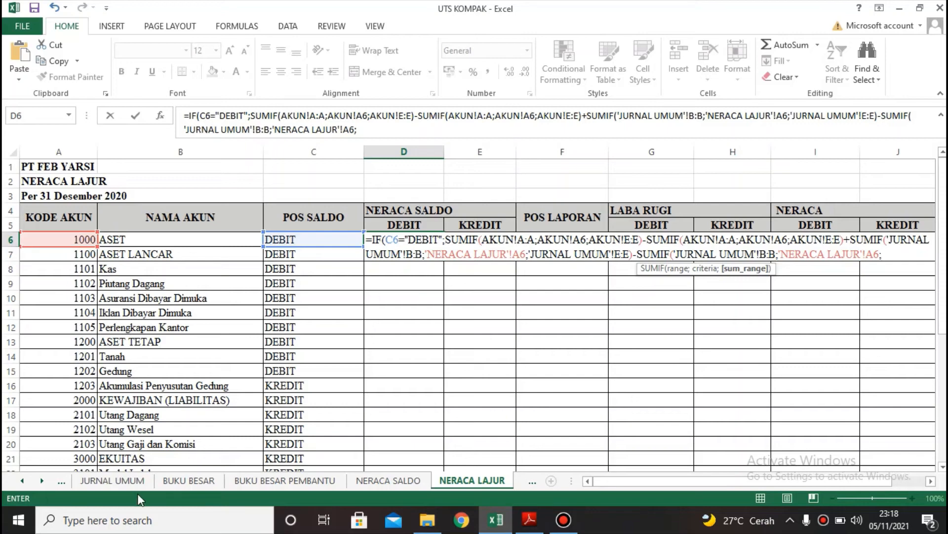
left_click(132, 481)
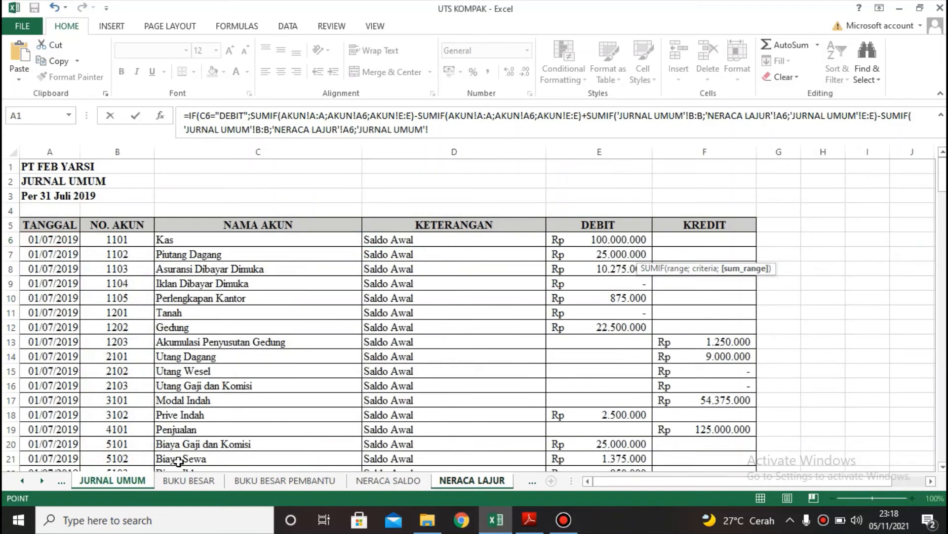
left_click(700, 153)
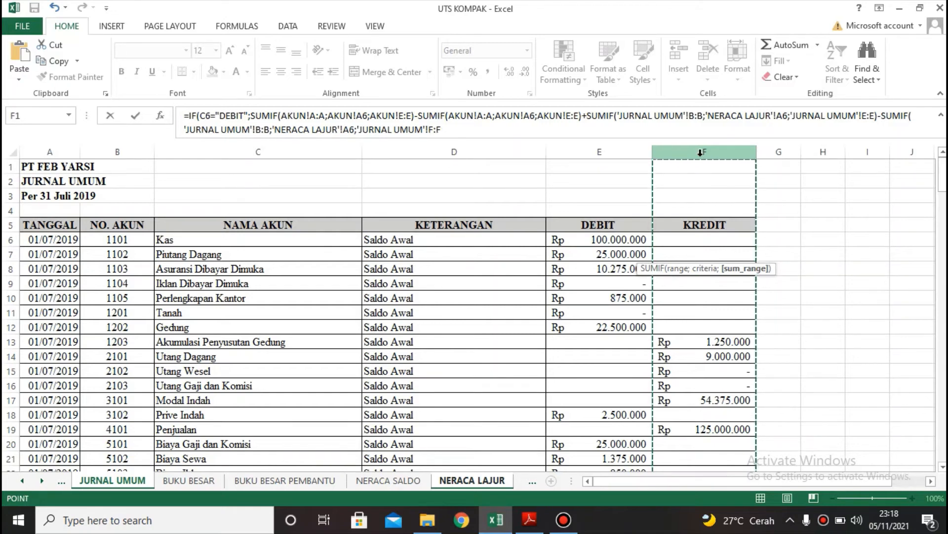
Finish D6's IF formula with 0 as the value-if-false and fill it down the NERACA SALDO DEBIT column.
type(");0)")
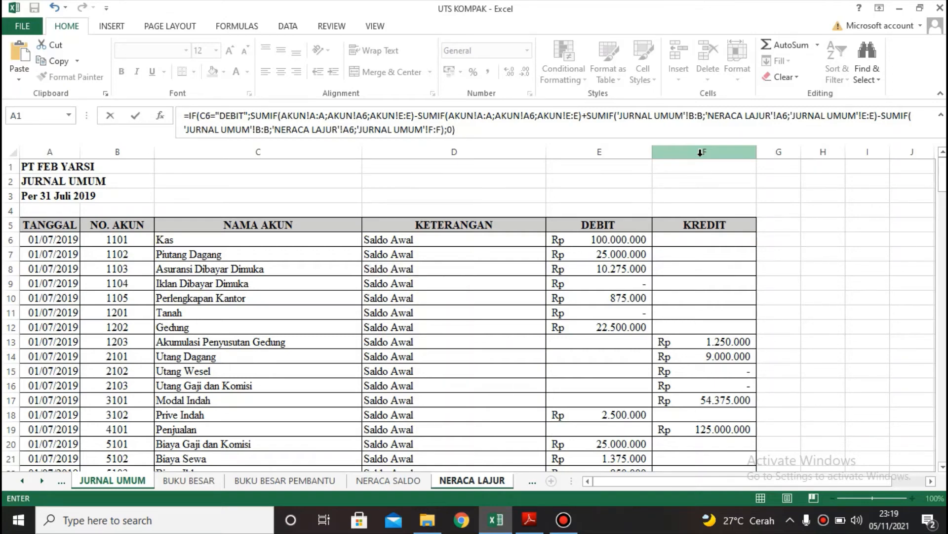
key("Return")
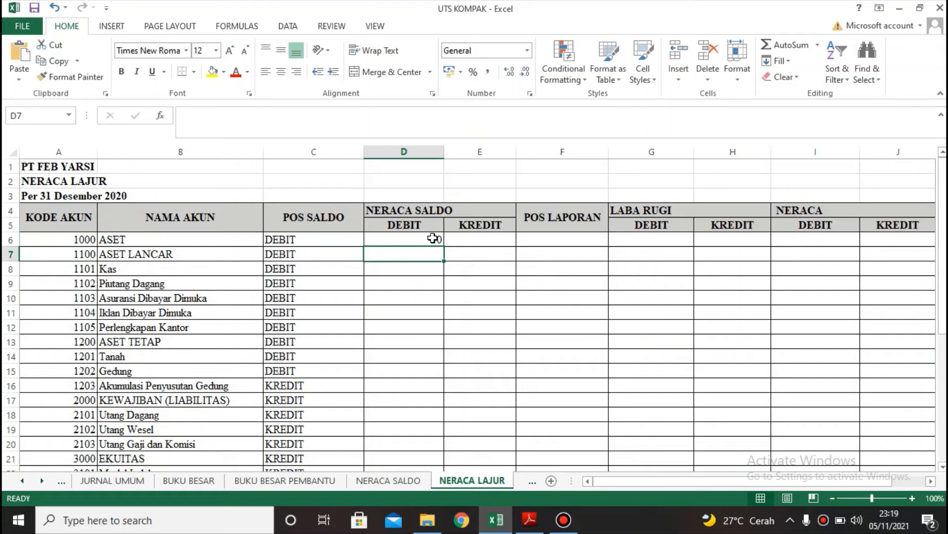
left_click(435, 238)
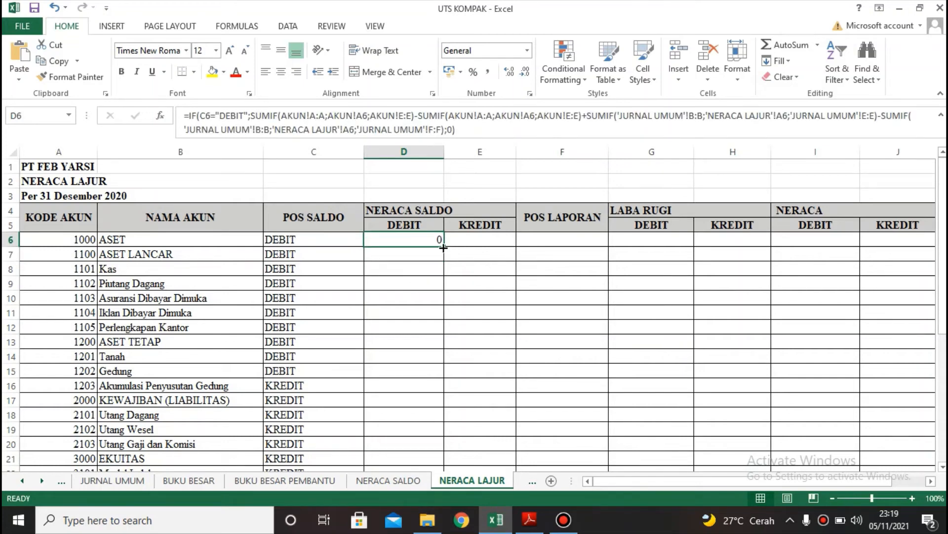
double_click(444, 247)
Apply the Rupiah accounting number format to the whole of column D.
left_click(420, 152)
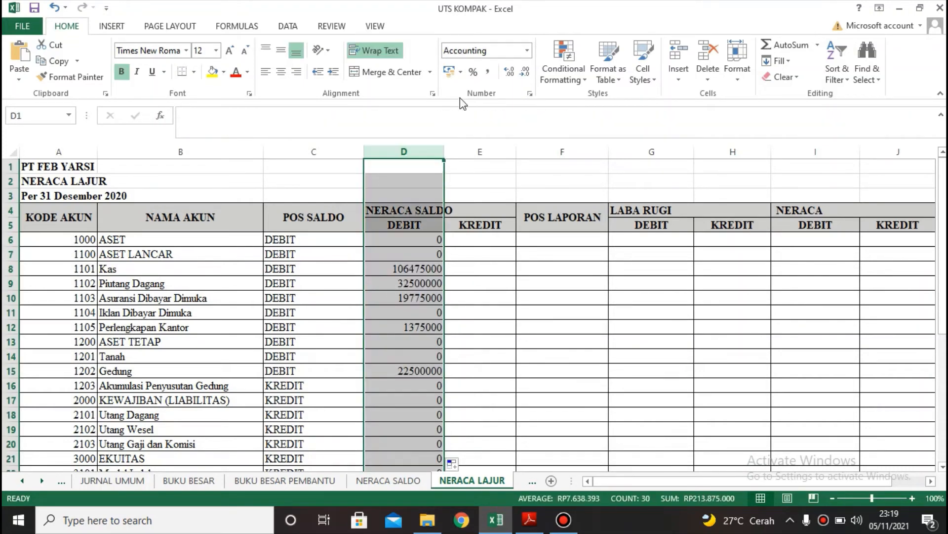
left_click(450, 72)
left_click(504, 253)
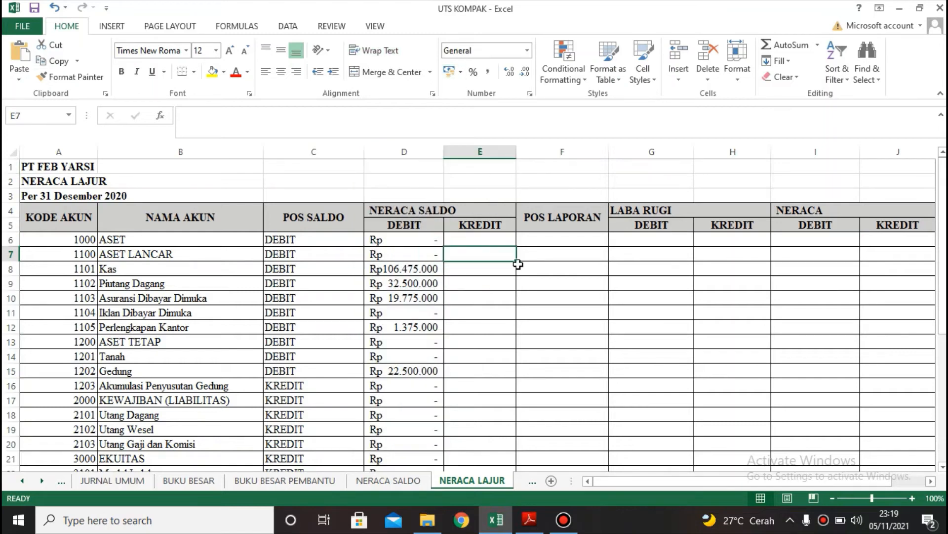
Start an IF formula in NERACA LAJUR cell E6 that tests whether C6 equals "KREDIT".
left_click(503, 241)
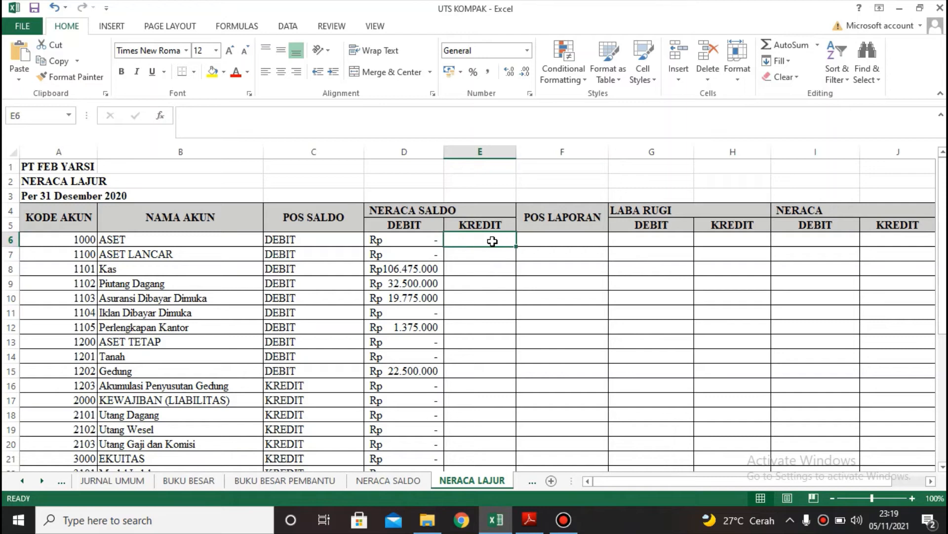
type("=IF")
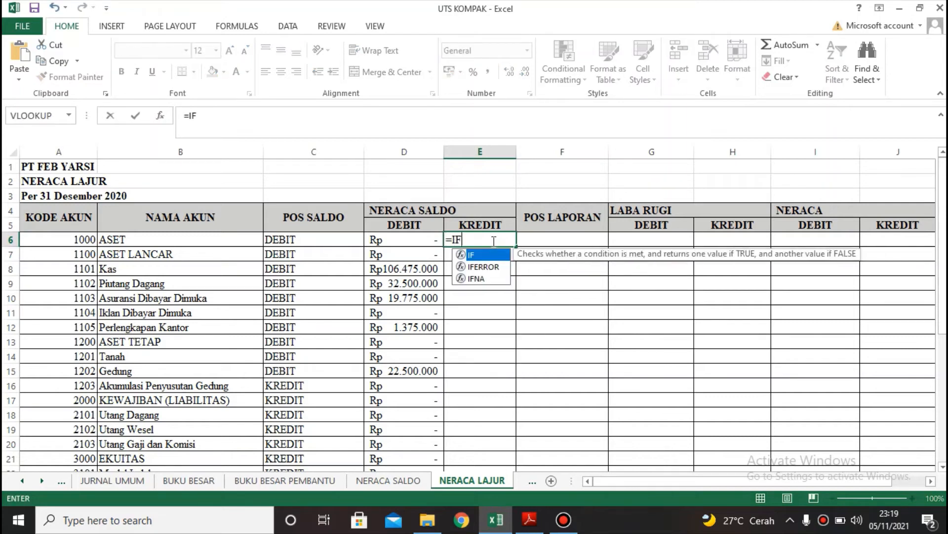
type("(")
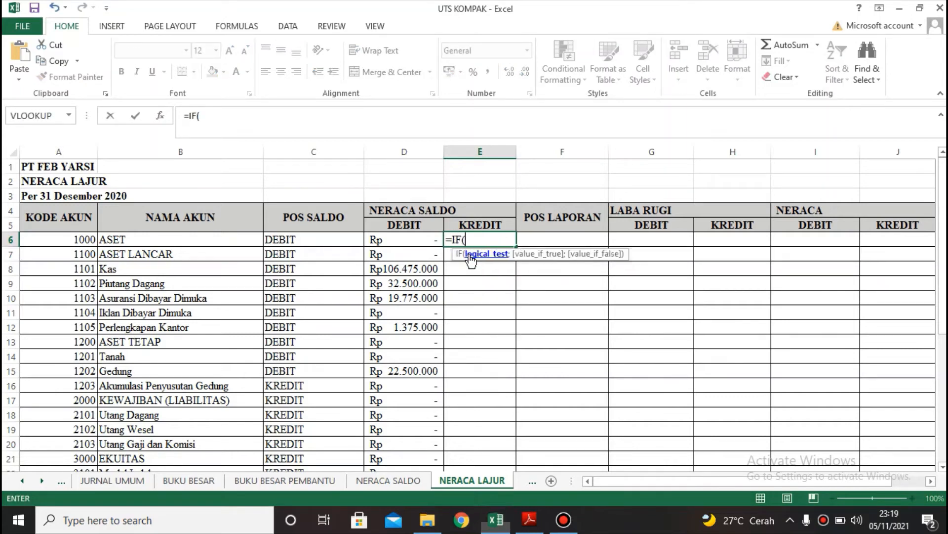
left_click(339, 239)
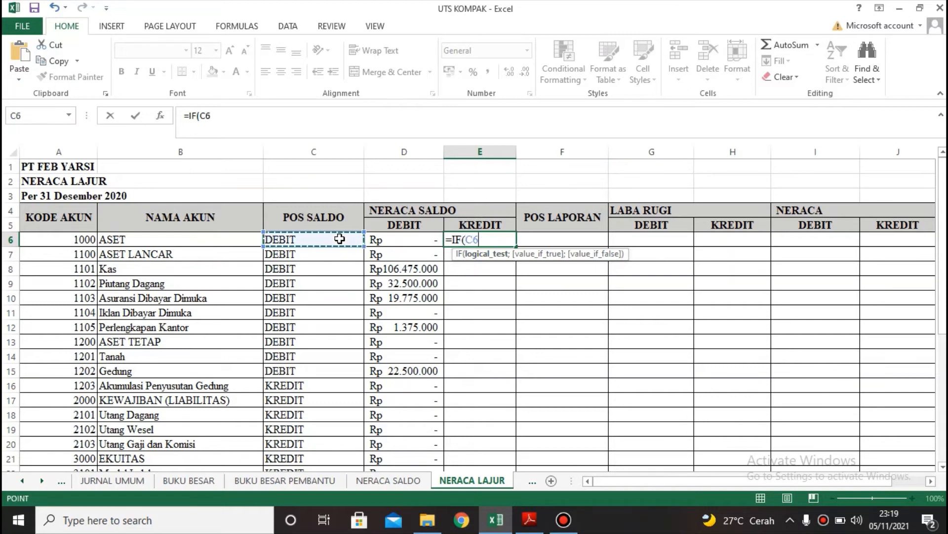
type("=")
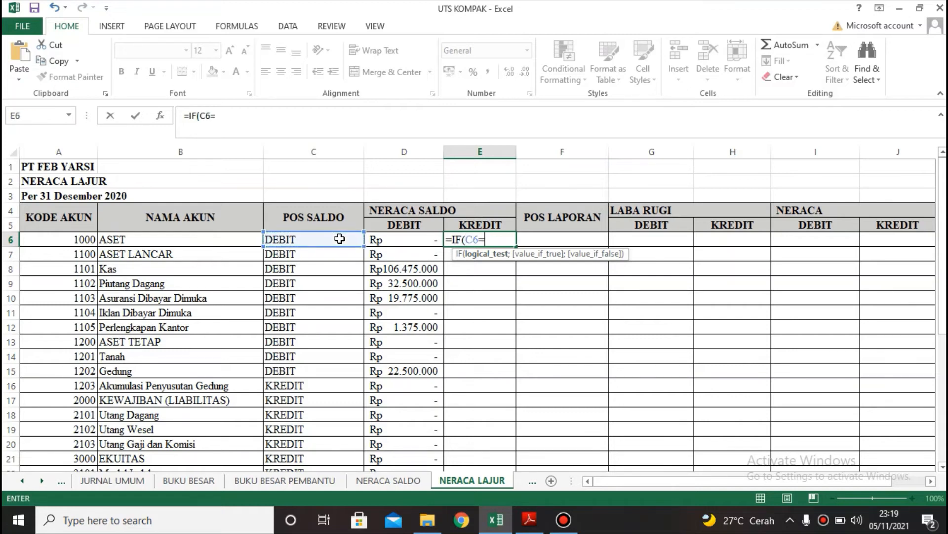
type("\"KREDIT")
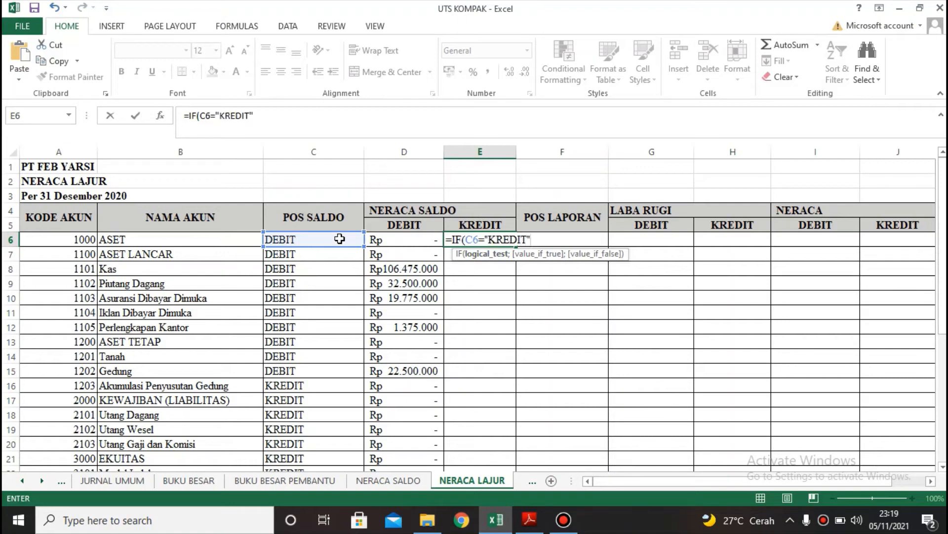
Enter a SUMIF as the value-if-true with AKUN column A as range, AKUN A6 as criteria and AKUN column E as sum range.
type("\";SUM")
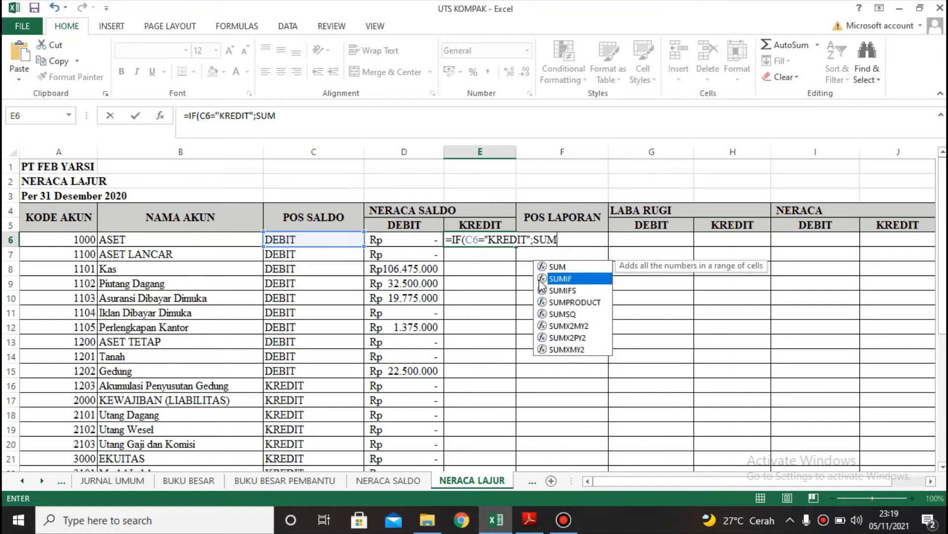
double_click(541, 280)
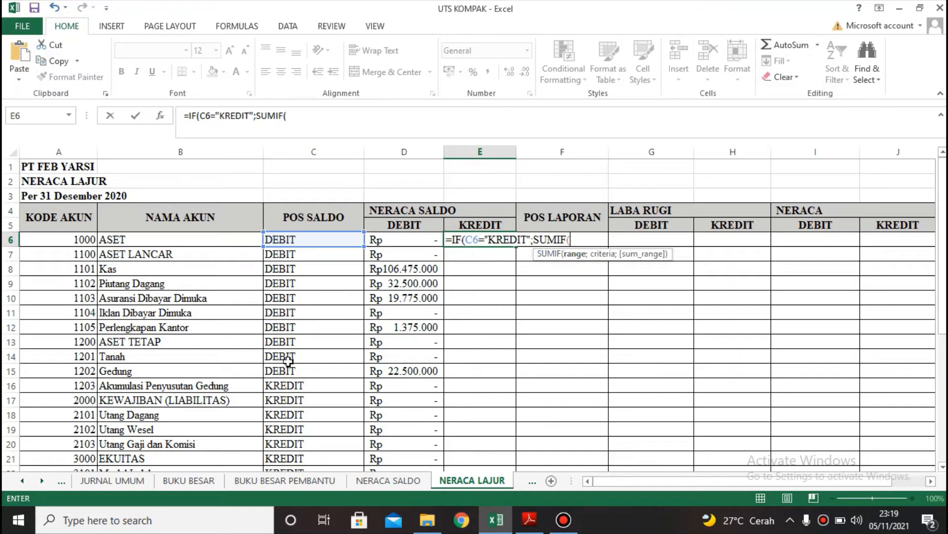
right_click(42, 480)
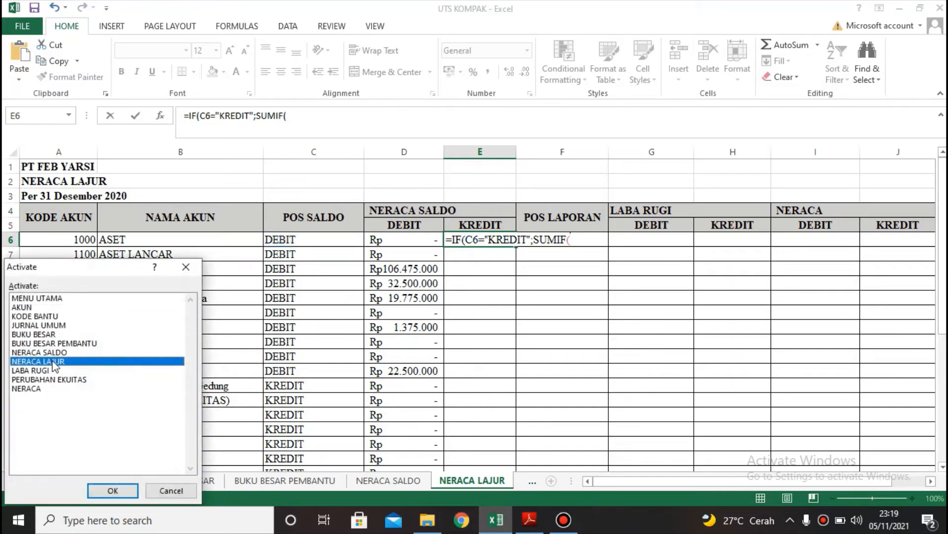
left_click(34, 307)
left_click(113, 490)
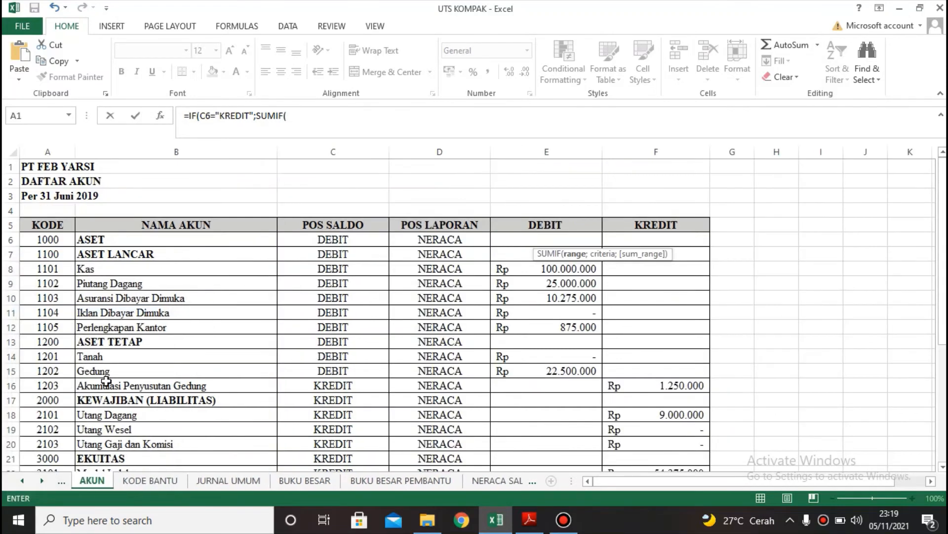
left_click(48, 151)
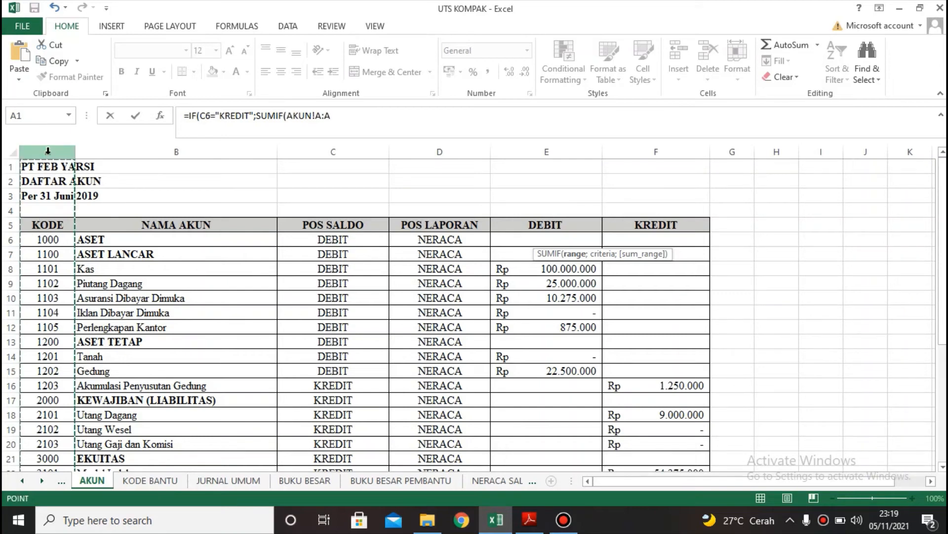
type(";")
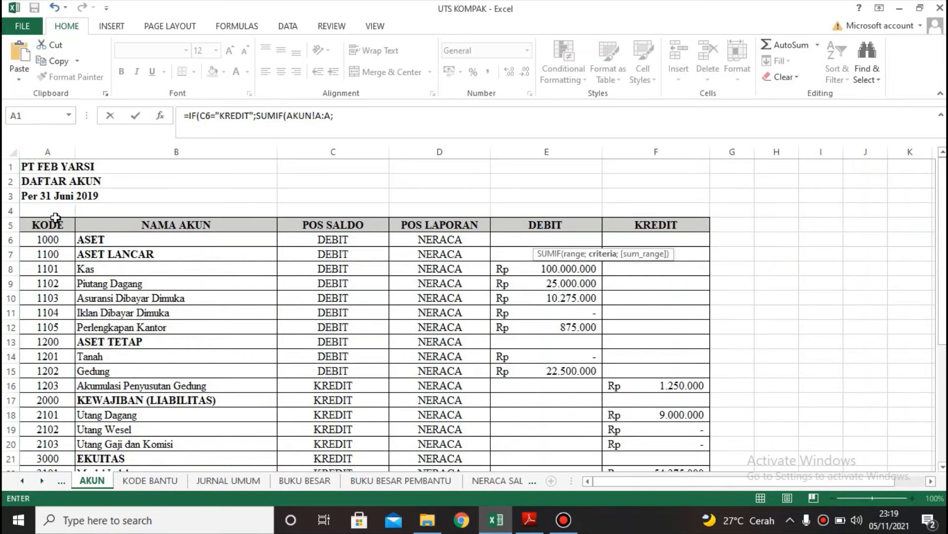
left_click(52, 240)
type(";")
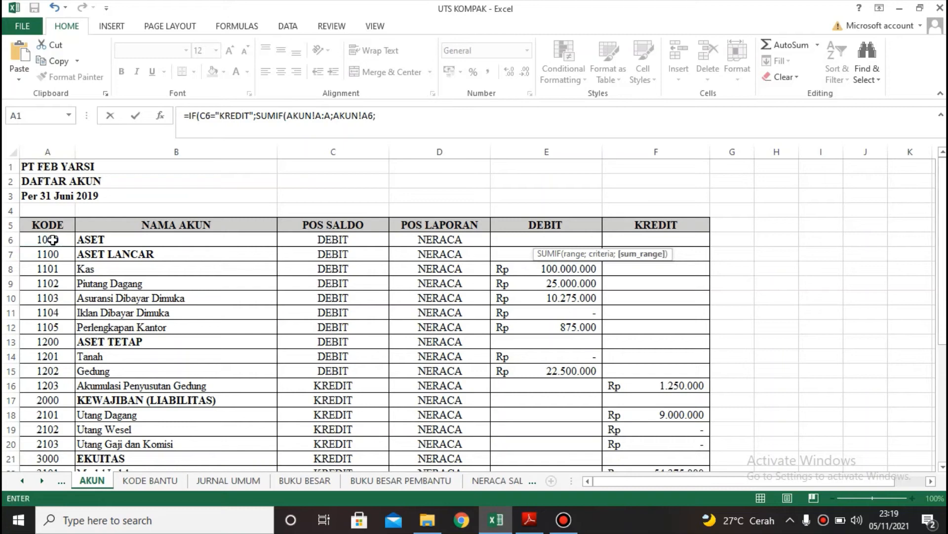
left_click(566, 147)
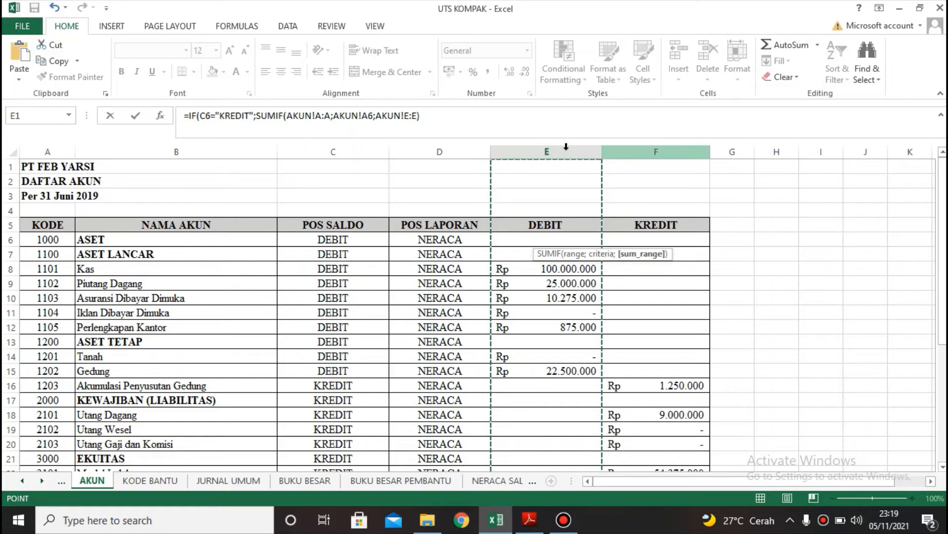
type(")")
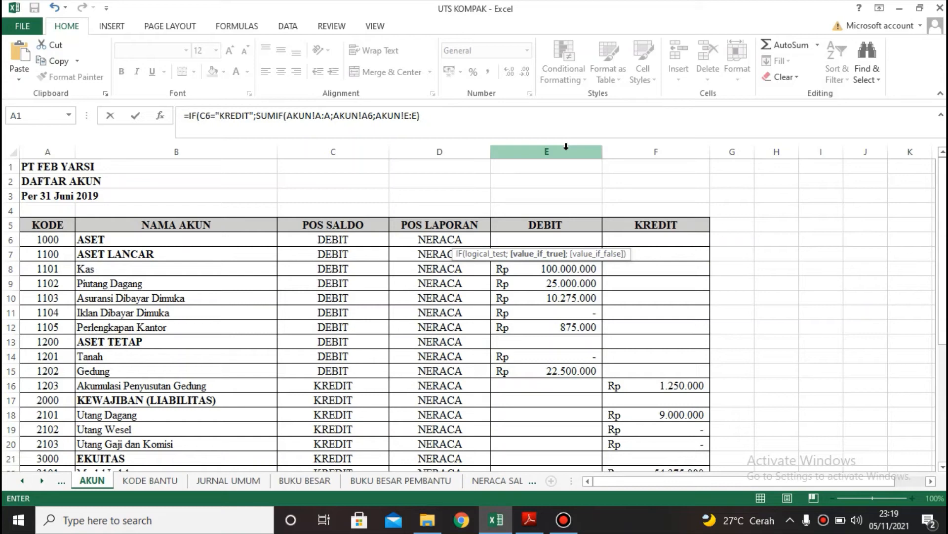
Subtract a second SUMIF with AKUN column A as range, AKUN A6 as criteria and AKUN column E as sum range.
type("-SUM")
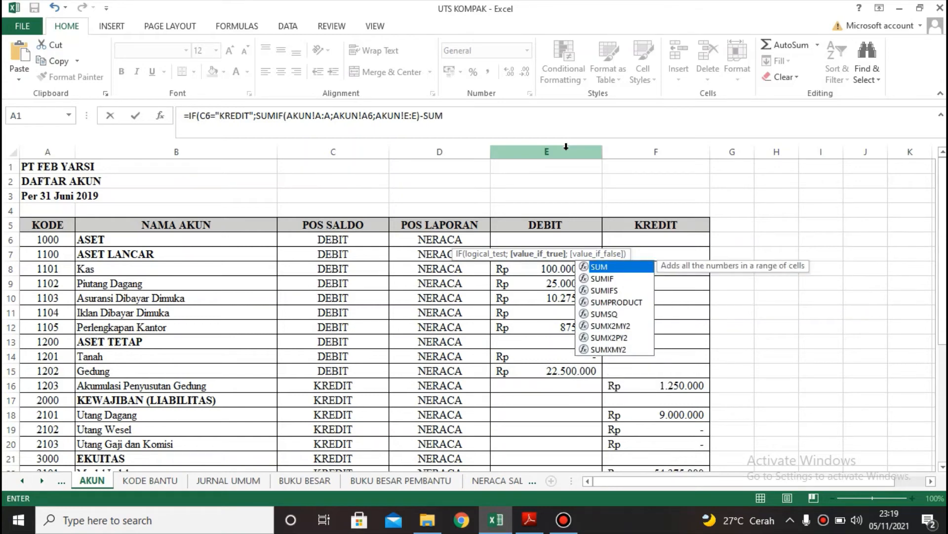
double_click(621, 281)
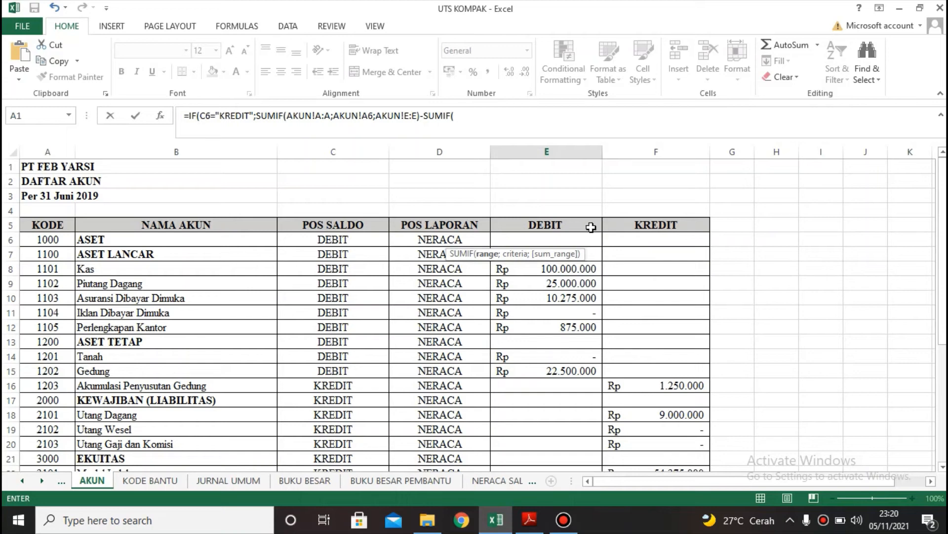
left_click(51, 153)
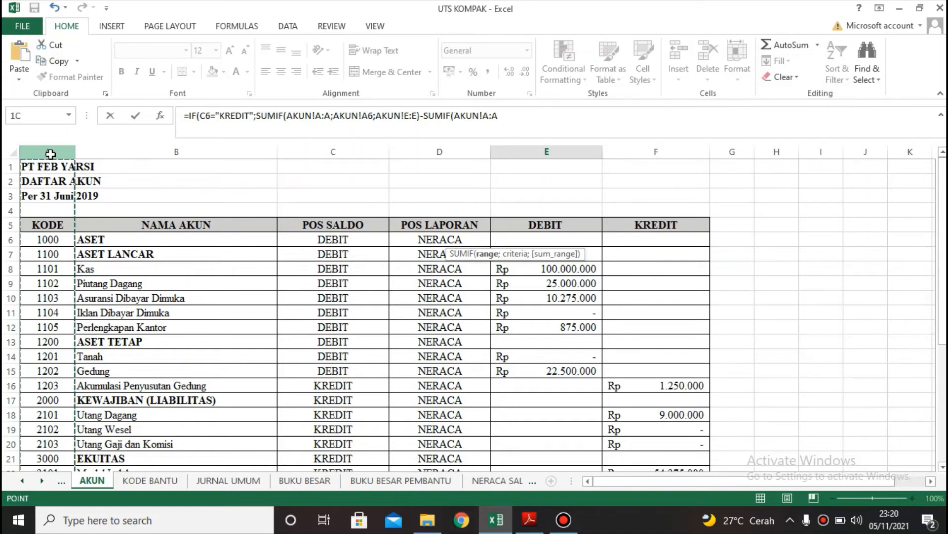
type(";")
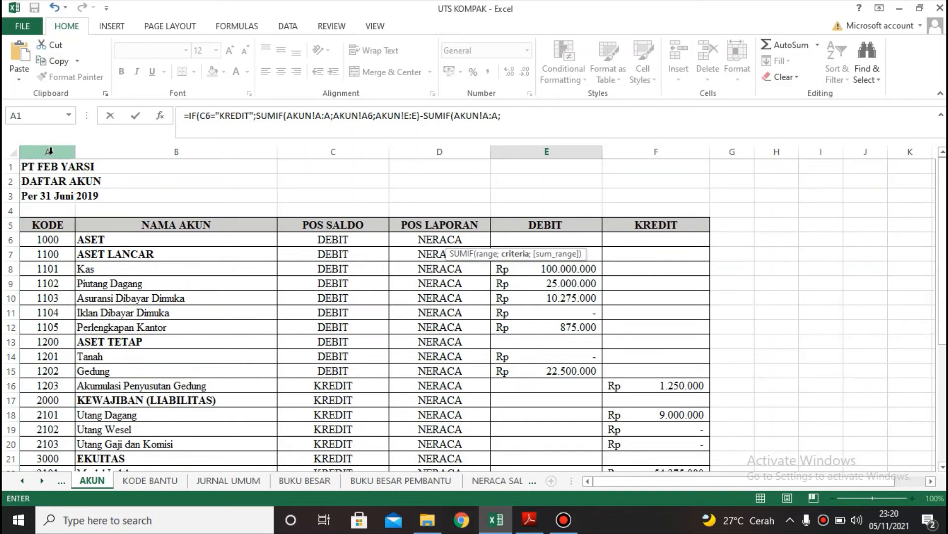
left_click(56, 242)
type(";")
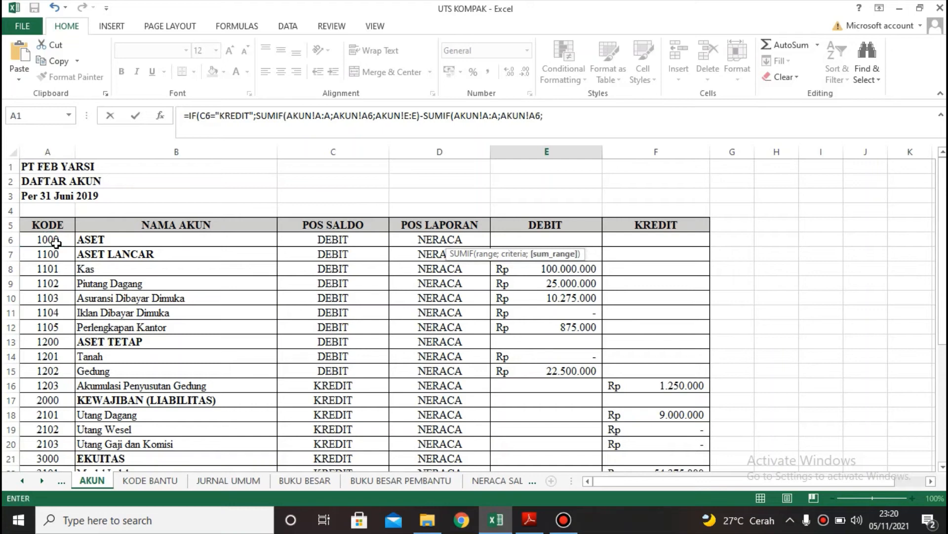
left_click(555, 153)
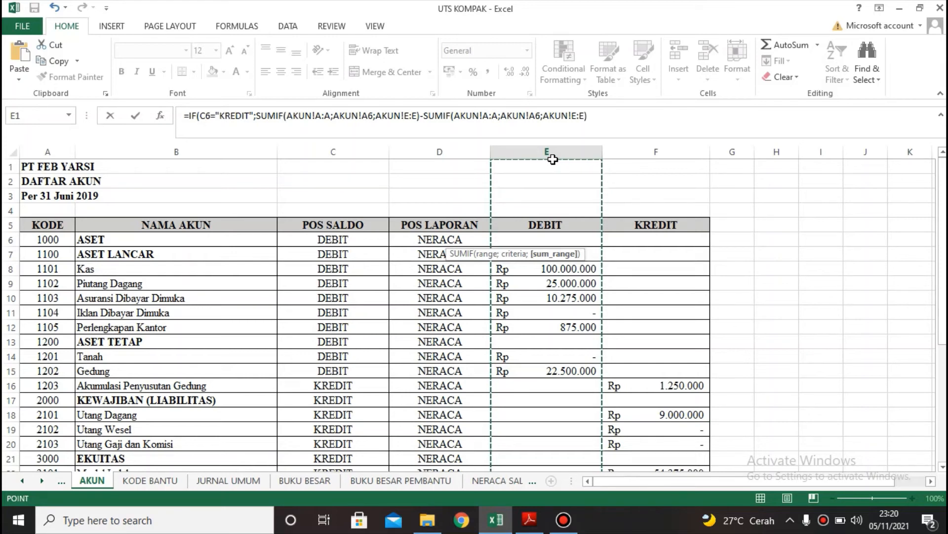
Add a third SUMIF to E6's formula with JURNAL UMUM column B as its range.
type(")+")
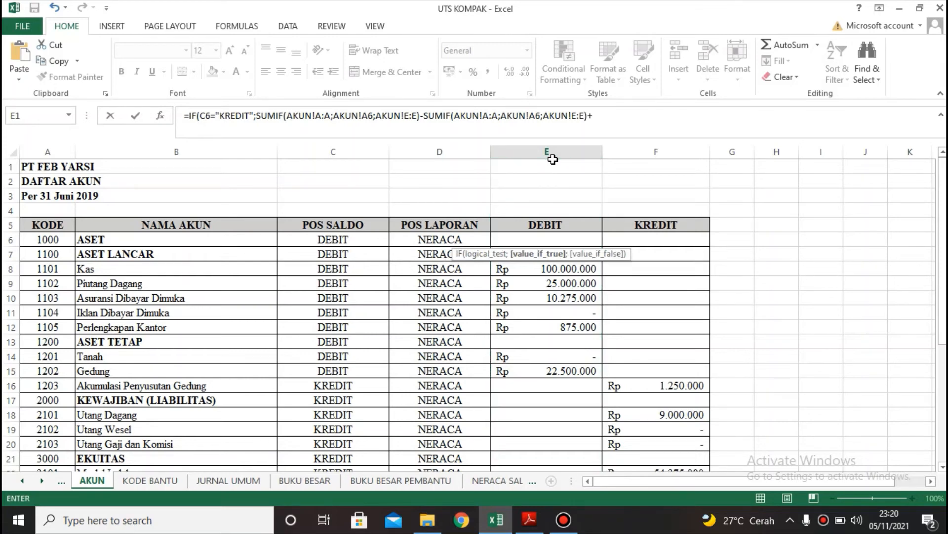
type("SUM")
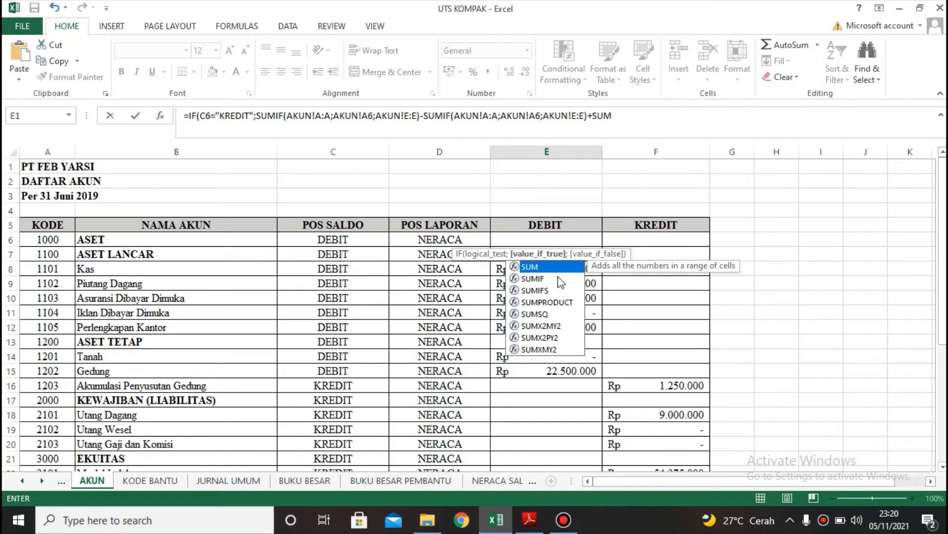
double_click(560, 279)
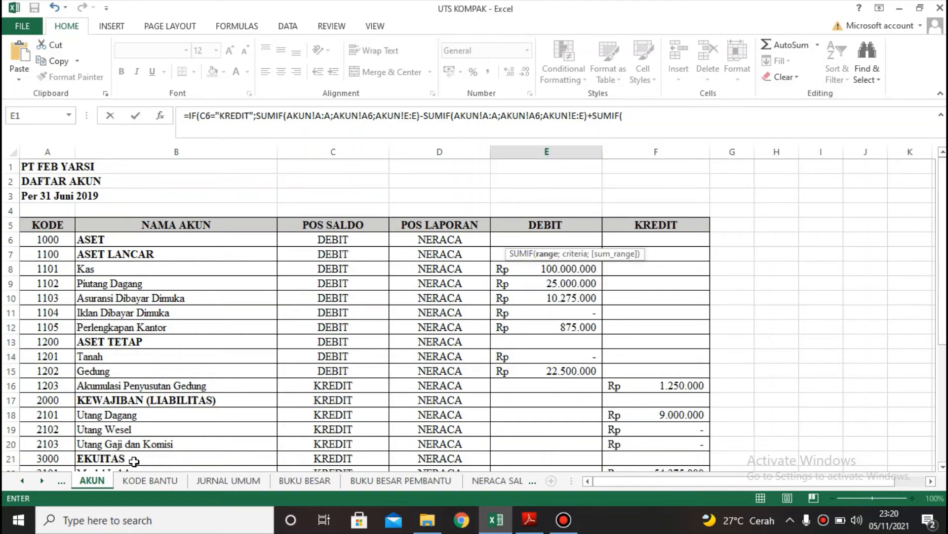
left_click(257, 482)
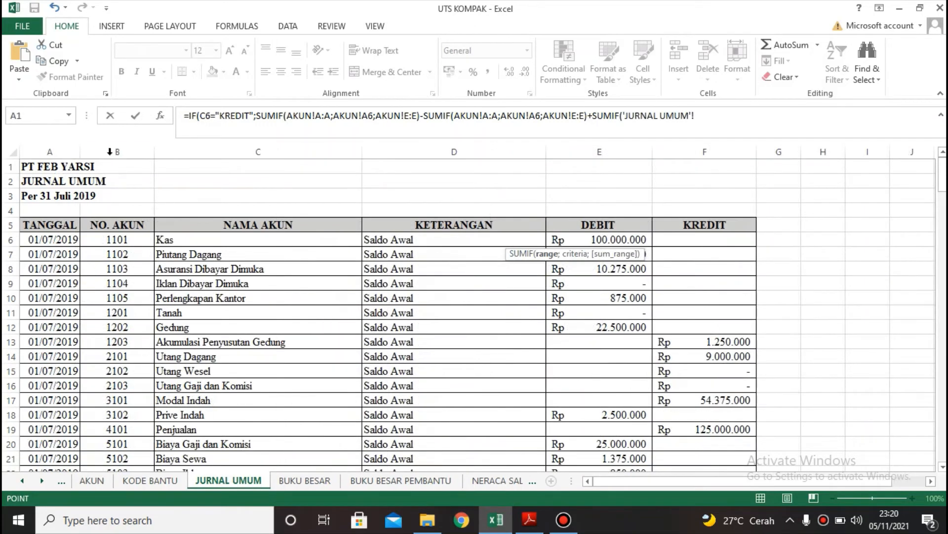
left_click(110, 152)
type(";")
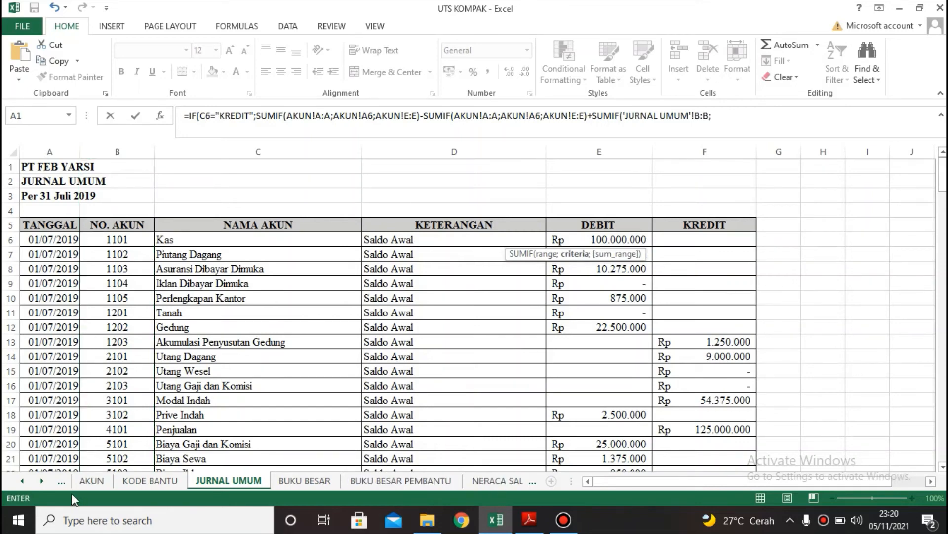
Give the third SUMIF cell A6 of NERACA LAJUR as criteria and JURNAL UMUM column F as sum range.
right_click(46, 480)
left_click(46, 362)
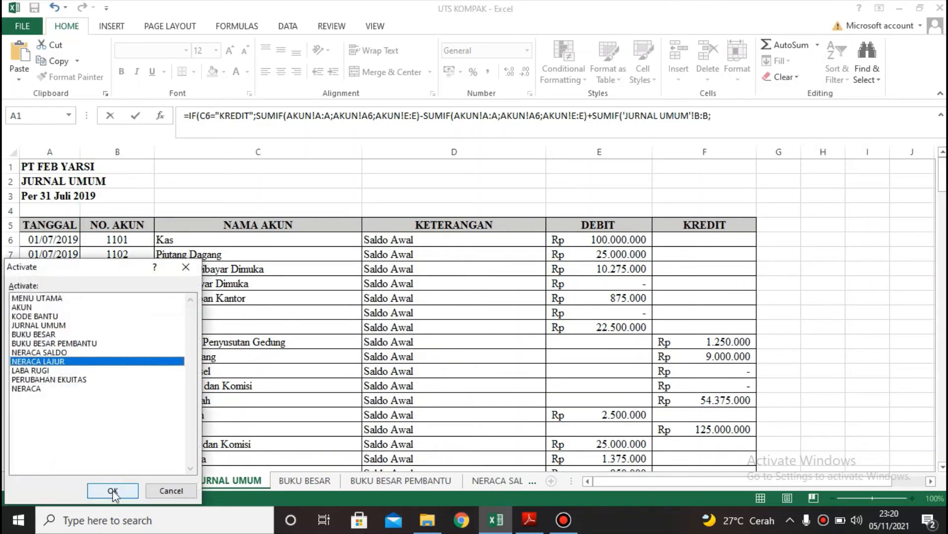
left_click(114, 494)
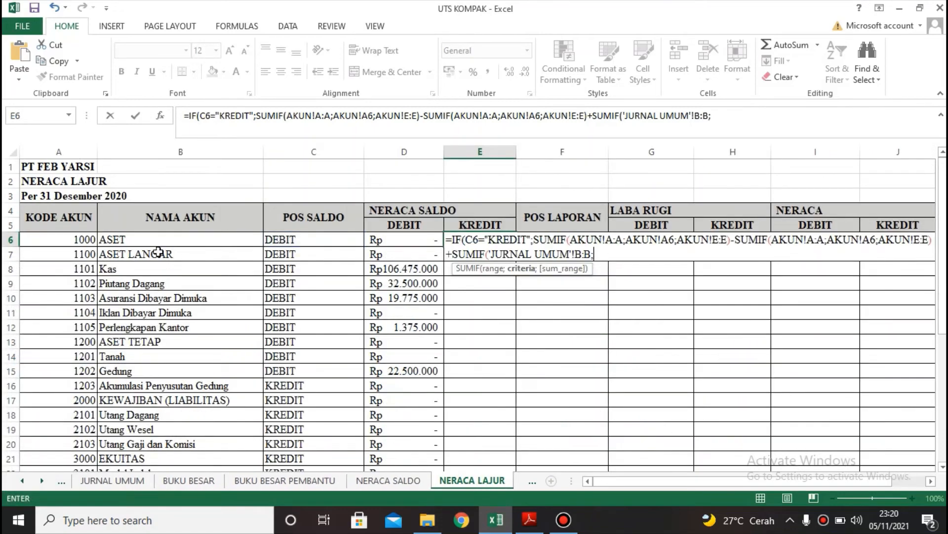
left_click(72, 239)
type(";")
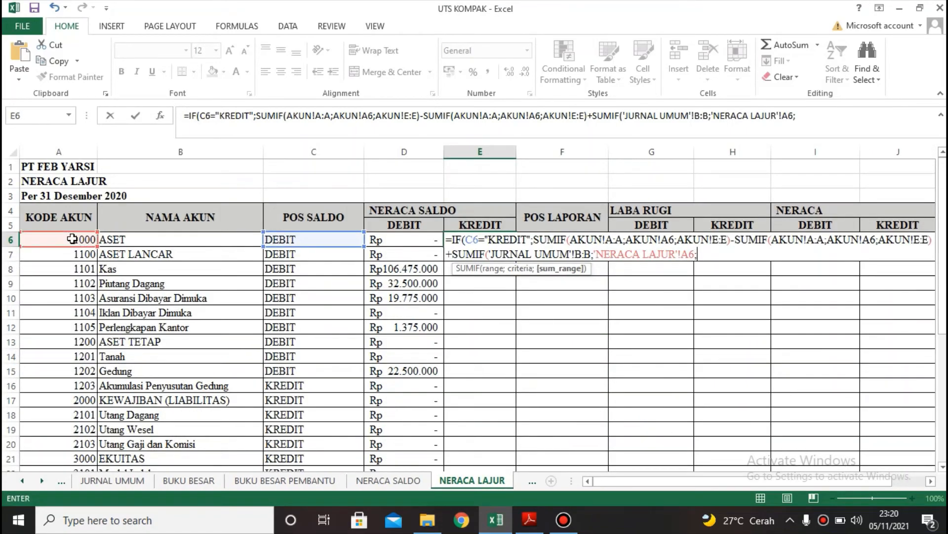
right_click(44, 486)
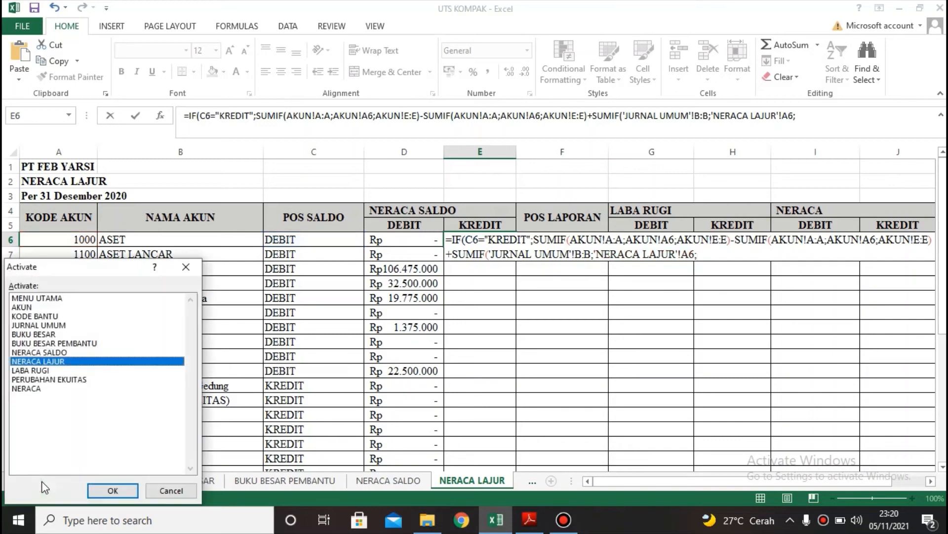
left_click(40, 325)
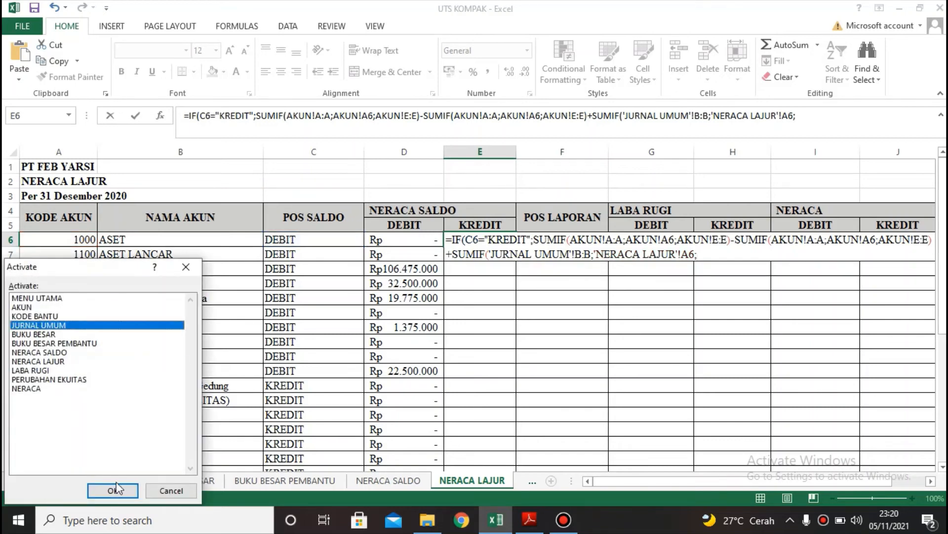
left_click(117, 489)
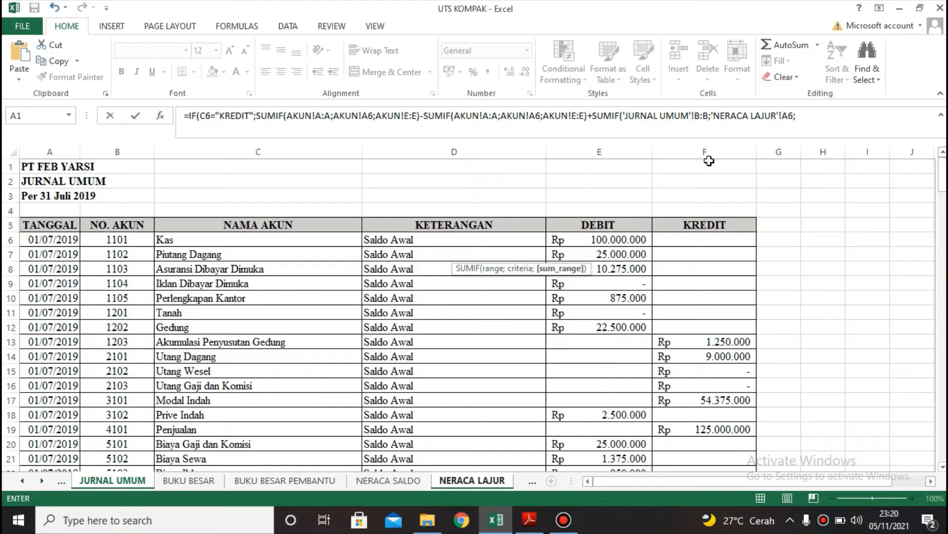
left_click(708, 152)
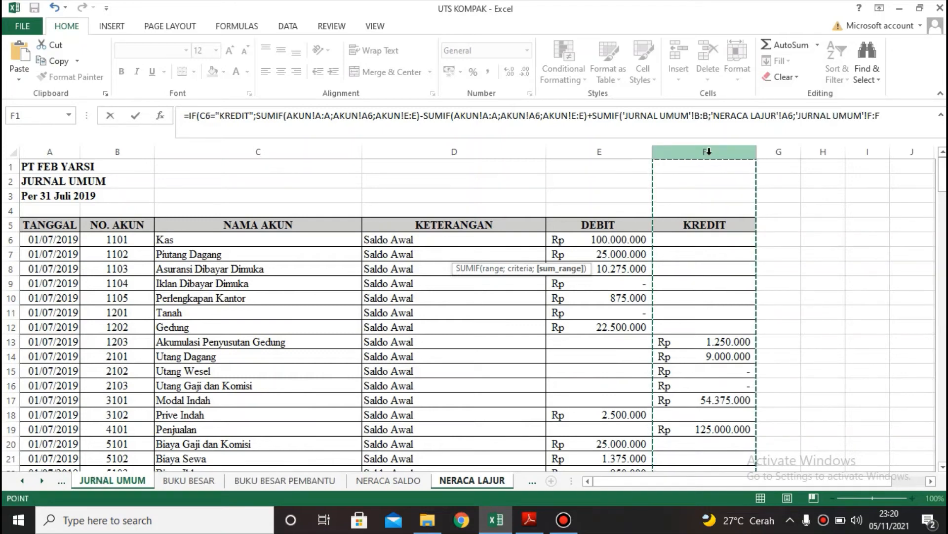
Subtract a fourth SUMIF with JURNAL UMUM column B as range, NERACA LAJUR A6 as criteria and JURNAL UMUM column E as sum range.
type(")-SUM")
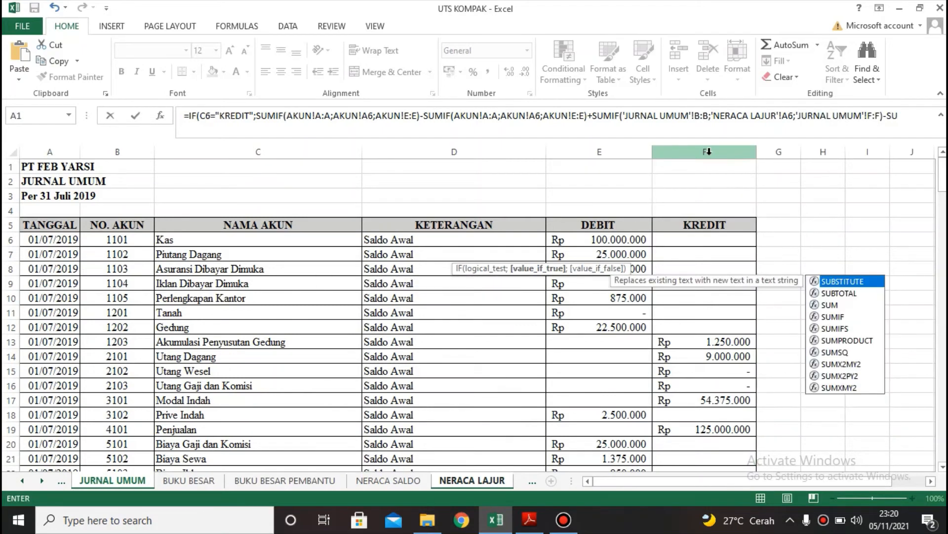
double_click(832, 293)
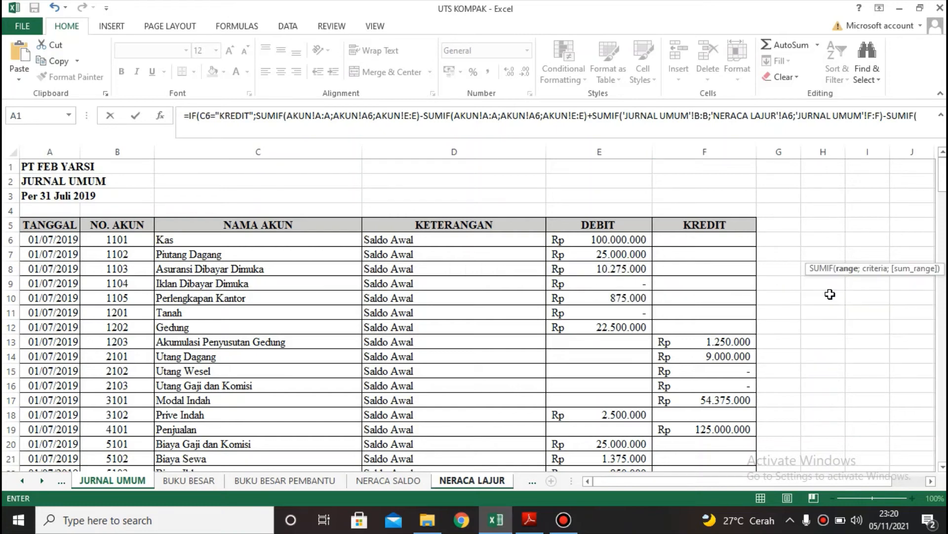
left_click(128, 152)
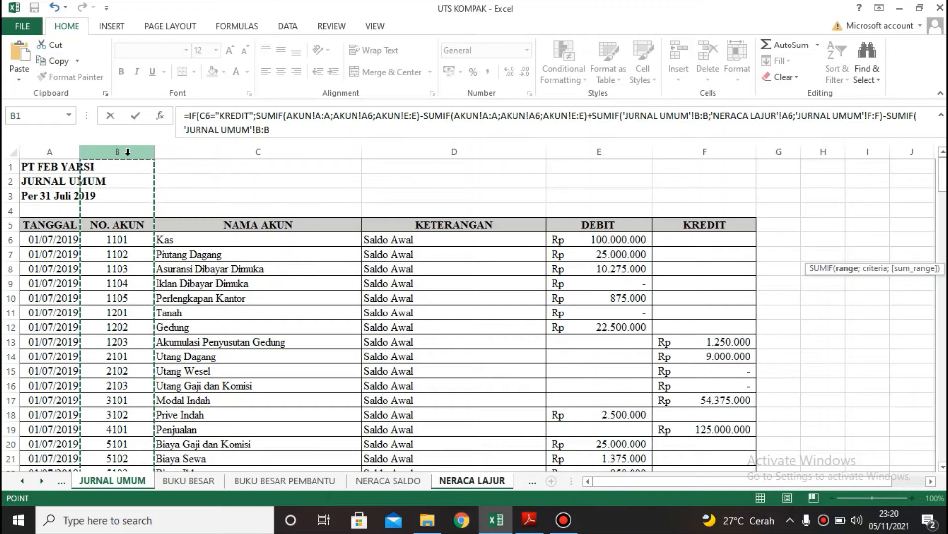
type(";")
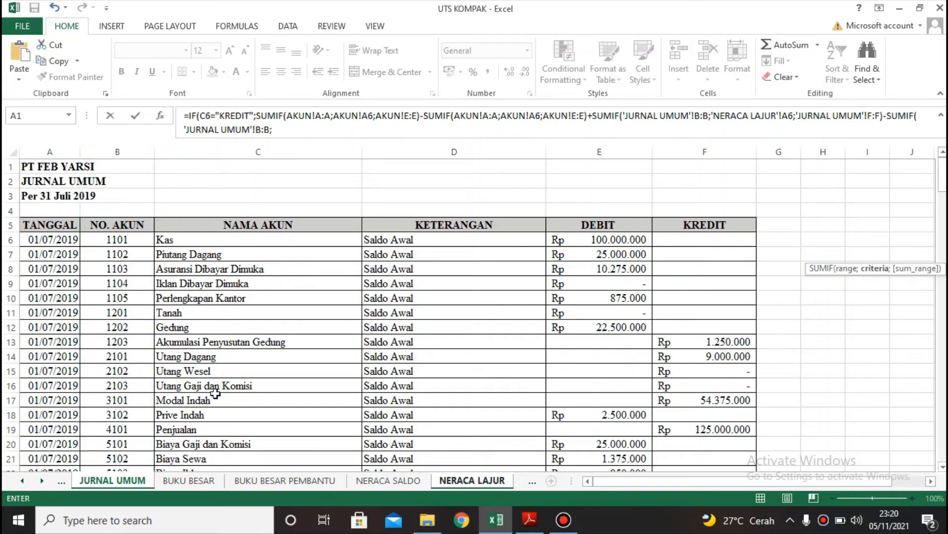
left_click(472, 480)
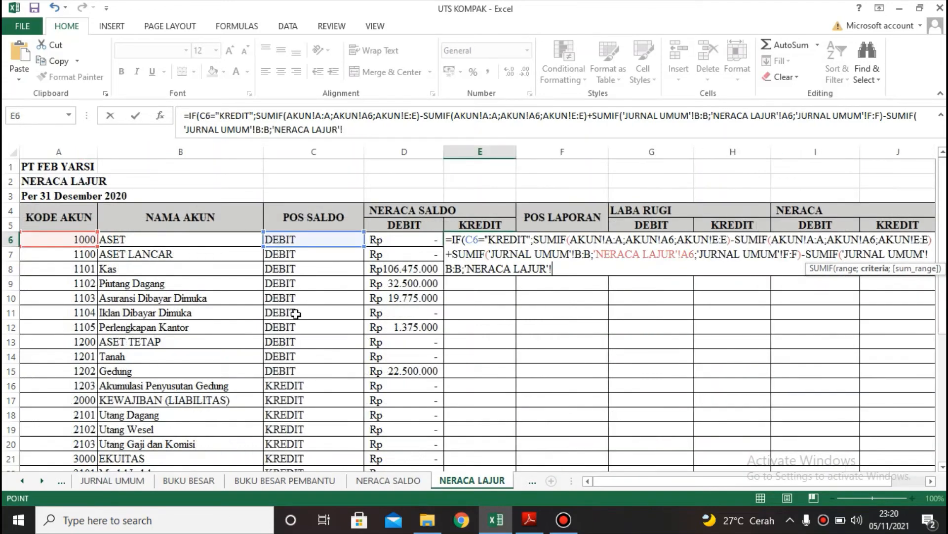
left_click(77, 241)
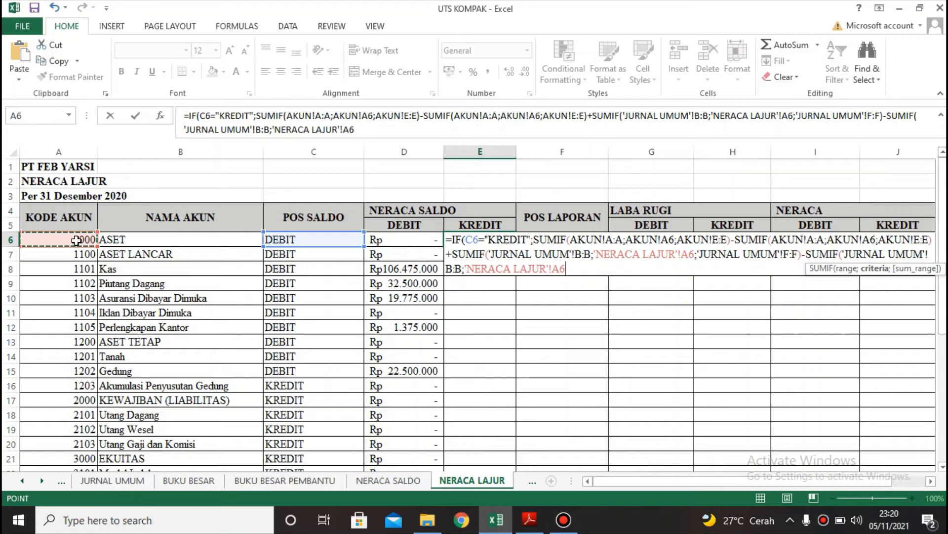
type(";")
left_click(106, 480)
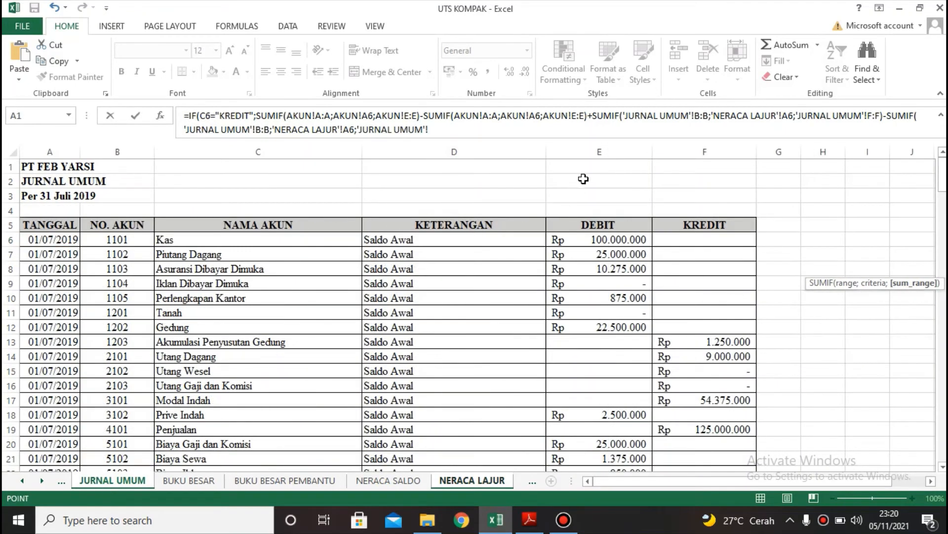
left_click(589, 144)
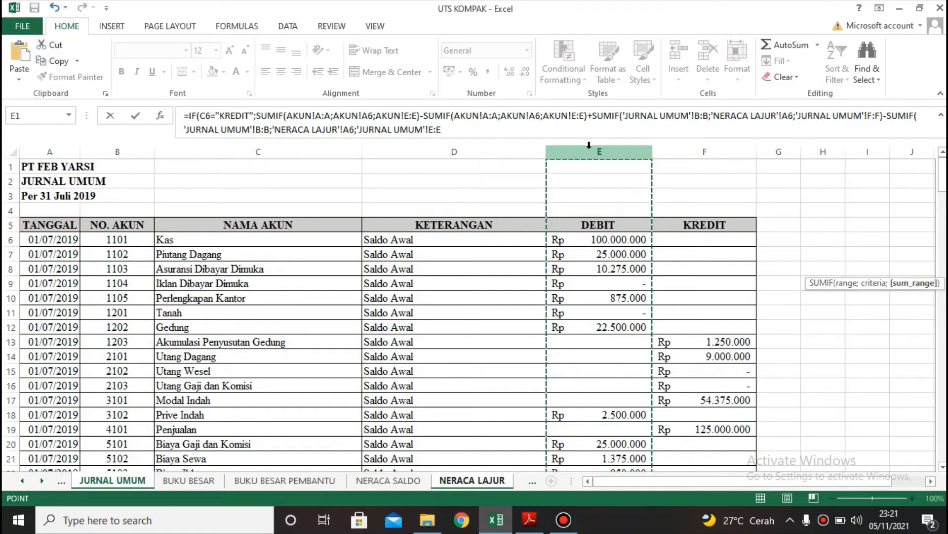
type(")")
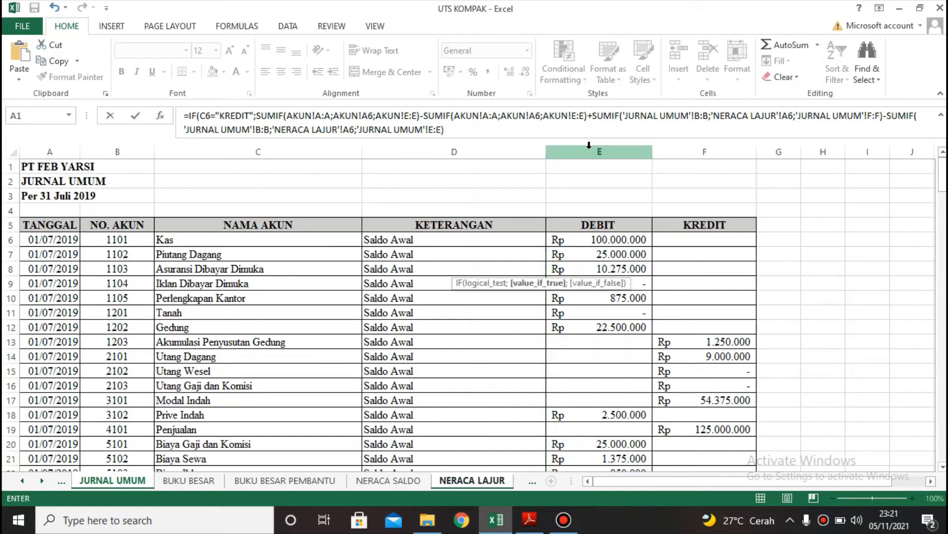
Complete E6's IF formula with 0 as the value-if-false and fill it down the NERACA SALDO KREDIT column.
type(";0)")
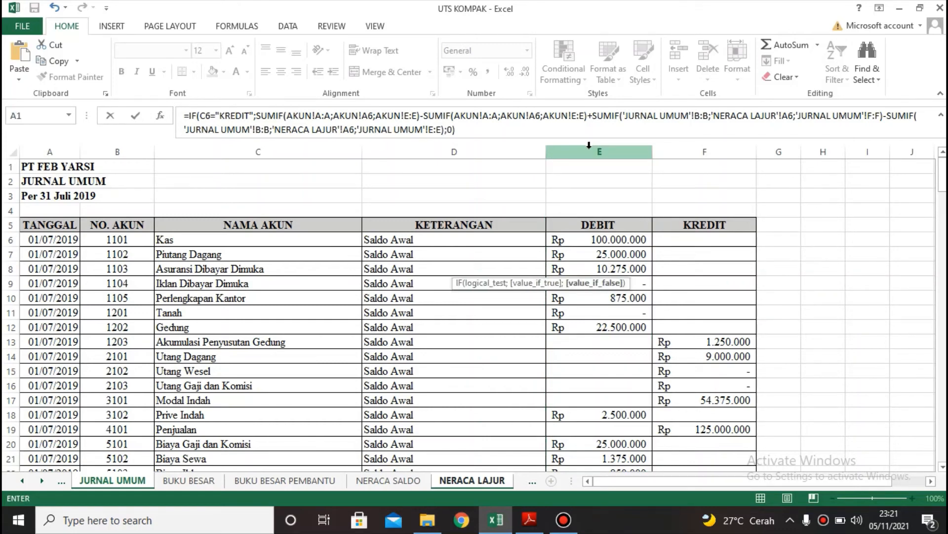
key("Return")
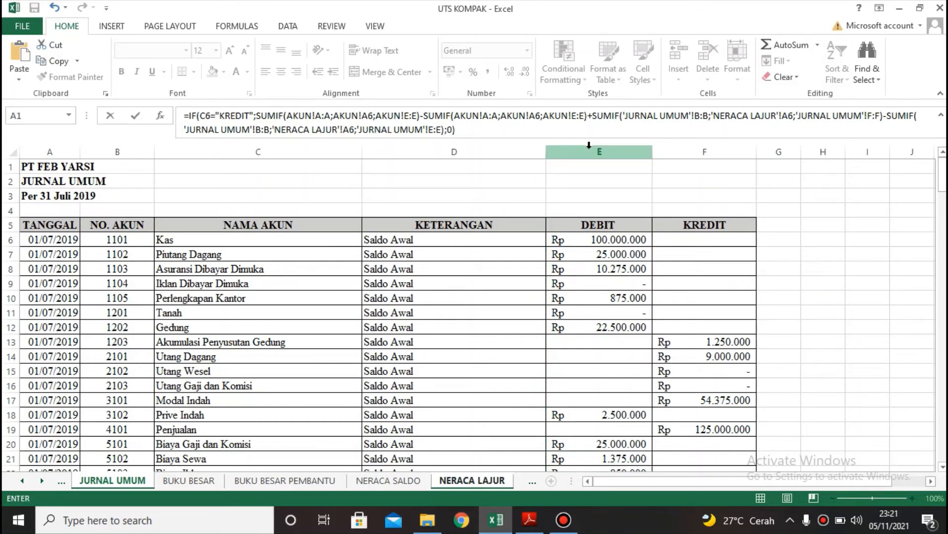
left_click(491, 240)
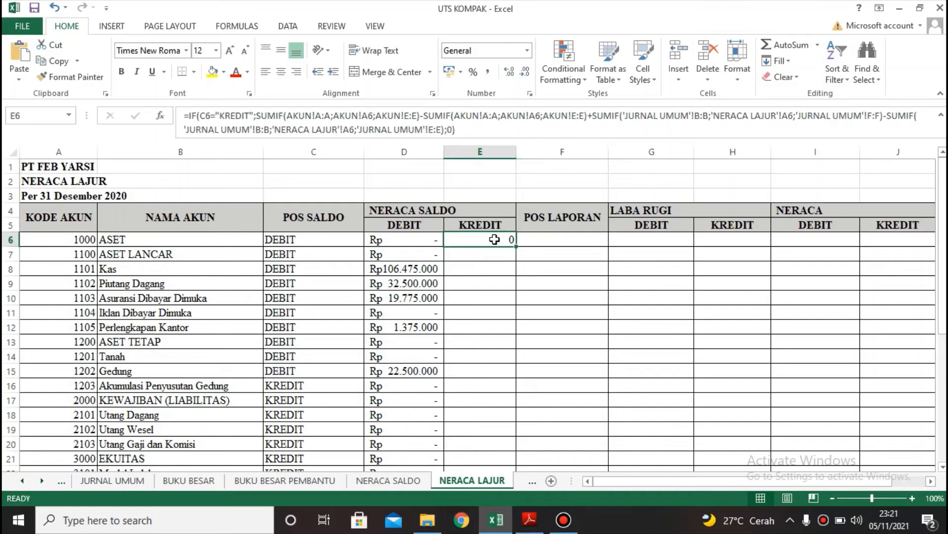
double_click(517, 246)
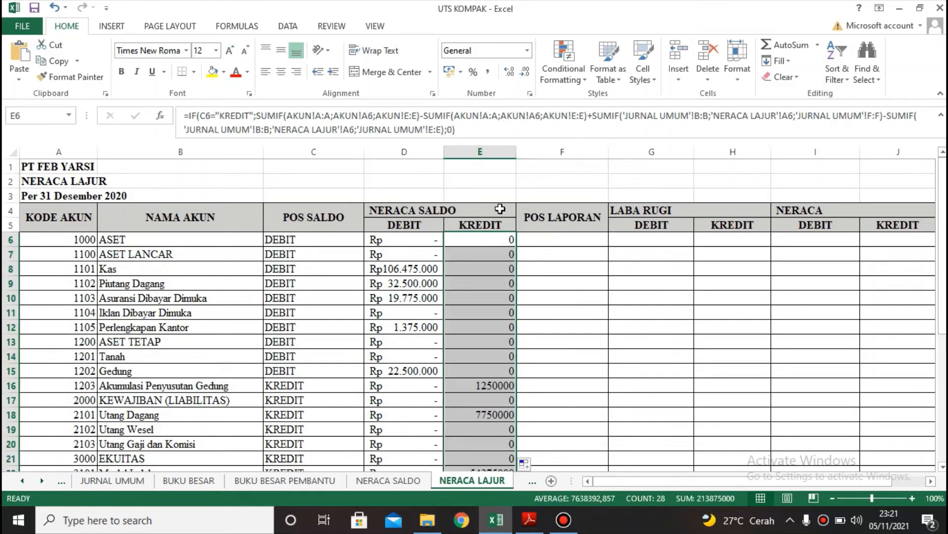
Apply the Rp accounting number format to column E and widen the column slightly.
left_click(480, 152)
left_click(457, 69)
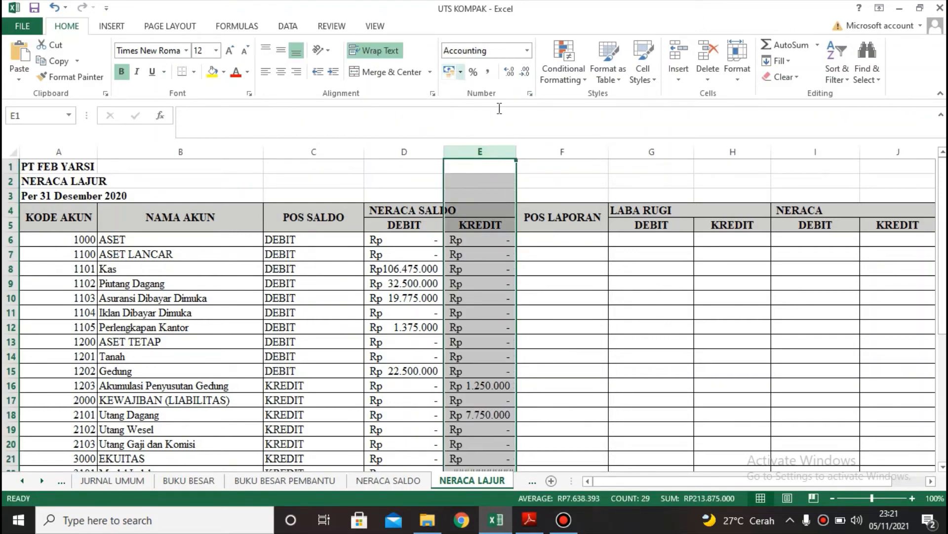
left_click_drag(515, 154, 527, 153)
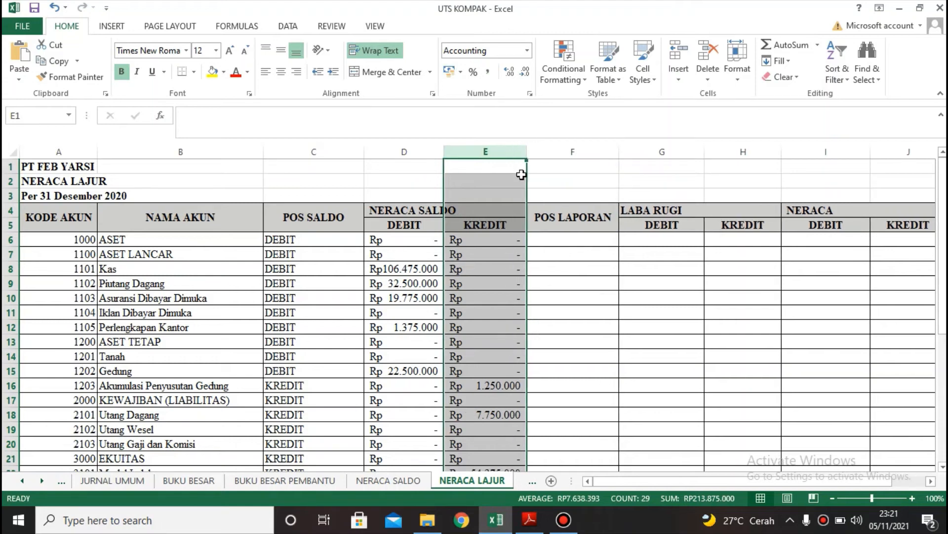
Copy the VLOOKUP formula text from C6 into F6 under POS LAPORAN, keeping its A6 reference.
left_click(565, 243)
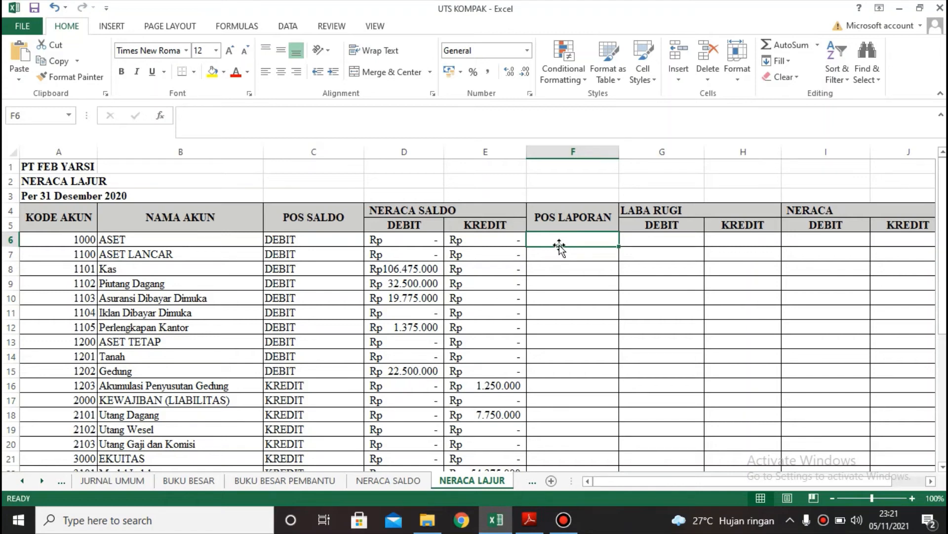
left_click(347, 241)
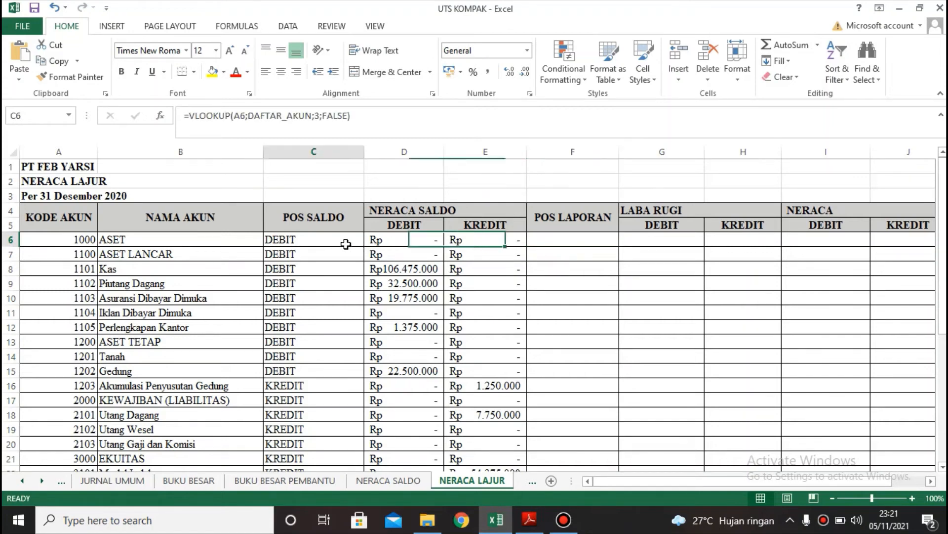
left_click_drag(352, 116, 194, 119)
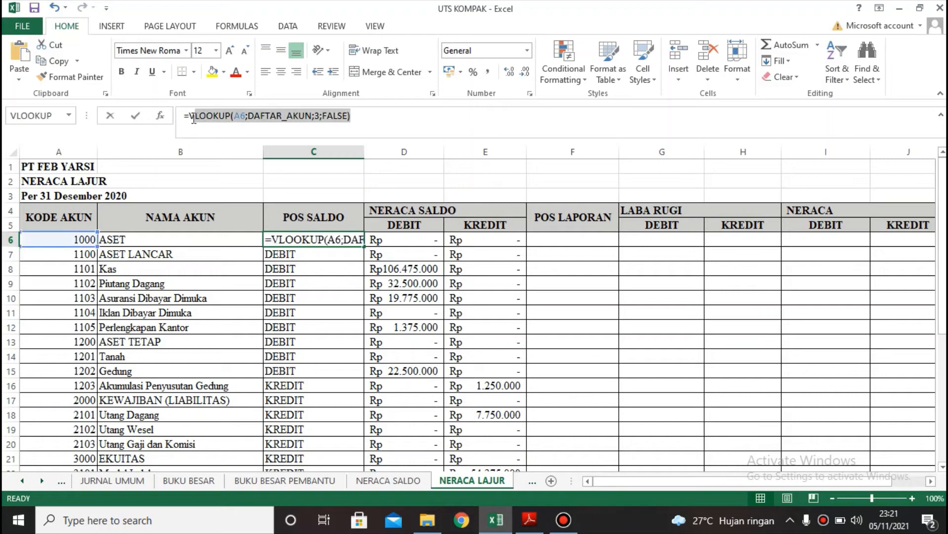
key("Return")
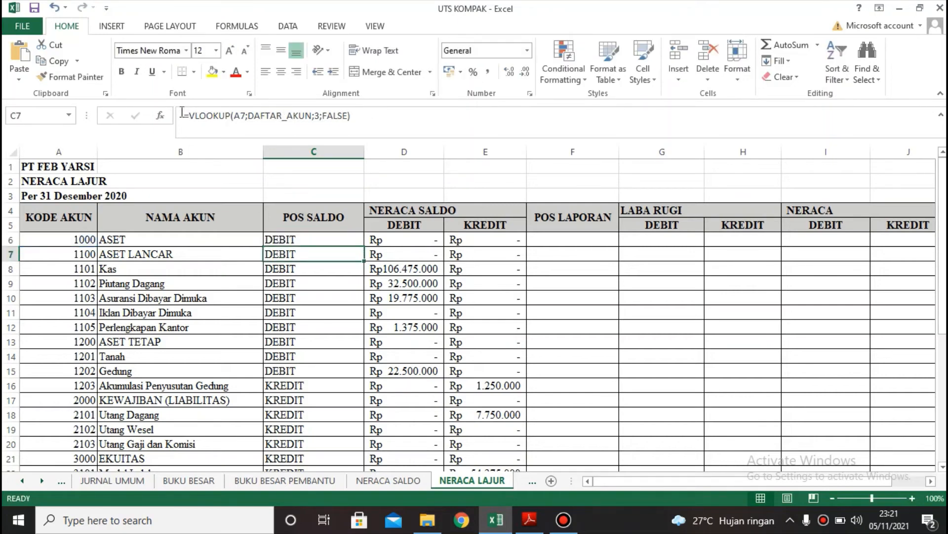
left_click(553, 242)
type("=VLOOKUP(A6;DAFTAR_AKUN;3;FALSE)")
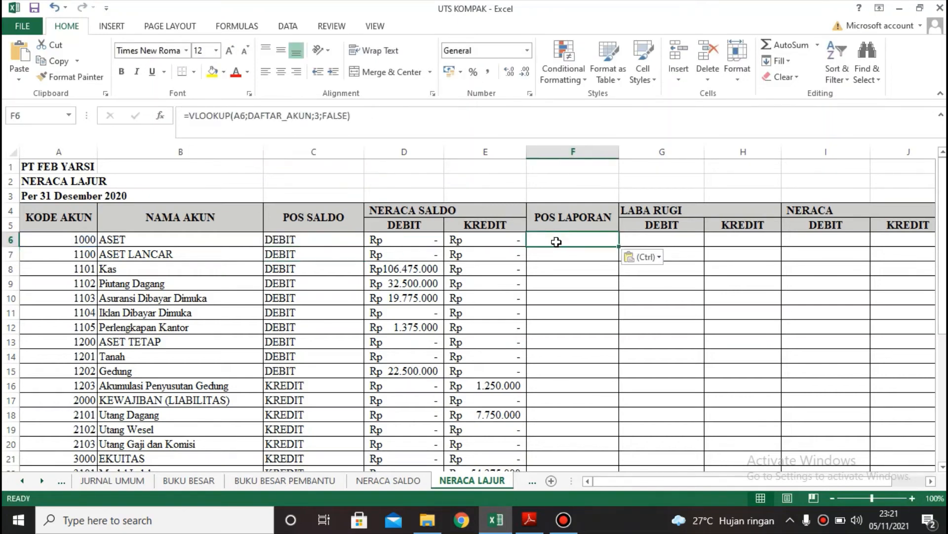
Change the column index in F6's VLOOKUP to 4 and fill the formula down the POS LAPORAN column.
left_click(321, 114)
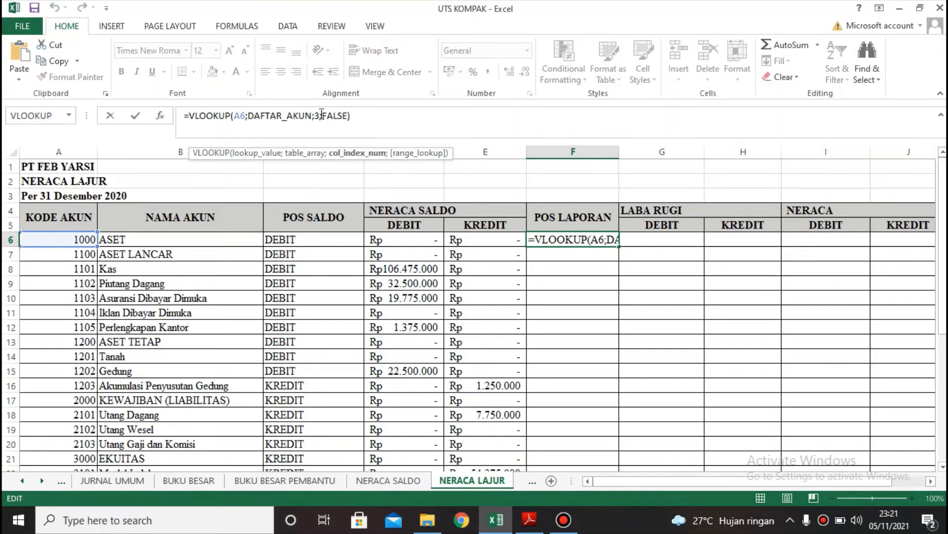
key("BackSpace")
type("4")
key("Return")
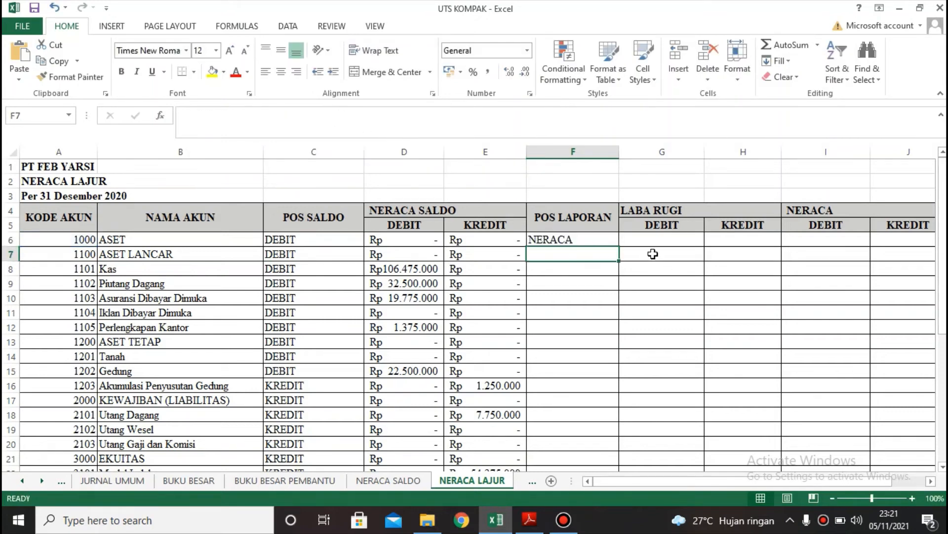
left_click(591, 239)
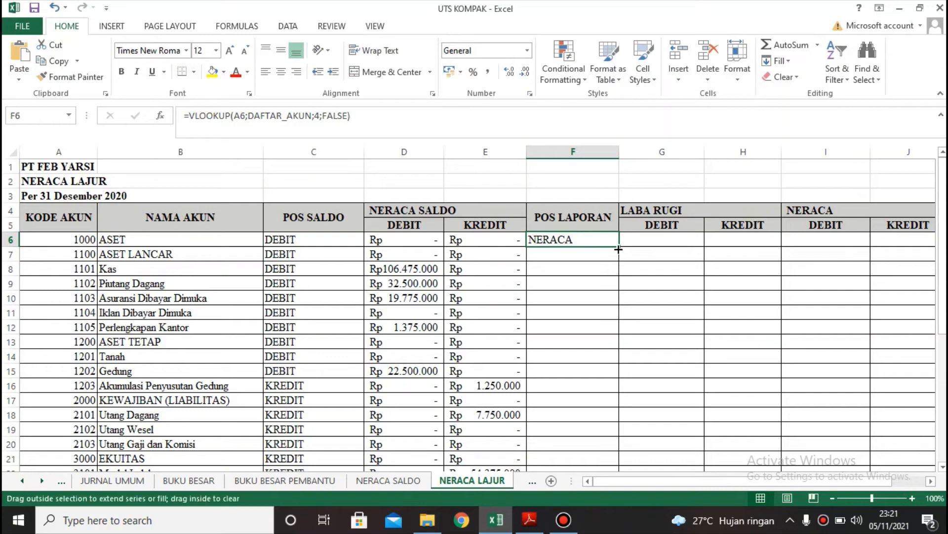
double_click(618, 247)
scroll(633, 266, "down", 7)
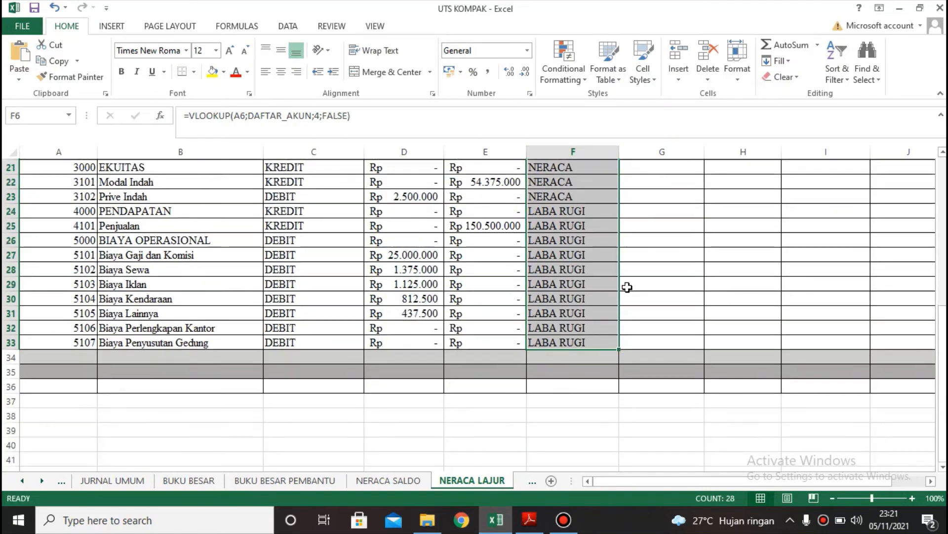
scroll(627, 286, "up", 7)
Start an IF formula in G6, the LABA RUGI DEBIT column, with the logical test F6="LABA RUGI".
left_click(679, 241)
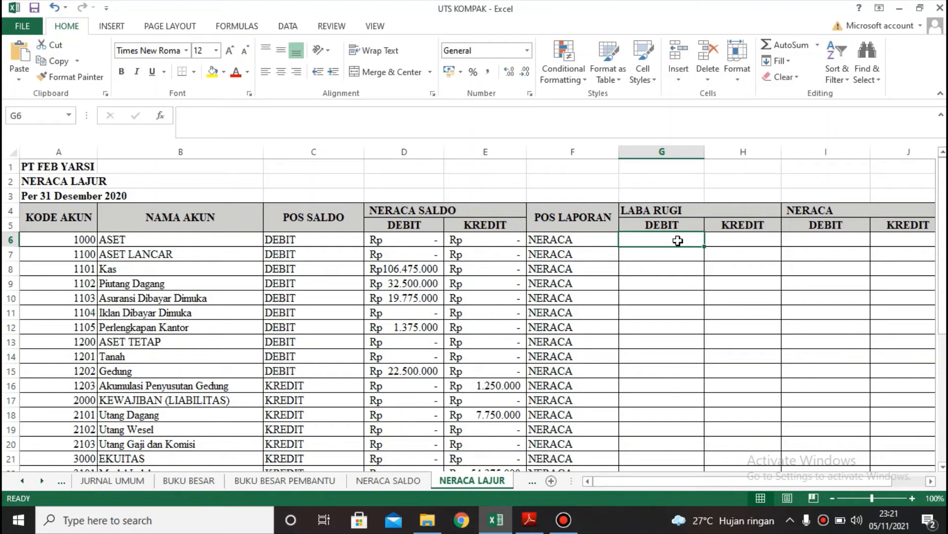
double_click(679, 240)
type("=")
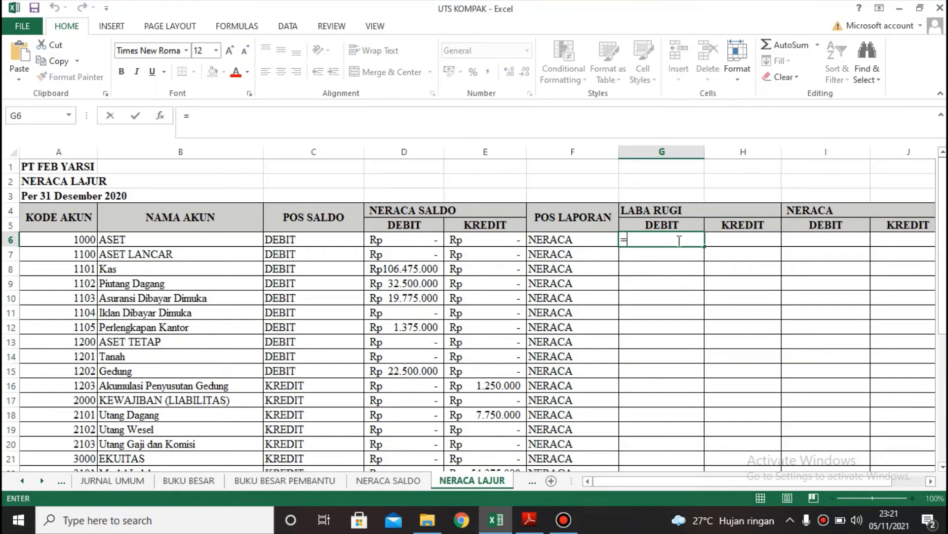
type("IF")
double_click(651, 255)
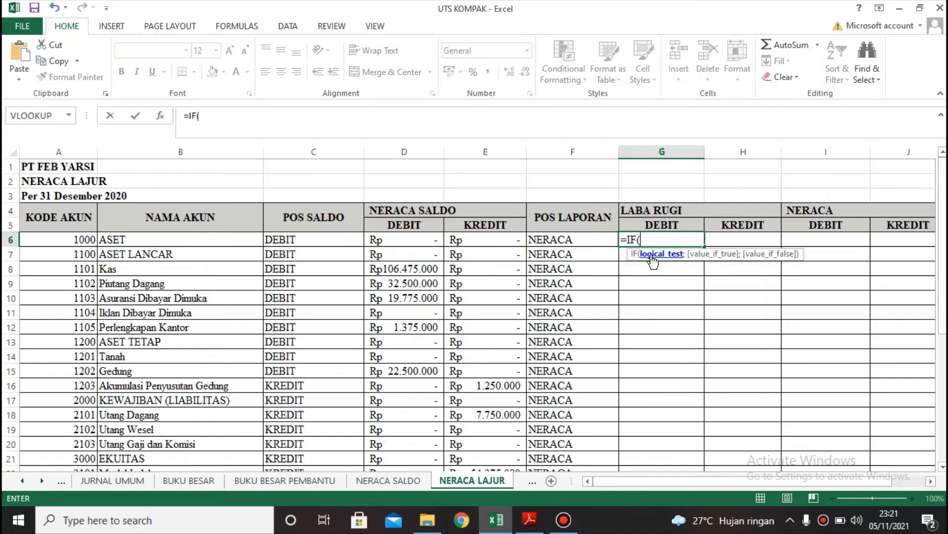
left_click(585, 241)
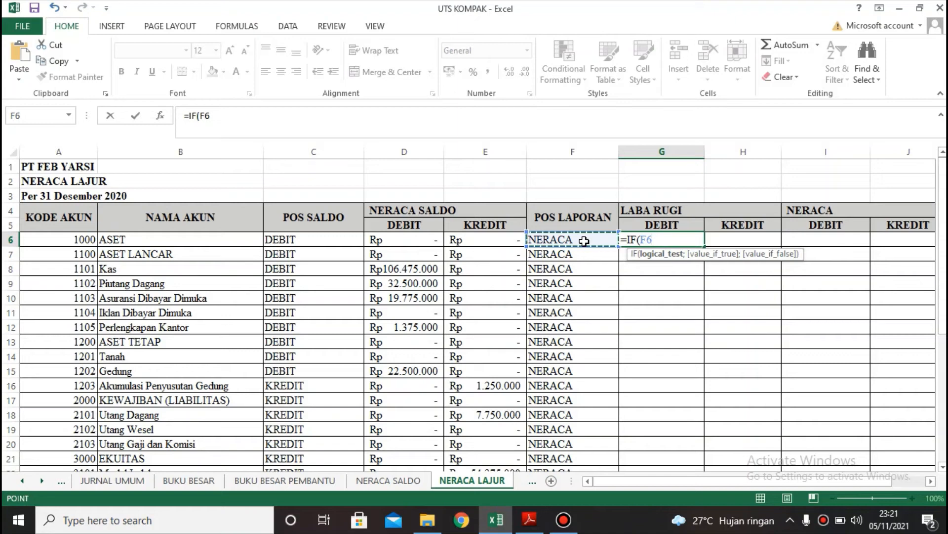
type("=")
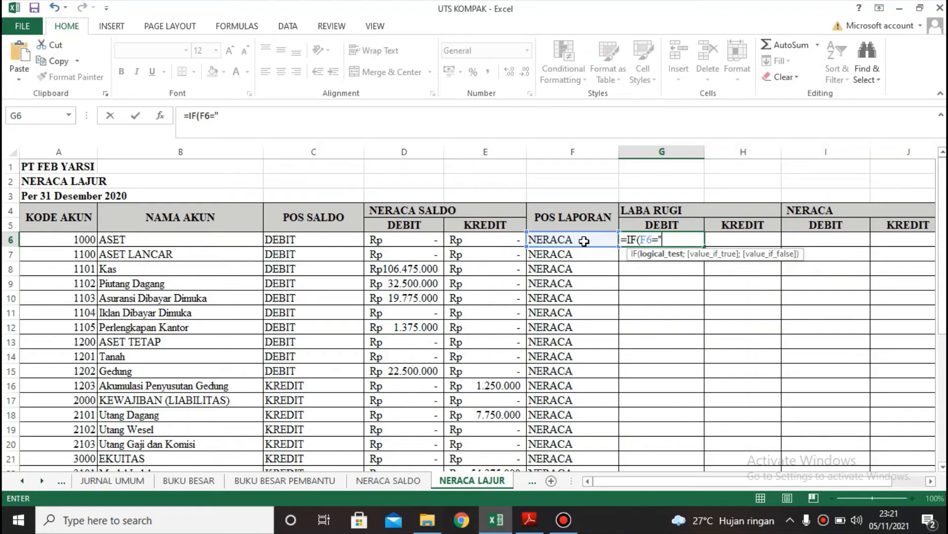
type("\"LABA RUGI")
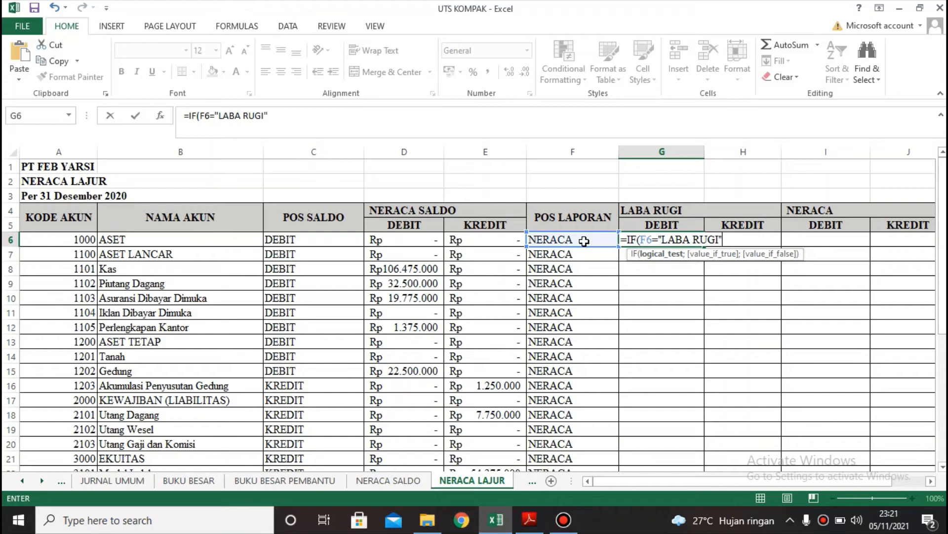
Complete the LABA RUGI DEBIT formula in G6 as =IF(F6="LABA RUGI";D6;0).
type("\";")
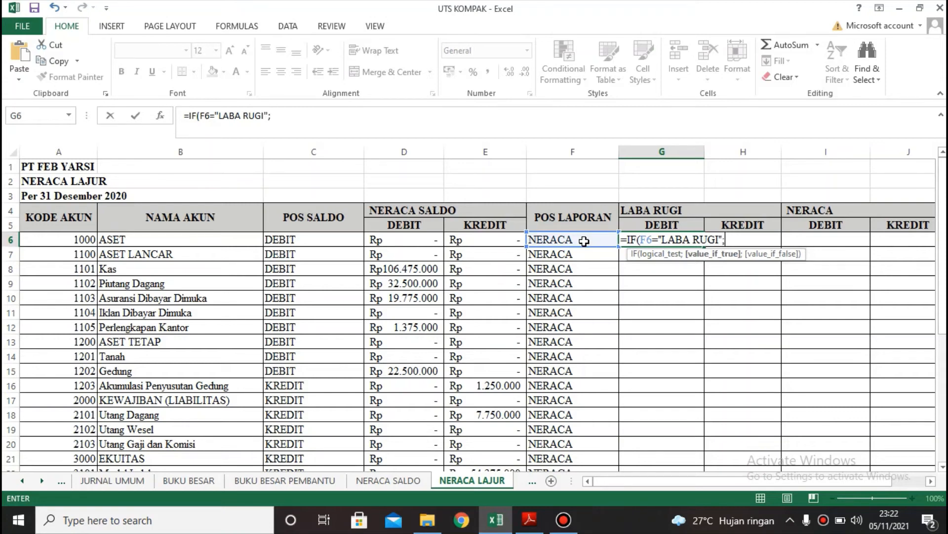
left_click(425, 238)
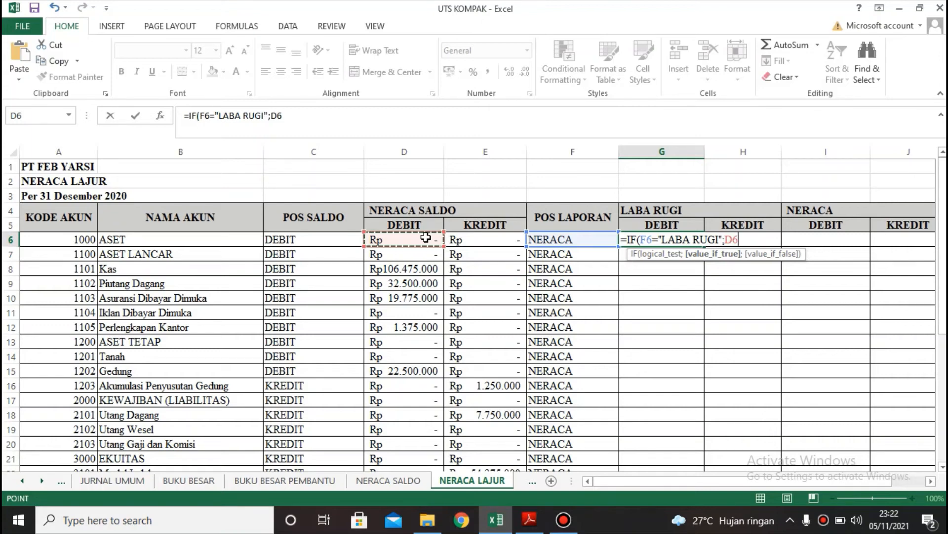
type(";0")
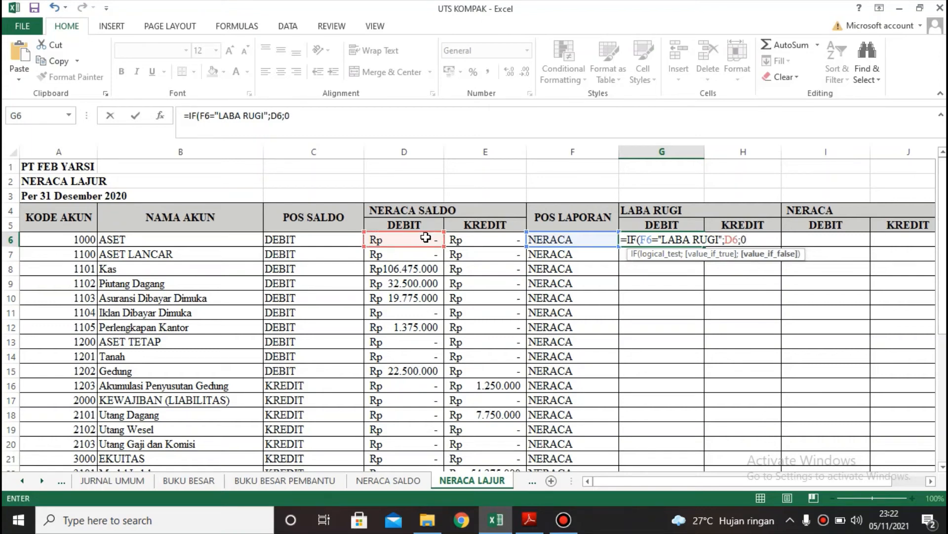
key("Return")
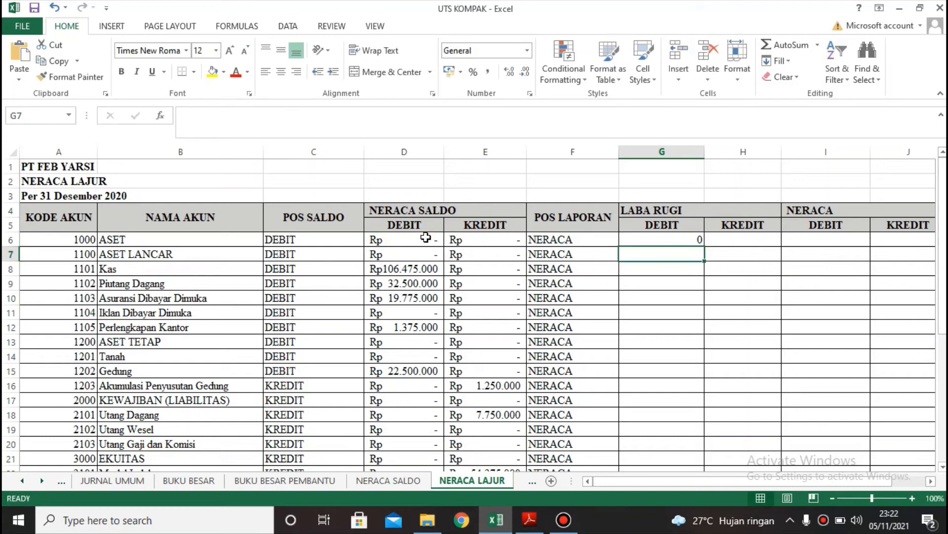
Fill the G6 formula down the LABA RUGI DEBIT column and apply the rupiah Accounting format to column G.
left_click(683, 239)
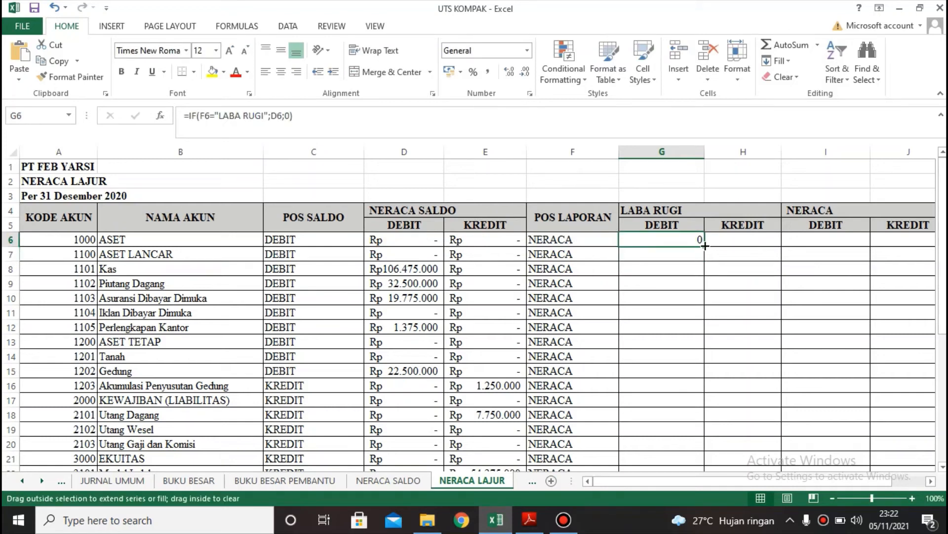
double_click(704, 246)
left_click(676, 144)
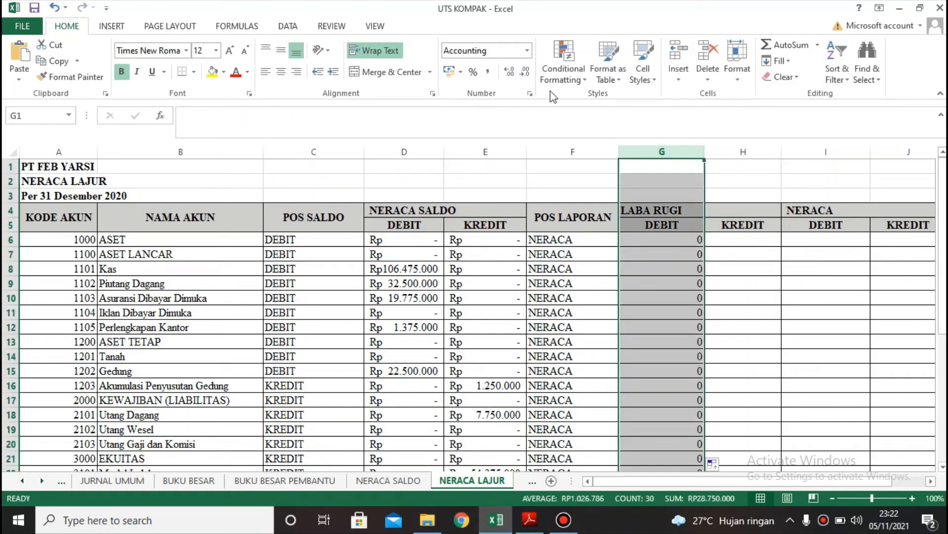
left_click(452, 72)
Enter =IF(F6="LABA RUGI";E6;0) in H6 for the LABA RUGI KREDIT column.
left_click(756, 243)
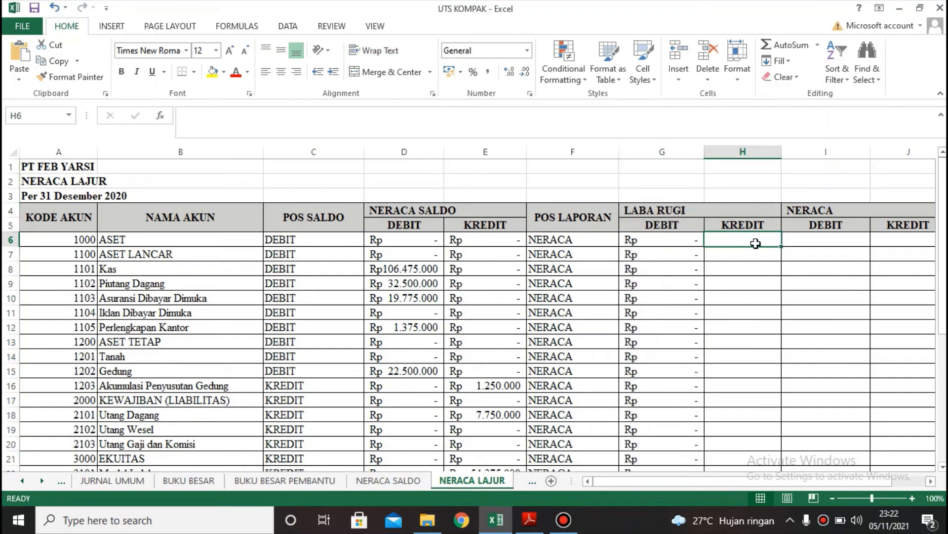
left_click(683, 238)
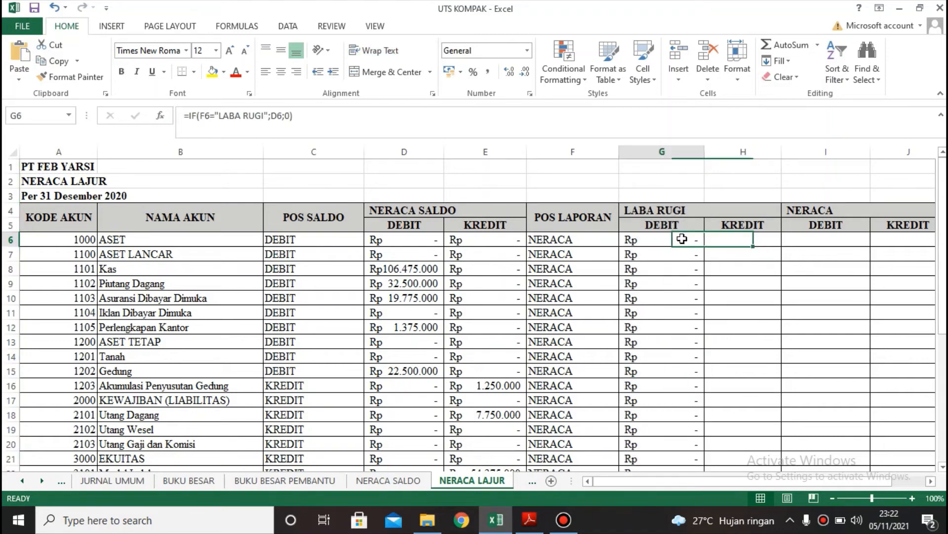
left_click(742, 240)
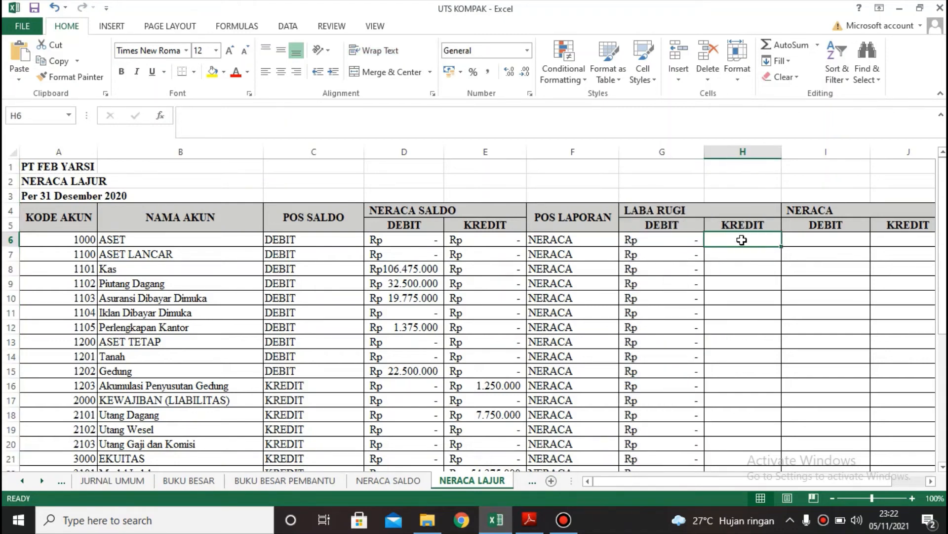
type("=IF")
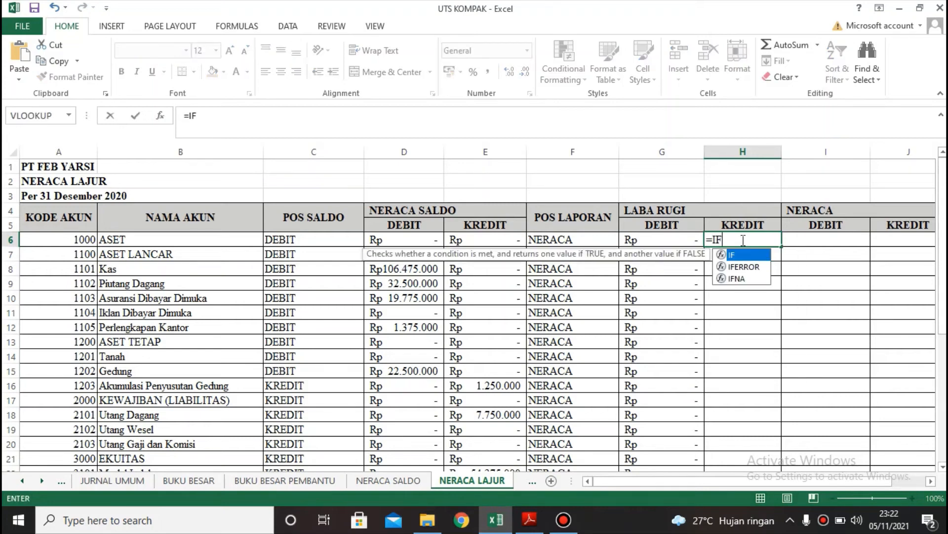
double_click(738, 255)
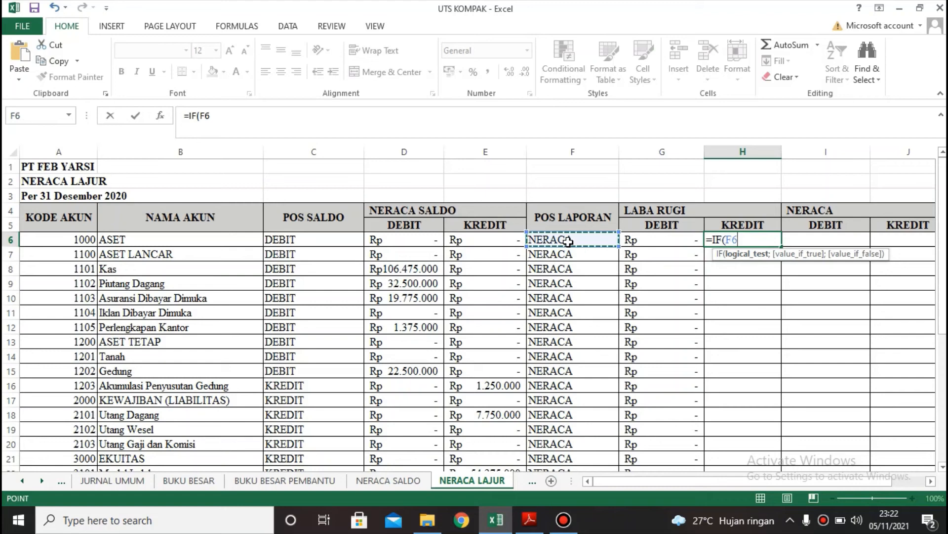
type("=")
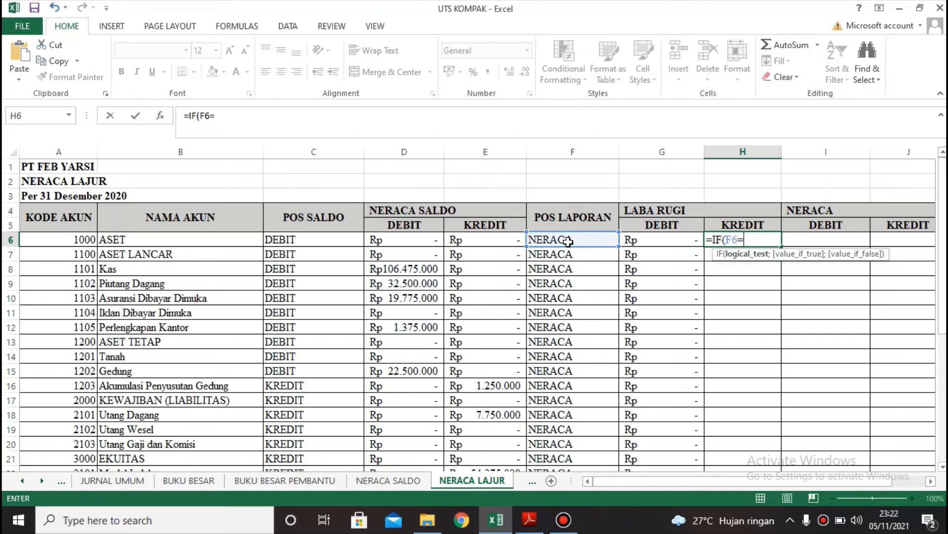
type("\"LABA RUGI")
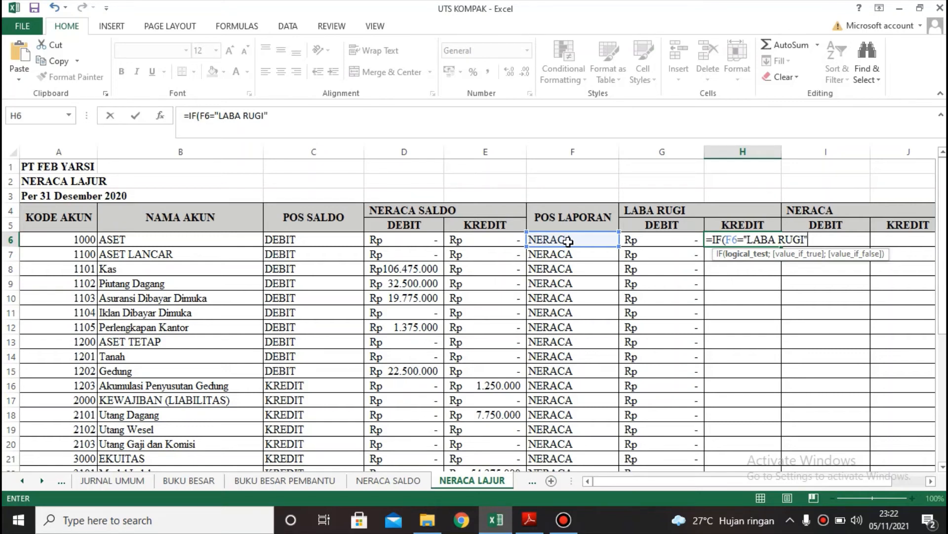
type("\";")
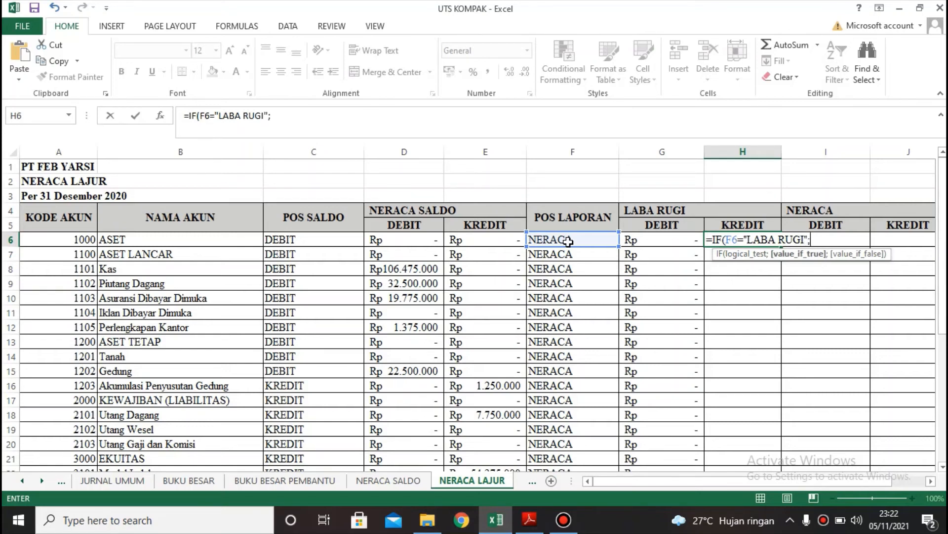
left_click(502, 237)
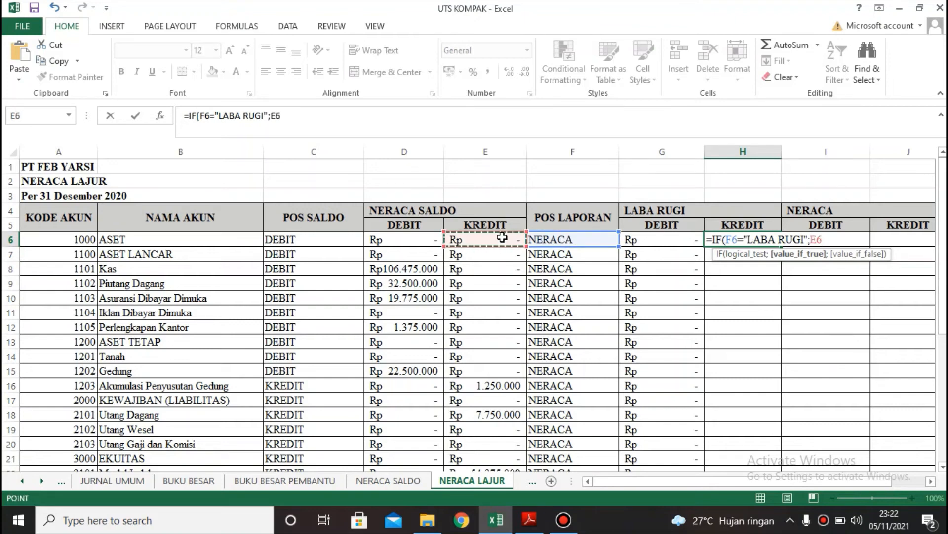
type(";")
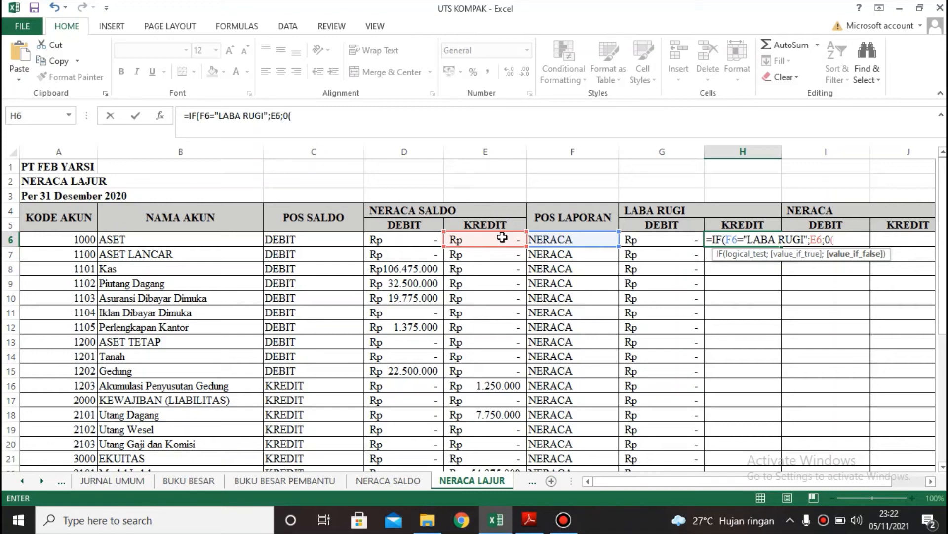
type("0)")
key("Return")
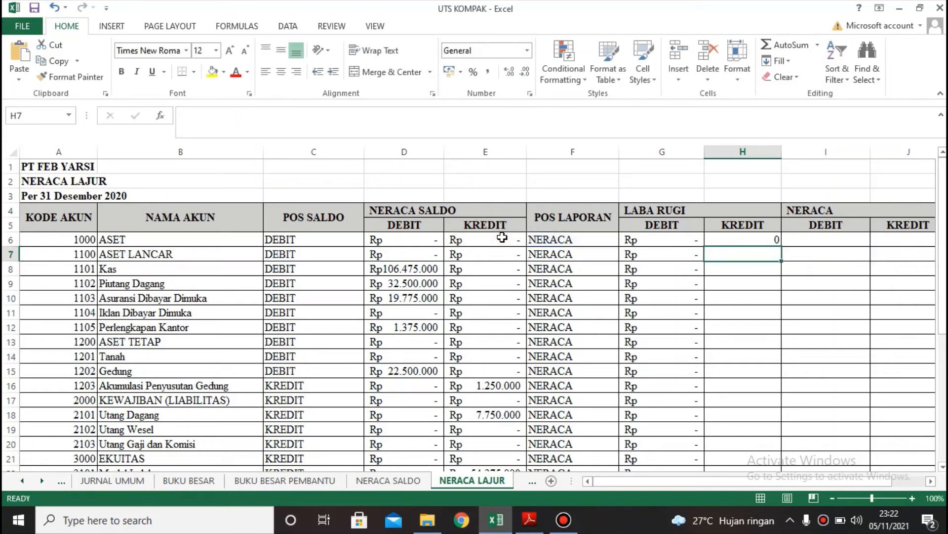
Fill the H6 formula down the LABA RUGI KREDIT column and apply the rupiah Accounting format.
left_click(751, 235)
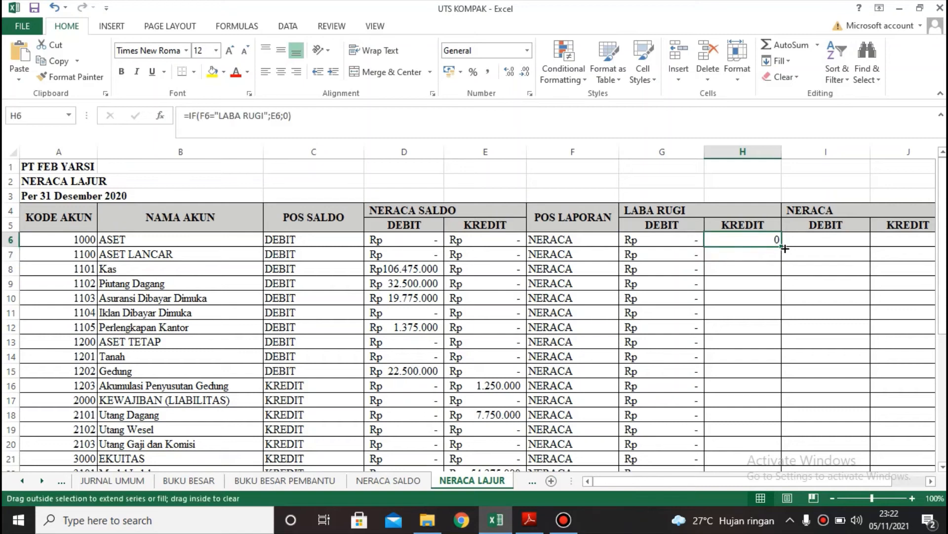
double_click(781, 246)
left_click(448, 72)
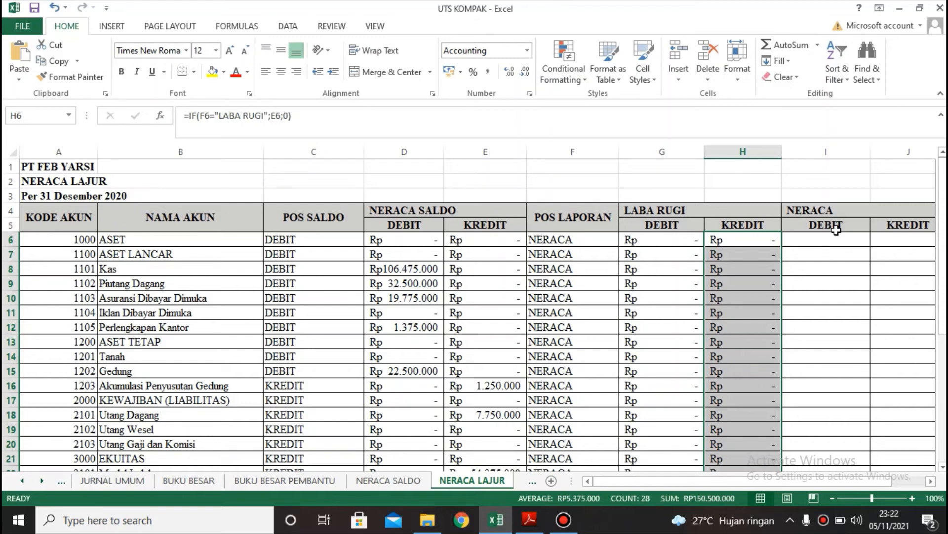
Copy the formula text of G6, keeping its references, into I6 under NERACA DEBIT.
left_click(684, 243)
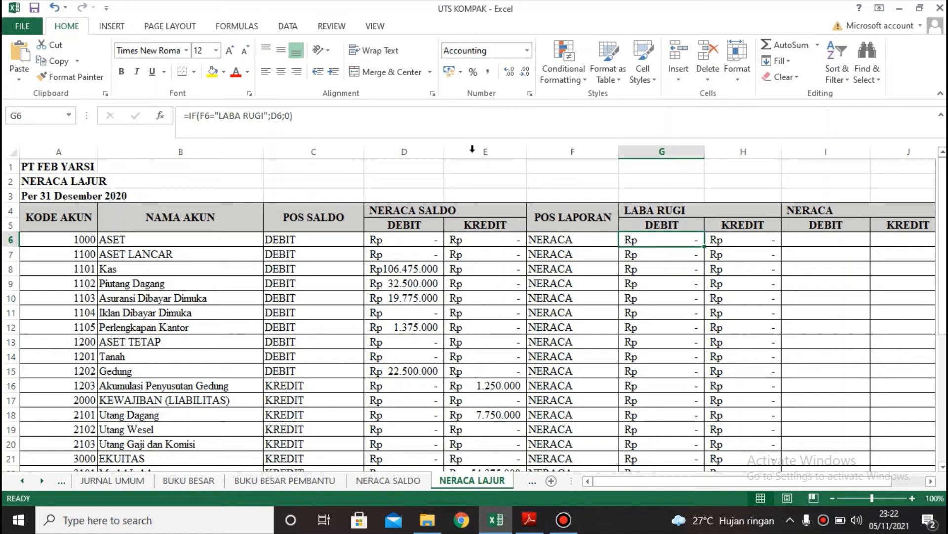
left_click_drag(320, 115, 149, 116)
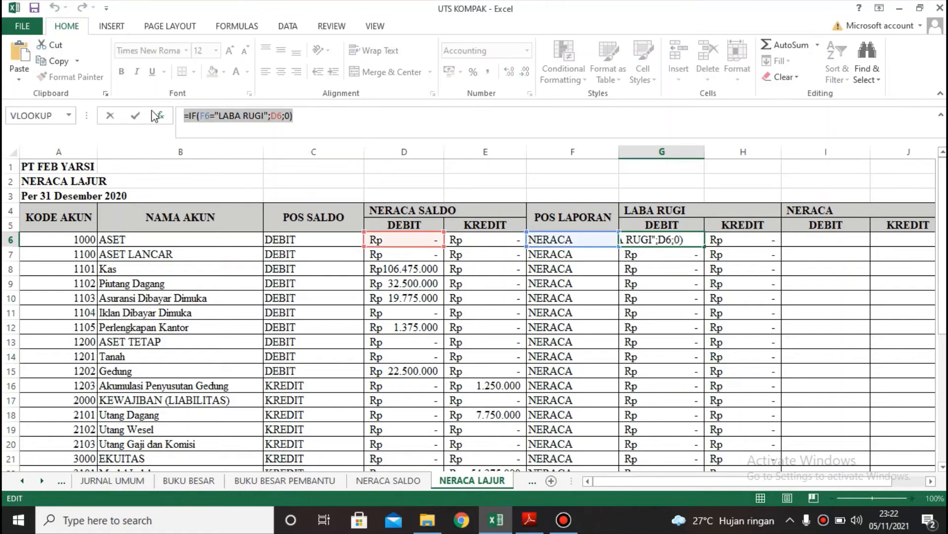
key("ctrl+c")
key("Escape")
key("Right")
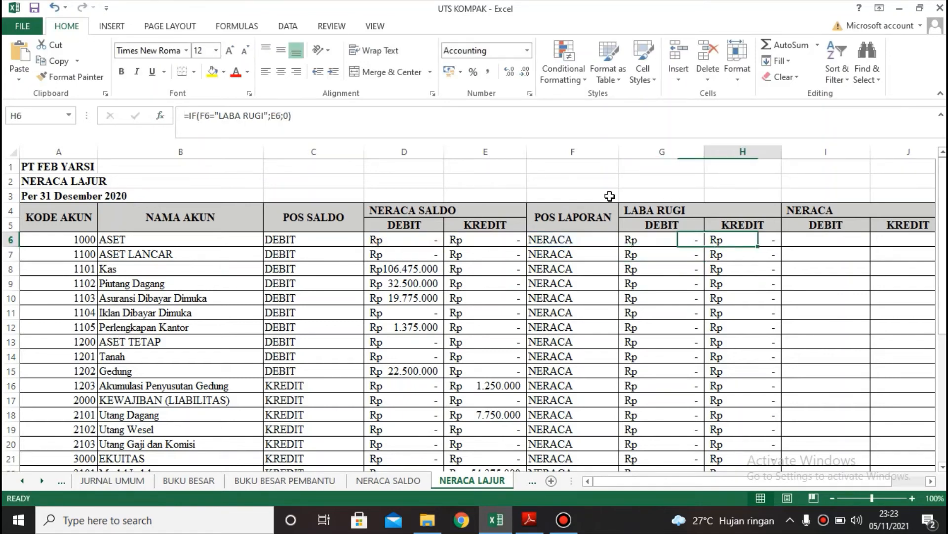
key("Right")
key("ctrl+v")
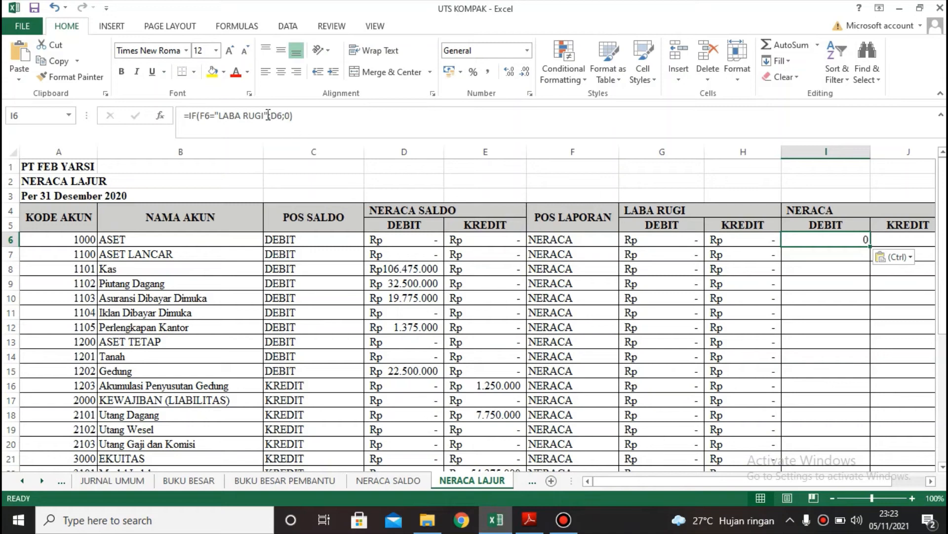
Change the condition text in the I6 formula to "NERACA".
left_click(268, 115)
key("BackSpace")
key("BackSpace")
key("BackSpace")
key("BackSpace")
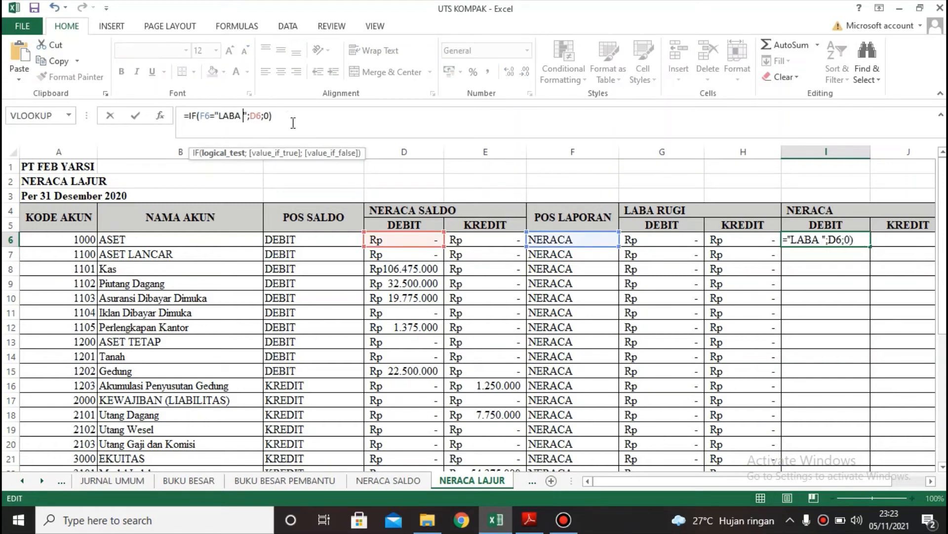
key("BackSpace")
key("BackSpace")
key("BackSpace")
key("BackSpace")
key("BackSpace")
type("NERA")
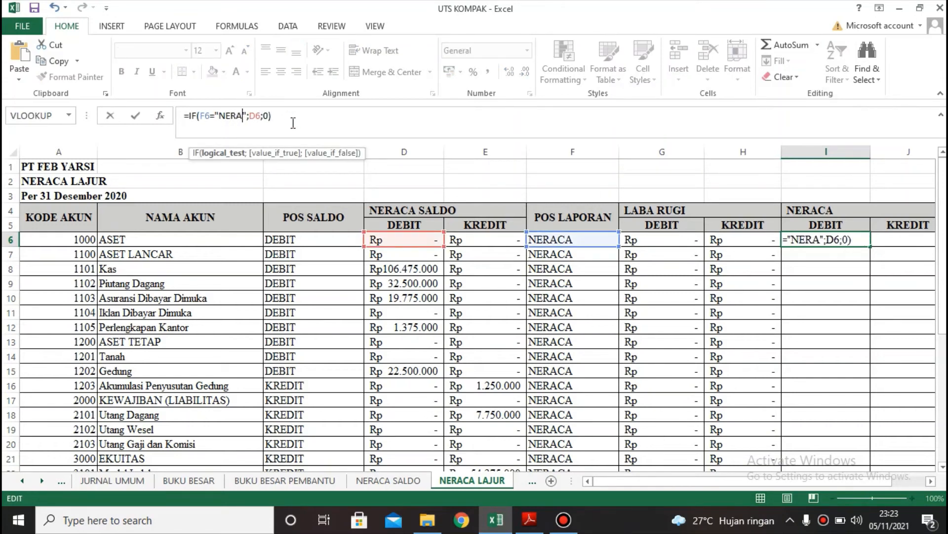
type("CA")
key("Return")
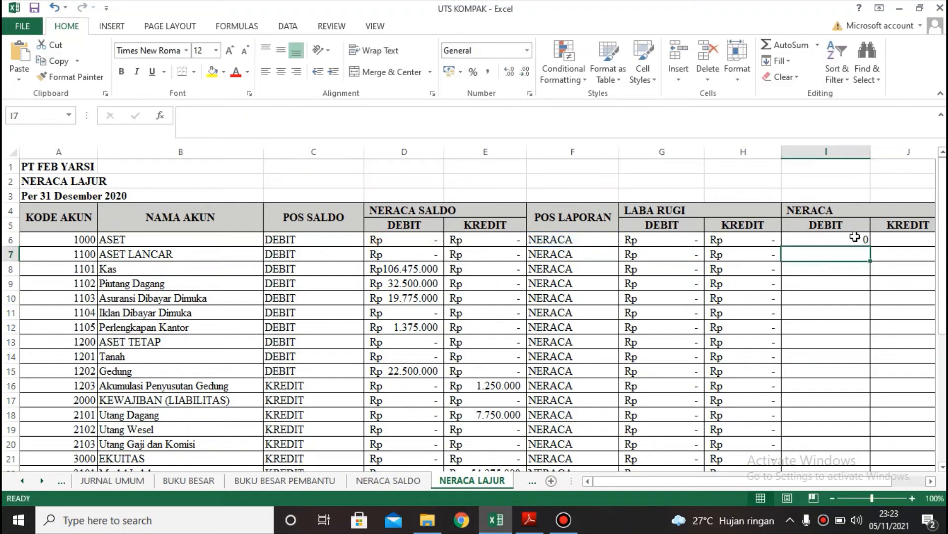
Fill the I6 formula down the NERACA DEBIT column and apply the rupiah Accounting format.
left_click(867, 243)
double_click(871, 250)
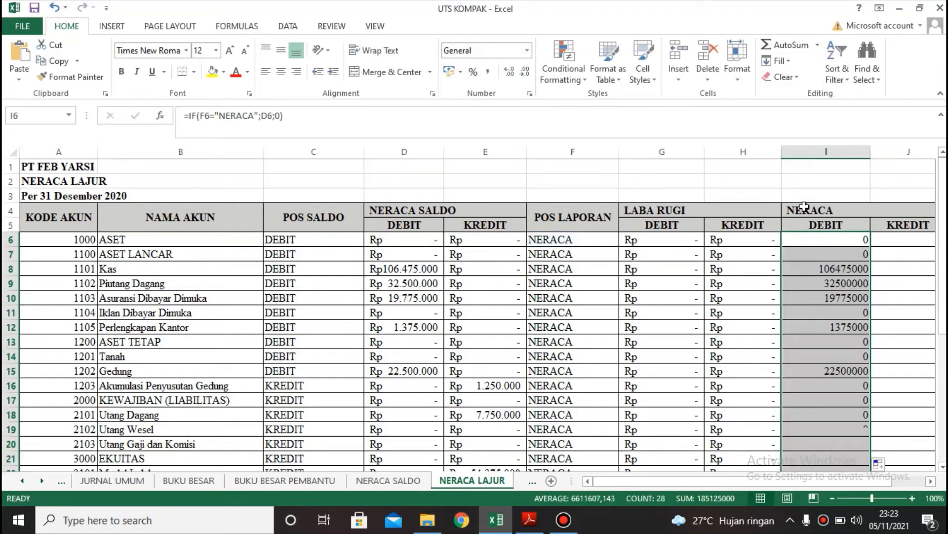
left_click(449, 72)
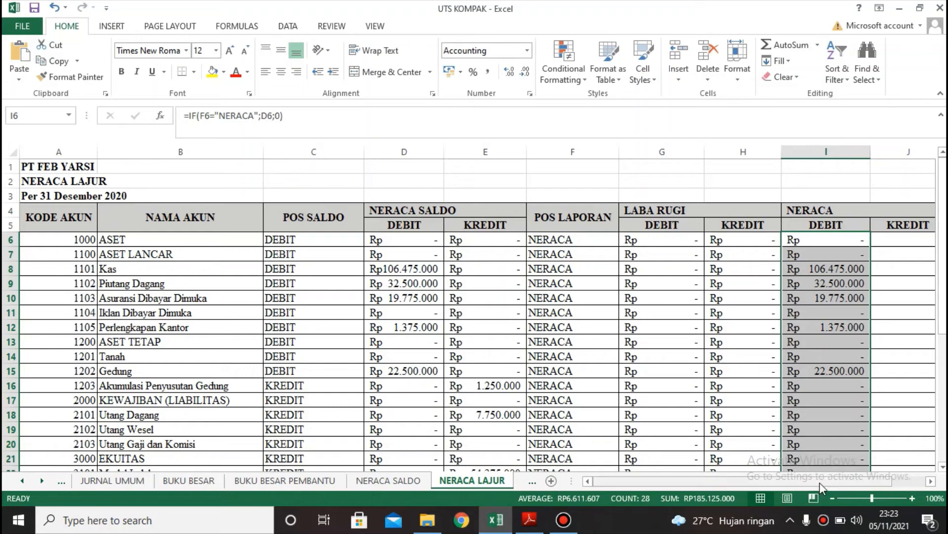
Copy the formula text of H6 in the LABA RUGI KREDIT column.
left_click_drag(820, 482, 850, 481)
left_click(838, 242)
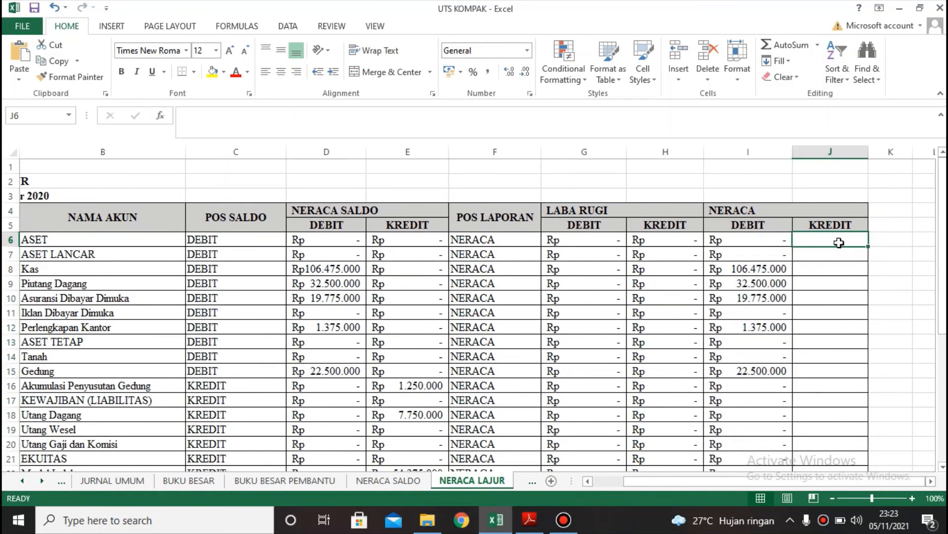
left_click(679, 245)
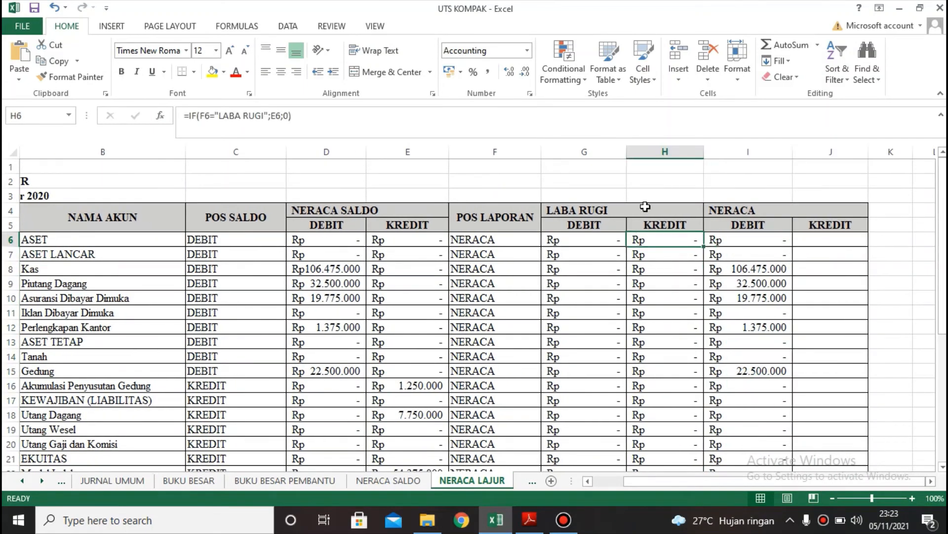
left_click_drag(321, 116, 168, 117)
key("ctrl+c")
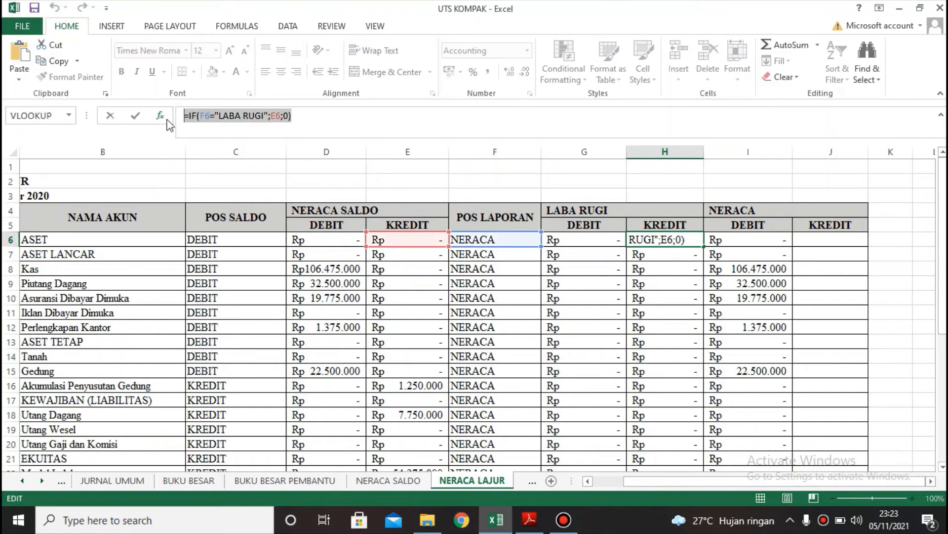
type("=")
left_click(815, 239)
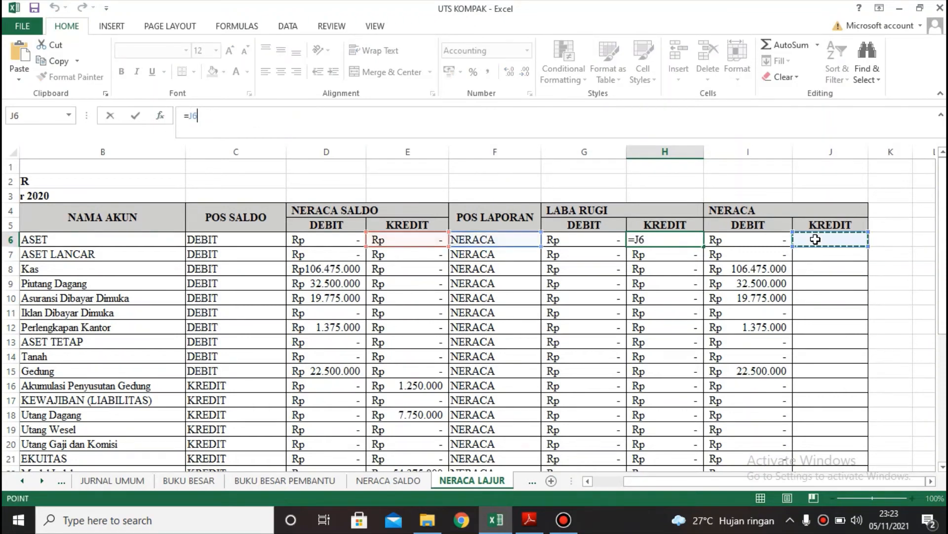
left_click(665, 240)
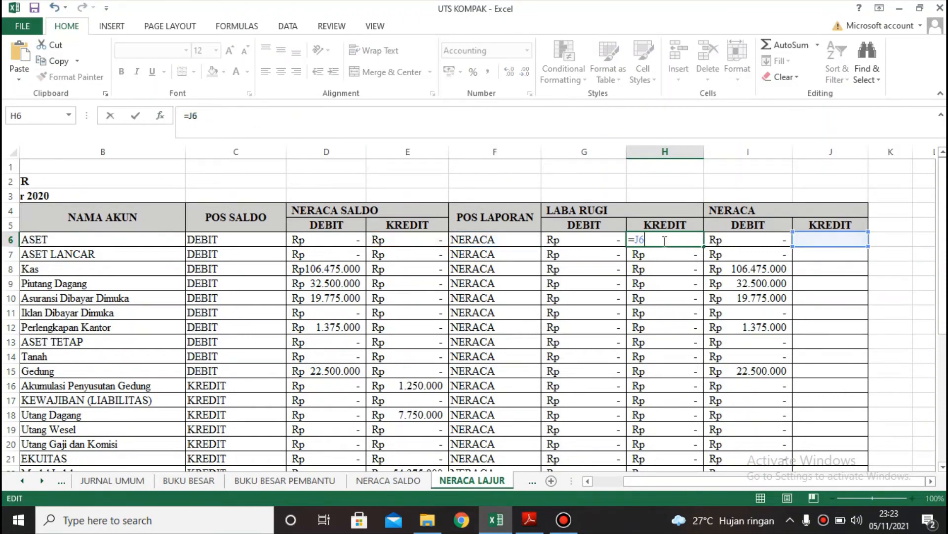
key("BackSpace")
key("BackSpace")
key("BackSpace")
key("ctrl+v")
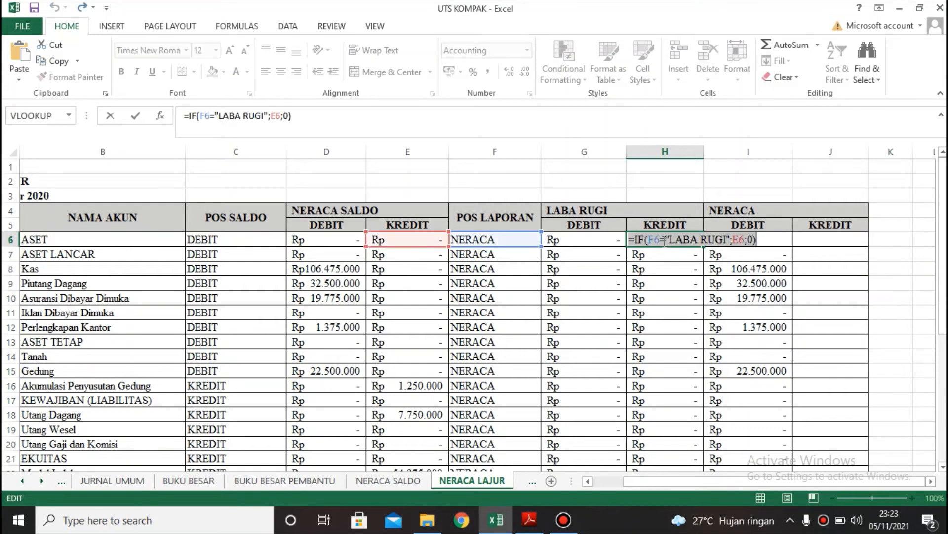
key("Return")
left_click(677, 243)
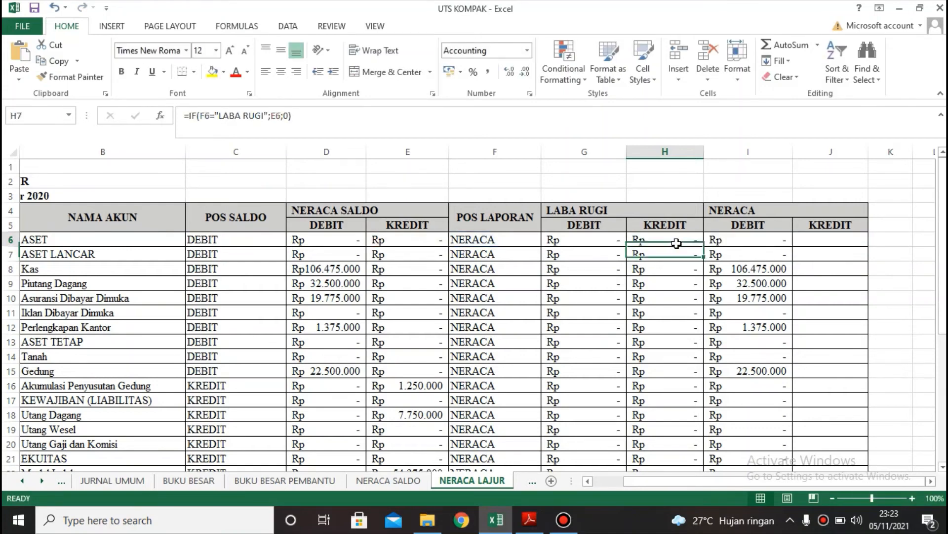
Copy the formula text of H6, keeping its references, into J6 under NERACA KREDIT.
left_click(210, 111)
left_click_drag(210, 111, 79, 107)
key("ctrl+c")
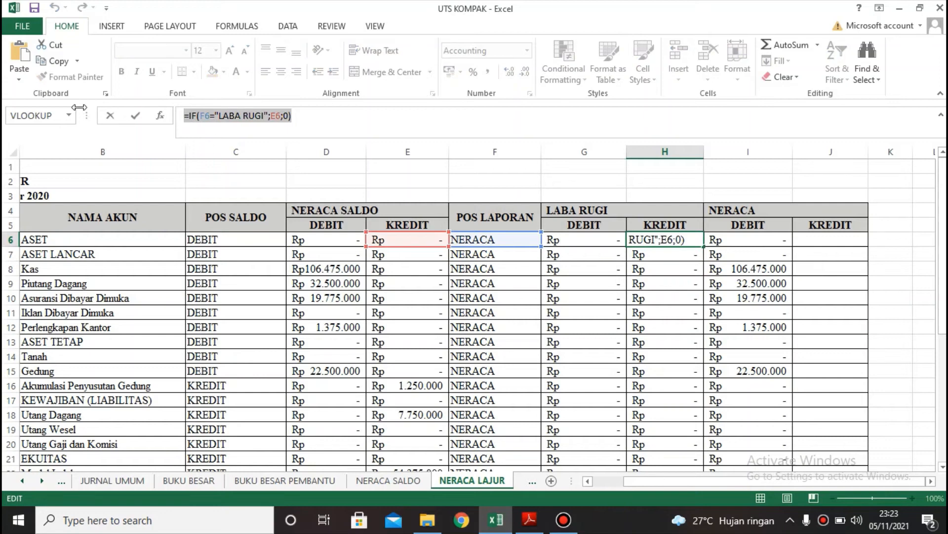
key("Return")
left_click(840, 239)
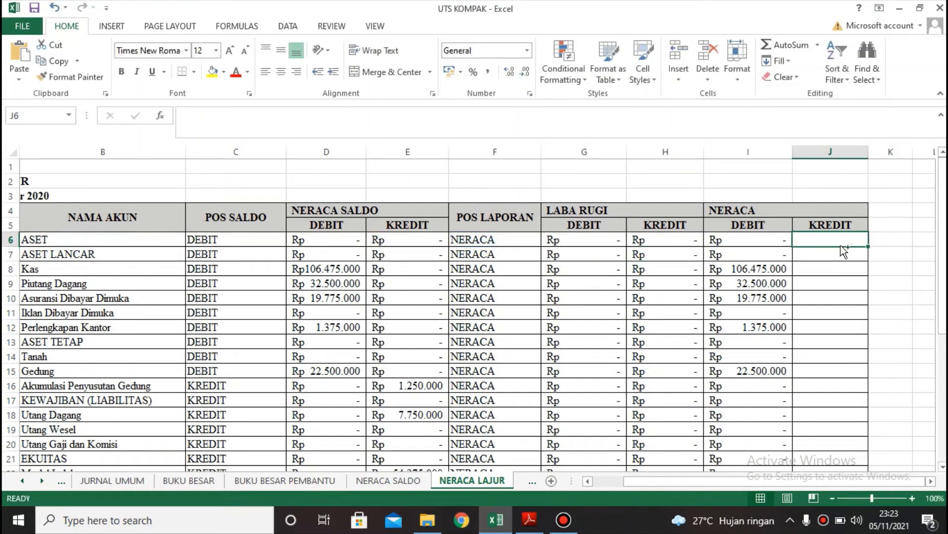
key("ctrl+v")
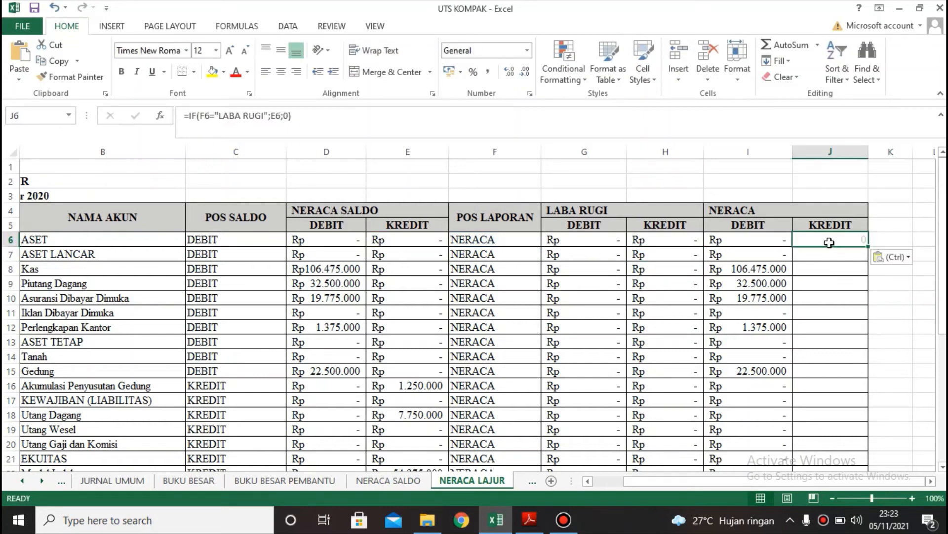
Change the condition text in the J6 formula to "NERACA".
left_click(270, 115)
key("BackSpace")
key("BackSpace")
key("BackSpace")
key("BackSpace")
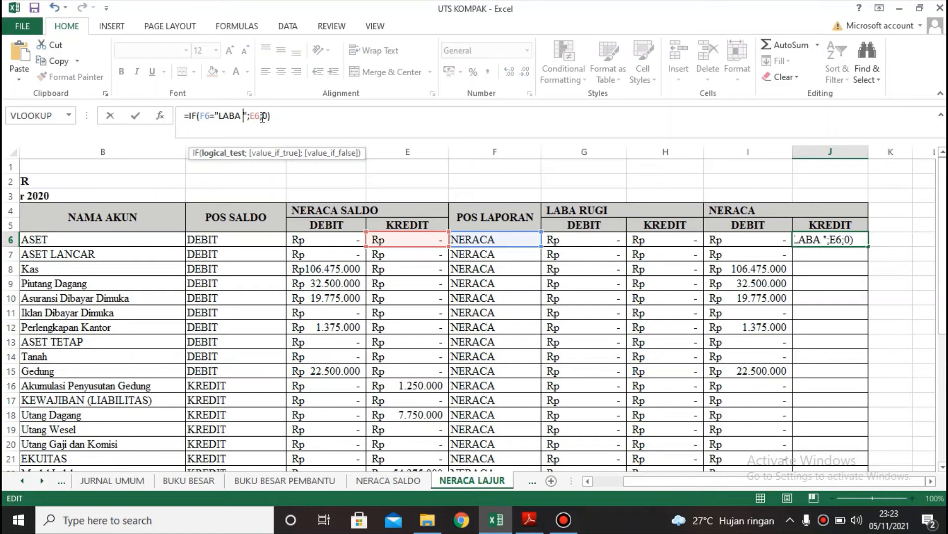
key("BackSpace")
key("BackSpace")
key("BackSpace")
key("BackSpace")
key("BackSpace")
type("NERAC")
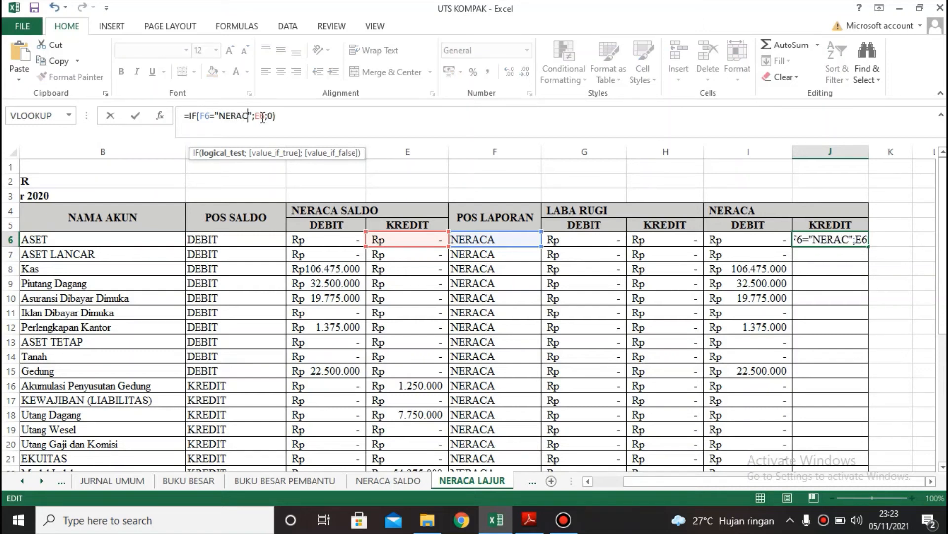
type("A")
key("Return")
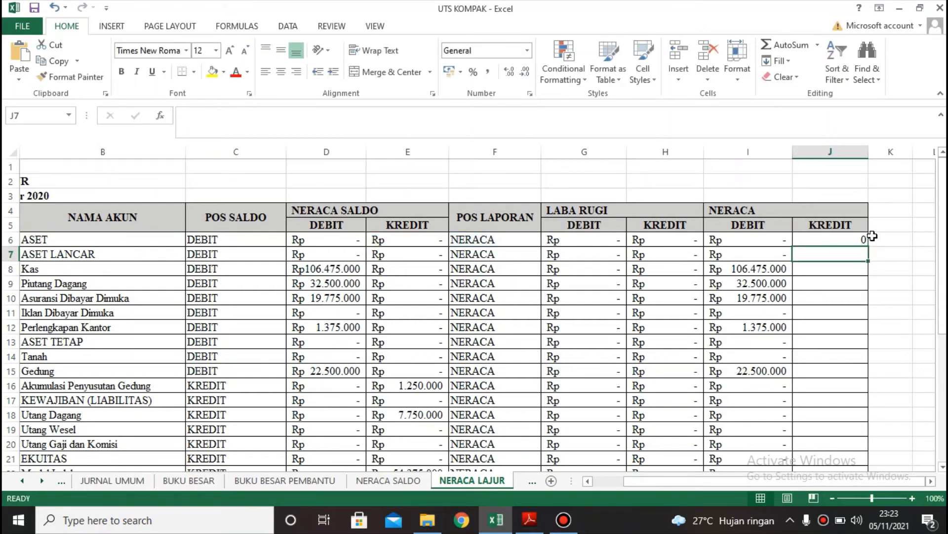
Fill the J6 formula down the NERACA KREDIT column and apply the rupiah Accounting format.
left_click(840, 240)
double_click(868, 247)
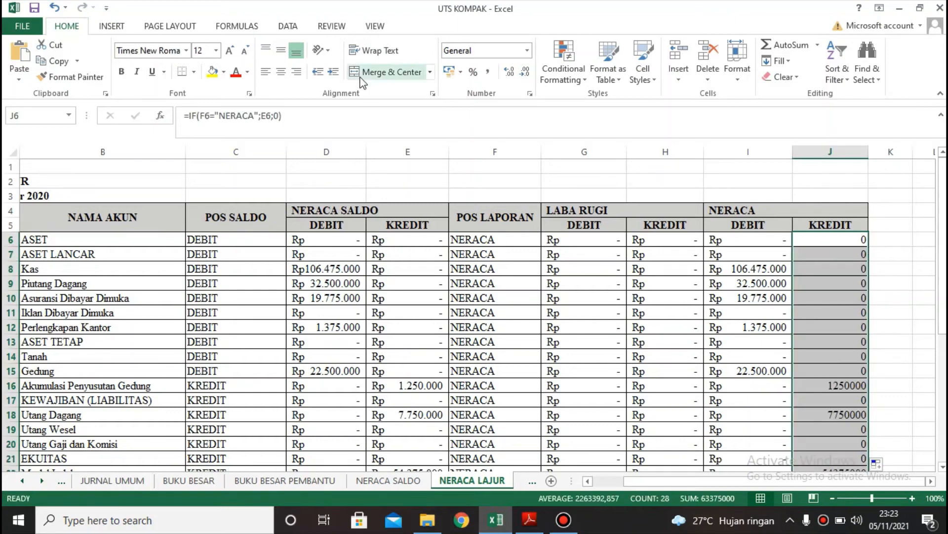
left_click(449, 71)
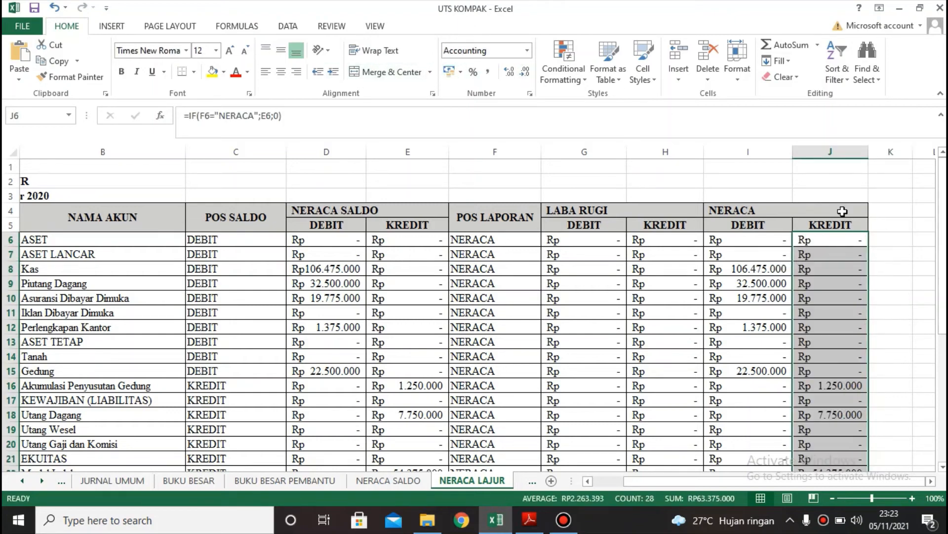
Widen columns J and H slightly so their rupiah amounts fit.
left_click_drag(865, 148, 874, 149)
scroll(677, 265, "down", 6)
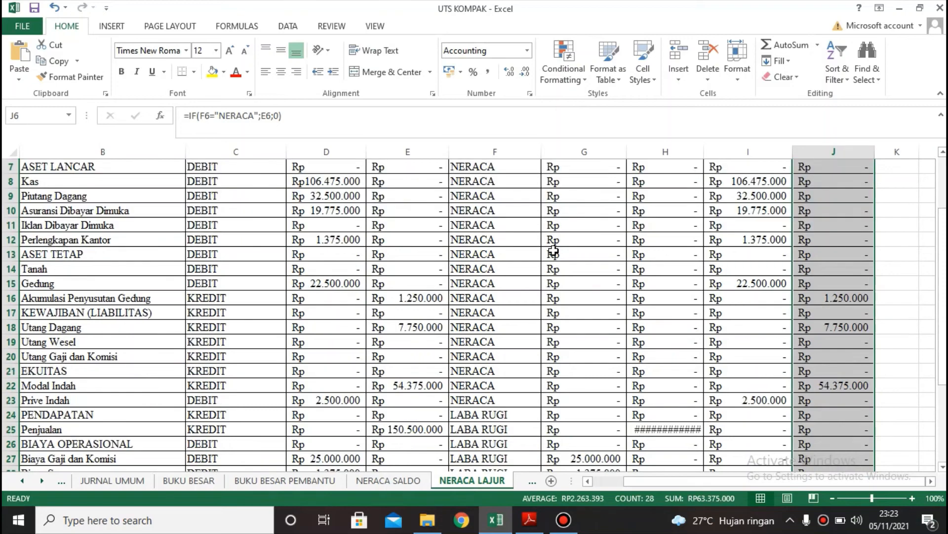
left_click_drag(704, 148, 713, 148)
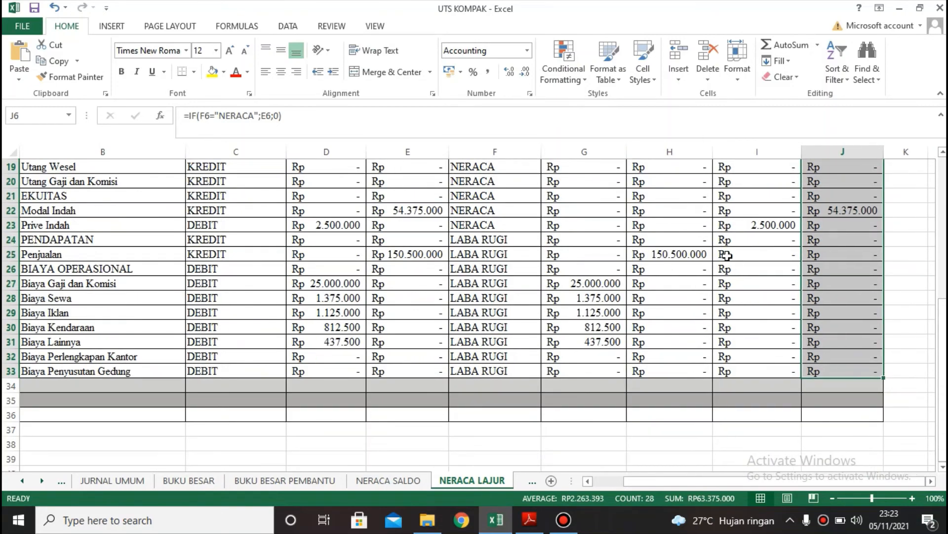
Enter a bold TOTAL label in B34 below the last account name.
scroll(675, 273, "up", 3)
scroll(675, 274, "up", 3)
scroll(489, 276, "down", 7)
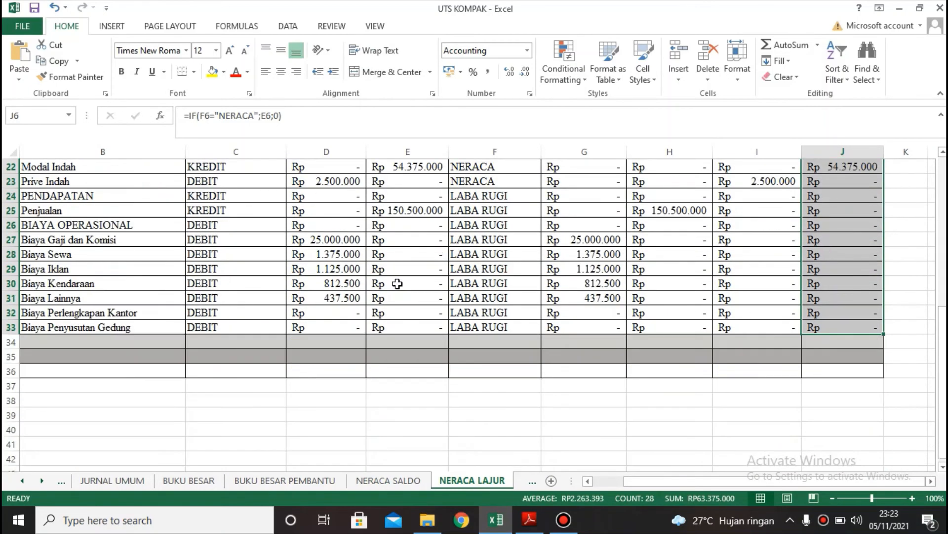
scroll(345, 315, "up", 7)
scroll(345, 316, "down", 5)
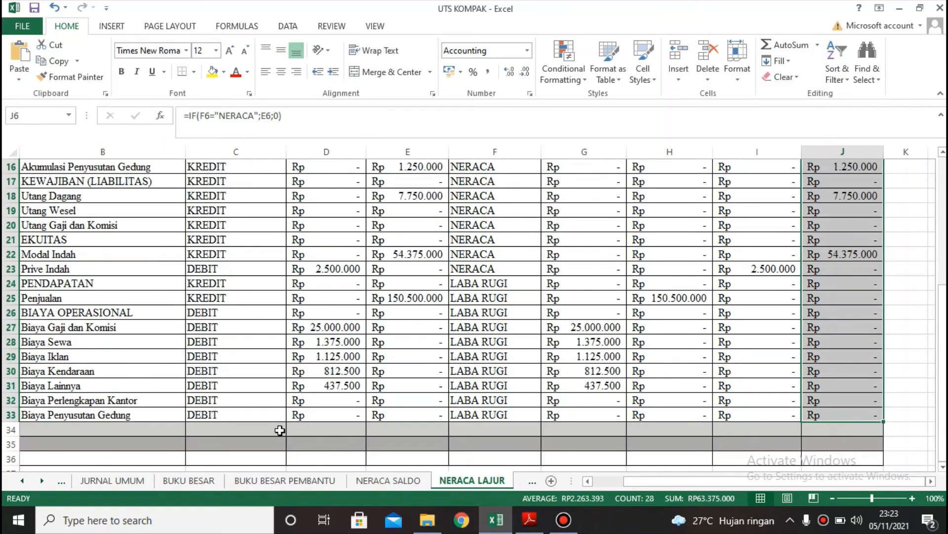
left_click(110, 431)
key("Left")
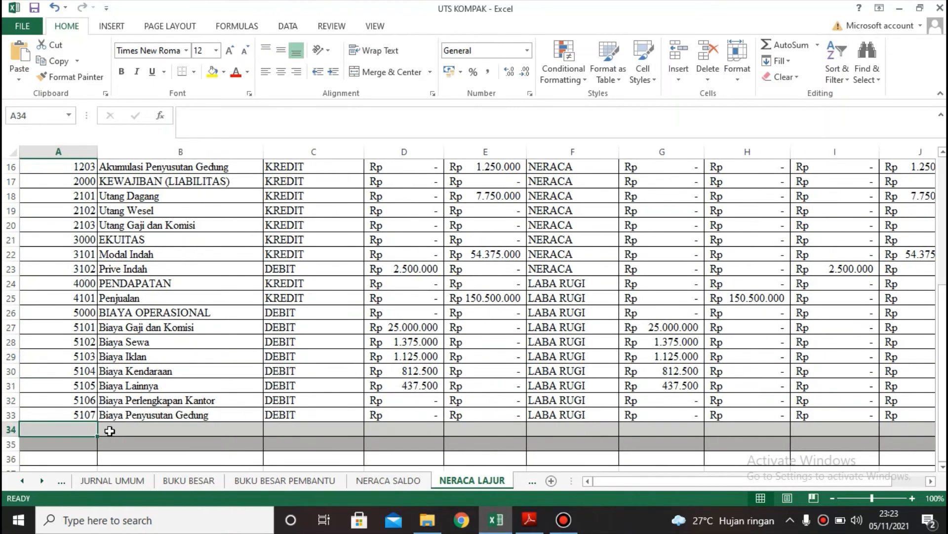
left_click(110, 431)
type("Tanah")
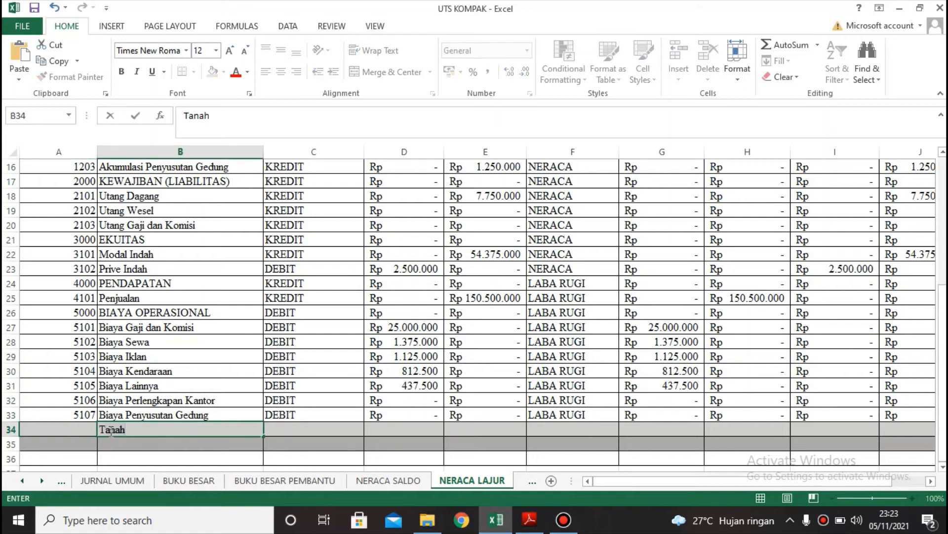
key("BackSpace")
key("BackSpace")
key("BackSpace")
key("BackSpace")
type("tota")
type("TOTAL")
key("ctrl+b")
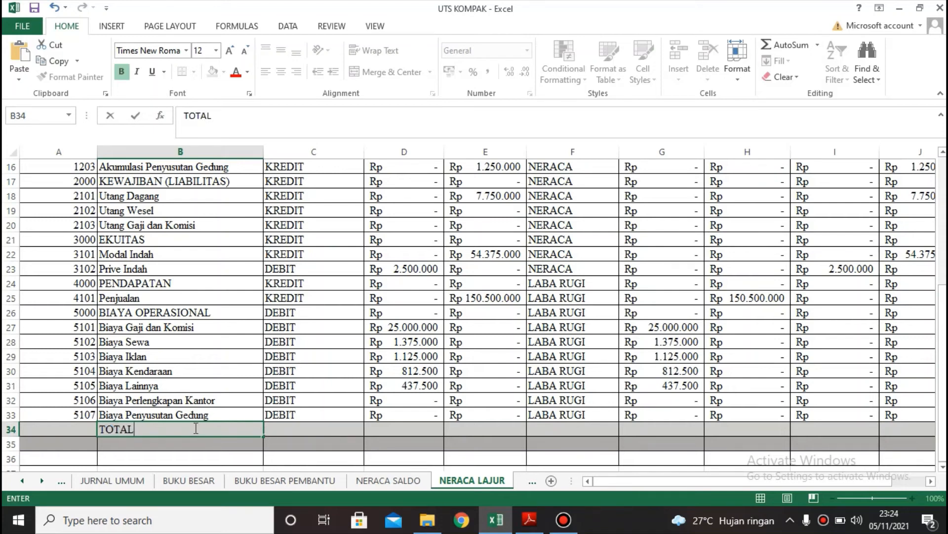
left_click_drag(197, 428, 70, 429)
key("ctrl+b")
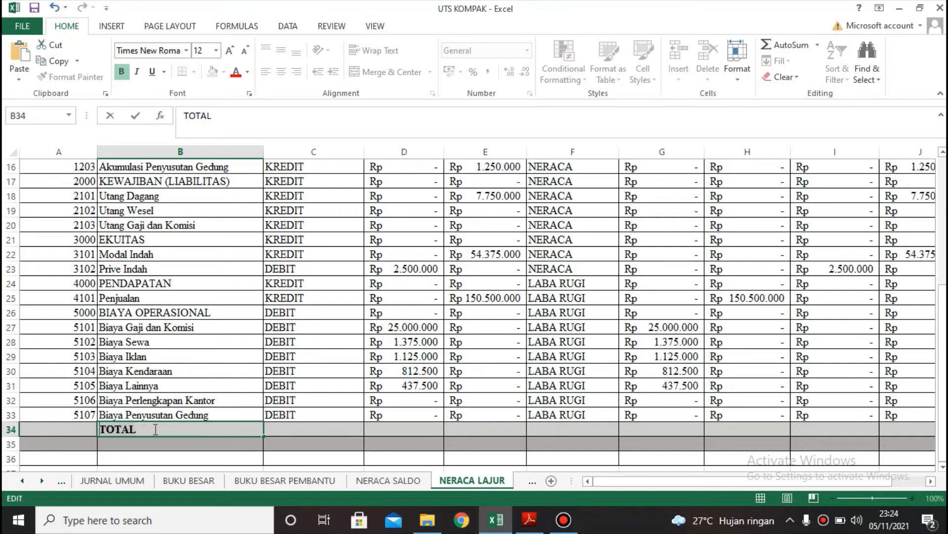
Total the NERACA SALDO DEBIT column in D34 with =SUM(D6:D33).
left_click(388, 425)
type("=SUM")
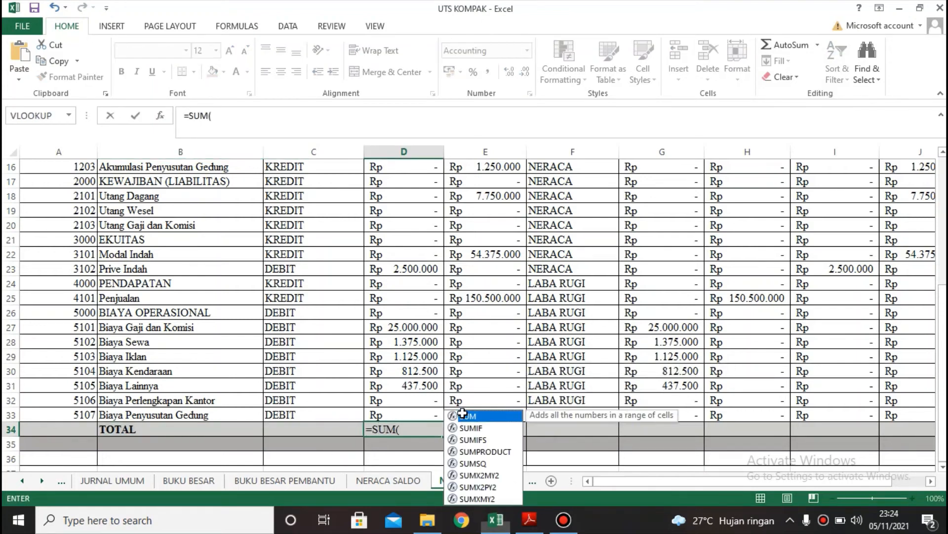
type("(")
scroll(437, 277, "up", 5)
left_click_drag(425, 240, 425, 431)
type(")")
key("Return")
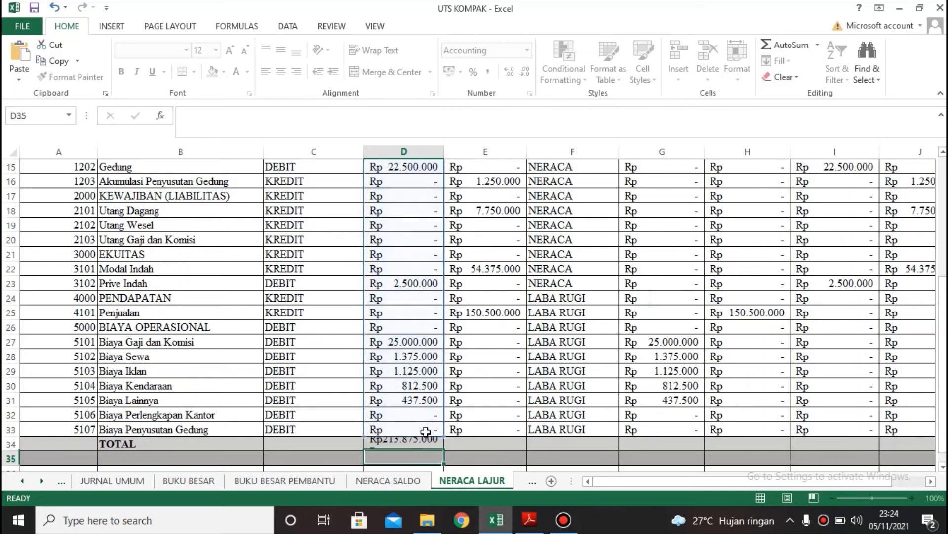
Extend the D34 total across to E34 and make both totals bold.
left_click(424, 443)
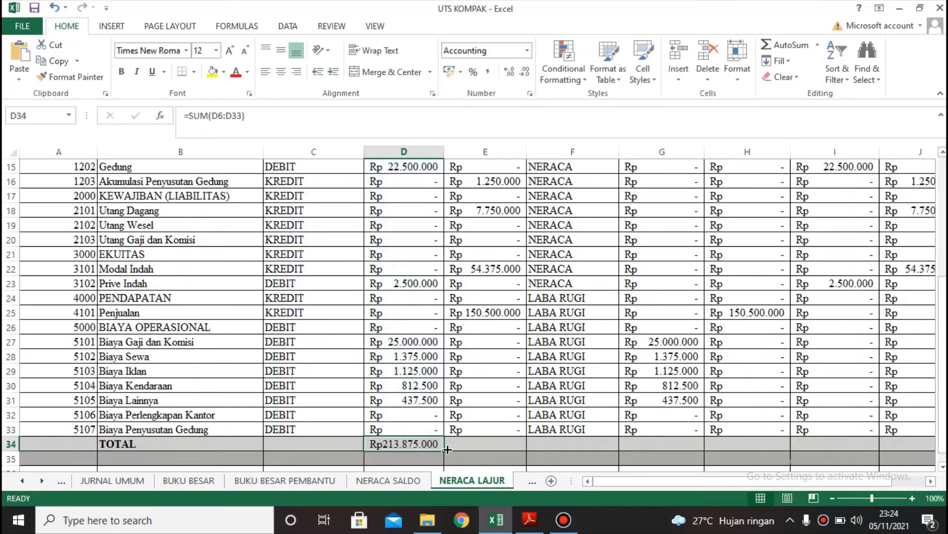
left_click_drag(448, 449, 494, 441)
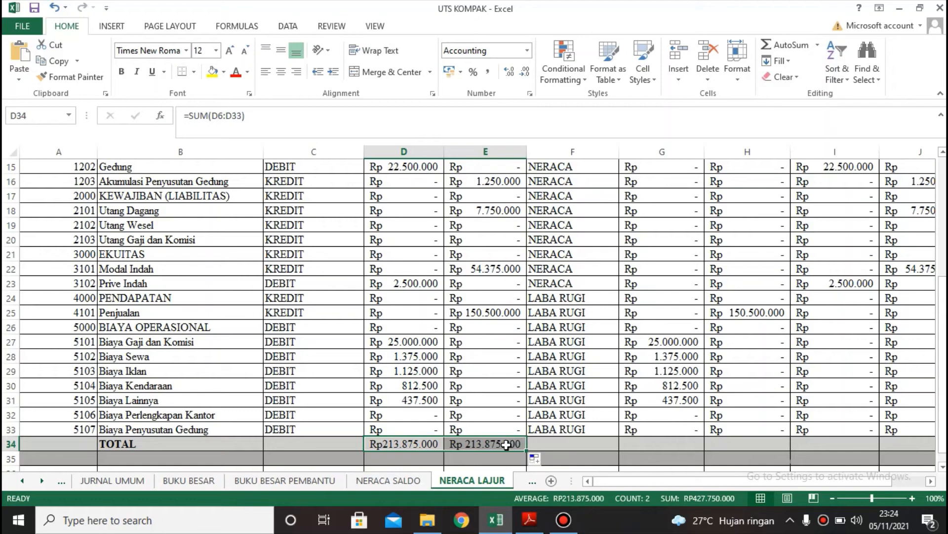
key("ctrl+b")
Total the LABA RUGI DEBIT column in G34 with =SUM(G6:G33).
left_click(646, 447)
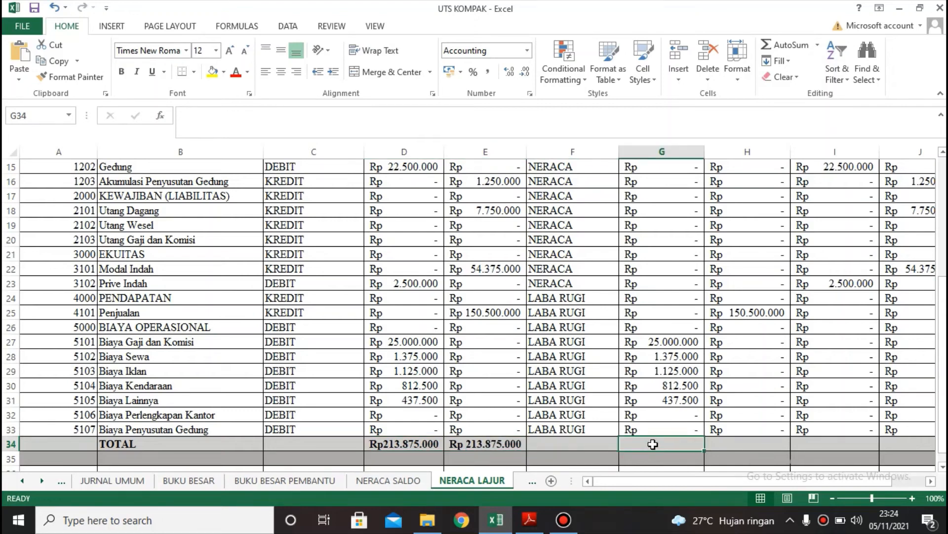
scroll(654, 445, "up", 5)
scroll(654, 445, "down", 5)
type("=SUM")
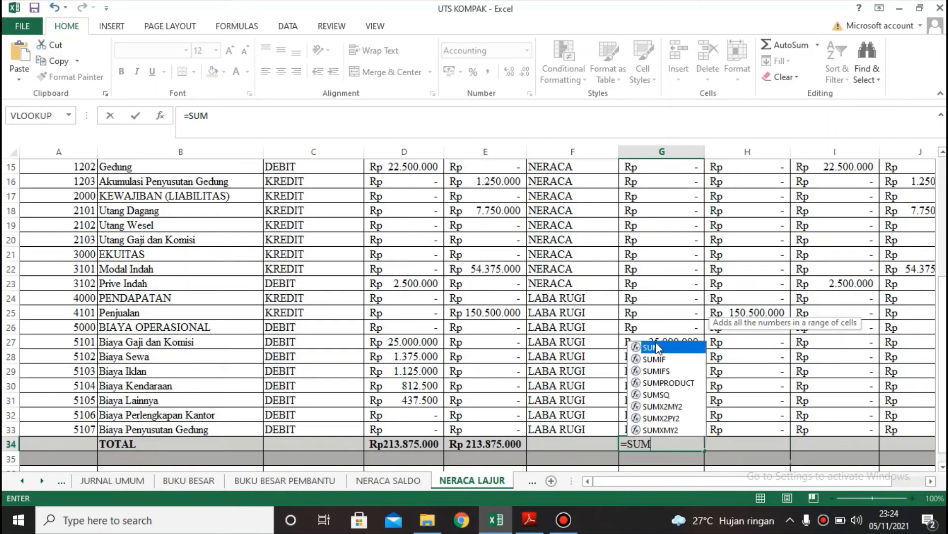
double_click(657, 347)
scroll(683, 262, "up", 4)
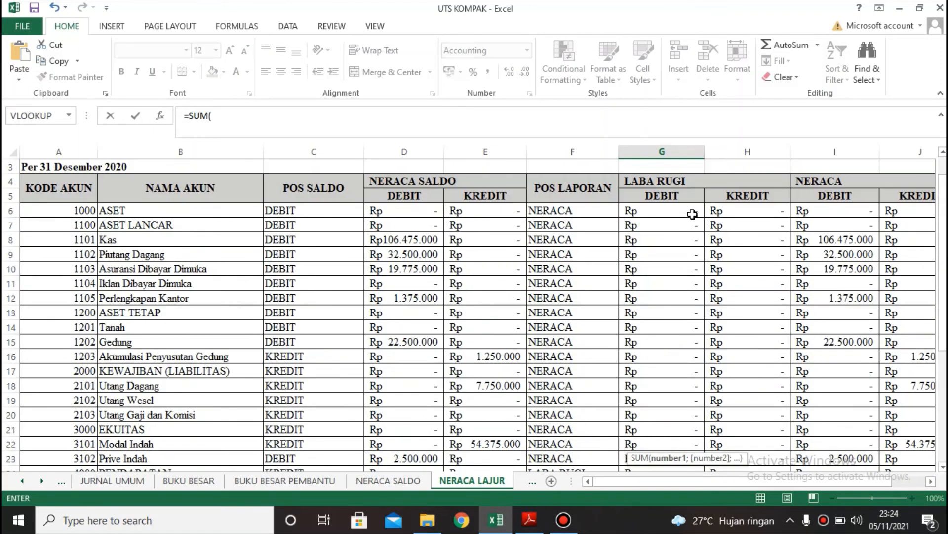
left_click_drag(692, 214, 690, 430)
type(")")
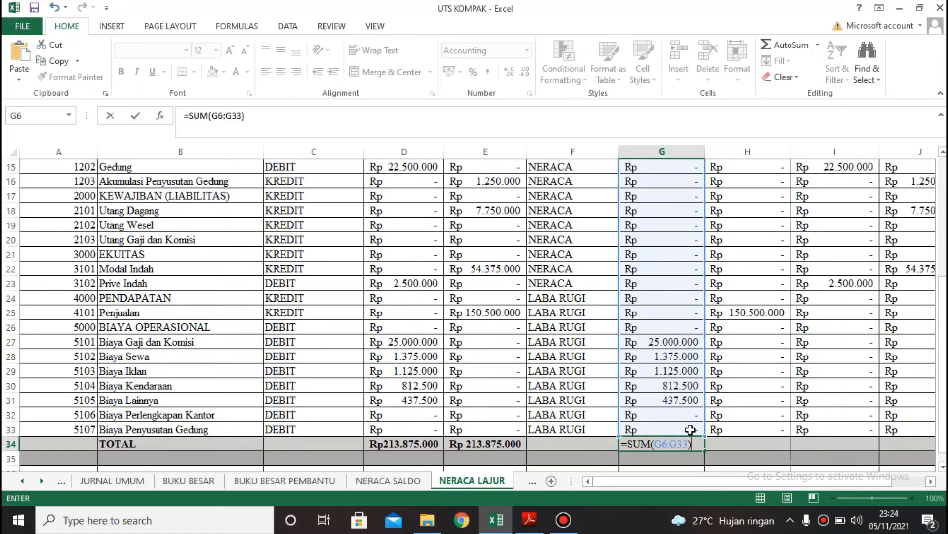
key("Return")
Total the LABA RUGI KREDIT column in H34 with a SUM of H6:H33.
left_click(727, 442)
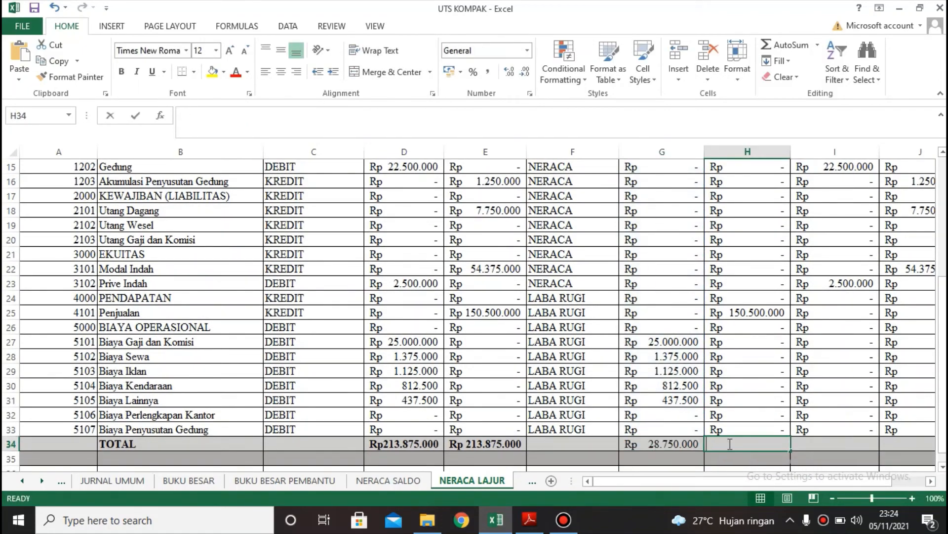
type("=")
scroll(727, 442, "up", 5)
left_click_drag(769, 240, 764, 431)
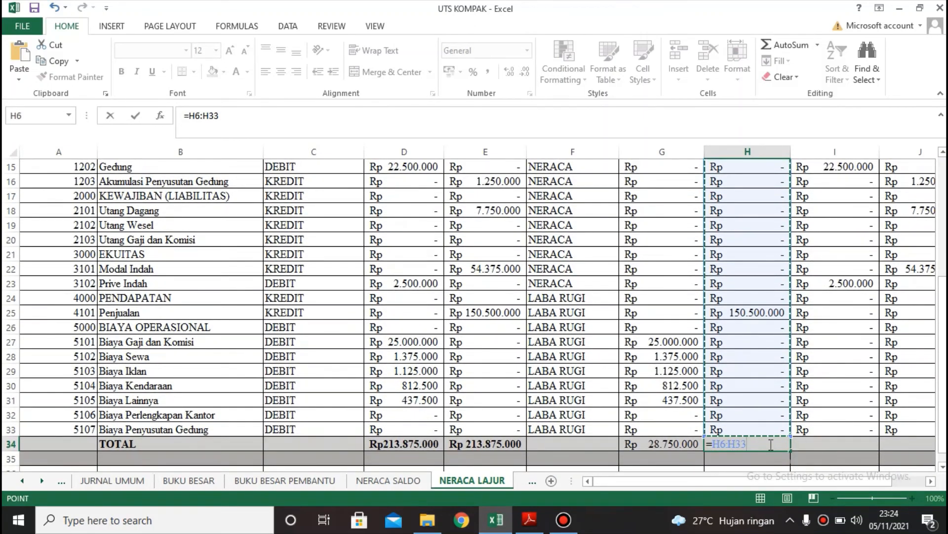
key("BackSpace")
key("BackSpace")
key("BackSpace")
key("BackSpace")
key("BackSpace")
key("BackSpace")
type("SU")
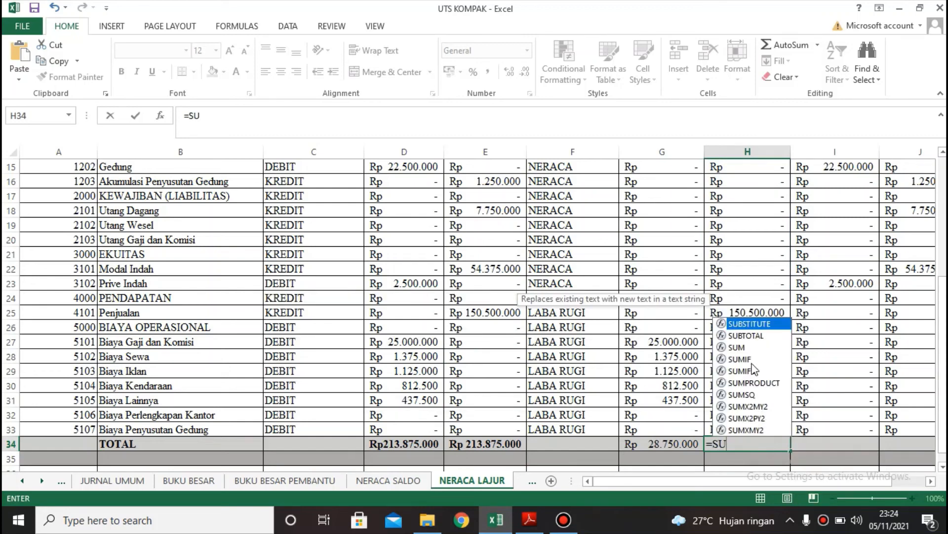
double_click(736, 347)
scroll(739, 346, "up", 5)
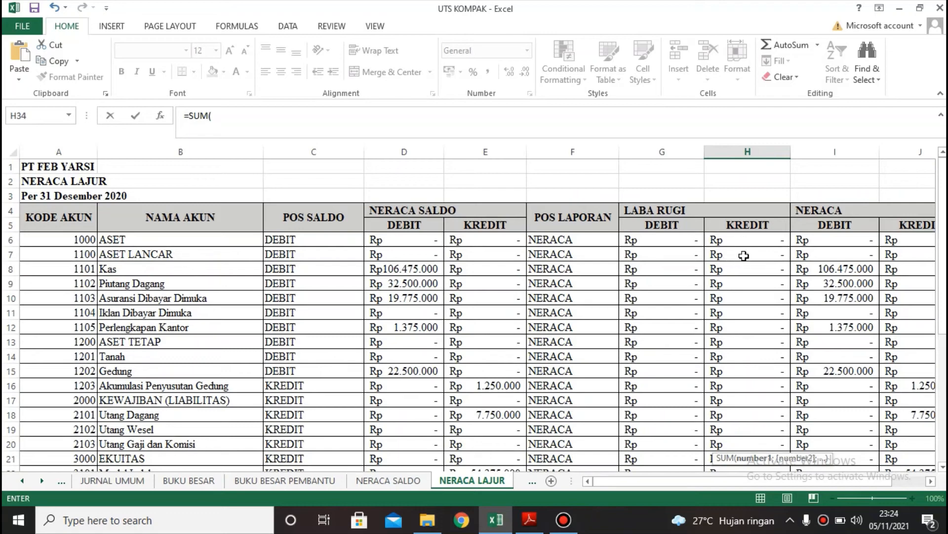
left_click(743, 241)
left_click_drag(751, 304, 763, 455)
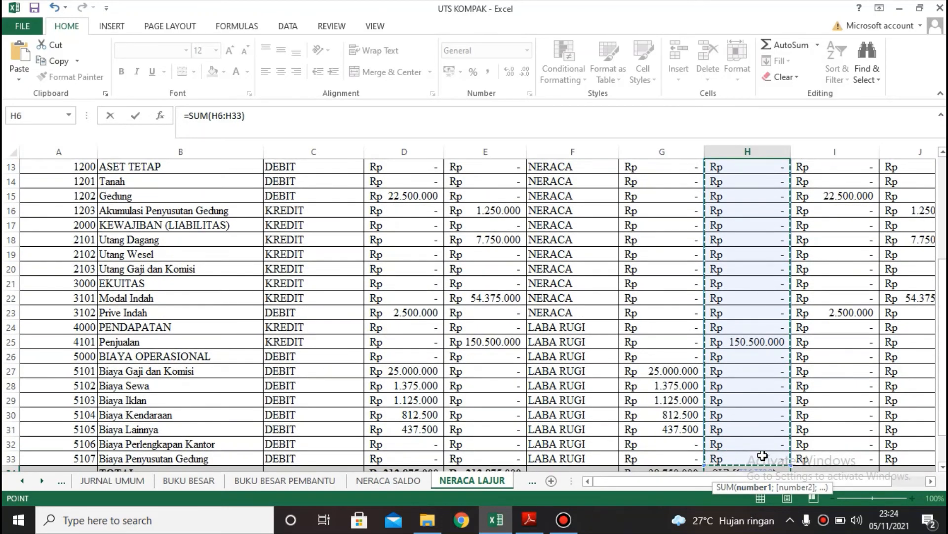
key("Return")
scroll(719, 394, "down", 1)
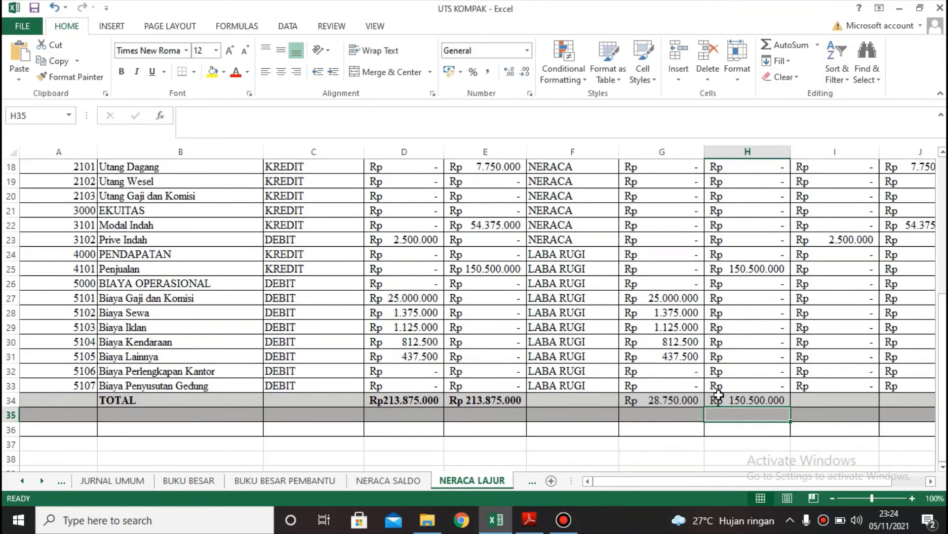
scroll(912, 414, "up", 2)
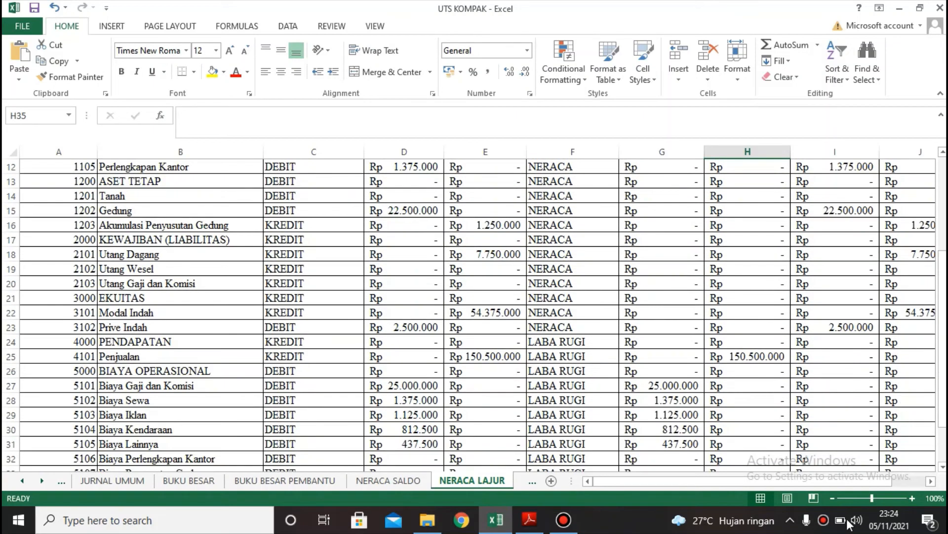
scroll(849, 463, "down", 1)
left_click_drag(852, 481, 876, 480)
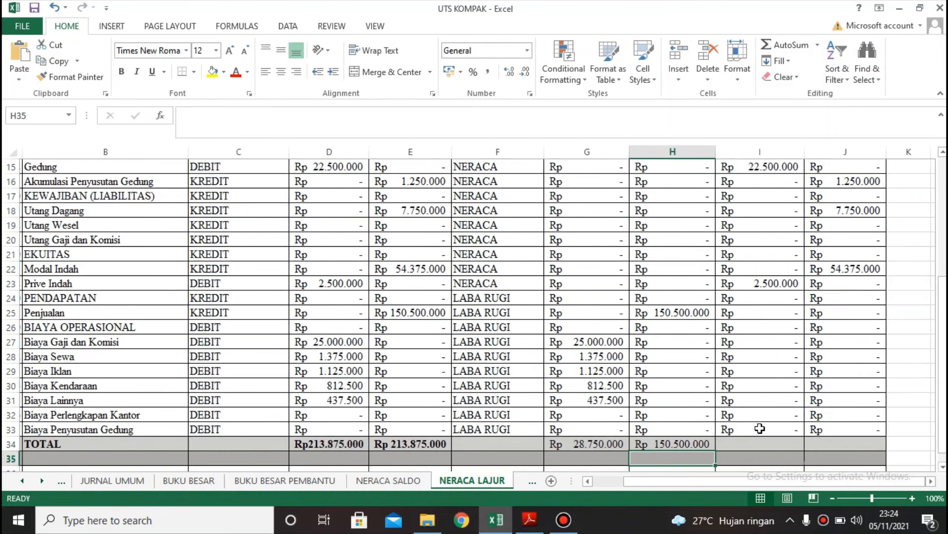
left_click(739, 445)
type("=")
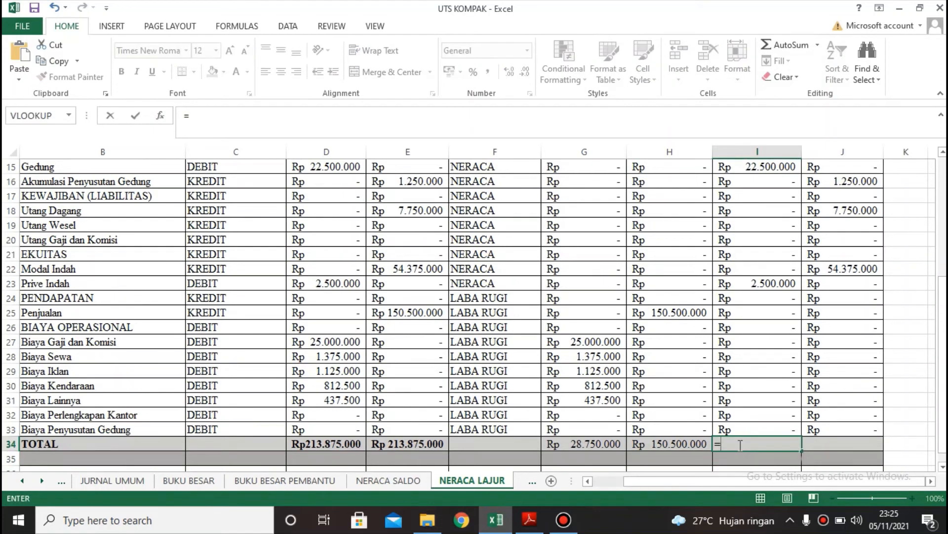
key("BackSpace")
Extend the H34 total formula across the NERACA DEBIT and KREDIT columns to J34.
left_click(702, 447)
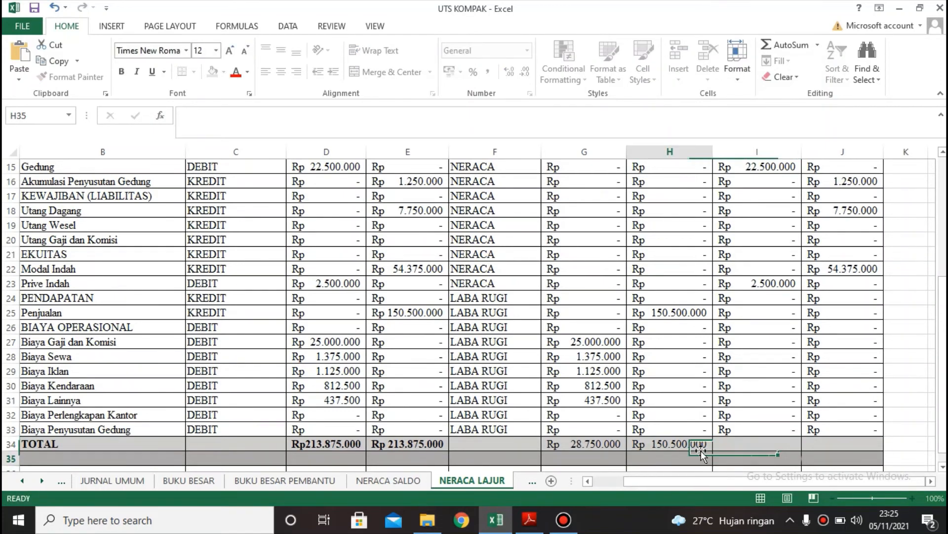
left_click_drag(715, 453, 873, 469)
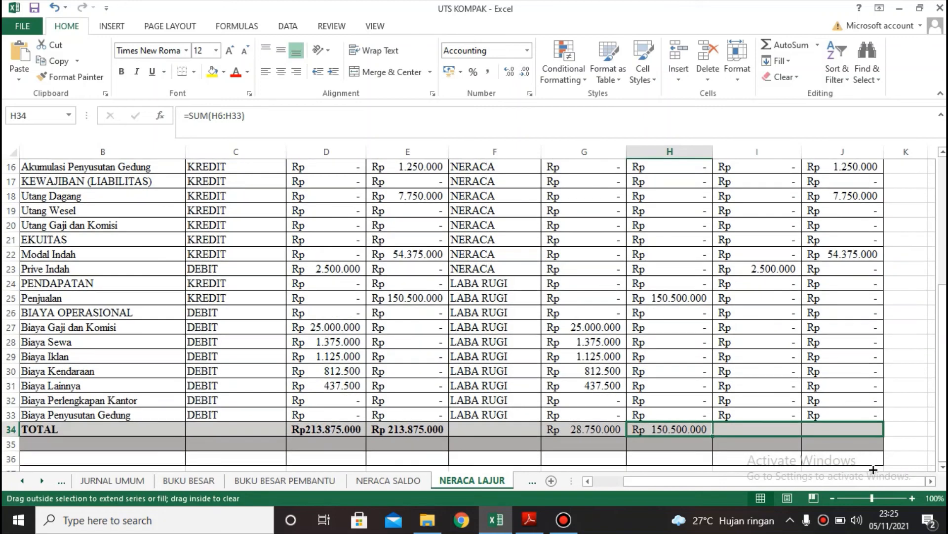
Finish filling the total formula to J34, and calculate the LABA RUGI difference in G35 with =H34-G34.
left_click_drag(872, 429, 872, 430)
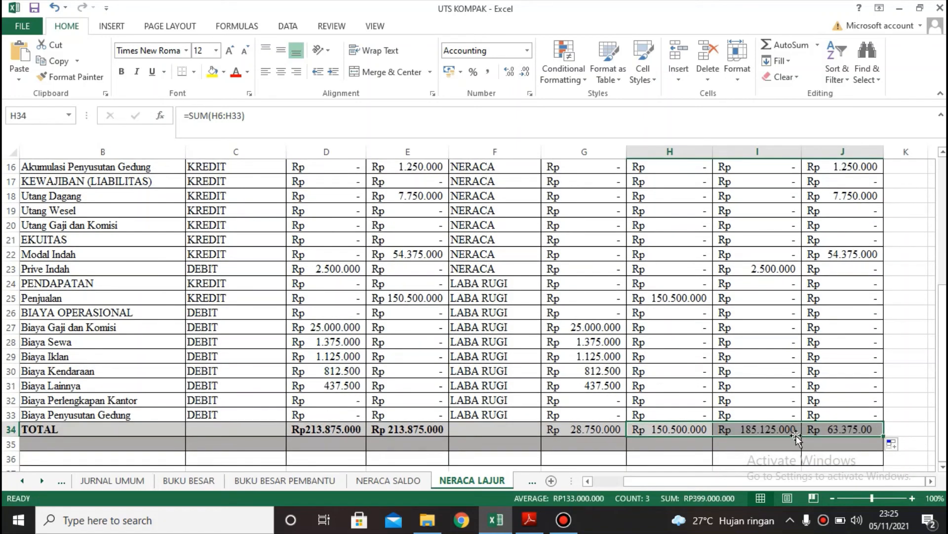
left_click(583, 445)
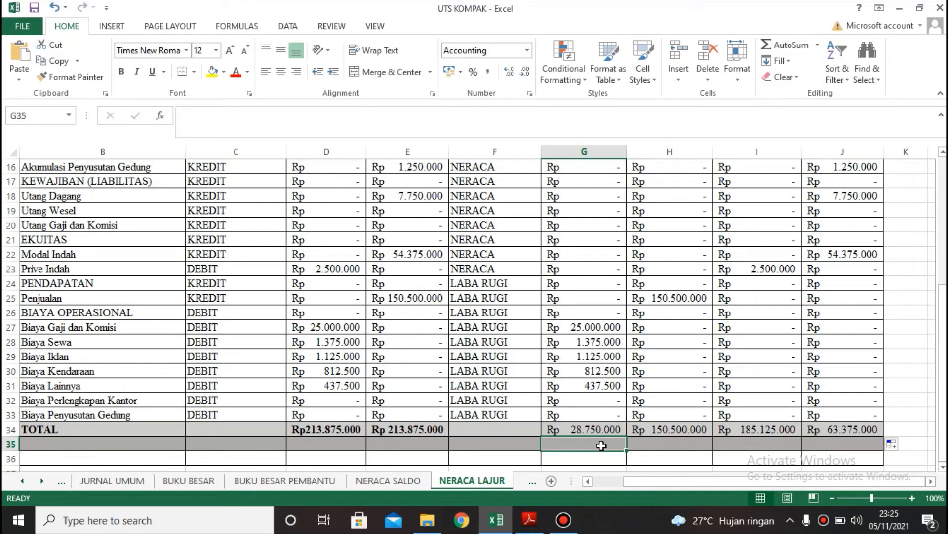
type("=")
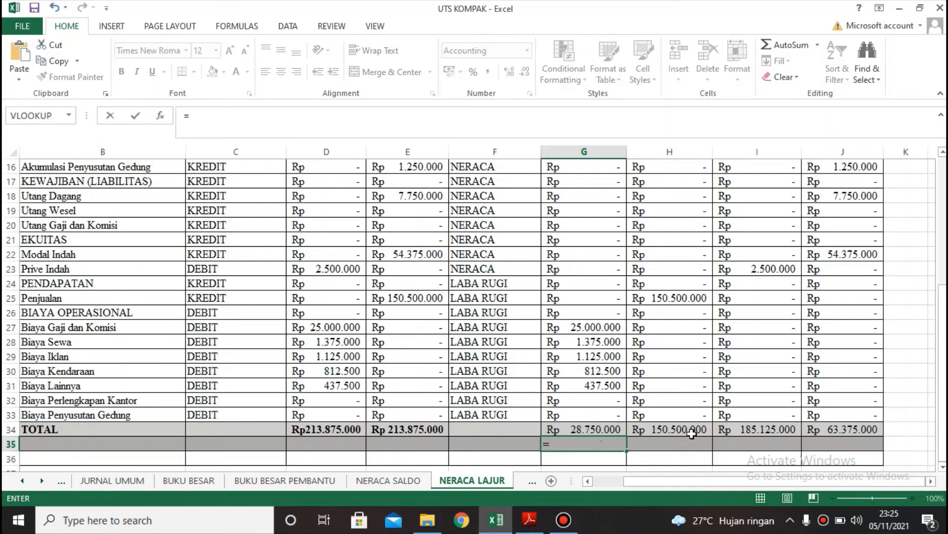
scroll(686, 428, "up", 2)
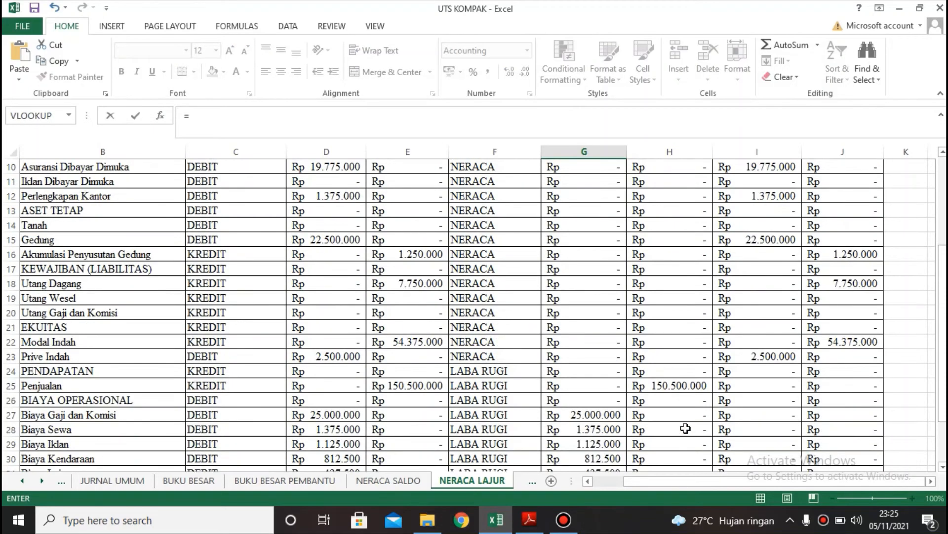
scroll(675, 432, "down", 3)
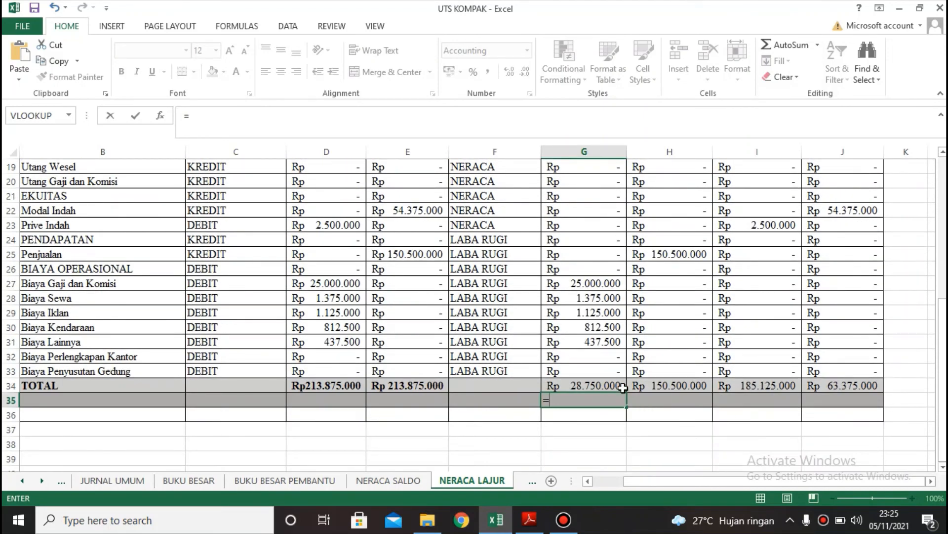
left_click(646, 382)
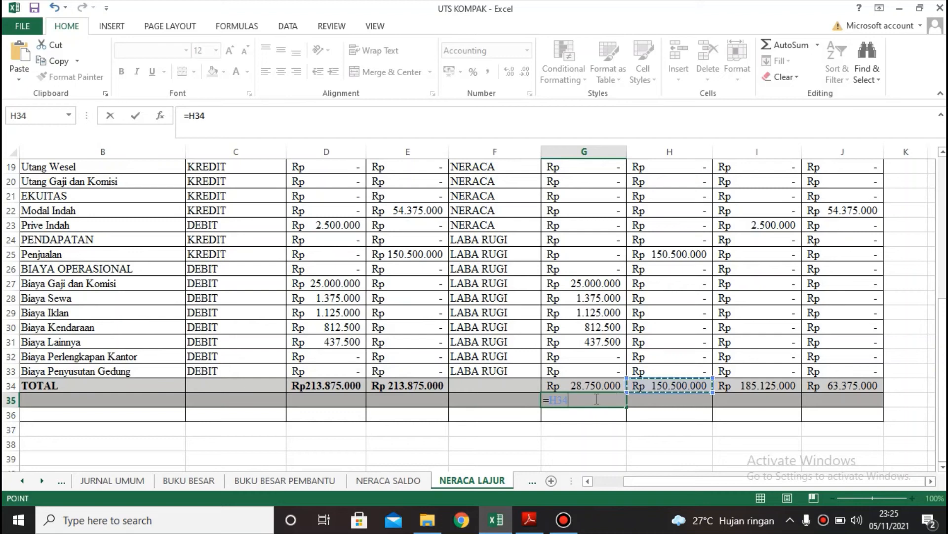
type("-")
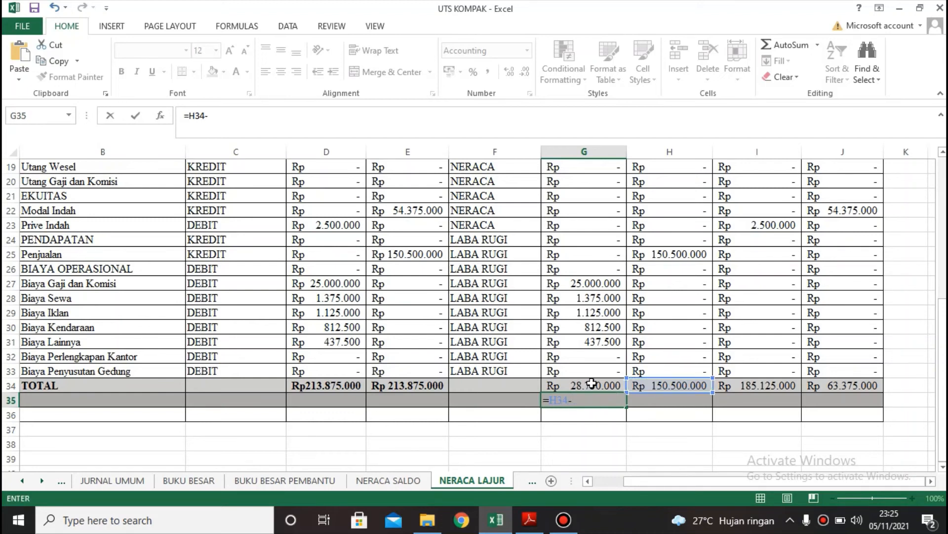
left_click(591, 384)
key("Return")
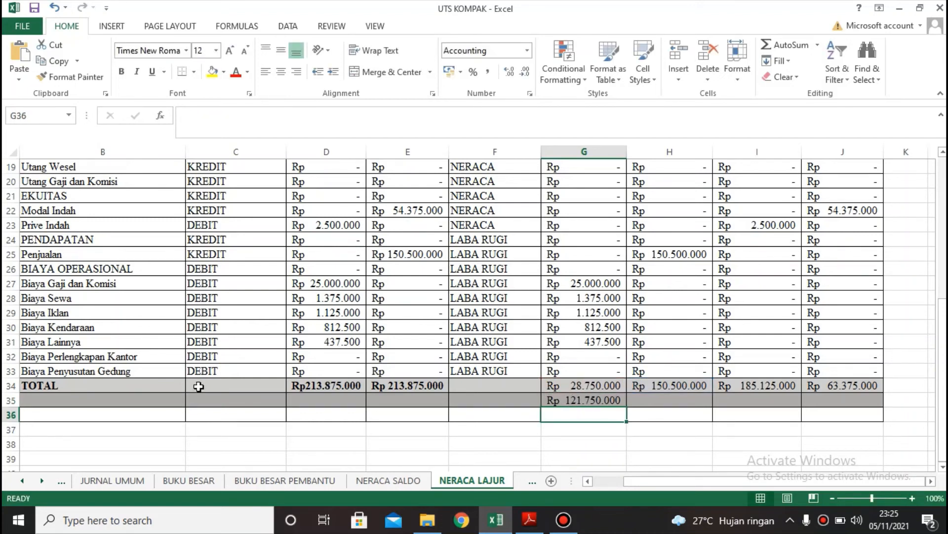
Label row 35 as LABA in B35 and make the label bold.
left_click(146, 401)
type("LABA")
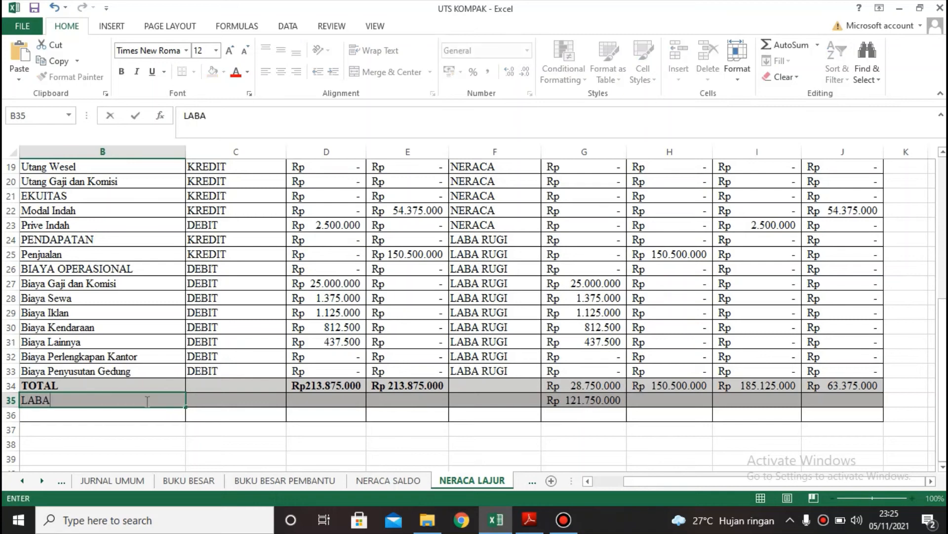
key("Return")
left_click(147, 401)
key("ctrl+b")
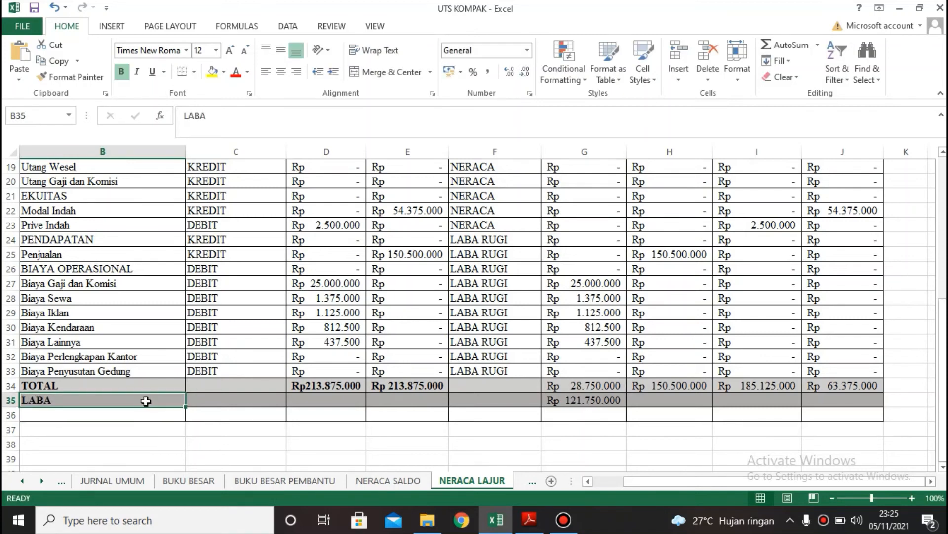
Calculate the NERACA difference in J35 with =I34-J34, and make the figures in G34:J35 bold.
left_click(856, 398)
type("=")
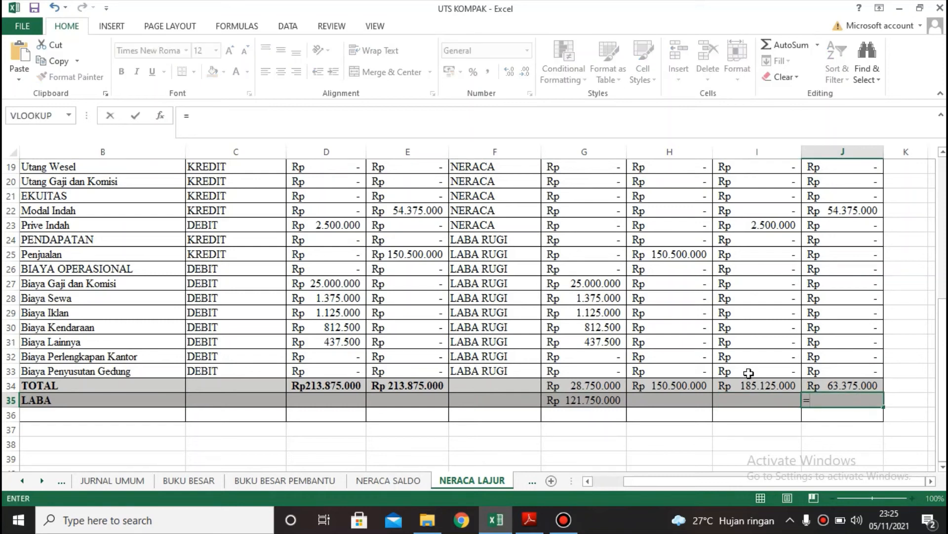
left_click(751, 385)
type("-")
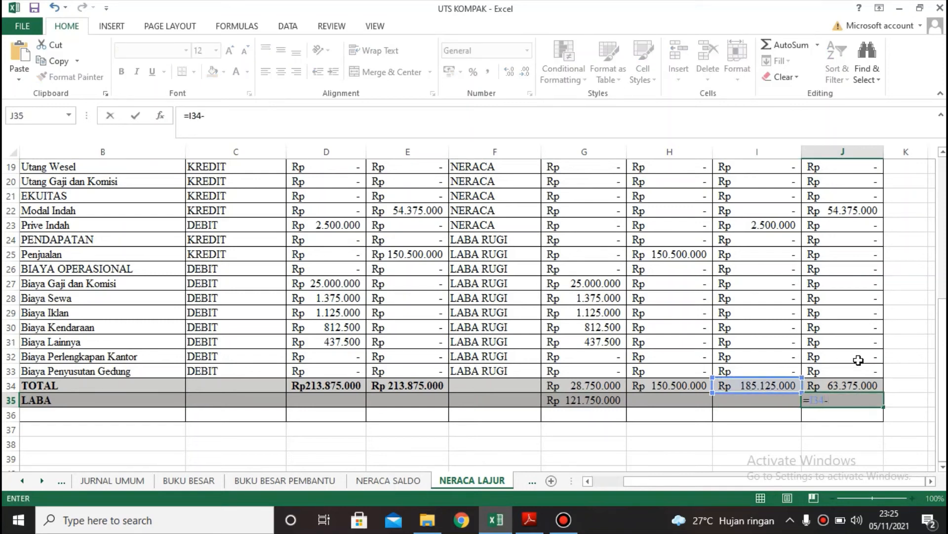
left_click(864, 385)
key("Return")
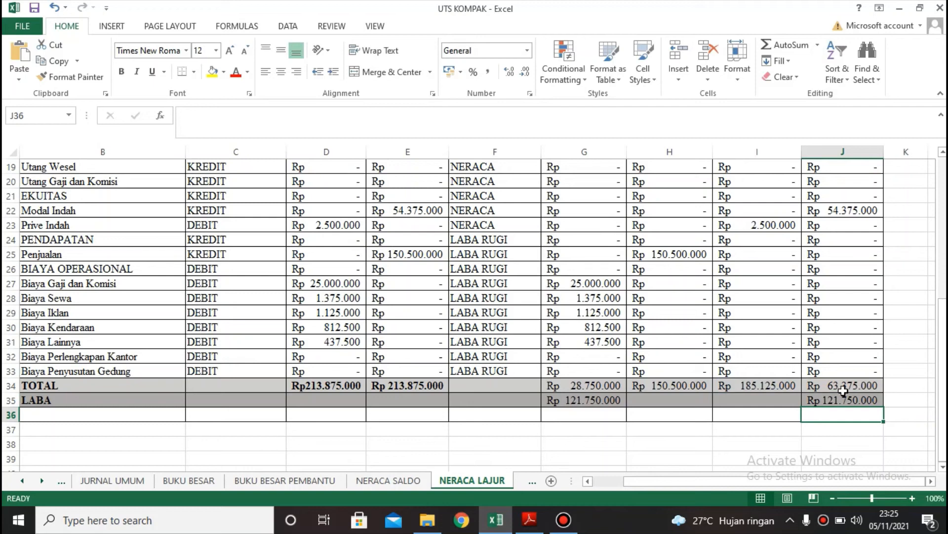
left_click_drag(600, 387, 822, 400)
key("ctrl+b")
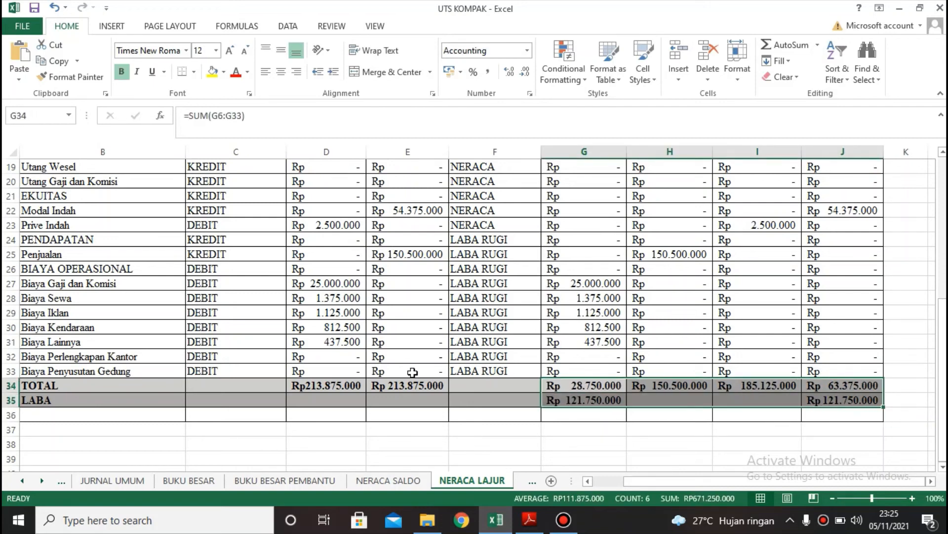
Carry the NERACA SALDO totals into D36 and E36 with =D34 and =E34, and widen column D.
left_click(331, 414)
type("=")
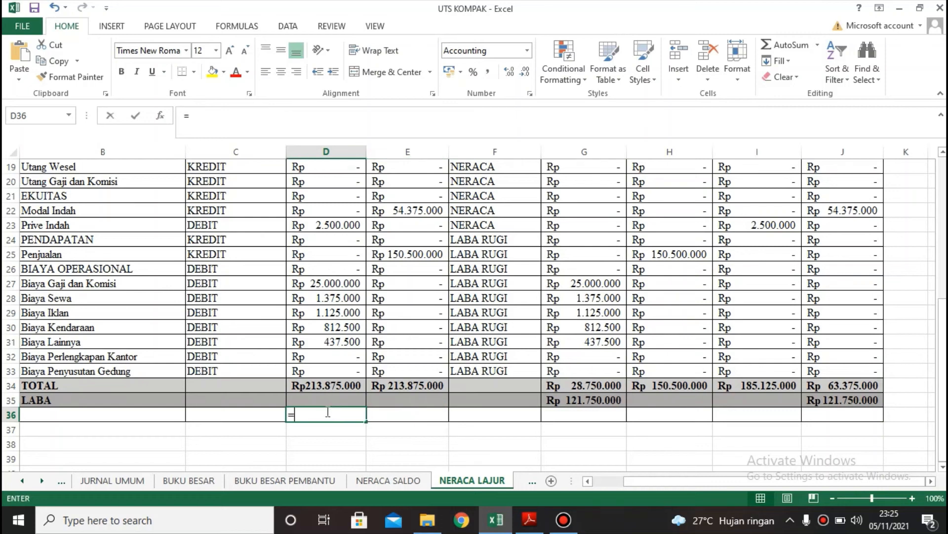
key("Return")
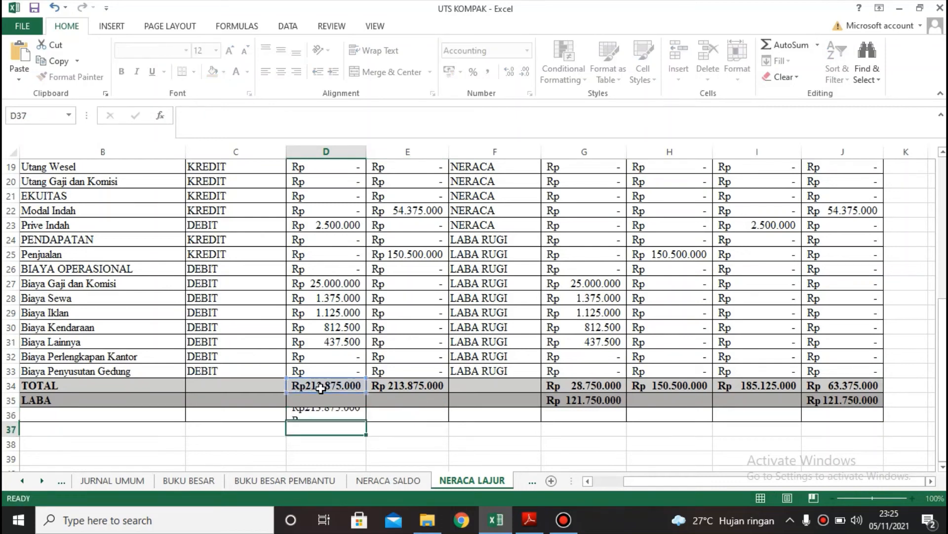
left_click(384, 416)
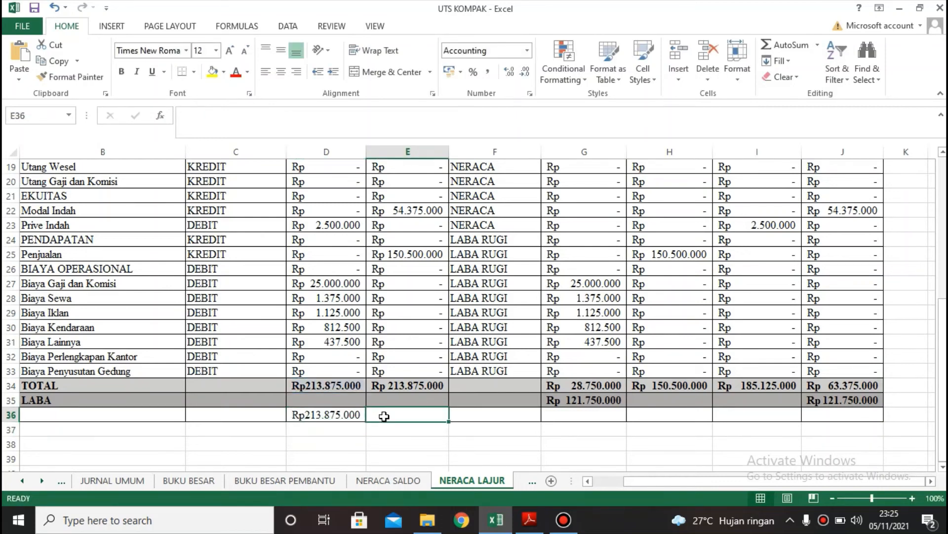
type("=")
left_click(398, 384)
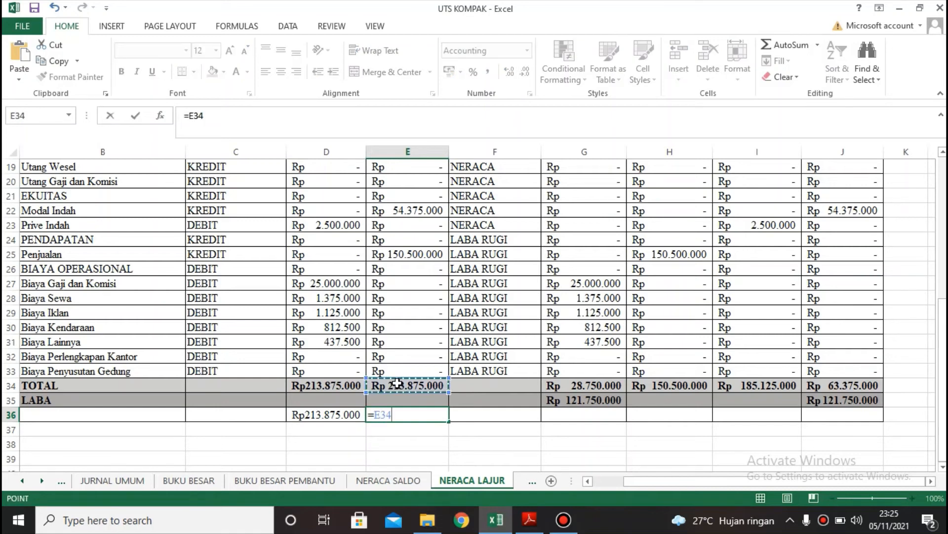
key("Return")
left_click_drag(366, 152, 377, 152)
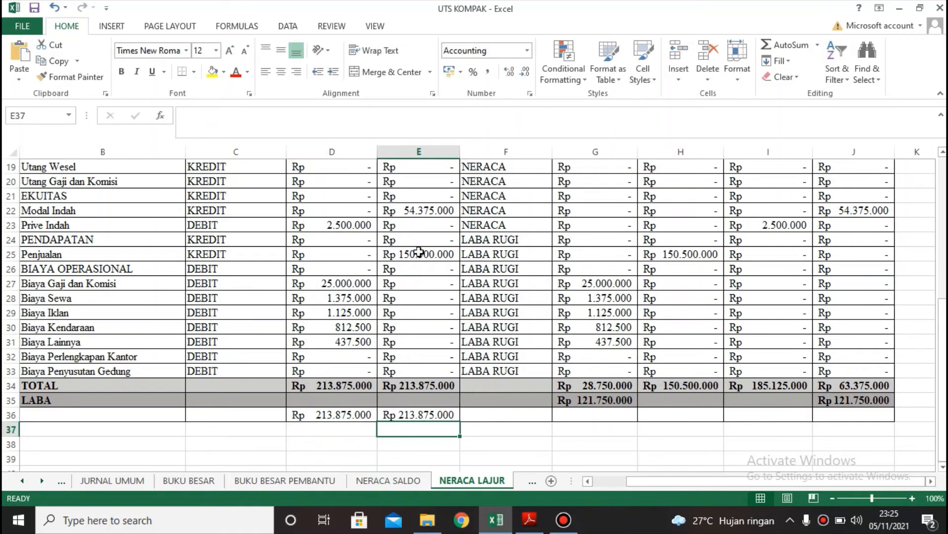
Add the total and profit in G36 with =SUM(G34:G35) and extend the formula across to J36.
left_click(600, 411)
type("=SU")
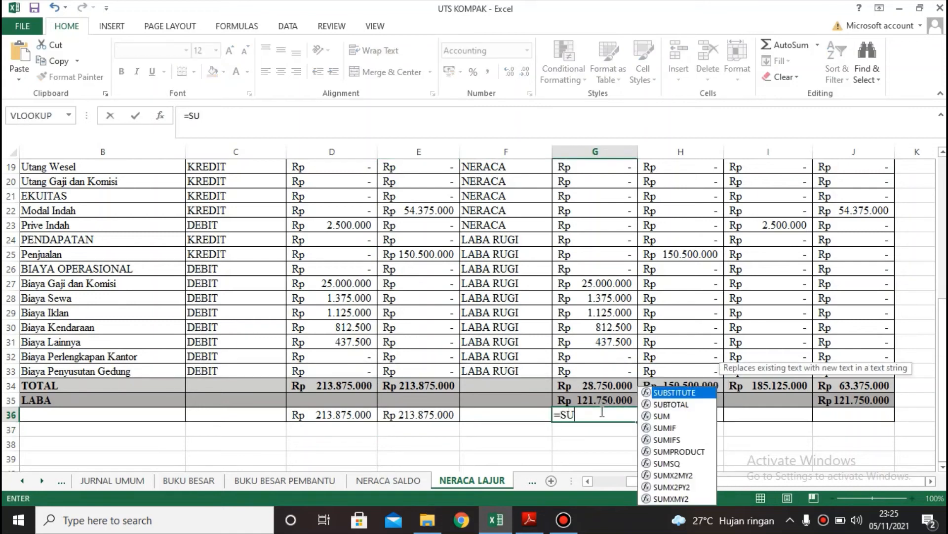
type("M(")
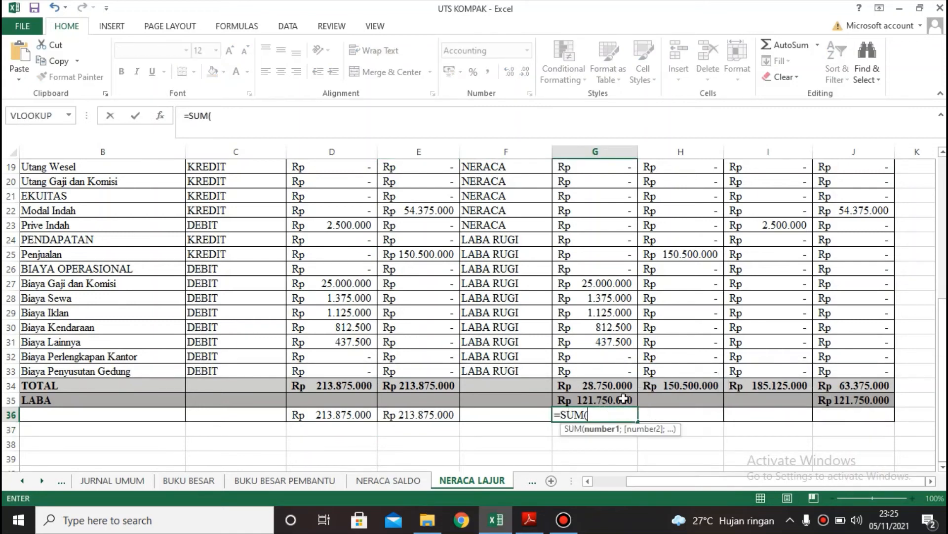
left_click_drag(622, 385, 627, 402)
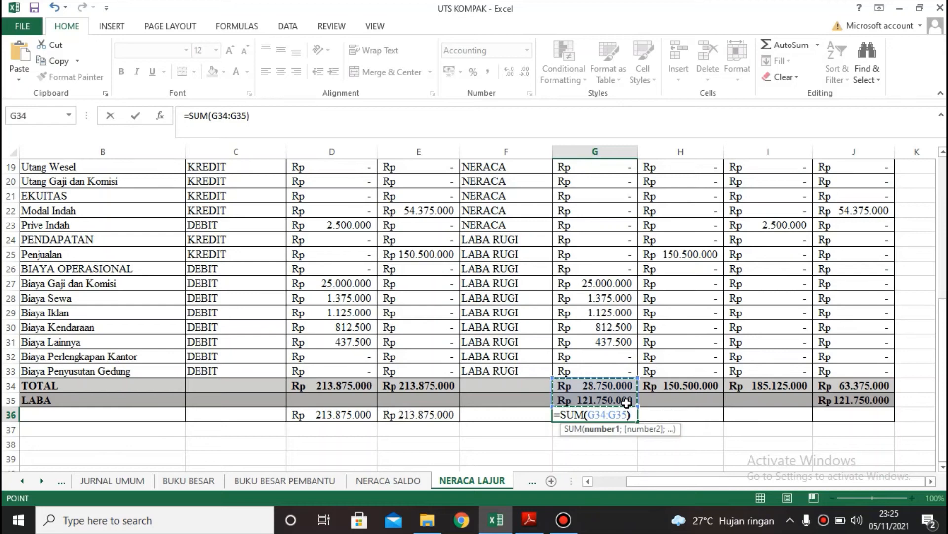
key("Return")
left_click(622, 417)
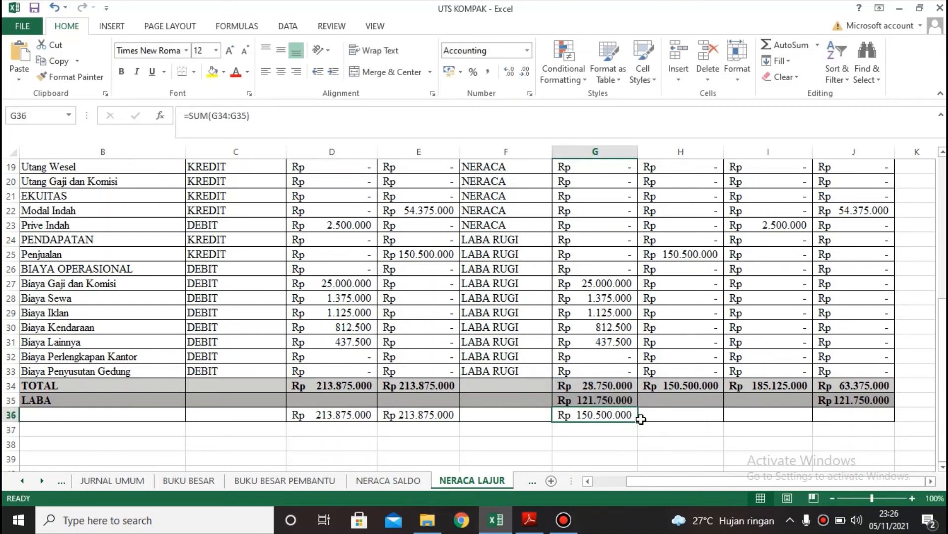
left_click_drag(641, 421, 845, 418)
Make the final totals in D36:J36 bold and widen column E.
left_click_drag(363, 416, 830, 417)
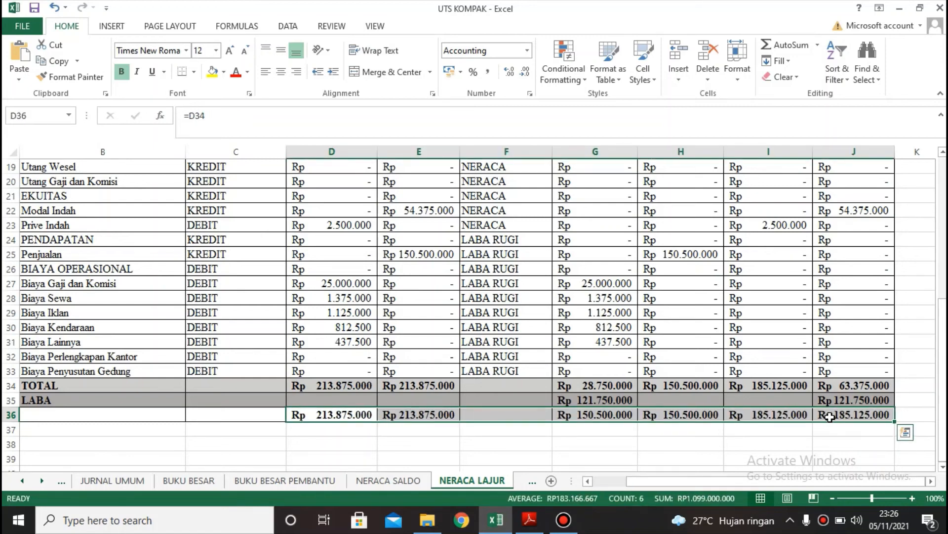
key("ctrl+b")
left_click(536, 455)
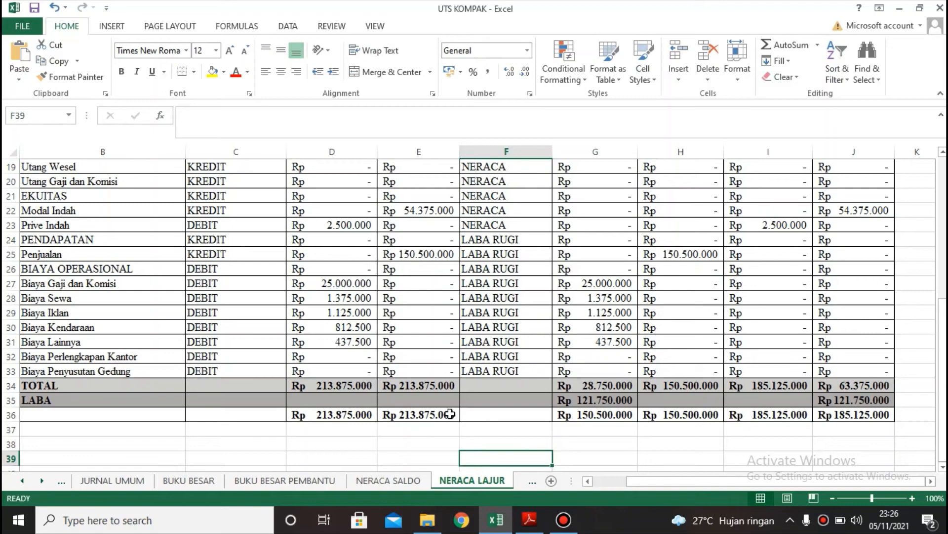
left_click_drag(460, 155, 473, 154)
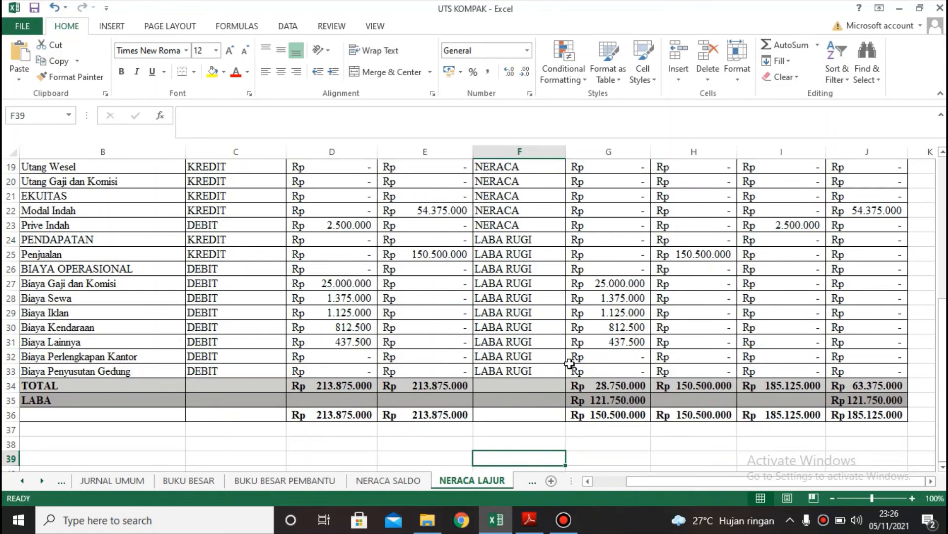
Review the NERACA LAJUR worksheet, and switch to the exam question PDF in Adobe Reader to check the required reports.
scroll(569, 363, "up", 6)
scroll(680, 327, "down", 7)
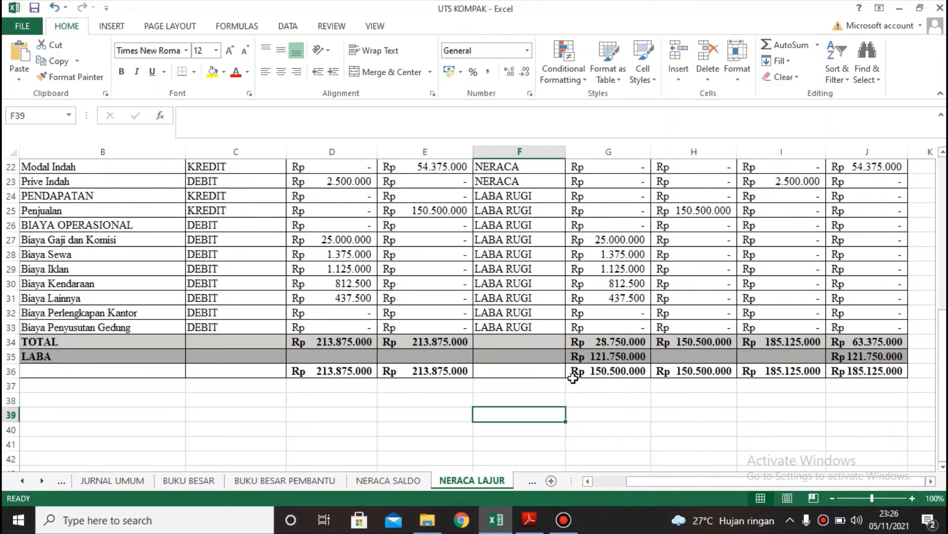
scroll(473, 396, "up", 7)
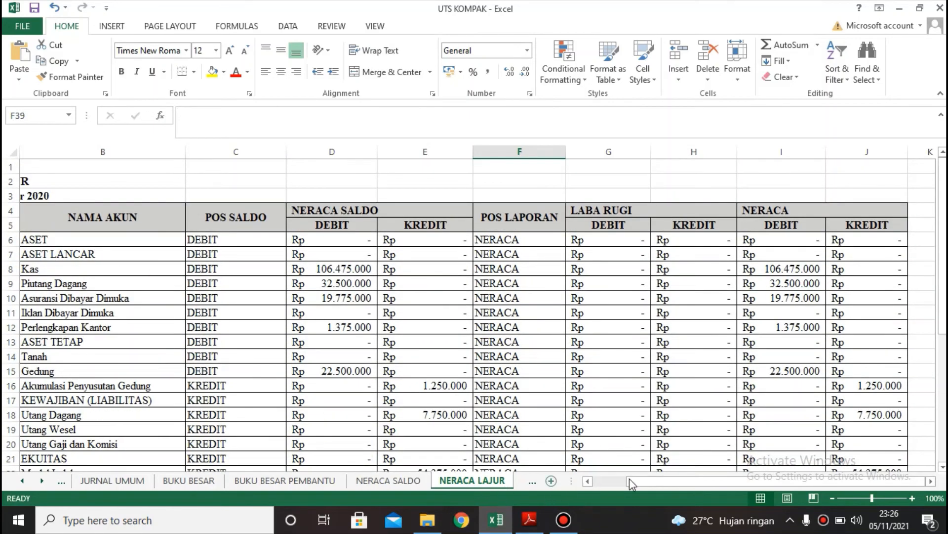
scroll(708, 484, "left", 3)
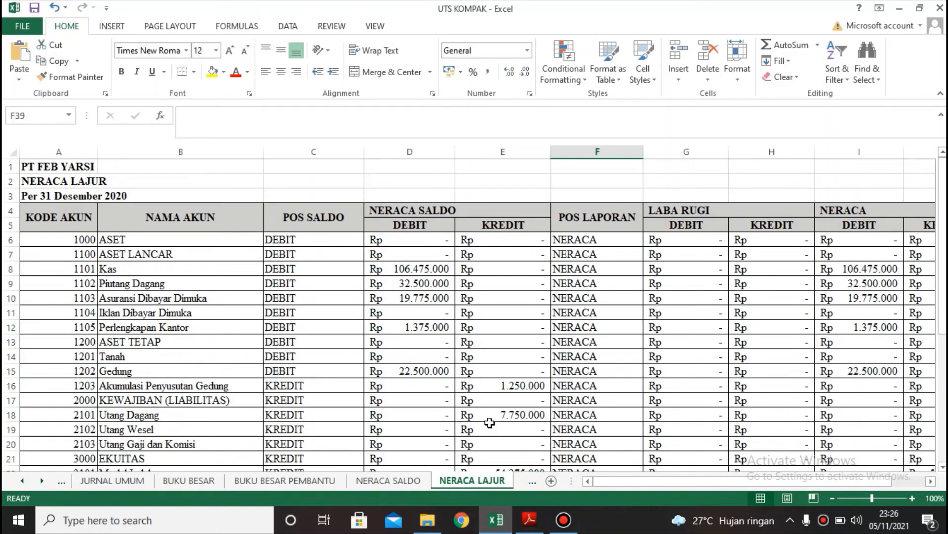
left_click(530, 518)
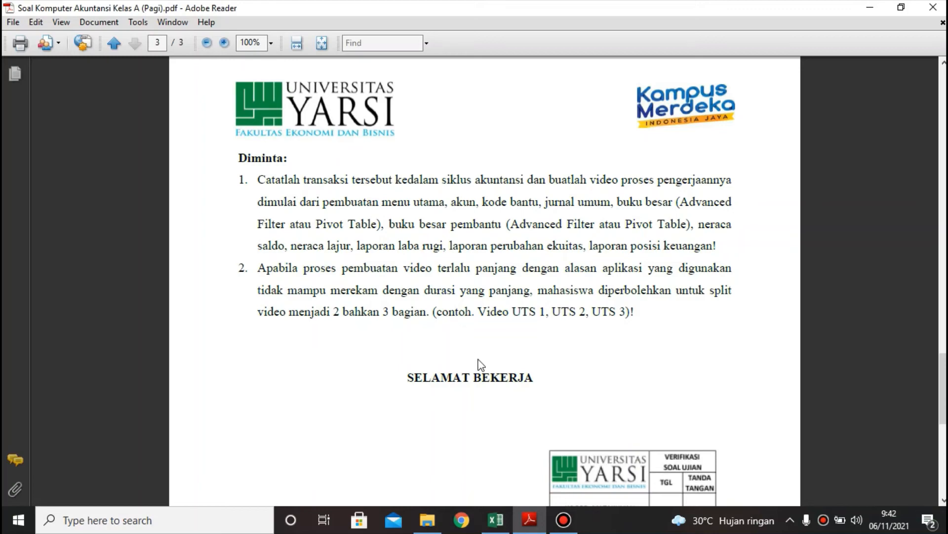
Switch back to Excel and fill the account names in B7:B18 of LABA RUGI, starting with =VLOOKUP(A7;DAFTAR_AKUN;2;FALSE) in B7.
left_click(504, 526)
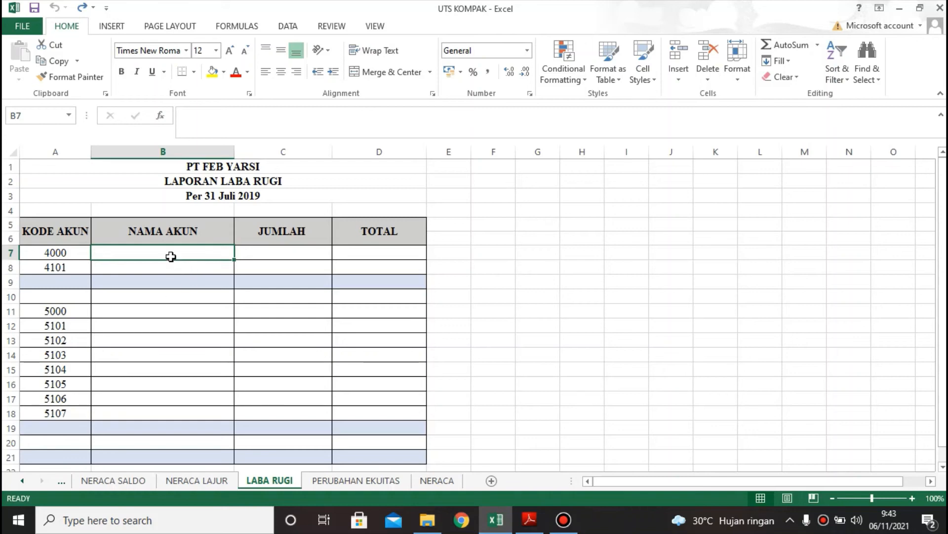
type("=VLO")
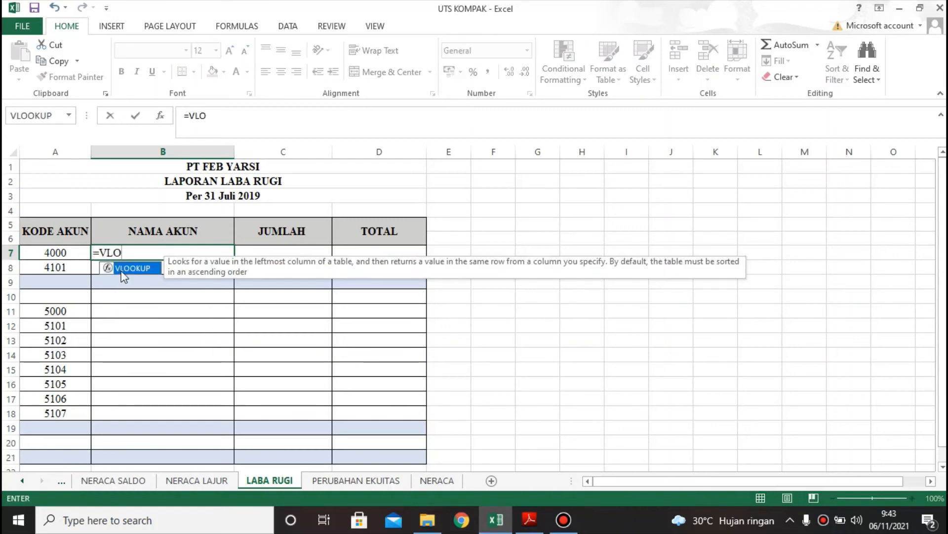
double_click(123, 273)
left_click(81, 253)
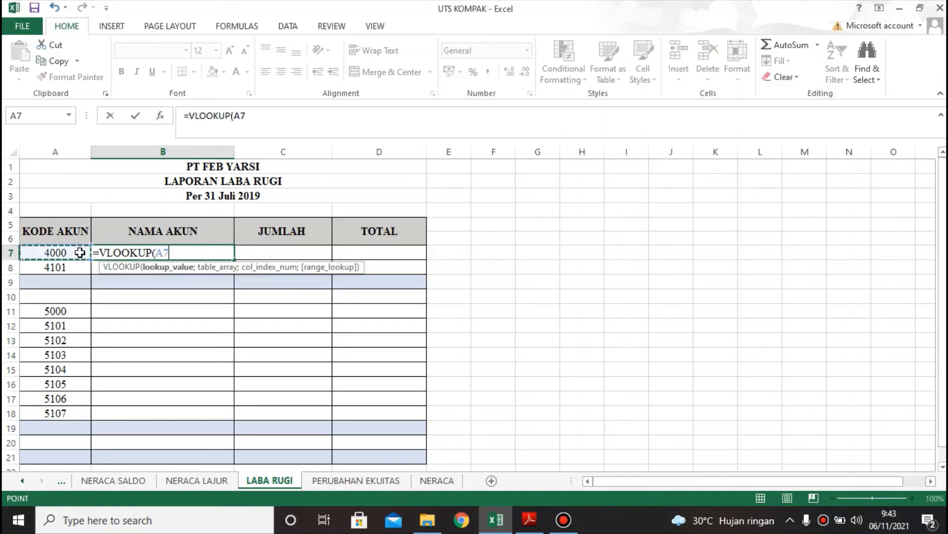
type(";DAF")
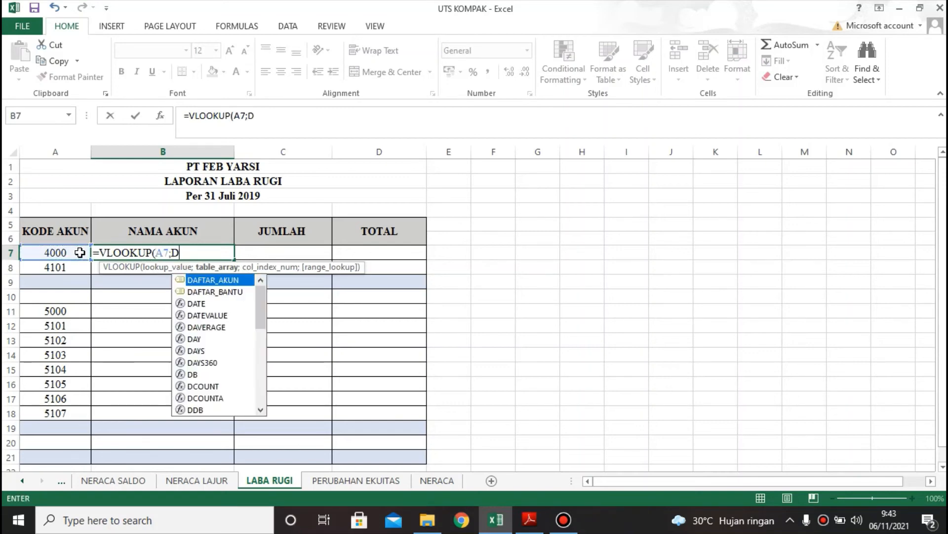
double_click(205, 281)
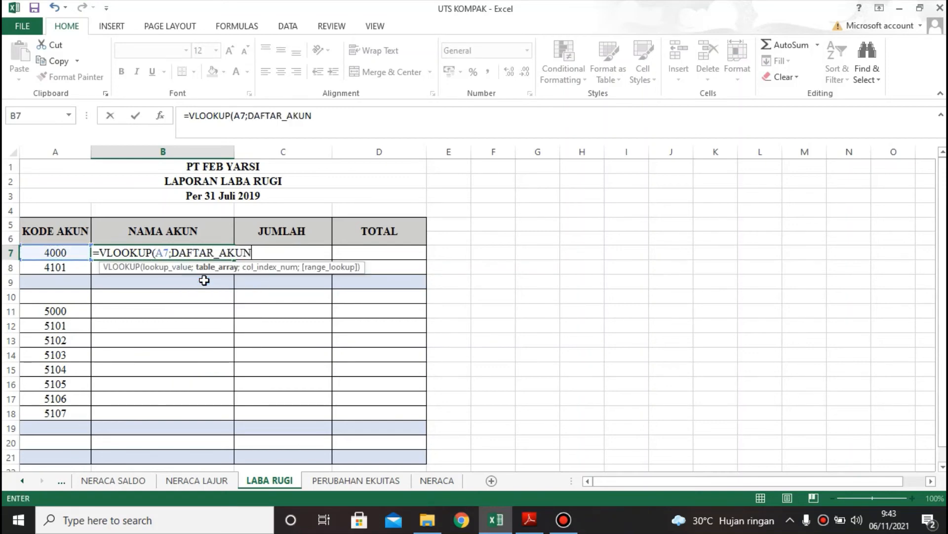
type(";")
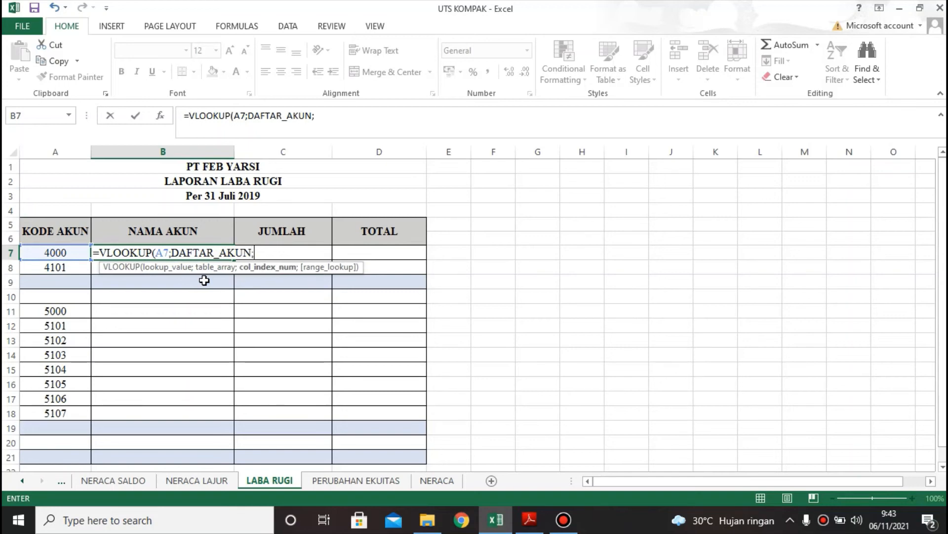
type("2;")
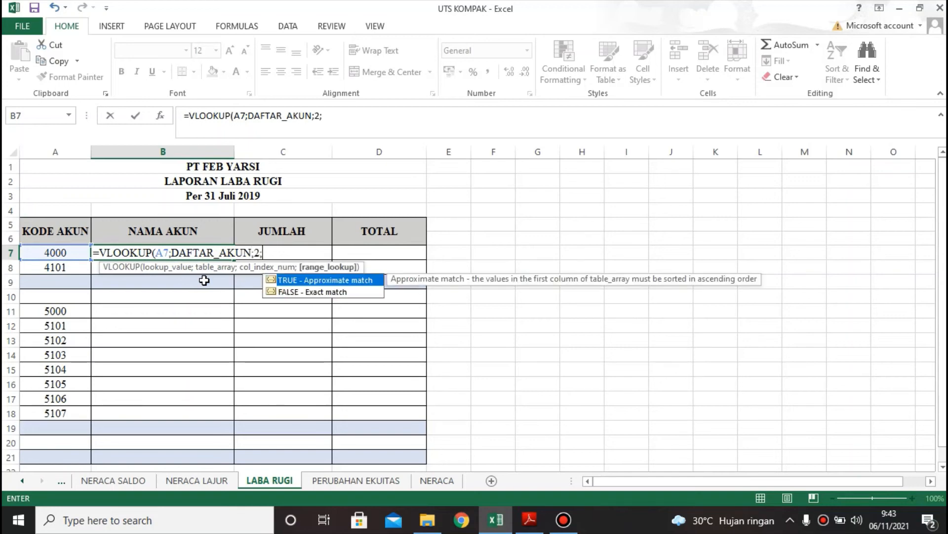
double_click(322, 292)
type(")")
key("Return")
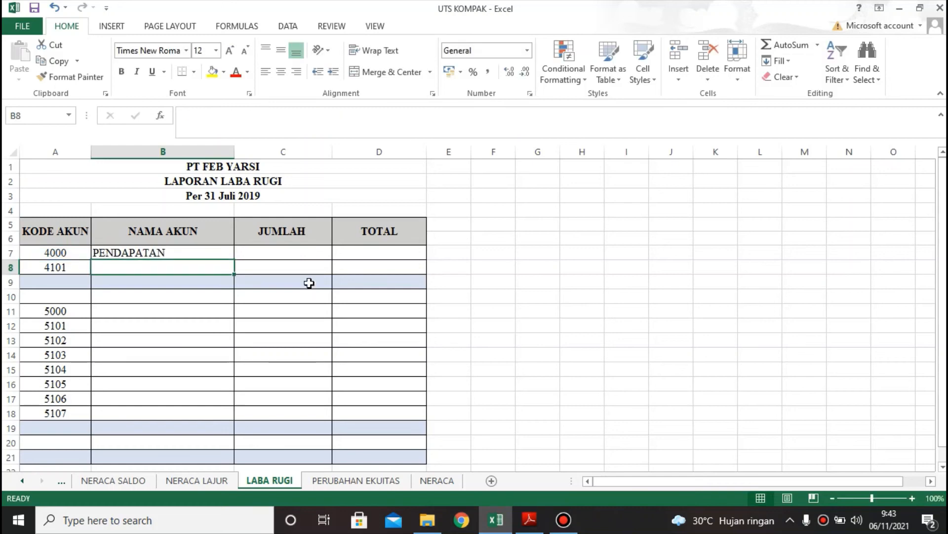
left_click(228, 250)
left_click_drag(235, 260, 228, 416)
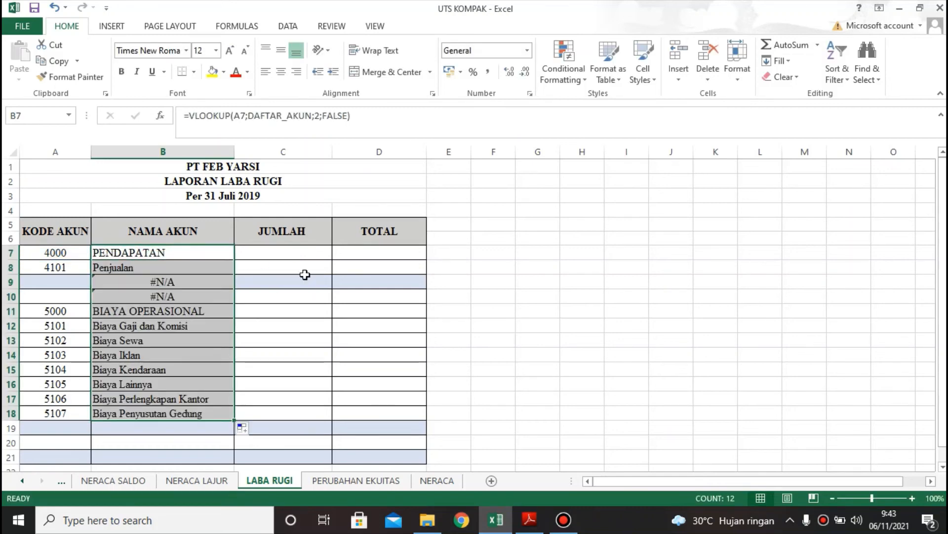
Begin the Penjualan amount formula in C8 with =SUMIF('NERACA LAJUR'!A:A;'LABA RUGI'!A8;'NERACA LAJUR'!G:G).
left_click(276, 267)
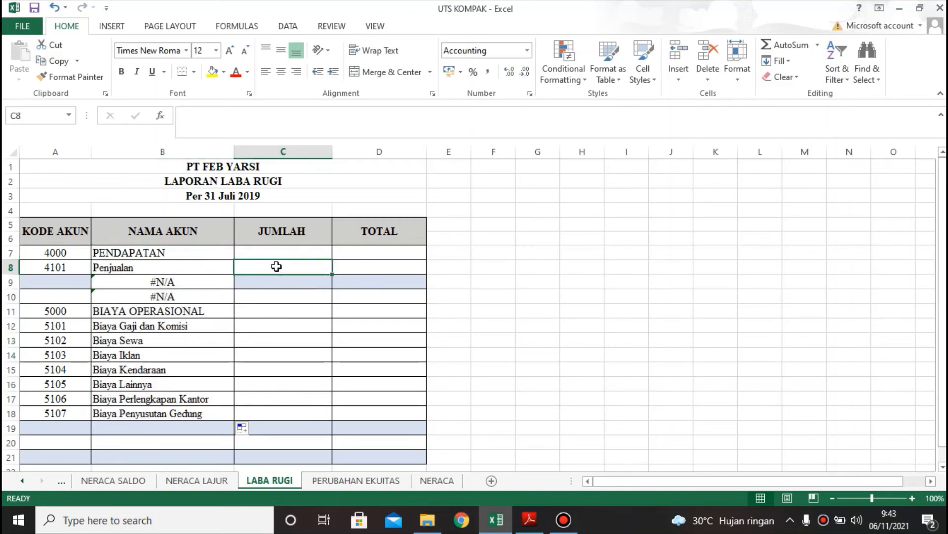
double_click(276, 267)
type("=SUM")
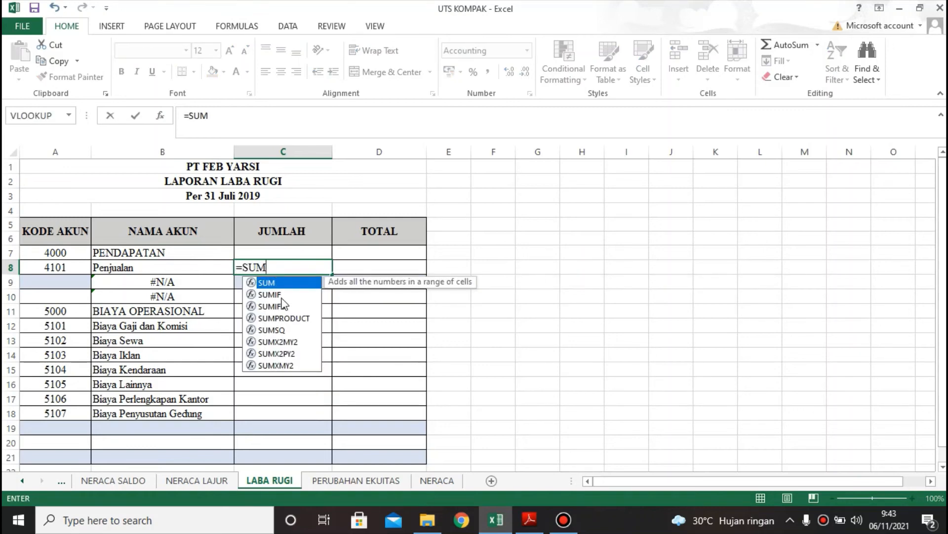
double_click(282, 295)
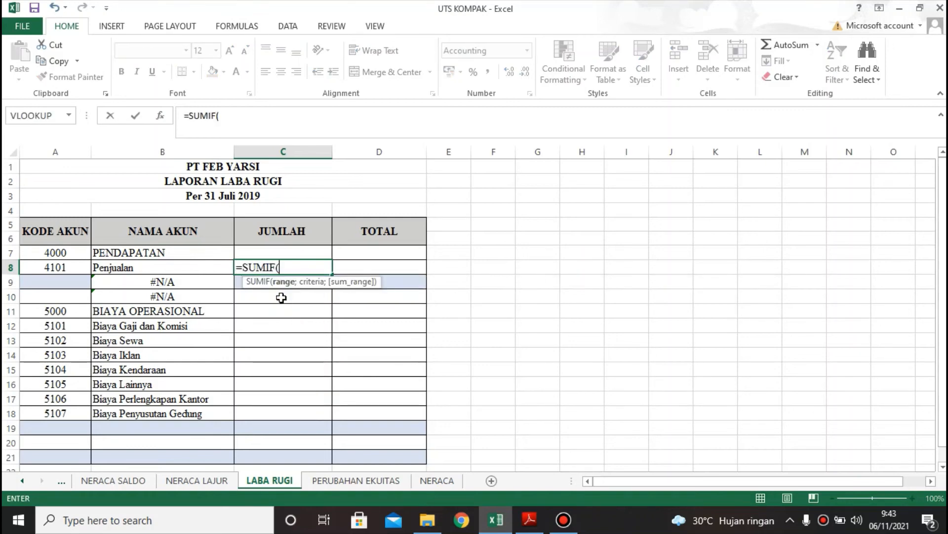
left_click(202, 482)
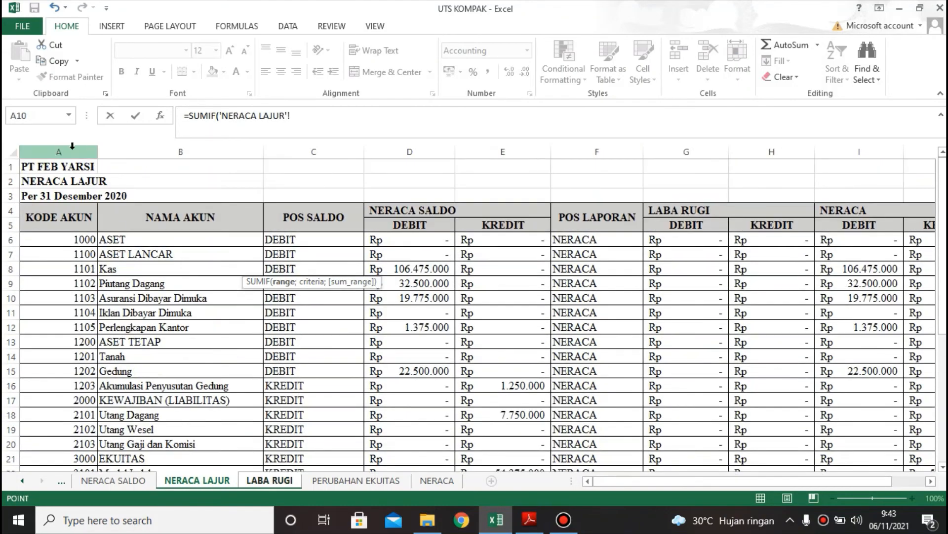
left_click(70, 152)
type(";")
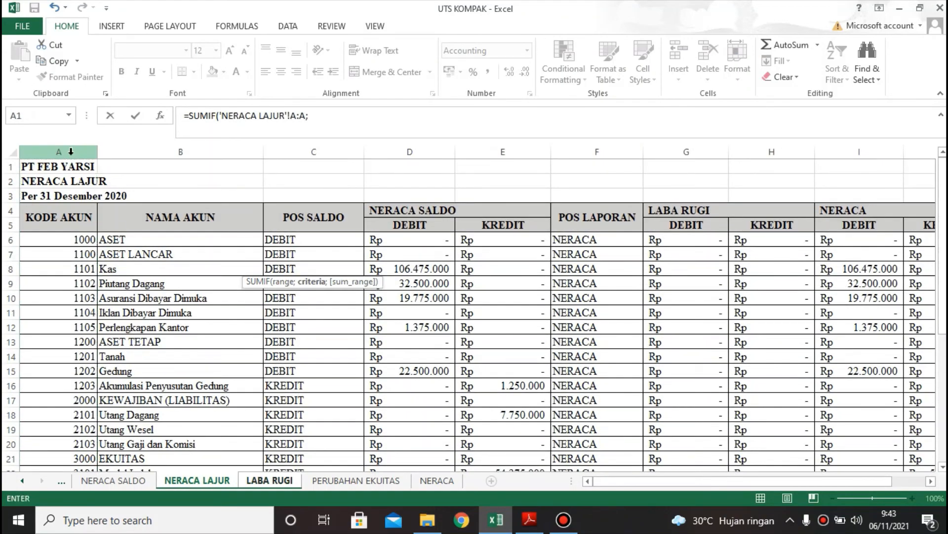
left_click(279, 480)
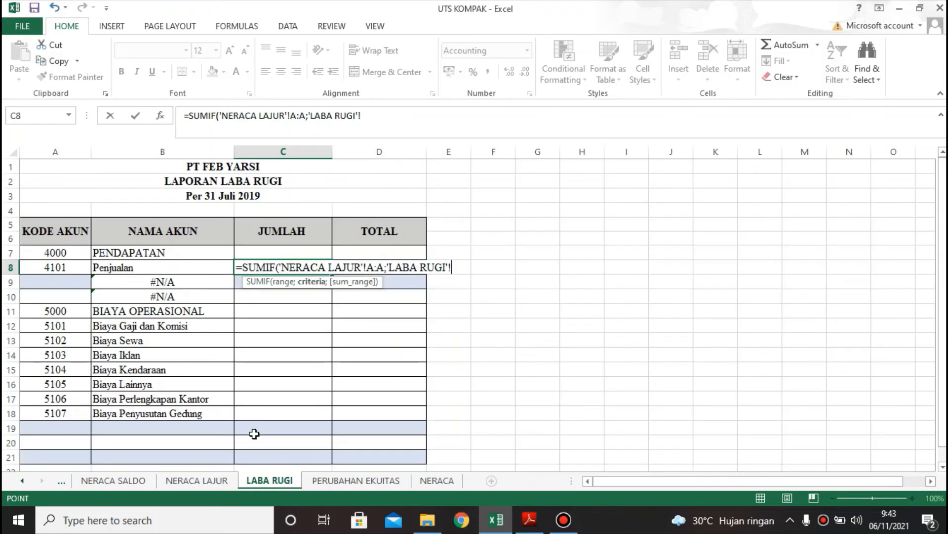
left_click(76, 266)
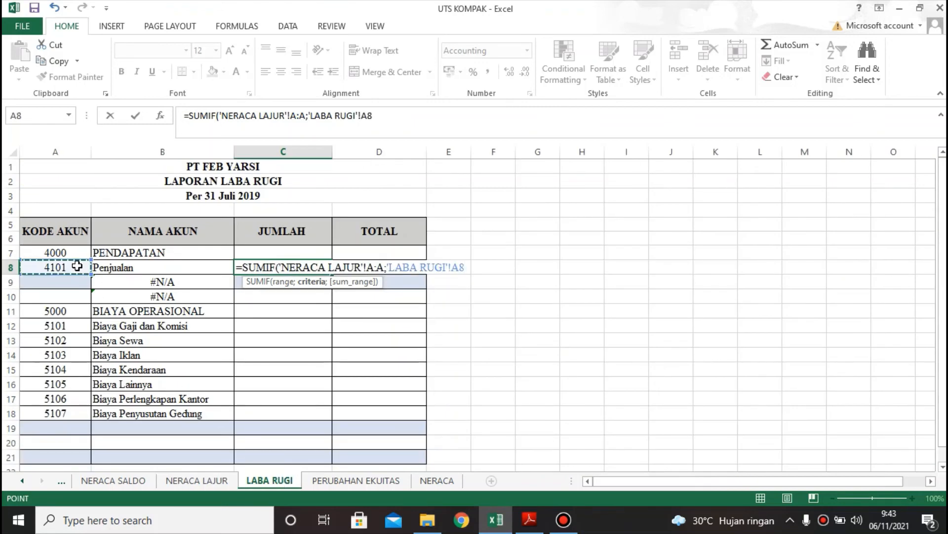
type(";")
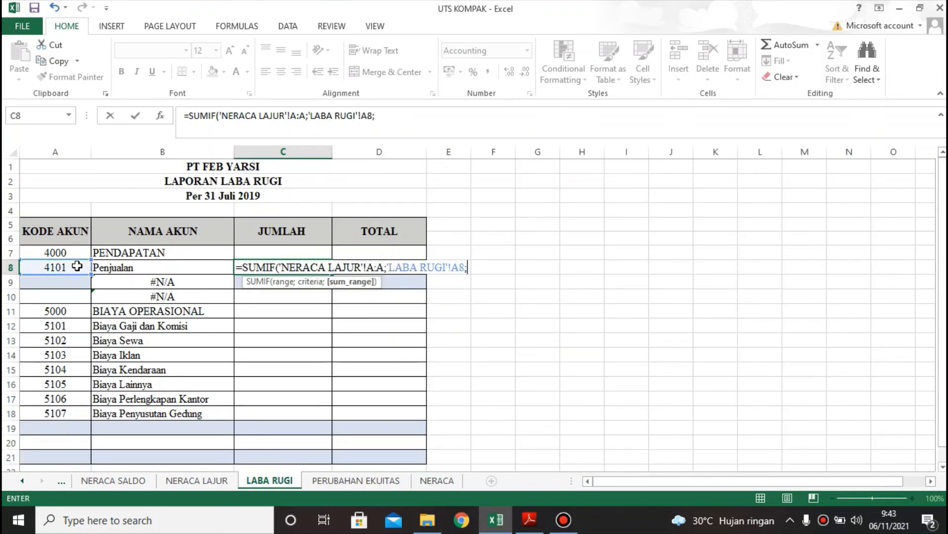
left_click(203, 483)
left_click(678, 152)
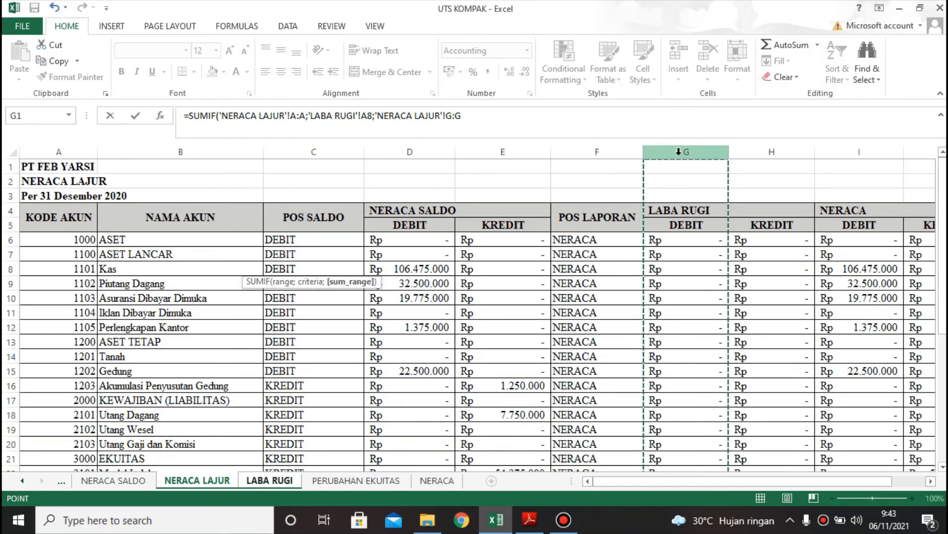
Complete the C8 formula with +SUMIF('NERACA LAJUR'!A:A;'LABA RUGI'!A8;'NERACA LAJUR'!H:H) and copy it down to C18.
type("+")
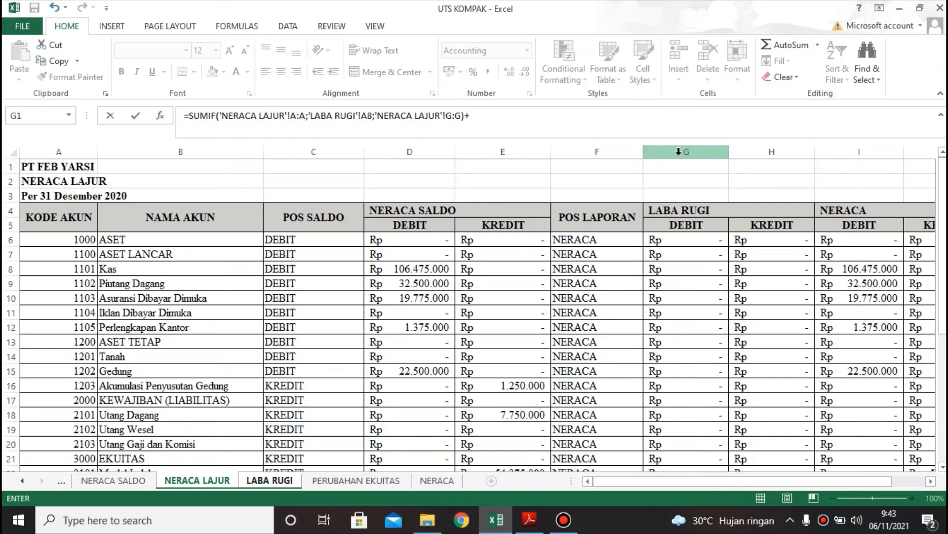
type("SUMIF")
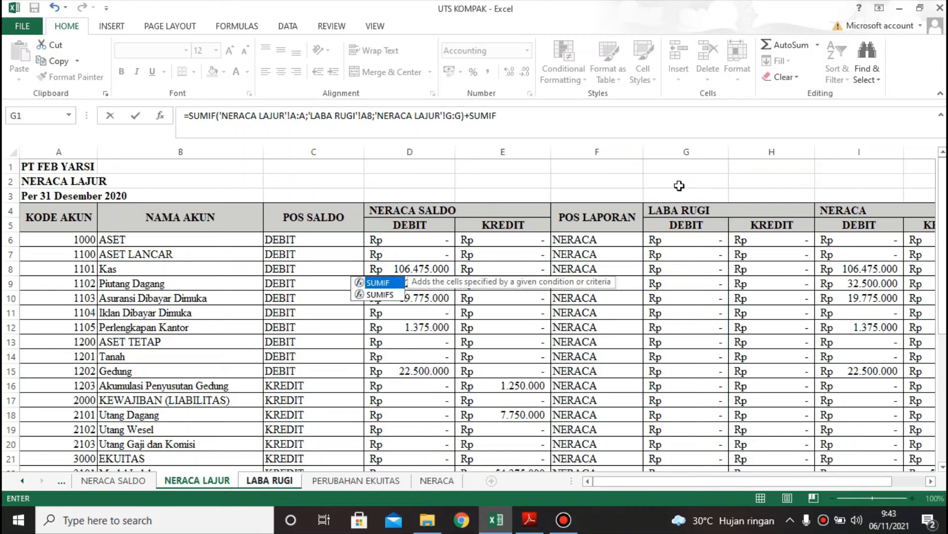
double_click(386, 283)
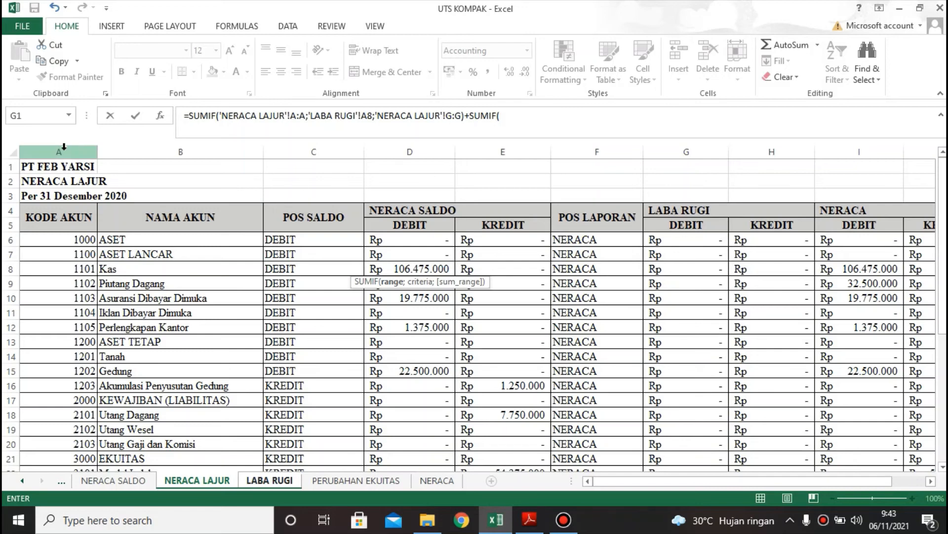
left_click(62, 151)
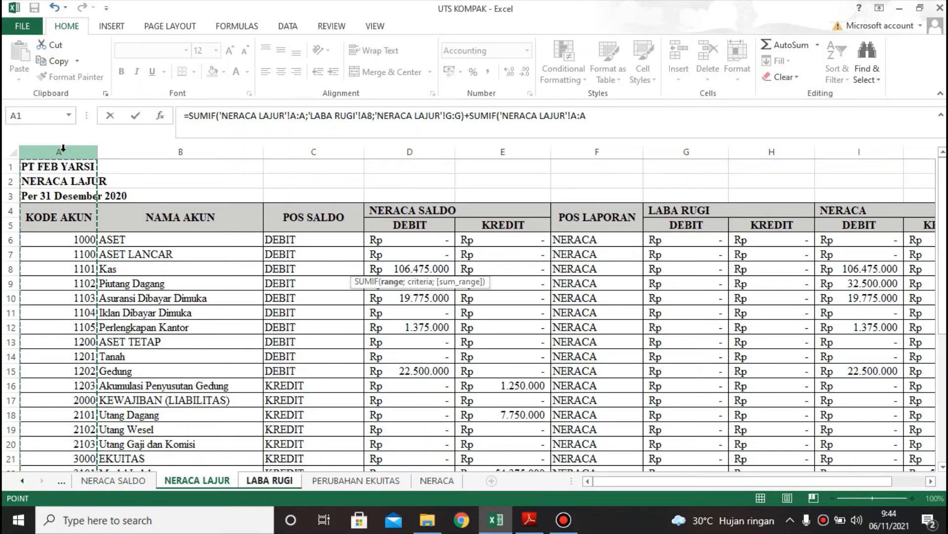
type(";")
left_click(283, 487)
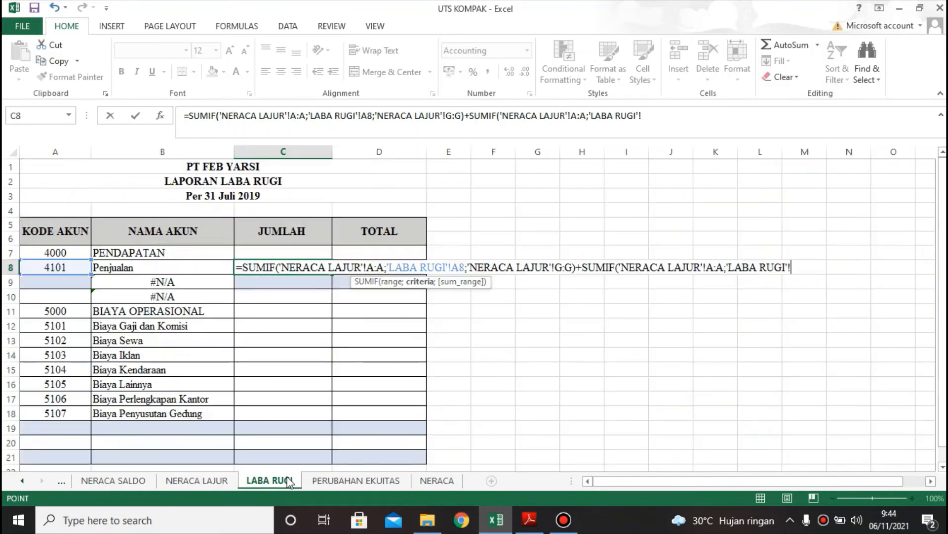
left_click(45, 266)
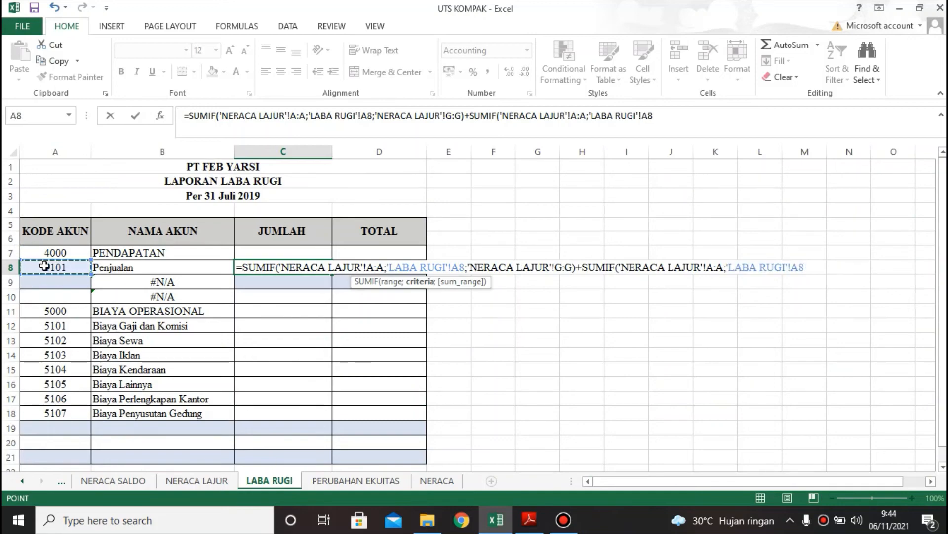
type(";")
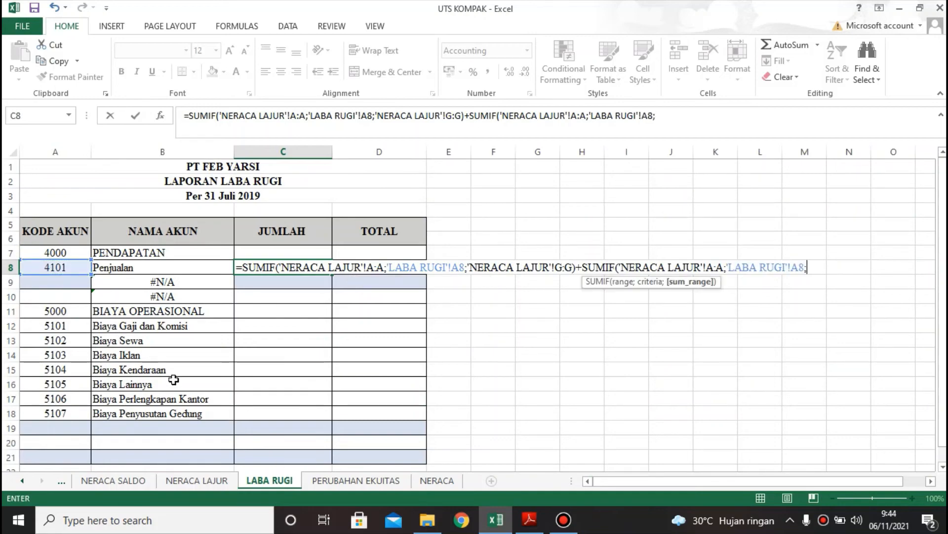
left_click(197, 480)
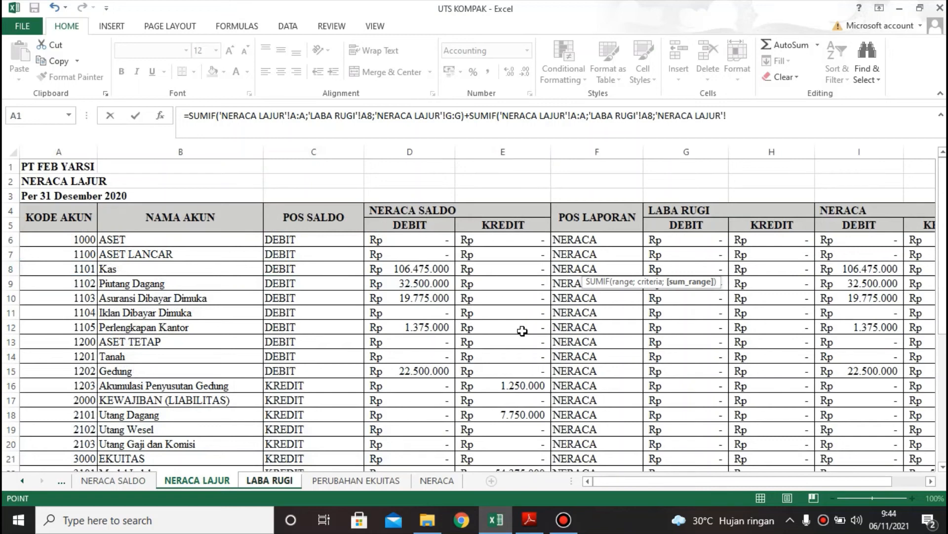
left_click(761, 147)
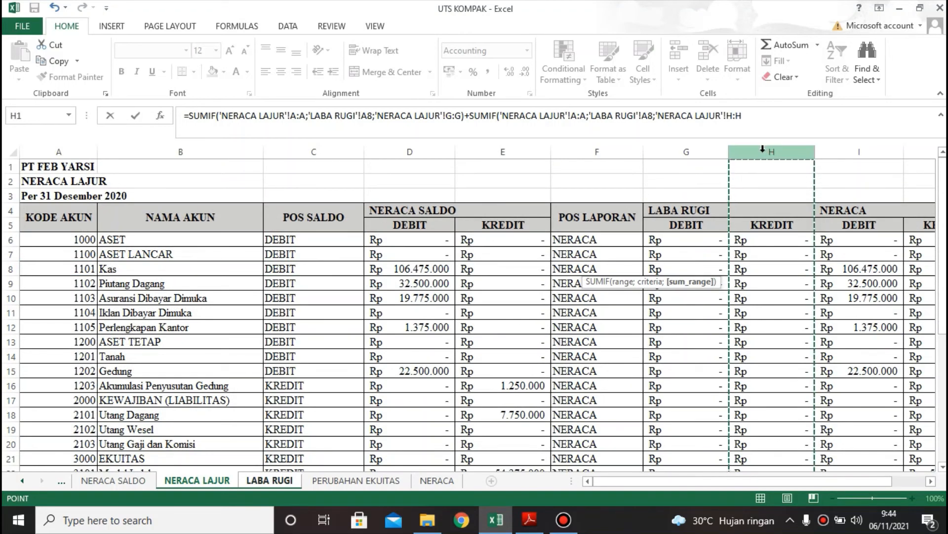
type(")")
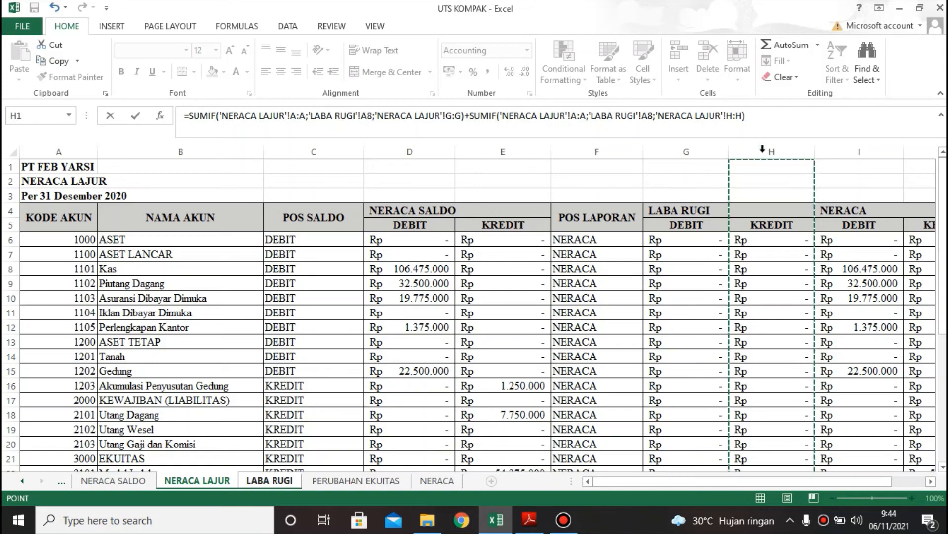
key("Return")
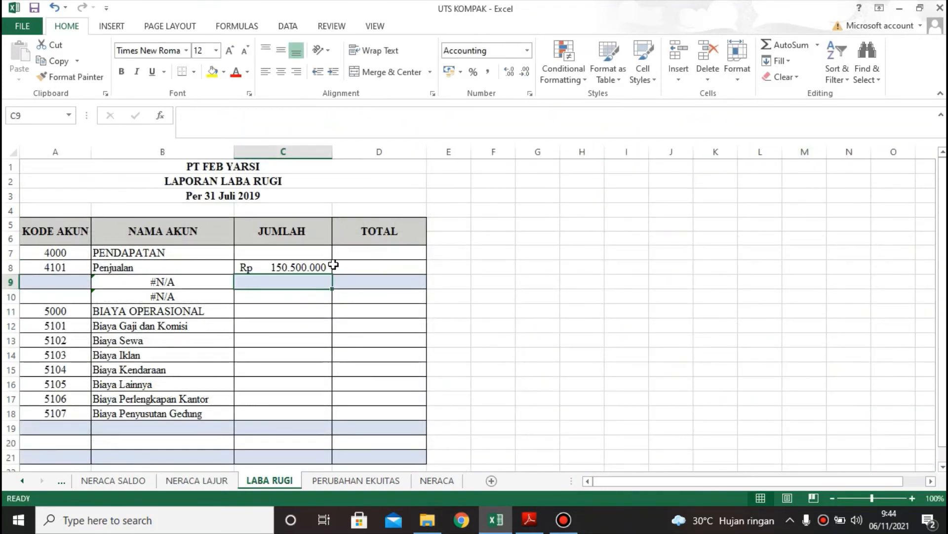
left_click(328, 266)
left_click_drag(331, 275, 314, 413)
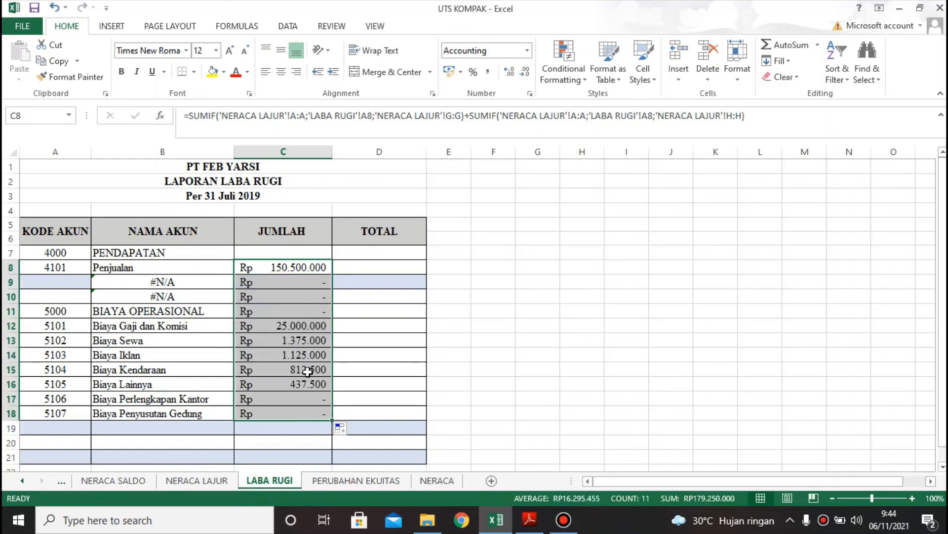
Clear the unneeded account name and amount formulas from B9:C10, where there is no account code.
left_click(154, 282)
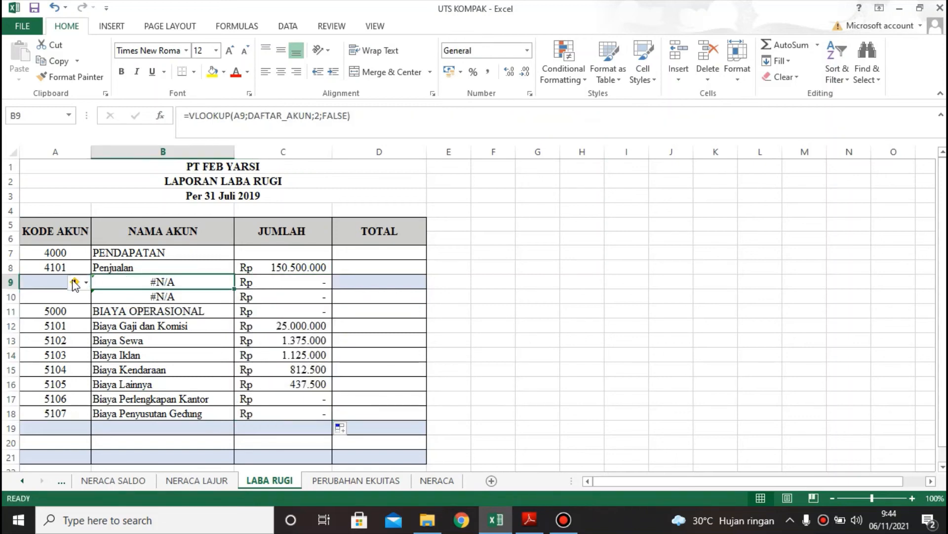
key("Delete")
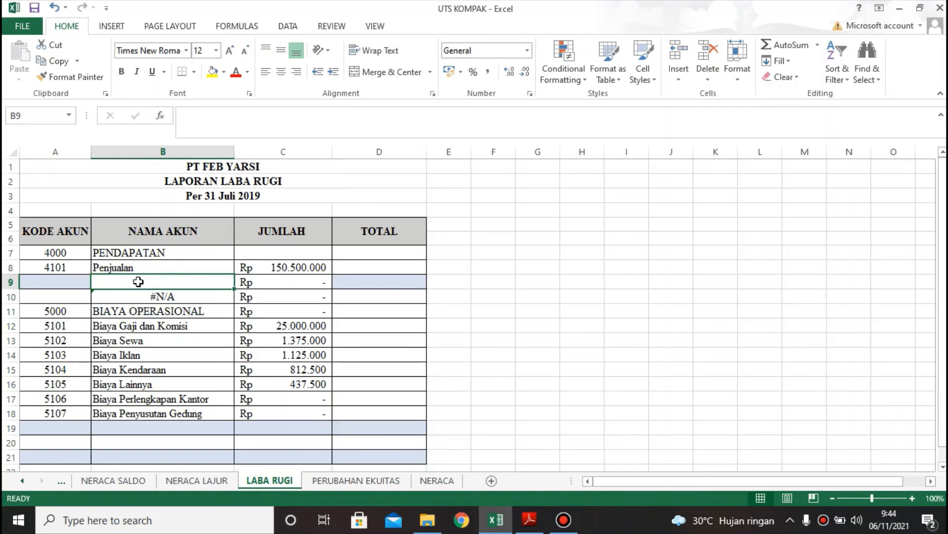
key("Right")
key("Delete")
key("Down")
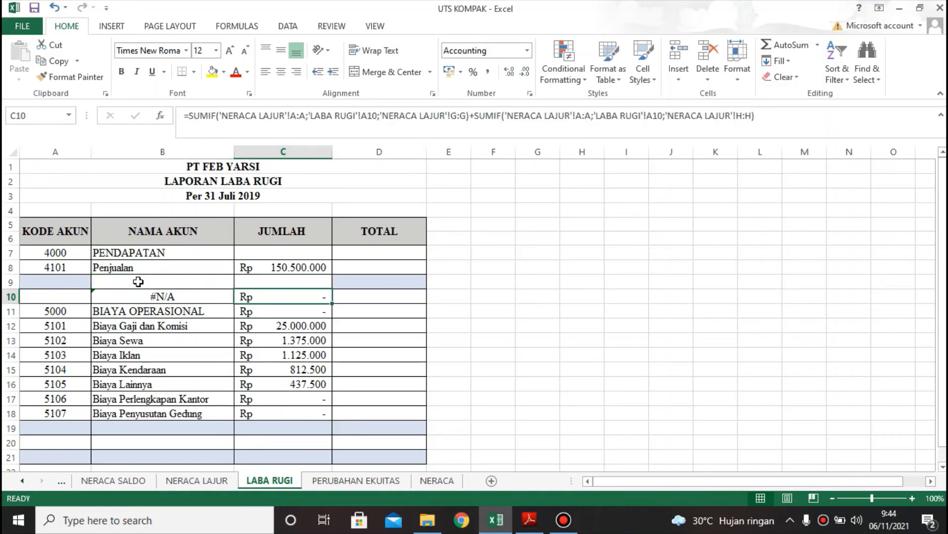
key("Delete")
key("Left")
key("Delete")
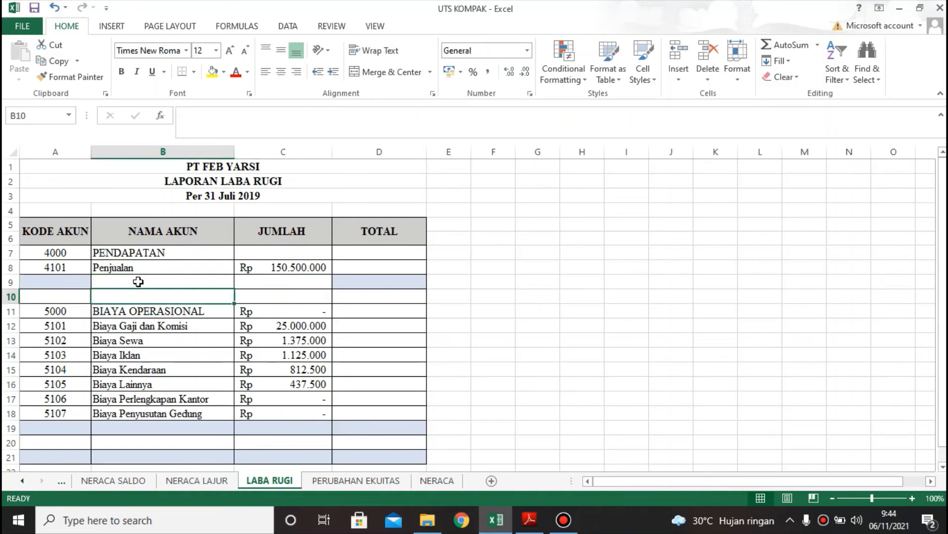
Fill cells B9:D9 of the LABA RUGI sheet with the light blue shade used in the other total rows.
left_click_drag(137, 281, 367, 282)
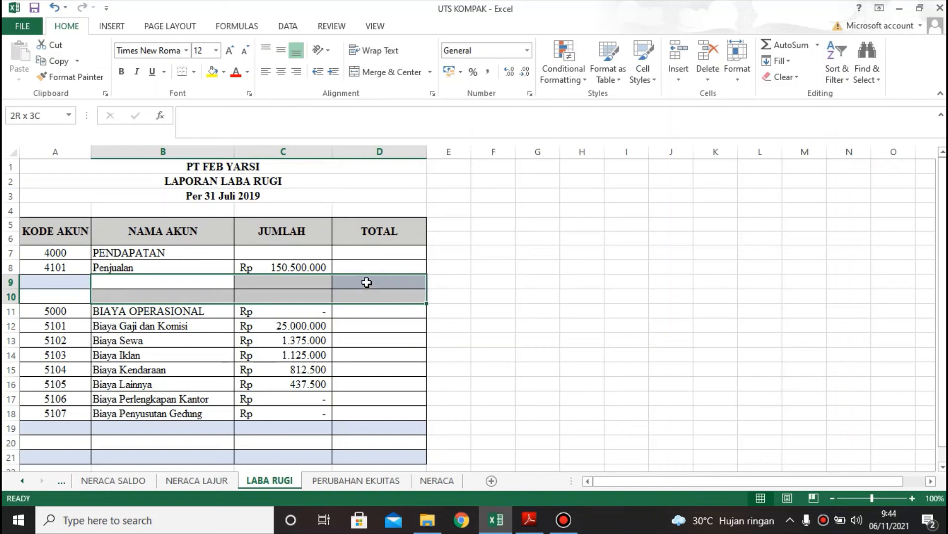
left_click(224, 72)
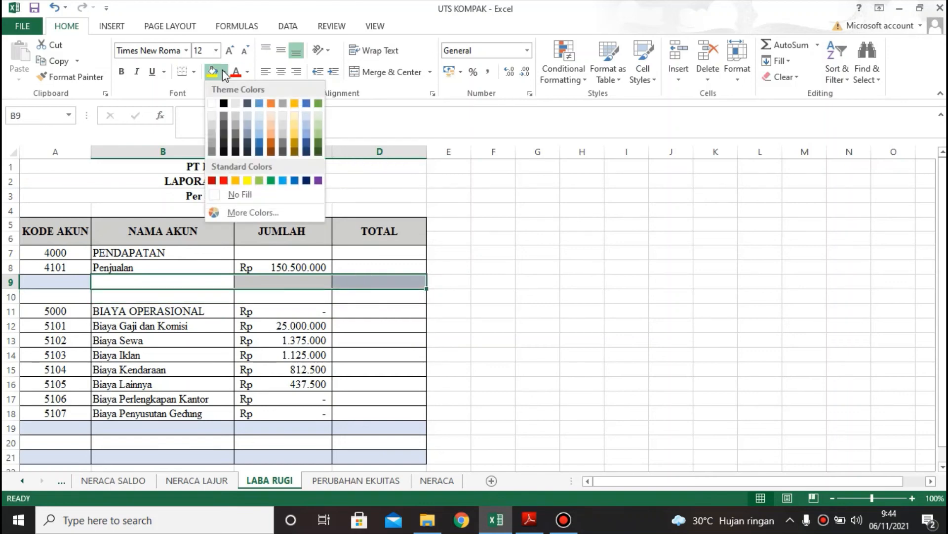
left_click(307, 116)
left_click(225, 295)
Clear the amount formula in C11 beside the BIAYA OPERASIONAL heading.
scroll(217, 321, "down", 1)
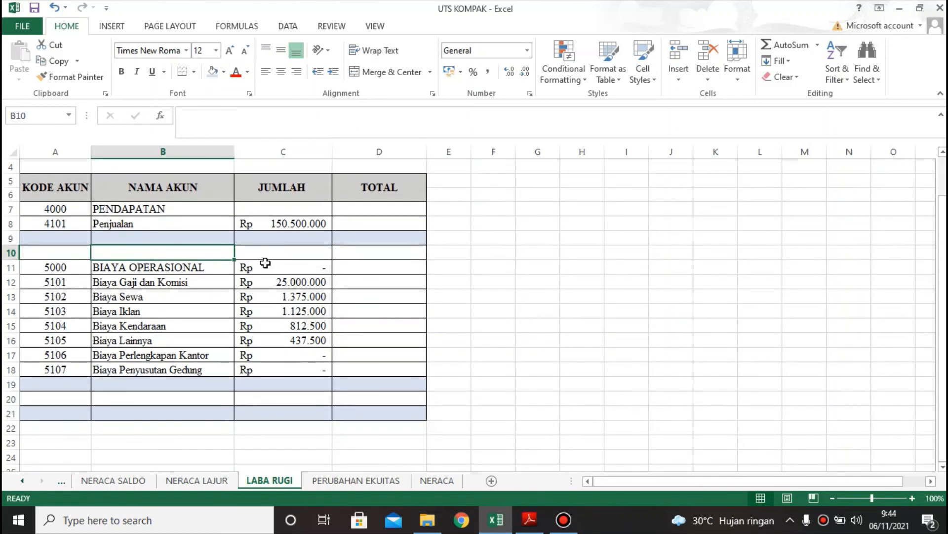
left_click(267, 266)
key("Delete")
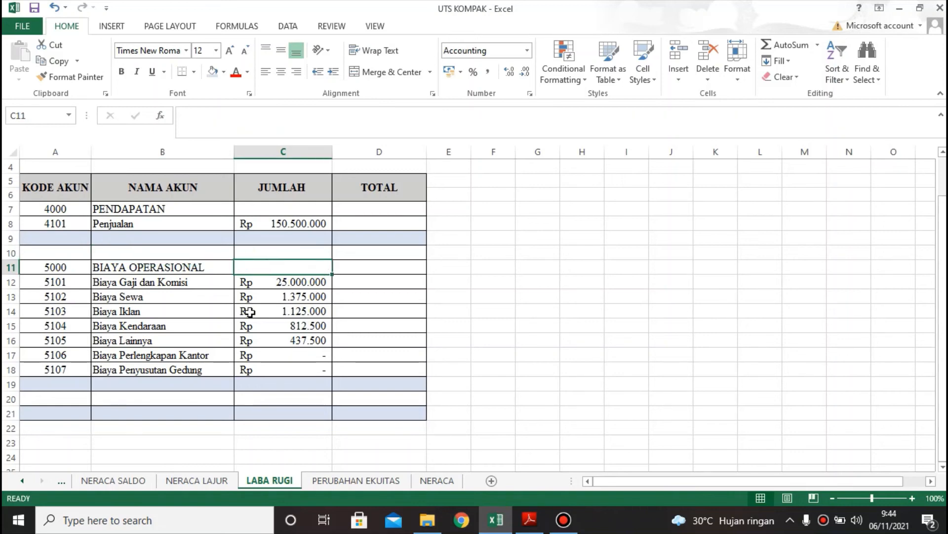
Enter the label JUMLAH PENDAPATAN in B9, in the shaded row below Penjualan.
left_click(148, 238)
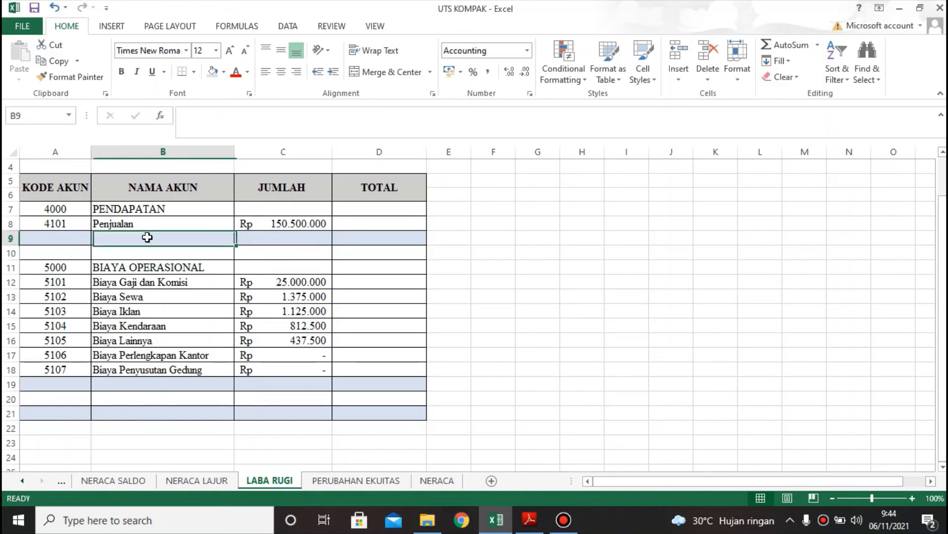
type("juml")
key("BackSpace")
key("BackSpace")
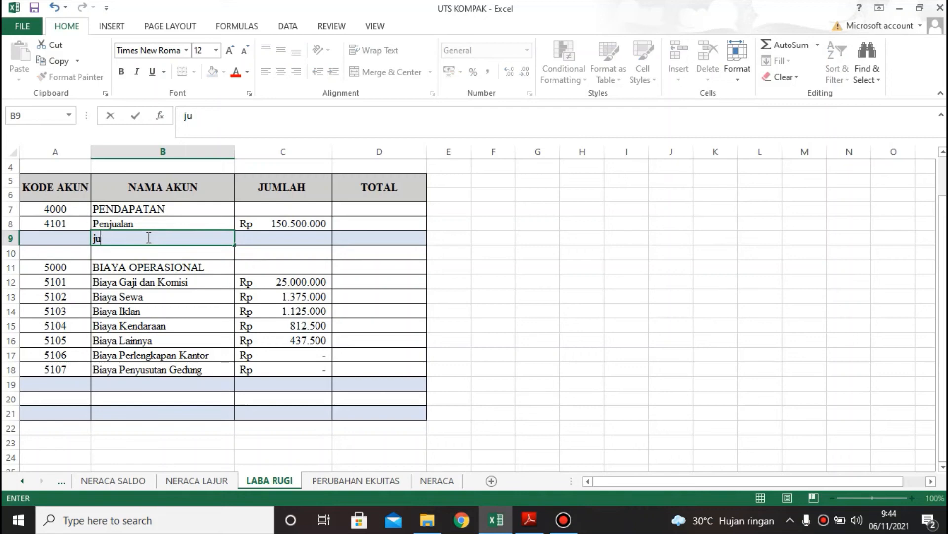
type("JUMLAH")
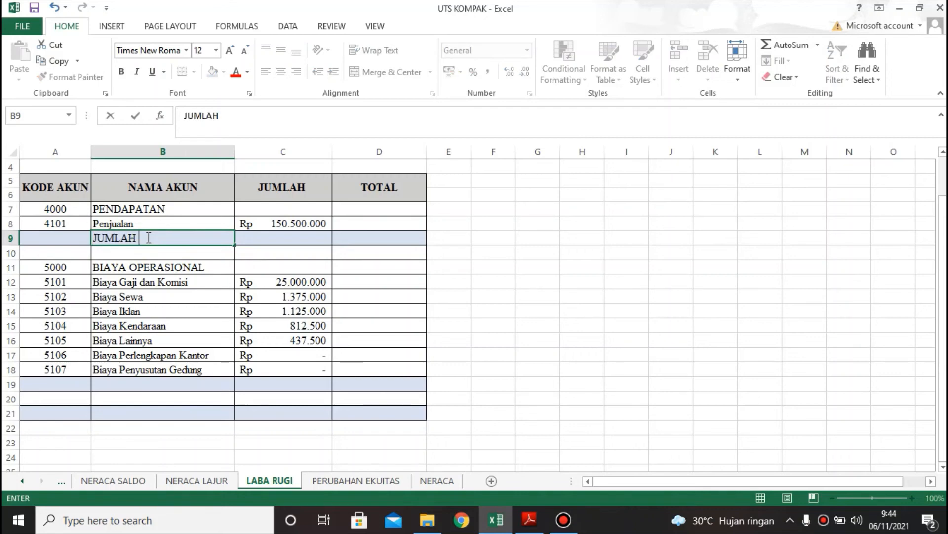
type(" PENDAPA")
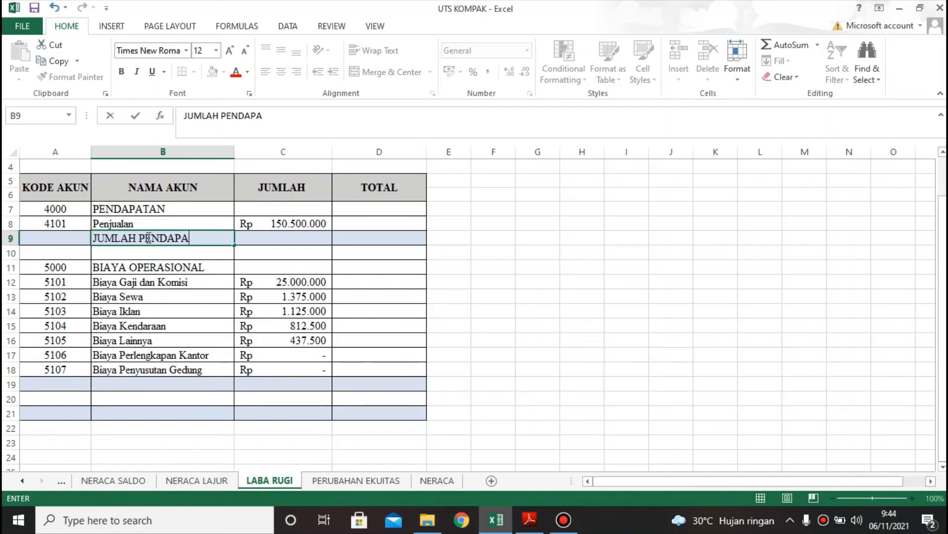
type("TAN")
key("Return")
Enter the label JUMLAH BIAYA in B19, below Biaya Penyusutan Gedung.
left_click(167, 383)
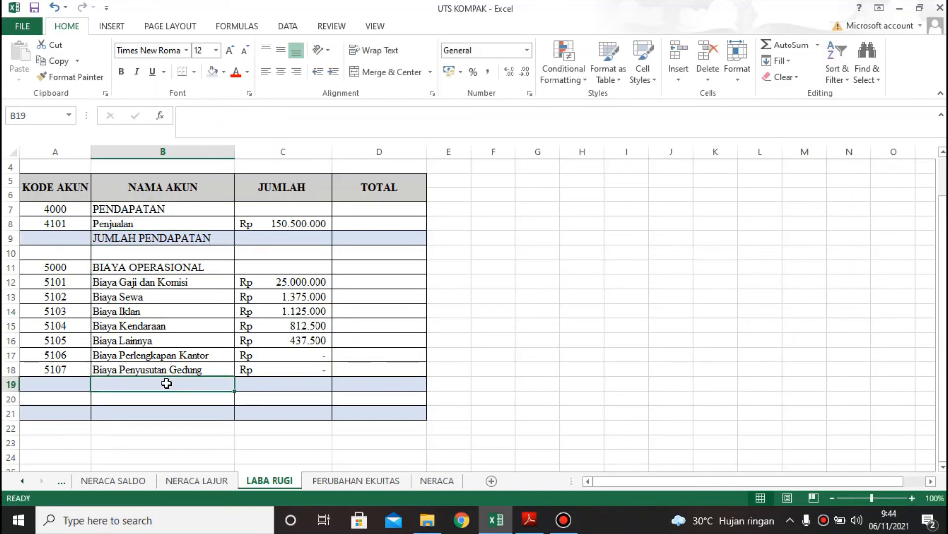
type("JUMLAH B")
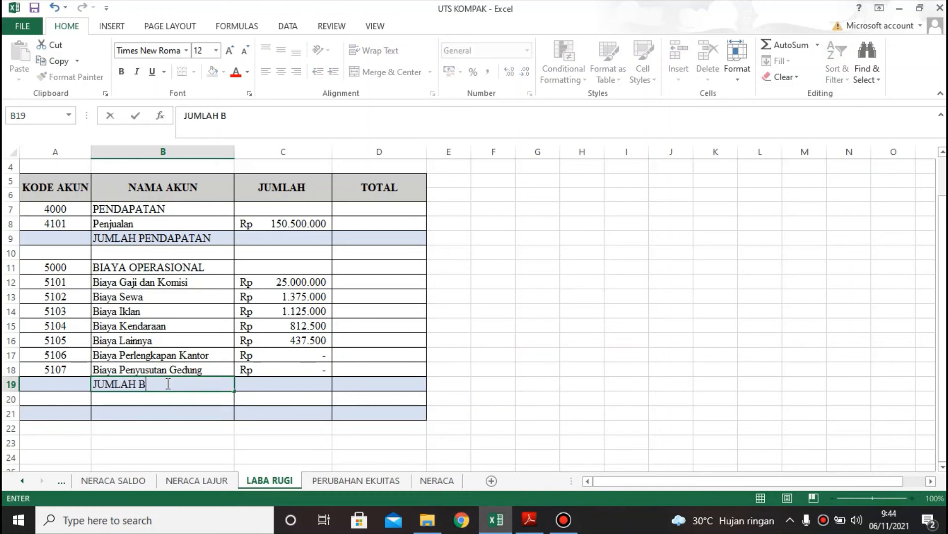
type("IAYA")
key("Return")
left_click(167, 383)
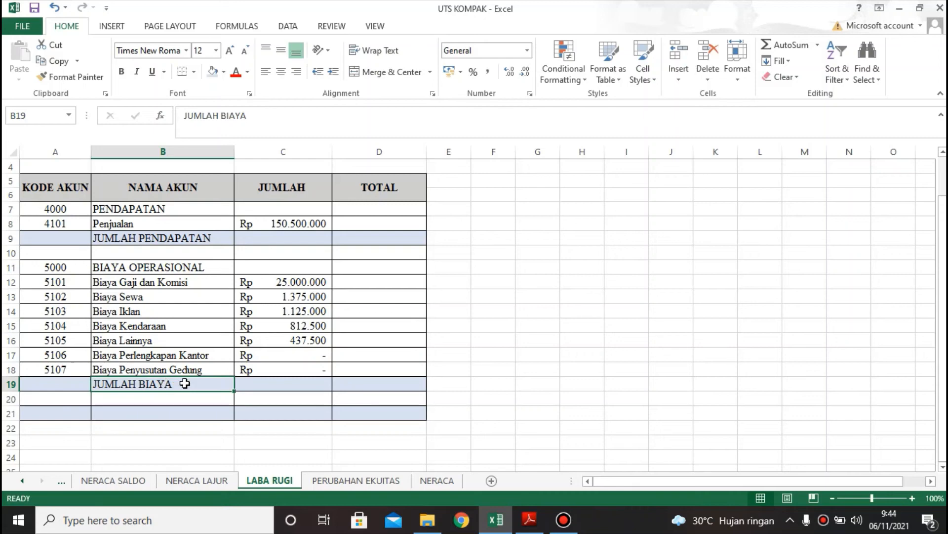
Make the heading and total rows bold: B9:D9, B7:C7, B11 and B19.
left_click_drag(177, 238, 365, 238)
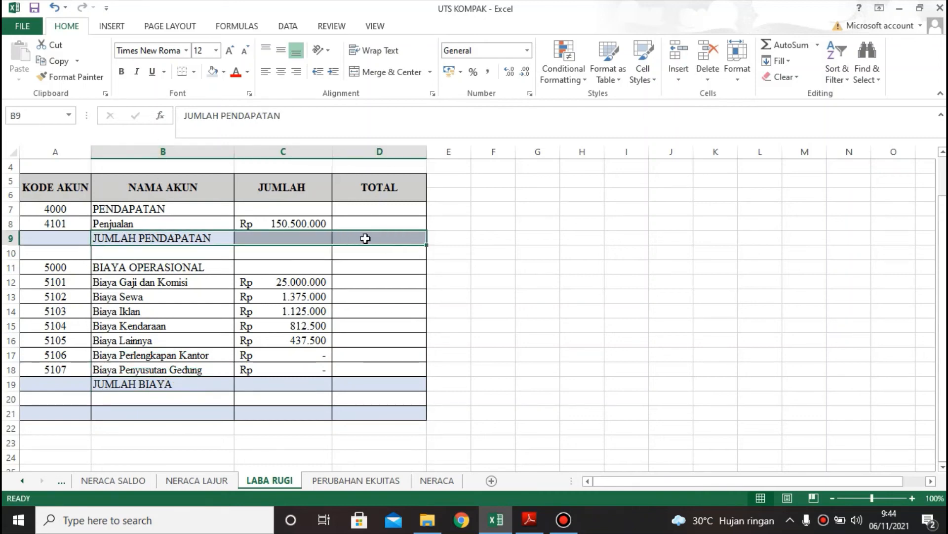
key("ctrl+b")
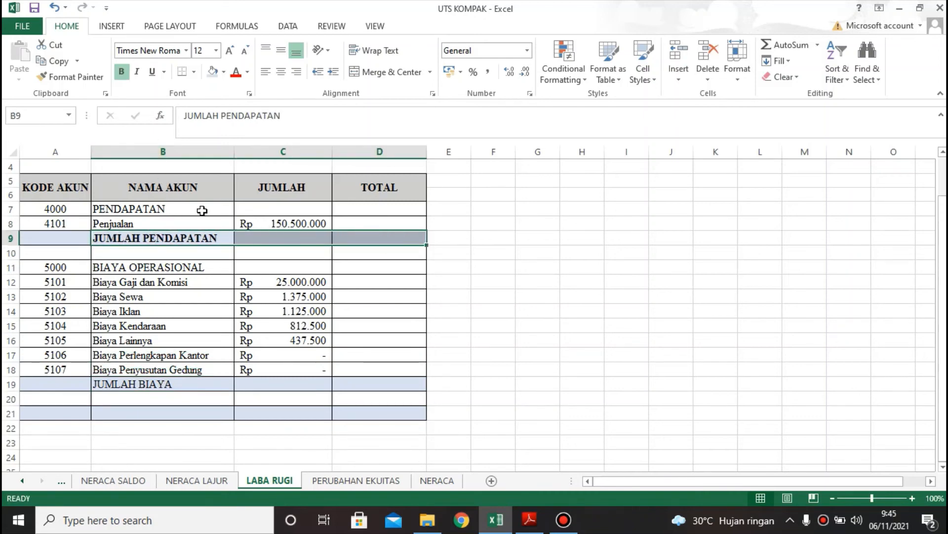
left_click_drag(201, 209, 271, 208)
key("ctrl+b")
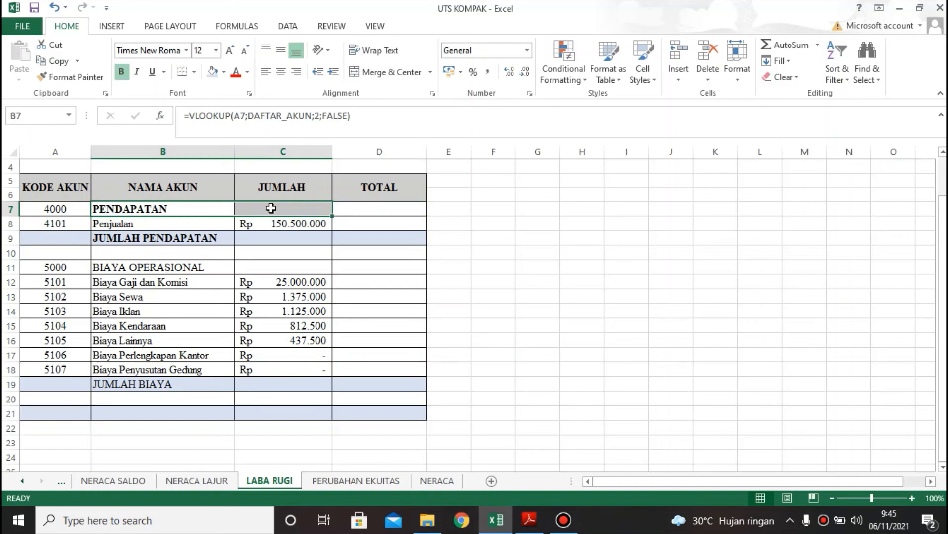
left_click(178, 267)
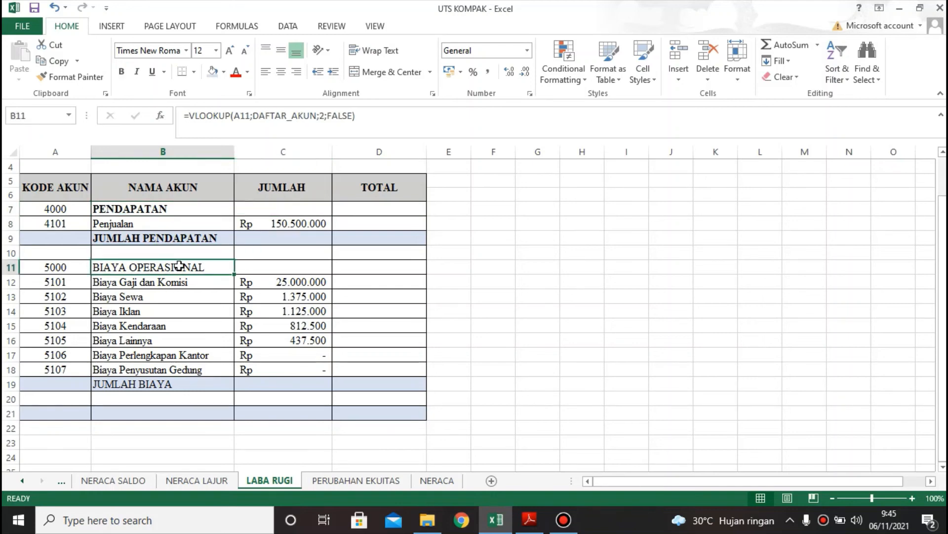
key("ctrl+b")
left_click(176, 385)
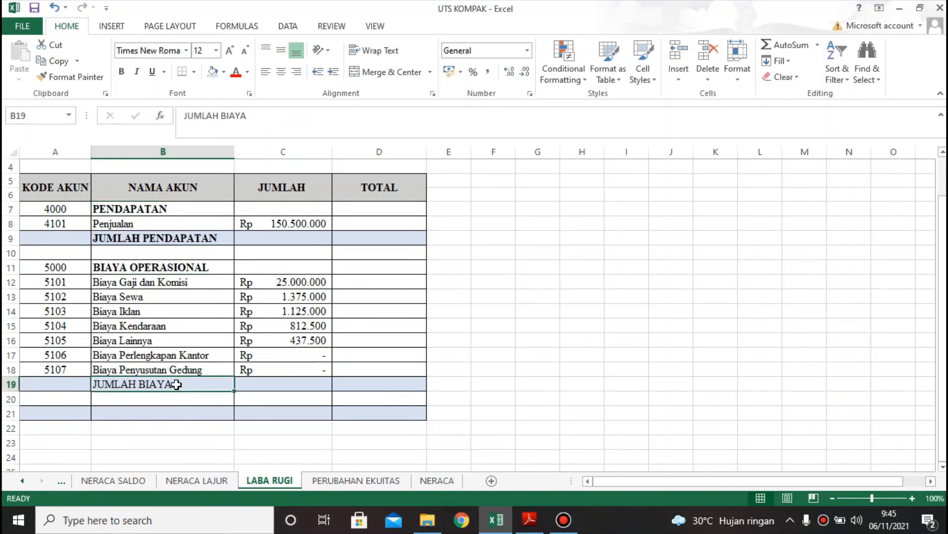
key("ctrl+b")
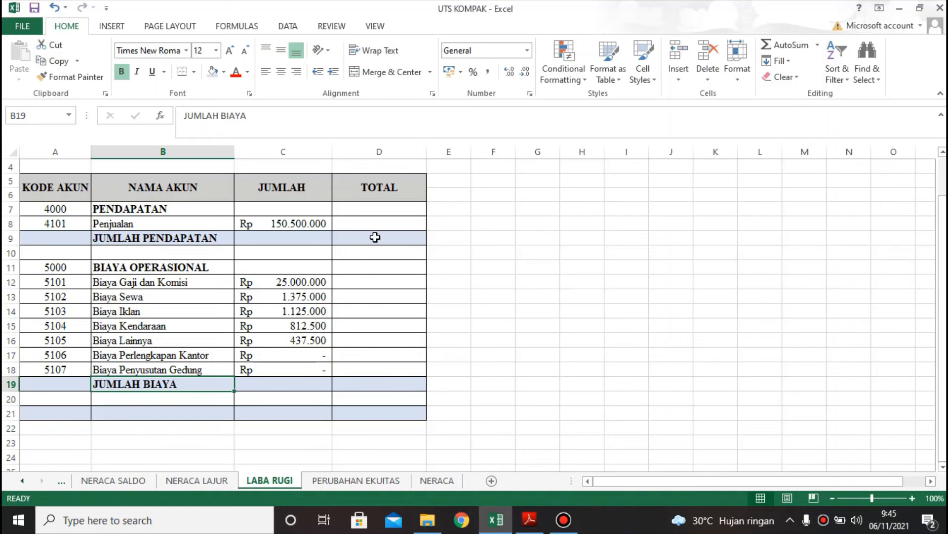
Calculate the JUMLAH PENDAPATAN total in D9 with the formula =C8.
left_click(374, 238)
type("=")
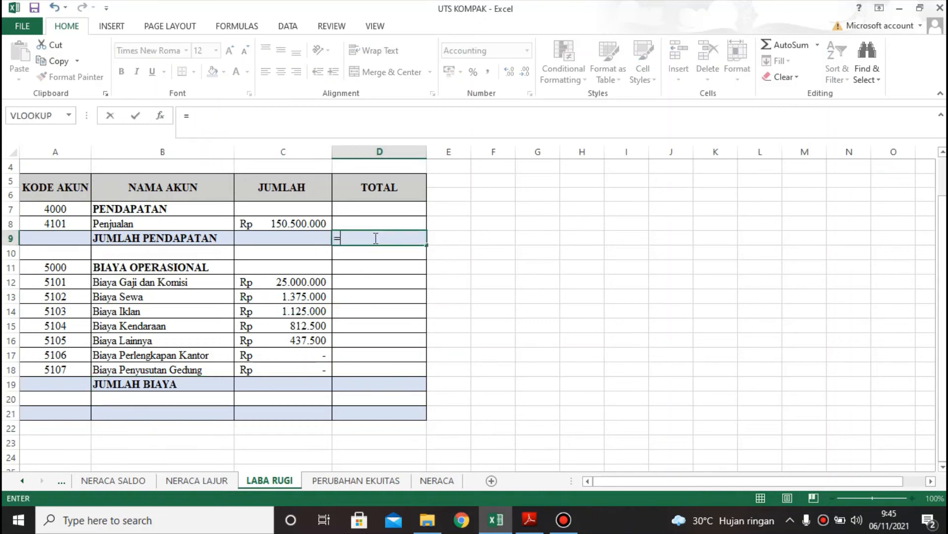
left_click(317, 220)
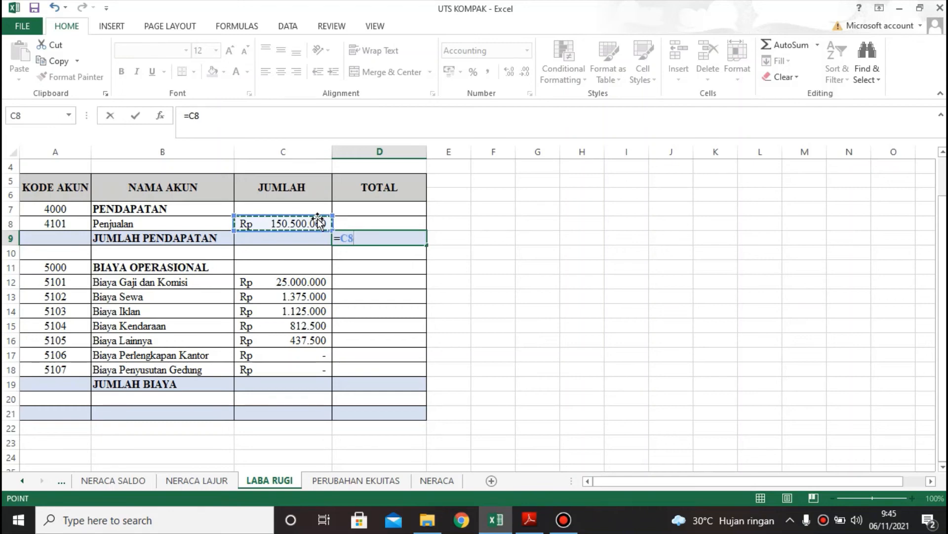
key("Return")
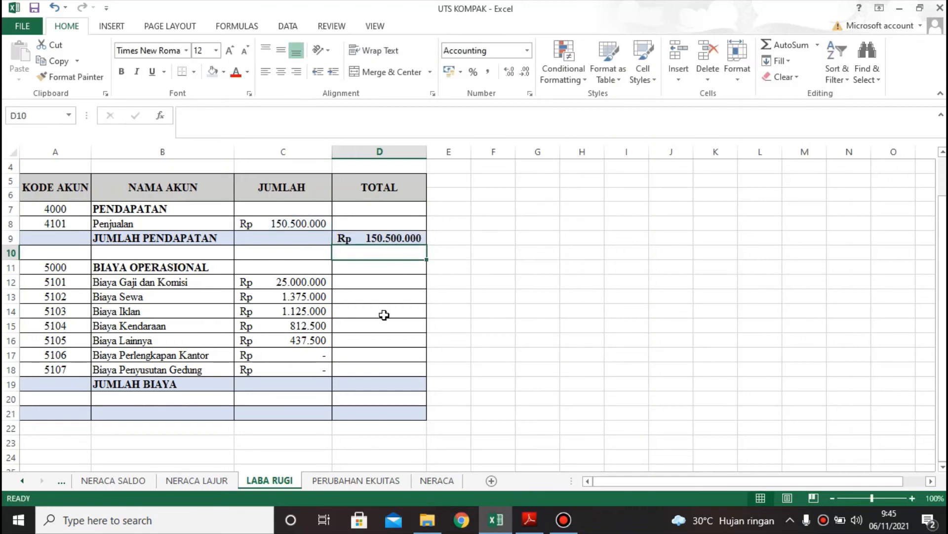
Calculate the JUMLAH BIAYA total in D19 with =SUM(C12:C18) and make it bold.
left_click(387, 384)
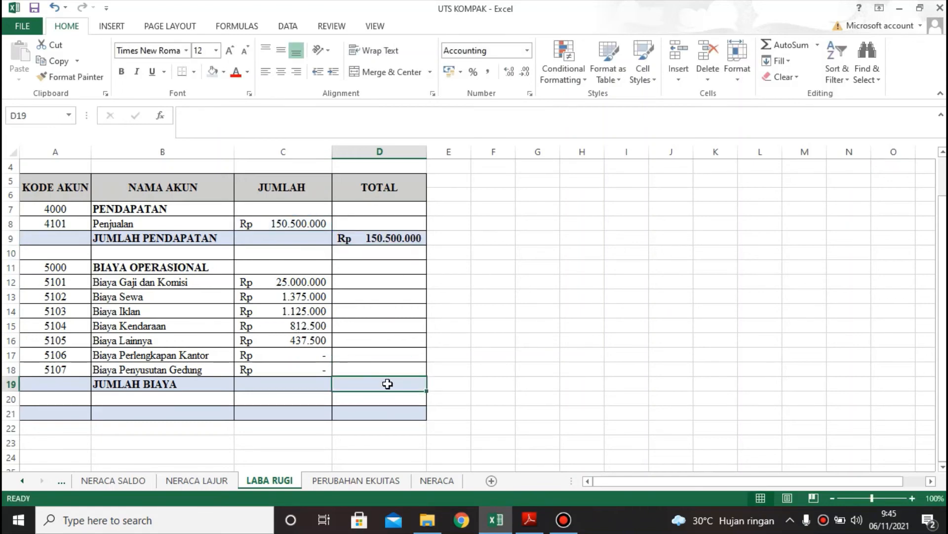
type("=SUM")
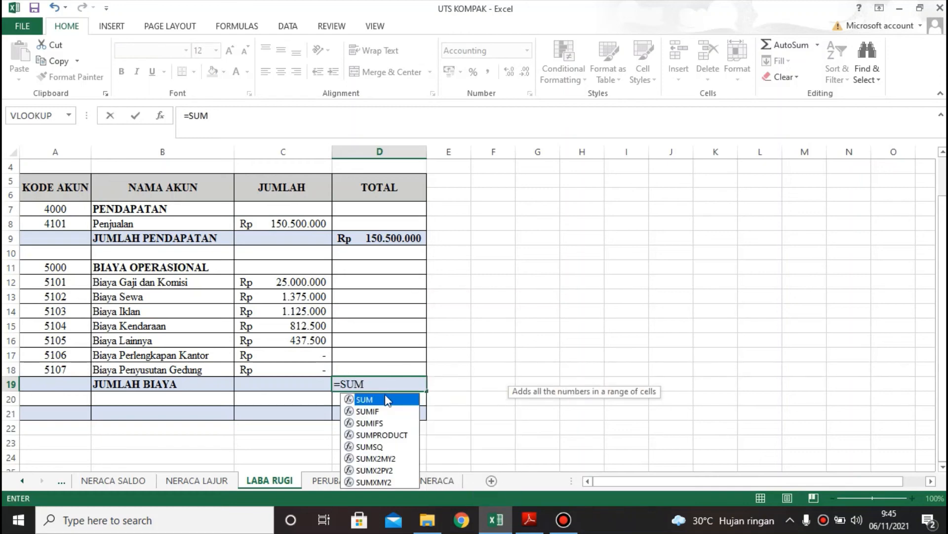
double_click(387, 399)
left_click_drag(313, 282, 308, 375)
key("Return")
left_click(364, 384)
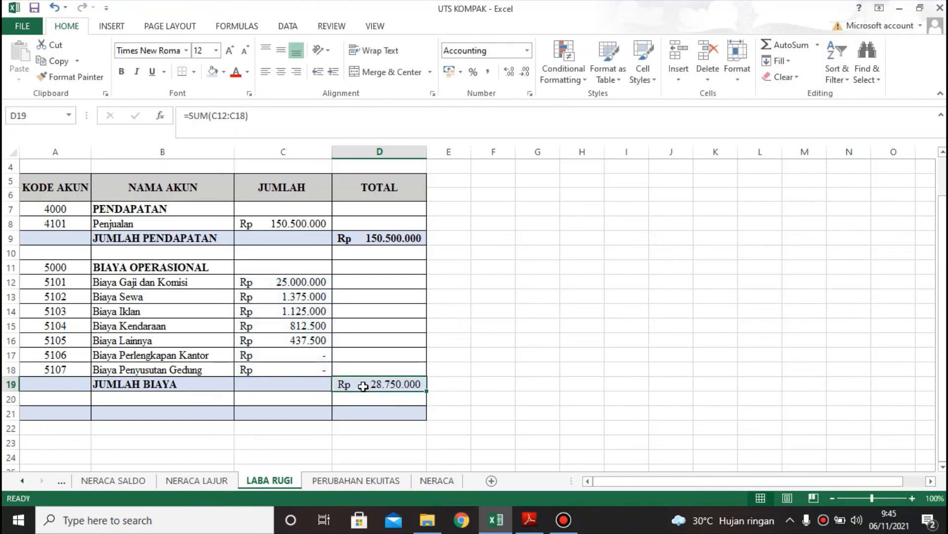
key("ctrl+b")
Enter the label LABA/RUGI in B21 and calculate its total in D21 with =D9-D19.
left_click(182, 413)
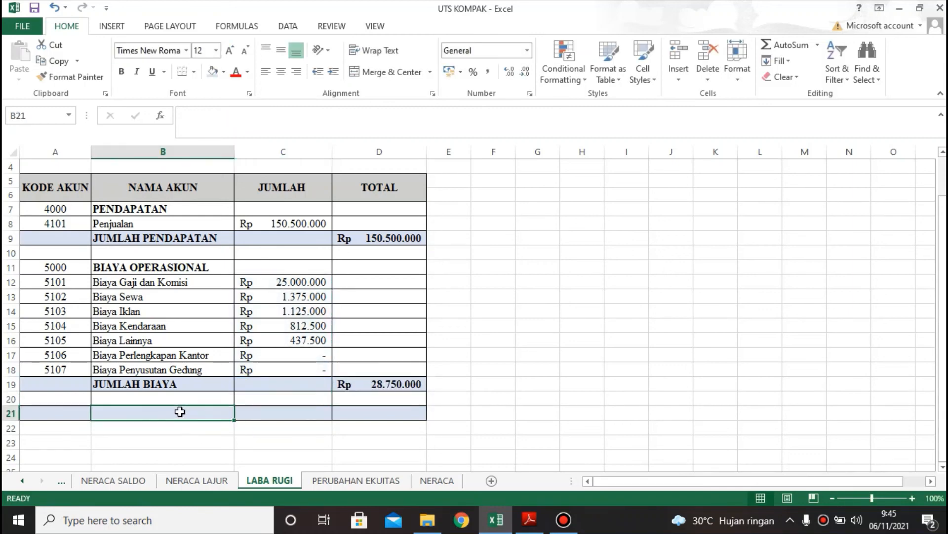
type("LABA/")
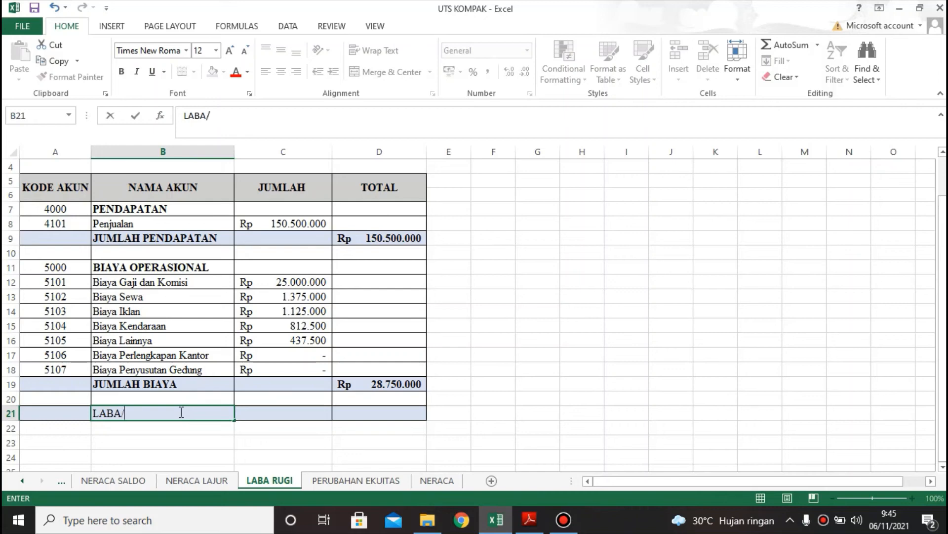
type("RUGI")
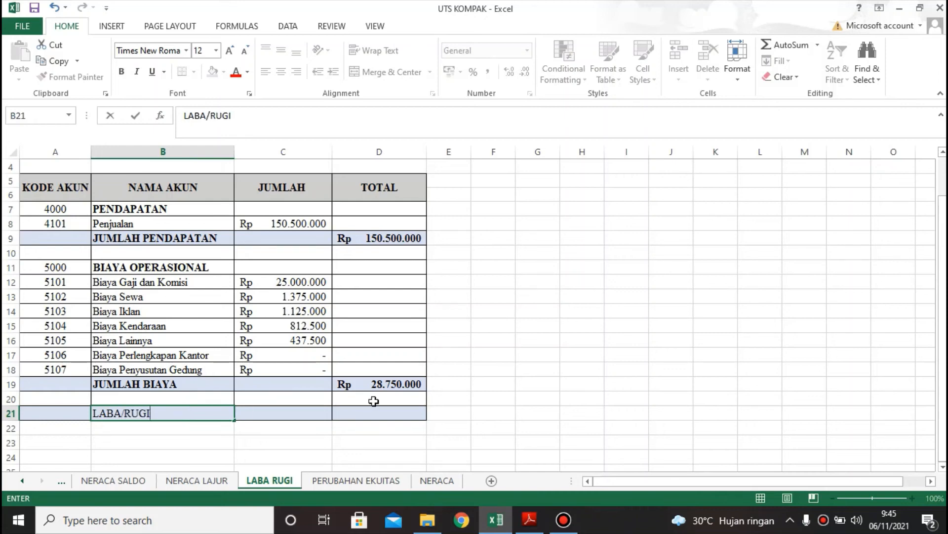
left_click(388, 411)
type("=")
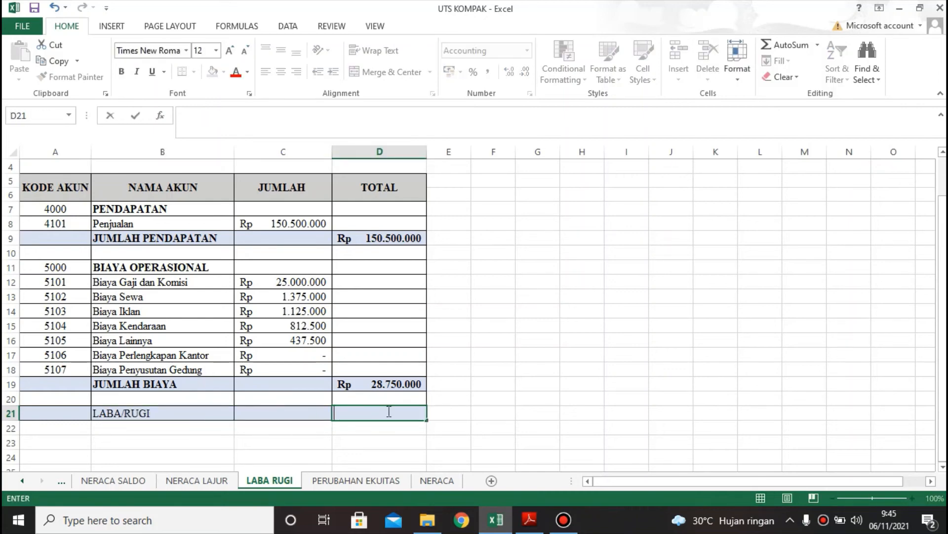
left_click(402, 238)
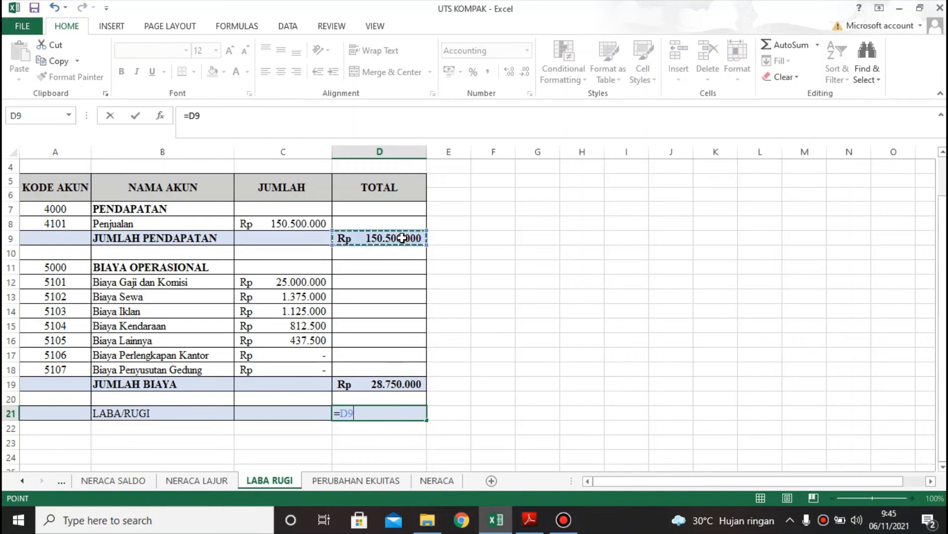
type("-")
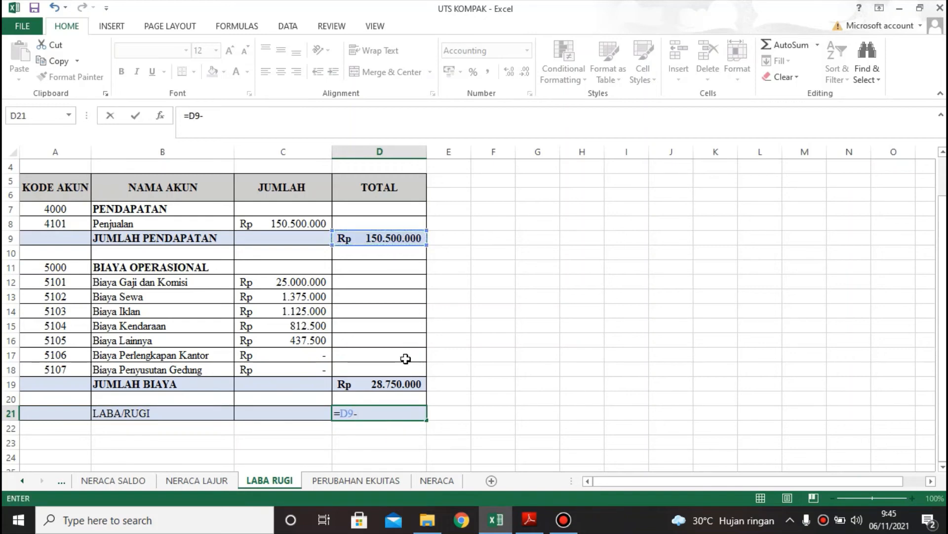
left_click(401, 384)
key("Return")
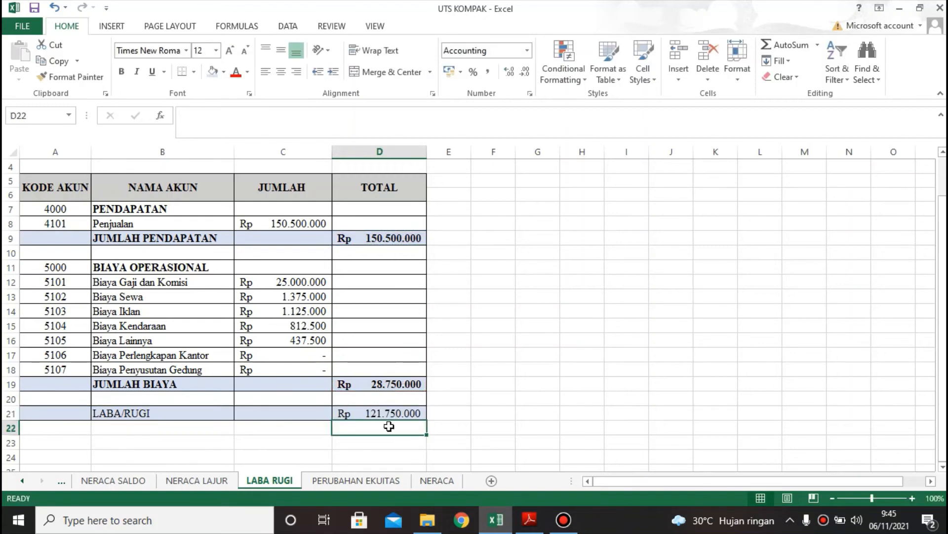
Make the LABA/RUGI row B21:D21 bold.
left_click_drag(194, 409, 381, 413)
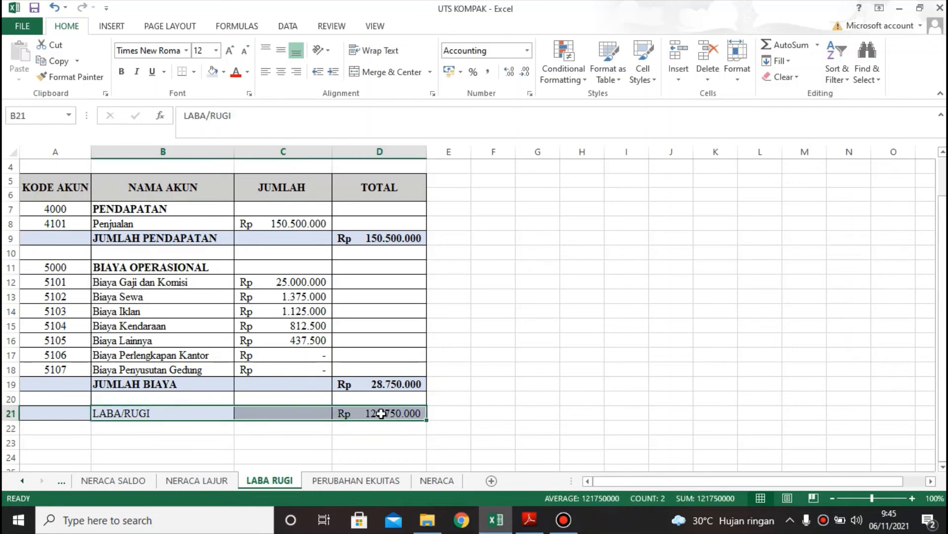
key("ctrl+b")
left_click(478, 323)
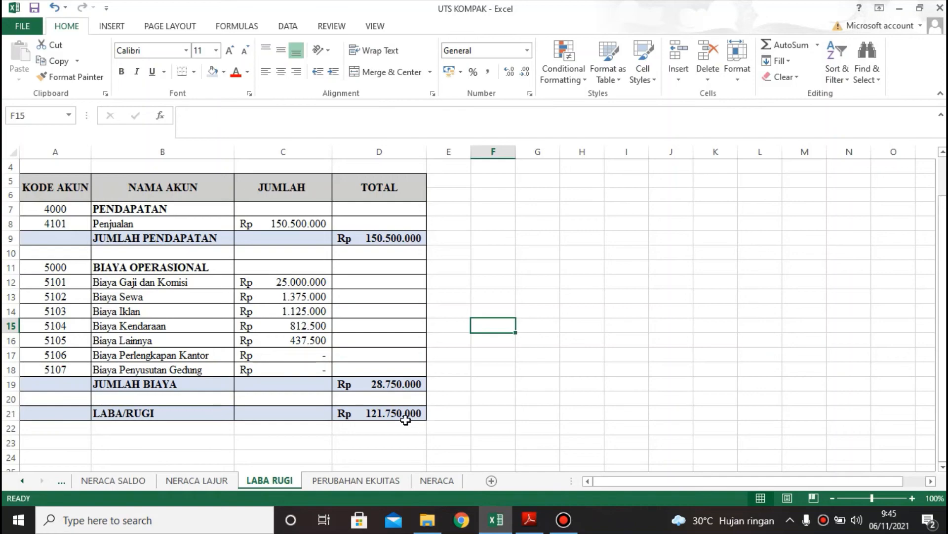
Check the LABA/RUGI result against the LABA row in NERACA LAJUR, and return to the LABA RUGI sheet.
left_click(197, 481)
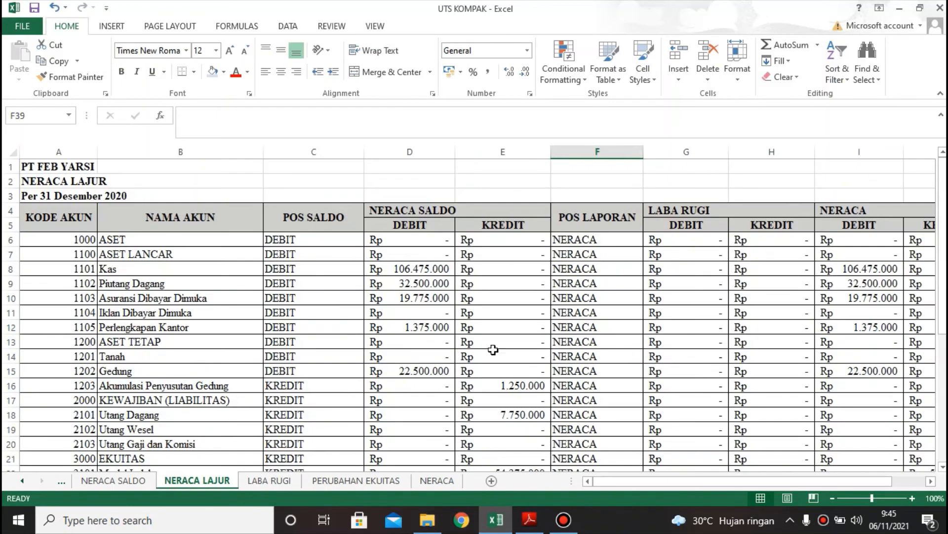
scroll(610, 354, "down", 2)
scroll(622, 343, "down", 5)
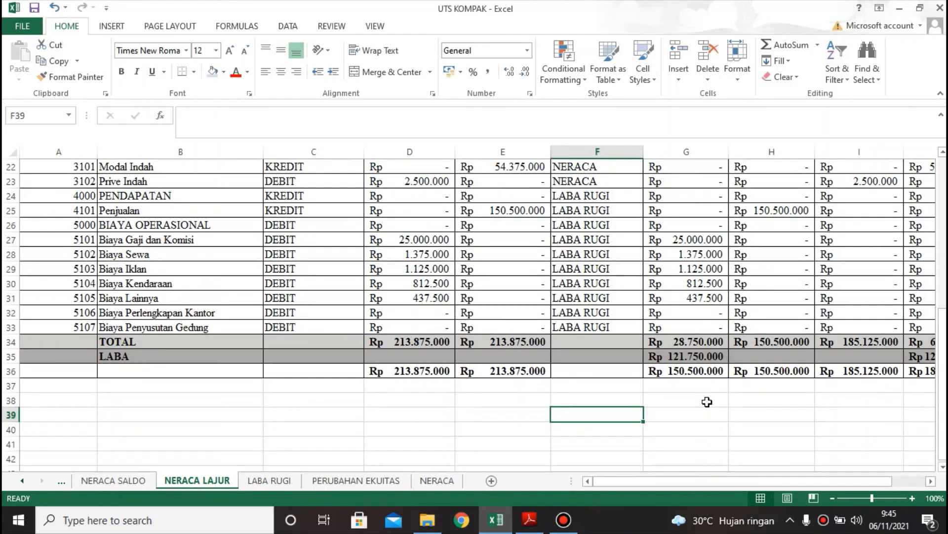
left_click(269, 480)
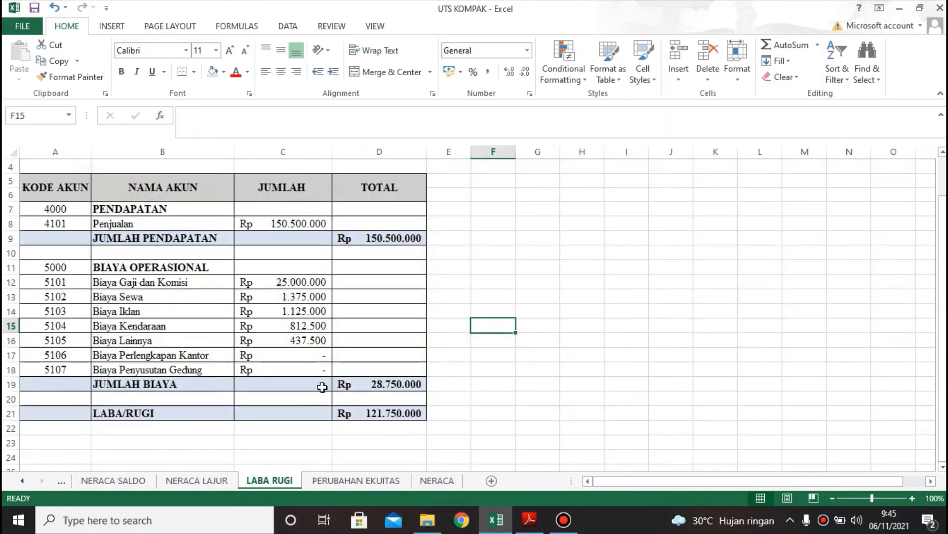
On the PERUBAHAN EKUITAS sheet, look up the account name in B7 with =VLOOKUP(A7;DAFTAR_AKUN;2;FALSE).
scroll(322, 381, "up", 1)
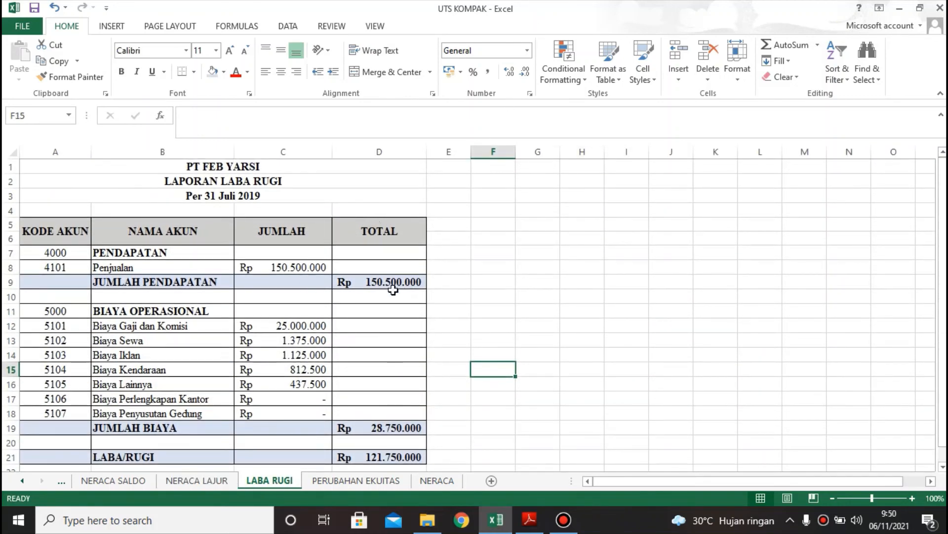
left_click(356, 481)
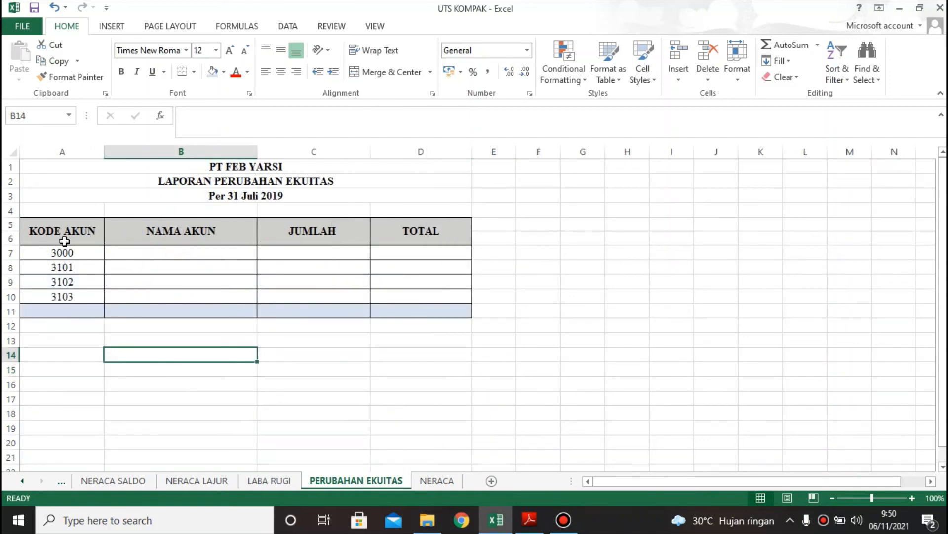
left_click(185, 253)
double_click(187, 252)
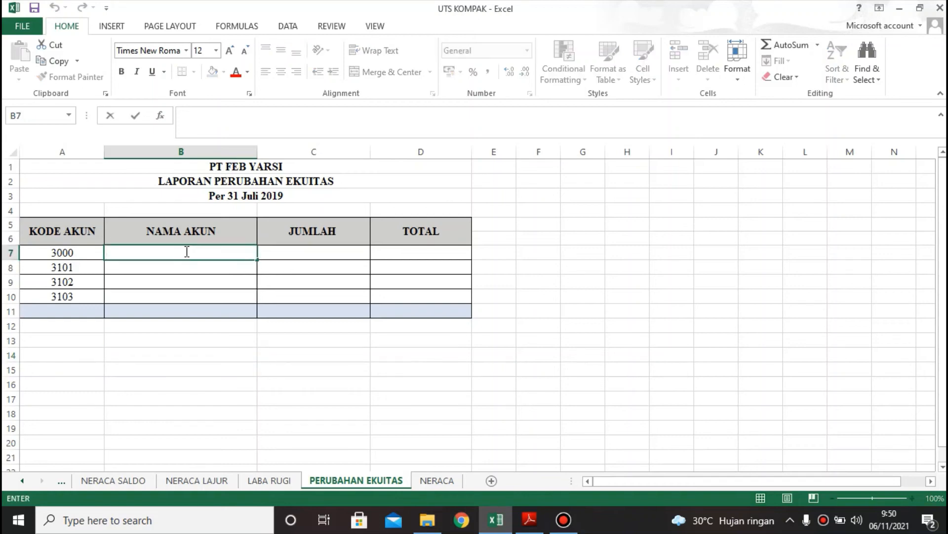
type("=vl")
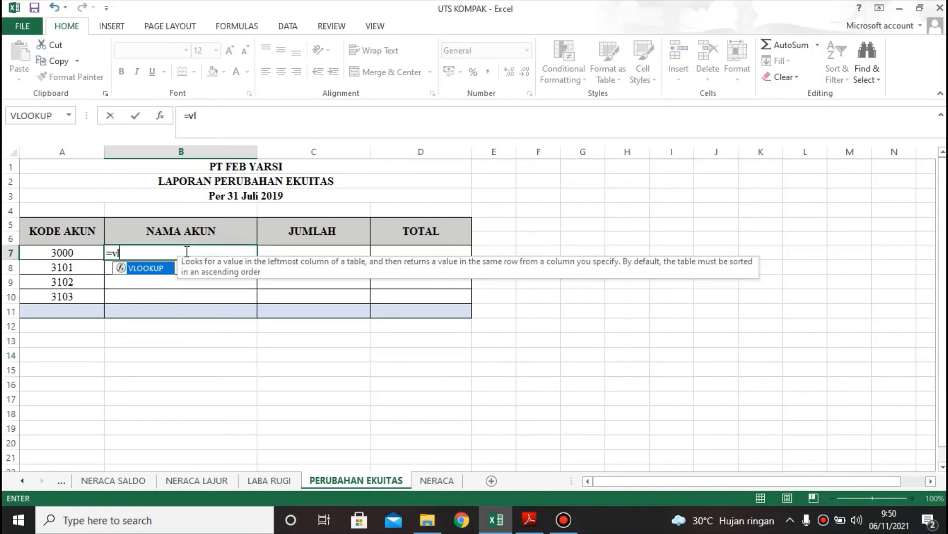
type("o")
double_click(154, 272)
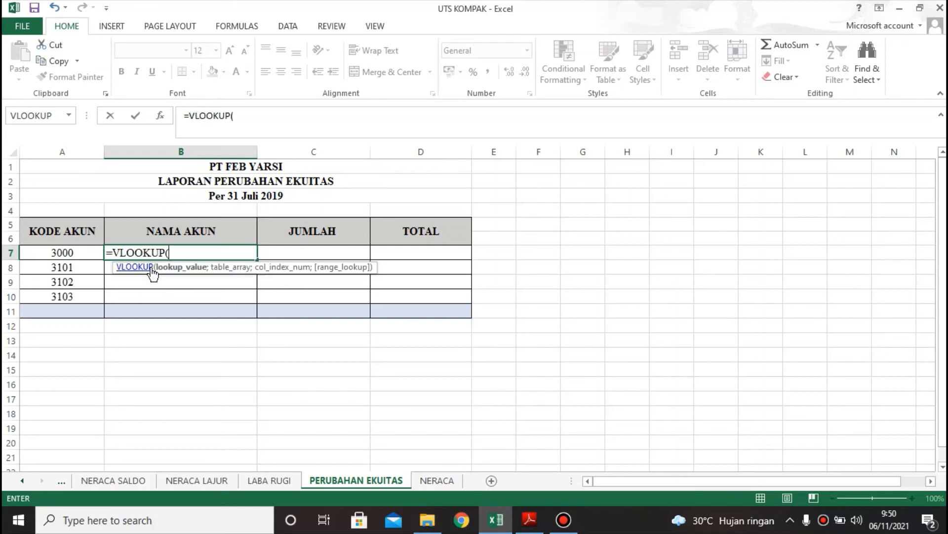
left_click(61, 253)
type(";DAF")
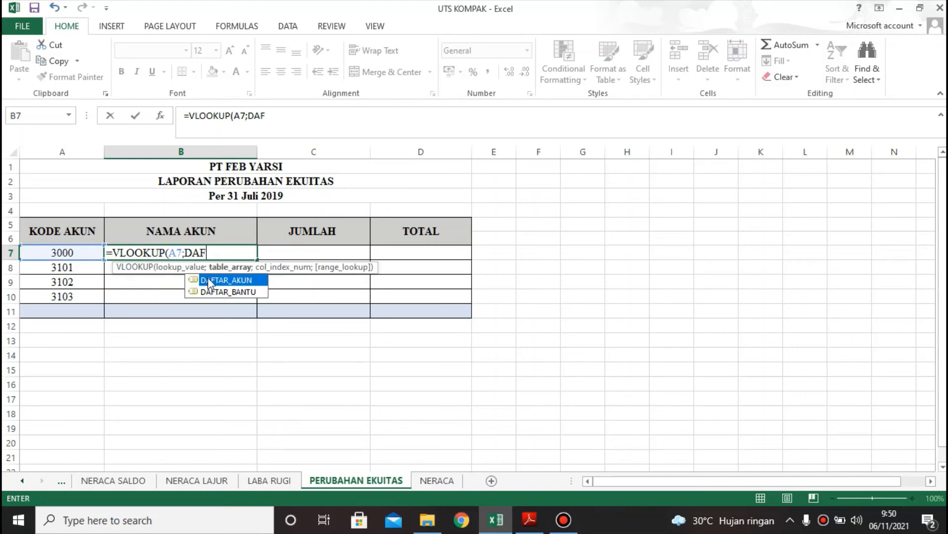
double_click(209, 281)
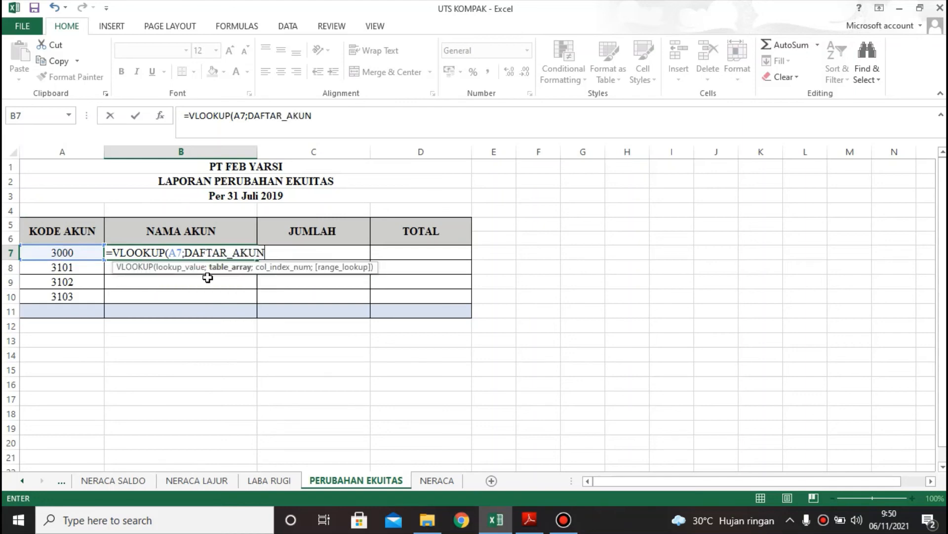
type(";2")
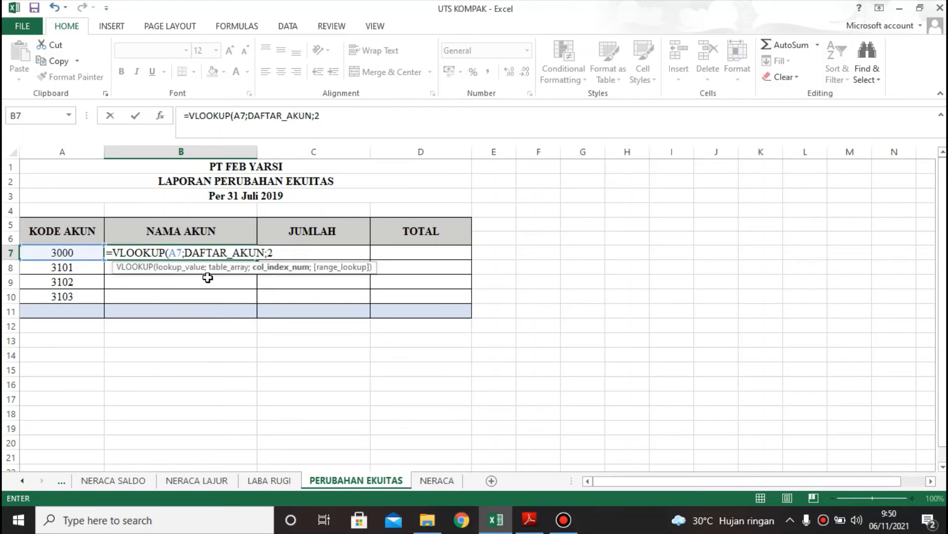
type(";")
double_click(335, 290)
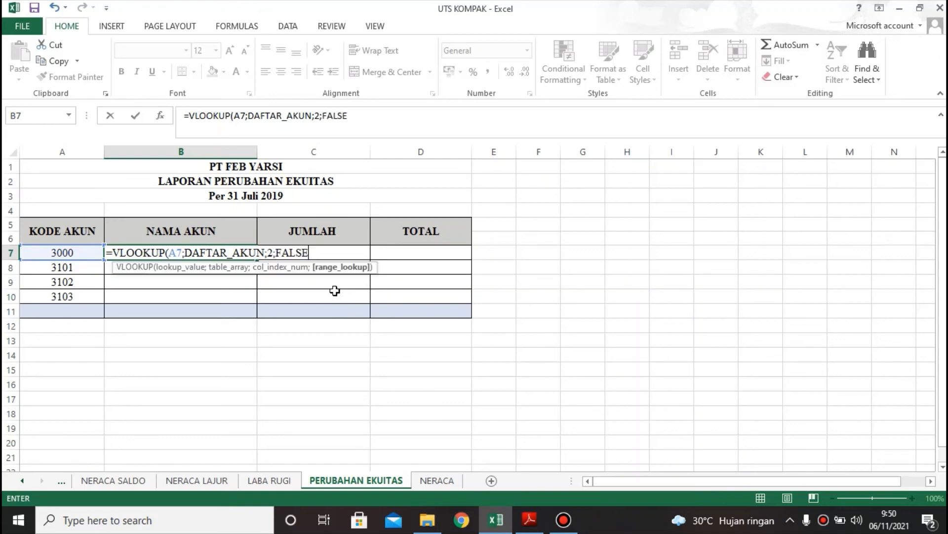
type(")")
key("Return")
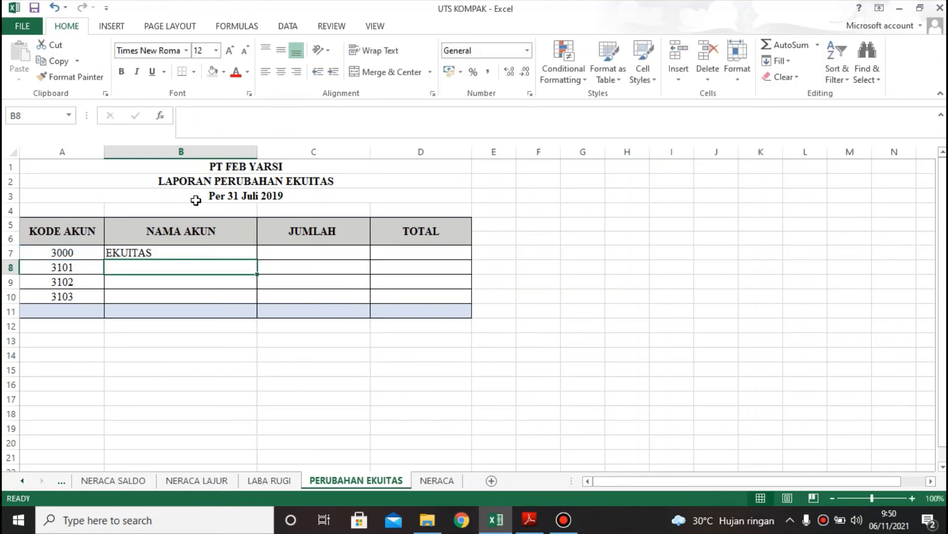
Copy the account name lookup from B7 down through B10.
left_click(214, 251)
left_click_drag(257, 259, 261, 299)
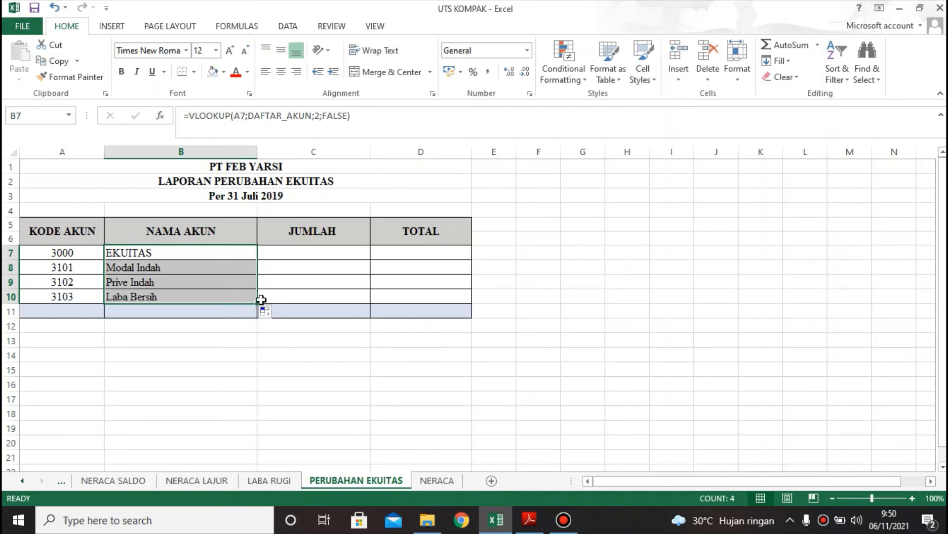
left_click(292, 254)
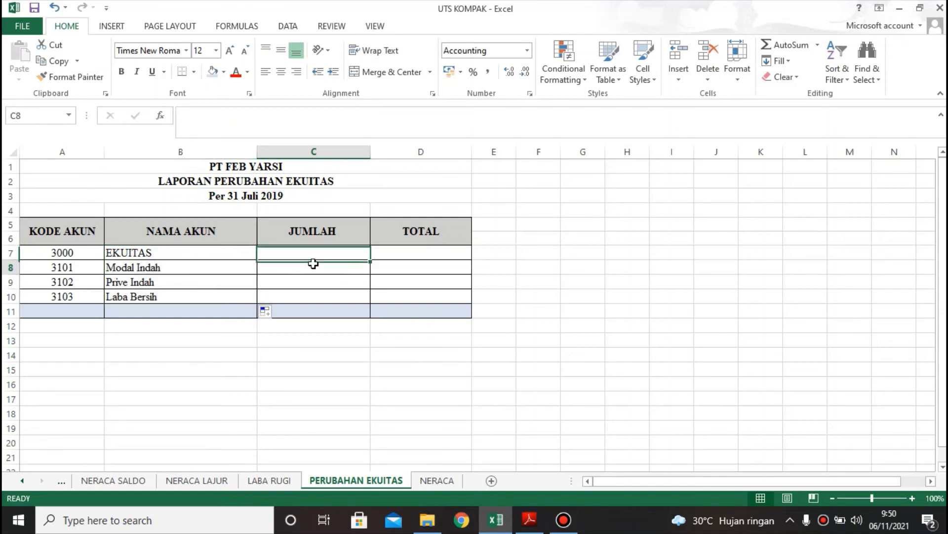
Begin the JUMLAH formula in C8 with =SUMIF('NERACA LAJUR'!A:A;'PERUBAHAN EKUITAS'!A8;'NERACA LAJUR'!J:J).
left_click(315, 266)
double_click(315, 267)
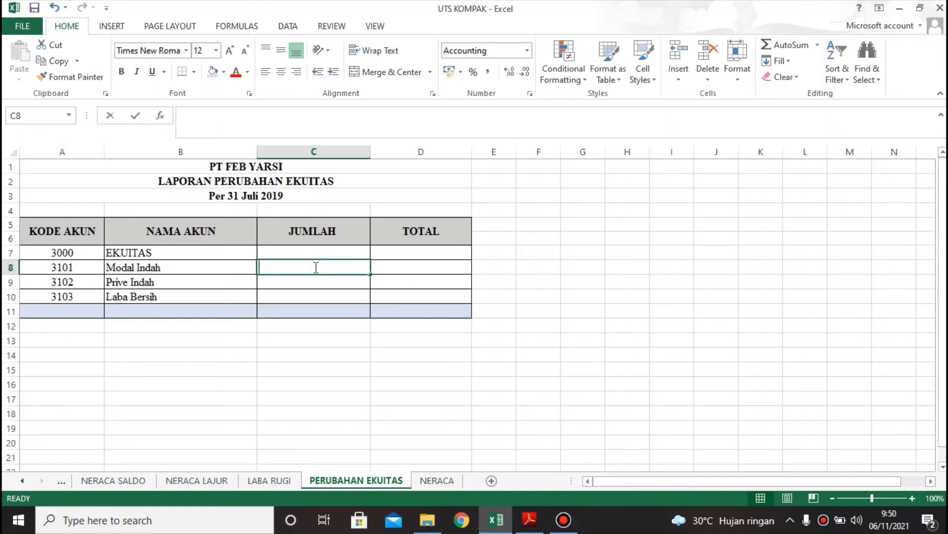
type("=SUM")
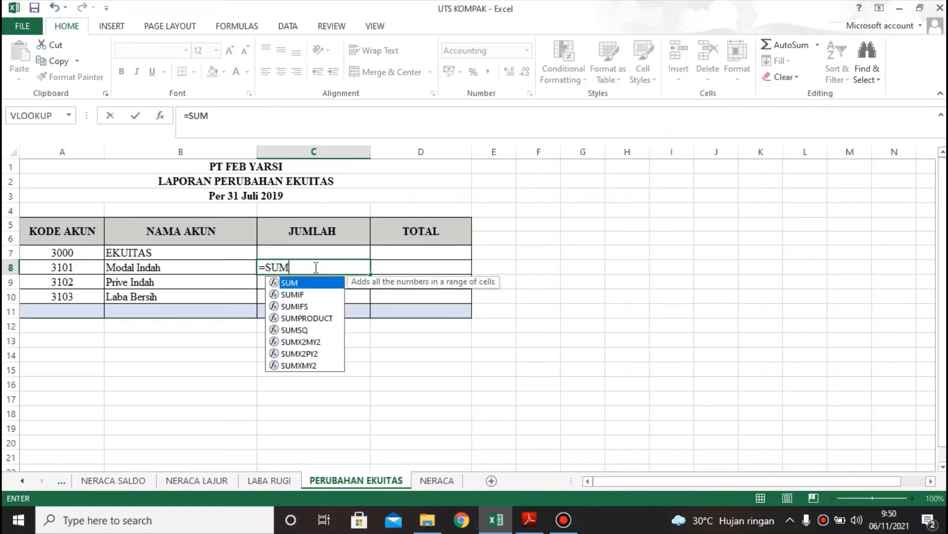
left_click(294, 295)
double_click(295, 295)
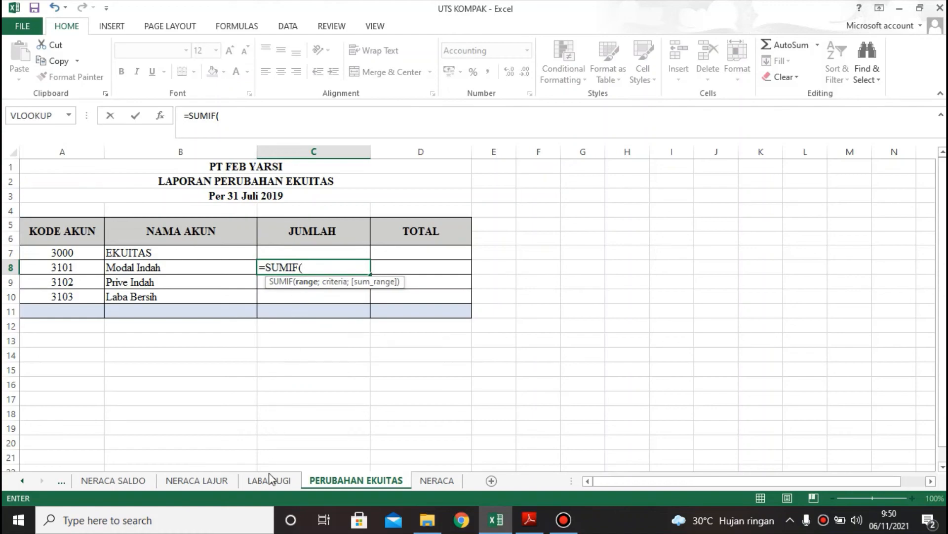
left_click(221, 481)
scroll(141, 378, "up", 7)
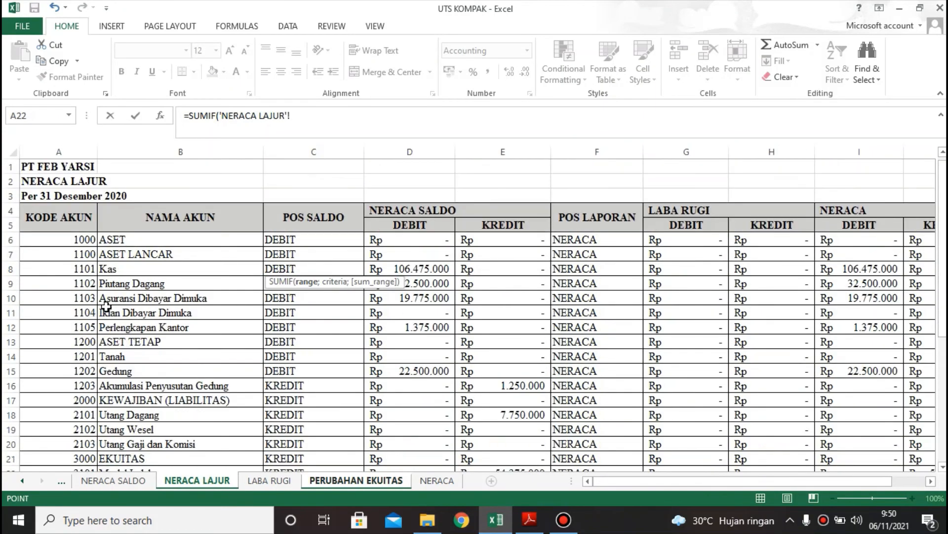
left_click(48, 148)
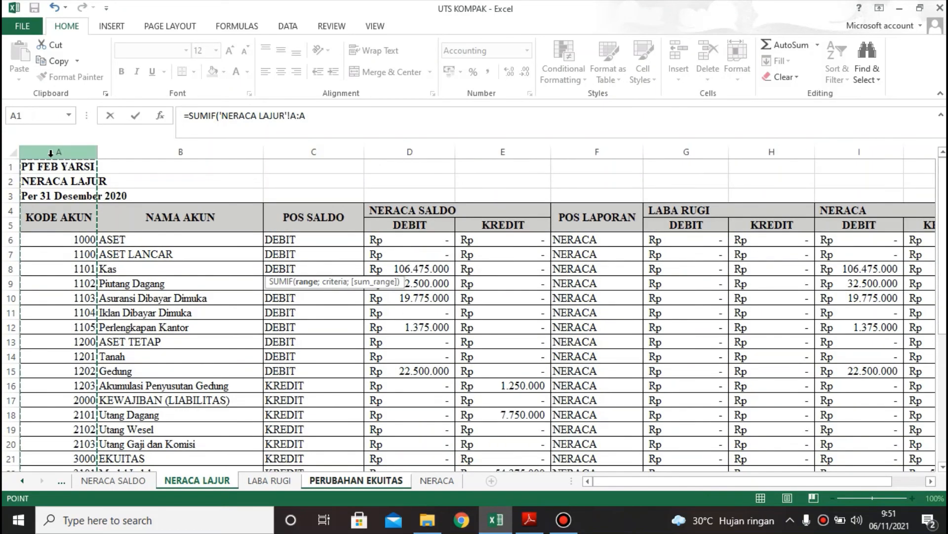
type(";")
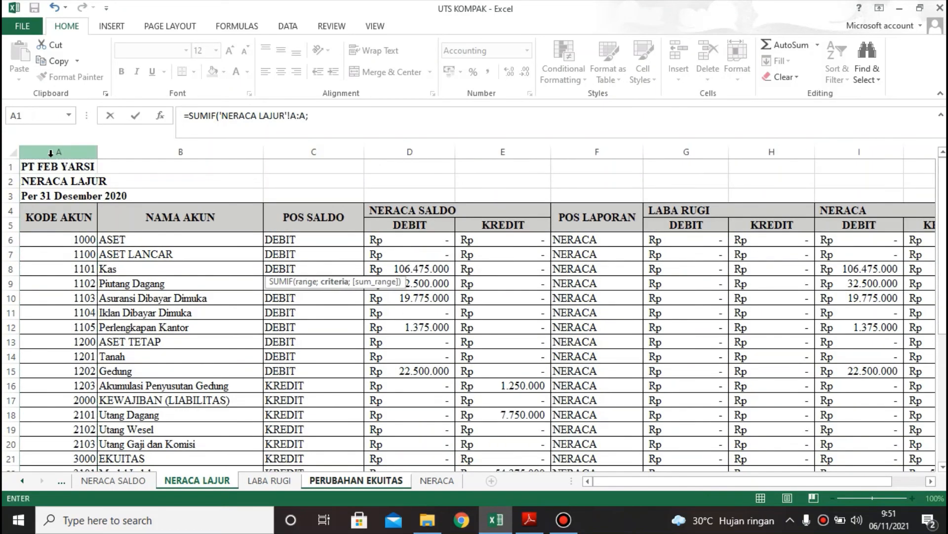
left_click(348, 484)
left_click(88, 267)
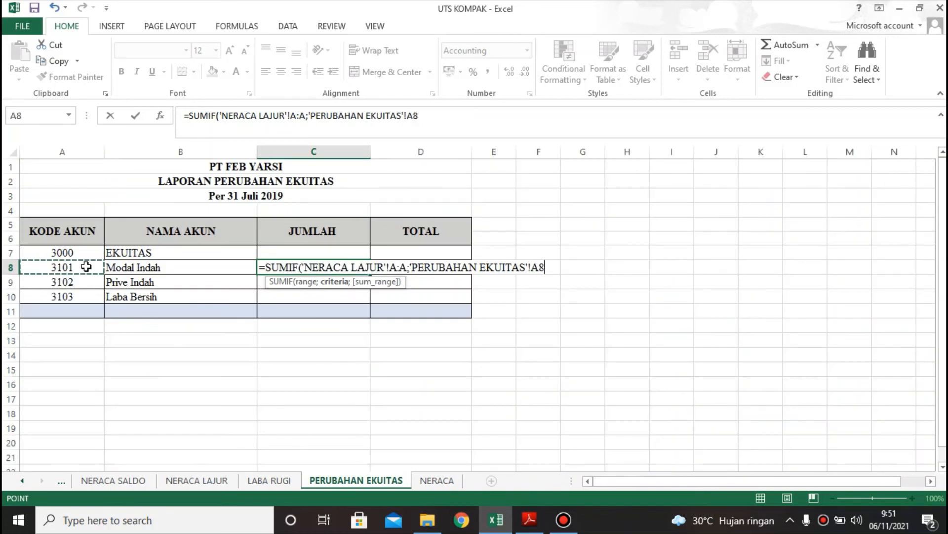
type(";")
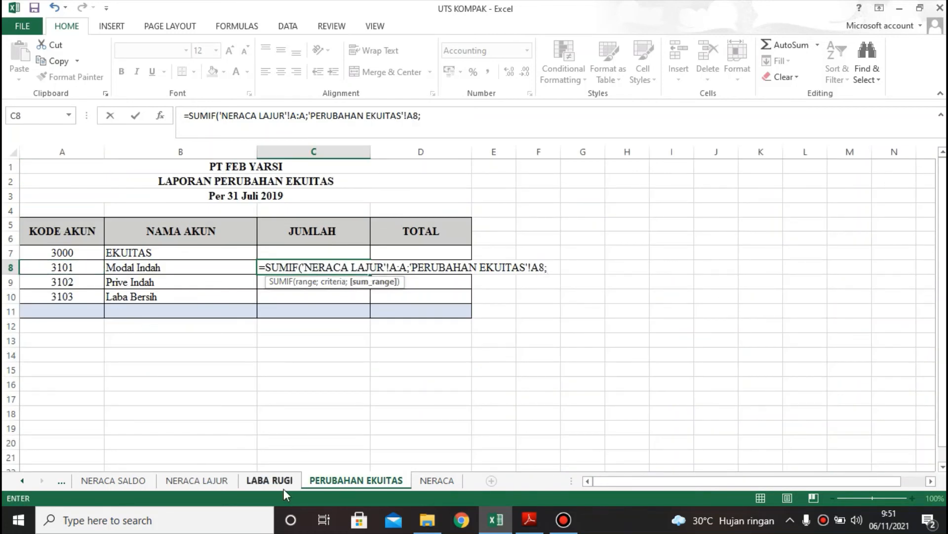
left_click(226, 484)
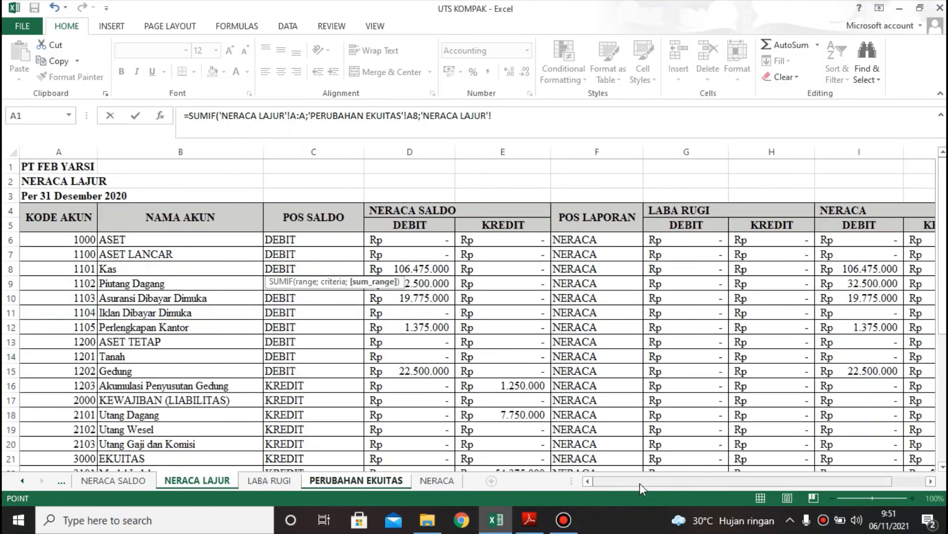
left_click_drag(640, 483, 696, 486)
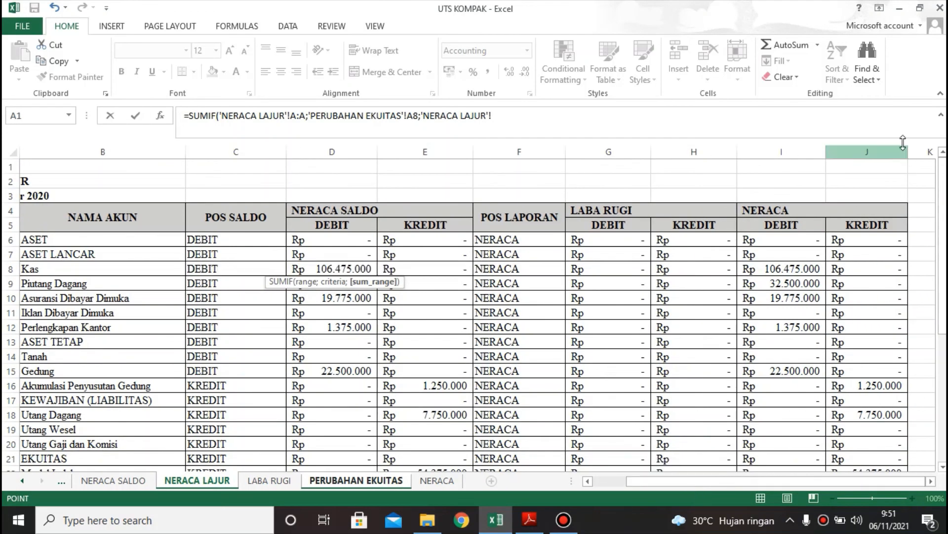
left_click(880, 153)
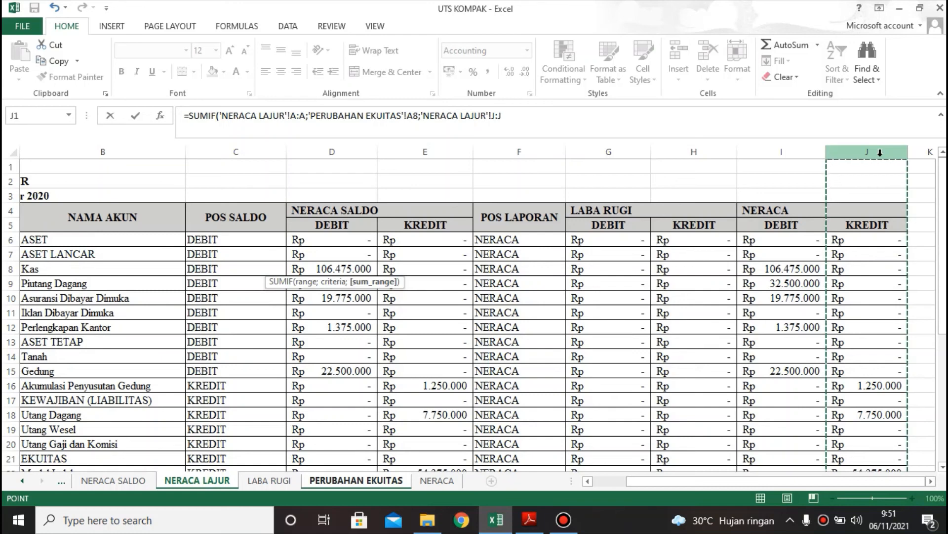
type(")")
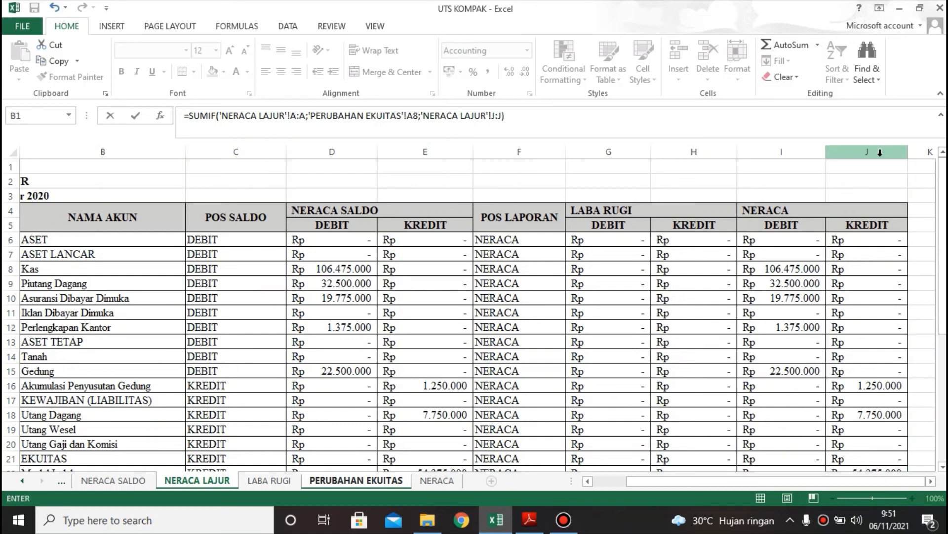
Complete the C8 formula by subtracting SUMIF('NERACA LAJUR'!A:A;'PERUBAHAN EKUITAS'!A8;'NERACA LAJUR'!I:I).
type("-SUM")
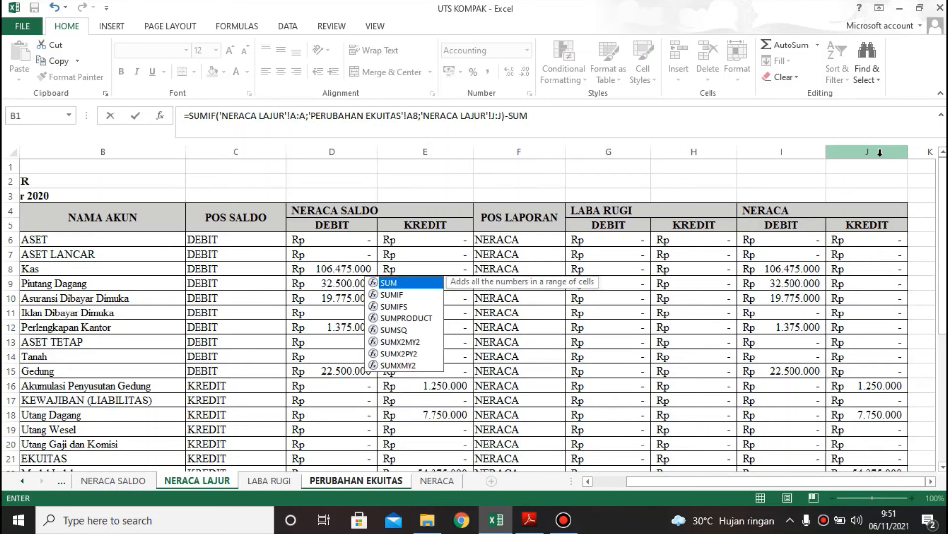
double_click(410, 297)
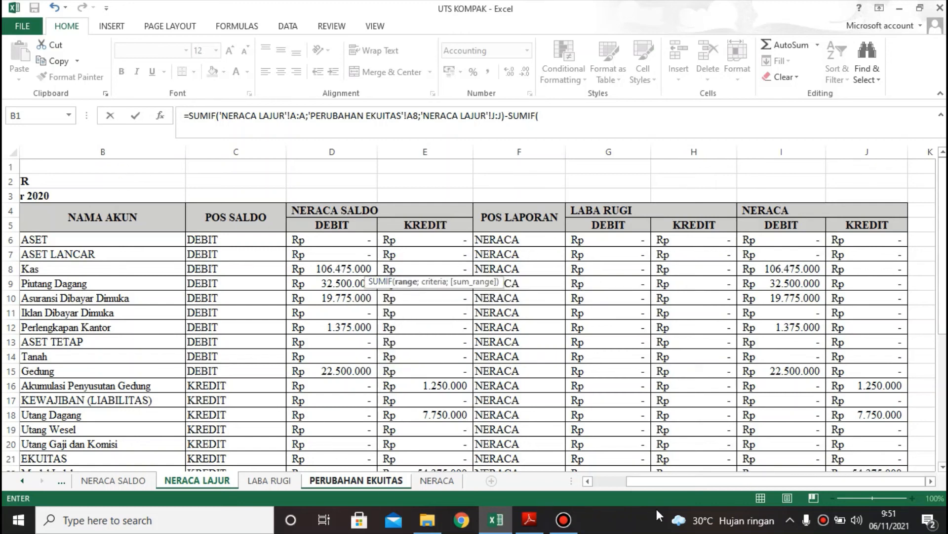
left_click_drag(661, 483, 617, 481)
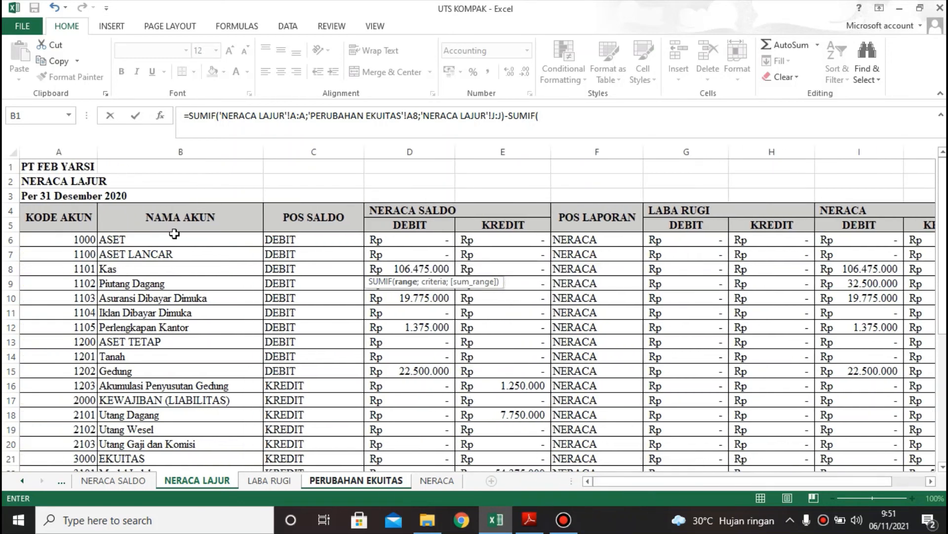
left_click(78, 151)
type(";")
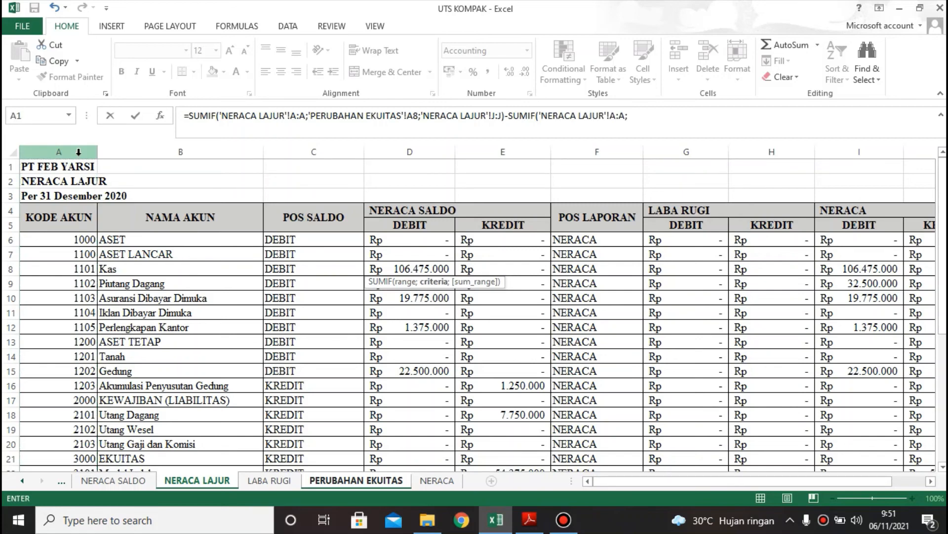
left_click(399, 484)
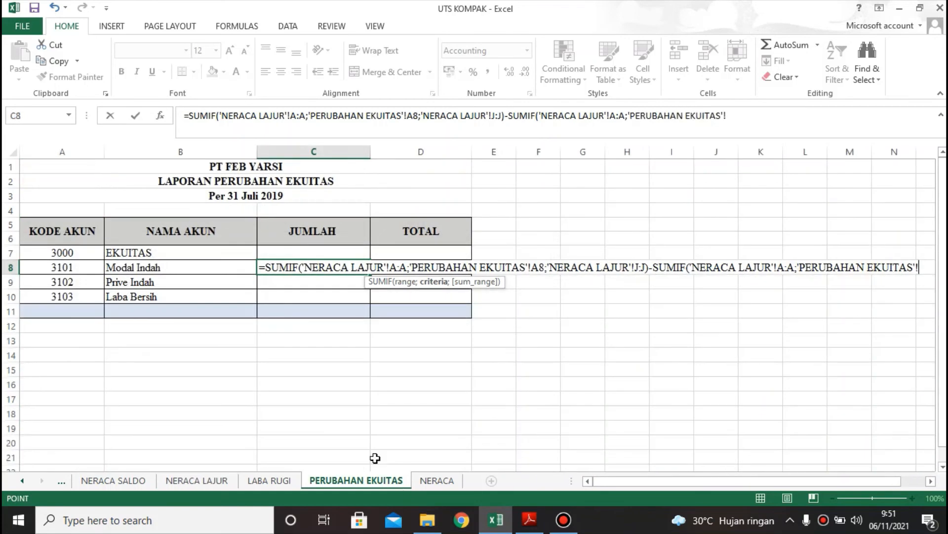
left_click(84, 269)
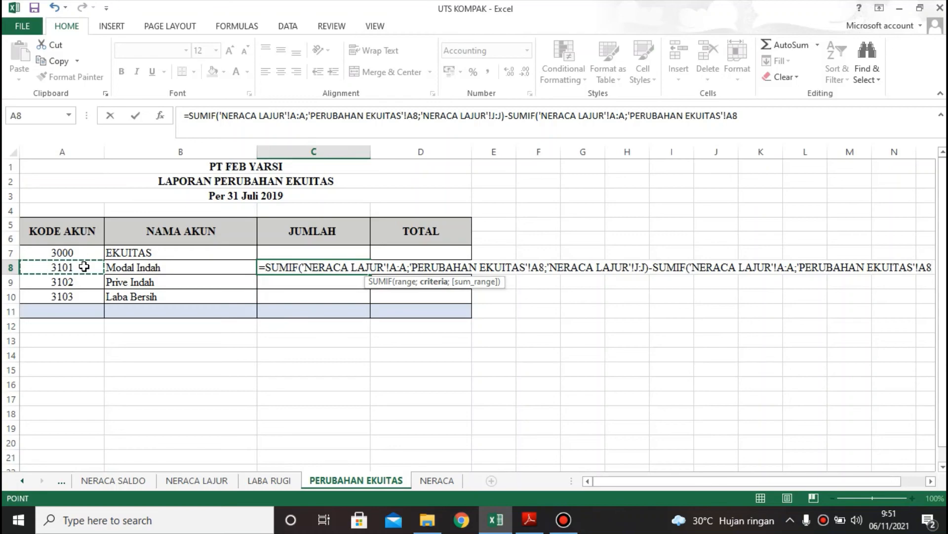
type(";")
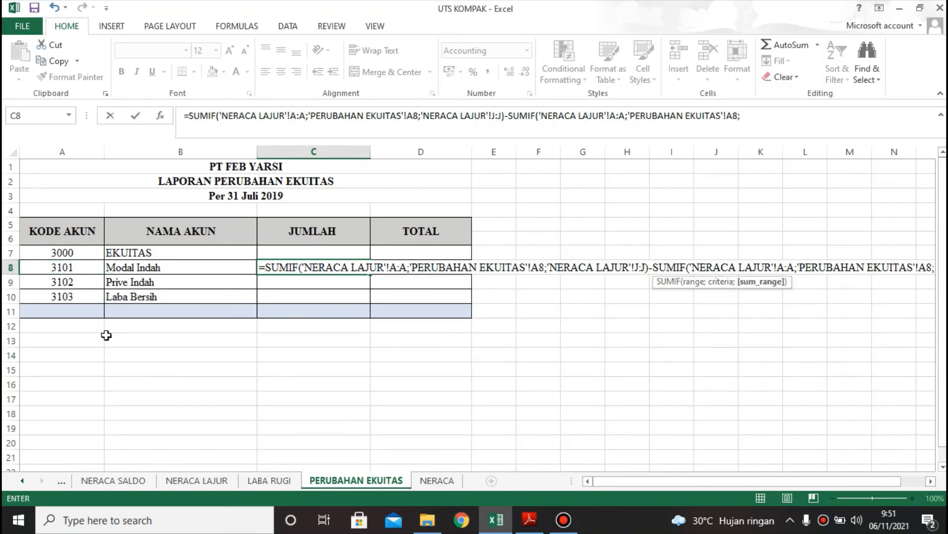
left_click(197, 480)
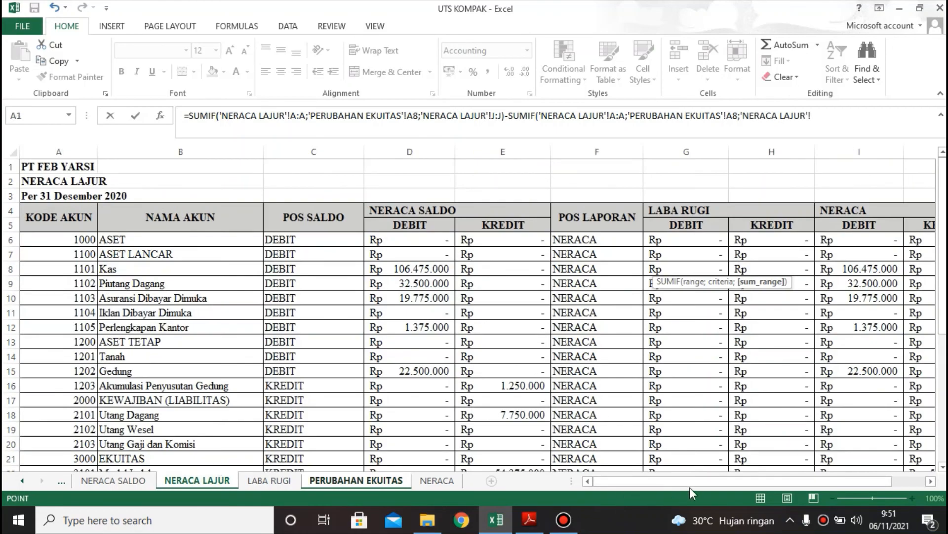
left_click_drag(691, 482, 731, 481)
left_click(789, 147)
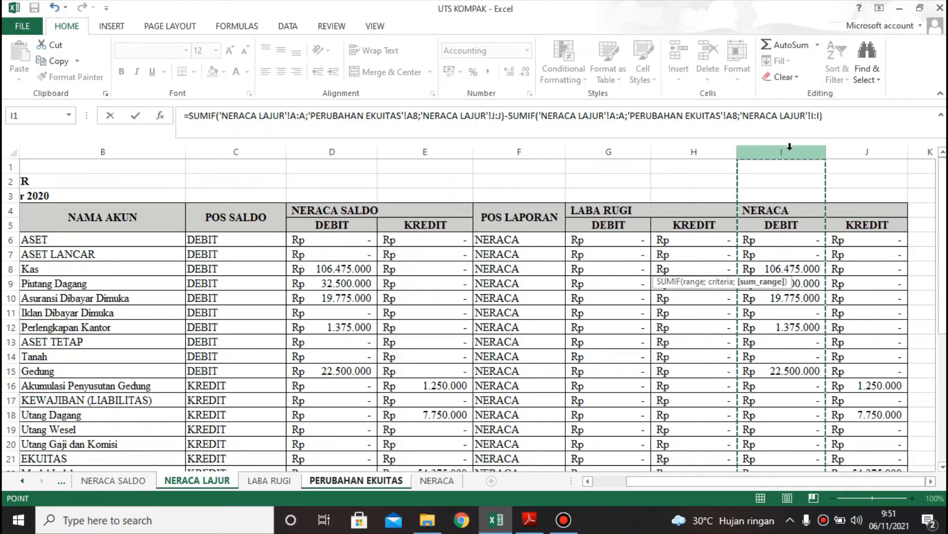
type(")")
key("Return")
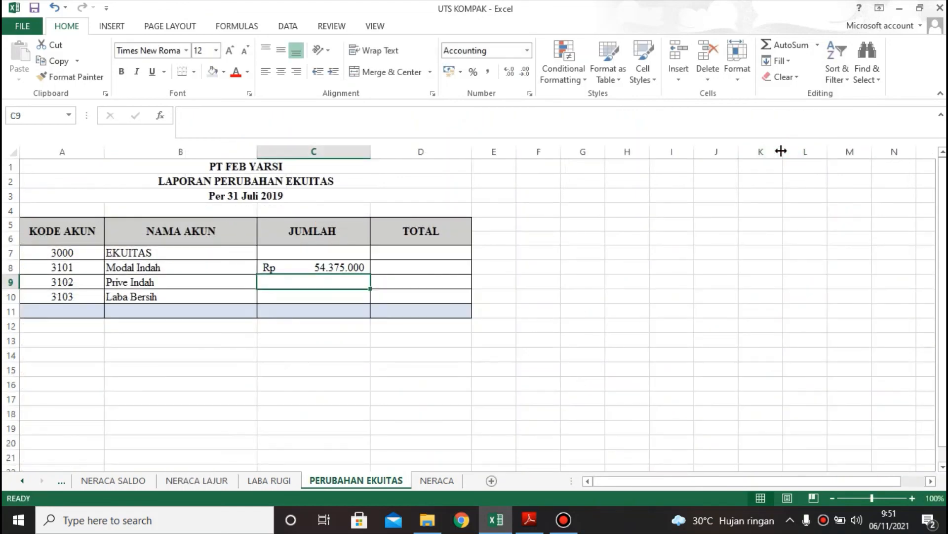
left_click(355, 267)
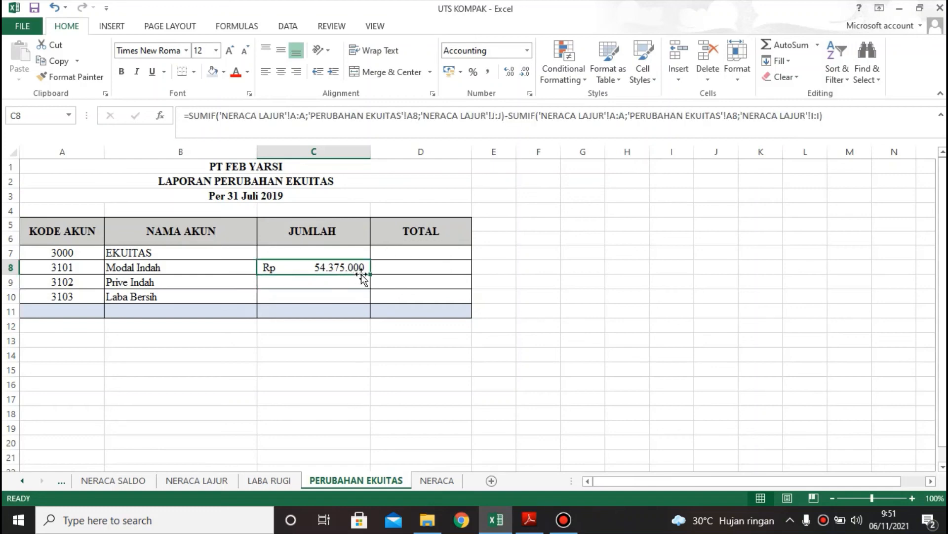
Copy the JUMLAH formula from C8 down to C9 and link the net profit in C10 with ='LABA RUGI'!D21.
left_click_drag(371, 274, 370, 283)
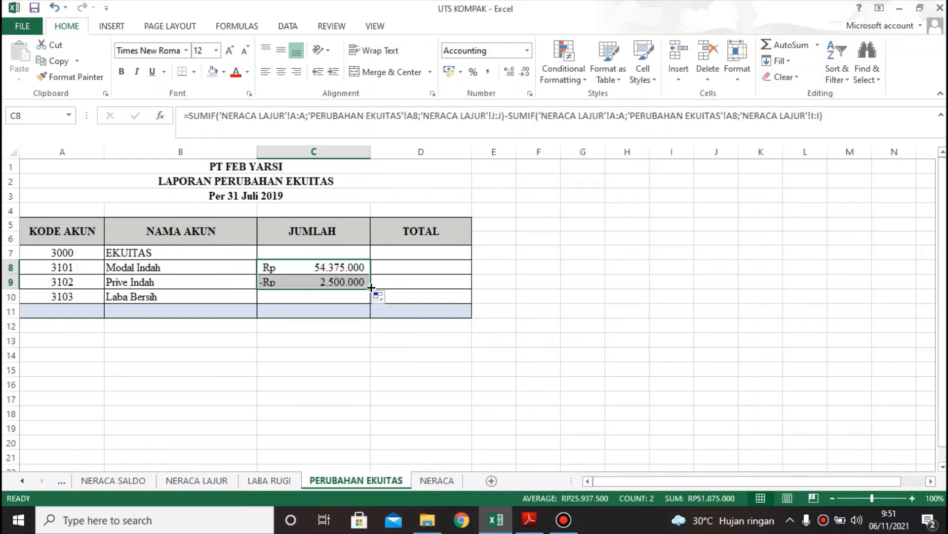
left_click(322, 296)
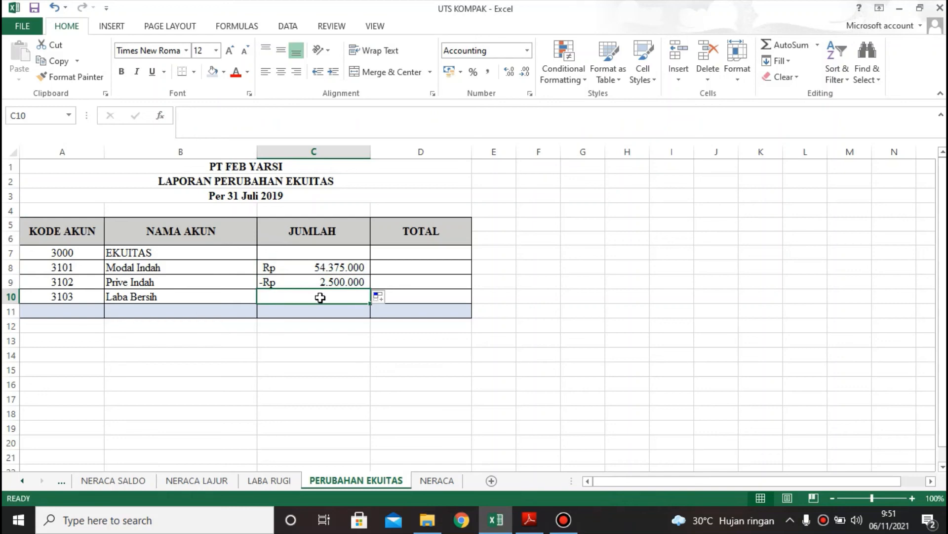
type("=")
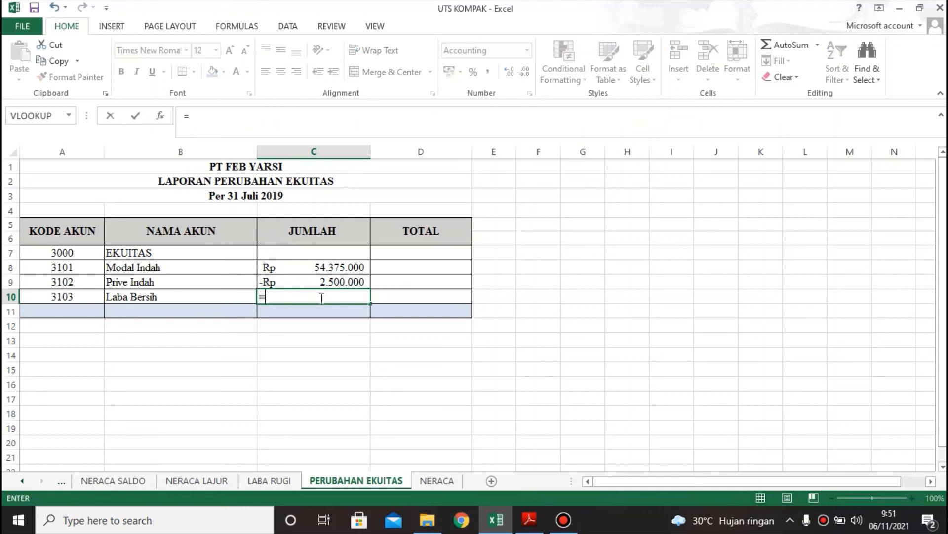
left_click(270, 480)
left_click(396, 456)
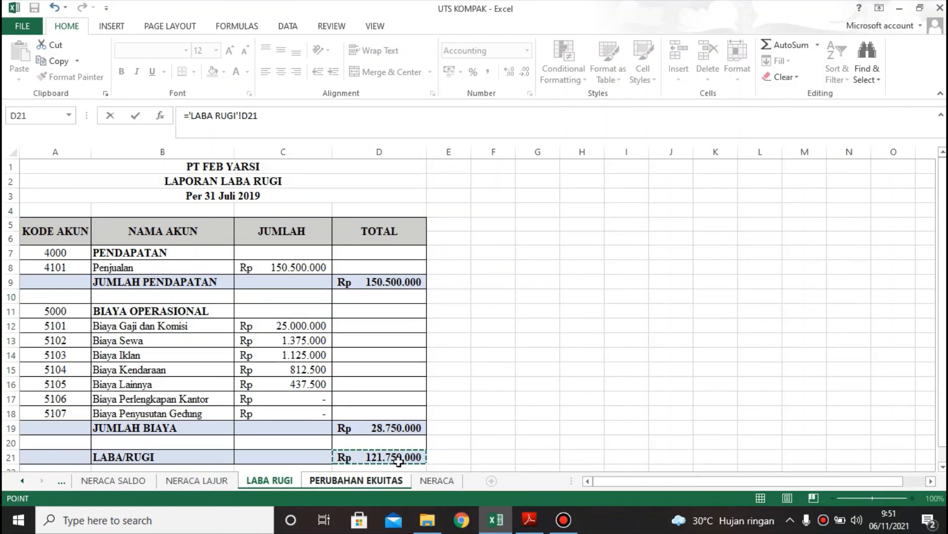
key("Return")
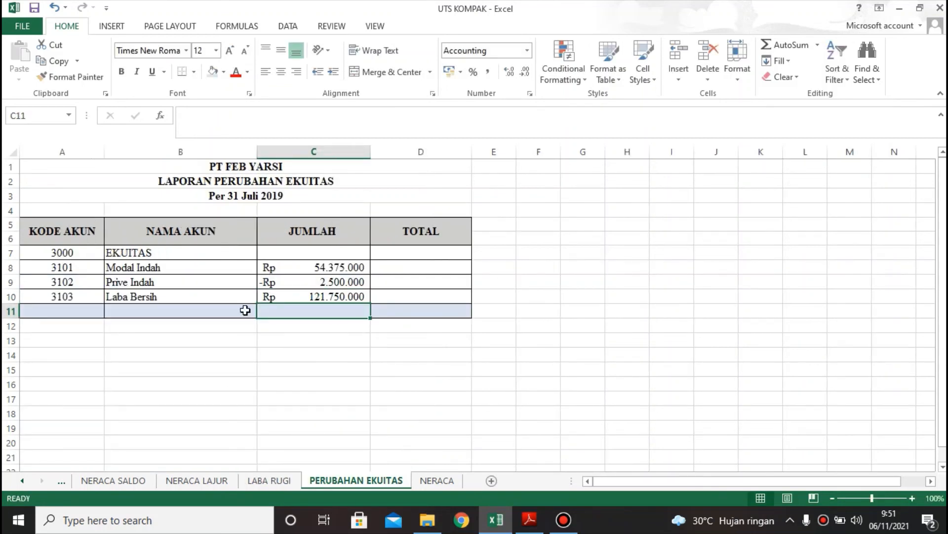
Label the total row by entering JUMLAH EKUITAS in B11.
left_click(227, 311)
type("JUML")
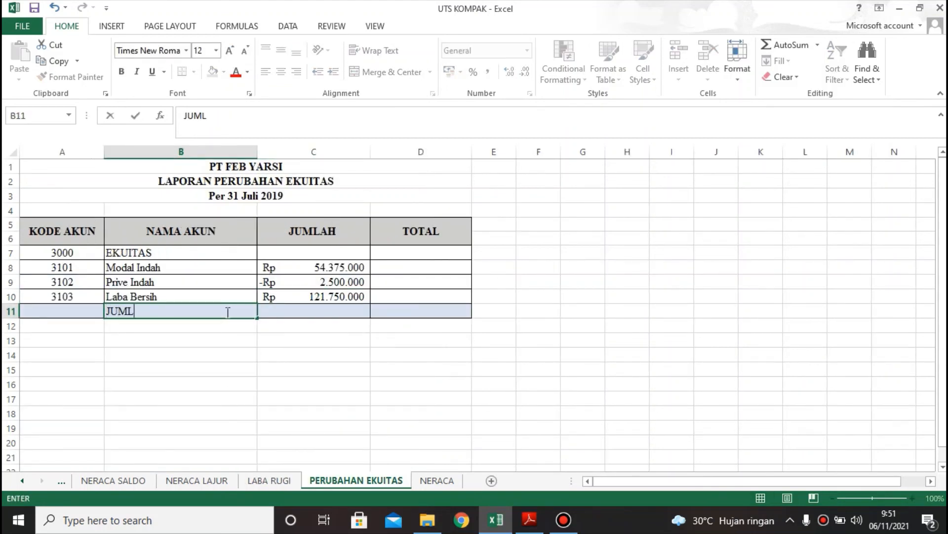
type("AH EKUITAS")
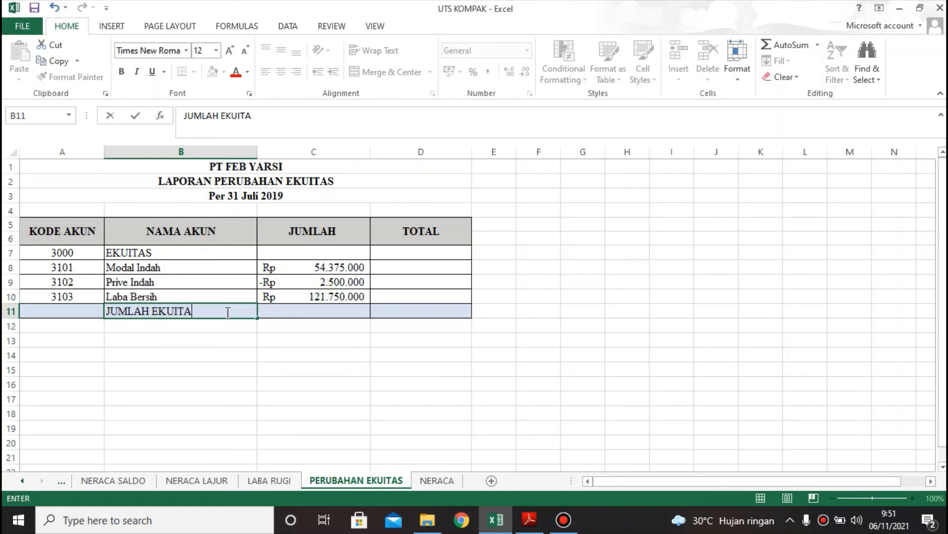
key("Return")
Make the JUMLAH EKUITAS row from B11 to D11 and the EKUITAS heading in B7 bold.
double_click(226, 312)
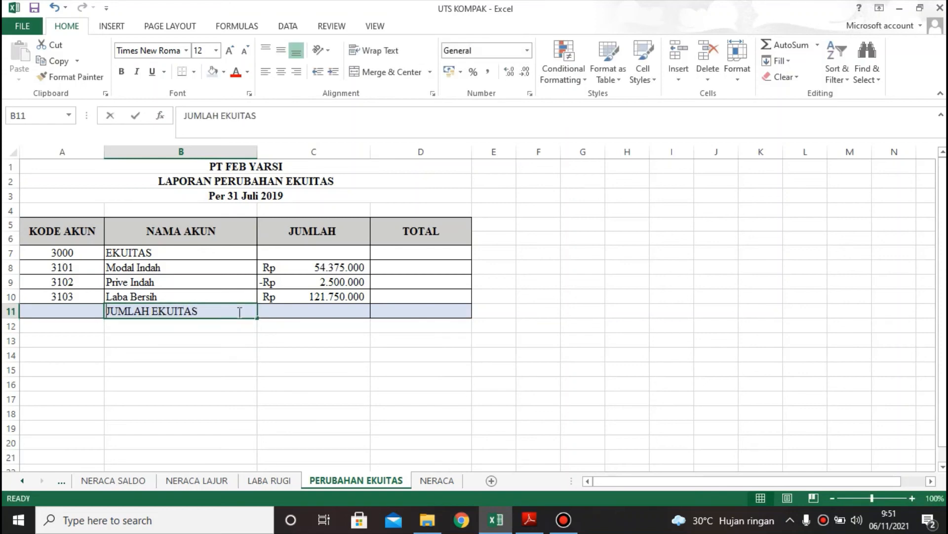
left_click_drag(232, 313, 379, 307)
key("ctrl+b")
left_click(153, 253)
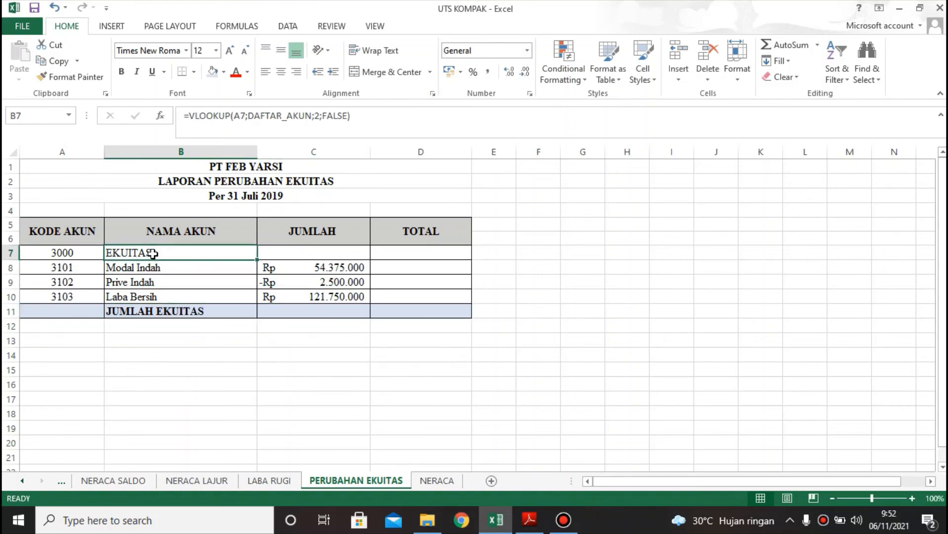
key("ctrl+b")
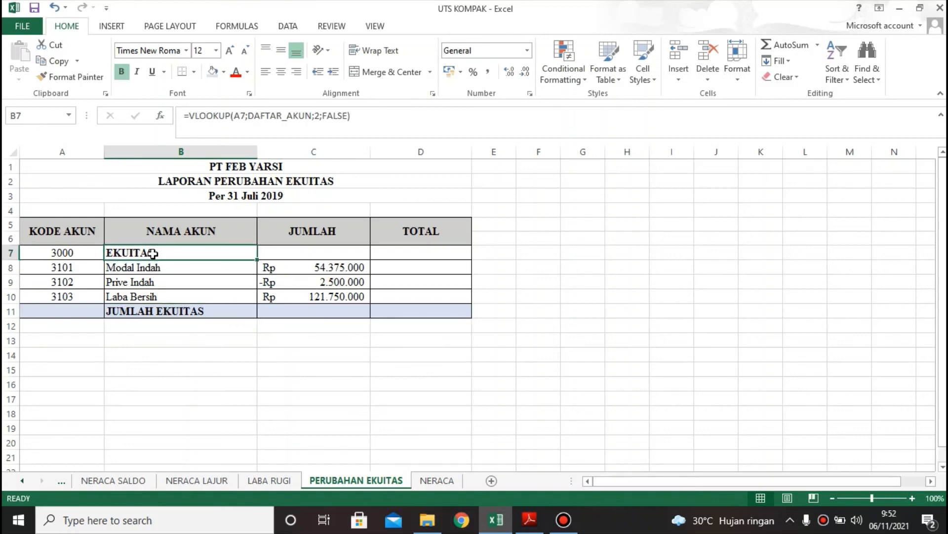
Calculate the total equity in D11 with =SUM(C8:C10).
left_click(421, 314)
type("=SUM")
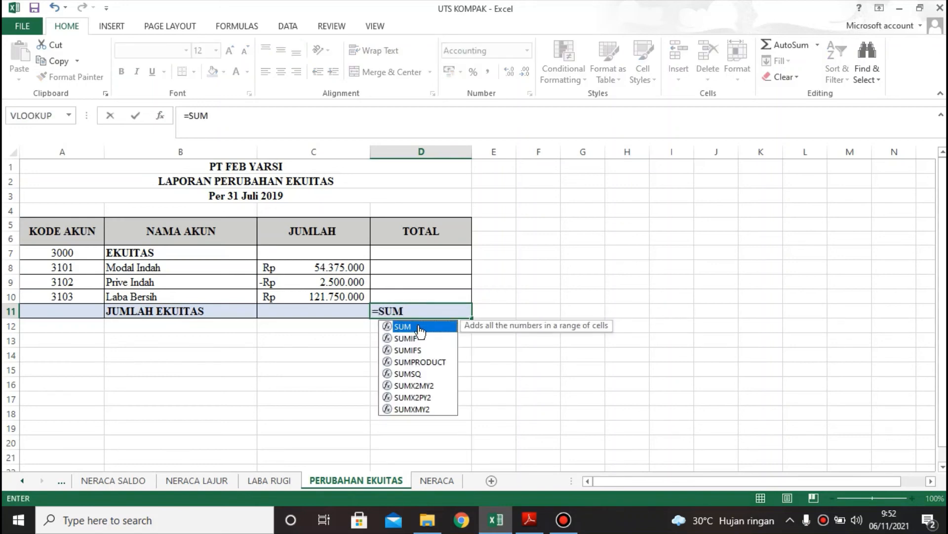
double_click(421, 328)
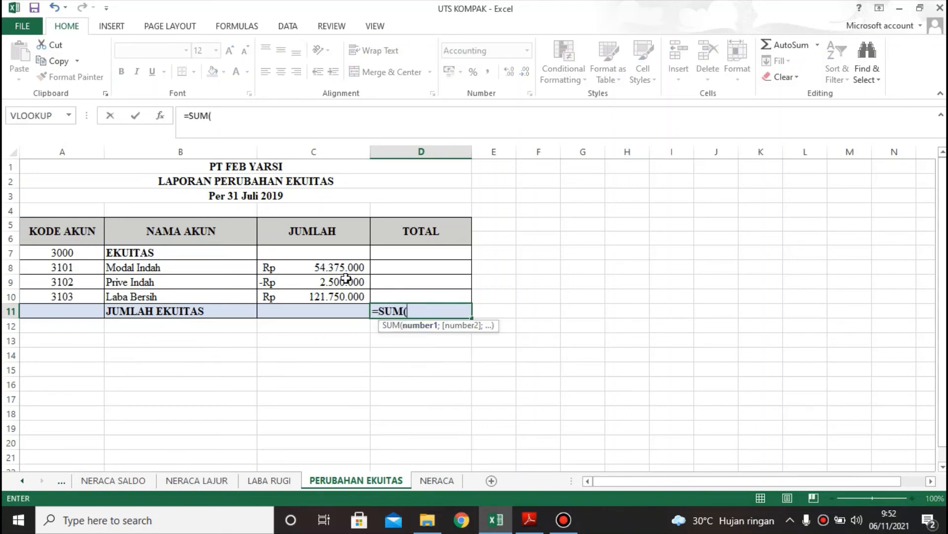
left_click_drag(345, 270, 348, 294)
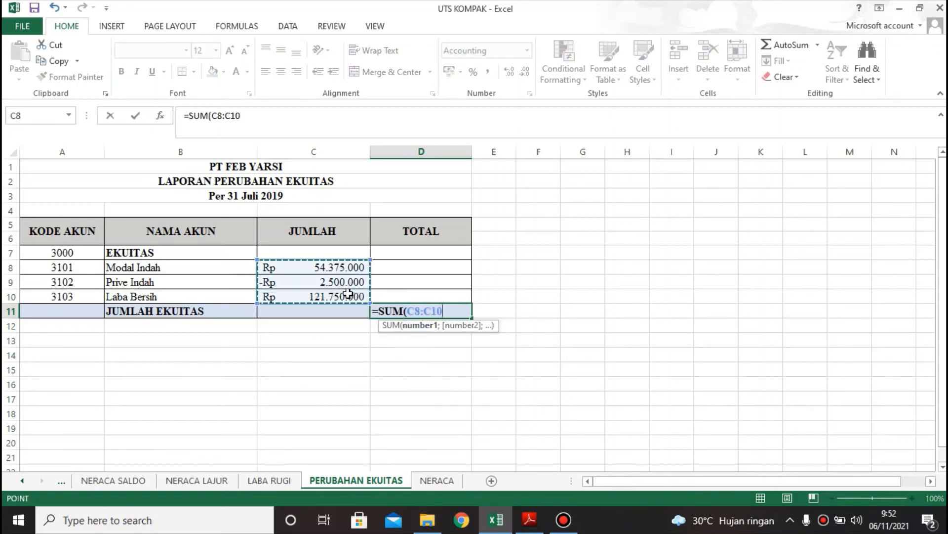
key("Return")
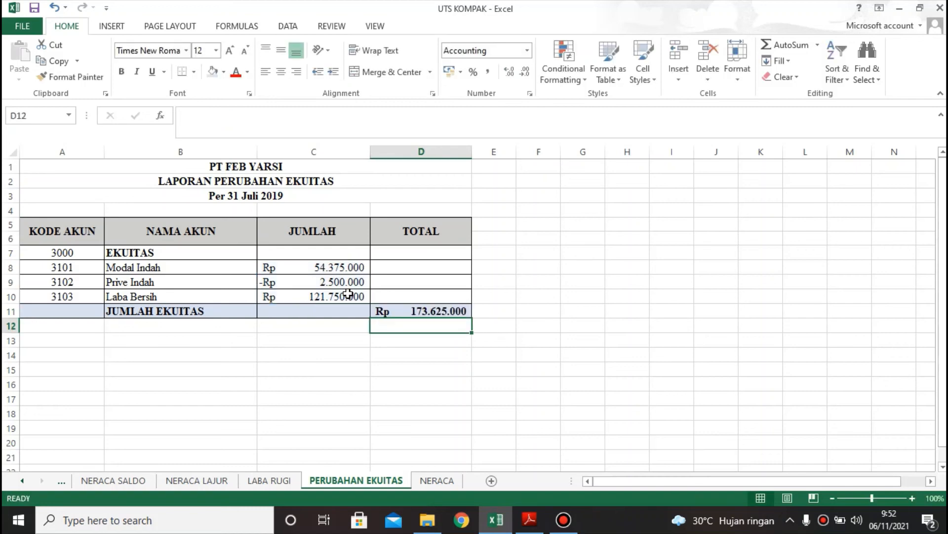
left_click(454, 310)
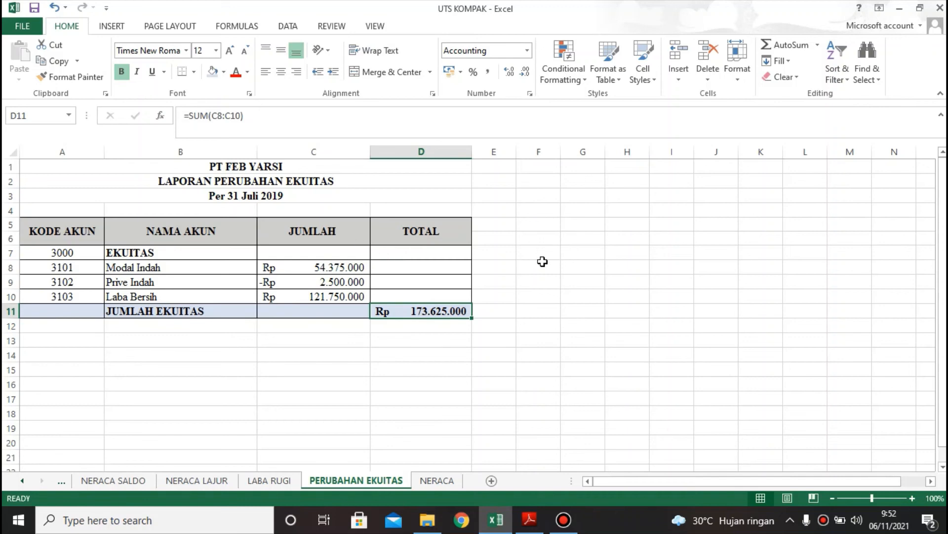
Check the required reports in the exam PDF in Adobe Reader, and return to Excel to review the account codes on the NERACA sheet.
left_click(529, 520)
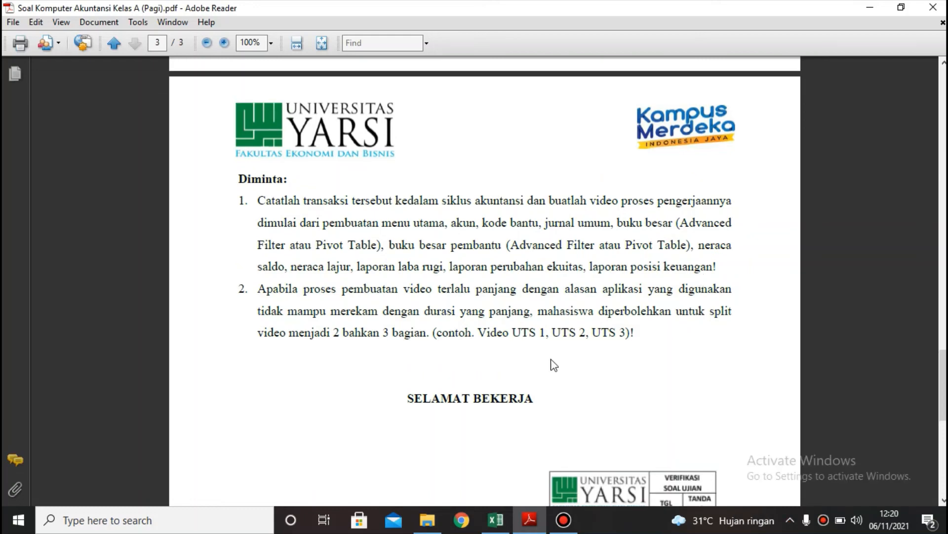
left_click(485, 528)
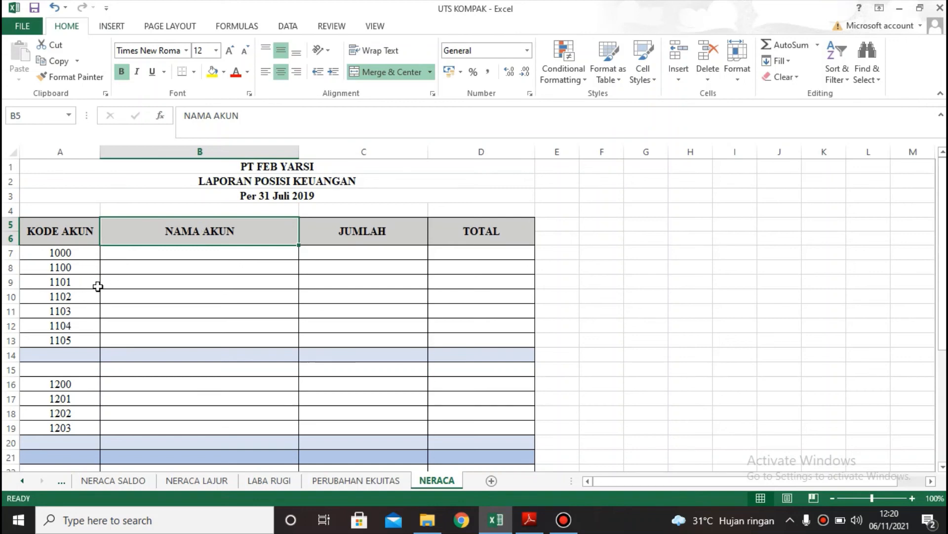
scroll(95, 315, "down", 2)
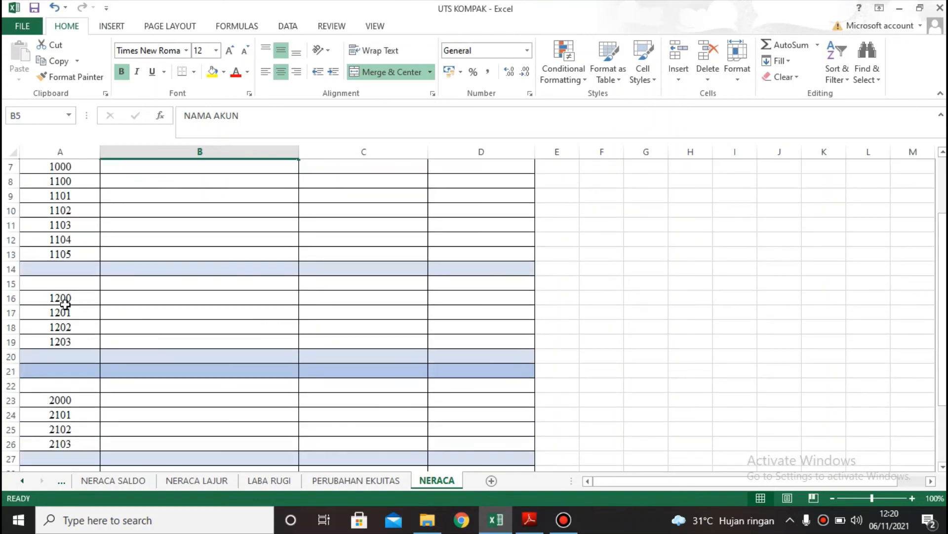
scroll(91, 344, "down", 2)
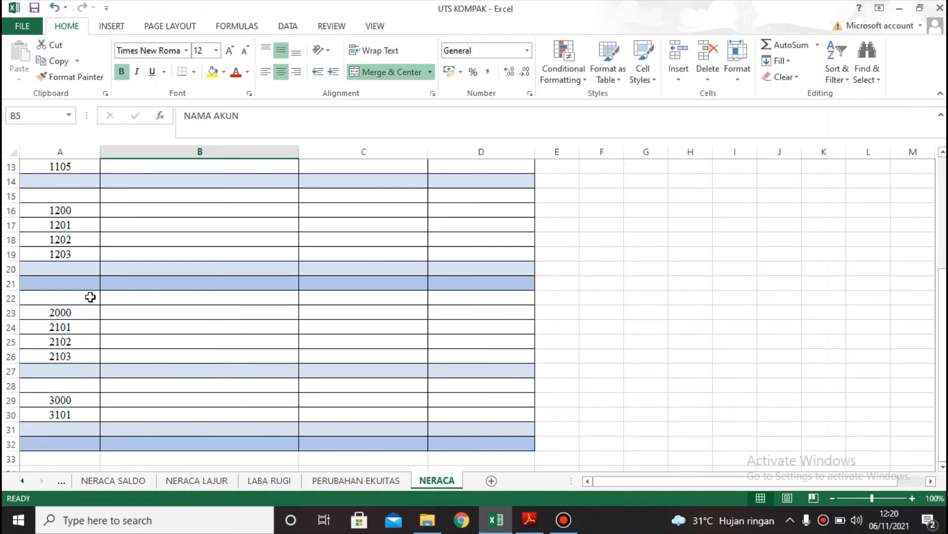
scroll(176, 326, "up", 4)
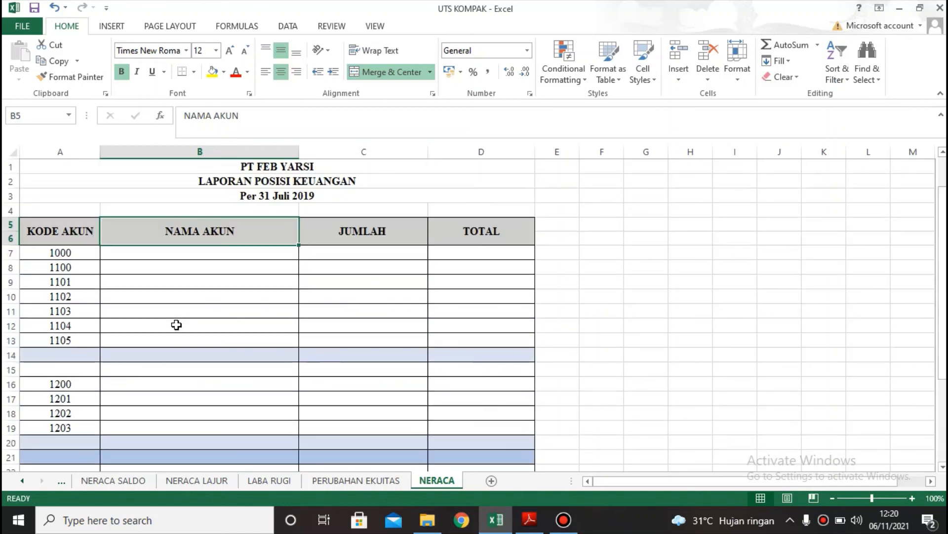
On the NERACA sheet, look up the account name in B7 with =VLOOKUP(A7;DAFTAR_AKUN;2;FALSE).
left_click(188, 256)
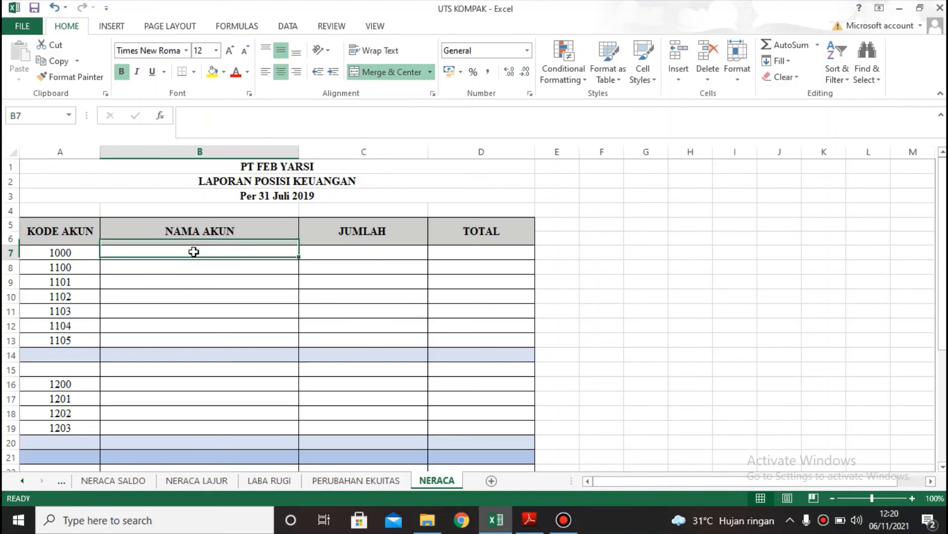
type("=vl")
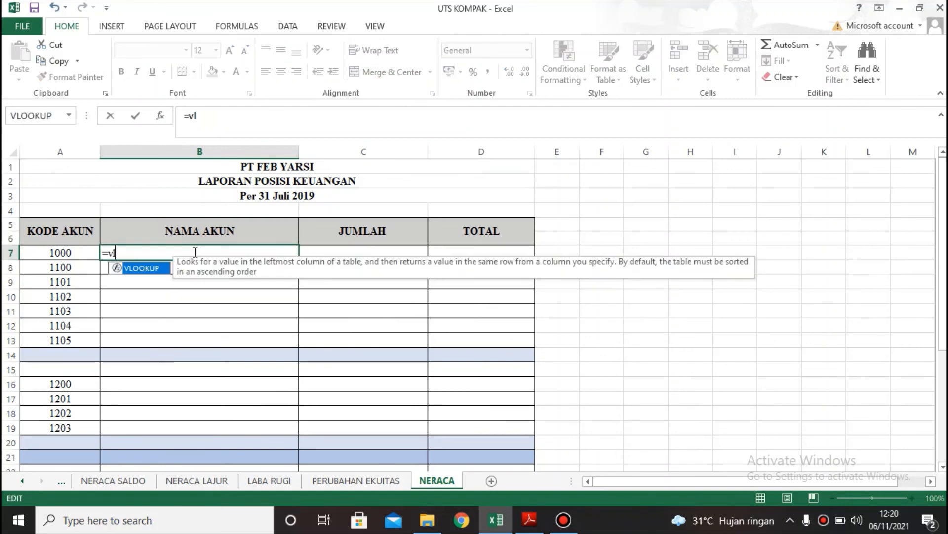
type("o")
double_click(158, 268)
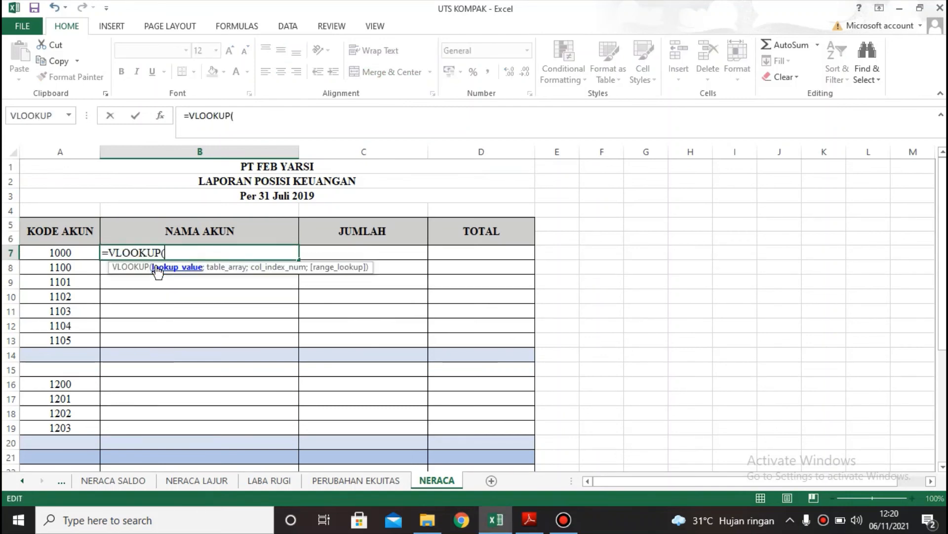
left_click(79, 254)
type(";D")
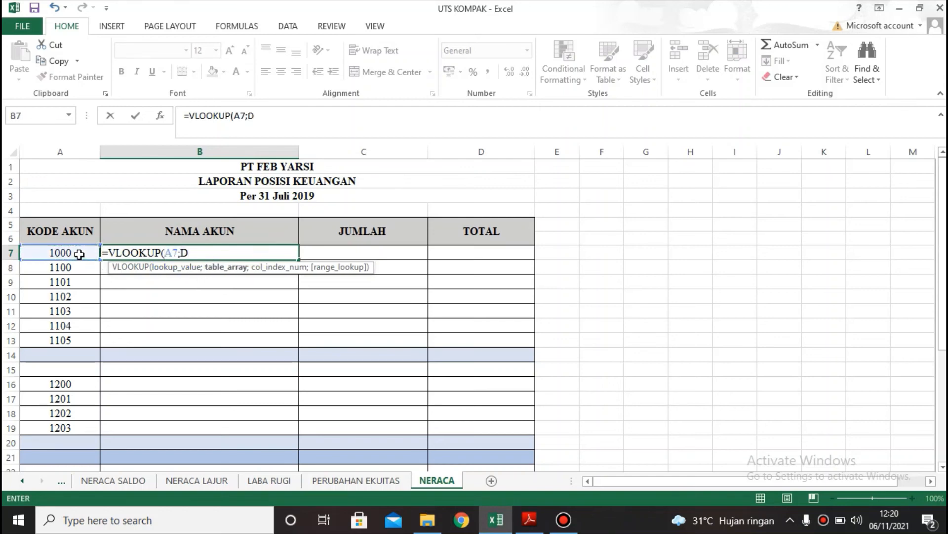
type("AF")
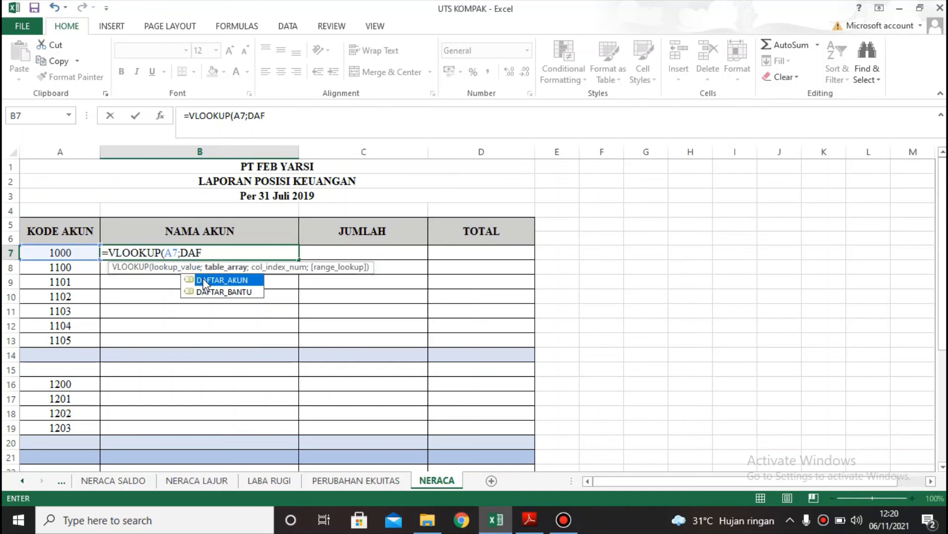
double_click(217, 280)
type(";2")
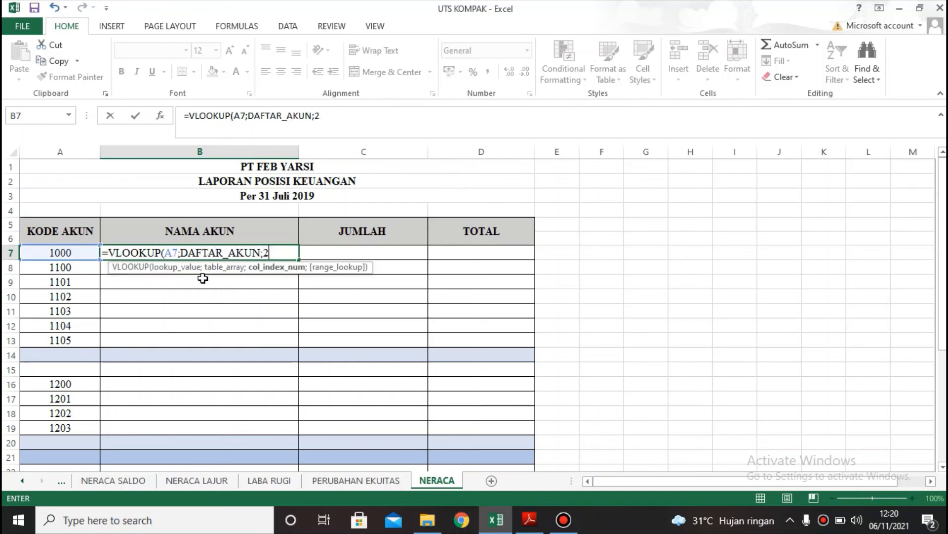
type(";")
double_click(292, 292)
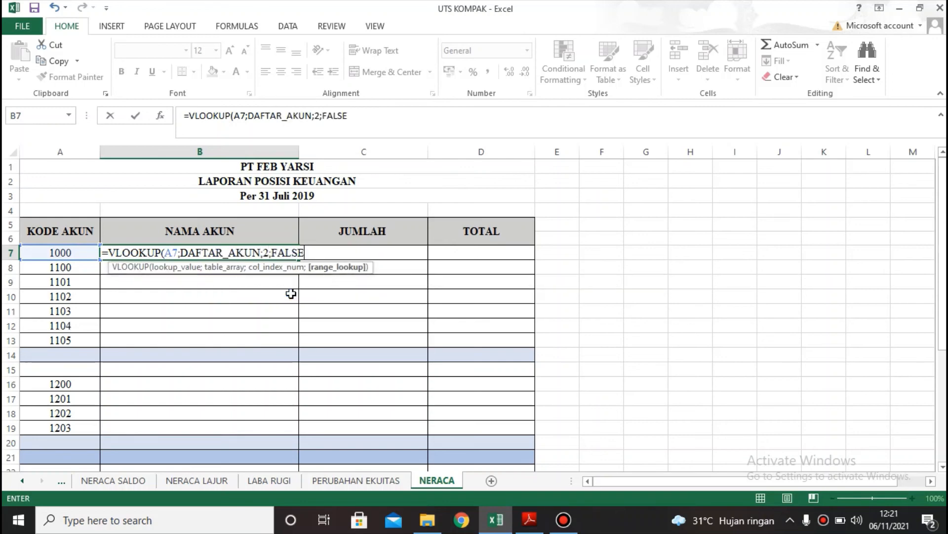
type(")")
key("Return")
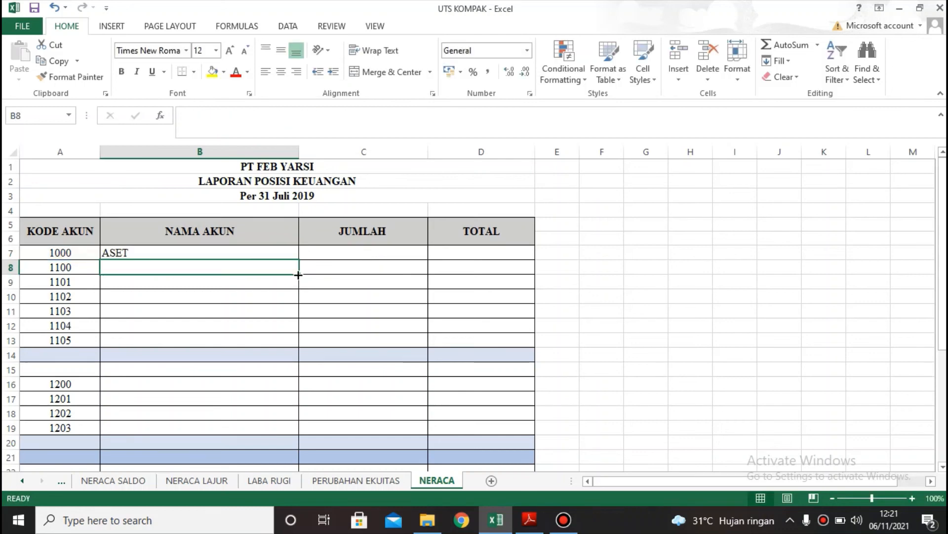
Copy the account name lookup from B7 down through B30 on the NERACA sheet.
left_click(295, 256)
left_click_drag(297, 258, 295, 437)
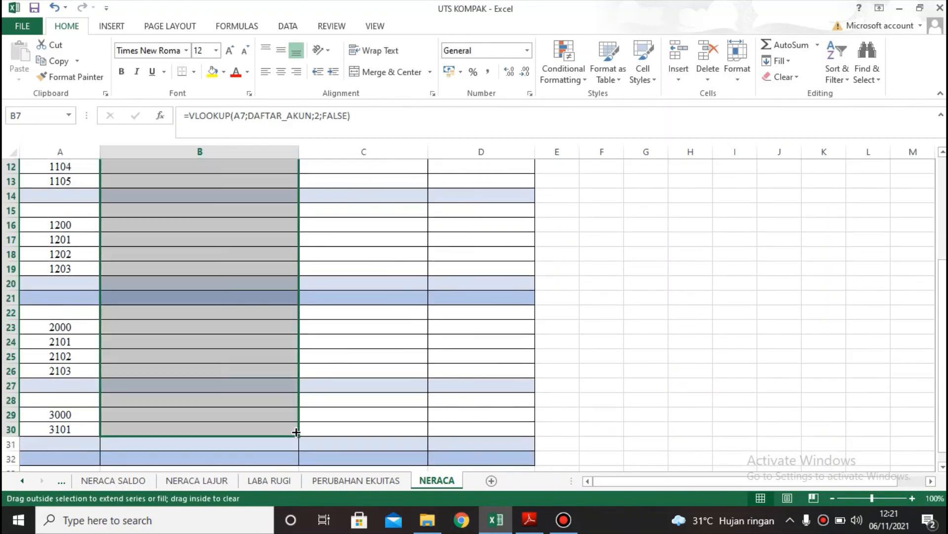
scroll(309, 375, "up", 2)
scroll(308, 375, "up", 1)
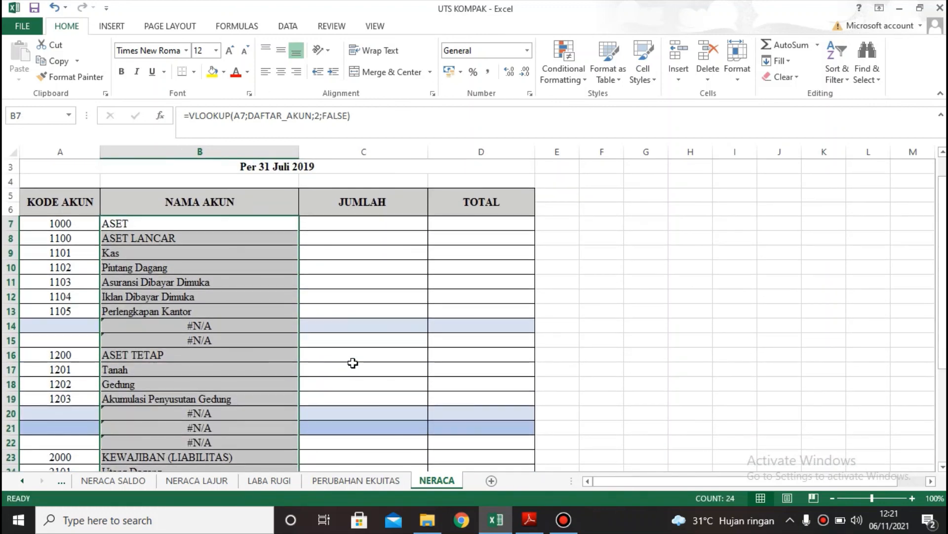
In C9 of the NERACA sheet, begin the Kas amount with =SUMIF('NERACA LAJUR'!A:A;NERACA!A9;'NERACA LAJUR'!I:I).
left_click(357, 241)
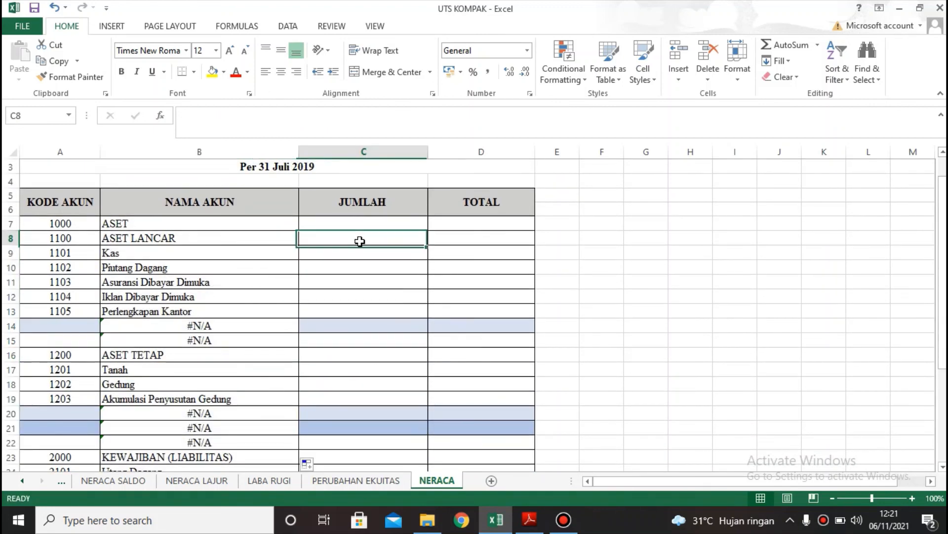
left_click(349, 257)
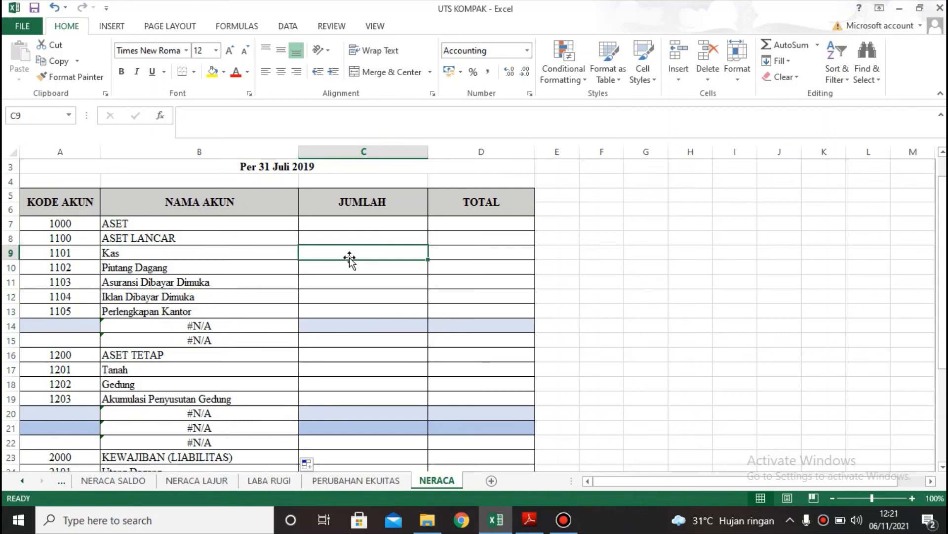
double_click(352, 254)
type("=SUM")
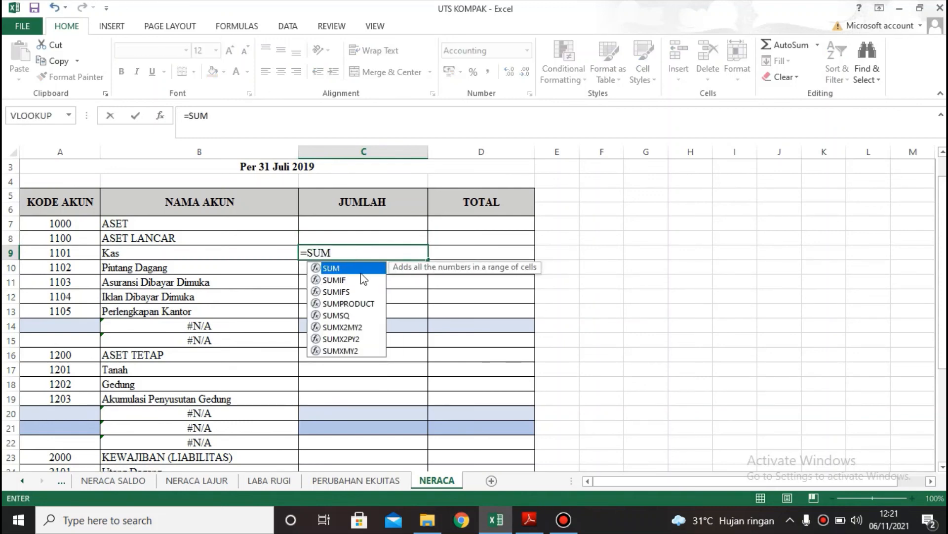
double_click(341, 280)
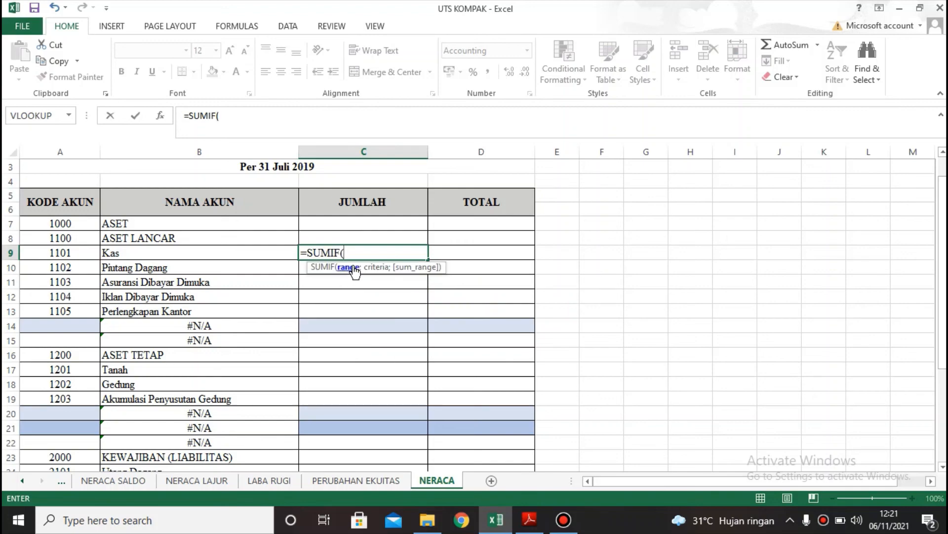
left_click(216, 482)
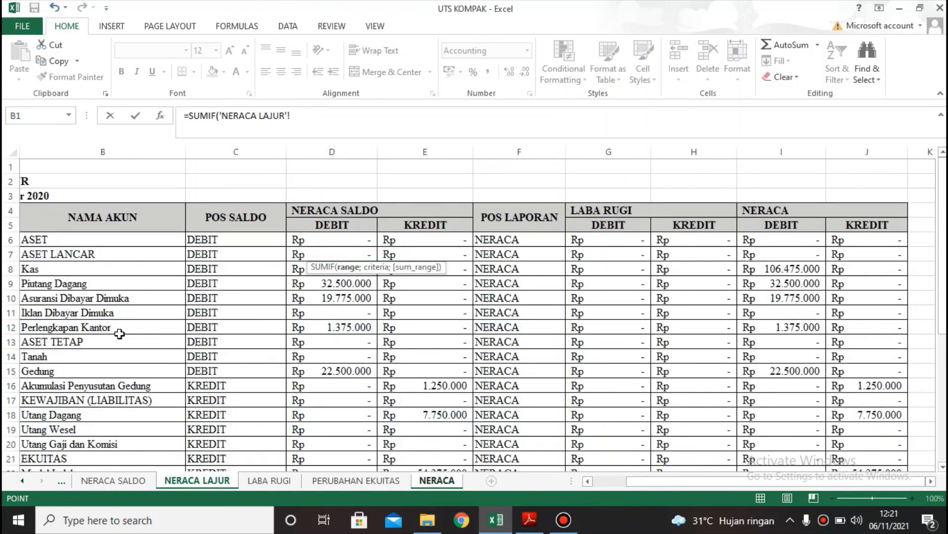
left_click_drag(759, 479, 692, 487)
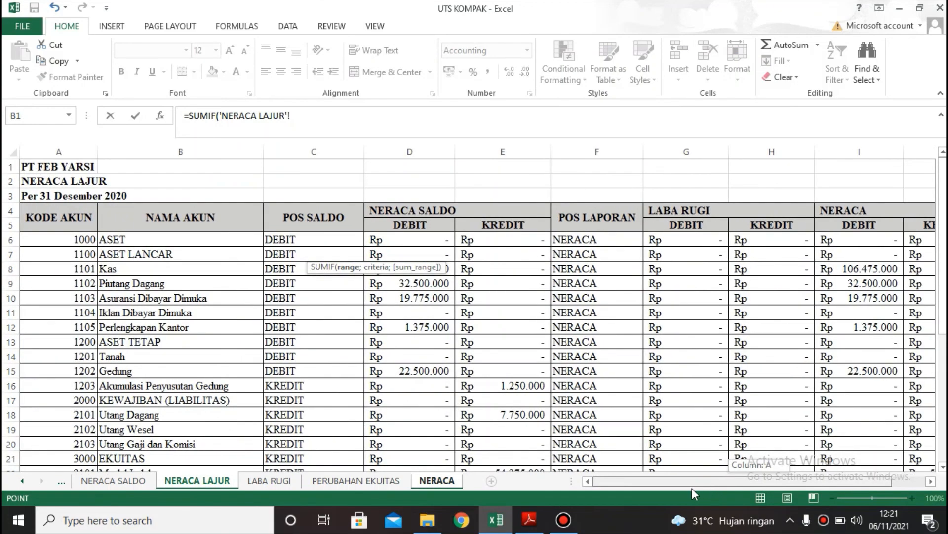
left_click(85, 145)
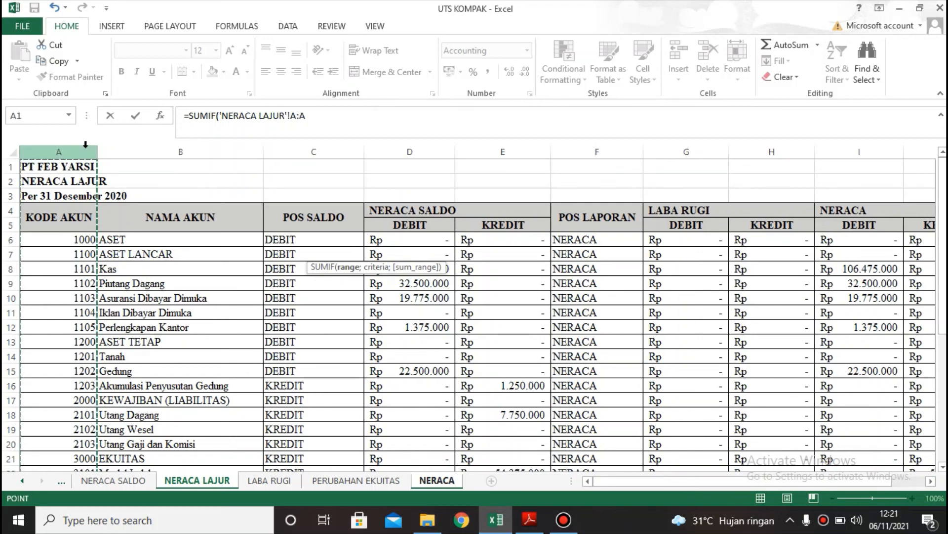
type(";")
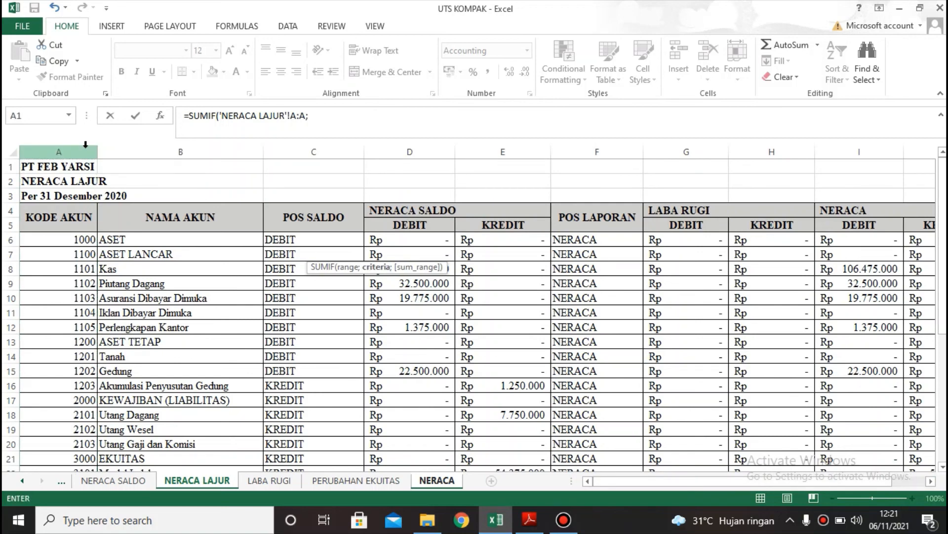
left_click(441, 483)
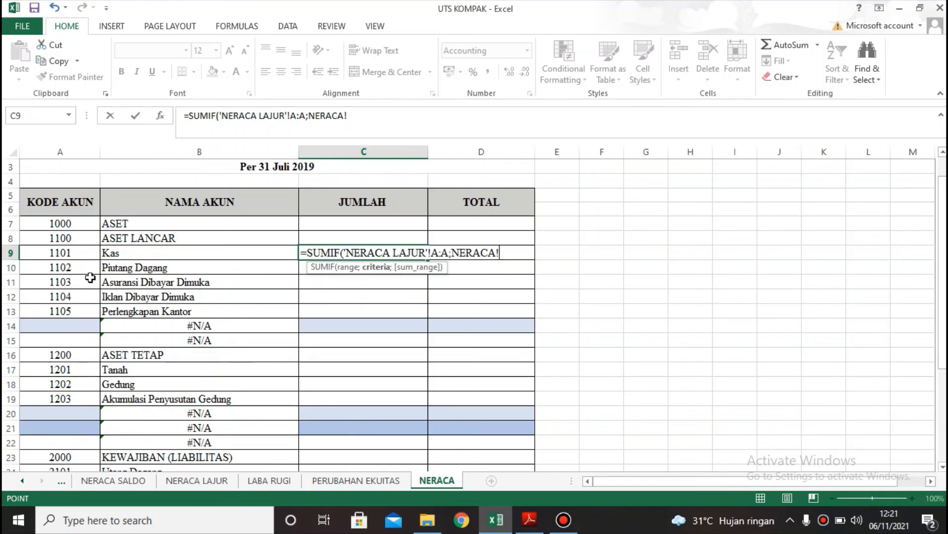
left_click(81, 252)
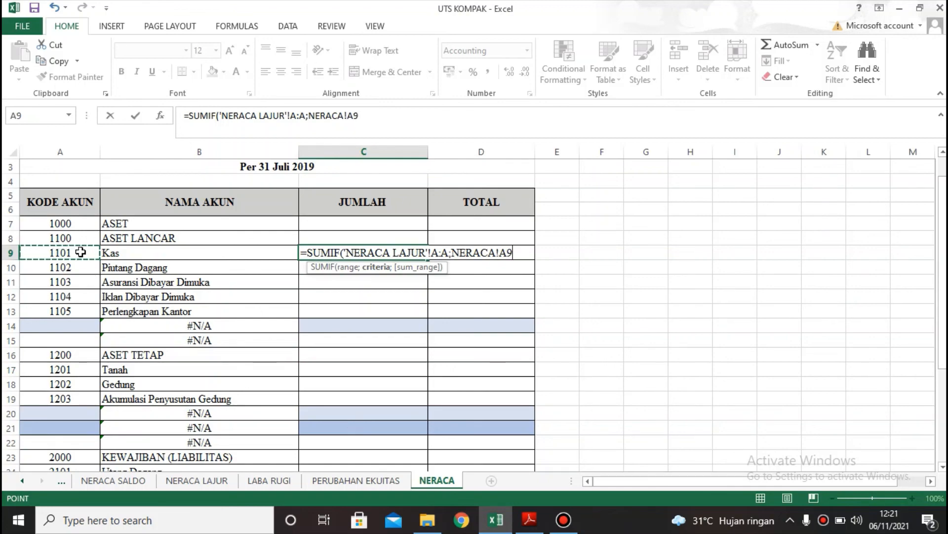
type(";")
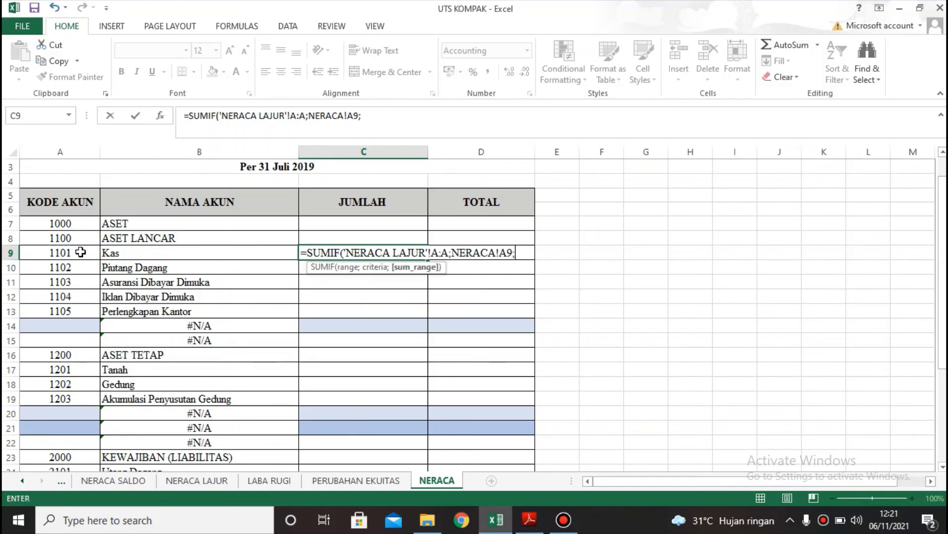
left_click(201, 484)
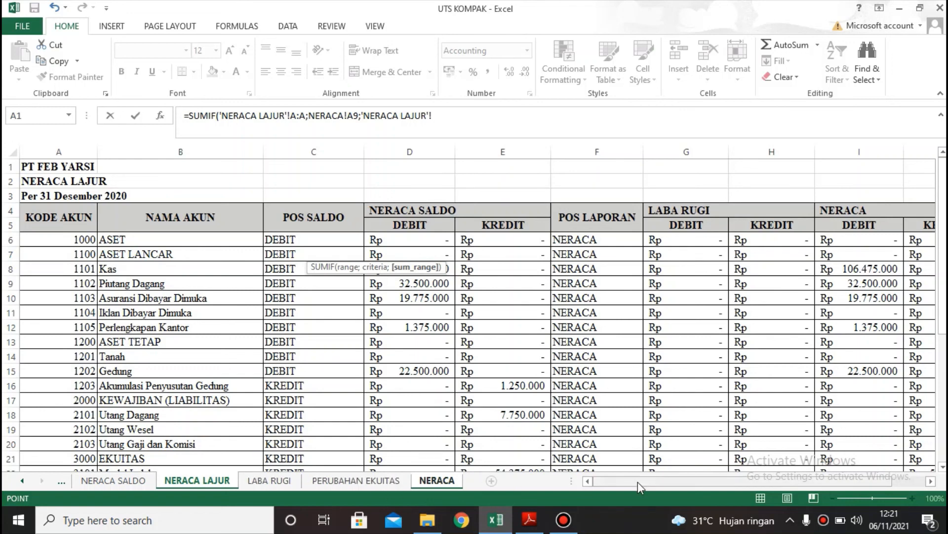
left_click_drag(638, 482, 695, 484)
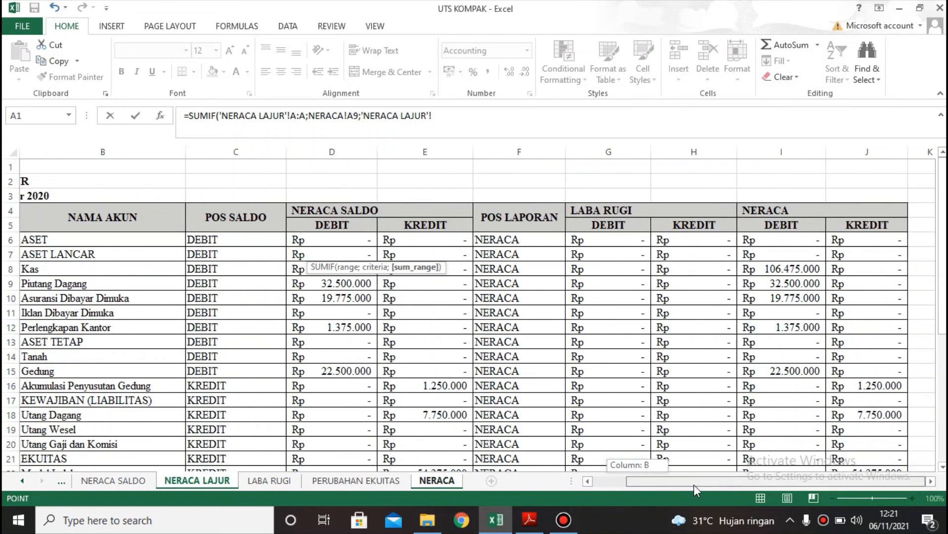
left_click(788, 150)
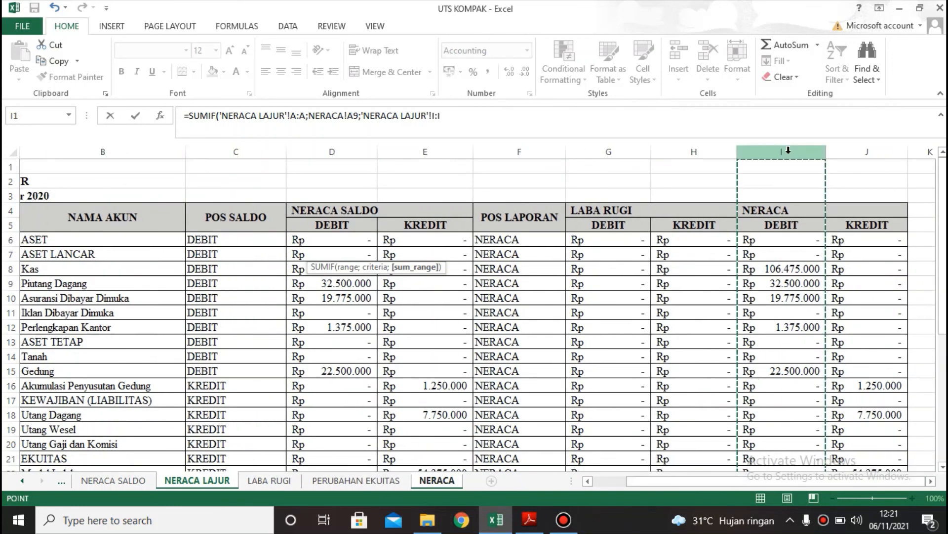
type(")")
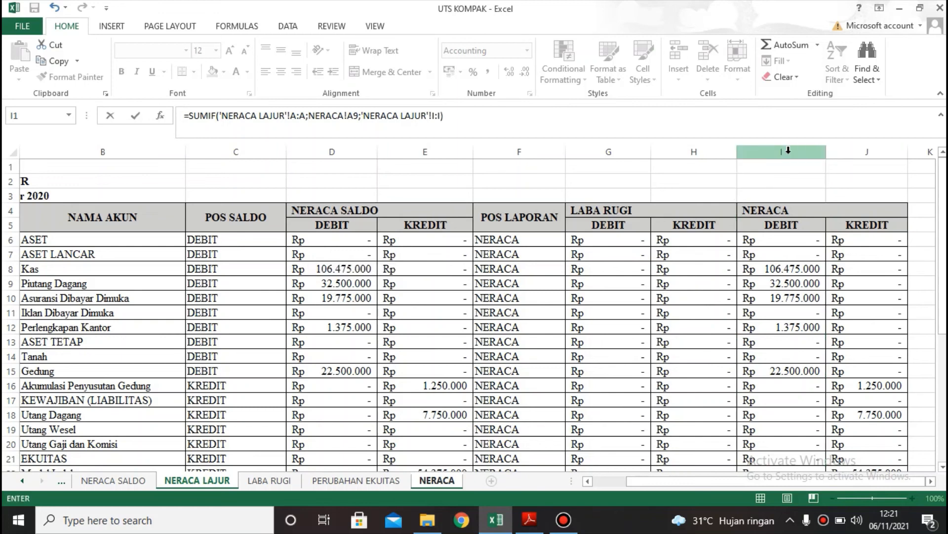
Complete the C9 formula by subtracting the credit side with -SUMIF('NERACA LAJUR'!A:A;NERACA!A9;'NERACA LAJUR'!J:J).
type("-SUM")
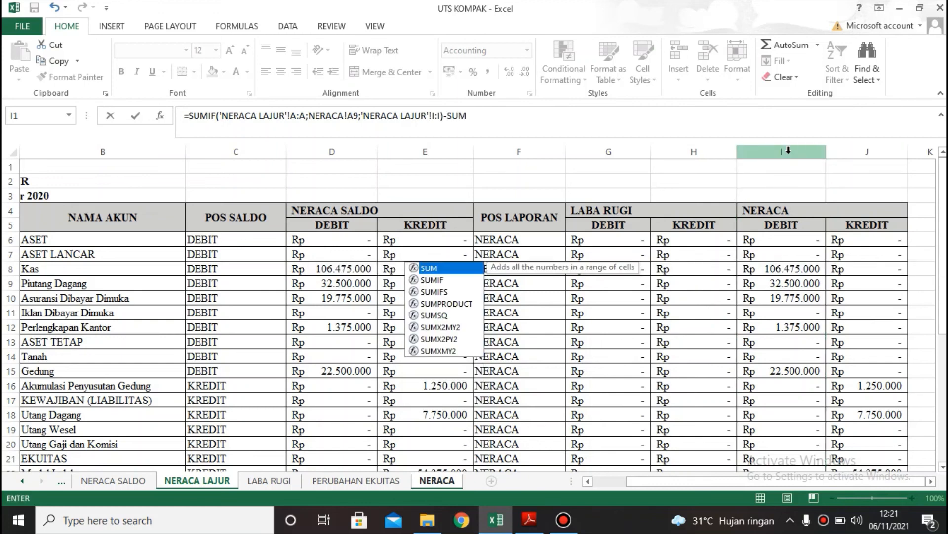
double_click(432, 280)
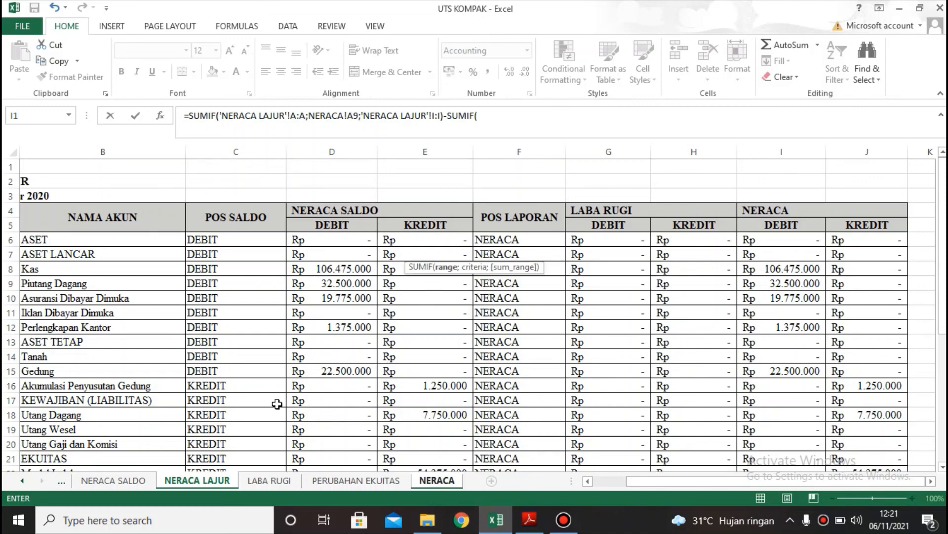
left_click_drag(809, 484, 718, 486)
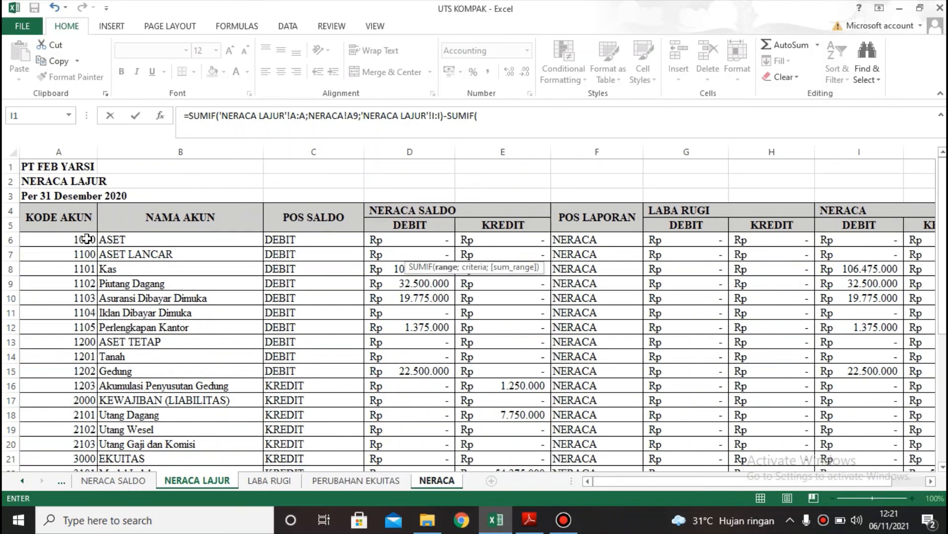
left_click(71, 152)
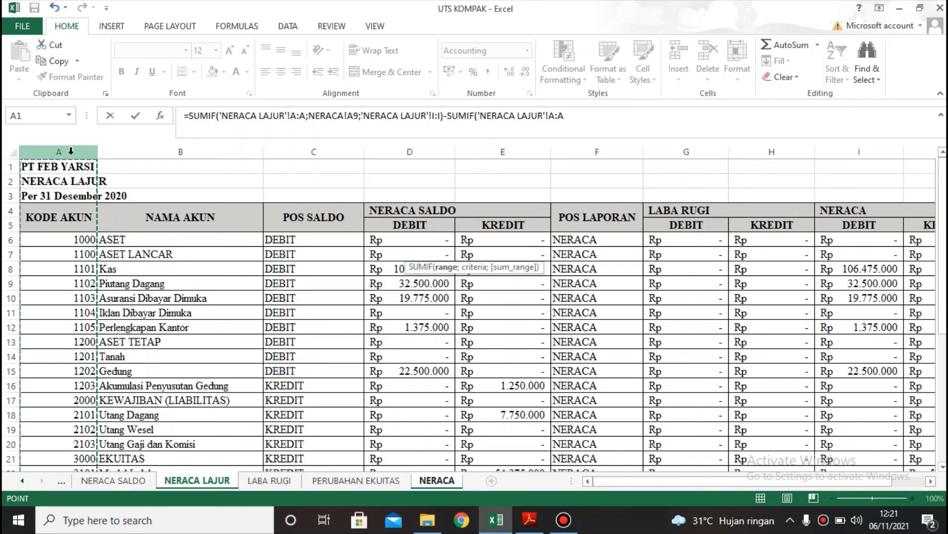
type(";")
left_click(445, 488)
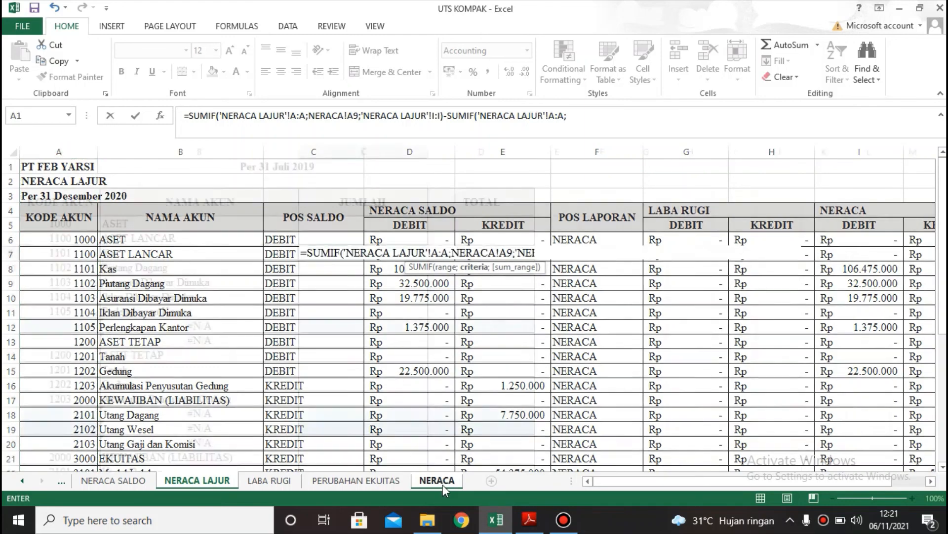
left_click(72, 256)
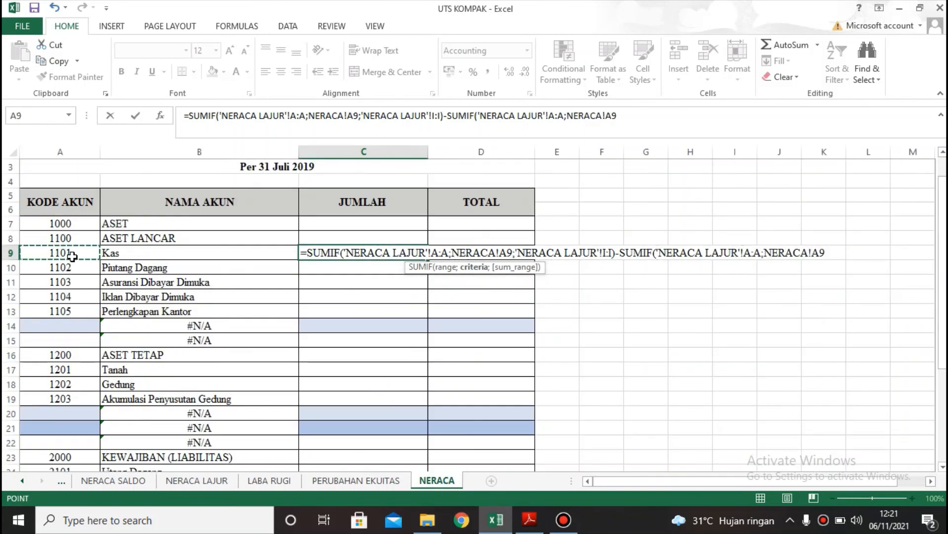
type(";")
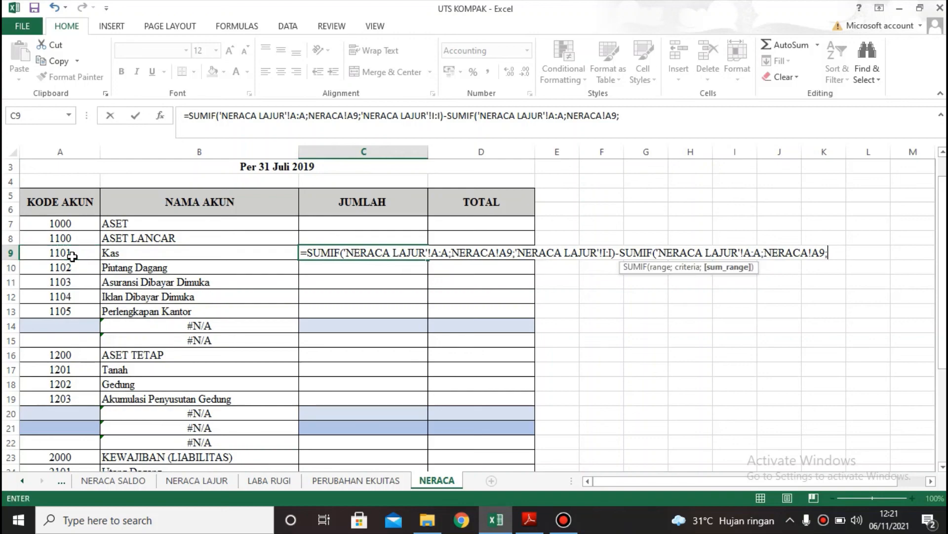
left_click(180, 485)
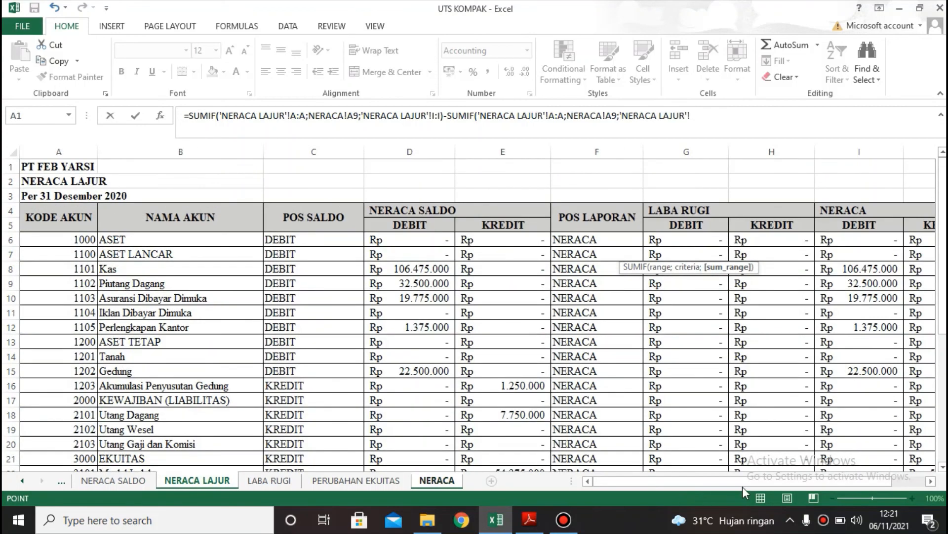
left_click_drag(744, 481, 844, 484)
left_click(854, 147)
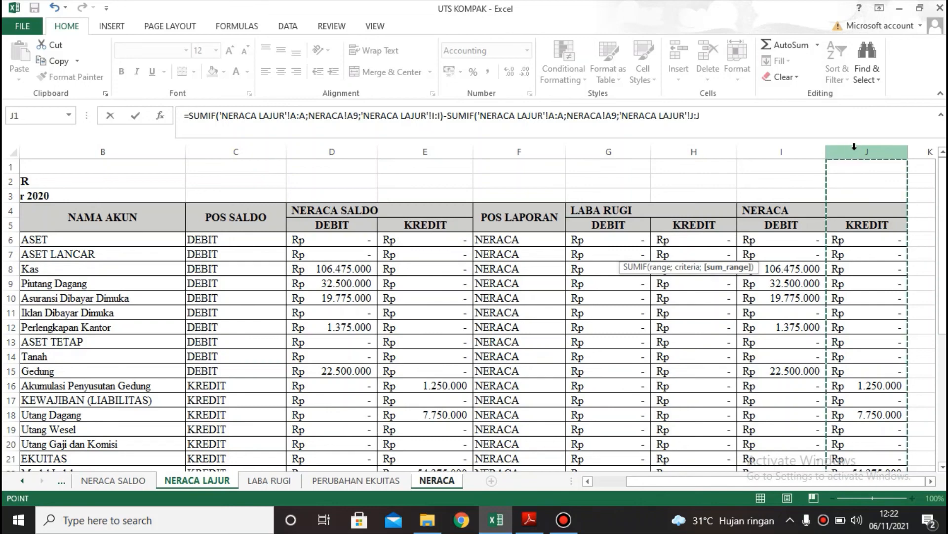
type(")")
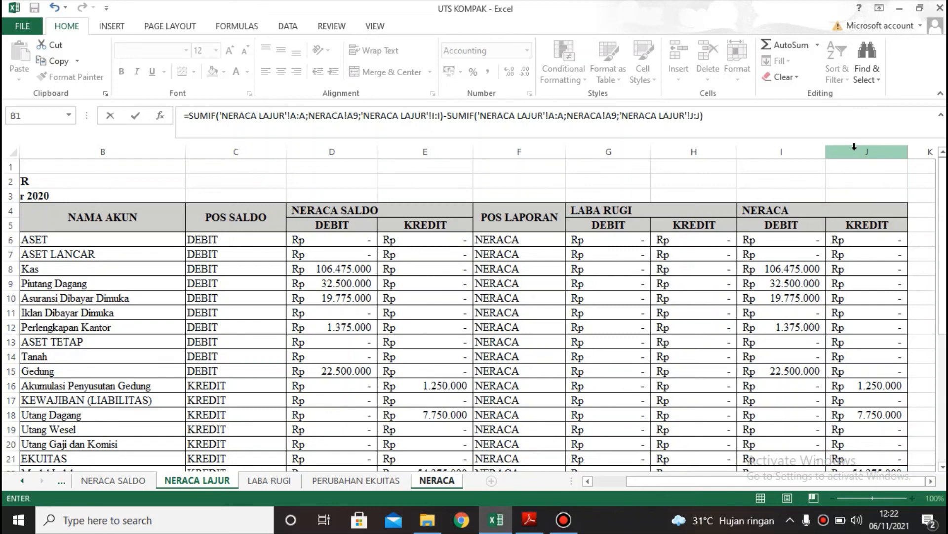
key("Return")
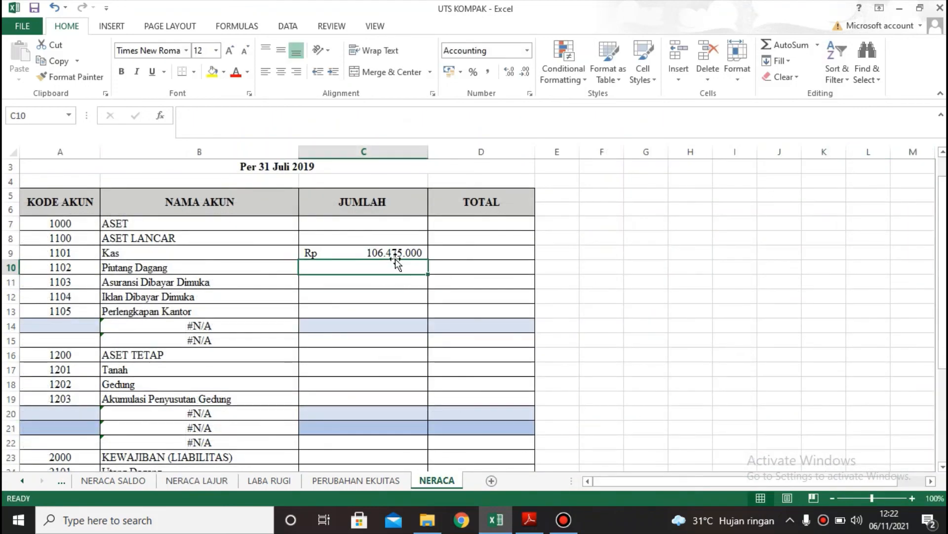
Copy the Kas amount formula from C9 down through C19.
left_click(398, 254)
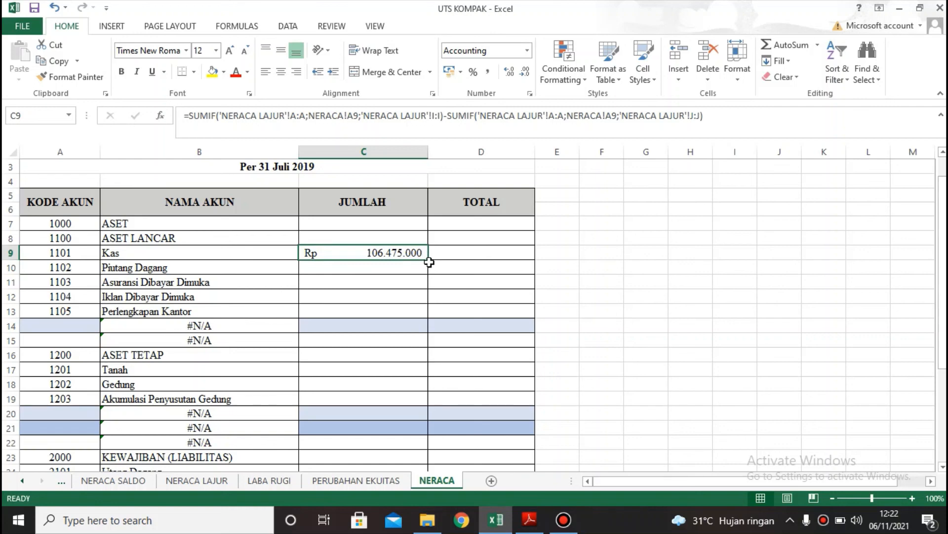
left_click_drag(428, 262, 409, 398)
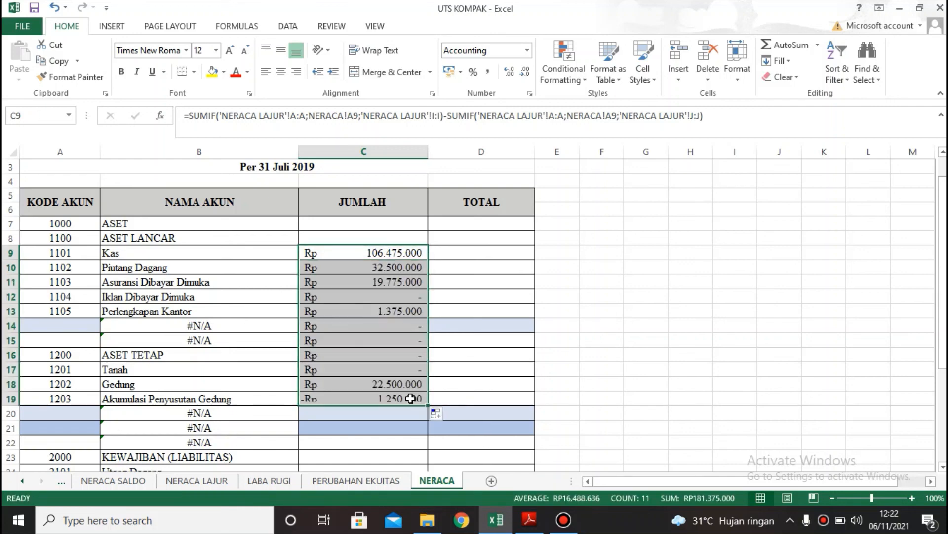
Clear the contents of B14:D14 and fill those cells with the light blue of the subtotal row.
left_click(238, 327)
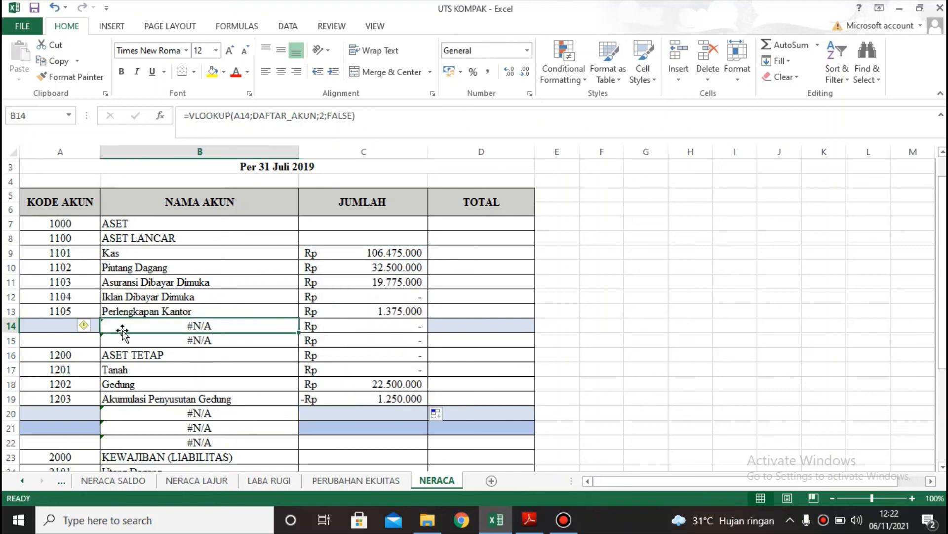
left_click_drag(175, 327, 437, 326)
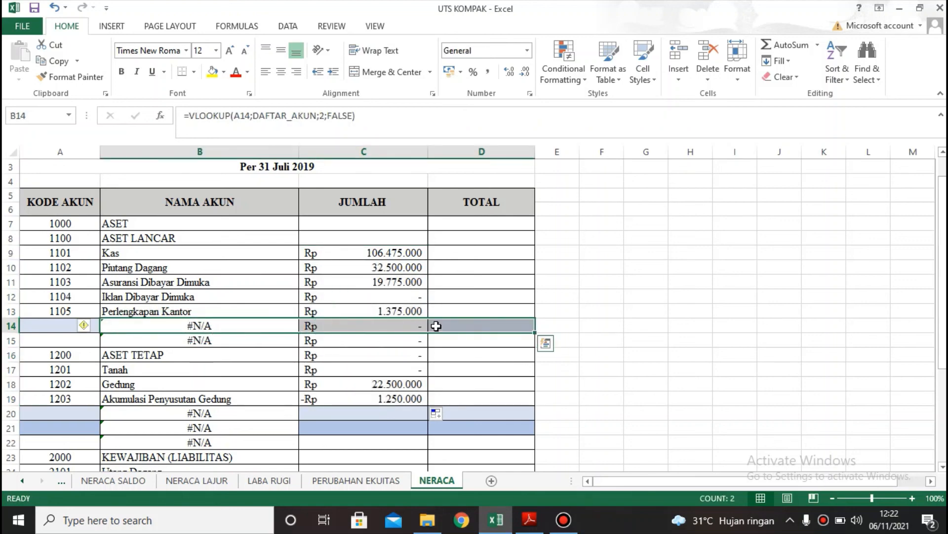
key("Delete")
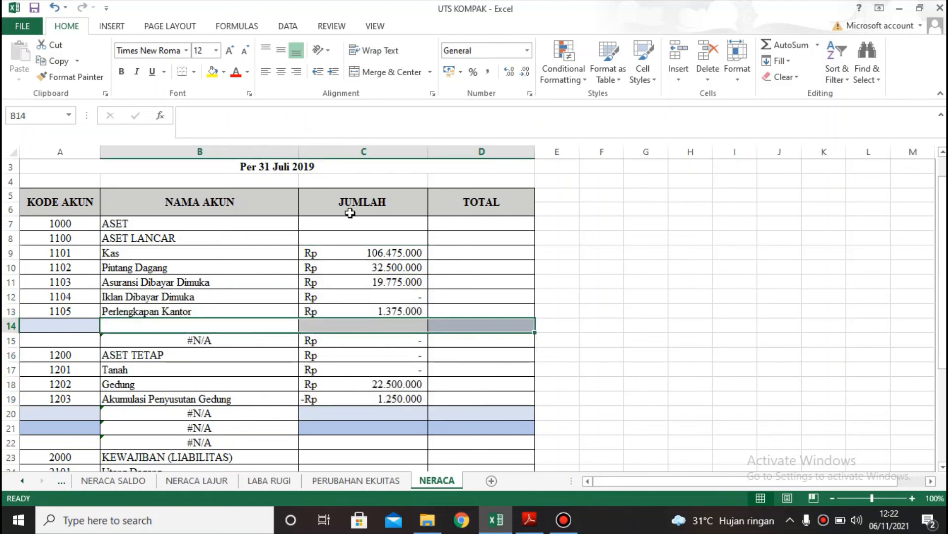
left_click(225, 72)
left_click(312, 120)
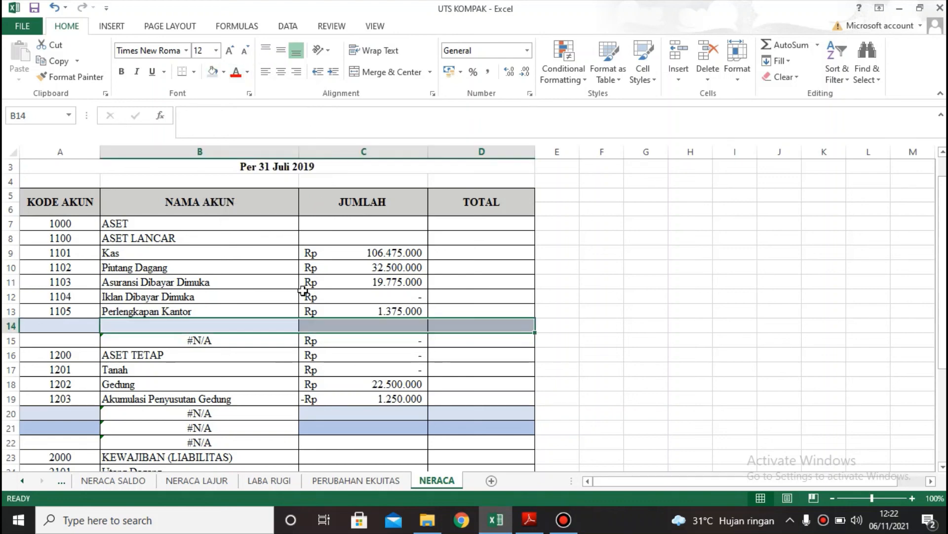
Clear the unneeded account name lookup in B15 and the amount formulas in C15:C16.
left_click(205, 340)
key("Delete")
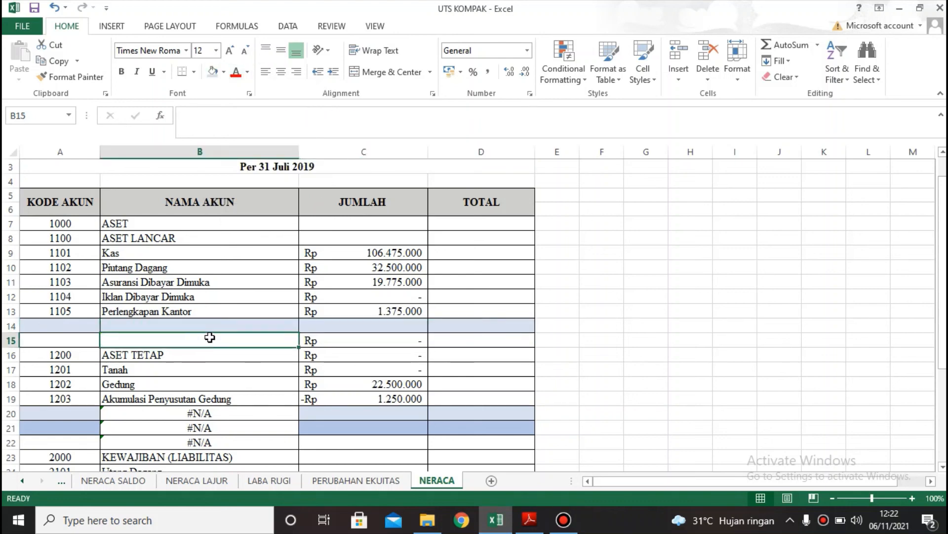
left_click_drag(341, 340, 351, 352)
key("Delete")
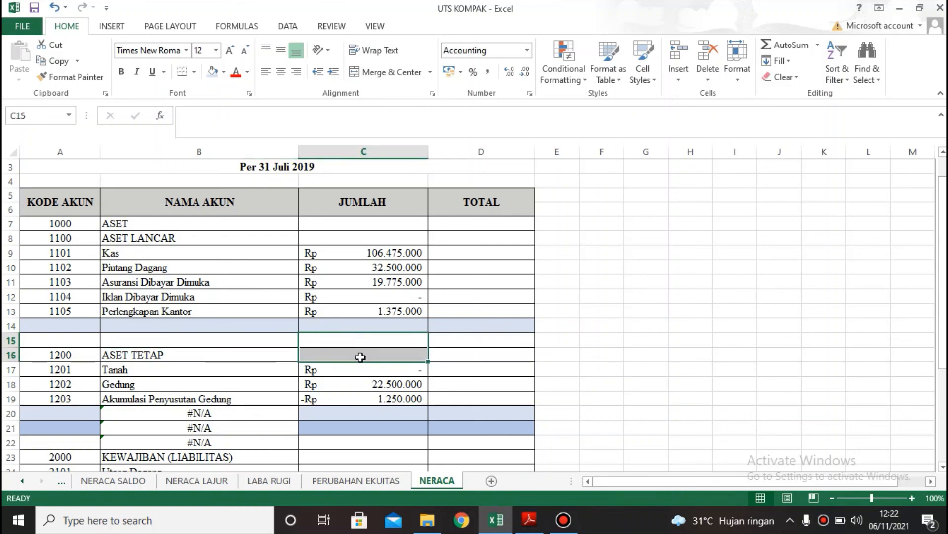
Clear the unneeded account name lookup formulas in B20:B22.
scroll(360, 357, "down", 1)
left_click_drag(232, 371, 195, 403)
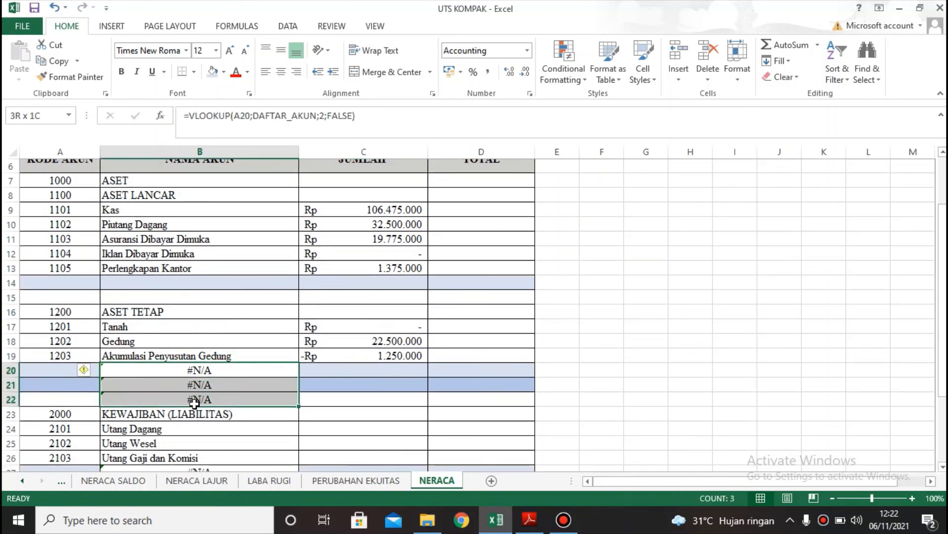
key("Delete")
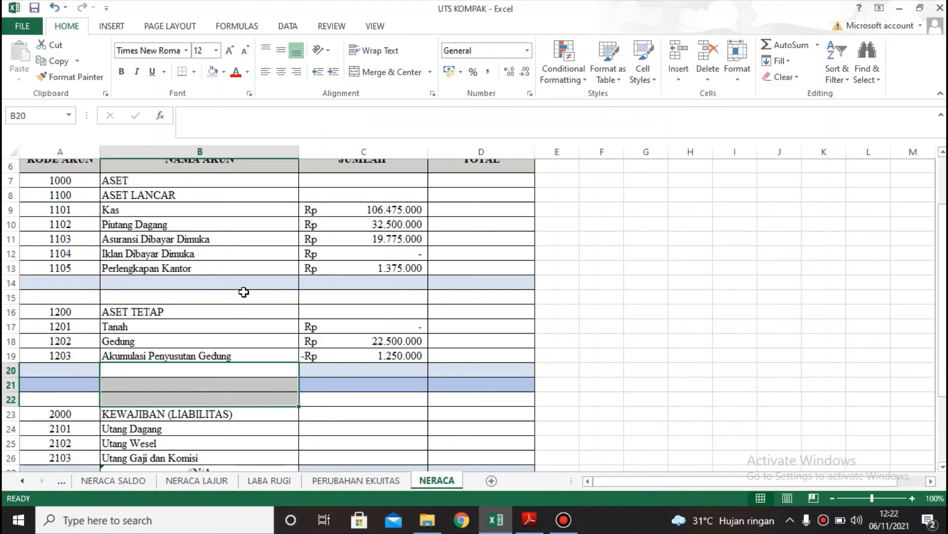
Fill B20 with the light blue of the subtotal row and B21 with the darker blue of the total row.
left_click(185, 371)
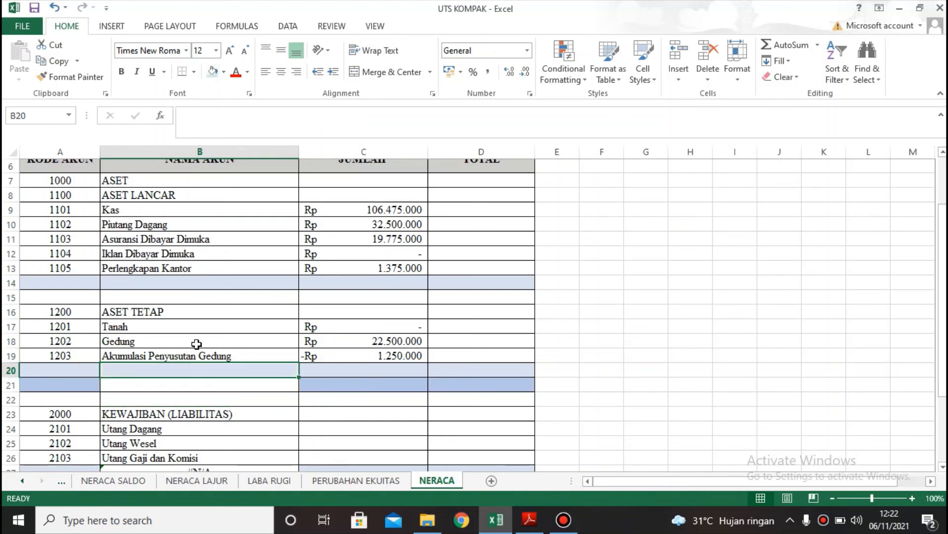
left_click(193, 385)
left_click(222, 73)
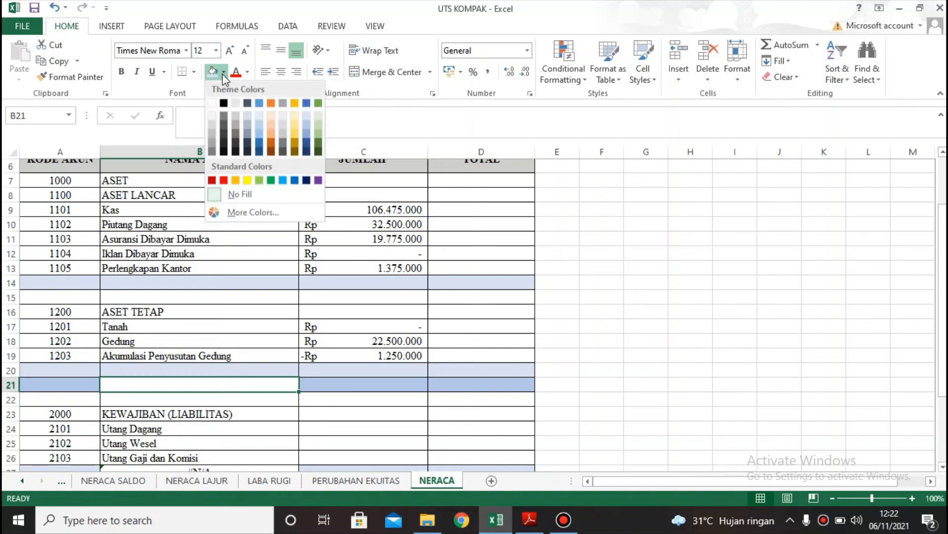
left_click(307, 125)
Clear the unneeded account name lookup formulas in B27:B28 below Utang Gaji dan Komisi.
scroll(313, 272, "down", 3)
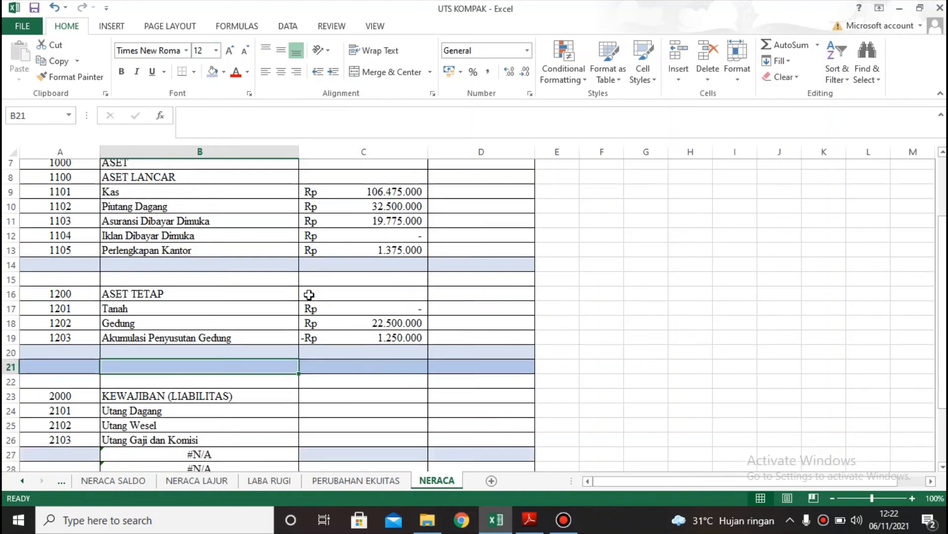
left_click(250, 343)
left_click(257, 353, "shift")
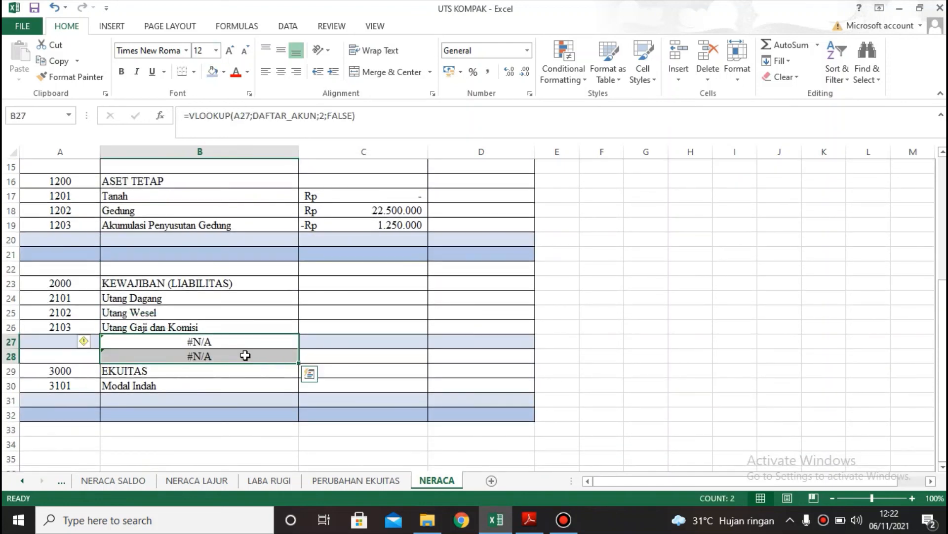
key("Delete")
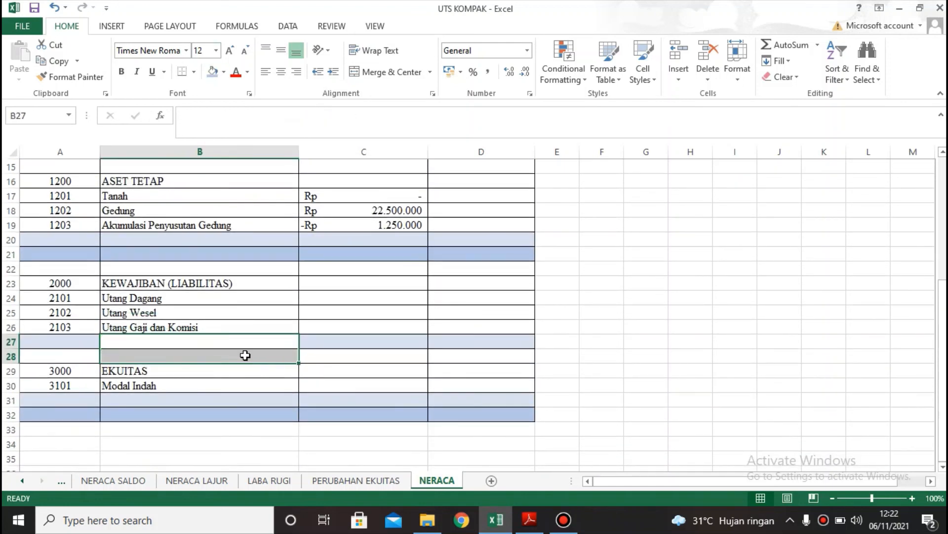
Fill B27 with the light blue used in the rest of its subtotal row.
left_click(285, 345)
left_click(223, 72)
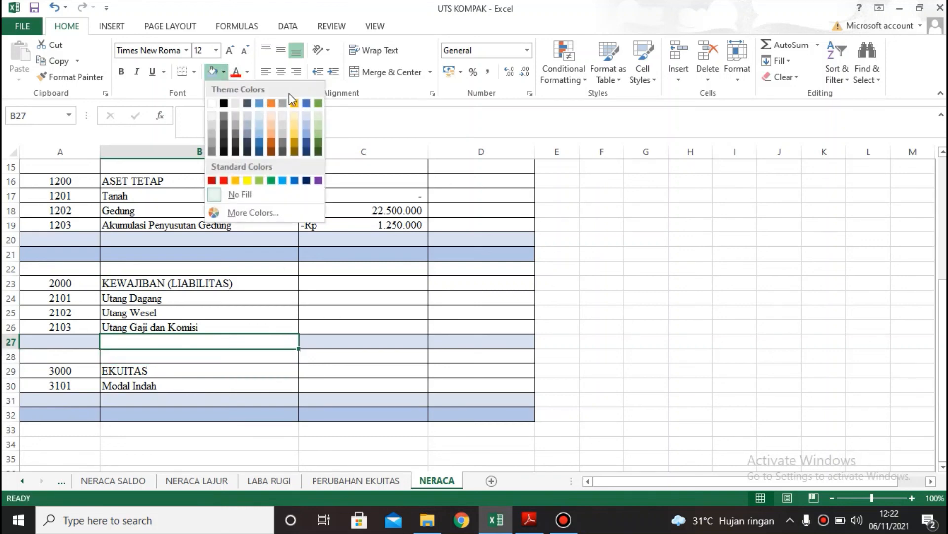
left_click(306, 120)
left_click(223, 71)
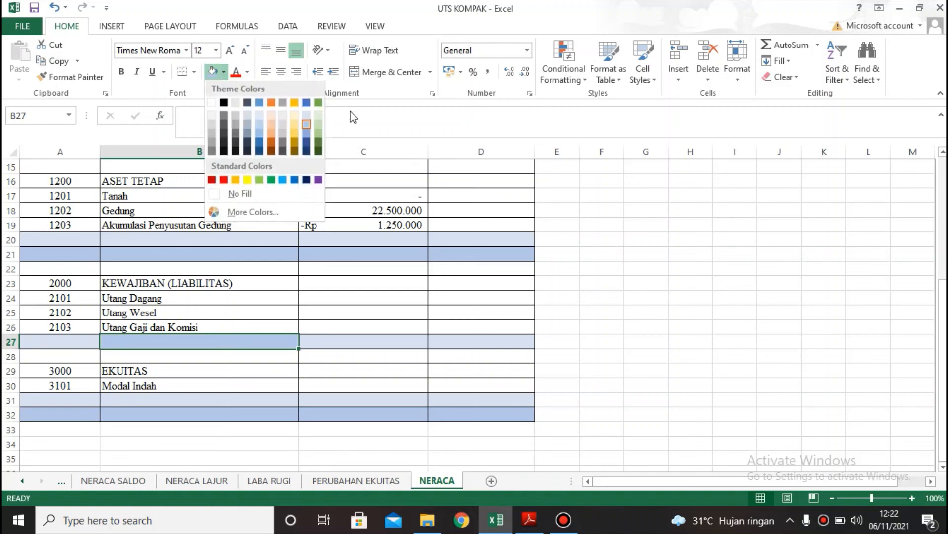
left_click(304, 110)
Label the current assets subtotal row in B14 as JUMLAH ASET LANCAR.
scroll(315, 253, "up", 2)
scroll(315, 253, "up", 3)
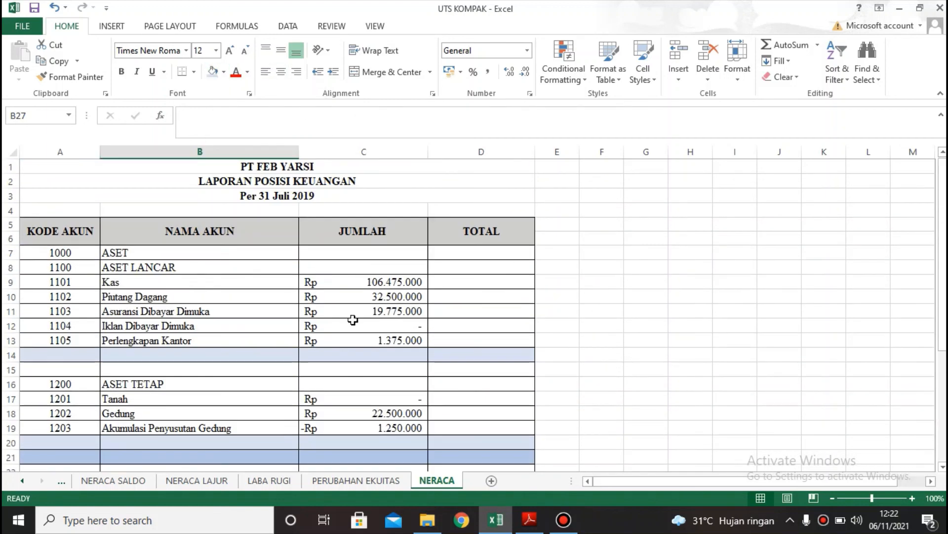
left_click(221, 352)
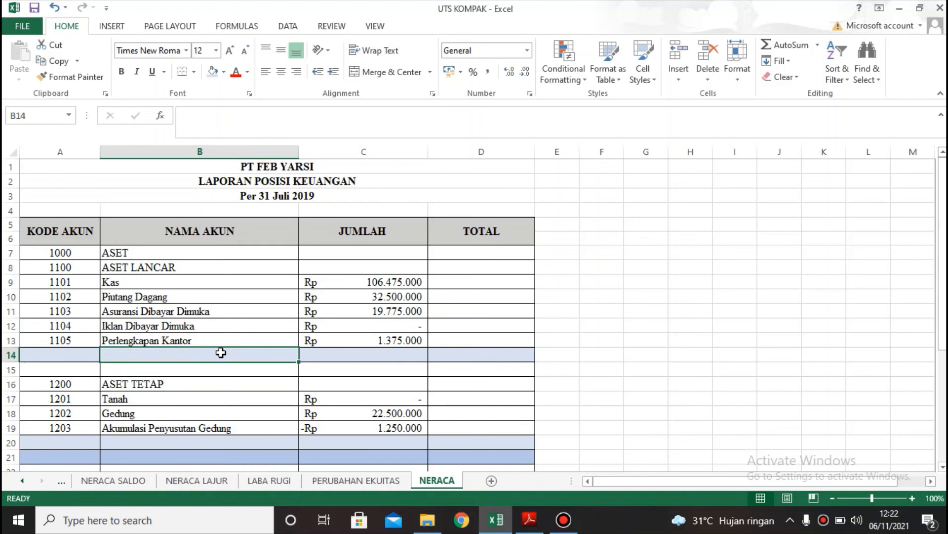
type("JUMLAH")
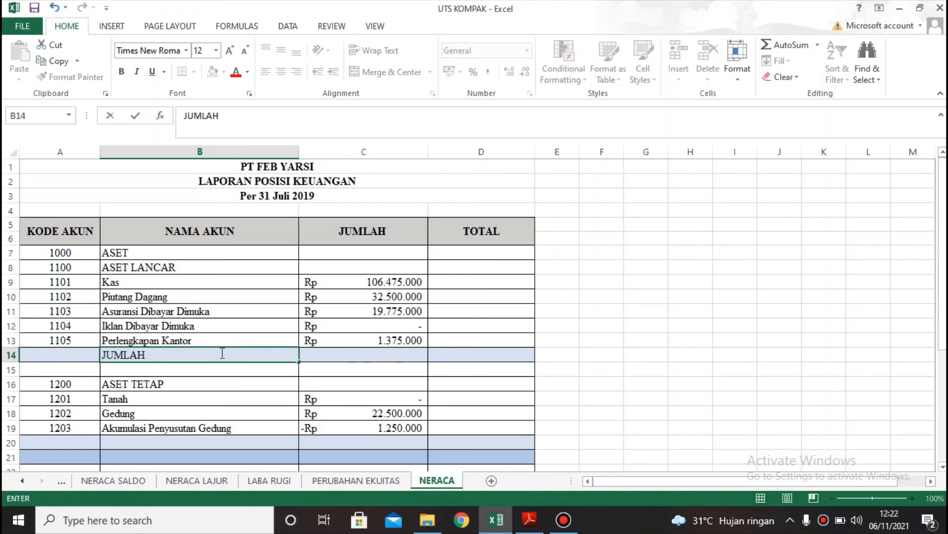
type("ASET LAN")
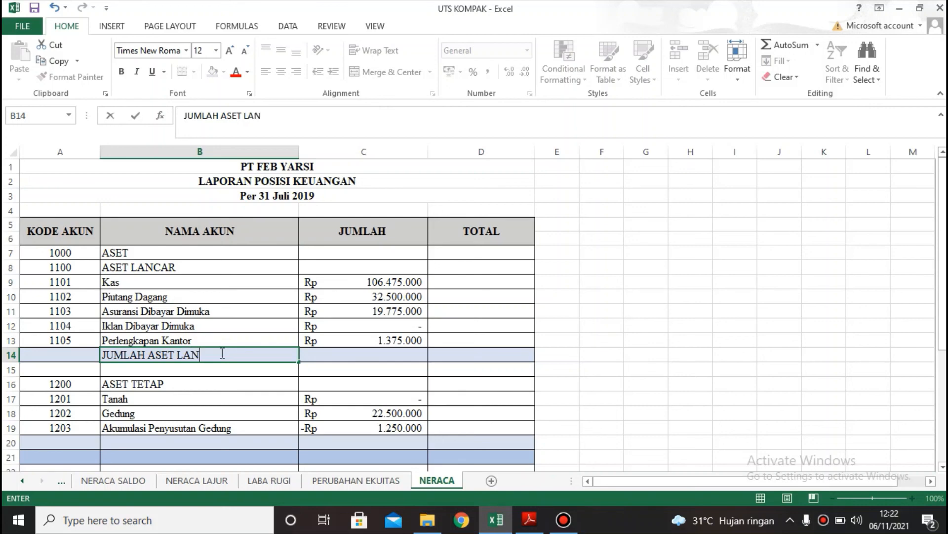
type("CAT")
key("Return")
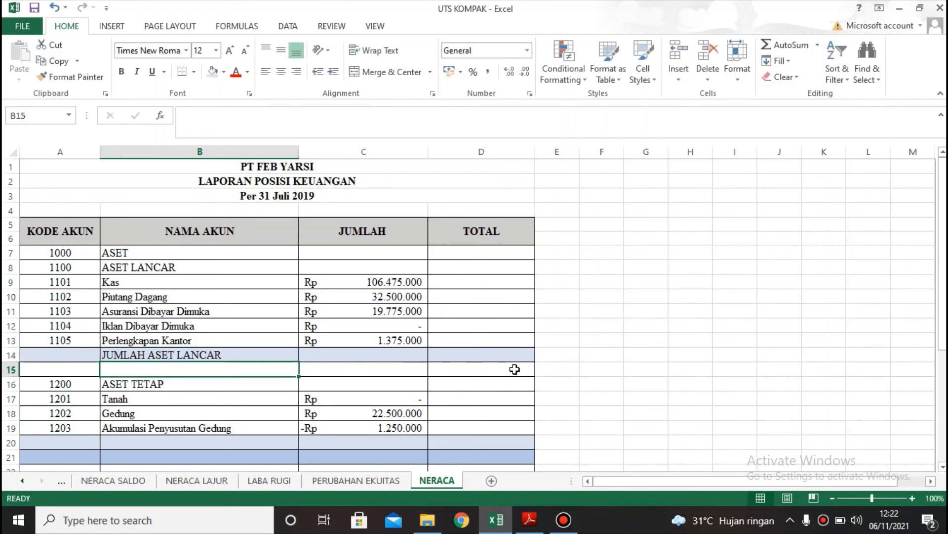
Total the current asset amounts in D14 with a SUM formula over C9:C13.
left_click(511, 357)
type("=SU")
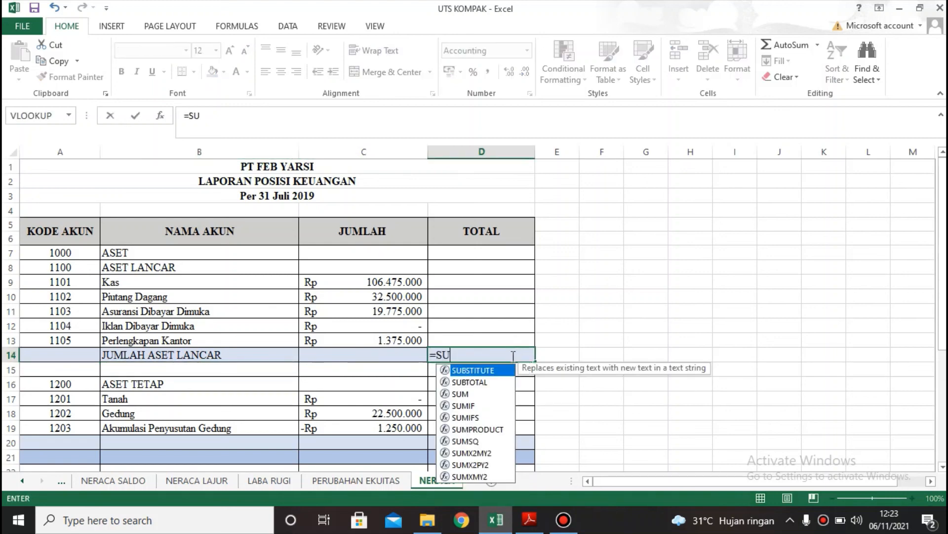
double_click(470, 393)
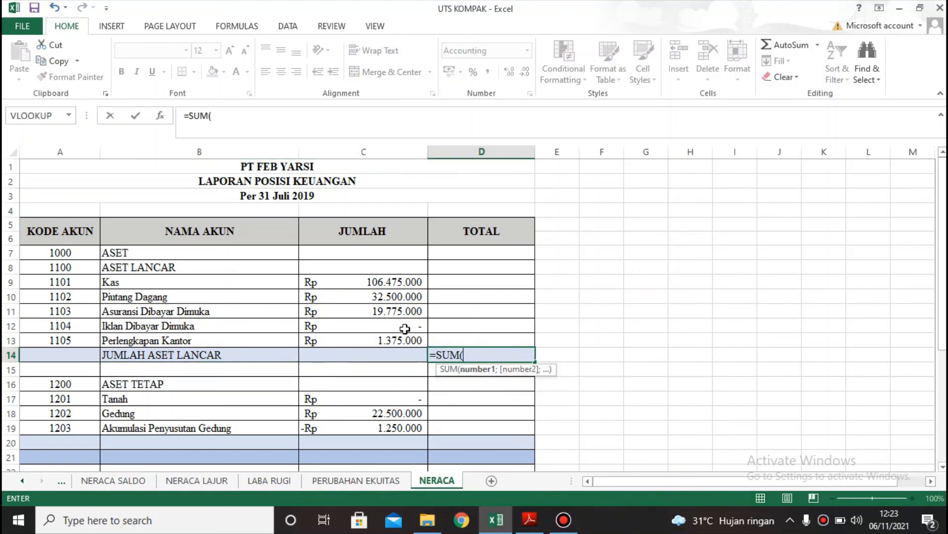
left_click_drag(419, 283, 419, 341)
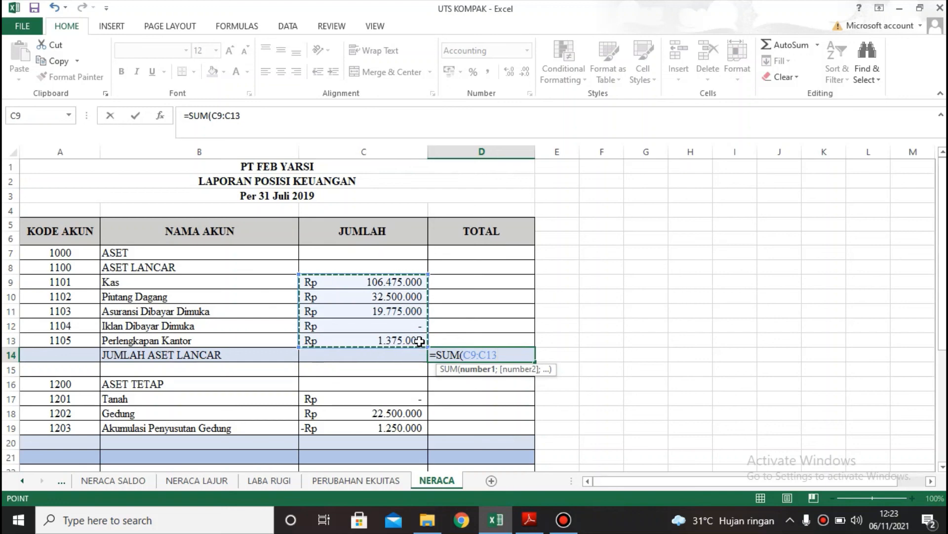
key("Return")
Label the fixed assets subtotal row in B20 as JUMLAH ASET TETAP.
scroll(420, 340, "down", 1)
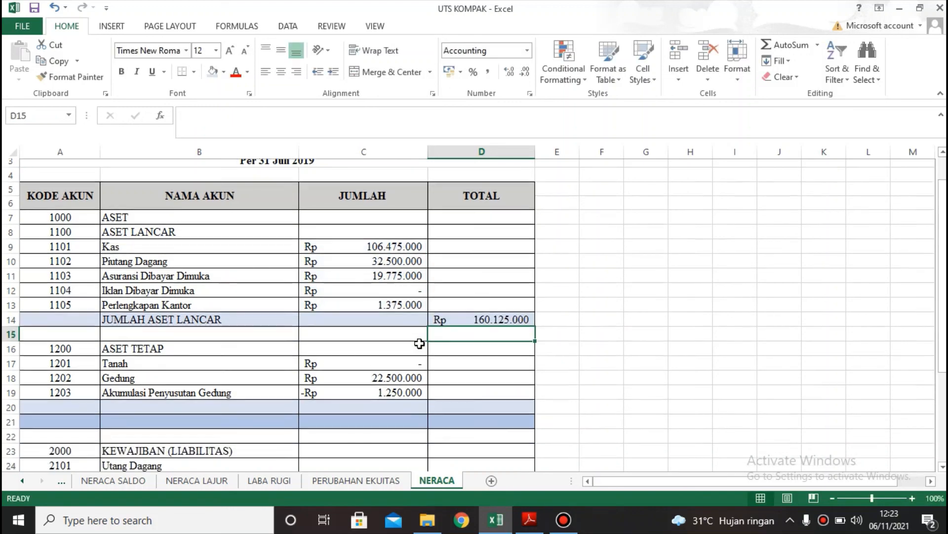
left_click(228, 400)
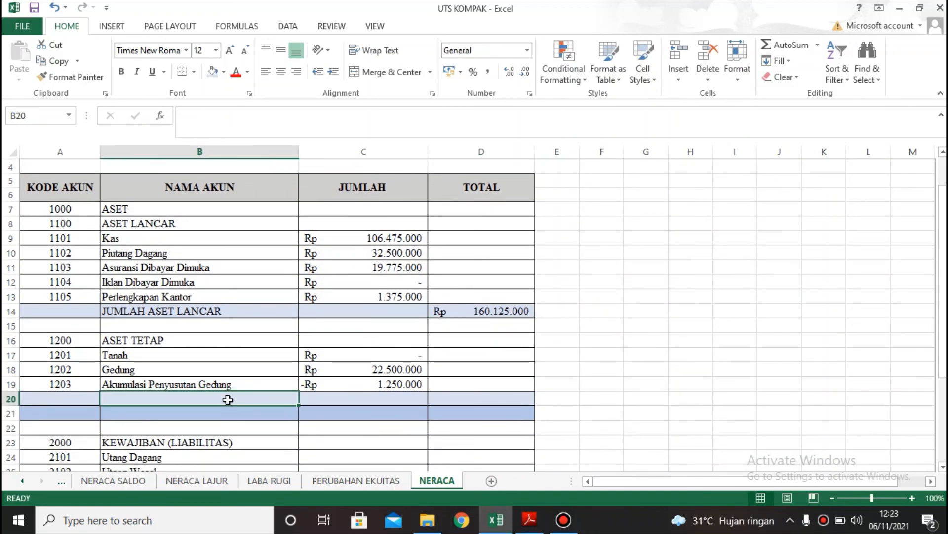
type("JUMLAH ASET TETAP")
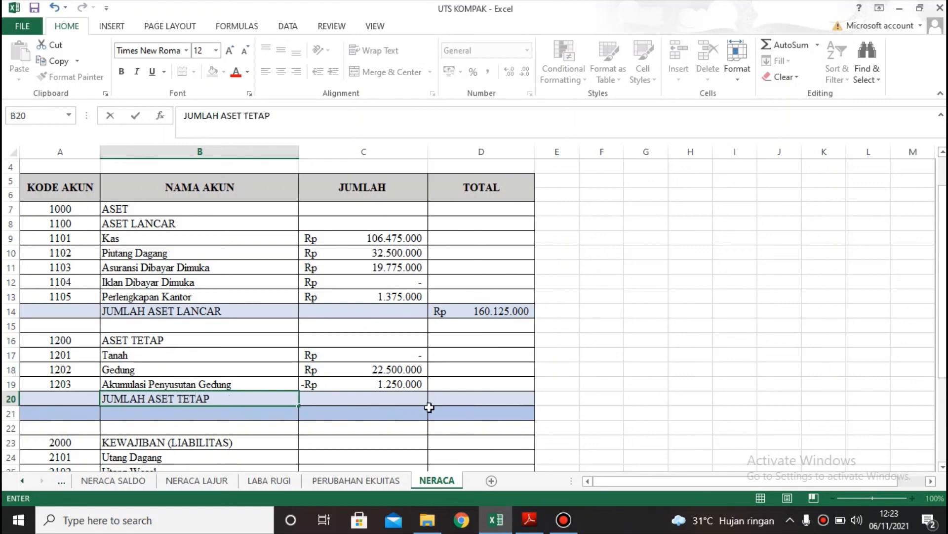
Total the fixed asset amounts in D20 with a SUM formula over C17:C19.
left_click(439, 399)
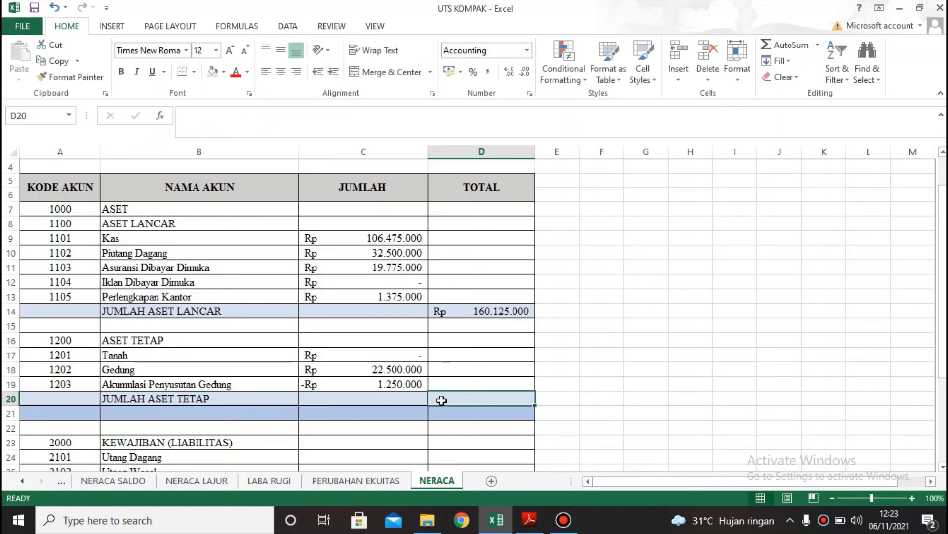
type("=SUM")
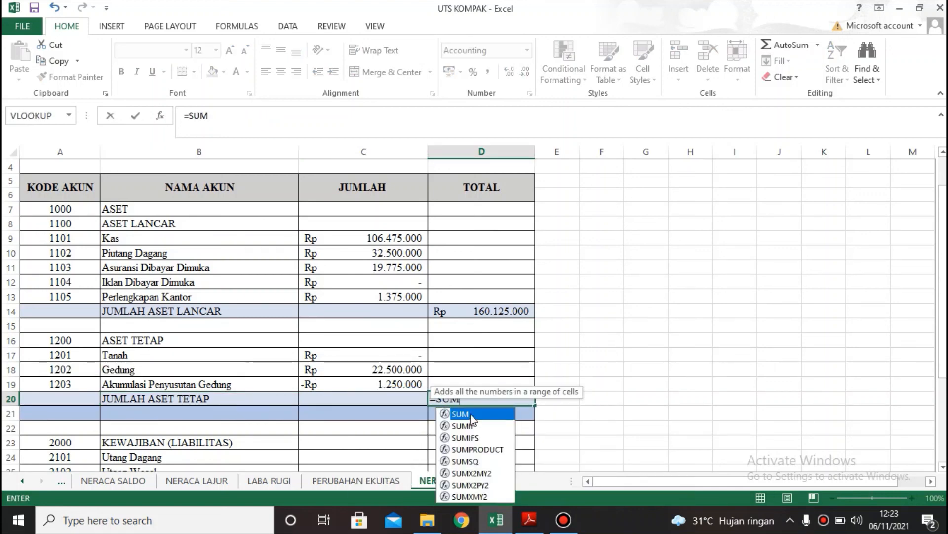
double_click(471, 415)
left_click_drag(398, 354, 404, 379)
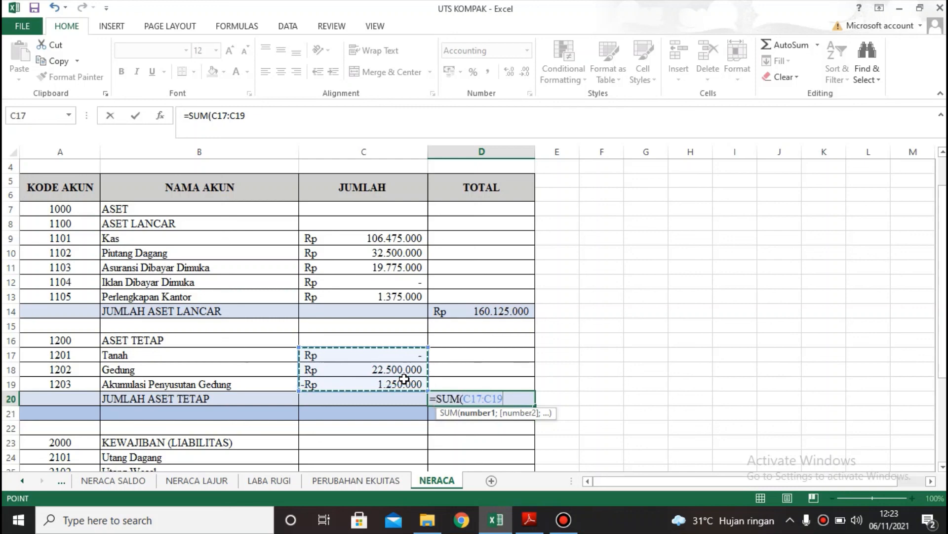
key("Return")
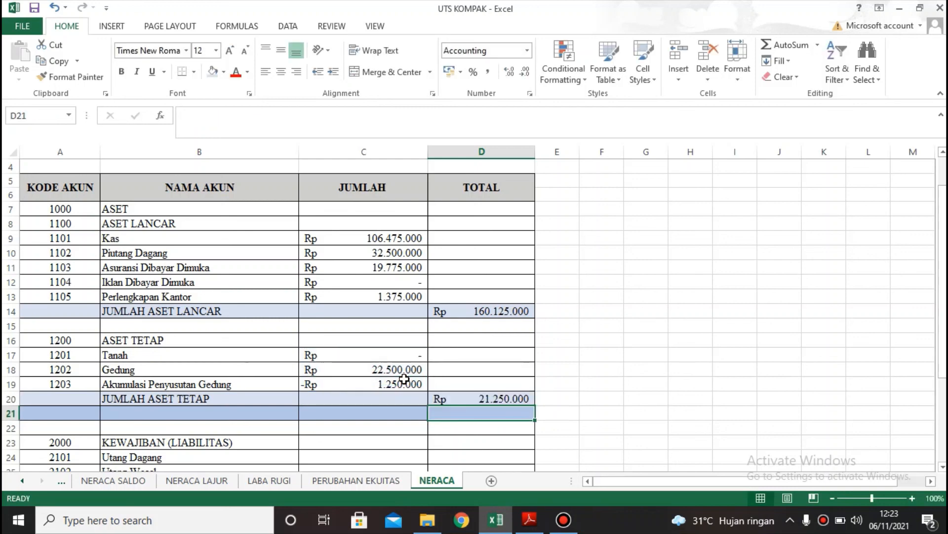
Label the total assets row in B21 as JUMLAH AKTIVA.
left_click(209, 413)
type("JUMLAH ASET TETAP")
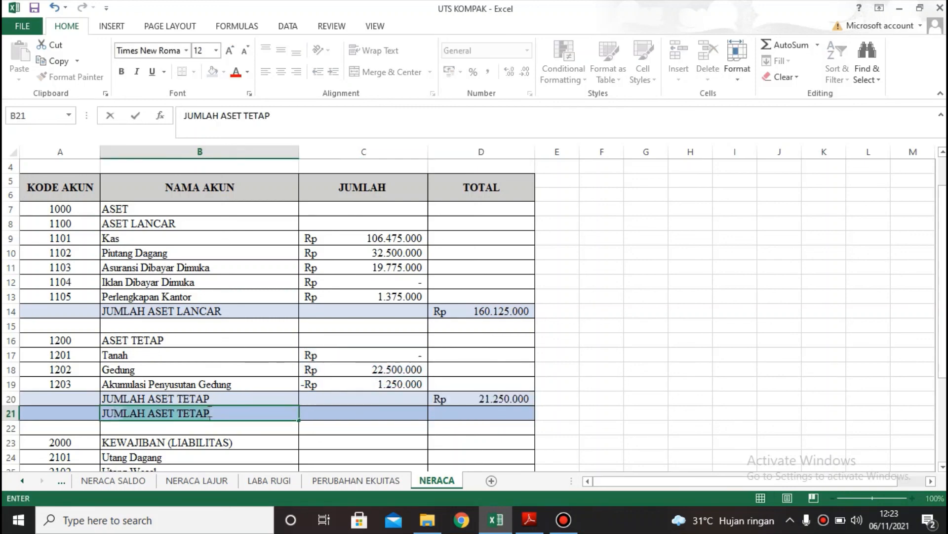
key("BackSpace")
key("BackSpace")
key("BackSpace")
key("BackSpace")
key("BackSpace")
key("BackSpace")
key("BackSpace")
key("BackSpace")
key("BackSpace")
type("KTIVA")
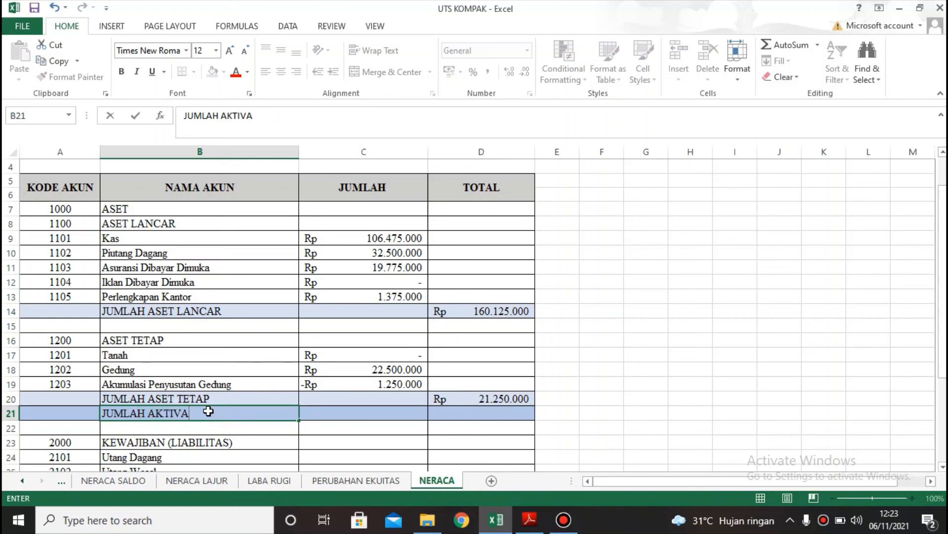
key("Return")
left_click(208, 413)
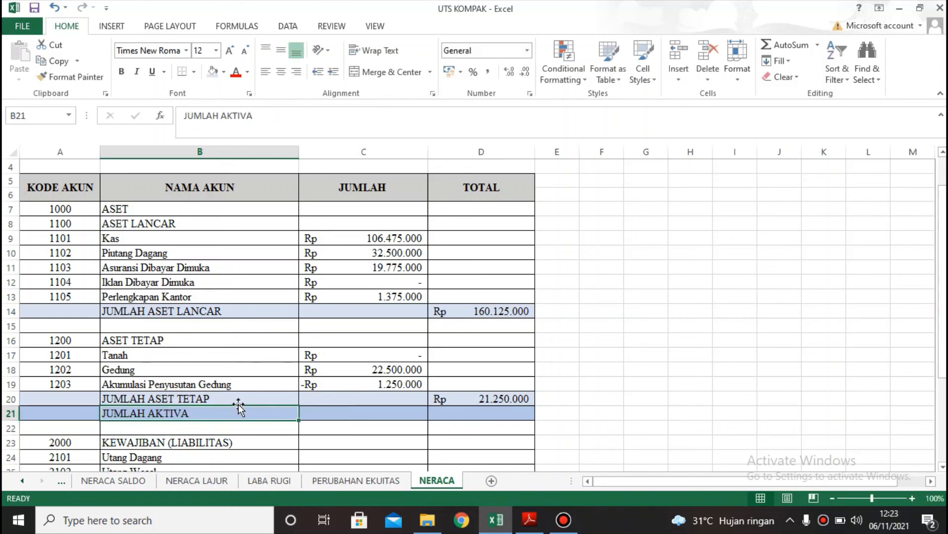
Calculate total assets in D21 by adding both subtotals with =D14+D20.
left_click(493, 411)
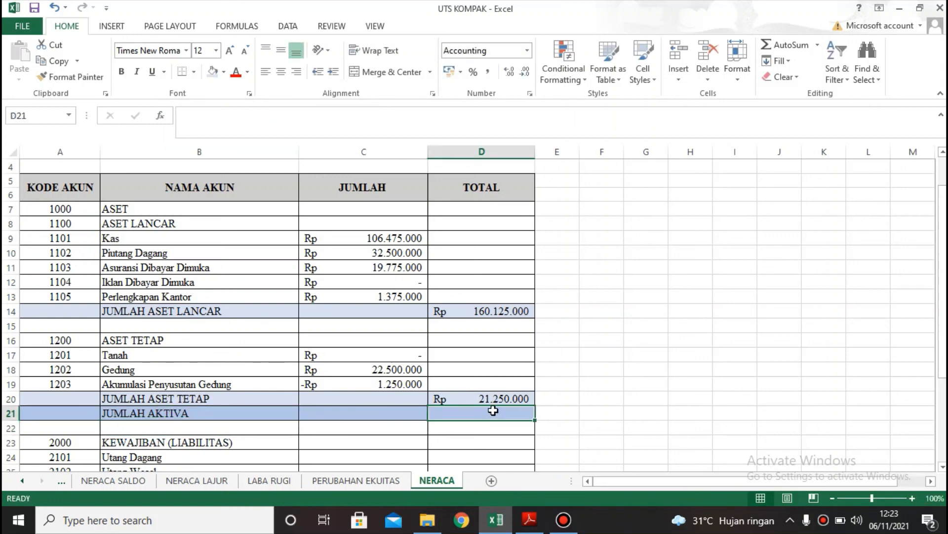
type("=")
left_click(510, 313)
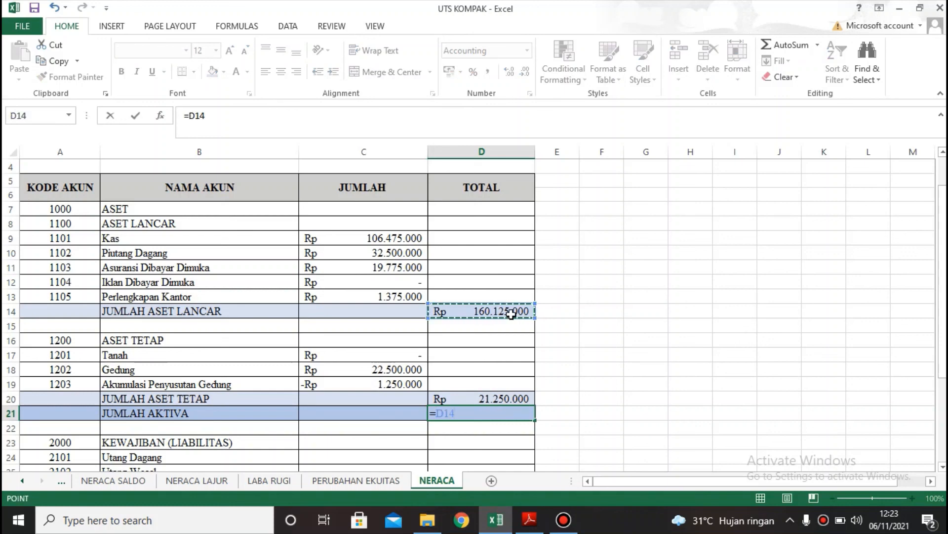
type("+")
left_click(506, 393)
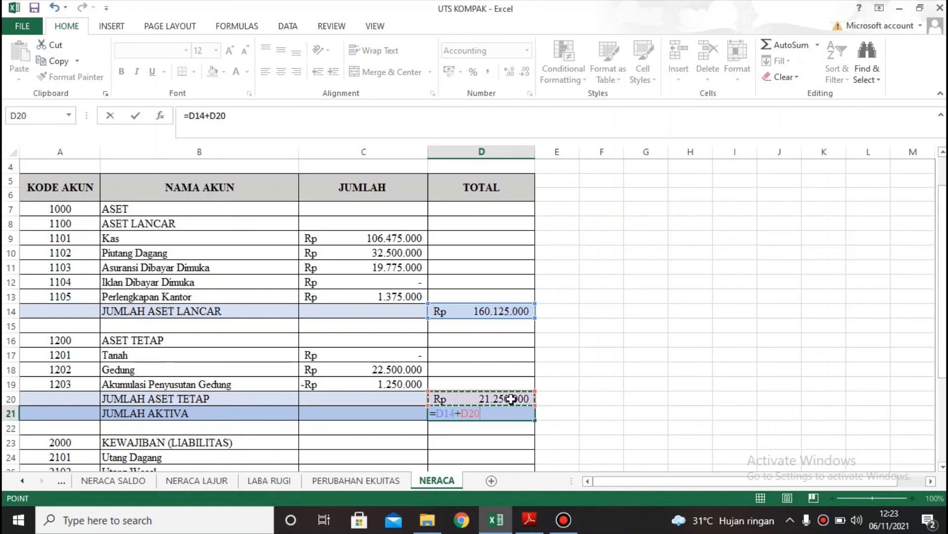
key("Return")
Make the JUMLAH AKTIVA cells B21:D21 bold and red, and bold the JUMLAH ASET TETAP cells B20:D20.
left_click_drag(141, 413, 440, 412)
left_click(238, 72)
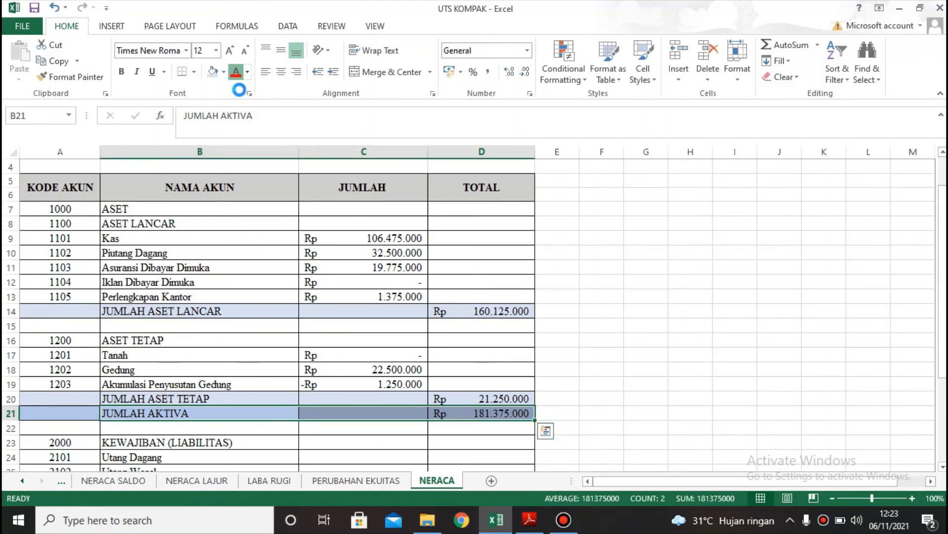
key("ctrl+b")
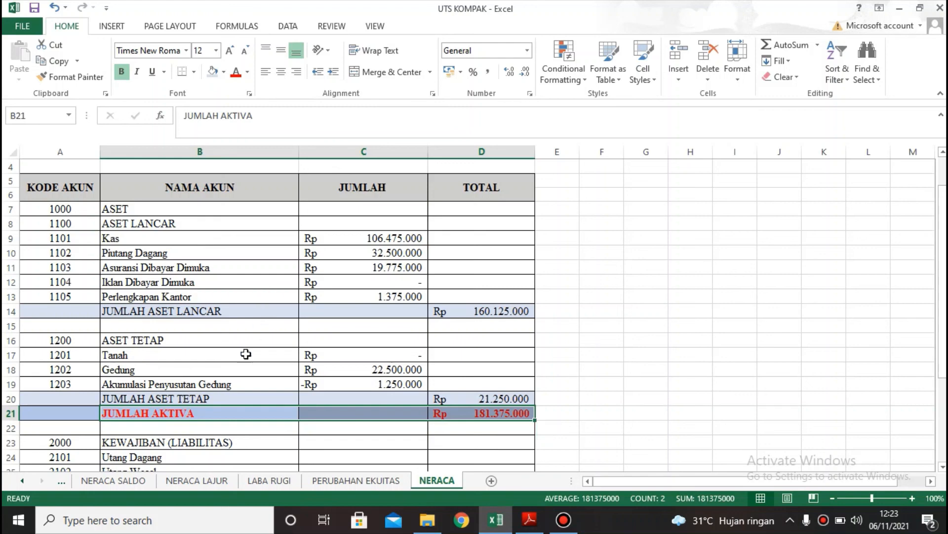
left_click_drag(212, 402, 516, 396)
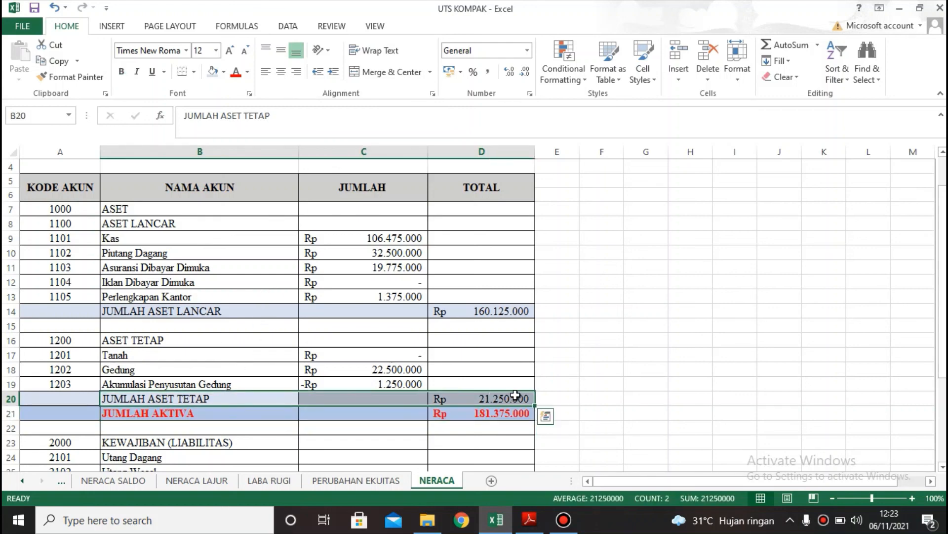
key("ctrl+b")
left_click_drag(216, 316, 468, 301)
key("ctrl+b")
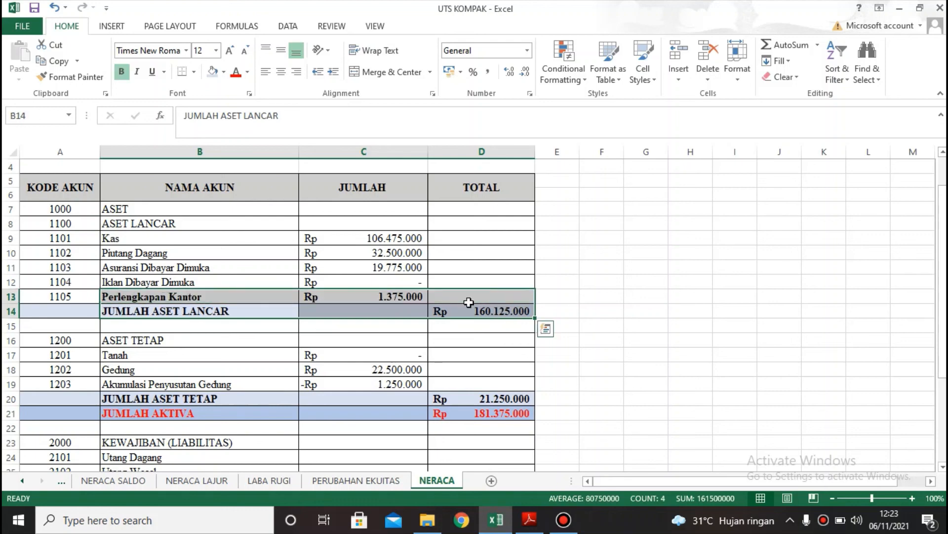
key("ctrl+z")
Bold the JUMLAH ASET LANCAR cells B14:D14 and the asset section headings in B16 and B7:B8.
double_click(276, 311)
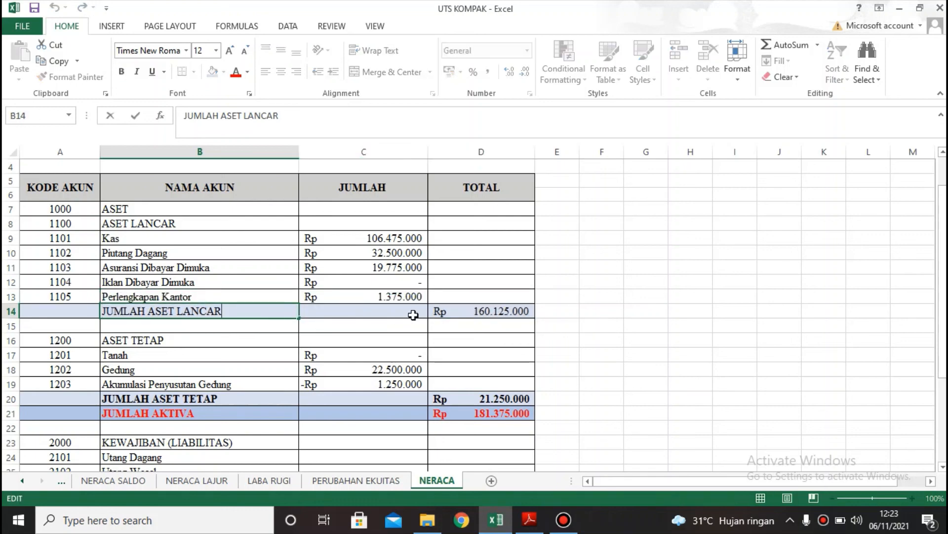
left_click(385, 340)
left_click_drag(287, 314, 508, 308)
key("ctrl+b")
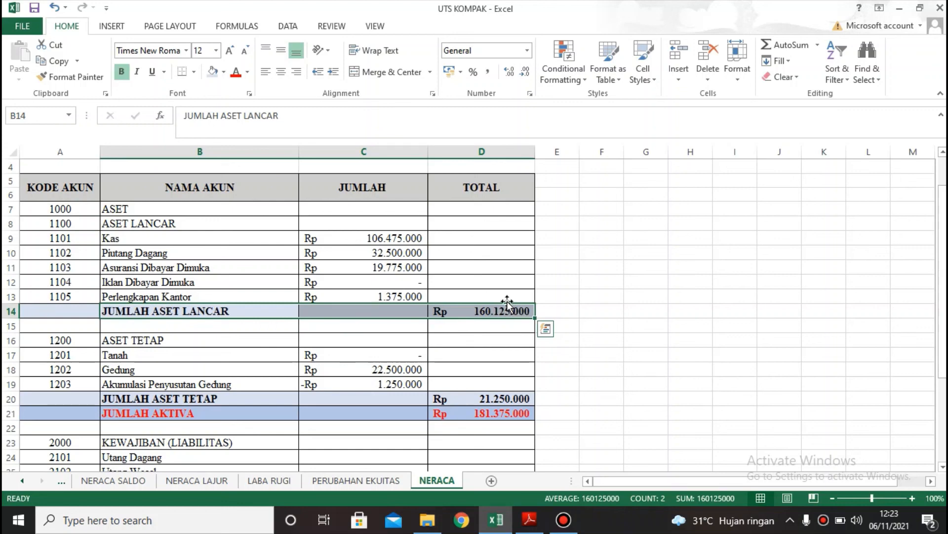
left_click(229, 339)
key("ctrl+b")
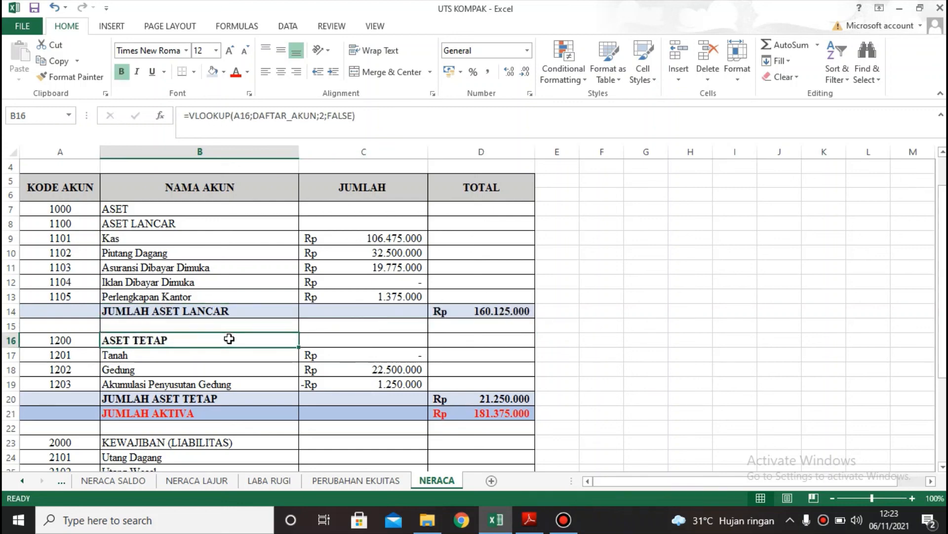
mouse_move(203, 208)
left_mouse_down()
mouse_move(180, 233)
mouse_move(195, 220)
left_mouse_up()
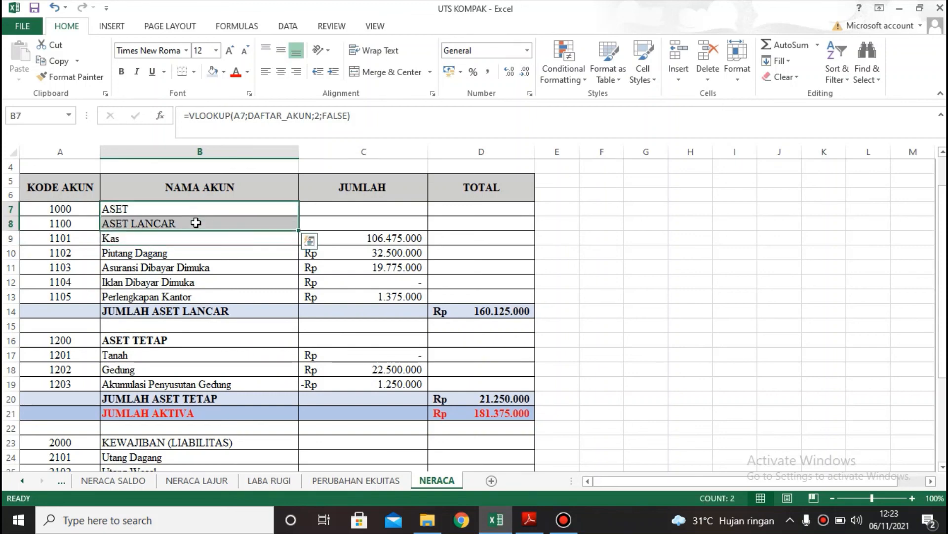
key("ctrl+b")
Copy the Gedung SUMIF formula from C18 into the Utang Dagang amount cell C24.
left_click(243, 311)
scroll(244, 310, "down", 2)
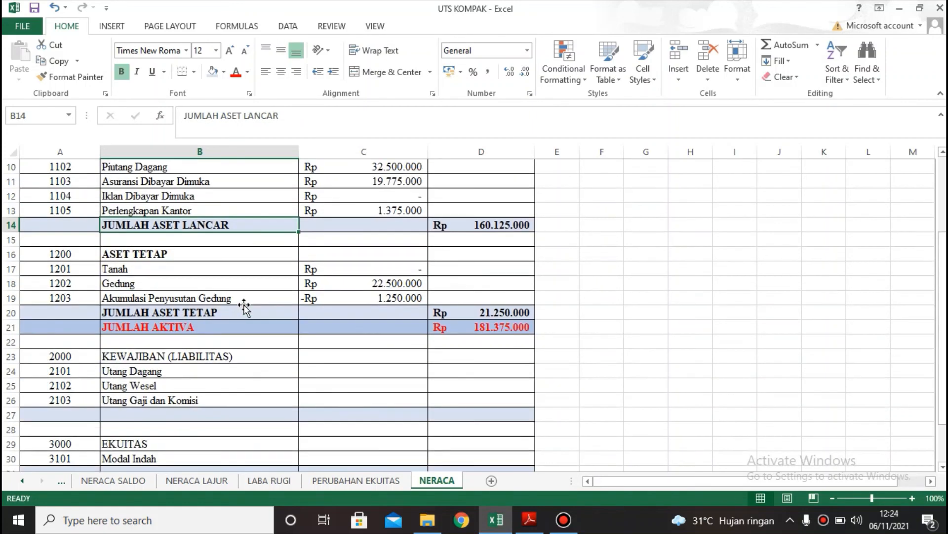
left_click(365, 371)
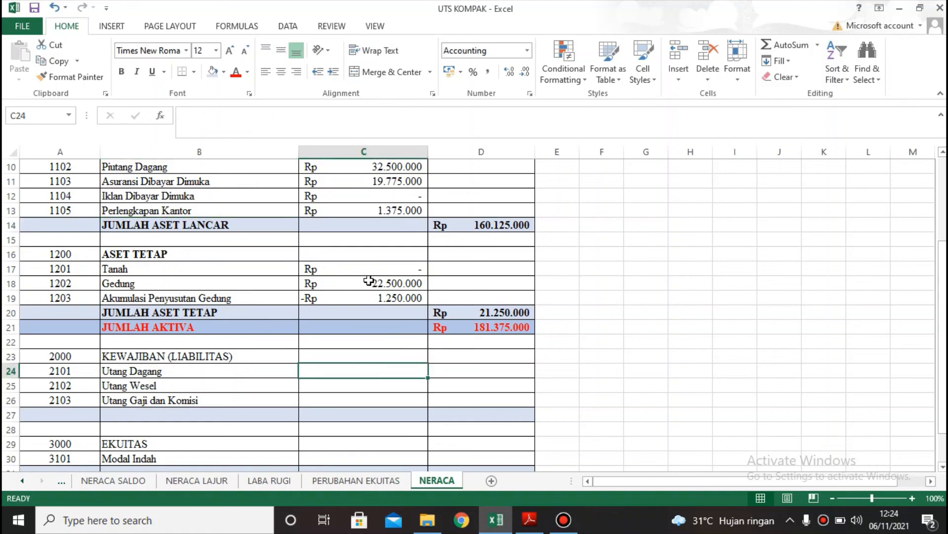
scroll(380, 311, "up", 2)
scroll(385, 373, "down", 2)
scroll(393, 272, "up", 2)
scroll(401, 375, "down", 1)
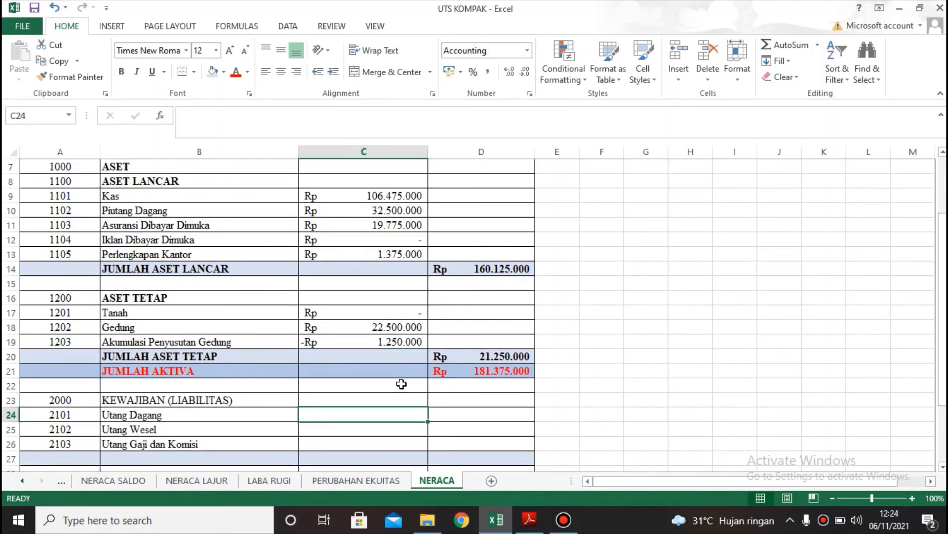
left_click(391, 326)
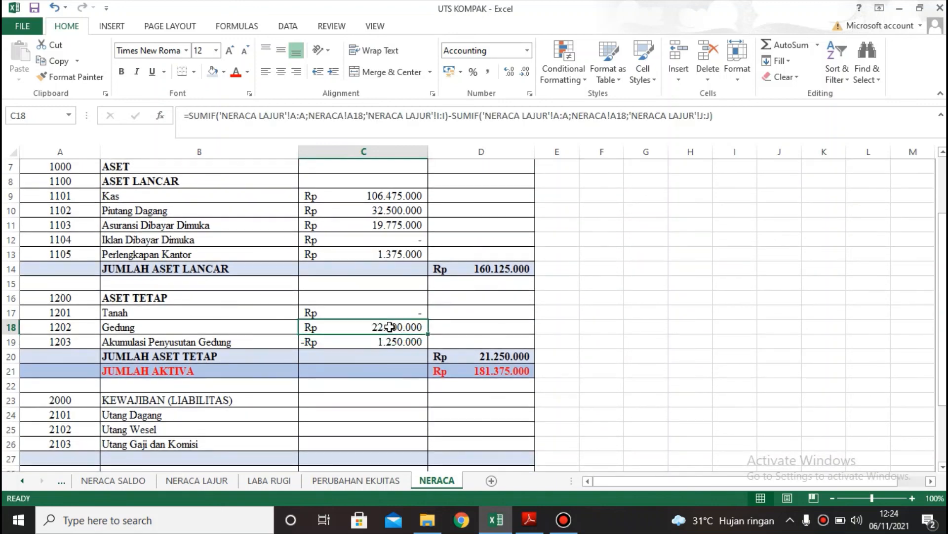
key("ctrl+c")
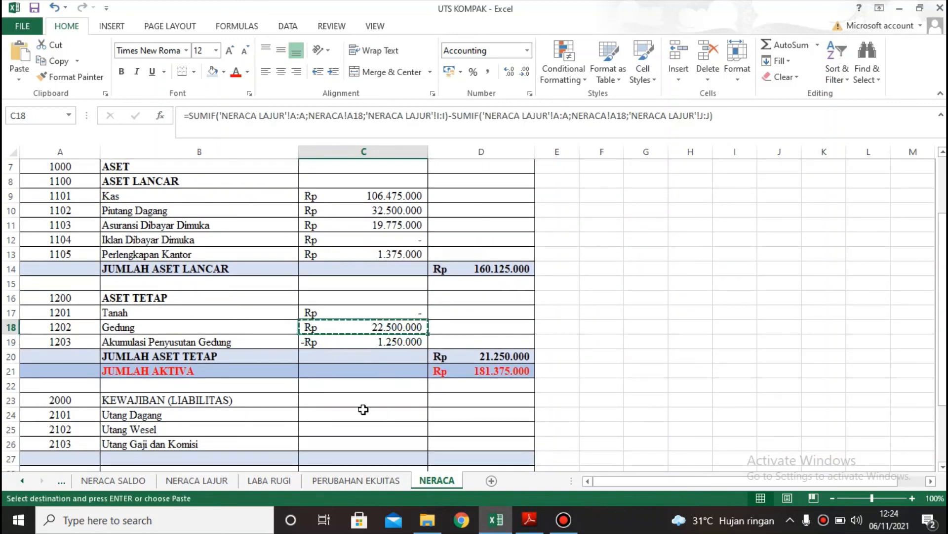
left_click(364, 414)
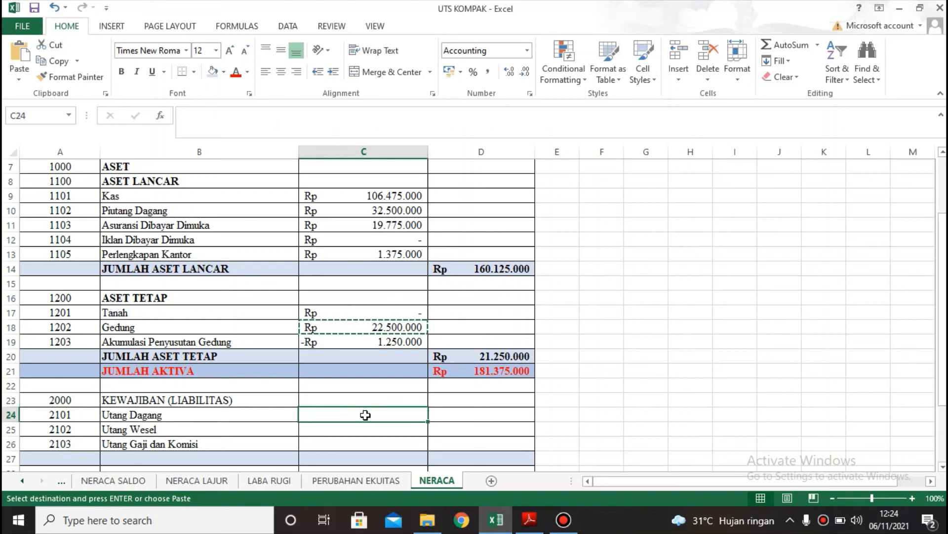
key("ctrl+v")
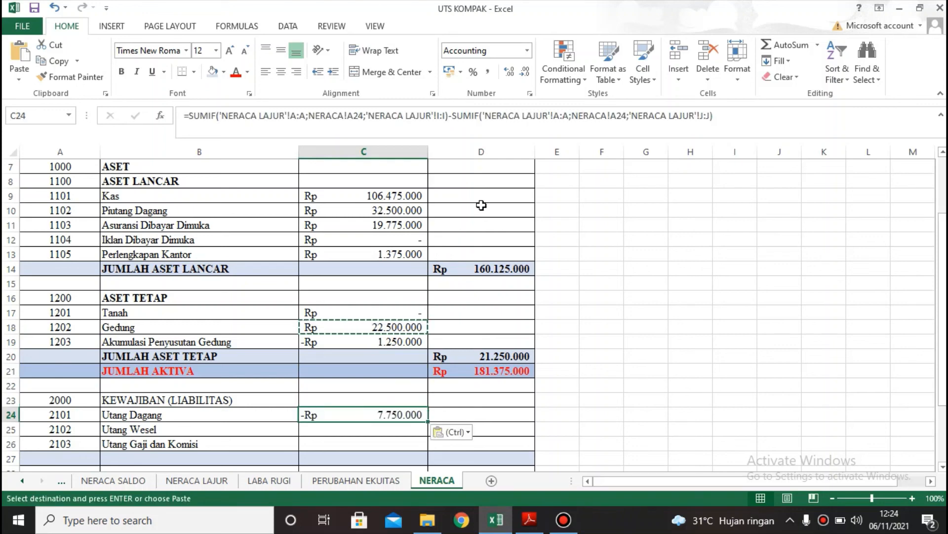
Swap the summed columns in the C24 formula so that NERACA LAJUR column I:I is subtracted from J:J.
left_click(442, 116)
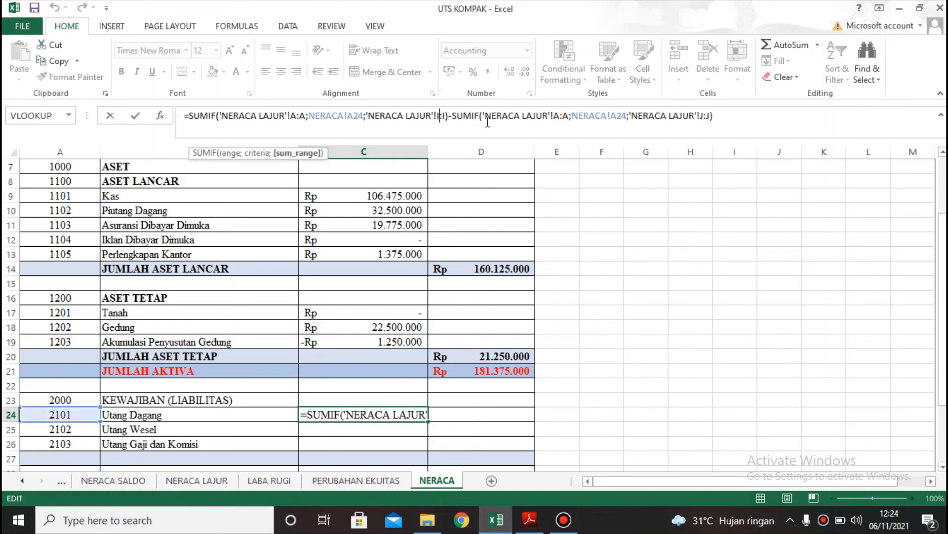
key("BackSpace")
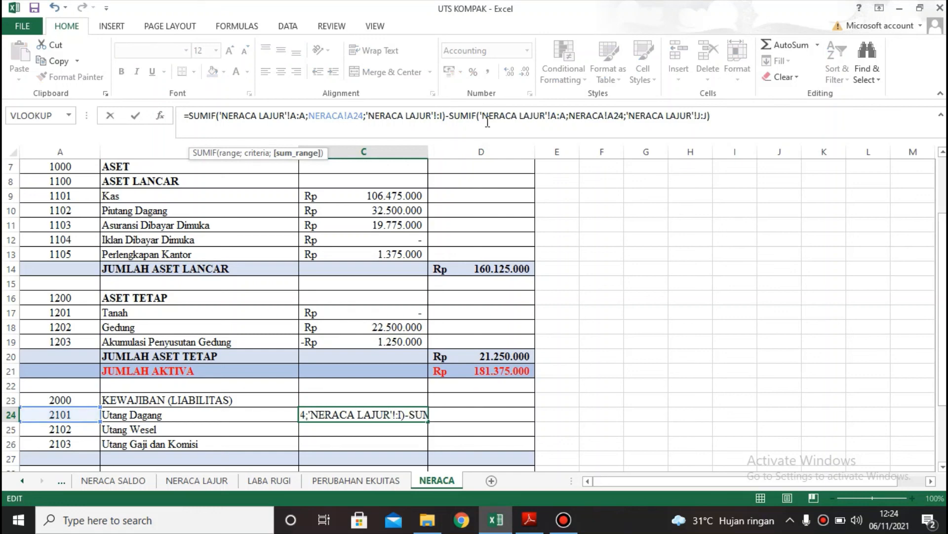
type("J")
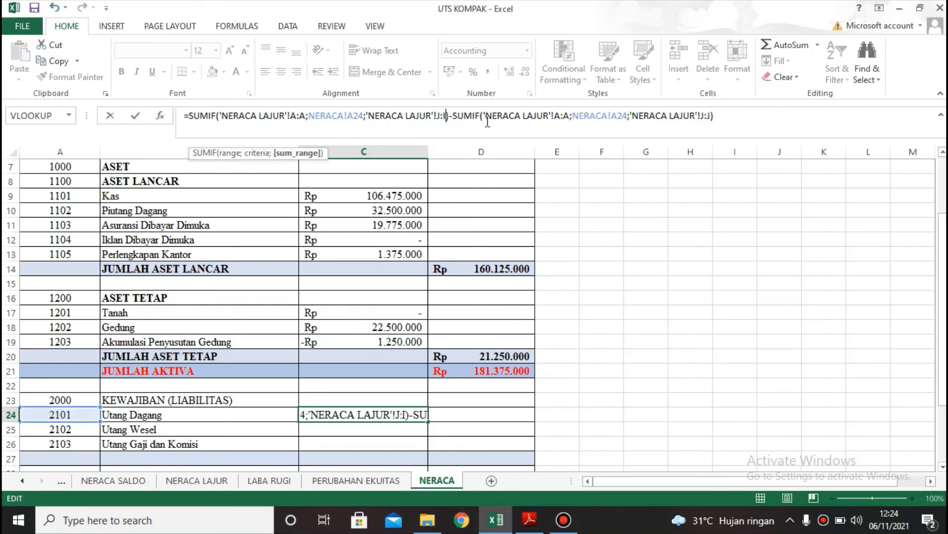
key("BackSpace")
type("J")
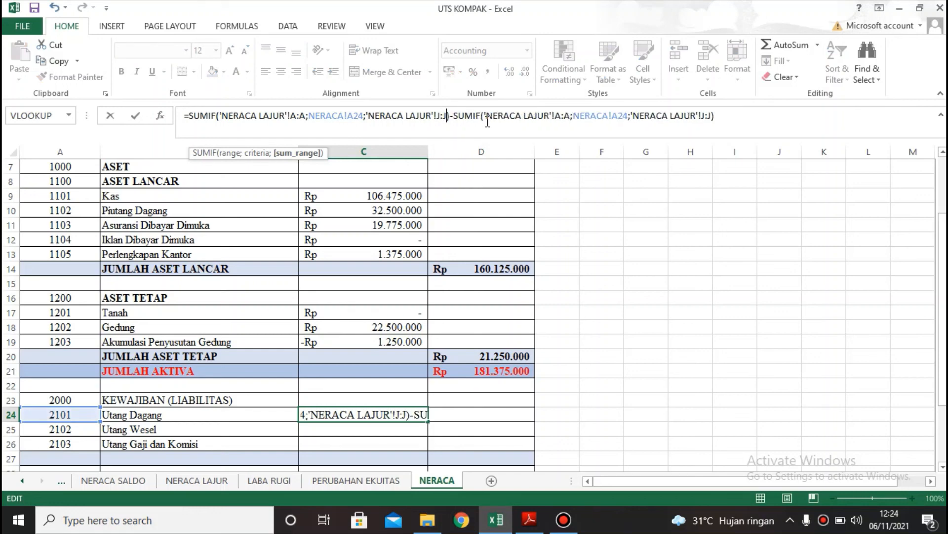
left_click(704, 115)
key("Delete")
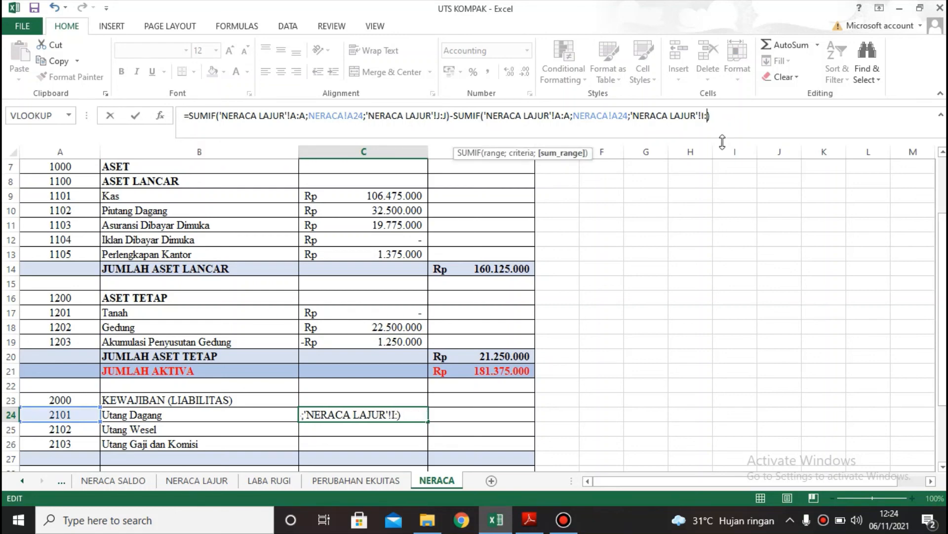
type("I")
key("Return")
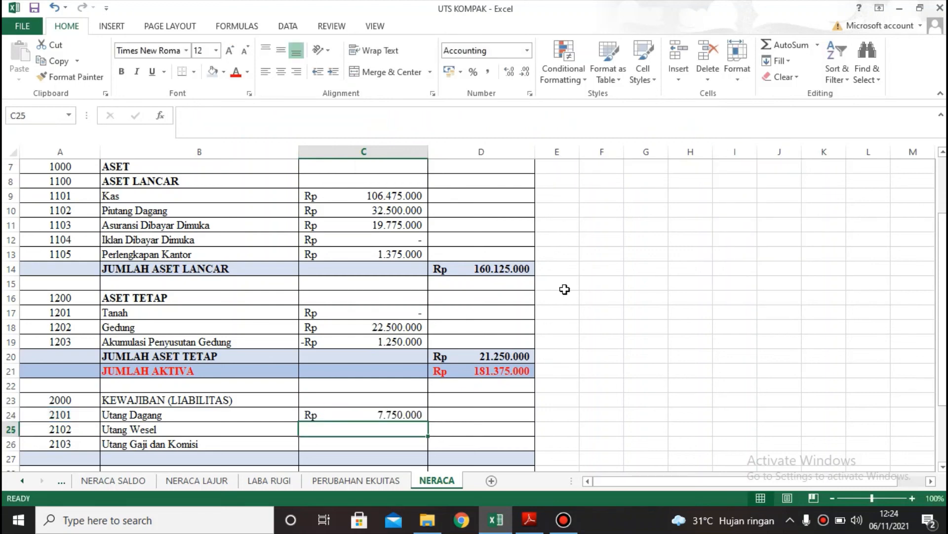
Fill the Utang Dagang formula from C24 down through C26 for the remaining liability accounts.
scroll(402, 417, "down", 1)
left_click(417, 372)
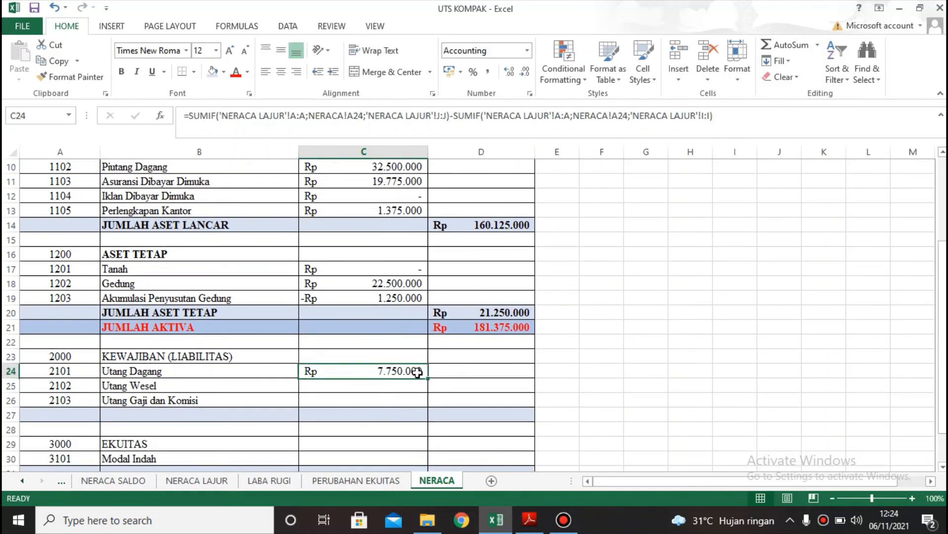
left_click_drag(426, 379, 428, 407)
key("ctrl+z")
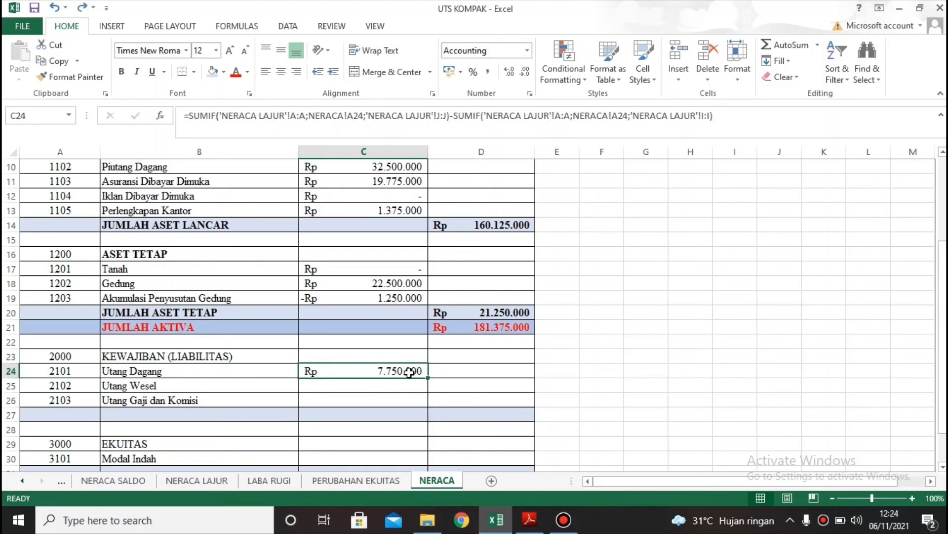
left_click_drag(427, 380, 422, 400)
Label the liabilities total row in B27 as JUMLAH KEWAJIBAN.
left_click(485, 414)
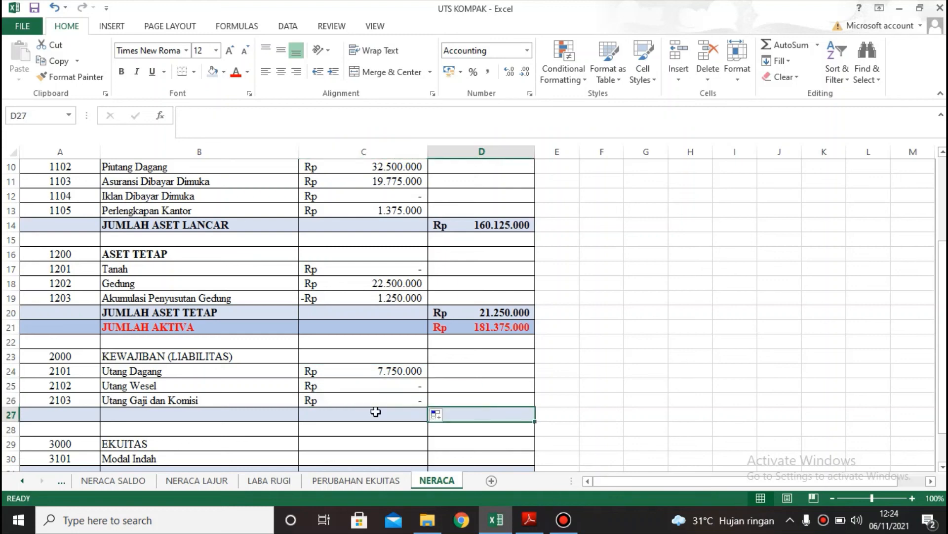
left_click(256, 414)
type("JUMLA")
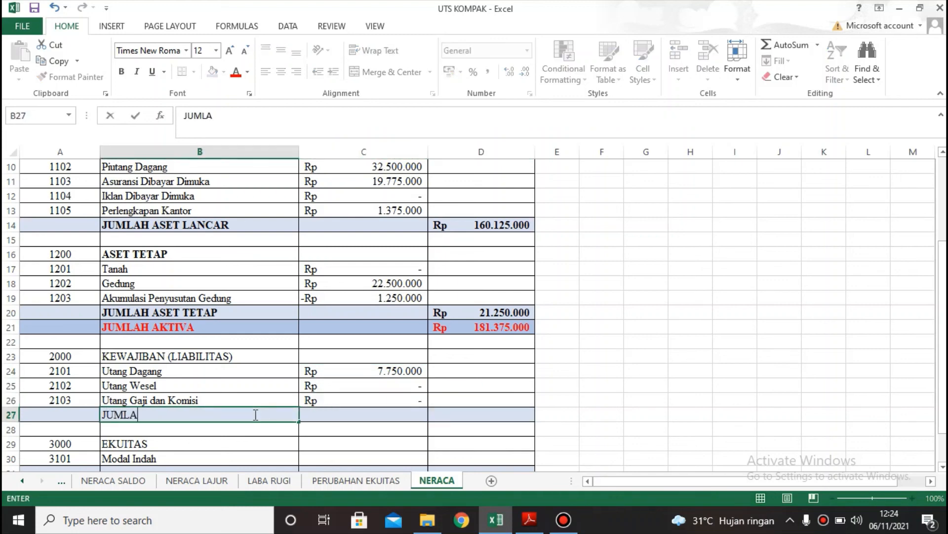
type("H KEWAJIBA")
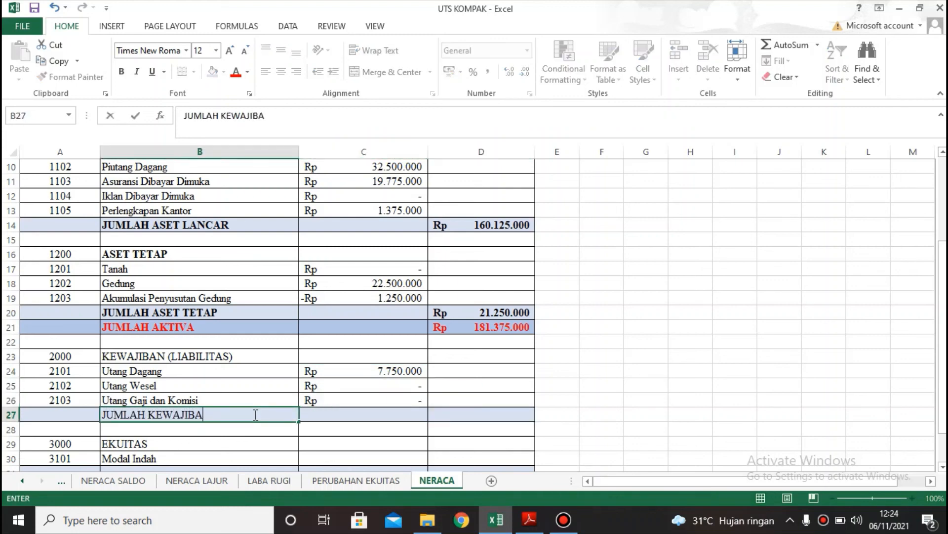
key("Return")
left_click(254, 414)
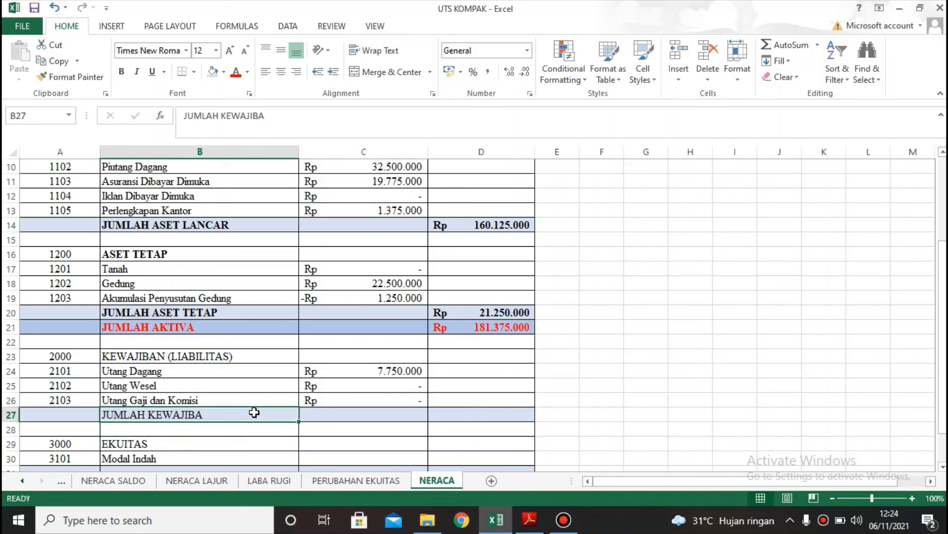
double_click(254, 413)
type("N")
key("Return")
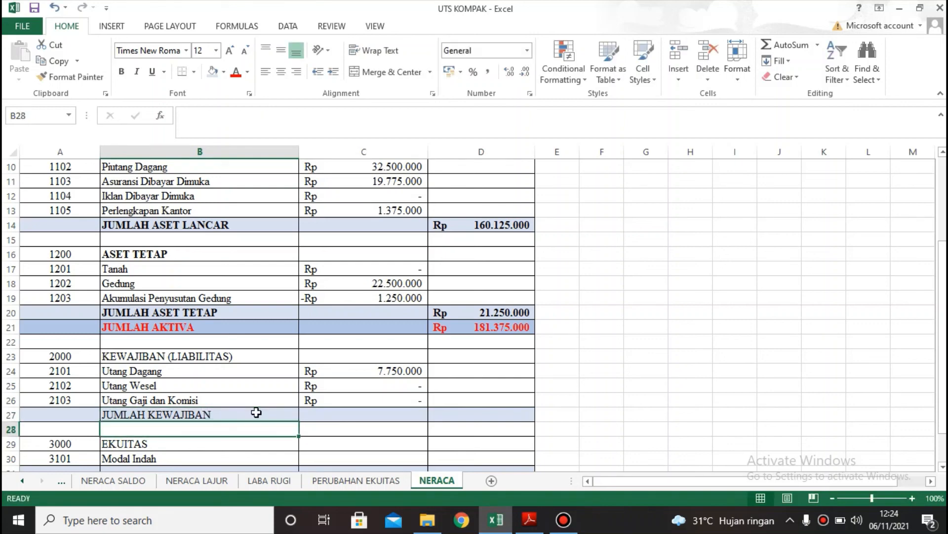
Total the liability amounts in D27 with a SUM formula over C24:C26.
left_click(484, 414)
type("=")
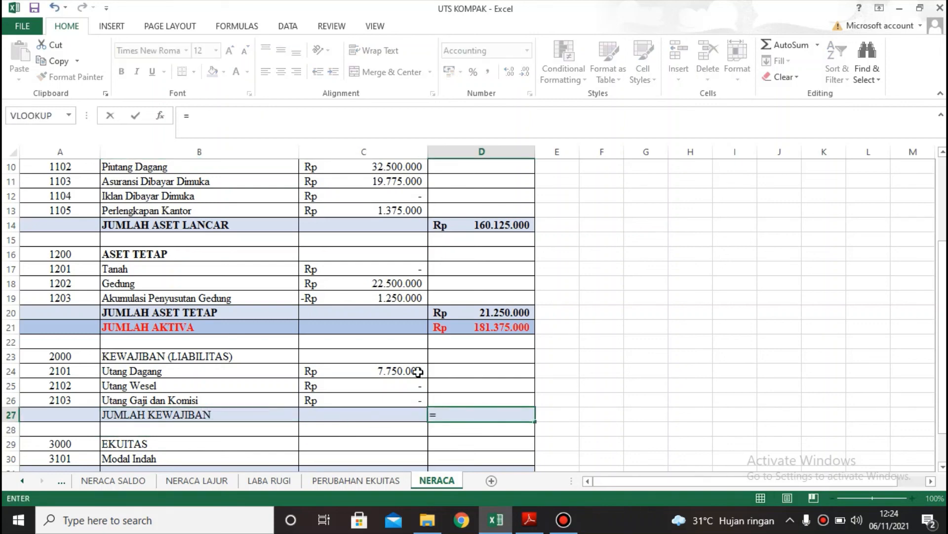
type("SUM")
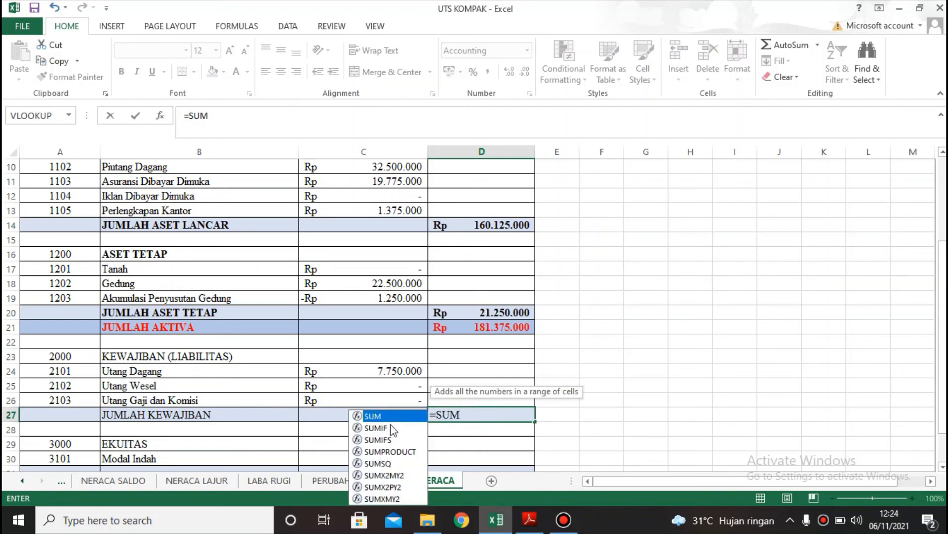
double_click(394, 419)
left_click_drag(390, 366, 399, 401)
key("Return")
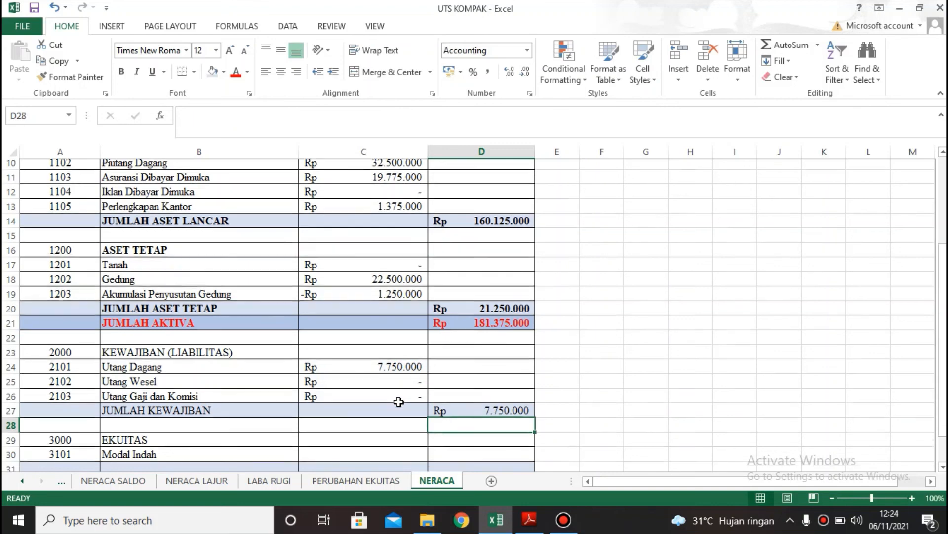
Bold the JUMLAH KEWAJIBAN cells B27:D27 and the EKUITAS and KEWAJIBAN (LIABILITAS) headings in B29 and B23.
scroll(398, 402, "down", 2)
left_click_drag(254, 326, 444, 324)
key("ctrl+b")
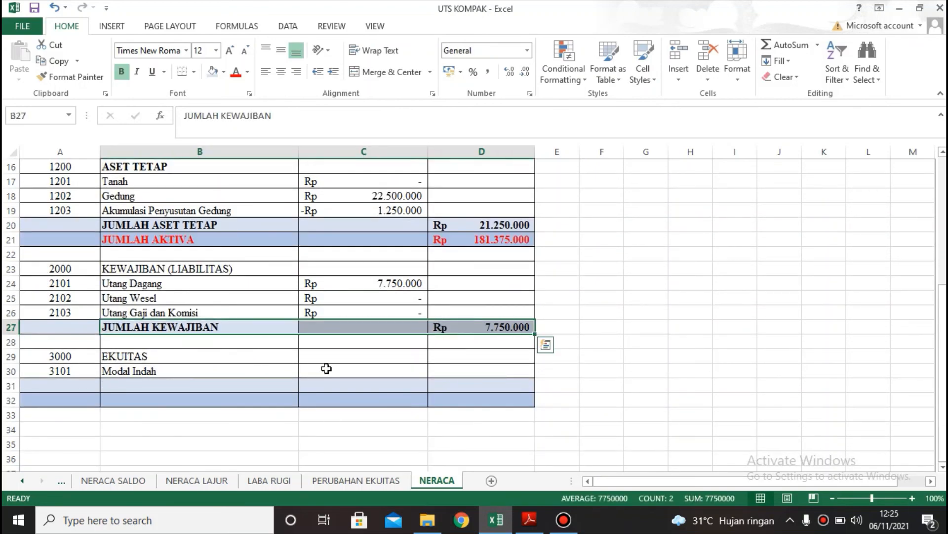
left_click(231, 353)
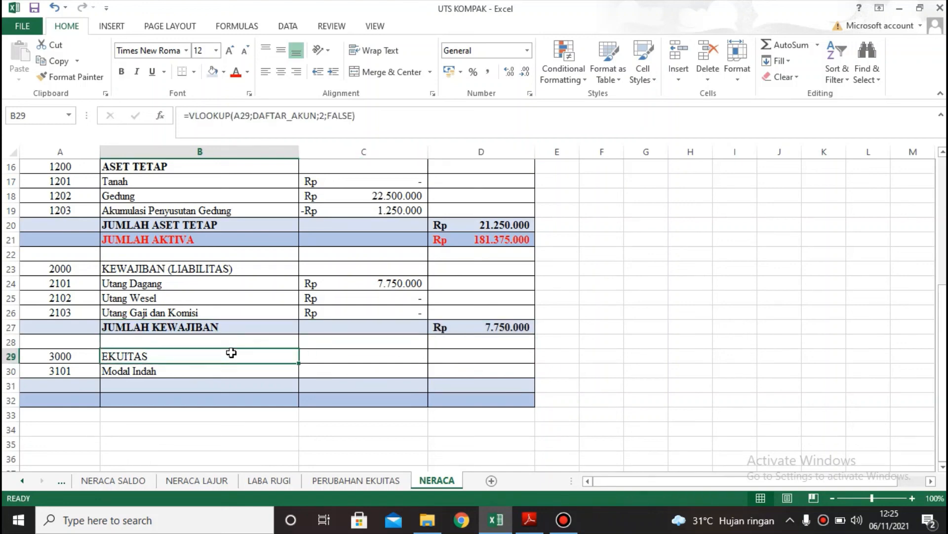
key("ctrl+b")
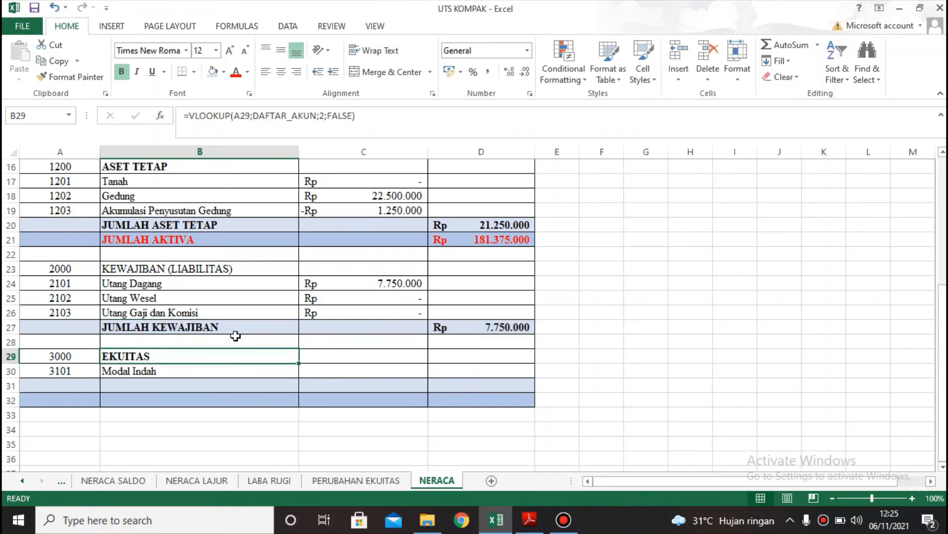
left_click(243, 269)
key("ctrl+b")
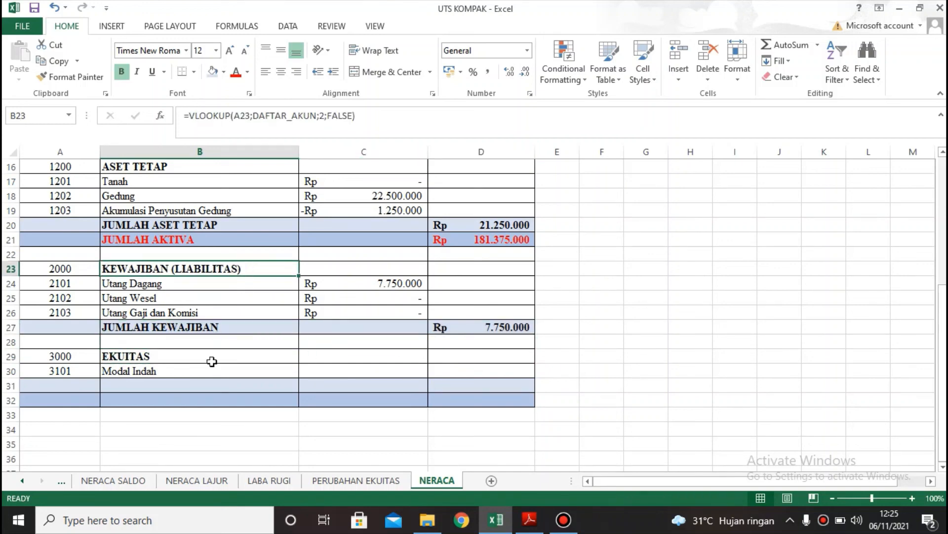
Link the owner's capital amount in C30 to the total equity with ='PERUBAHAN EKUITAS'!D11.
left_click(345, 375)
type("=")
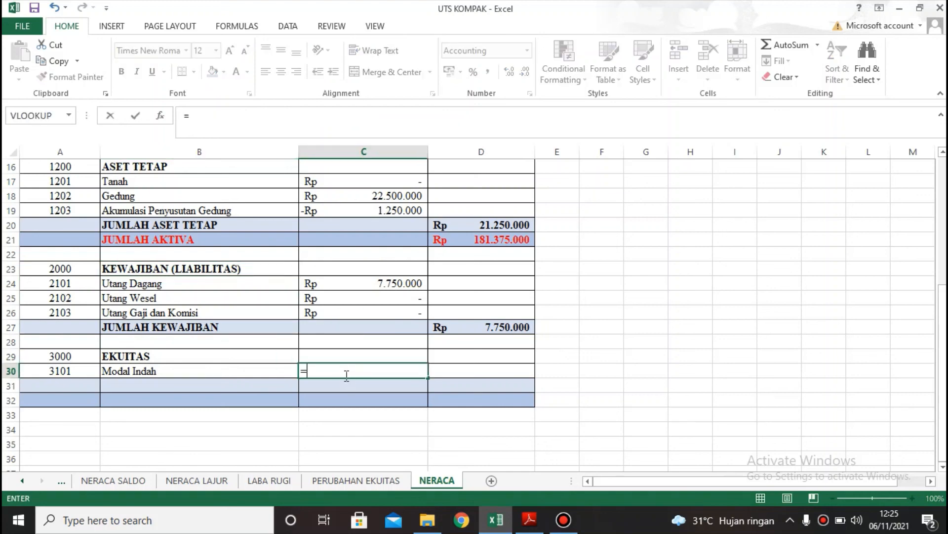
left_click(356, 481)
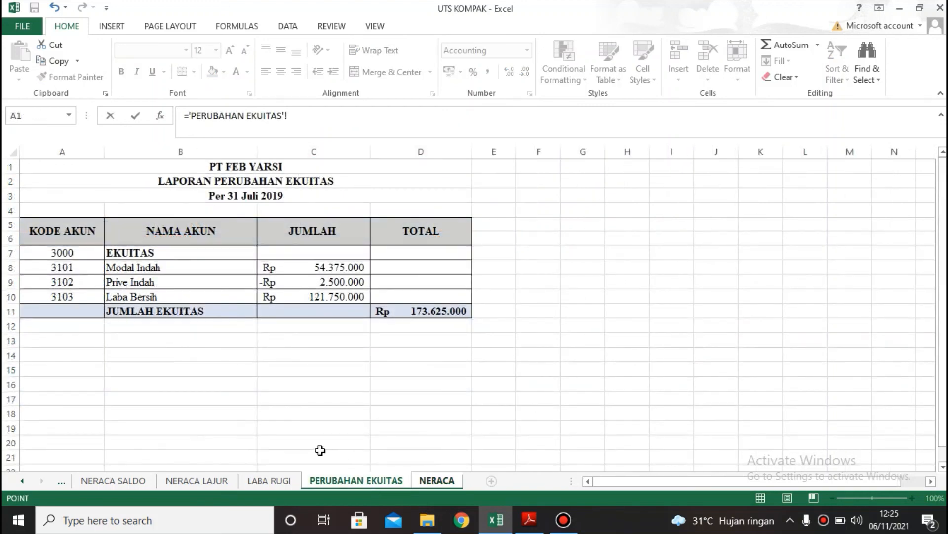
left_click(406, 311)
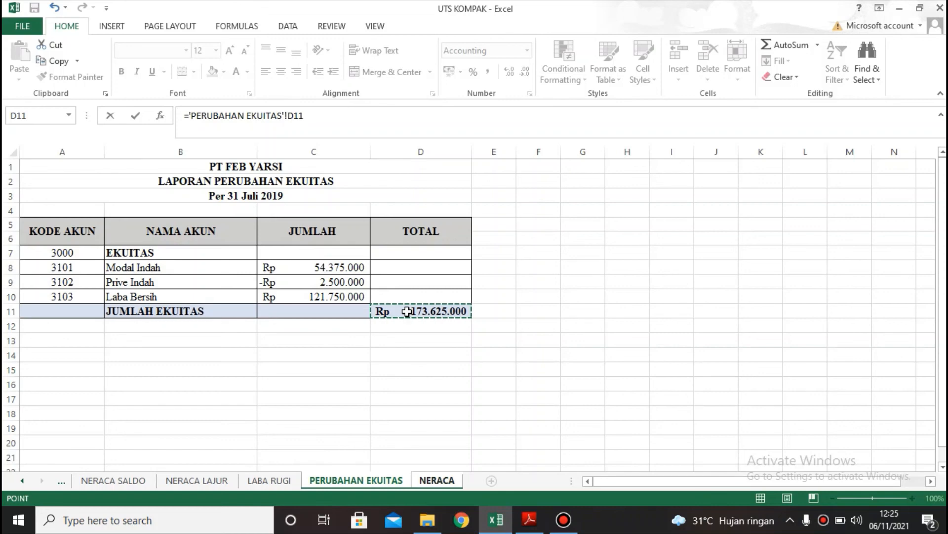
key("Return")
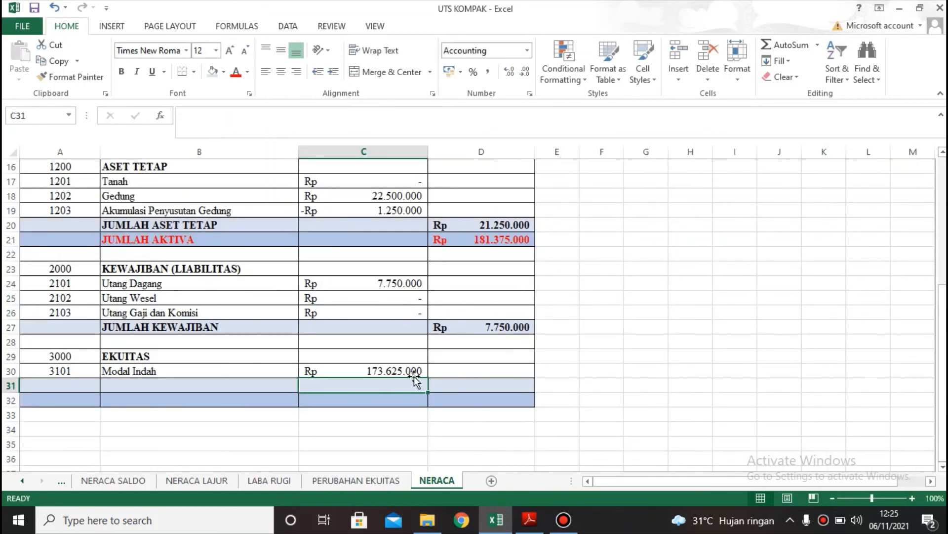
Label the equity total row in B31 as JUMLAH EKUITAS and make the label bold.
left_click(139, 385)
type("JUM")
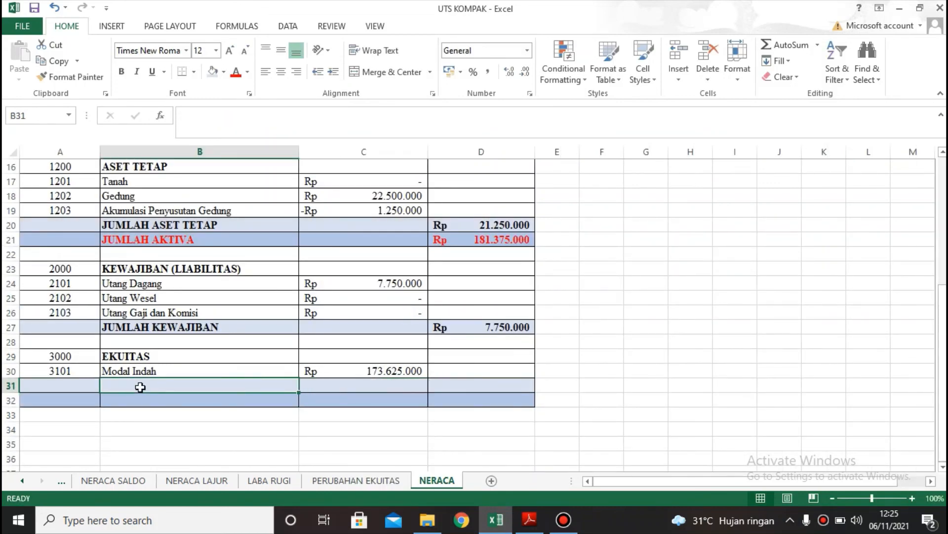
type("LAH EK")
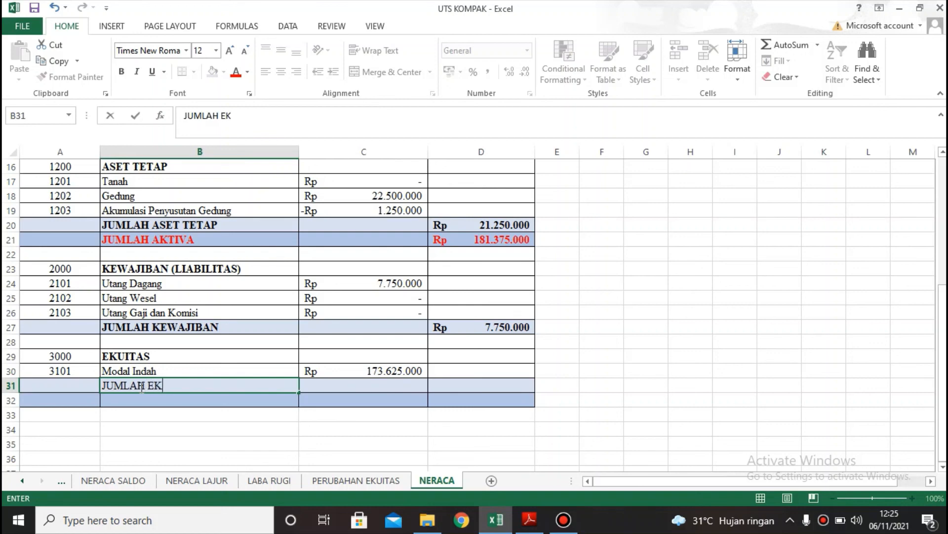
type("UITAS")
key("Return")
left_click(140, 387)
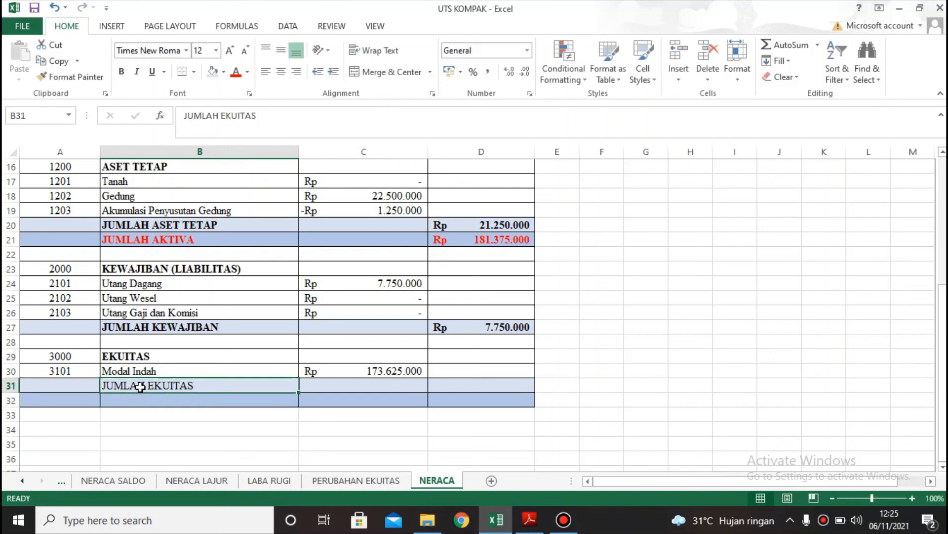
key("ctrl+b")
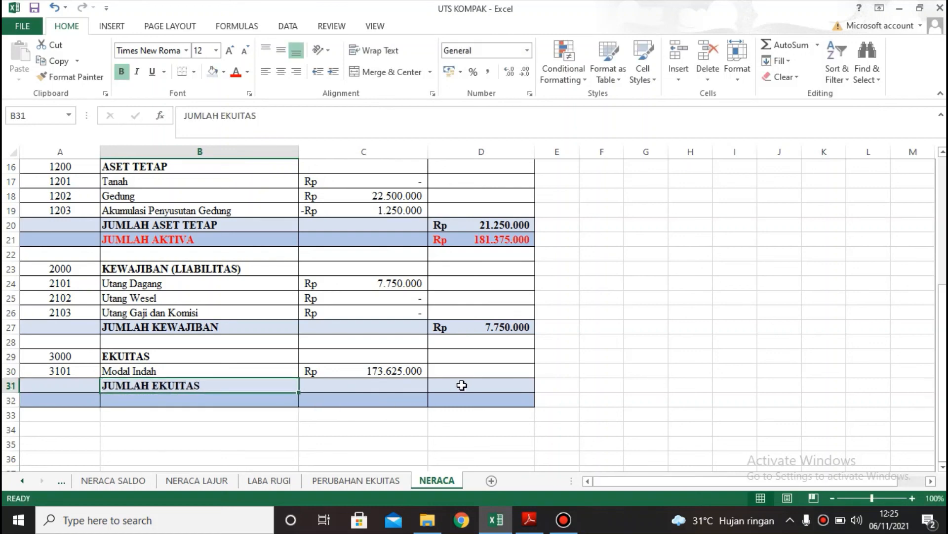
Link the equity total in D31 to the capital amount with =C30 and make it bold.
left_click(462, 385)
type("=")
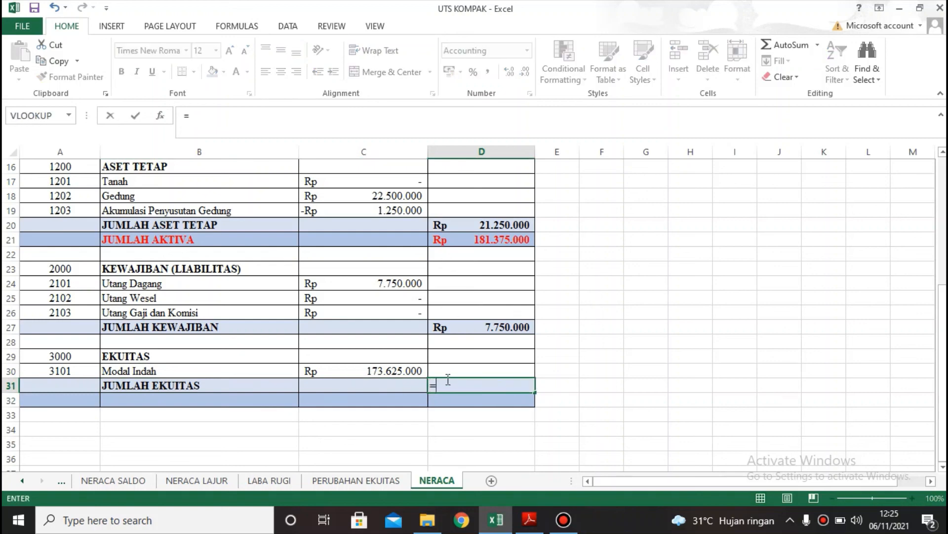
left_click(388, 371)
key("Return")
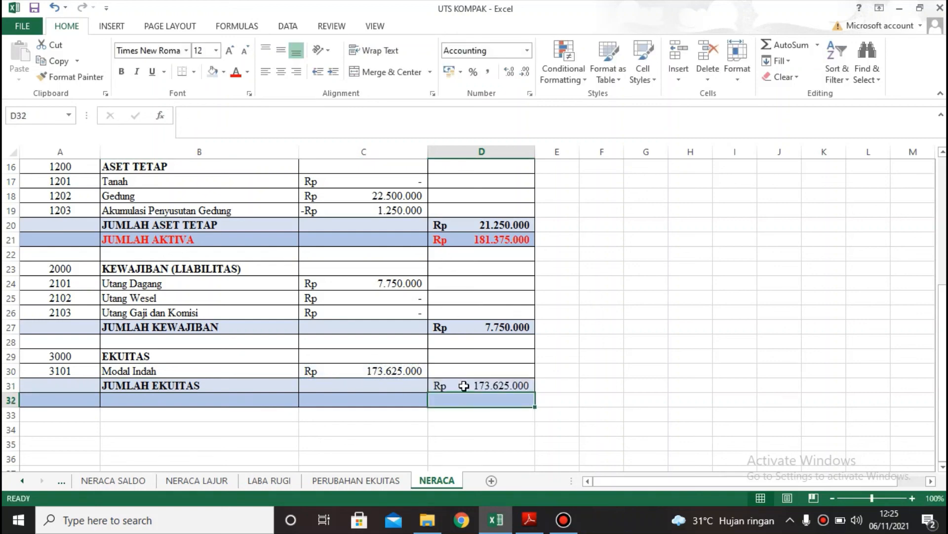
left_click(464, 385)
key("ctrl+b")
Label the liabilities and equity grand total row in B32 as JUMLAH PASSIVA.
left_click(209, 396)
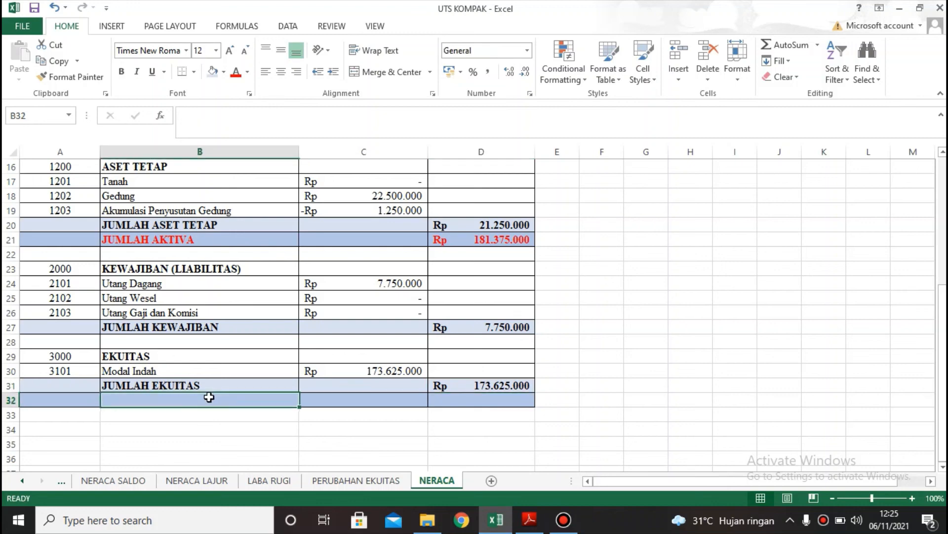
type("JUM")
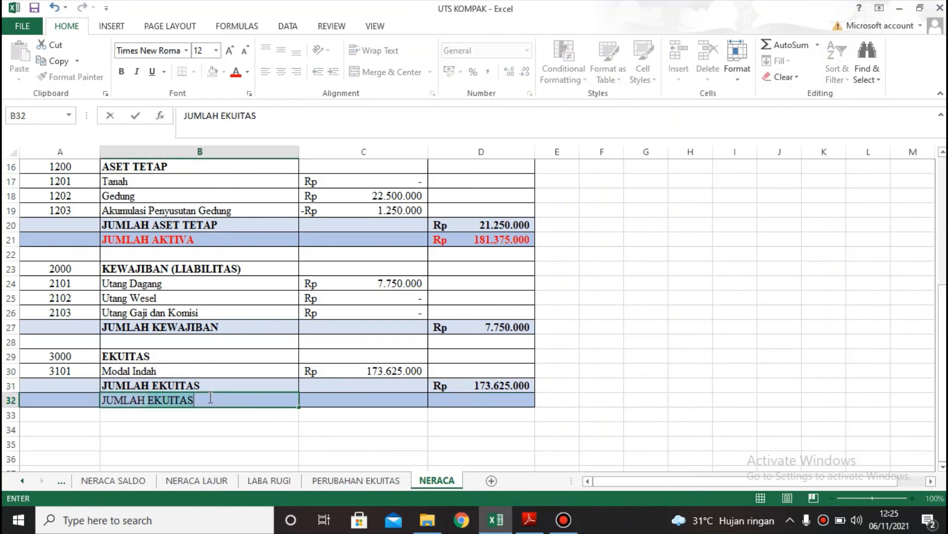
type("LAH PASSIVA")
key("Return")
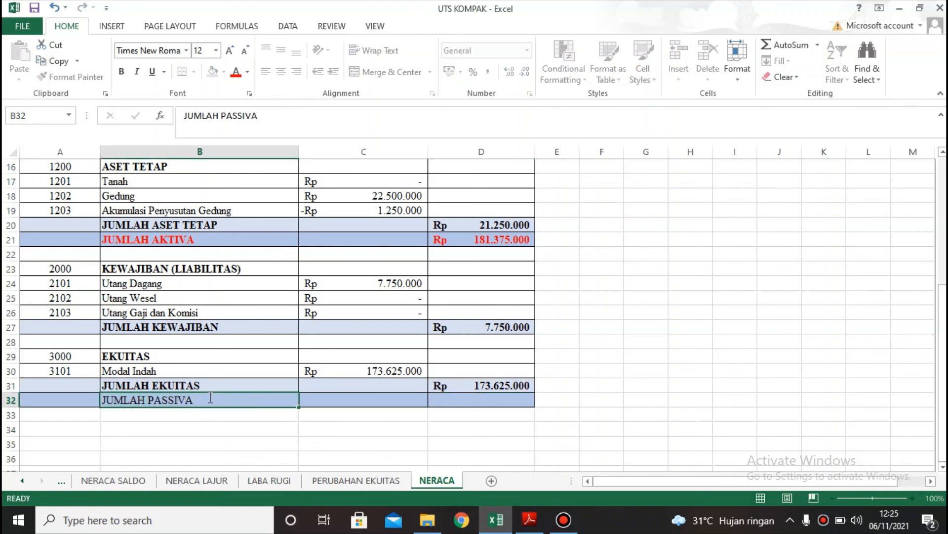
left_click(209, 397)
Calculate the JUMLAH PASSIVA amount in D32 by adding the liabilities and equity totals with =D27+D31.
left_click(488, 398)
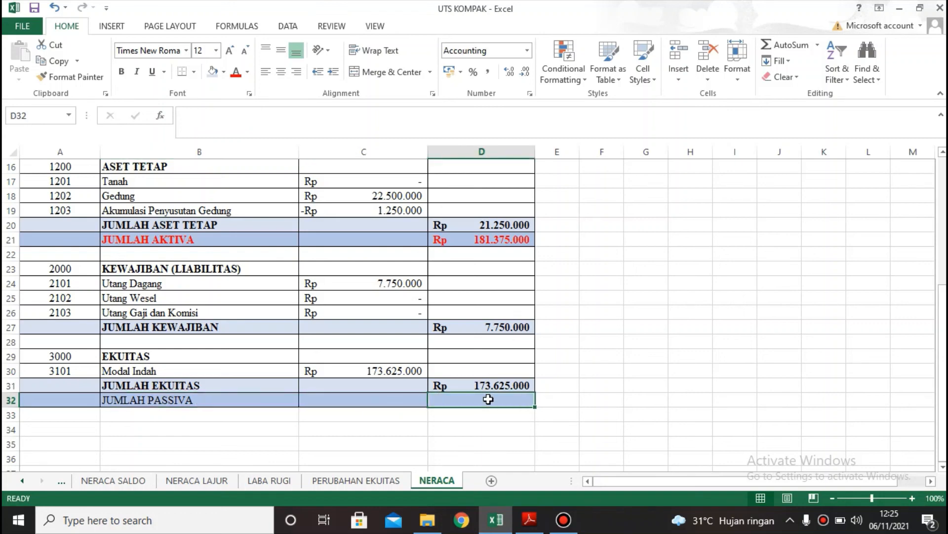
type("=")
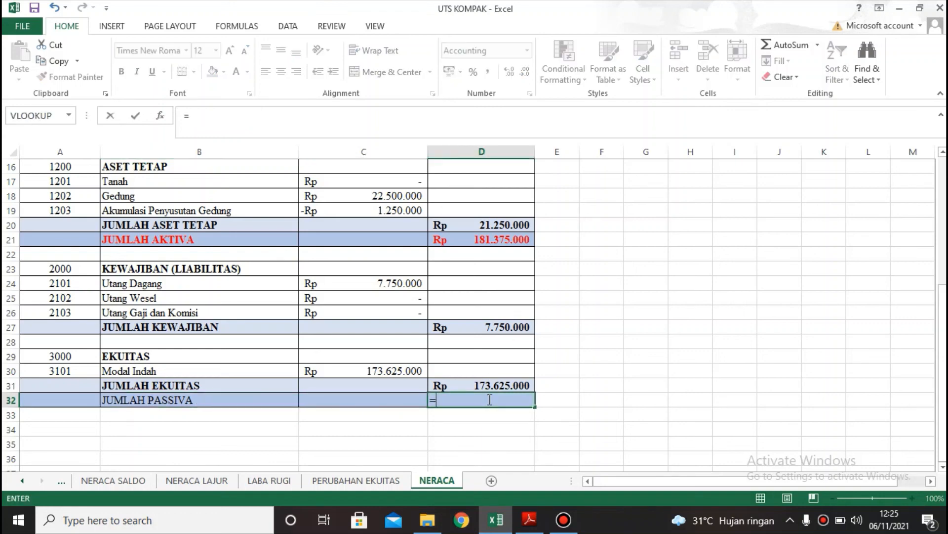
left_click(497, 326)
type("+")
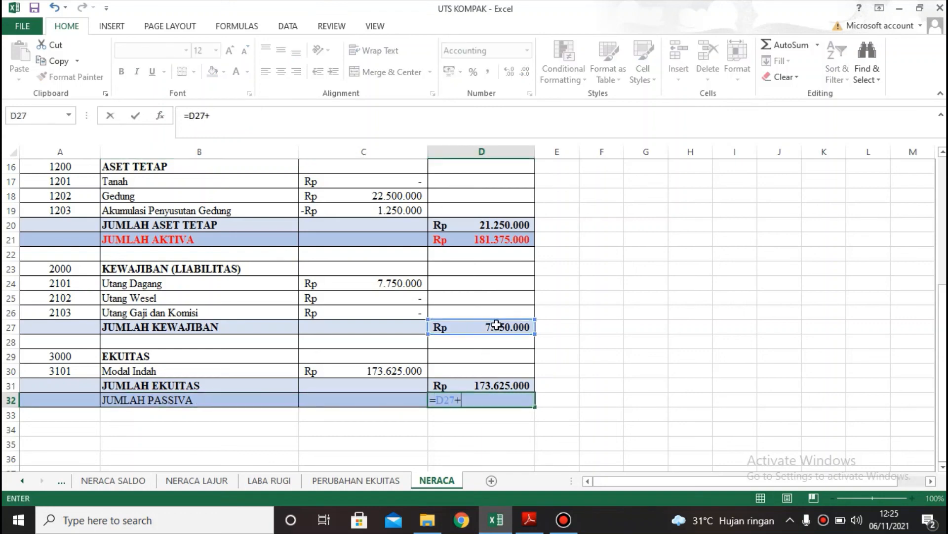
left_click(505, 390)
key("Return")
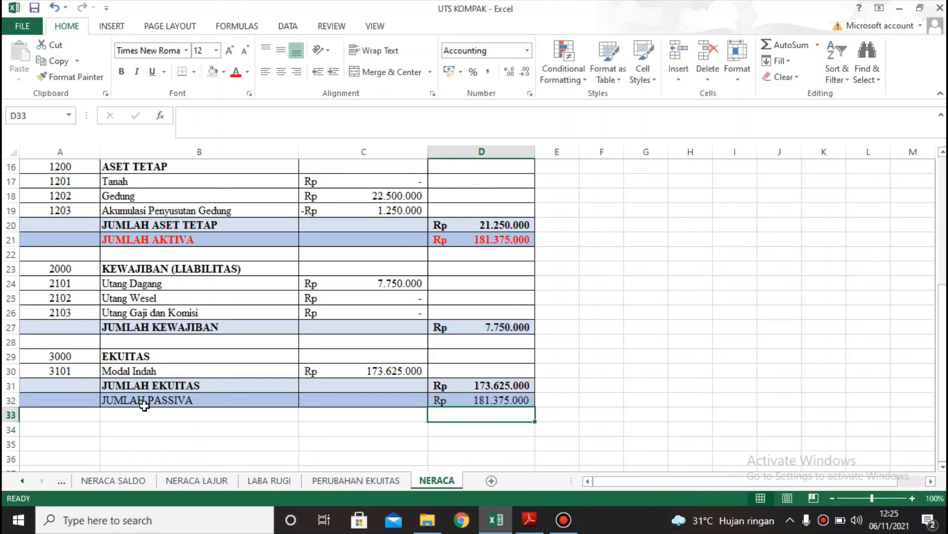
Format the JUMLAH PASSIVA cells B32:D32 with a red, bold font.
left_click_drag(144, 405, 445, 399)
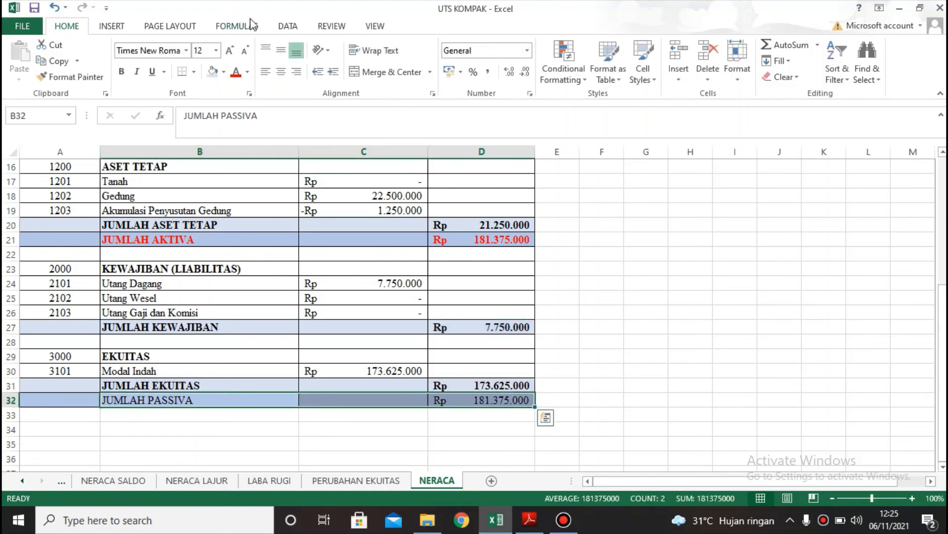
left_click(236, 71)
key("ctrl+b")
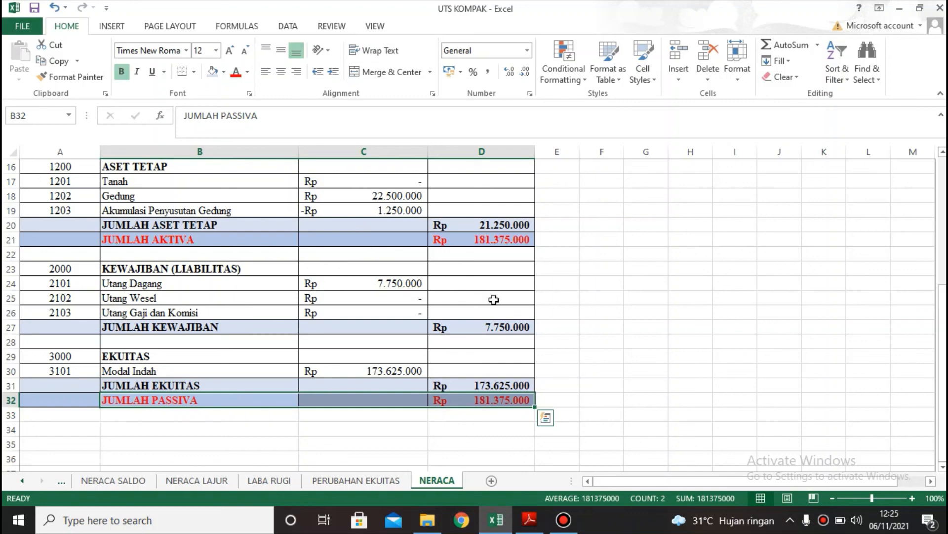
left_click(494, 300)
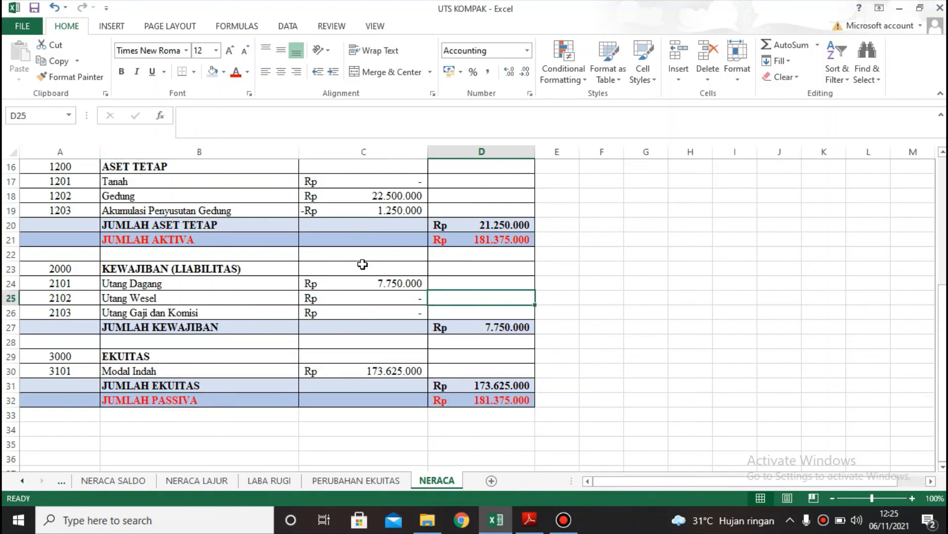
Review the NERACA sheet from its totals up to its heading and switch to the assignment PDF in Adobe Reader.
scroll(564, 373, "up", 5)
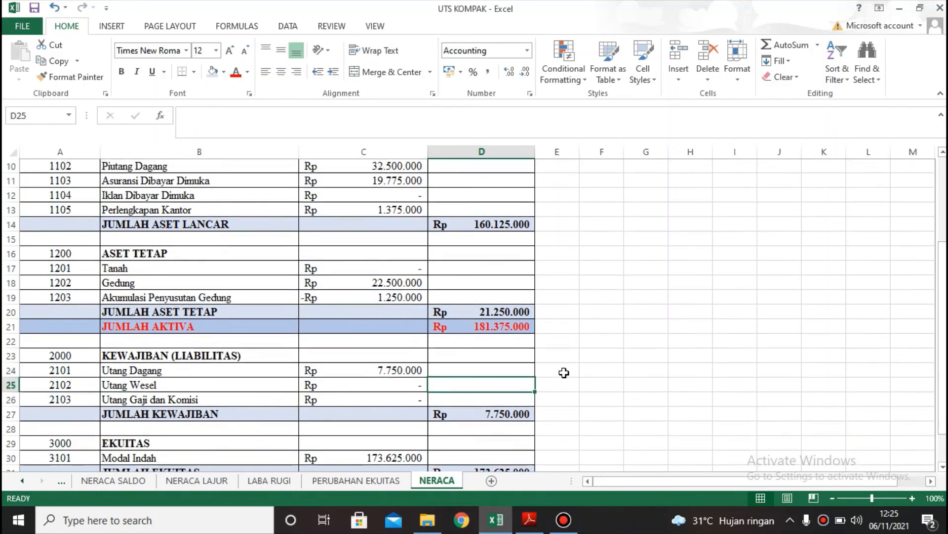
scroll(564, 372, "down", 4)
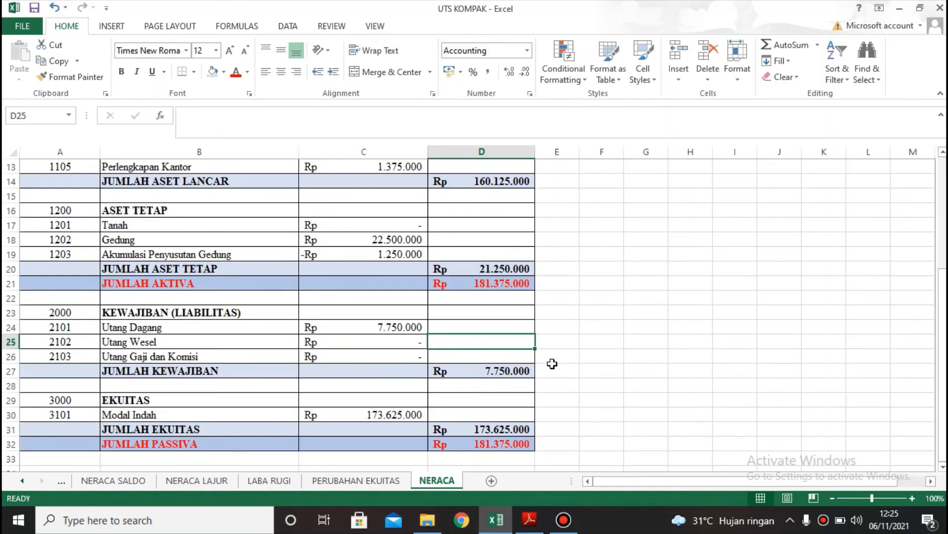
scroll(553, 363, "up", 4)
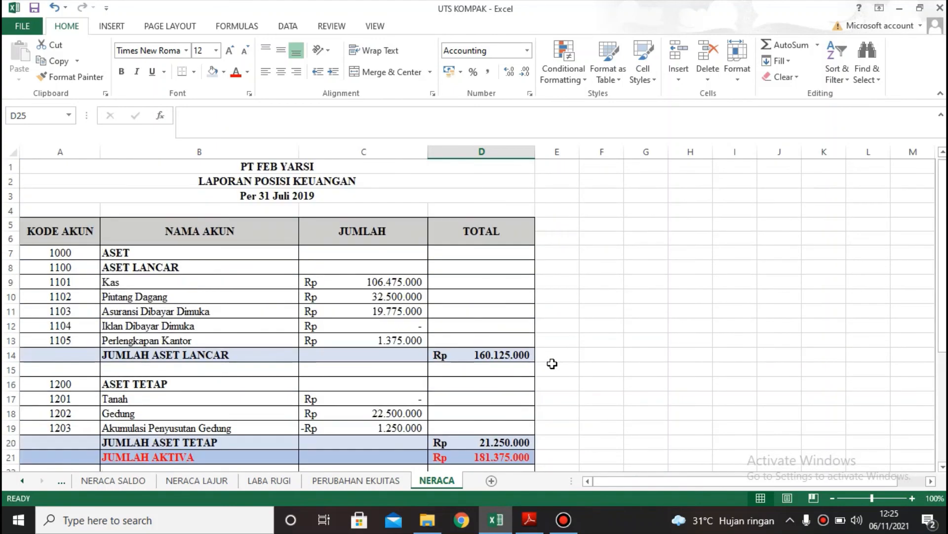
left_click(539, 520)
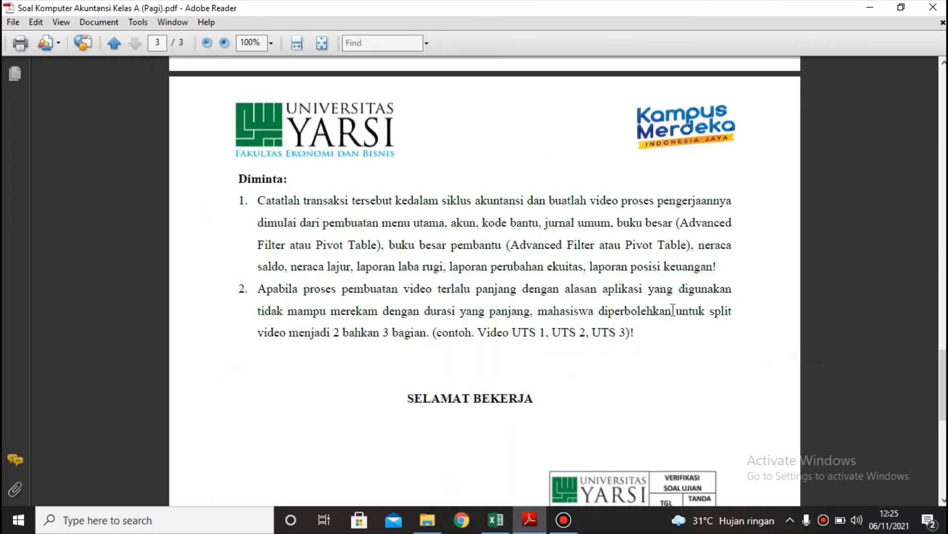